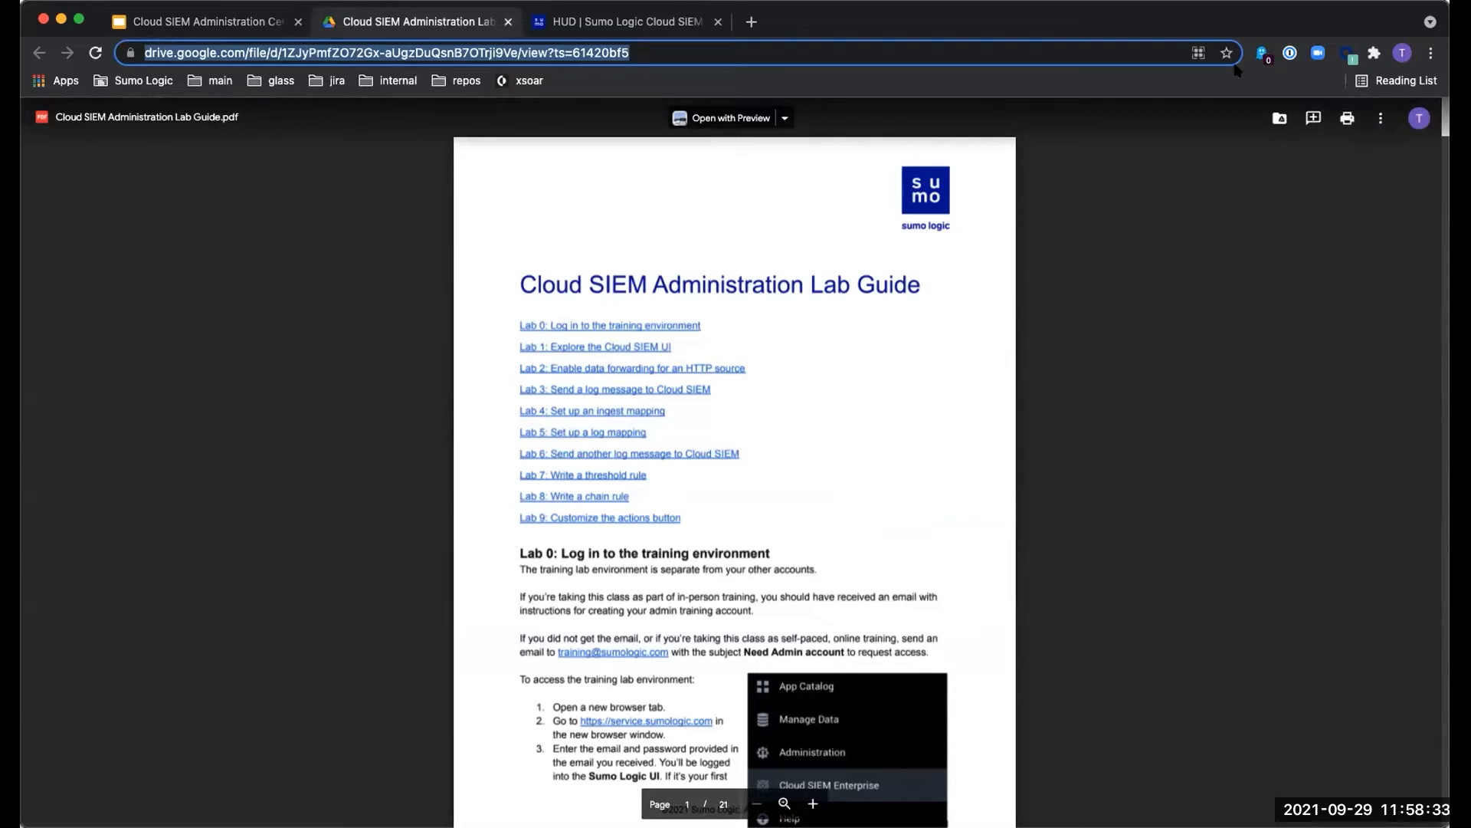
- Download the Cloud SIEM Administration Lab Guide PDF from the Drive viewer's More actions menu
click(1381, 119)
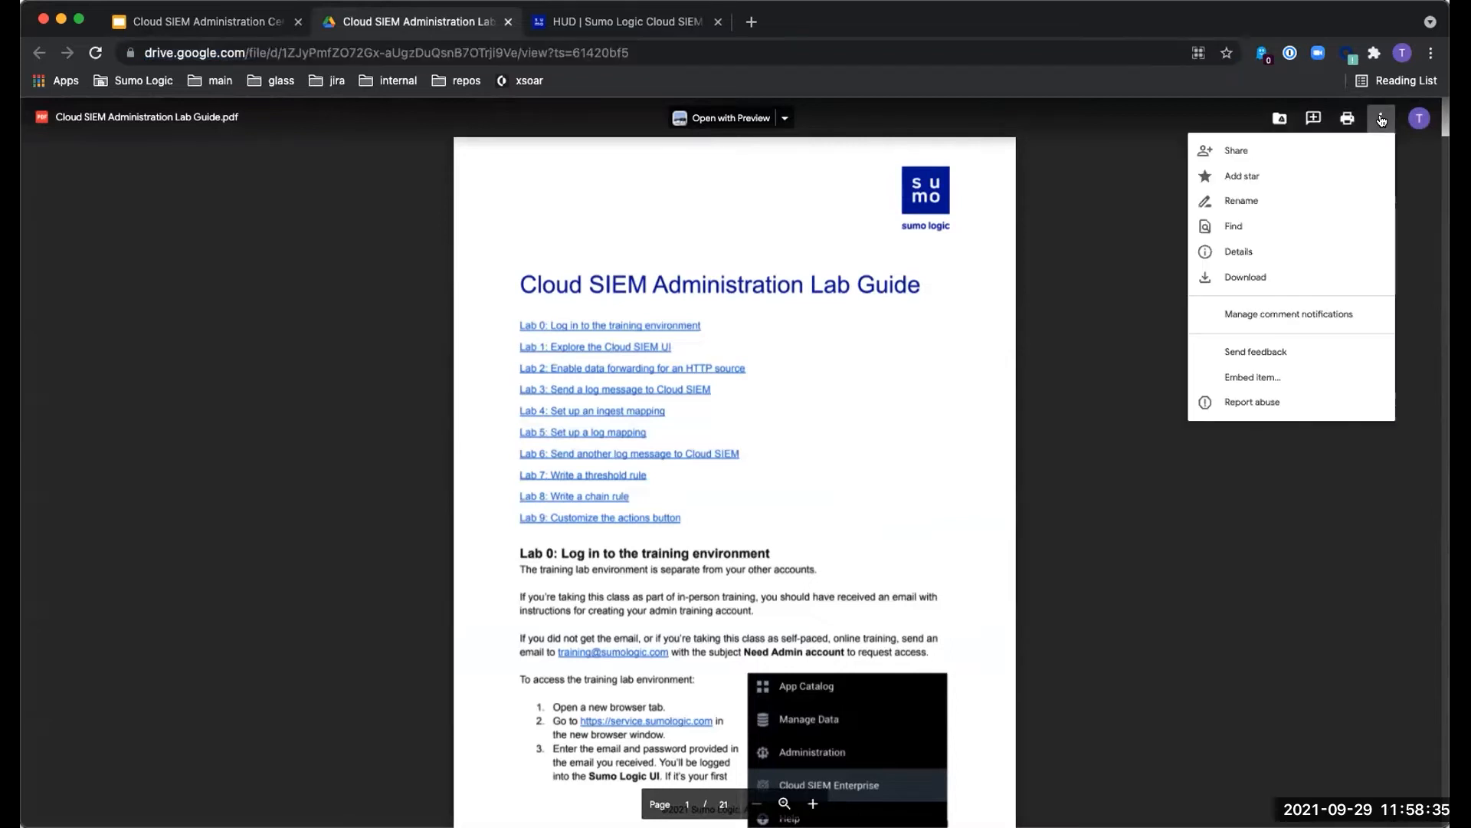
click(1271, 276)
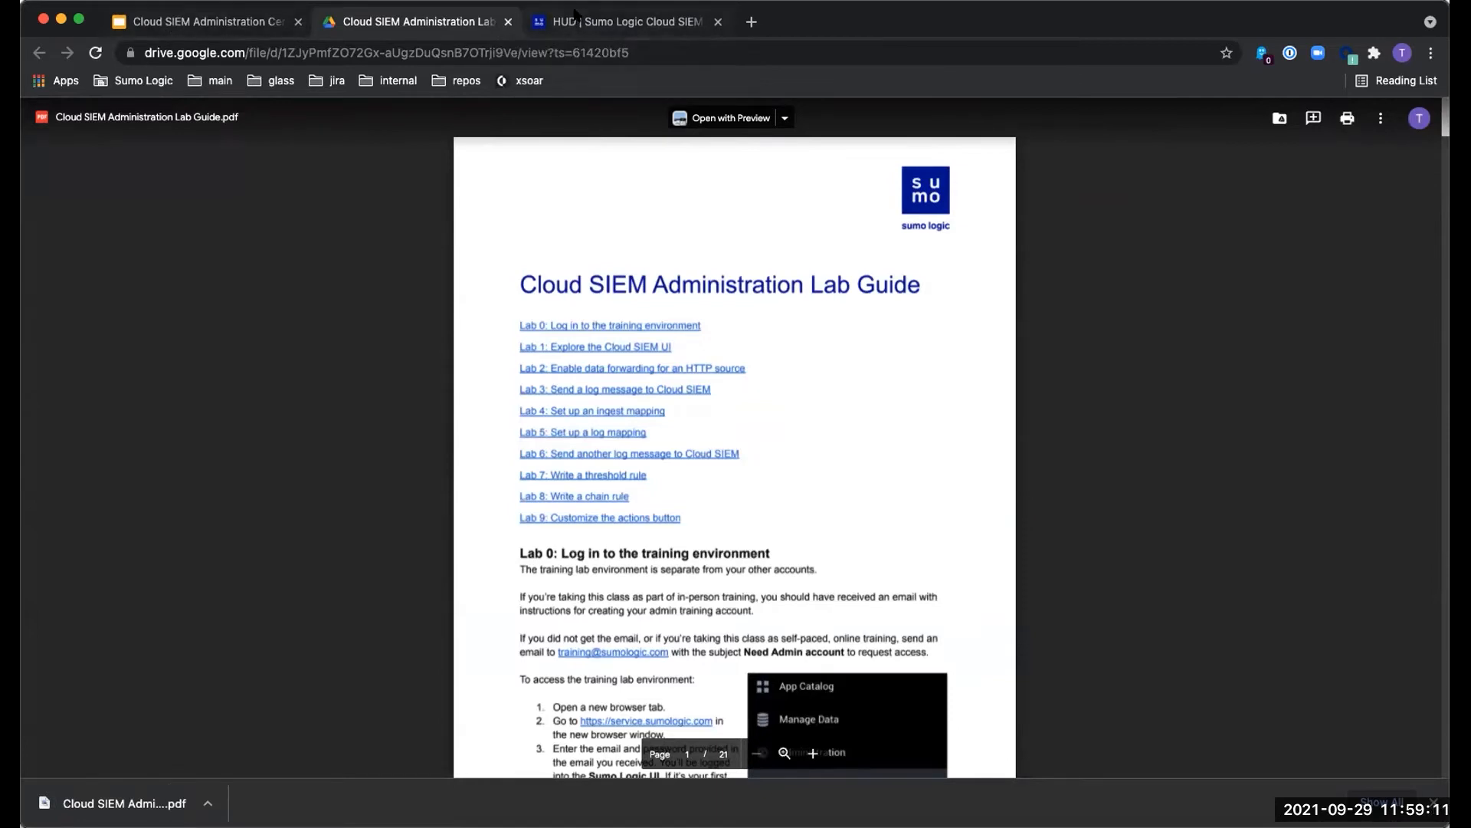
- Review the Lab 2 instructions slide, then return to the Cloud SIEM HUD dashboard
click(611, 22)
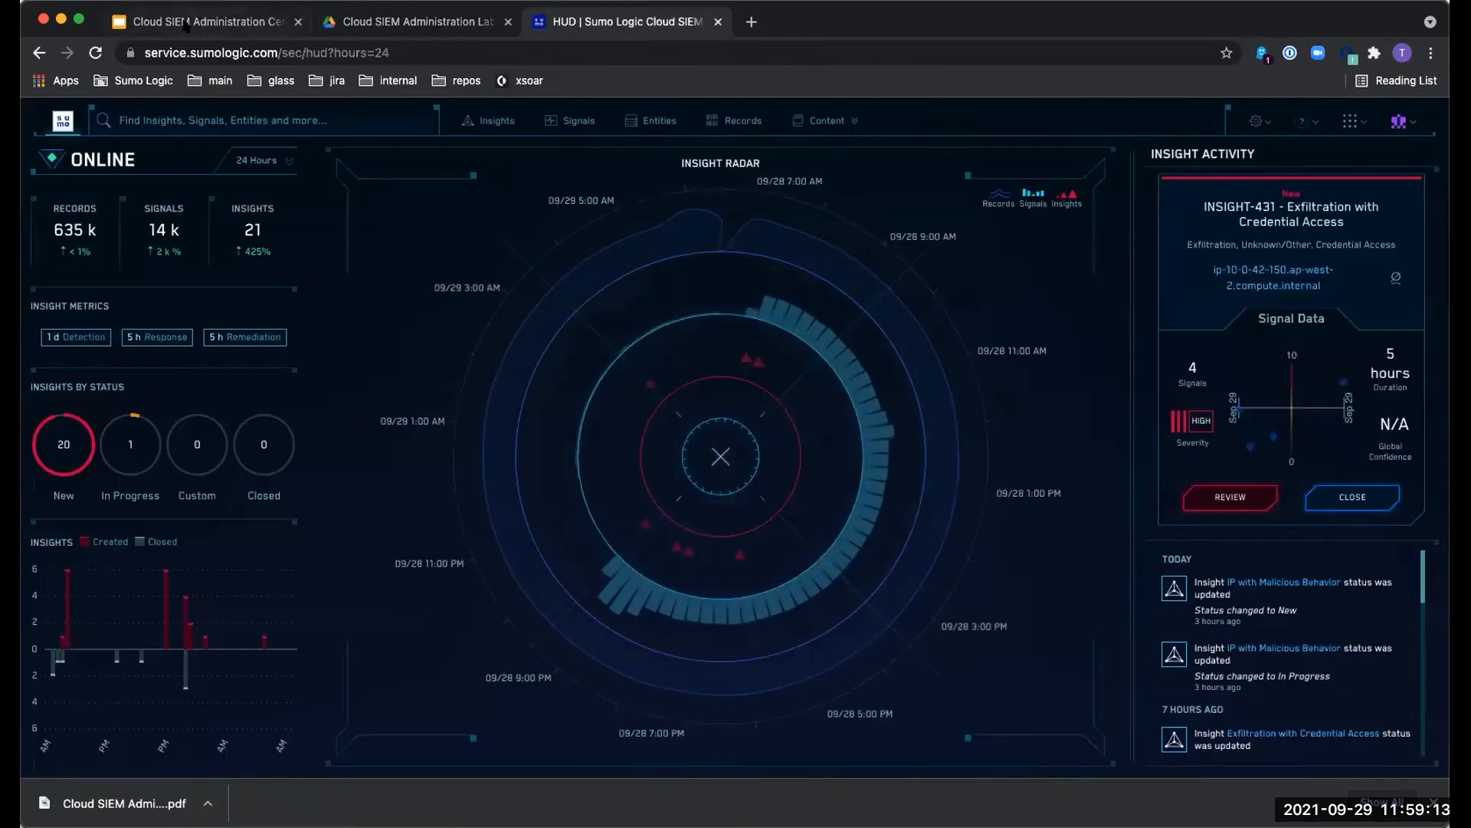
click(217, 16)
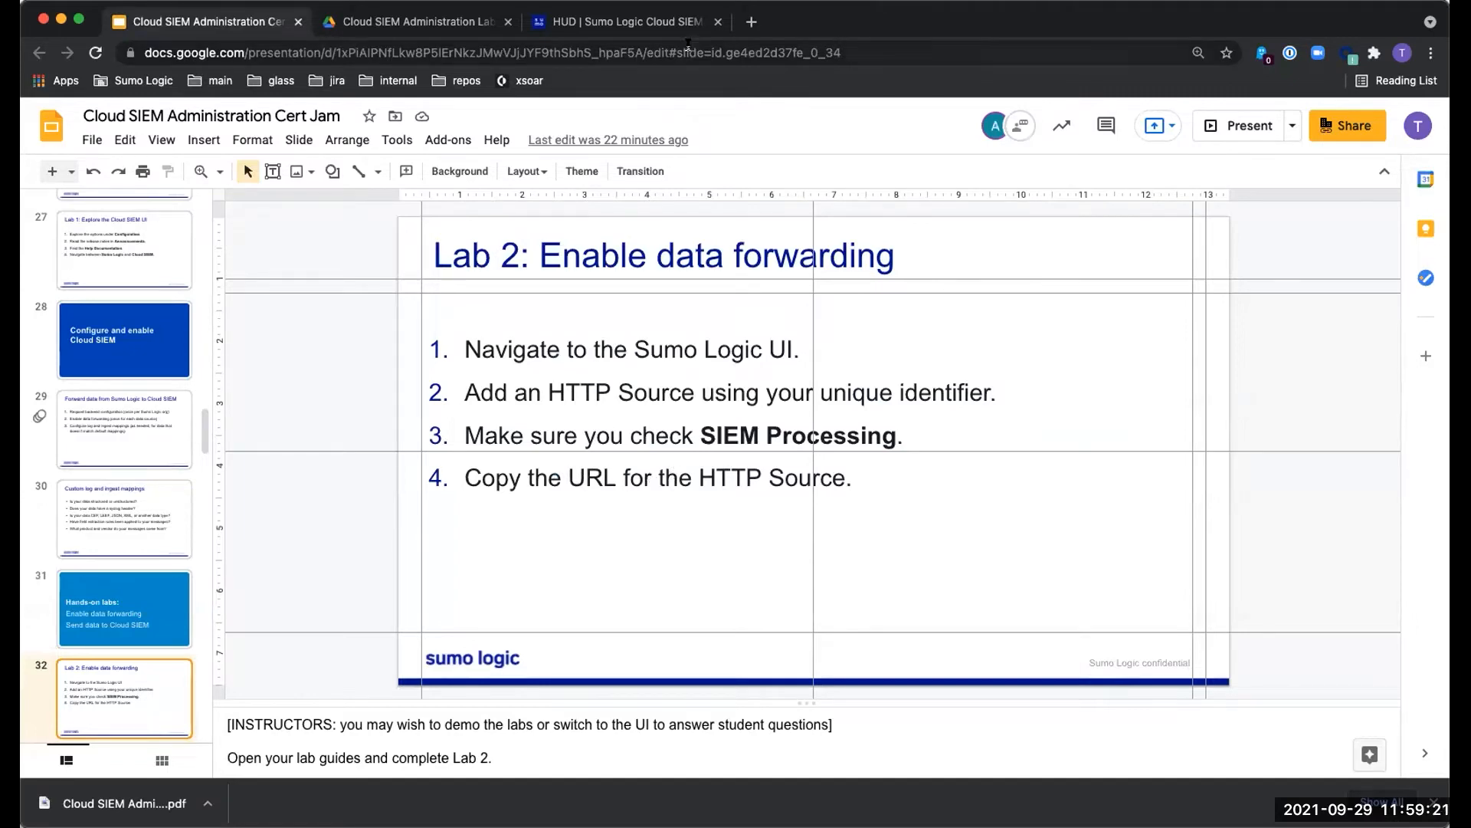
click(648, 23)
- Open the Continuous Intelligence Platform in a new tab from the apps grid
click(1257, 122)
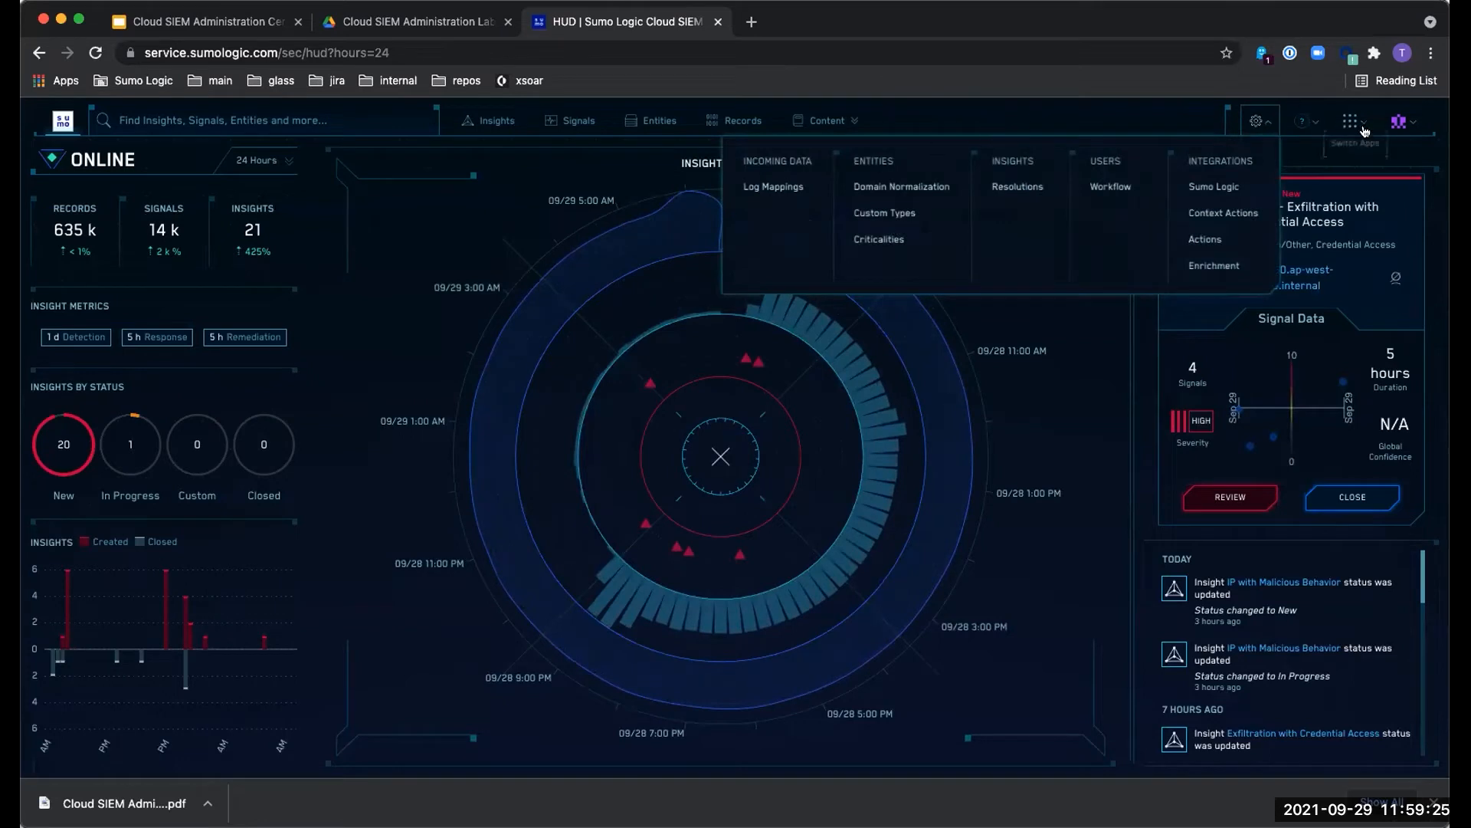
click(1350, 121)
click(1265, 184)
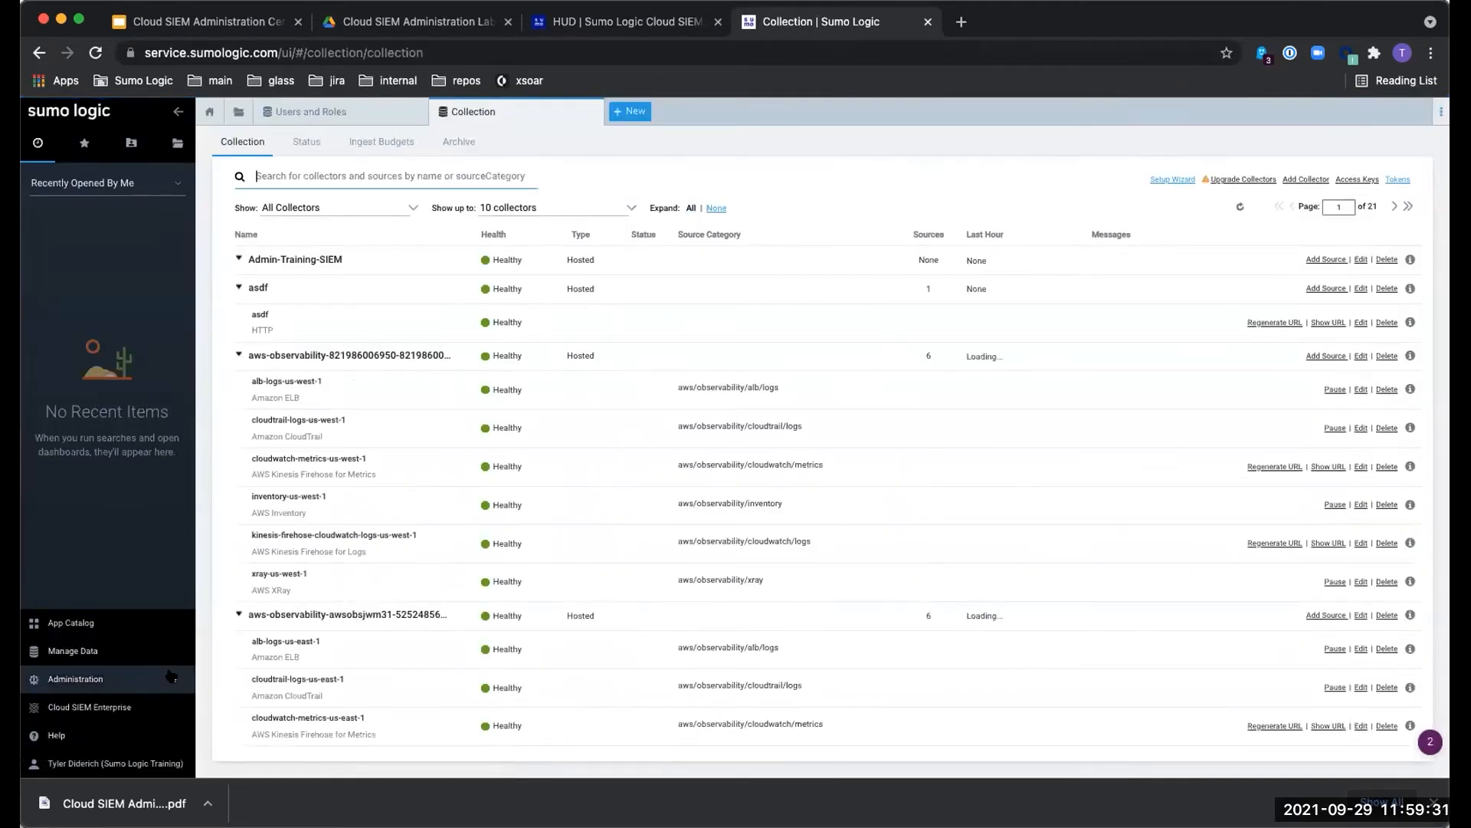
- Expand Manage Data and choose Add Source on the Admin-Training-SIEM collector
click(102, 651)
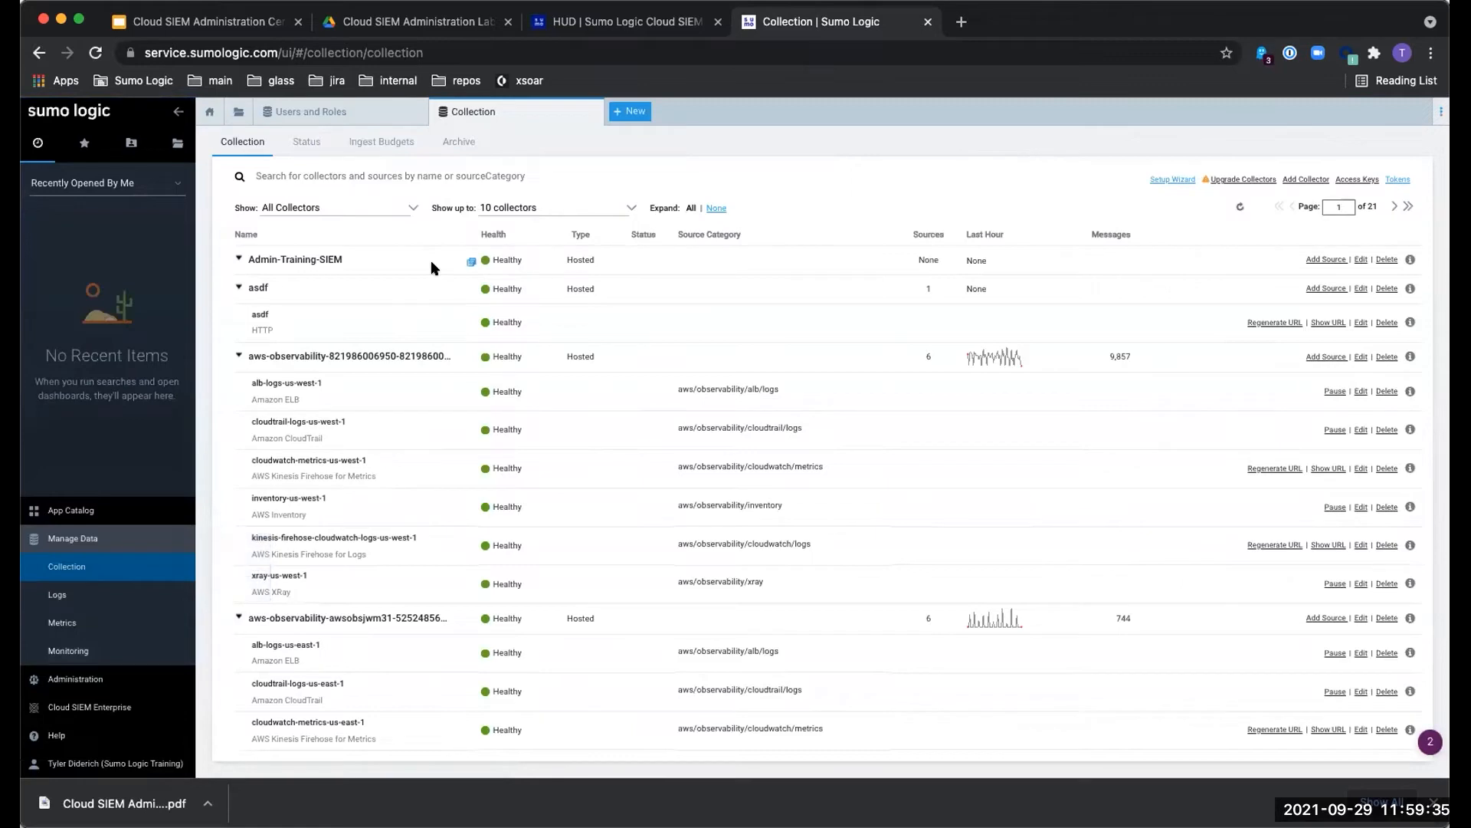
scroll(429, 563, down, 20)
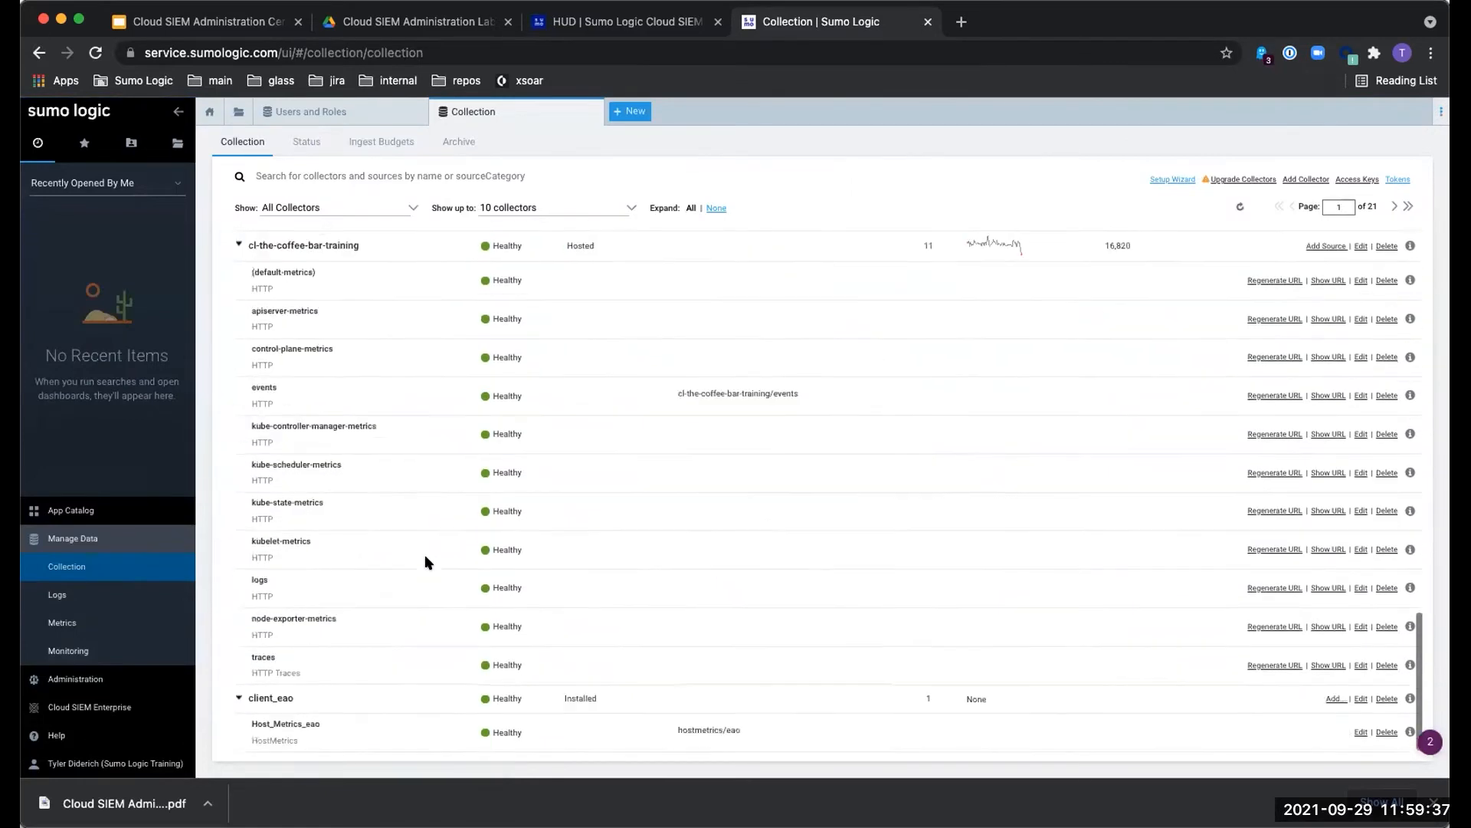
scroll(429, 564, up, 10)
scroll(428, 563, up, 10)
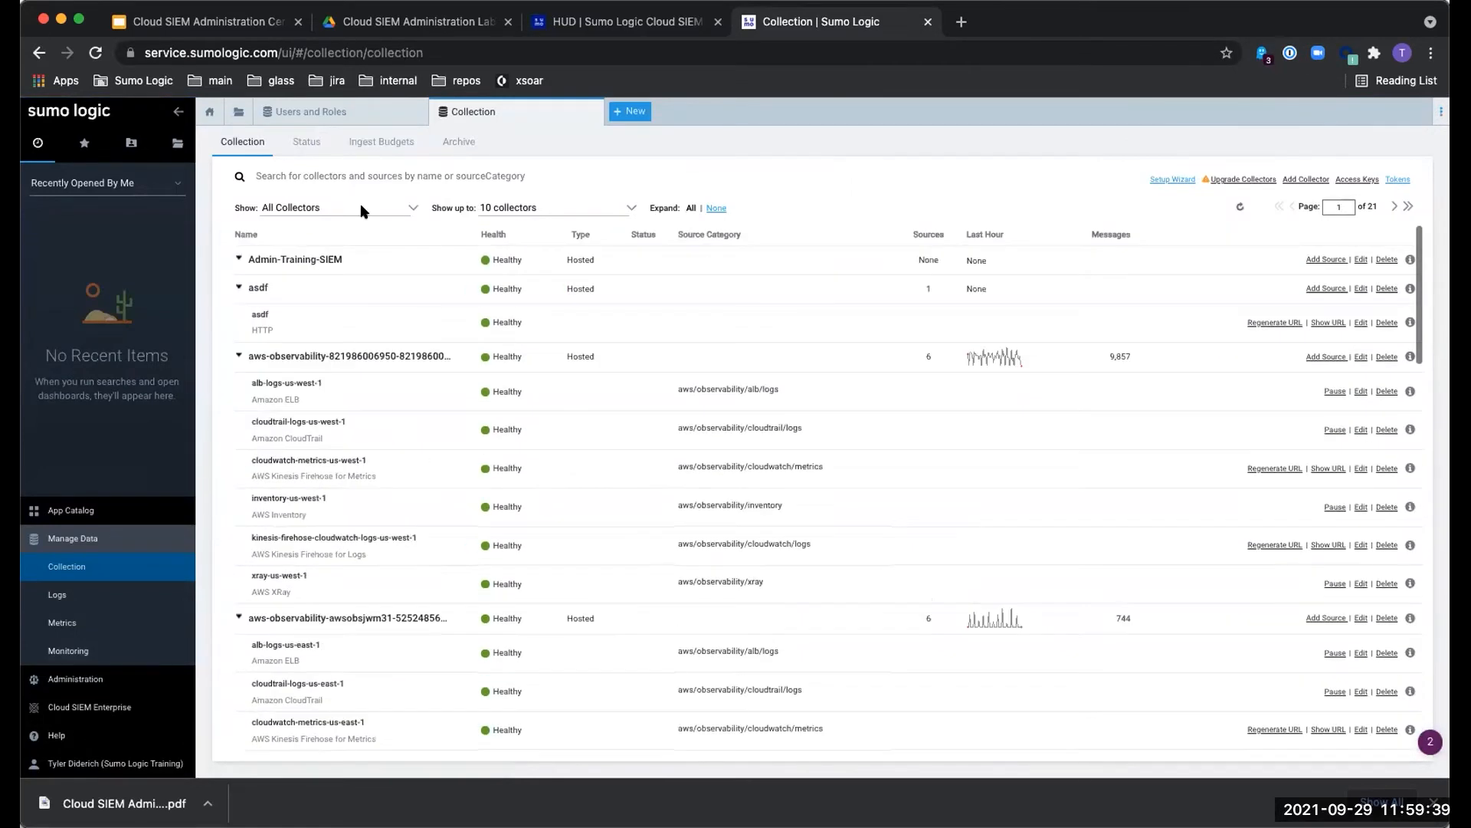
drag(342, 261, 246, 266)
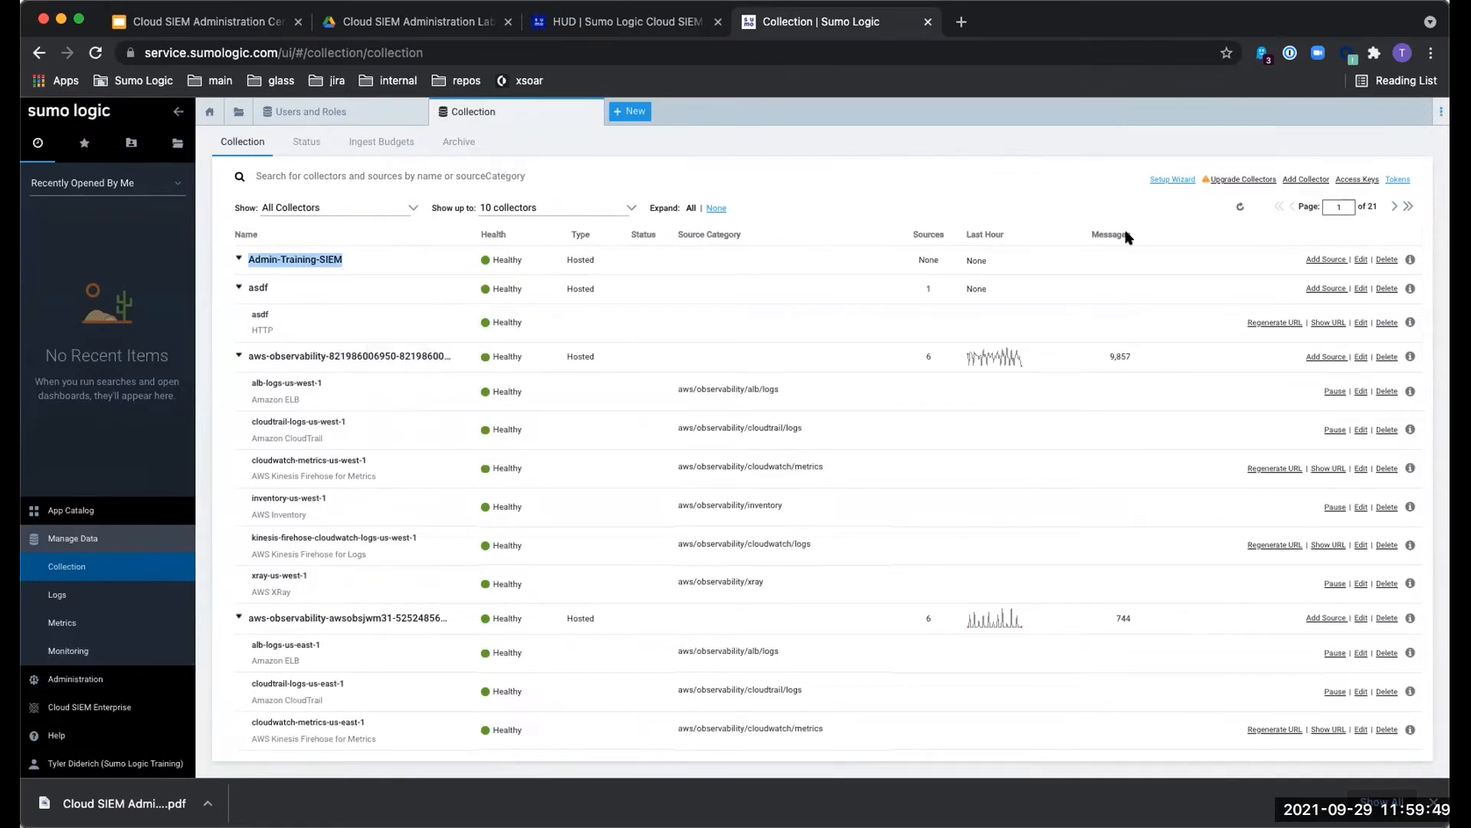
click(1317, 258)
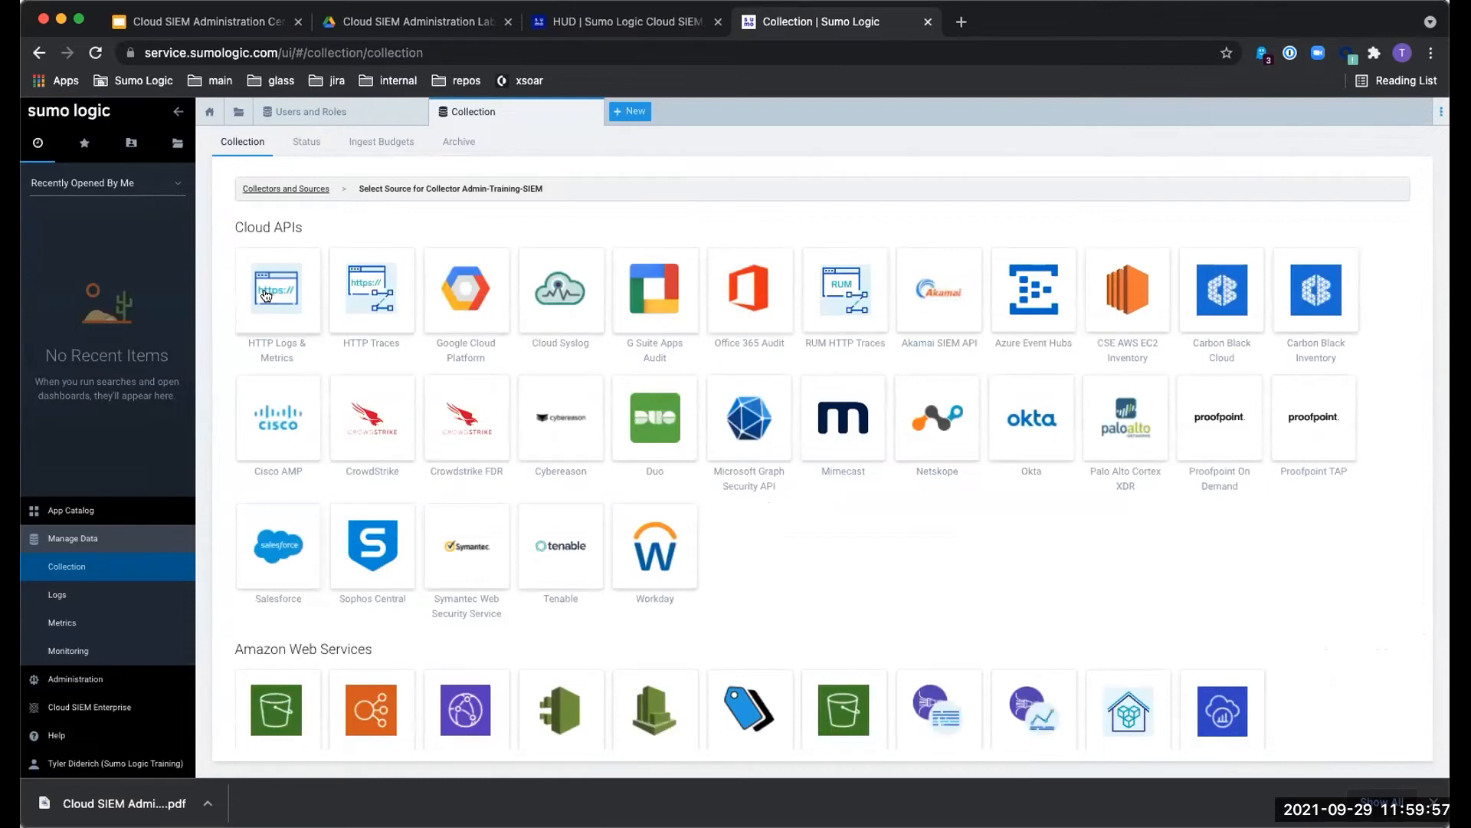
- Start an HTTP Logs & Metrics source and name it tylerdiderich
click(266, 296)
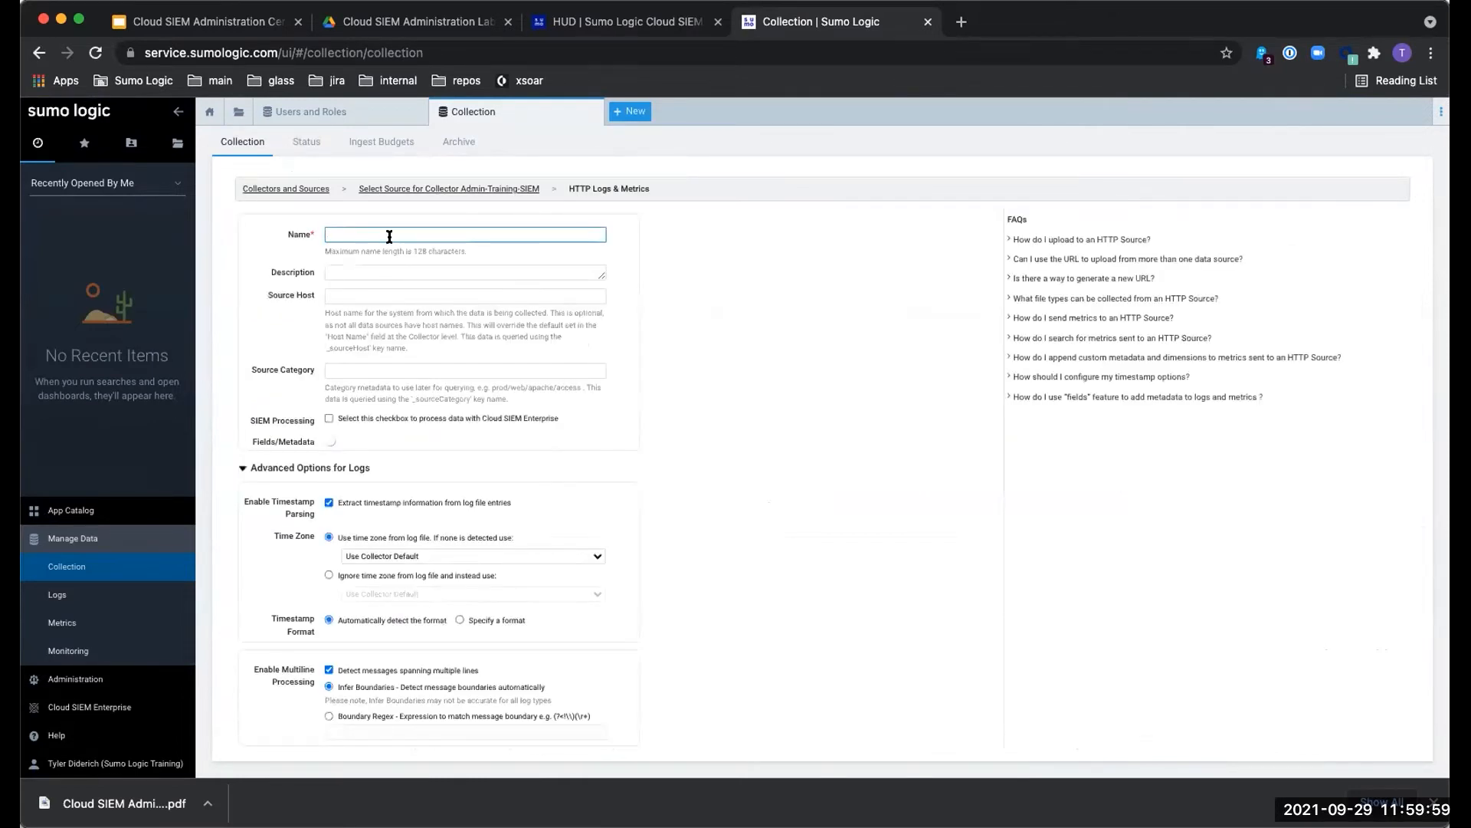
text(tylerdiderich)
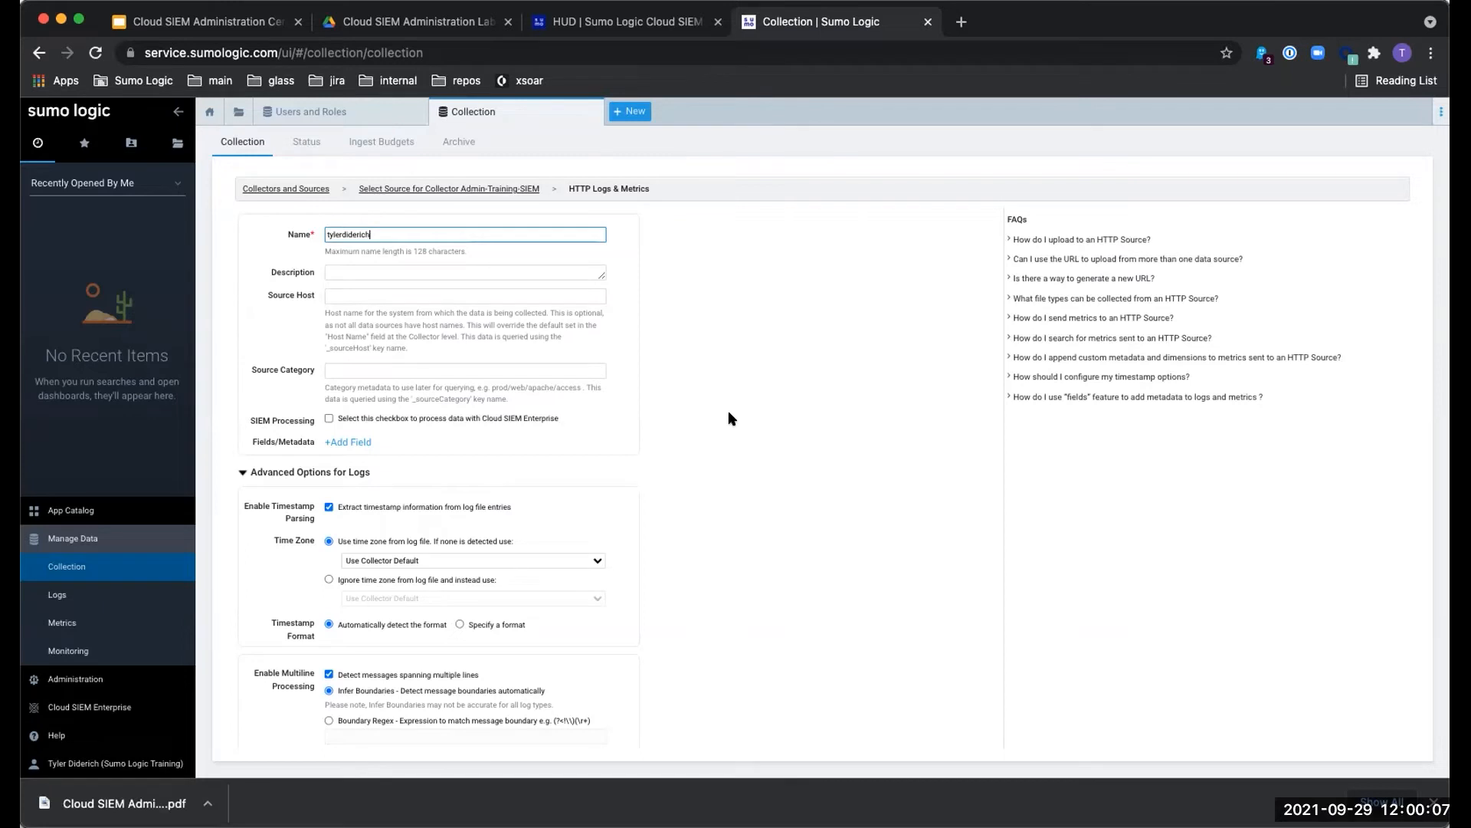
drag(377, 234, 227, 233)
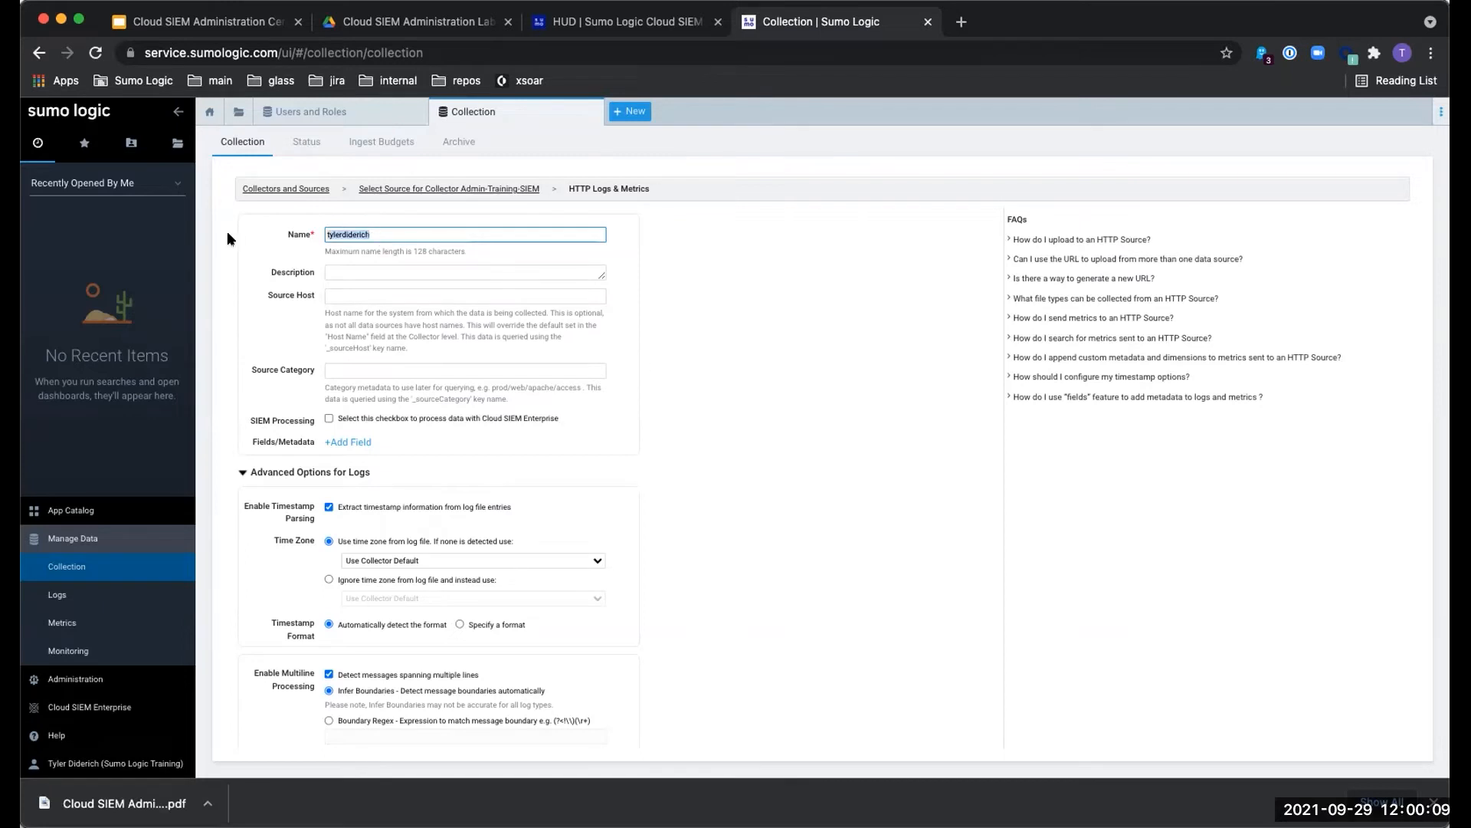
- Enable SIEM Processing and add a _siemForward metadata field with value t
click(329, 420)
click(364, 442)
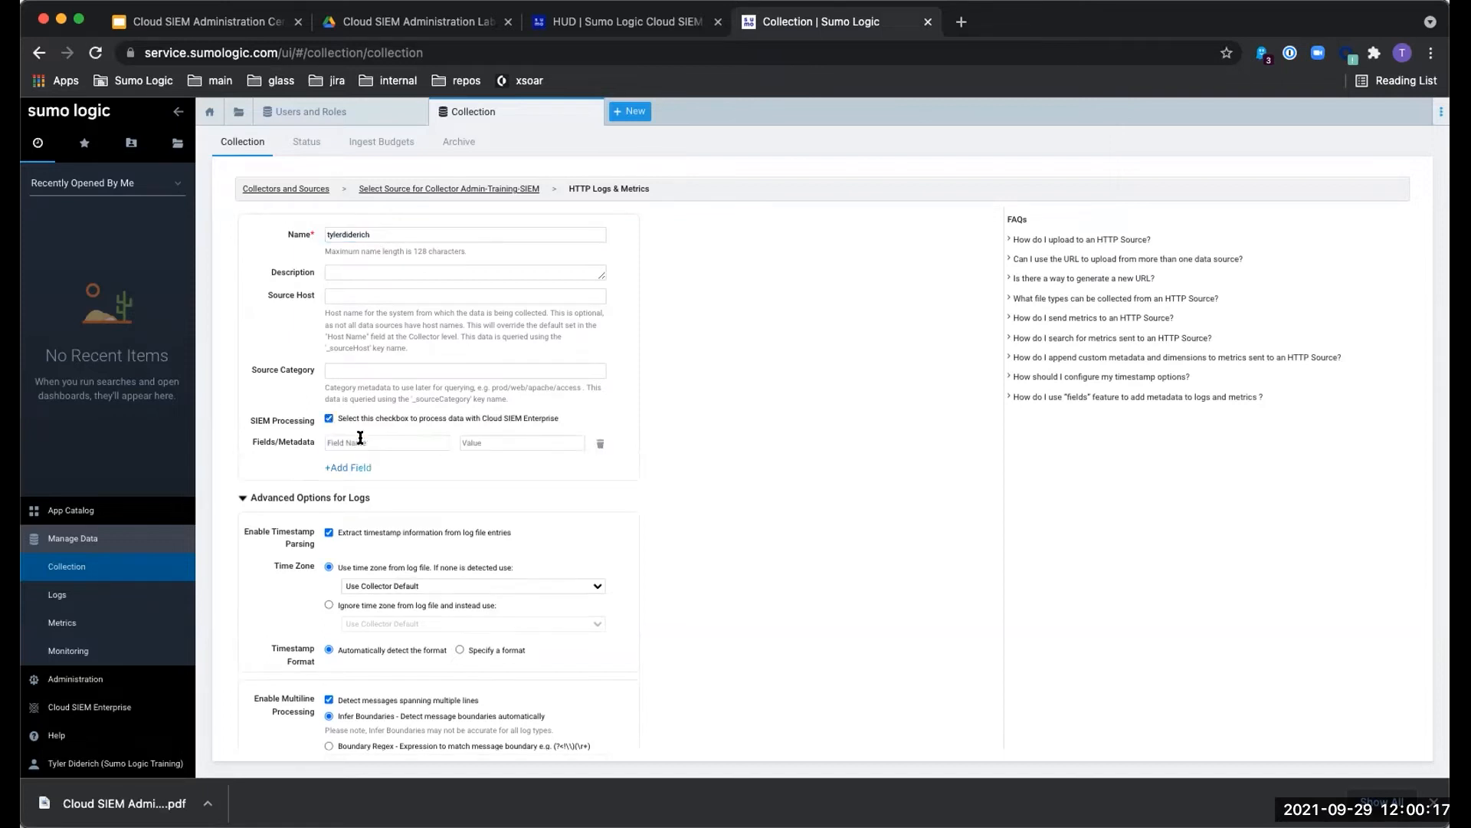
text(_siemForward)
click(502, 446)
text(true)
click(705, 421)
- Keep SIEM Processing checked and remove the _siemForward field row
click(329, 418)
scroll(495, 445, up, 5)
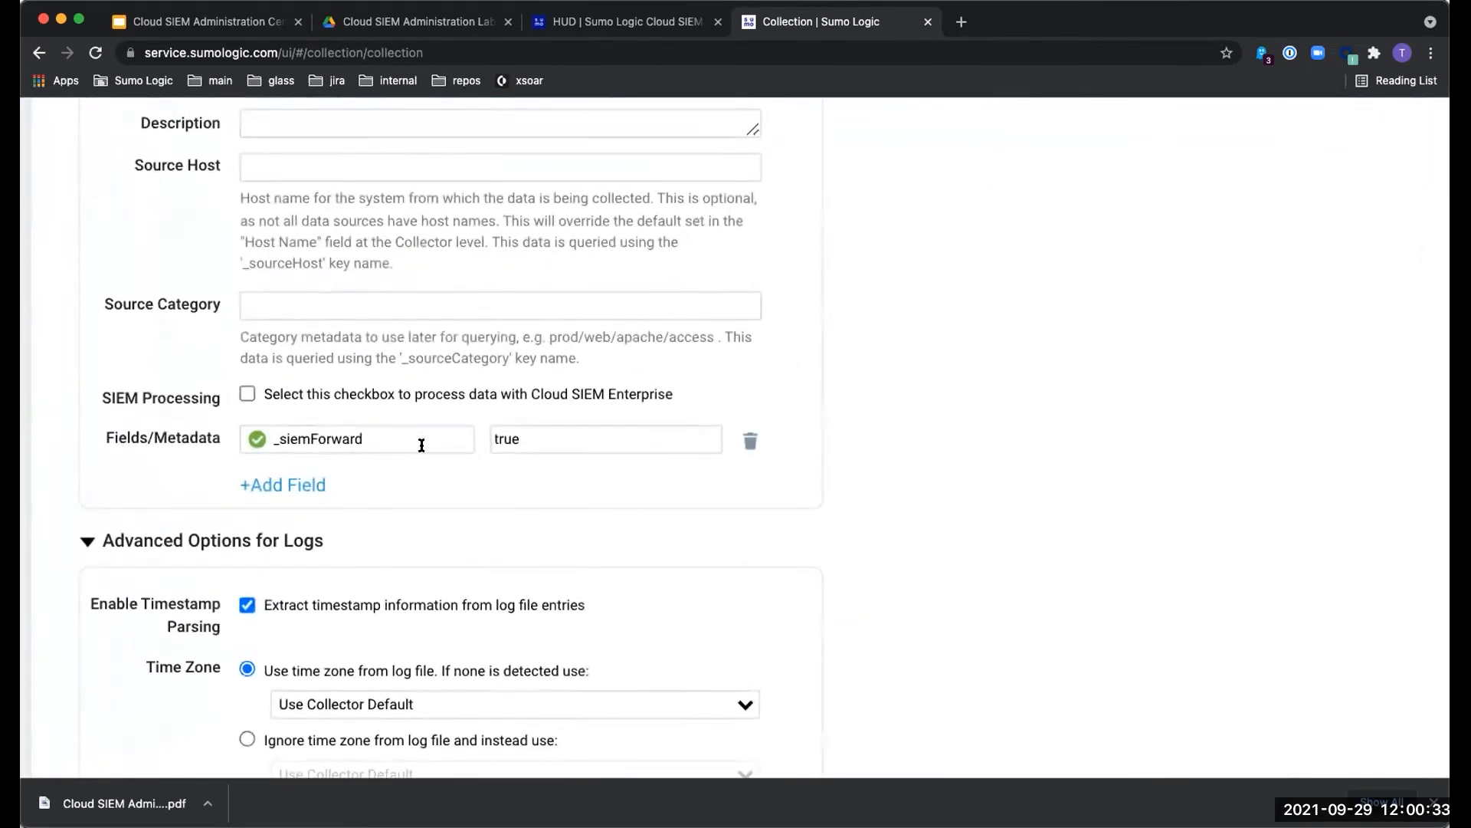
click(247, 394)
scroll(249, 394, down, 5)
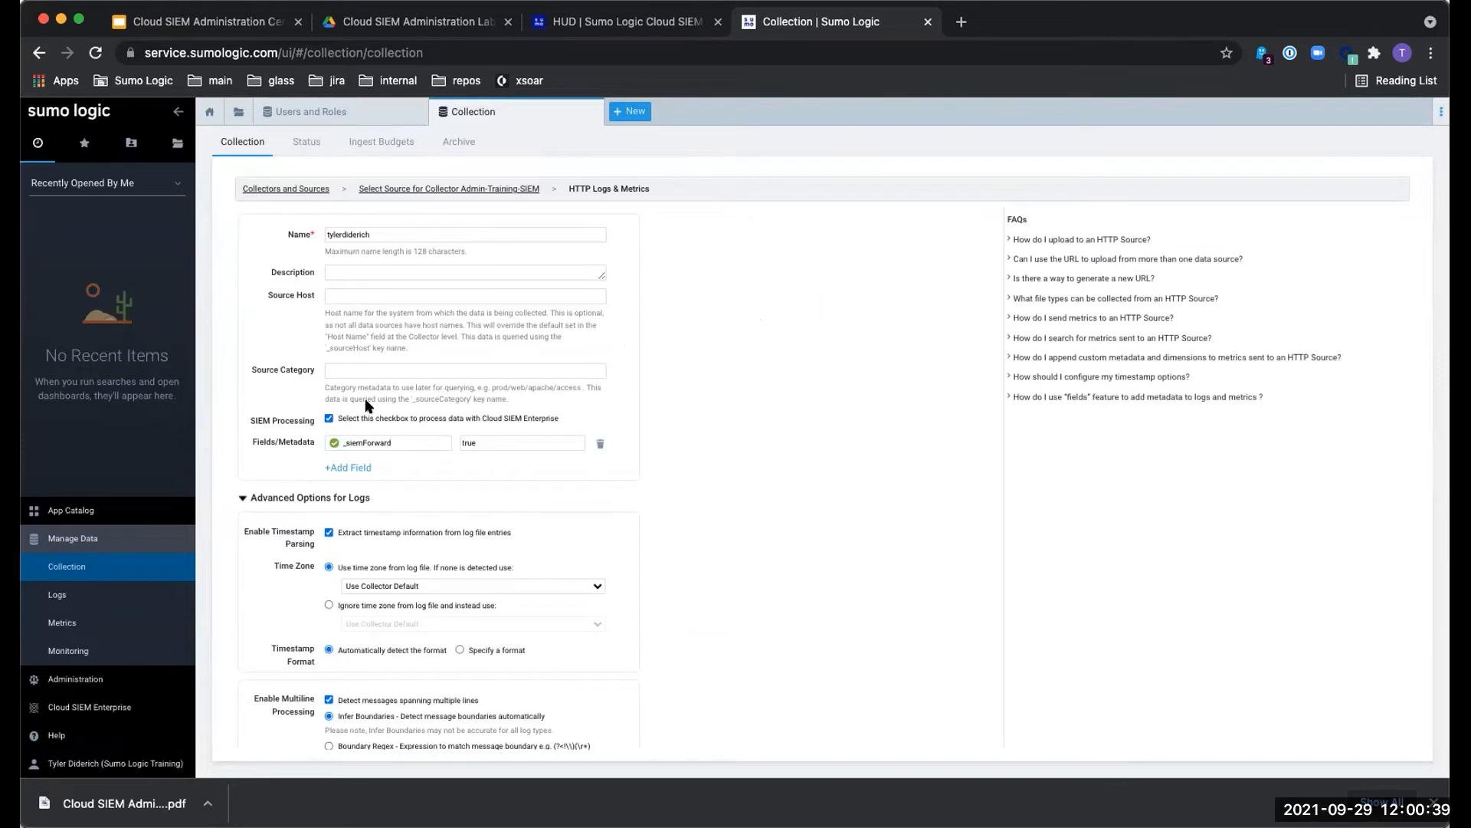
drag(405, 443, 245, 442)
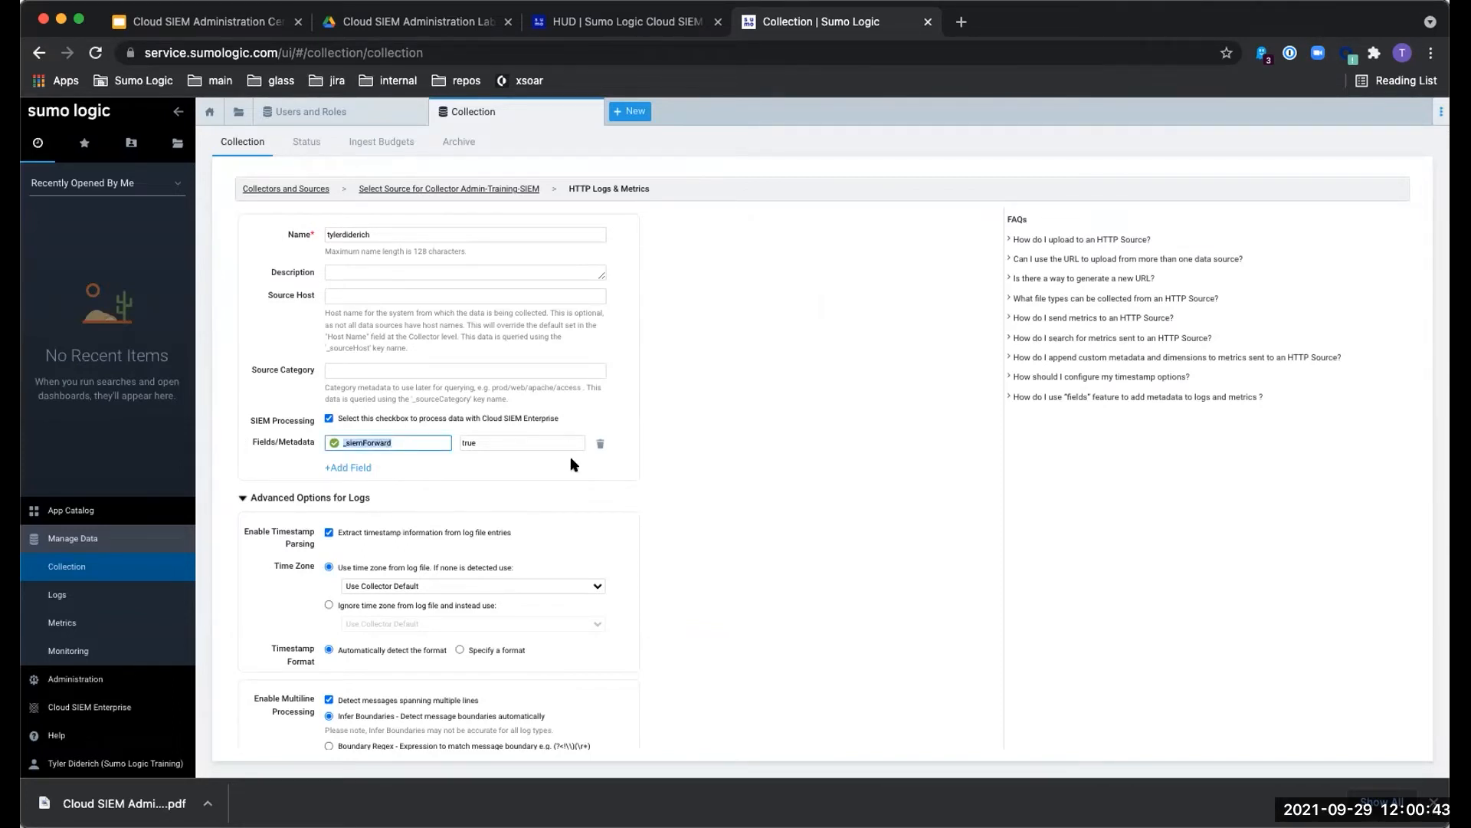
click(600, 442)
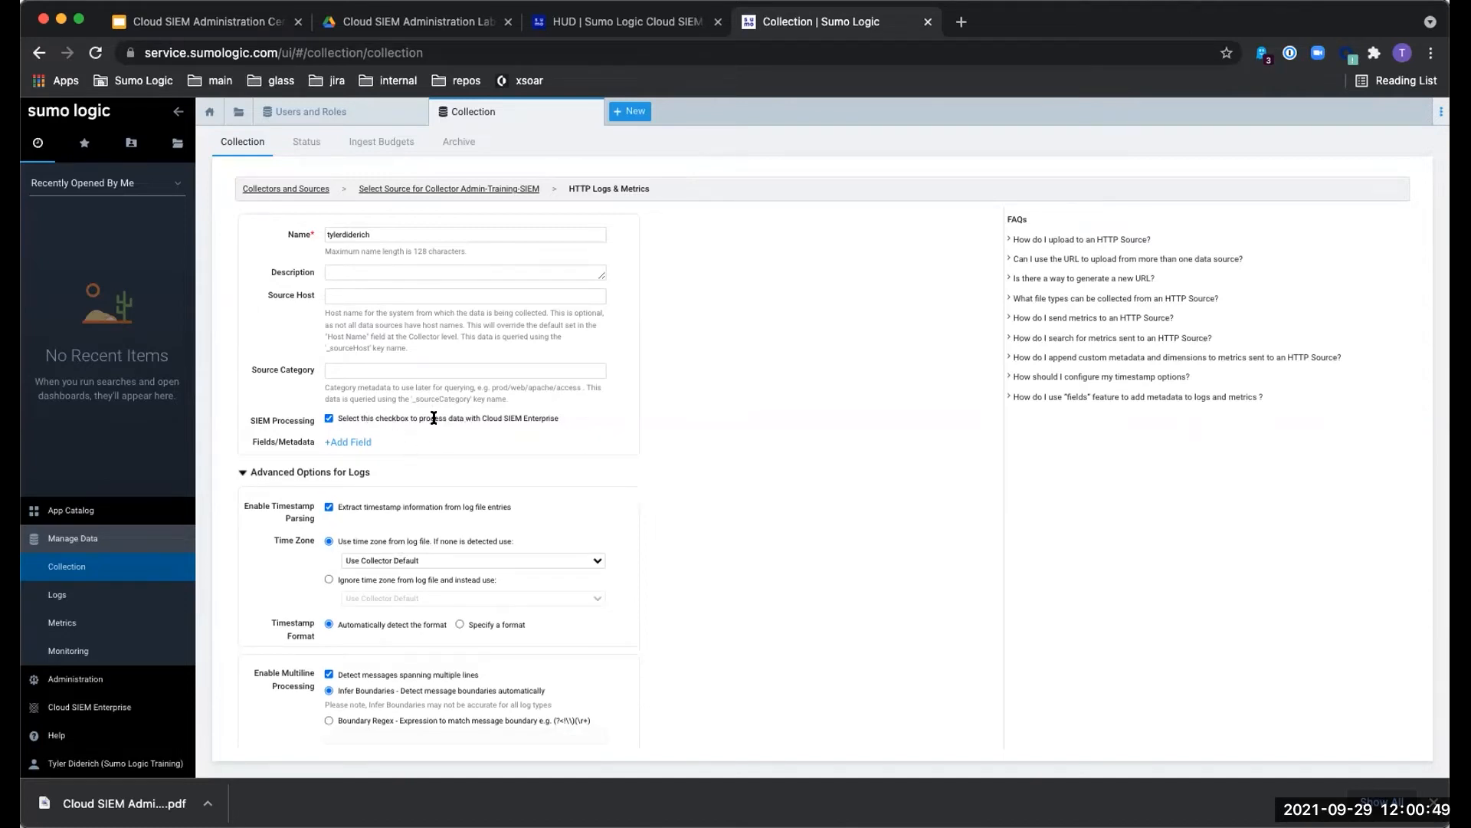
drag(573, 419, 332, 415)
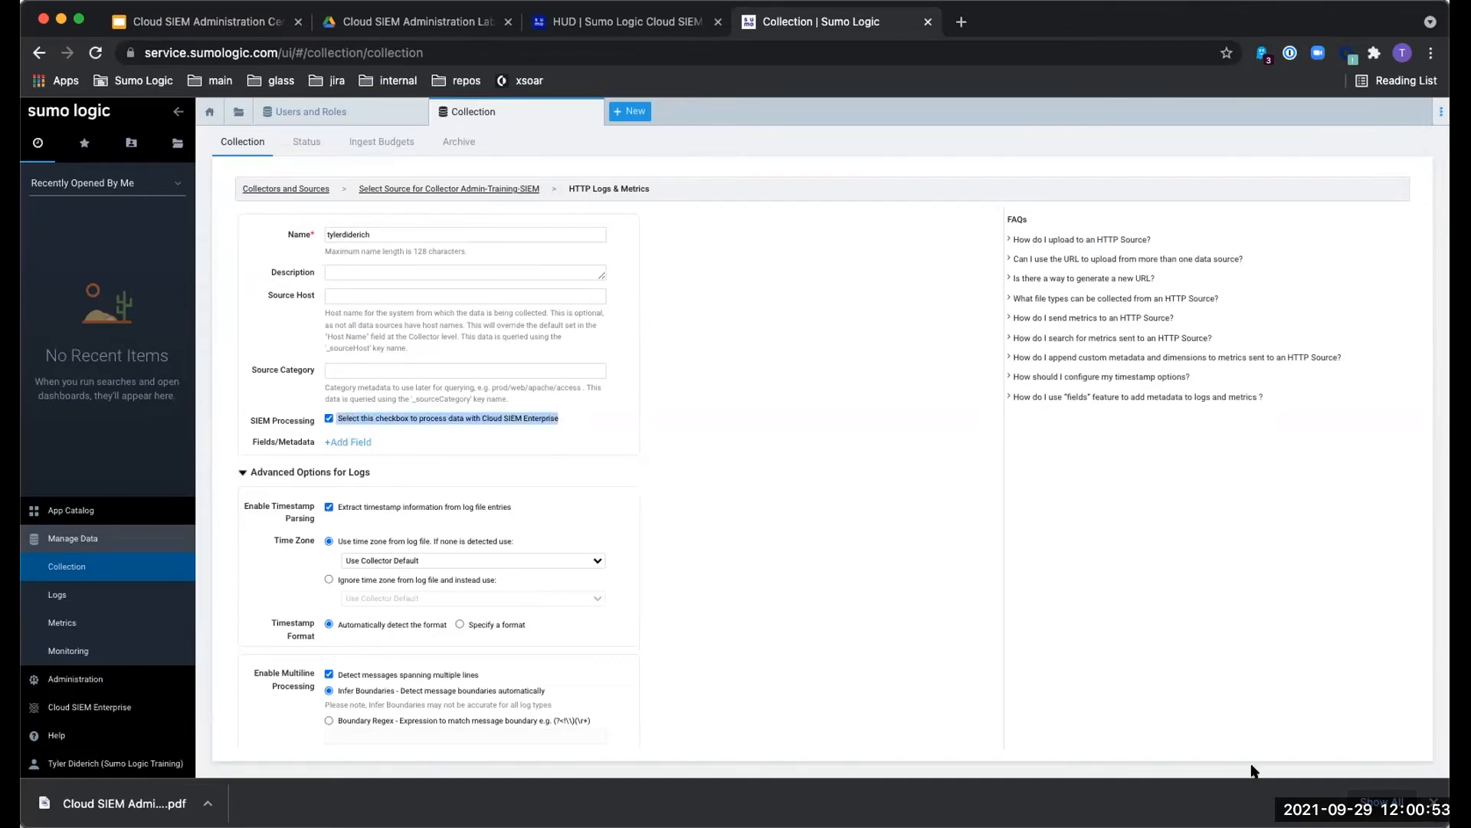
scroll(805, 537, down, 3)
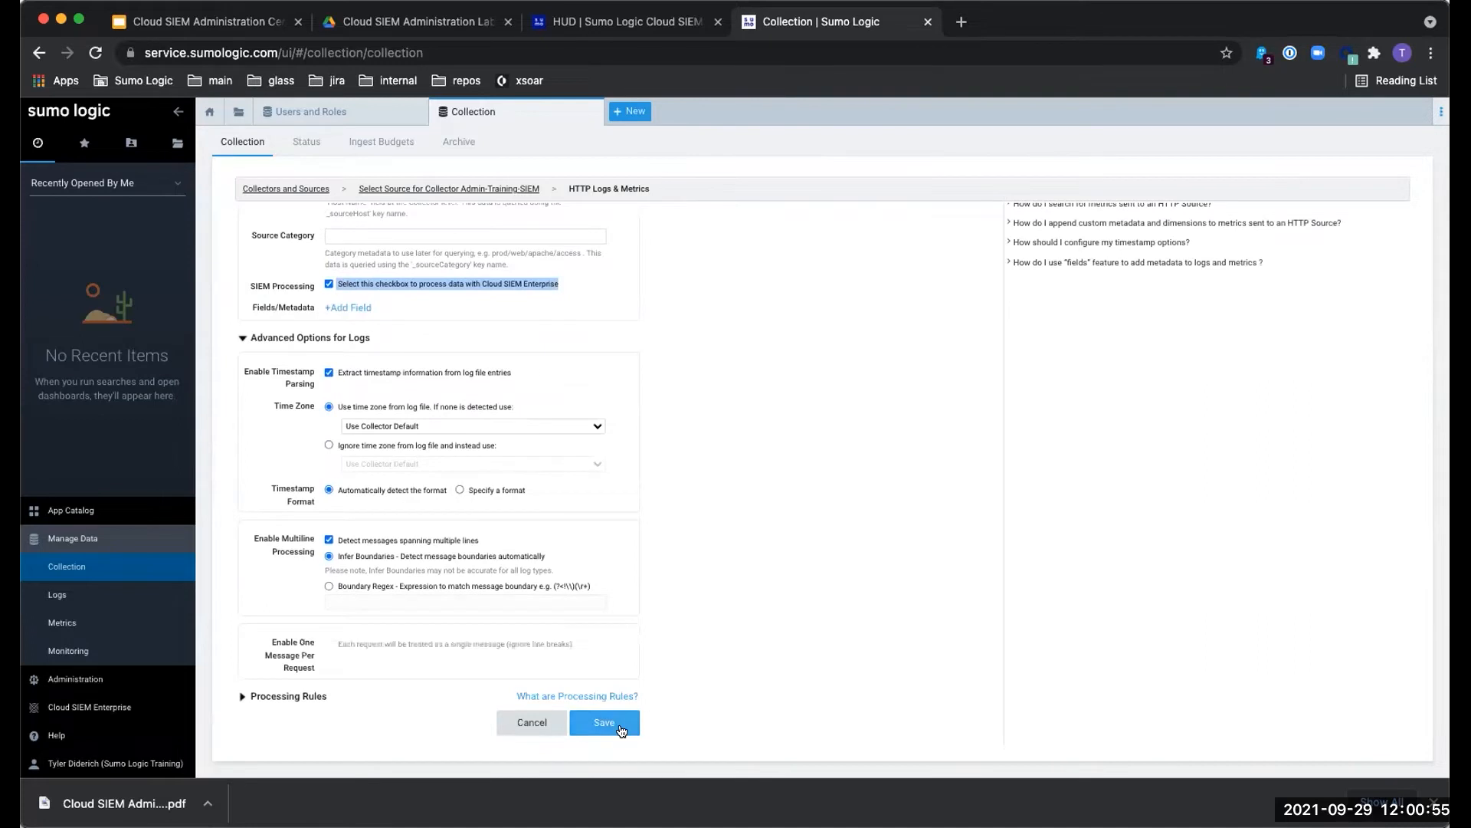
- Paste the source name tylerdiderich into the Source Category field
scroll(641, 512, up, 3)
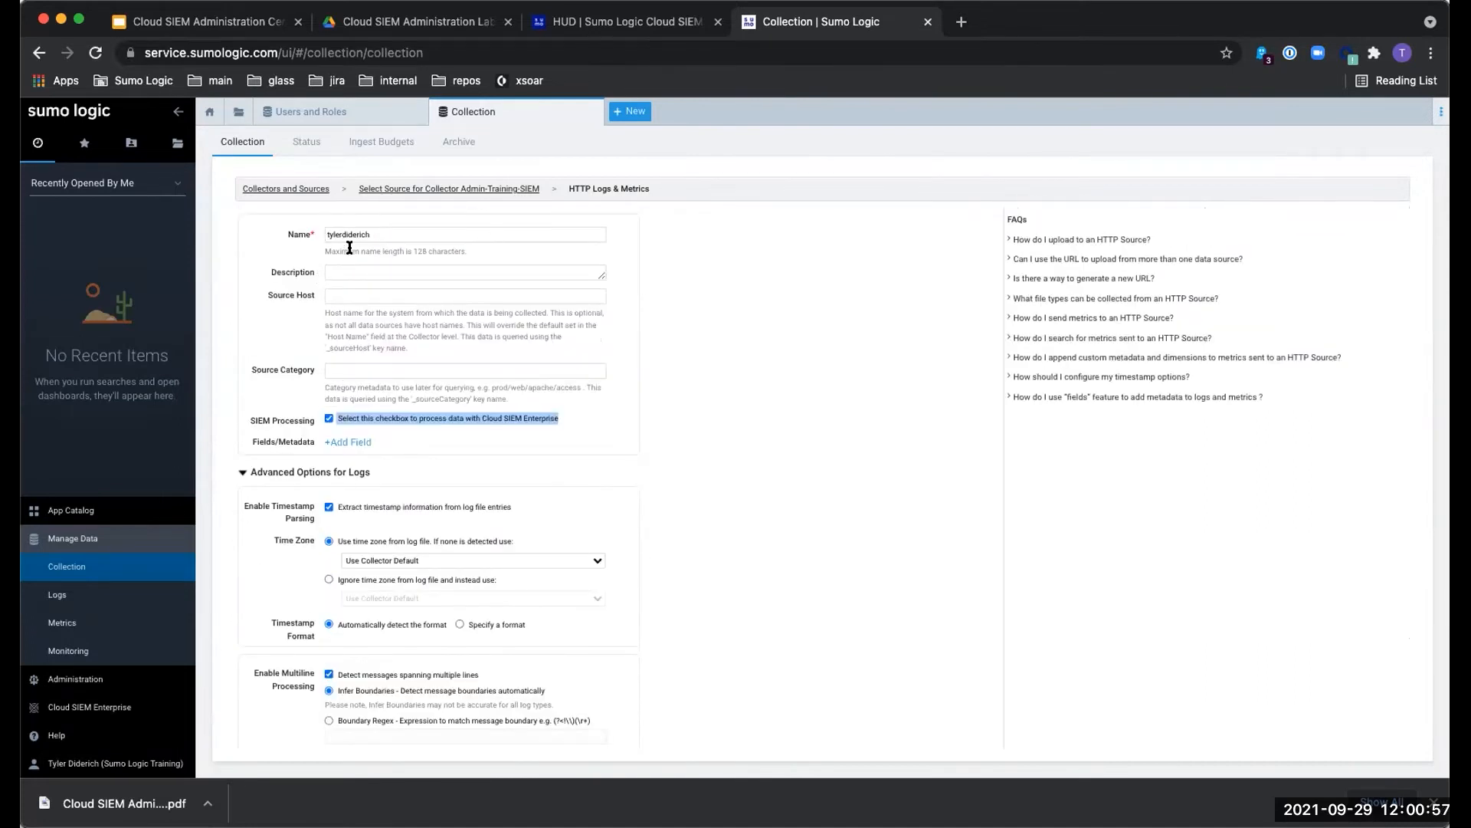
double_click(377, 235)
key(super+c)
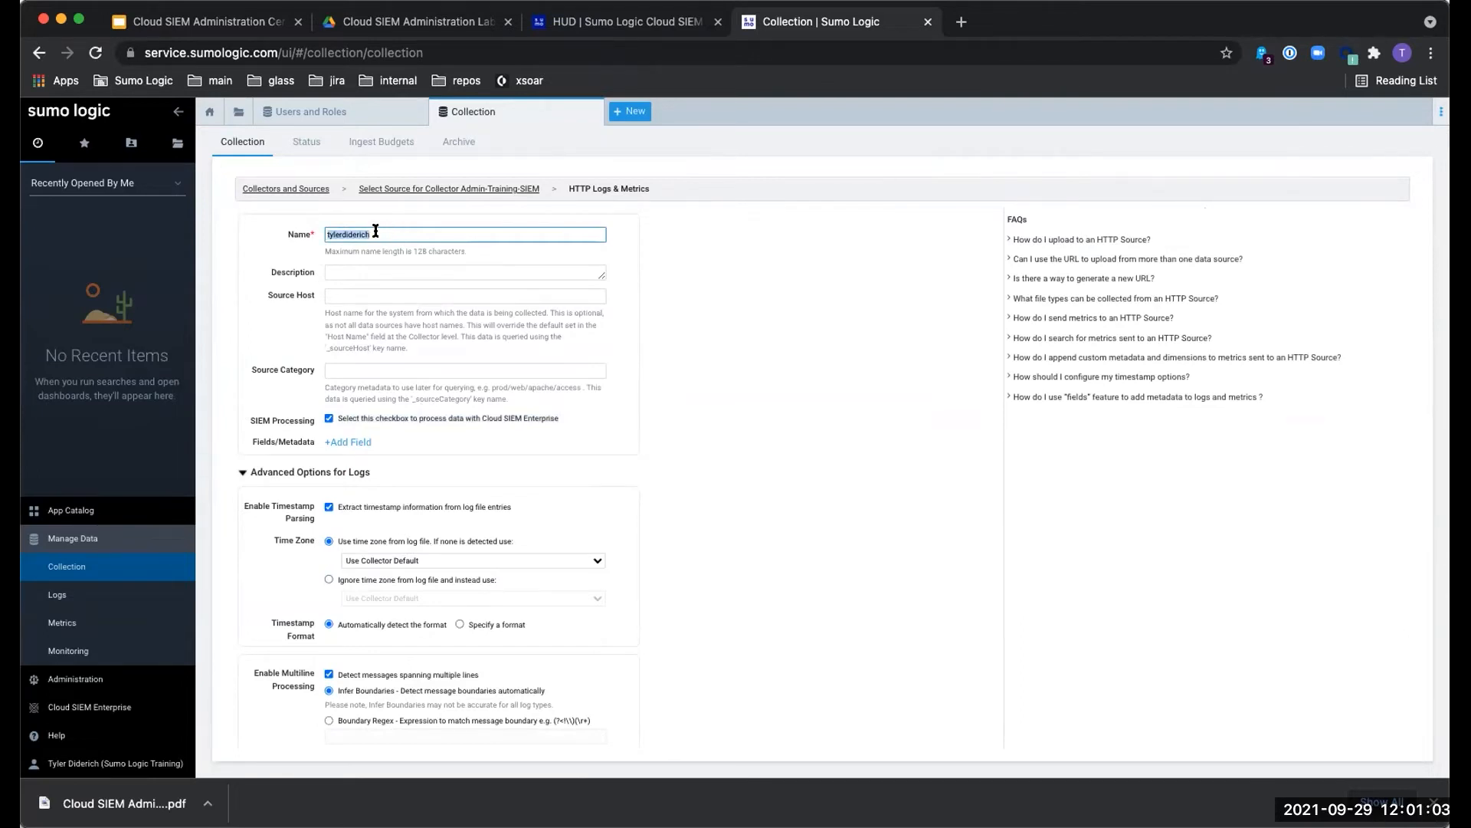
click(370, 368)
key(super+v)
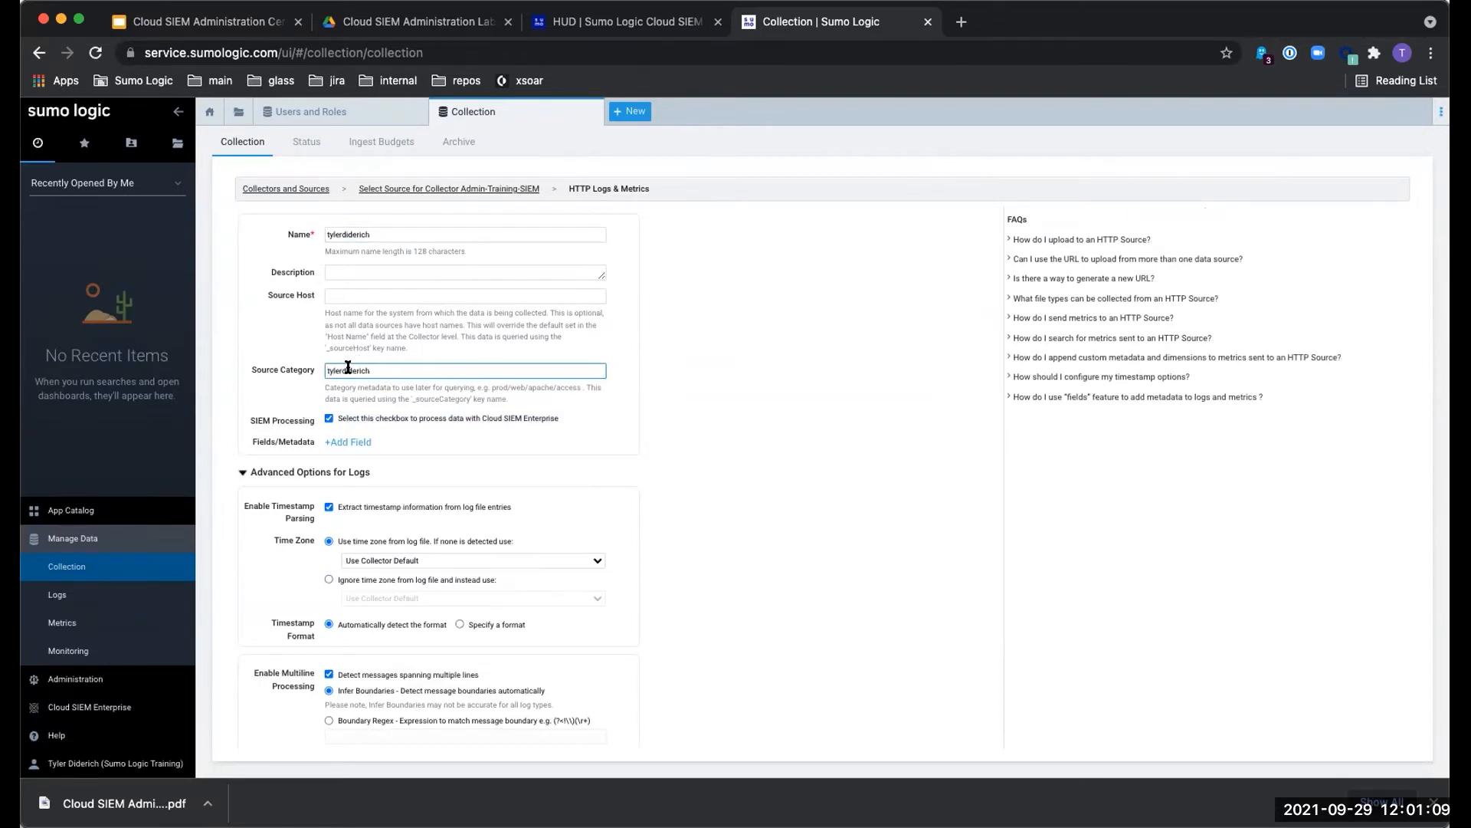
click(658, 338)
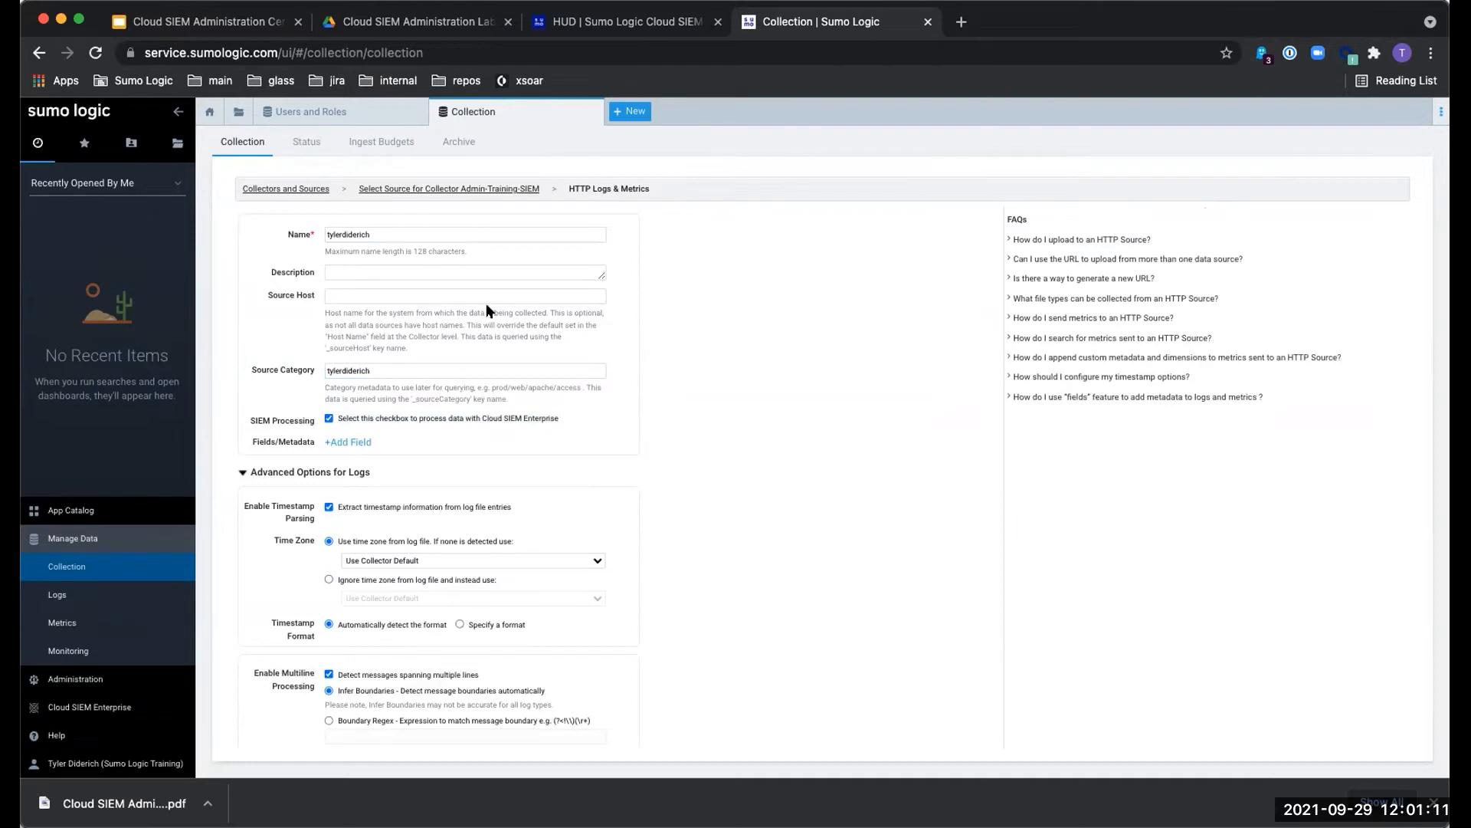
- Confirm the Name and Source Category fields both read tylerdiderich
double_click(391, 233)
click(385, 369)
double_click(387, 367)
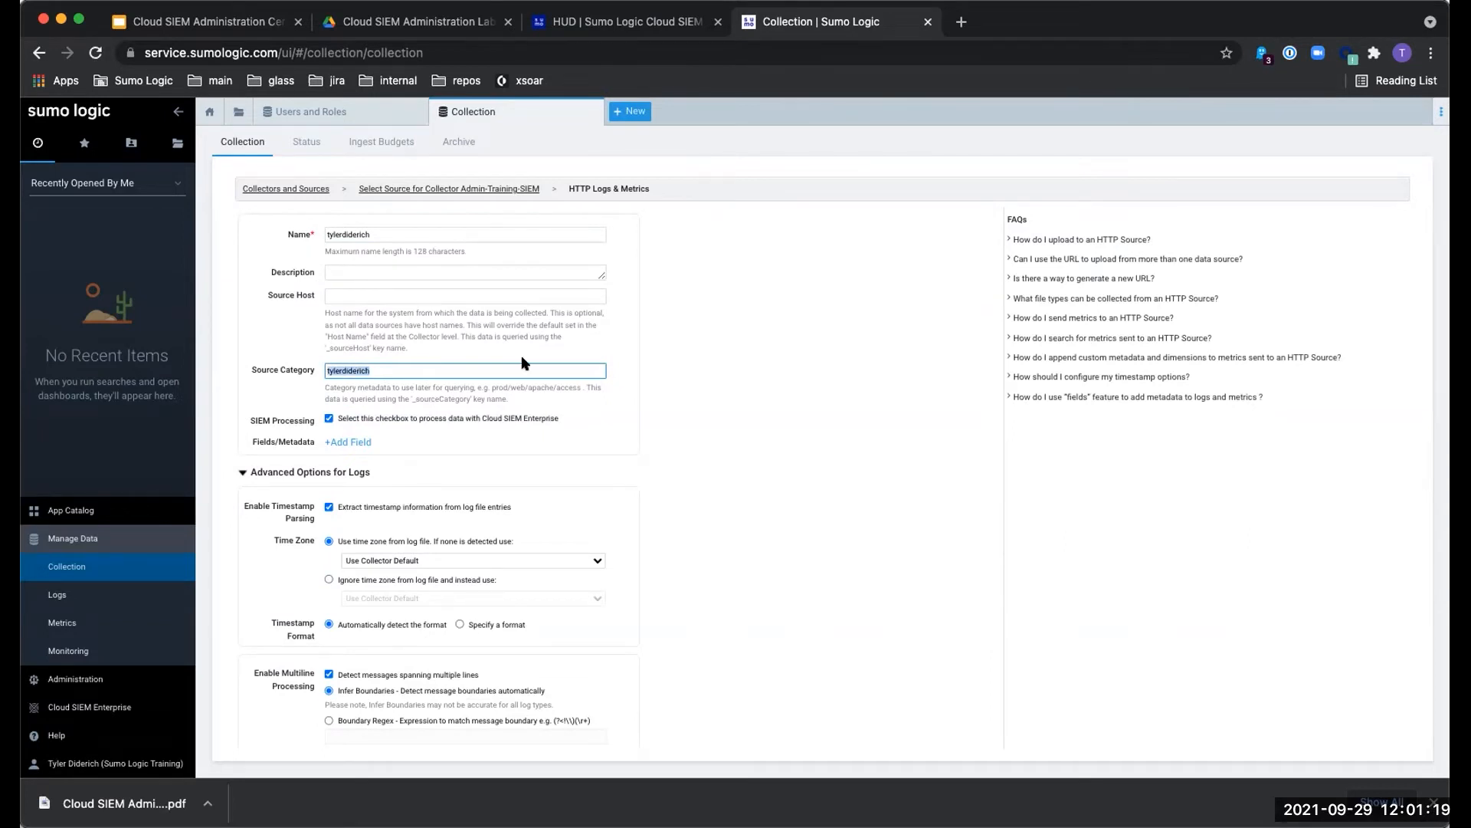
click(674, 396)
scroll(678, 399, down, 1)
scroll(677, 399, up, 1)
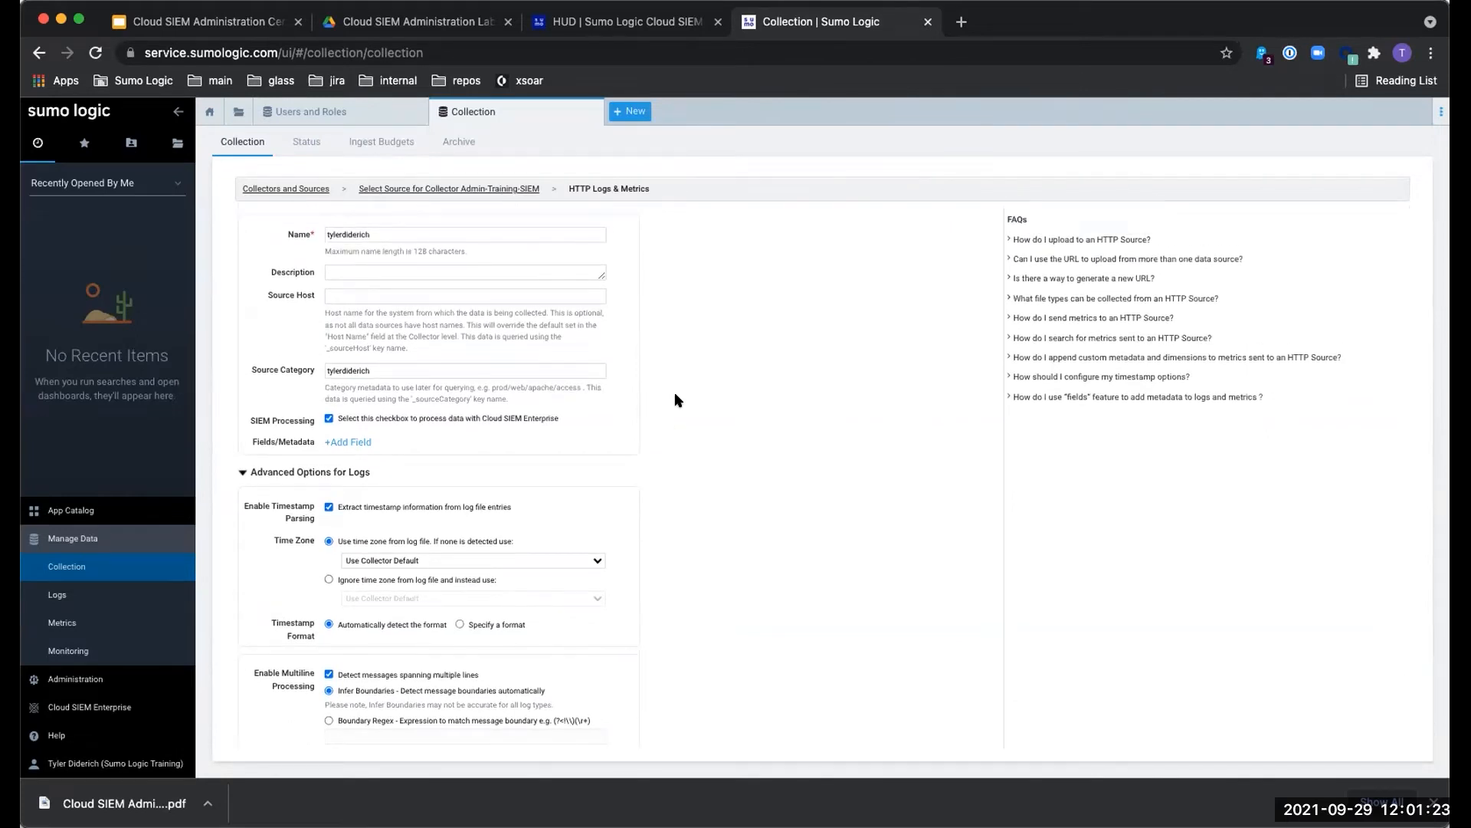
scroll(677, 399, down, 1)
right_click(675, 390)
- Save the tylerdiderich HTTP source, select its endpoint URL, and close the address dialog
click(719, 199)
scroll(719, 302, down, 2)
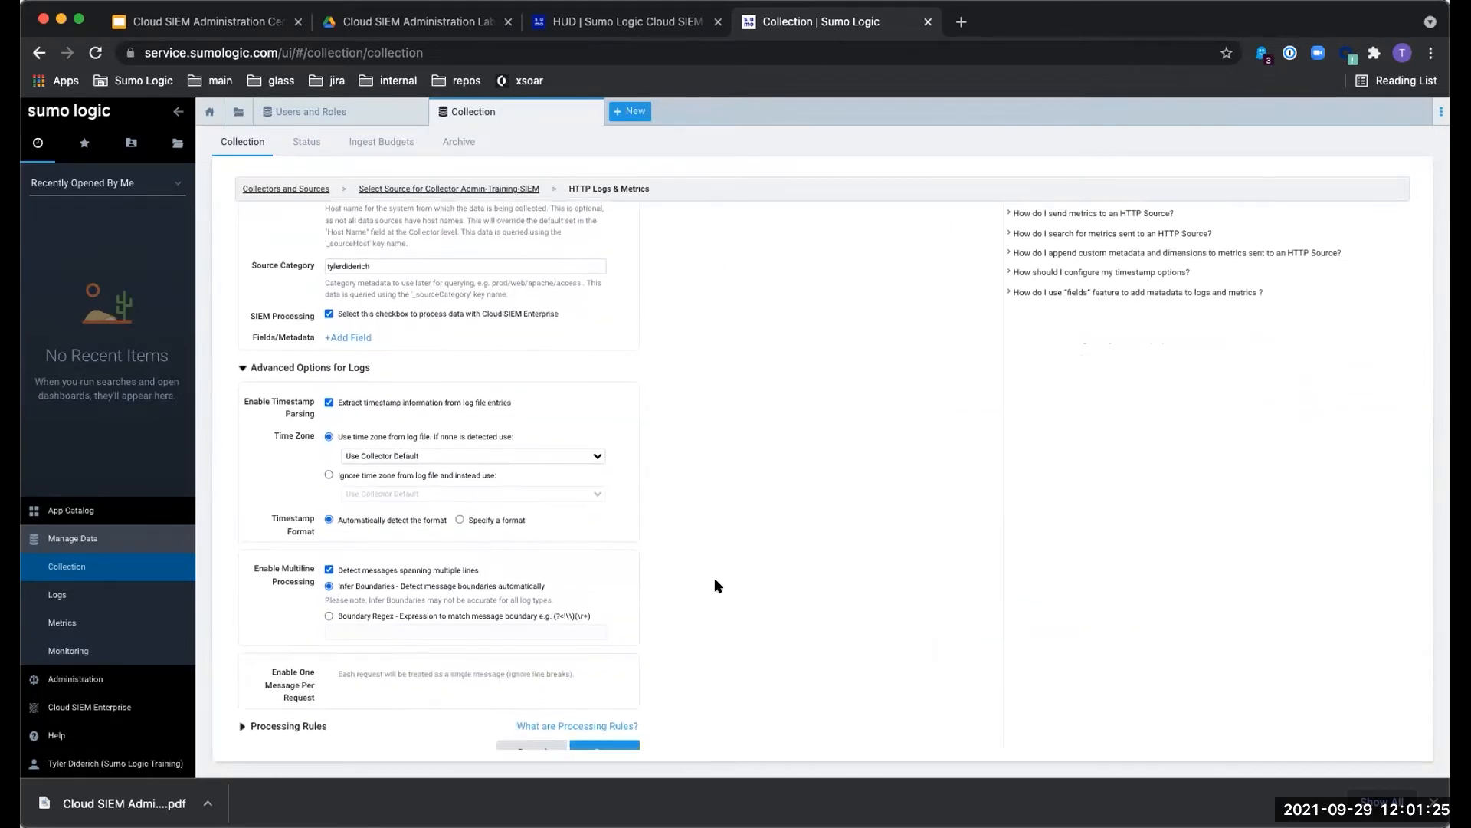
scroll(714, 586, down, 1)
click(605, 724)
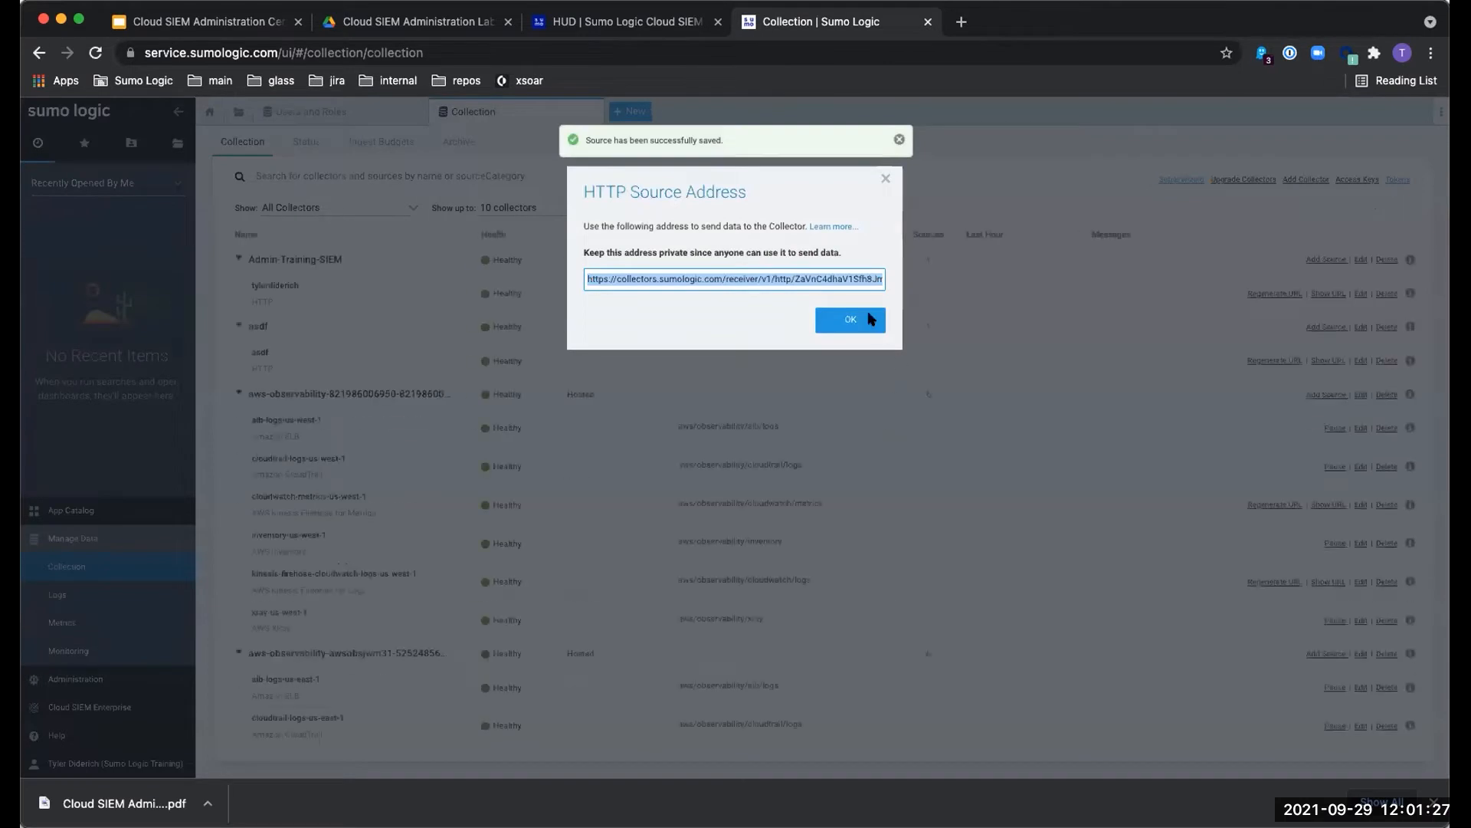
click(831, 277)
click(849, 318)
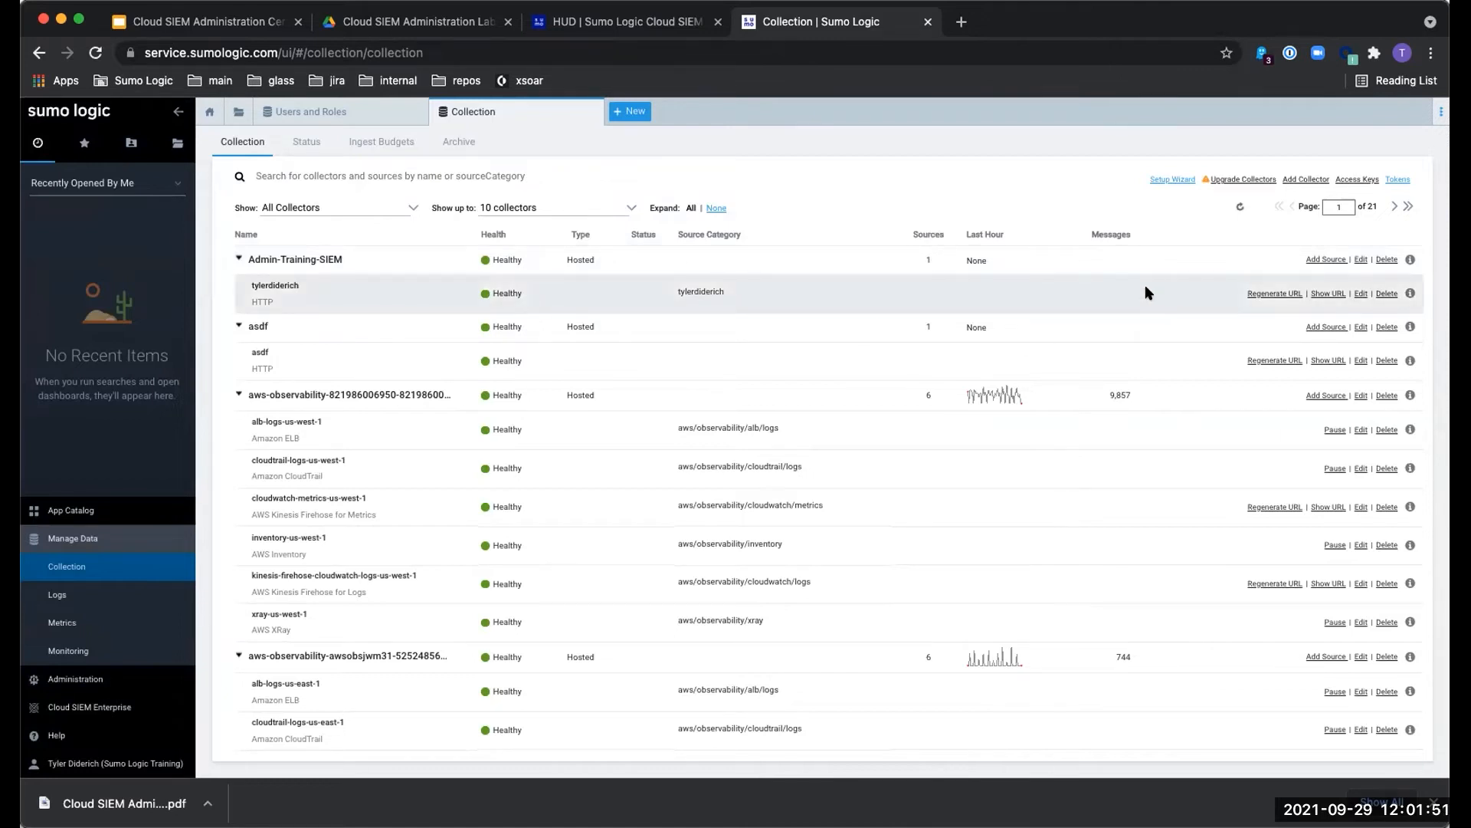
click(1318, 295)
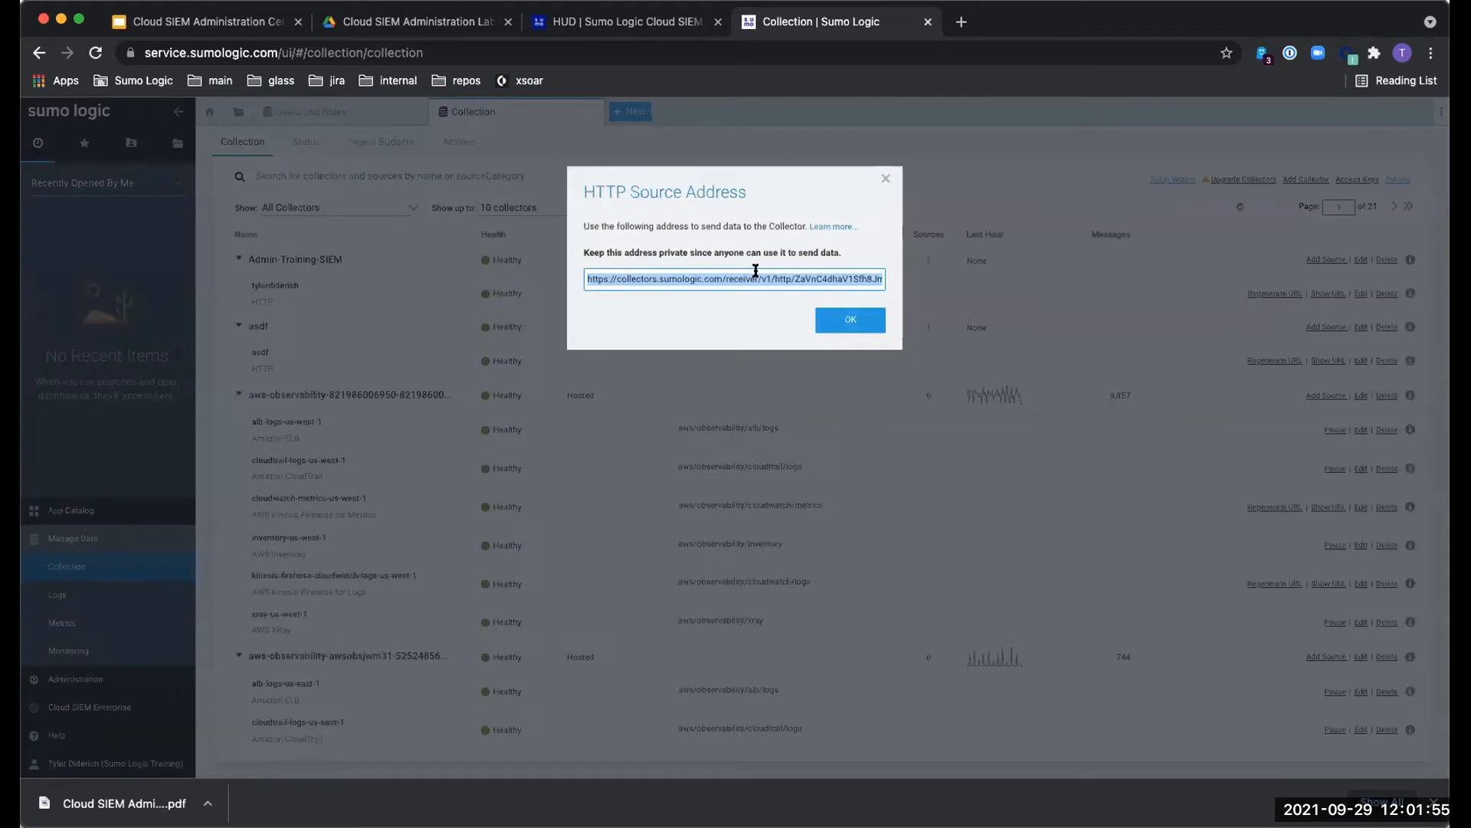
click(885, 177)
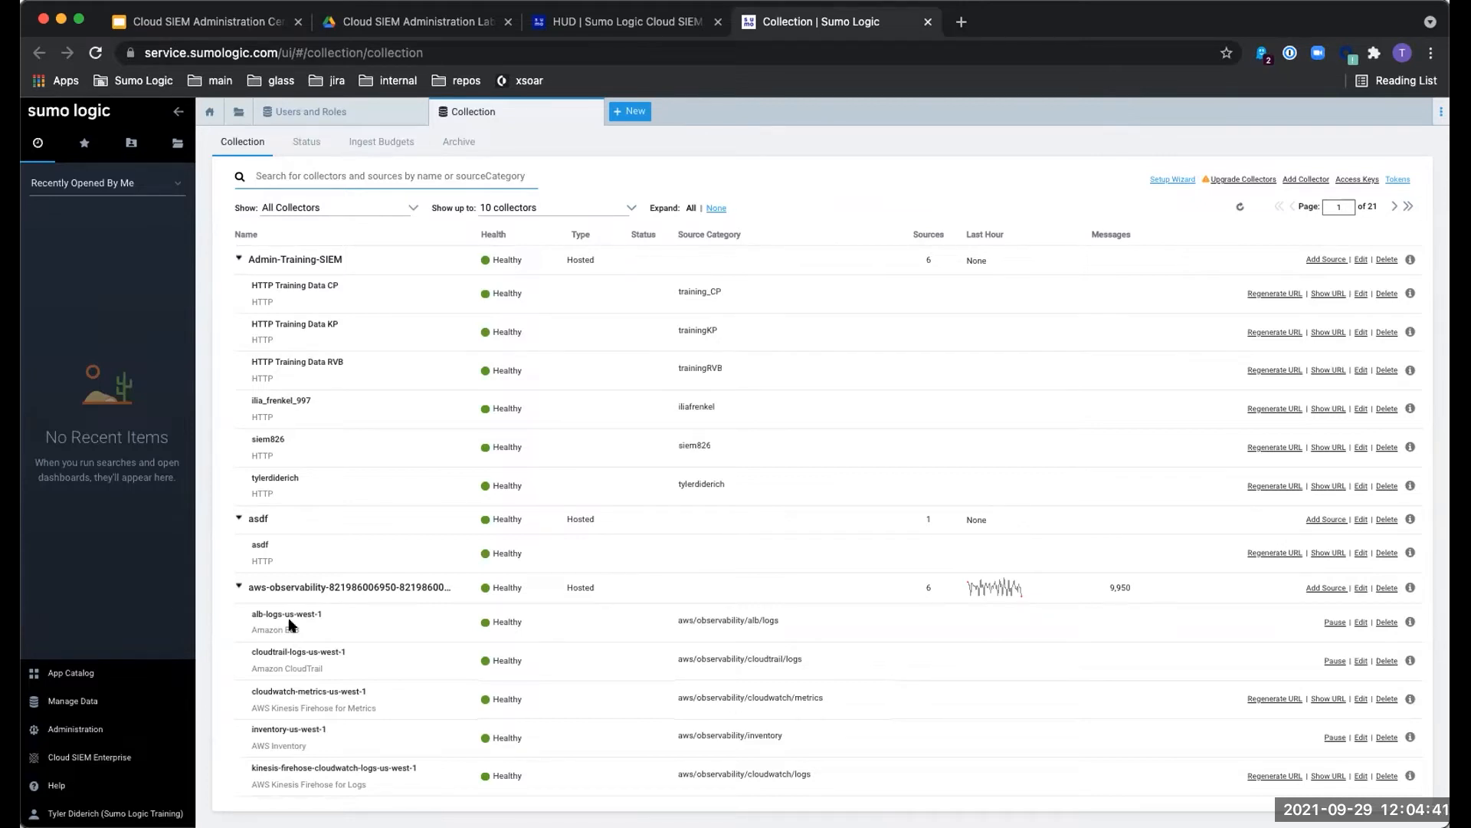
click(102, 700)
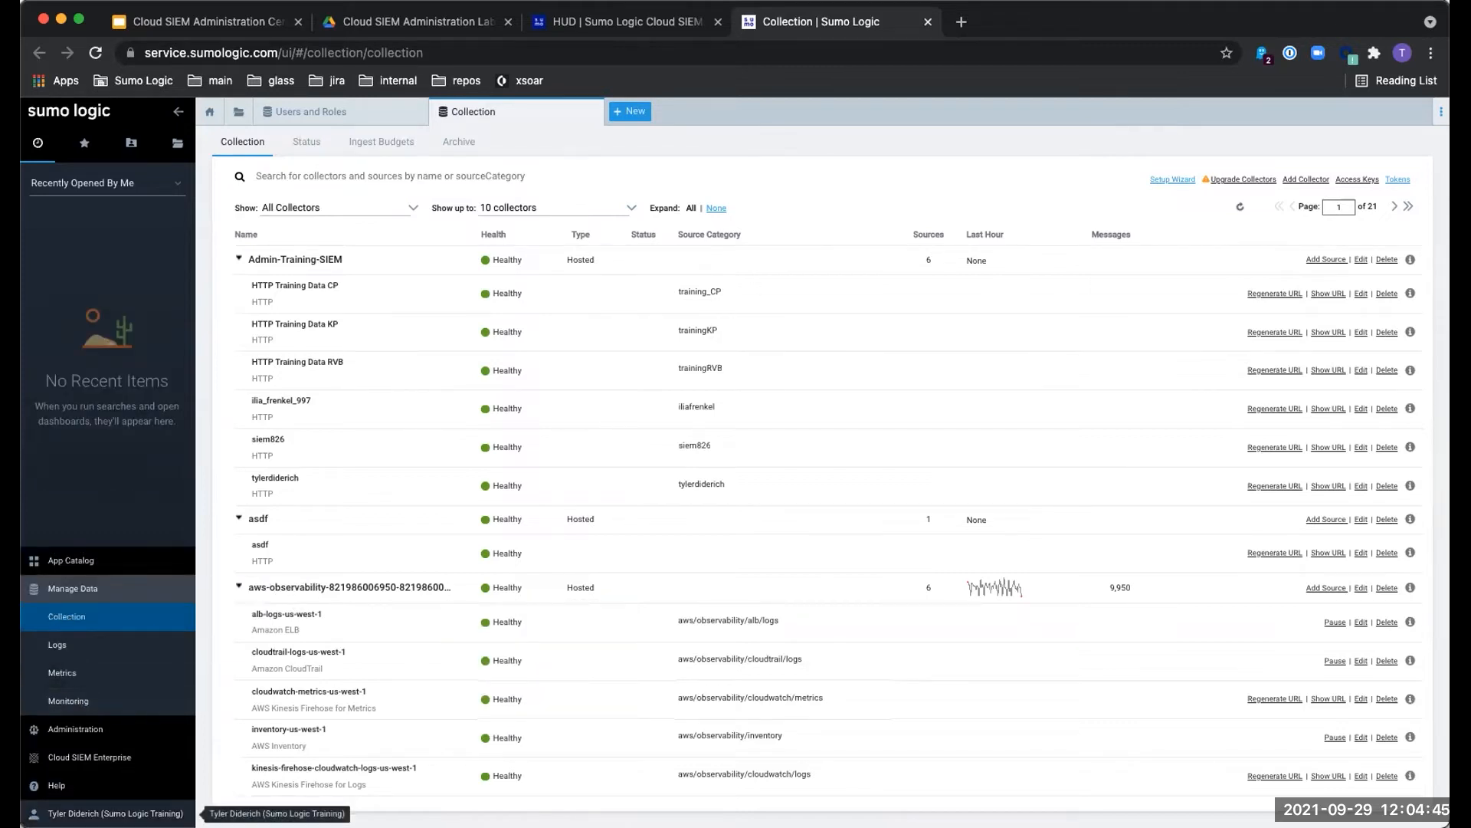
click(115, 813)
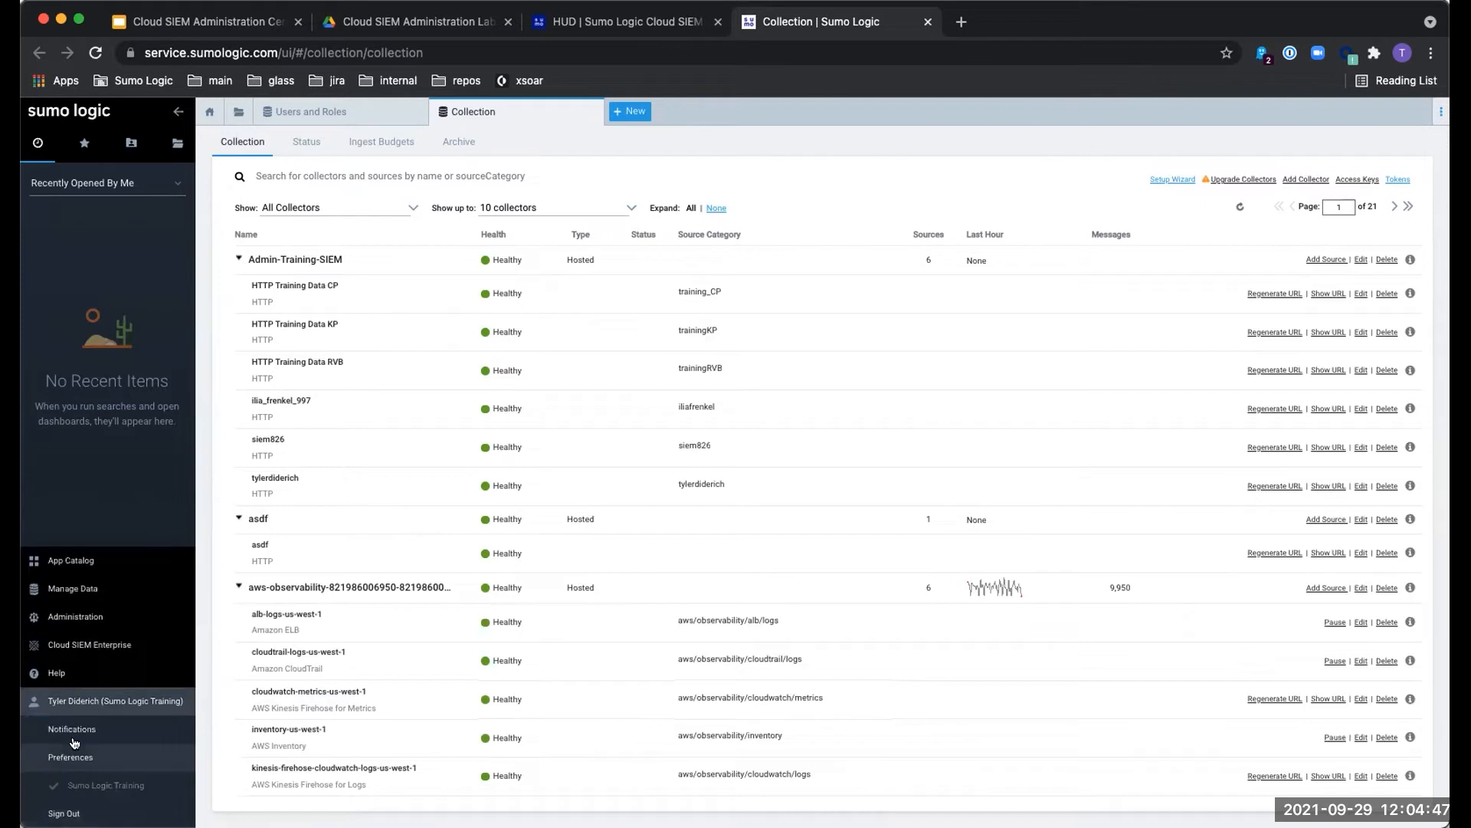
click(101, 702)
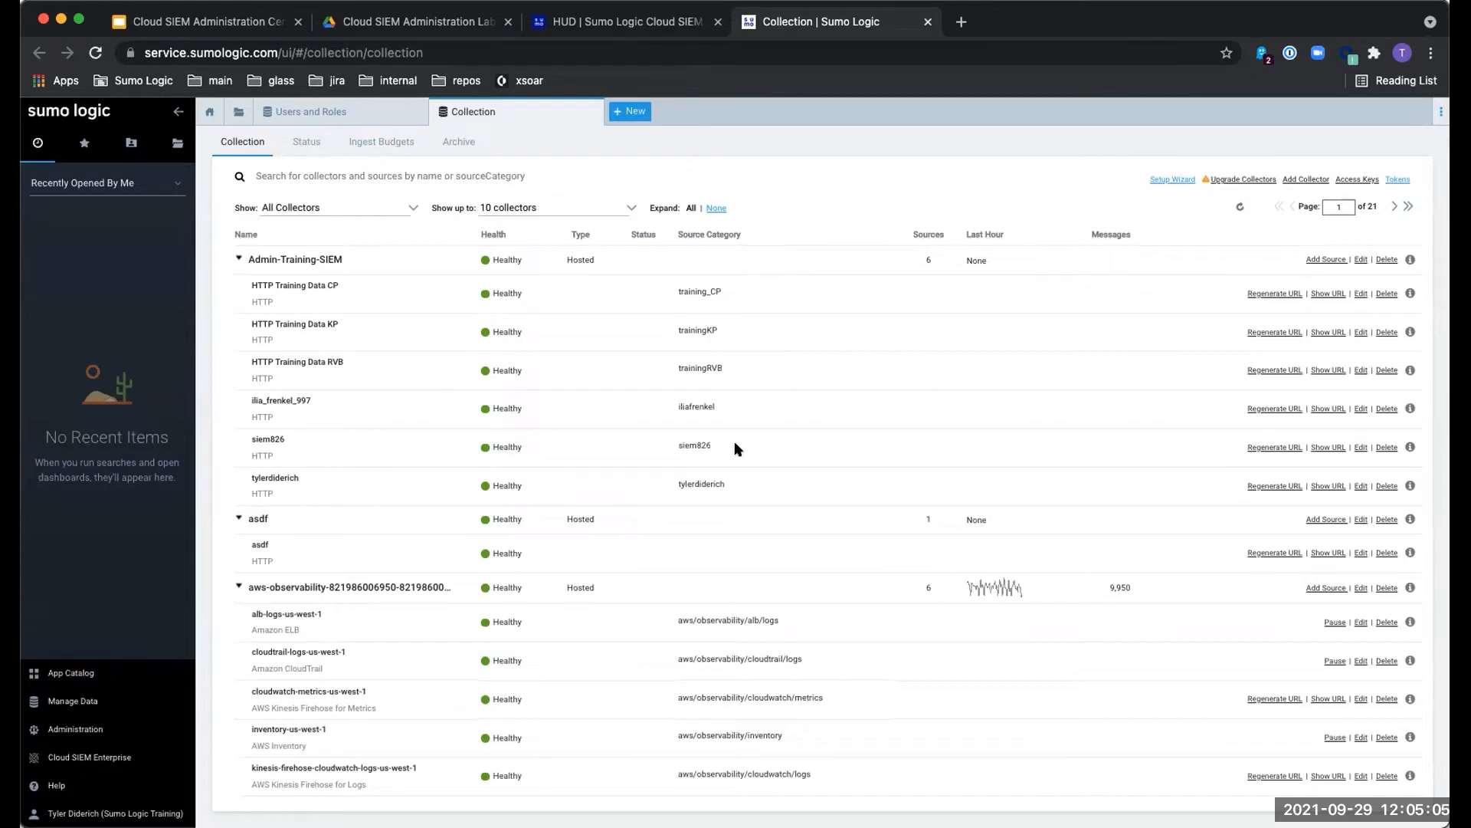
click(1361, 486)
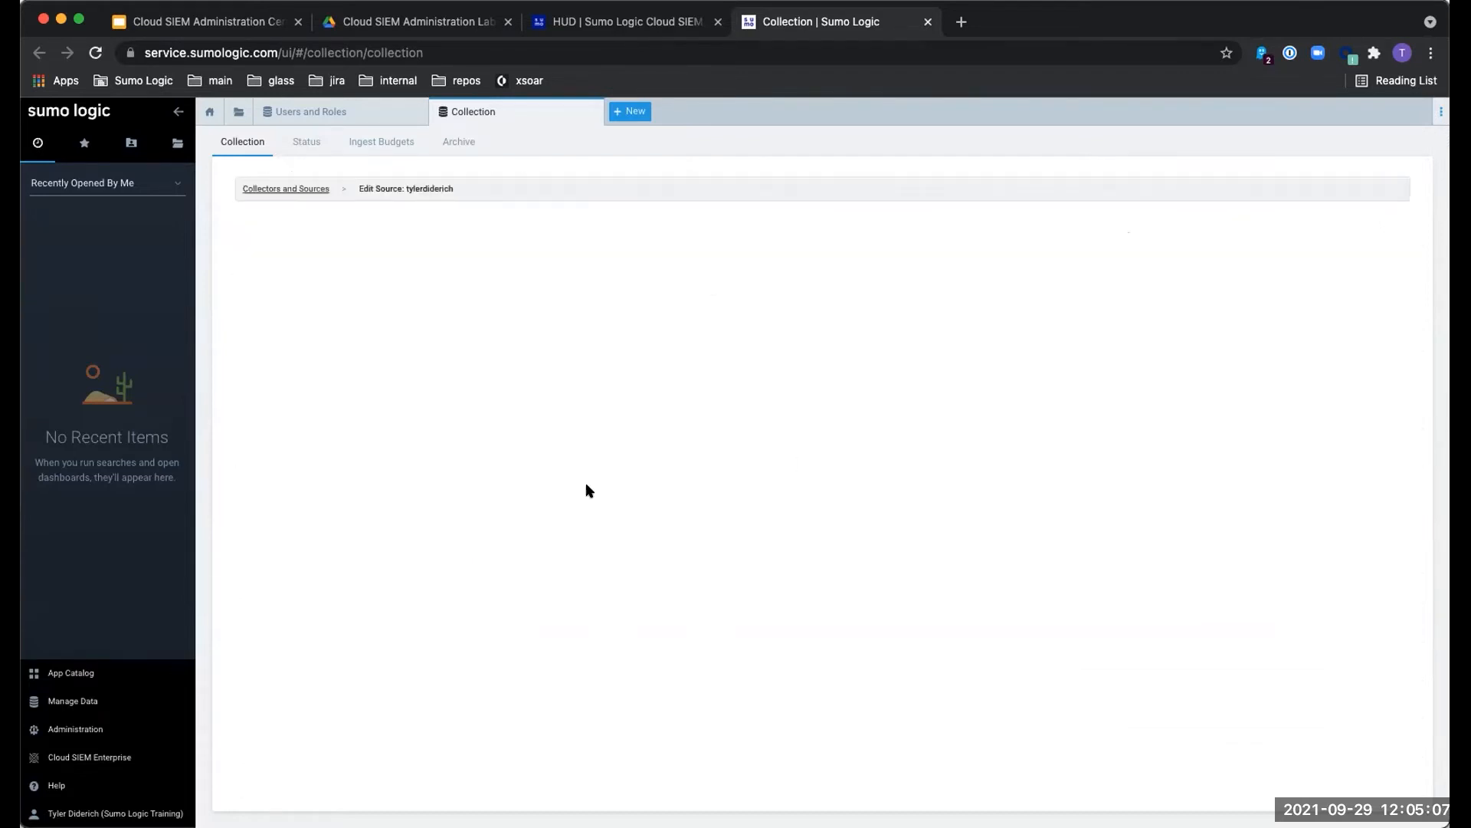
drag(579, 440, 335, 443)
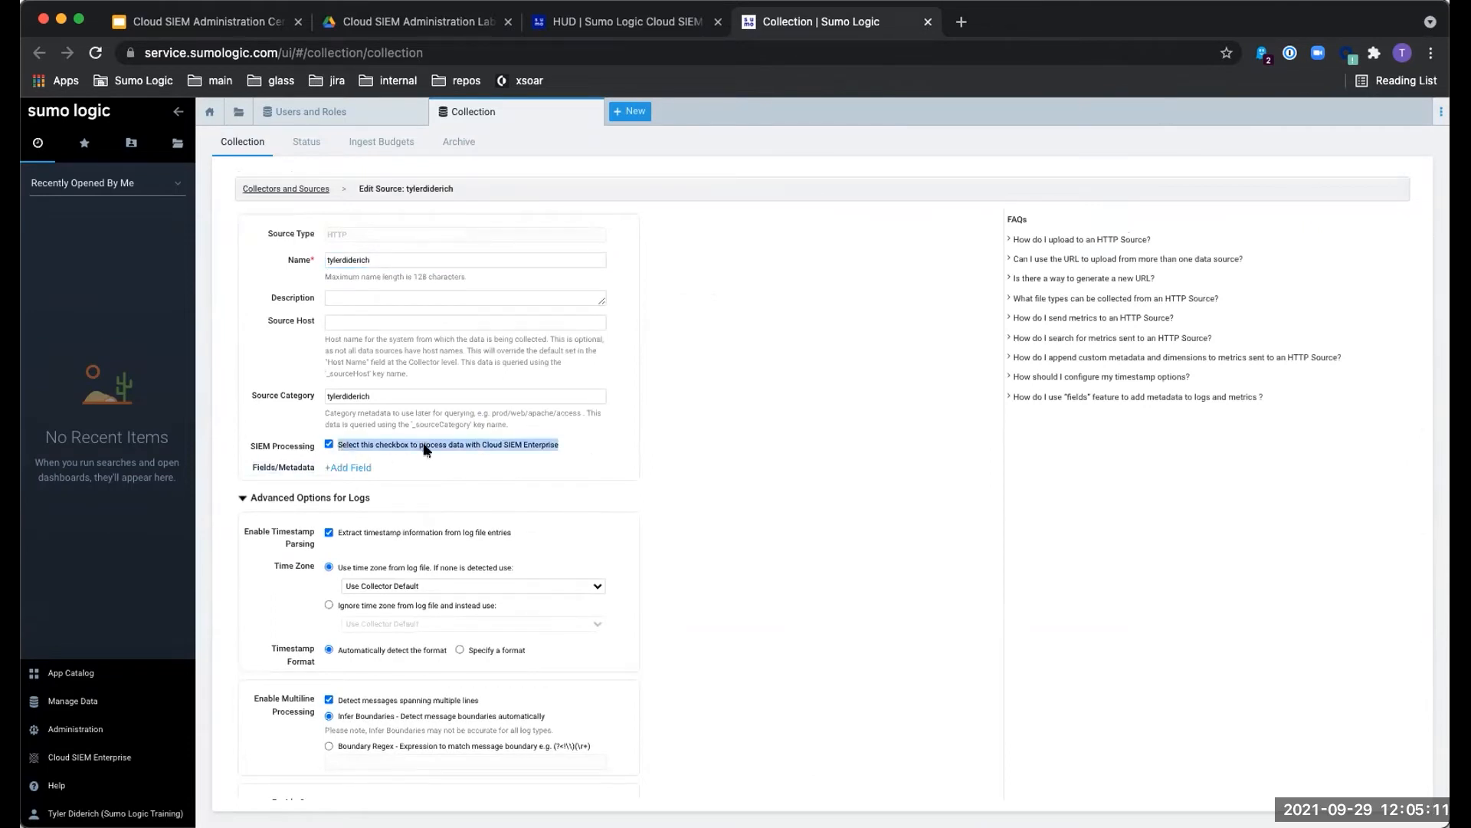
click(354, 467)
click(356, 467)
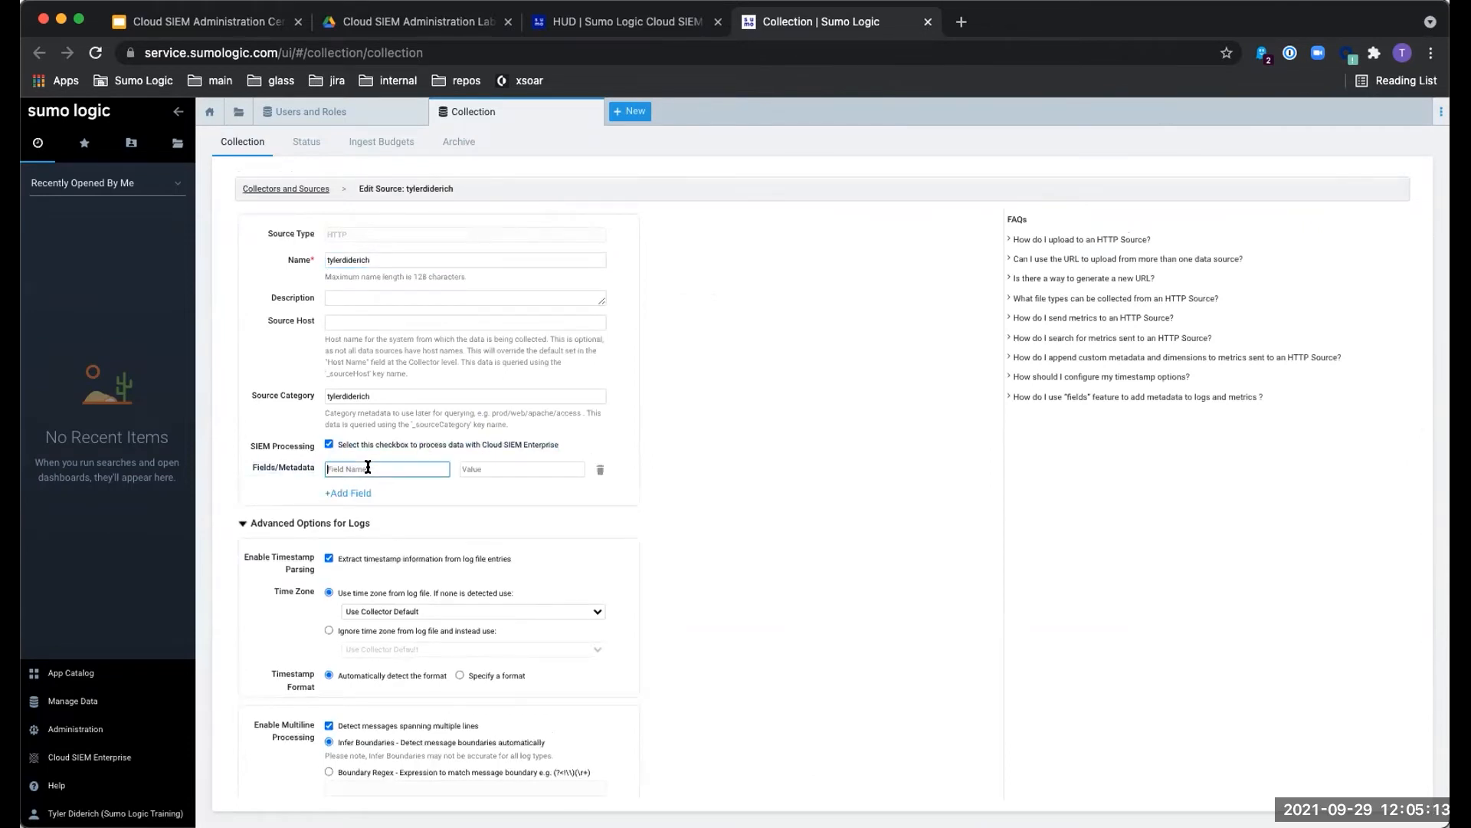
text(siemForward)
click(496, 468)
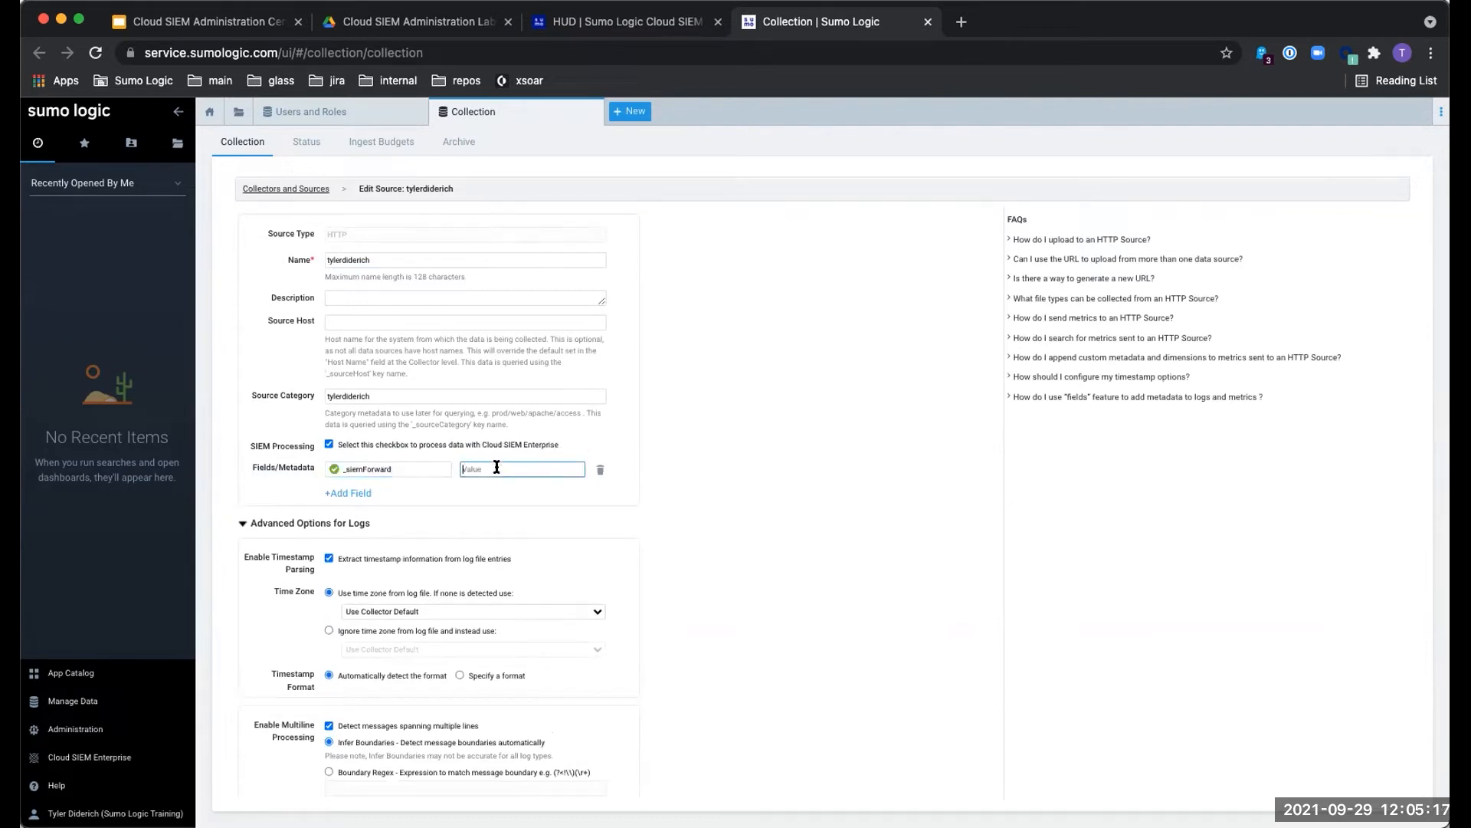
text(tru)
click(800, 495)
scroll(806, 518, down, 3)
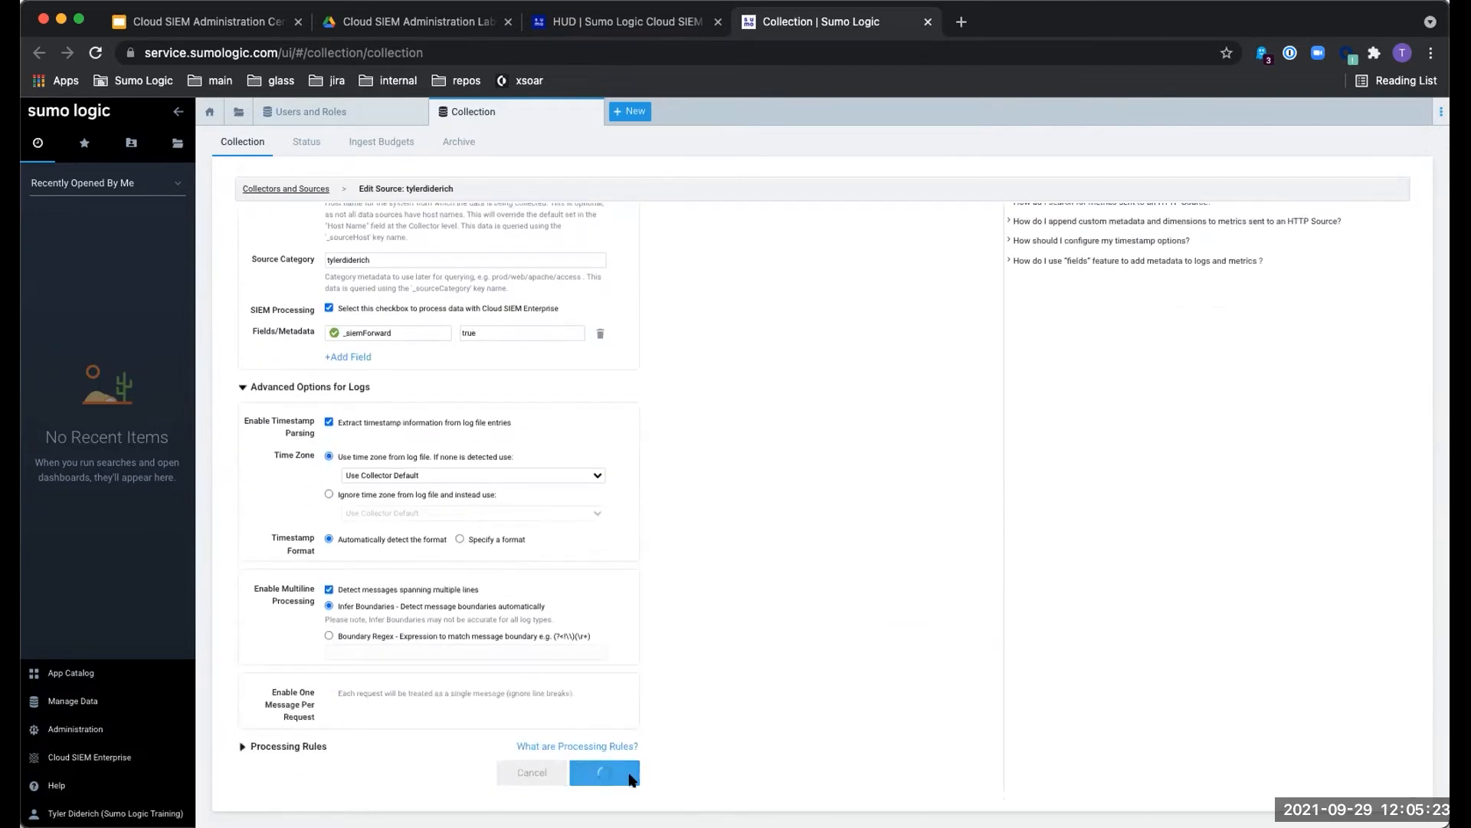
click(613, 773)
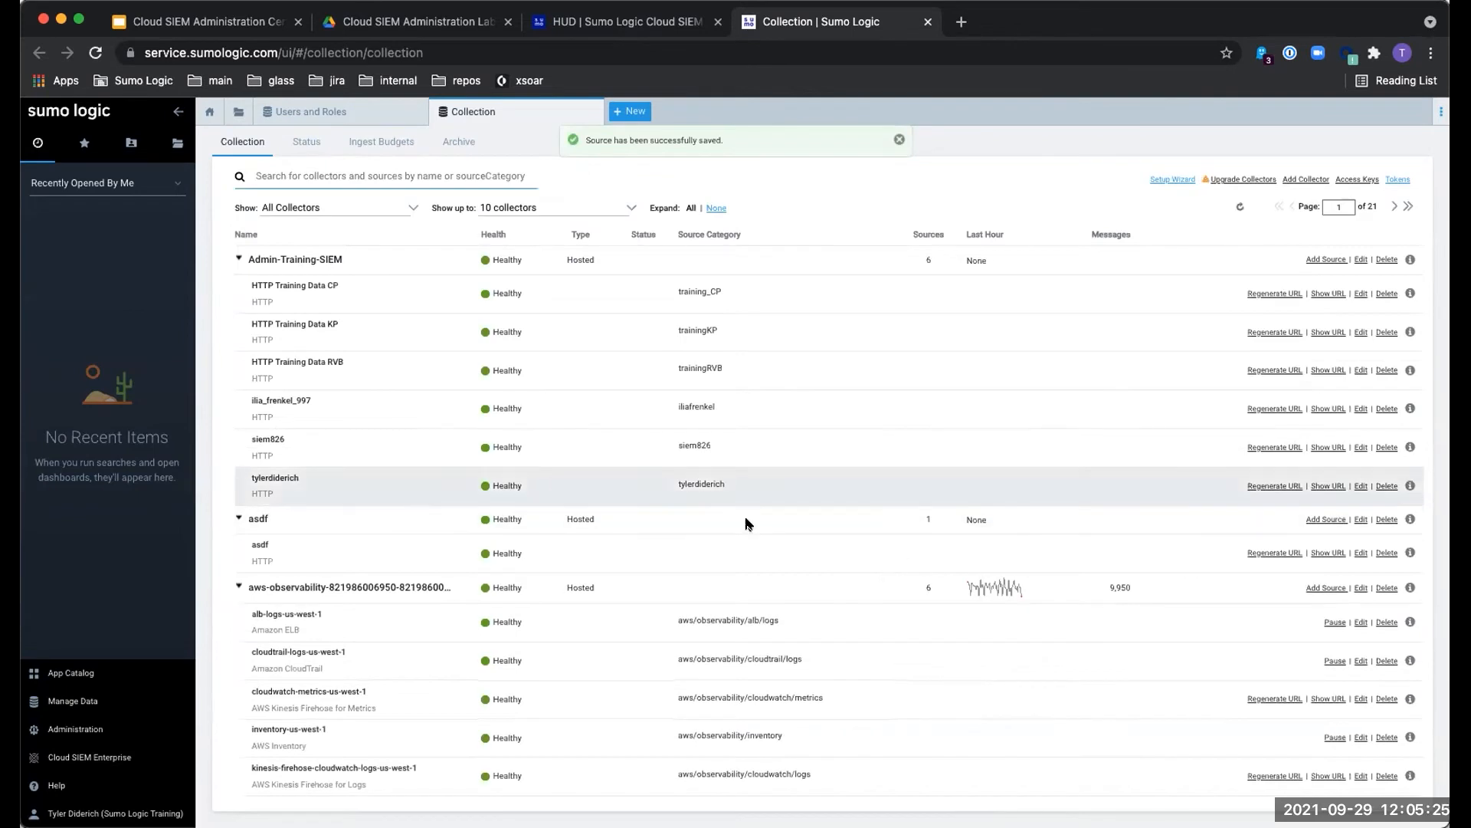
double_click(699, 485)
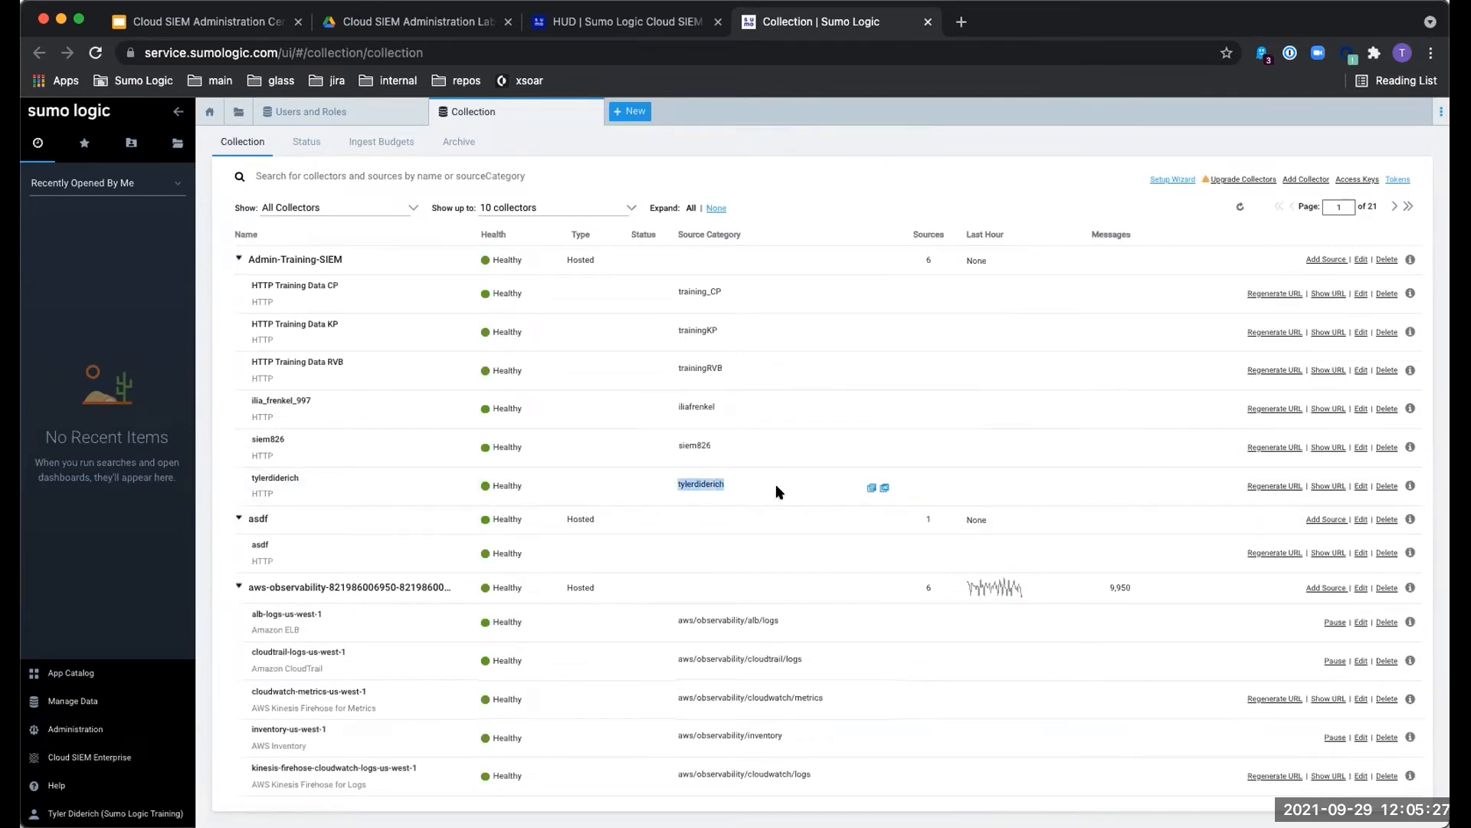
click(1360, 486)
scroll(679, 387, down, 3)
scroll(679, 387, up, 3)
click(362, 465)
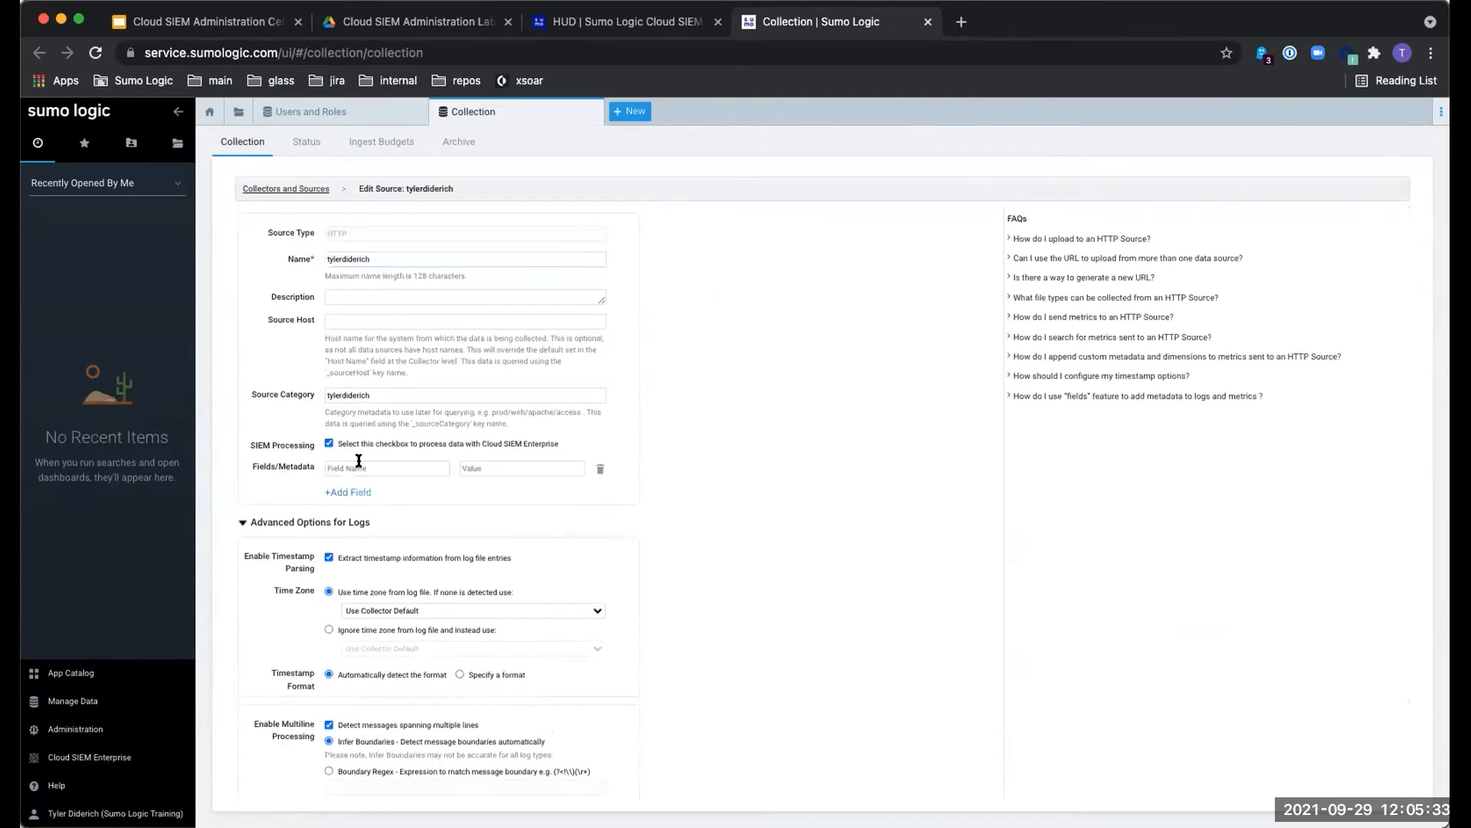
click(423, 465)
text(_siemForward)
click(565, 468)
text(true)
click(900, 498)
scroll(846, 521, down, 3)
click(603, 772)
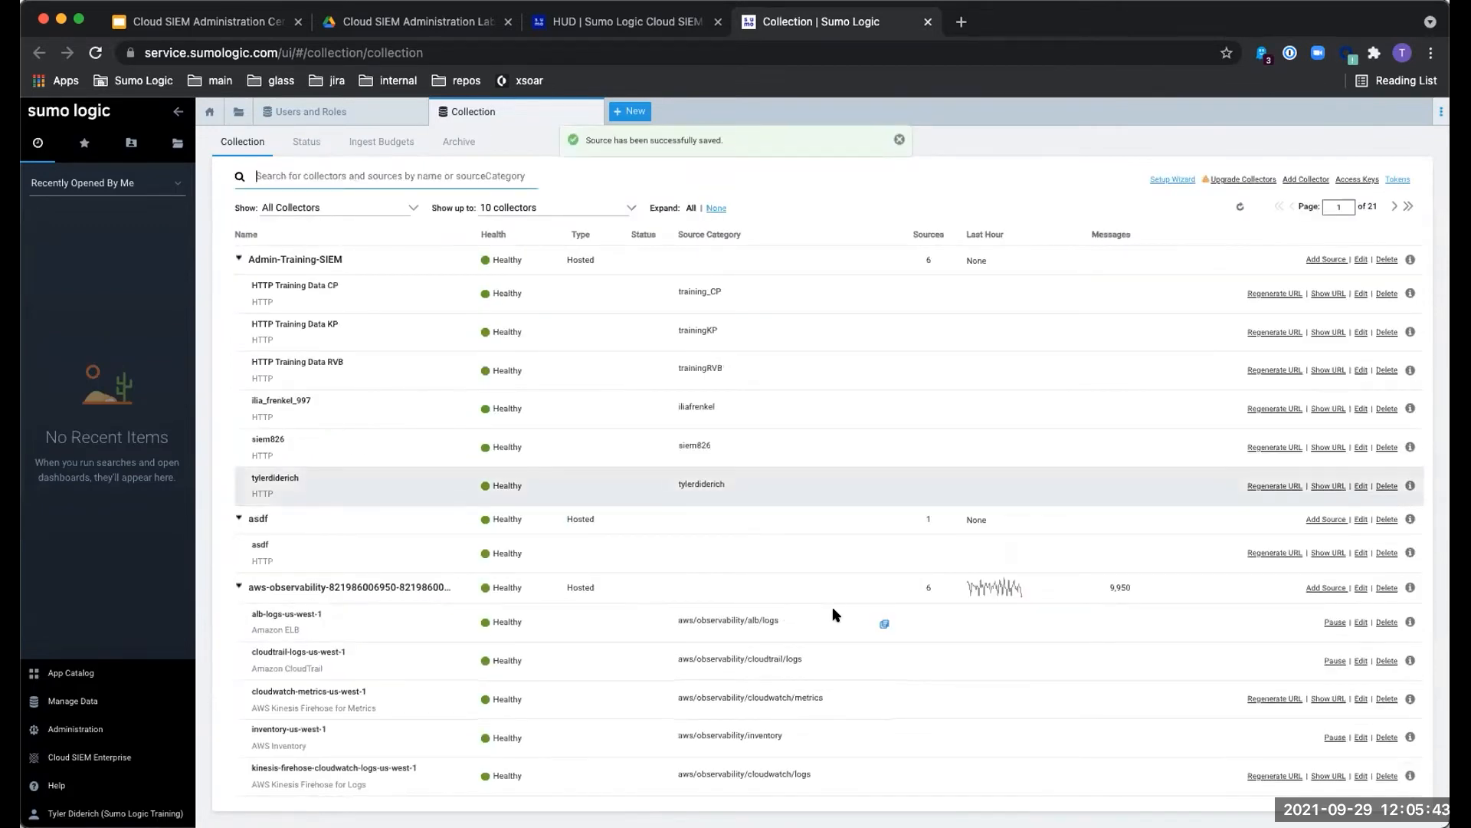
- Reopen the tylerdiderich source twice to check its fields, cancelling each time
click(1357, 485)
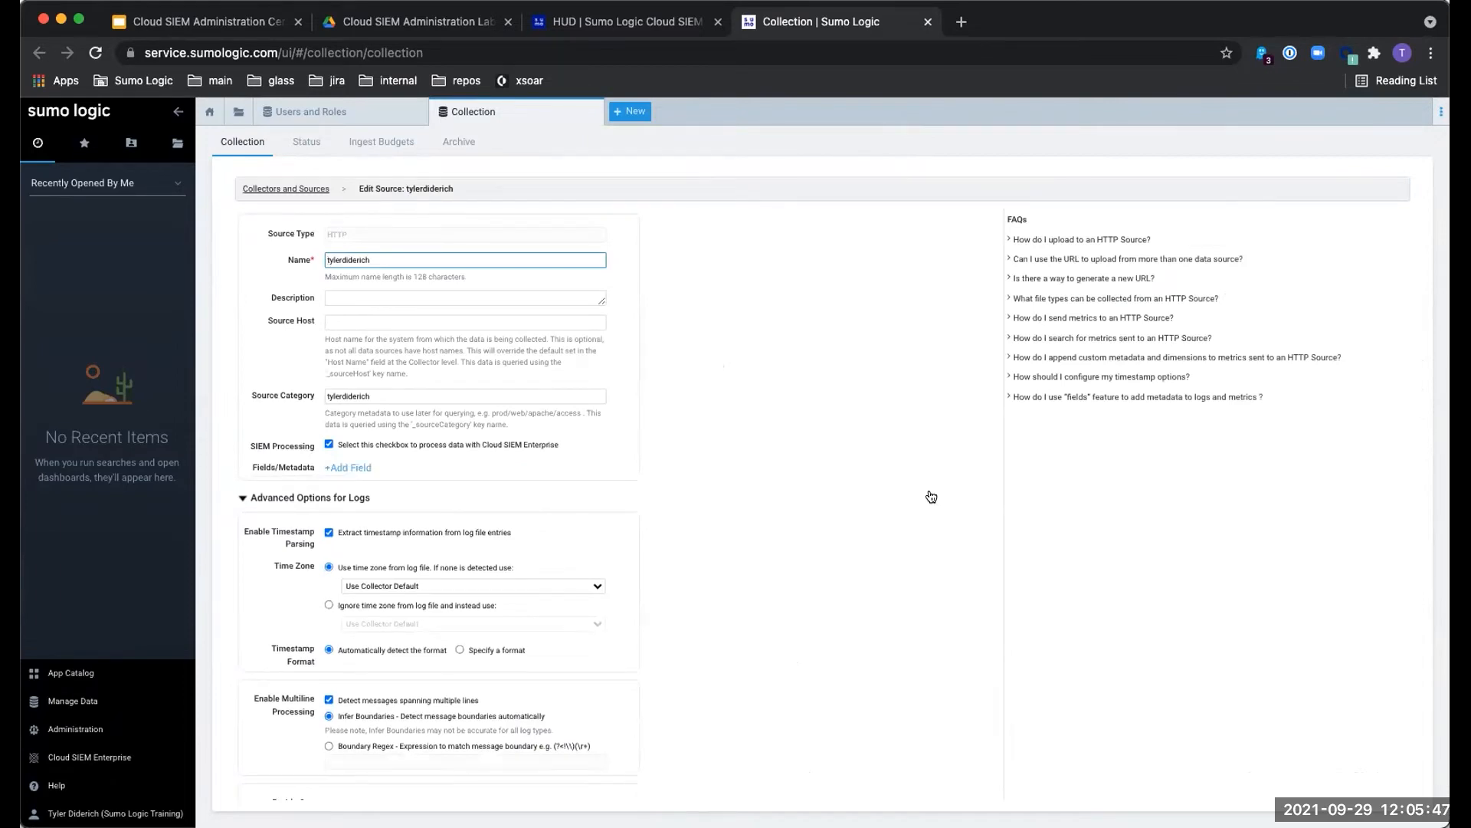
scroll(931, 497, down, 3)
click(534, 773)
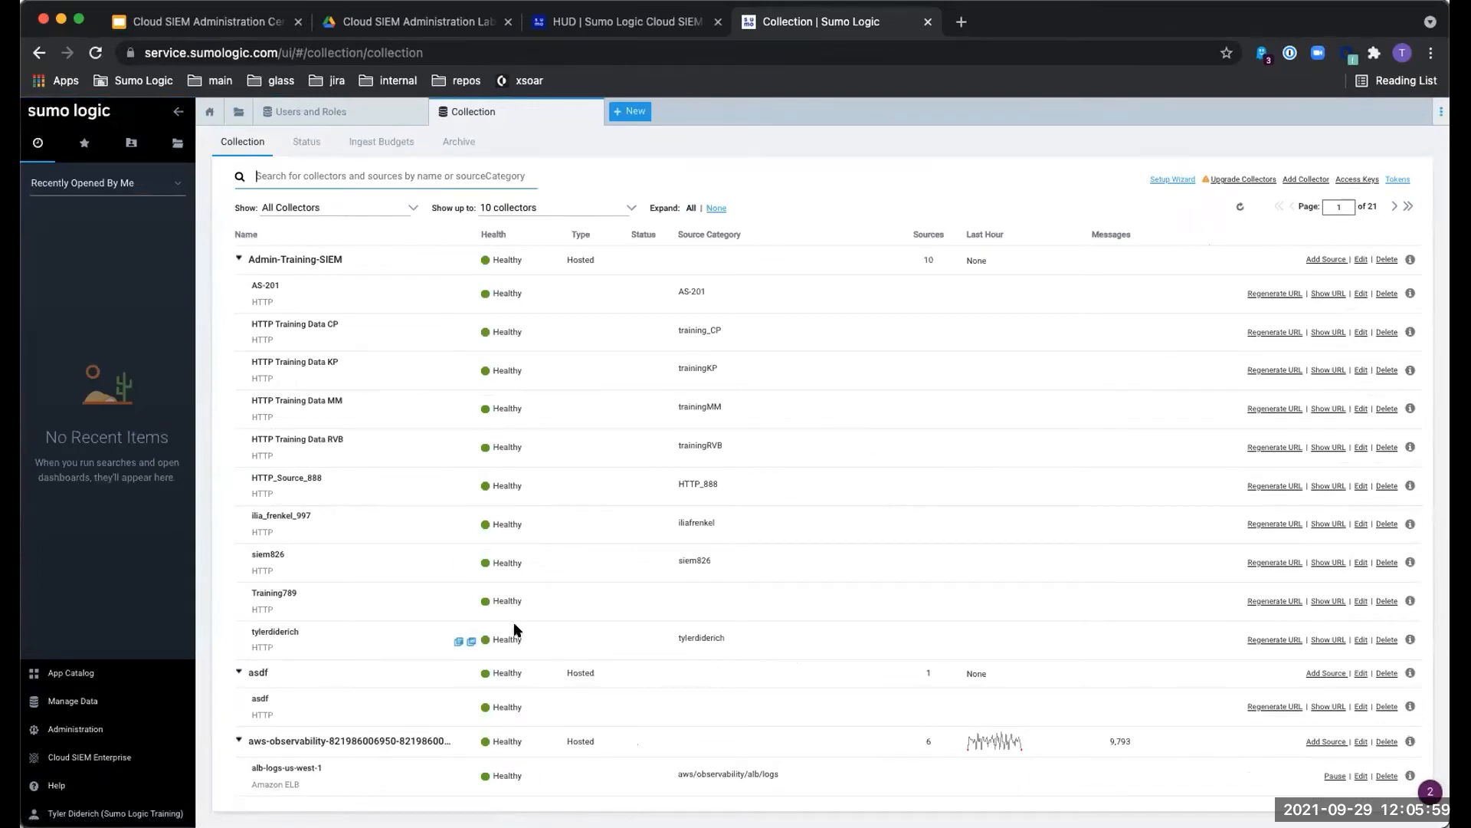
click(1354, 640)
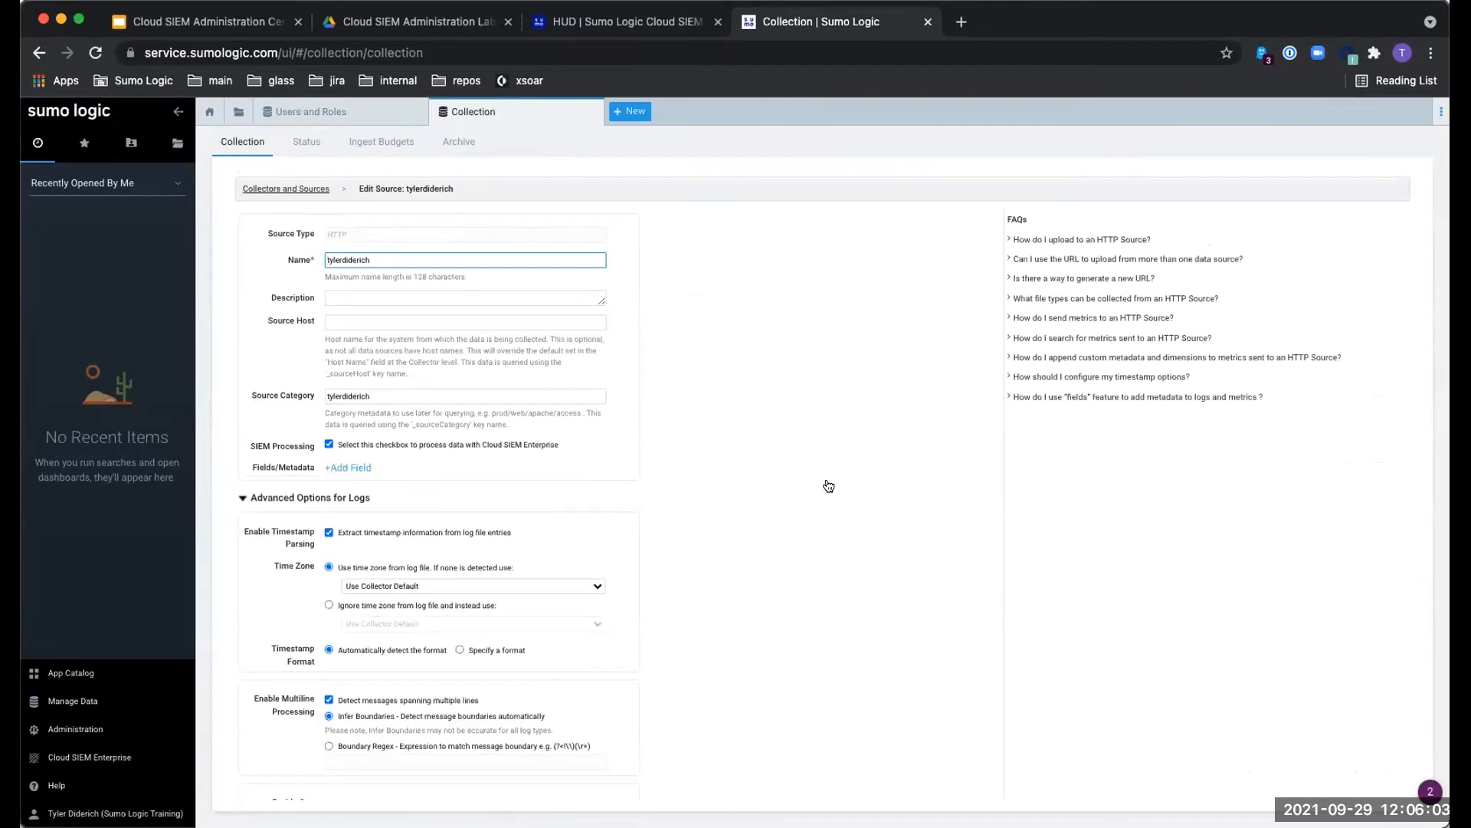
scroll(829, 486, down, 3)
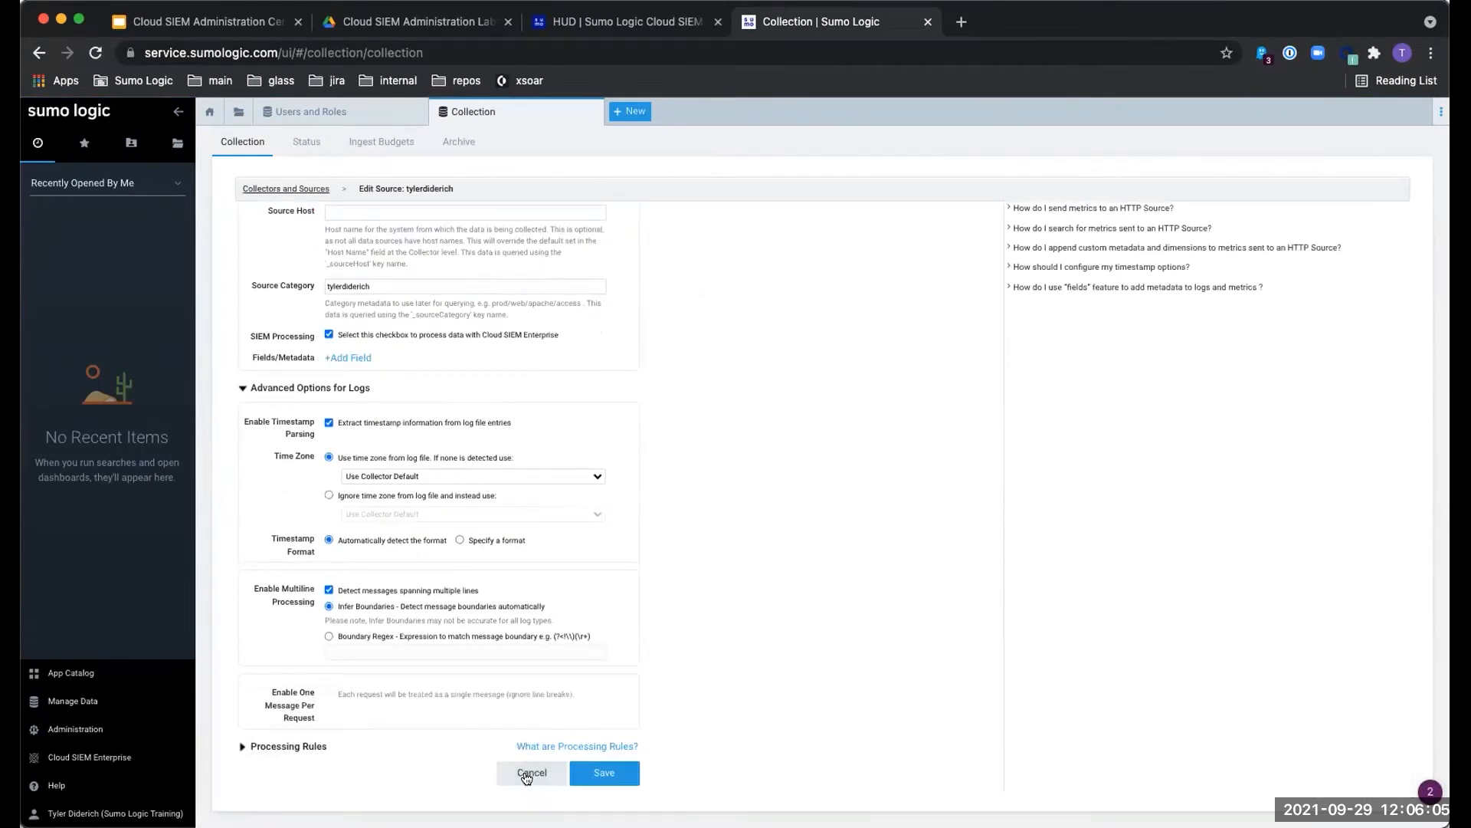
click(527, 774)
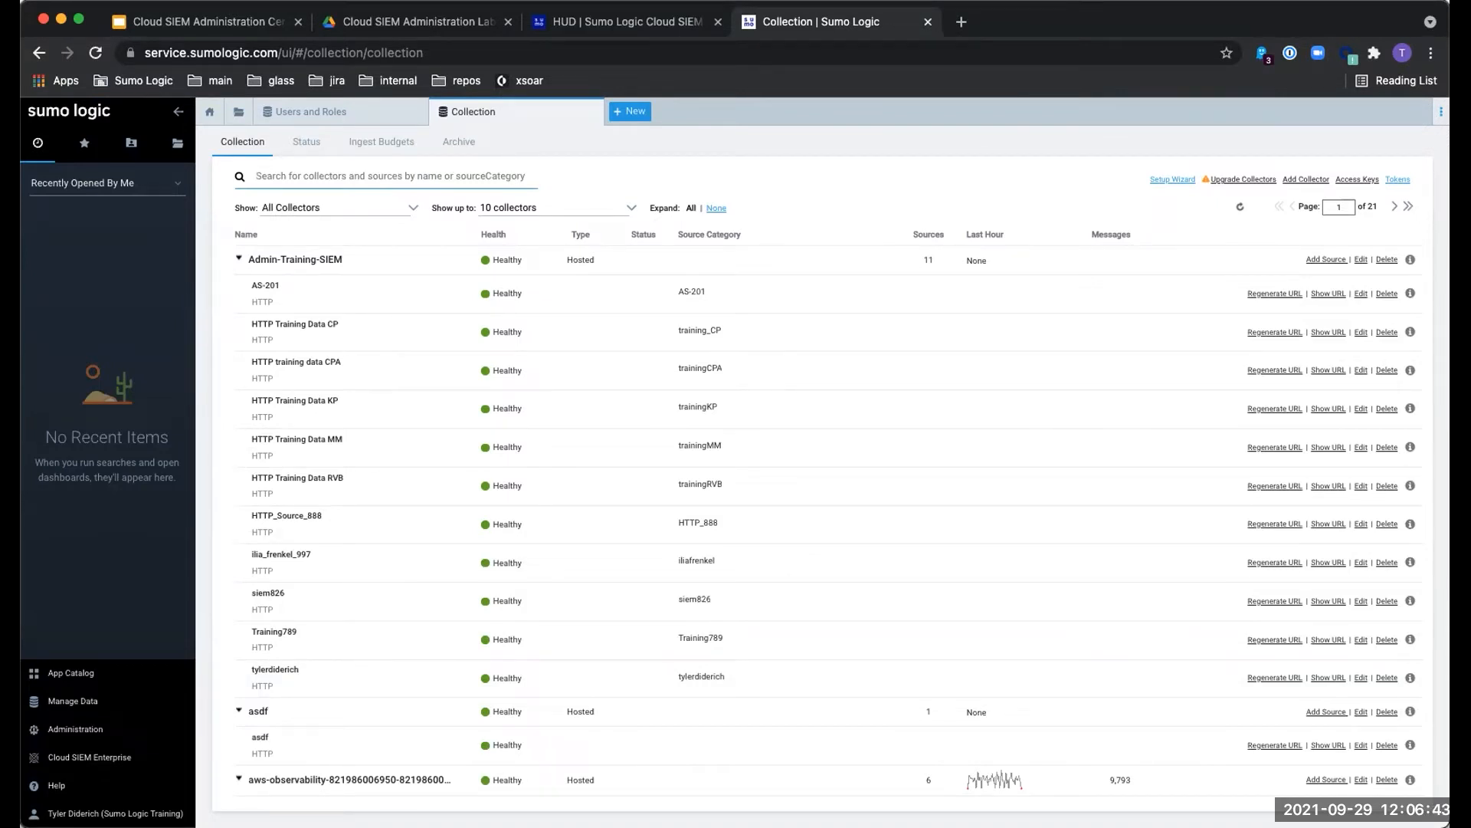
- Reload the Collection page twice to refresh the Admin-Training-SIEM source list
click(871, 209)
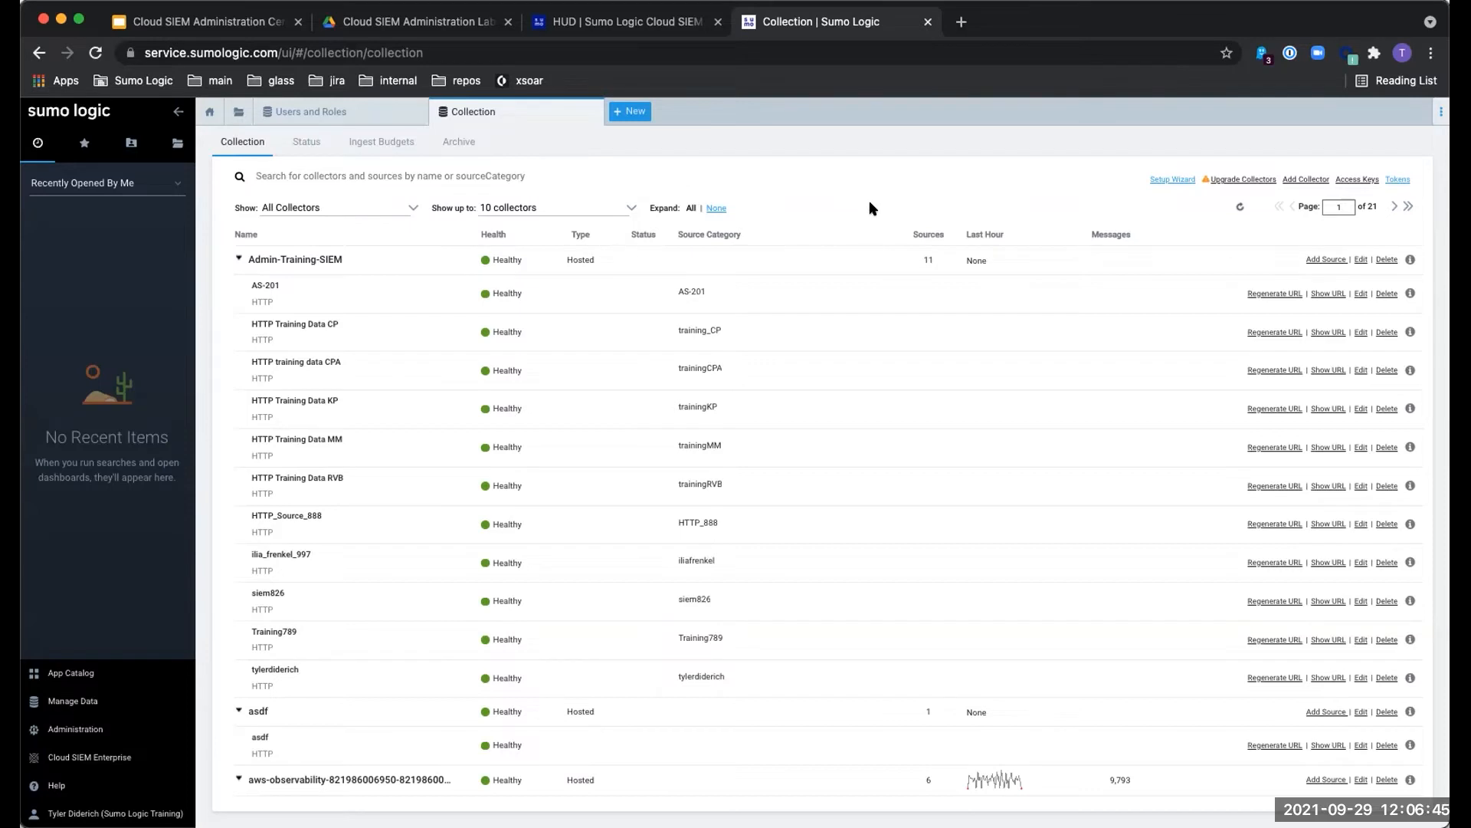
key(super+r)
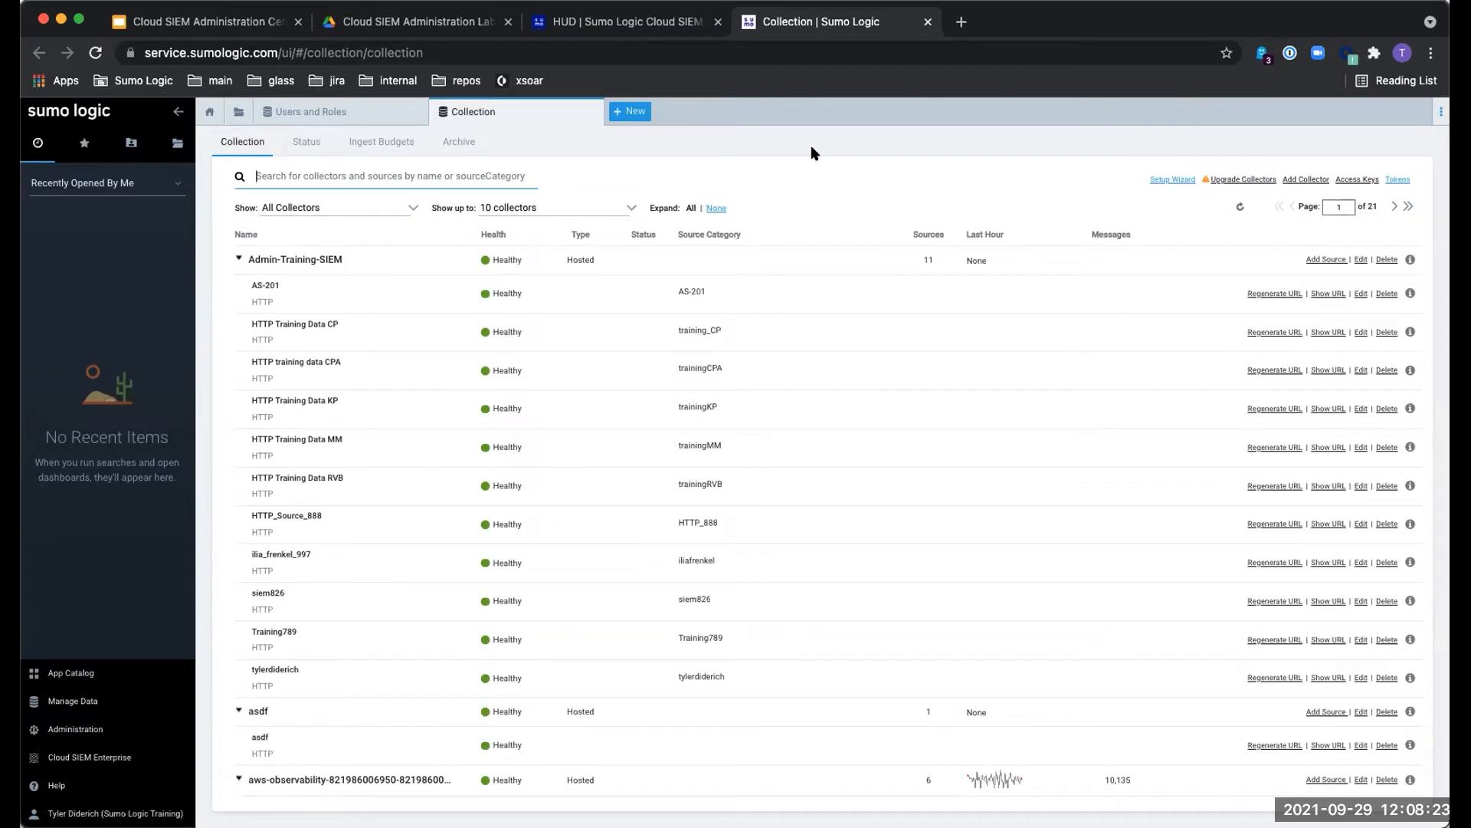
key(super+r)
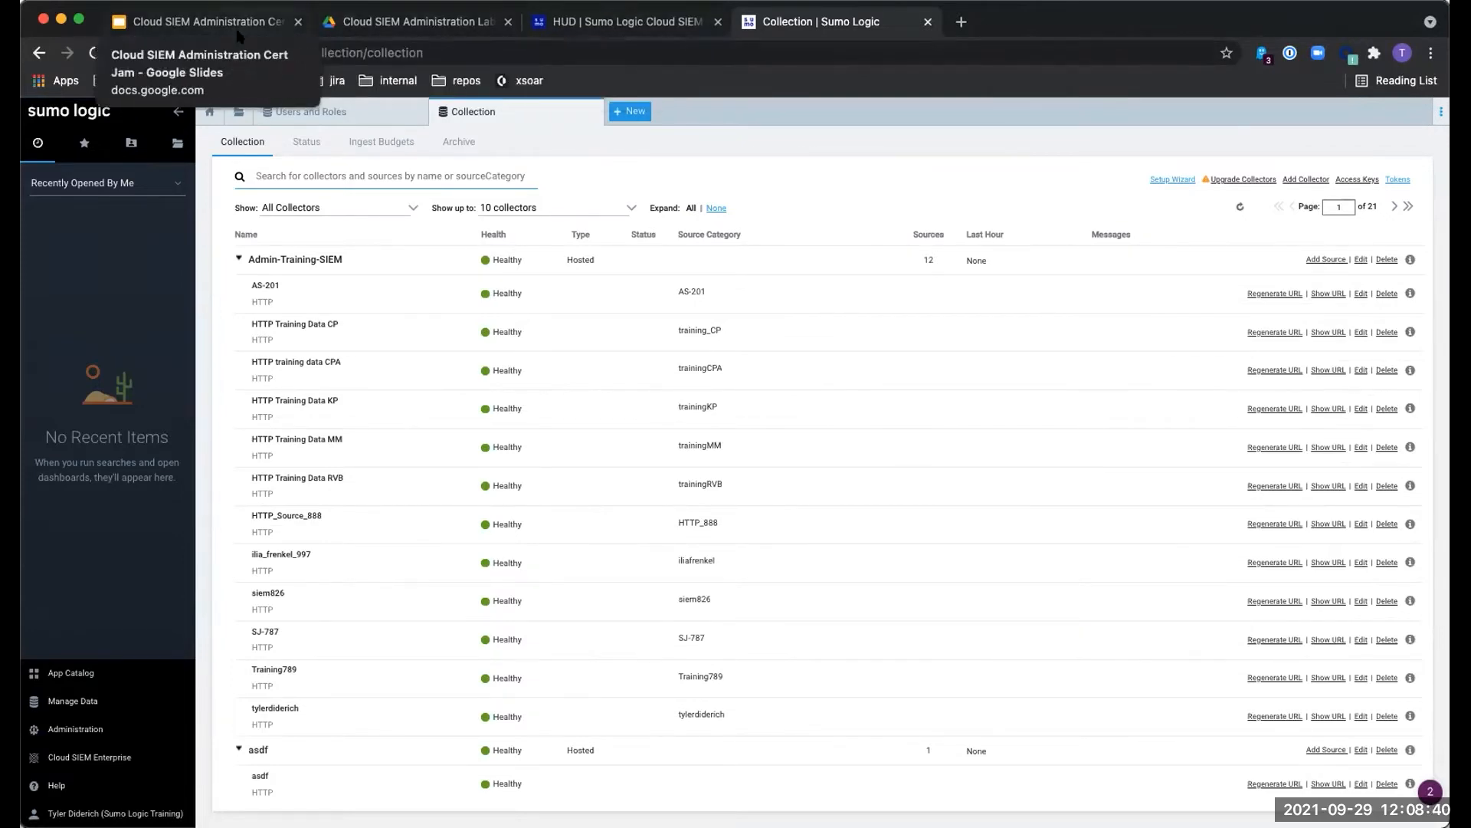
- Present the Cert Jam slide deck full screen and advance to the Lab 3 slide
click(192, 21)
click(1238, 126)
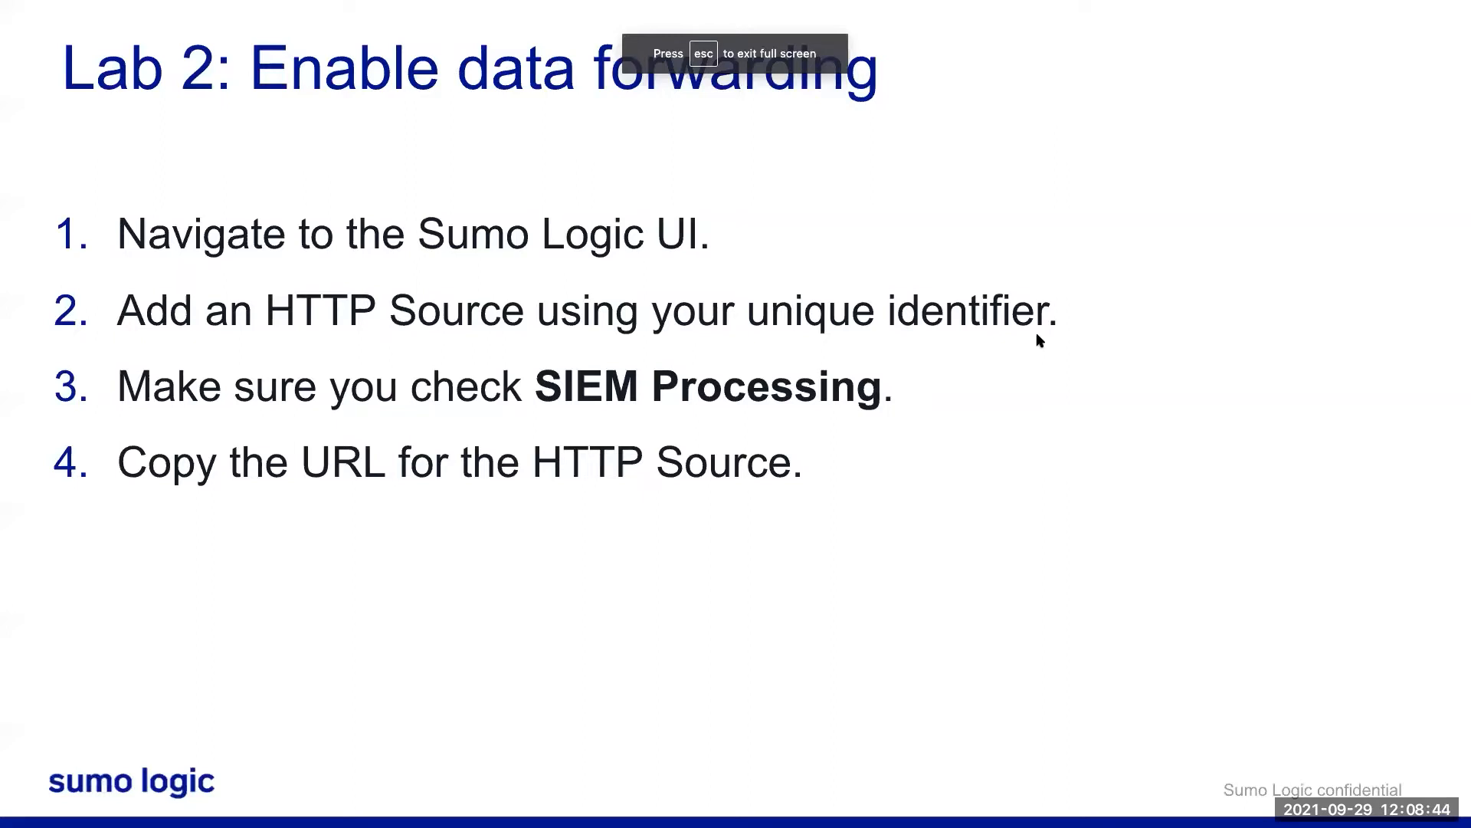
key(Right)
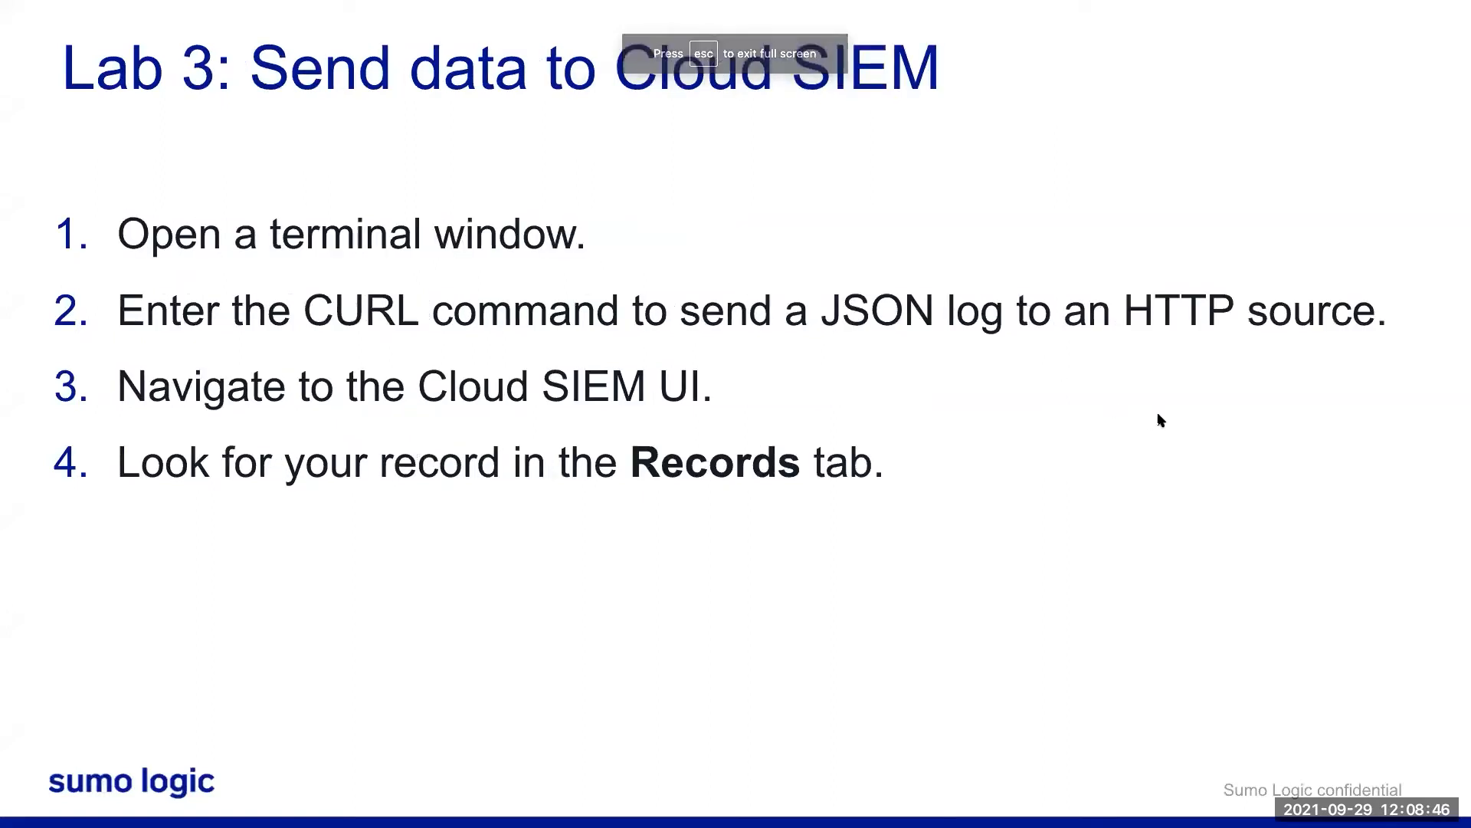
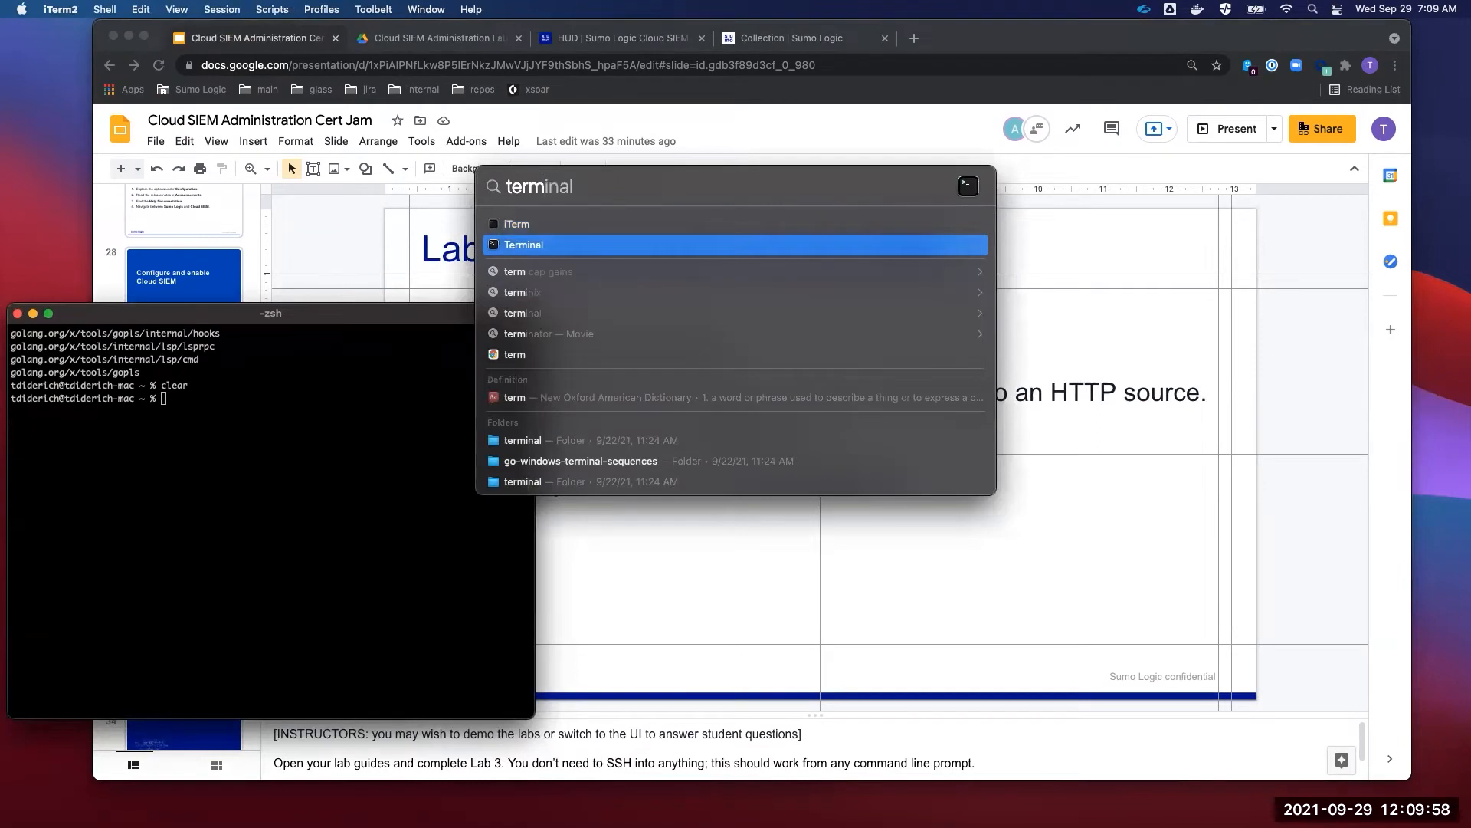
- Dismiss Spotlight and bring the 'Lab 3: Send data to Cloud SIEM' slide in front of iTerm2
key(Up)
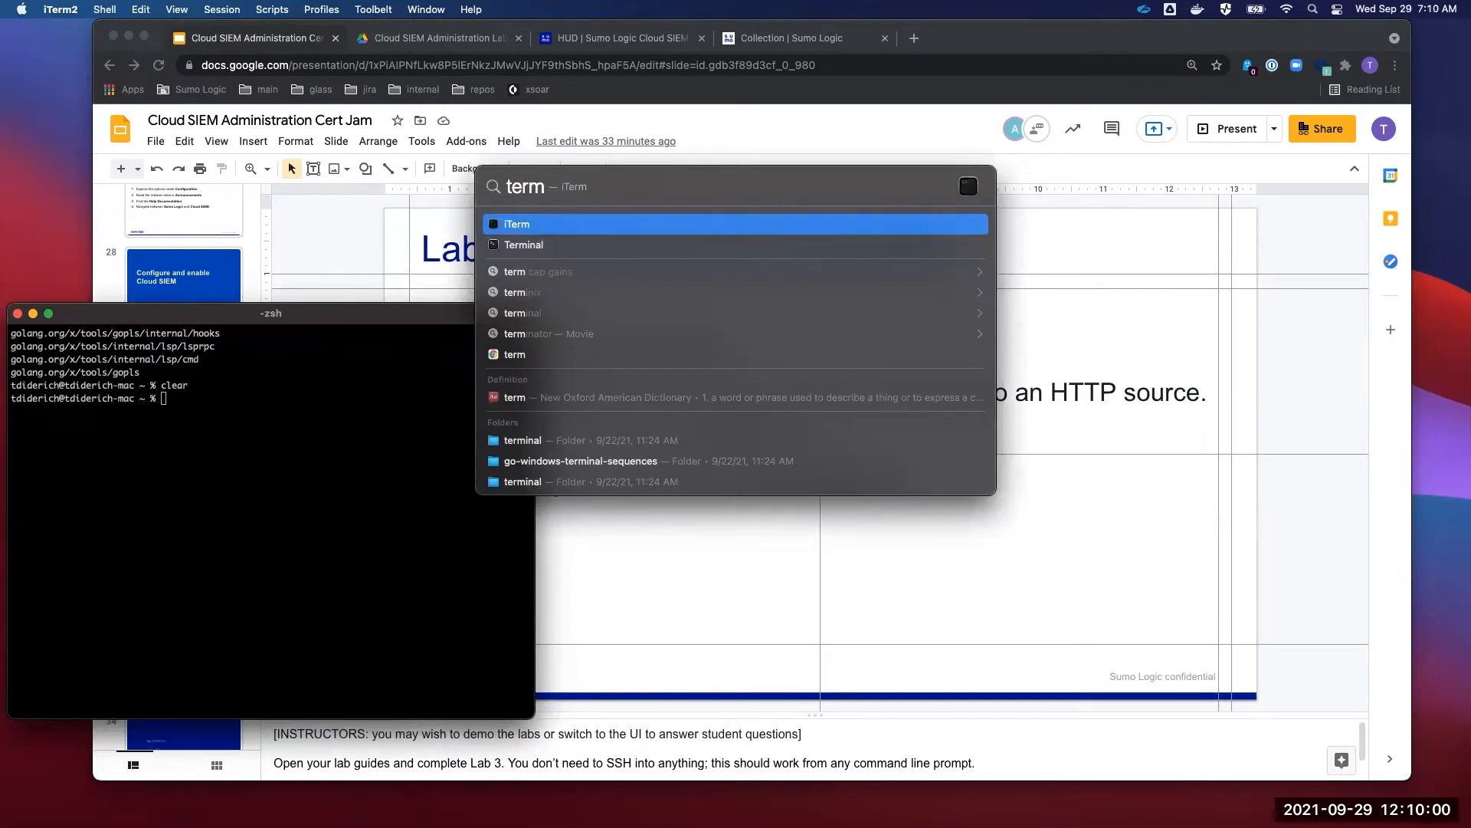
key(Escape)
drag(1050, 32, 1066, 32)
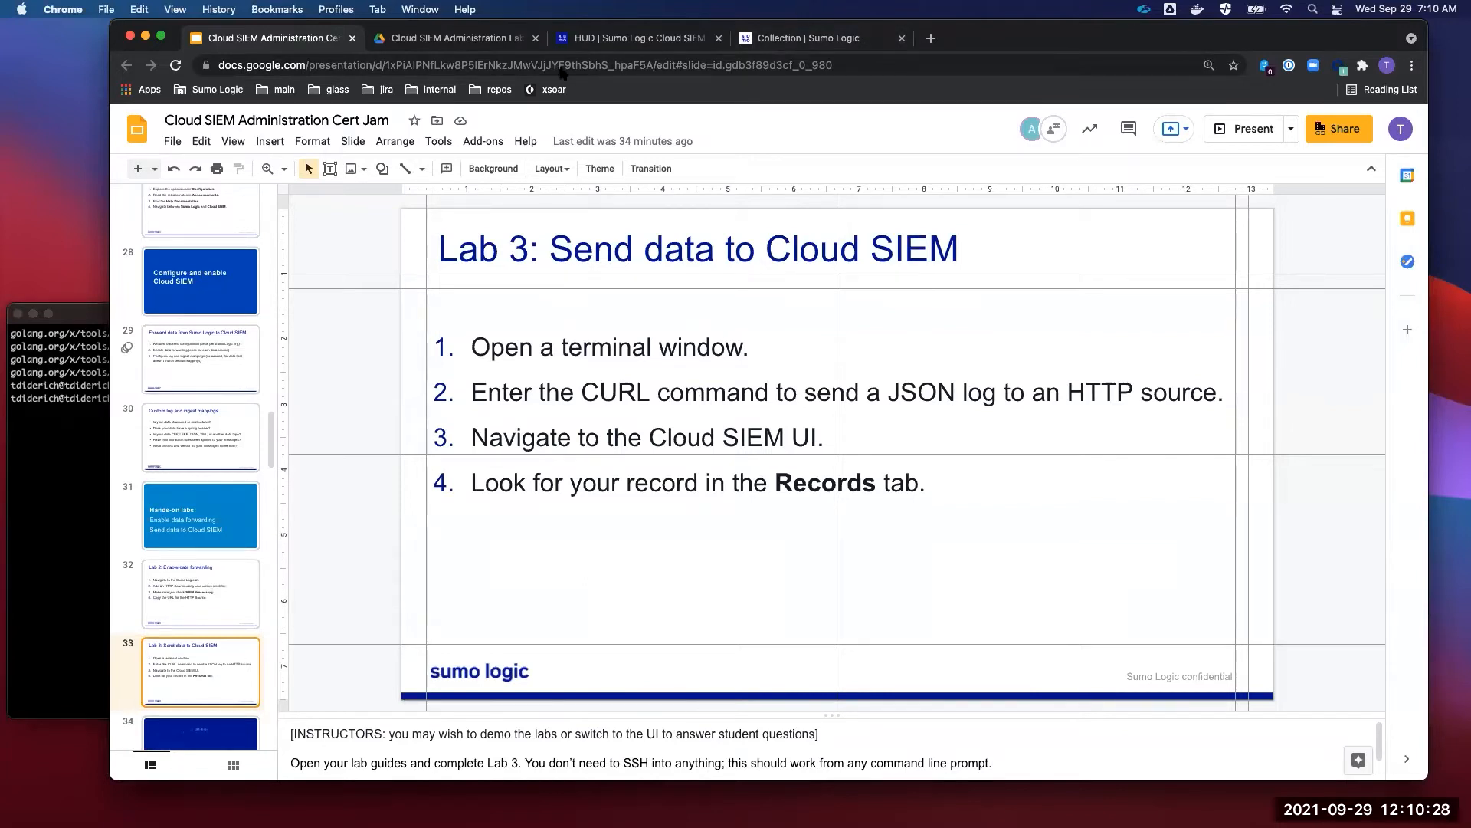
- Read the curl instructions on page 8 of the lab guide PDF, then go to Sumo Logic's Collection page
click(474, 40)
scroll(789, 502, down, 20)
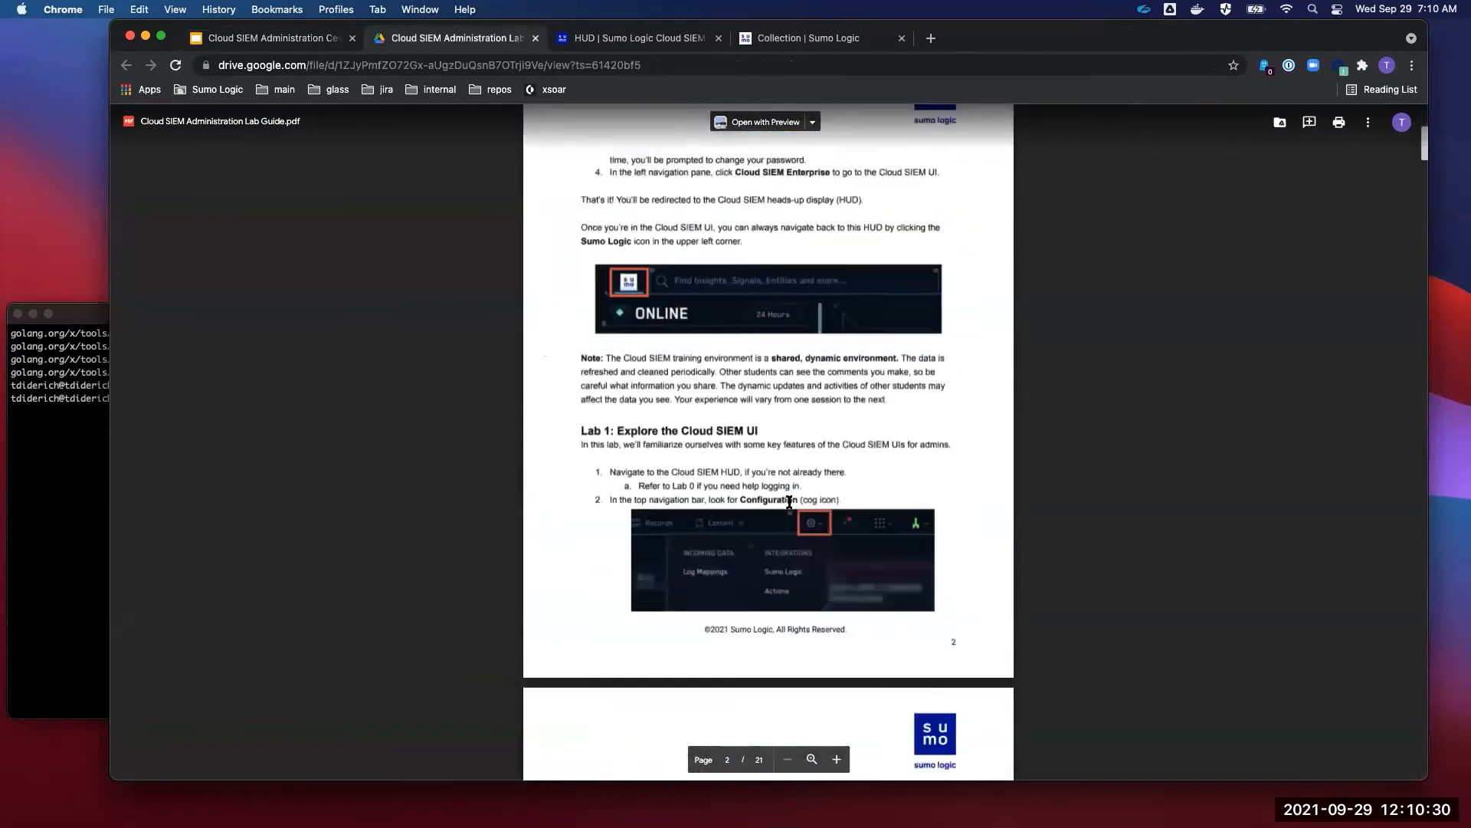
scroll(789, 502, down, 6)
scroll(789, 502, up, 4)
scroll(789, 502, down, 12)
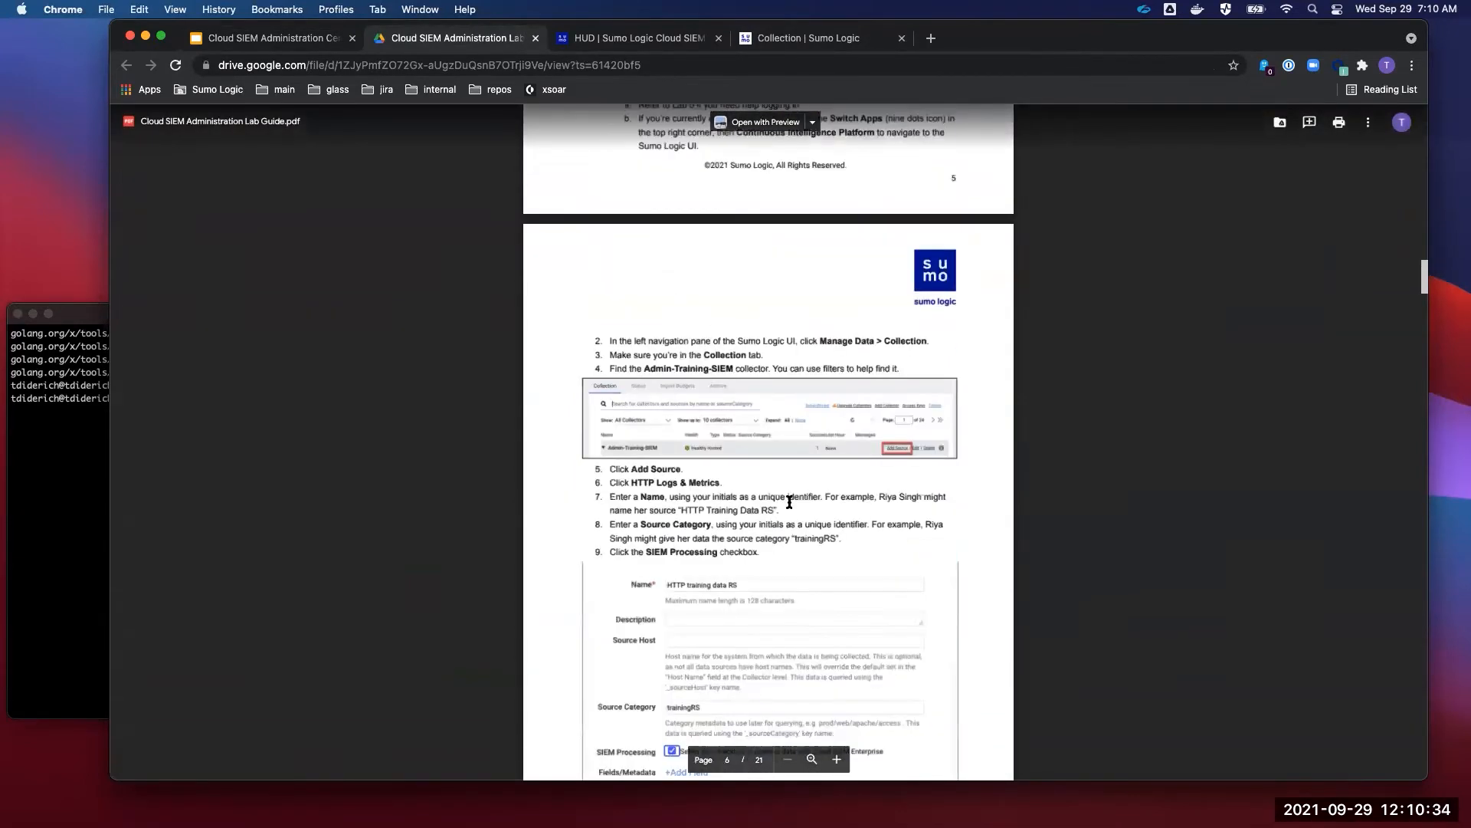
scroll(789, 501, down, 12)
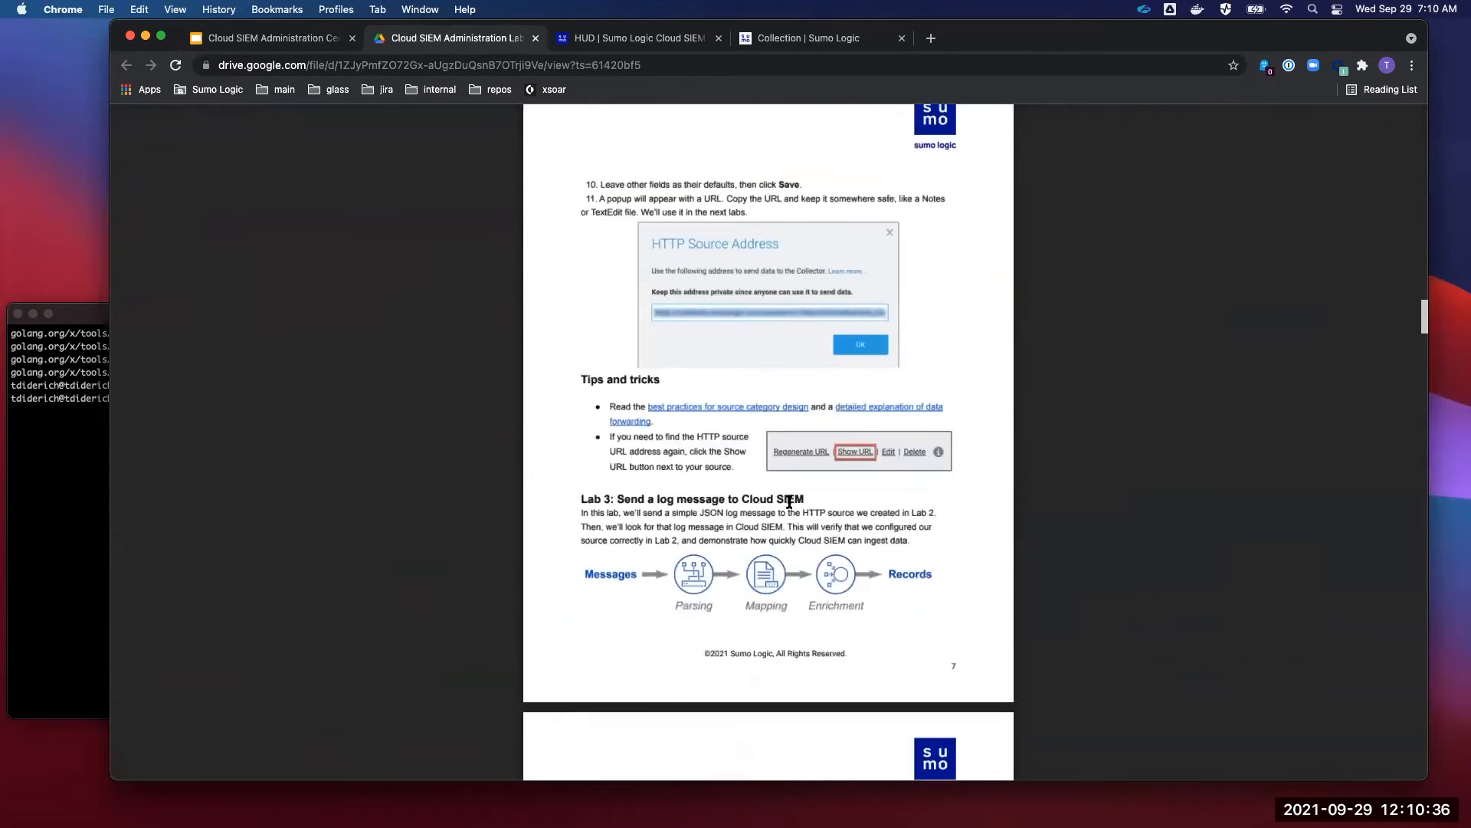
scroll(790, 502, down, 10)
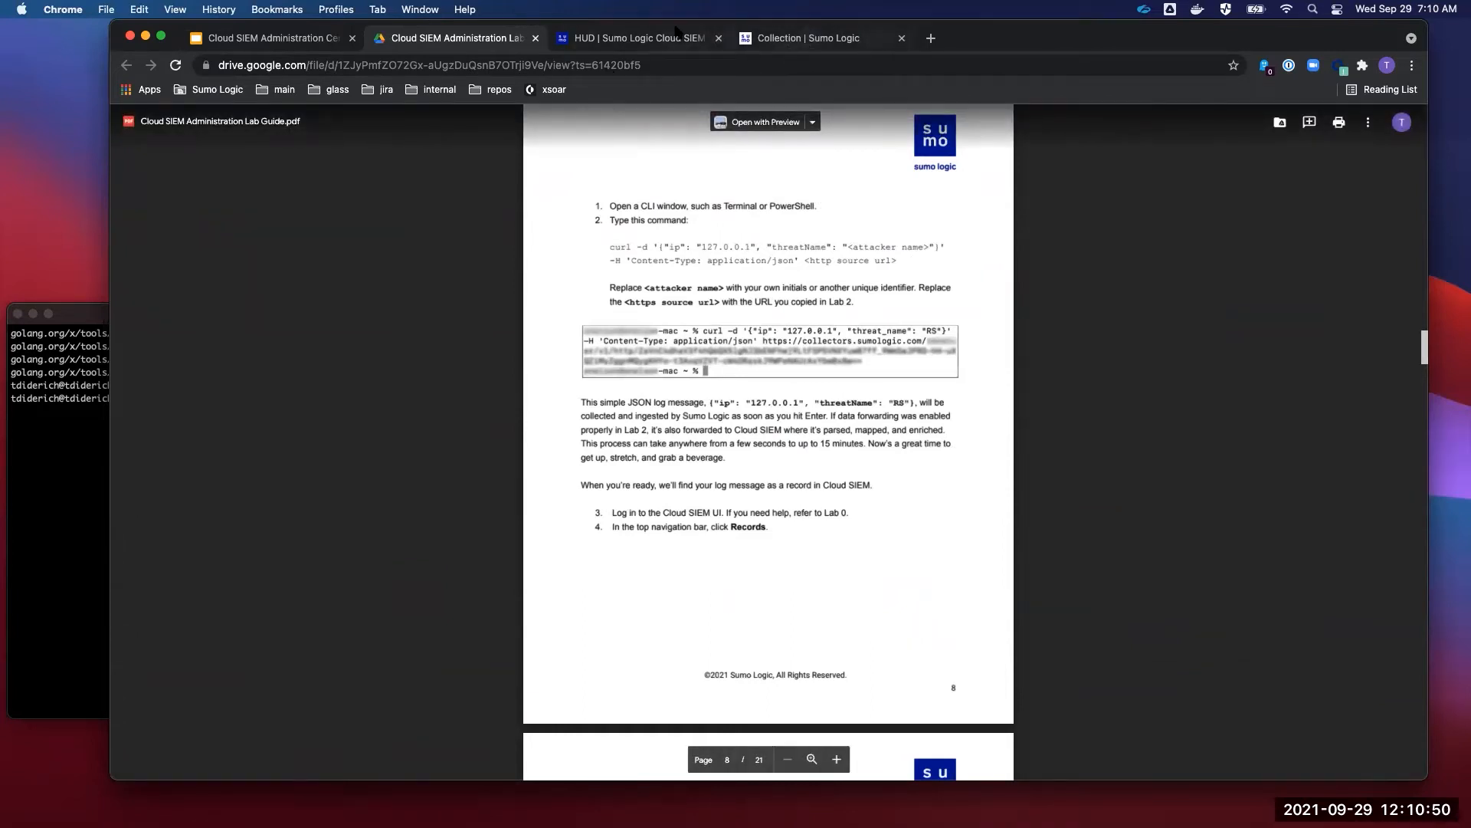
click(809, 40)
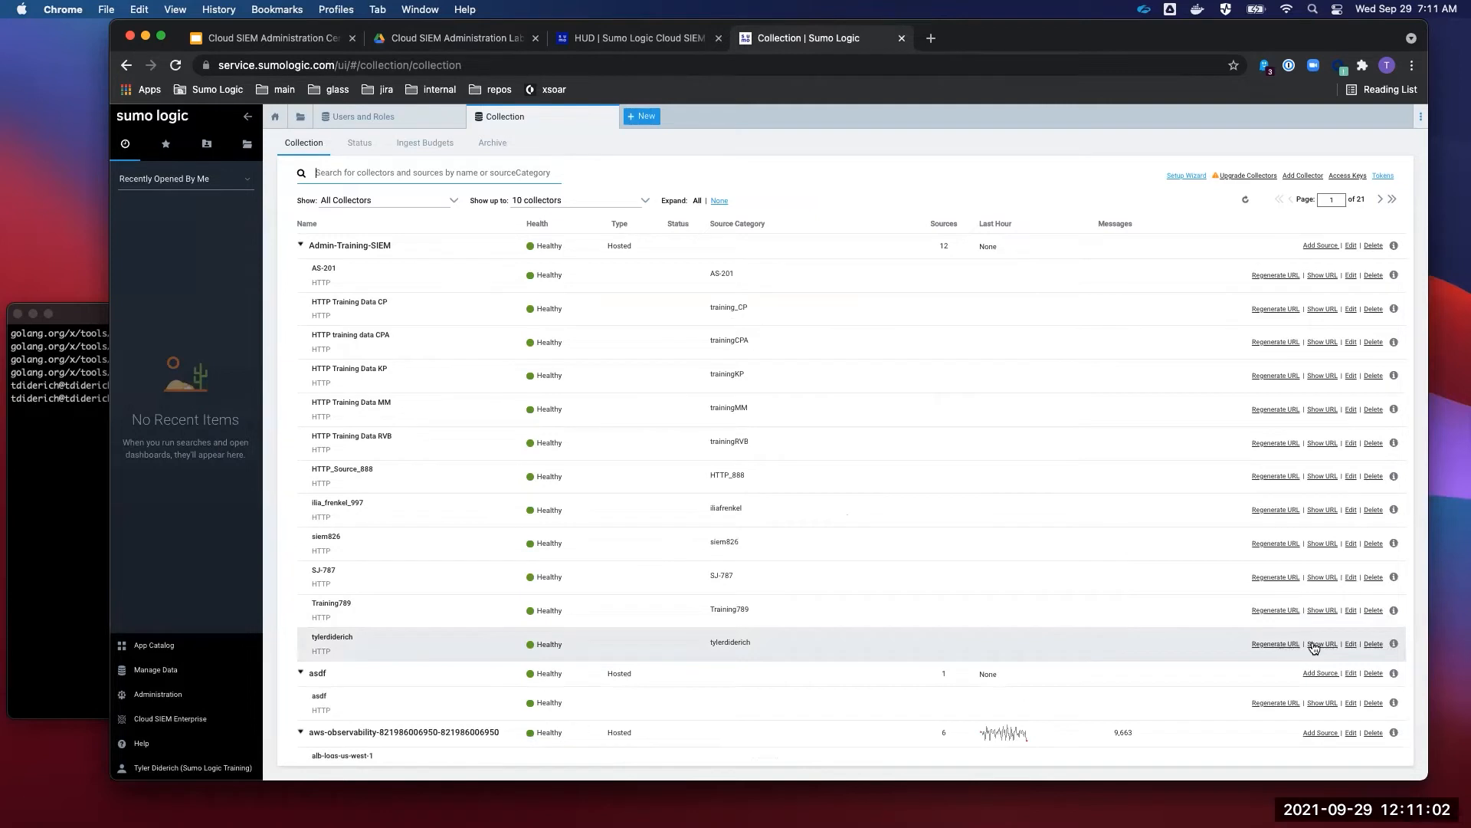
- Copy your own HTTP source's address from Show URL, and reset the page to normal zoom
click(1318, 645)
triple_click(823, 268)
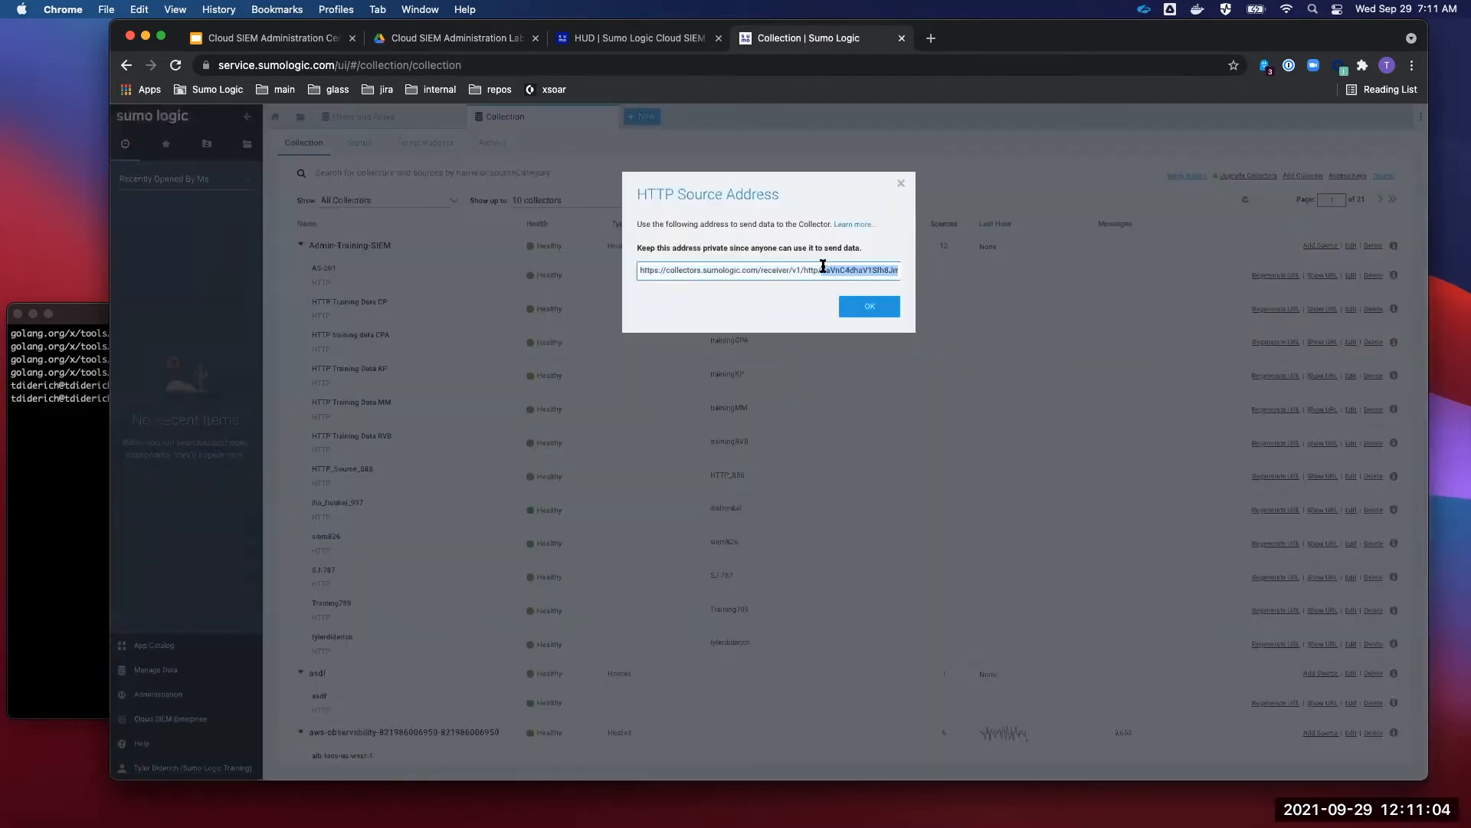
key(super+c)
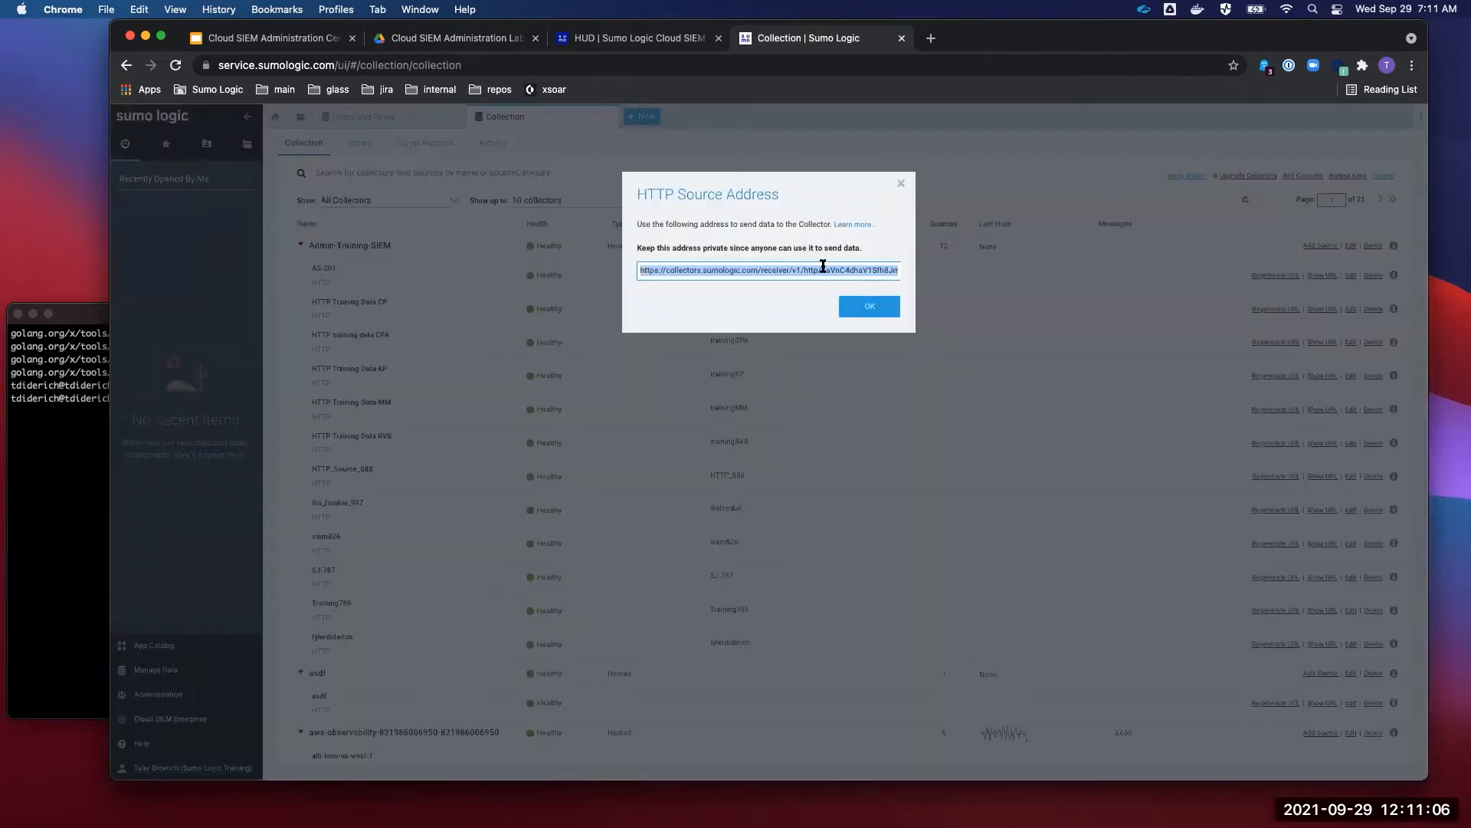
click(871, 306)
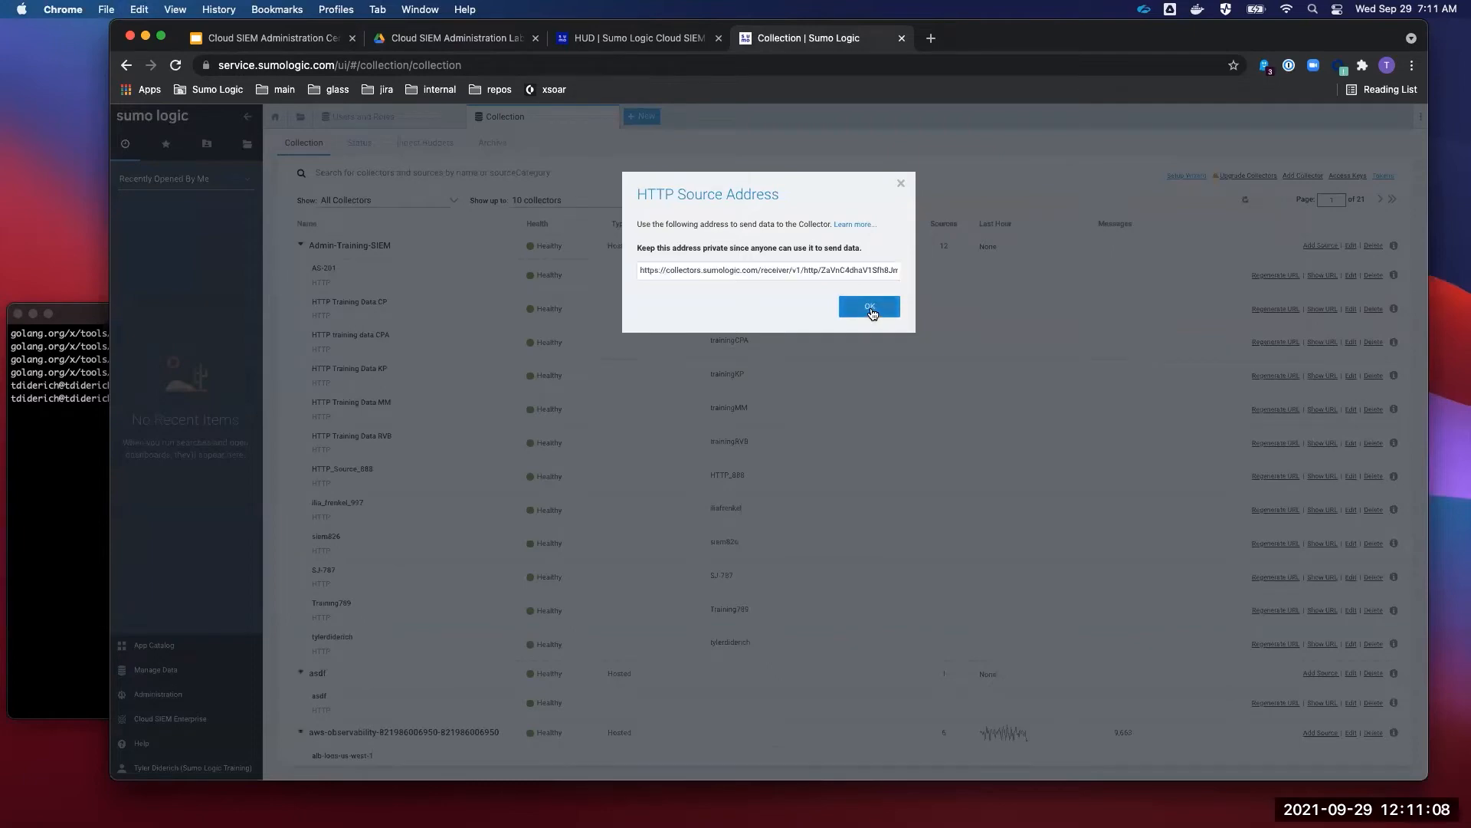
scroll(553, 563, up, 5)
scroll(553, 564, down, 5)
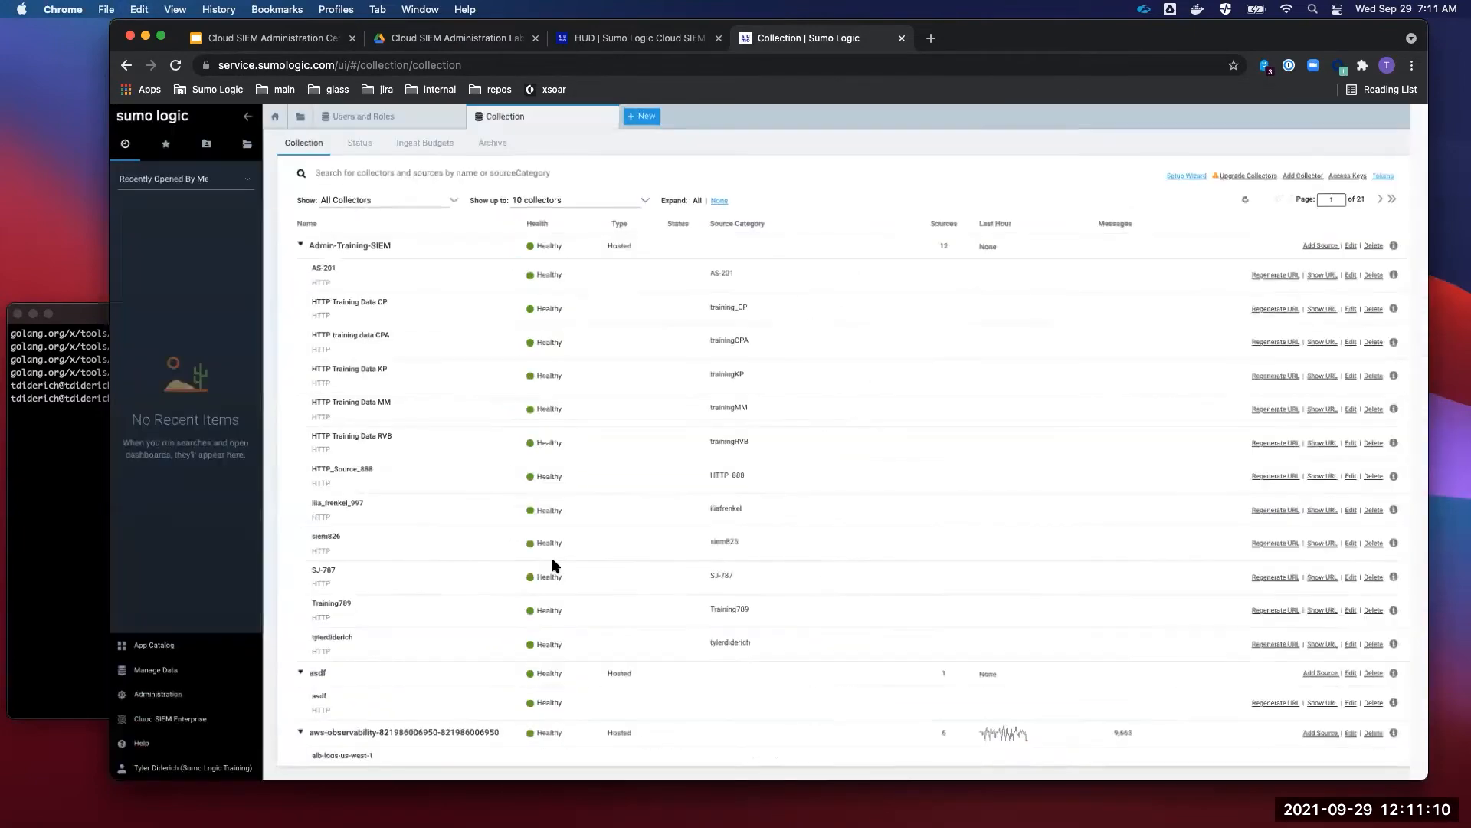
key(super+0)
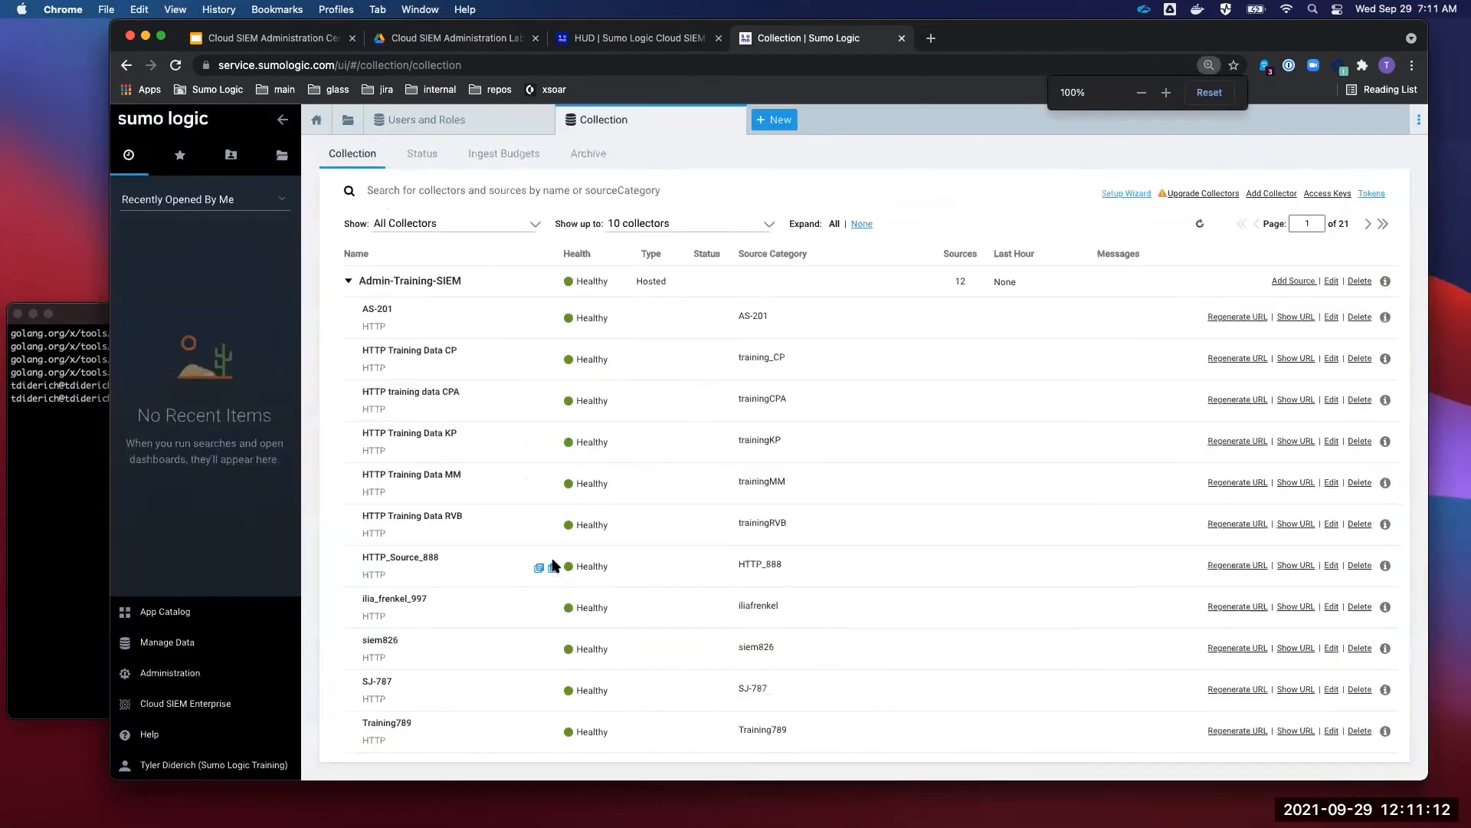
scroll(942, 630, down, 3)
scroll(942, 630, up, 3)
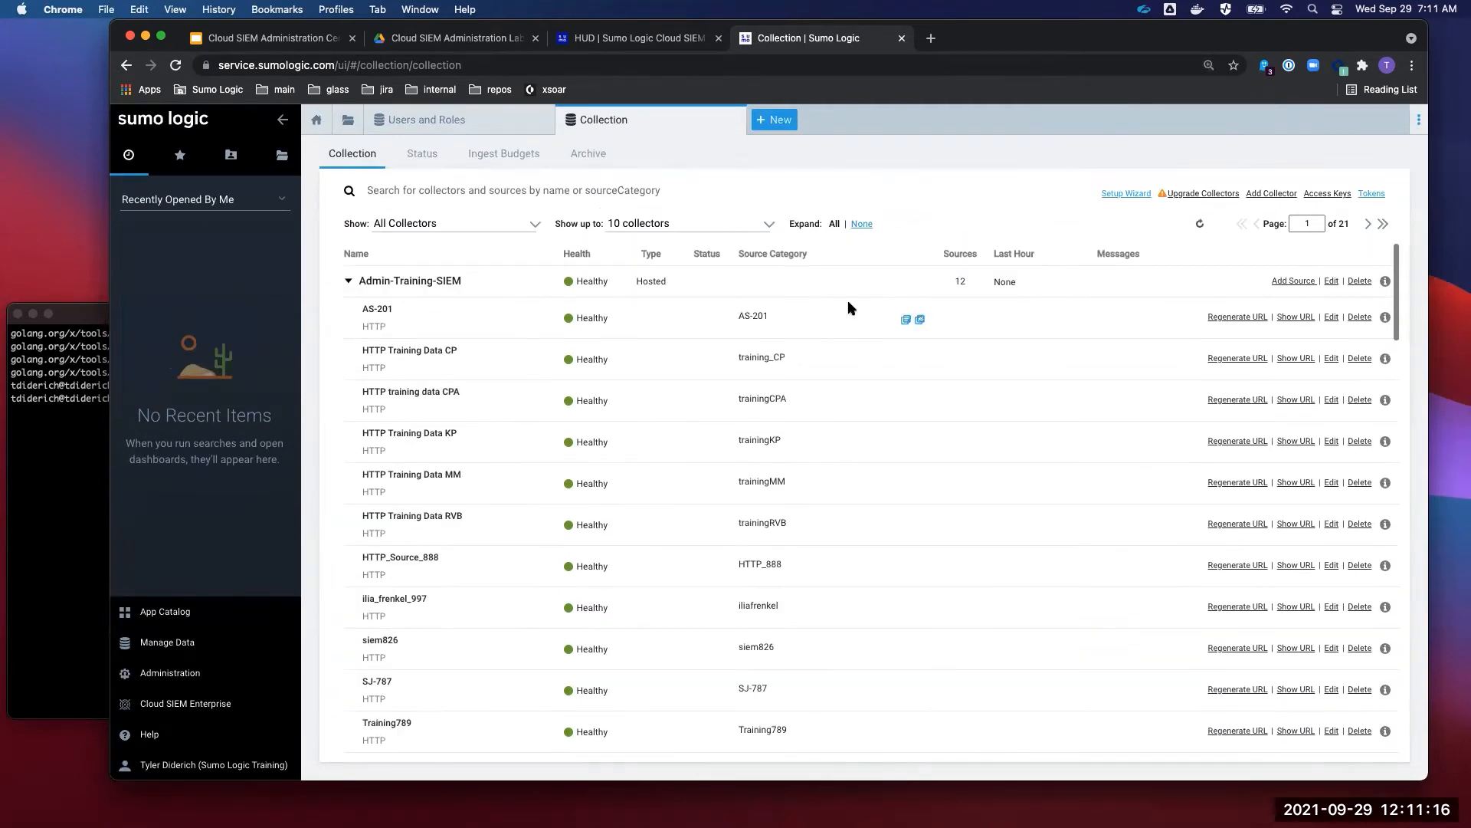
scroll(910, 540, down, 5)
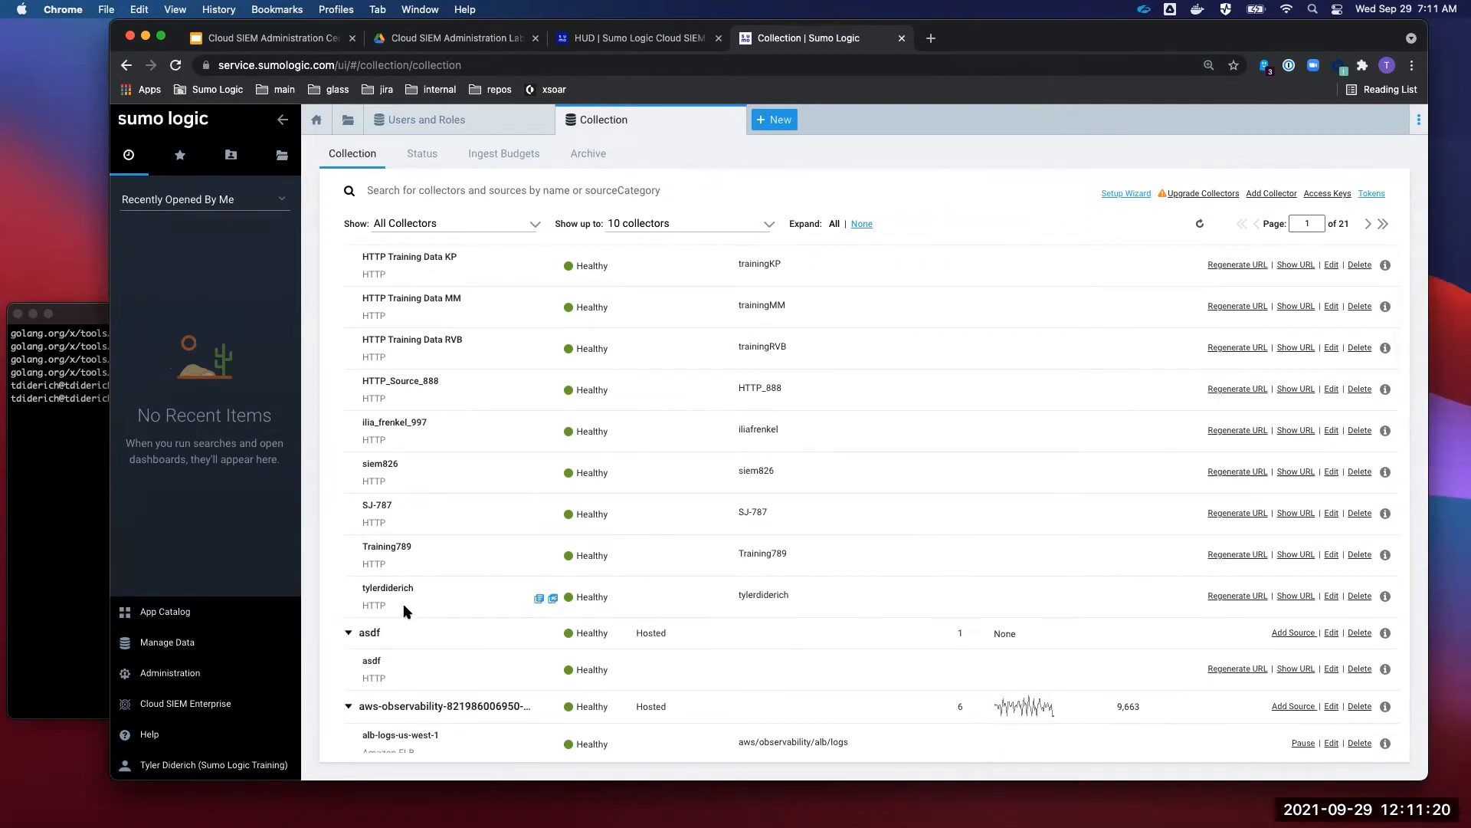
- Copy your source address again and return to the lab guide PDF's curl step
mouse_move(392, 595)
click(1294, 596)
click(930, 191)
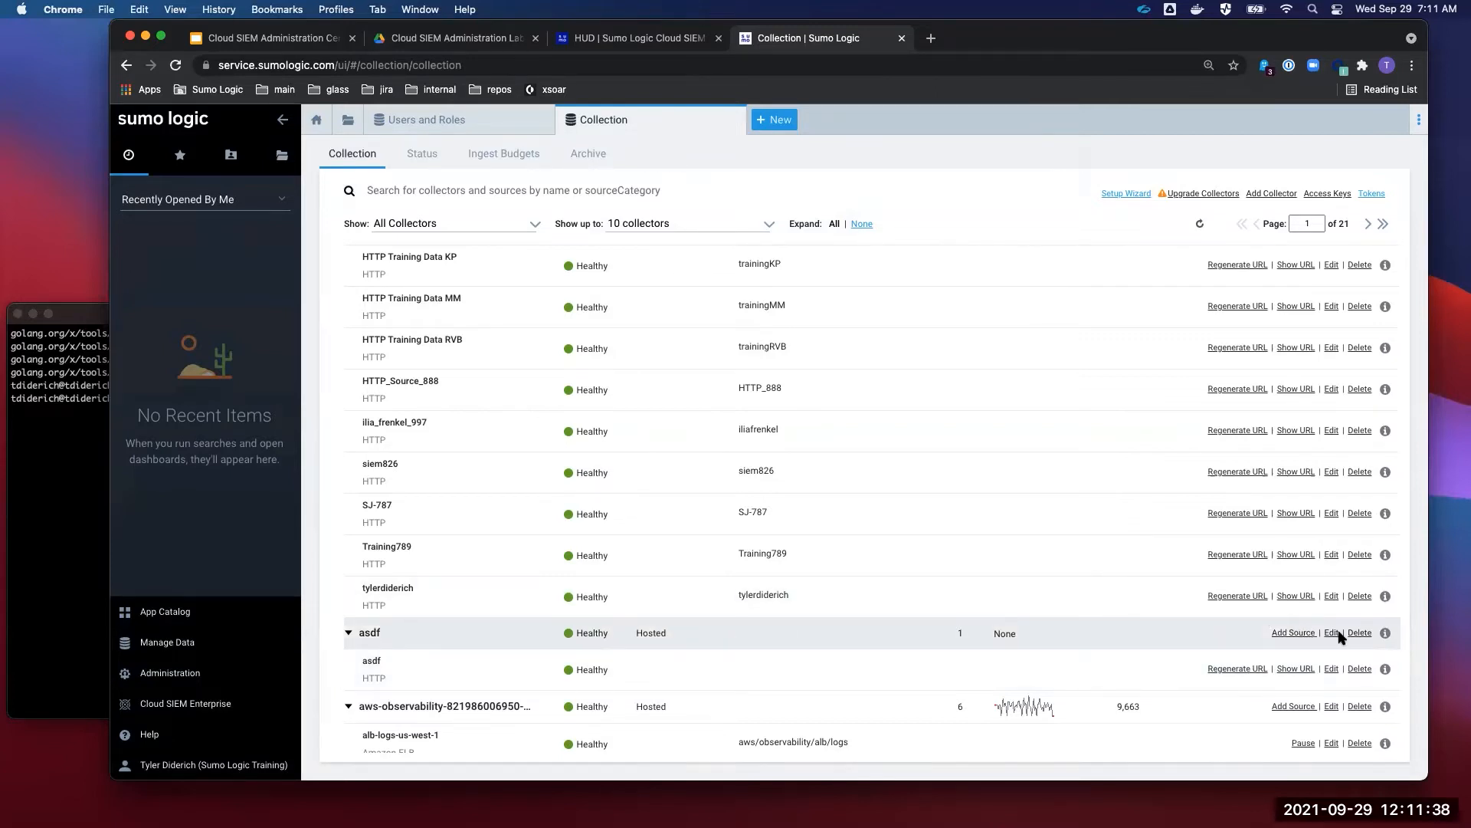
click(1304, 596)
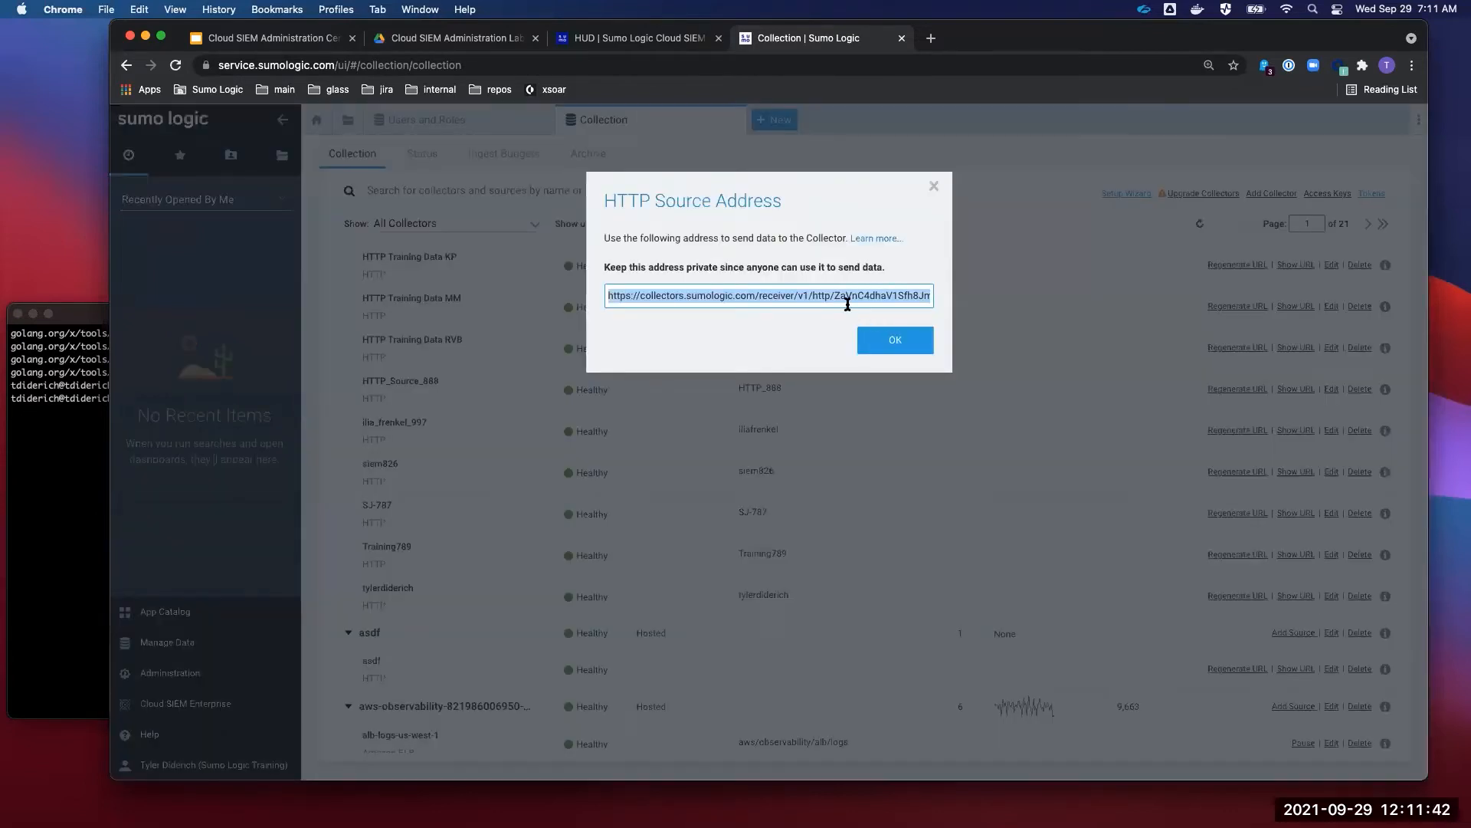
key(super+c)
click(895, 340)
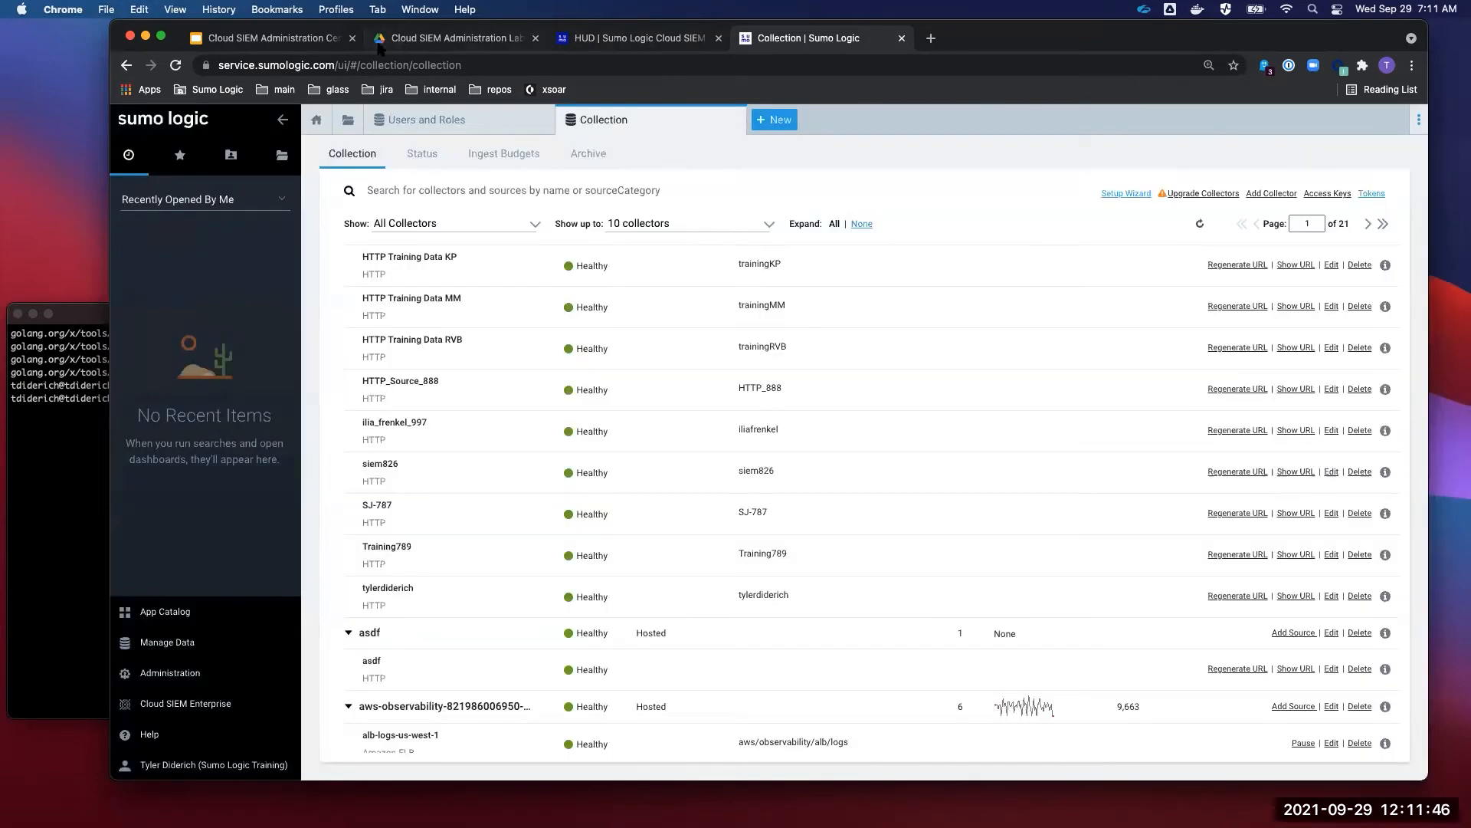
click(322, 40)
click(433, 42)
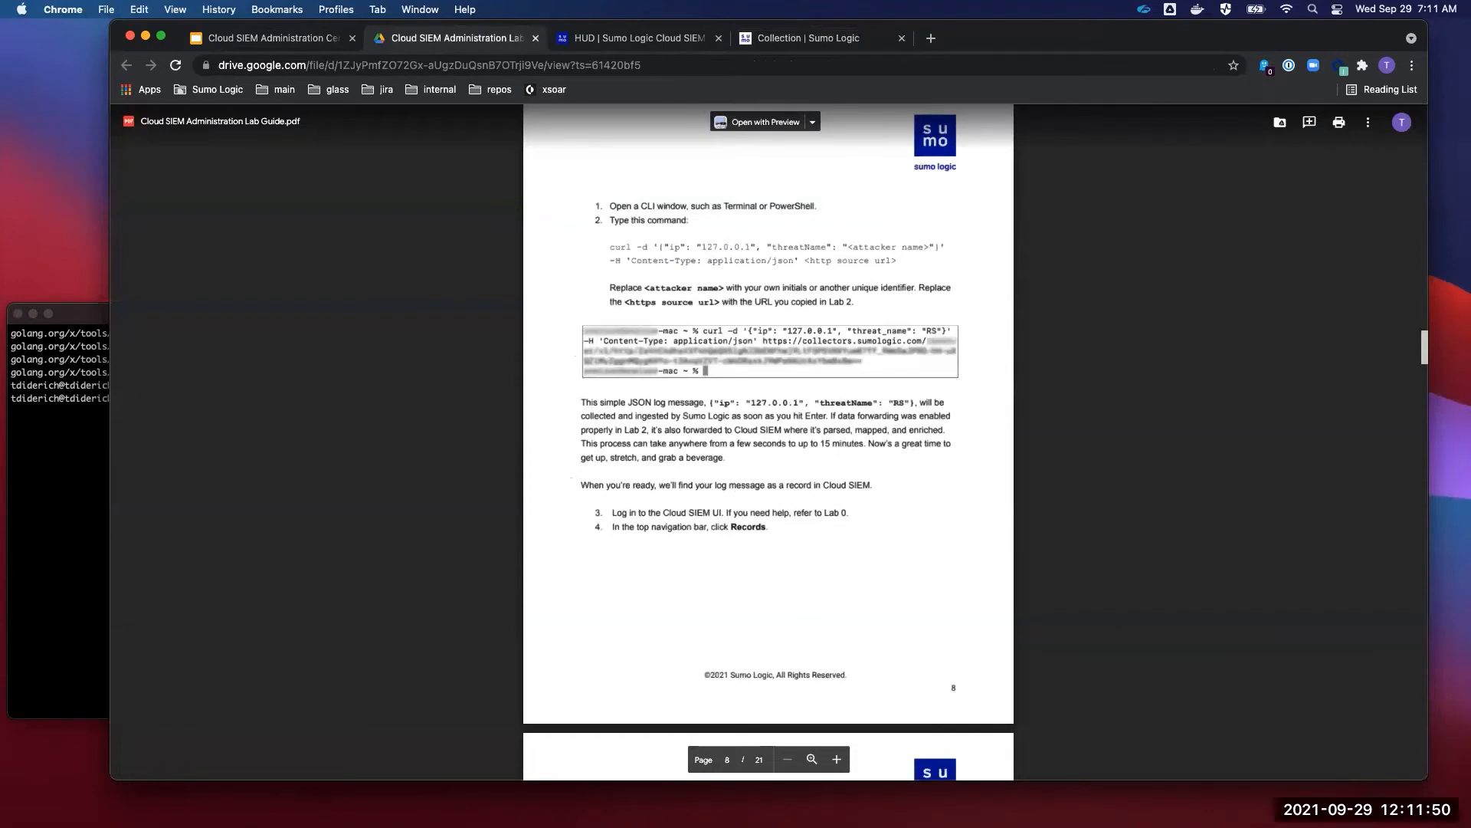
- In iTerm2, type a curl command posting ip 127.0.0.1 and a threatName, with header 'Content-Type: application/json'
key(super+Tab)
text(curl )
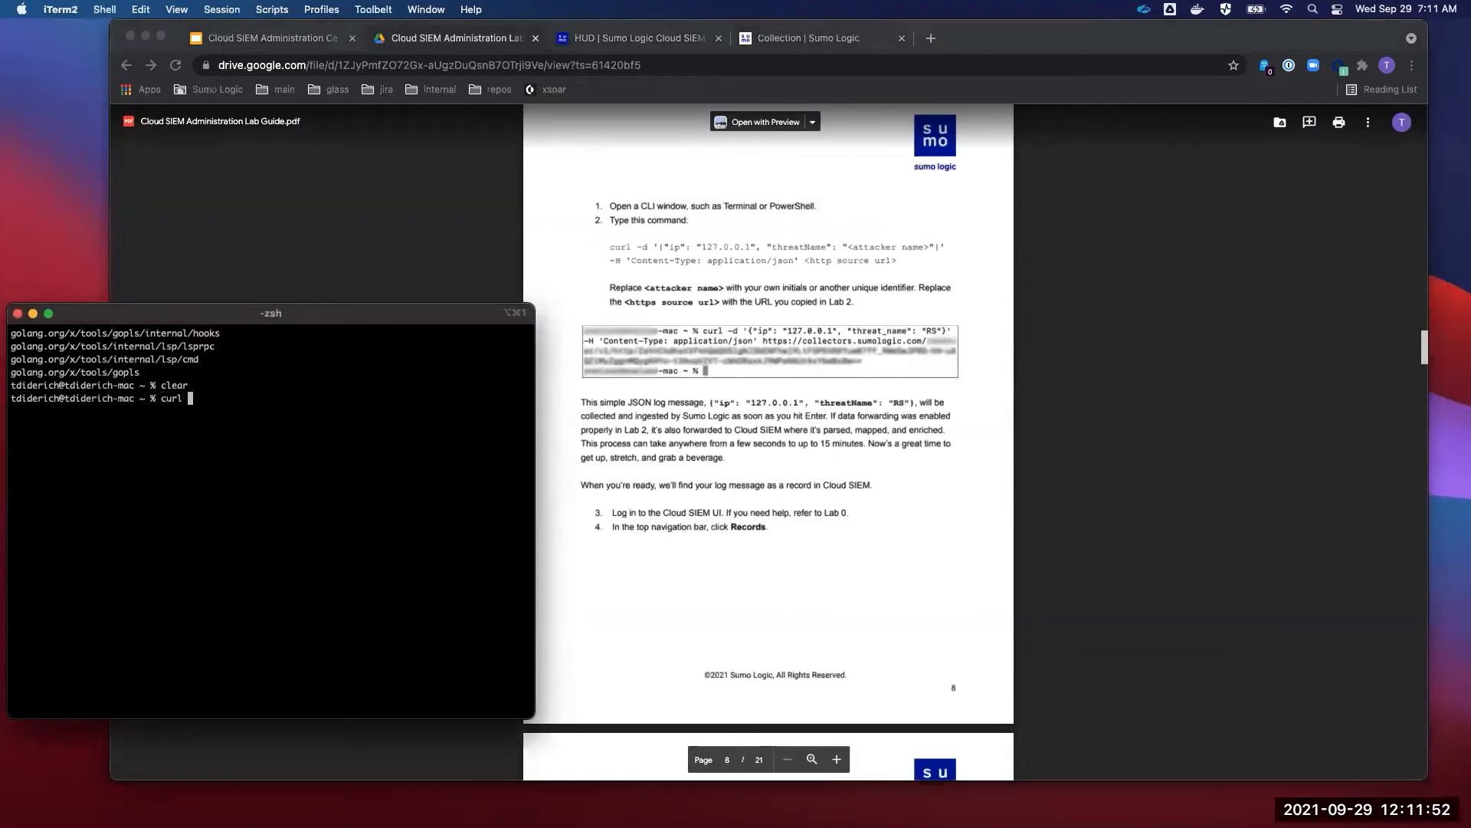
text(-d '{"ip": "127.0.01)
key(BackSpace)
text(.1", "threatName": )
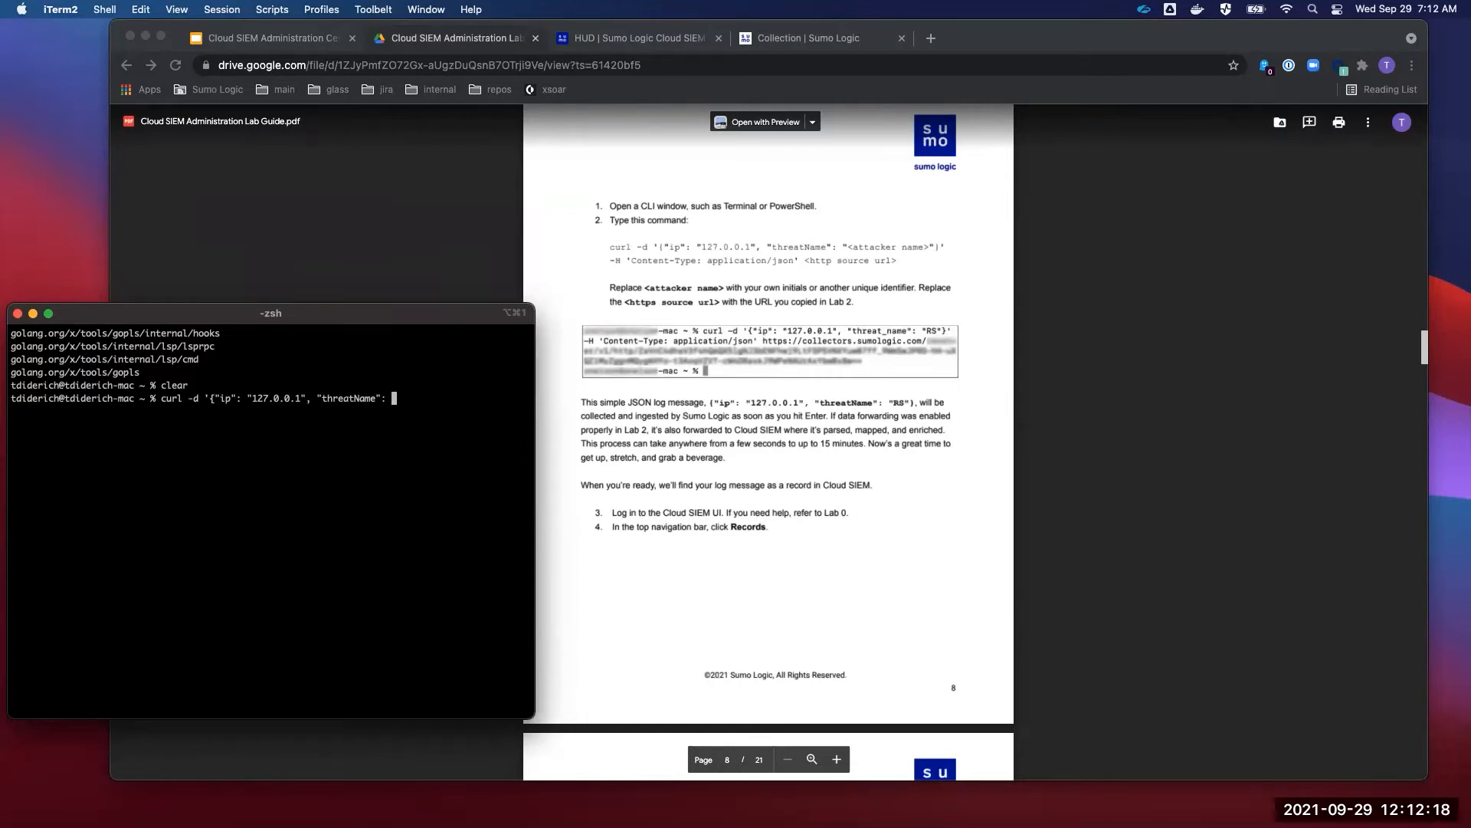
text("tyler")
text(}')
text(-H 'Content-Type)
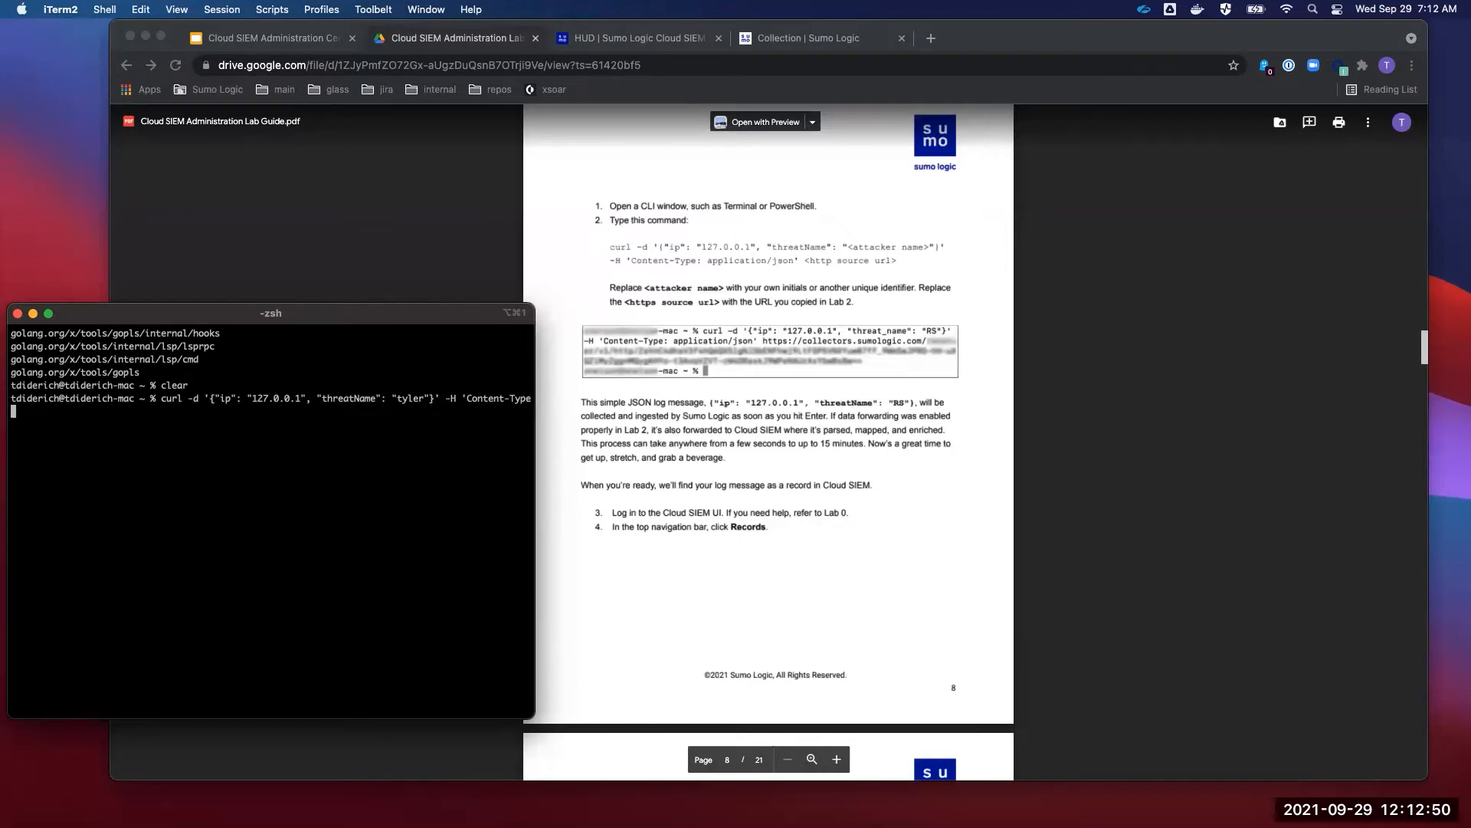
text(: application/json")
key(BackSpace)
text(')
- Append the HTTP source URL to the curl command, copy the whole command, and return to Collection
key(super+v)
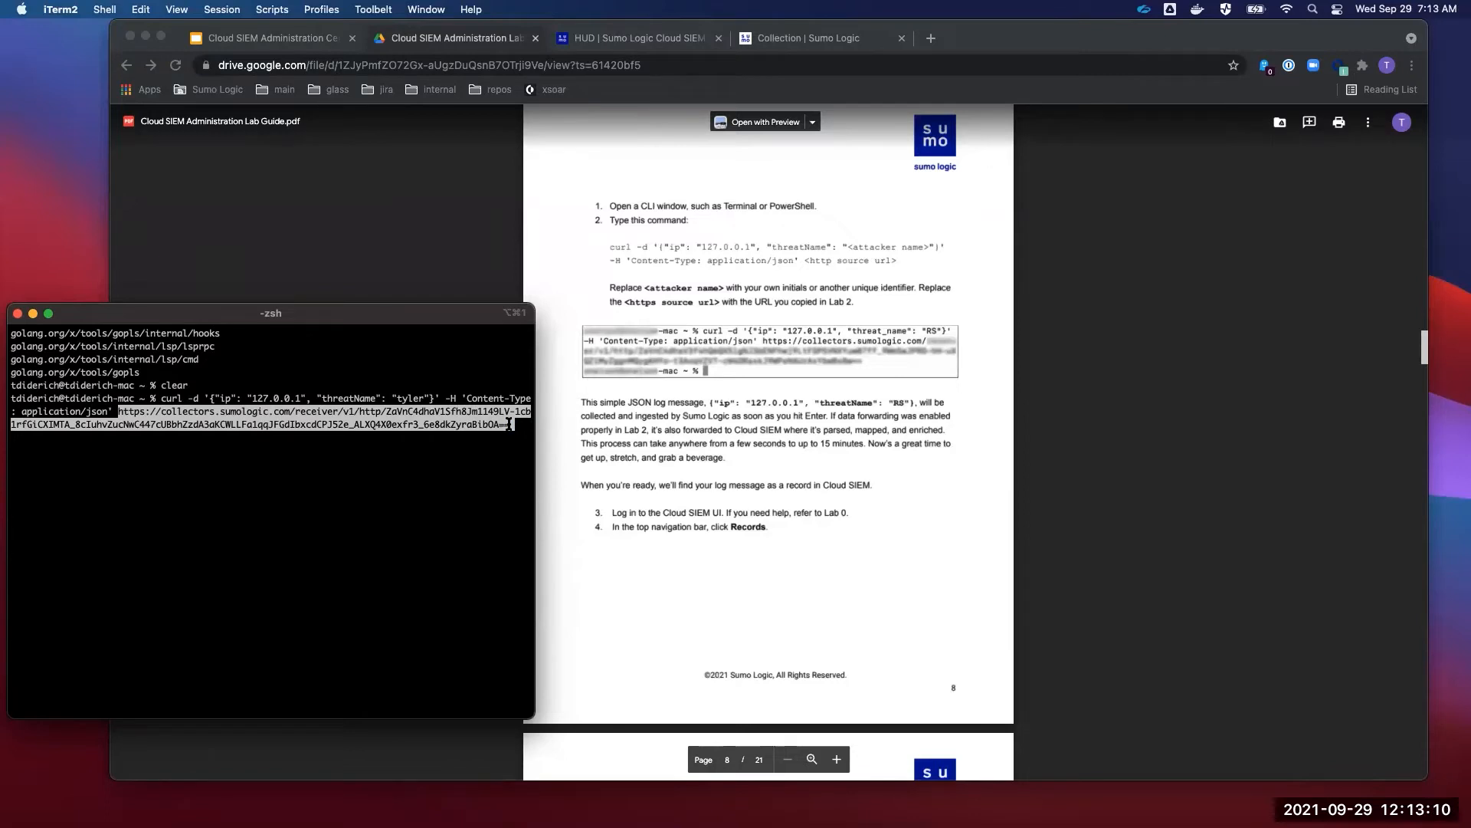
drag(113, 411, 162, 398)
key(super+c)
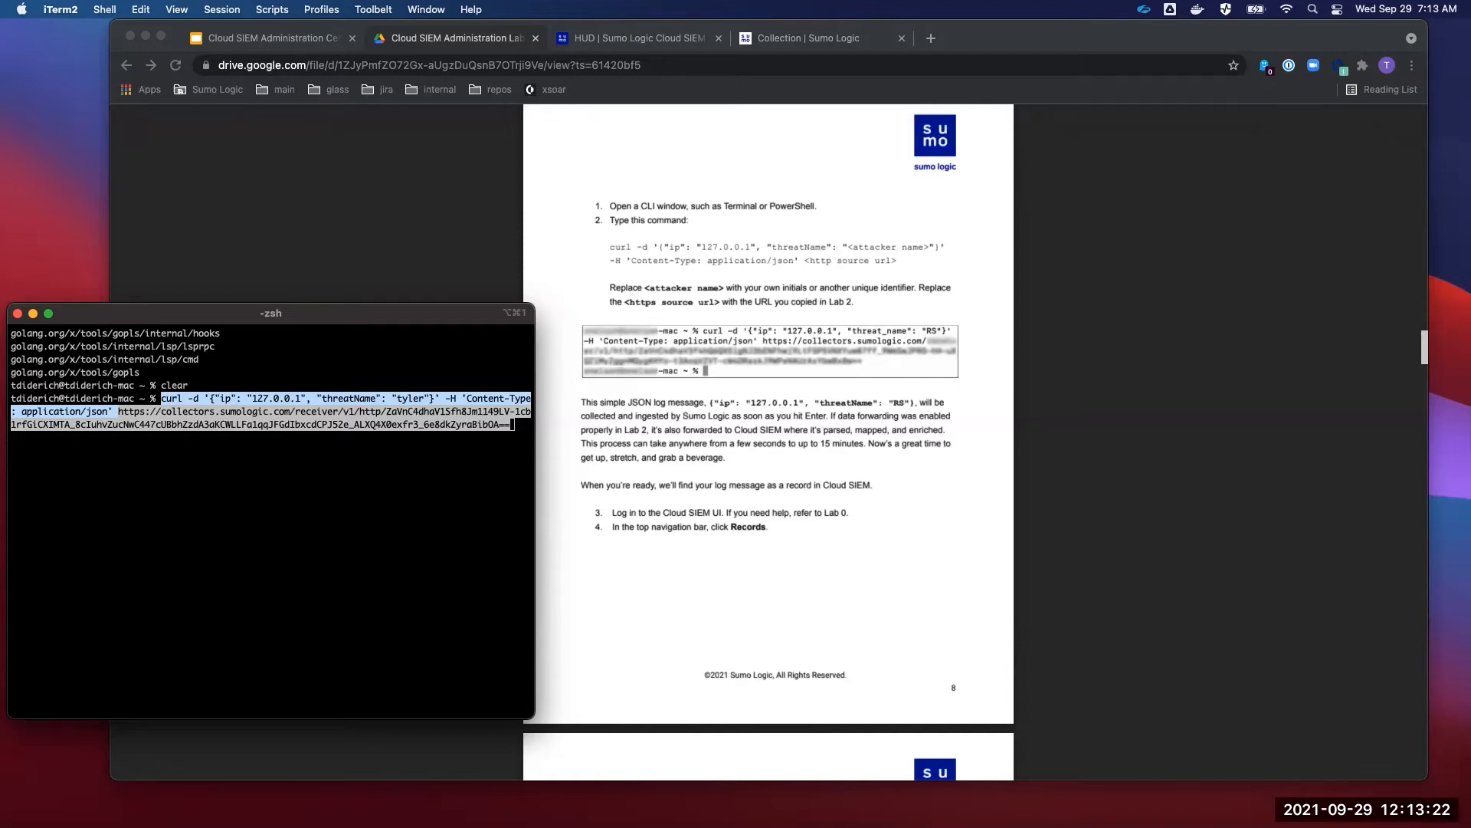
click(778, 44)
click(778, 43)
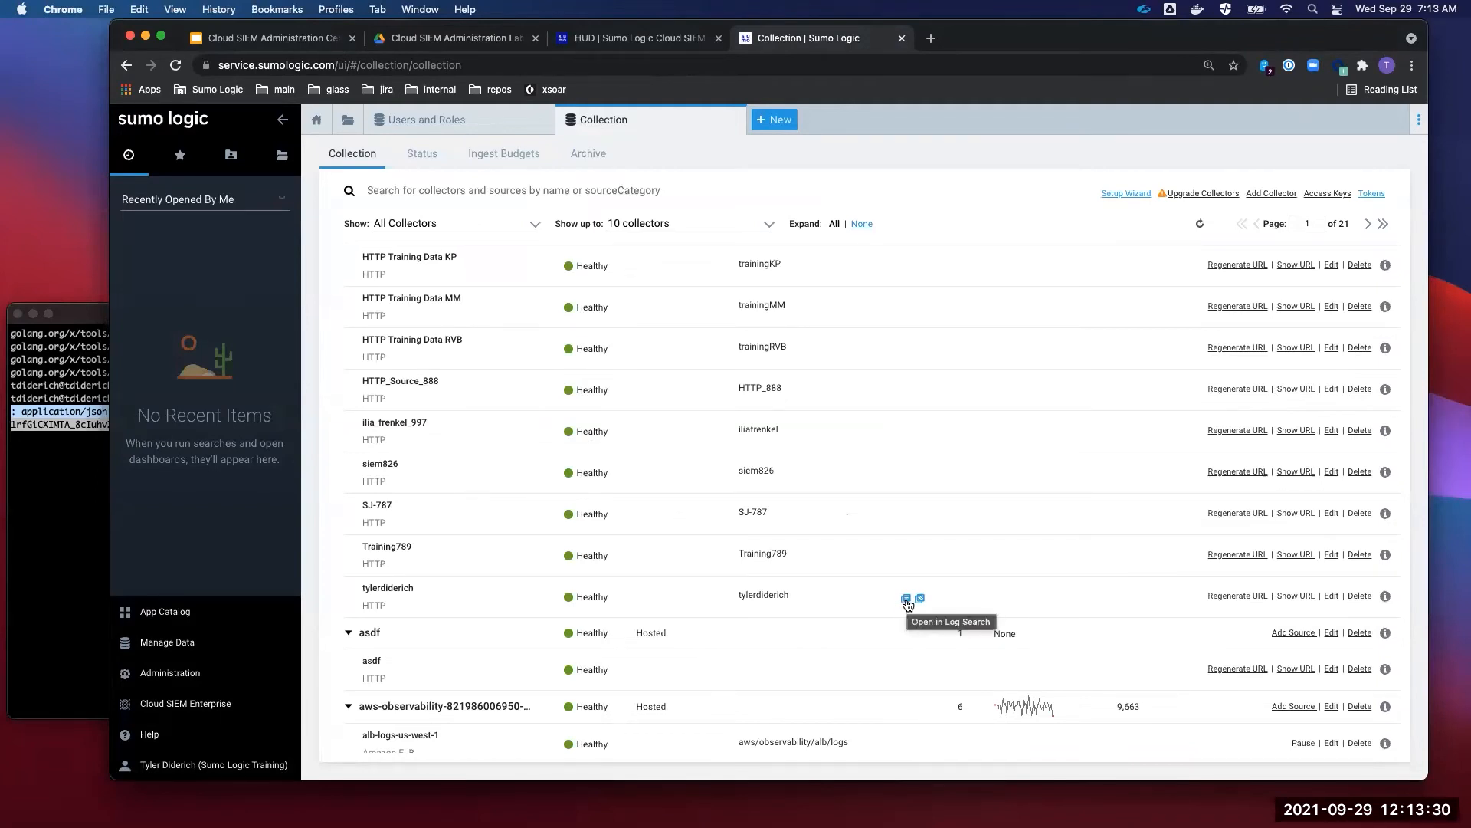
- Open a log search on your source's category and select the query, then open its options menu
click(906, 600)
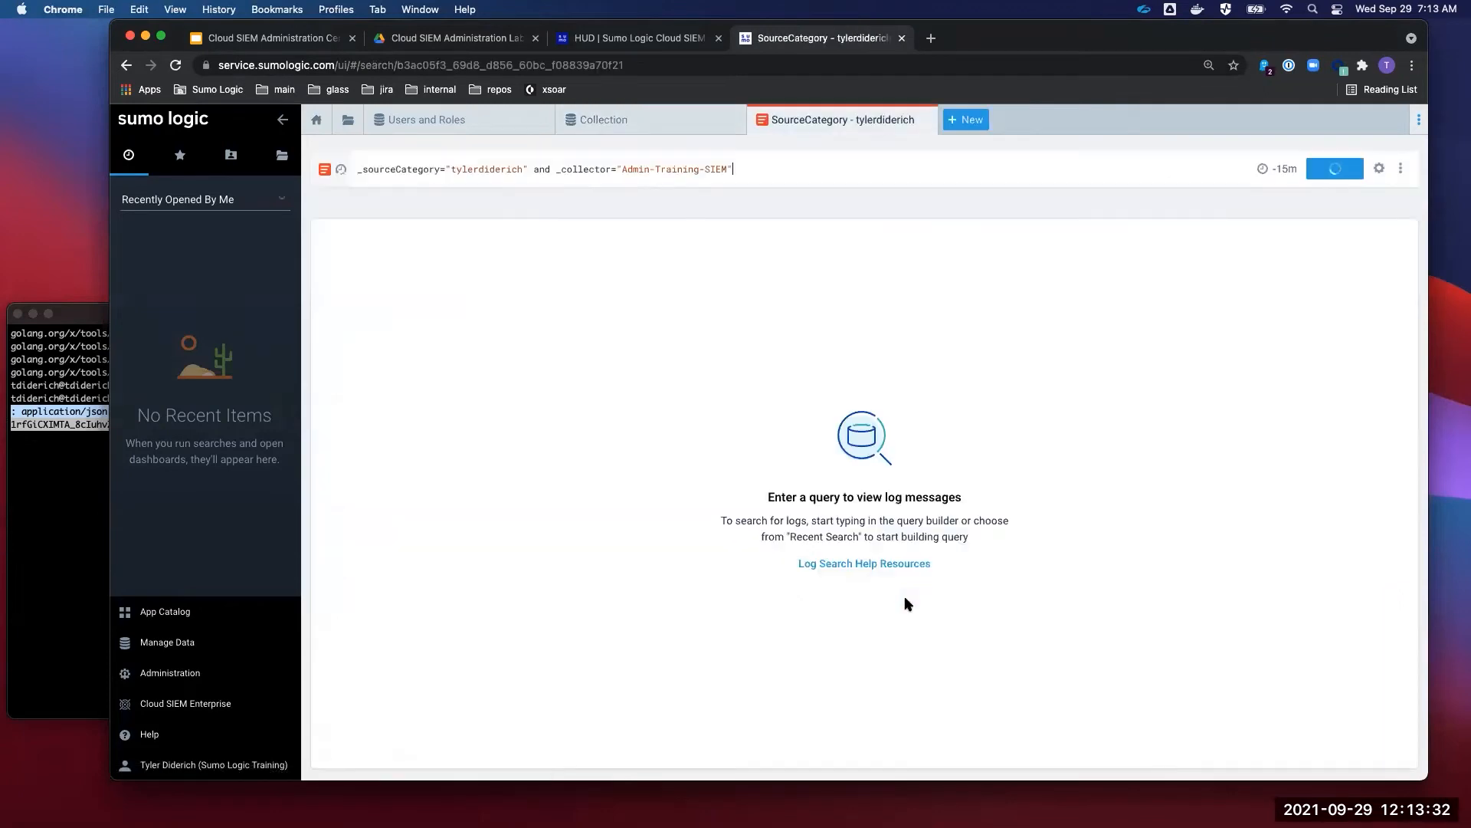
click(634, 123)
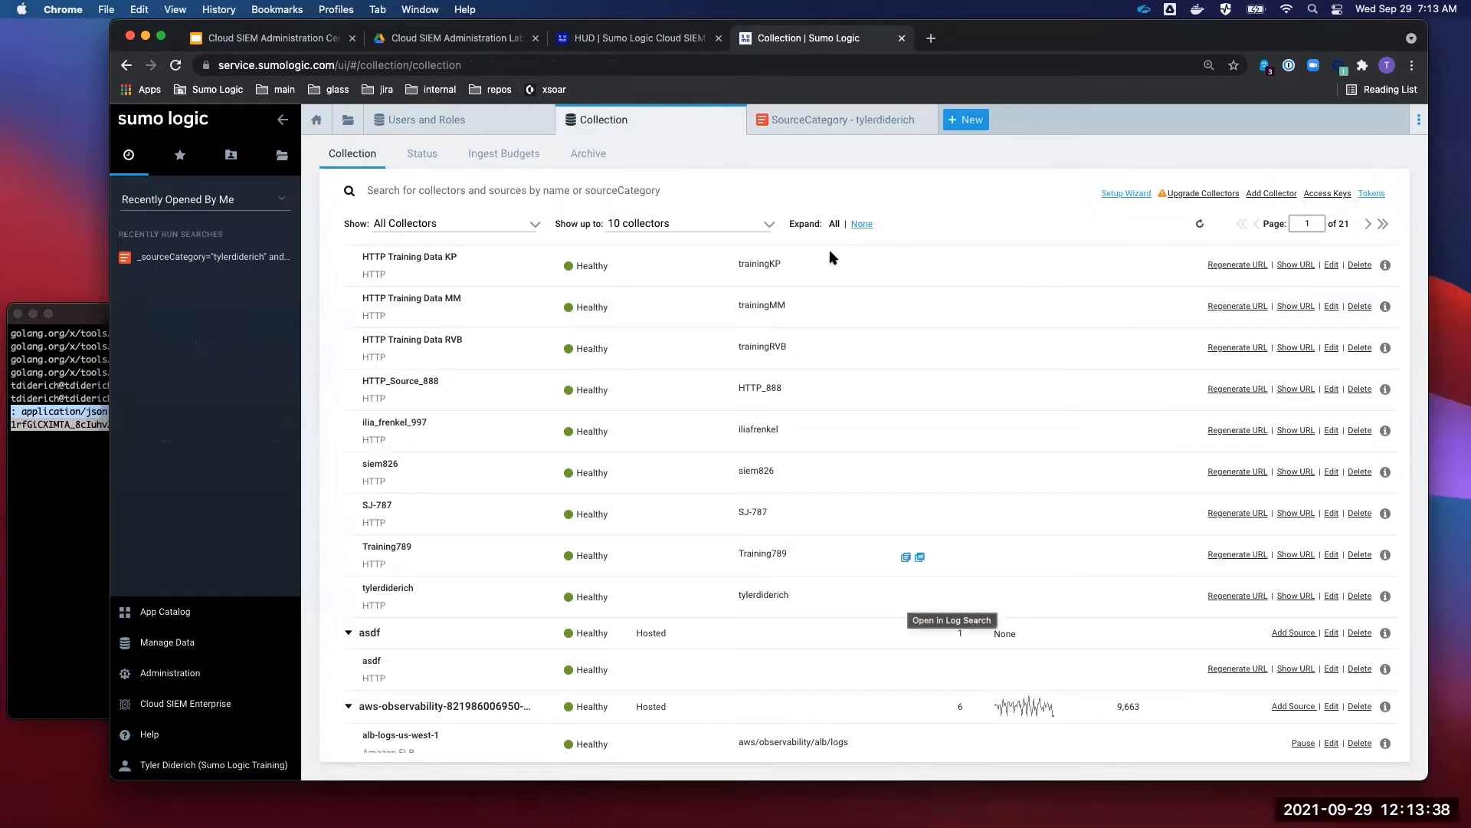
click(828, 121)
drag(725, 171, 276, 176)
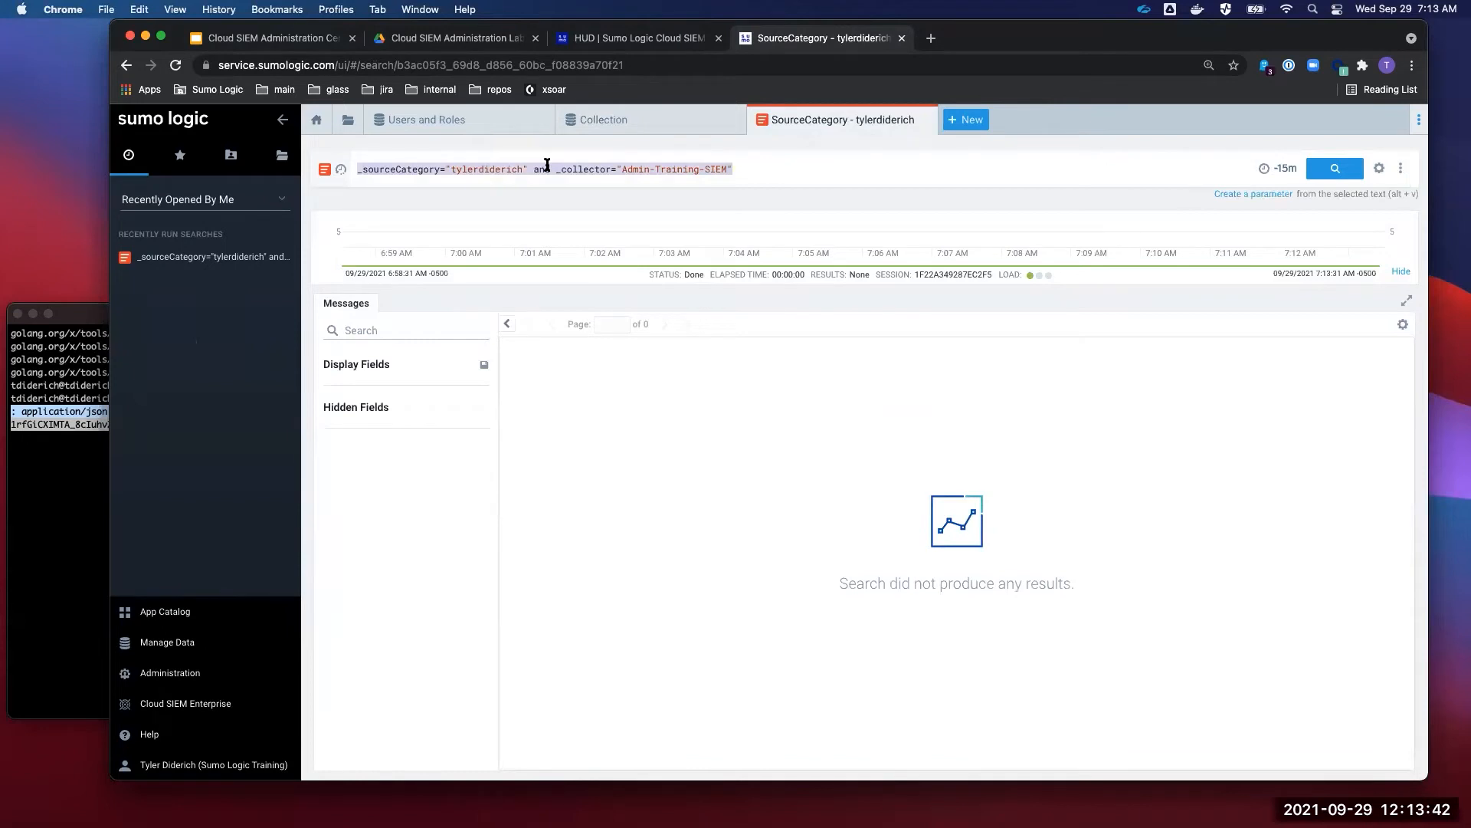
click(1380, 168)
click(1401, 168)
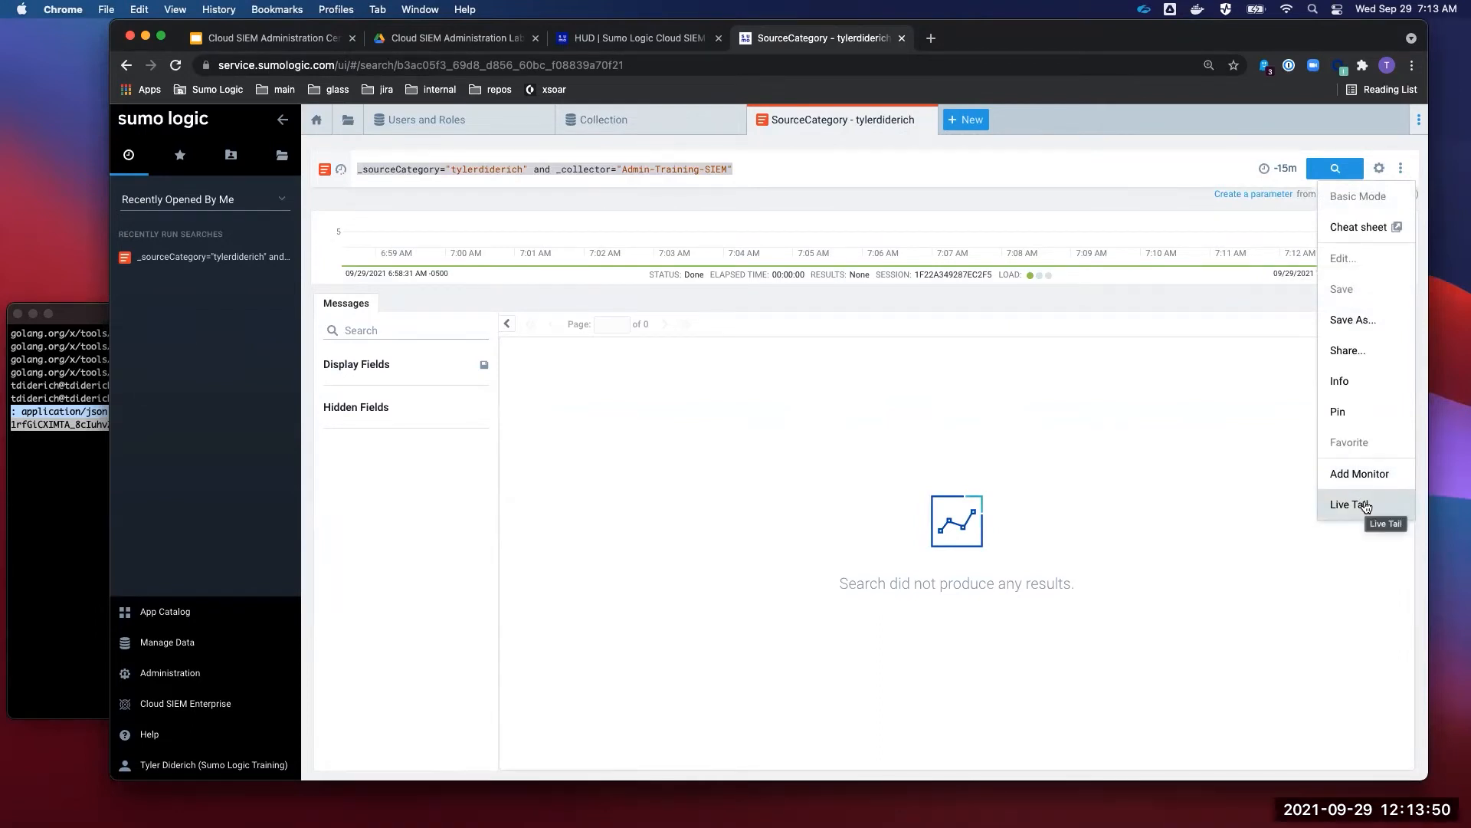
- Start Live Tail on your source and send the JSON log five times with curl
click(1366, 506)
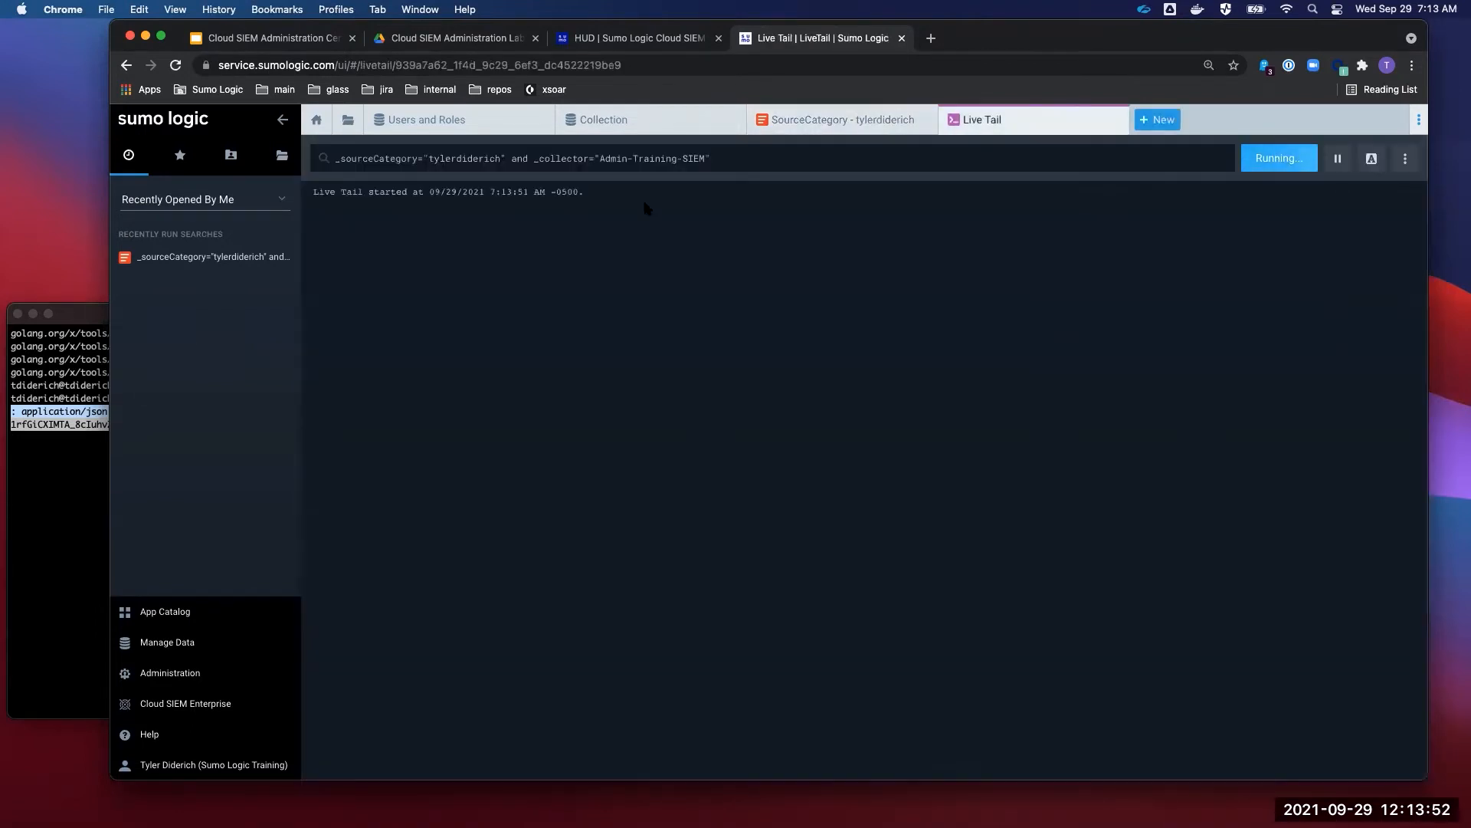
click(51, 501)
key(Return)
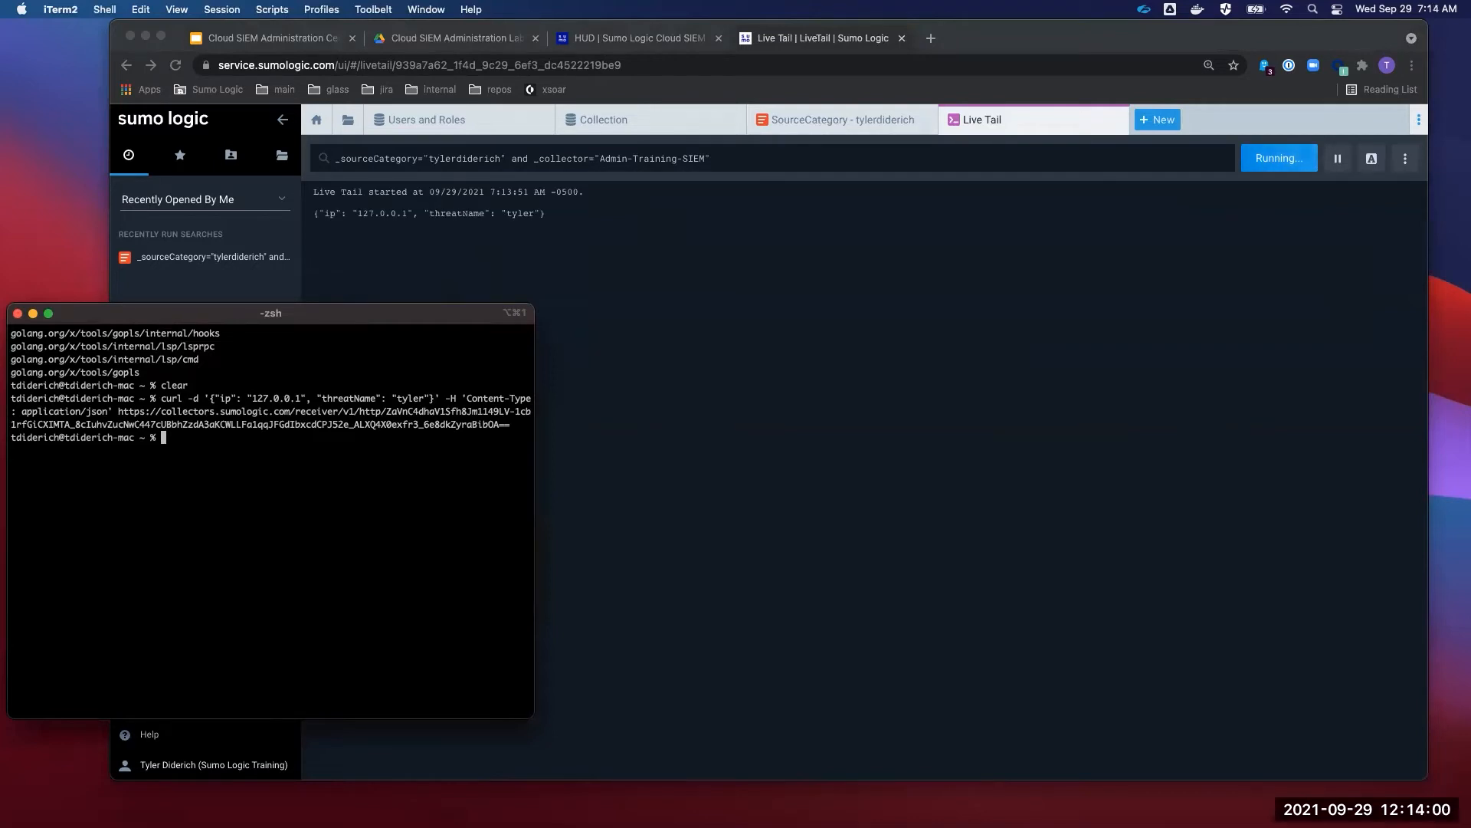
key(Up)
key(Return)
key(Up)
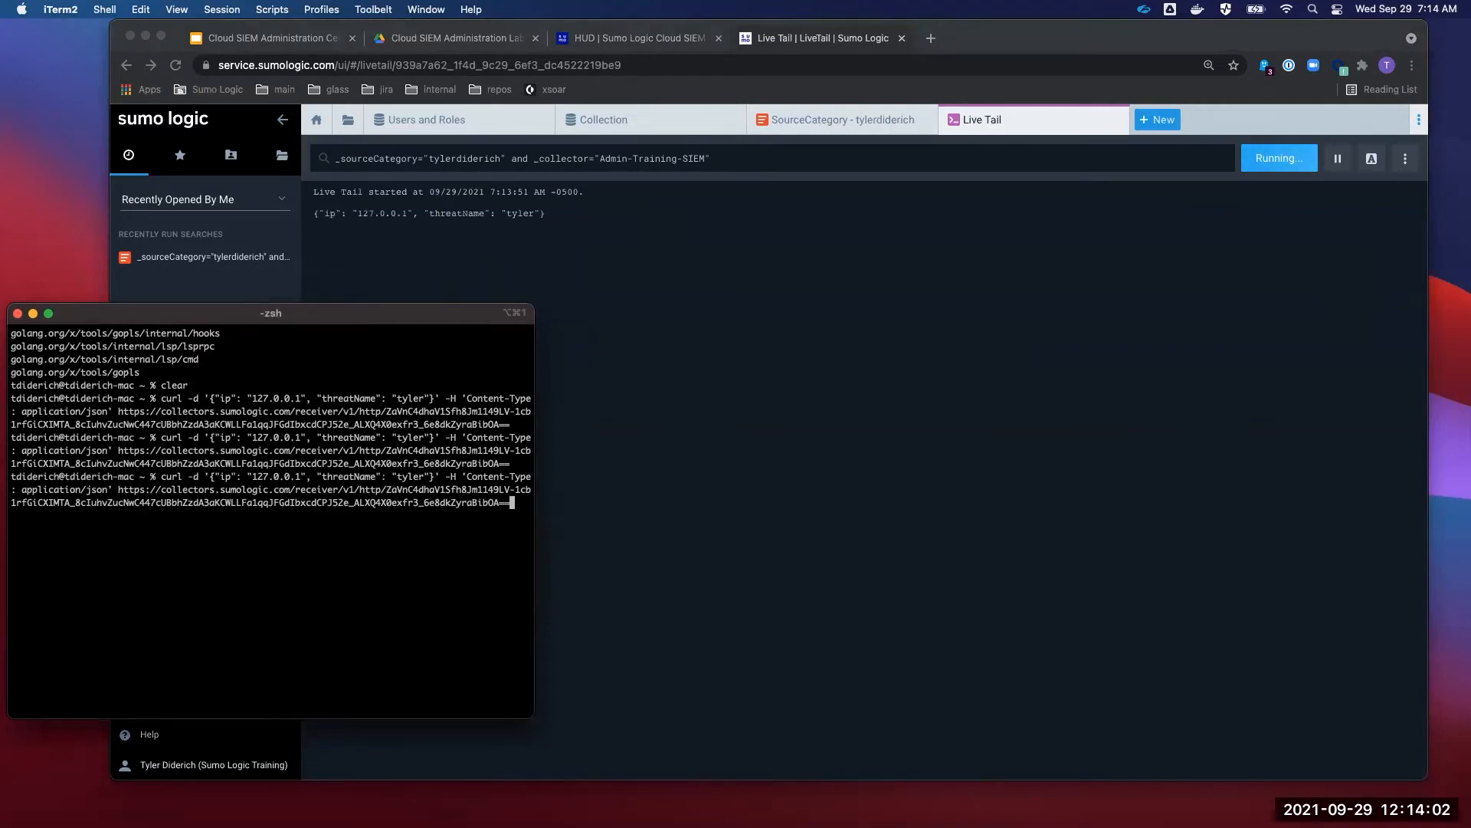
key(Return)
key(Up)
key(Return)
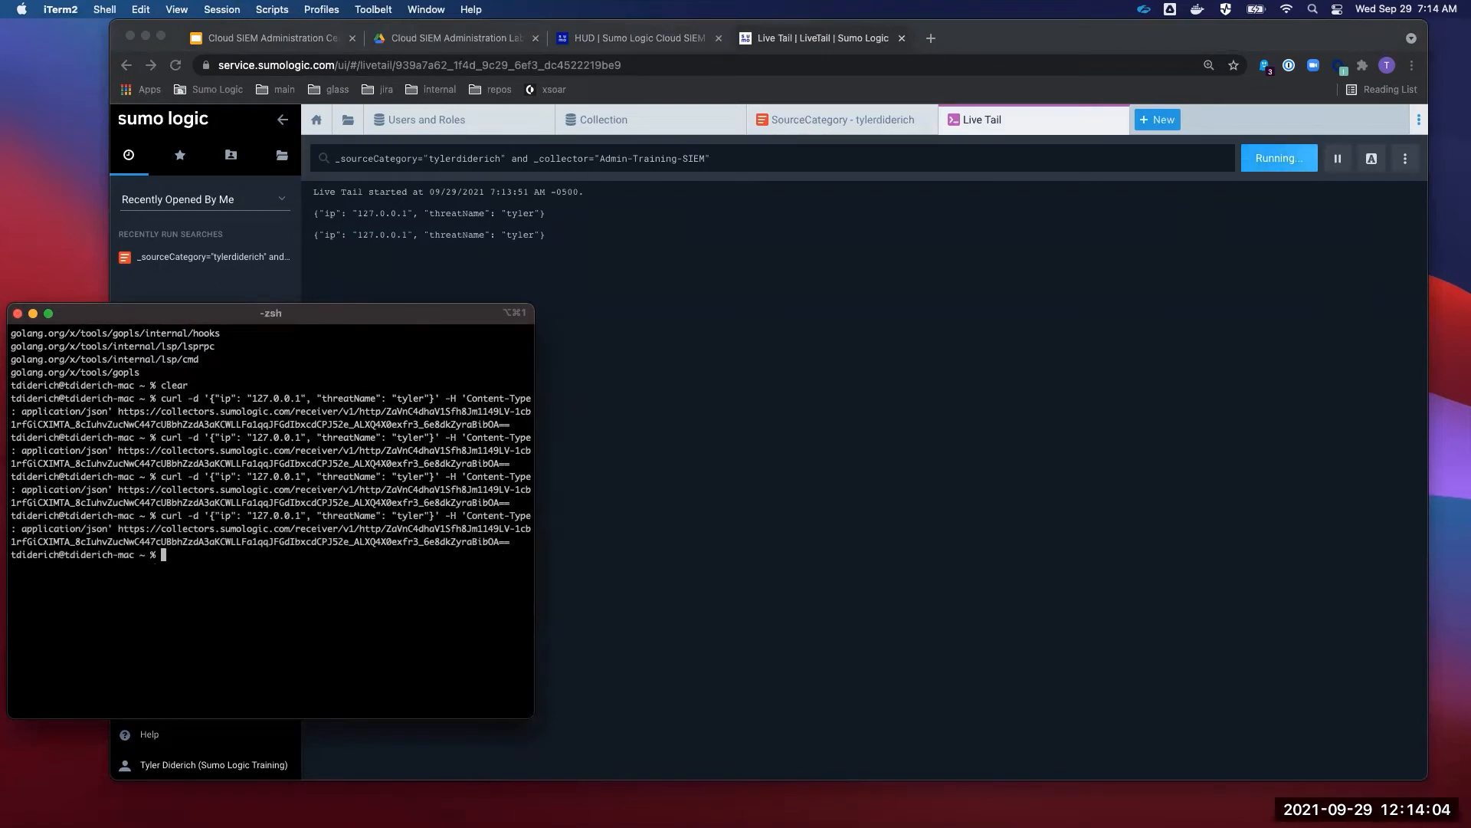
key(Up)
key(Return)
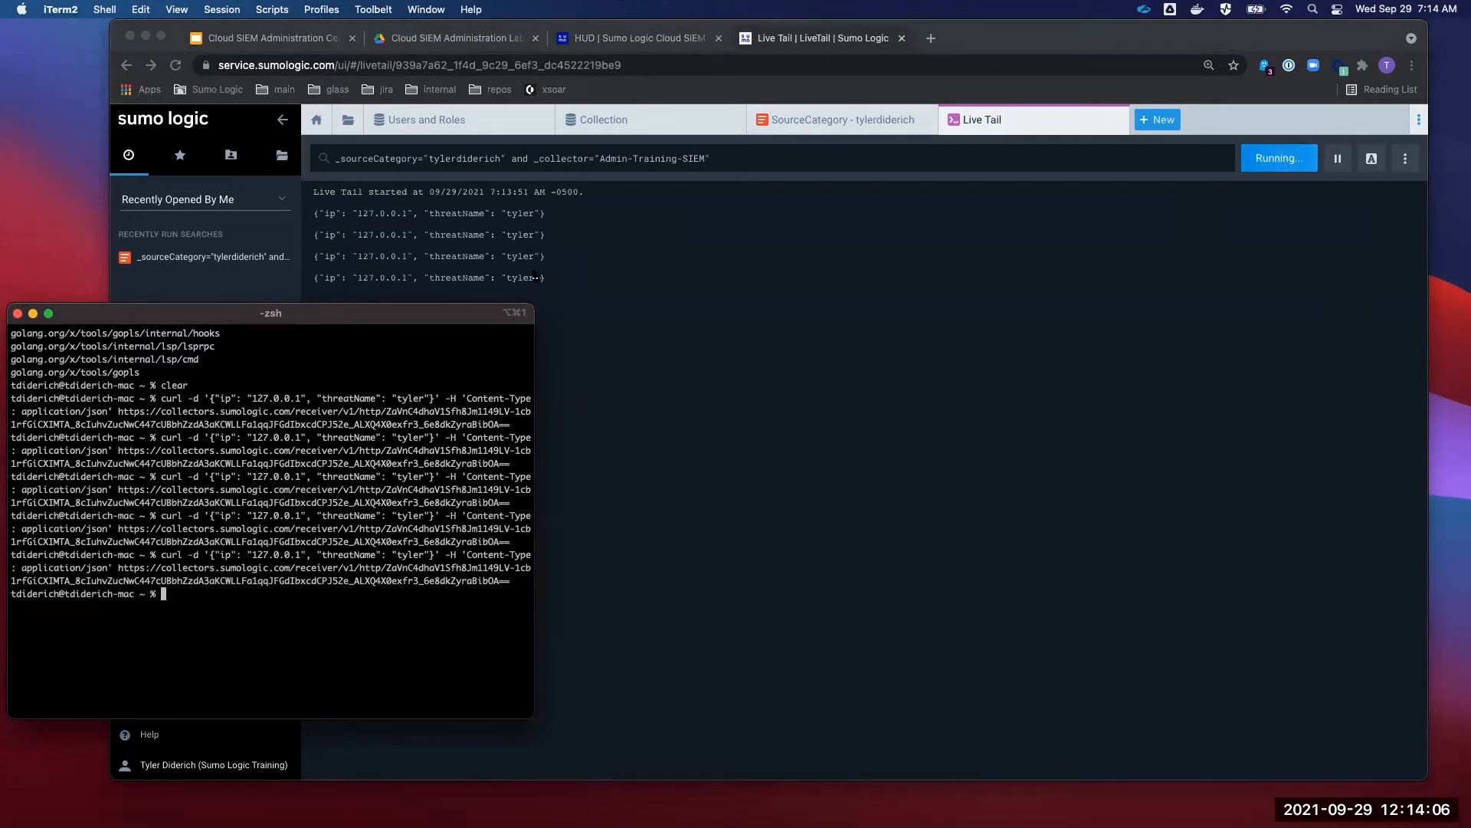
- Select the five JSON log lines with ip 127.0.0.1 that Live Tail caught
click(558, 269)
drag(552, 299, 307, 205)
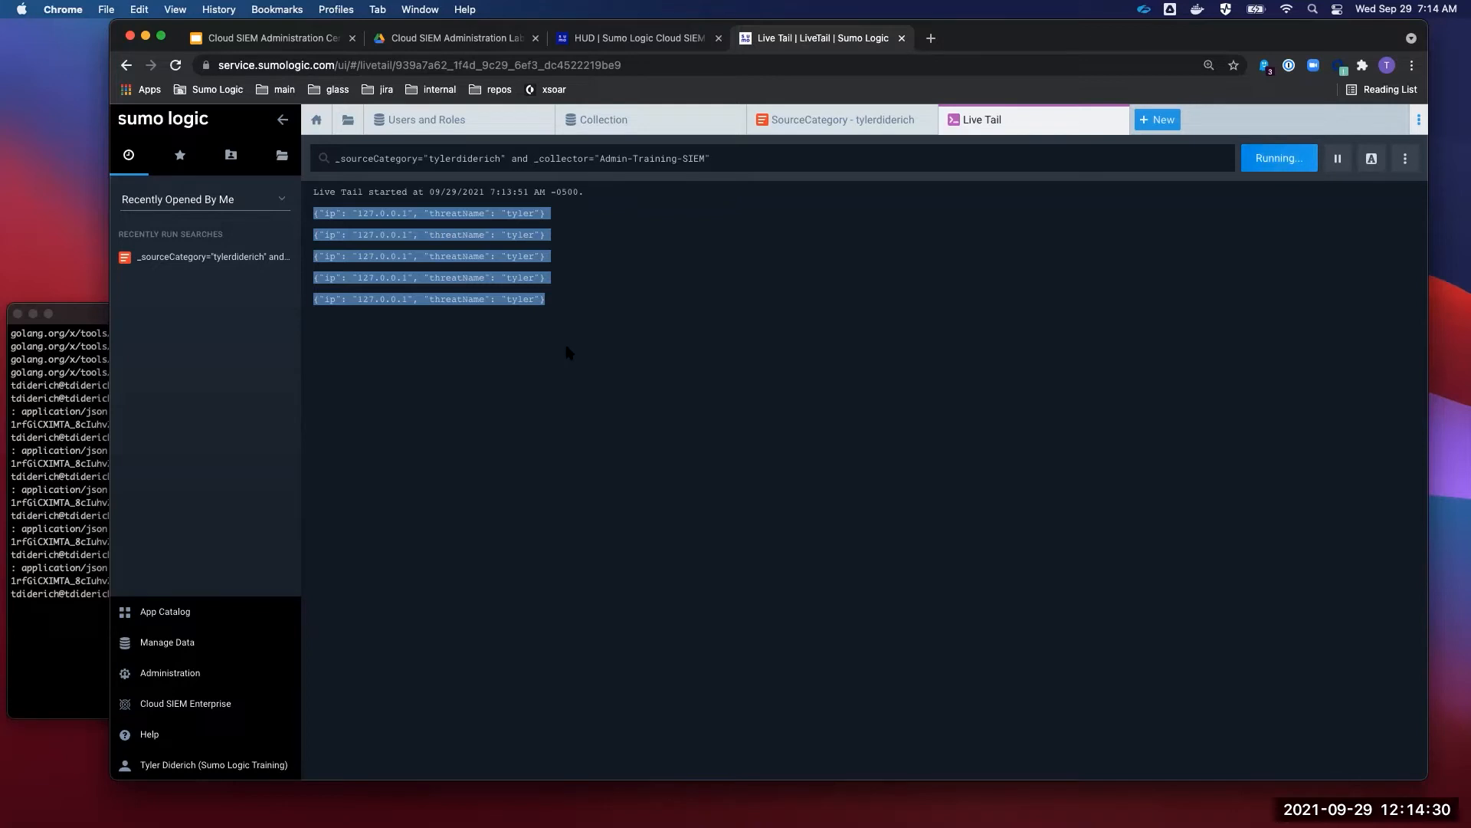
drag(546, 309, 309, 211)
- Open the Cloud SIEM Records page from the HUD, showing 0 records for the last 15 minutes
click(639, 40)
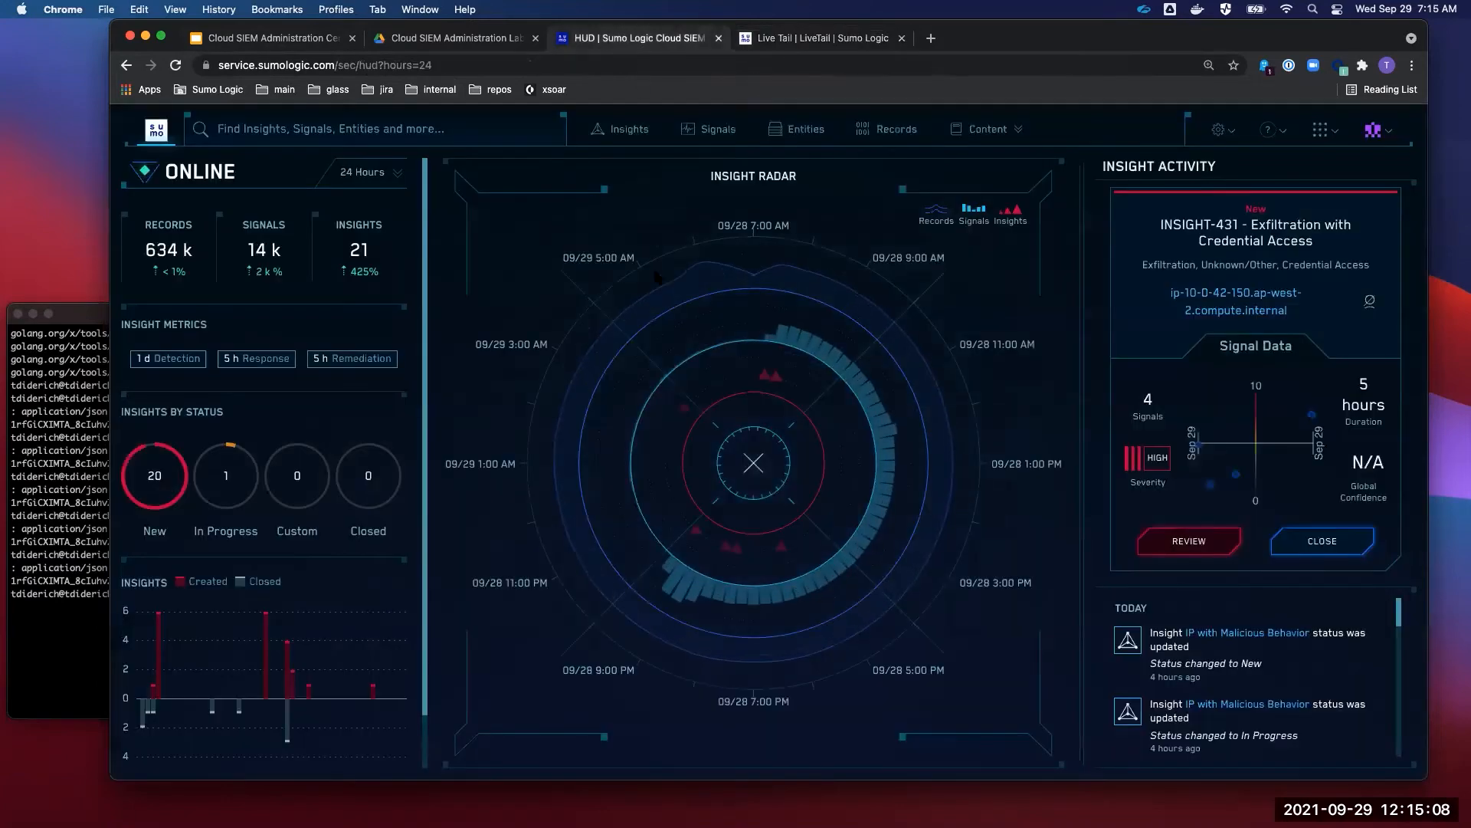
click(890, 129)
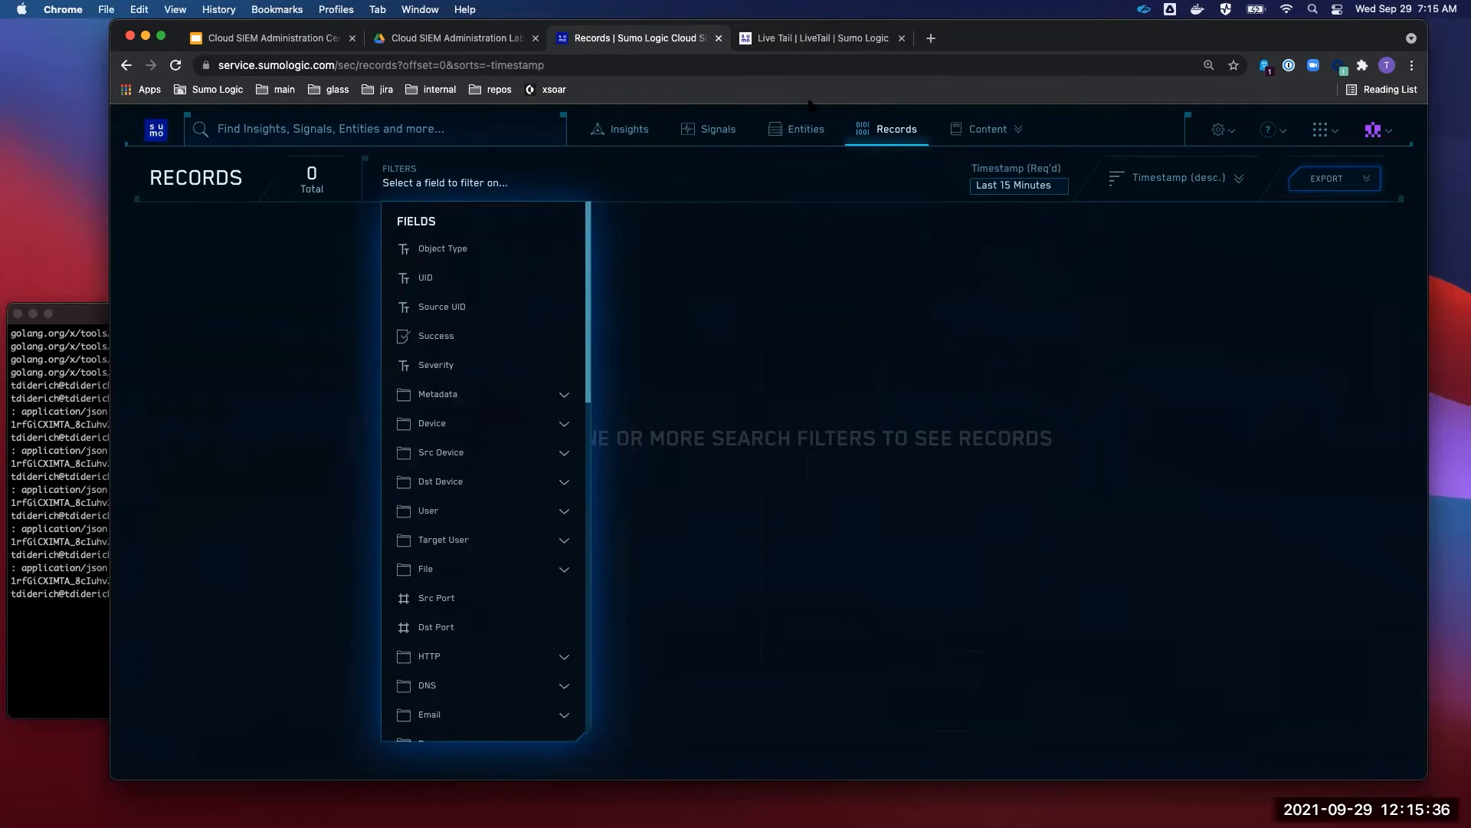
- Return to the Live Tail tab showing the five ip 127.0.0.1 events
click(807, 46)
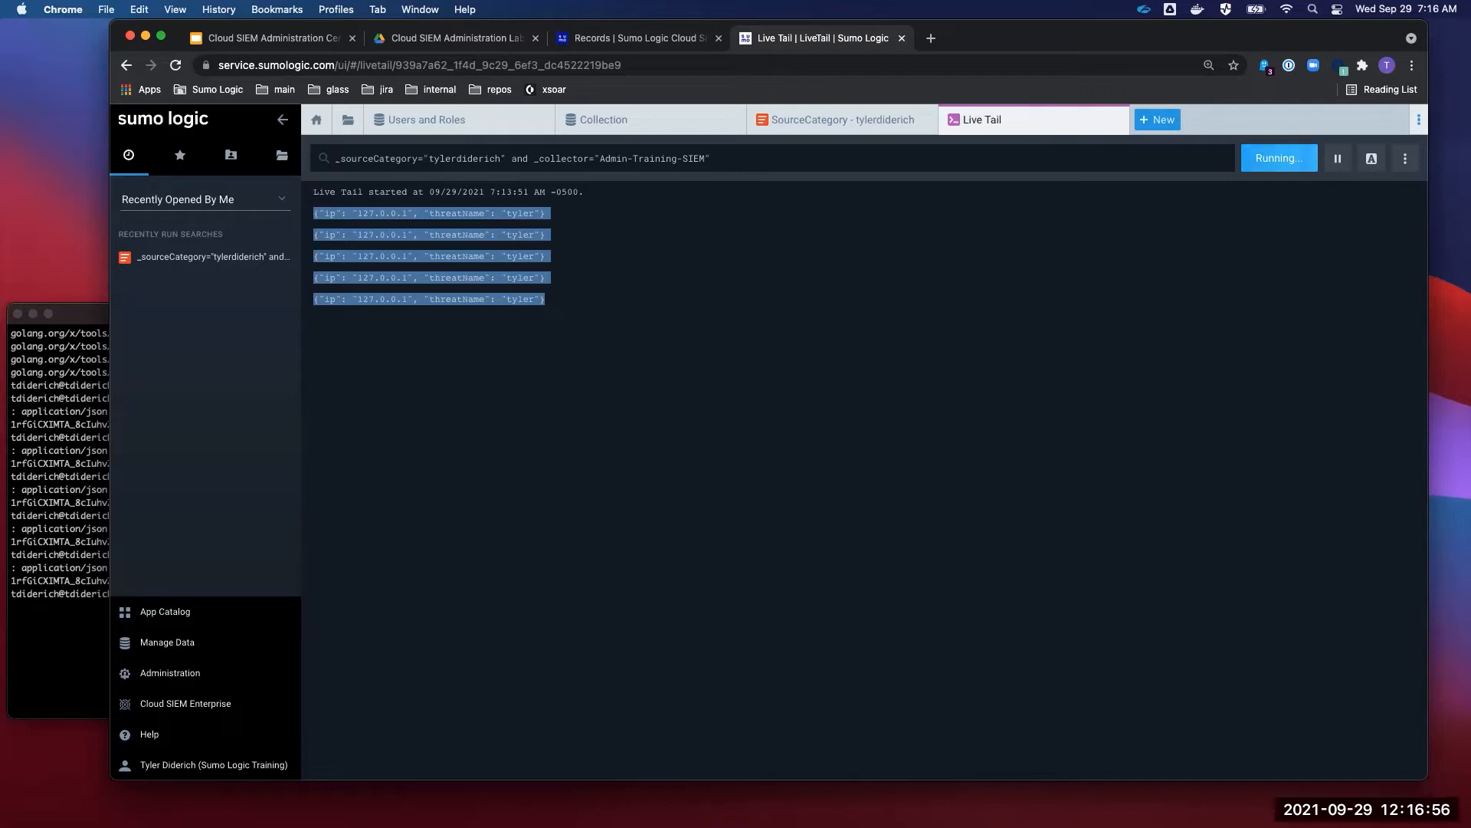
- Go back to the Collection page listing the HTTP sources, their health and source categories
click(606, 120)
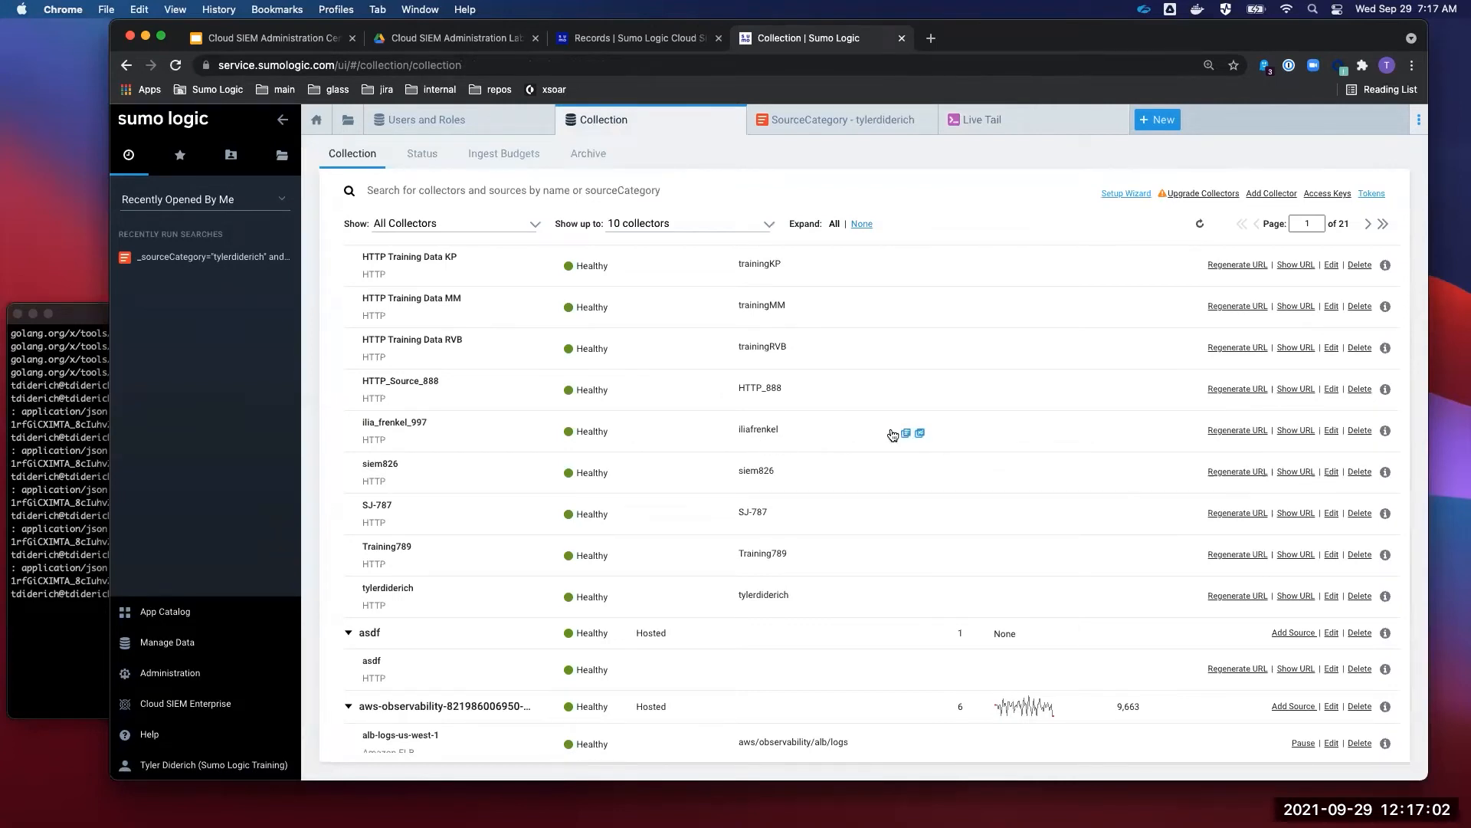
click(904, 434)
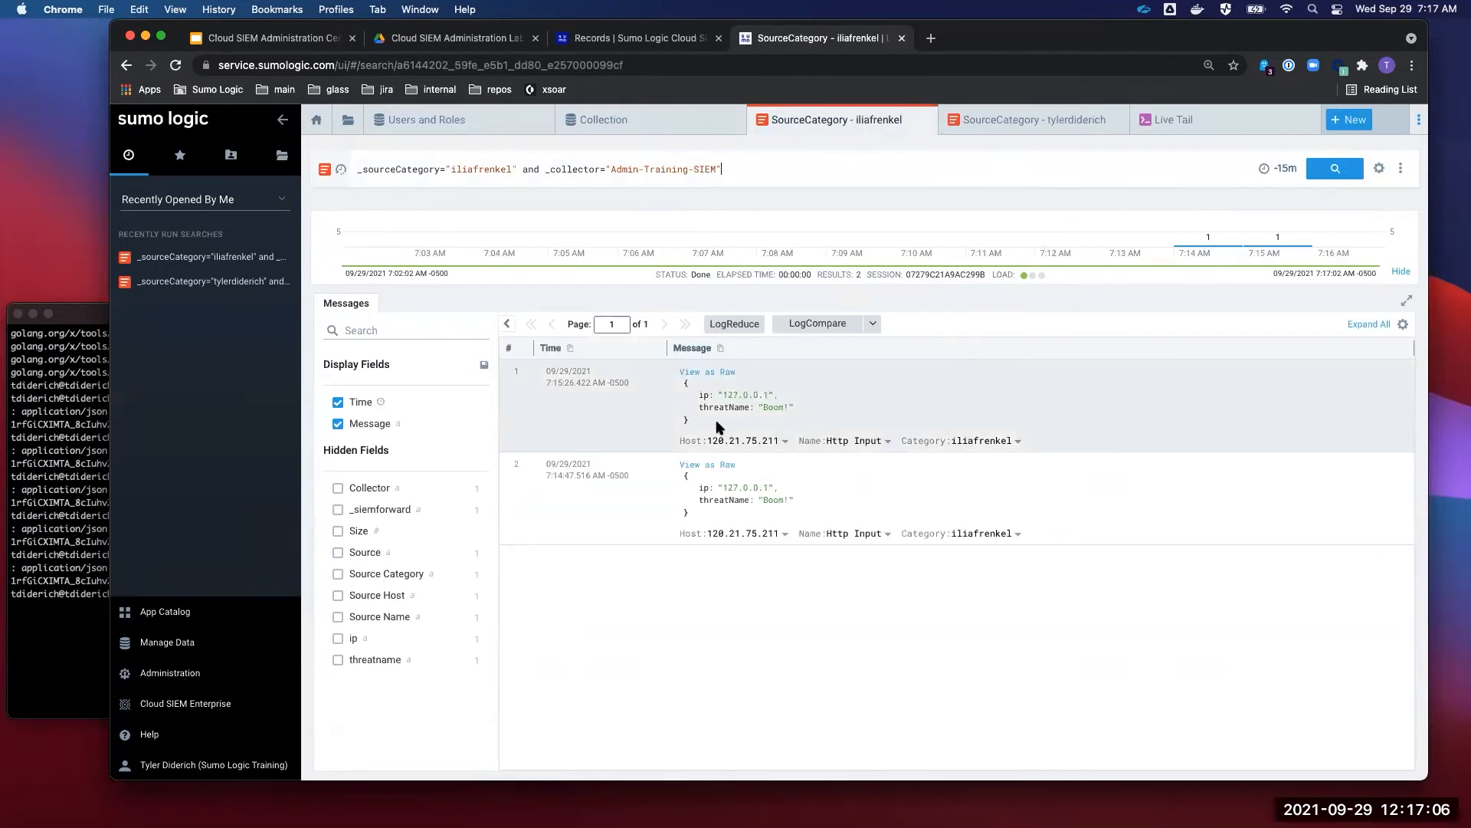
drag(705, 421, 682, 383)
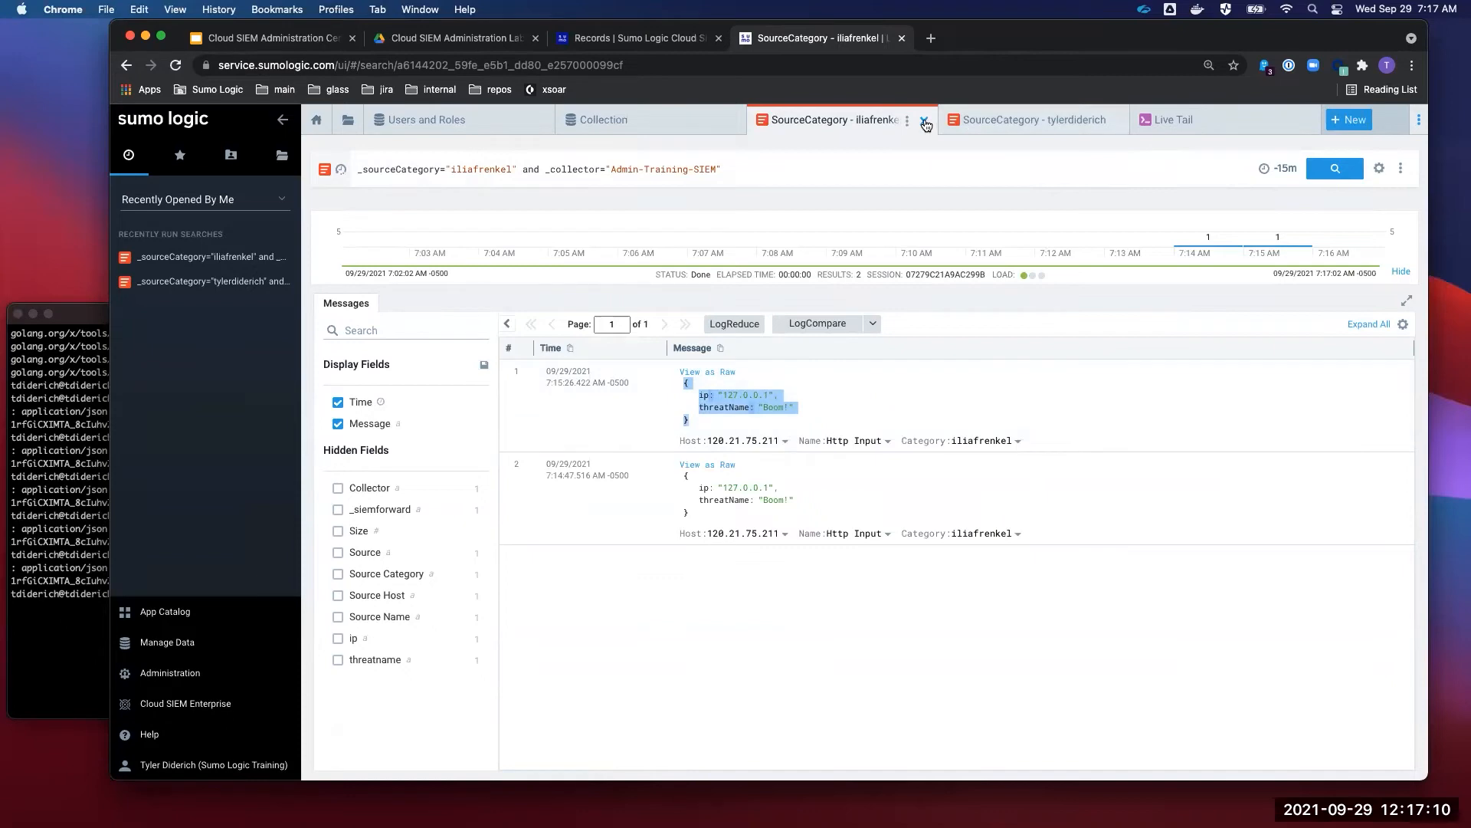
click(925, 125)
click(655, 131)
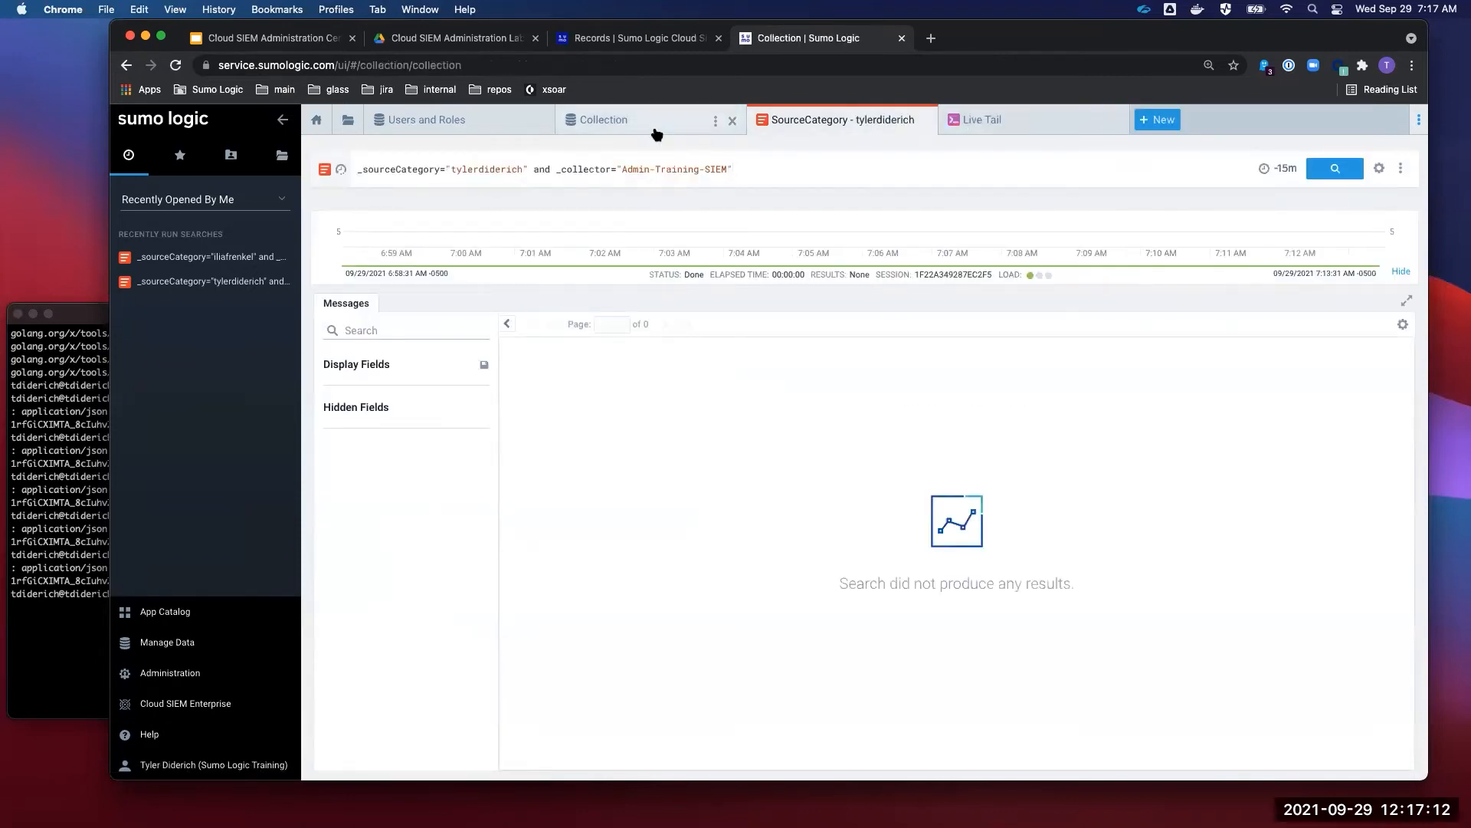
scroll(535, 408, up, 3)
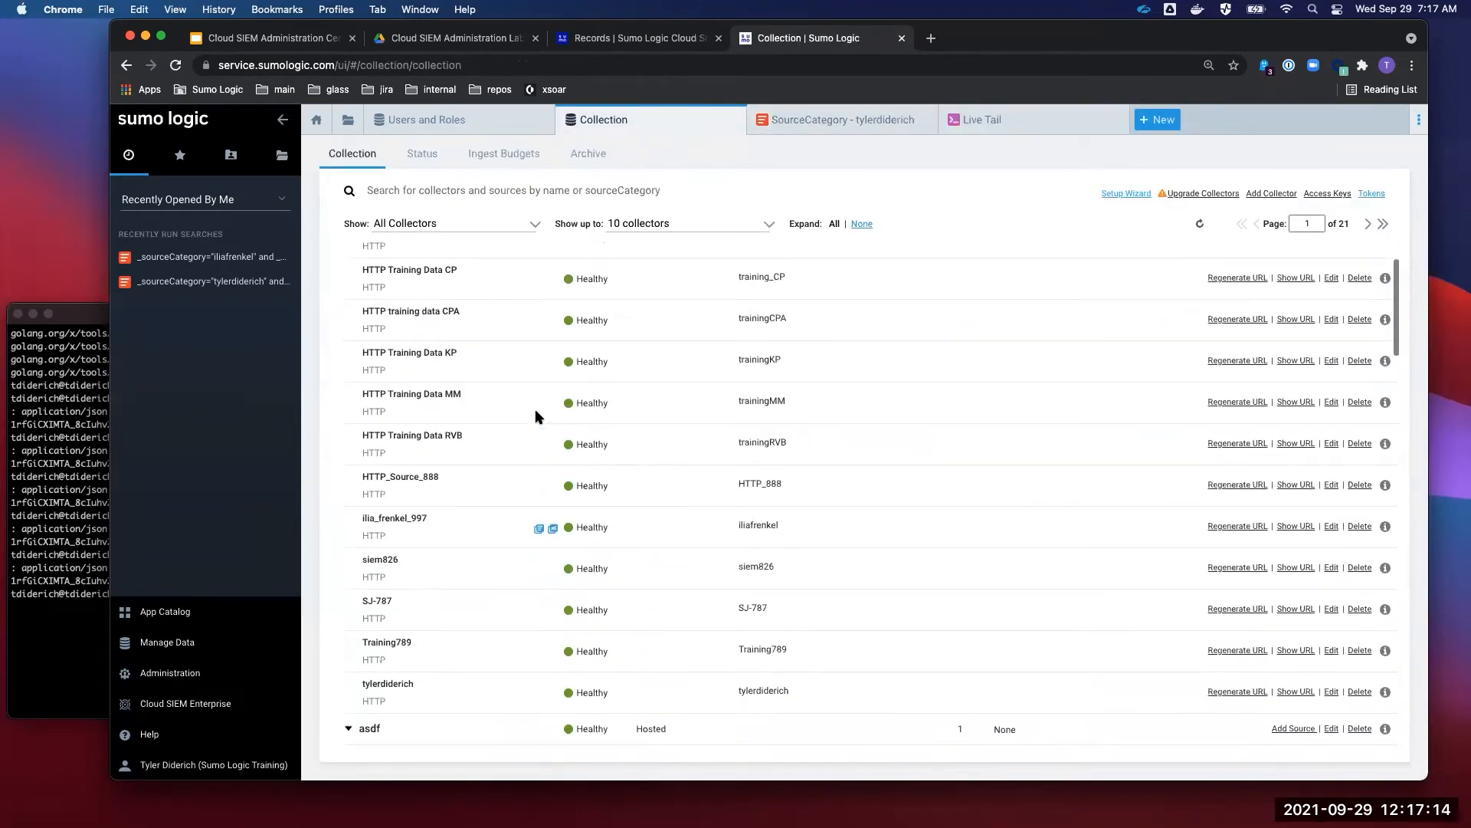
scroll(537, 417, up, 1)
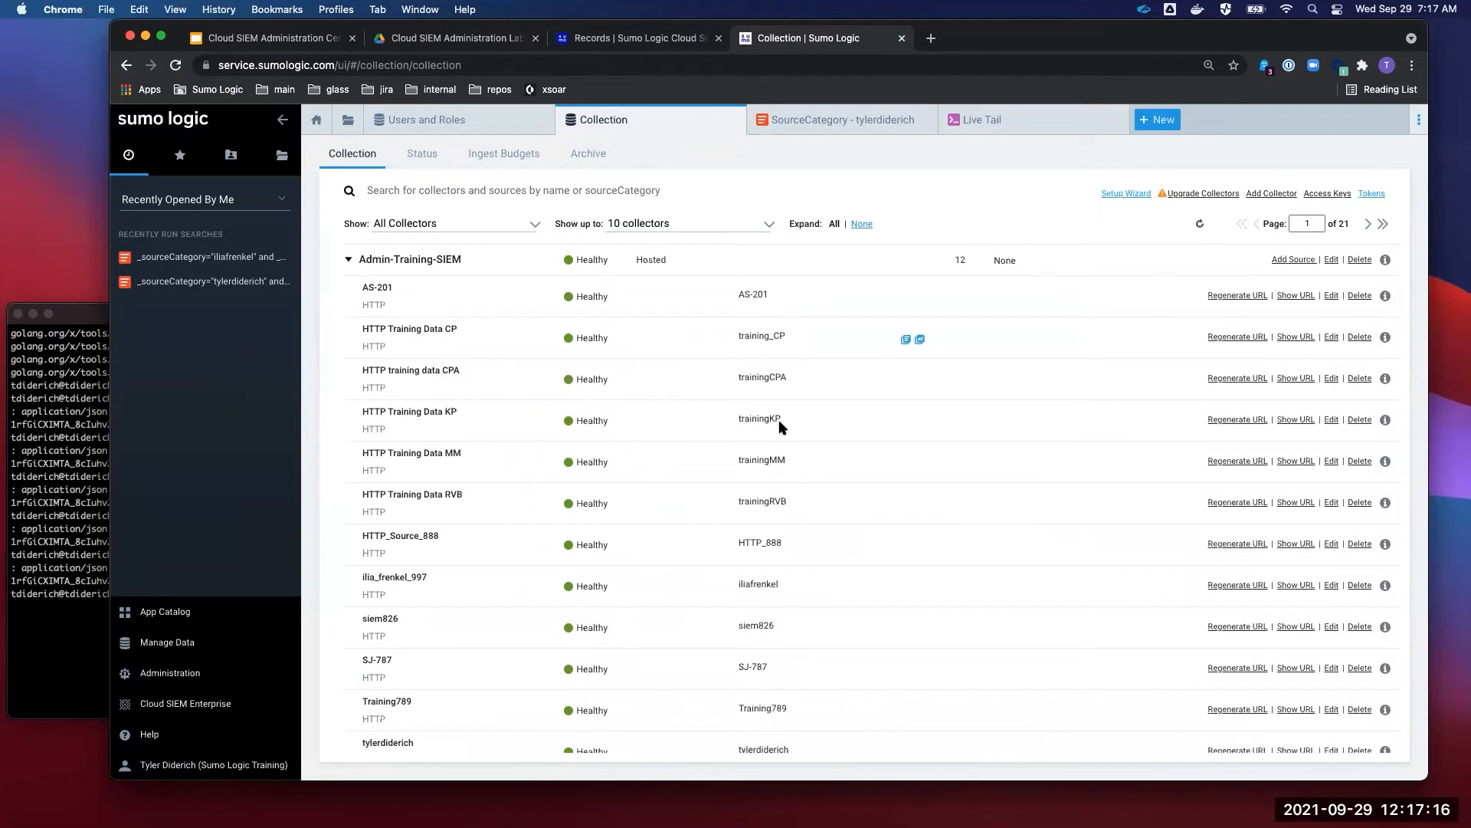
scroll(793, 574, down, 2)
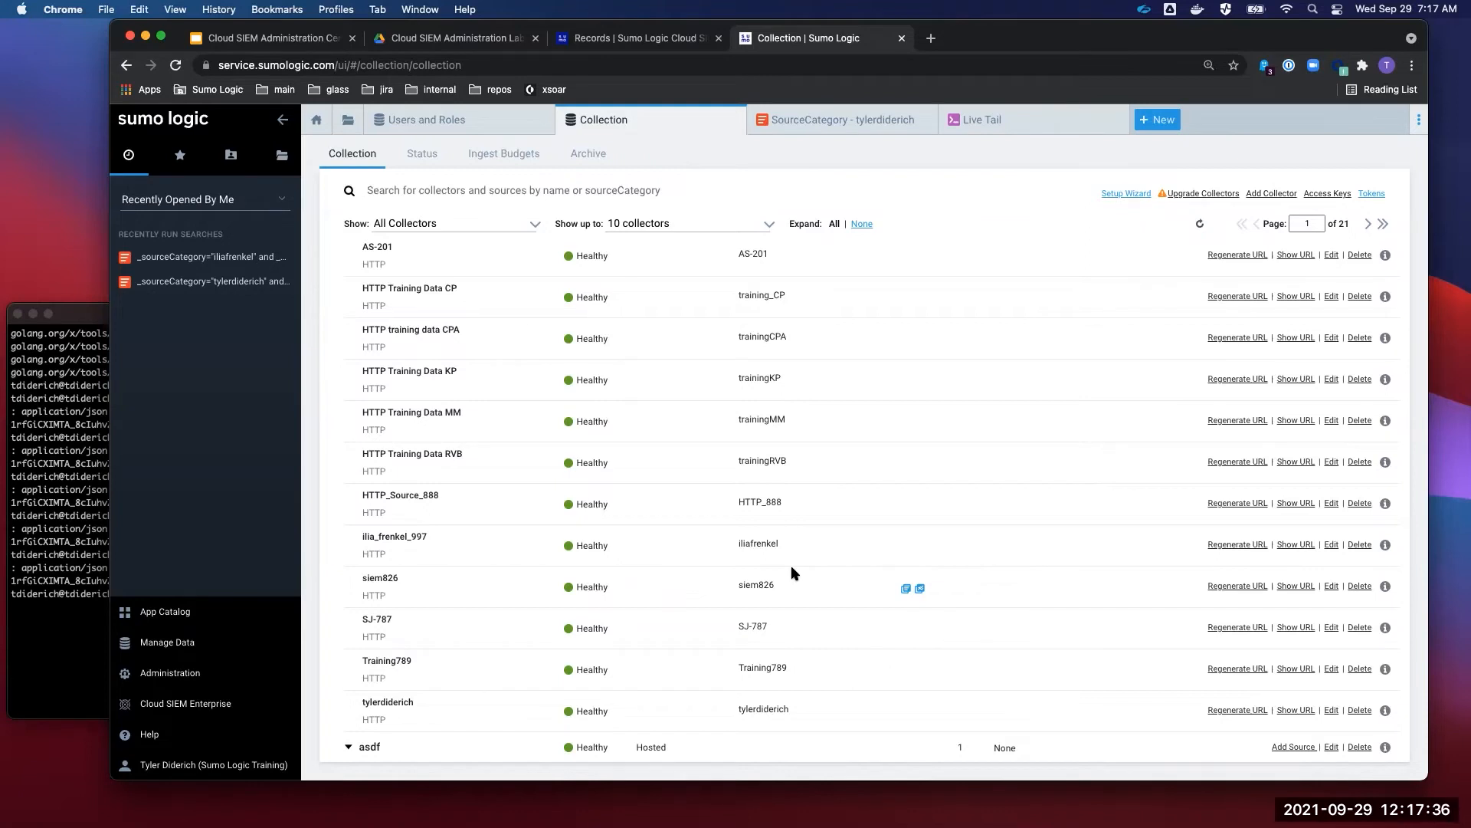
- Search the trainingKP source and inspect its bowser, wario and waluigi JSON messages
click(902, 381)
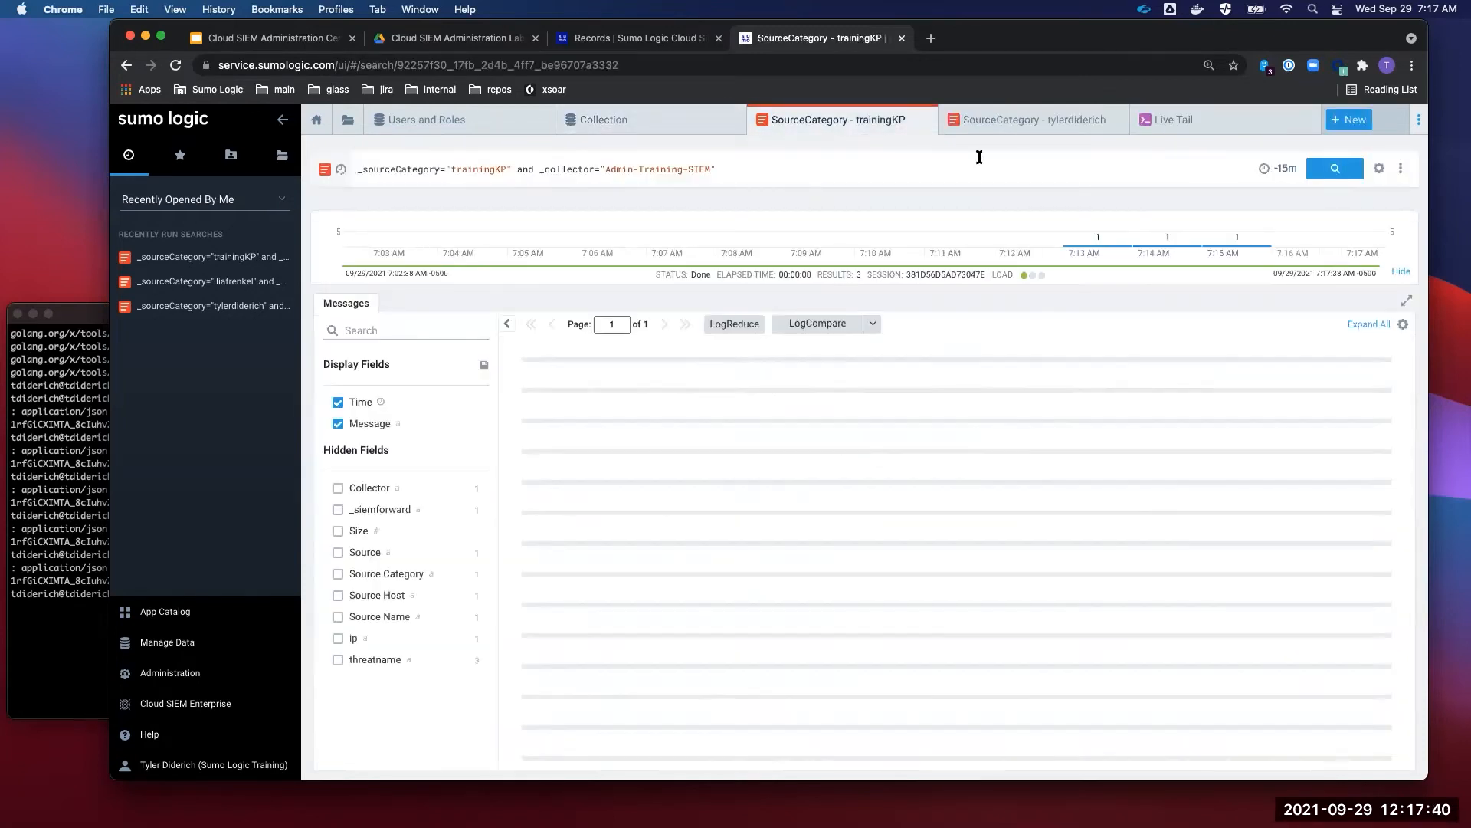
drag(692, 426, 676, 369)
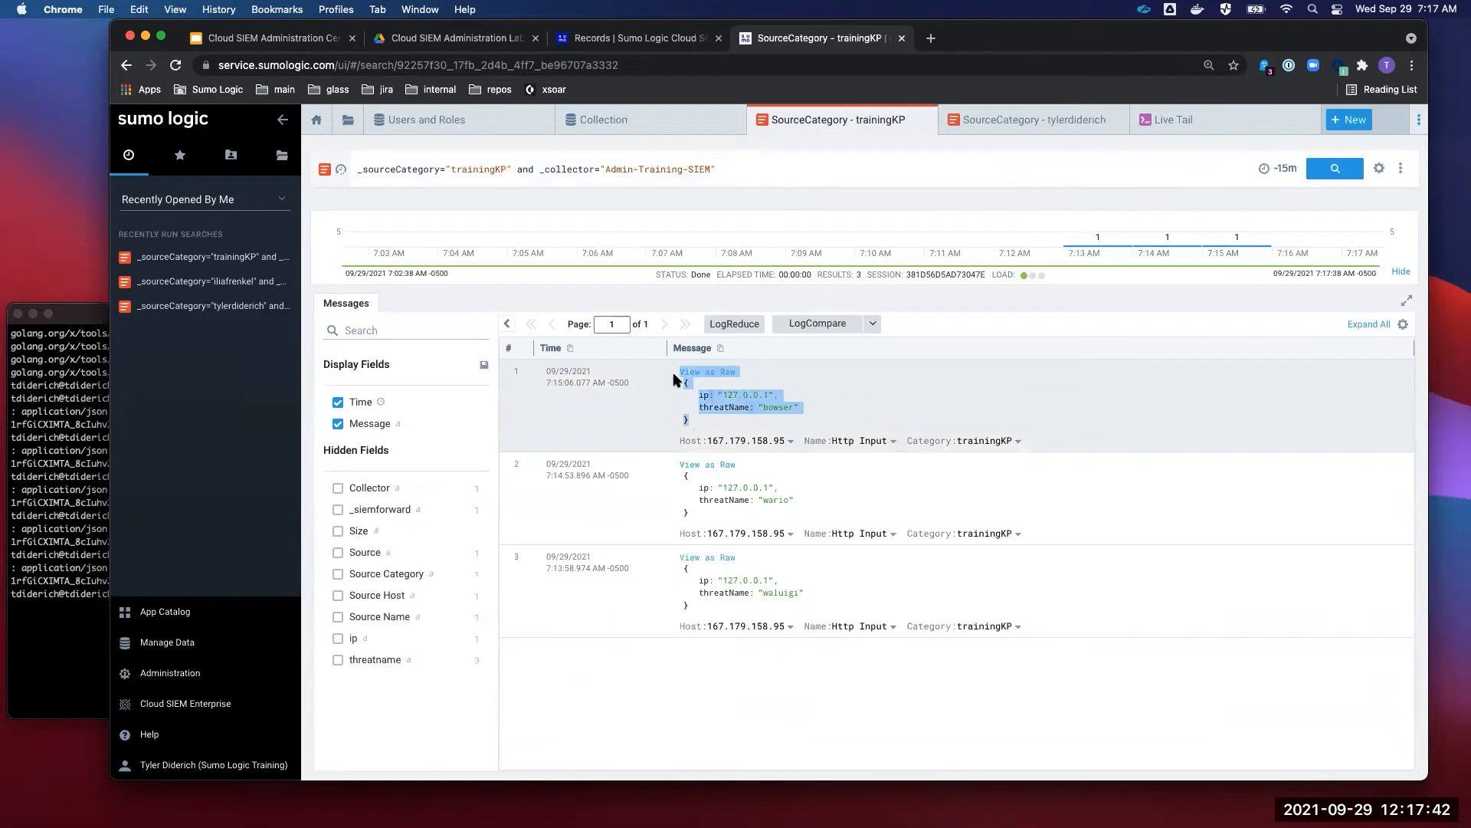
click(688, 499)
triple_click(687, 499)
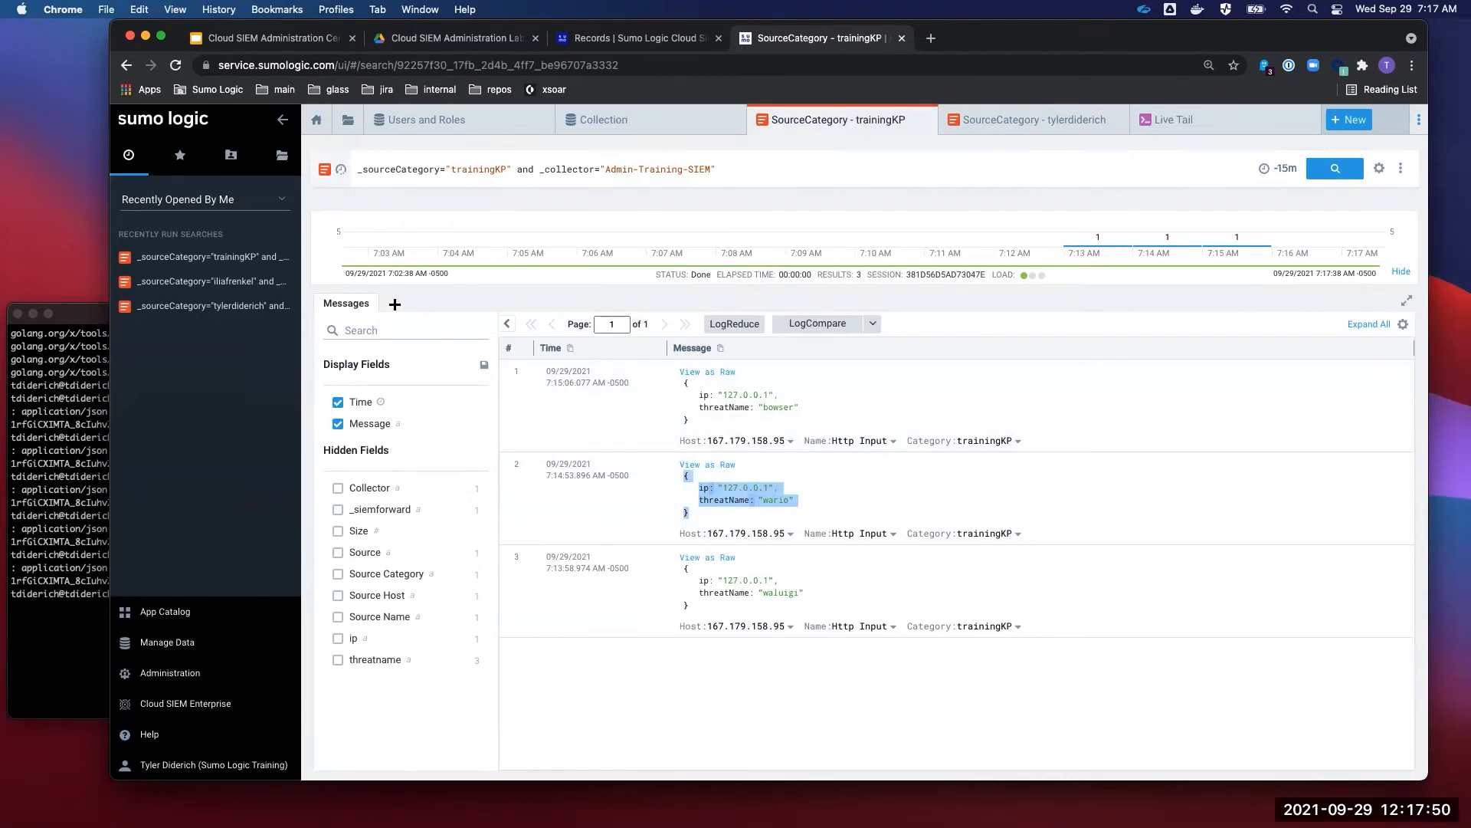
click(604, 119)
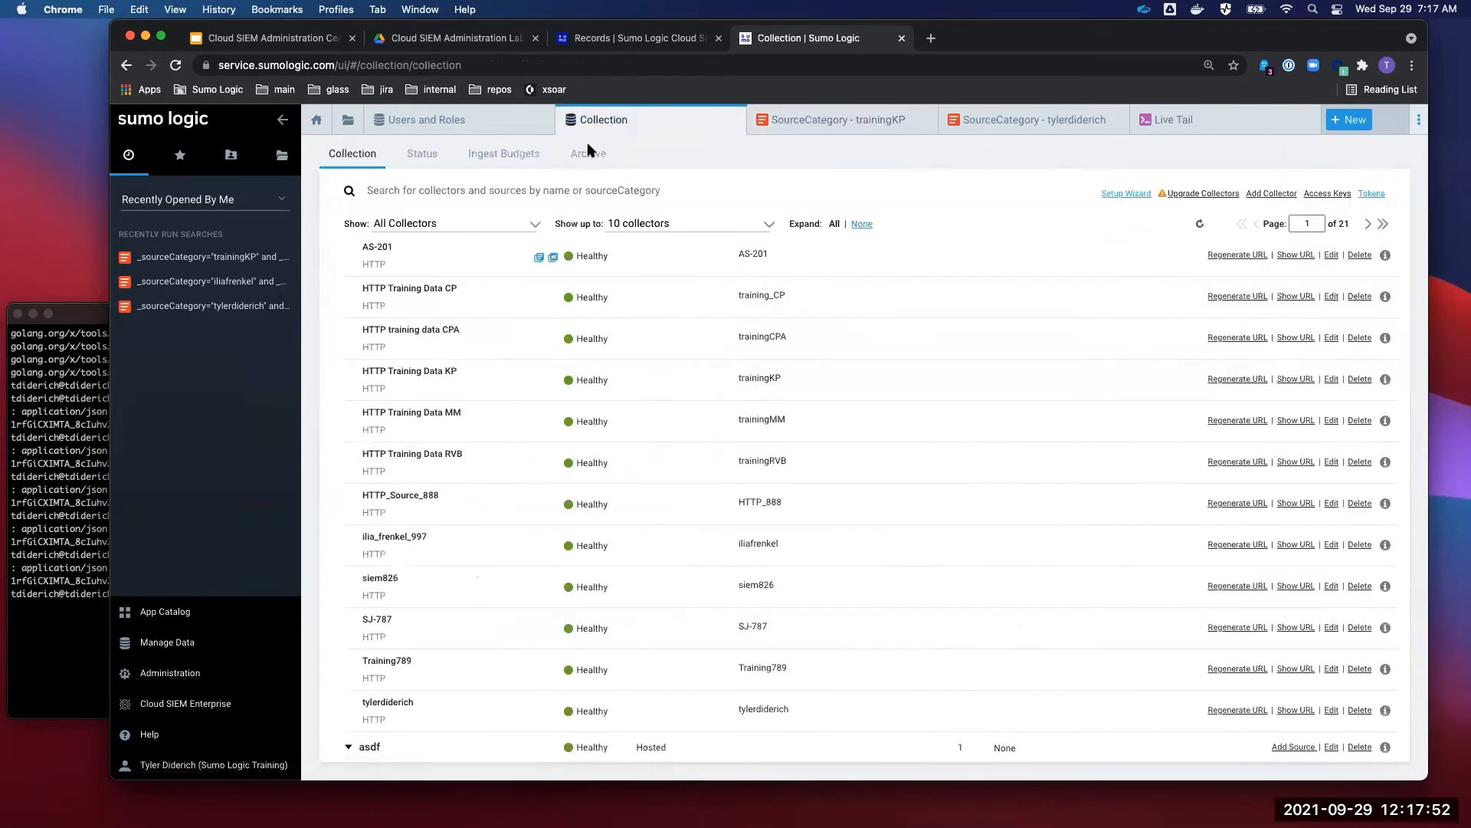
- Recall the previous curl command in the terminal and inspect its collector URL
key(super+Tab)
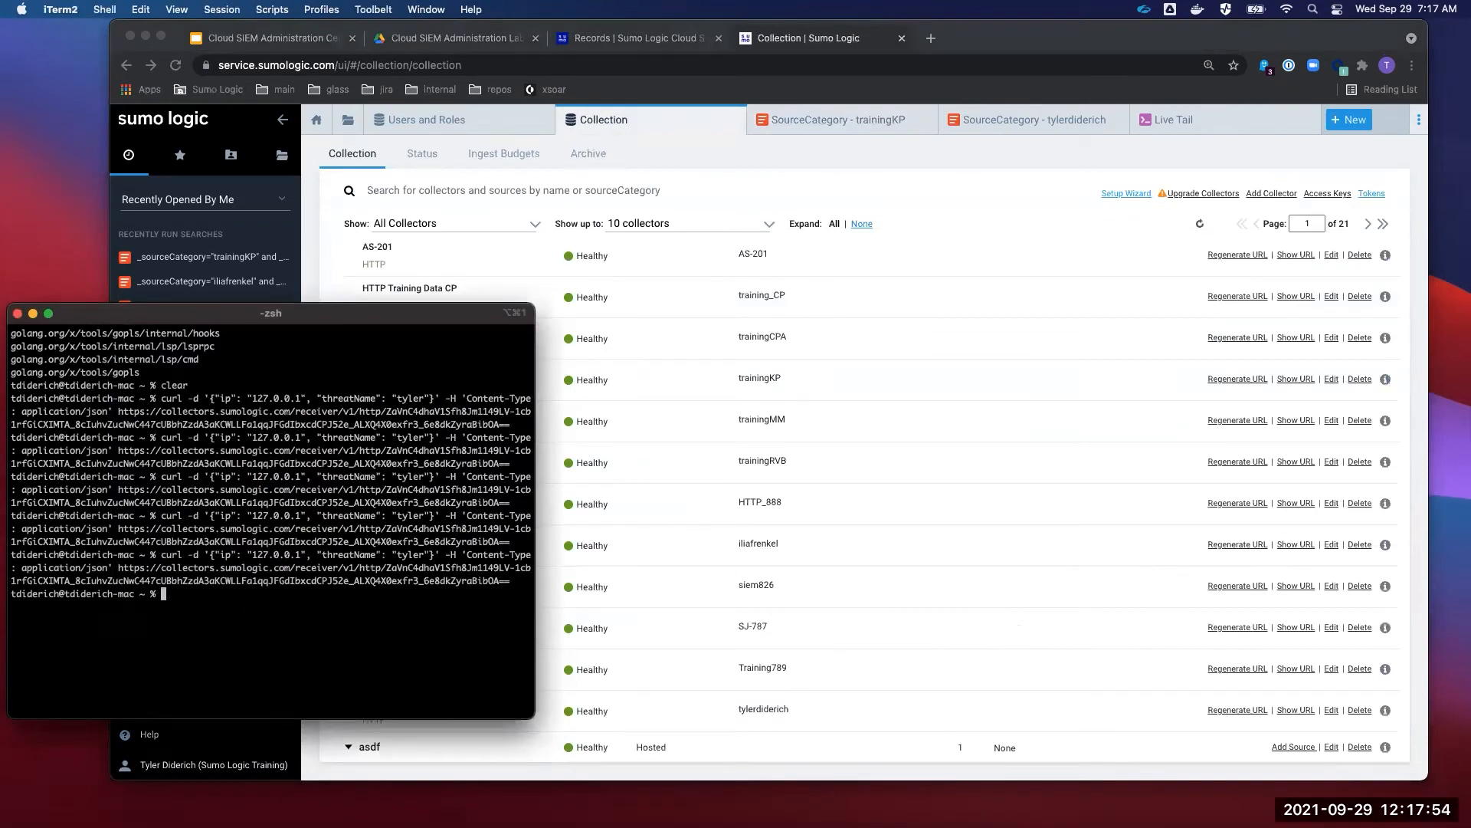
key(Up)
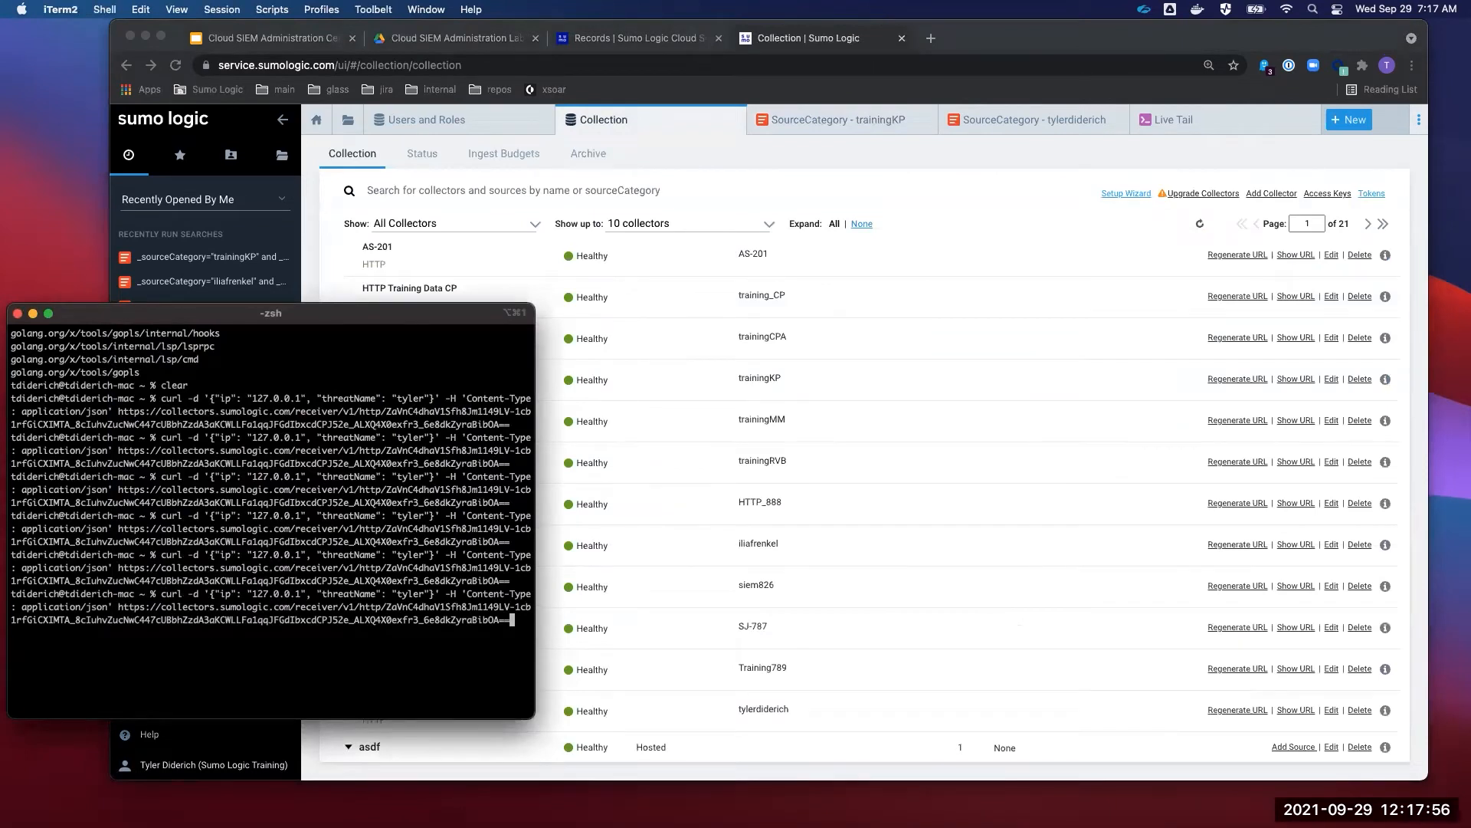
drag(164, 594, 113, 607)
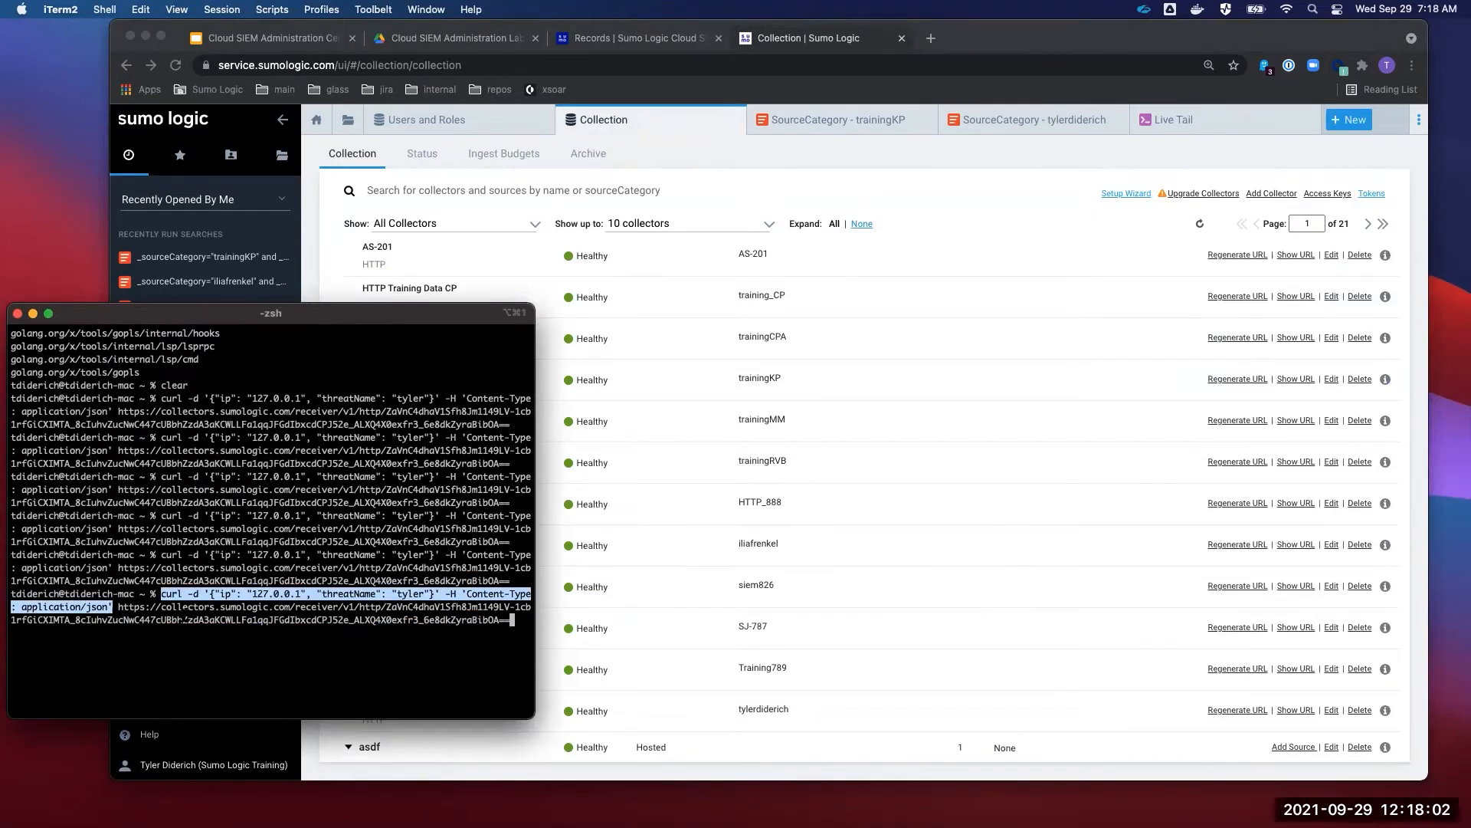
click(111, 607)
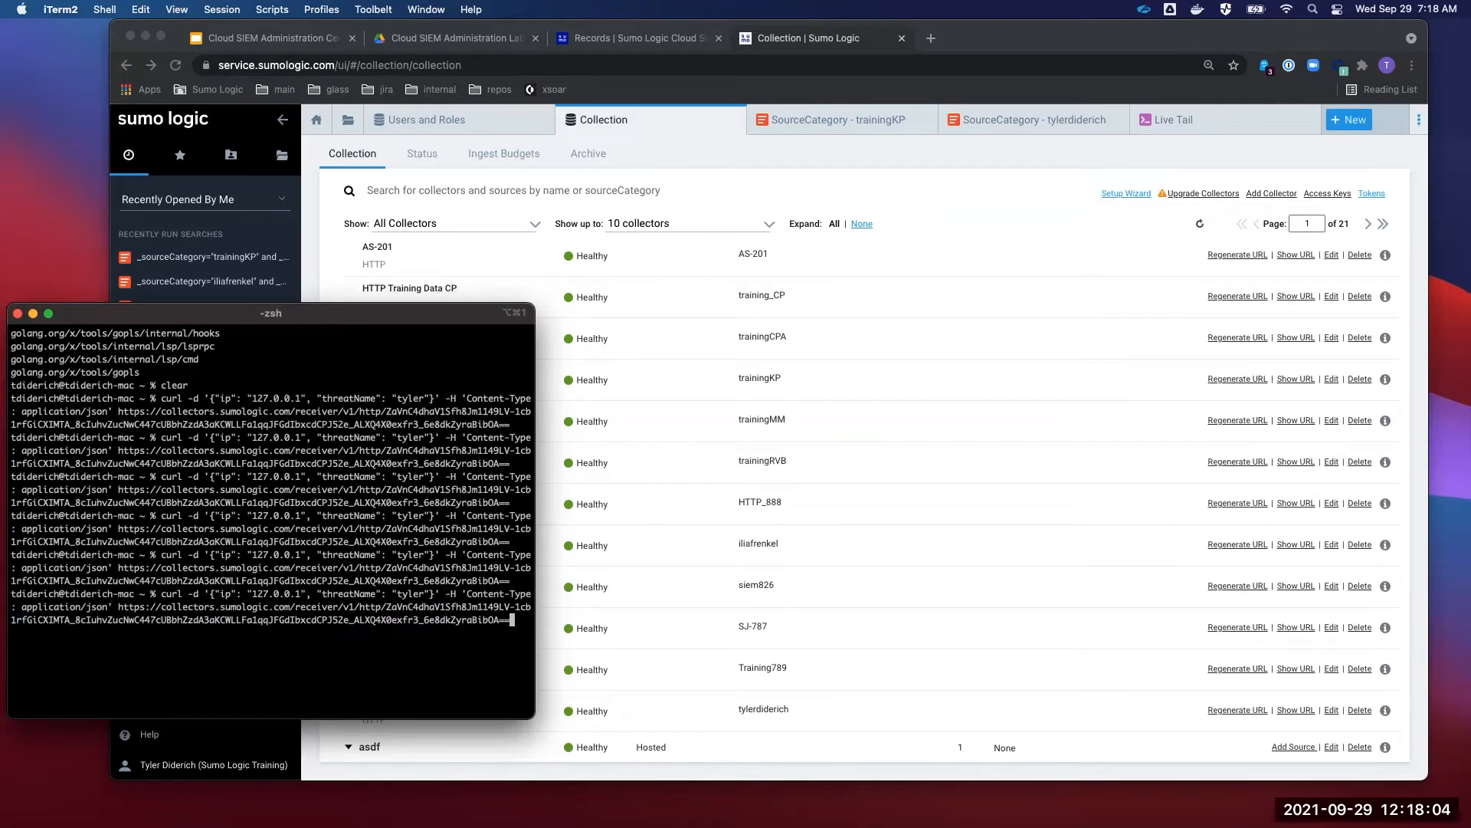
drag(118, 607, 531, 621)
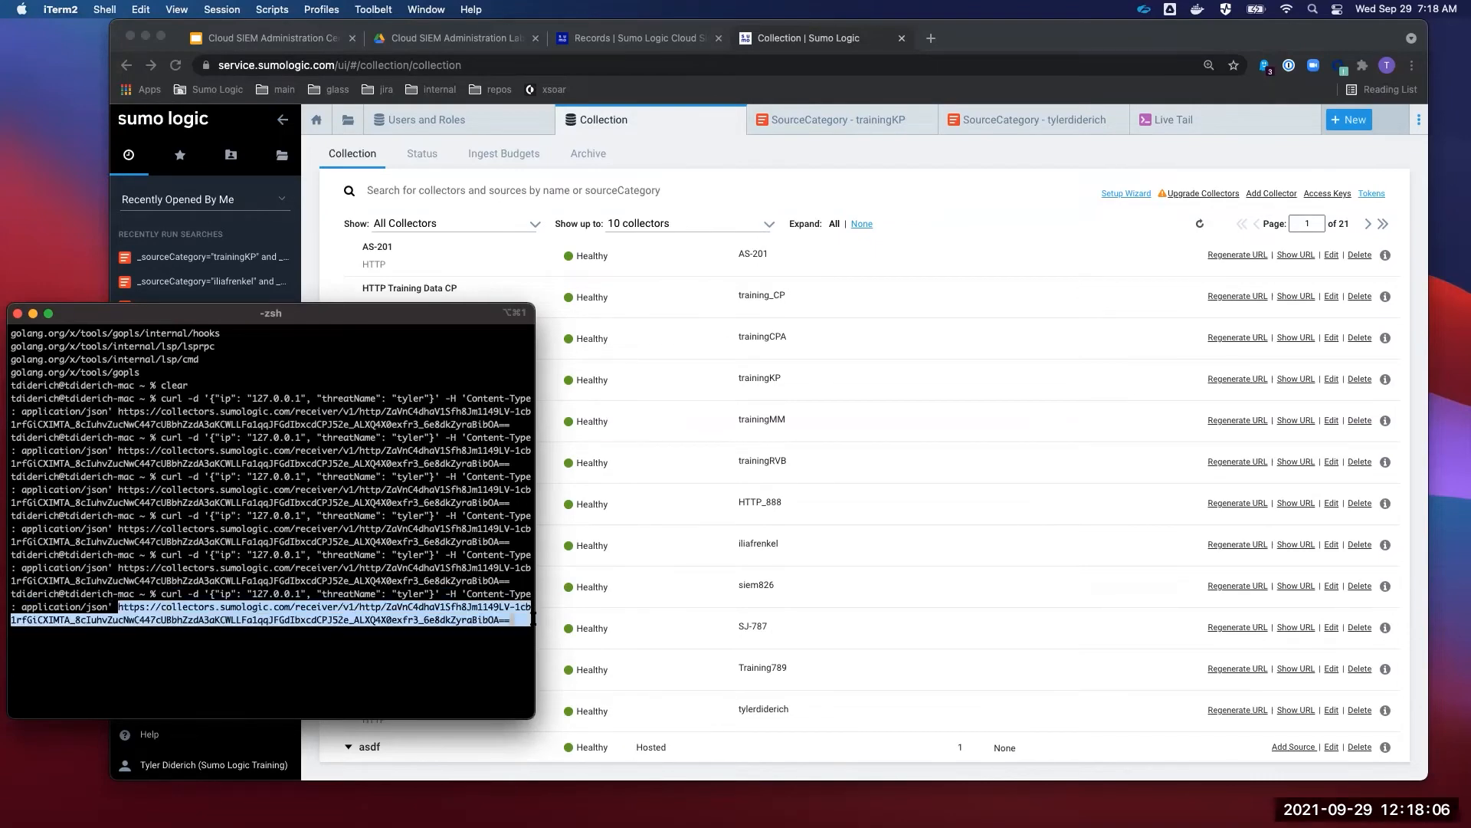
- Show the user's HTTP source upload address in Sumo Logic's Collection list
click(1001, 590)
scroll(1089, 642, down, 2)
scroll(1088, 644, down, 1)
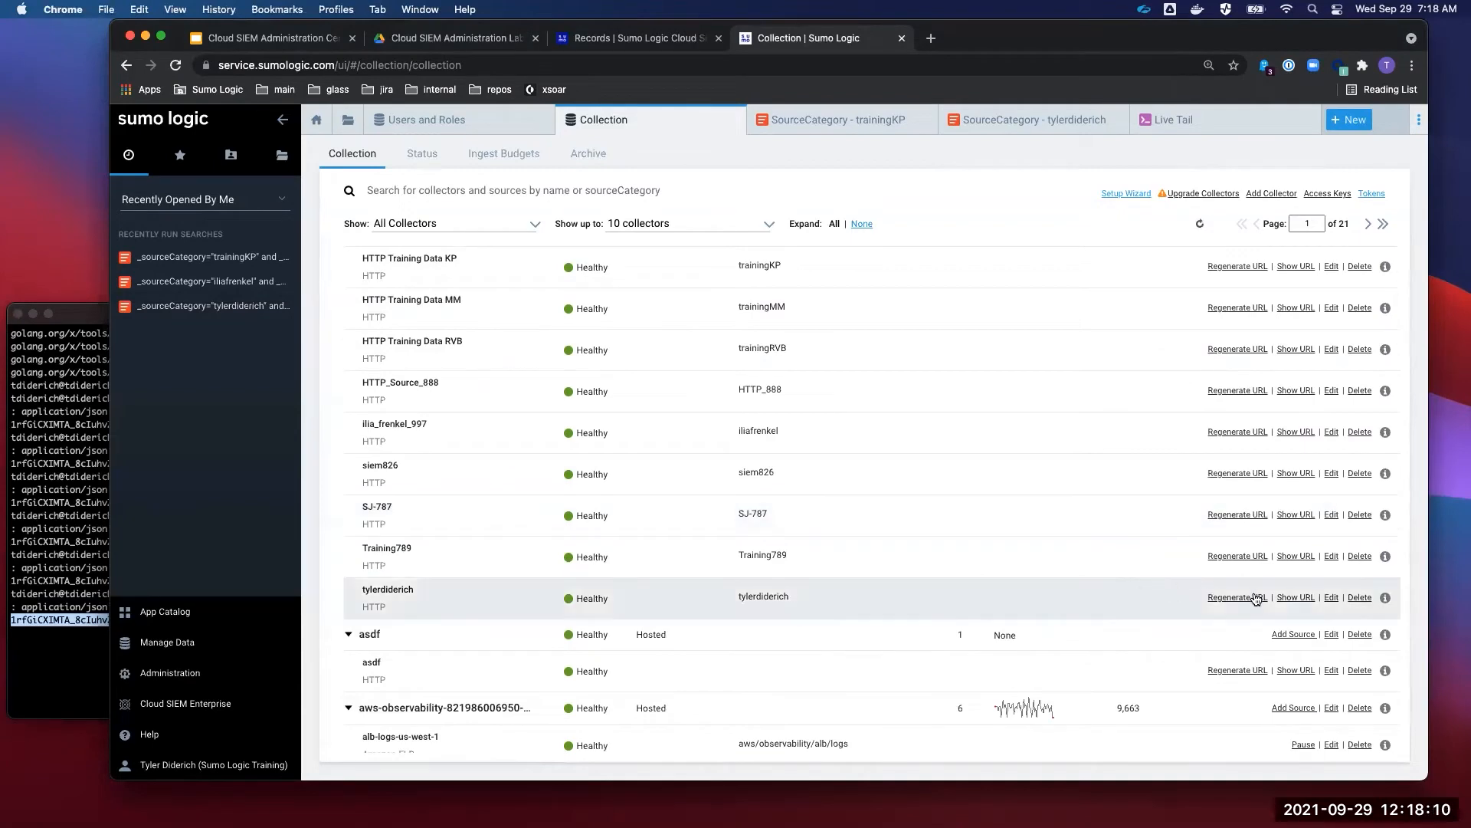
click(1305, 599)
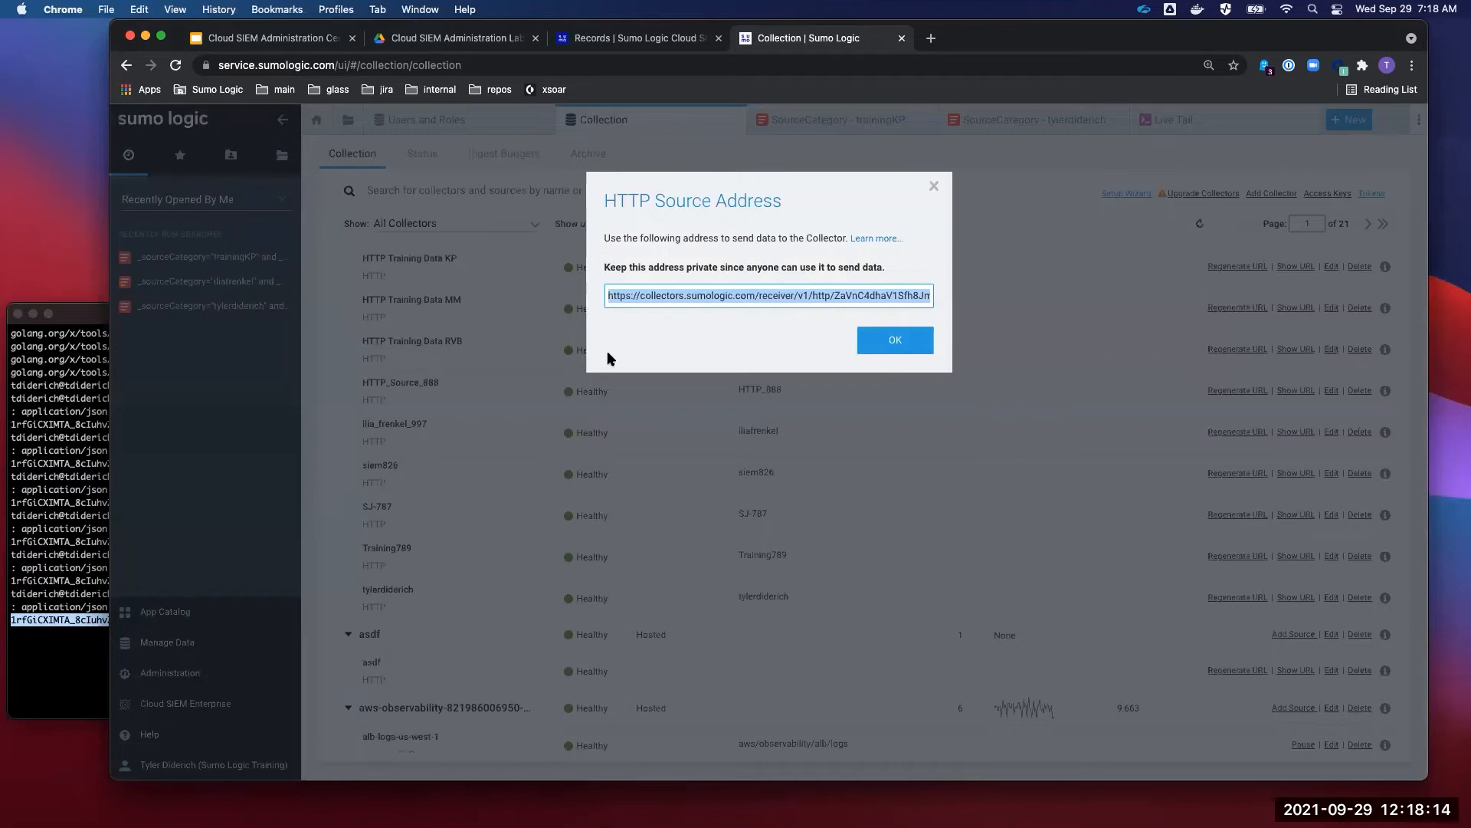
- Resend the JSON log with ip 127.0.0.1 to the collector URL via curl
click(67, 594)
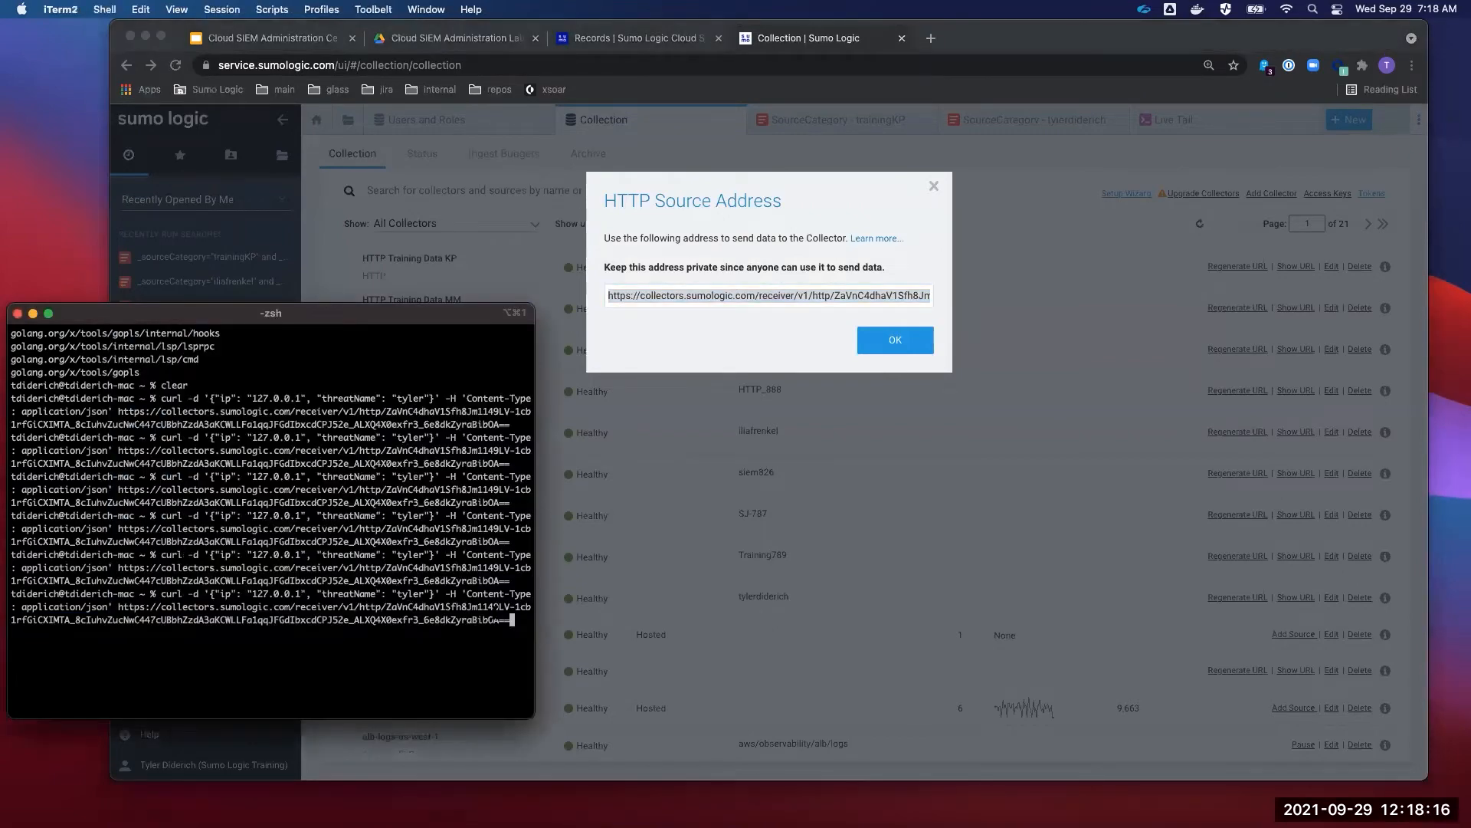
drag(515, 619, 116, 607)
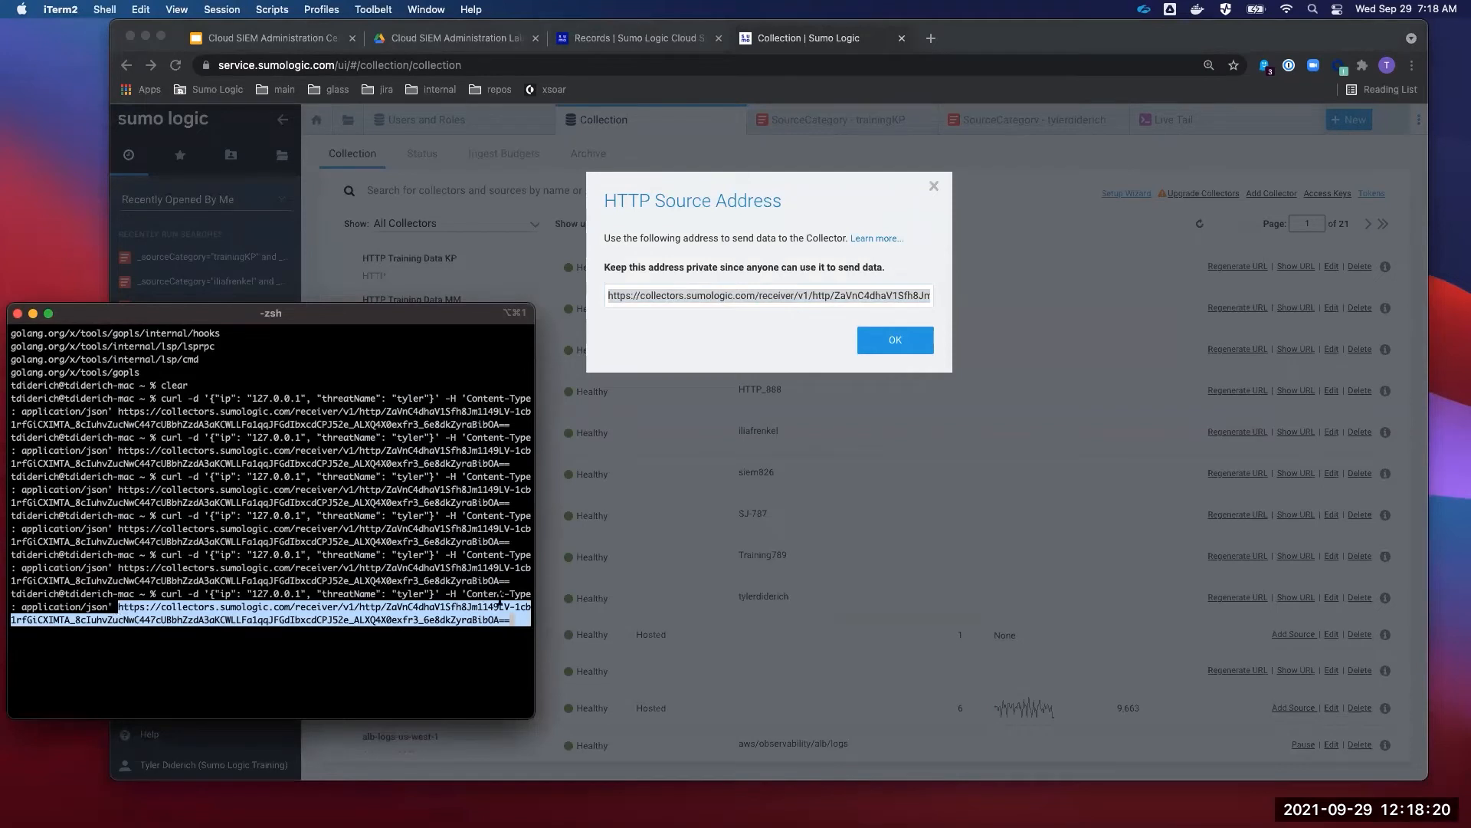
click(515, 620)
key(Return)
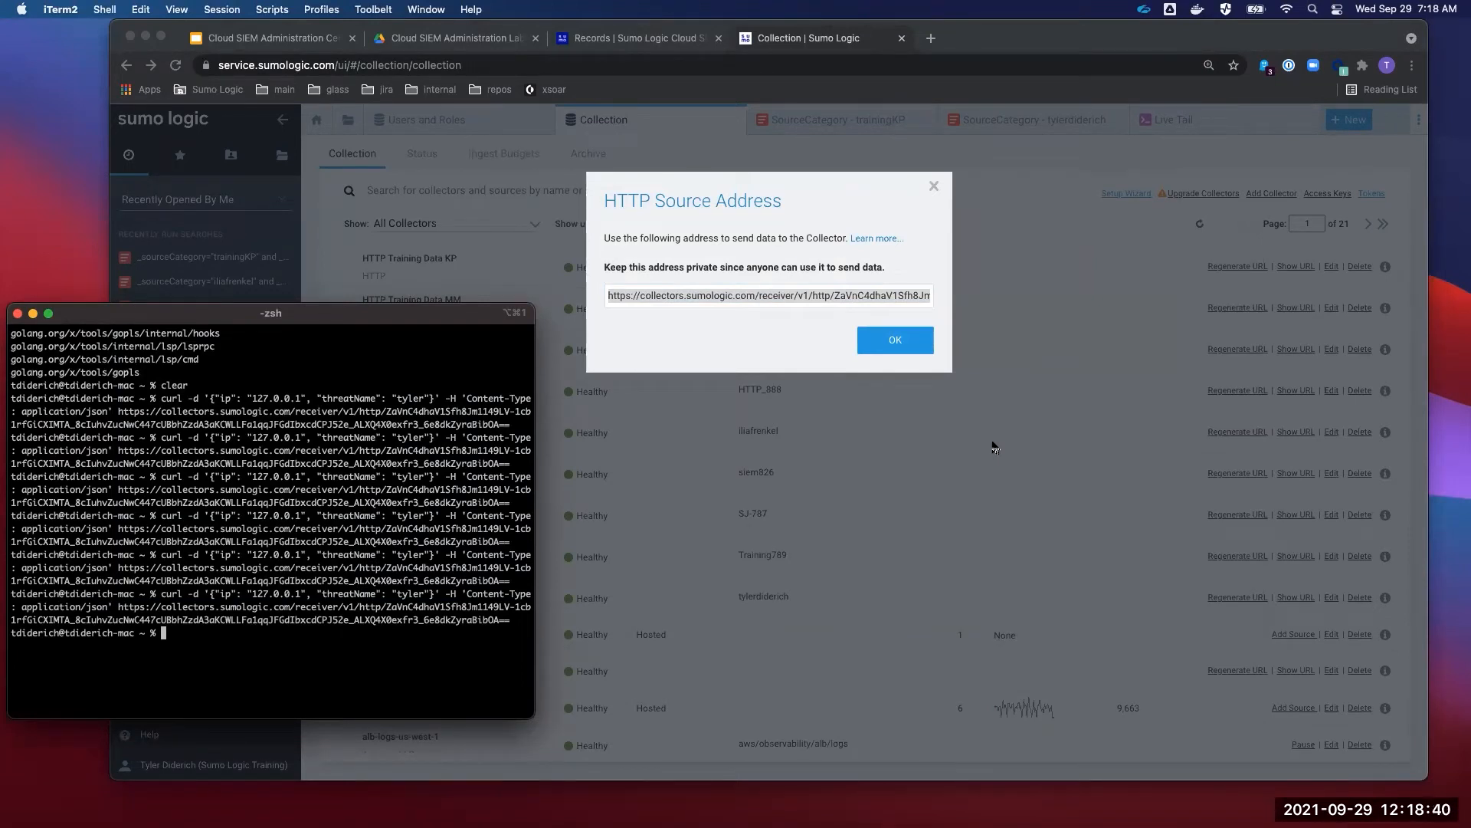
- Search 'curl from website' in a new tab and open ReqBin's online curl runner
click(933, 39)
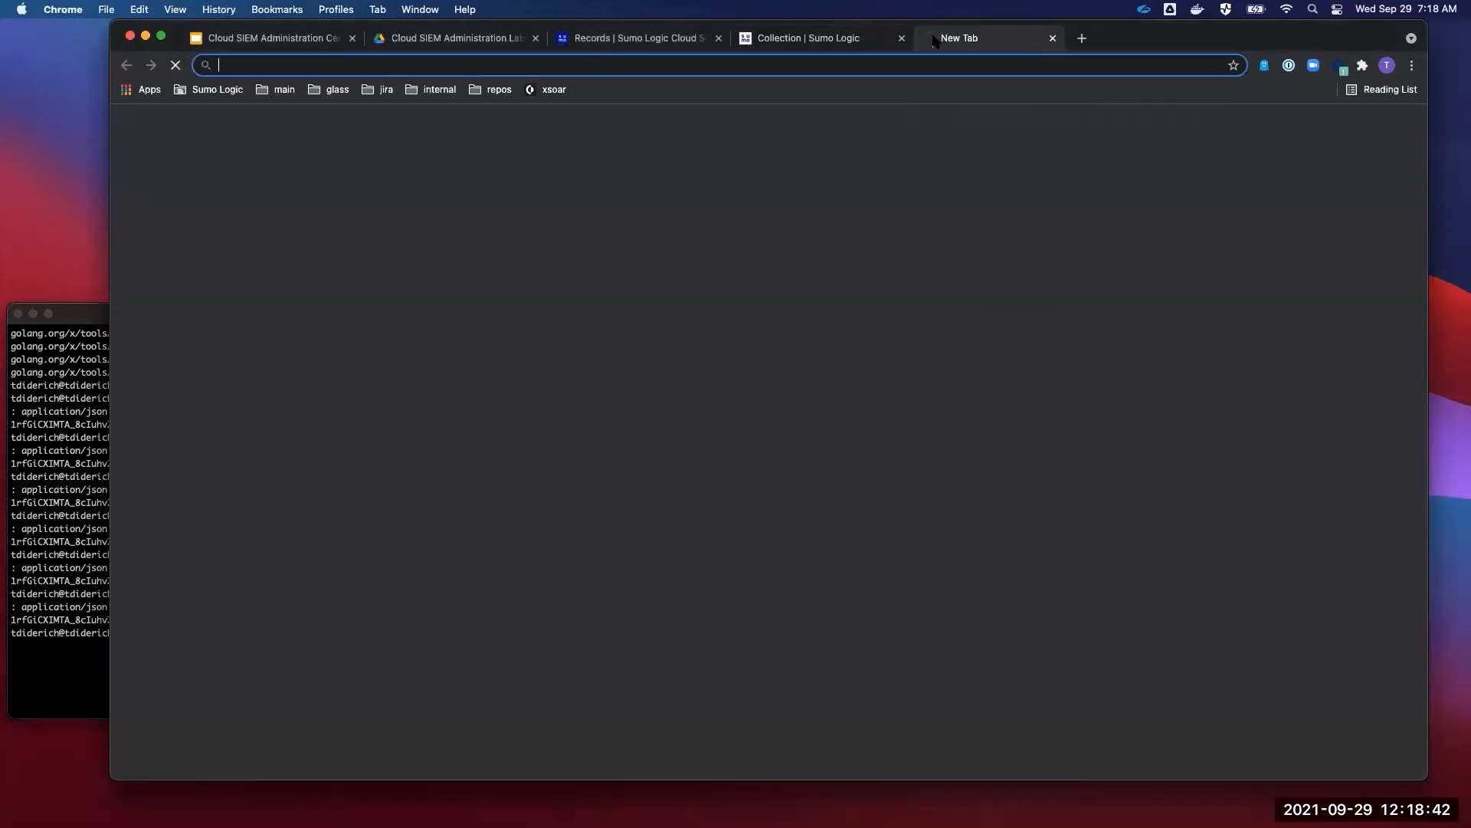
text(curl from)
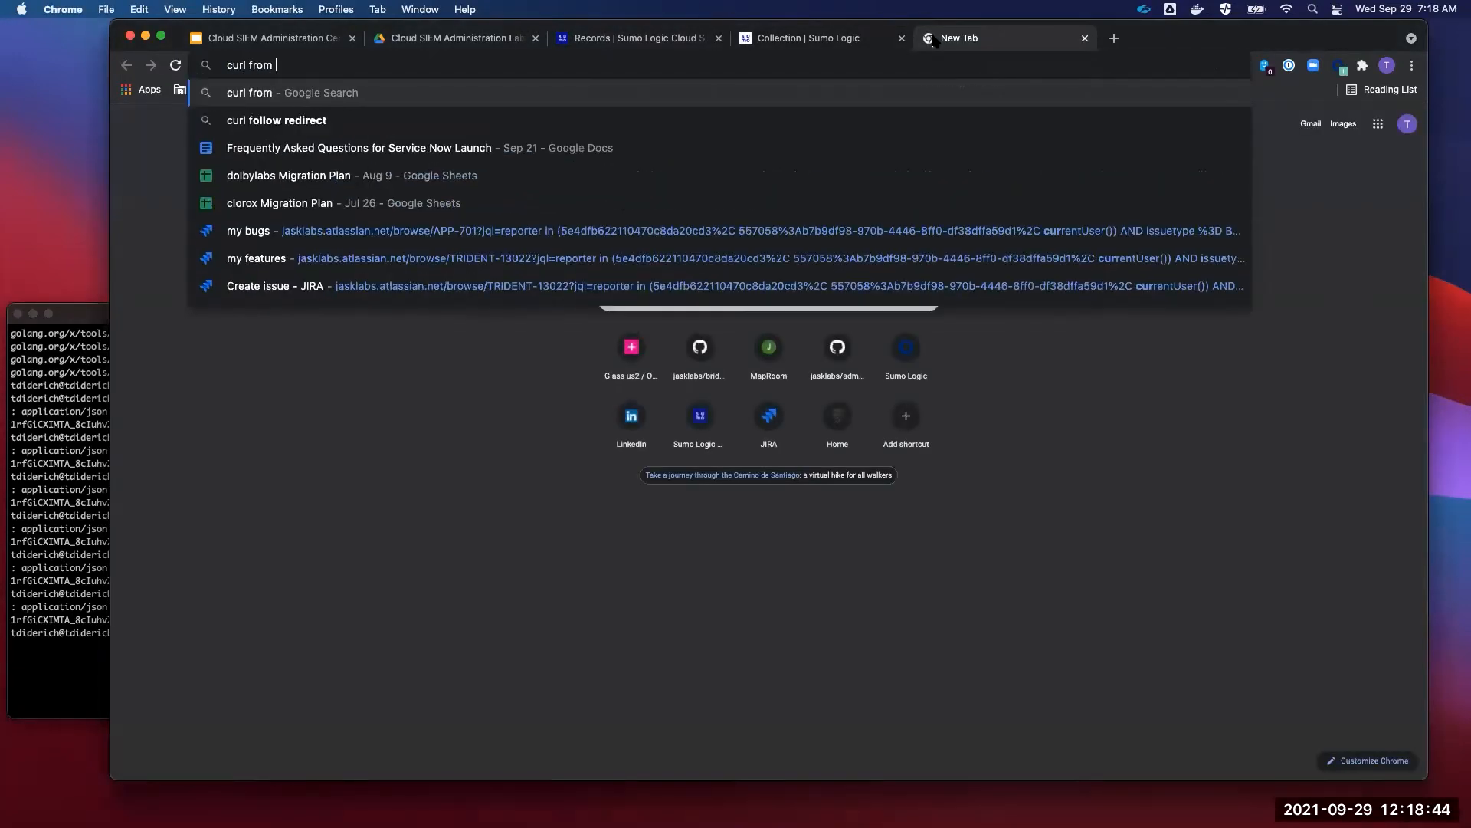
text( website)
key(Return)
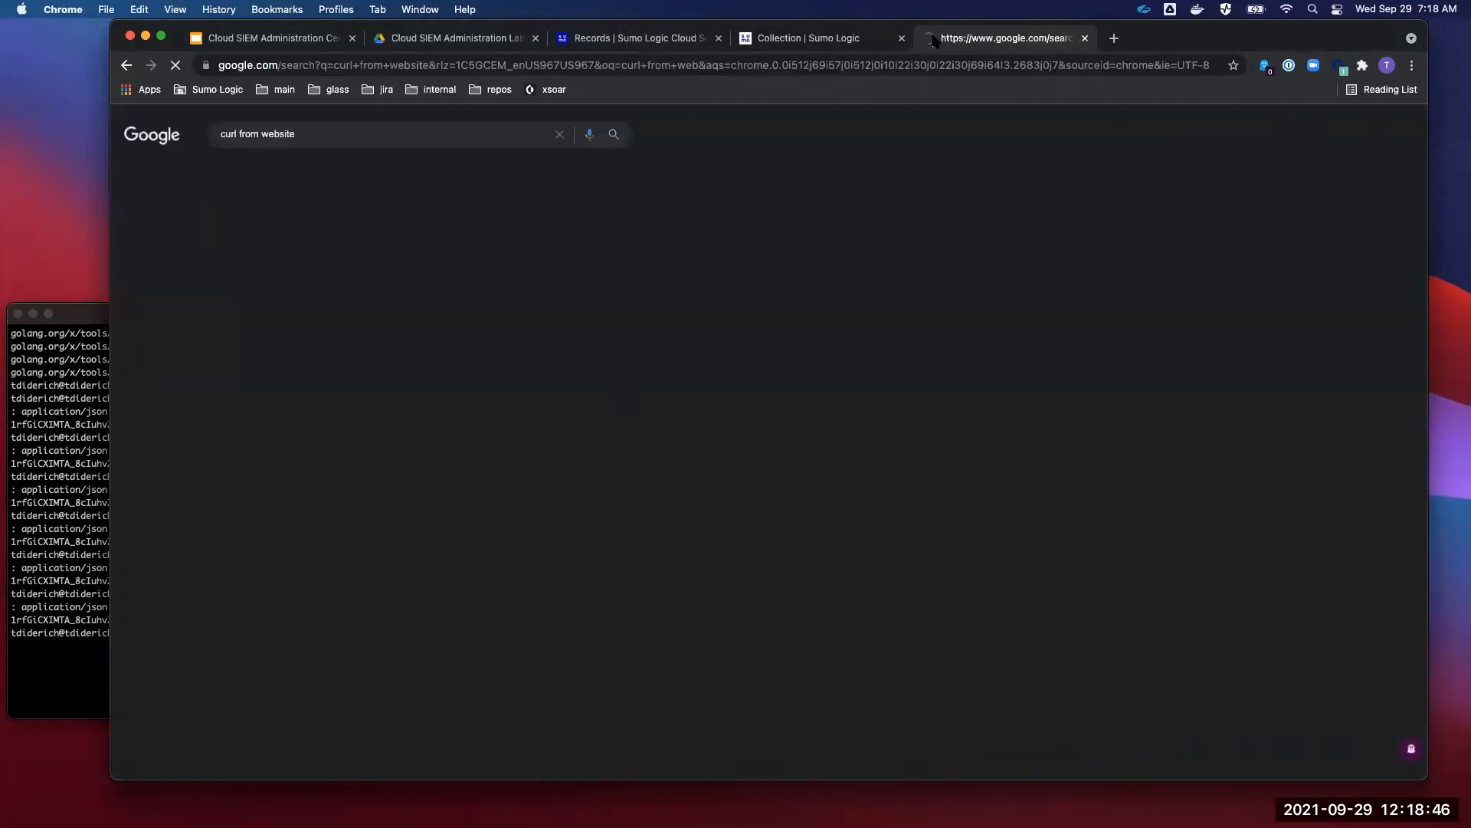
click(322, 239)
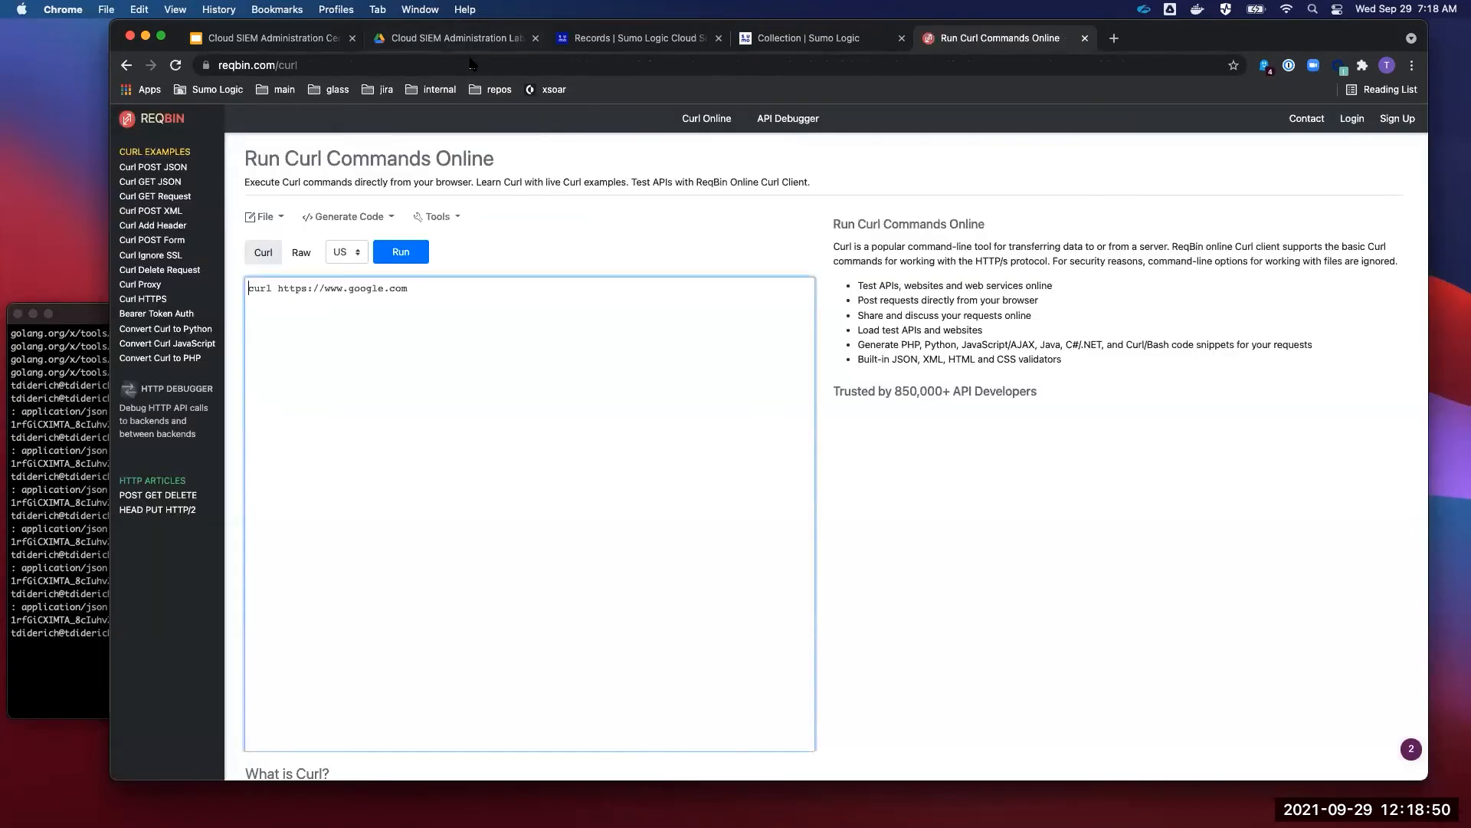
click(394, 65)
key(super+c)
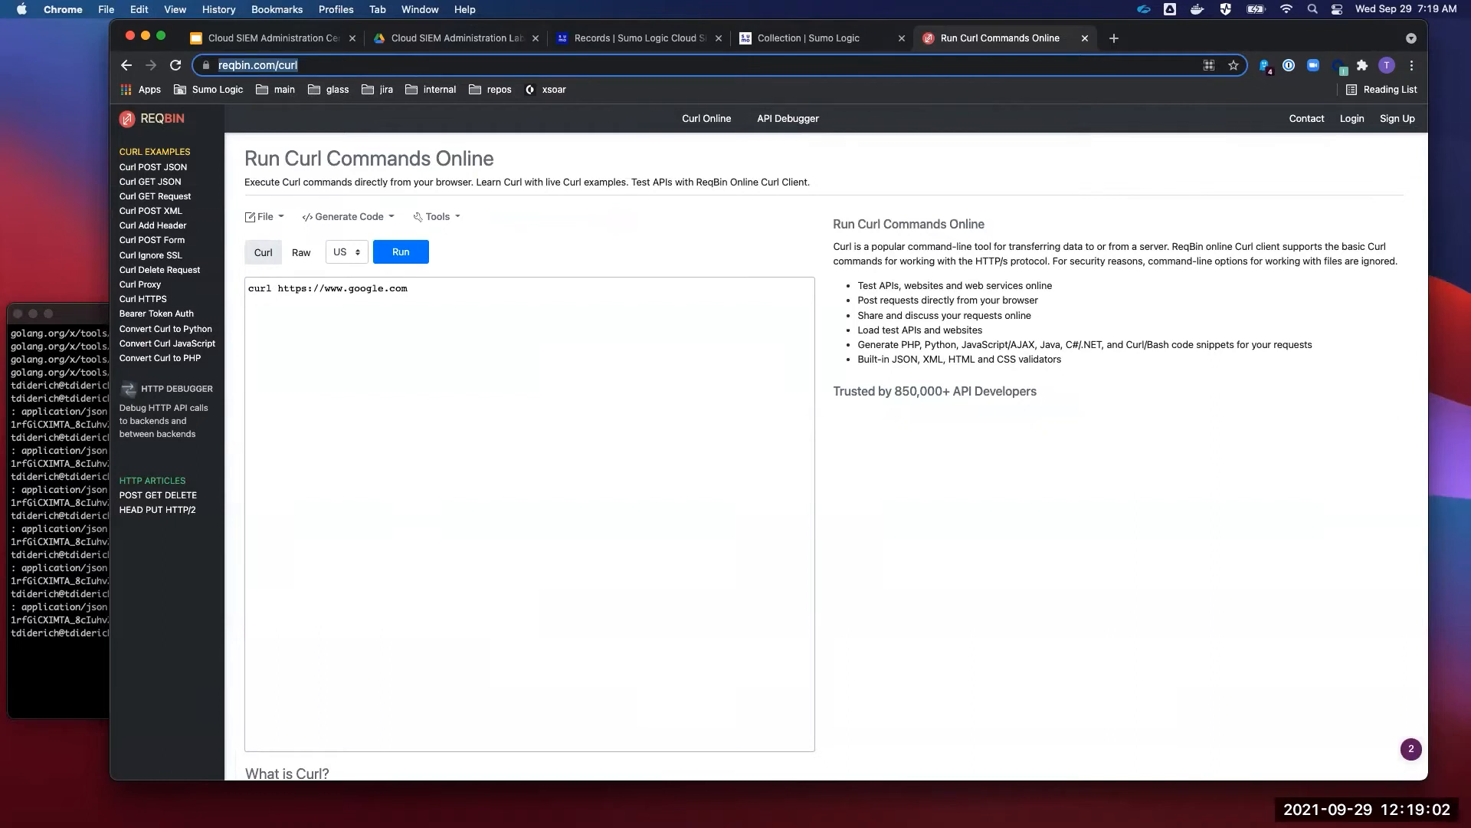
- Select the terminal's last curl command and place the caret in ReqBin's editor
click(85, 476)
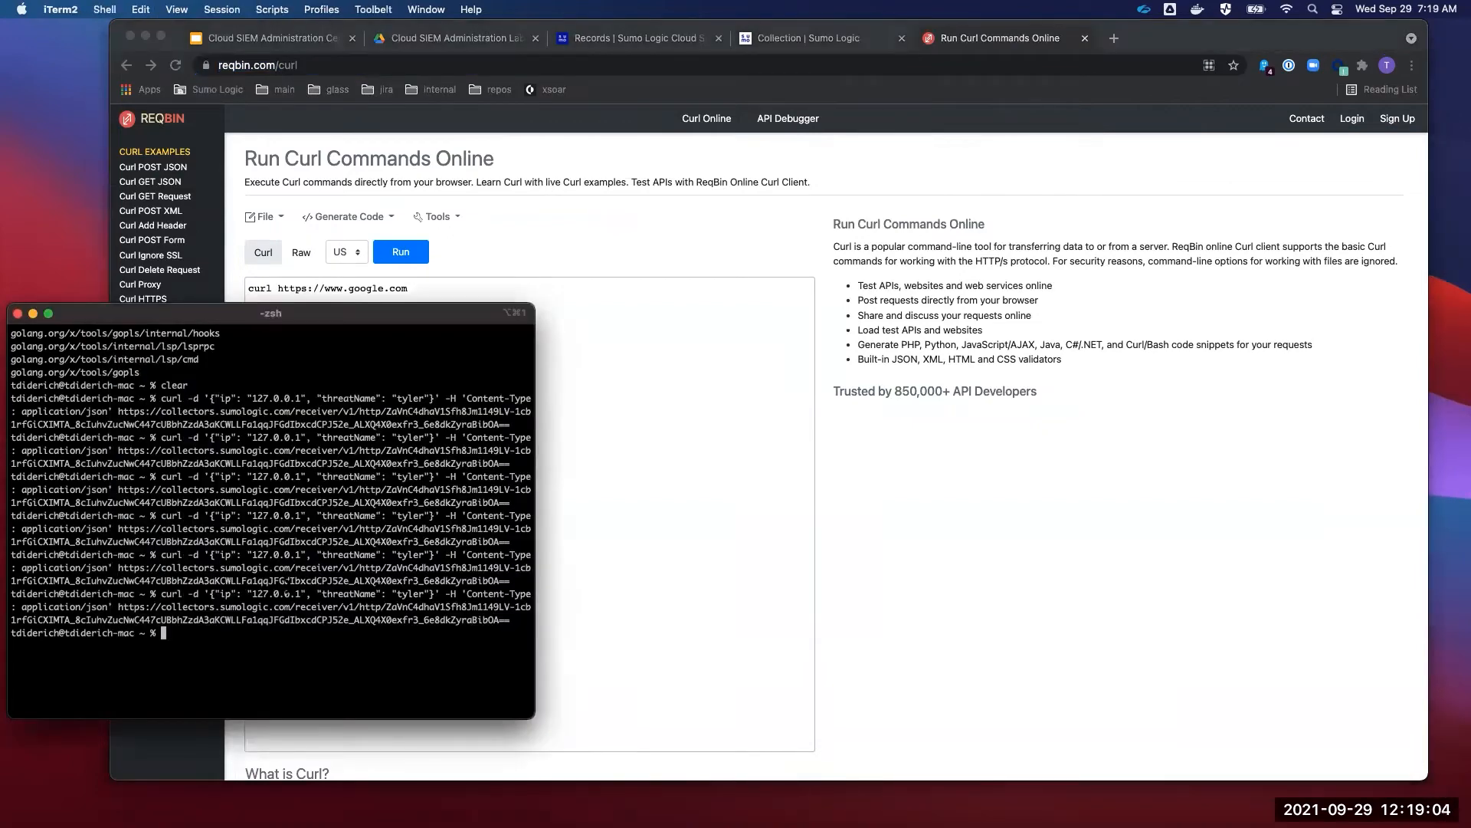
drag(525, 621, 160, 595)
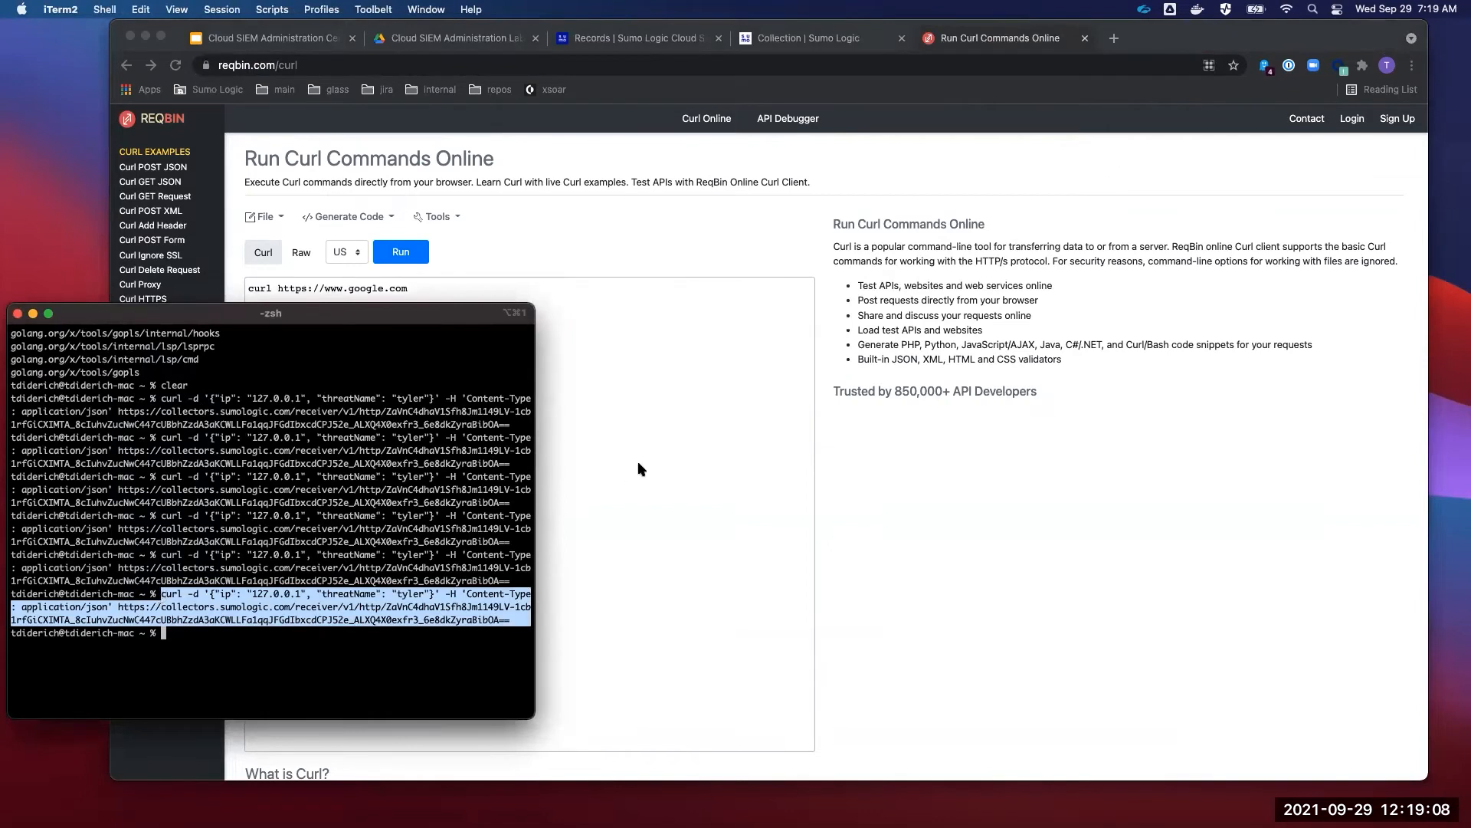
click(642, 467)
click(420, 288)
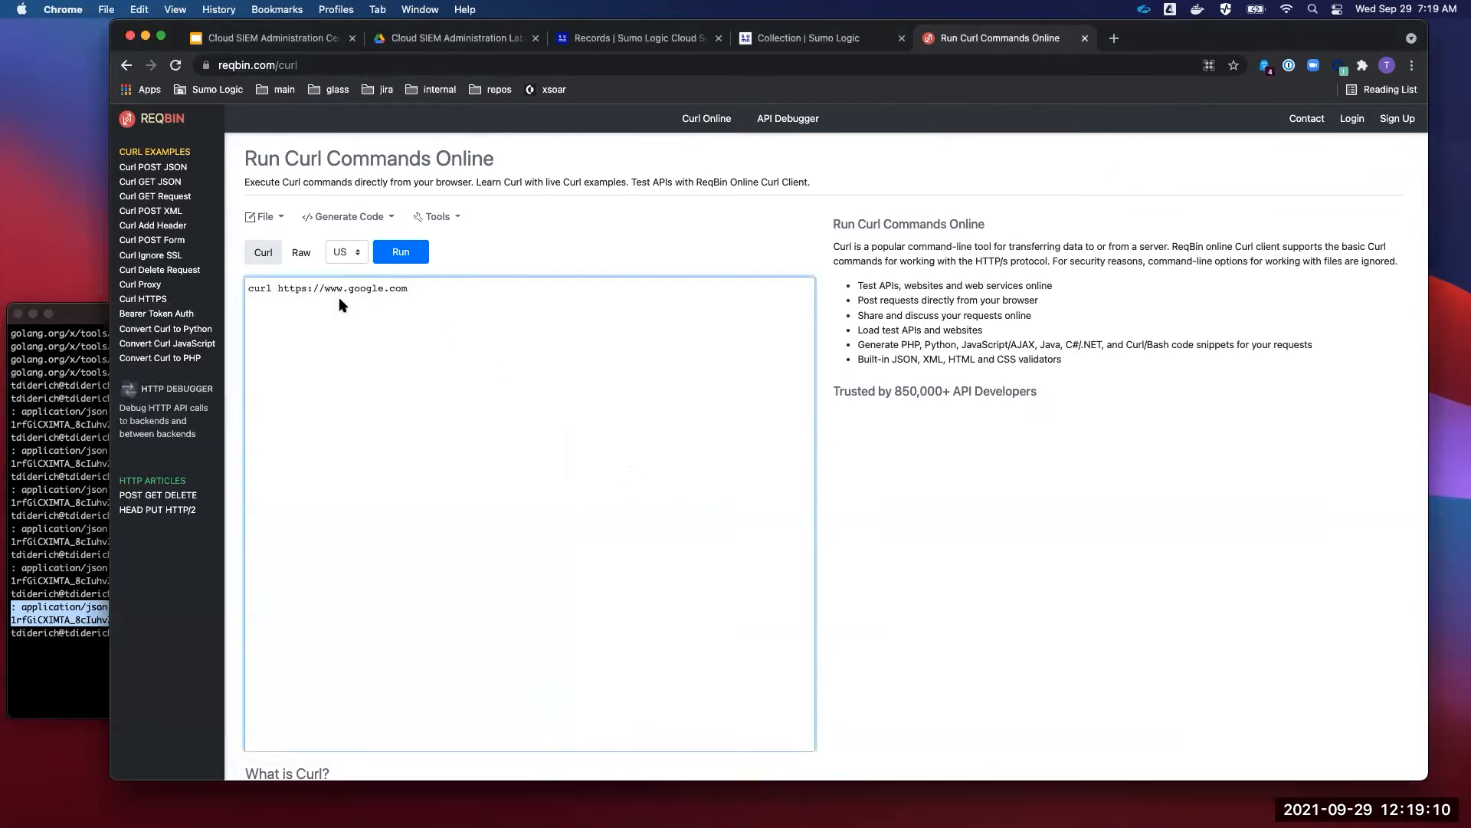
- Paste the terminal's curl command into ReqBin and close the HTTP Source Address dialog
key(super+a)
key(super+v)
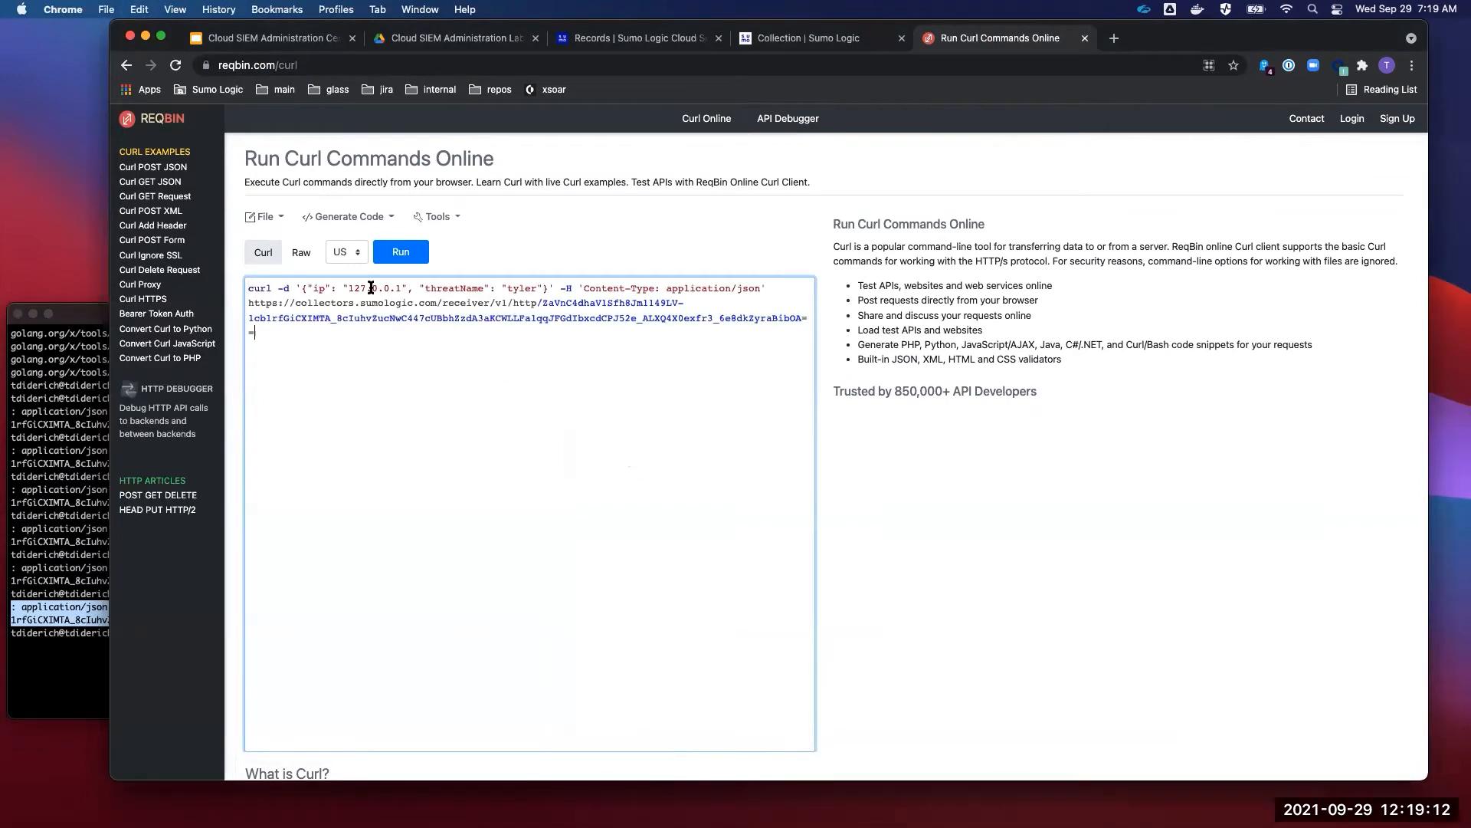
click(773, 46)
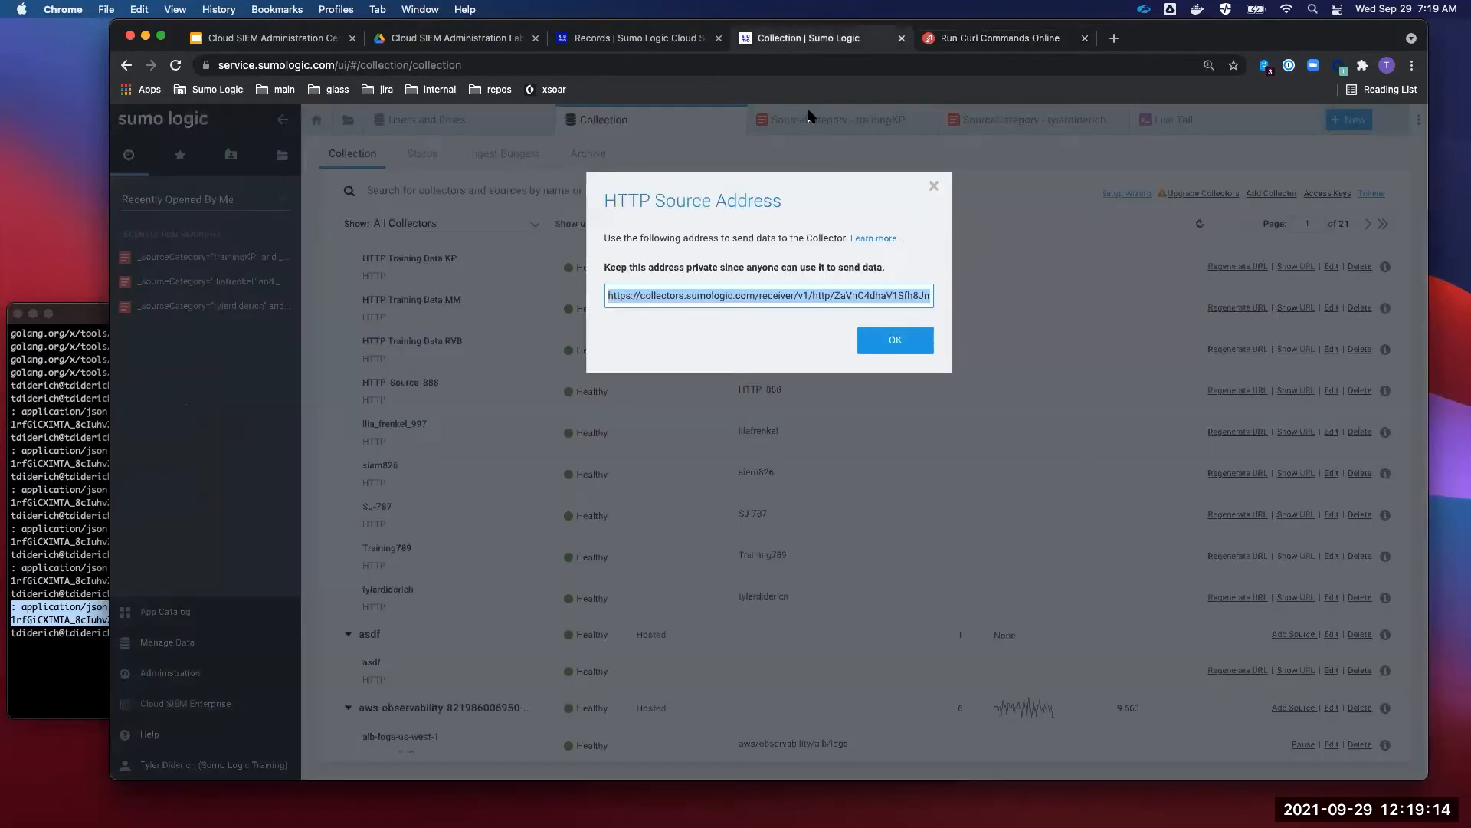
click(912, 337)
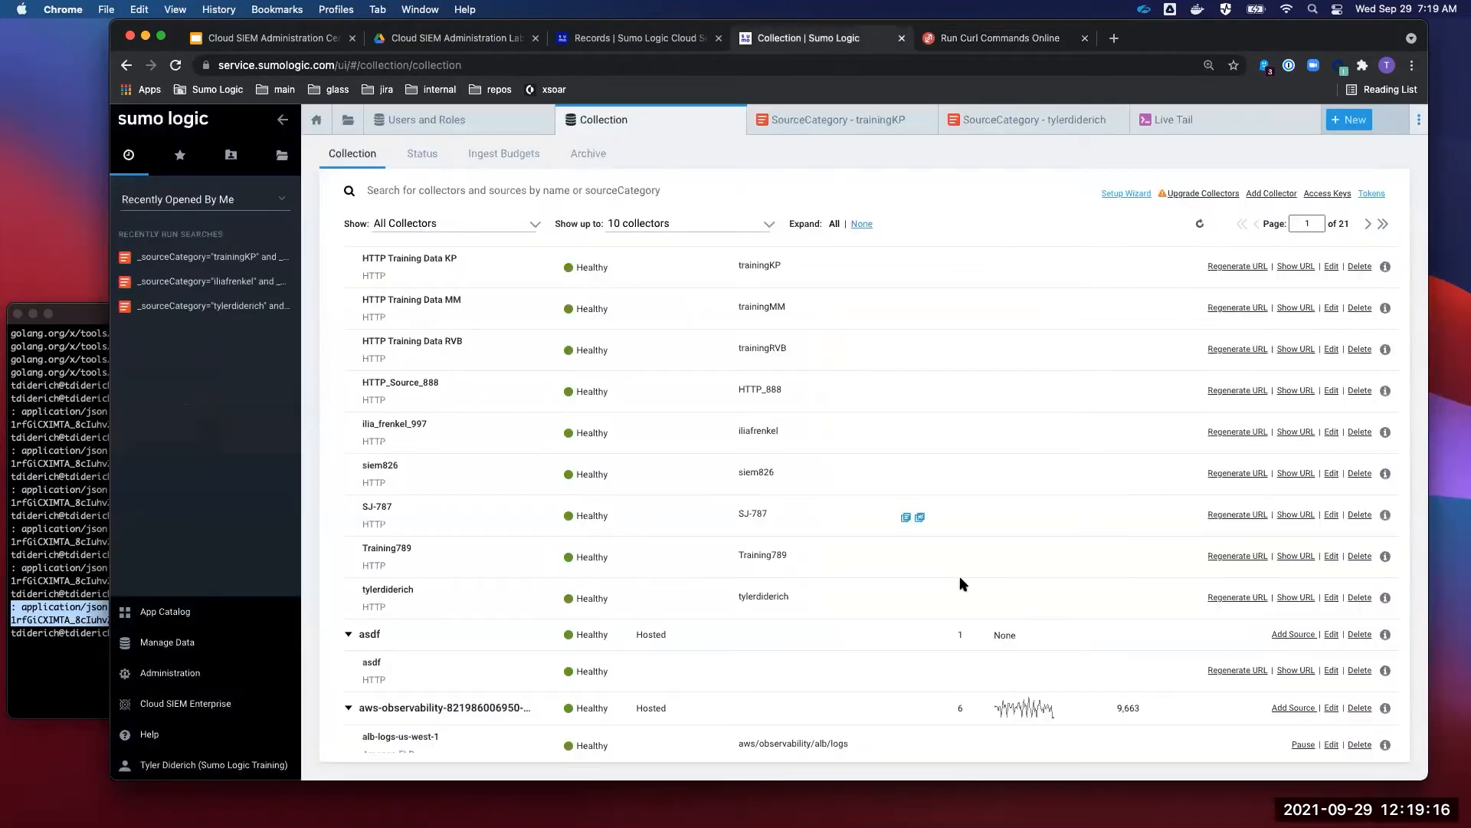
- Open Live Tail, then run the curl request in ReqBin, getting 200 (OK)
click(1172, 121)
click(983, 38)
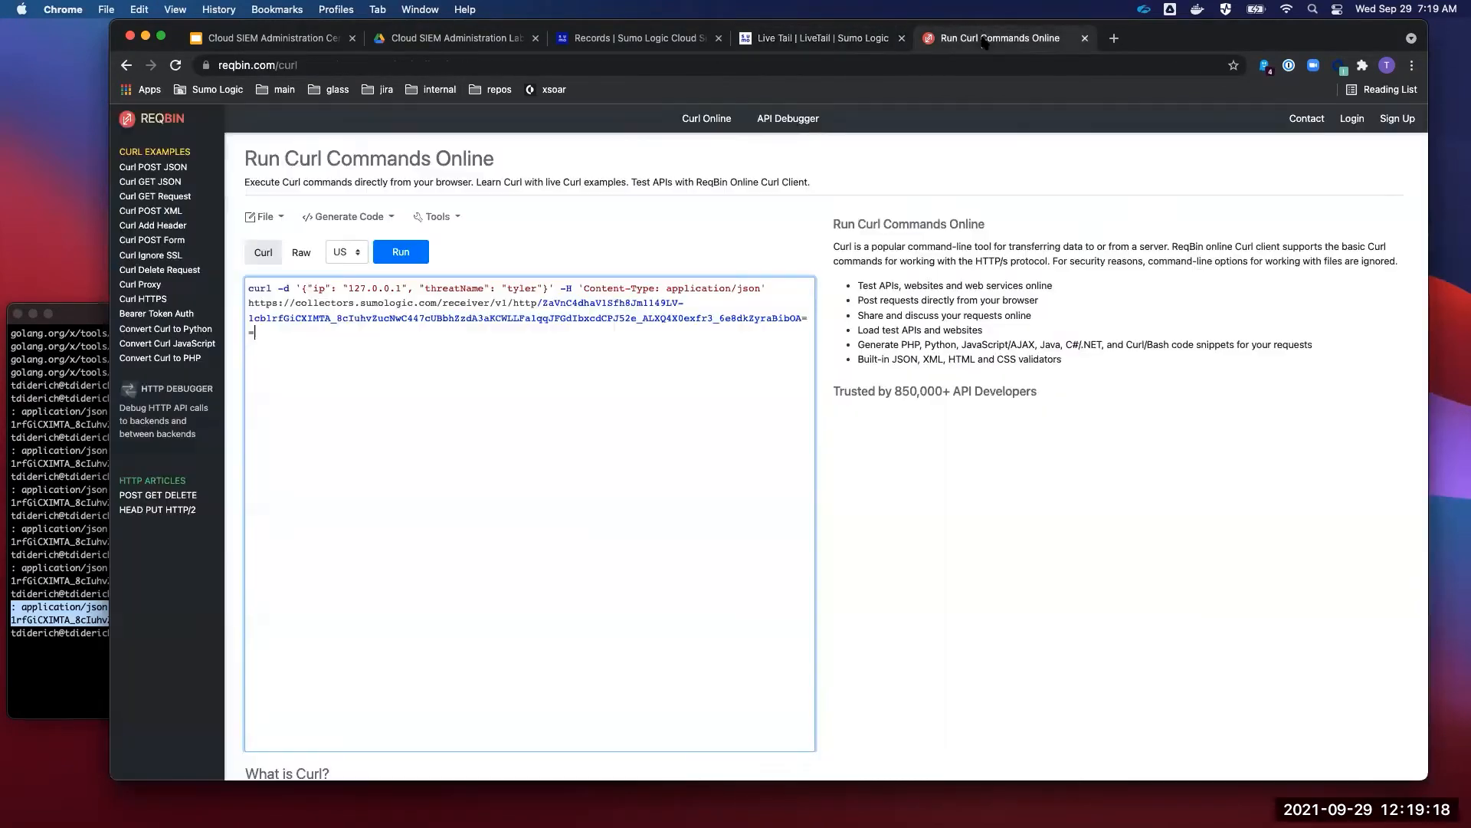
click(416, 261)
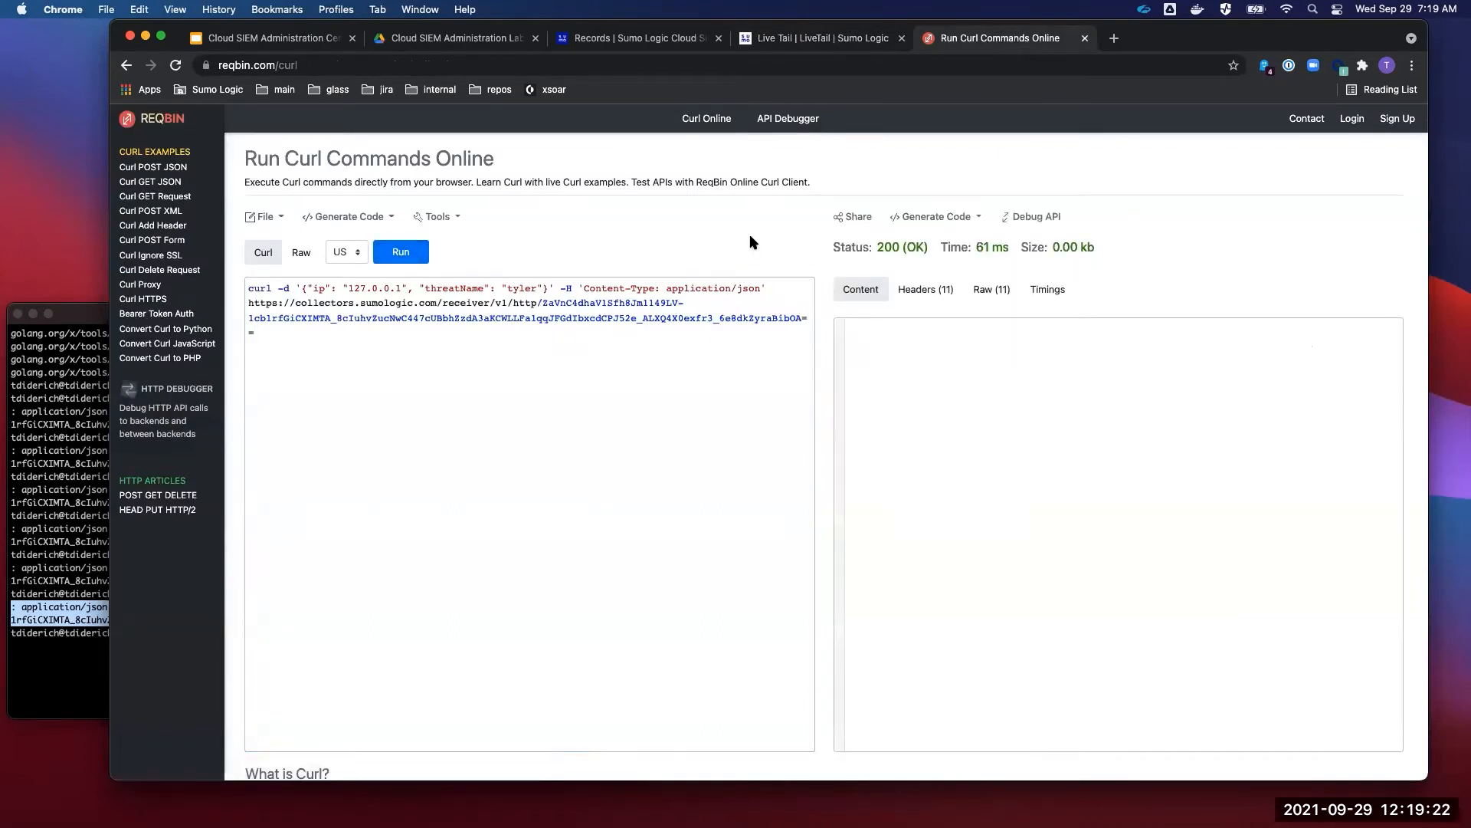
click(270, 328)
key(super+a)
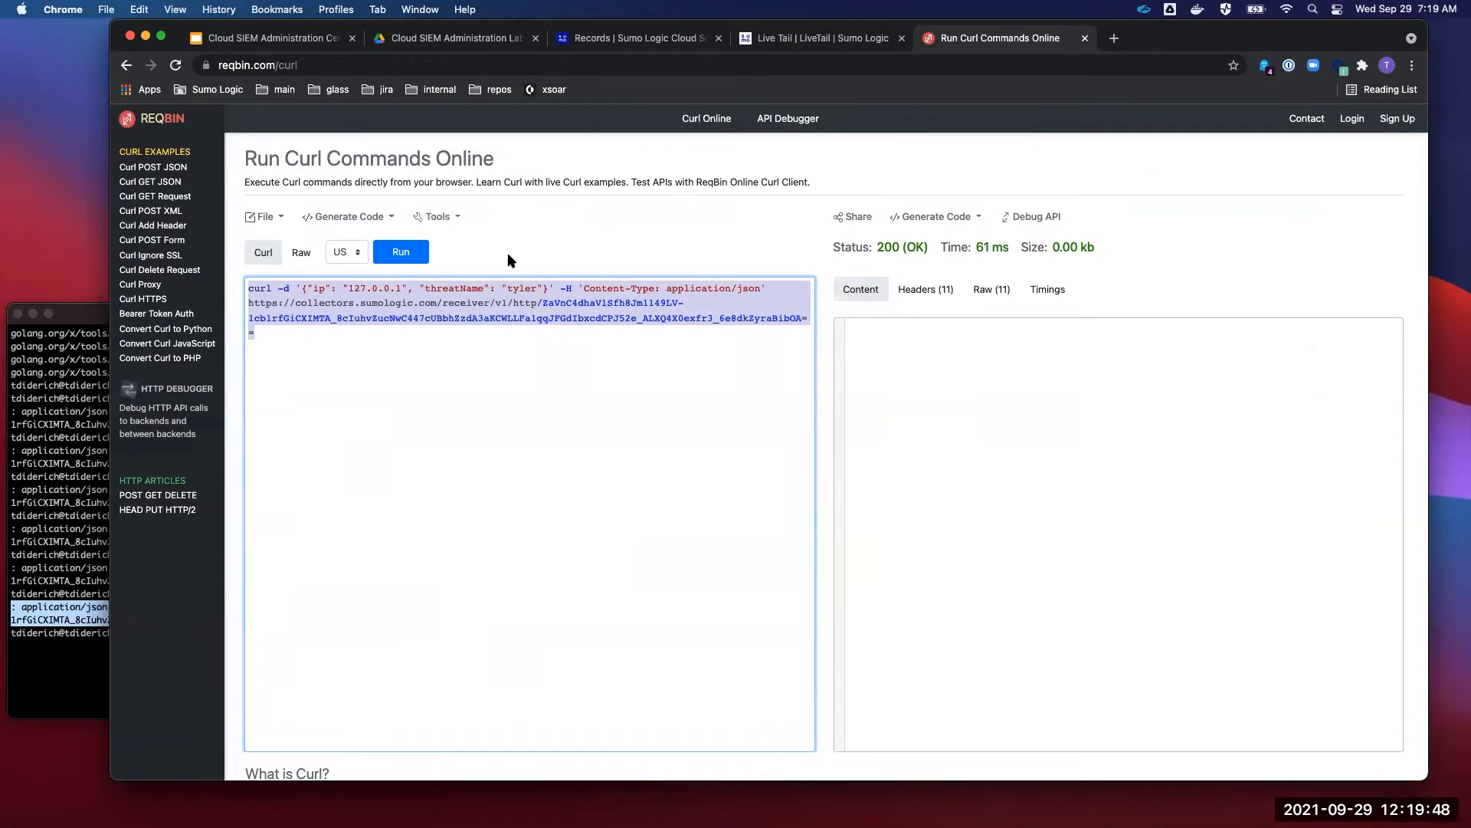
click(303, 290)
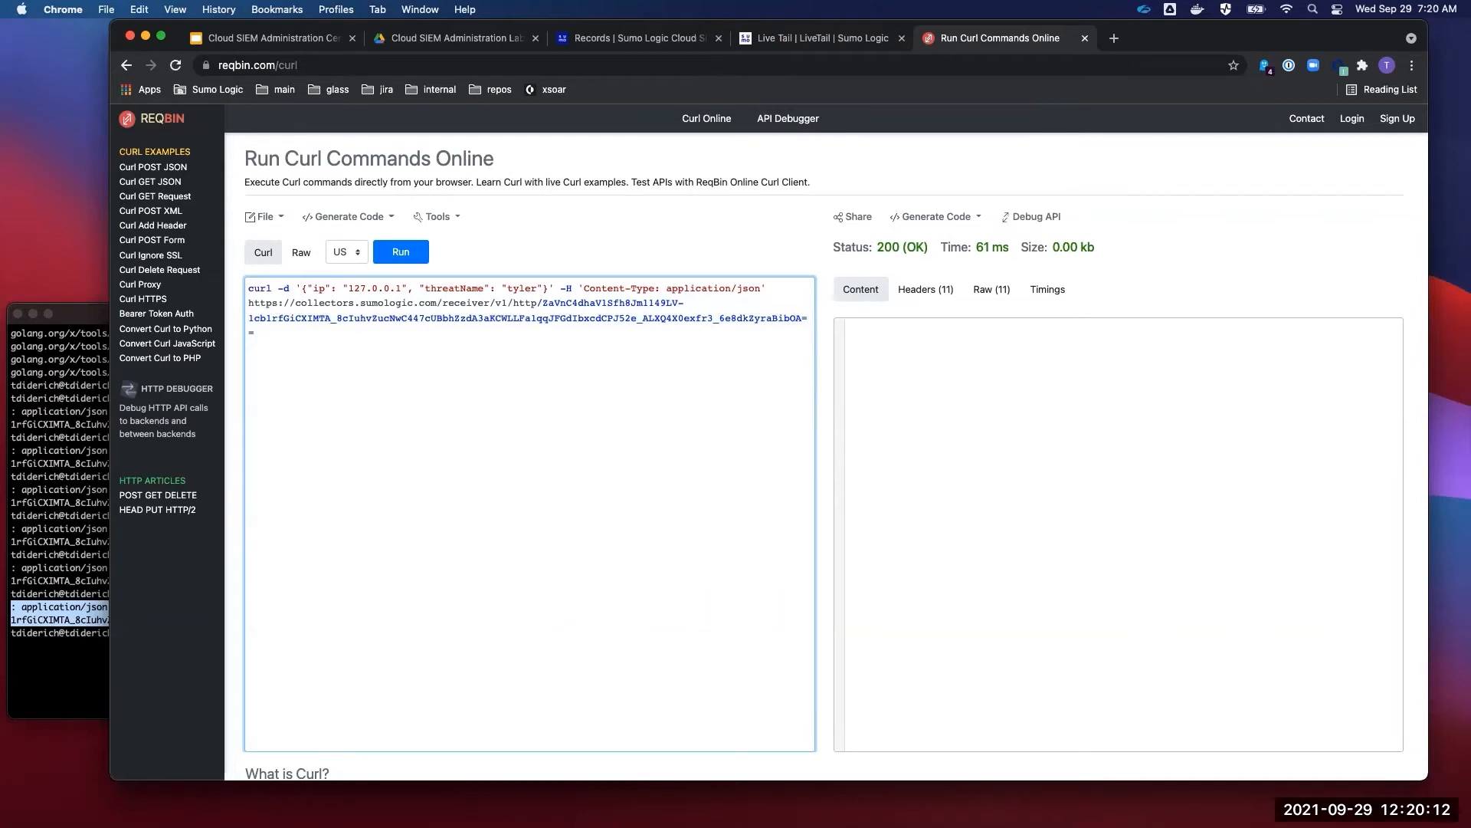
- Paste the curl command with the new collector URL and fix the header to 'Content-Type: application/json'
click(259, 317)
key(super+a)
key(super+v)
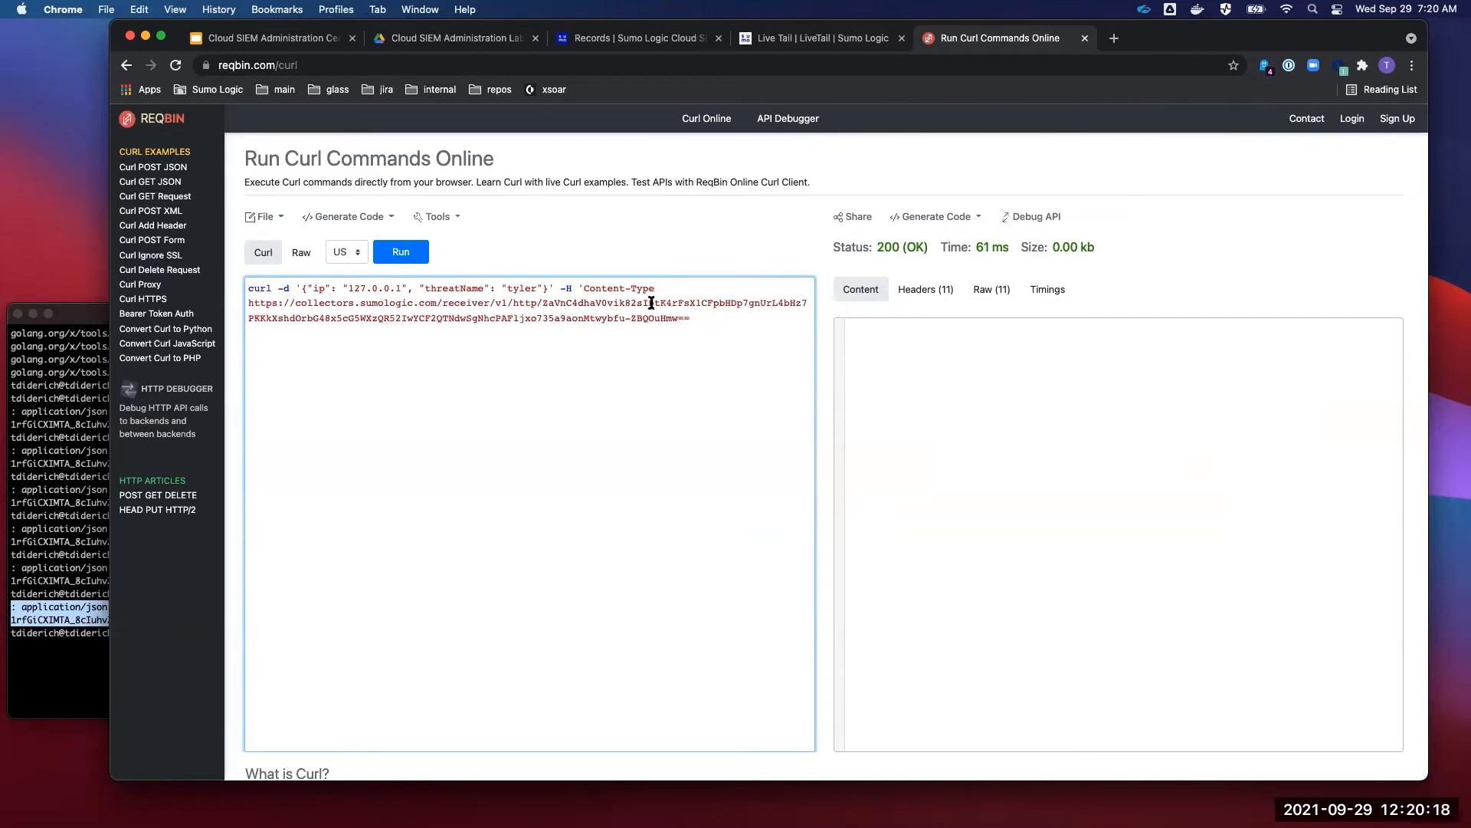
click(675, 290)
key(BackSpace)
text(: )
text(application/)
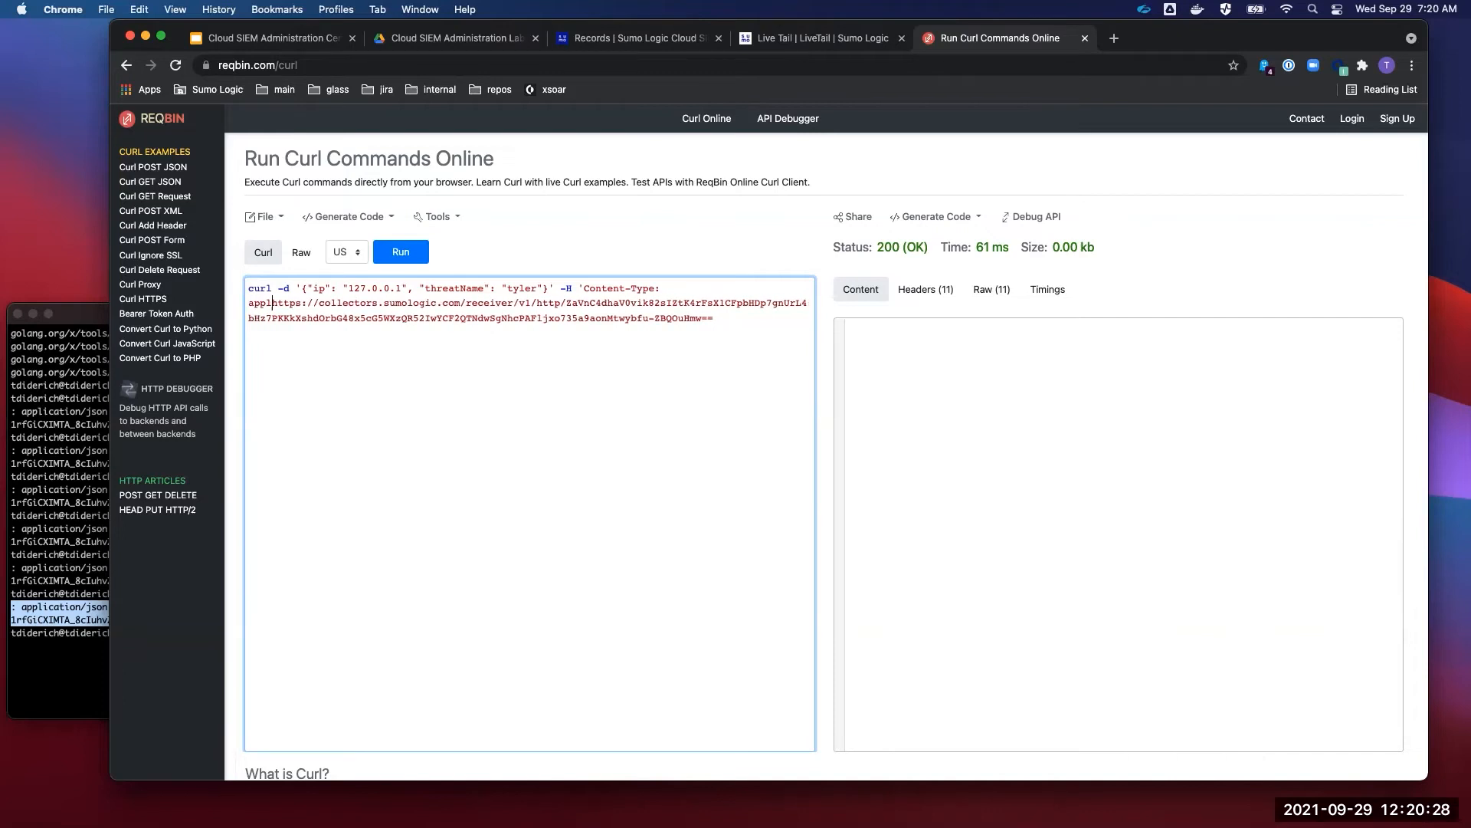
text(json")
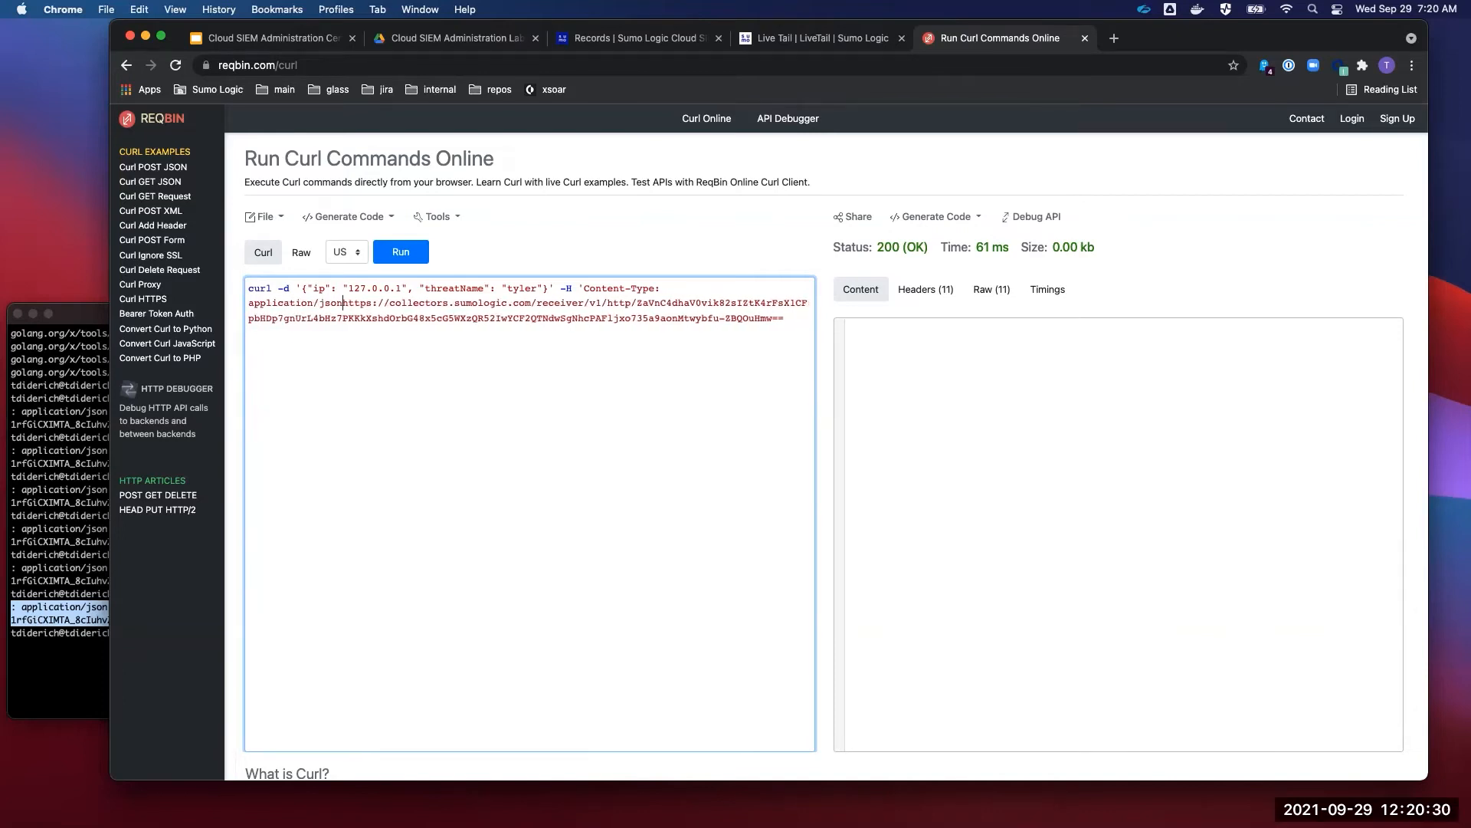
key(BackSpace)
key(BackSpace)
text(')
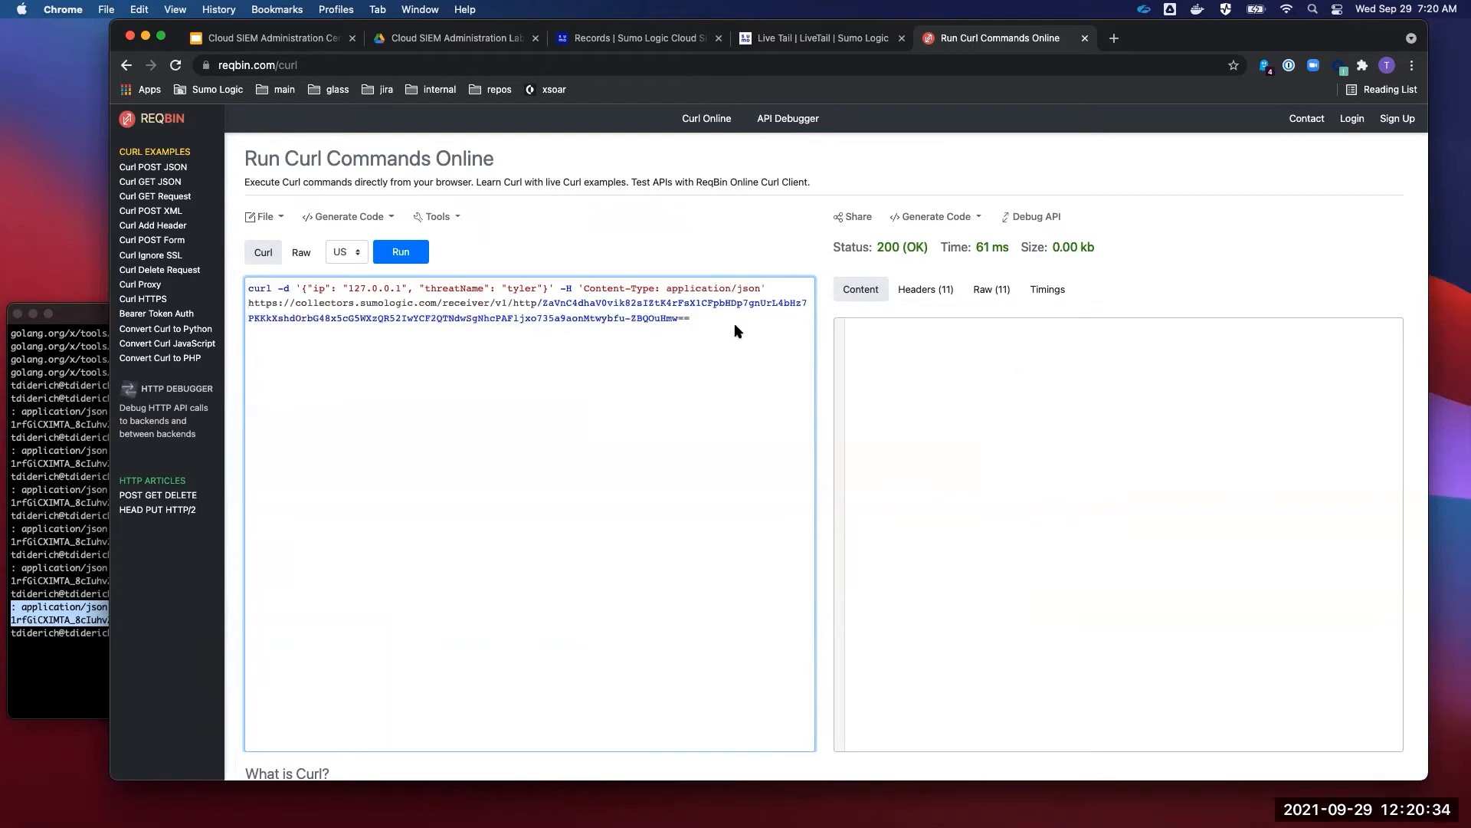
- Rerun the corrected curl request, getting 200 (OK), and check Live Tail
drag(699, 318, 94, 276)
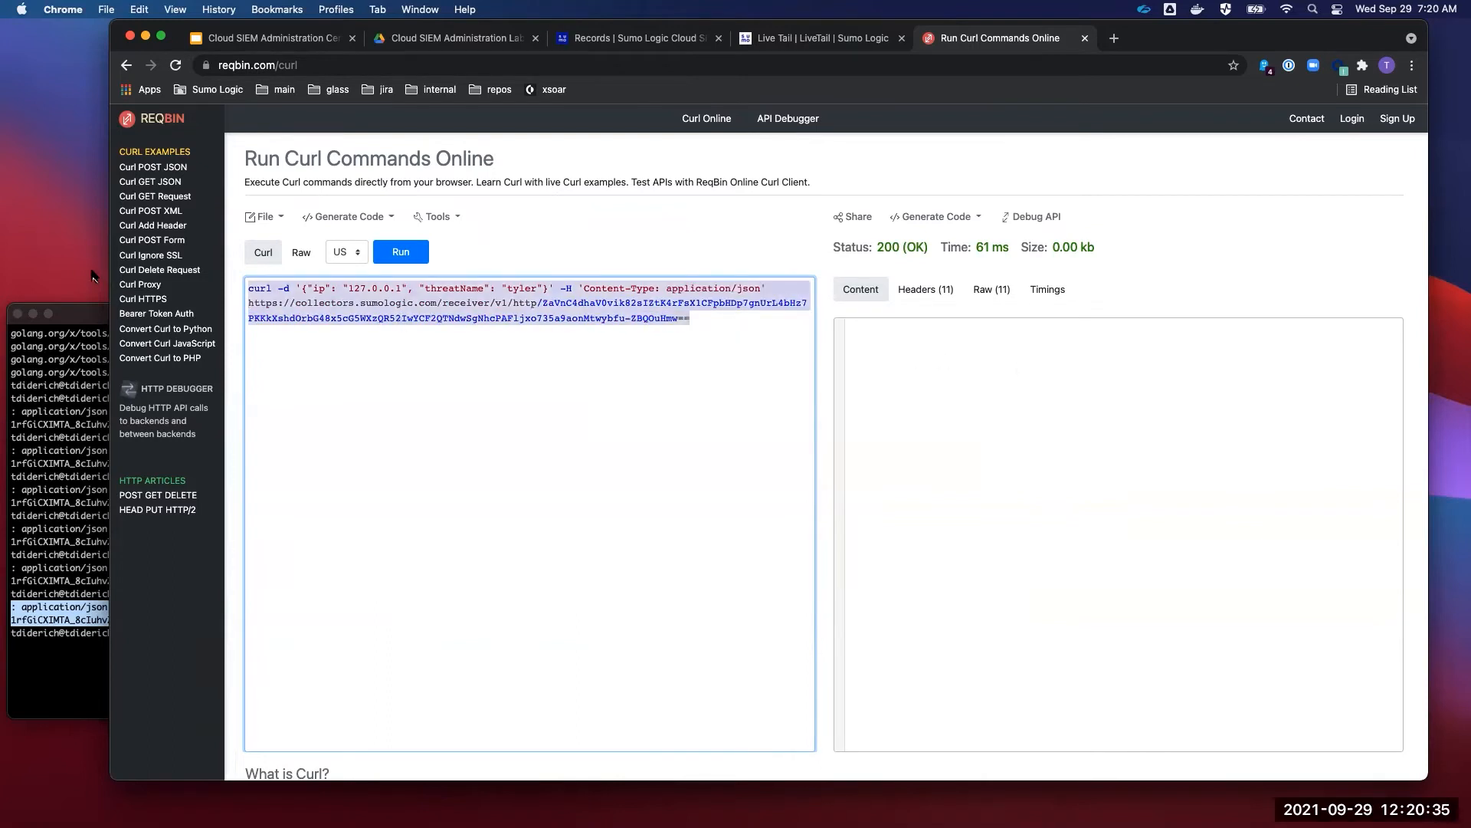
click(420, 258)
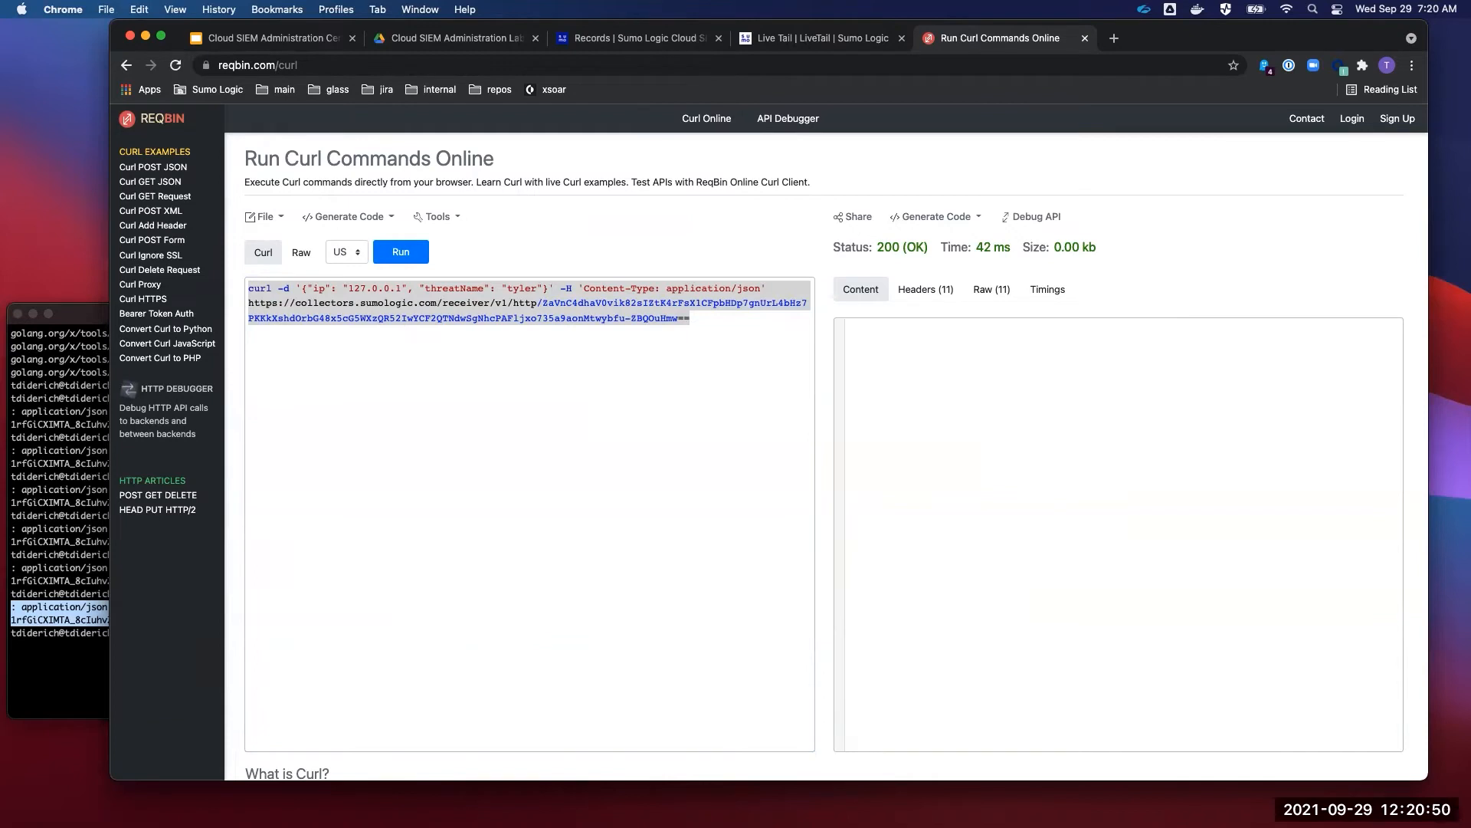
click(820, 45)
- Search the HTTP training data CPA source, showing five JSON messages with threatName clif
click(613, 122)
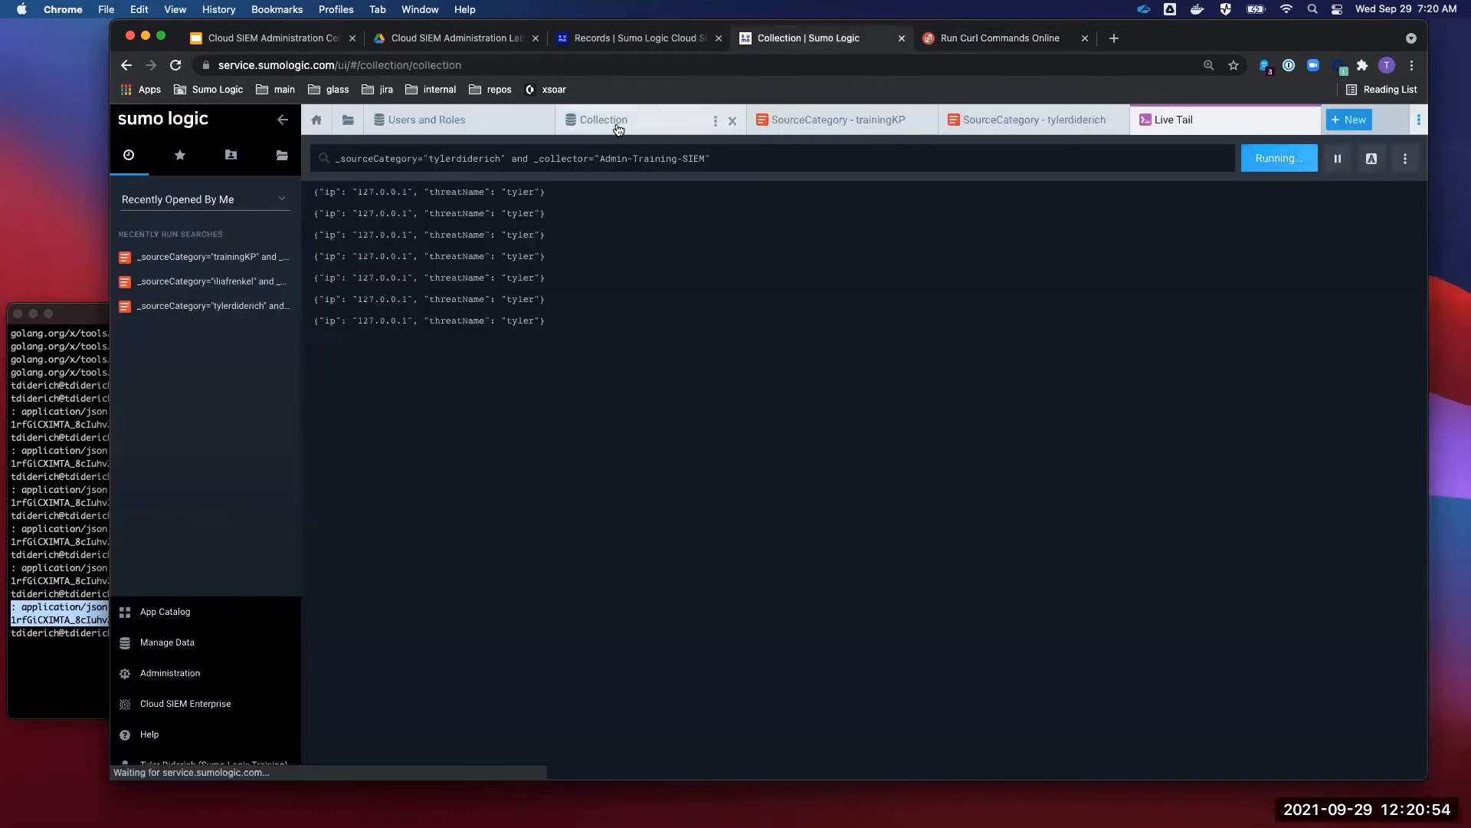
scroll(813, 385, up, 3)
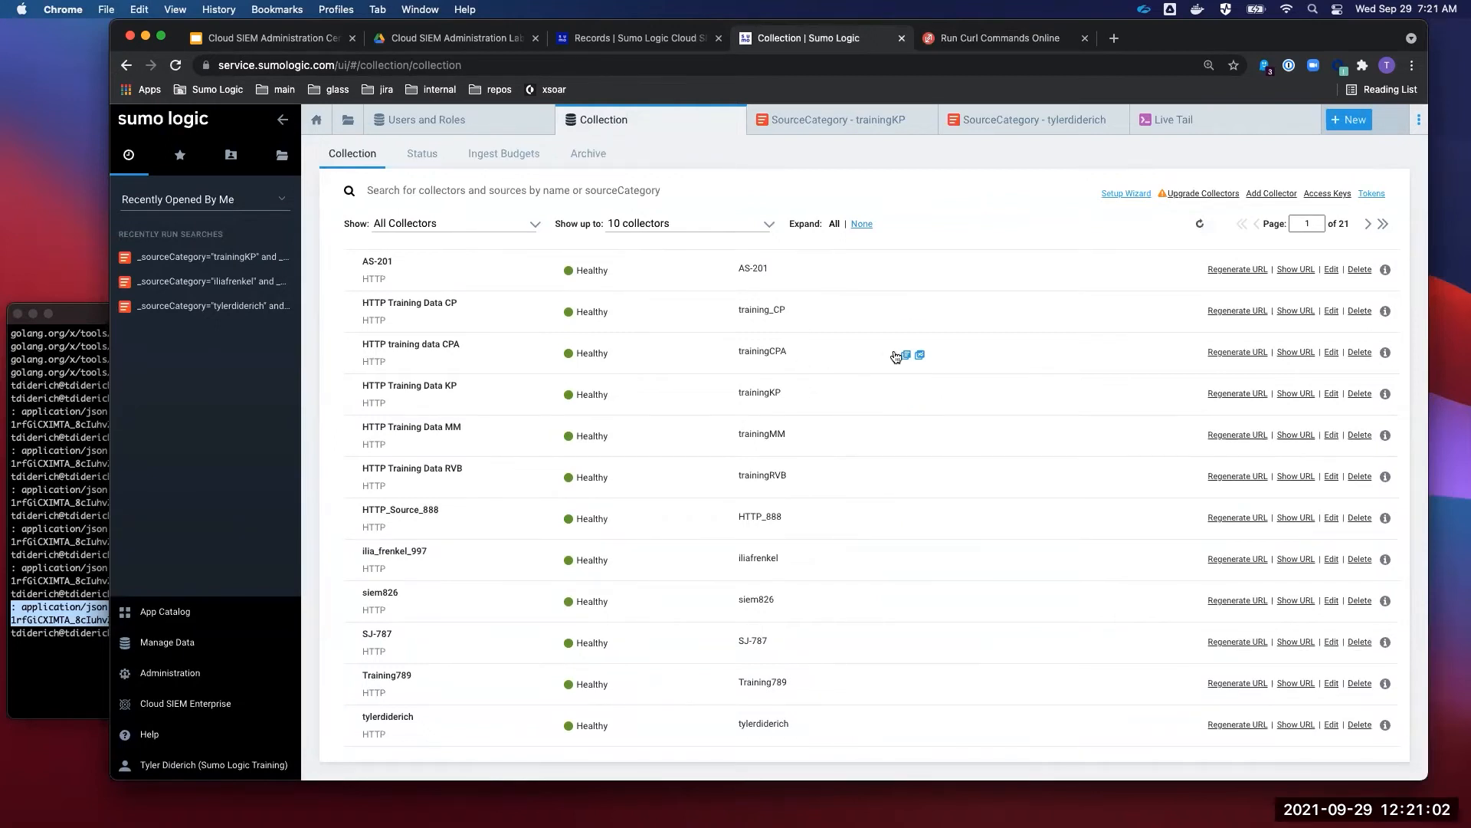
click(904, 354)
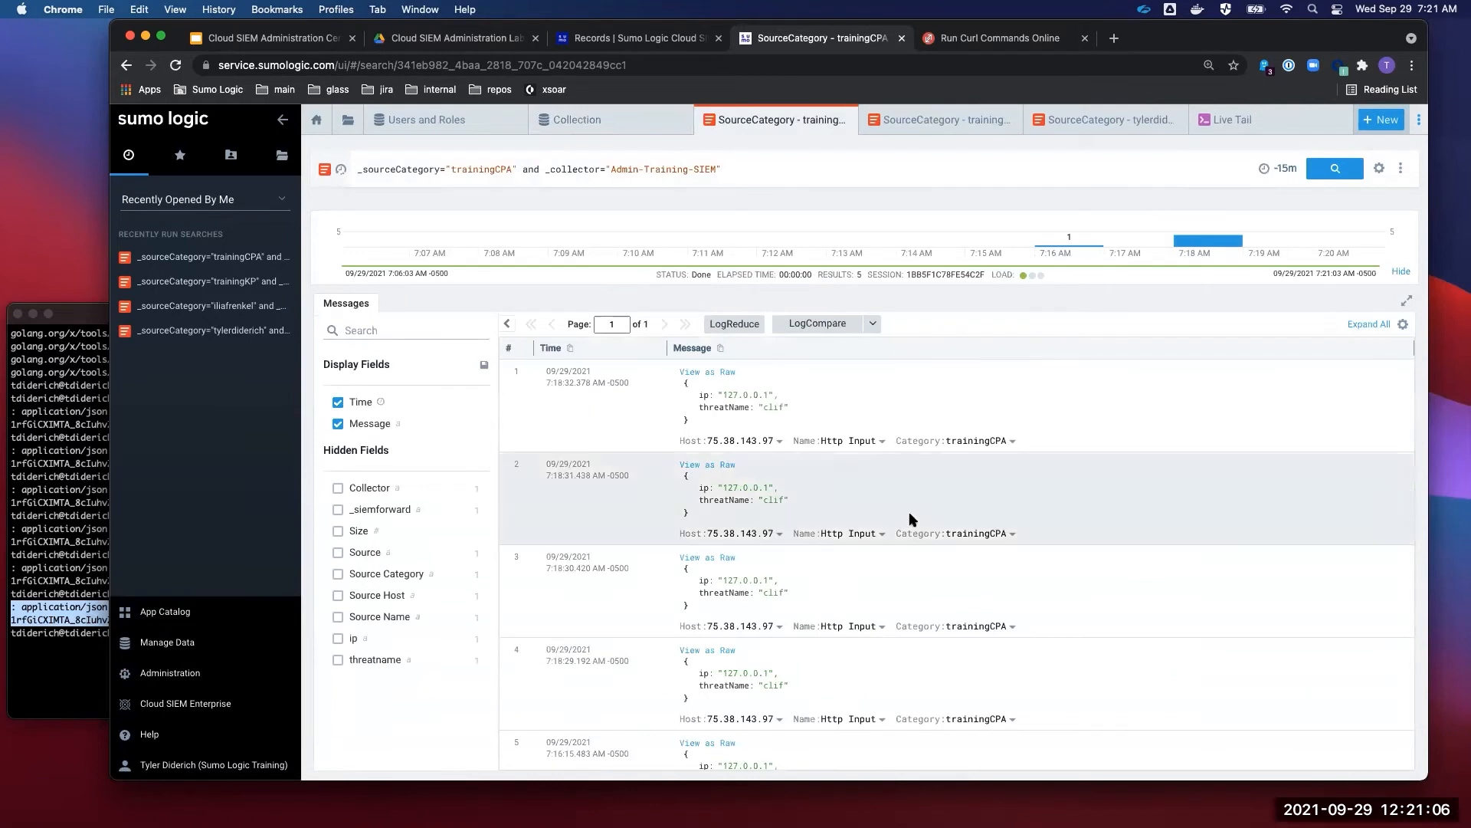
scroll(910, 514, down, 2)
scroll(909, 514, up, 2)
scroll(910, 519, down, 1)
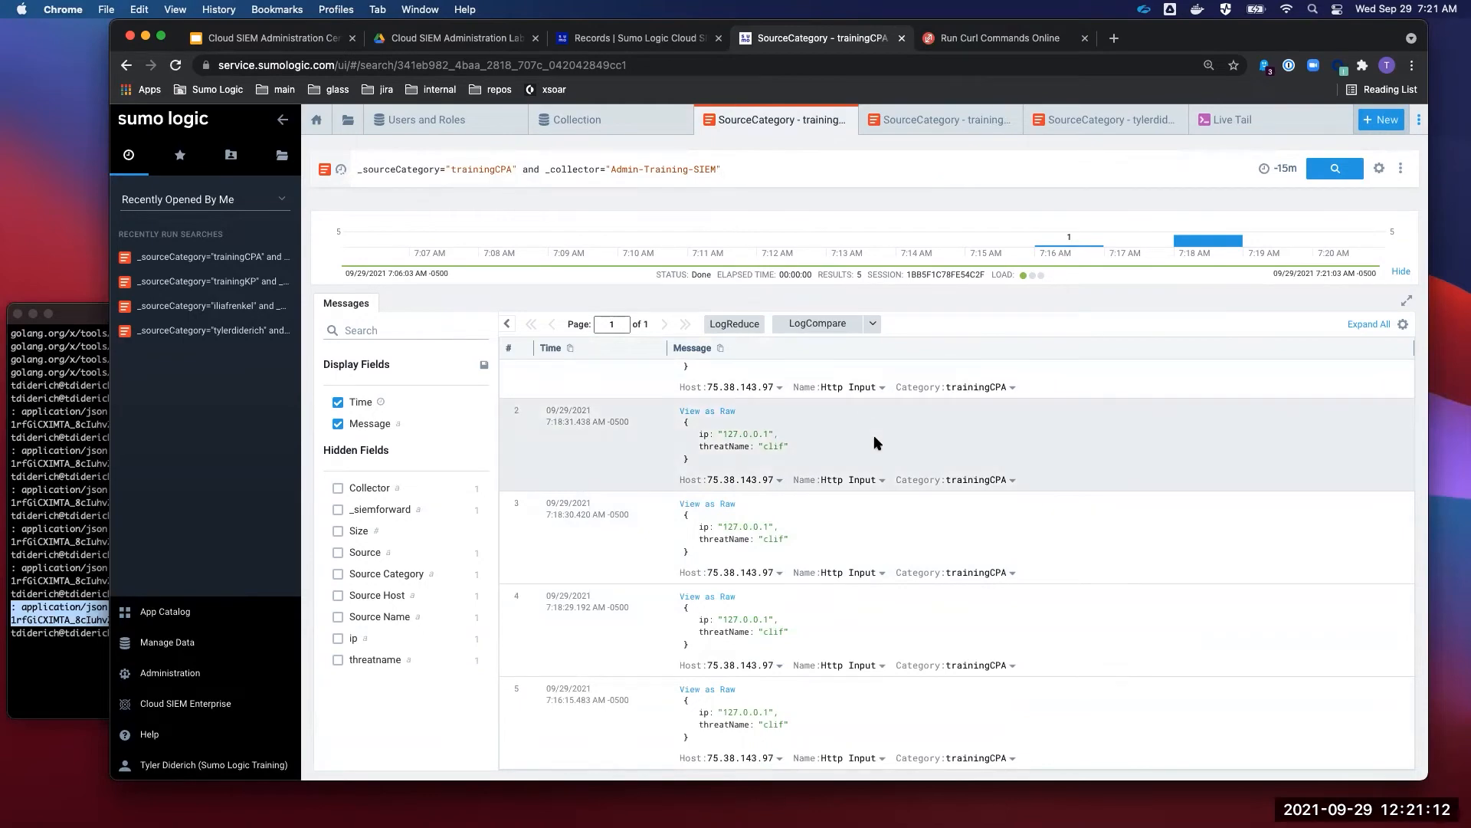
click(587, 119)
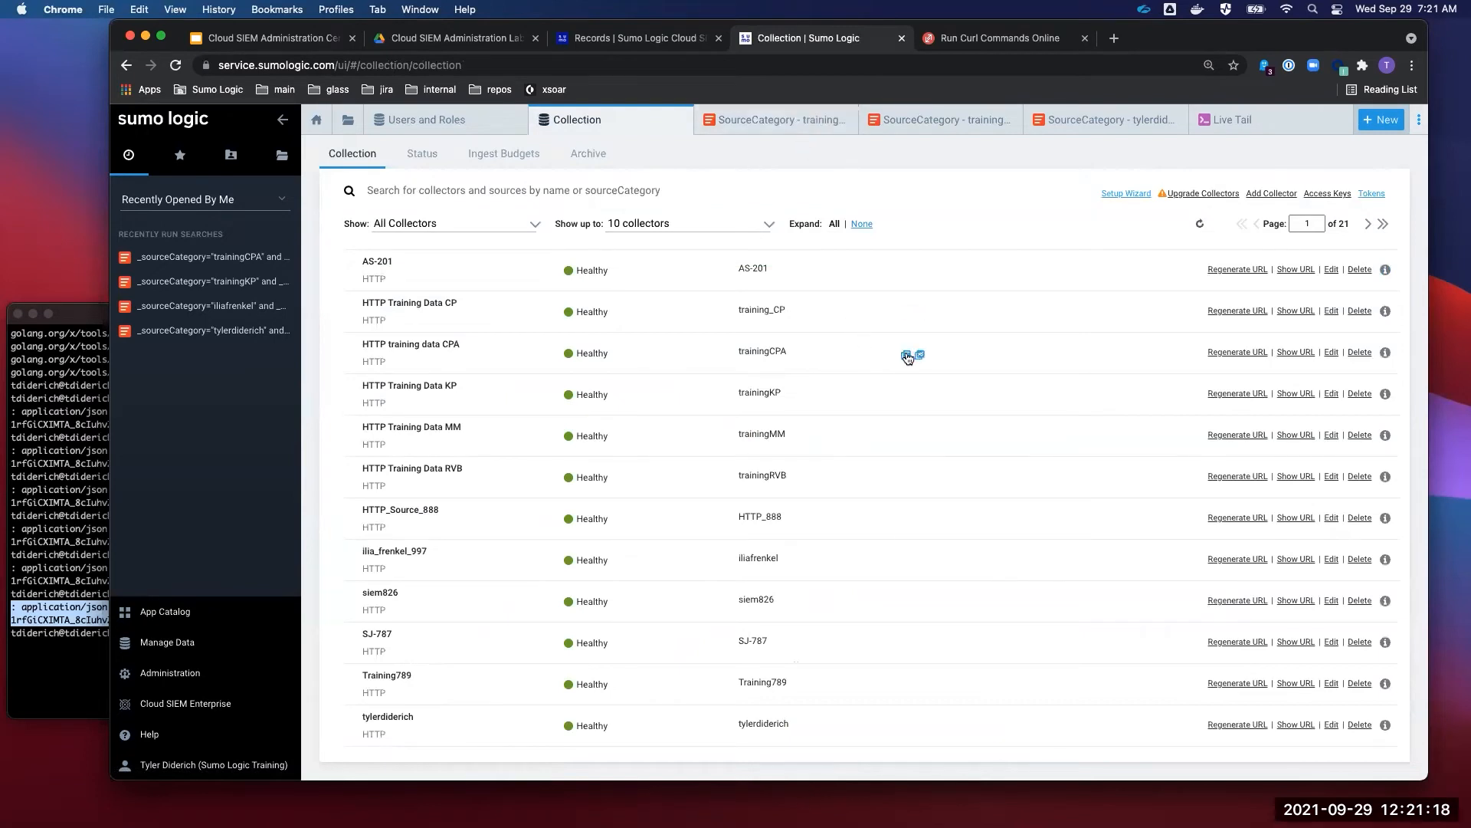
click(906, 354)
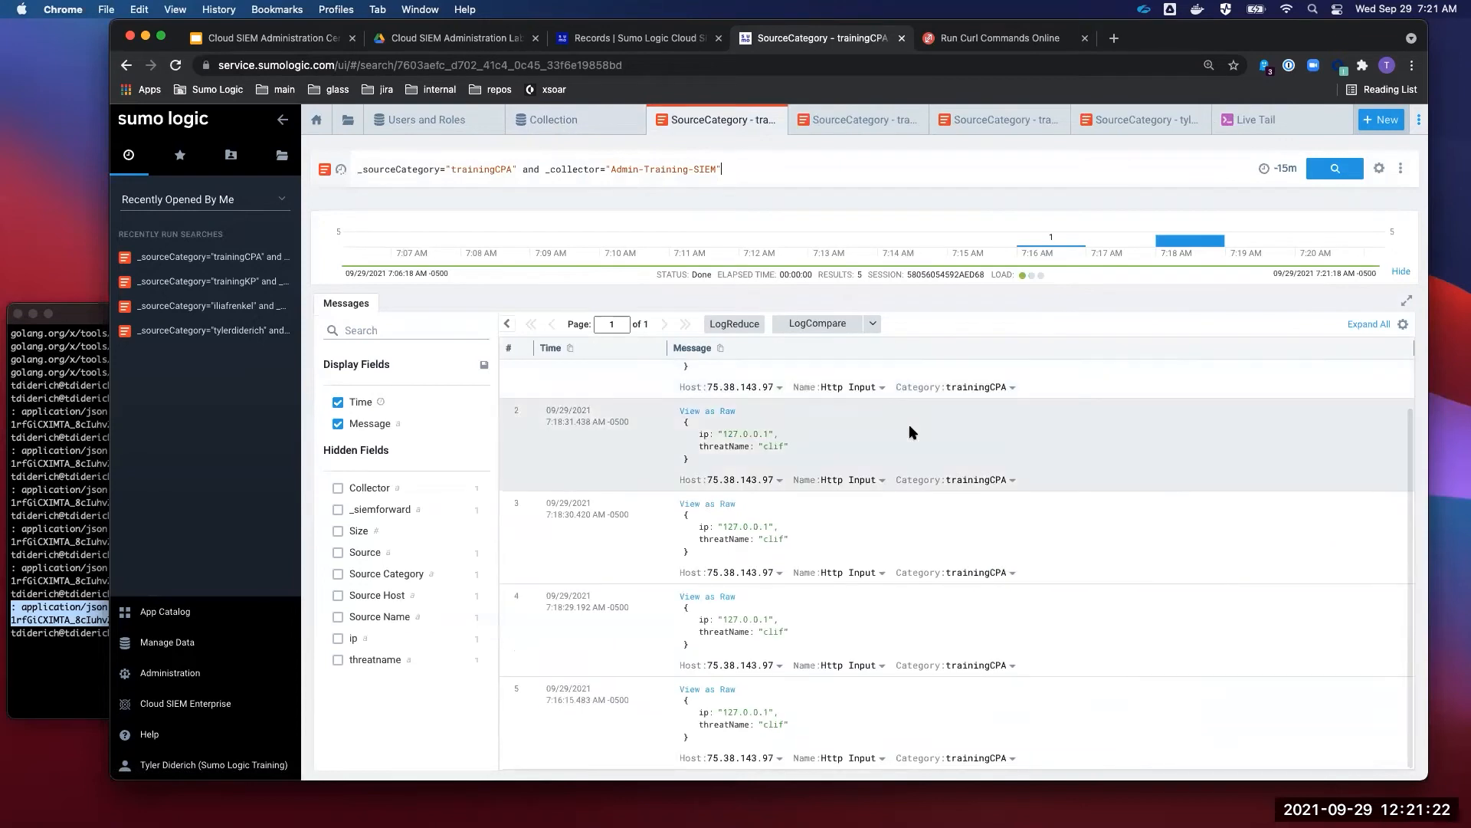
- Return to ReqBin's curl runner holding the JSON POST command with Status 200 (OK)
scroll(909, 426, up, 1)
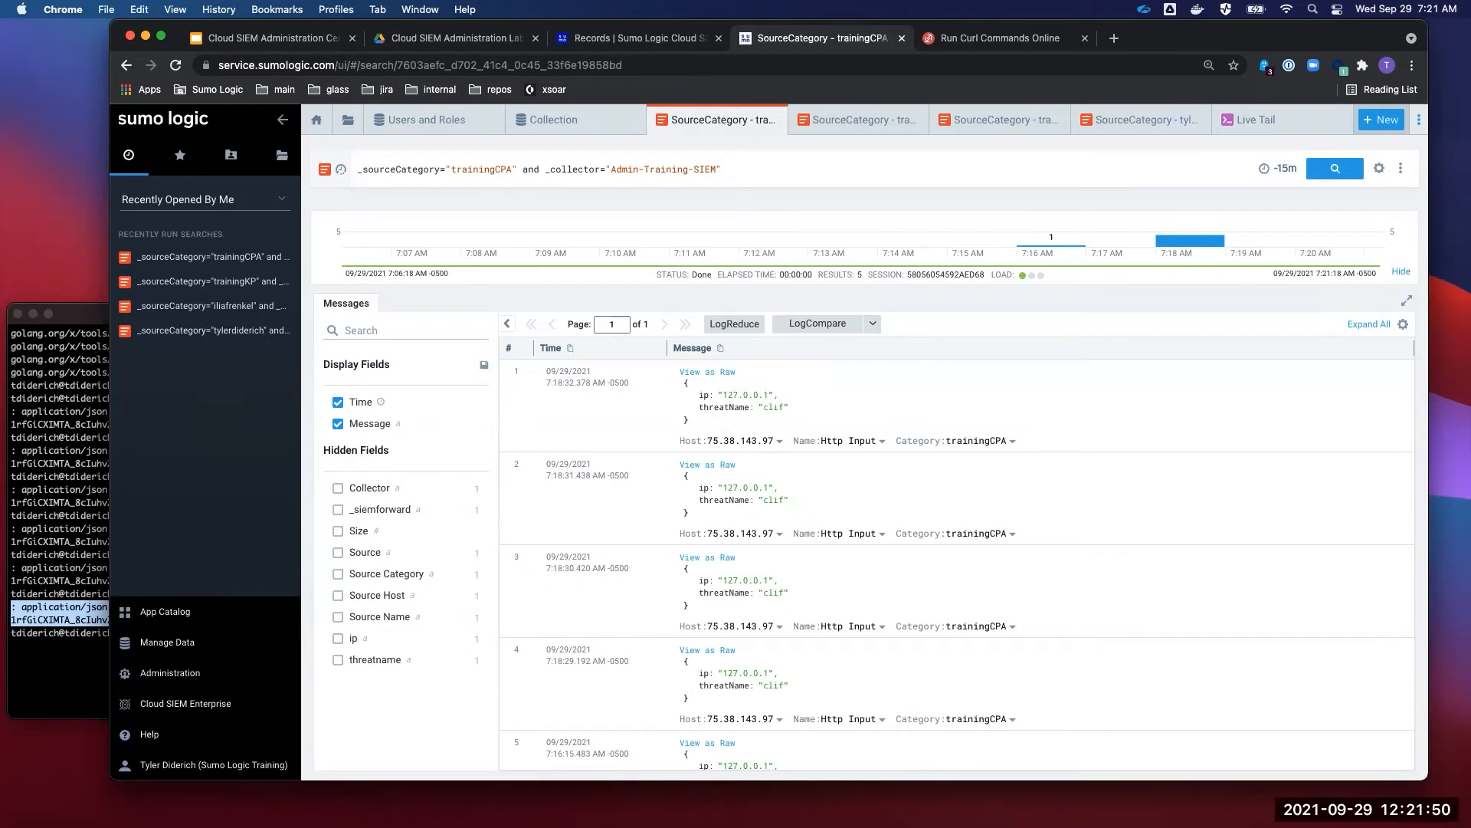
click(997, 40)
click(915, 71)
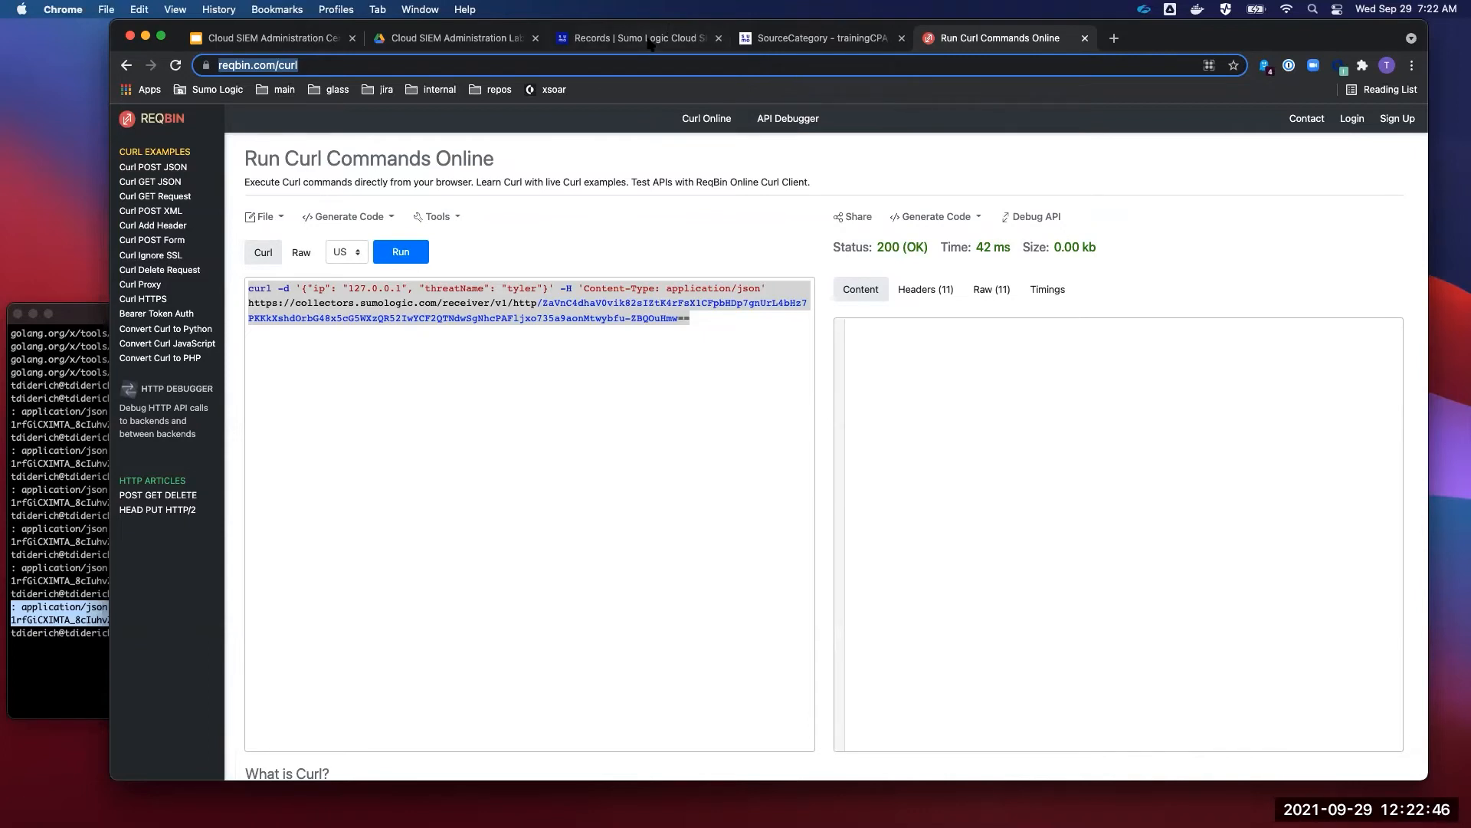
- Open Cloud SIEM Enterprise's HUD in a new tab and close the old Records tab
click(782, 40)
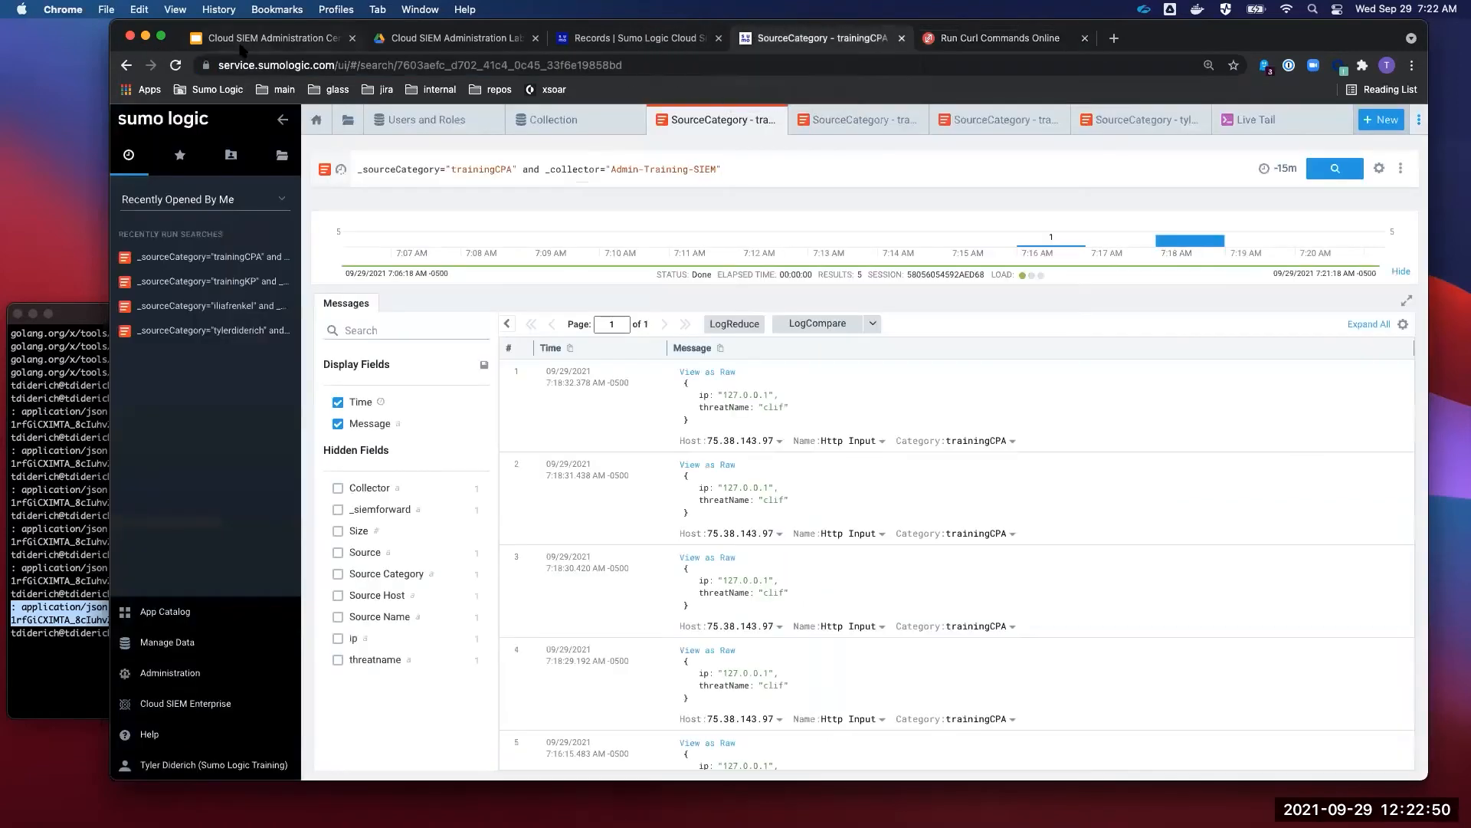
click(622, 48)
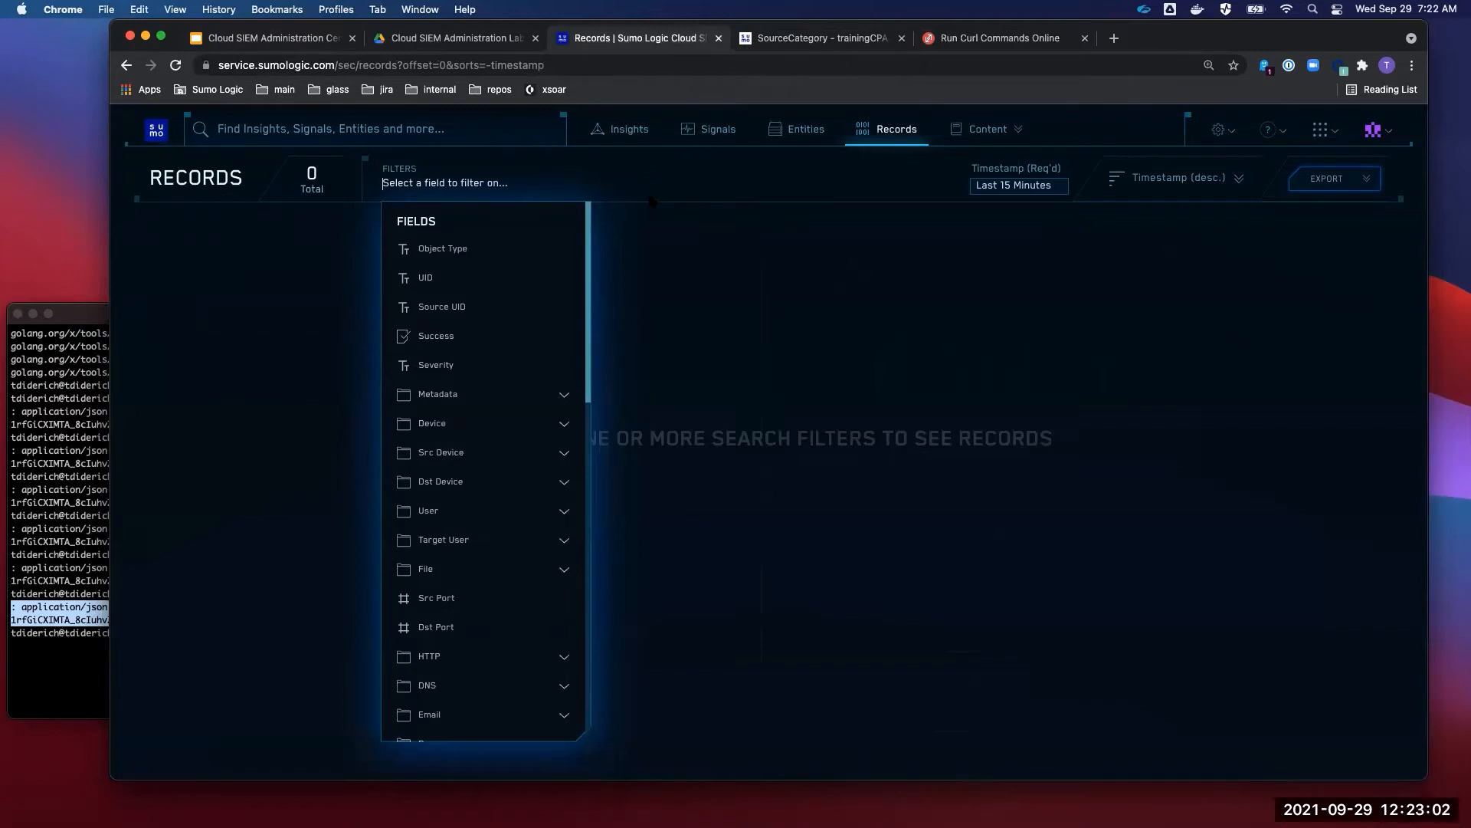
click(779, 43)
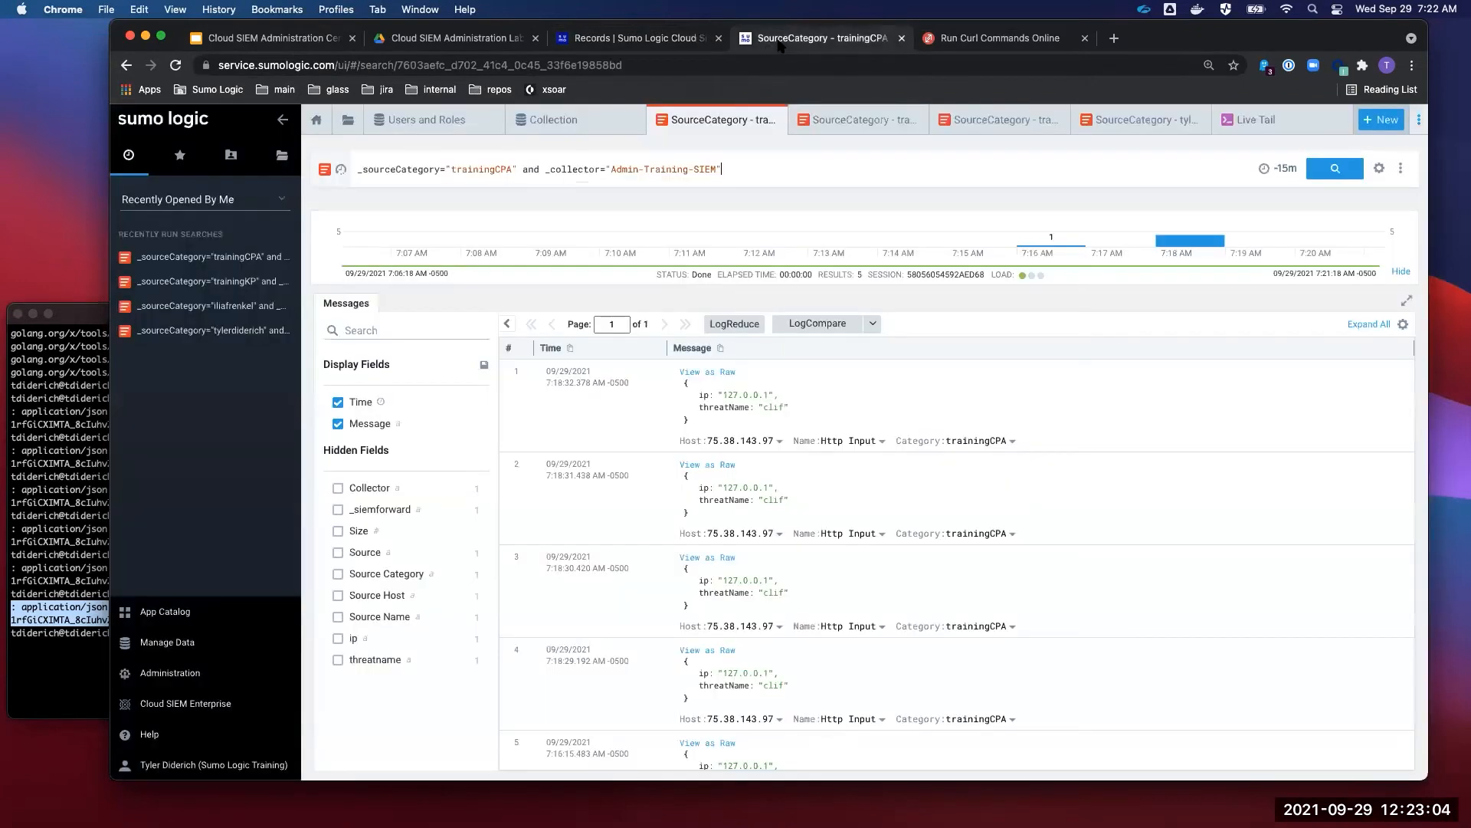
click(212, 709)
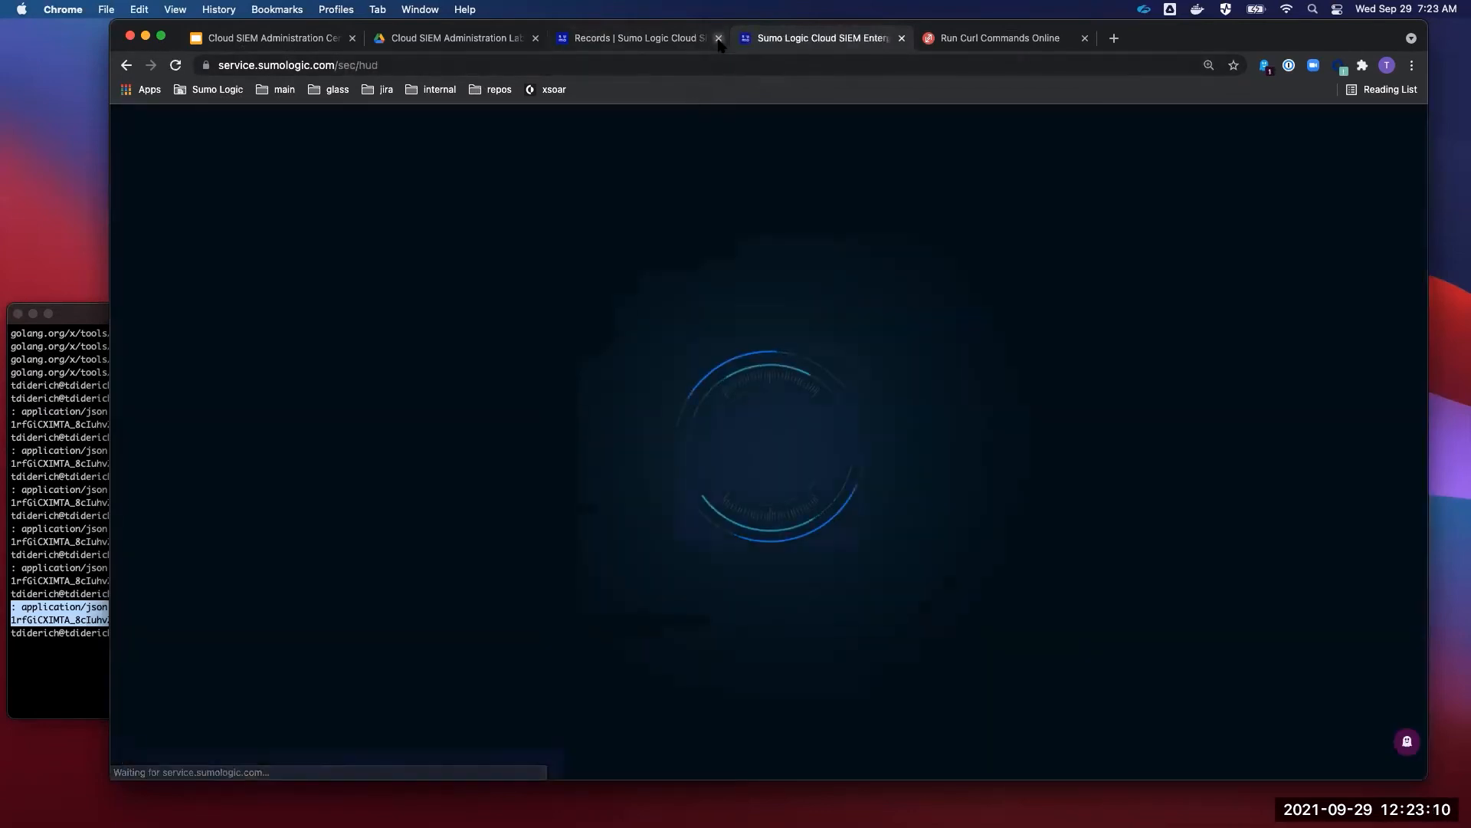
click(719, 38)
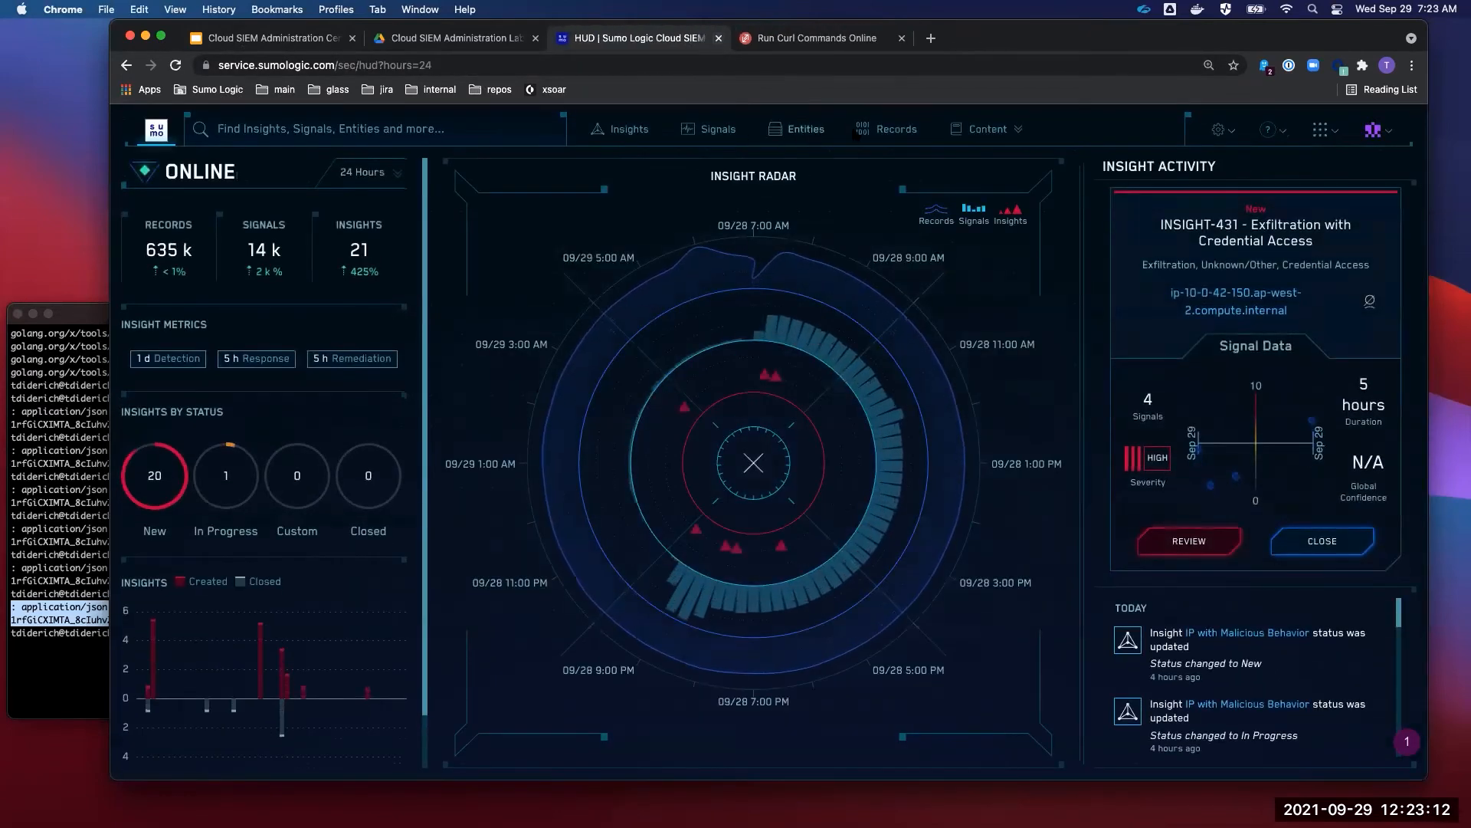
- On Records, build the filter Metadata Source Category is the user's source category
click(910, 130)
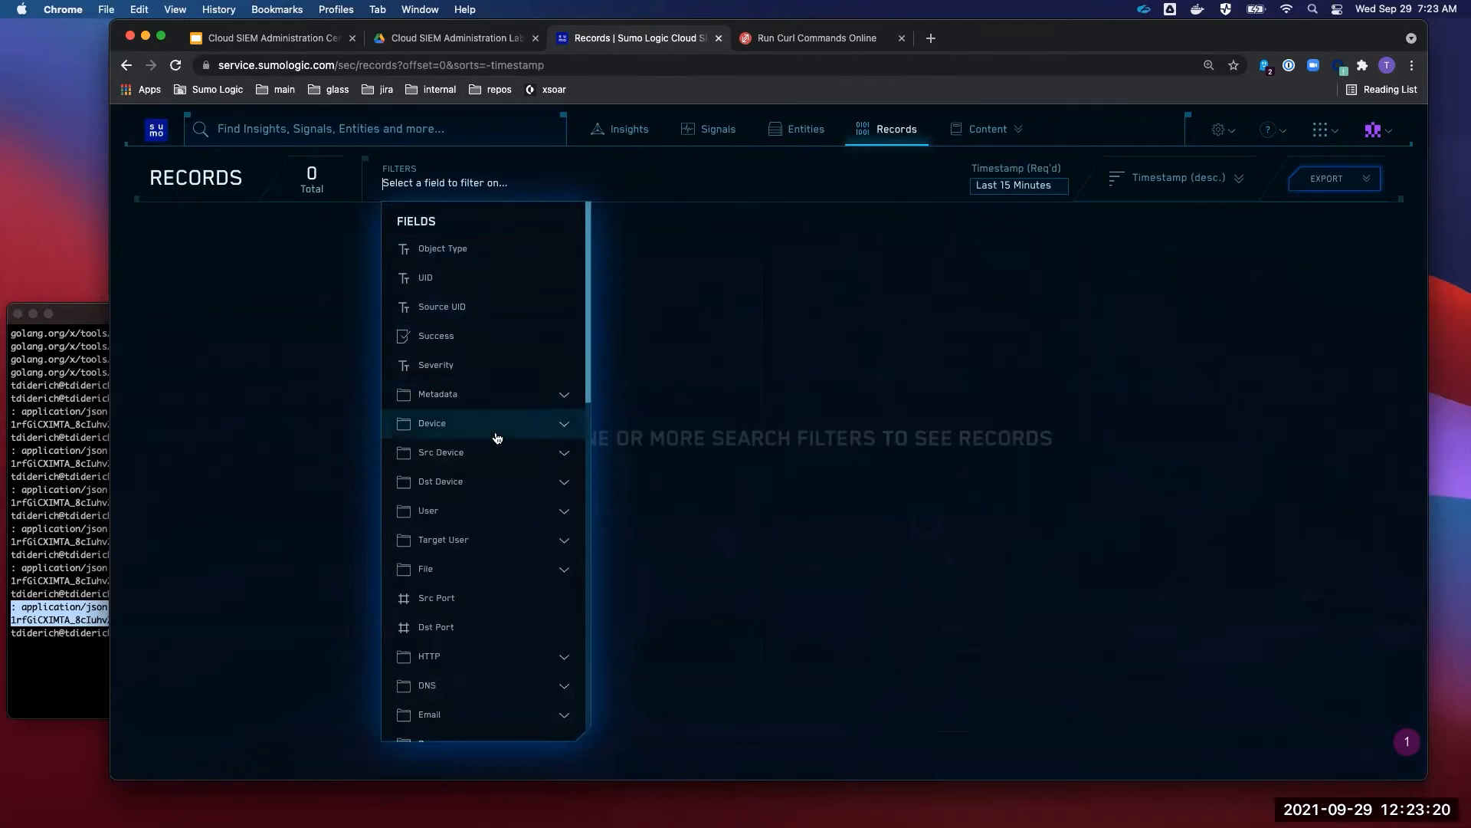
click(564, 399)
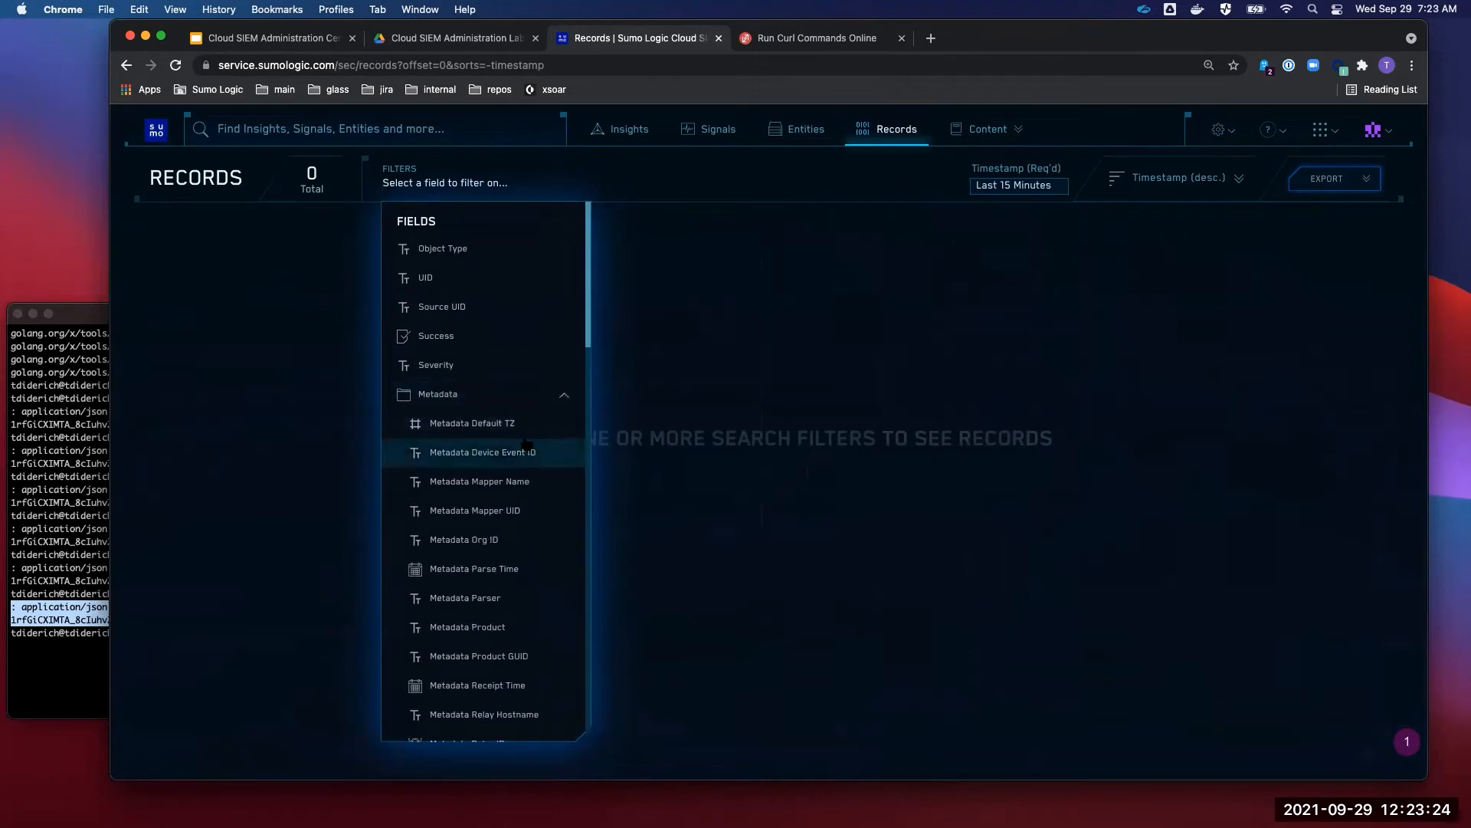
scroll(503, 460, down, 2)
scroll(503, 465, down, 2)
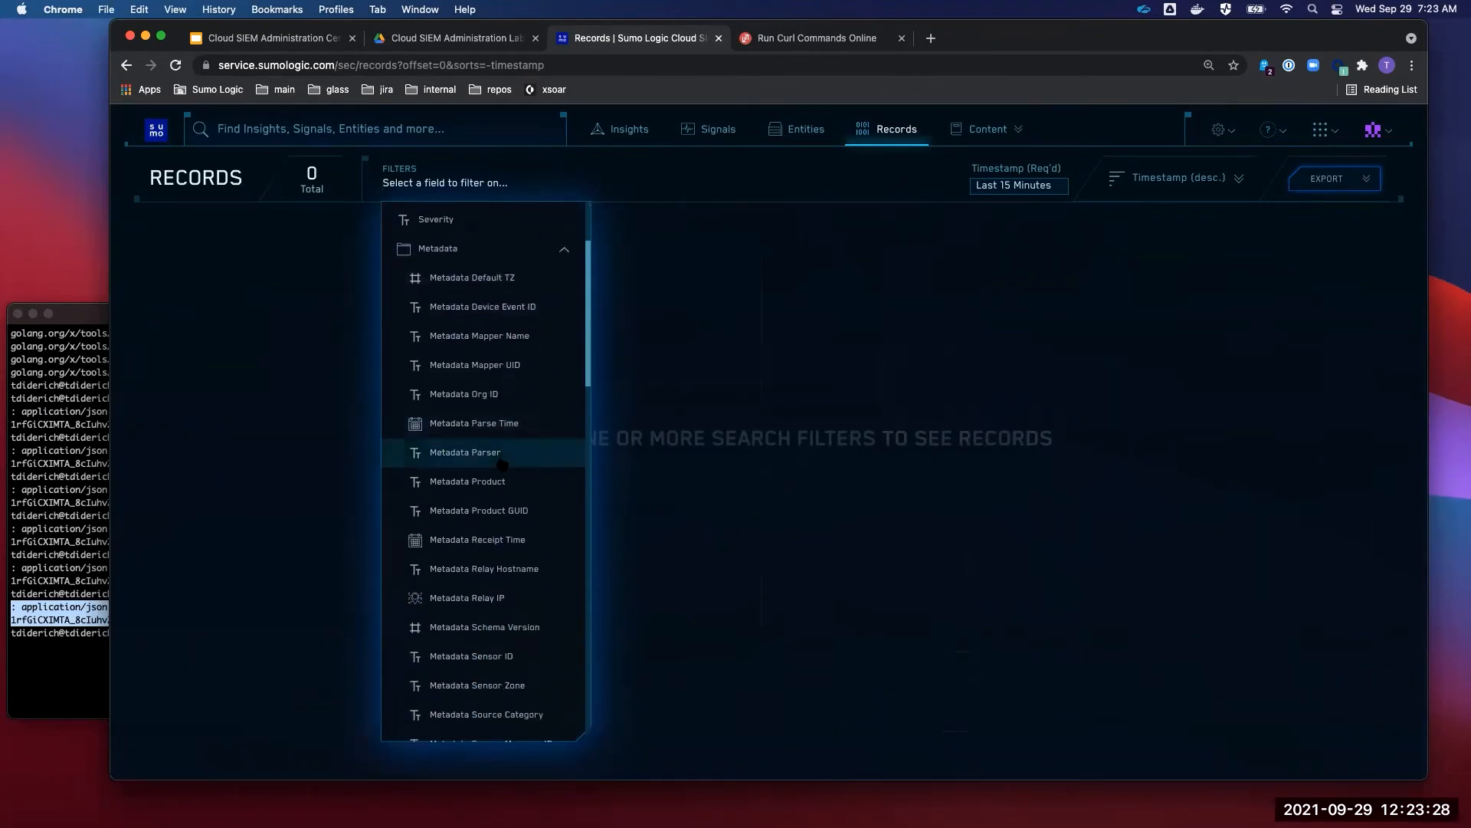
scroll(502, 464, down, 3)
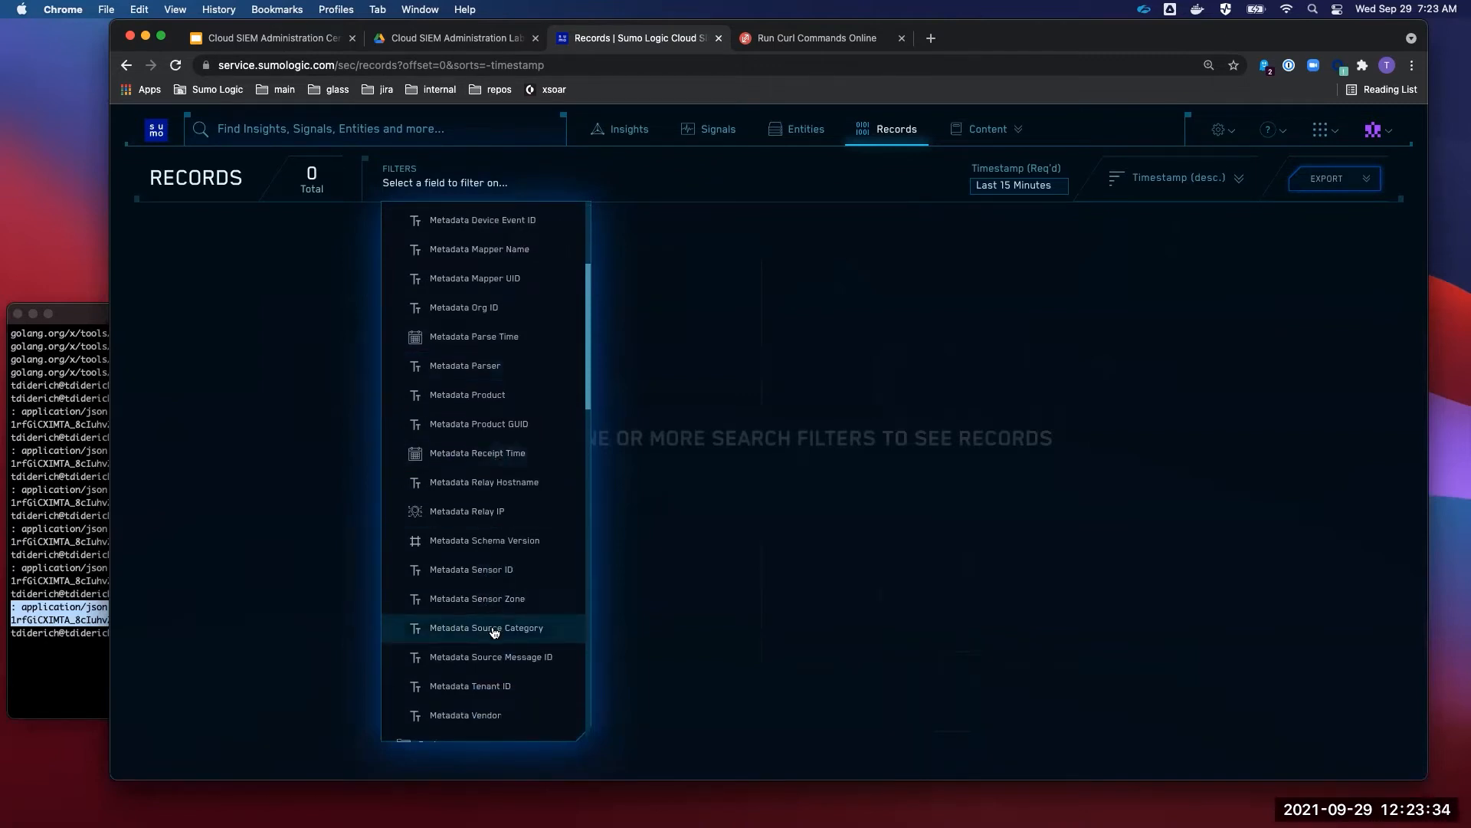
scroll(488, 457, up, 8)
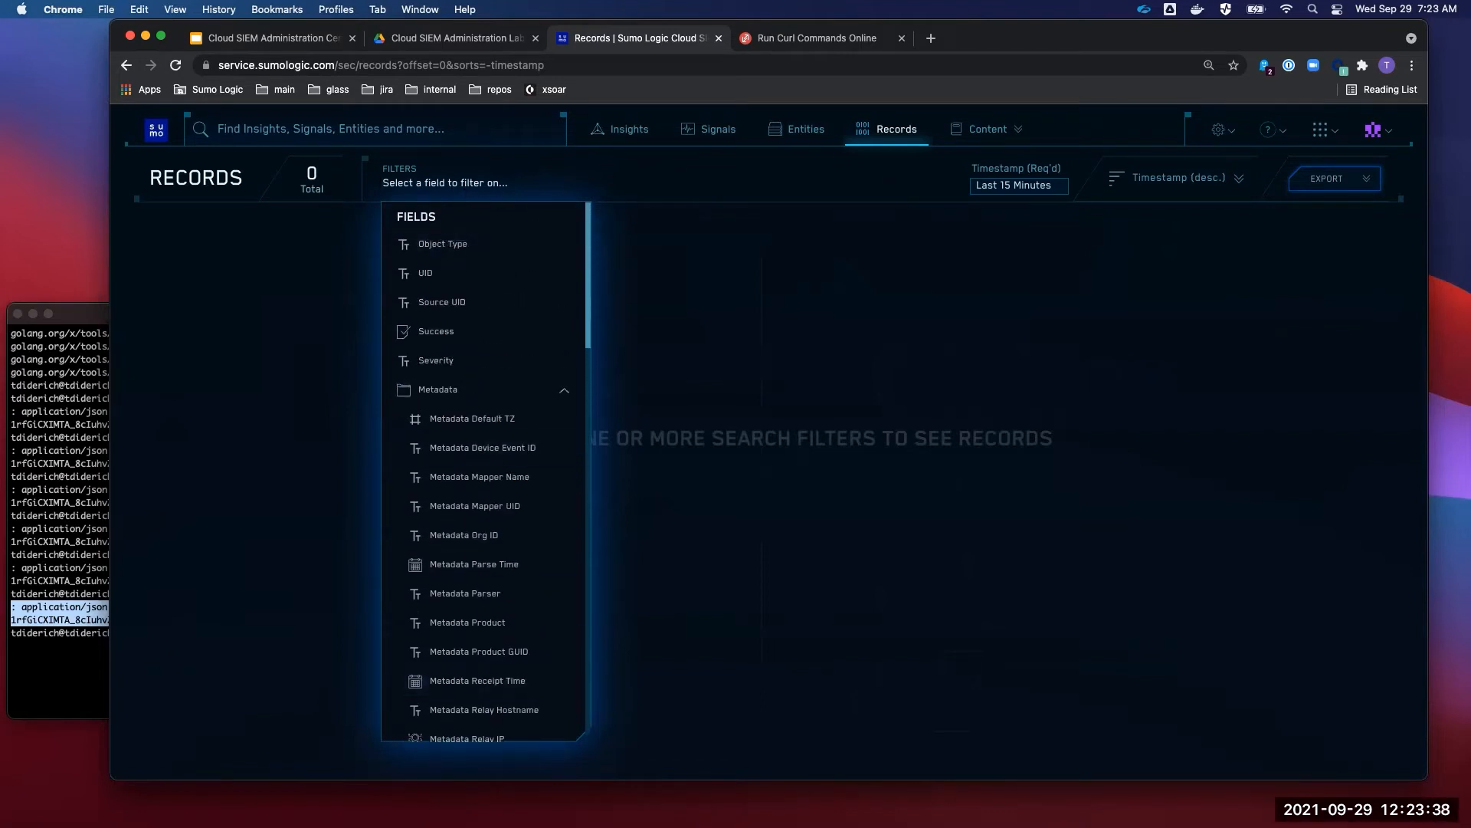
text(source)
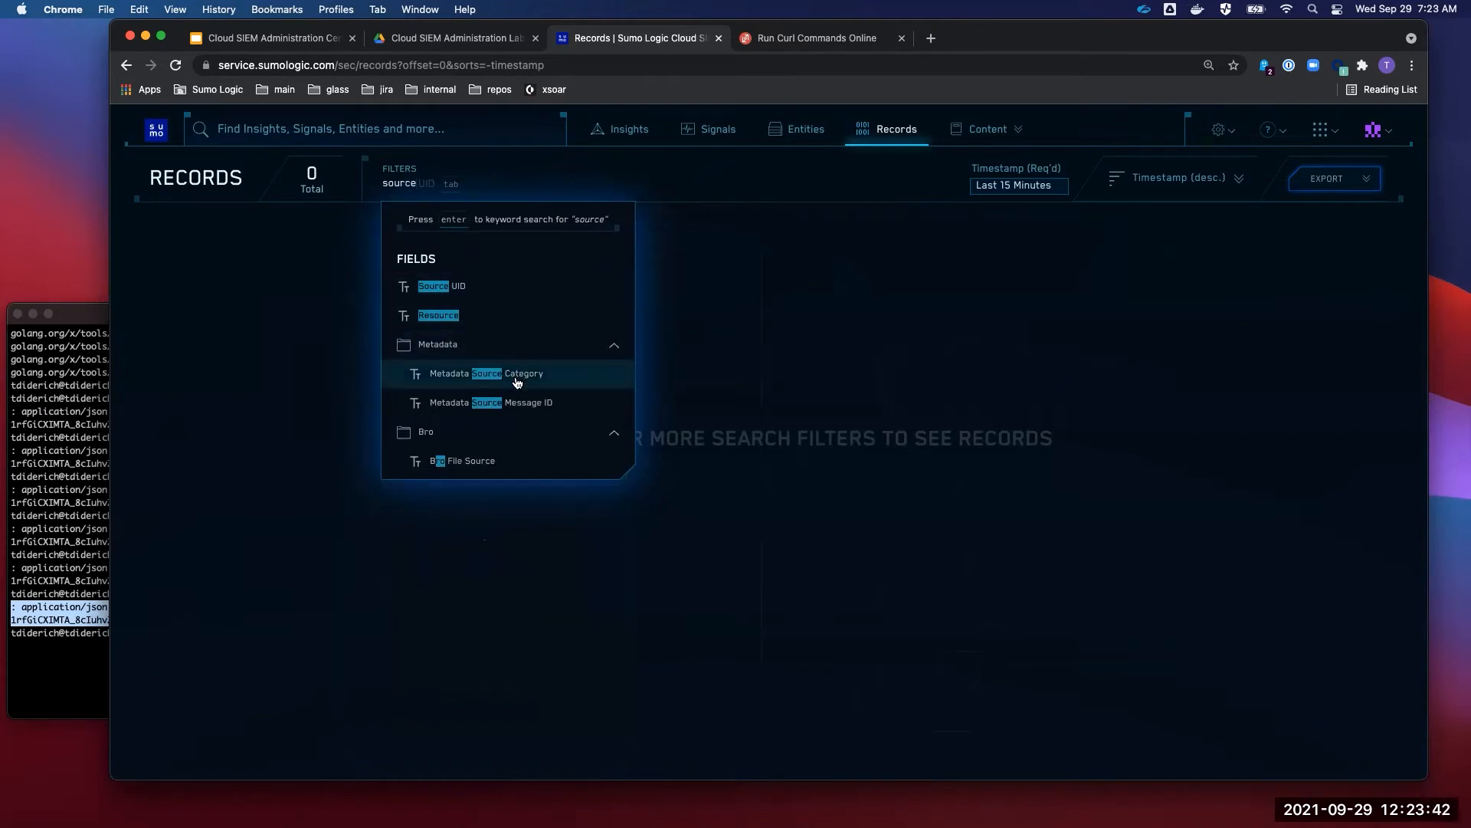
click(517, 375)
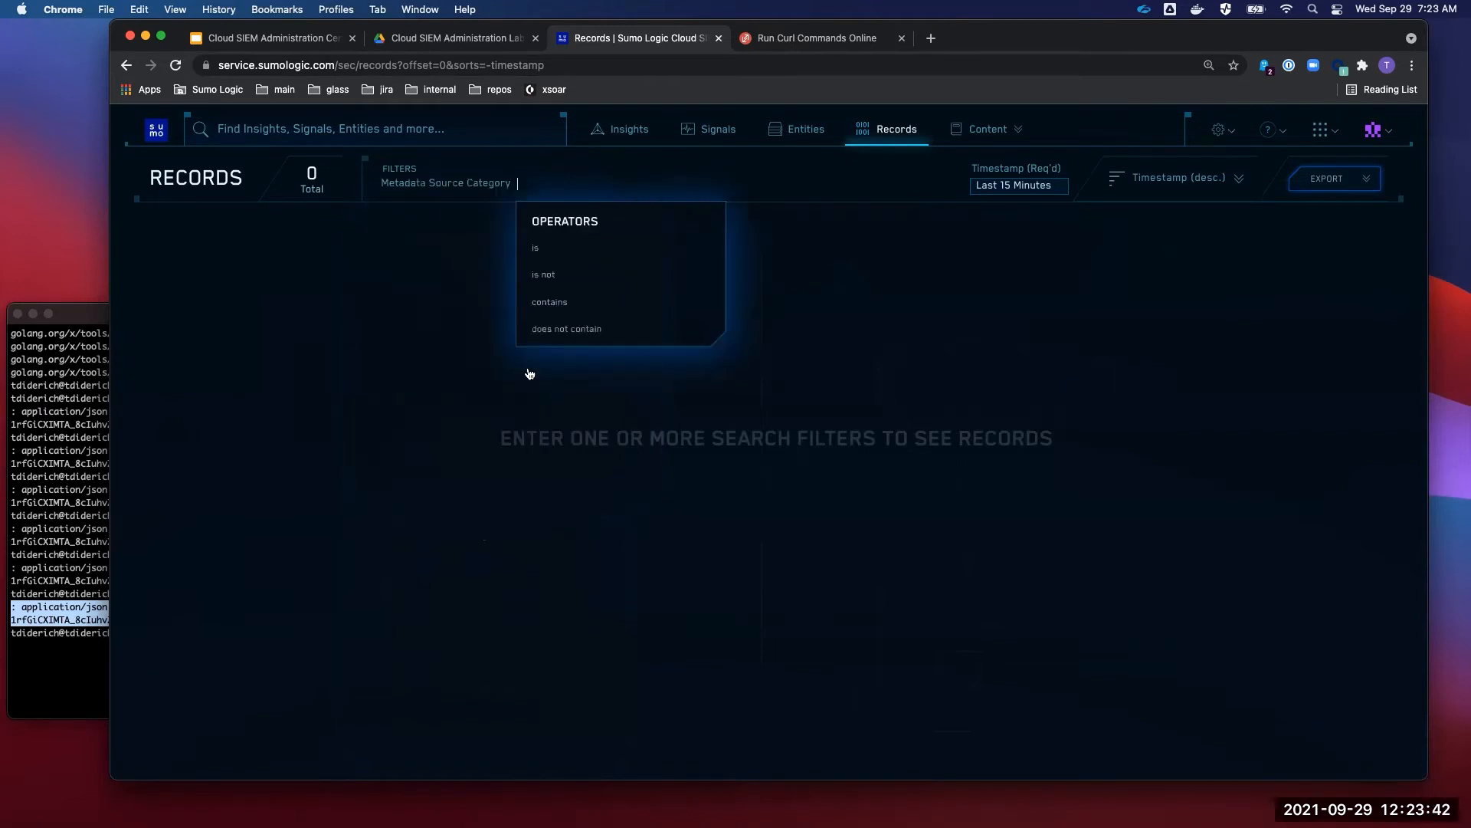
click(580, 255)
text(tylerdiderich)
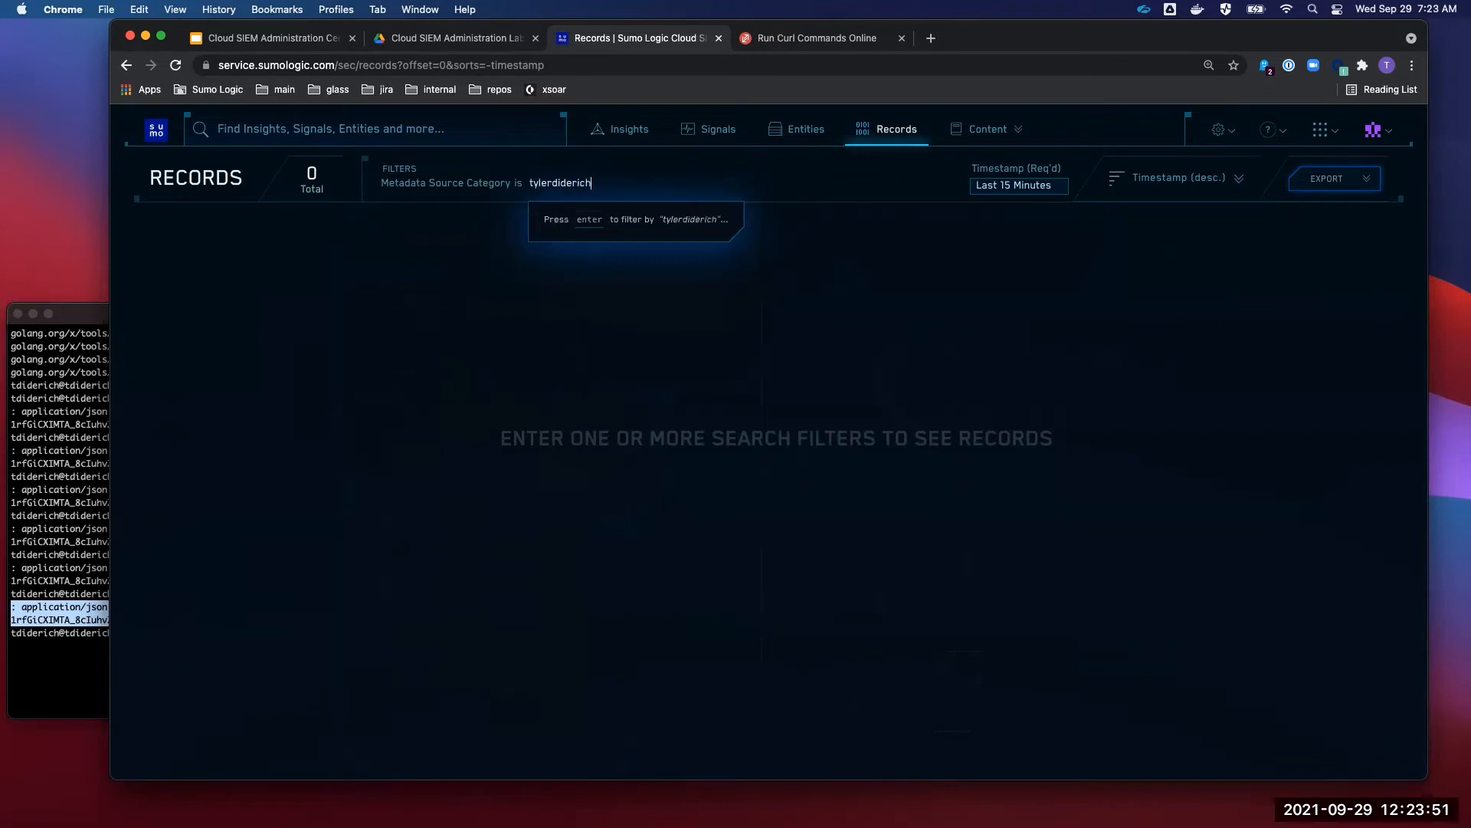
- Apply the filter and expand the first Failed Record: failed_to_parse, vendor and product UNKNOWN
key(Return)
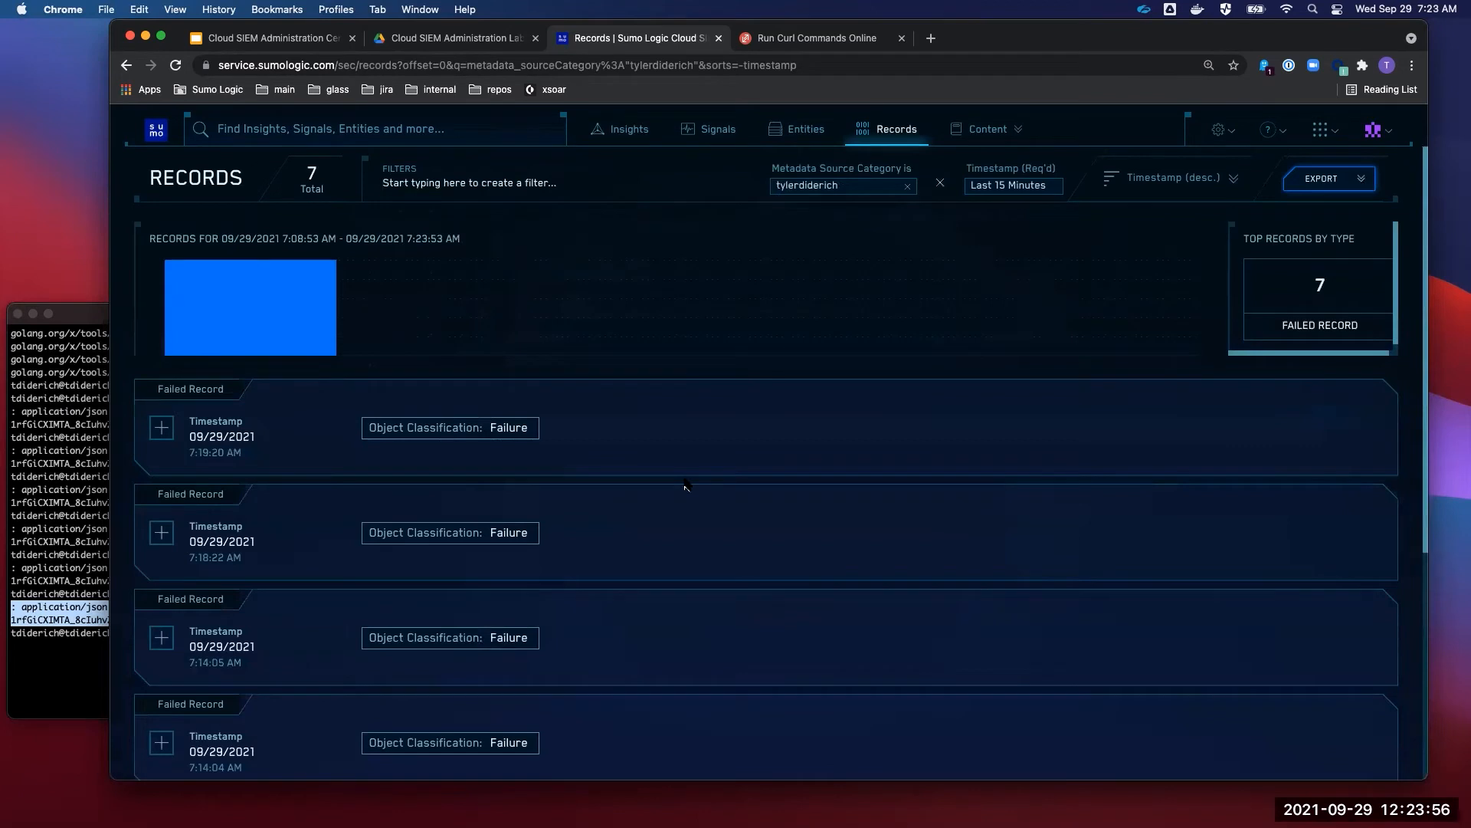
scroll(686, 484, down, 5)
scroll(686, 484, up, 5)
click(162, 429)
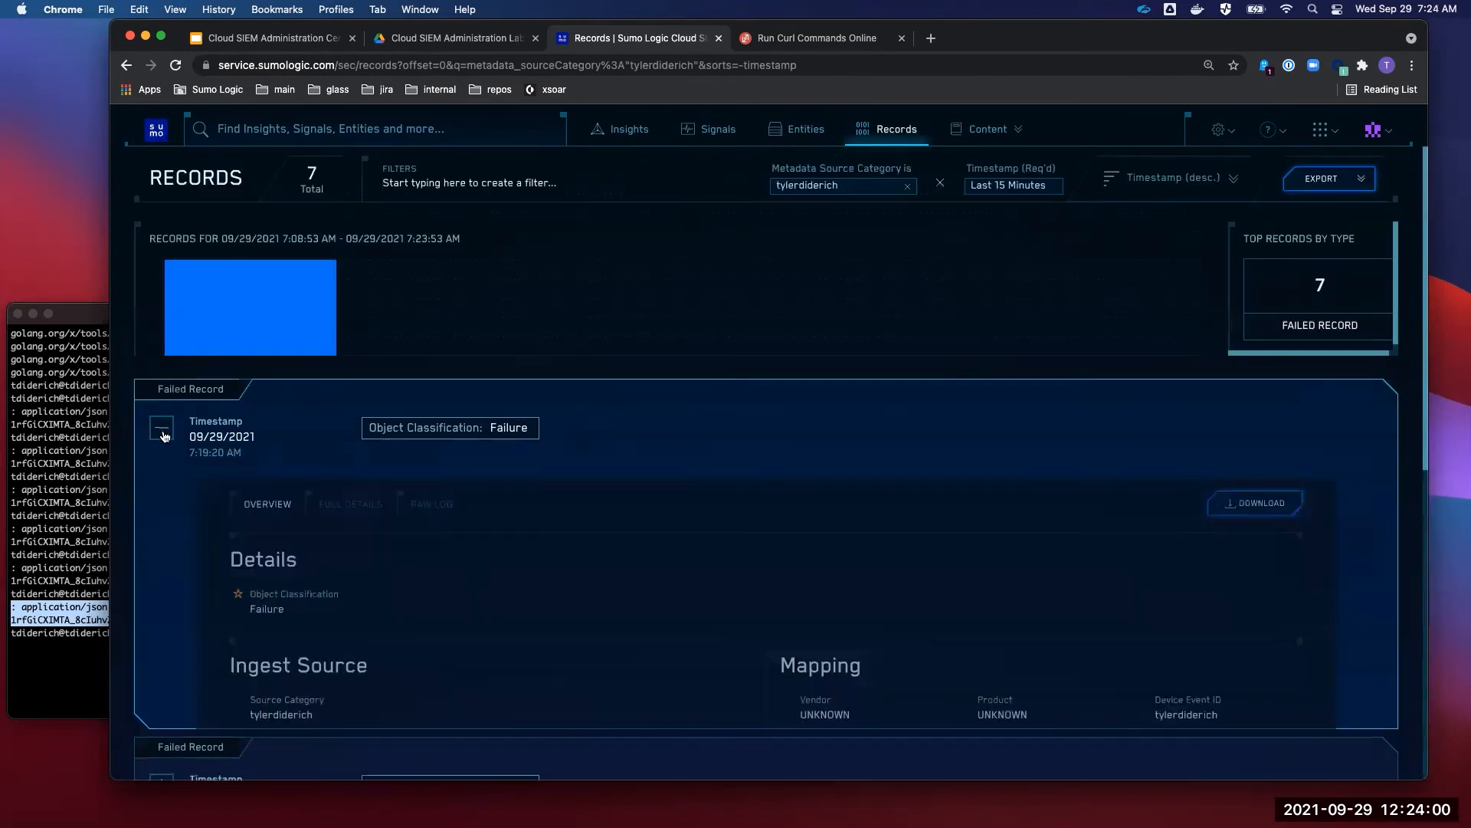
scroll(570, 449, down, 3)
scroll(570, 449, up, 1)
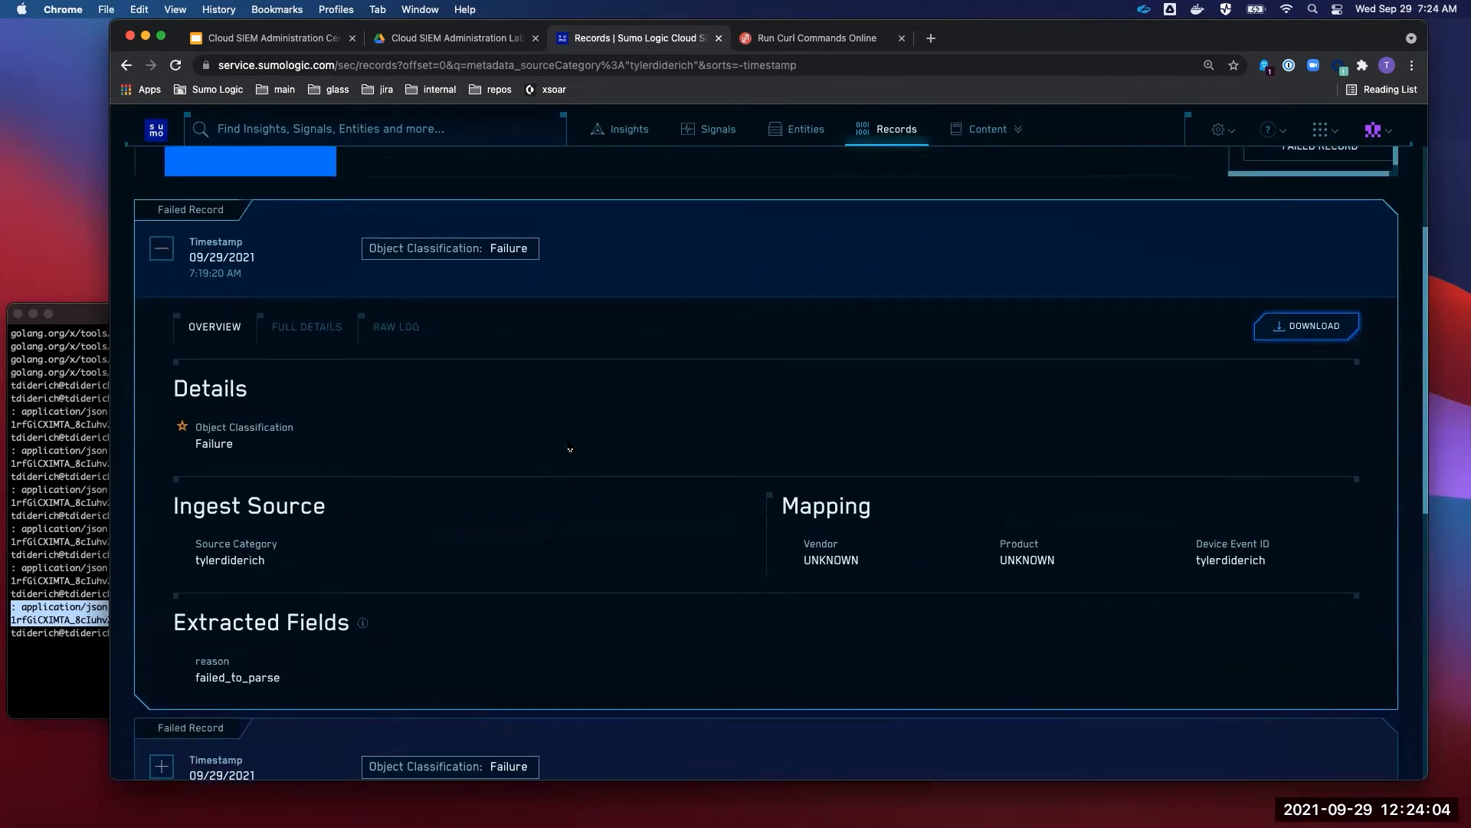
click(512, 66)
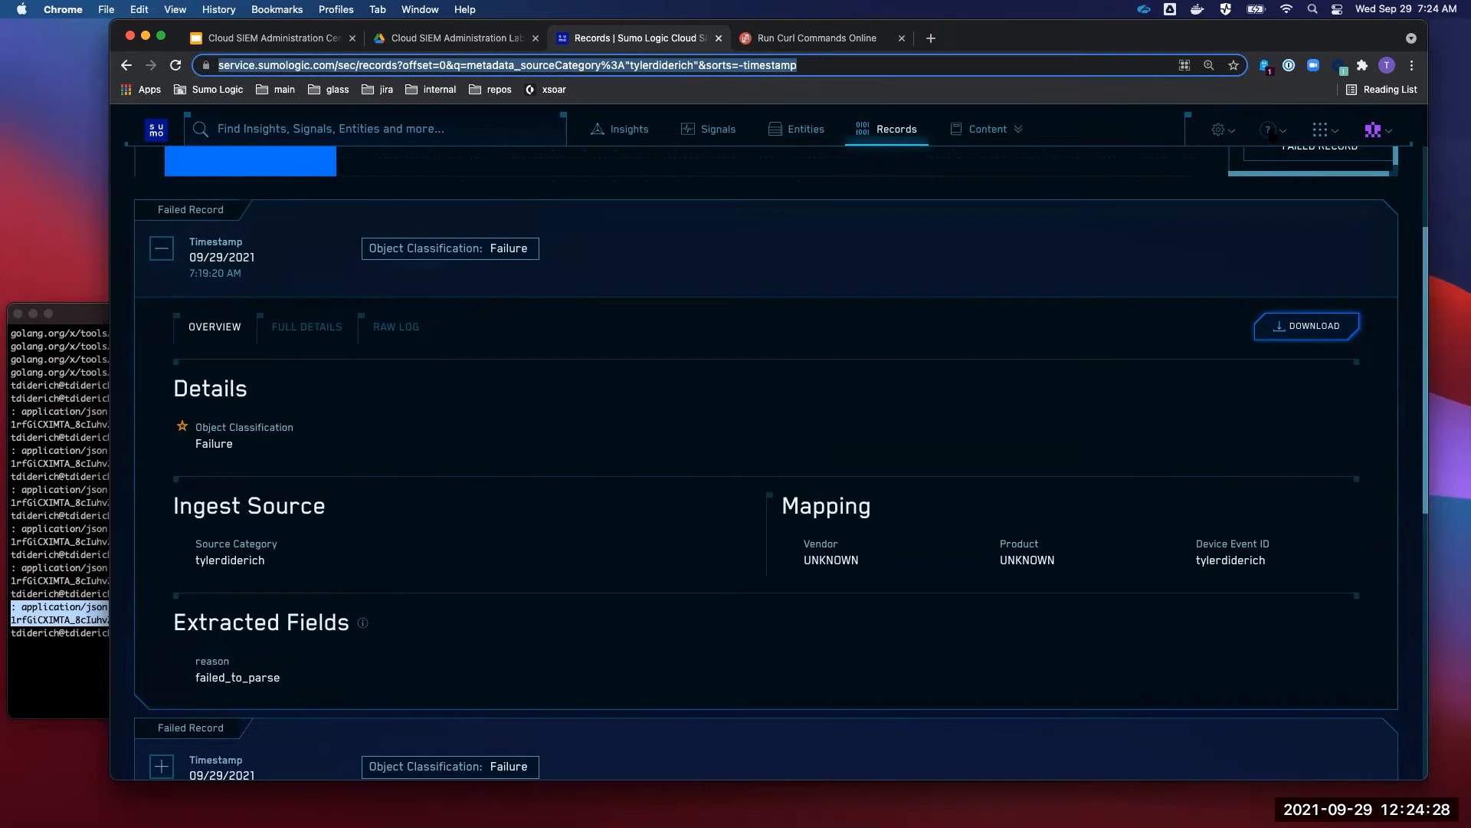
- Switch to the Continuous Intelligence Platform and open Manage Data > Collection
click(1219, 133)
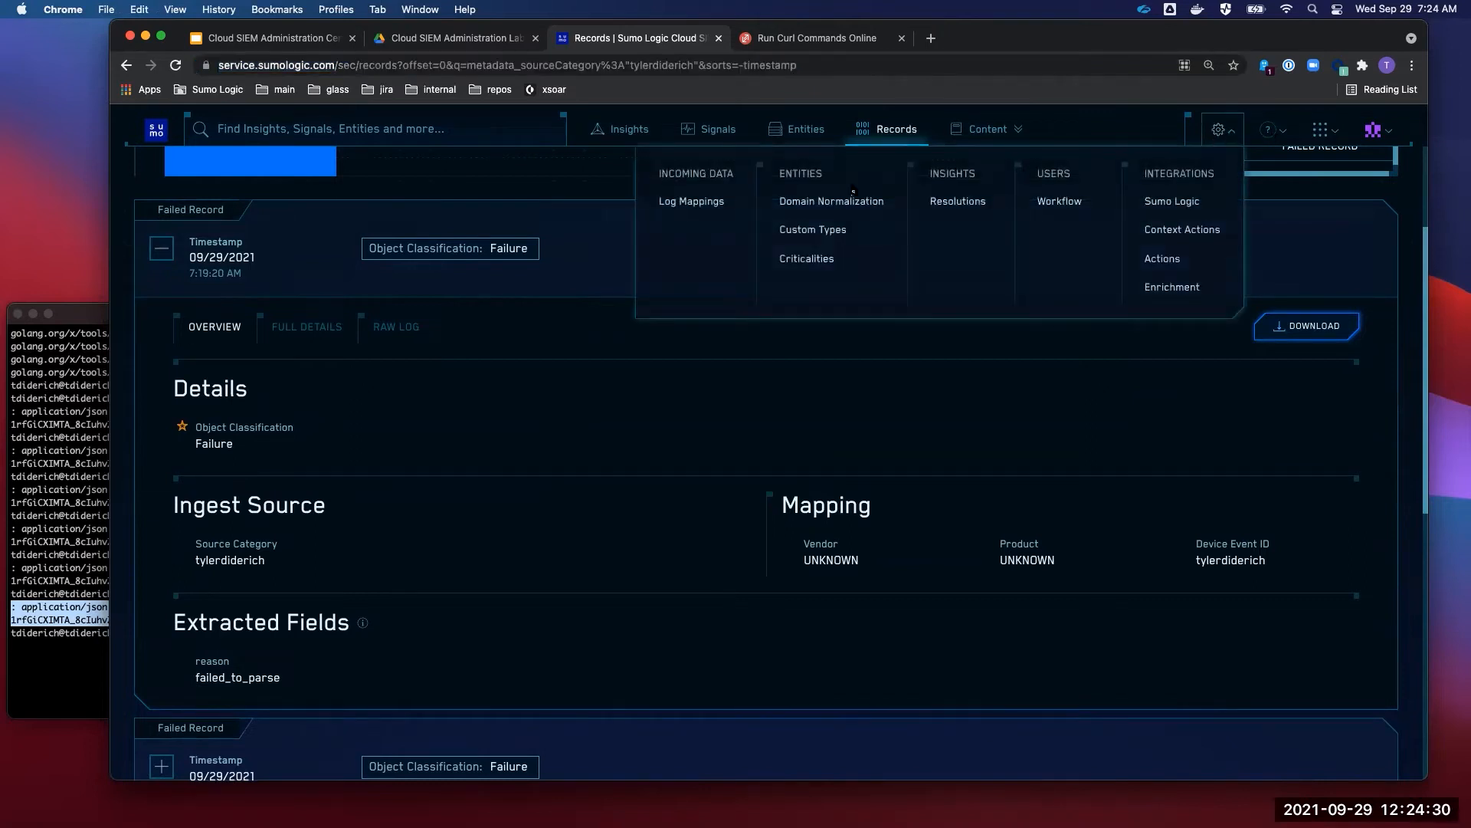
click(1320, 128)
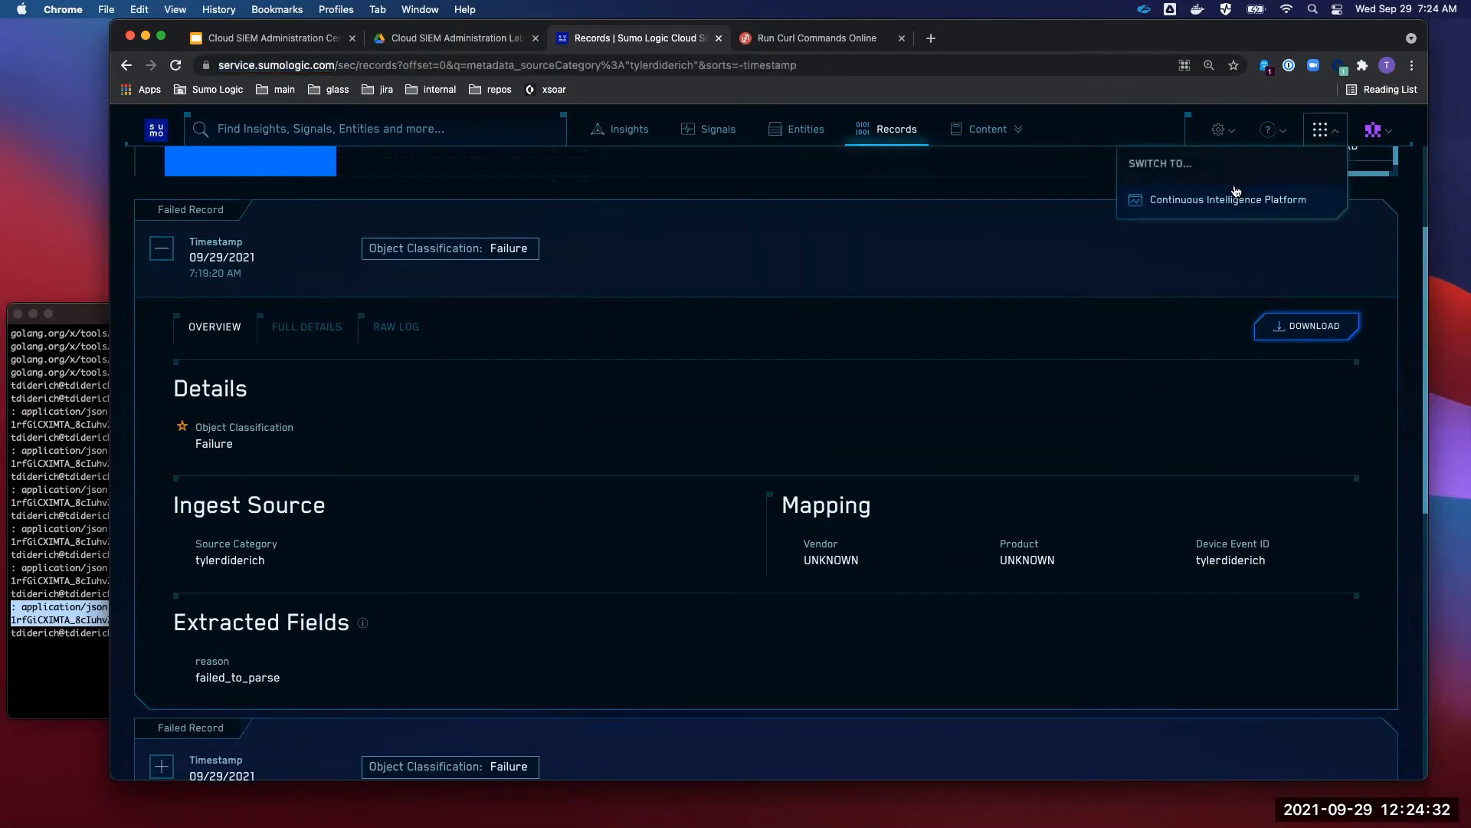
click(1232, 191)
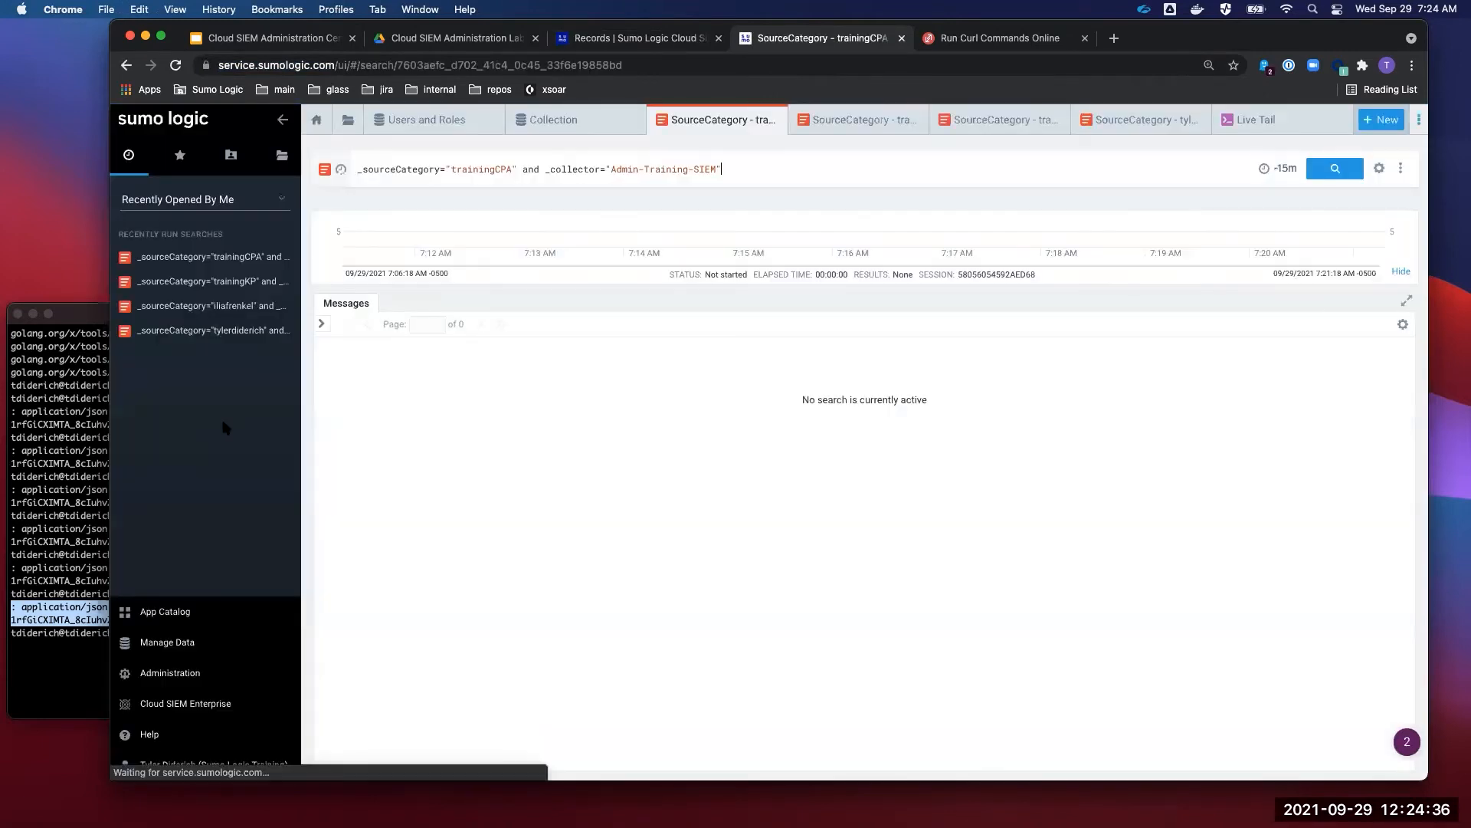
click(170, 673)
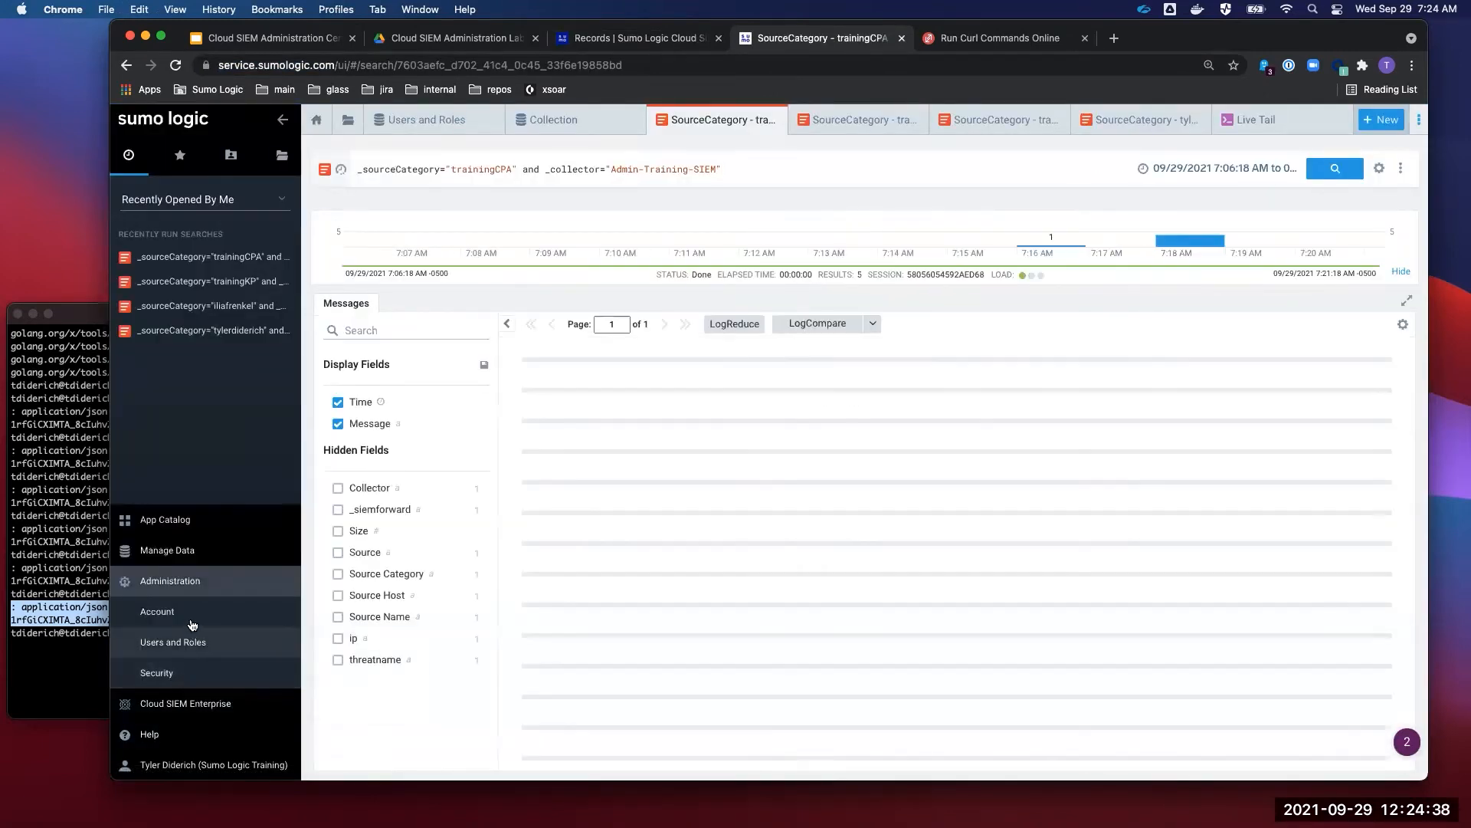
mouse_move(191, 616)
click(198, 550)
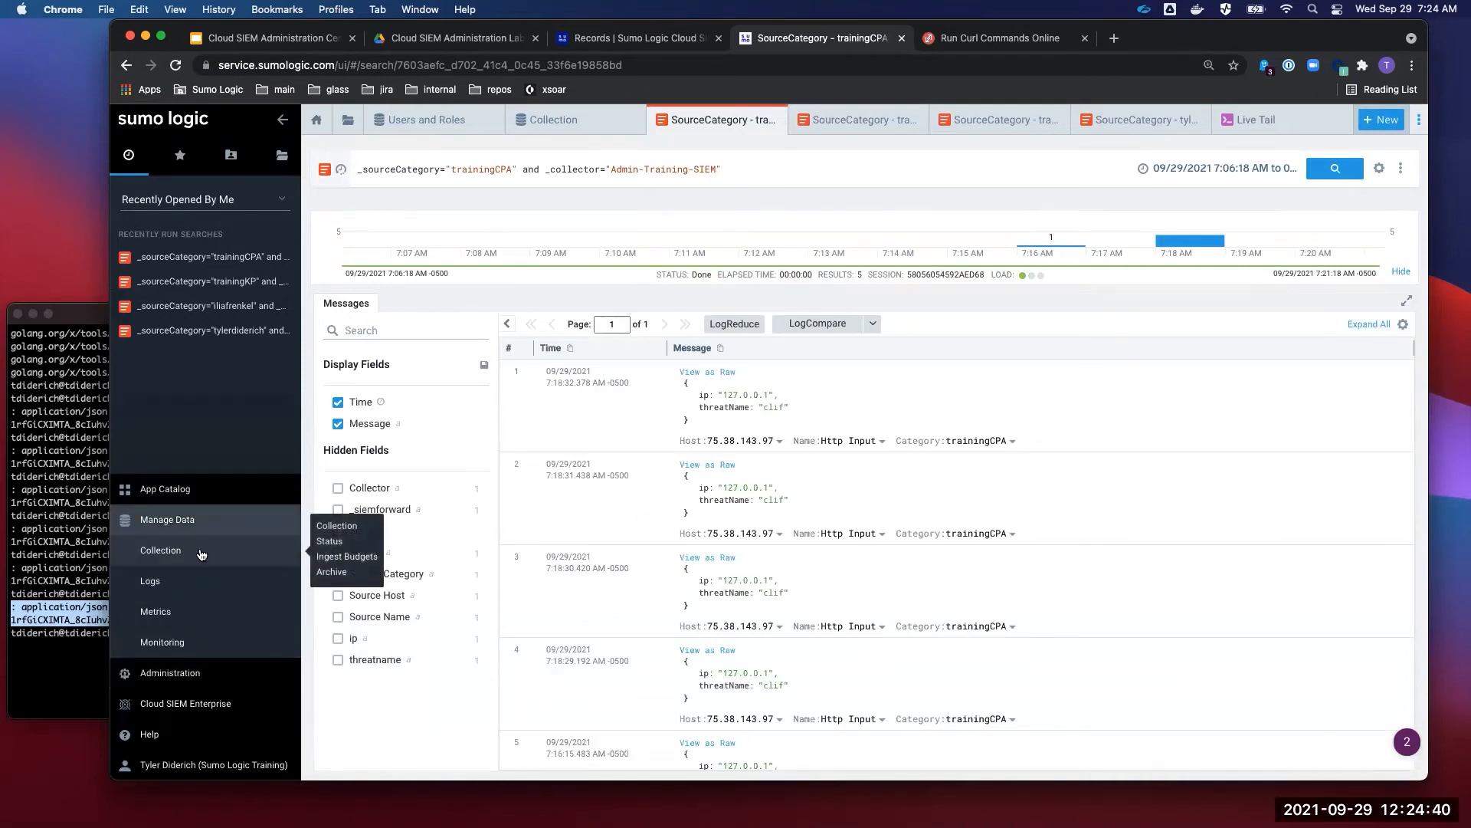
click(201, 554)
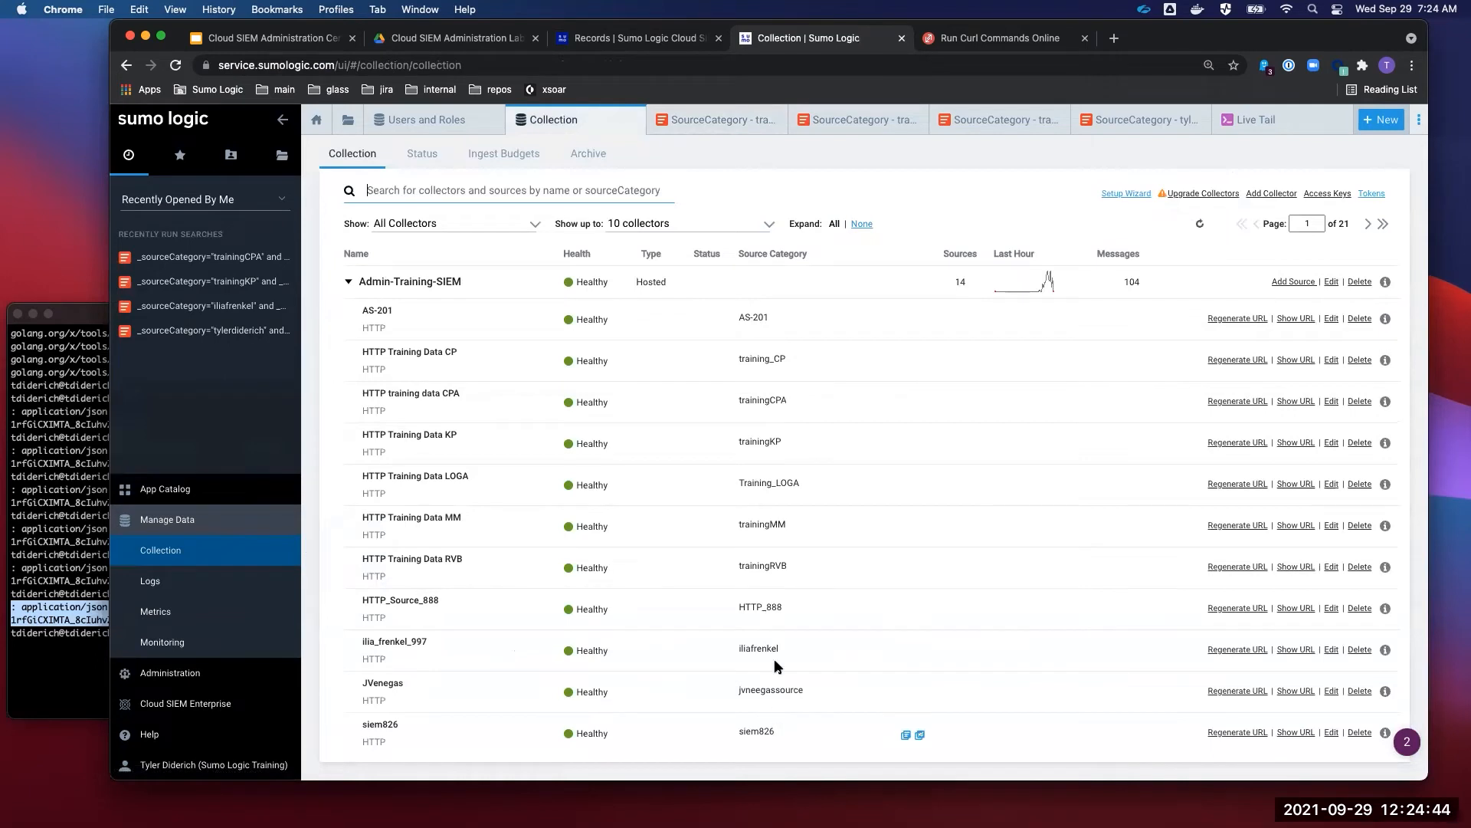
- Review the Admin-Training-SIEM collector's 14 HTTP sources and 104 messages
scroll(781, 536, down, 3)
drag(777, 623, 734, 647)
scroll(798, 651, down, 2)
scroll(837, 625, up, 5)
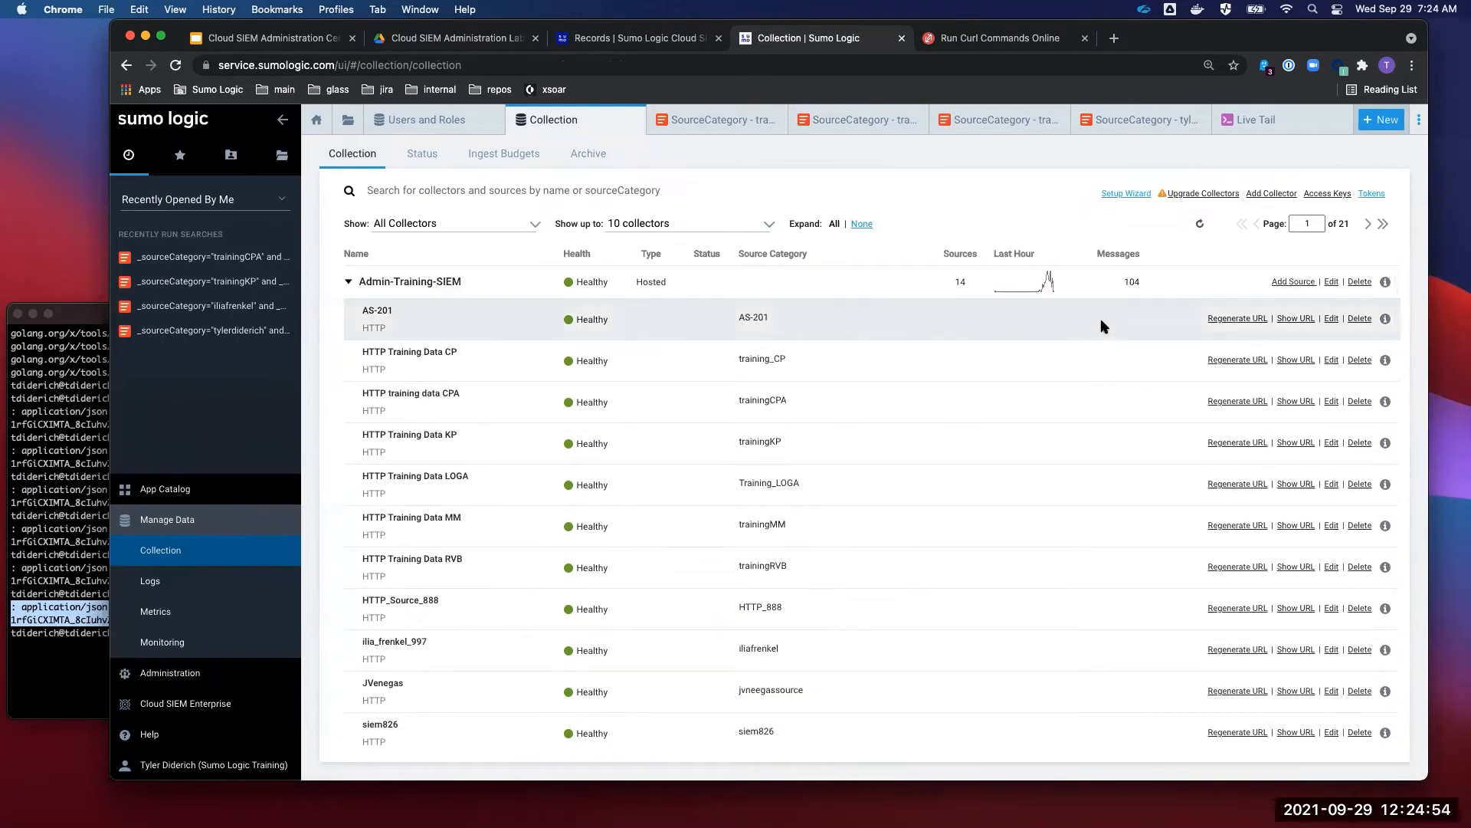
drag(1142, 286, 940, 282)
scroll(1019, 468, down, 3)
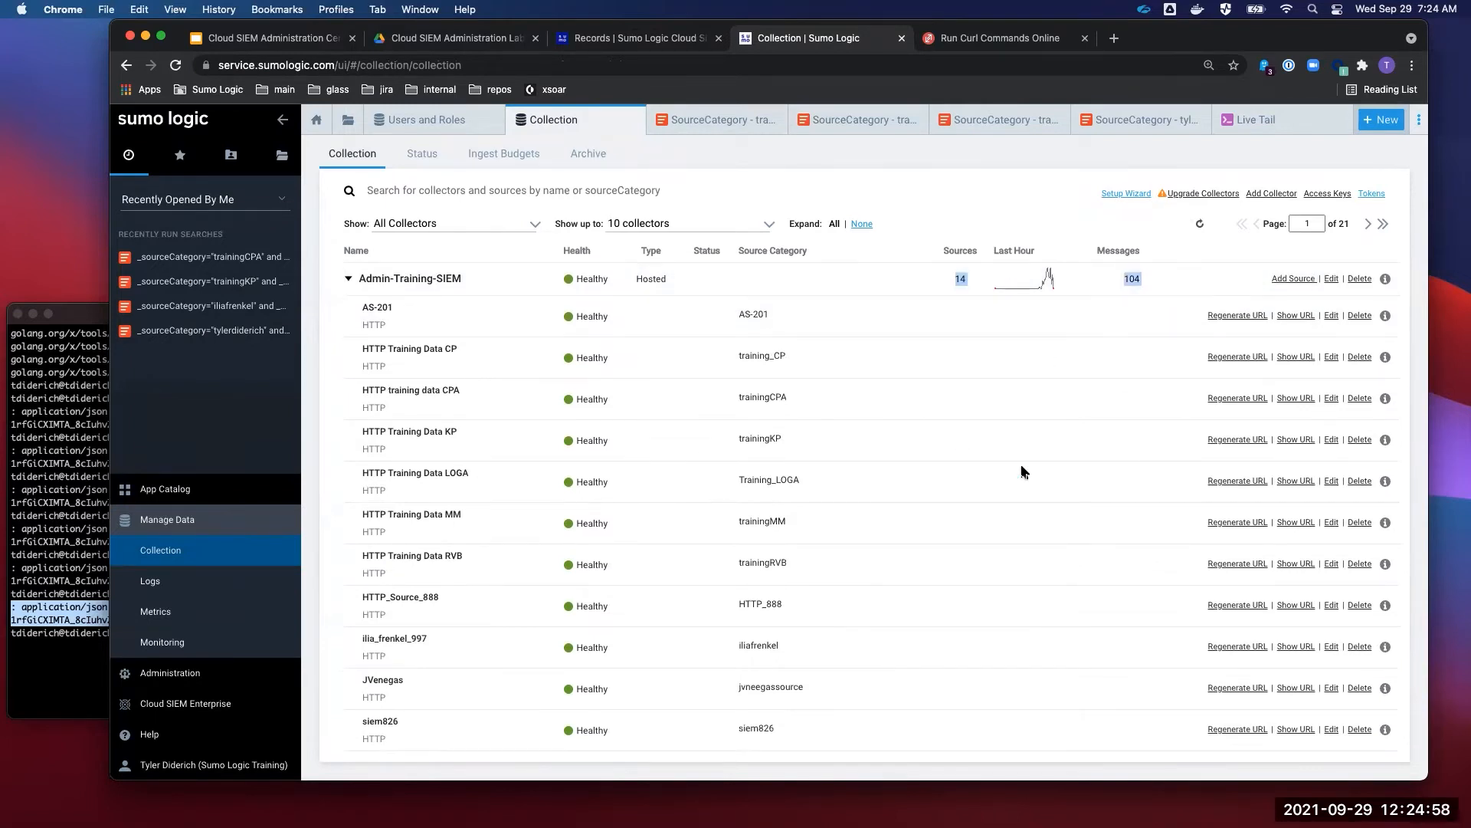
scroll(1021, 471, up, 3)
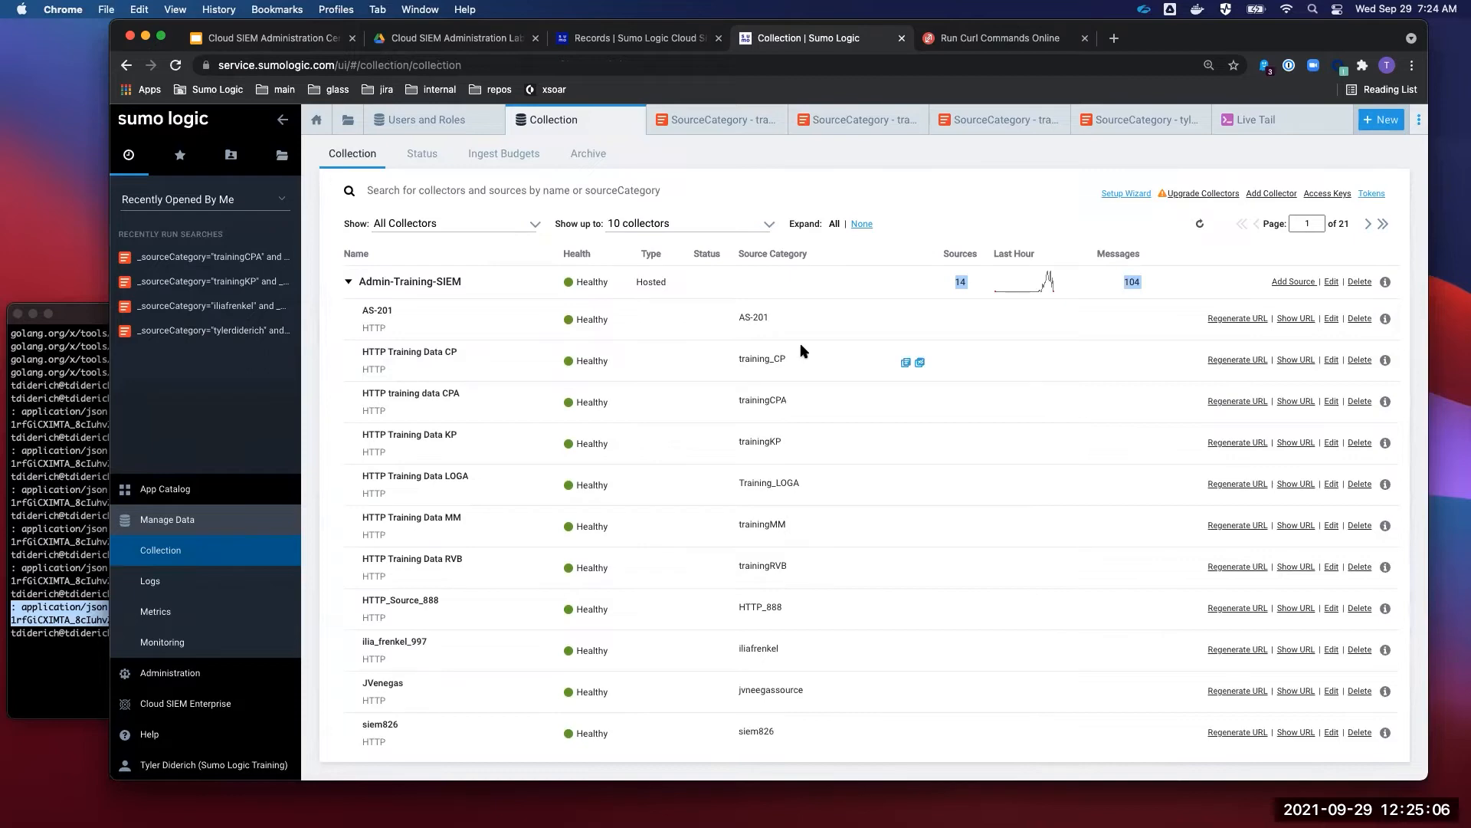
- Return to the Cloud SIEM Records list and remove the source category filter
click(650, 42)
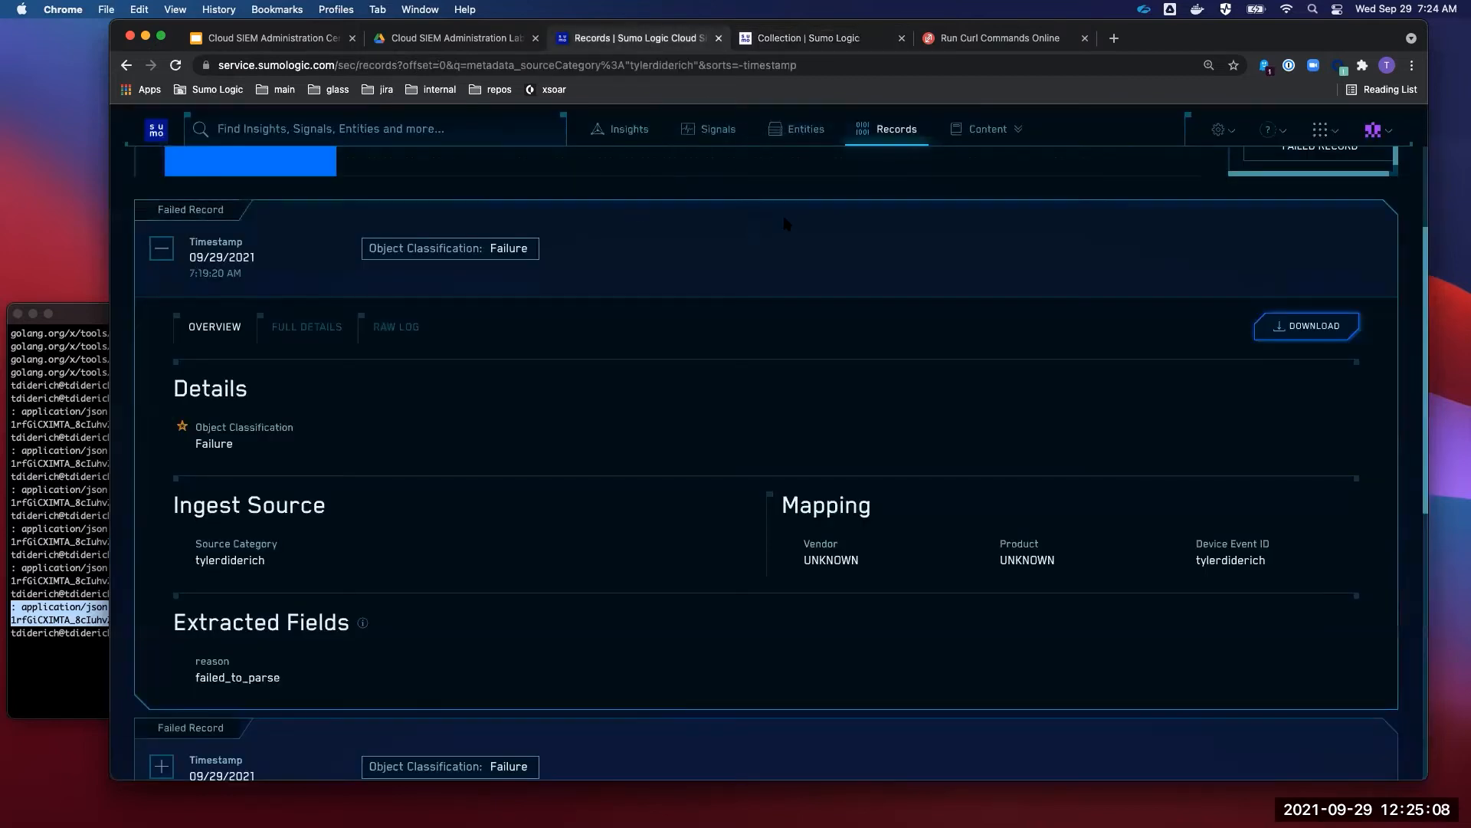
scroll(697, 158, up, 3)
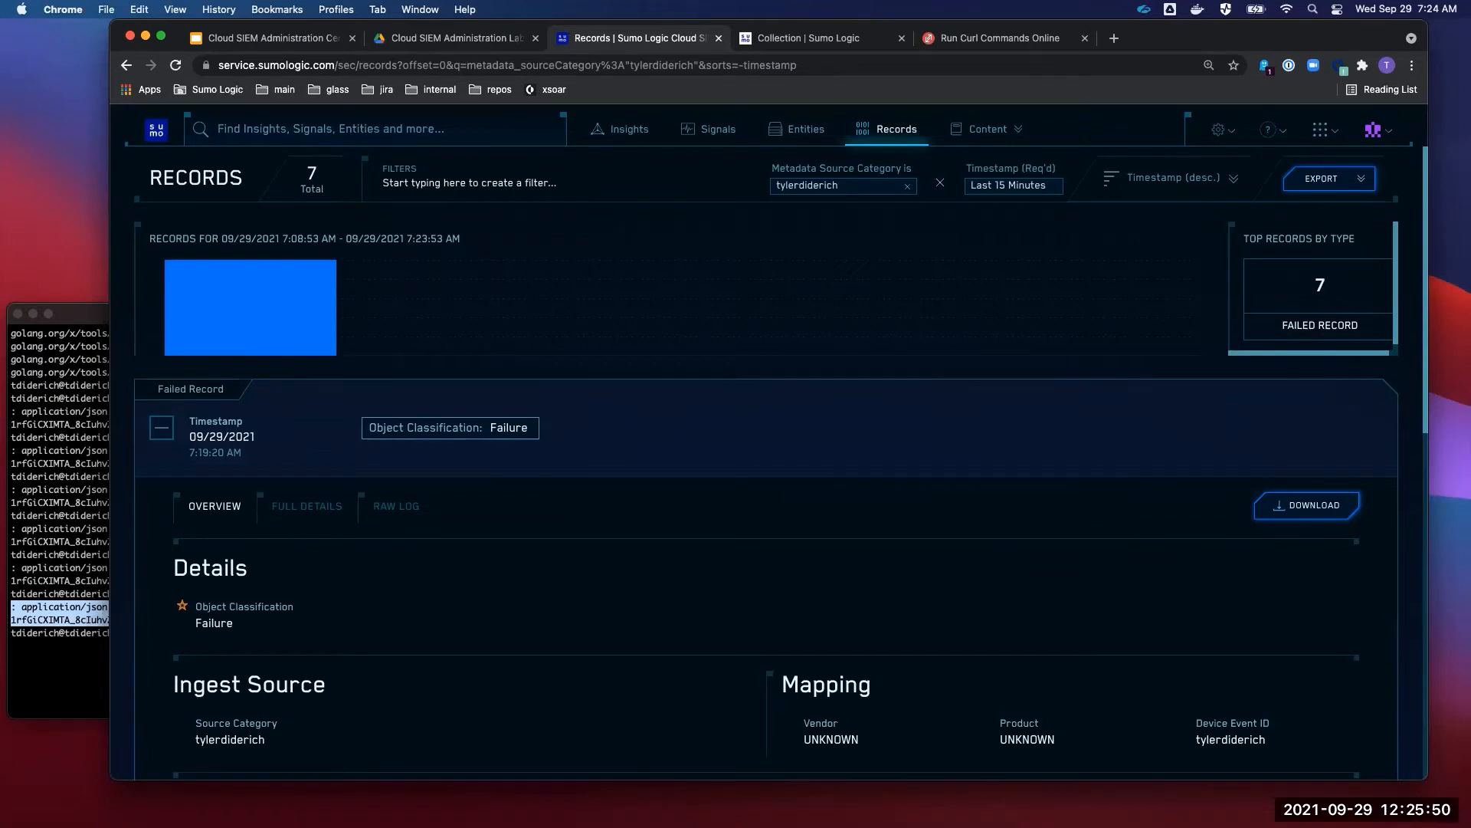
click(907, 186)
- Filter Records to Object Type is Network, showing 738 network records
click(458, 183)
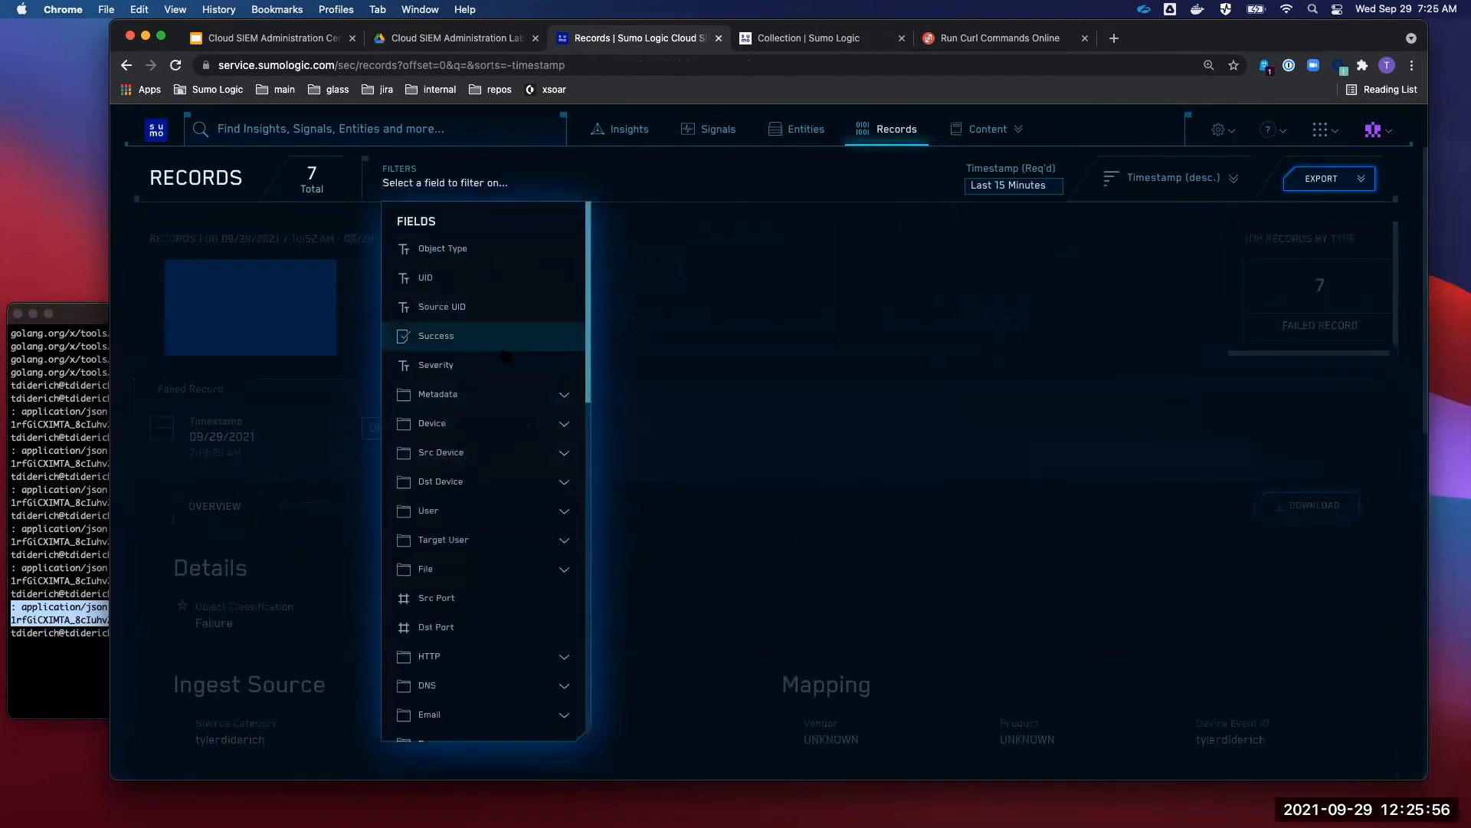
scroll(502, 345, down, 3)
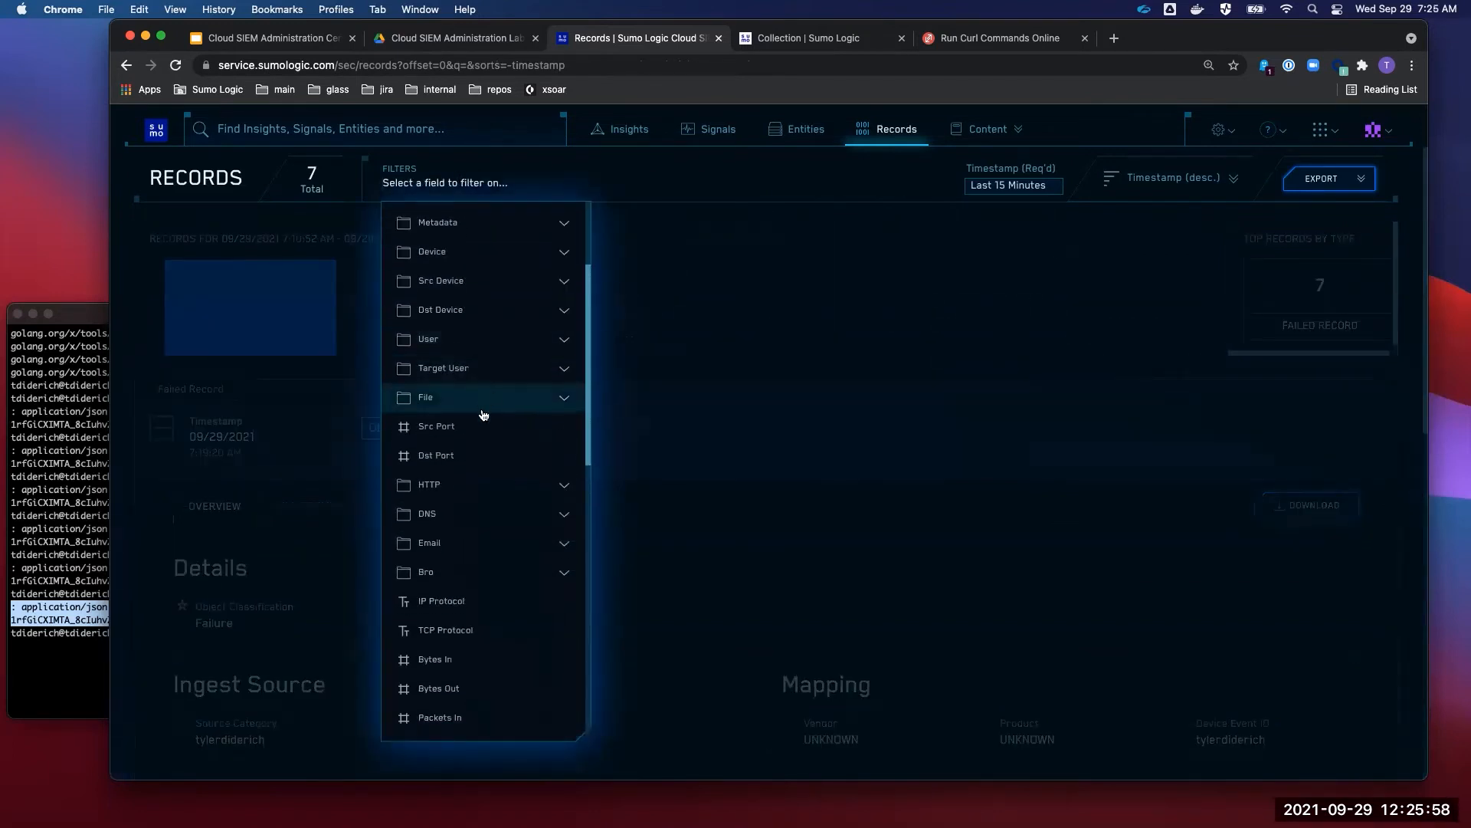
scroll(482, 415, up, 3)
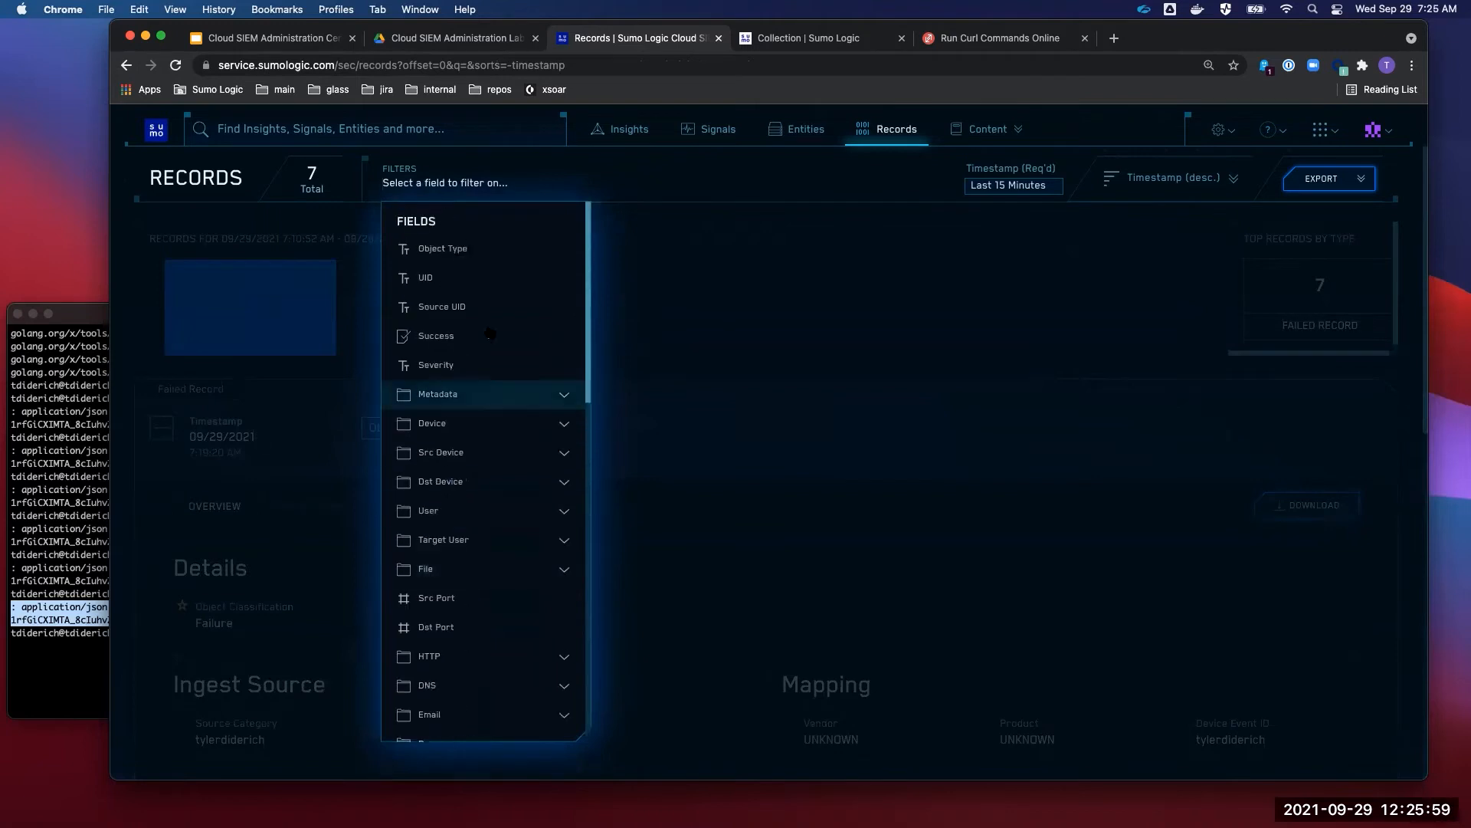
click(473, 259)
click(473, 258)
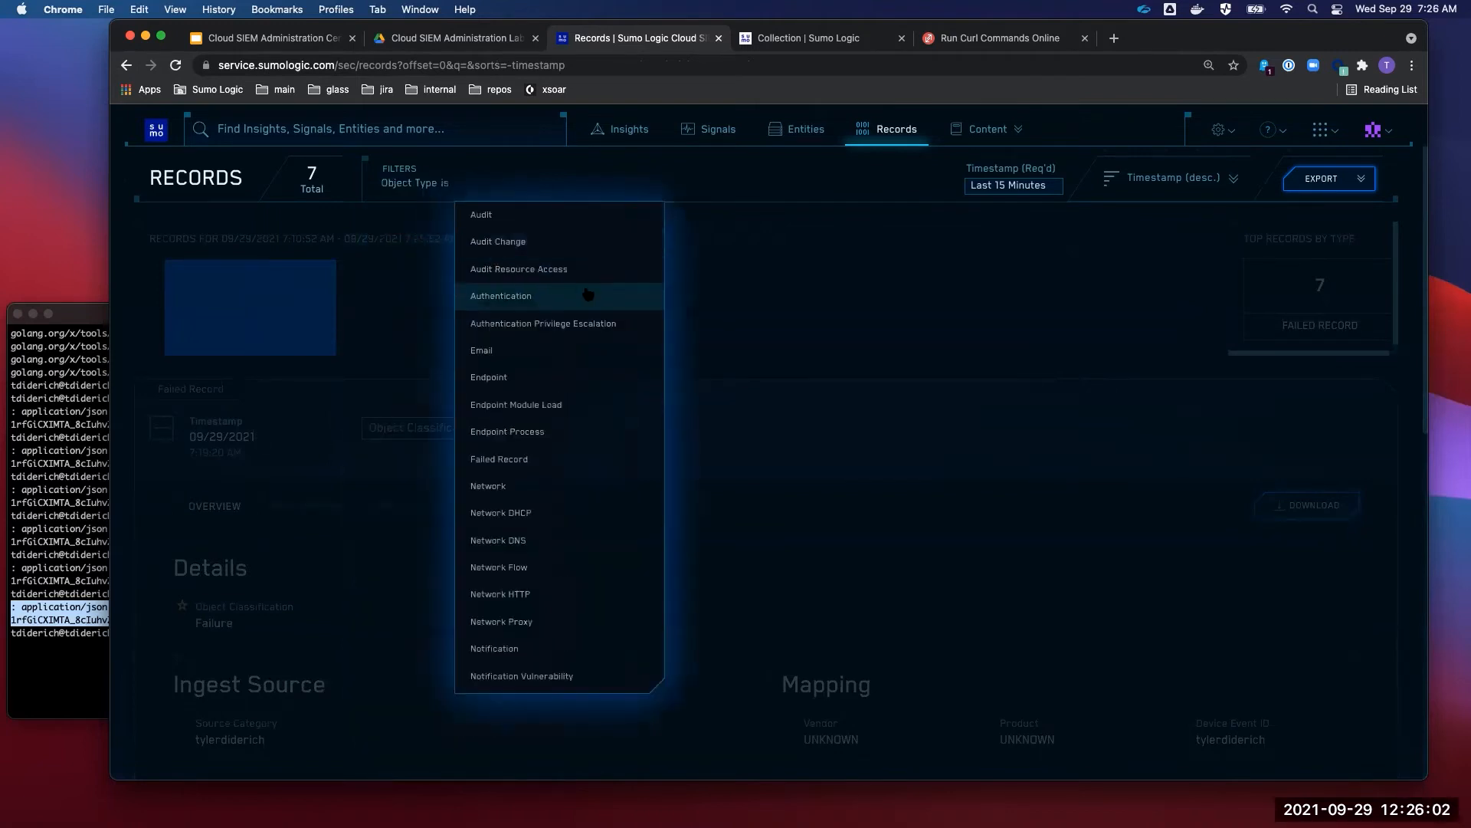
click(542, 485)
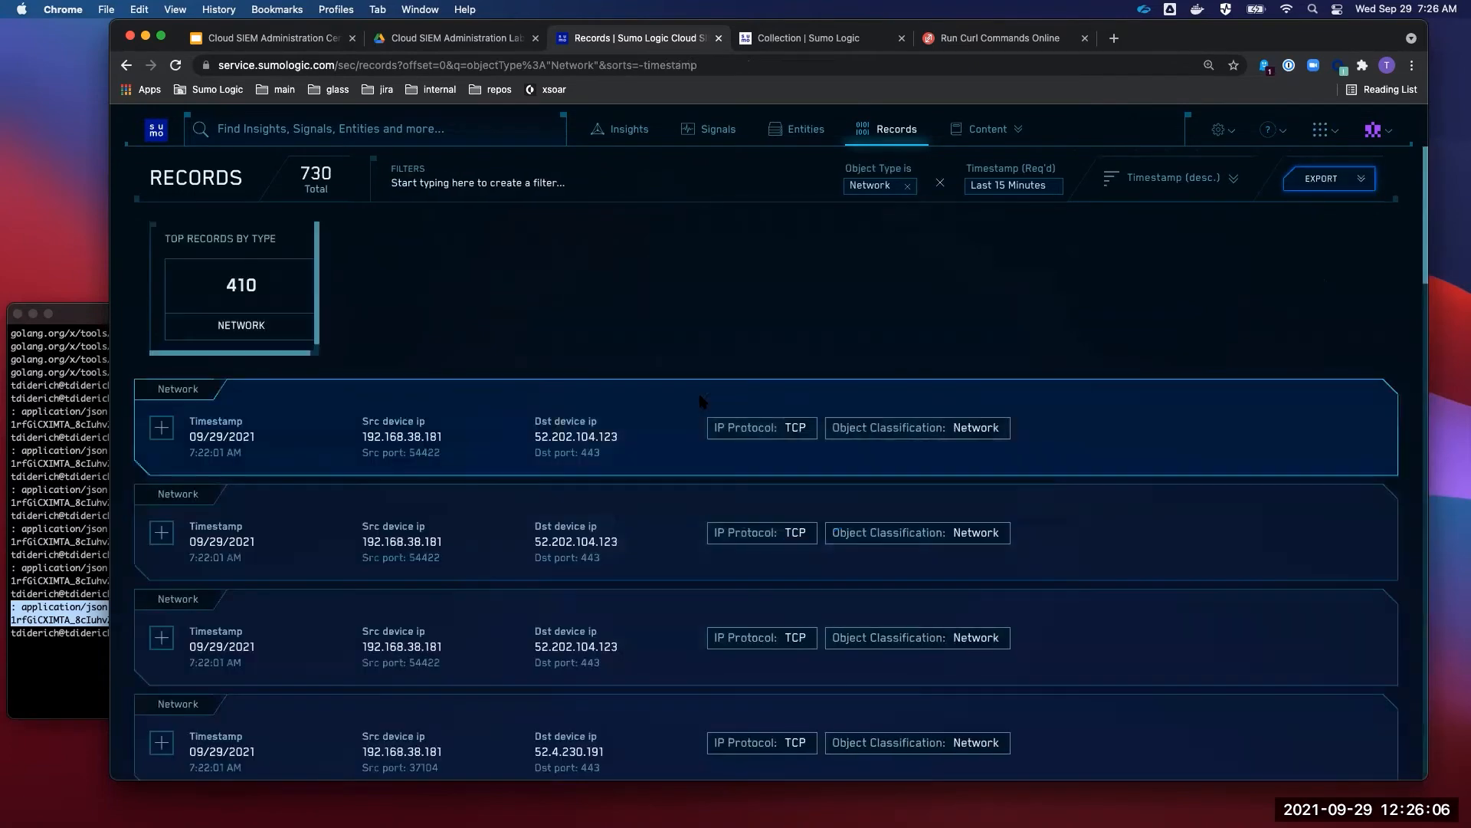
scroll(644, 366, down, 3)
scroll(644, 366, down, 5)
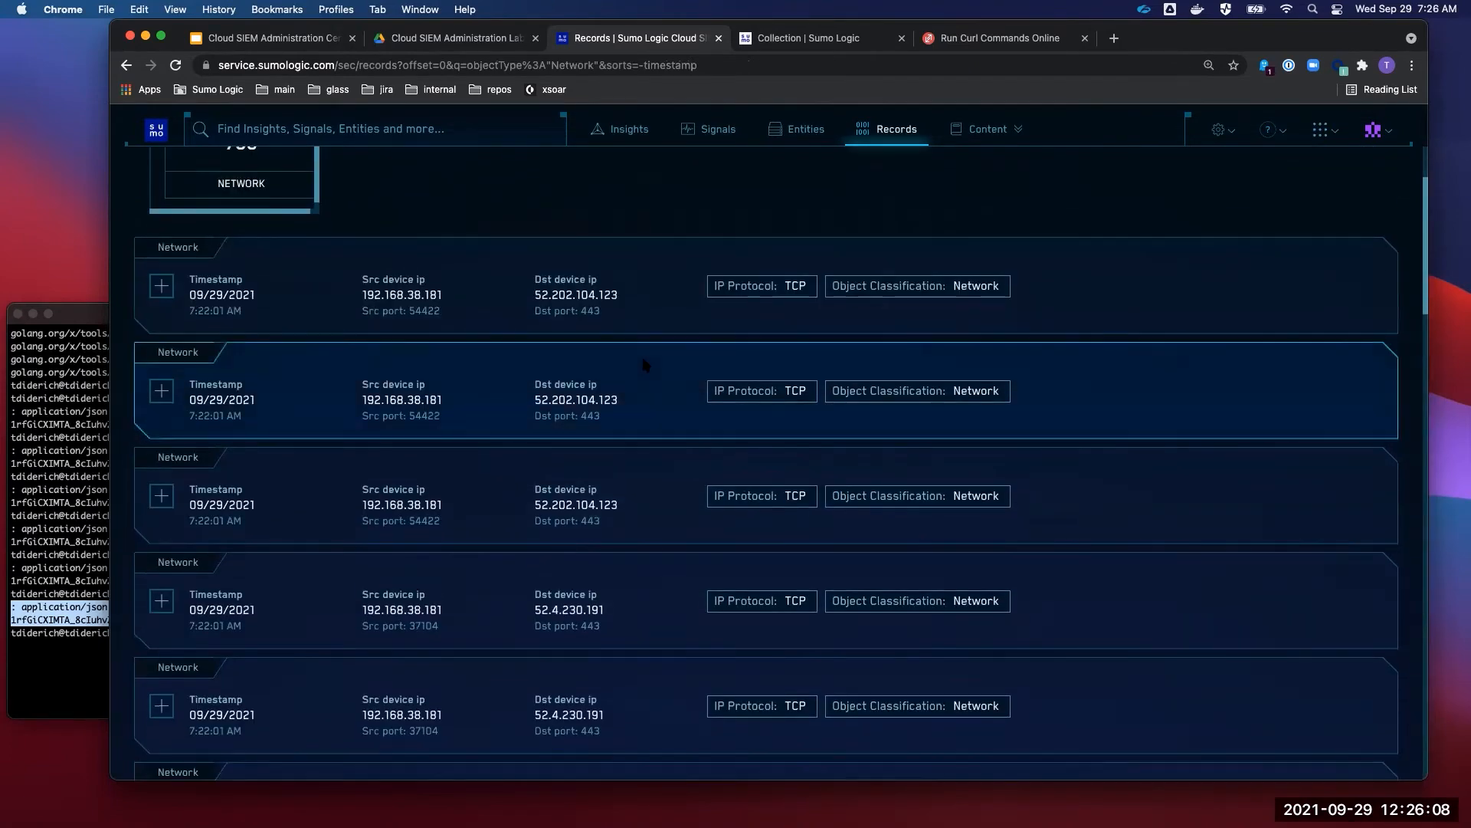
scroll(643, 366, up, 8)
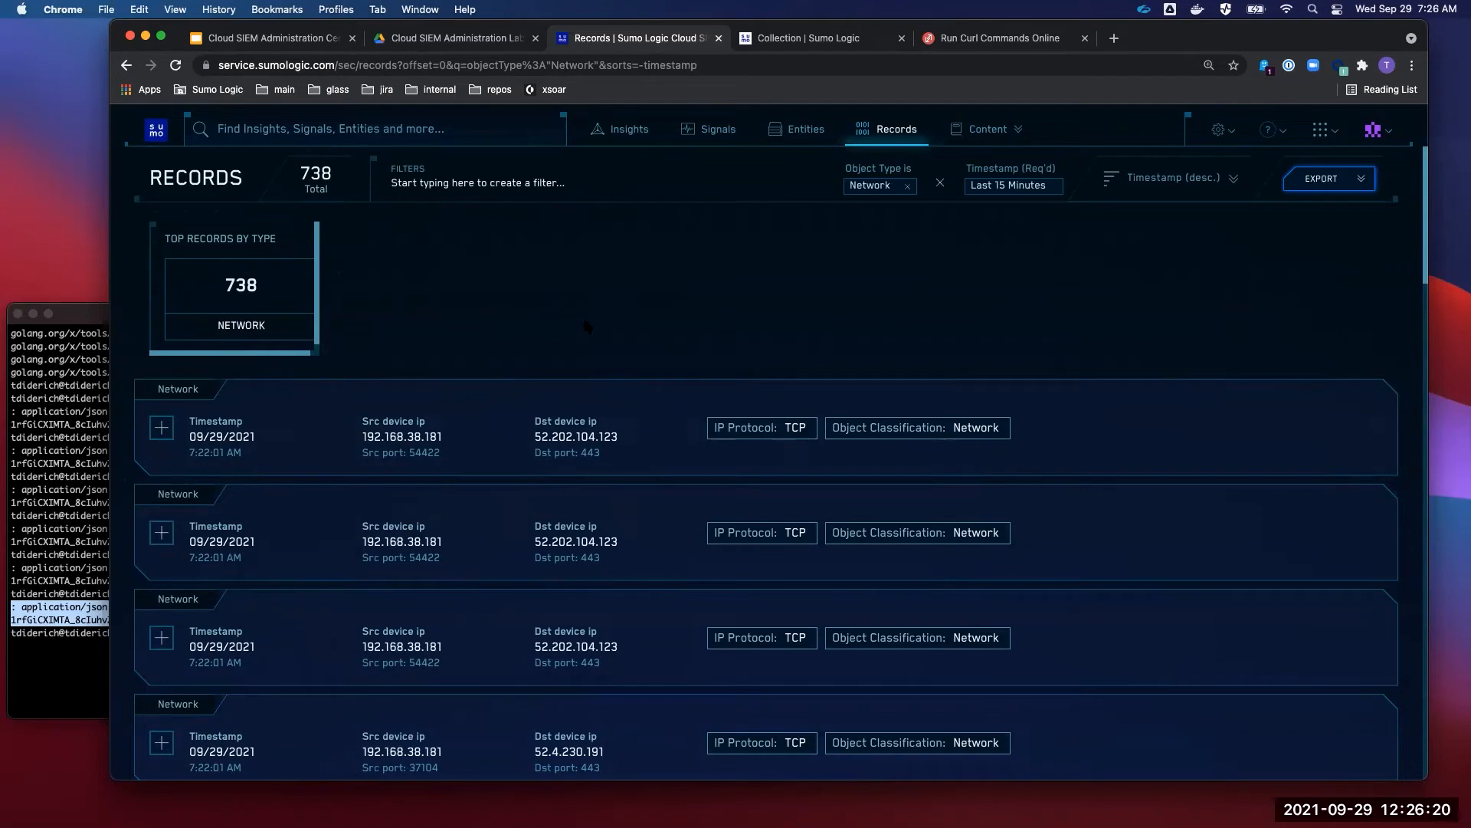
click(309, 42)
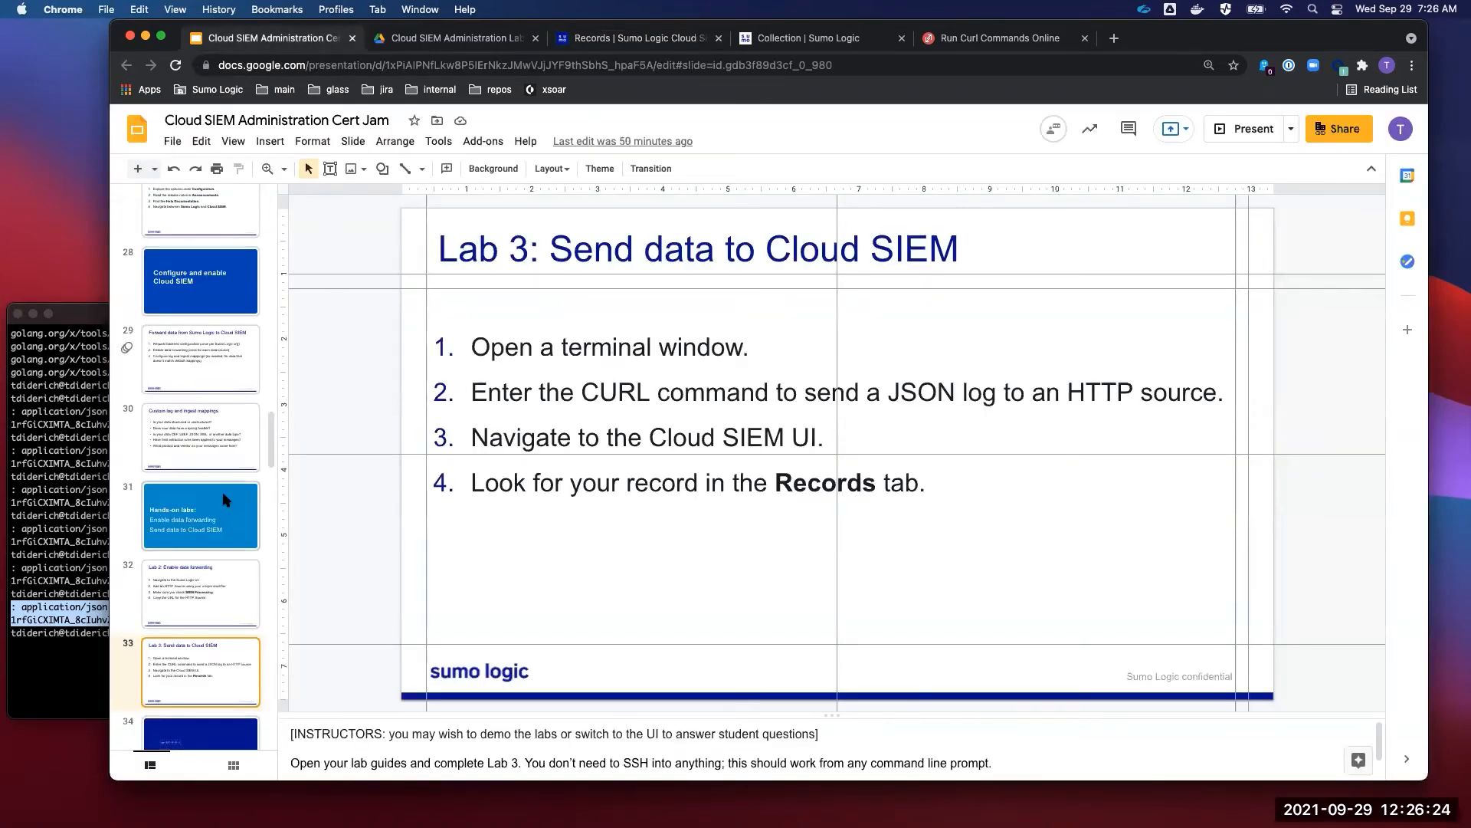
- Present slide 36, 'Lab 4: Set up an ingest mapping', then return to Cloud SIEM Records
scroll(226, 500, down, 4)
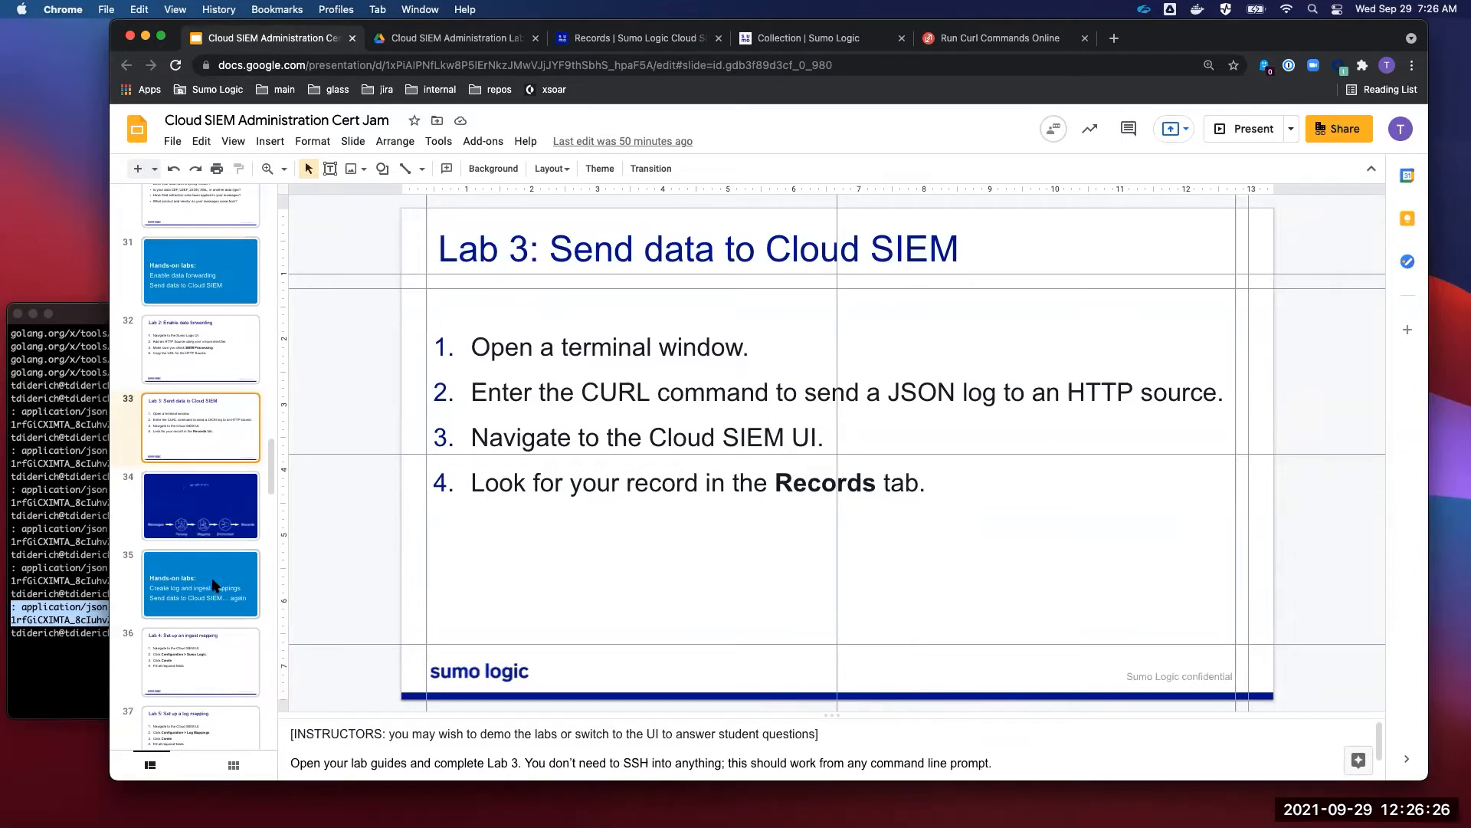
click(204, 665)
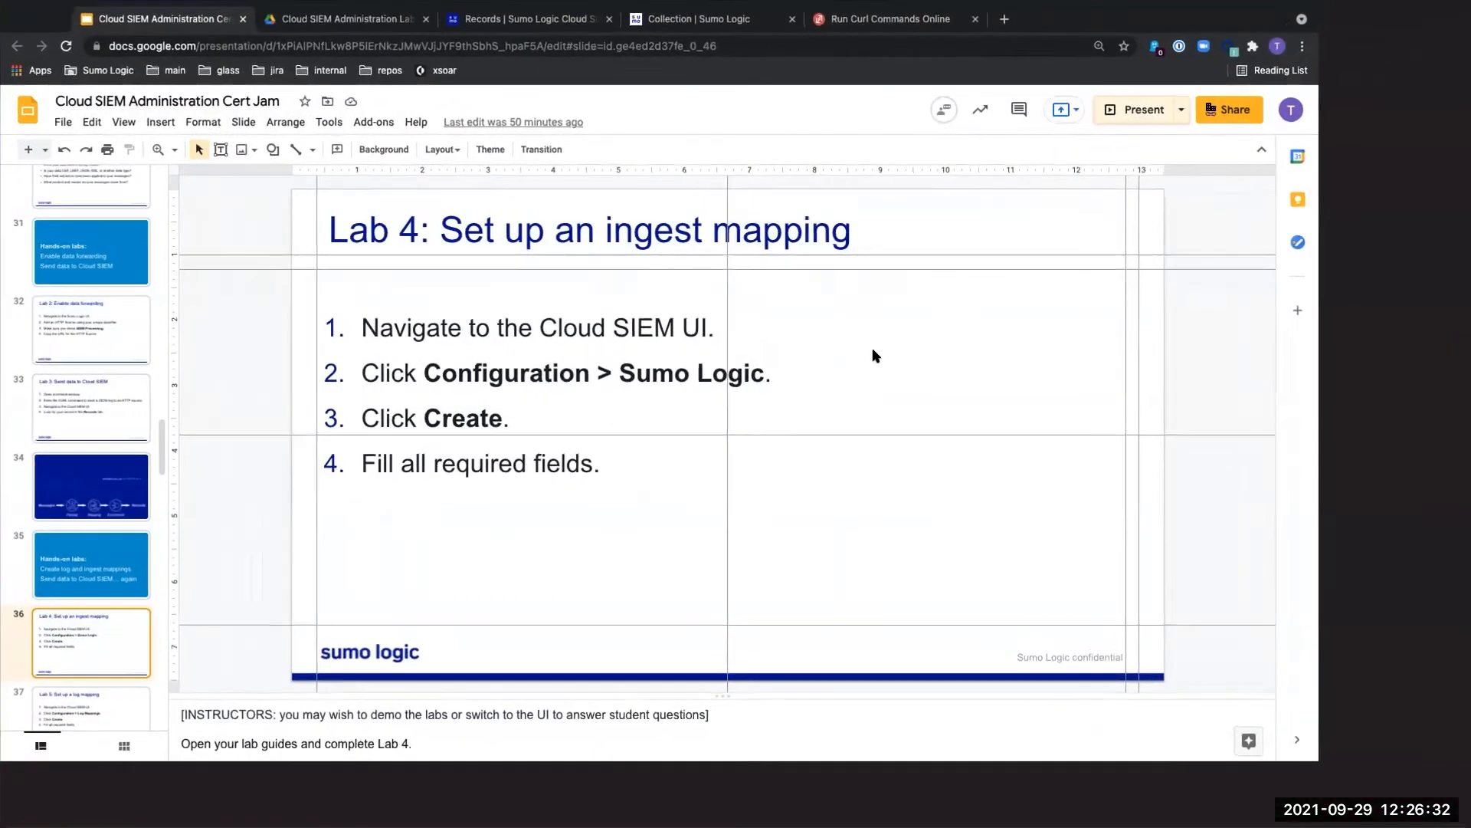
key(super+Return)
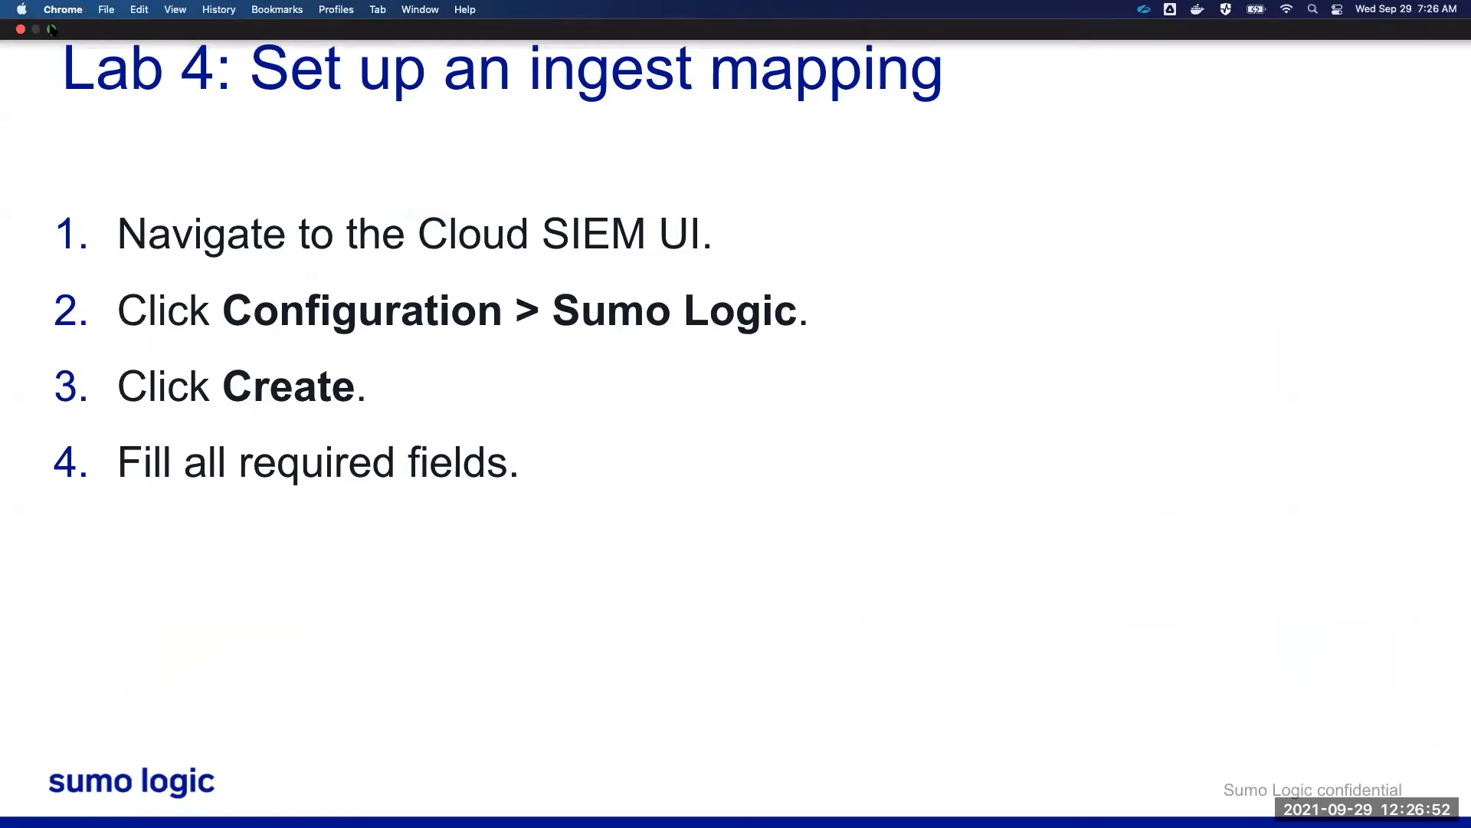
click(51, 30)
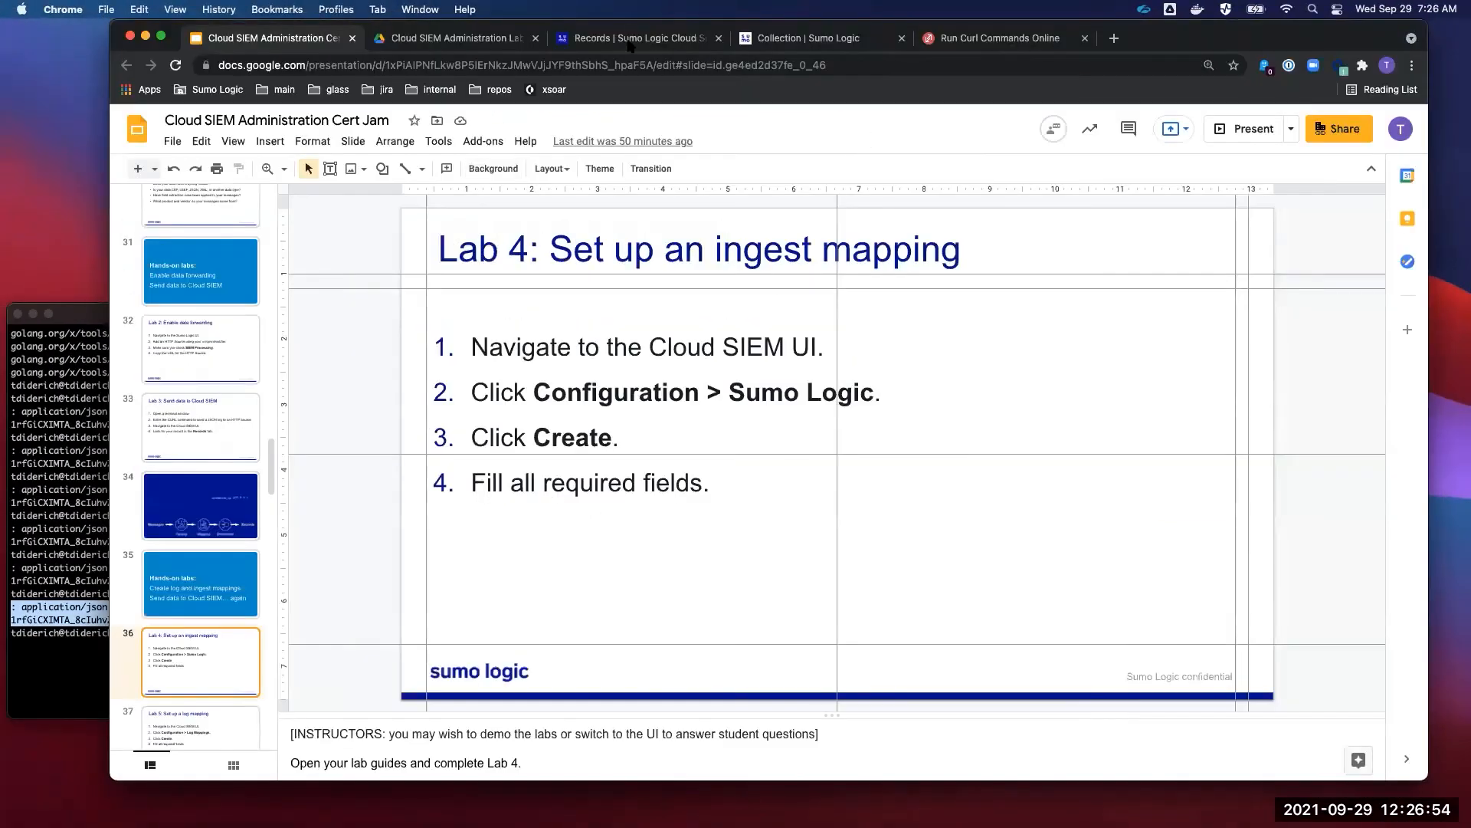
click(628, 45)
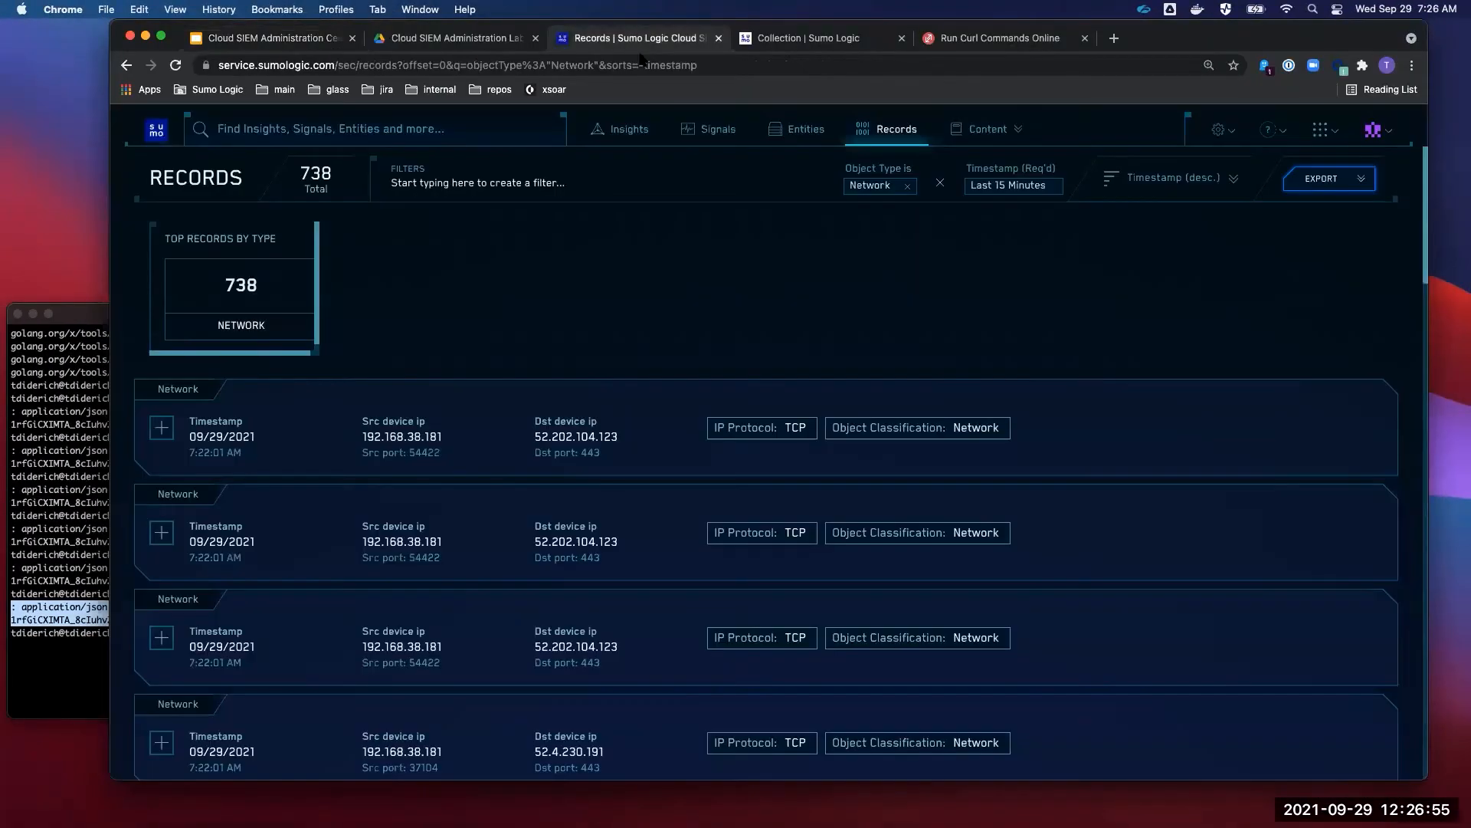
- Go to the Sumo Logic Ingest Mappings page (16 mappings) and start a new mapping
click(1226, 132)
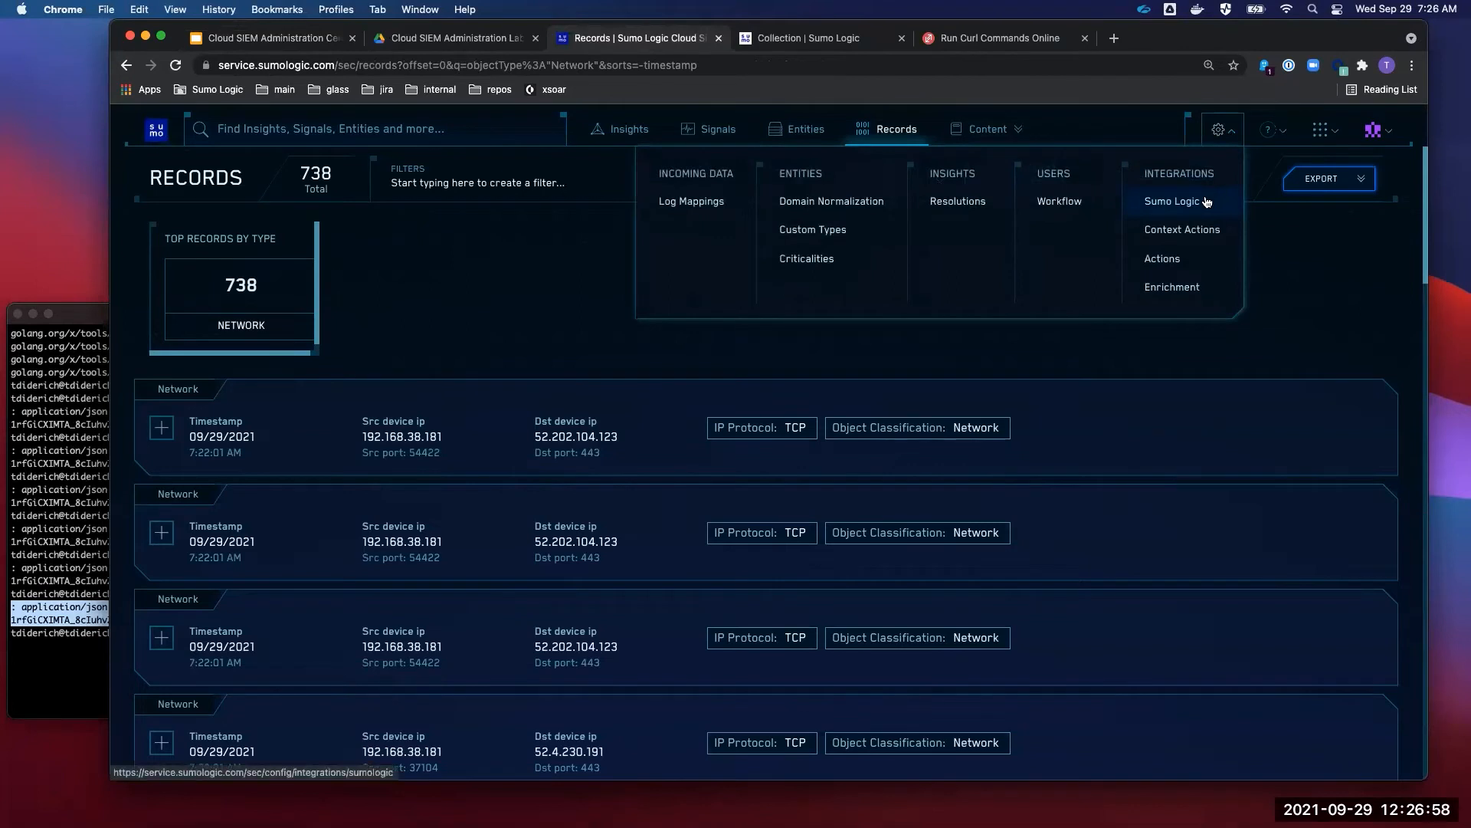
click(1222, 134)
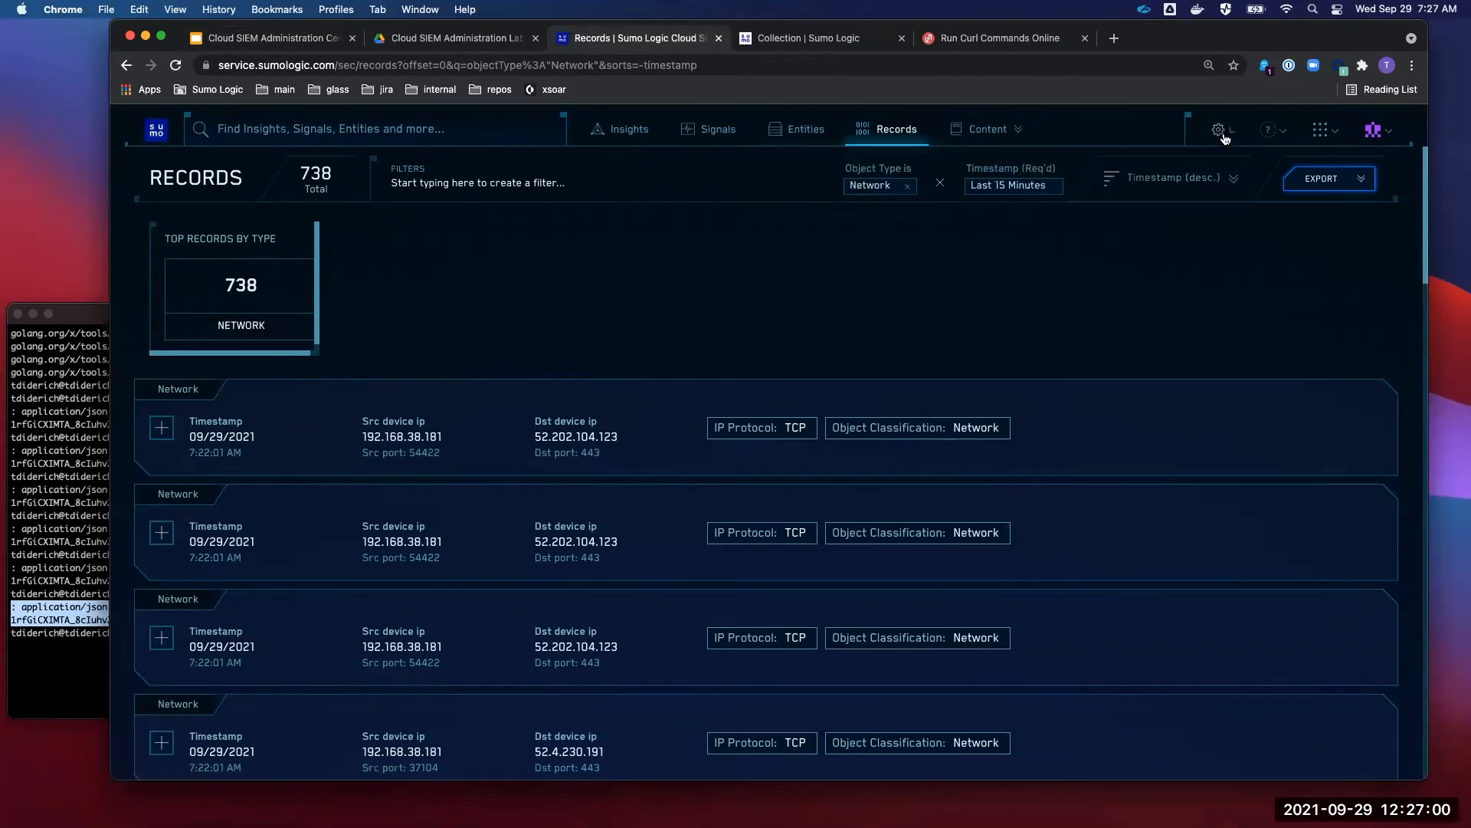
click(1225, 136)
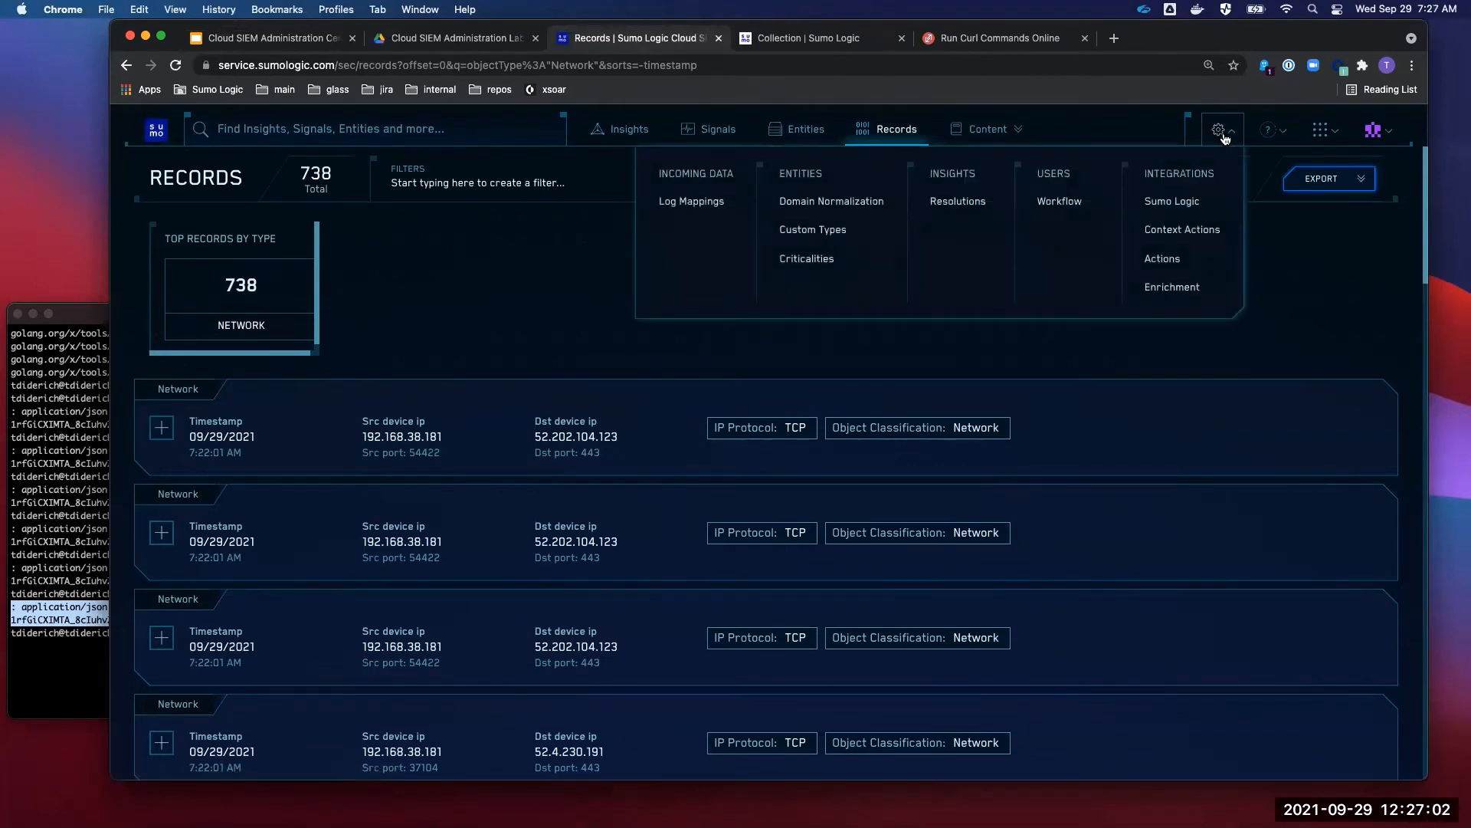
click(1192, 207)
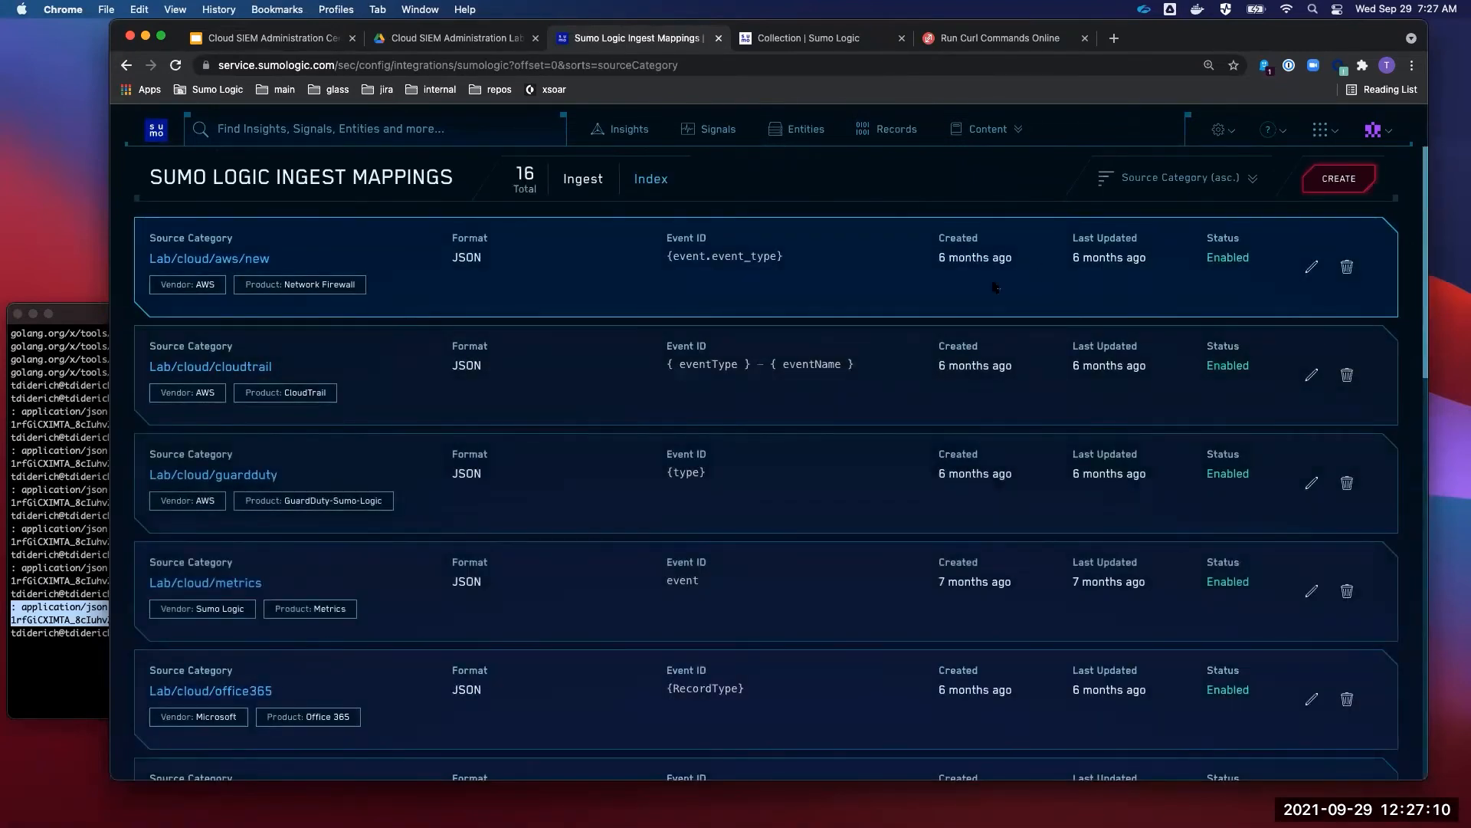
click(1226, 136)
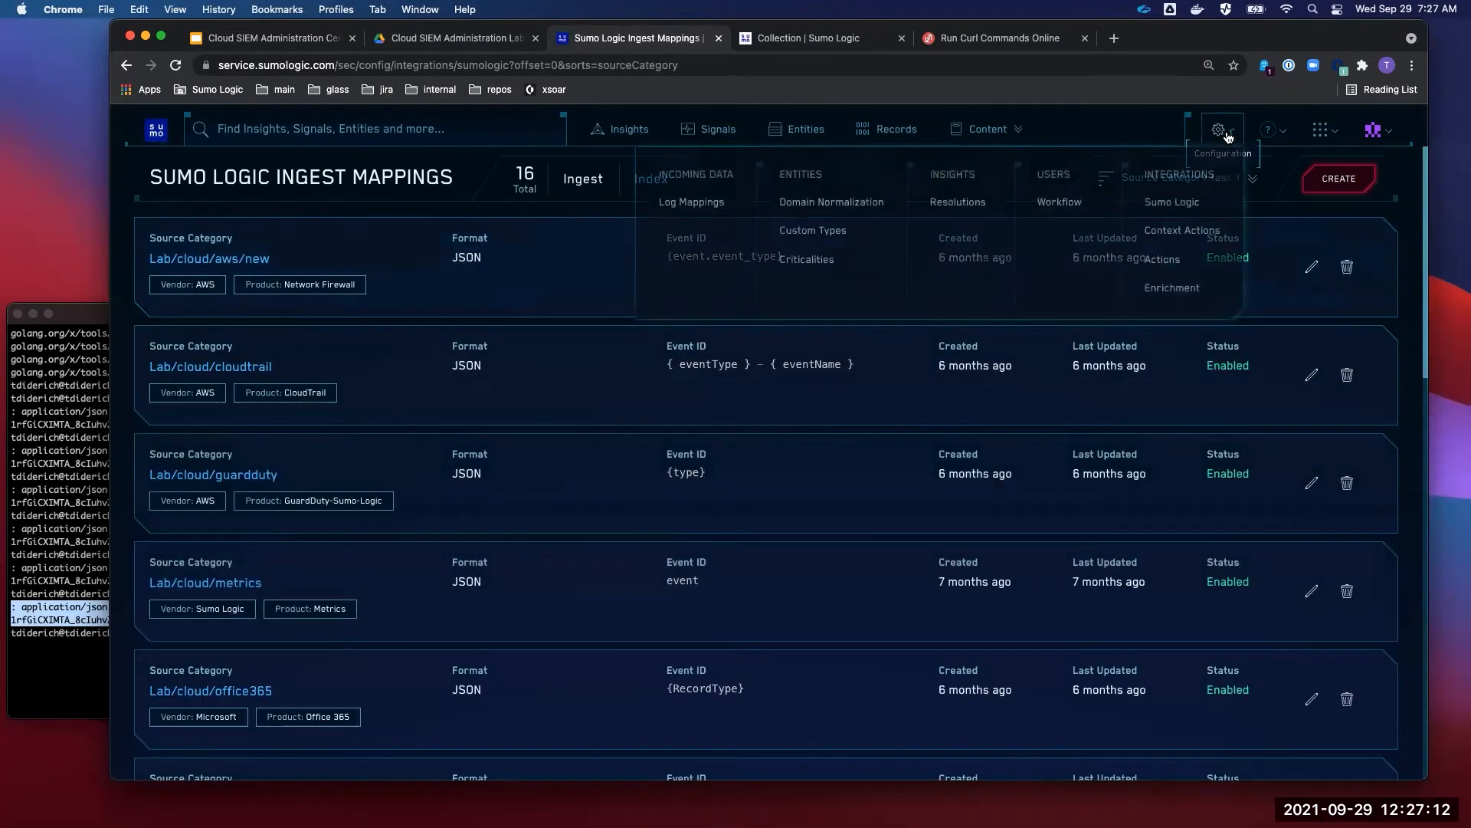
click(1208, 201)
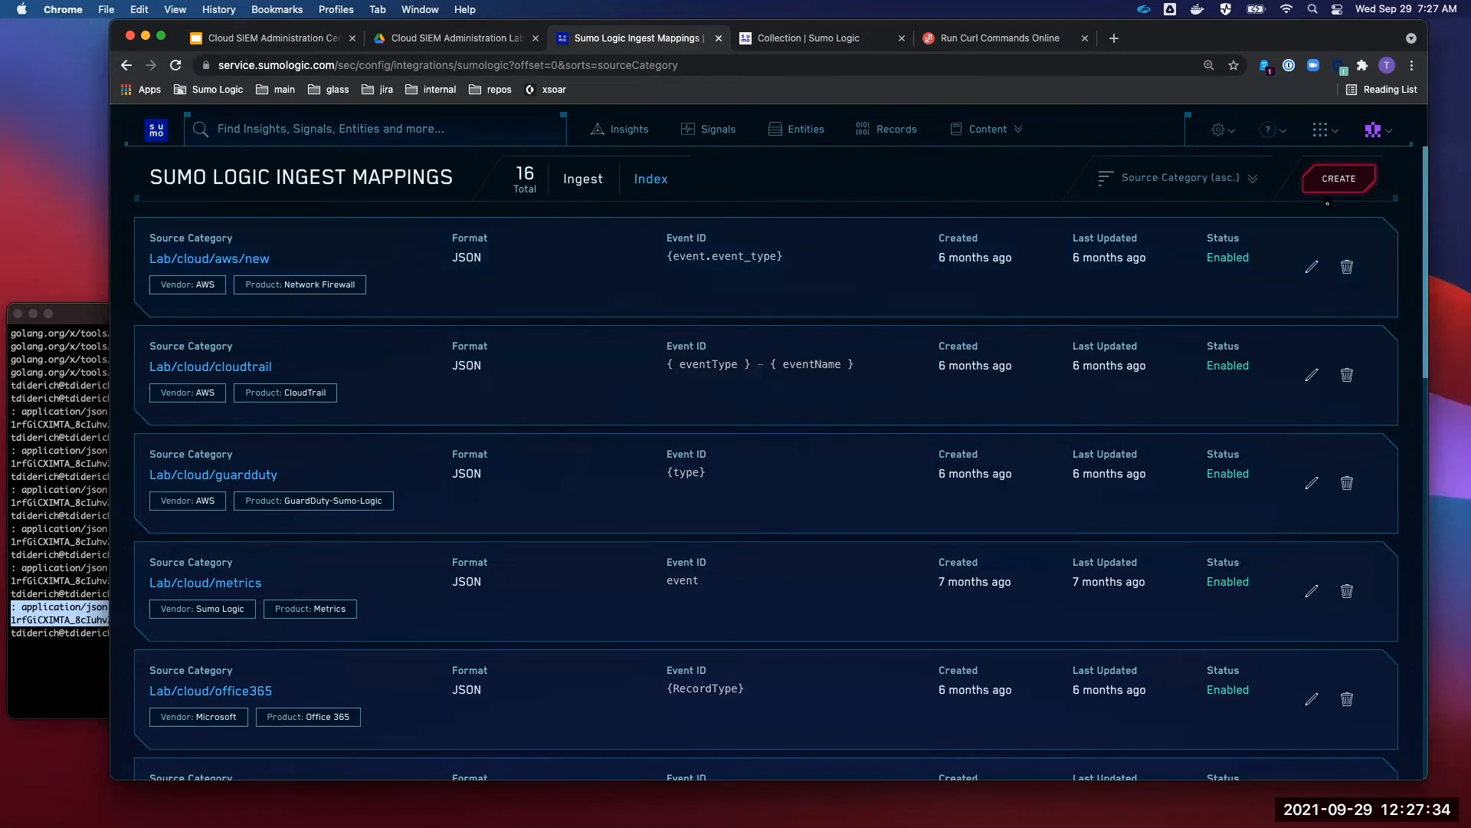
click(1220, 129)
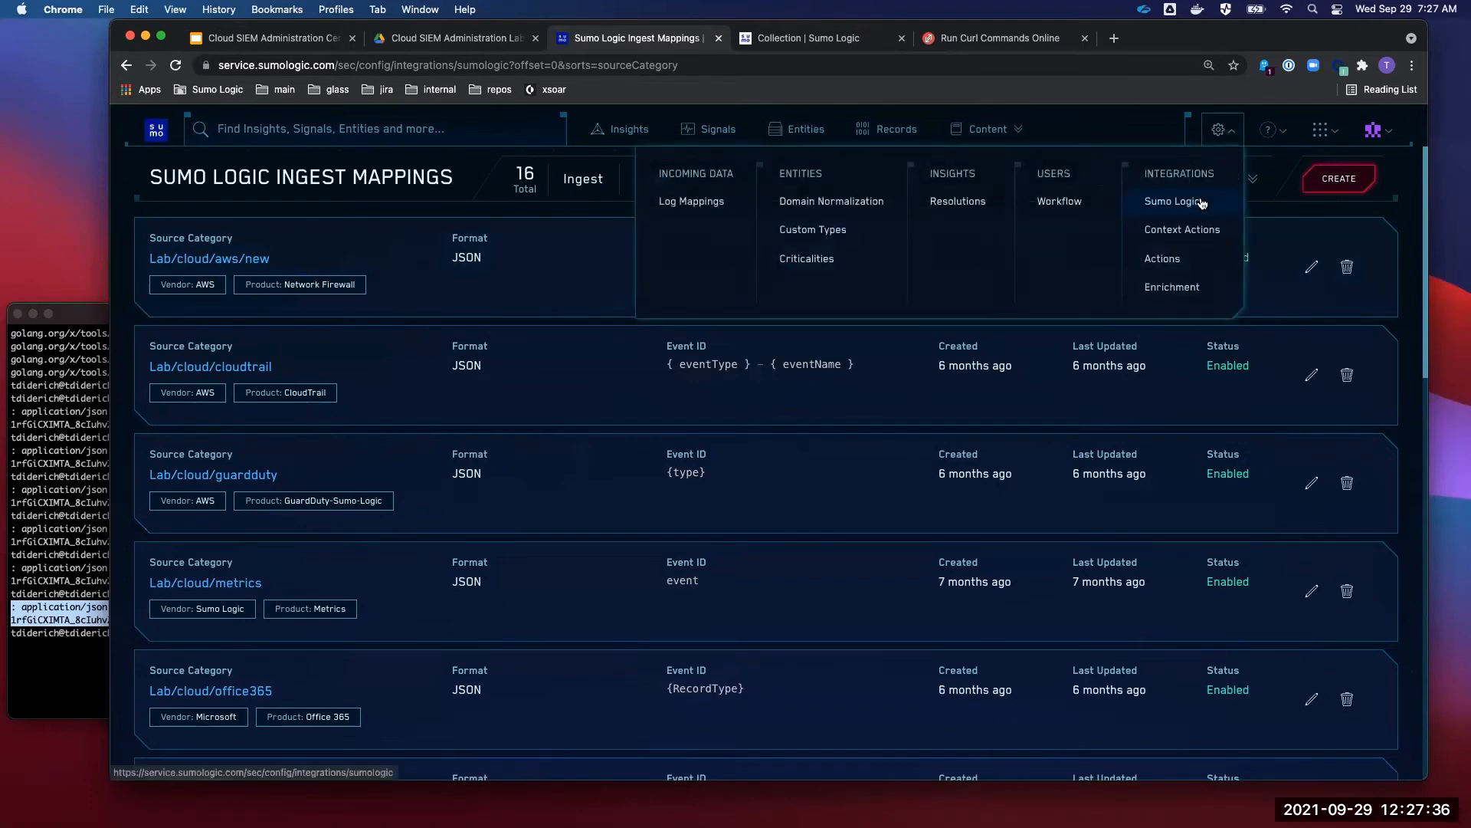
click(1196, 199)
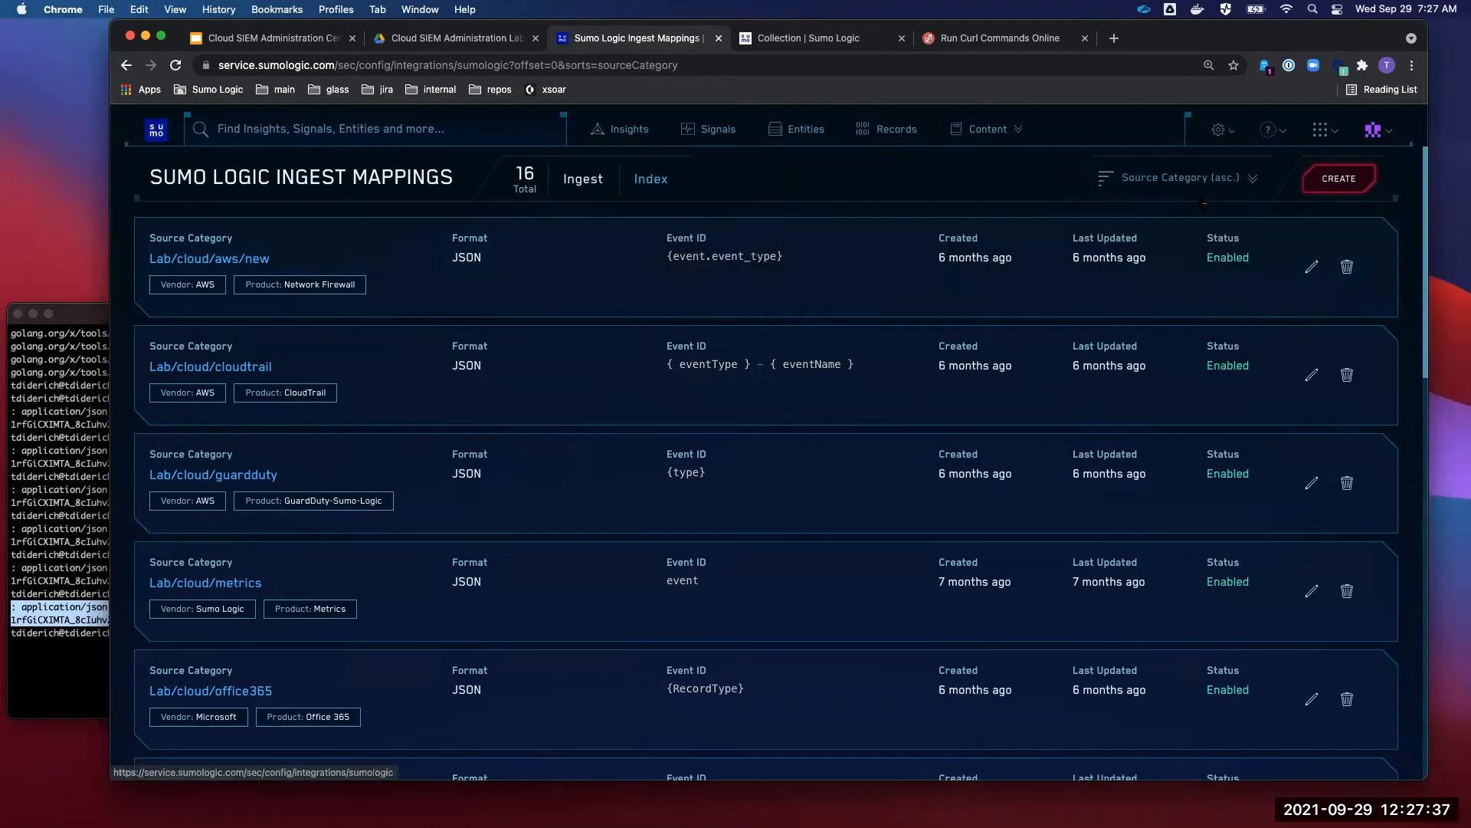
click(1347, 181)
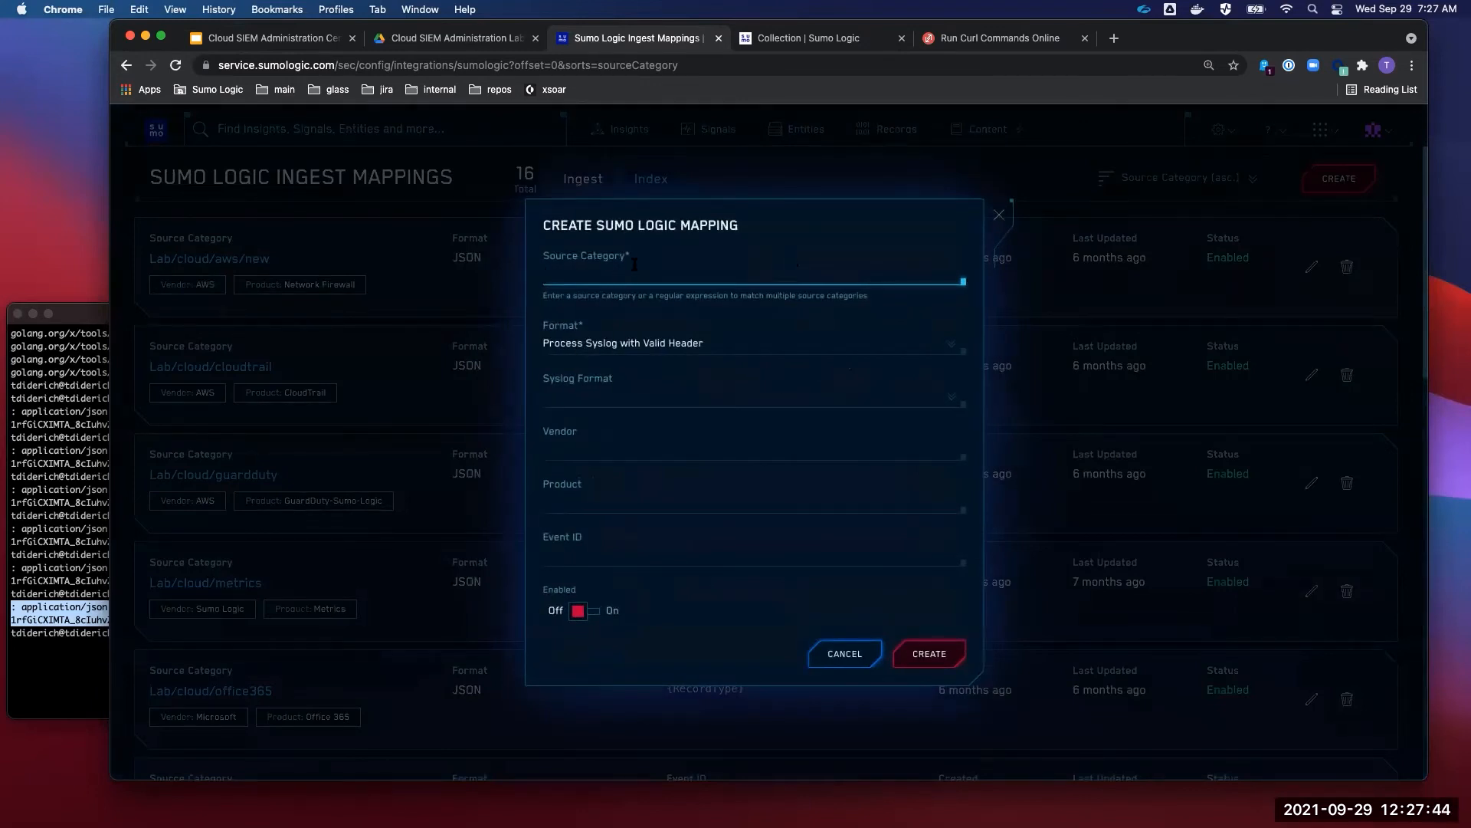
- Fill the new mapping with the user's source category, JSON format, and their vendor and product names
click(569, 261)
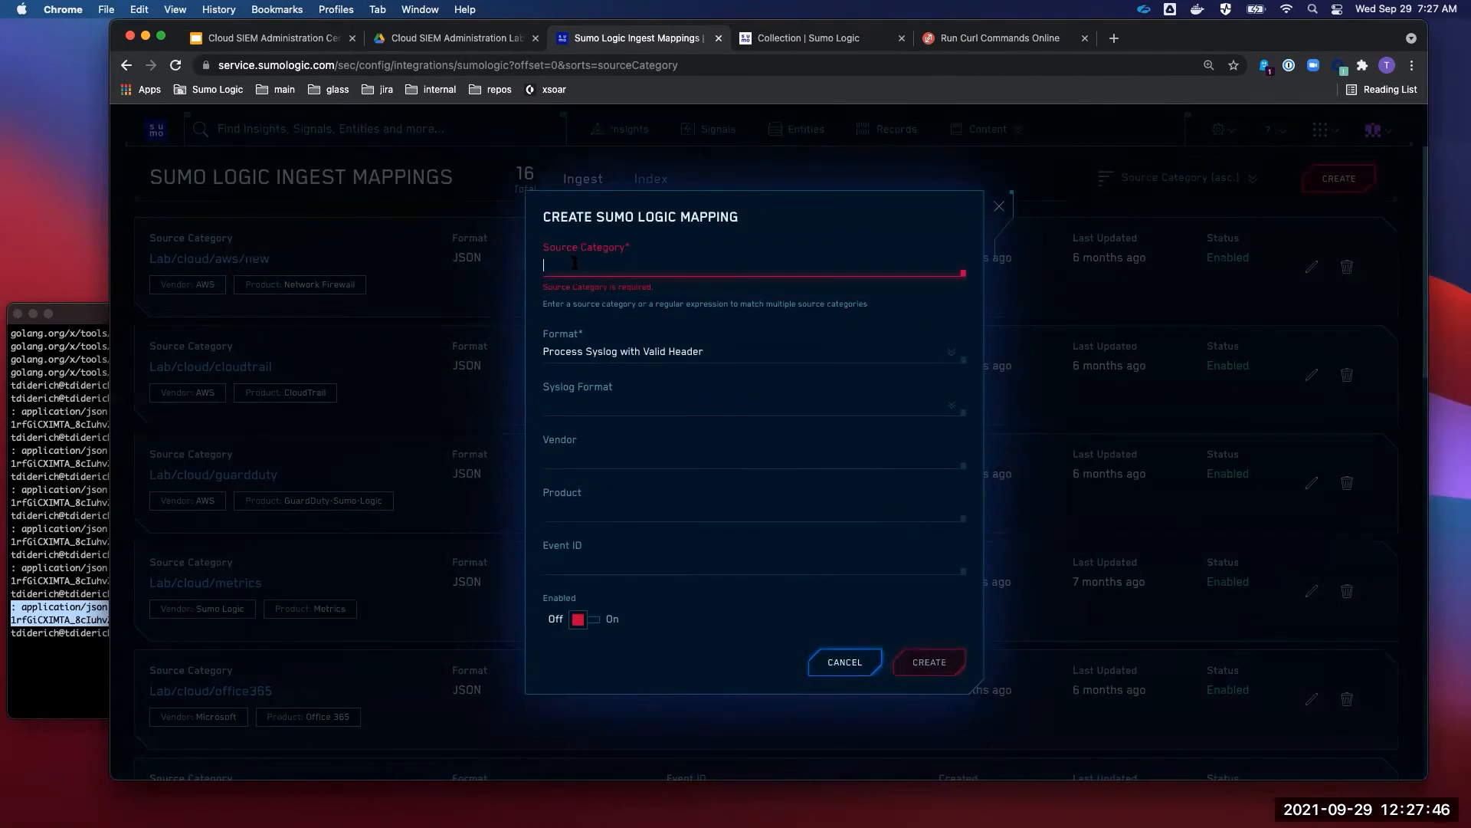
text(tyle)
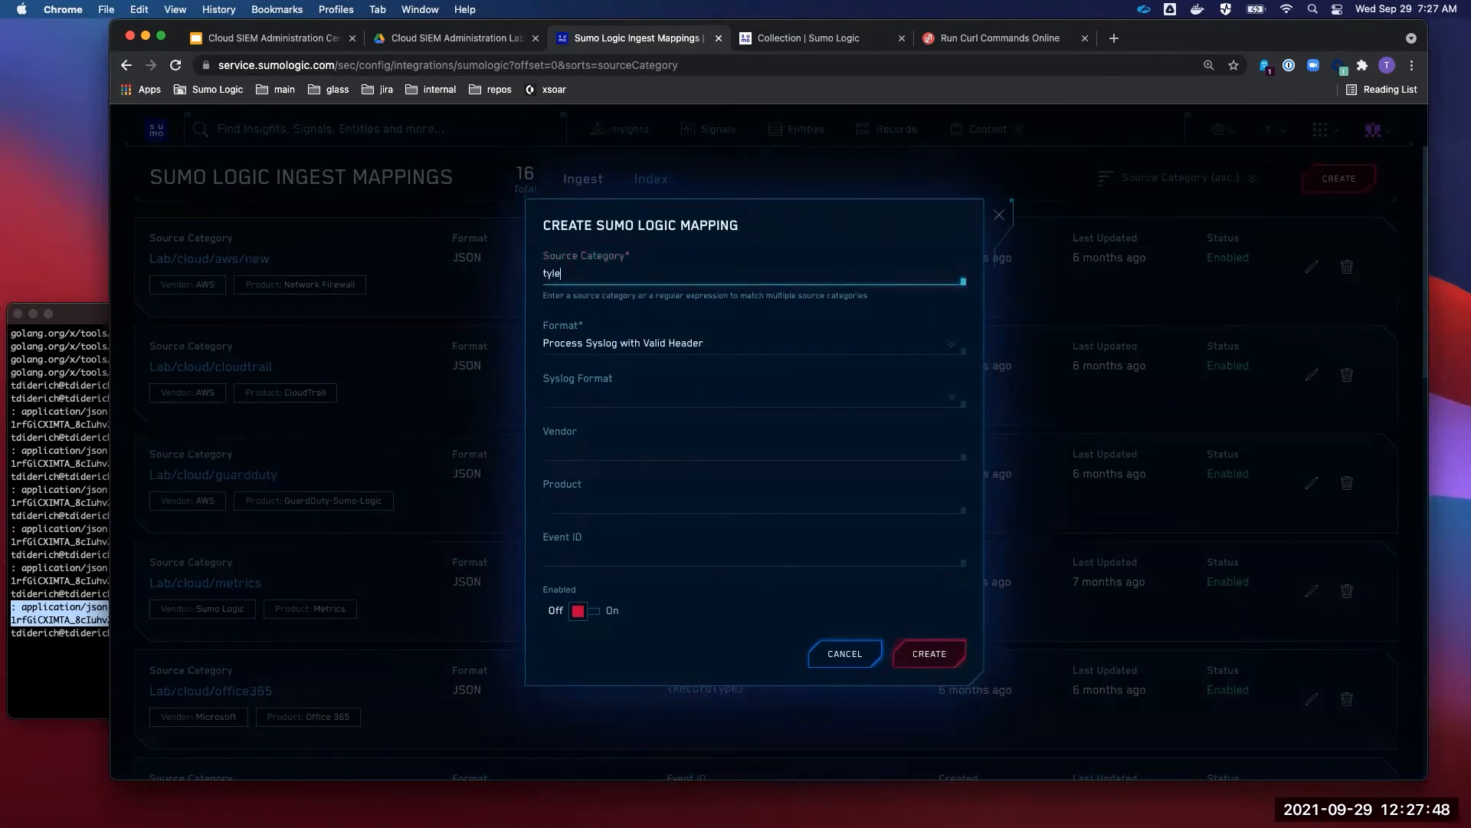
text(rdiderich)
click(660, 343)
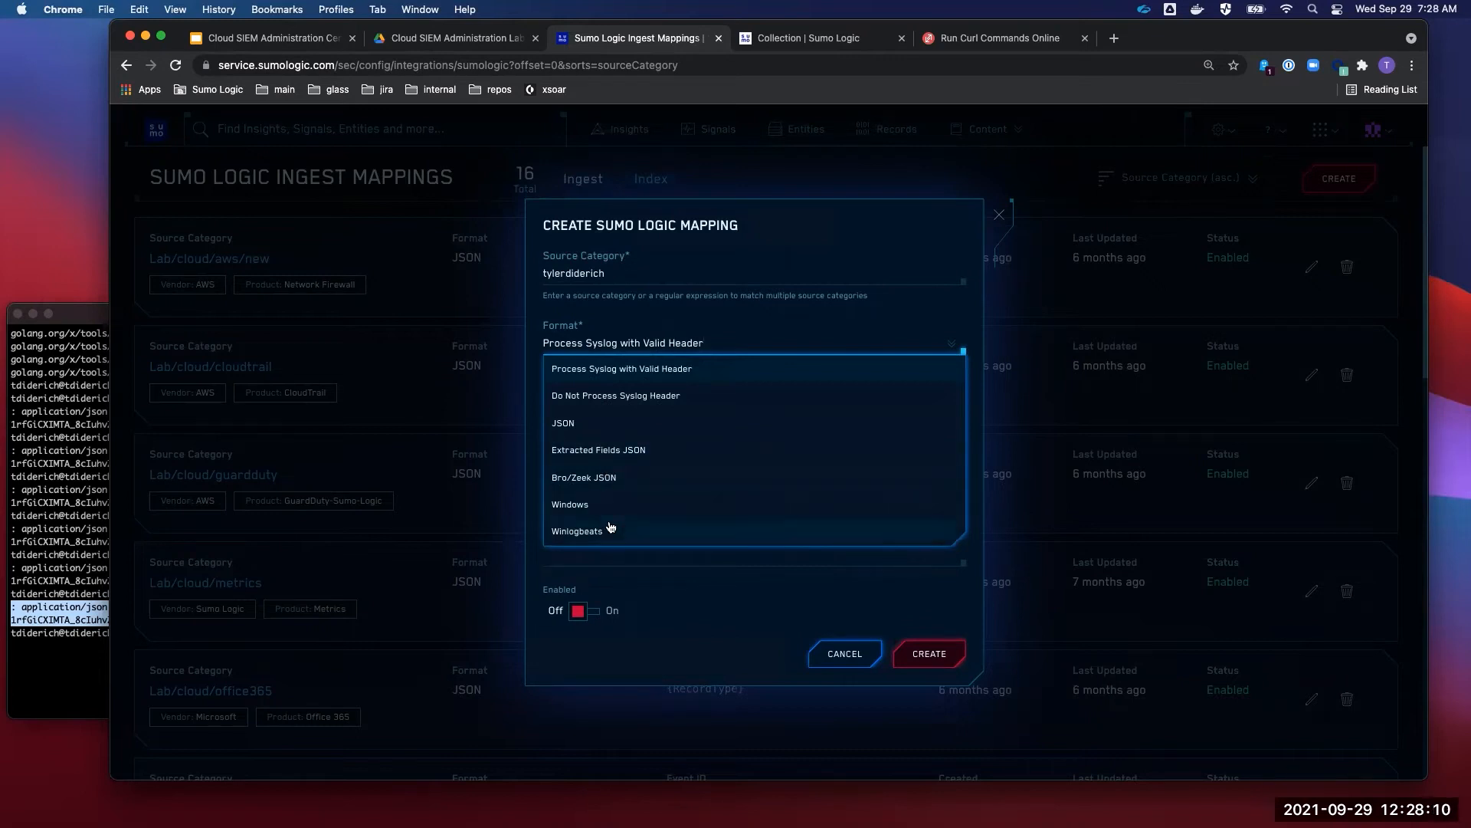
click(597, 427)
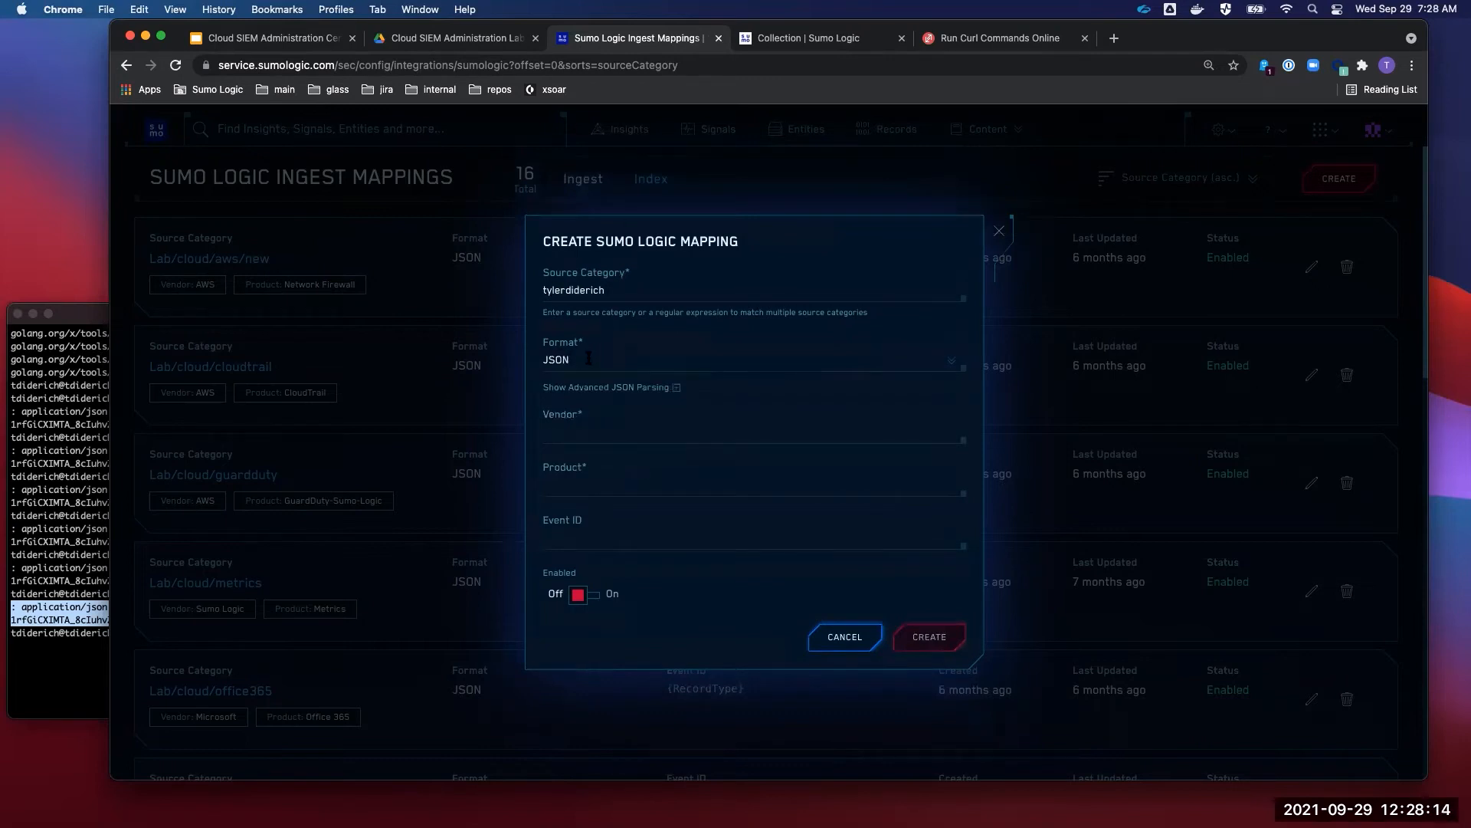
click(596, 434)
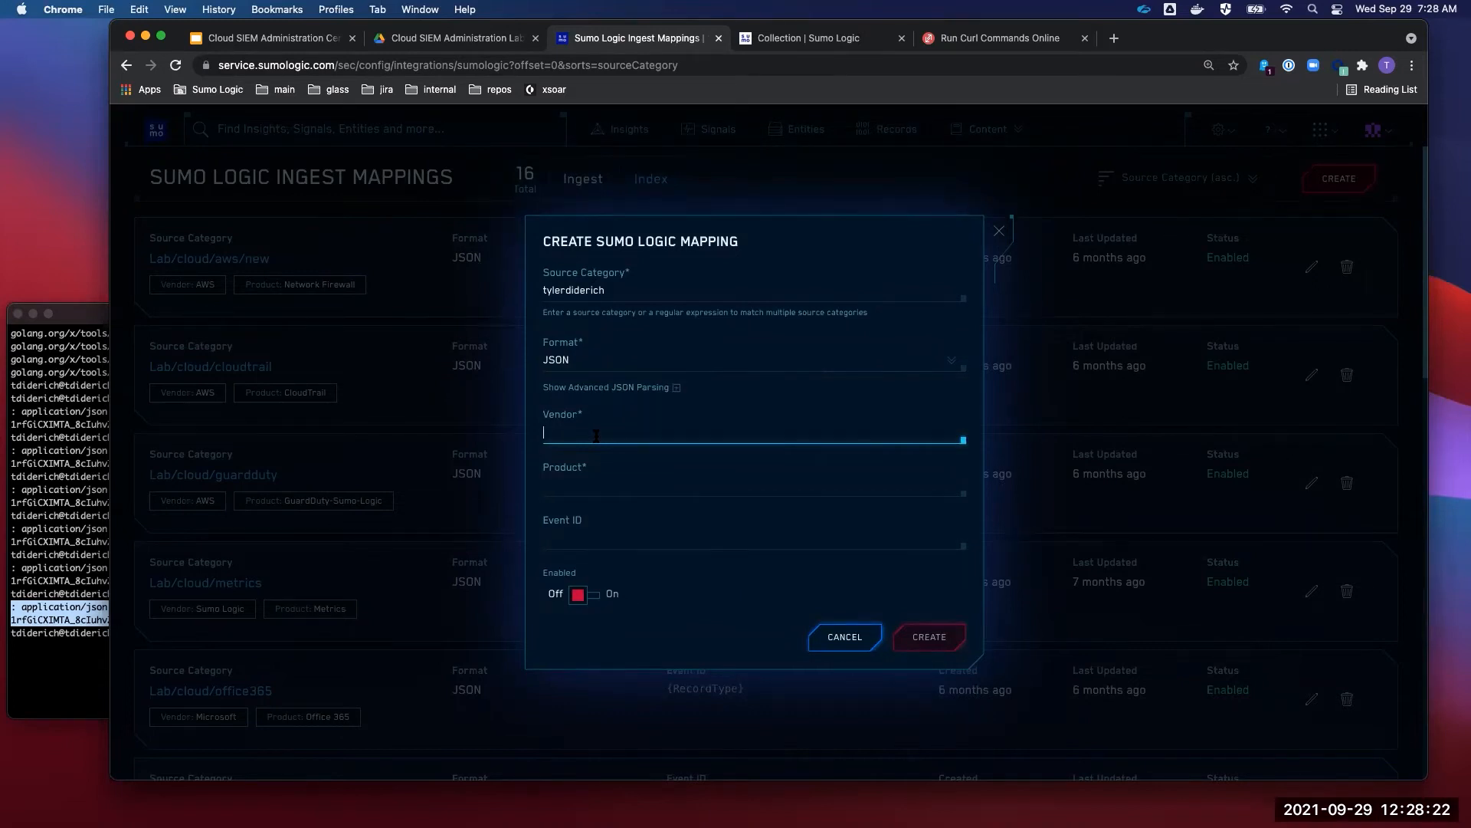
text(Tyler)
click(601, 479)
text(Diderich)
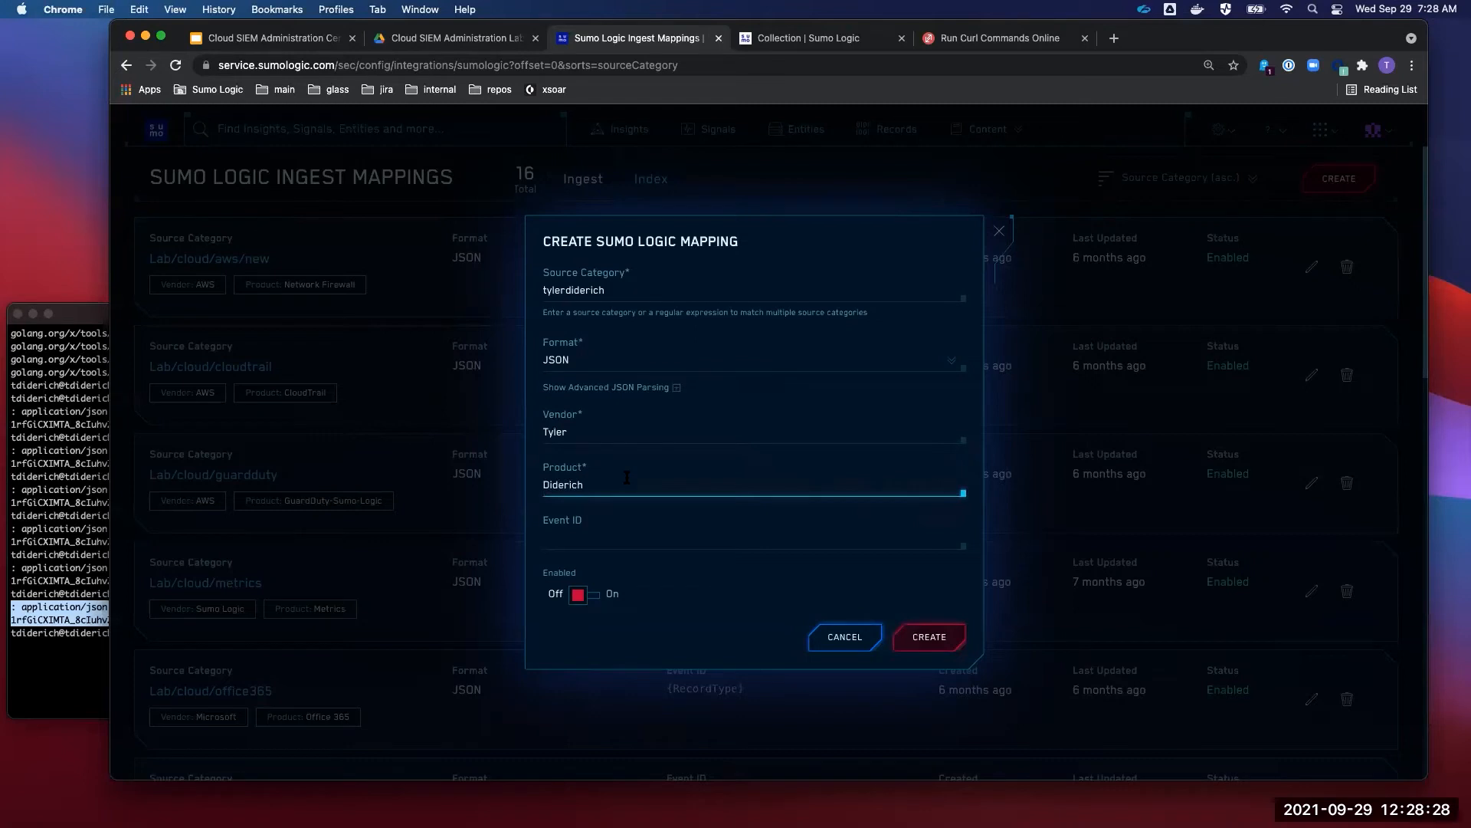
click(579, 538)
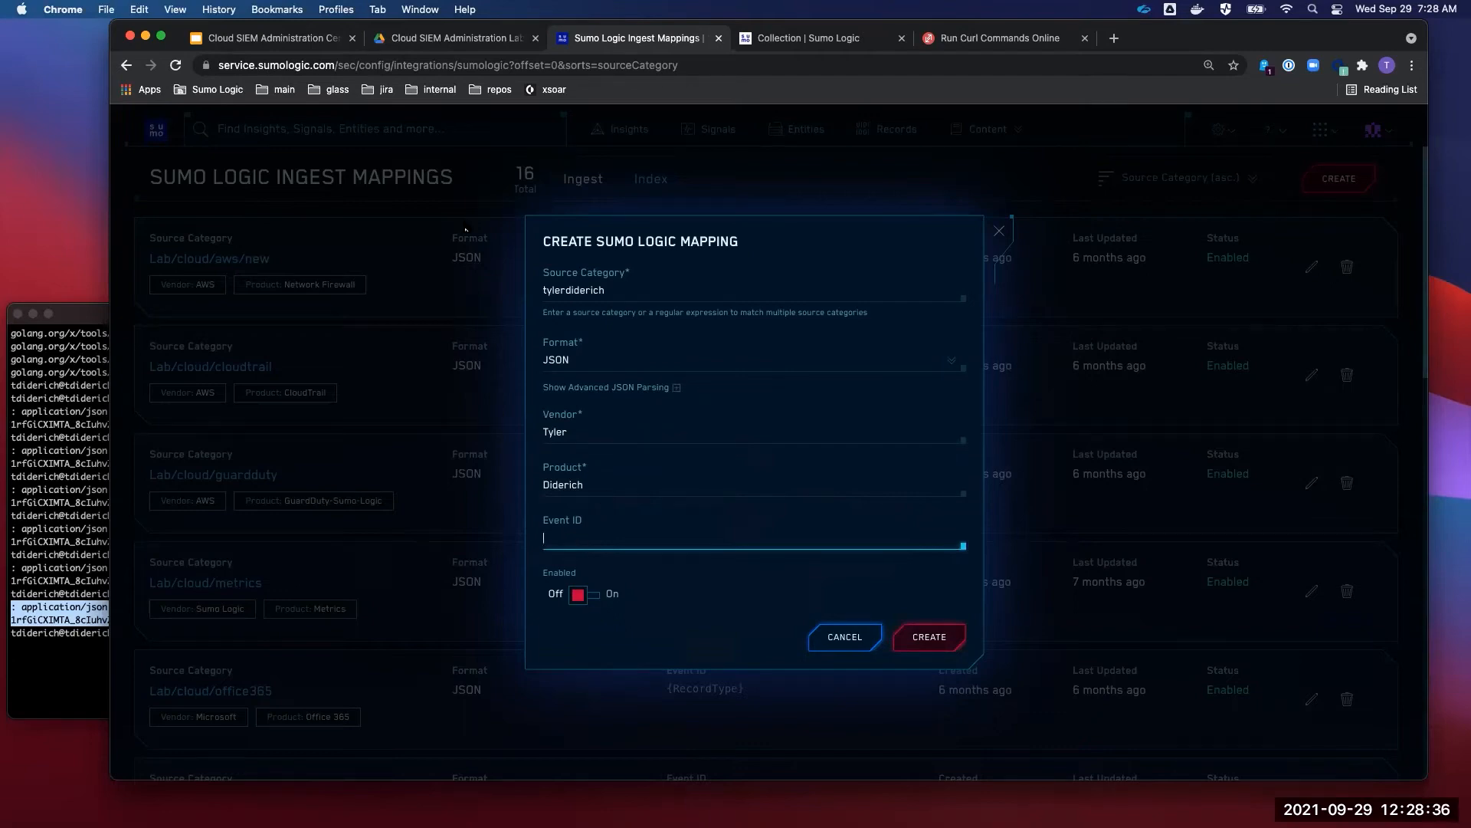
- Check the curl command's fields and enter Event as the mapping's Event ID
click(80, 515)
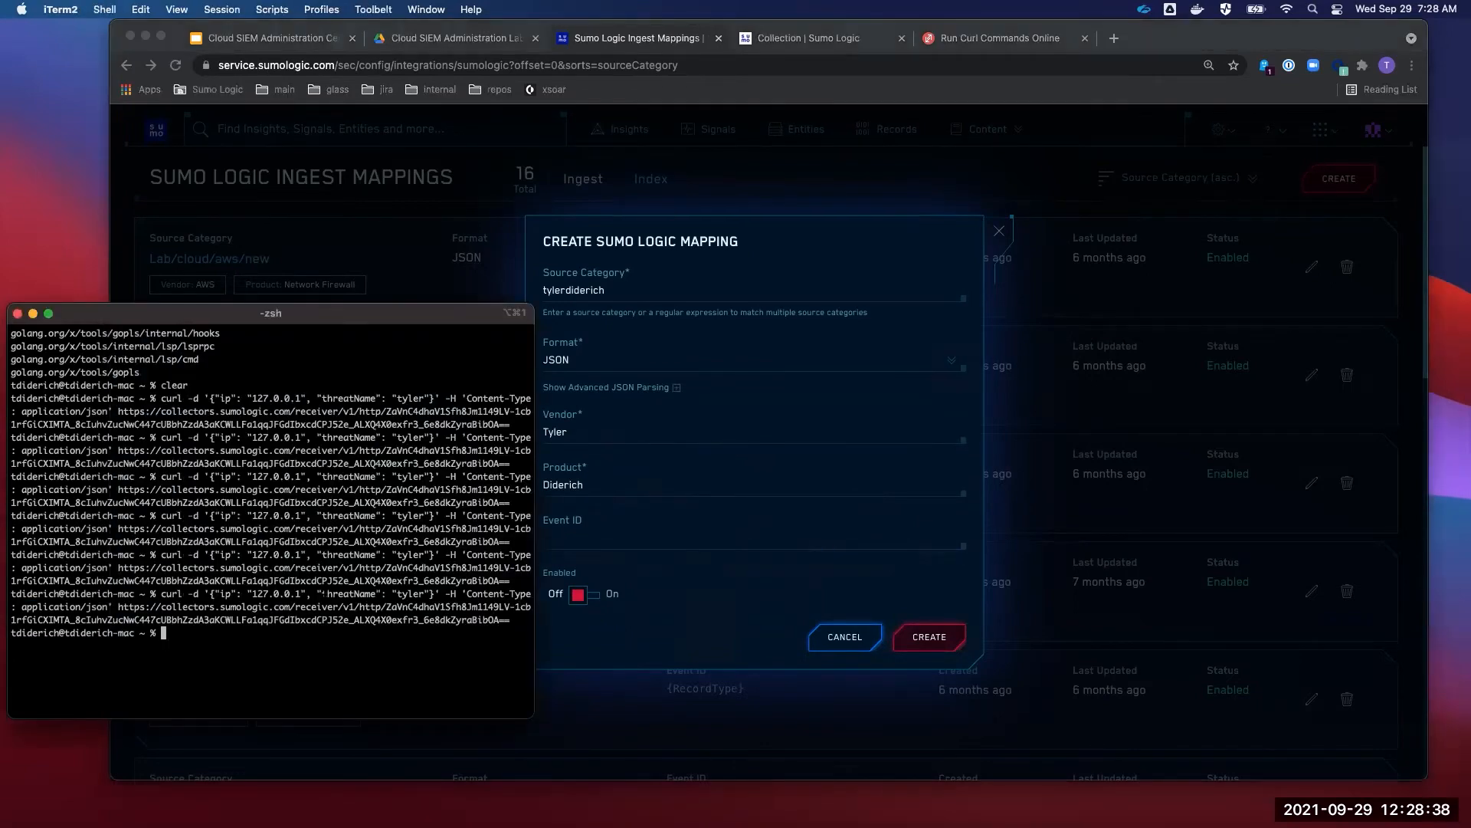
drag(435, 594, 324, 595)
click(594, 539)
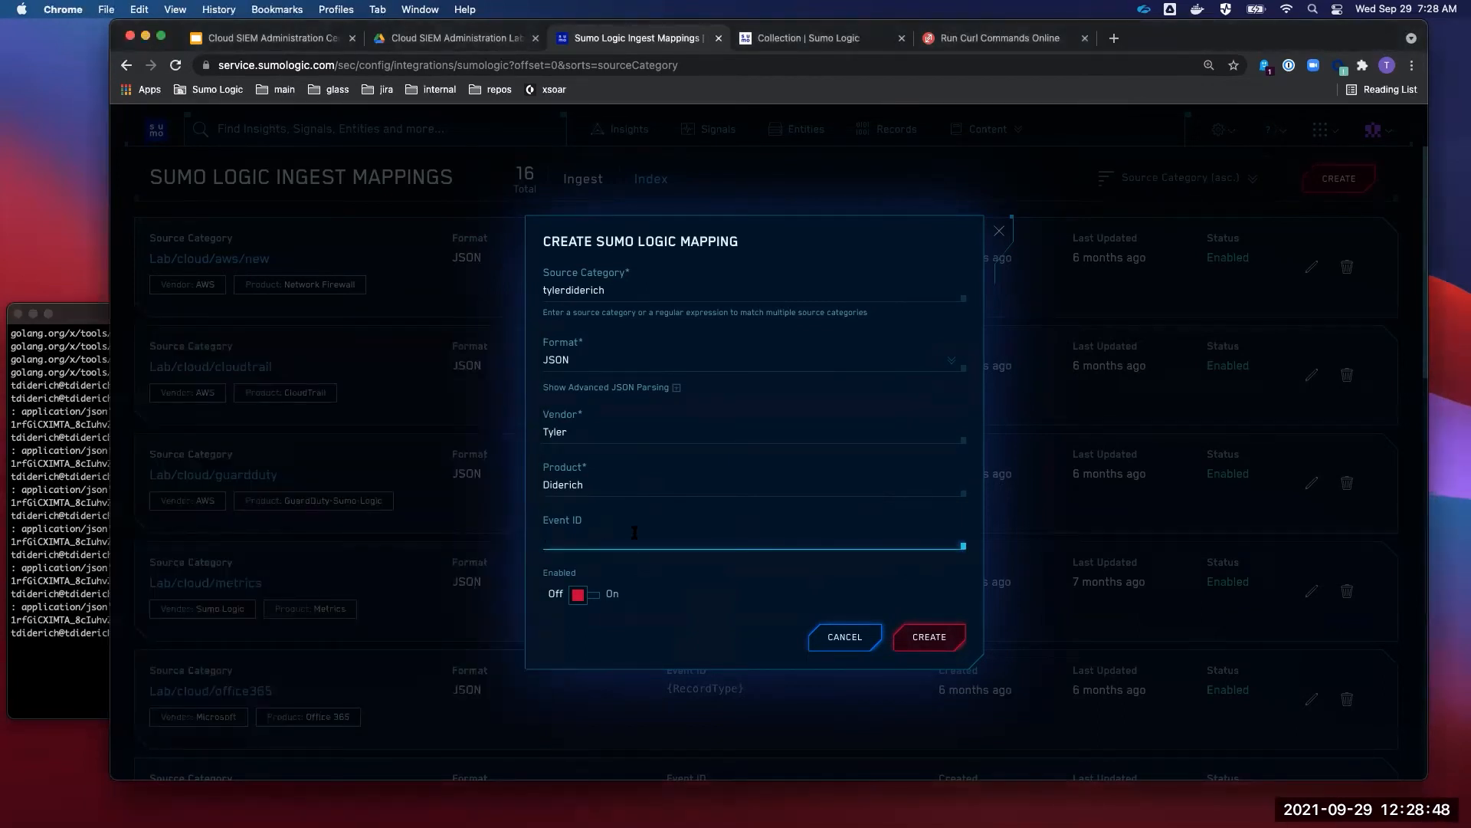
text(Event)
drag(587, 537, 524, 538)
- Keep JSON format, enable the mapping, and create it
double_click(611, 292)
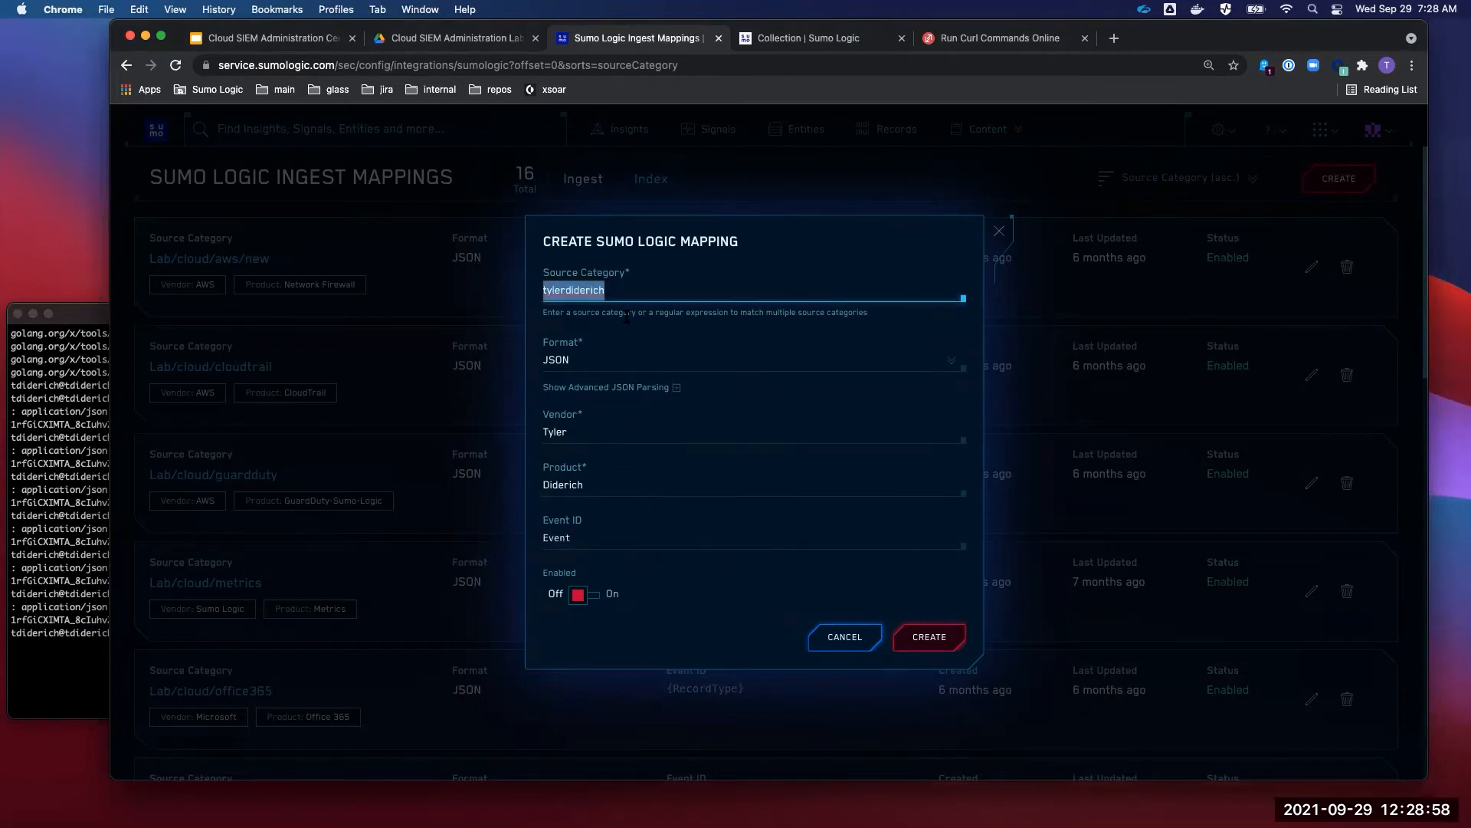
click(575, 362)
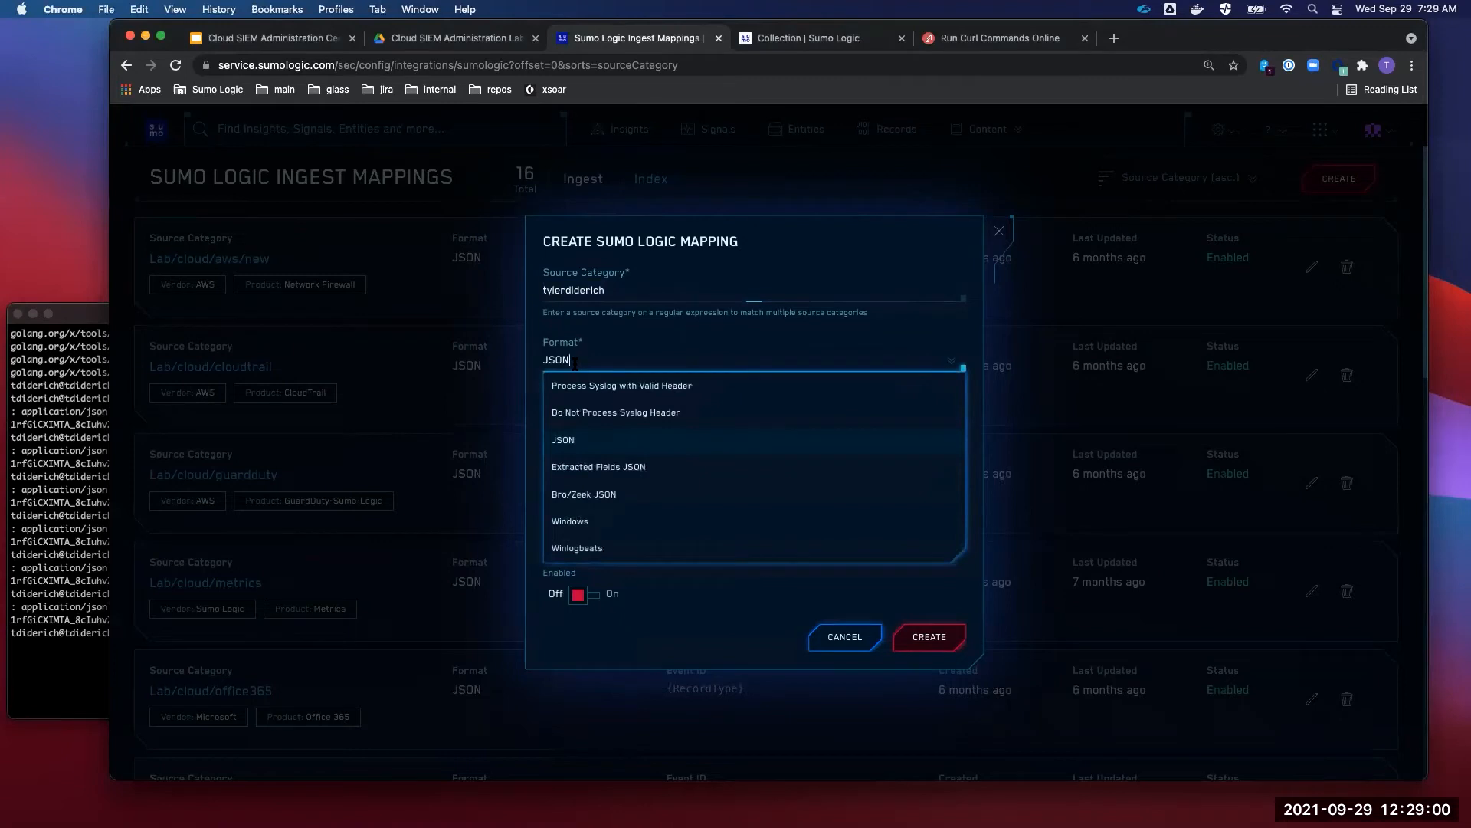
click(589, 439)
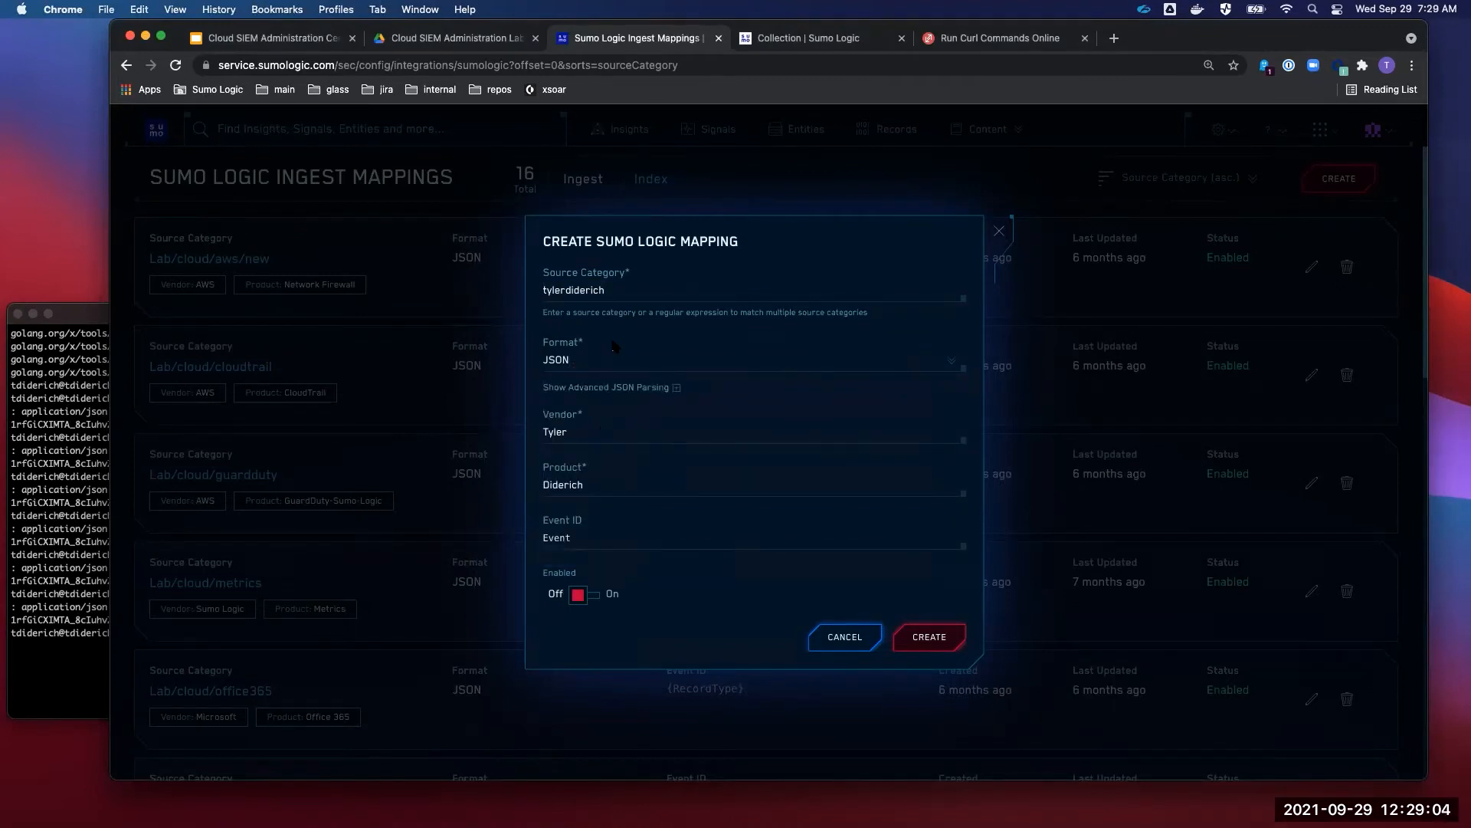
key(Tab)
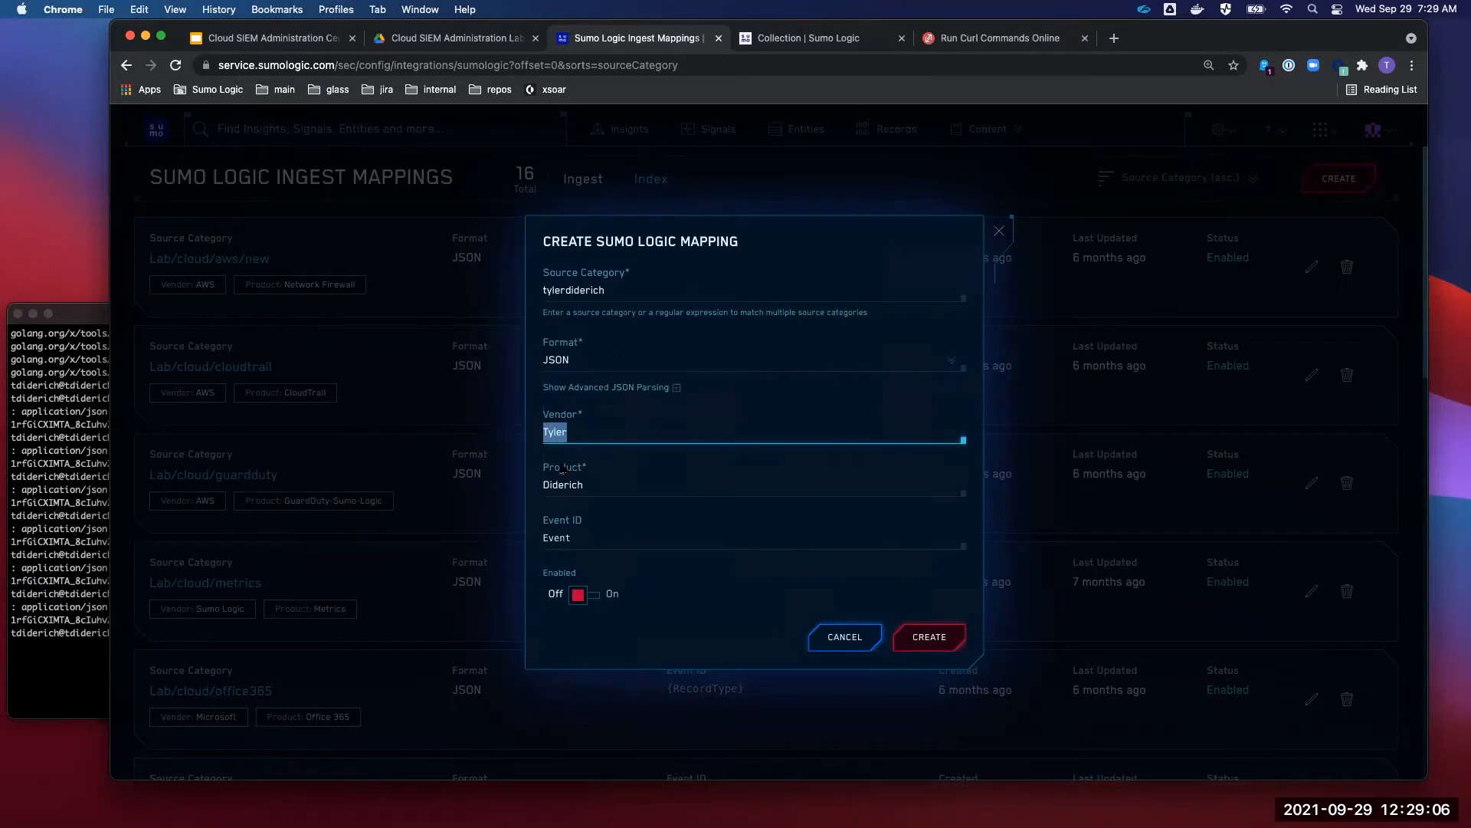
key(Tab)
key(Tab)
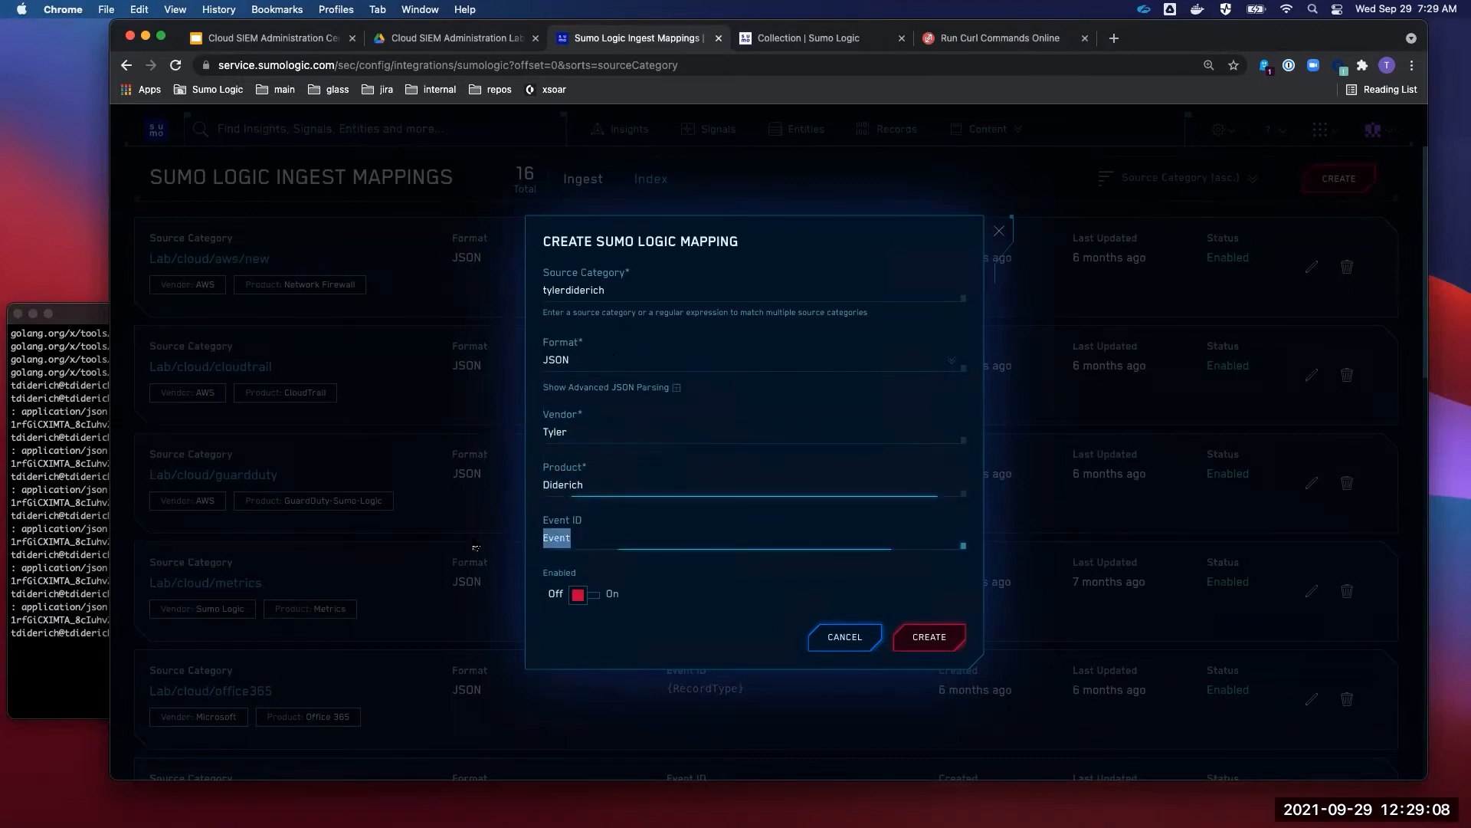
click(582, 595)
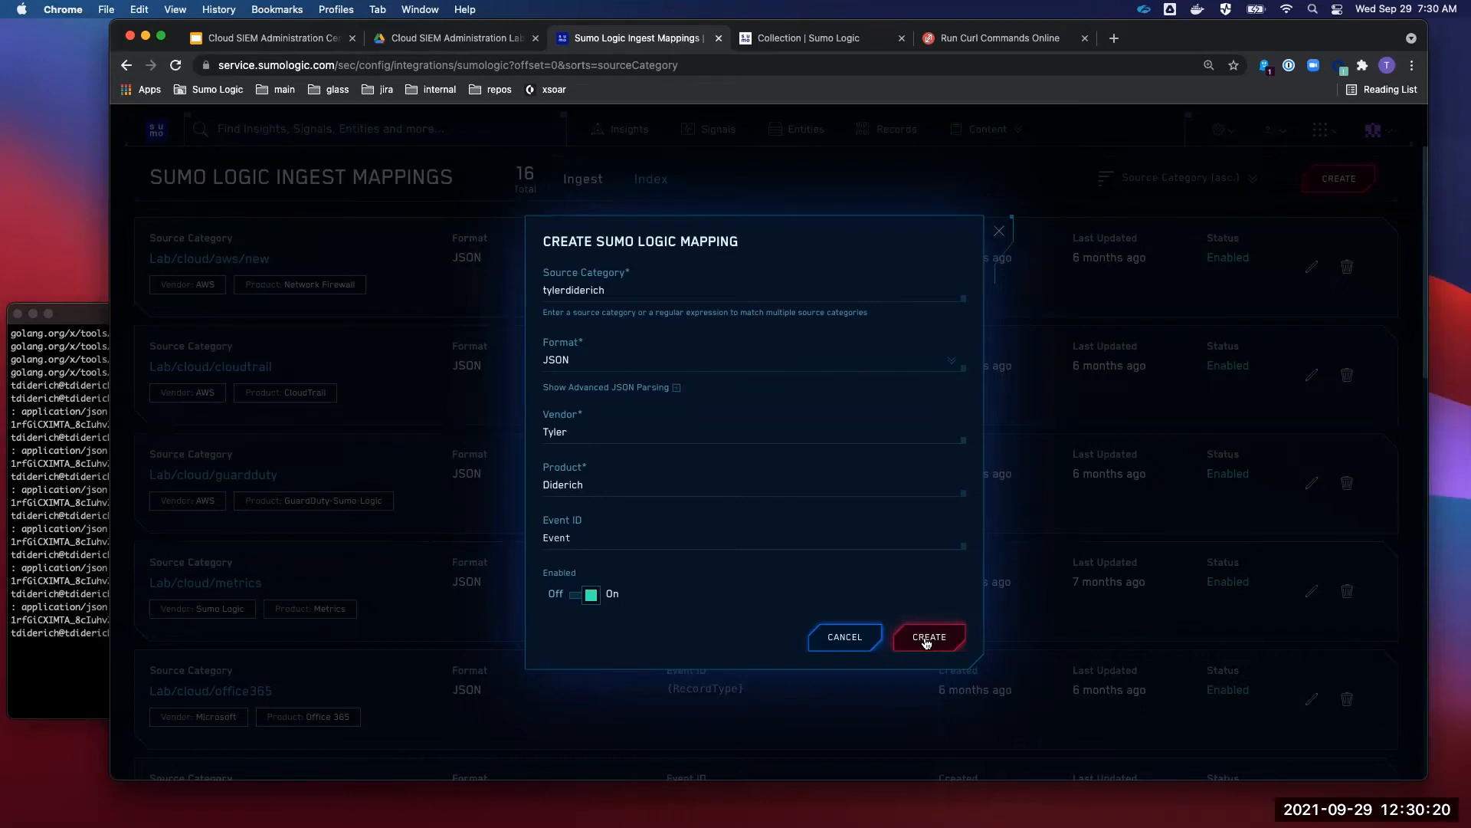
click(926, 642)
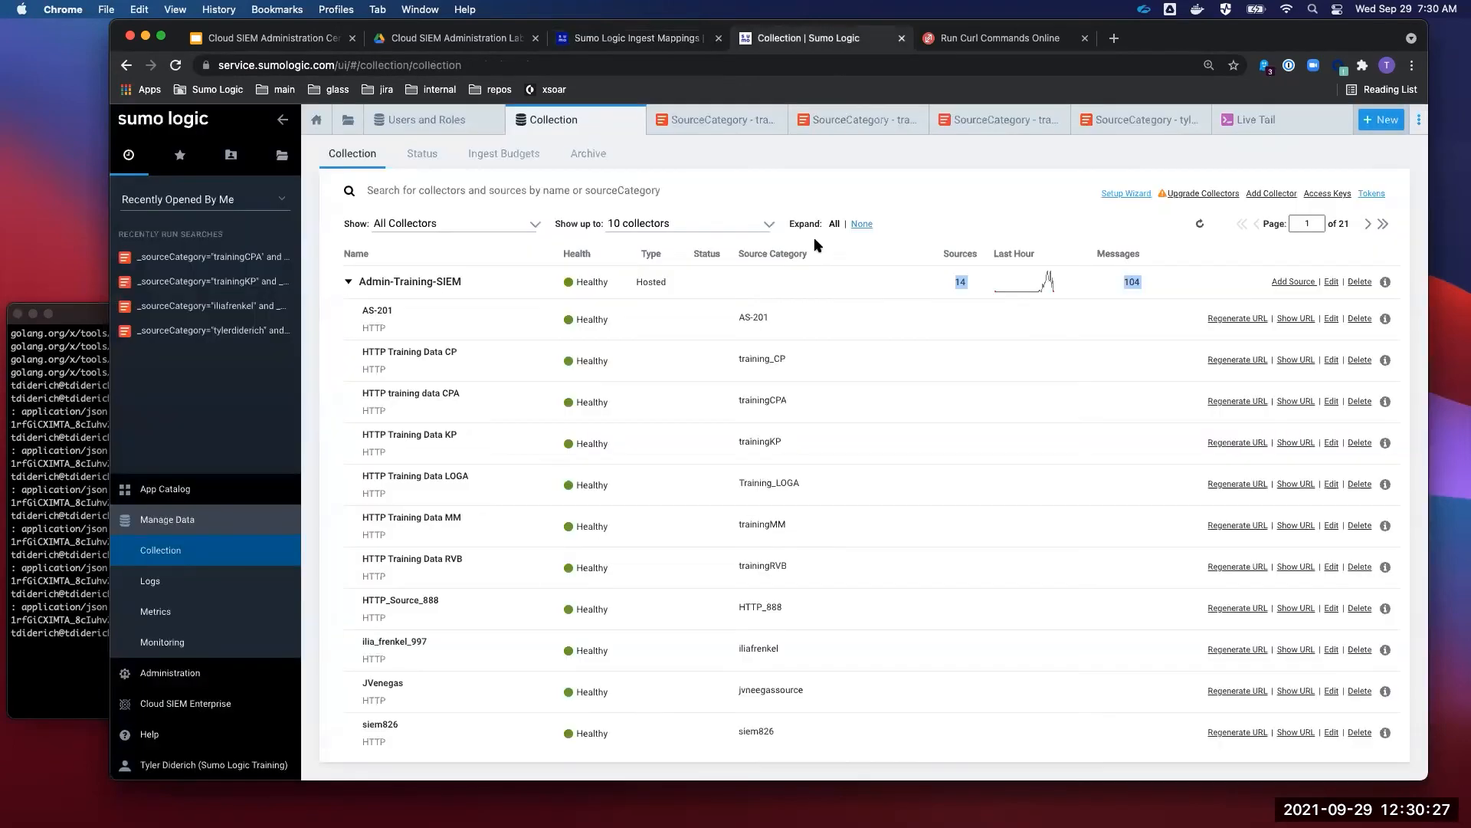
- Return to the Collection page and scroll through Admin-Training-SIEM's HTTP sources, including HTTP_Source_888
click(808, 37)
scroll(1031, 541, down, 5)
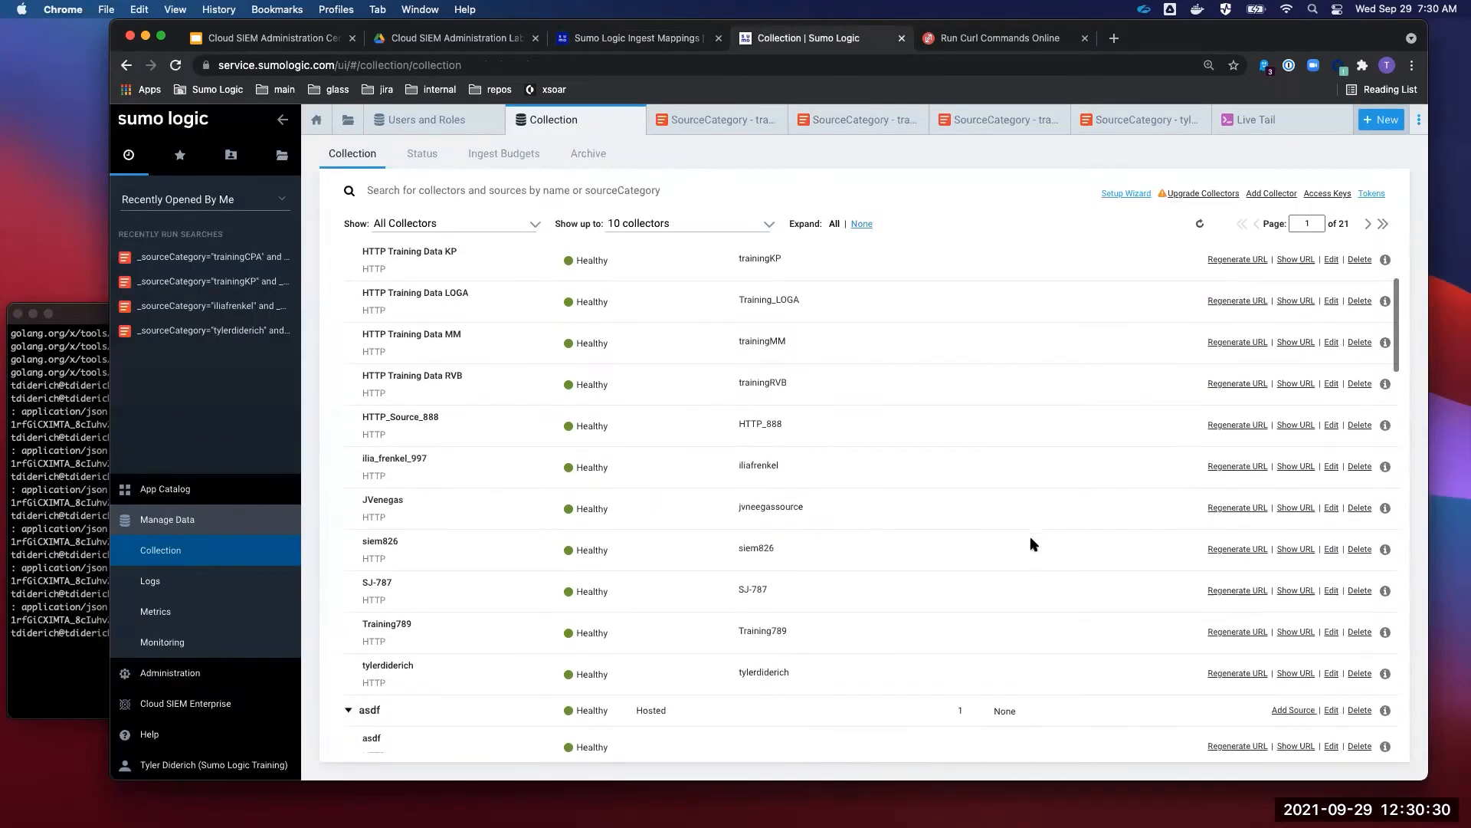
scroll(799, 485, up, 5)
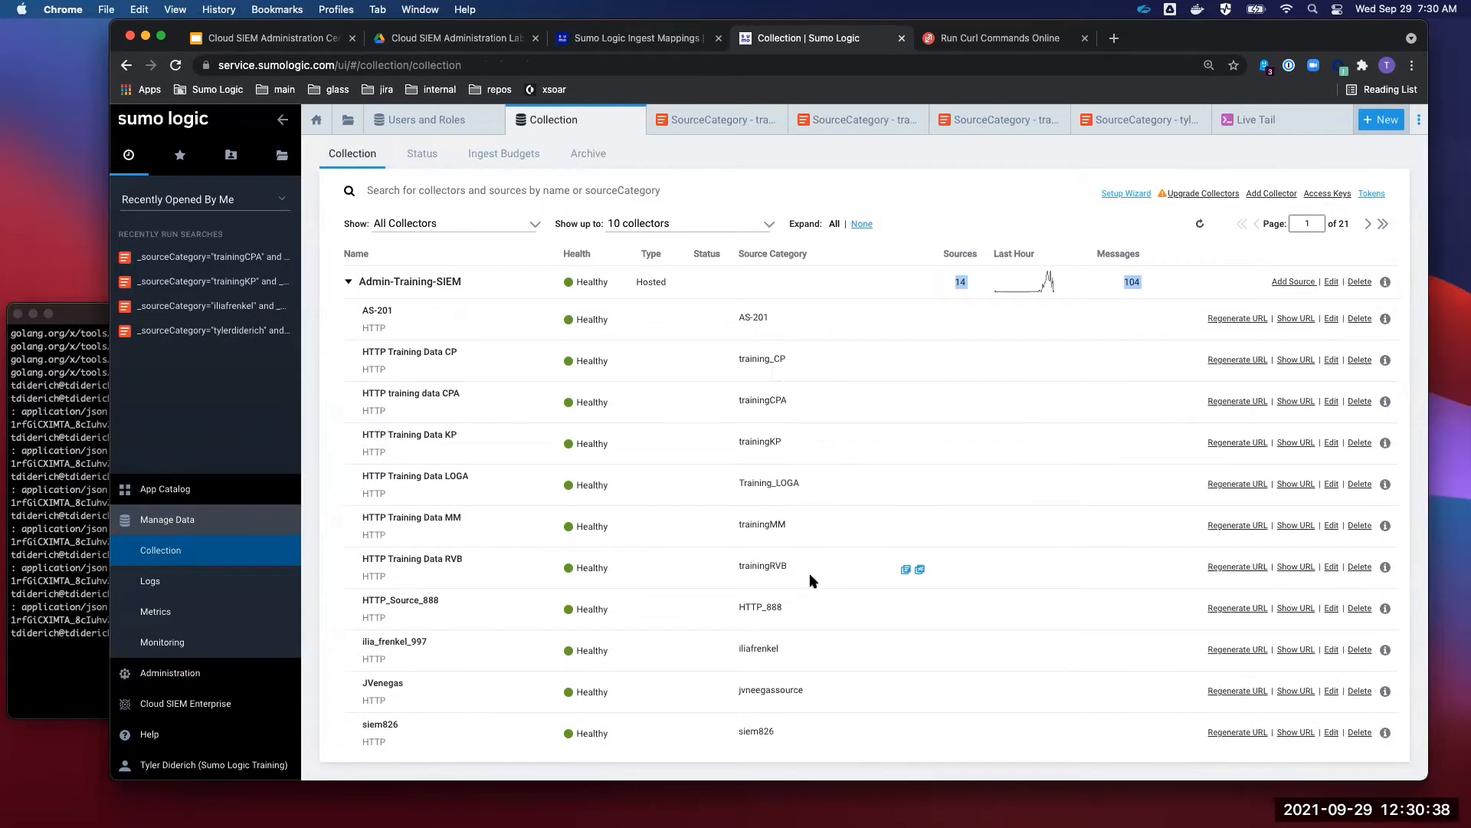
scroll(810, 575, down, 1)
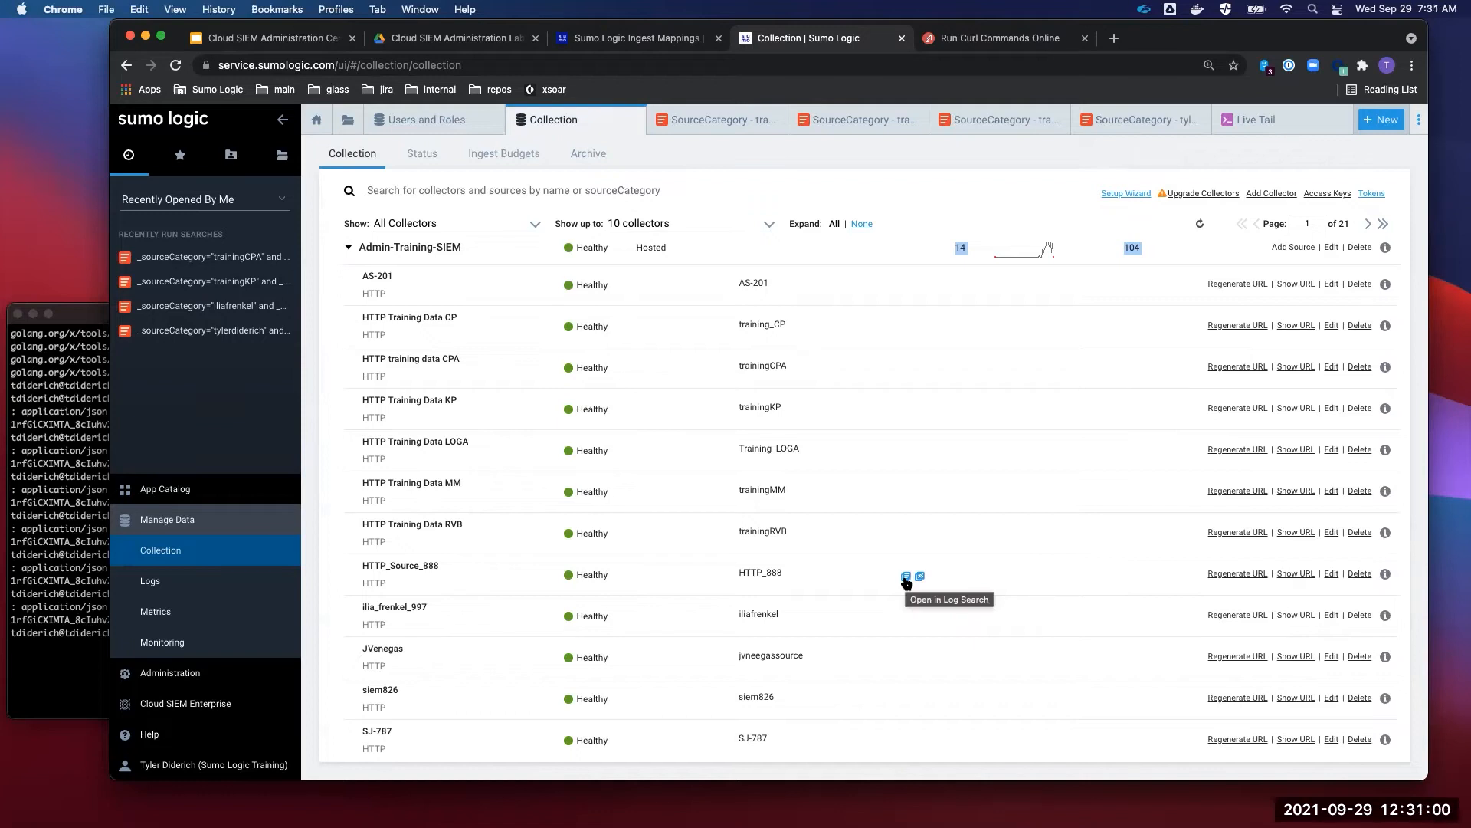
- Search HTTP_888's logs to review its nine JSON messages, then go back to Ingest Mappings
click(906, 579)
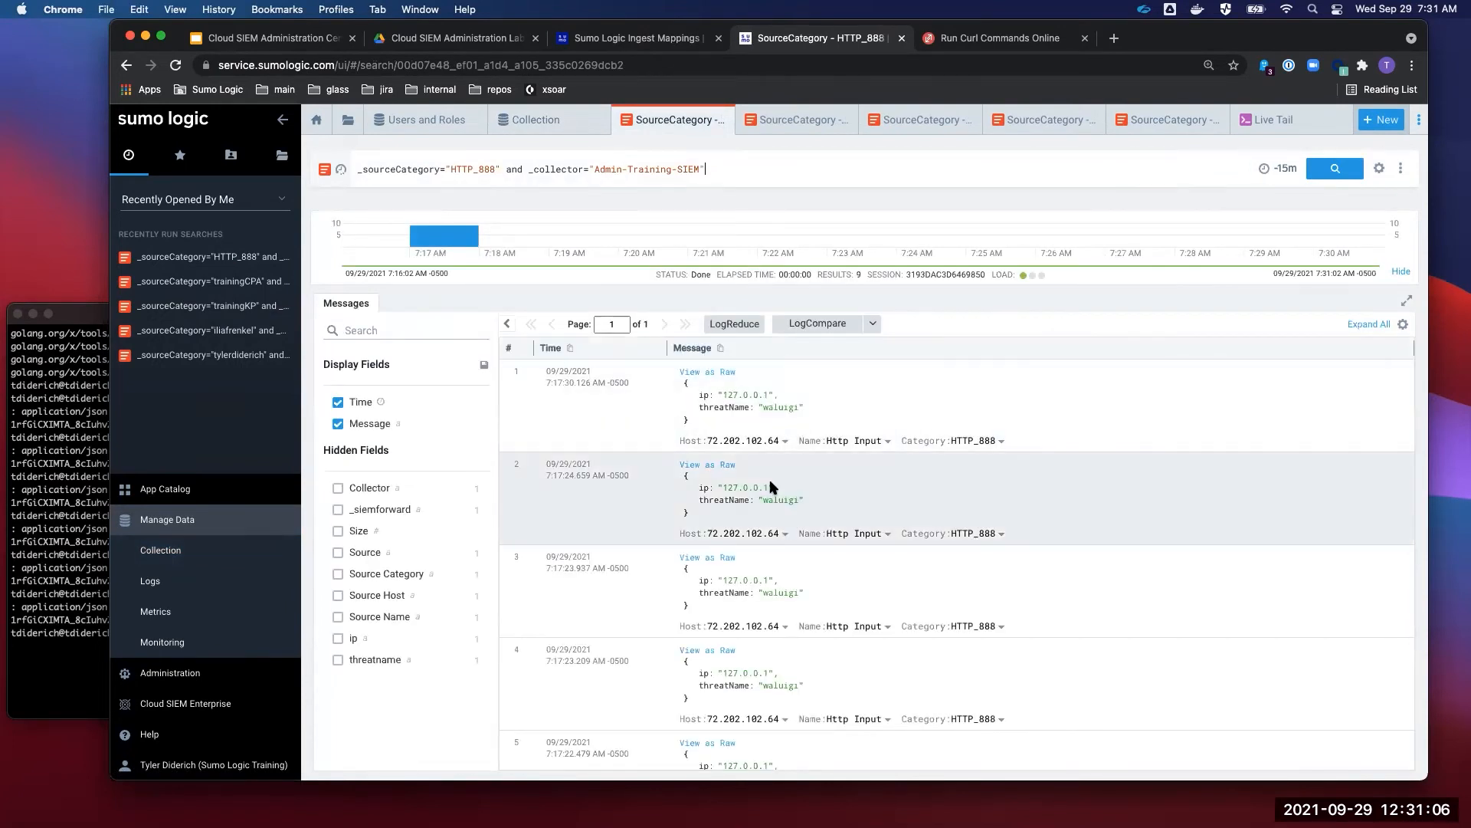
scroll(773, 487, down, 5)
scroll(773, 487, up, 5)
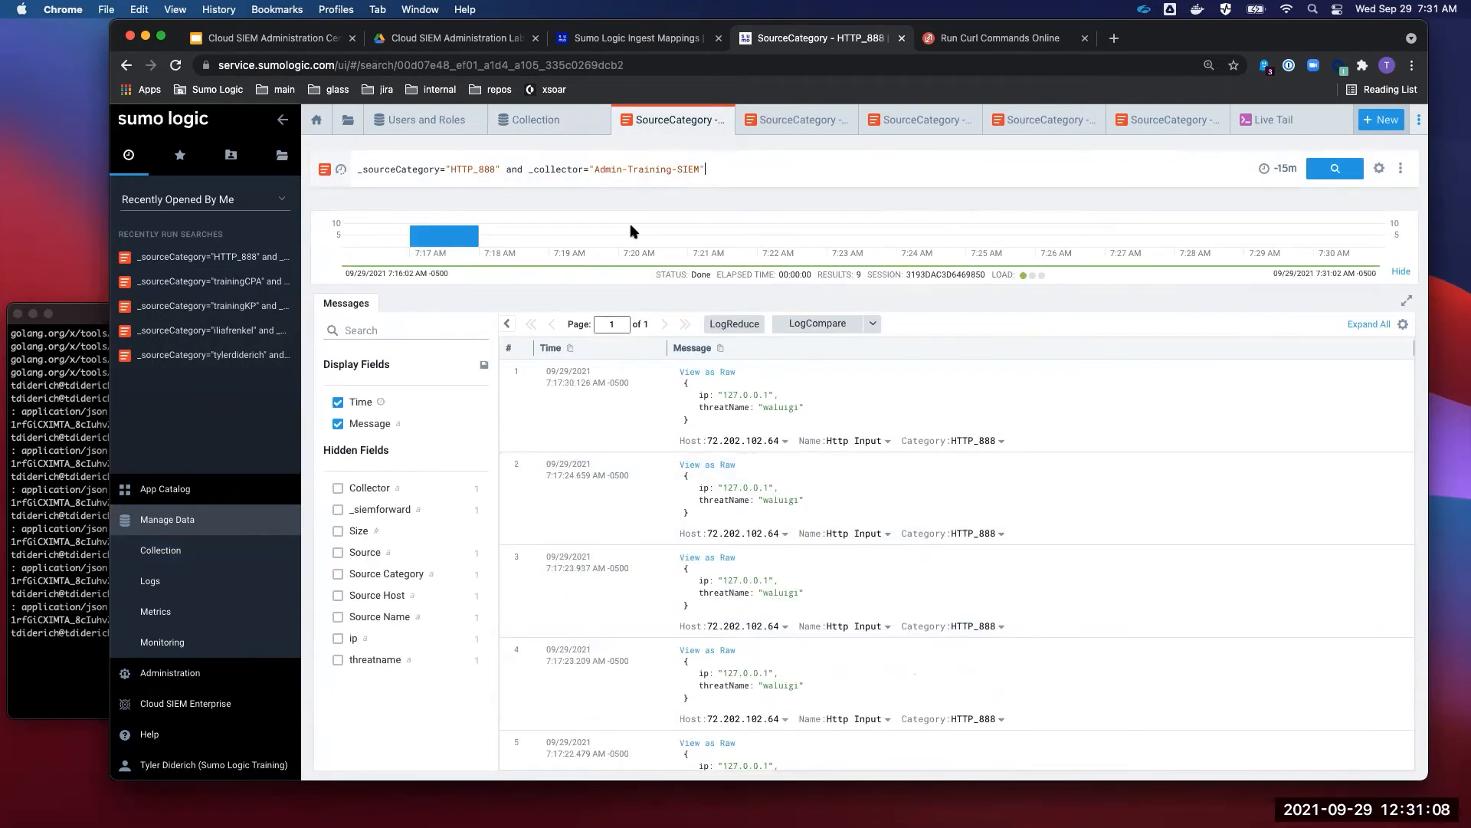
drag(742, 168, 394, 148)
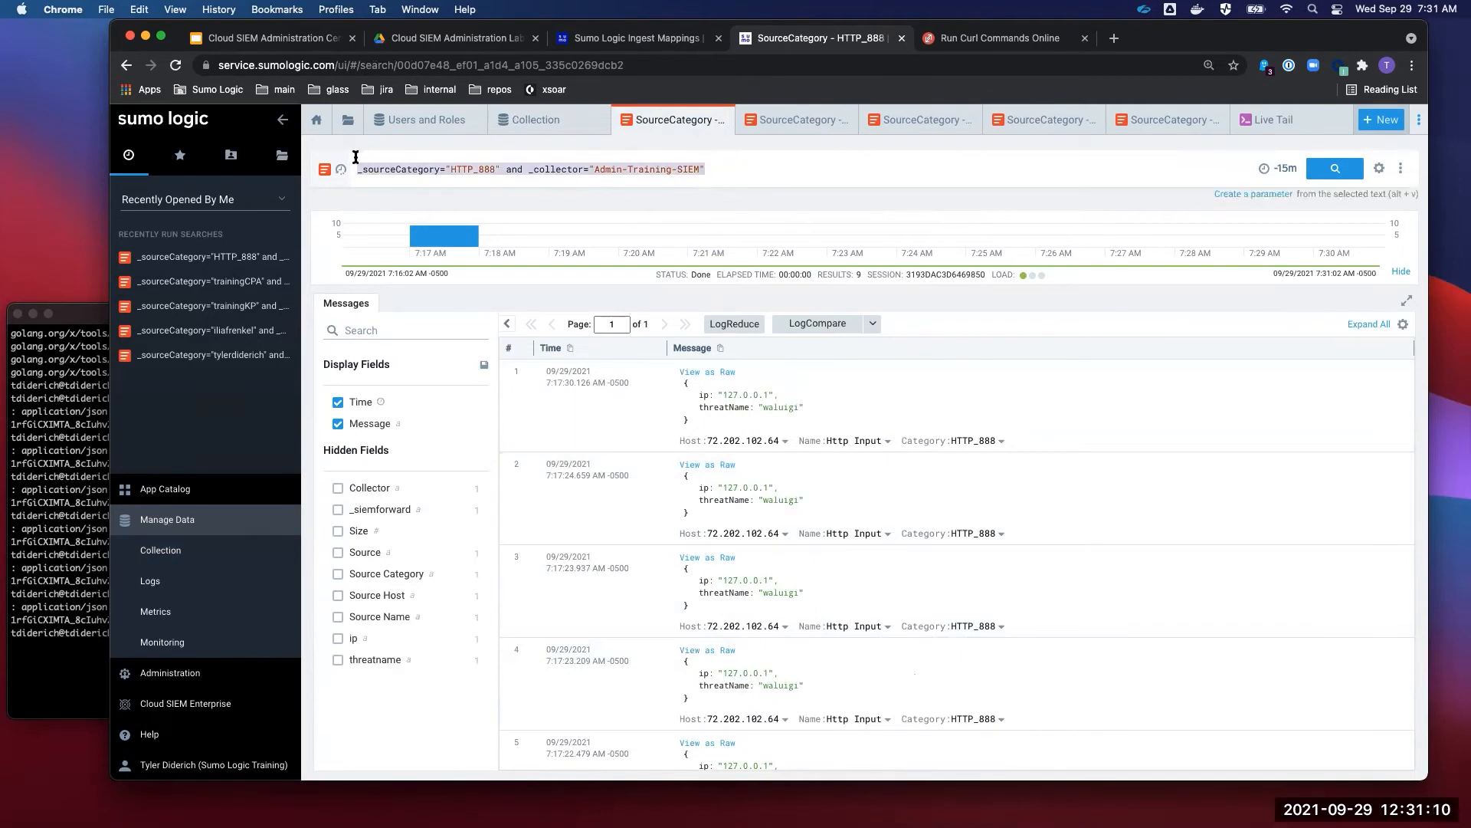
click(613, 38)
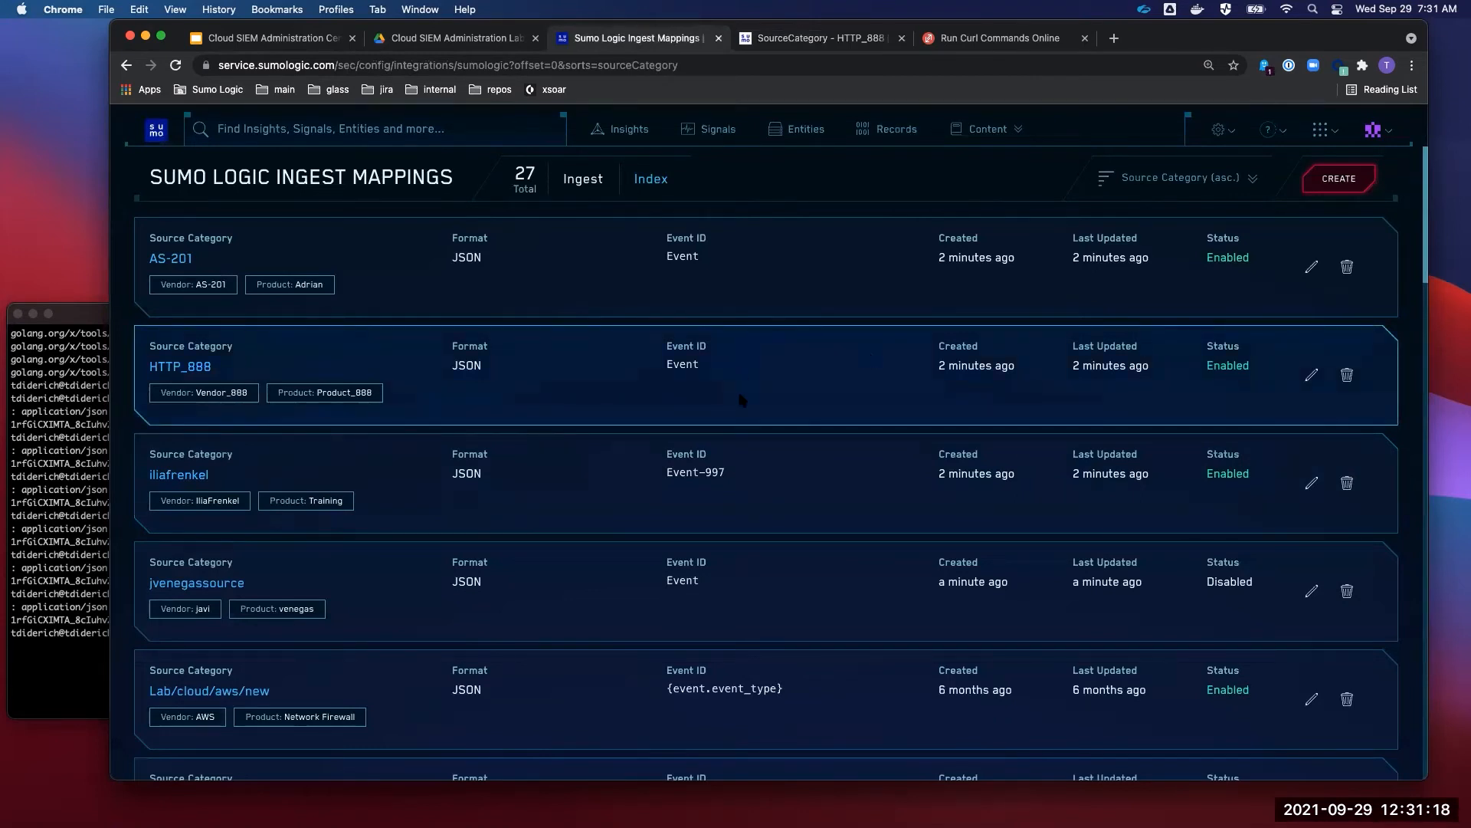
- Enable and save the previously disabled JSON mapping, then open AS-201's edit form
scroll(668, 507, down, 5)
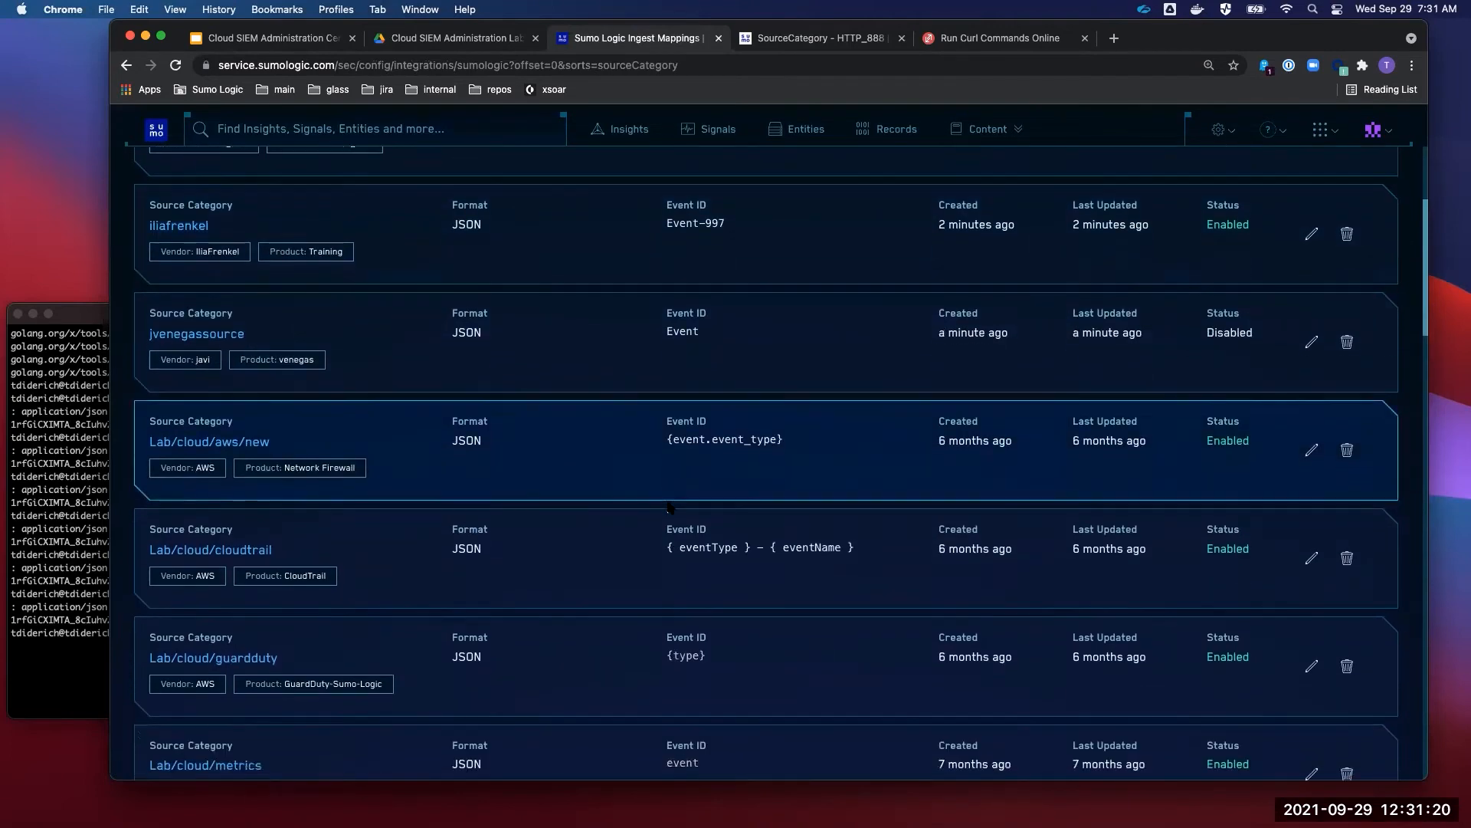
scroll(408, 443, up, 4)
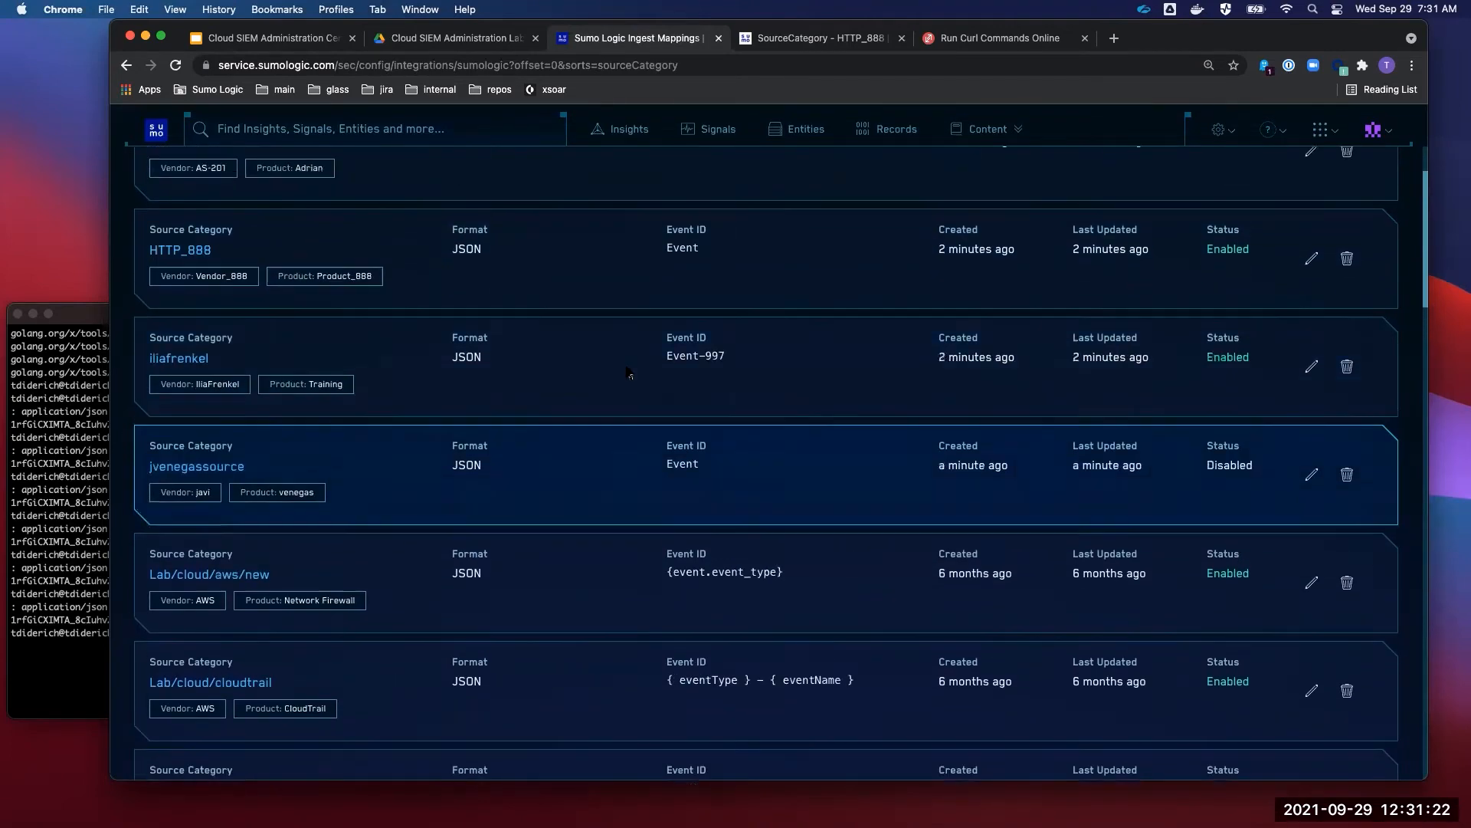
click(190, 433)
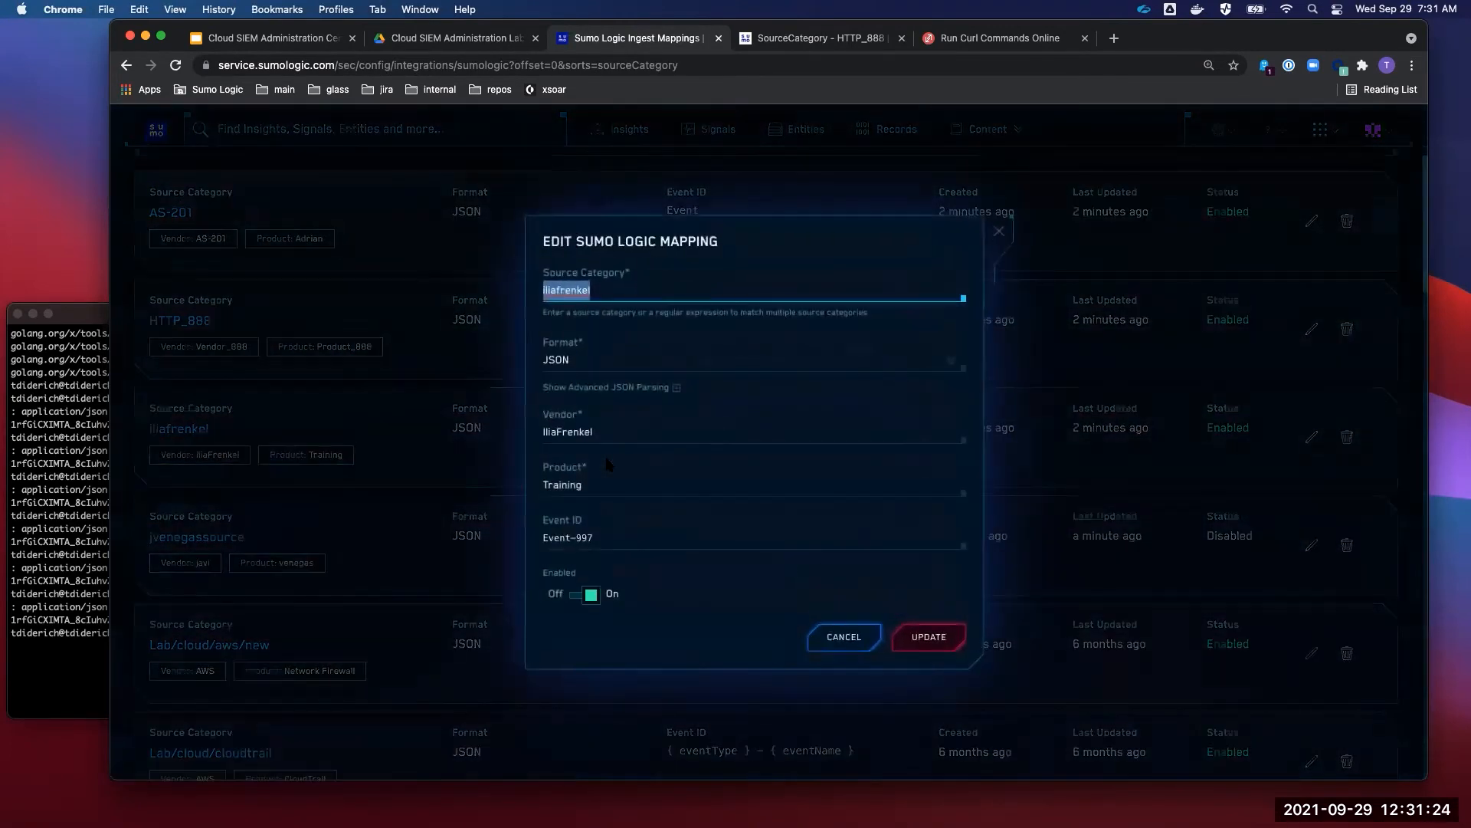
click(862, 644)
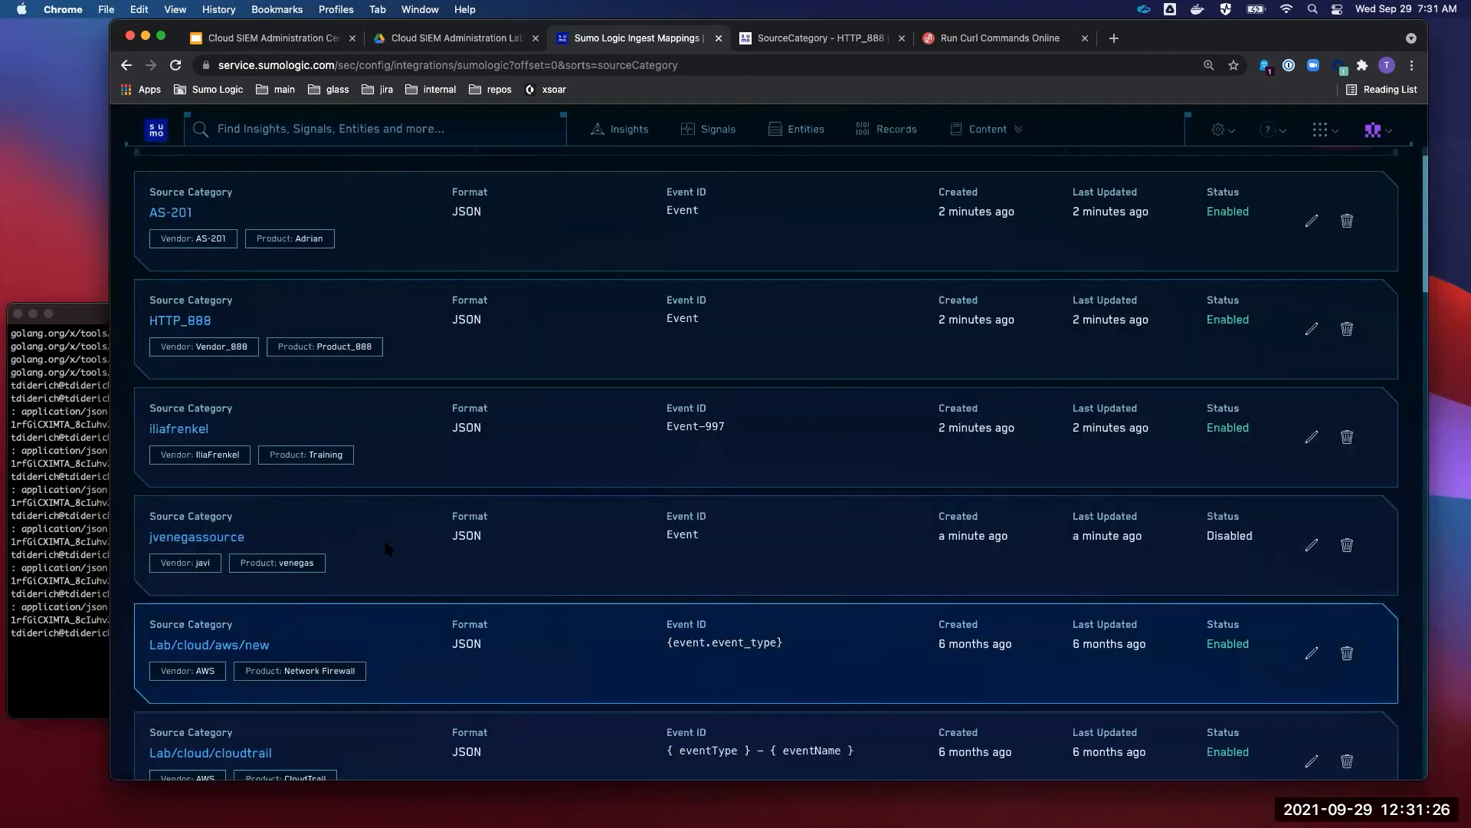
click(197, 537)
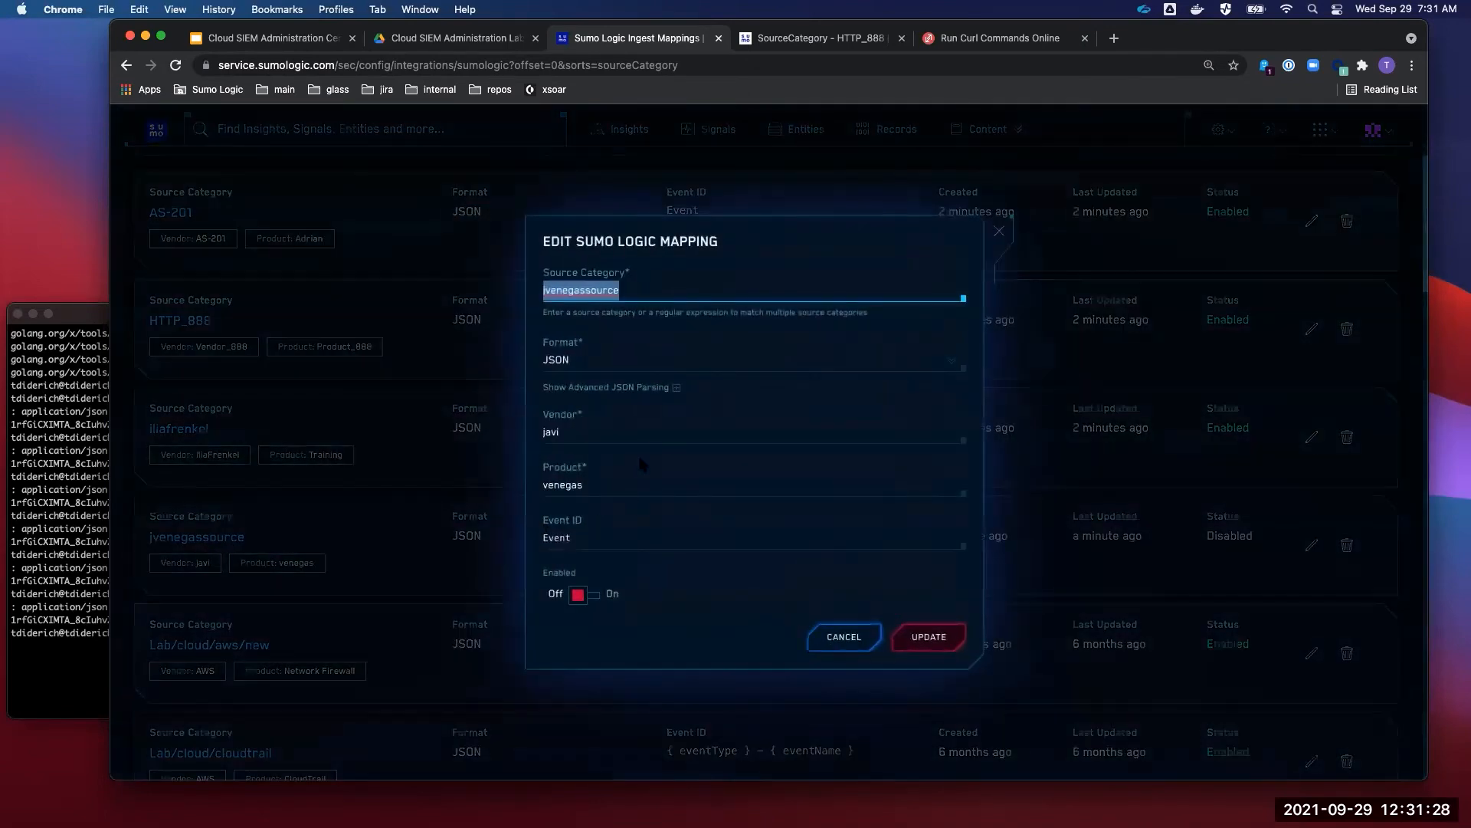
click(583, 601)
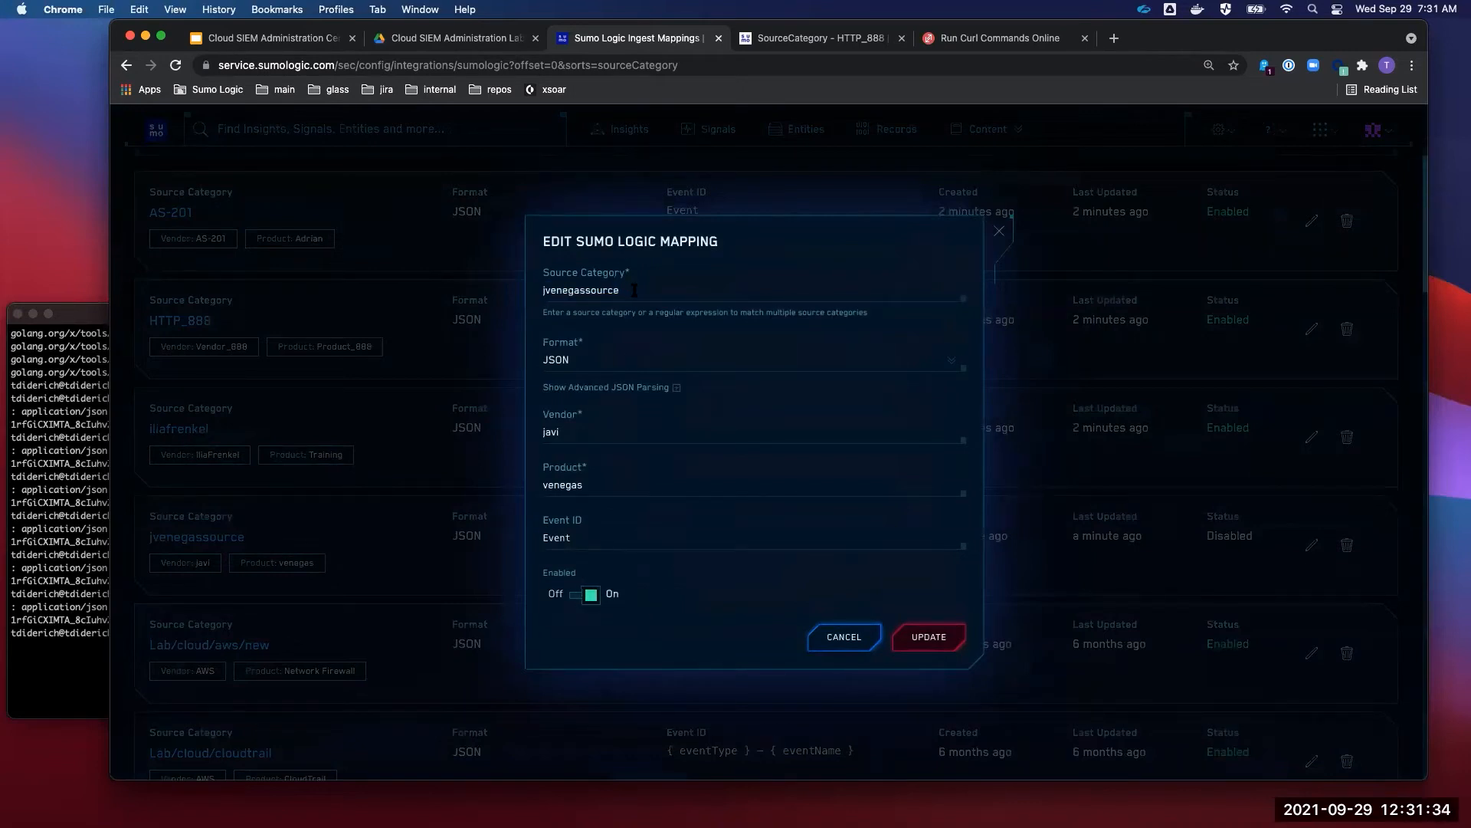
double_click(606, 291)
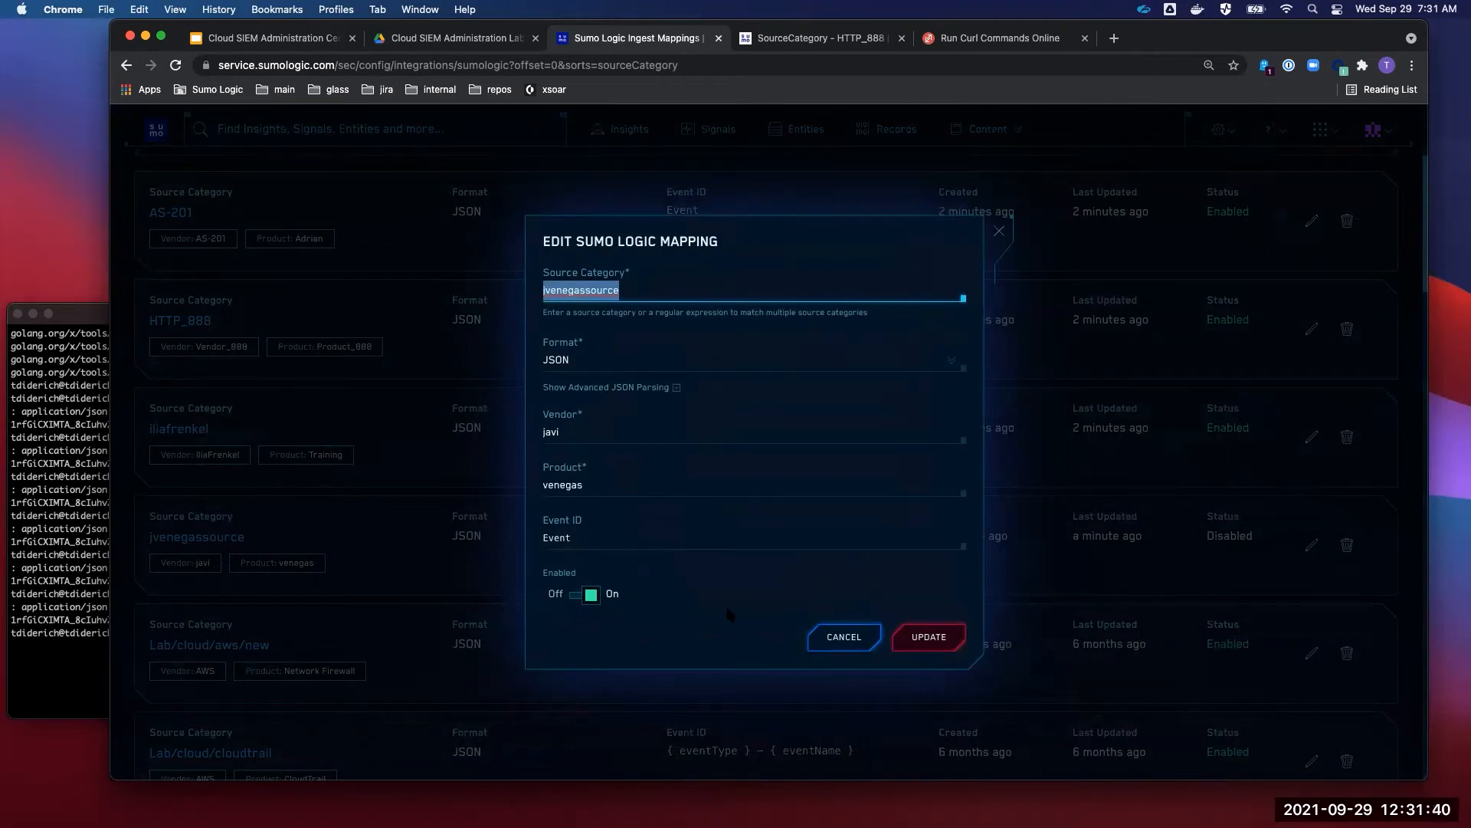
click(919, 638)
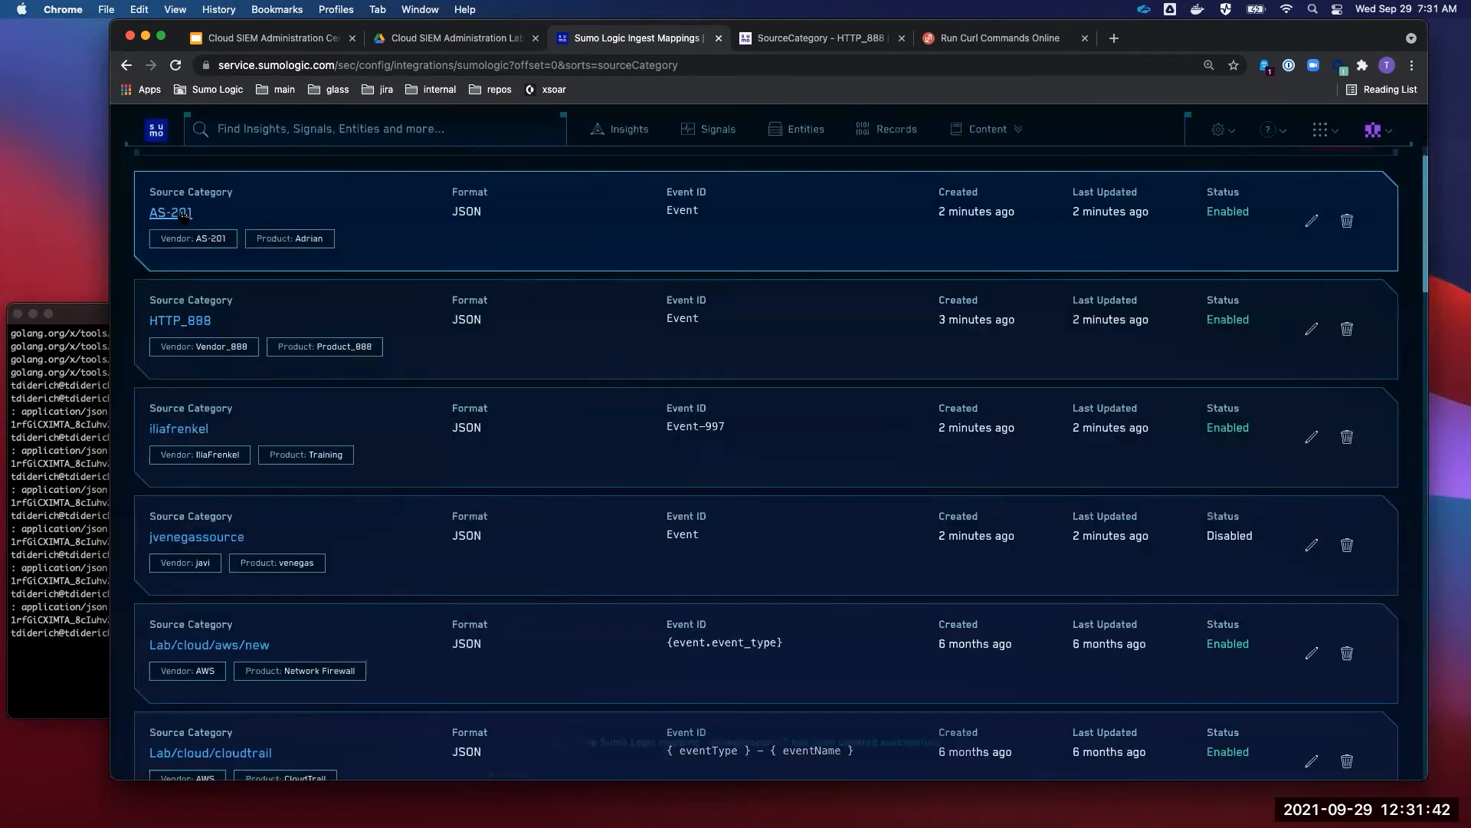
click(183, 214)
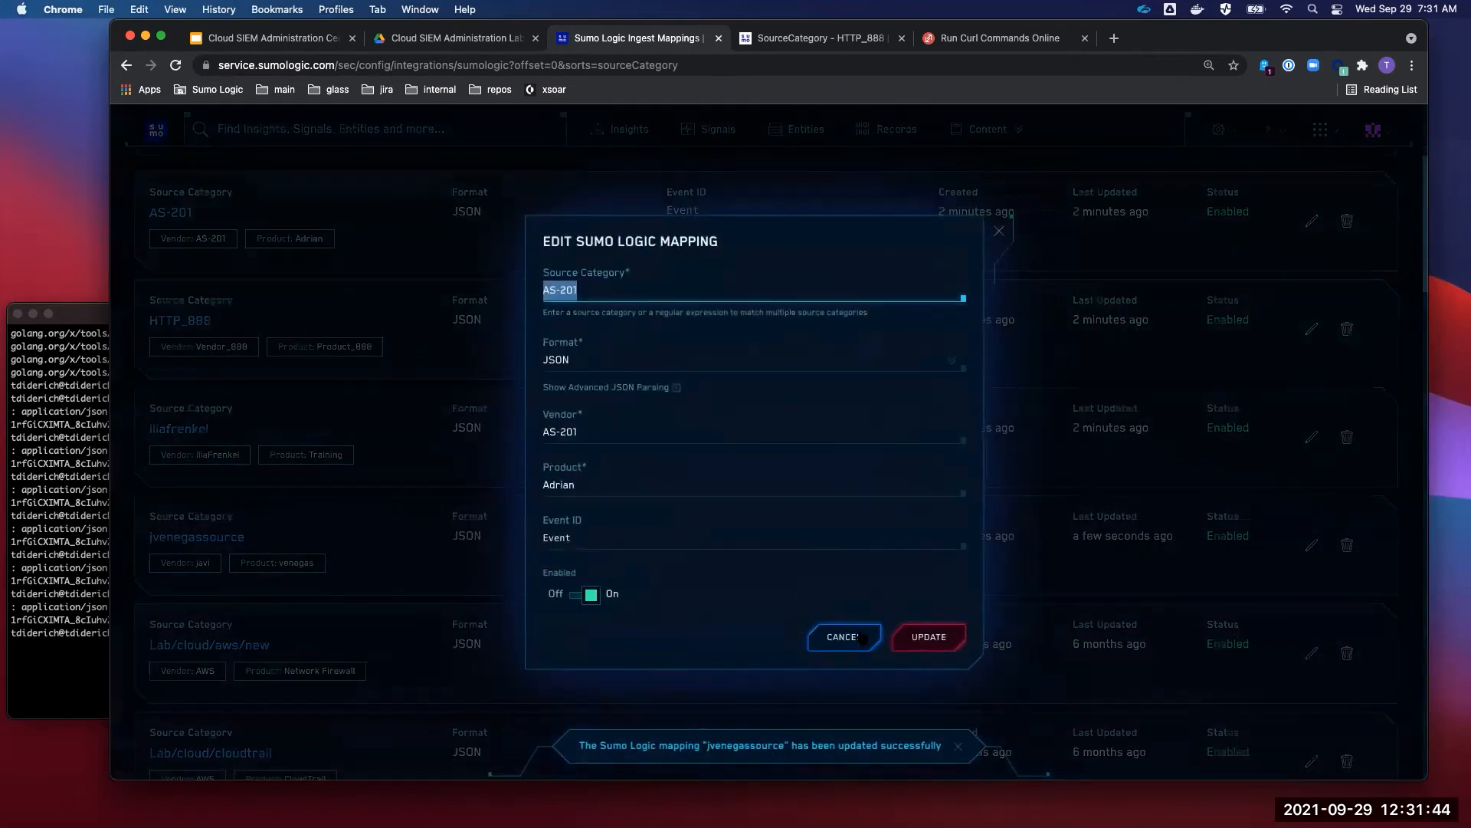
click(851, 637)
- Inspect the siem826 and training_CP mappings without changes, then return to the list's top
scroll(521, 521, down, 5)
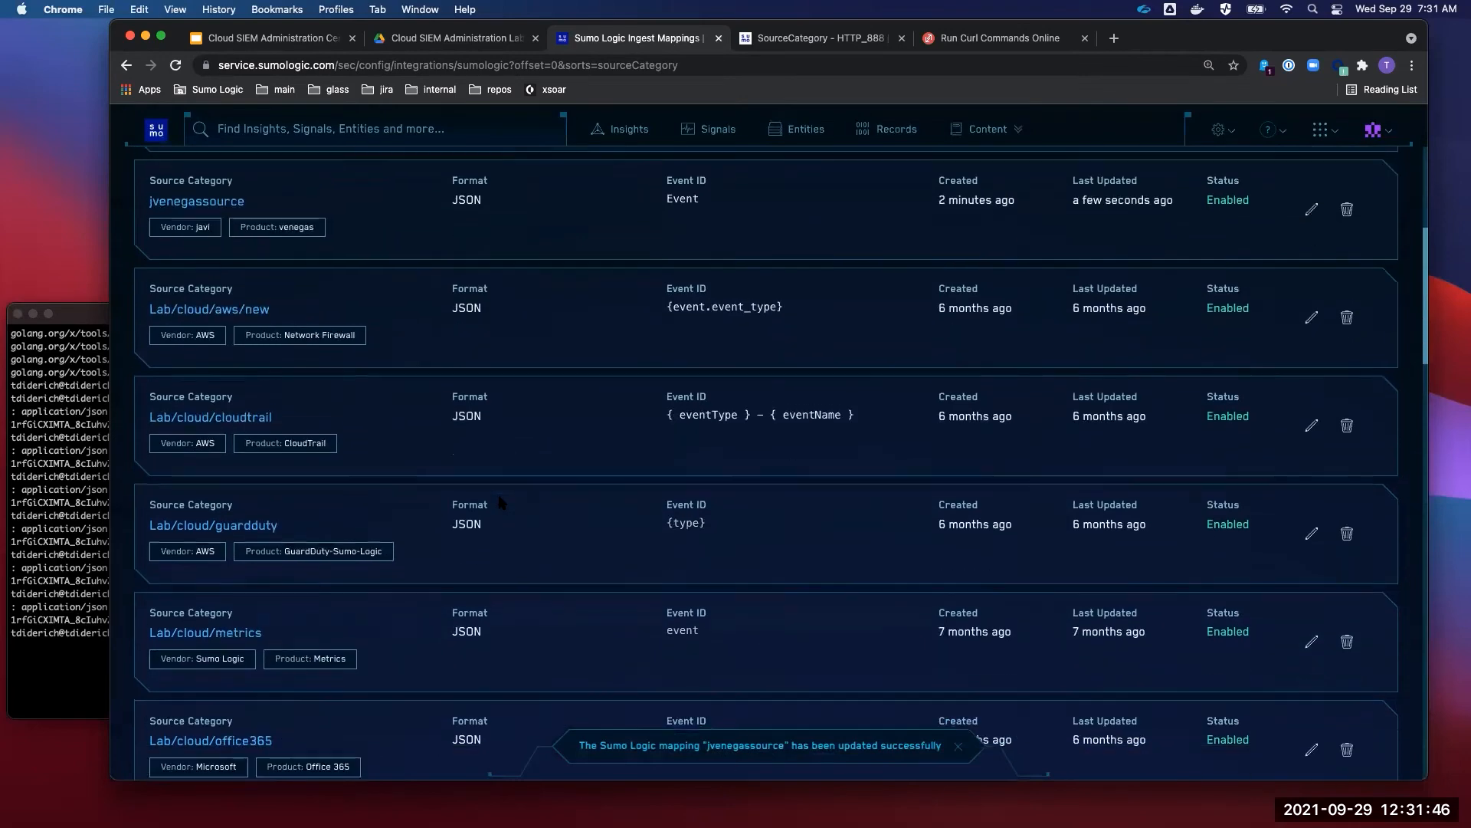
scroll(499, 502, down, 10)
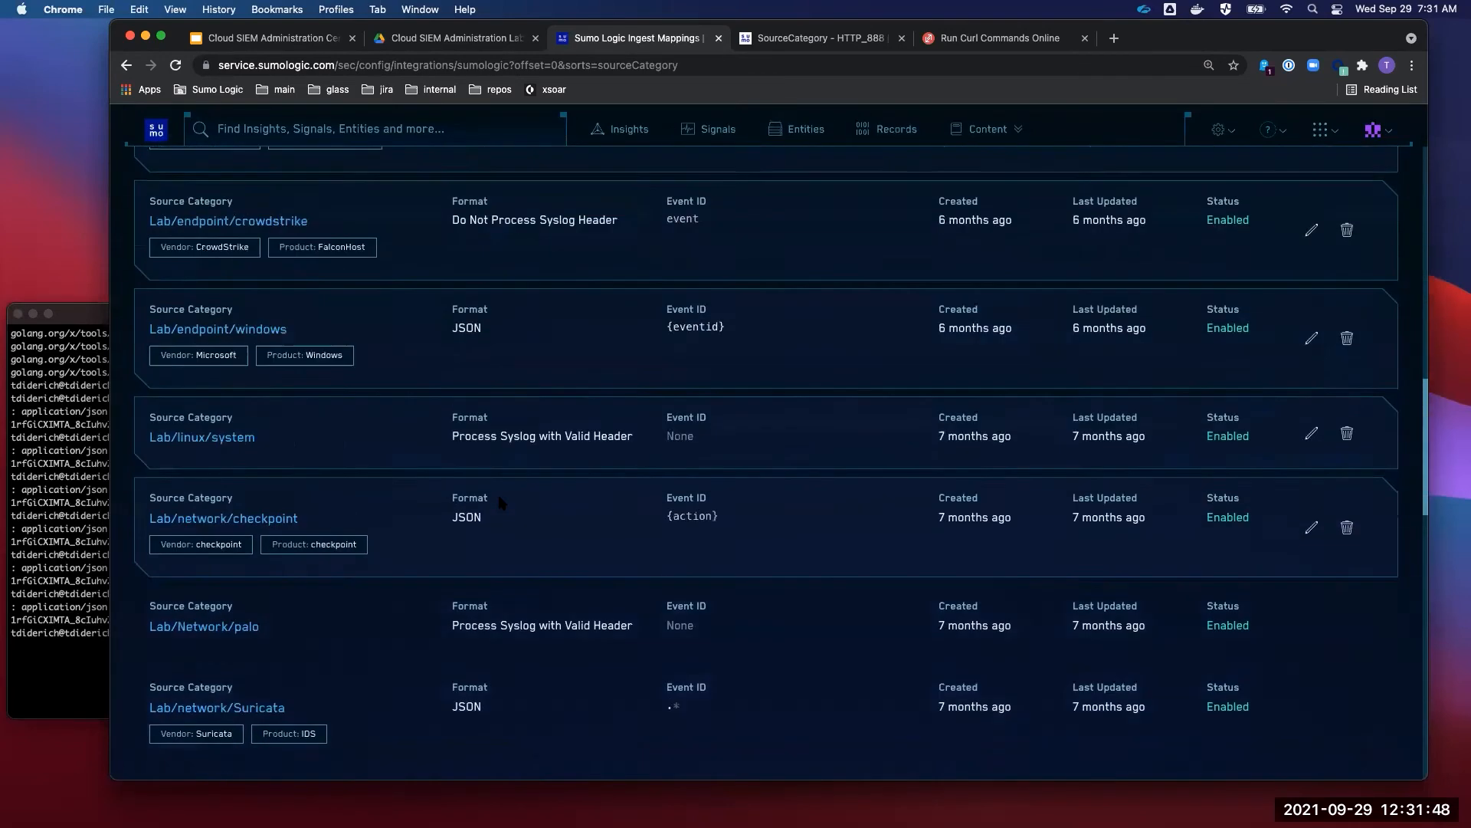
scroll(502, 502, down, 5)
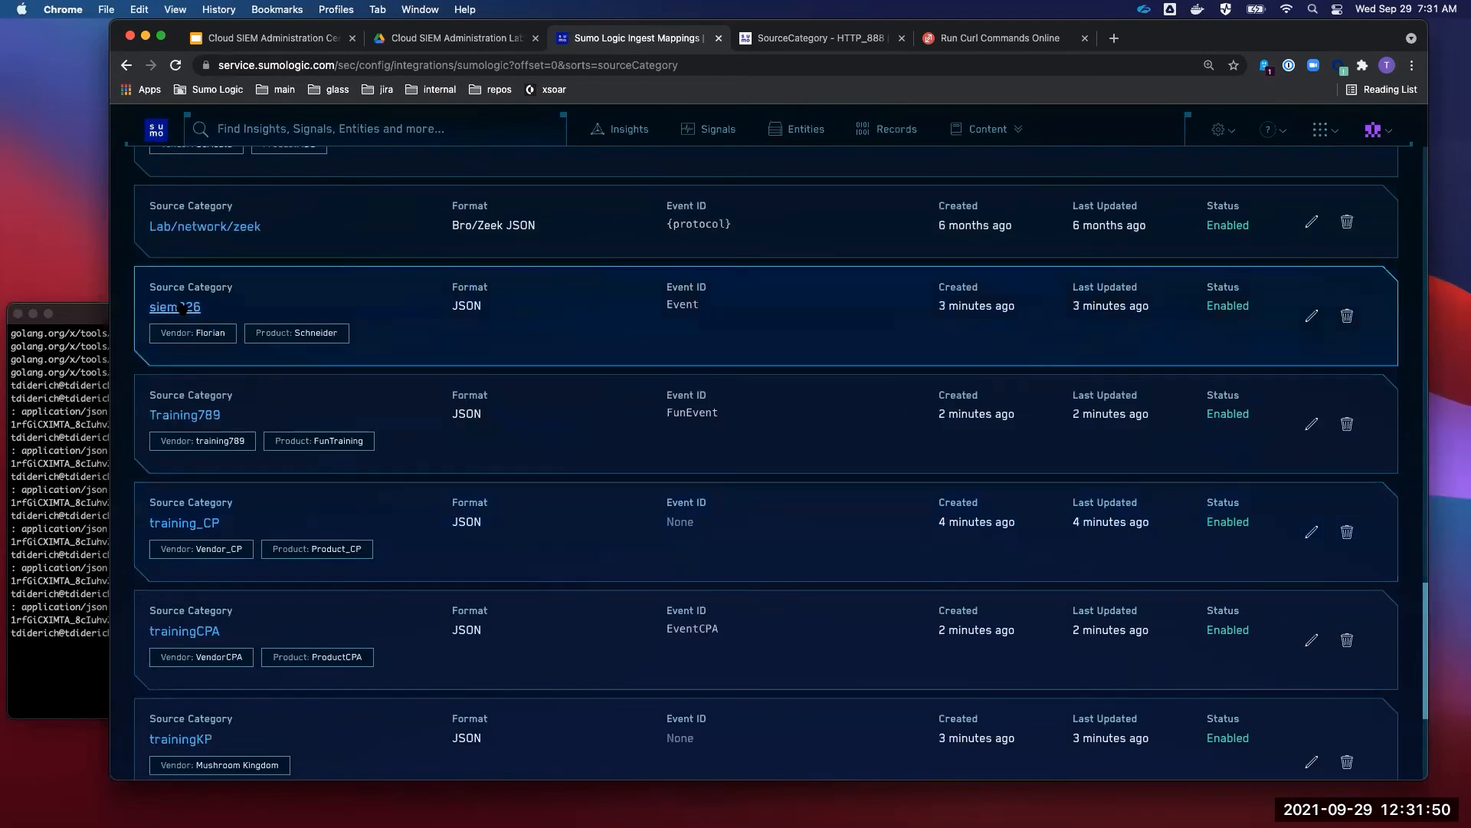
click(175, 306)
click(855, 636)
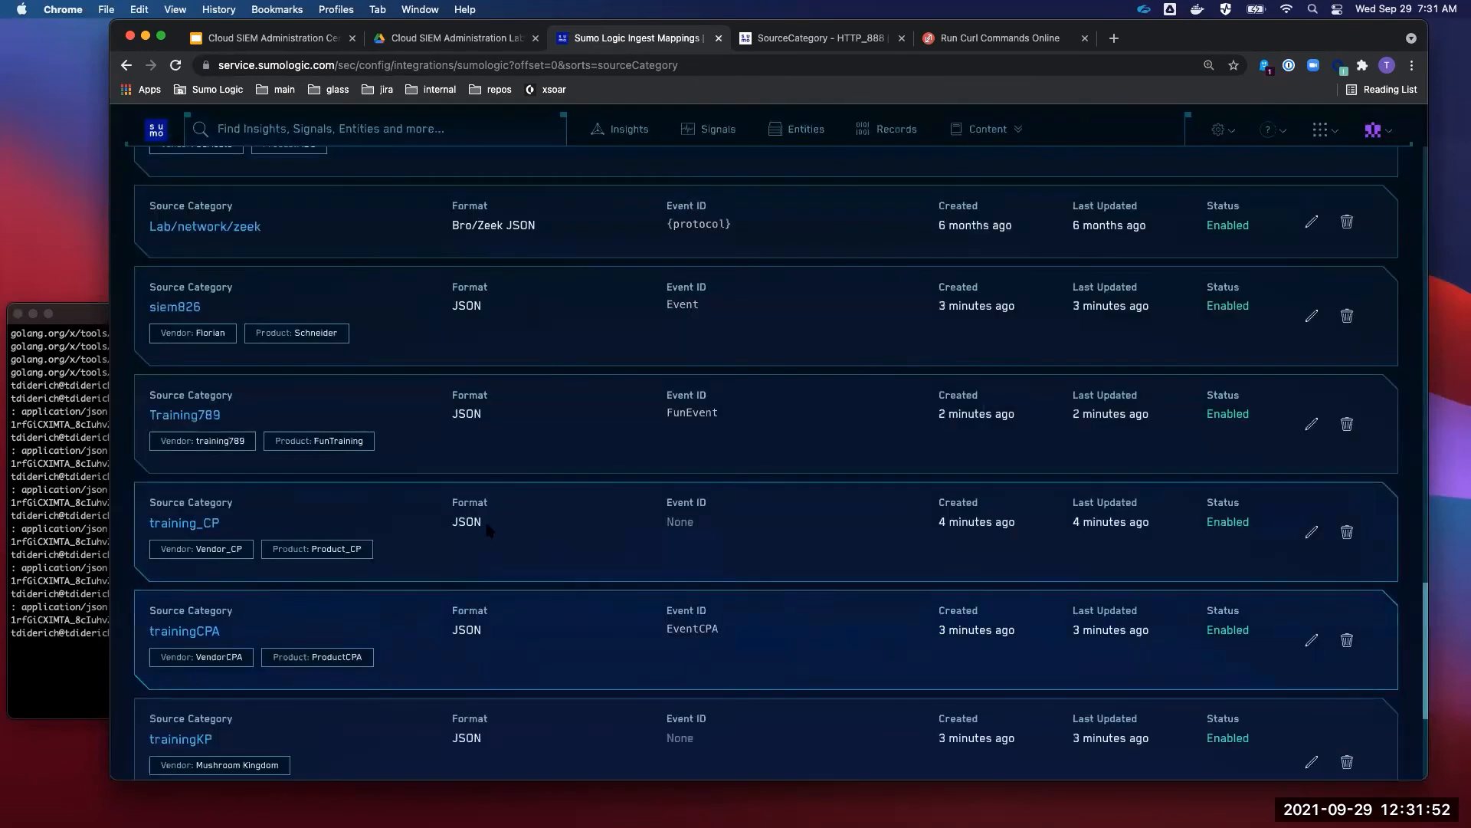
click(209, 524)
click(849, 633)
scroll(651, 654, down, 4)
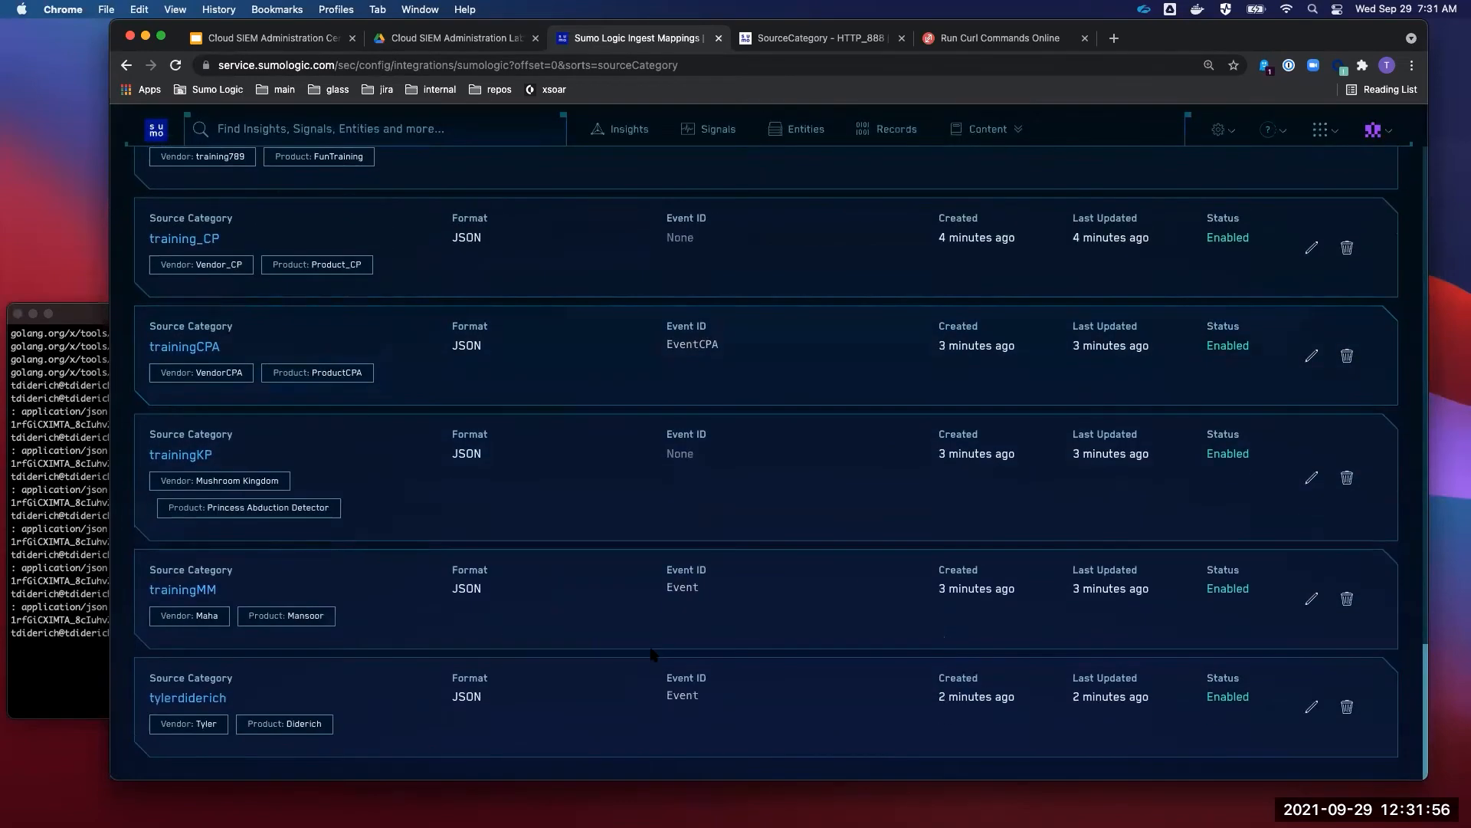
scroll(652, 654, up, 20)
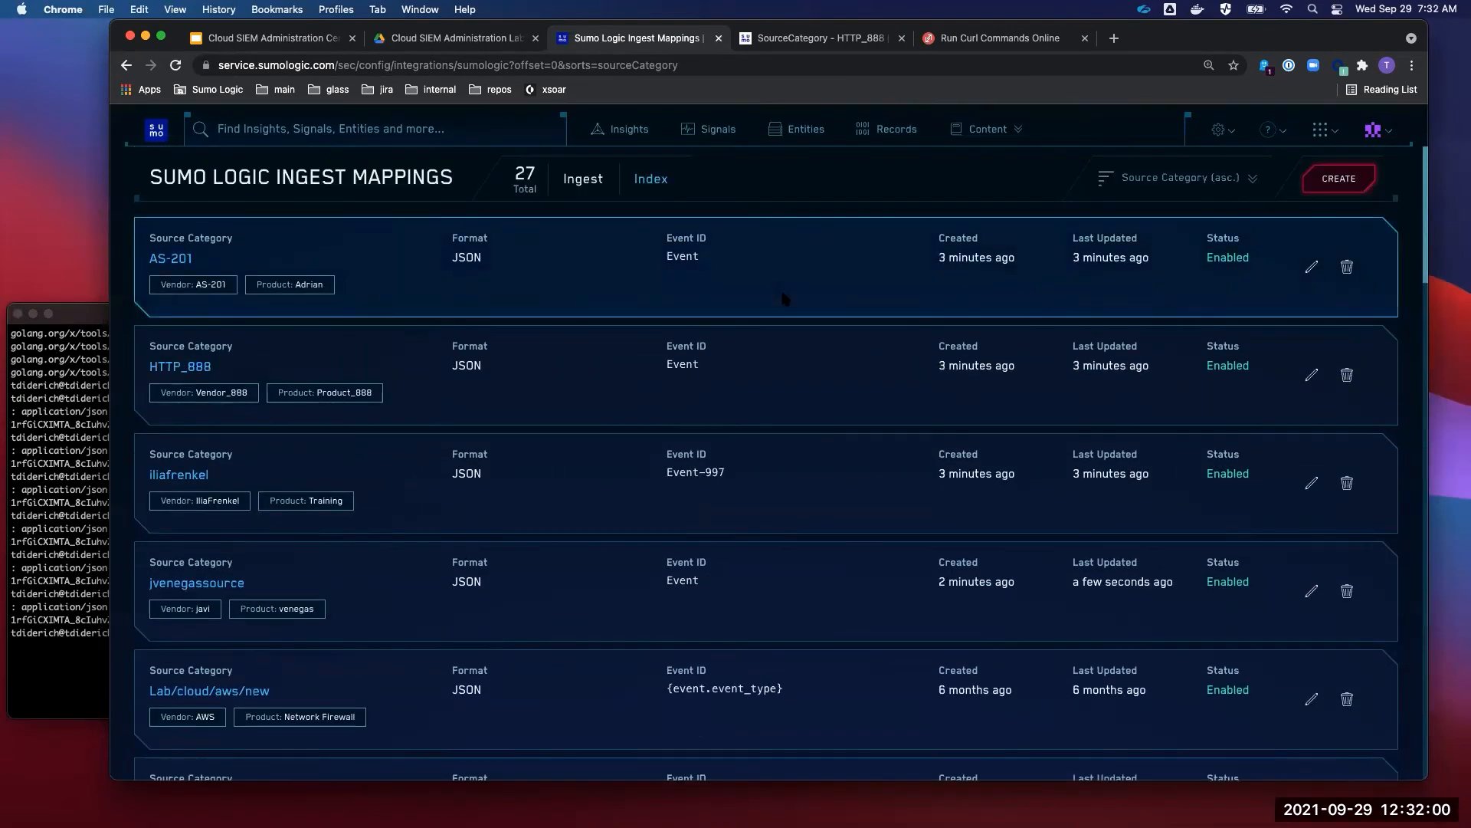
- Re-send the curl command posting the 127.0.0.1 test JSON log to the collector four more times
key(super+Tab)
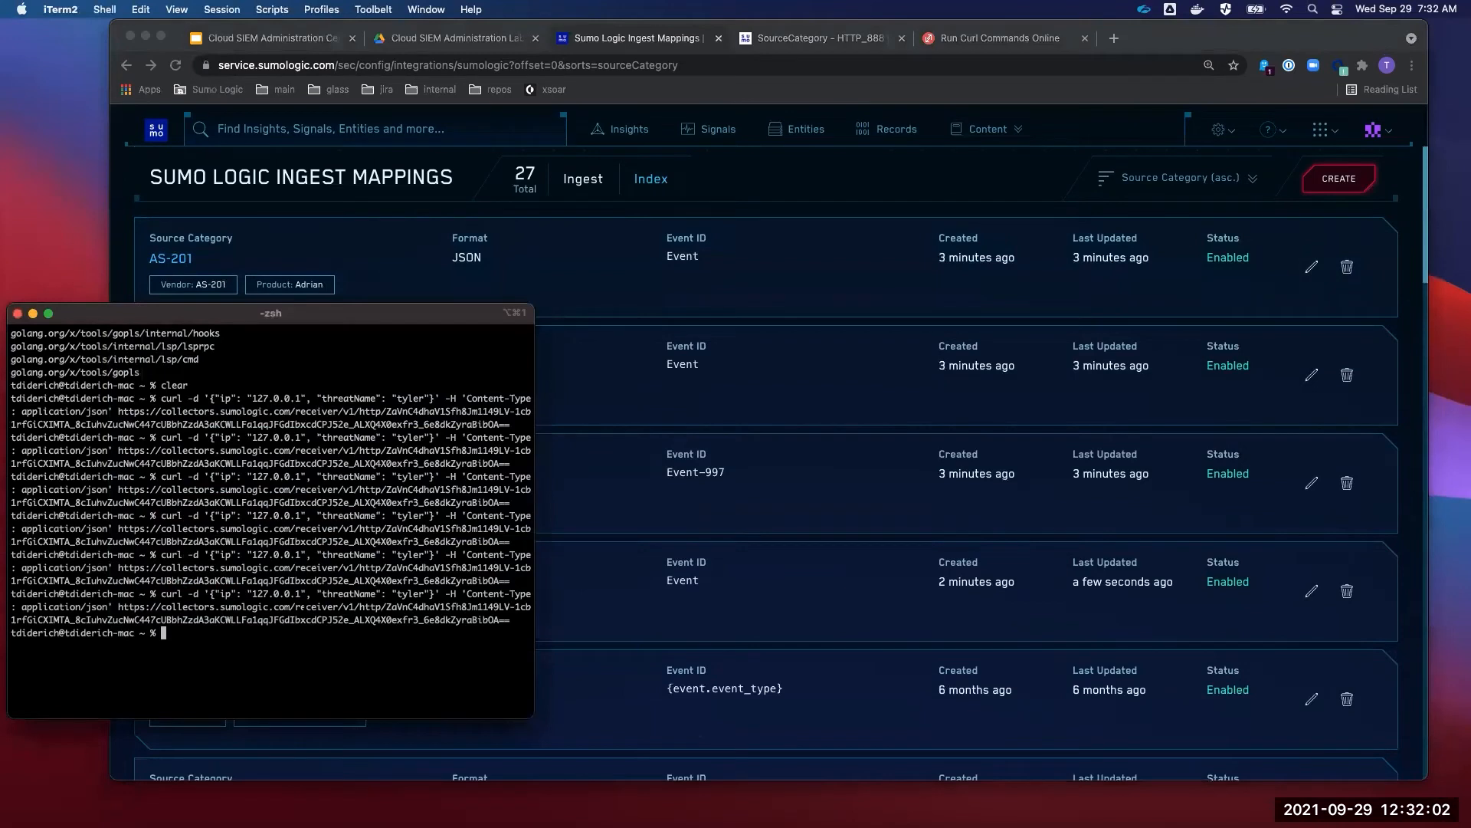
key(Up)
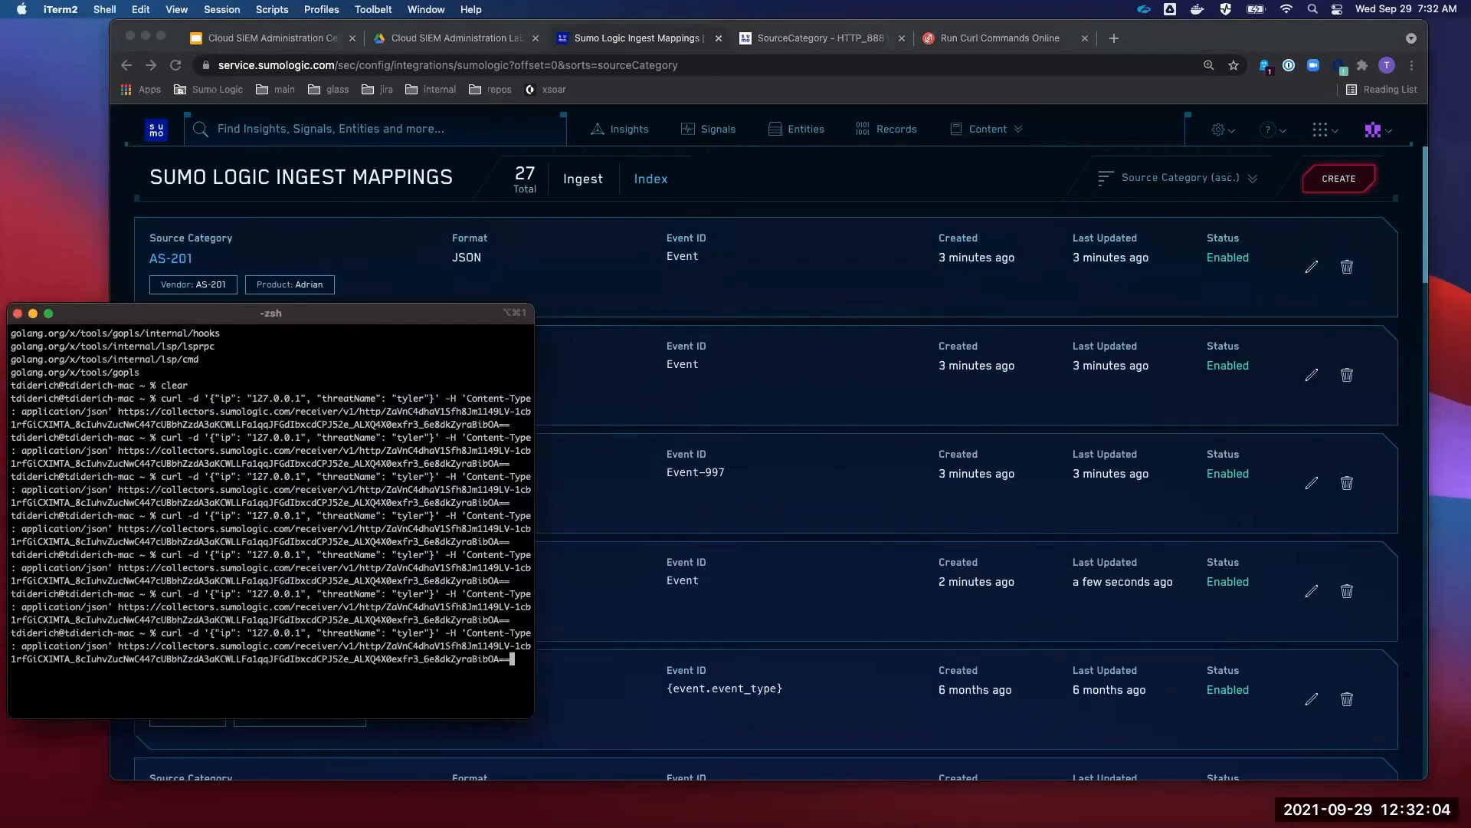
key(Return)
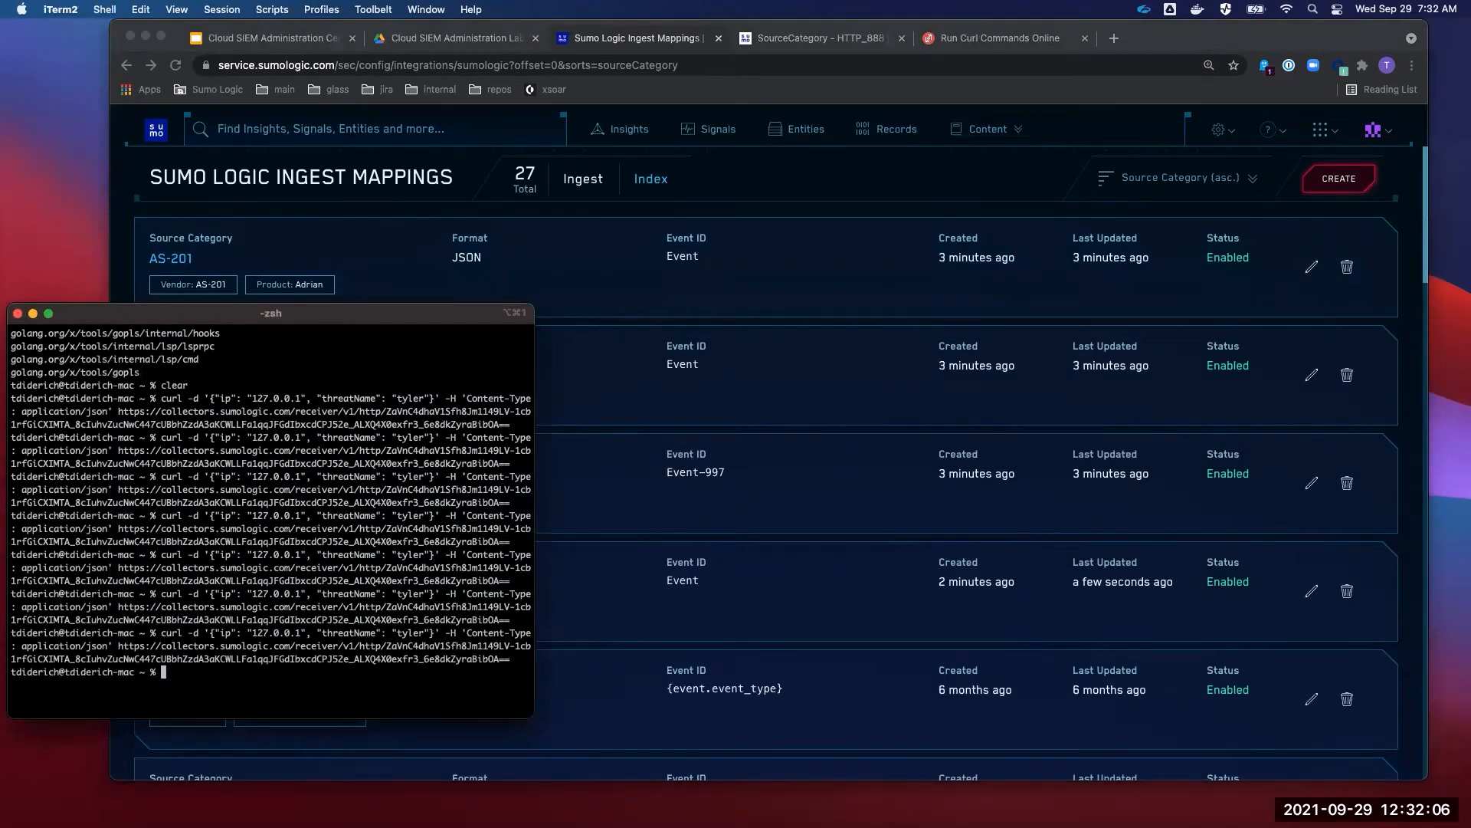
key(Up)
key(Return)
key(Up)
key(Return)
key(Up)
key(Return)
key(Up)
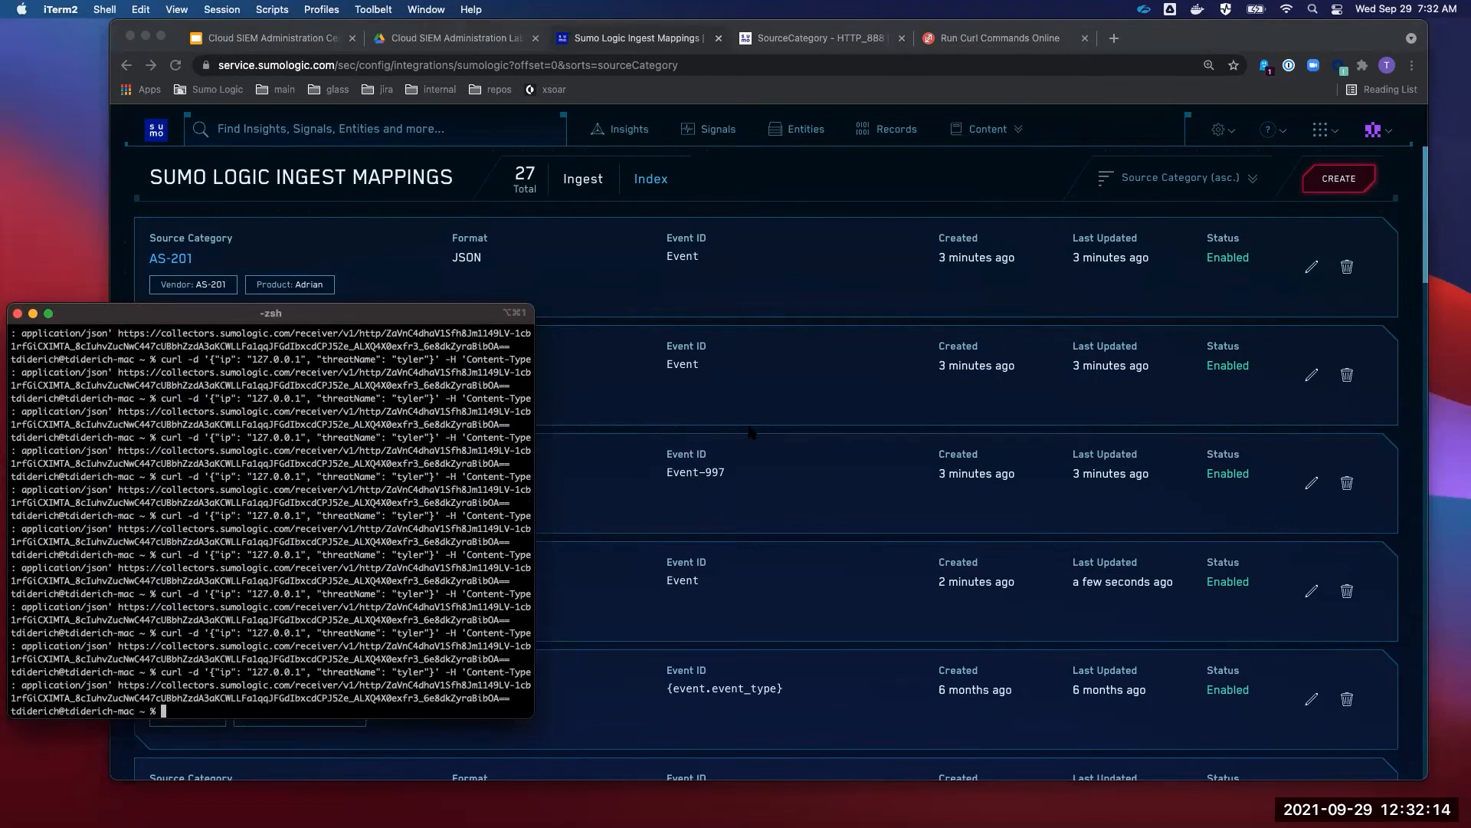
click(717, 357)
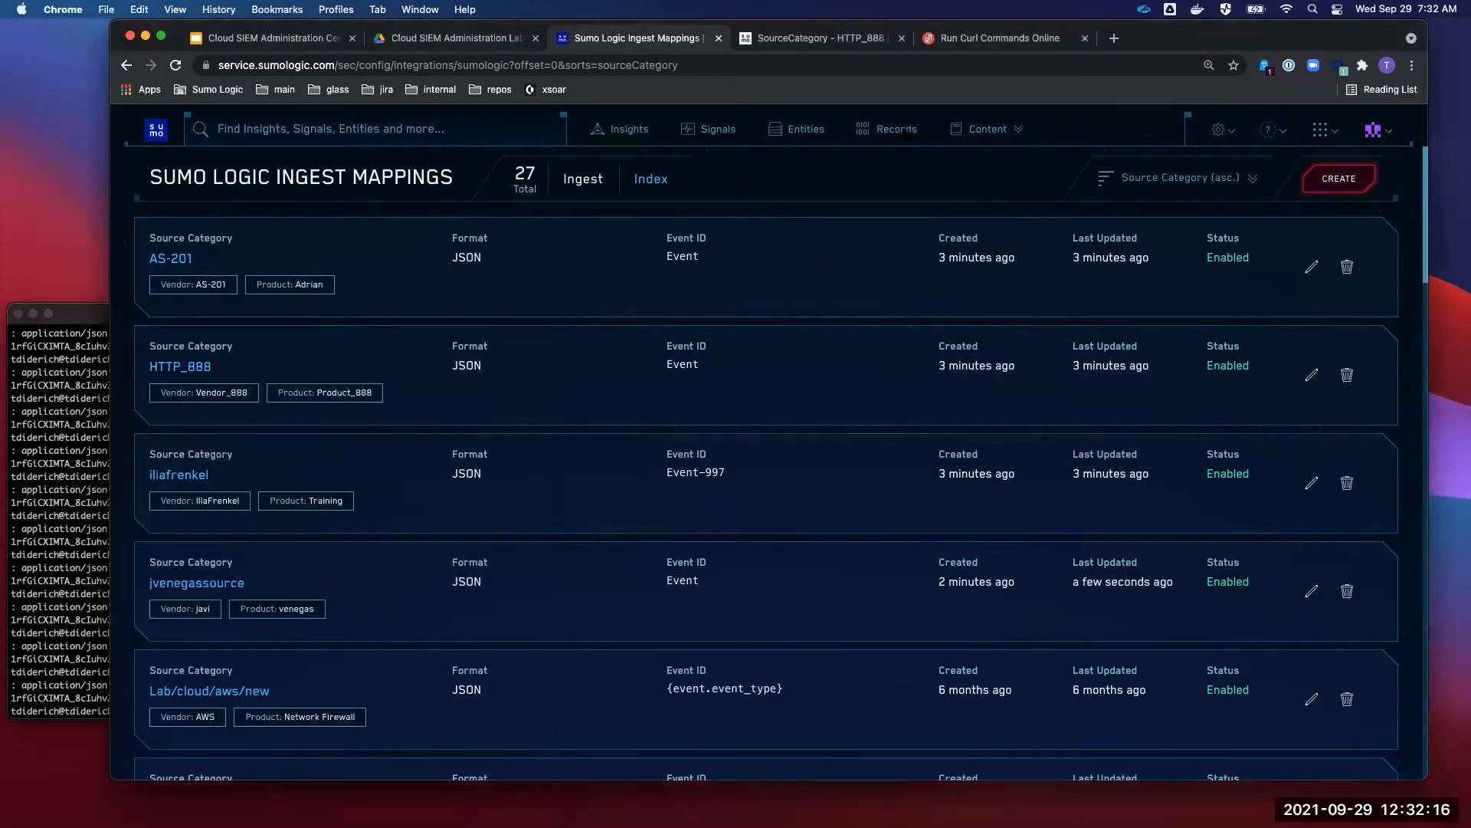
- Filter Records on Metadata Vendor 'is' the user's vendor name and reload; still 0 matches
click(901, 128)
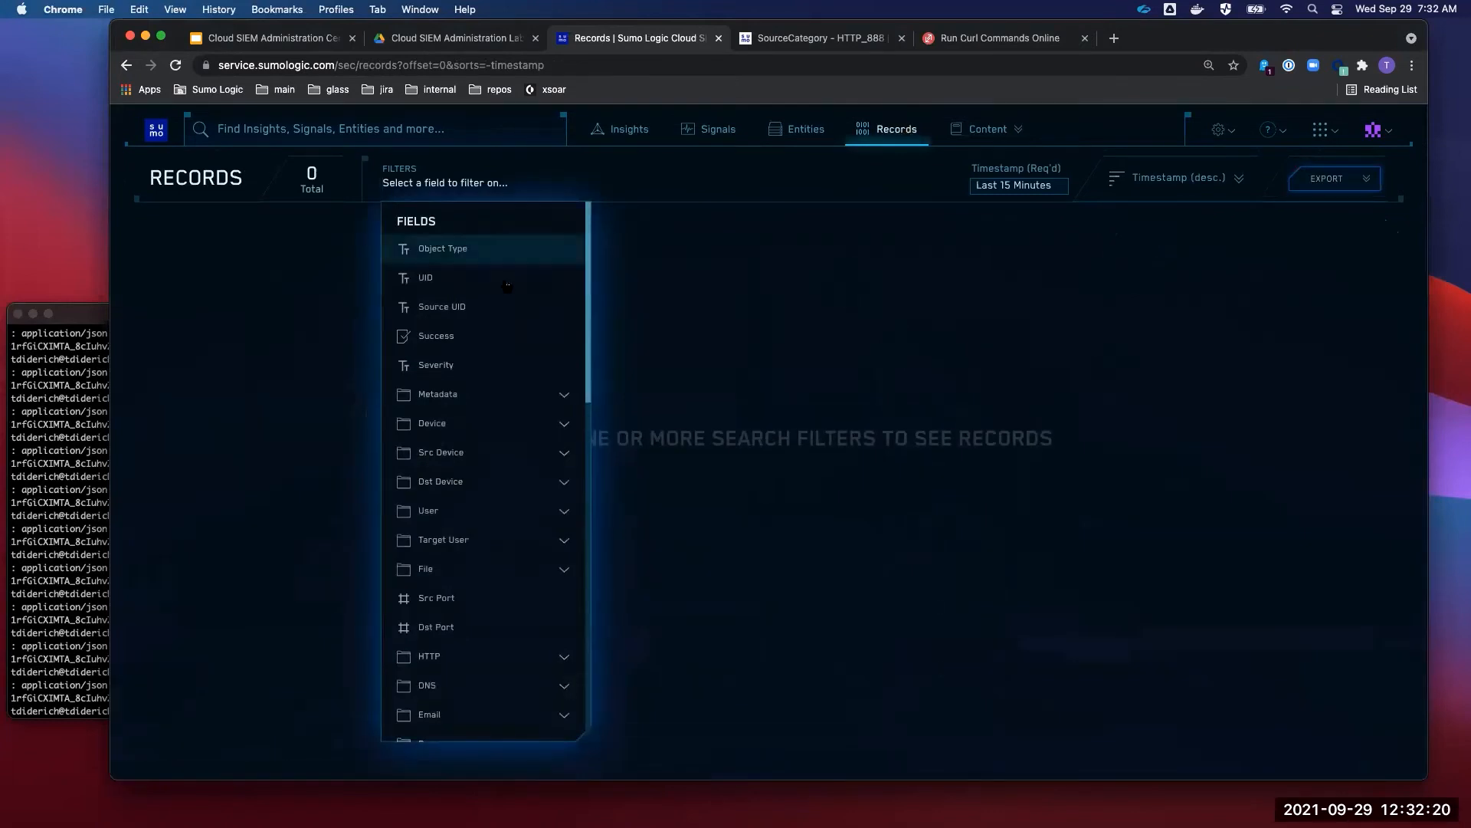
text(vend)
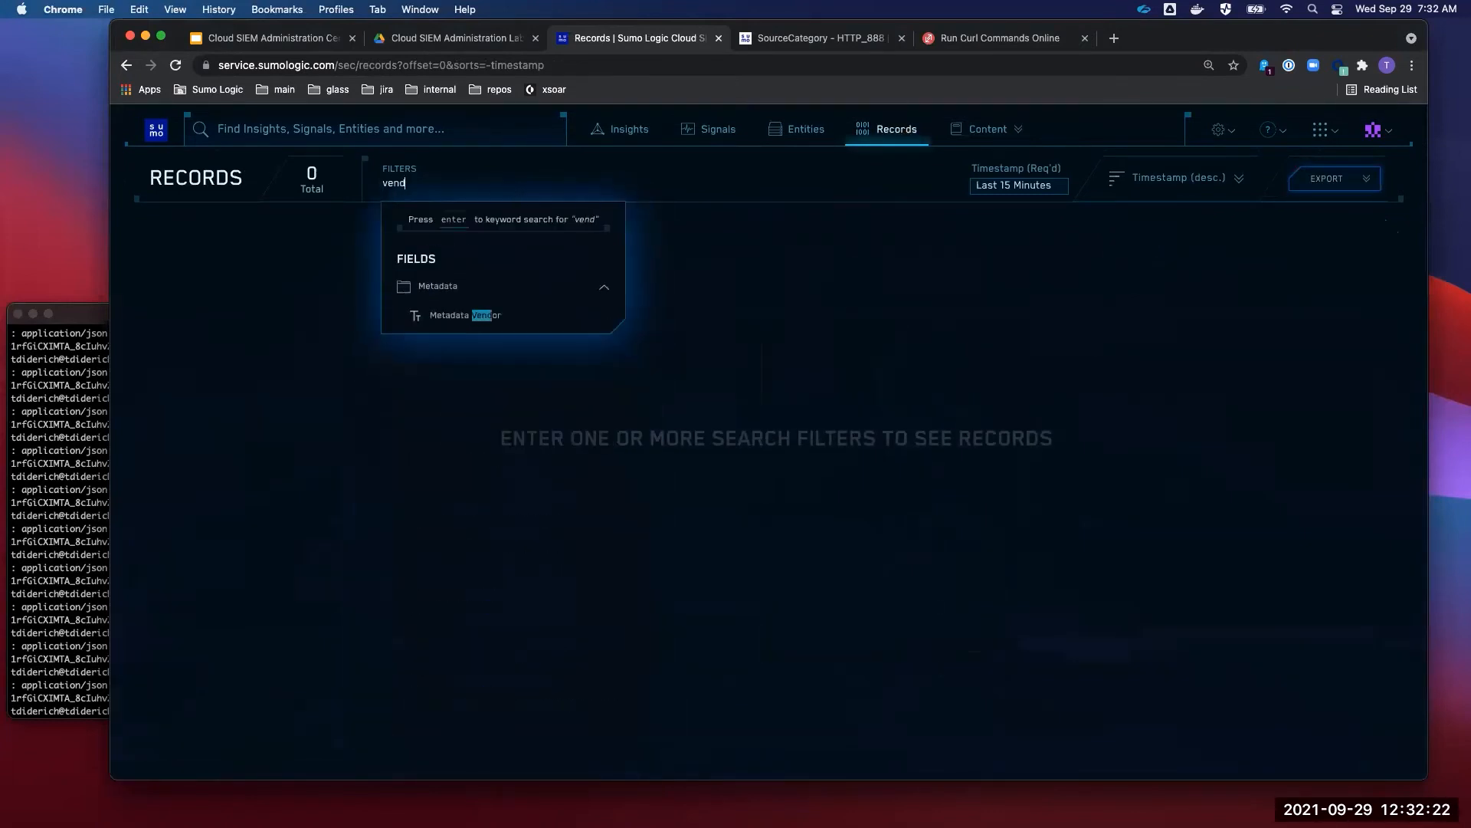
click(481, 315)
click(506, 248)
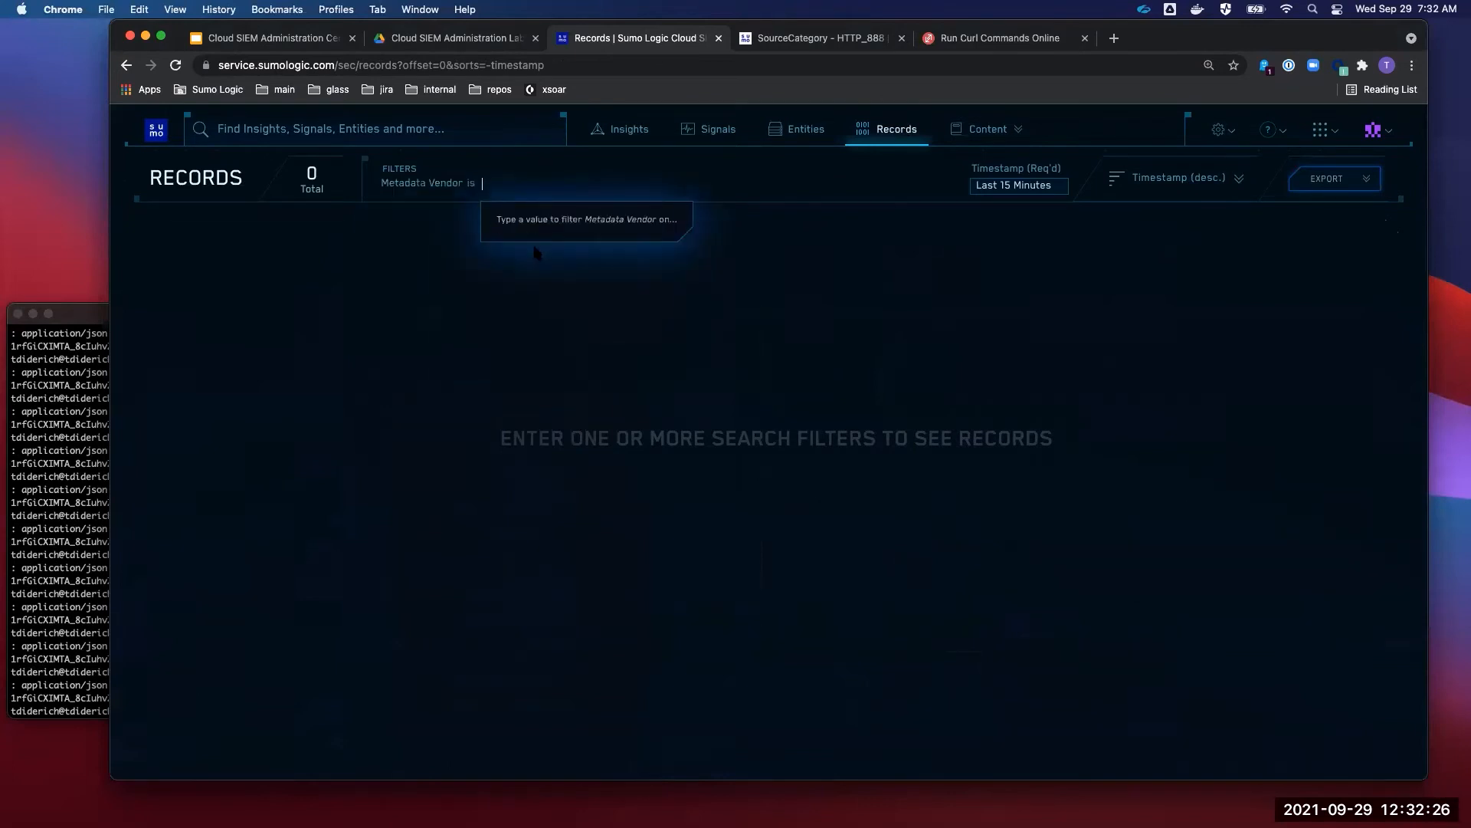
text(Tyler)
key(Return)
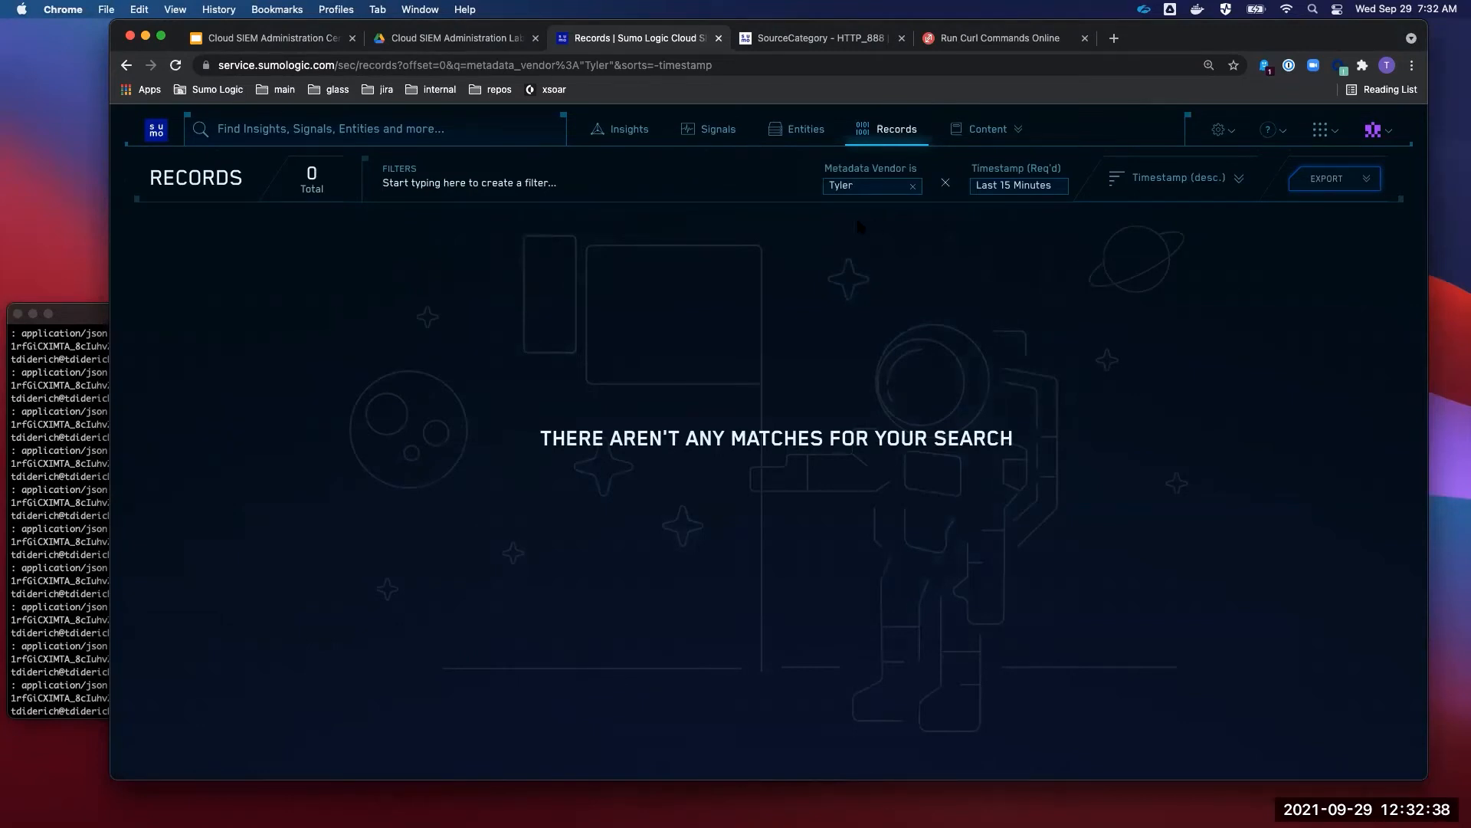
click(770, 63)
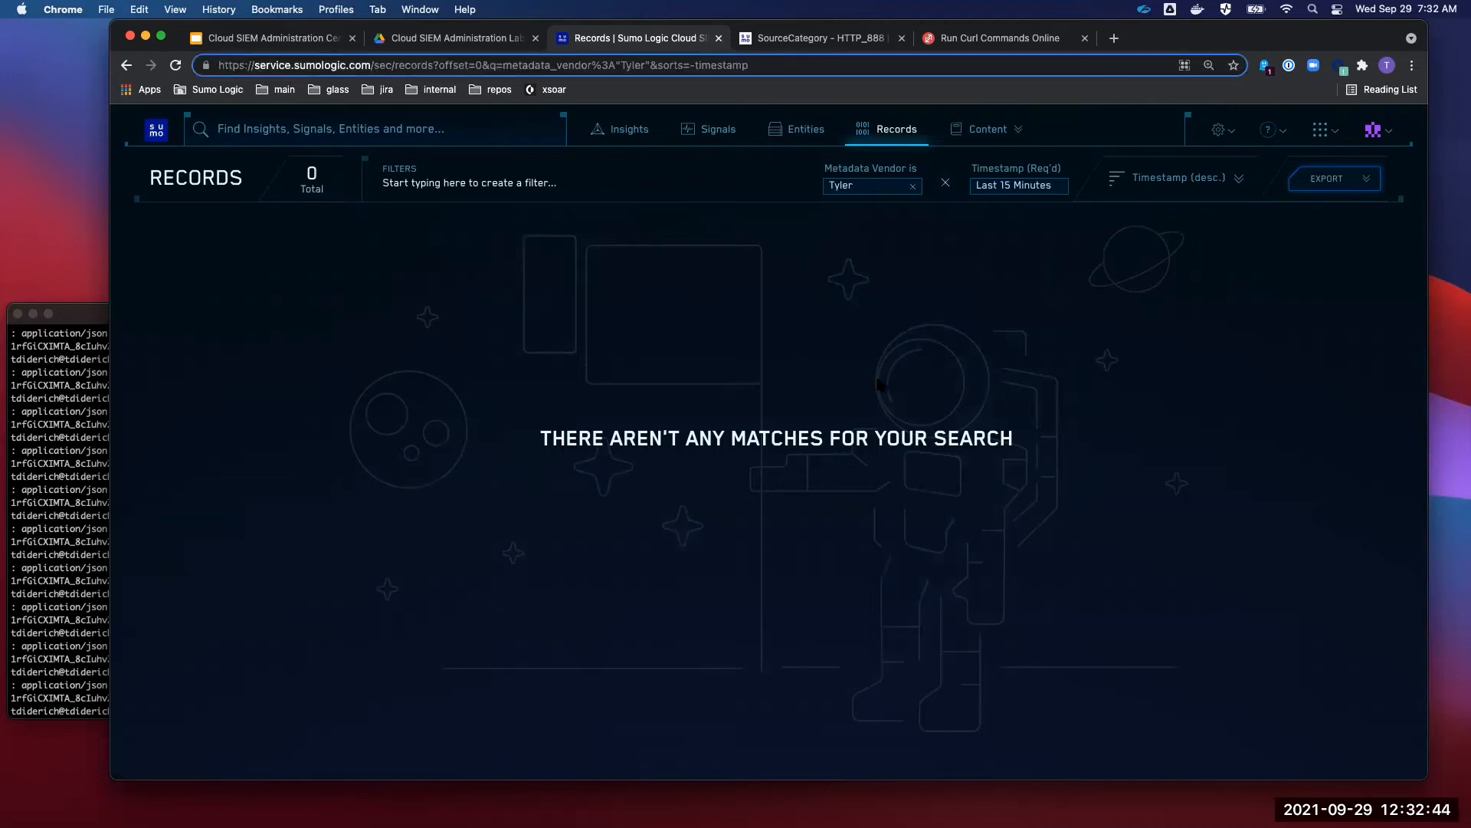
key(Return)
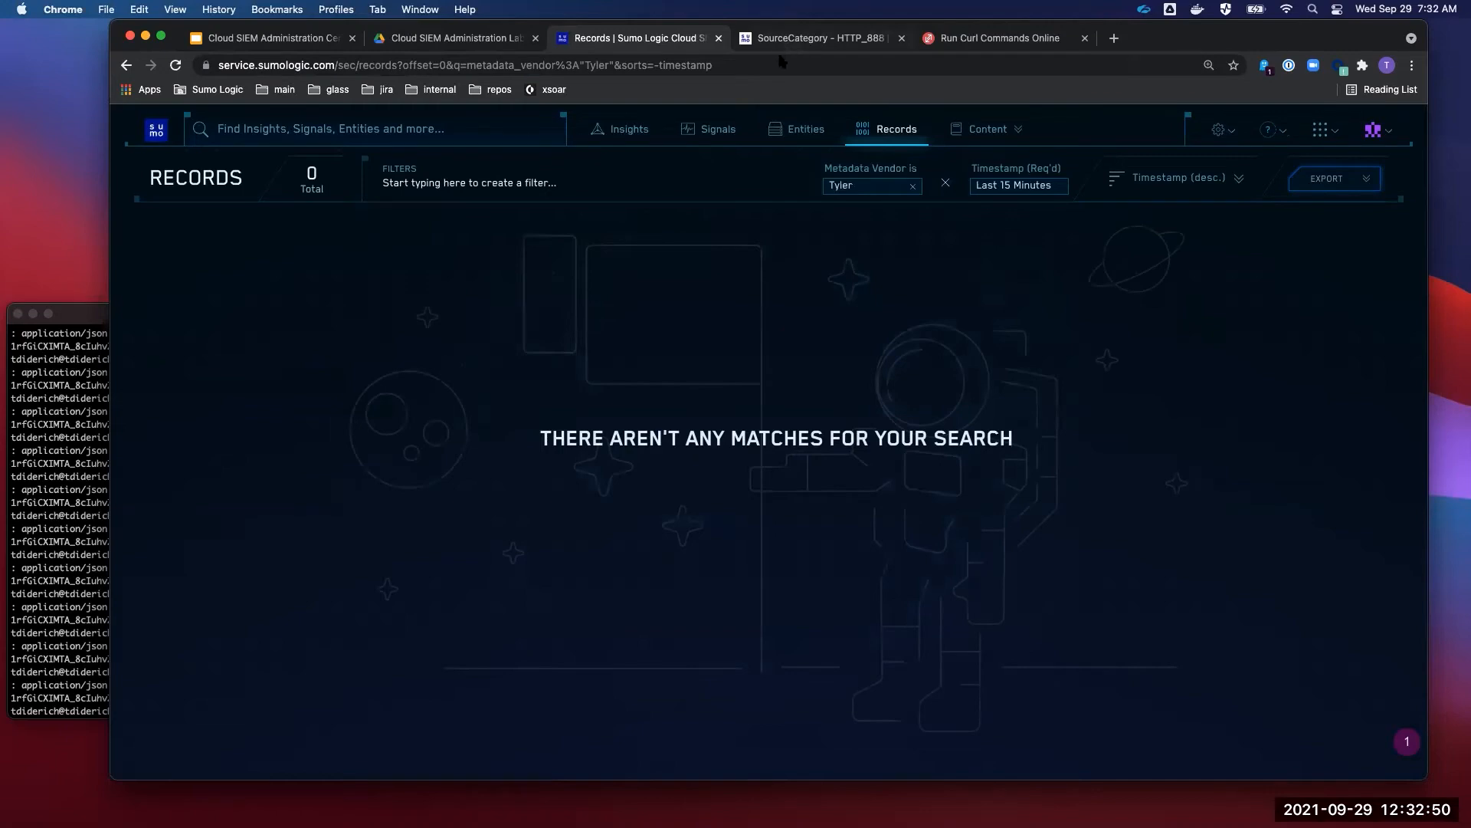
- Search the user's own source from the Collection list, showing 7 received messages, then return to Records
click(815, 39)
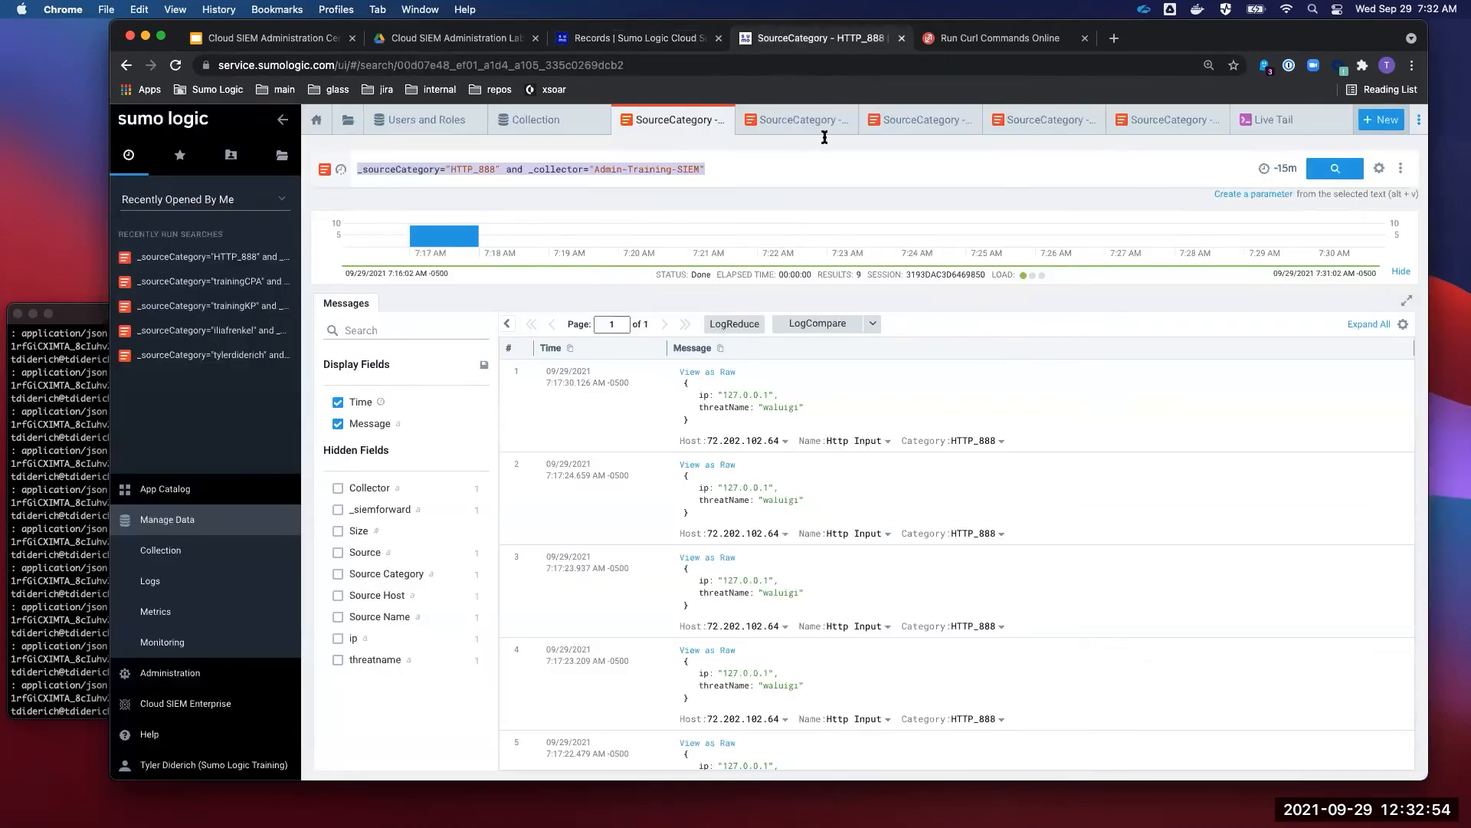
click(536, 129)
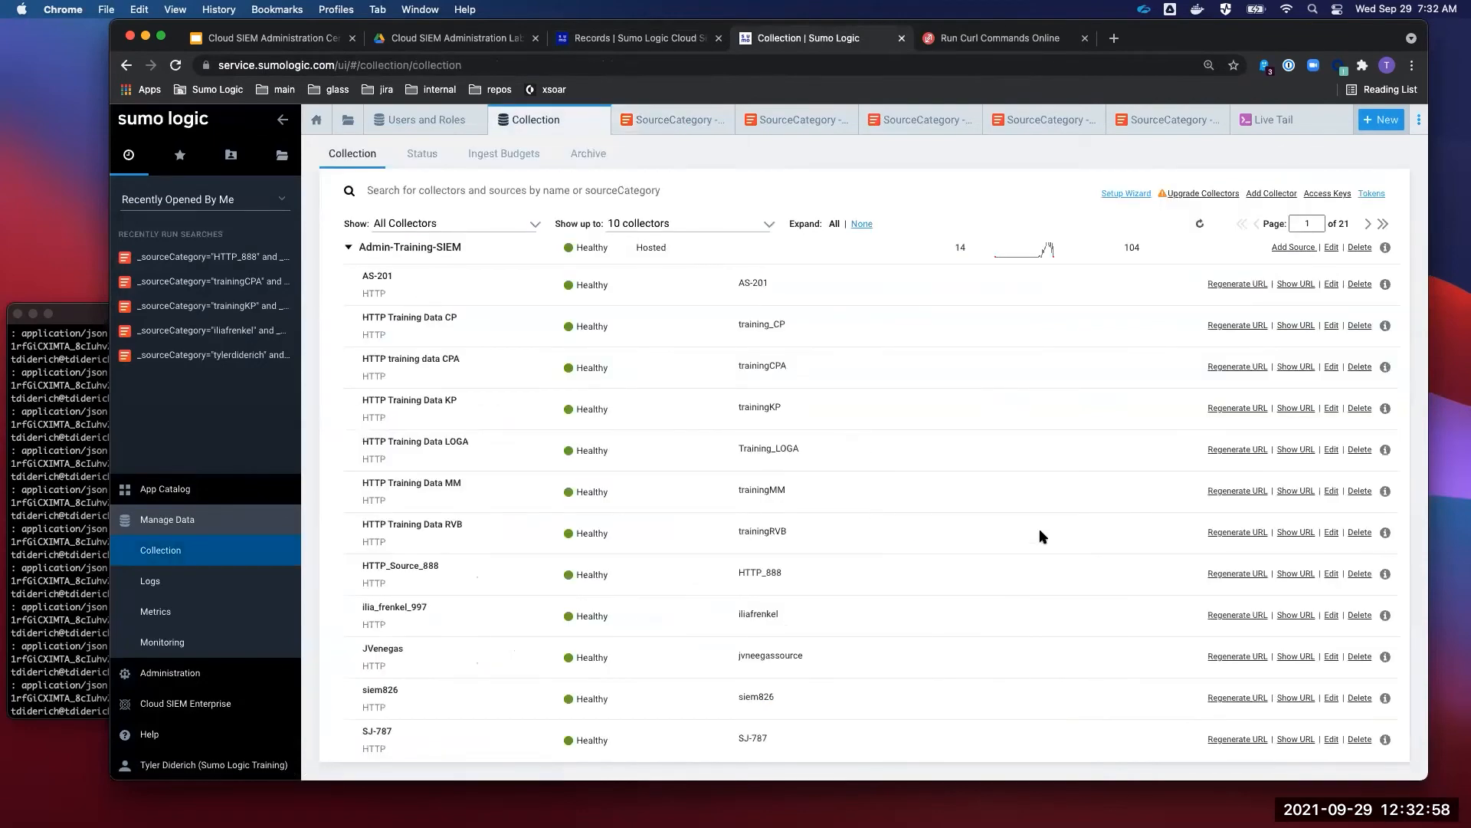
scroll(1042, 537, down, 15)
scroll(1043, 537, up, 16)
scroll(1042, 537, down, 5)
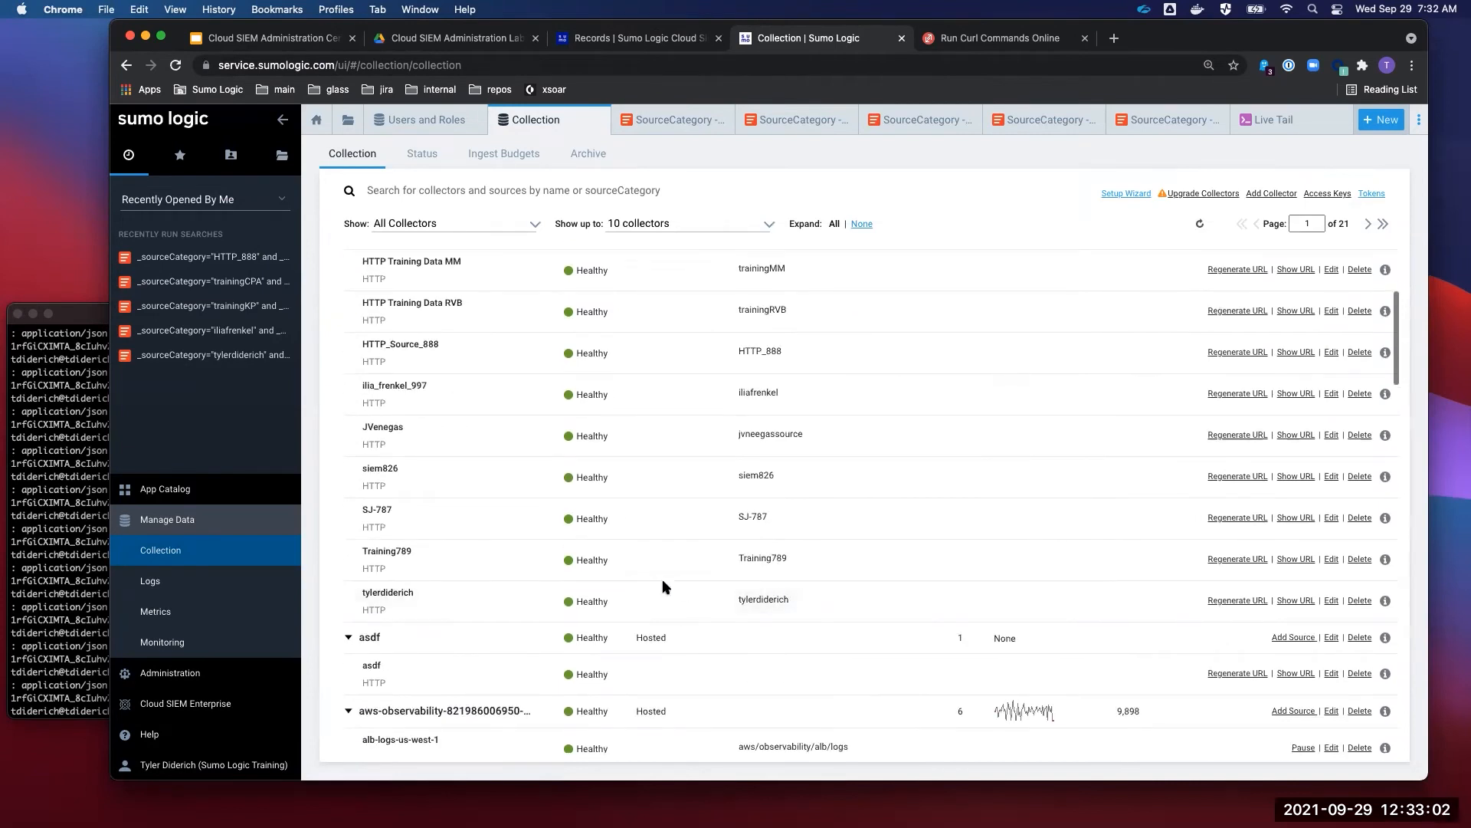
click(905, 607)
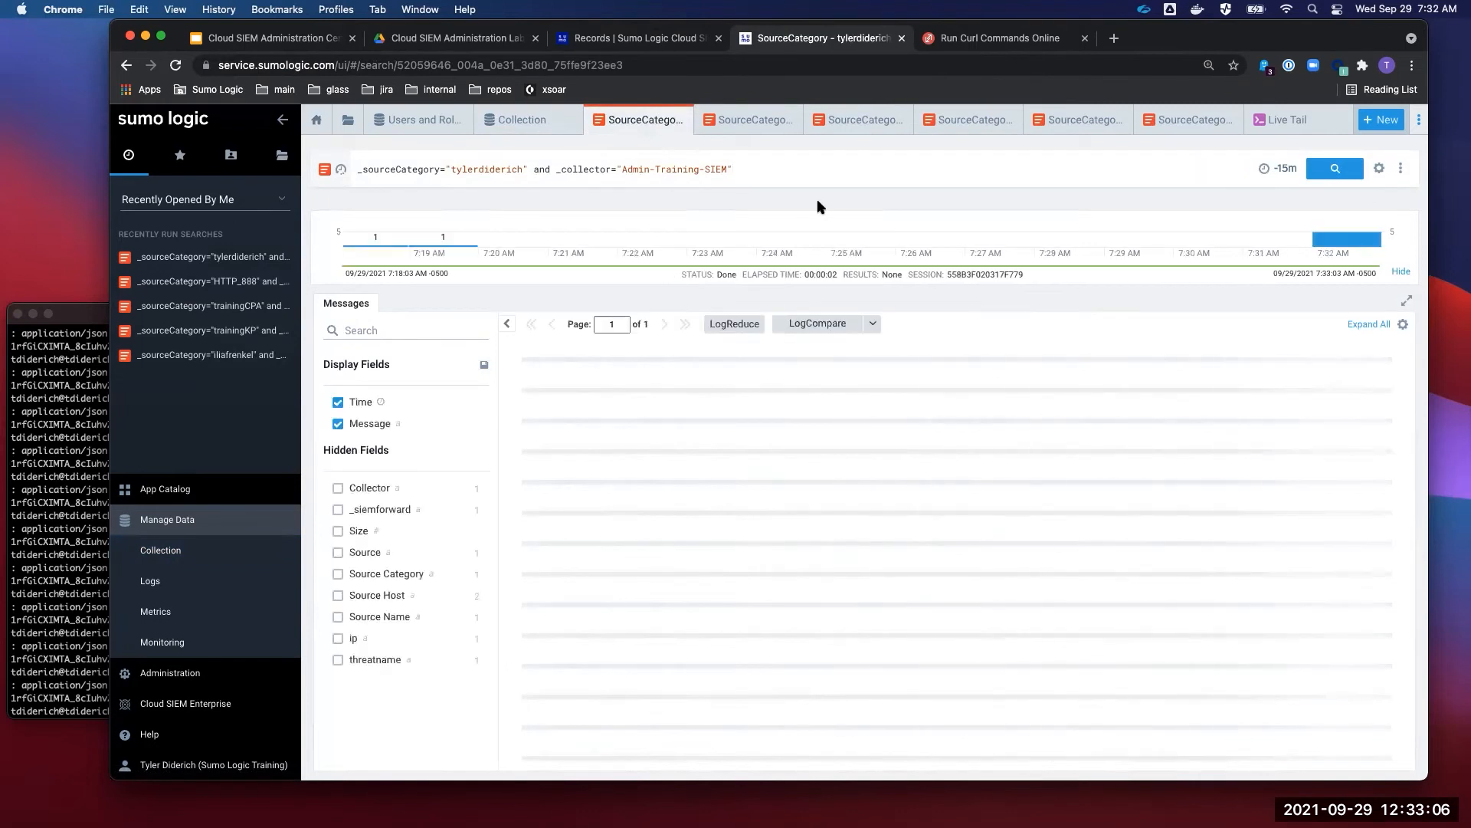
mouse_move(1344, 234)
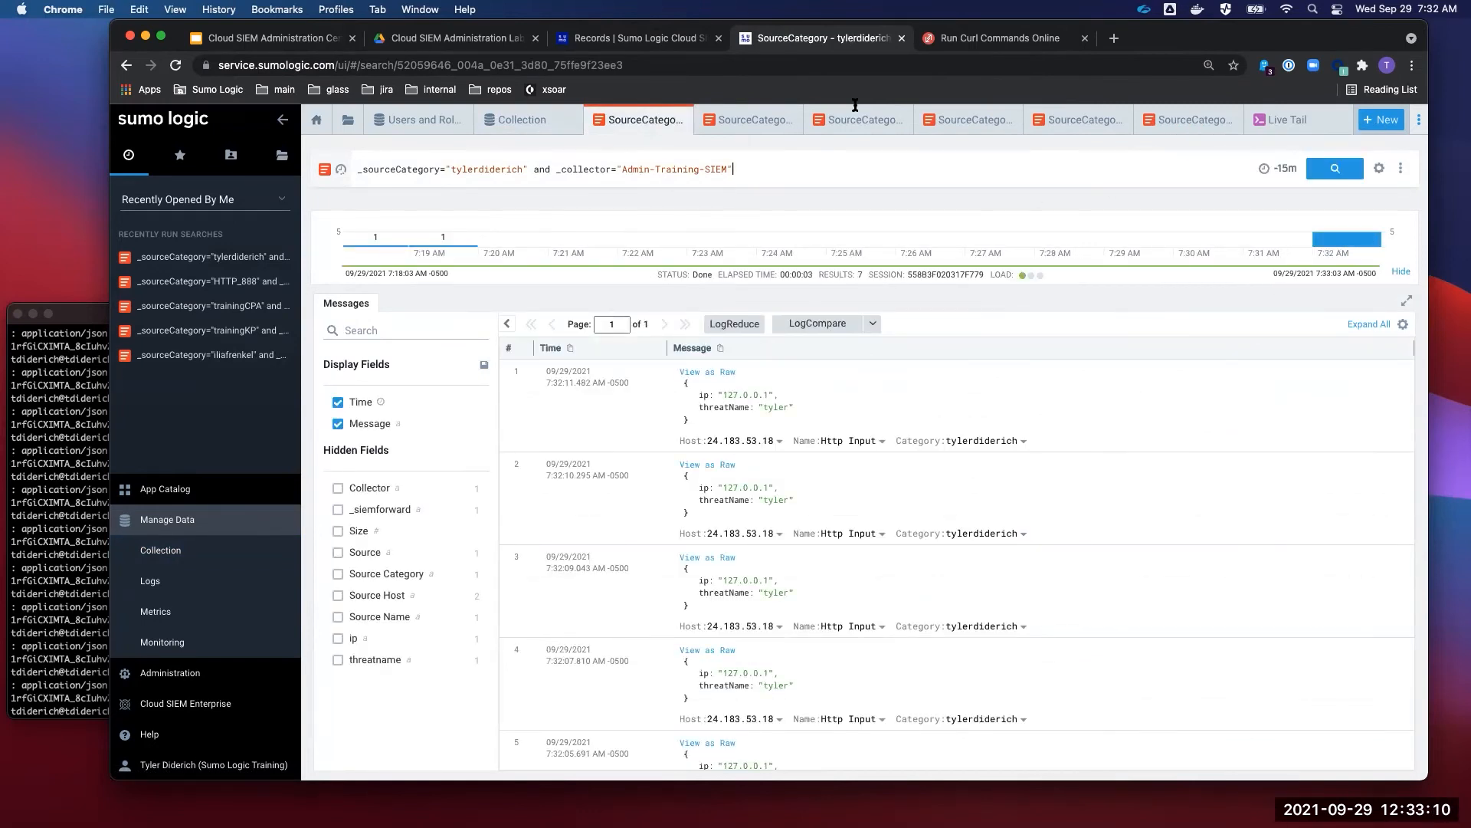
click(657, 43)
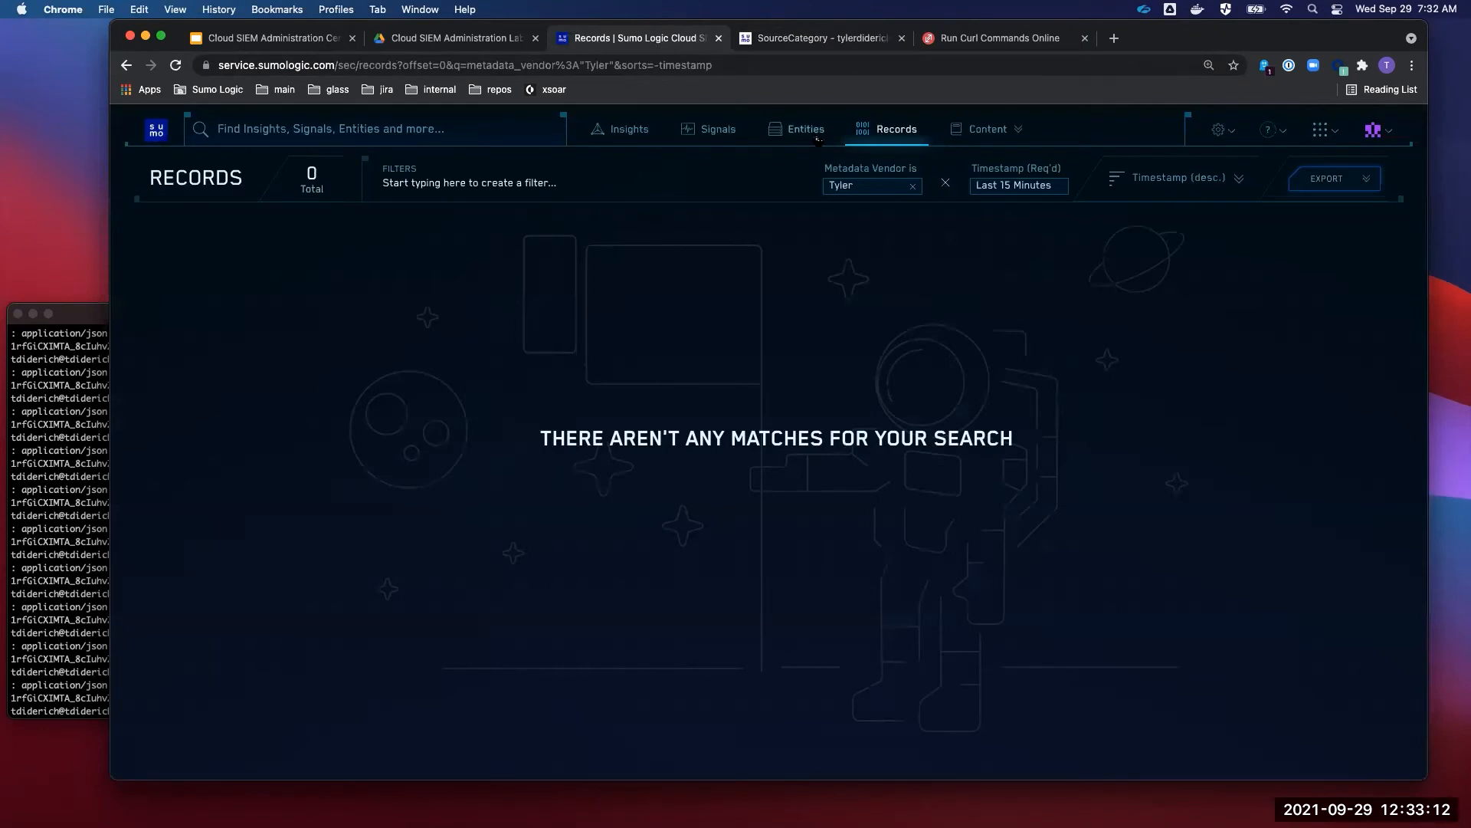
- Re-run the Records search, still 0 matches, and open the configuration settings menu
click(765, 66)
key(Return)
click(989, 129)
click(1220, 130)
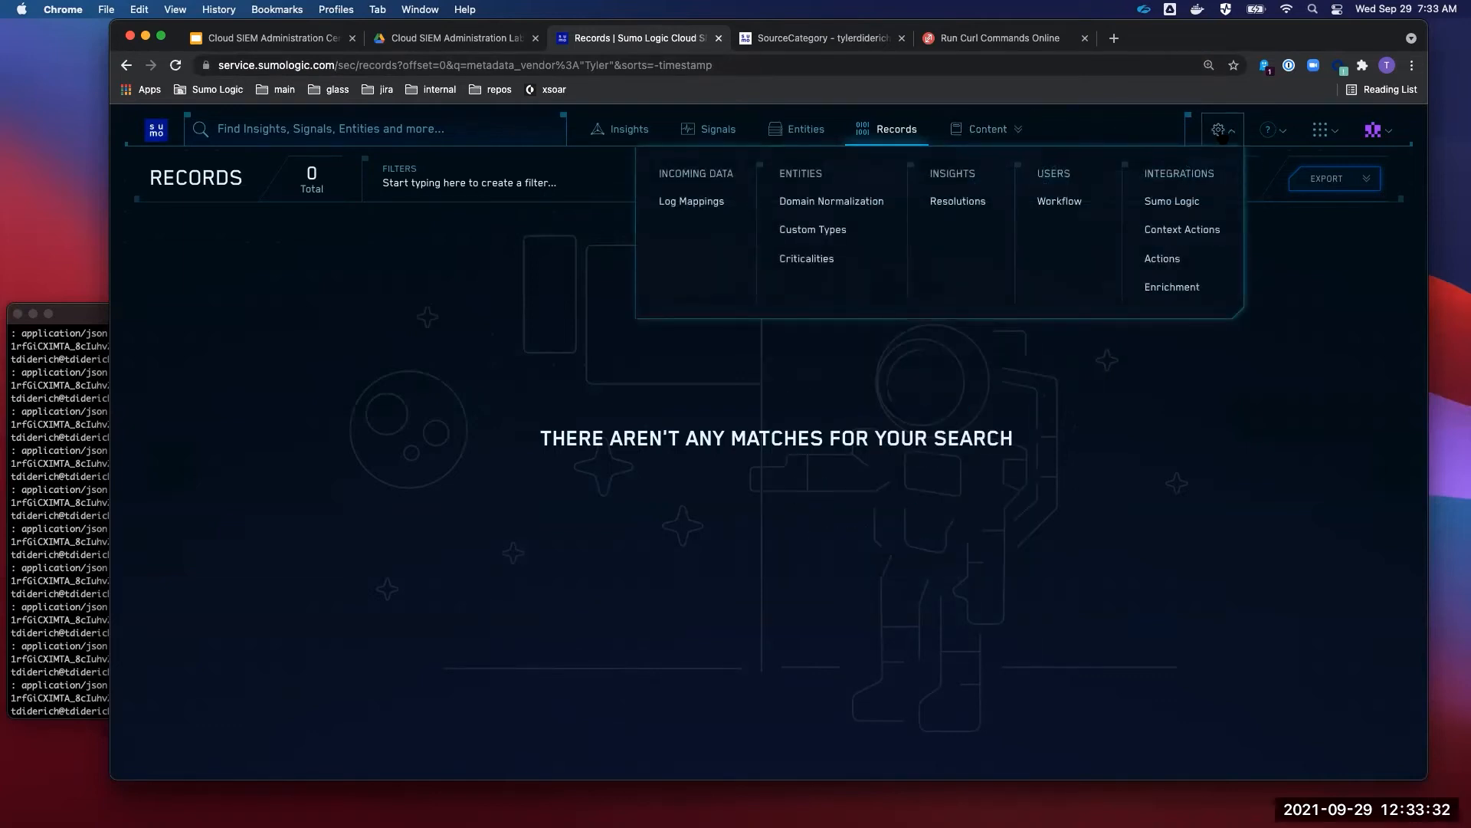
- Open the Sumo Logic ingest mappings in a new tab, start a new mapping, and cancel it unsaved
super+click(1185, 203)
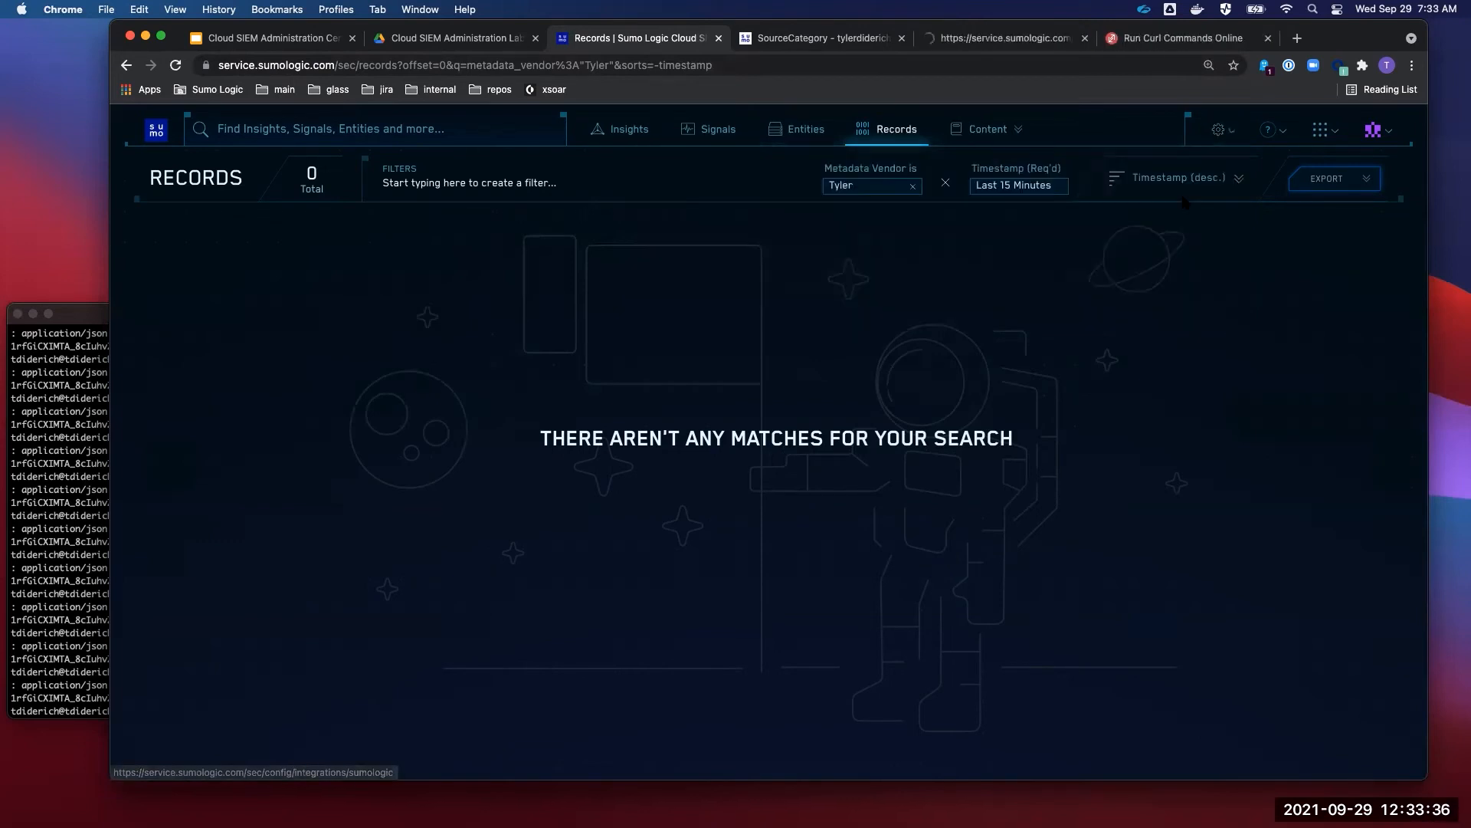
drag(812, 42, 856, 45)
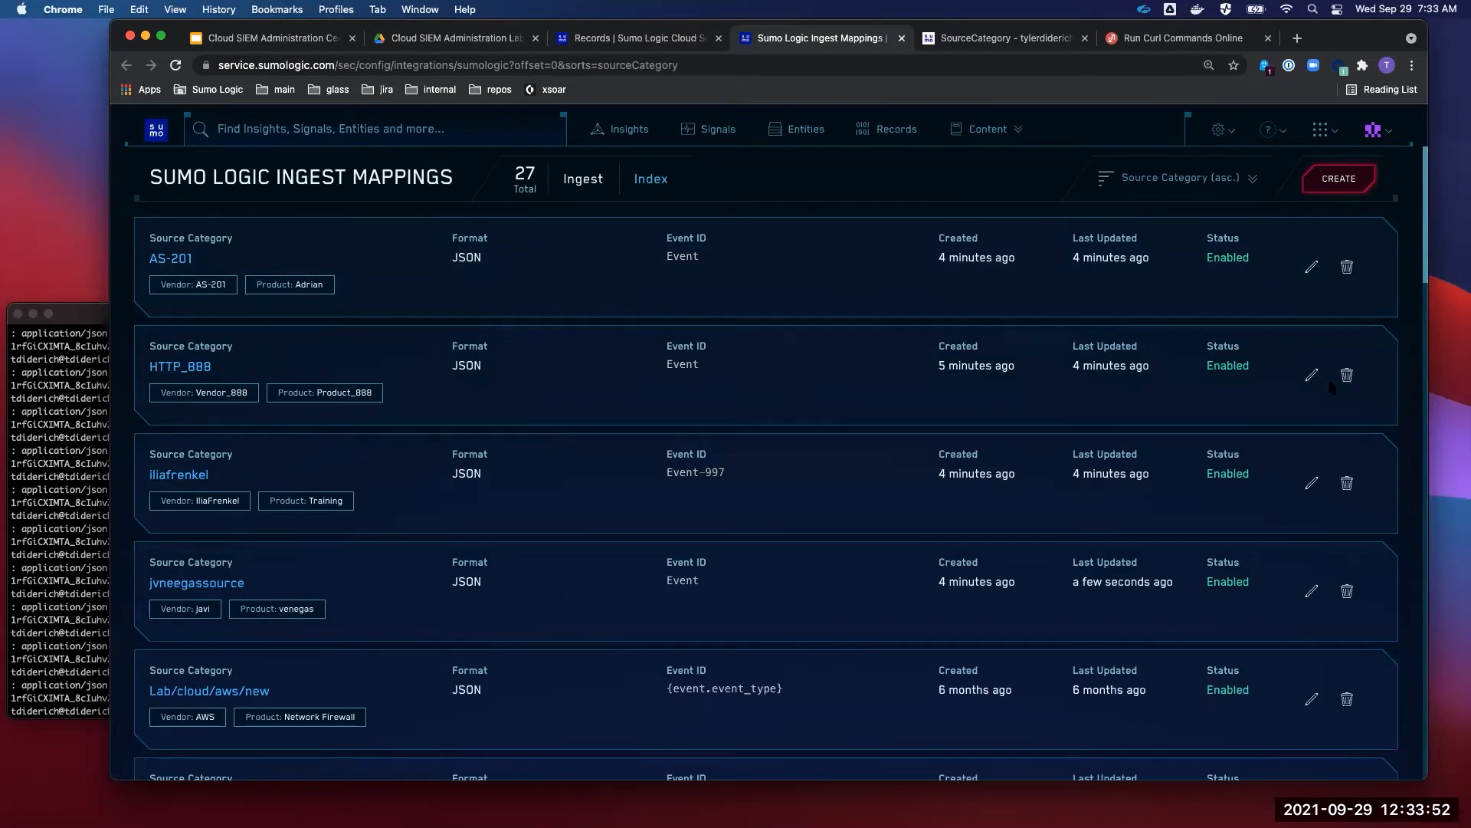
click(1345, 188)
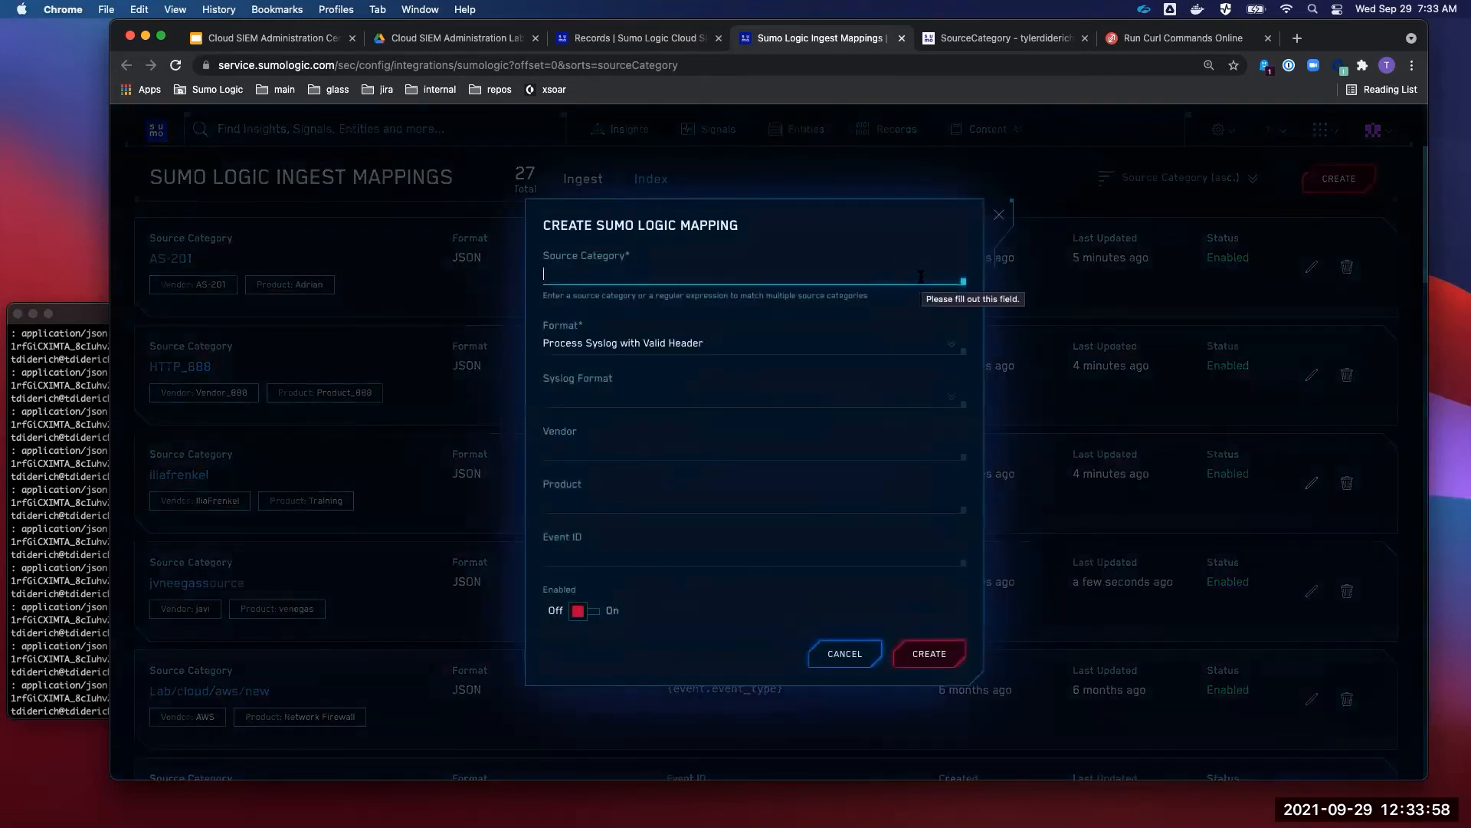
click(848, 643)
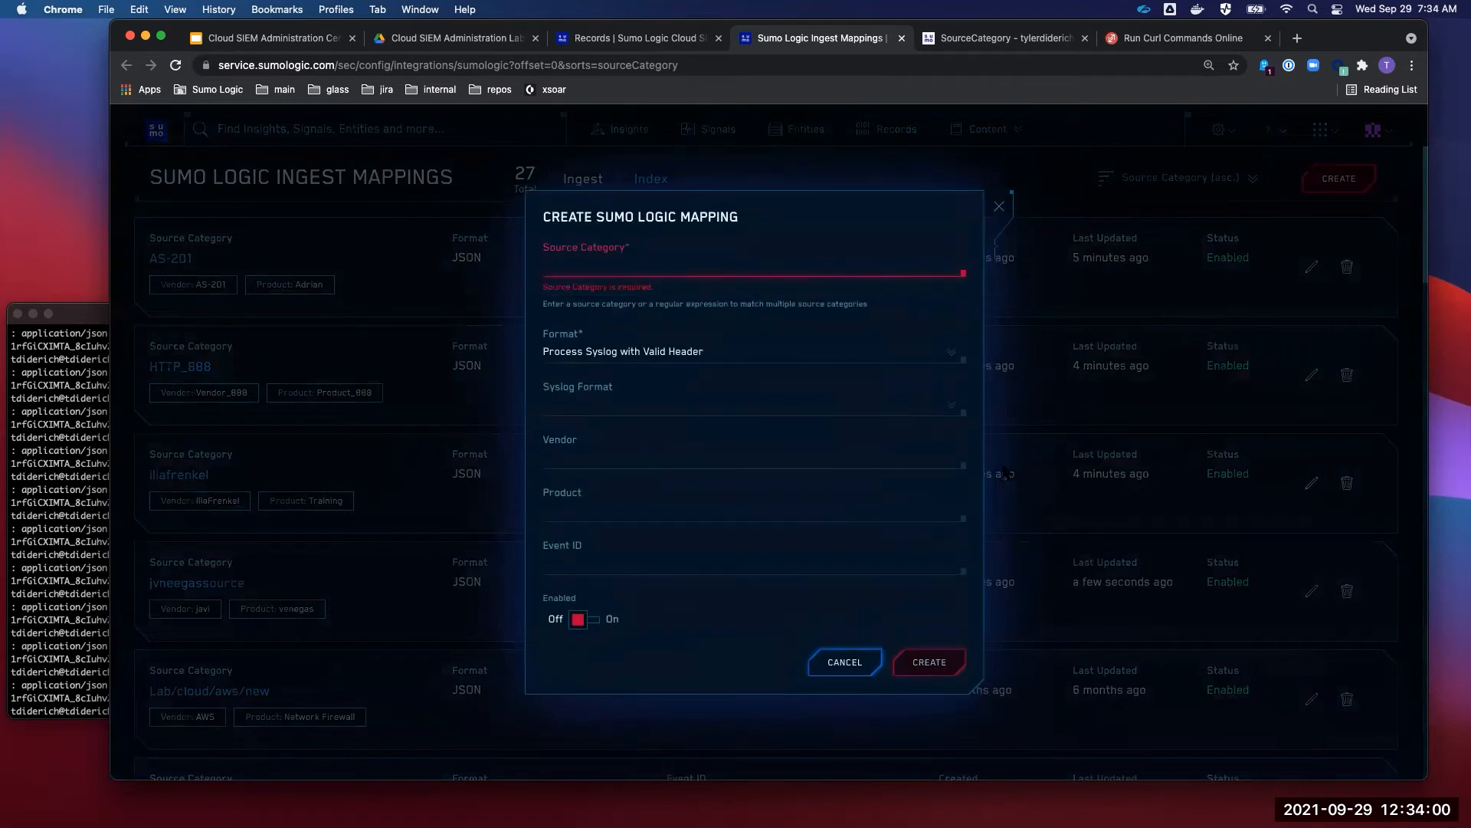
click(998, 206)
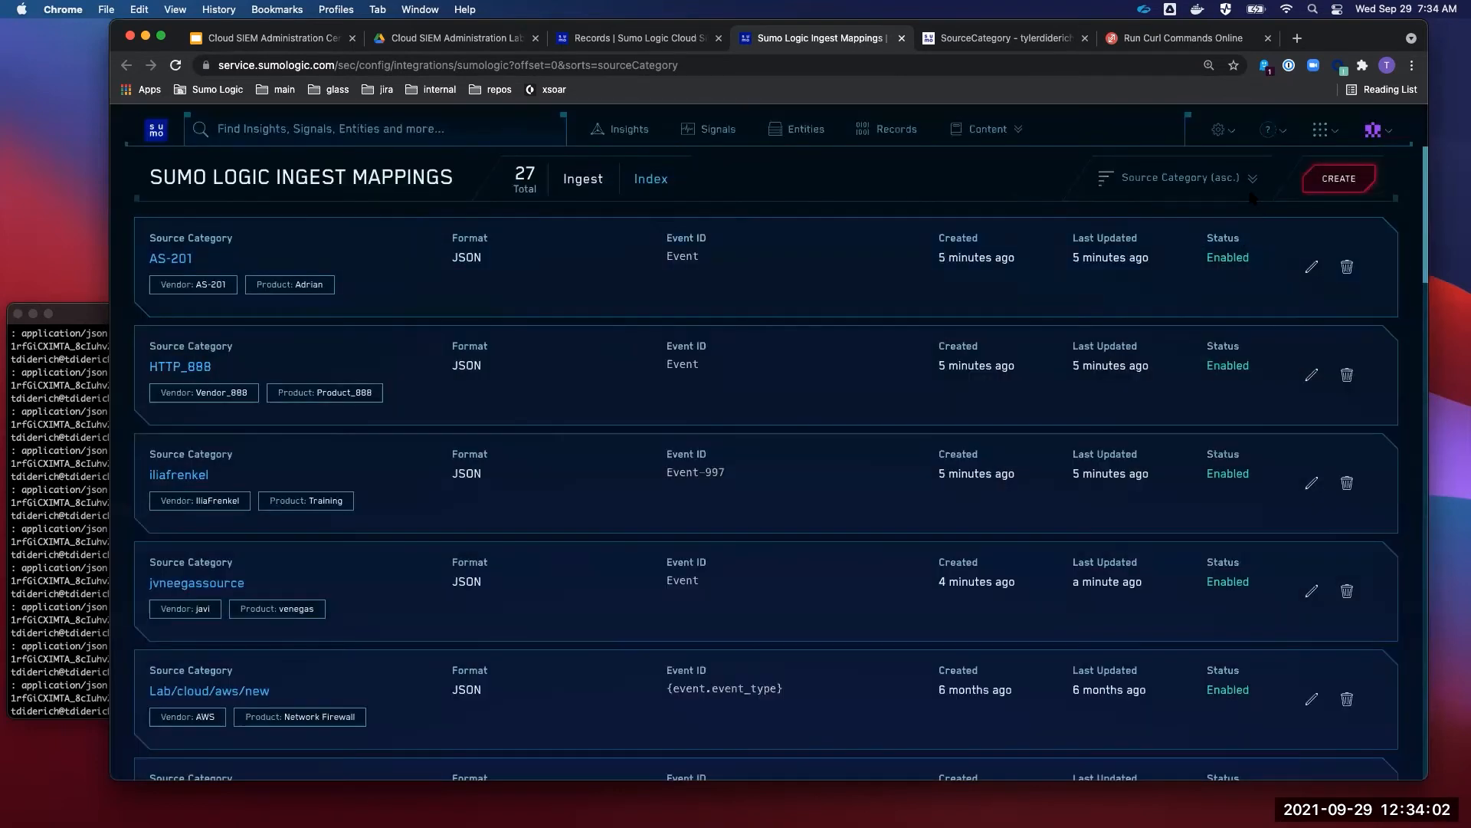
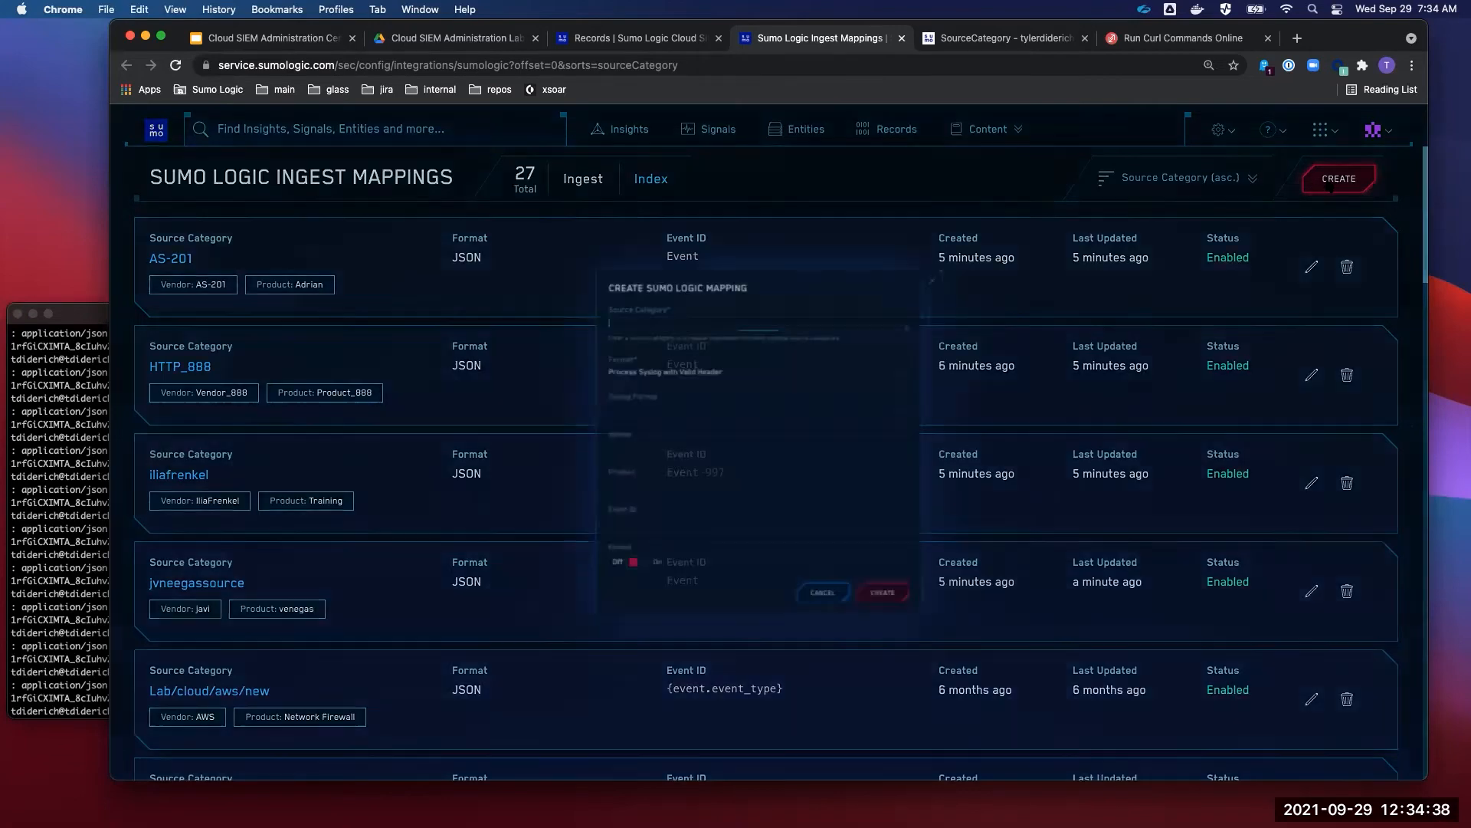
- Attempt a new ingest mapping without a source category, then close the form unsaved
click(1330, 180)
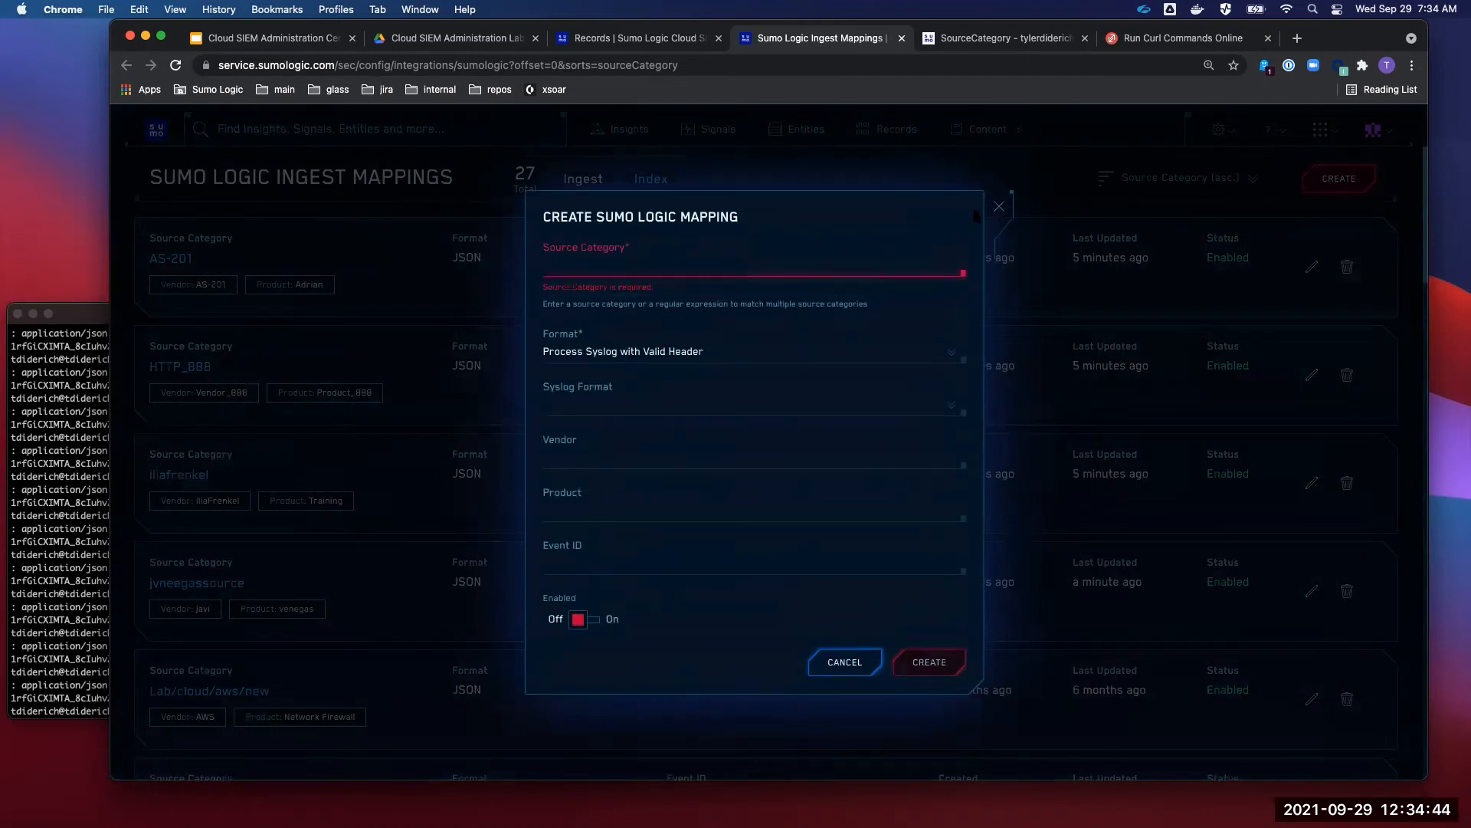
click(998, 215)
click(1218, 132)
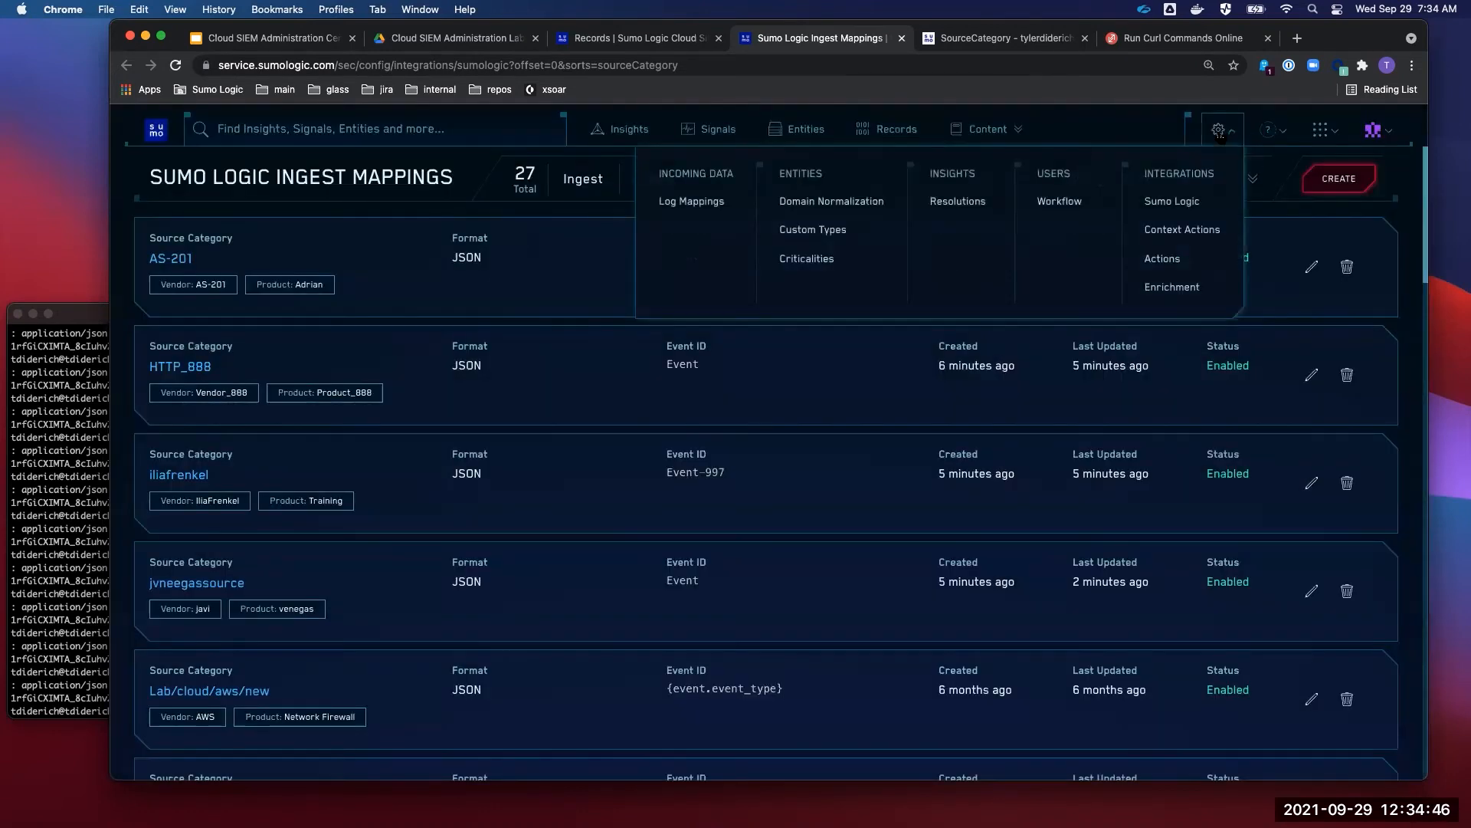
click(1186, 211)
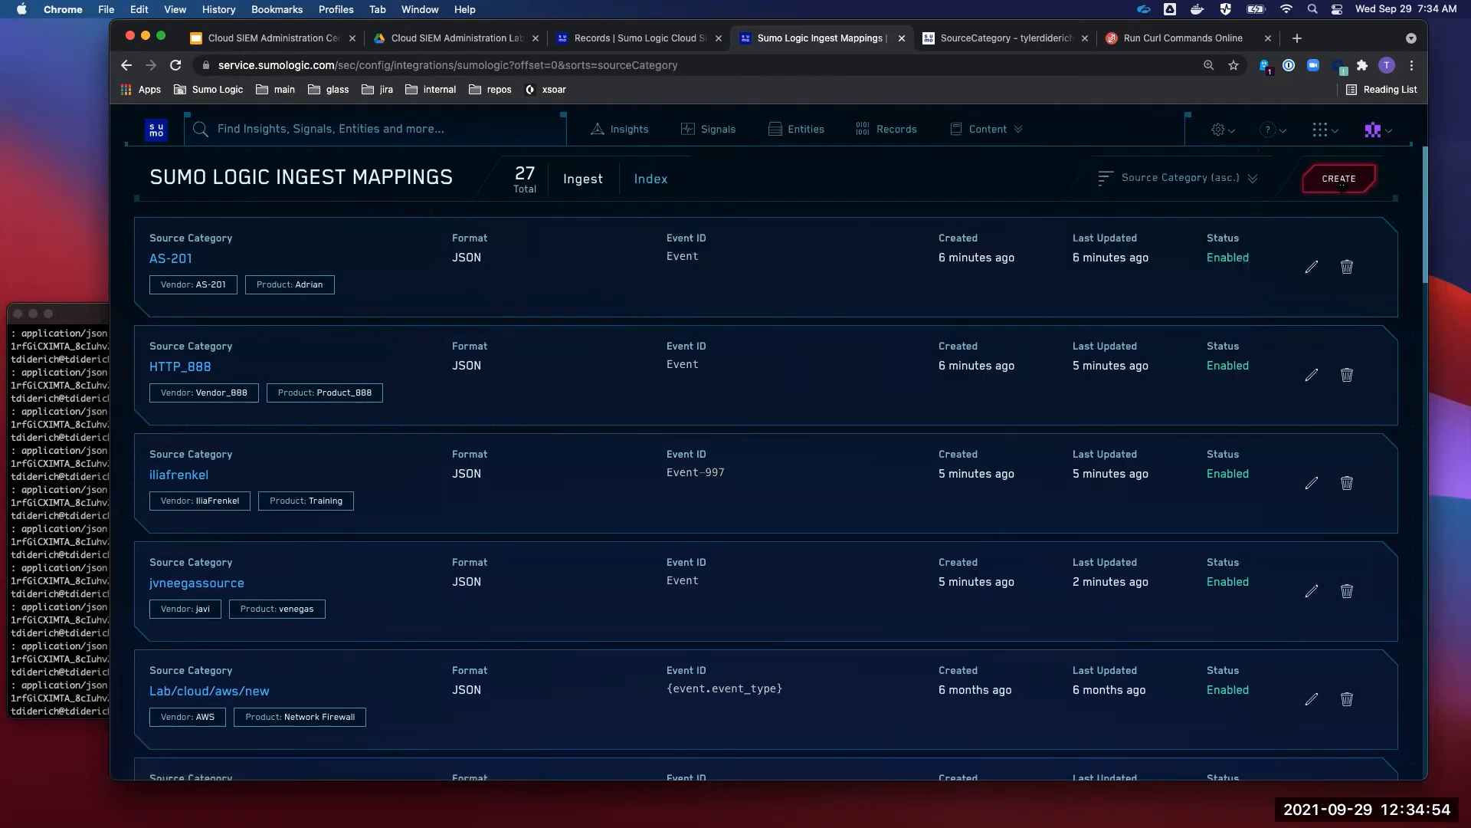
click(1341, 182)
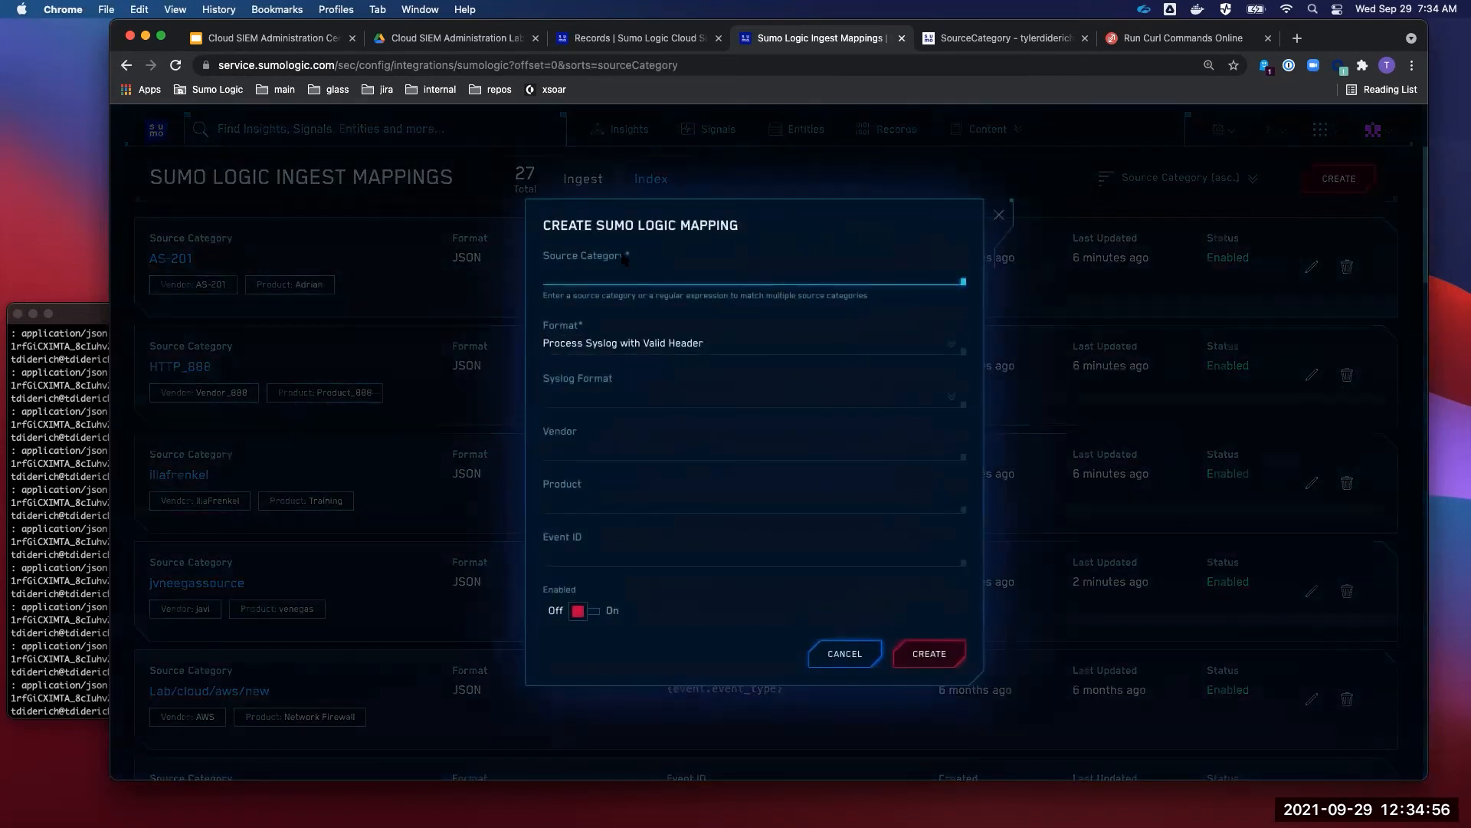
click(999, 222)
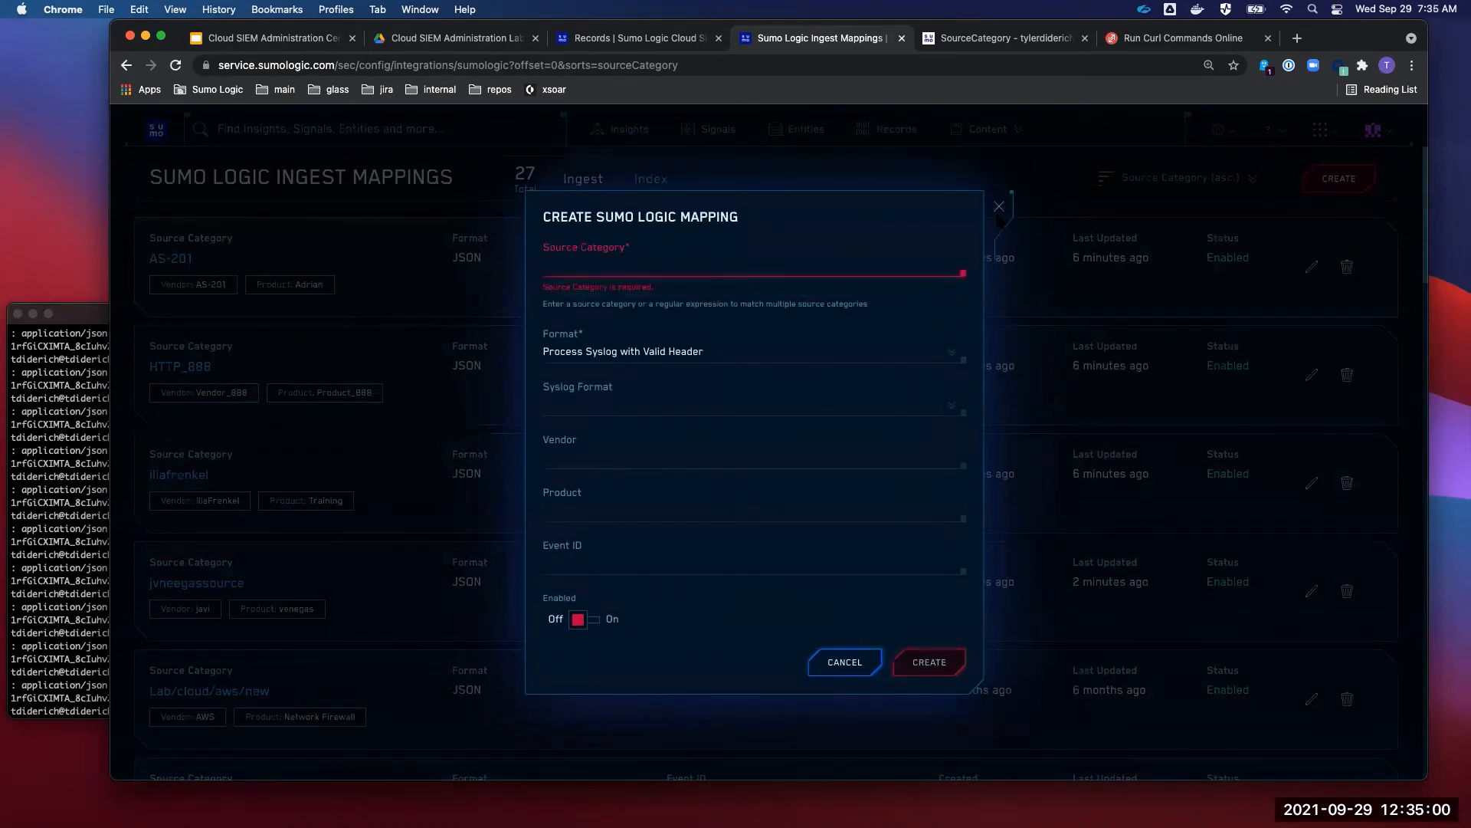
click(999, 207)
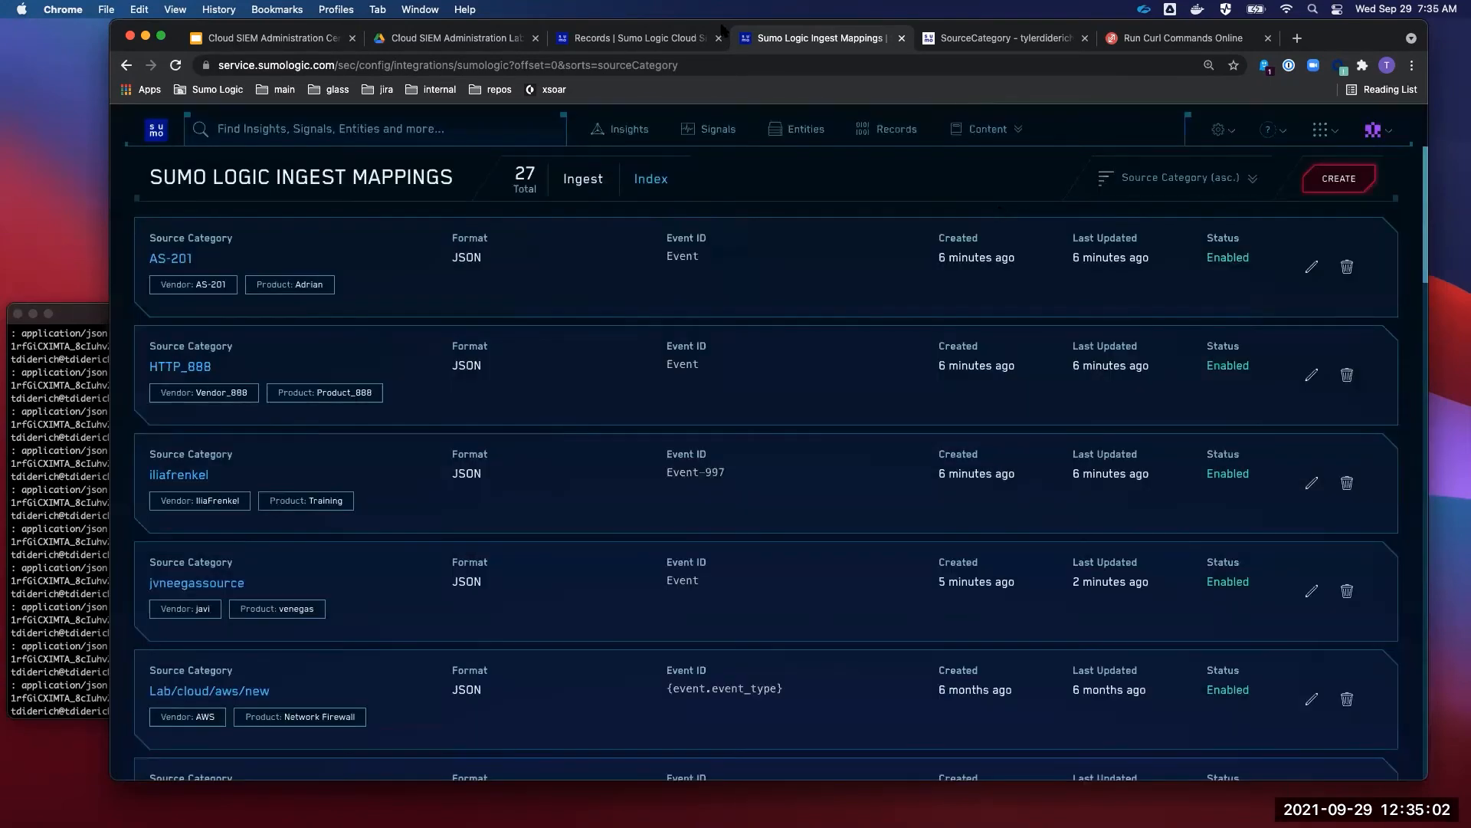
- Reload Records, expand the newest failed record and highlight its mapping vendor, product and event ID
click(659, 43)
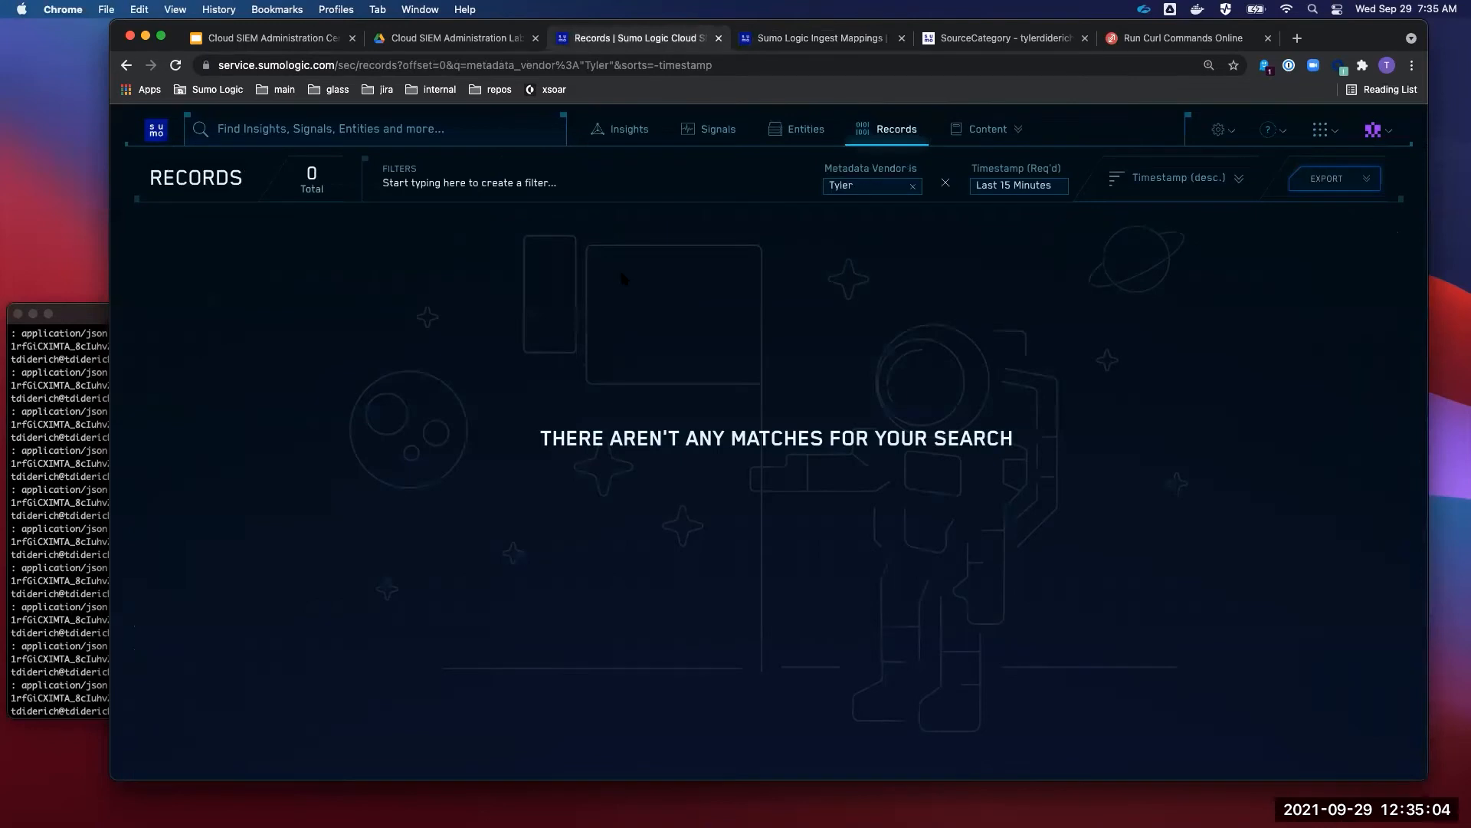
key(super+r)
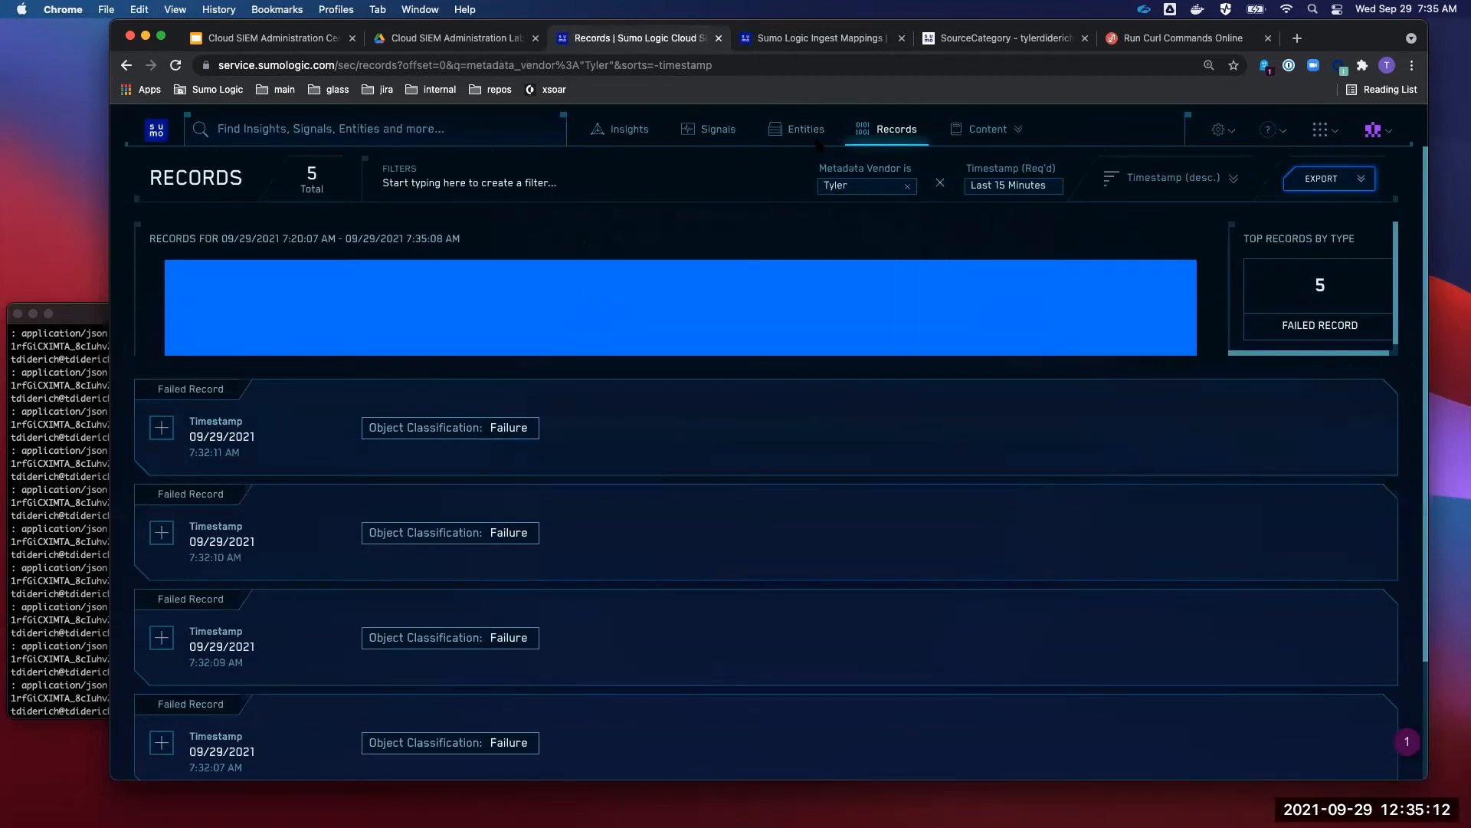
click(654, 67)
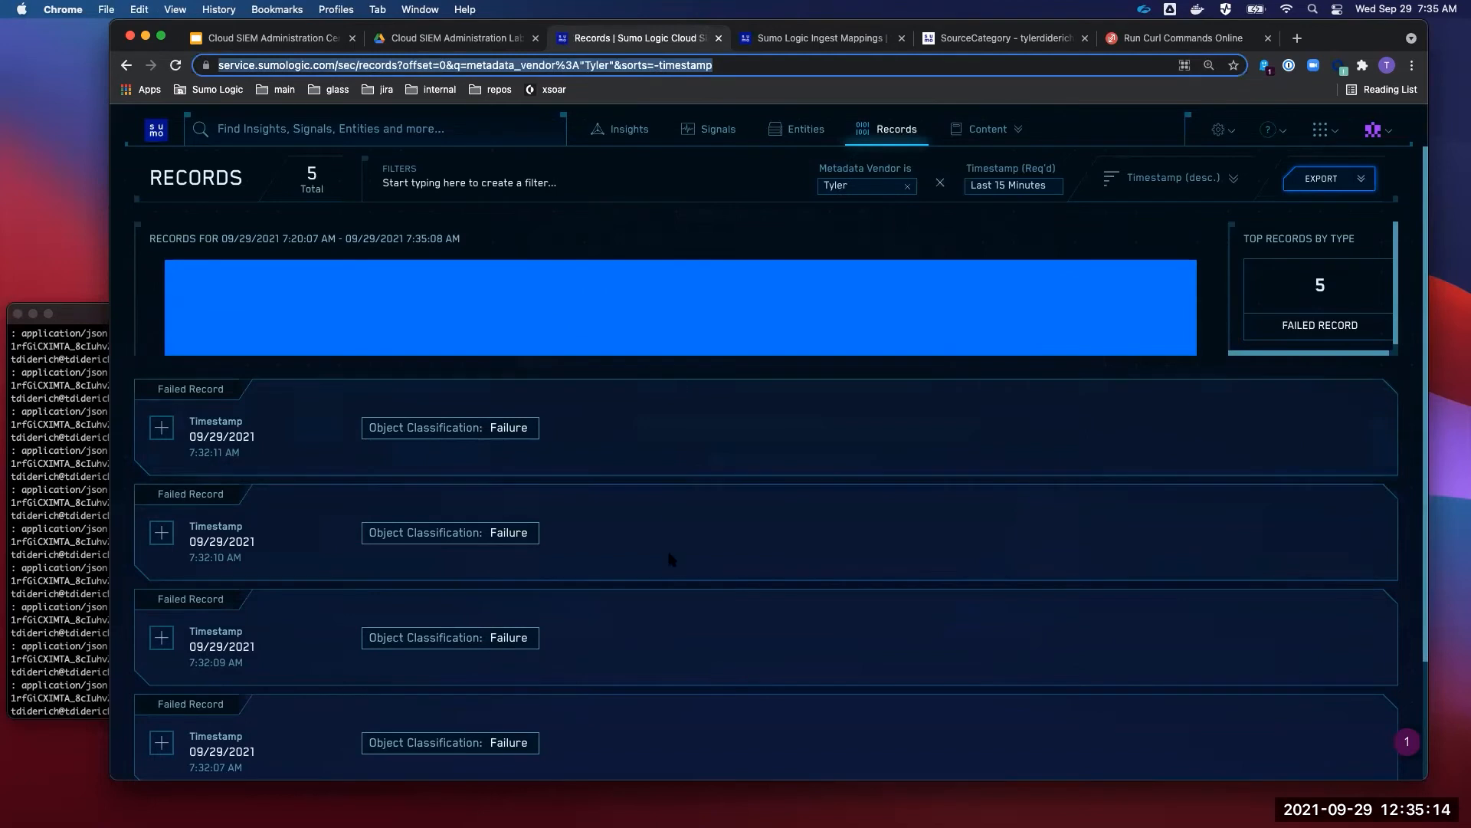
scroll(672, 536, down, 2)
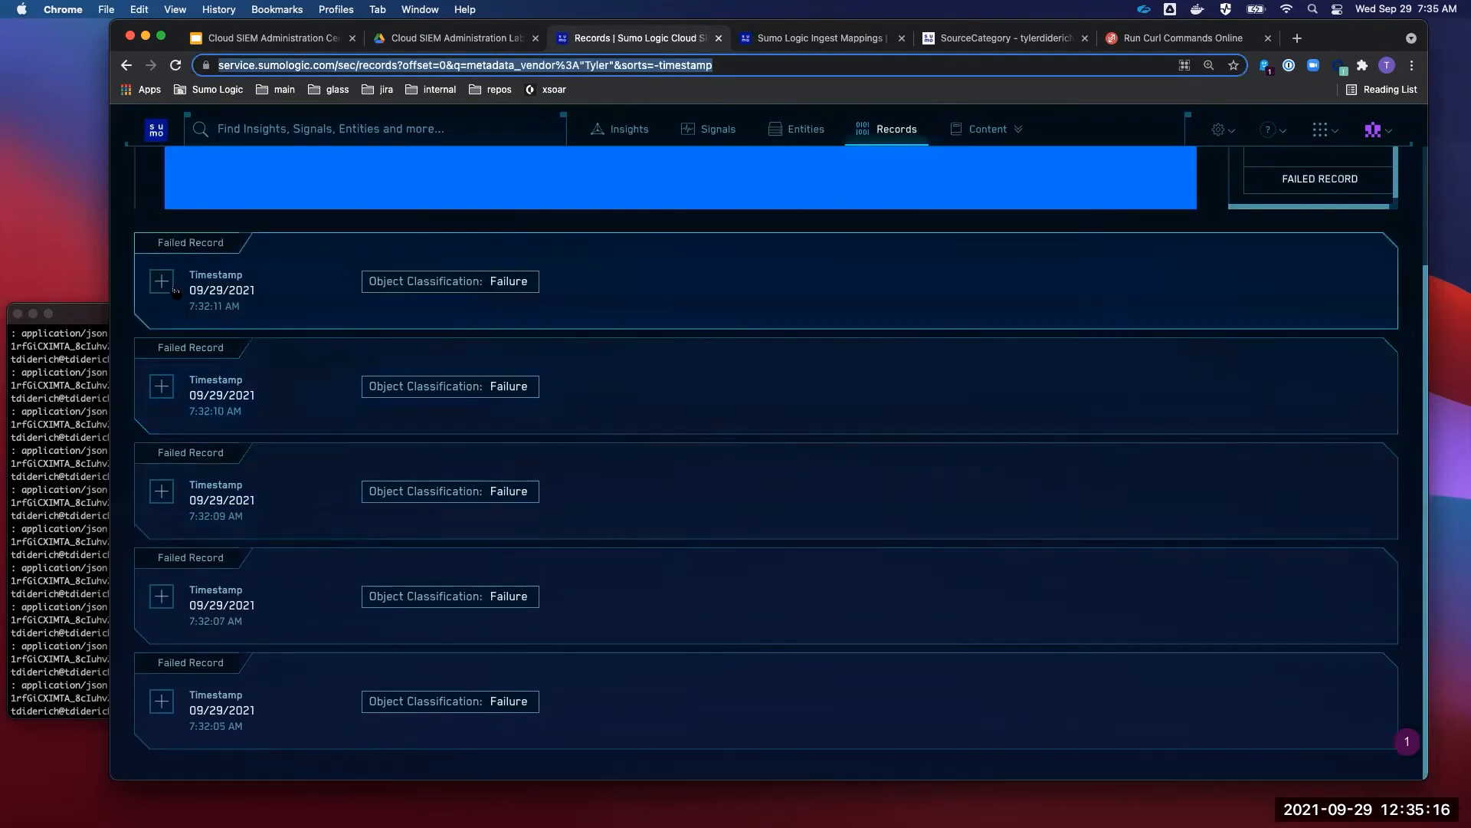
click(161, 281)
drag(1253, 582, 780, 543)
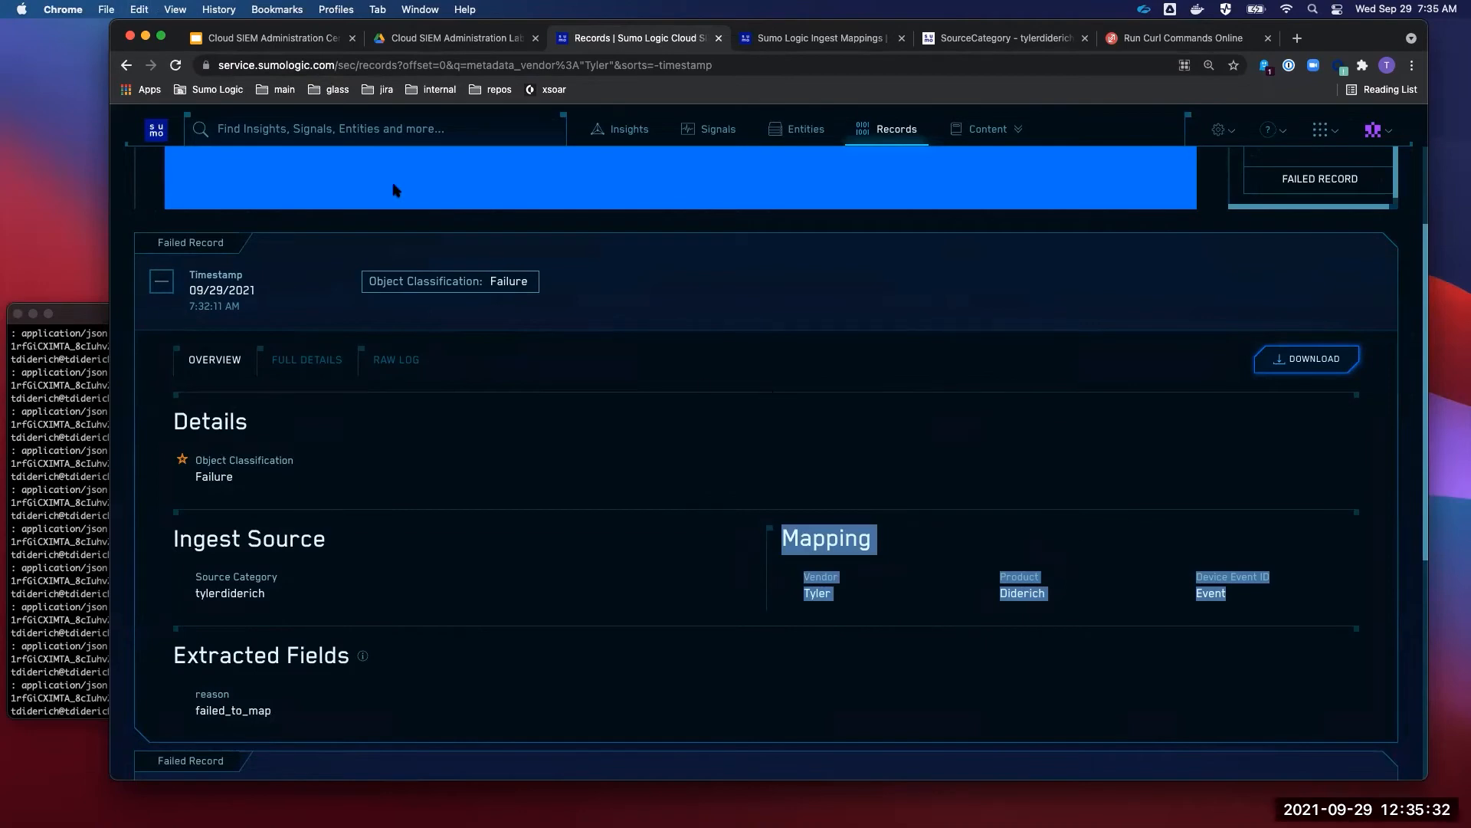
- Show slide 37, 'Lab 5: Set up a log mapping', in the Cert Jam deck, then return to Sumo Logic
click(273, 40)
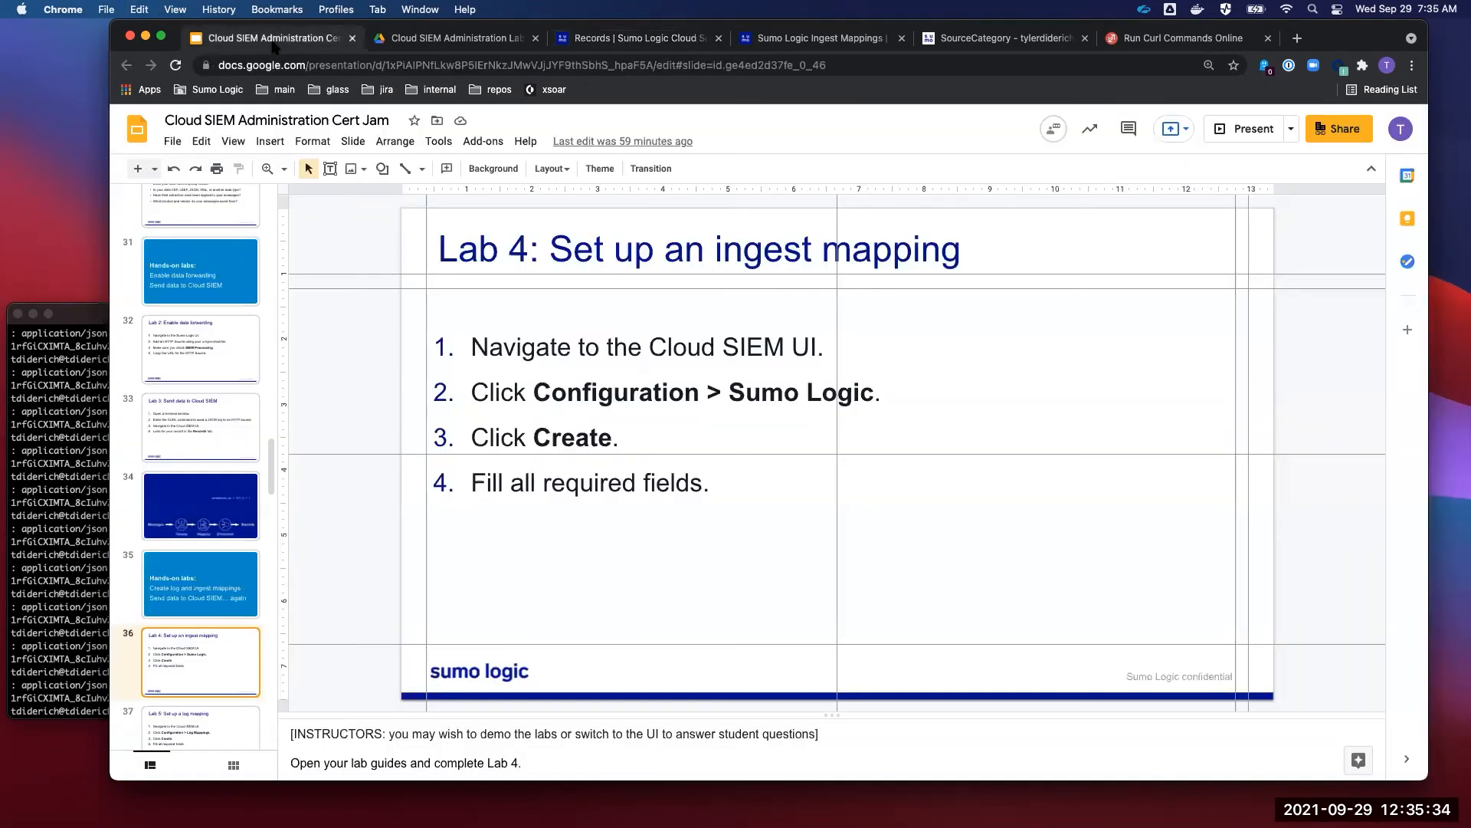
scroll(213, 518, down, 3)
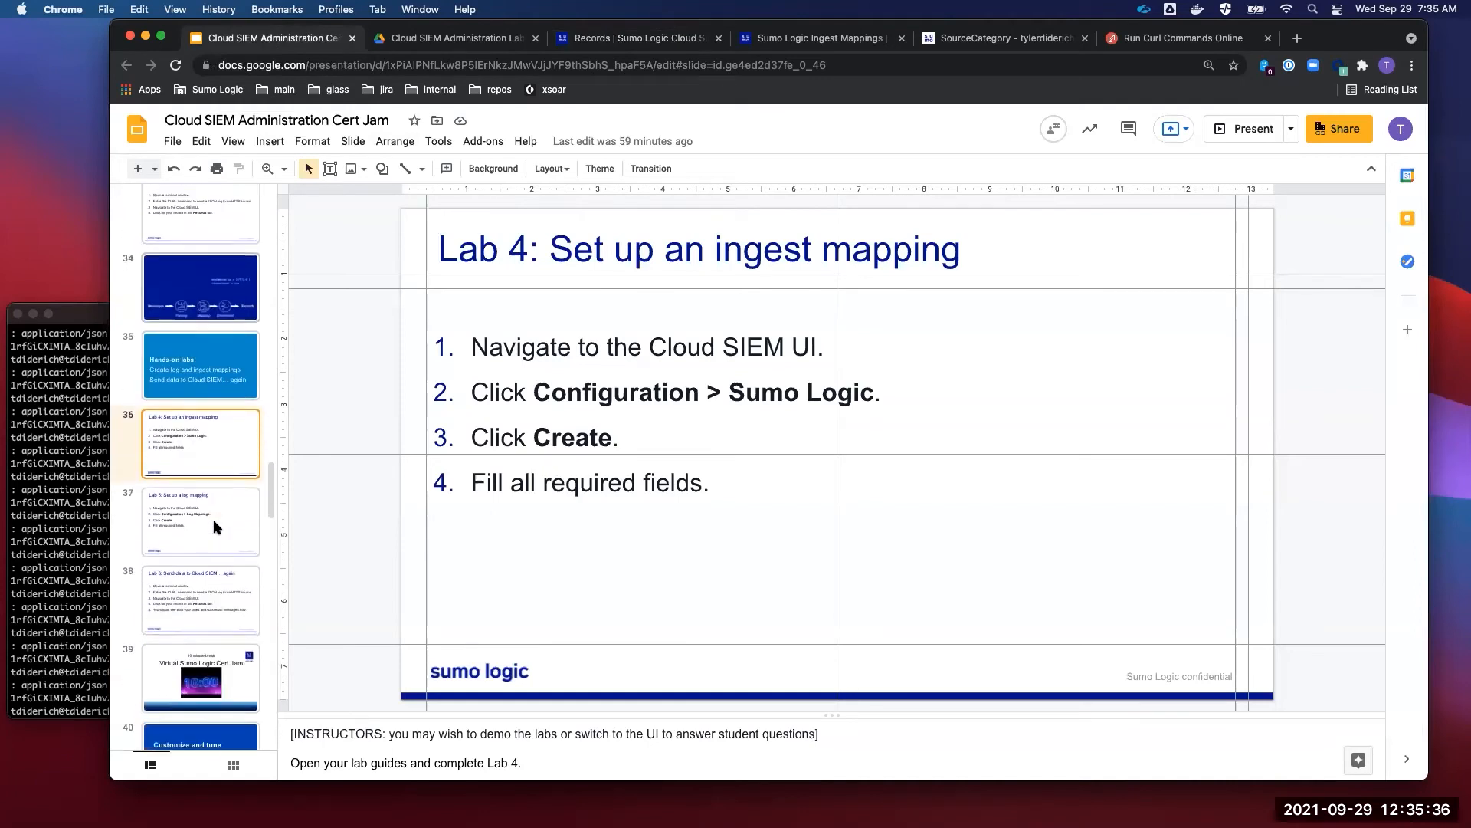
click(213, 518)
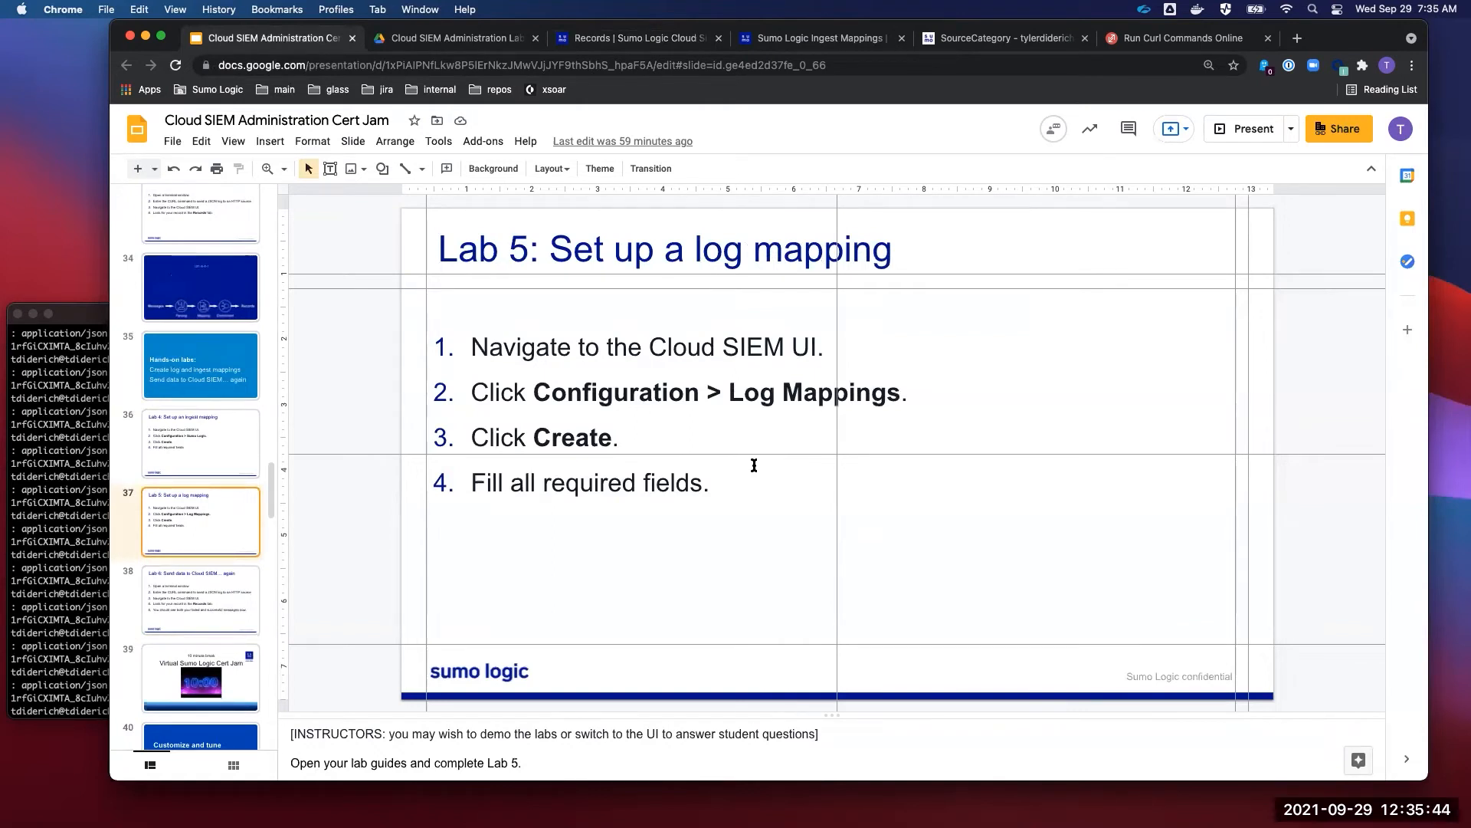
click(674, 37)
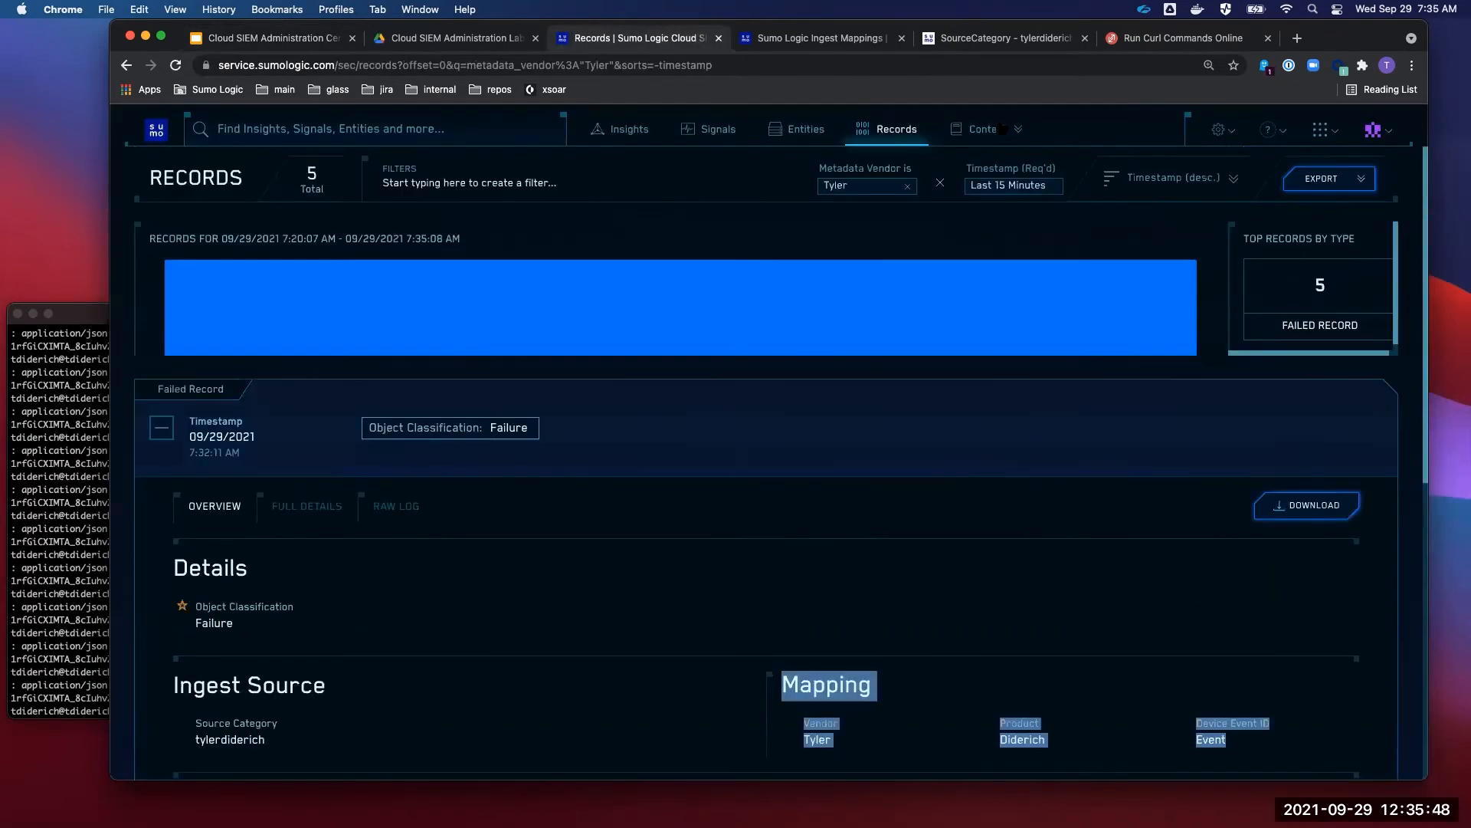
- Go to Log Mappings through the gear menu and start a new Structured Mapping
click(1220, 131)
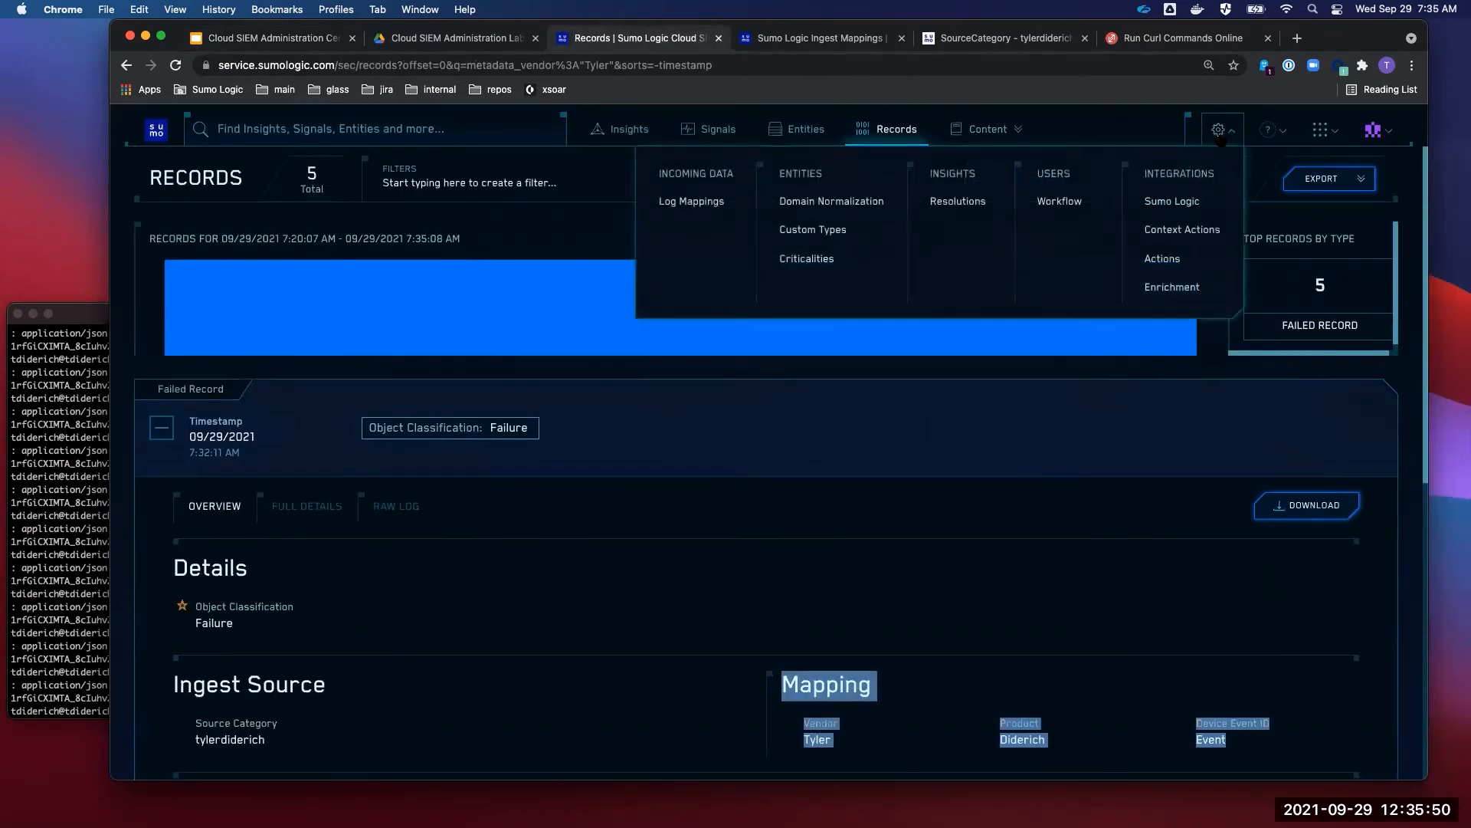
click(714, 204)
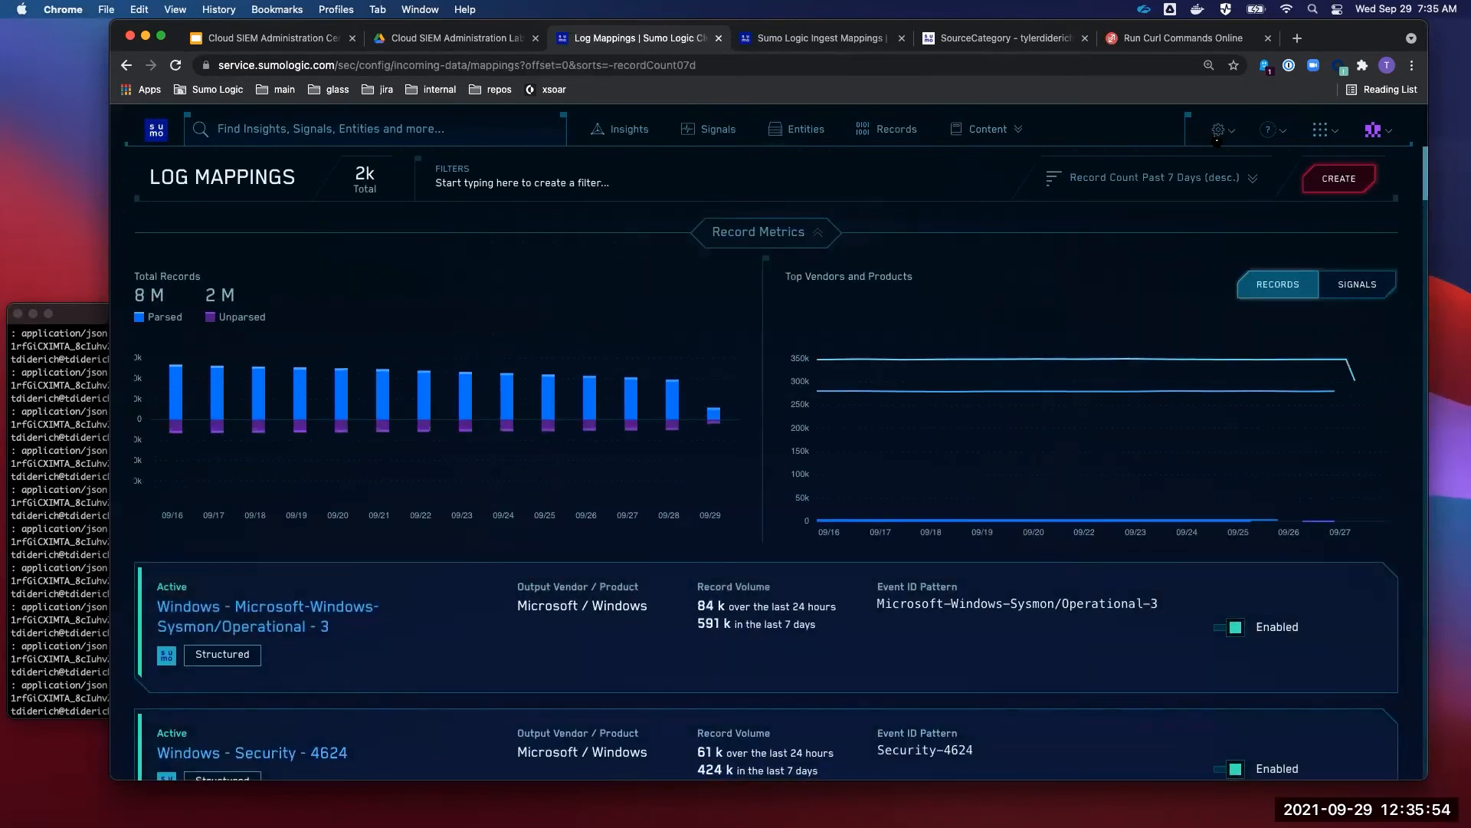
click(1219, 130)
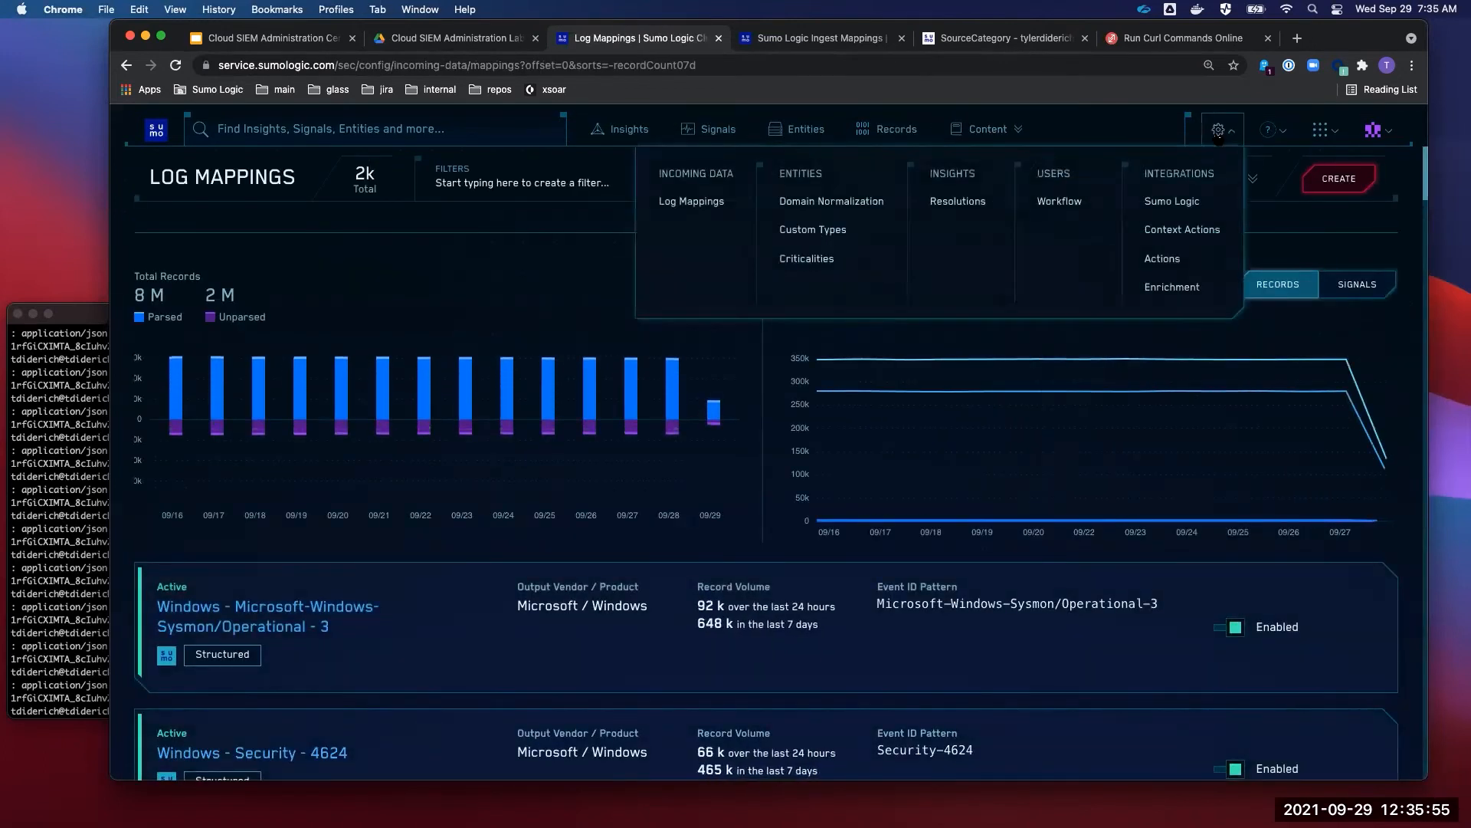
click(709, 203)
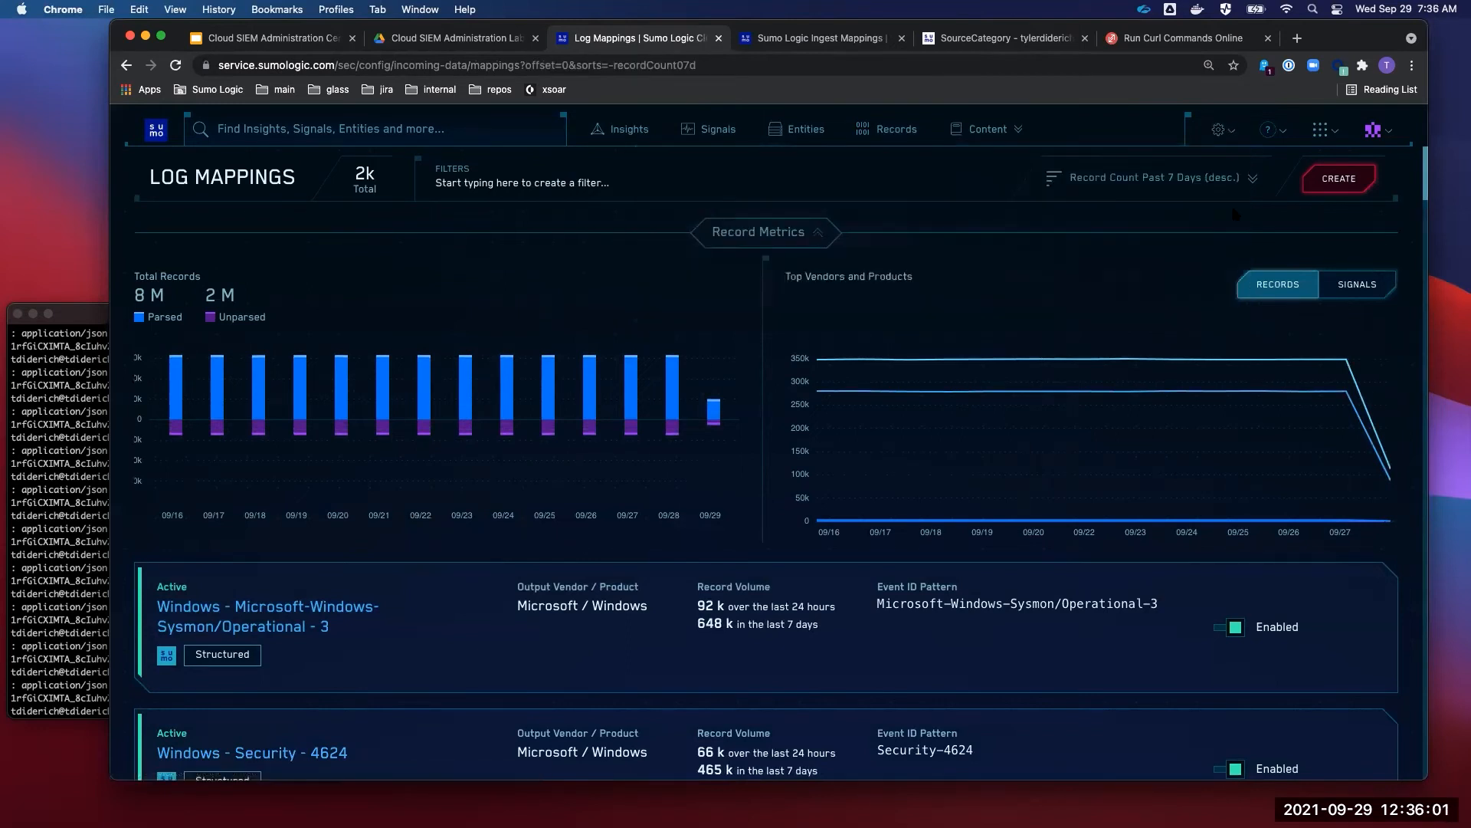
click(1335, 188)
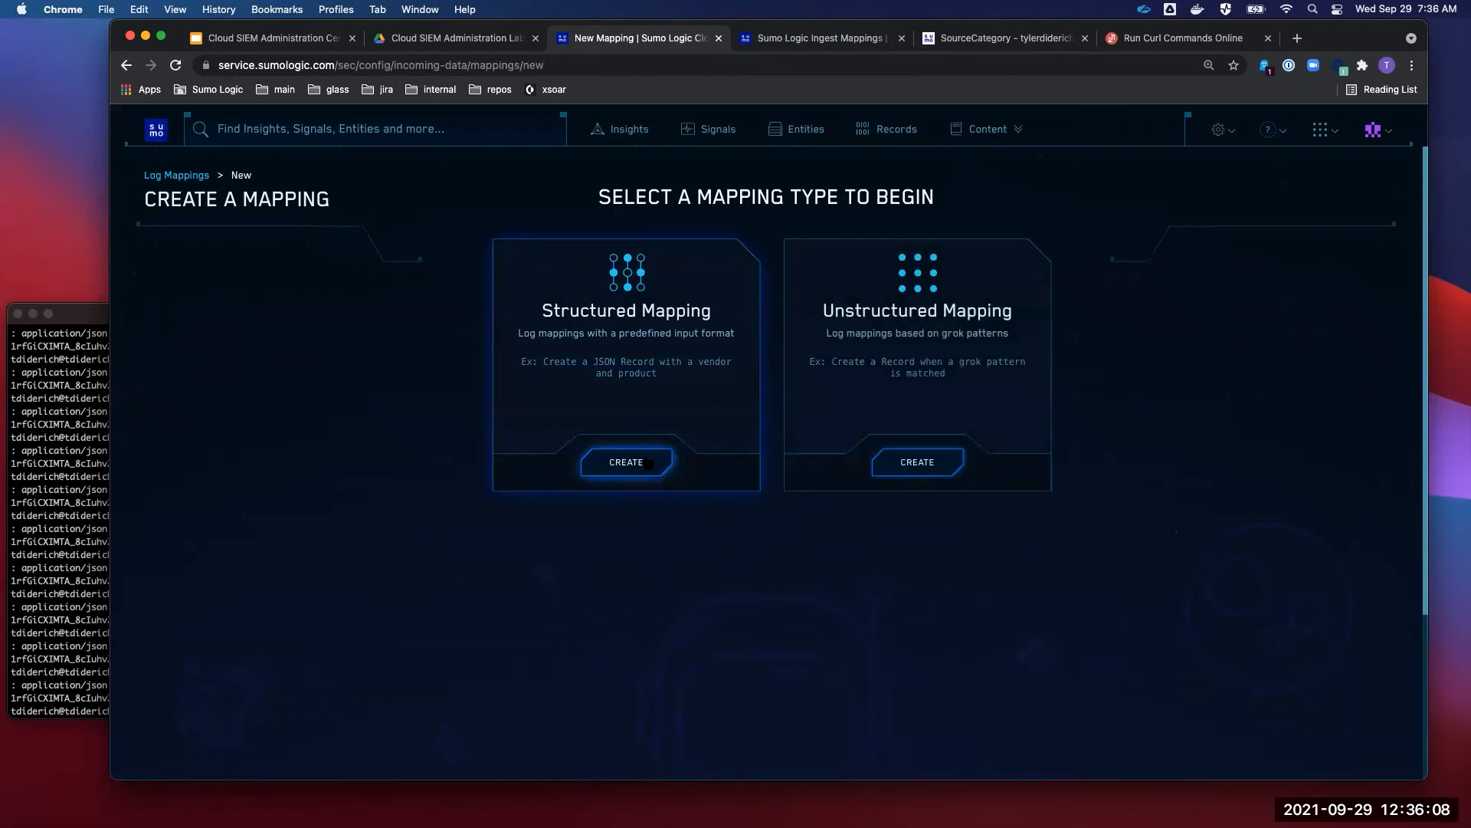
click(1220, 132)
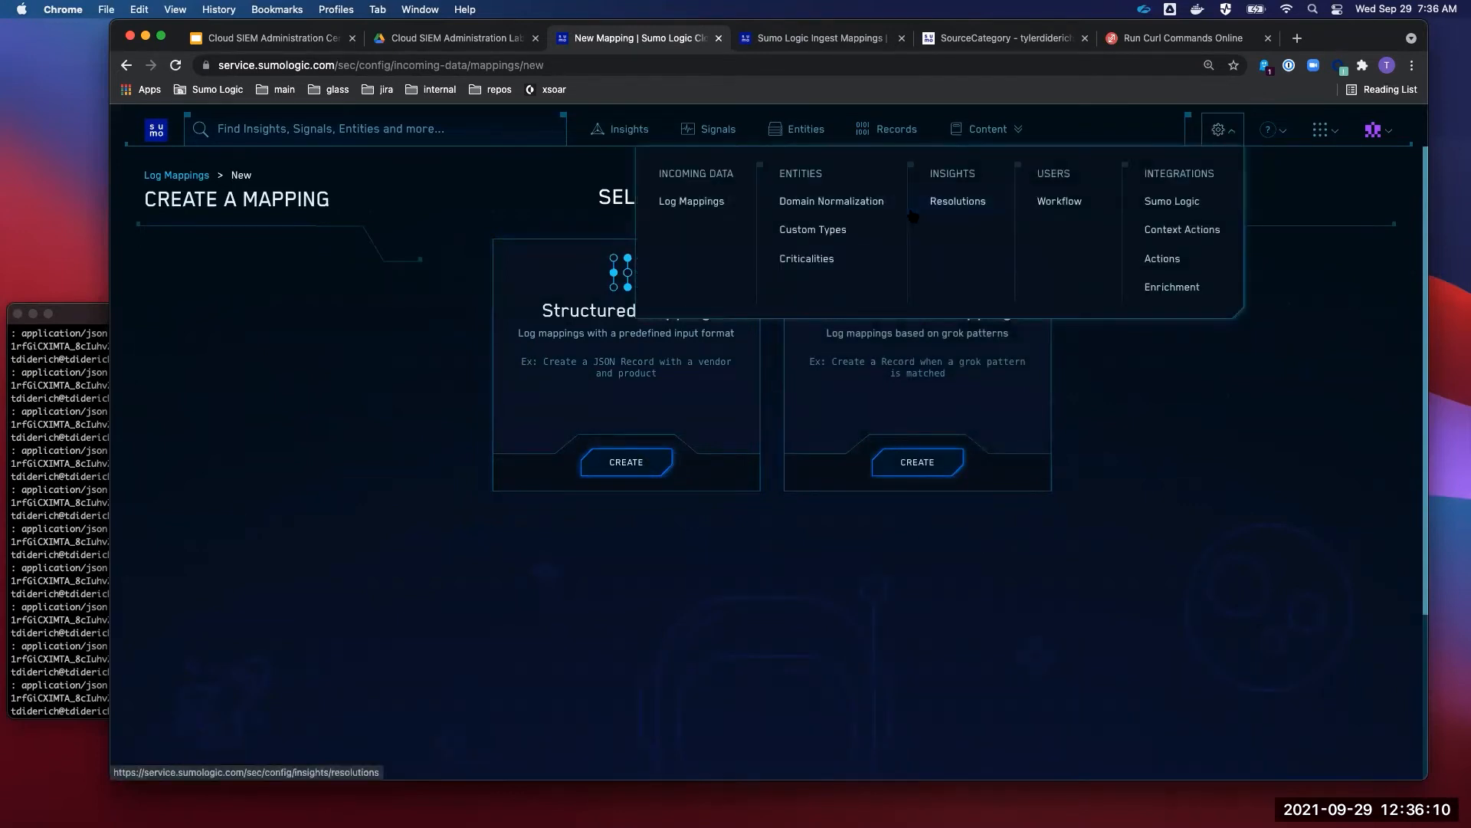
click(715, 202)
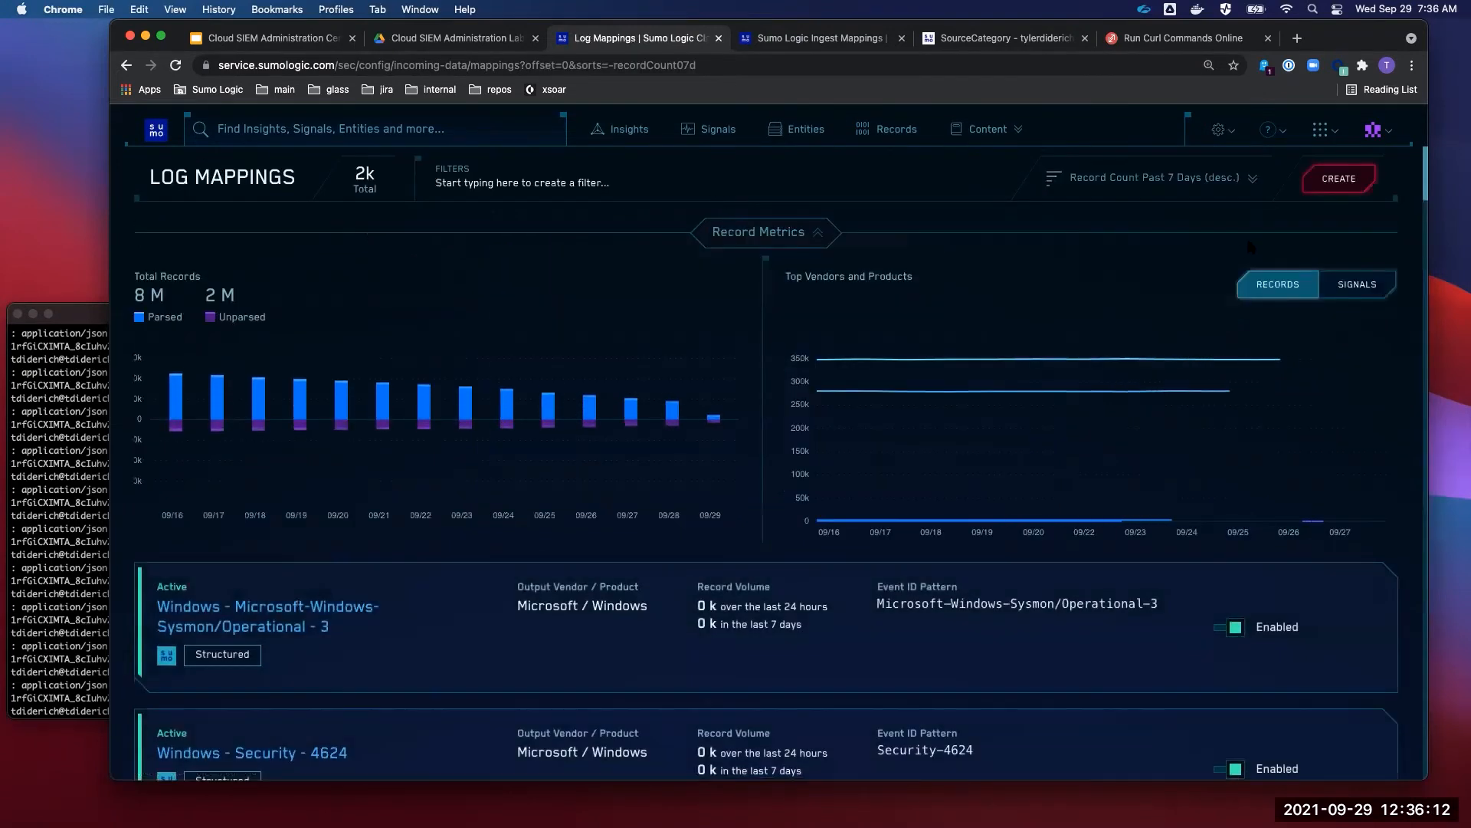
click(1335, 178)
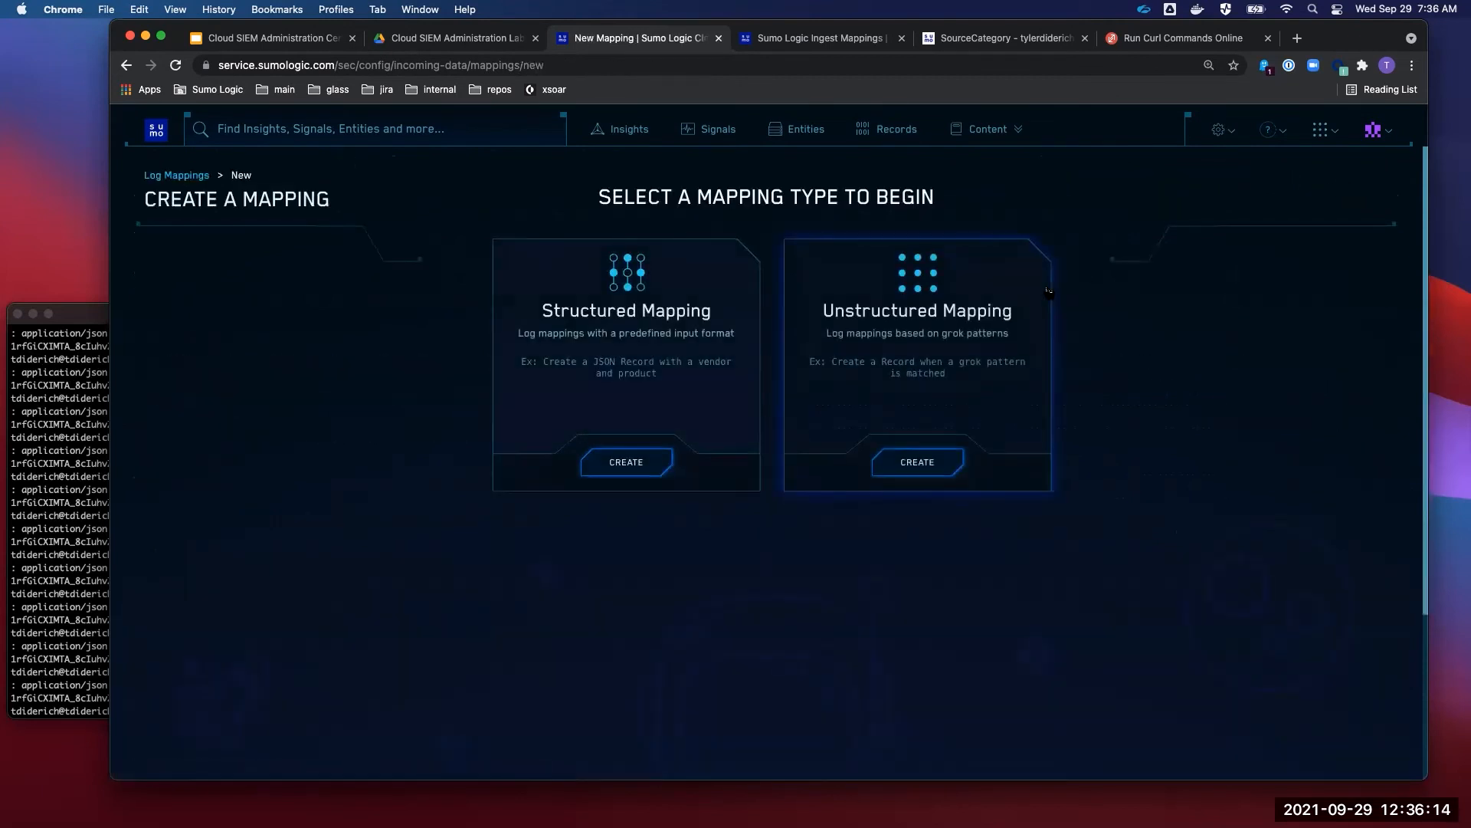
click(635, 459)
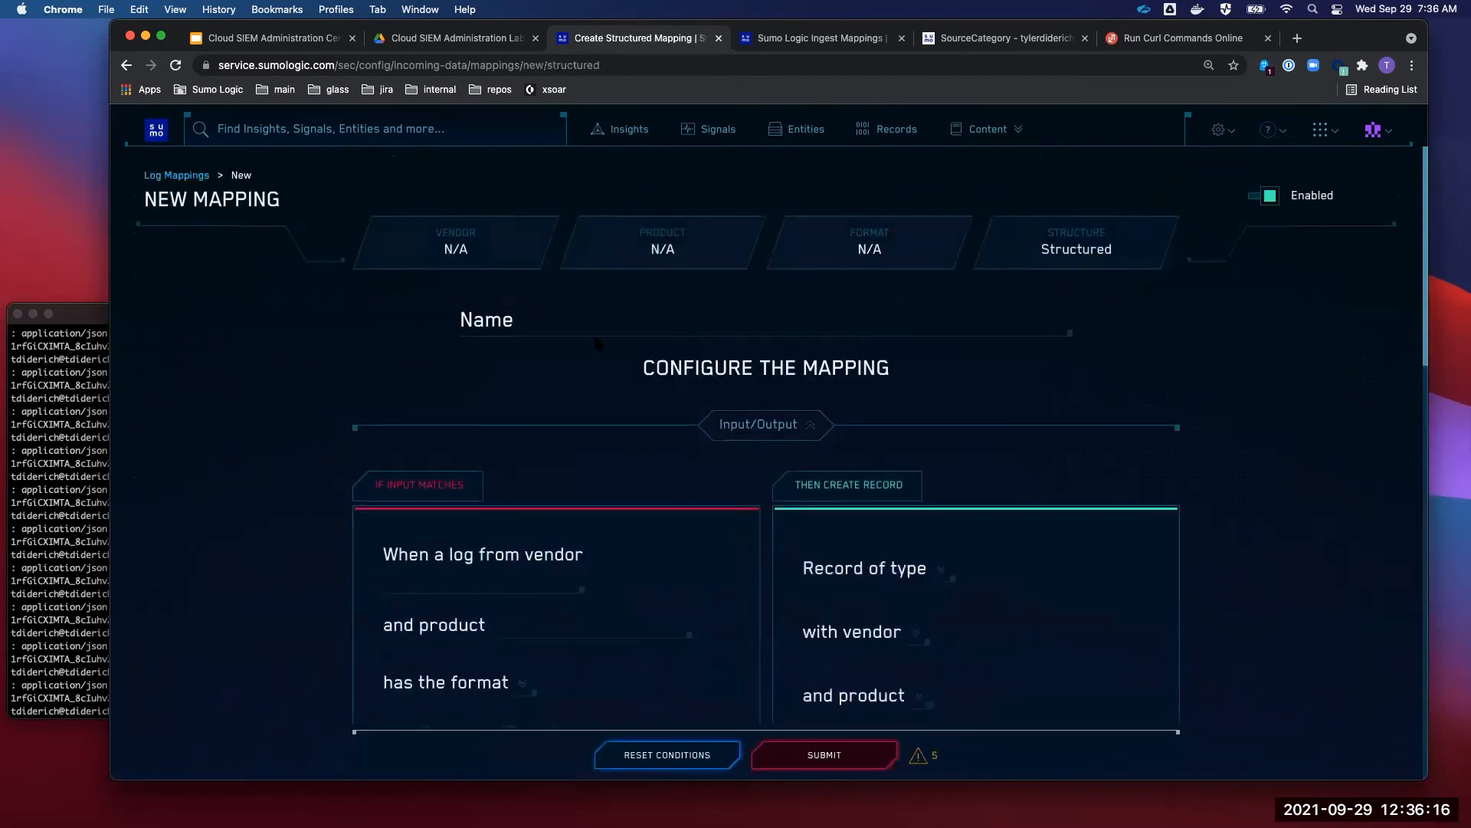
click(520, 317)
text(Tyler Diderich - Training)
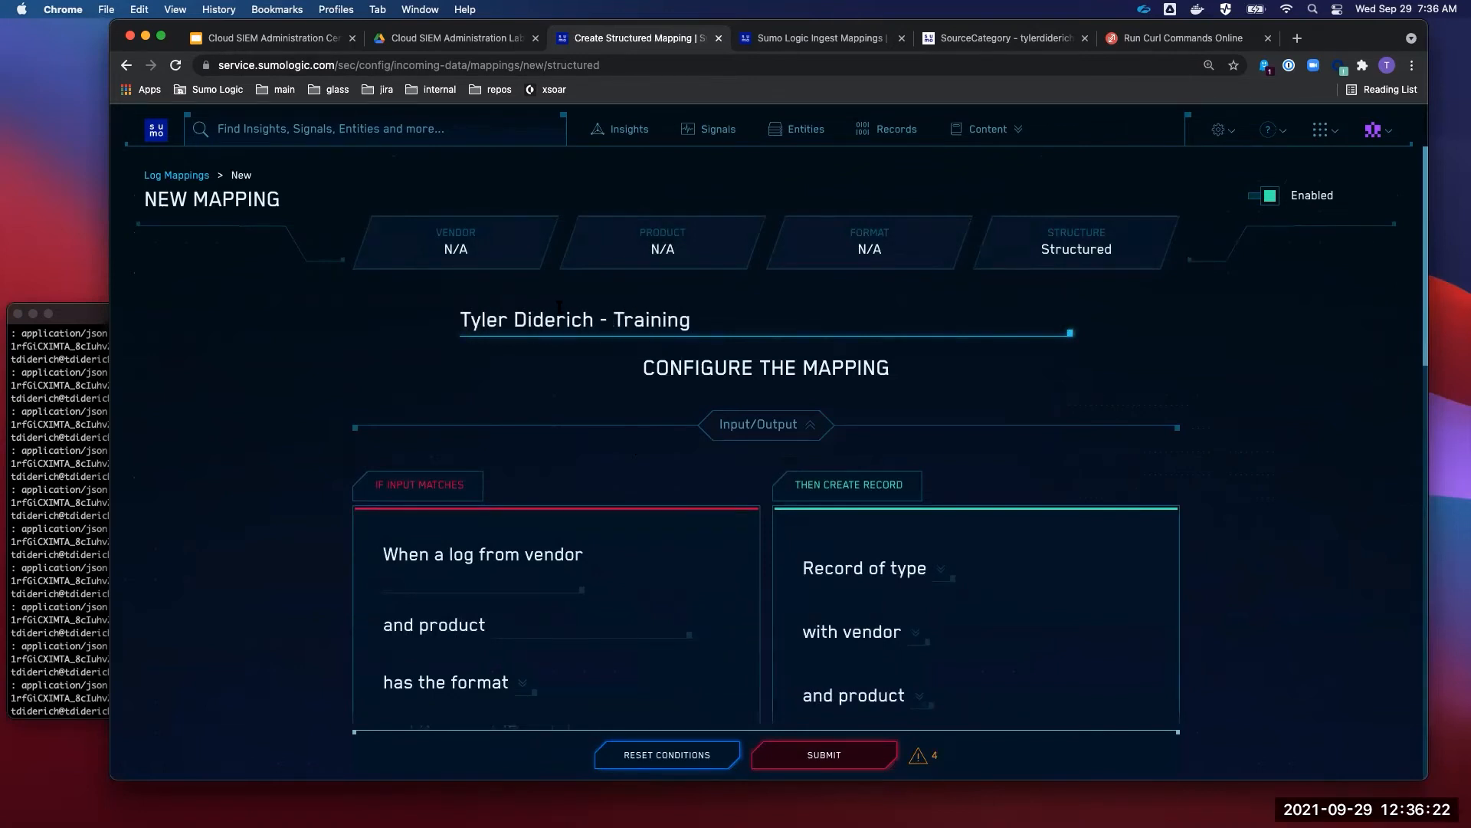
drag(700, 309, 246, 308)
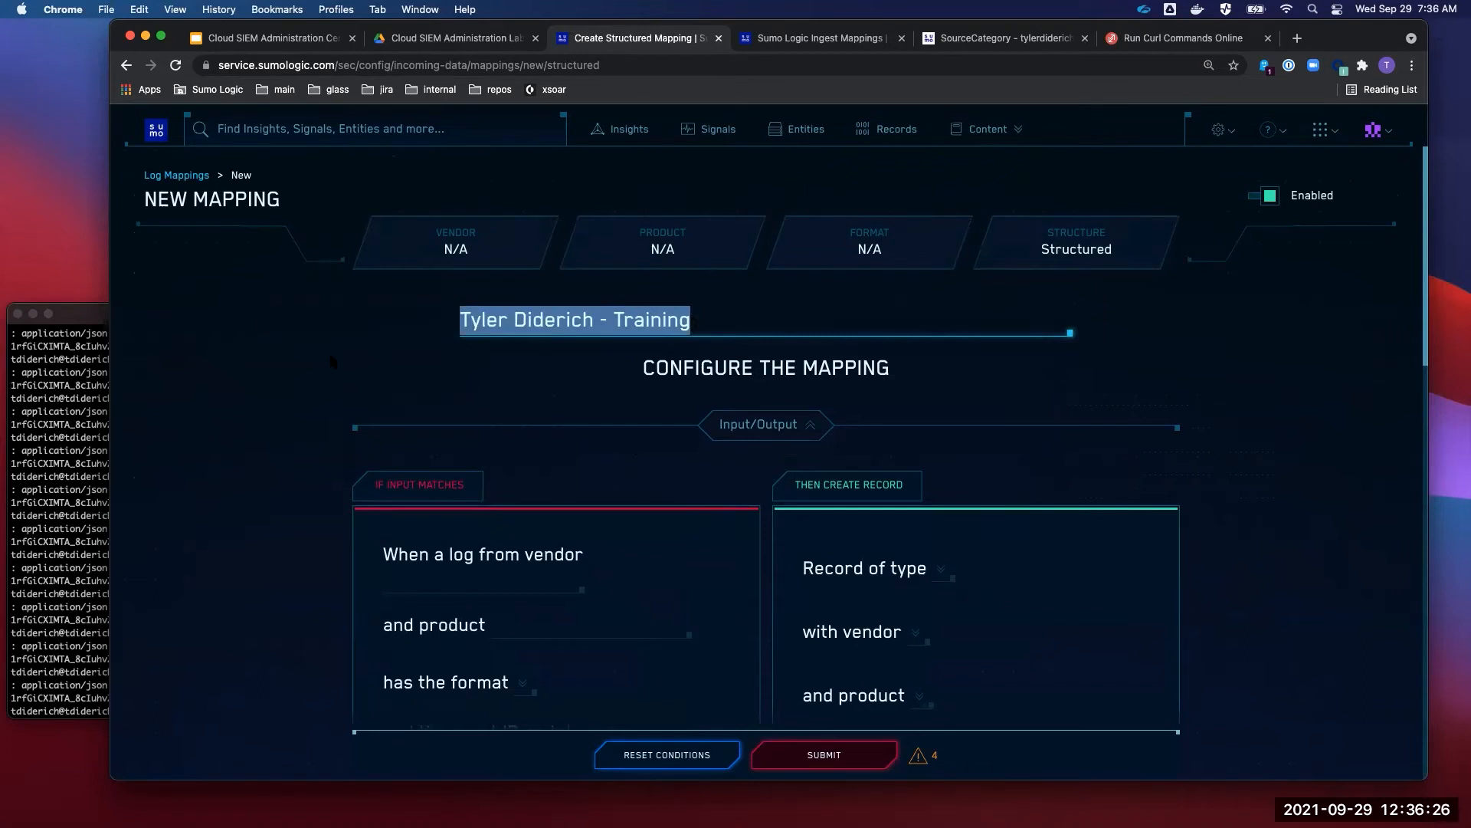
drag(680, 323, 245, 308)
text(tylerdiderich)
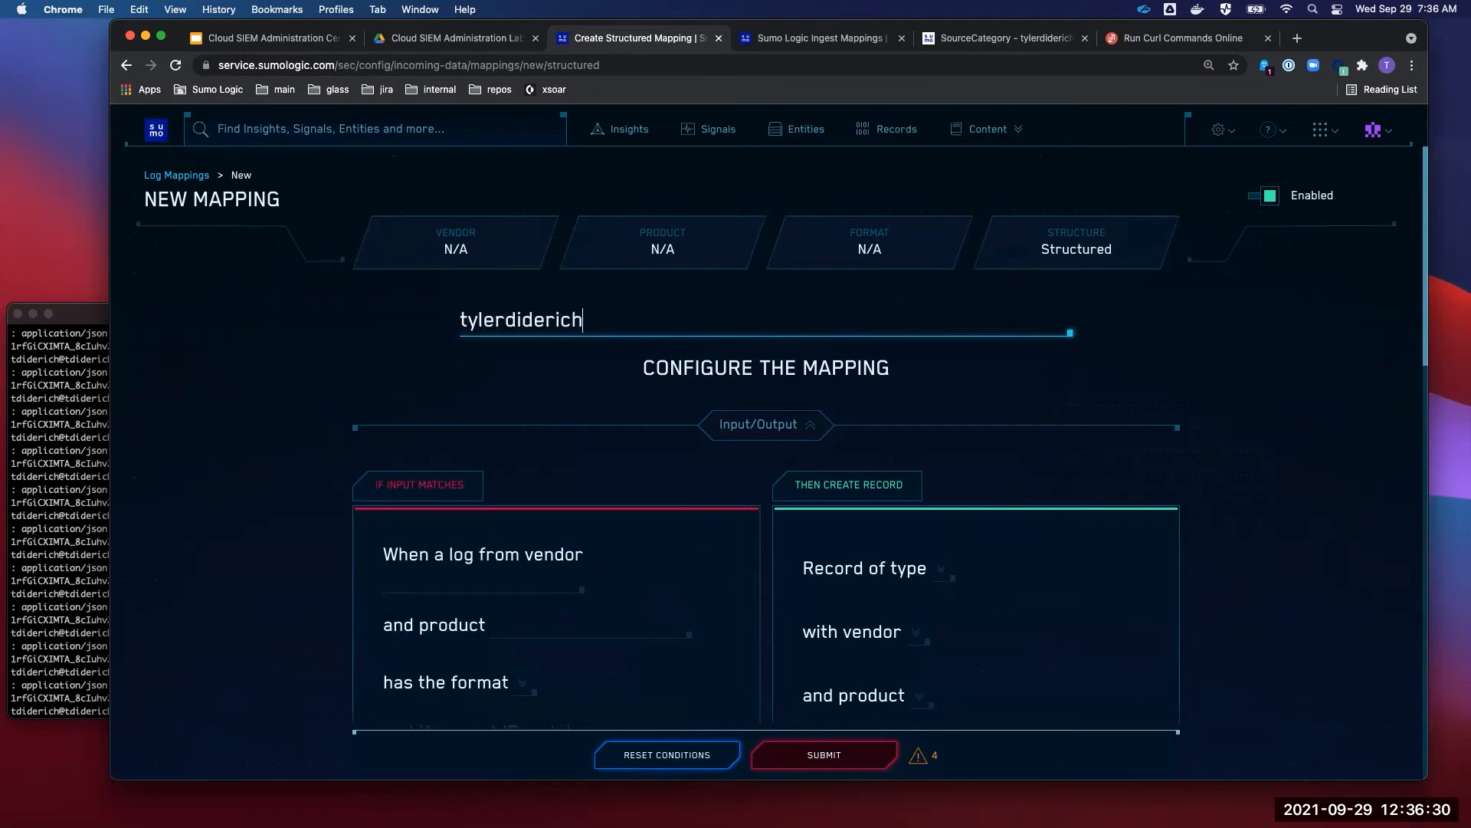
key(super+a)
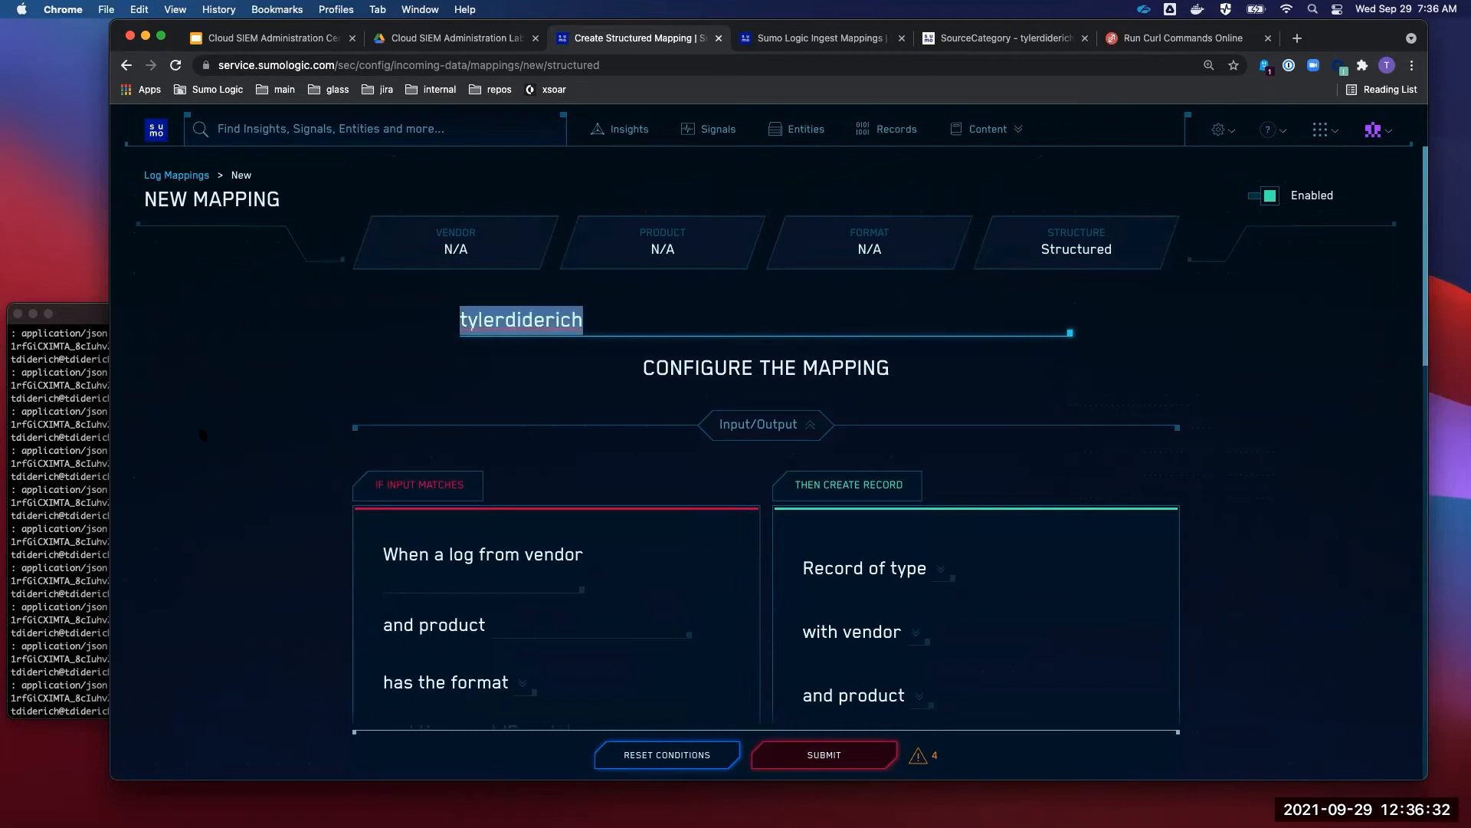
click(203, 435)
scroll(203, 434, down, 1)
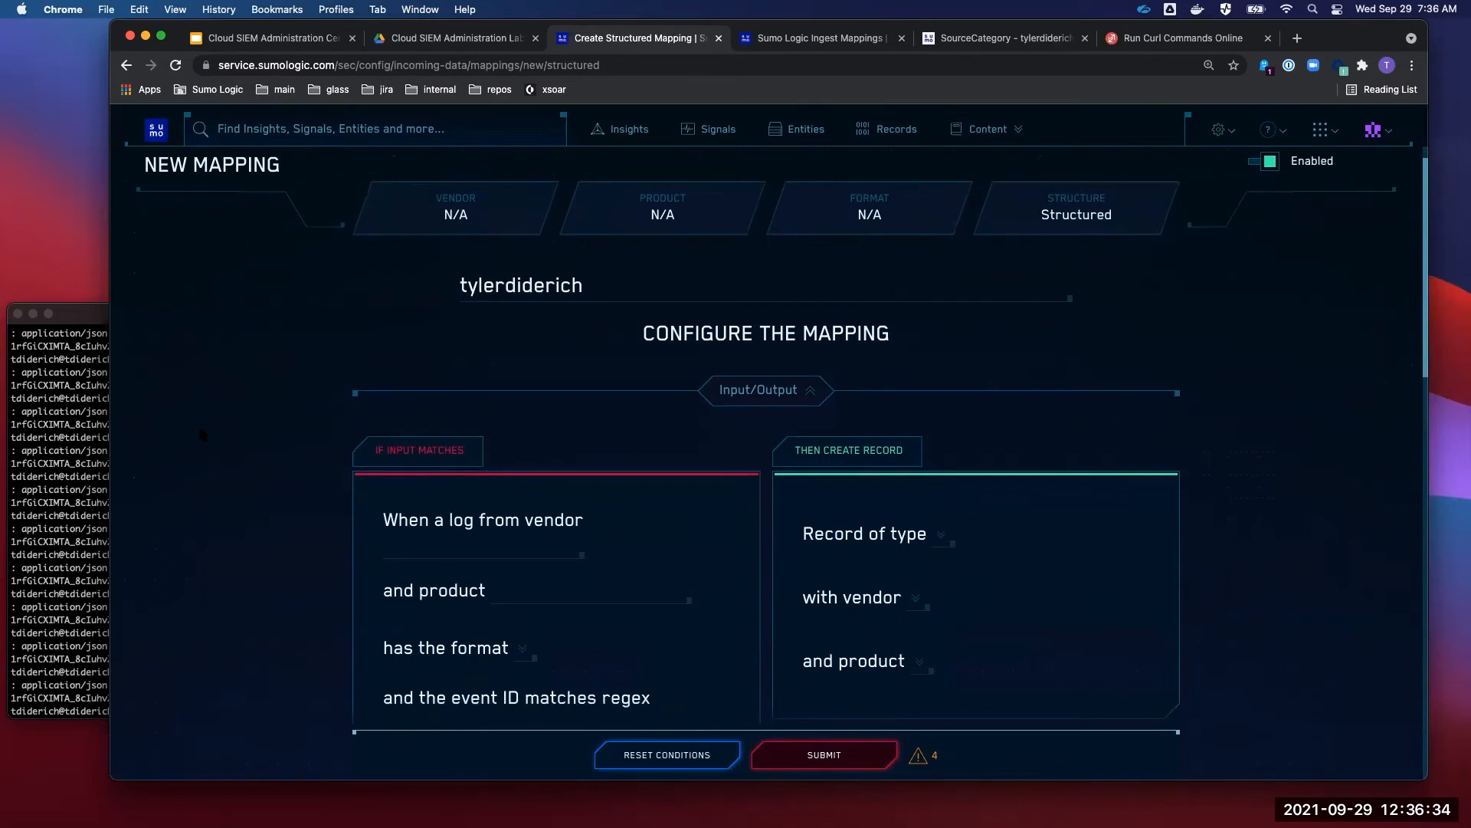
scroll(203, 434, down, 5)
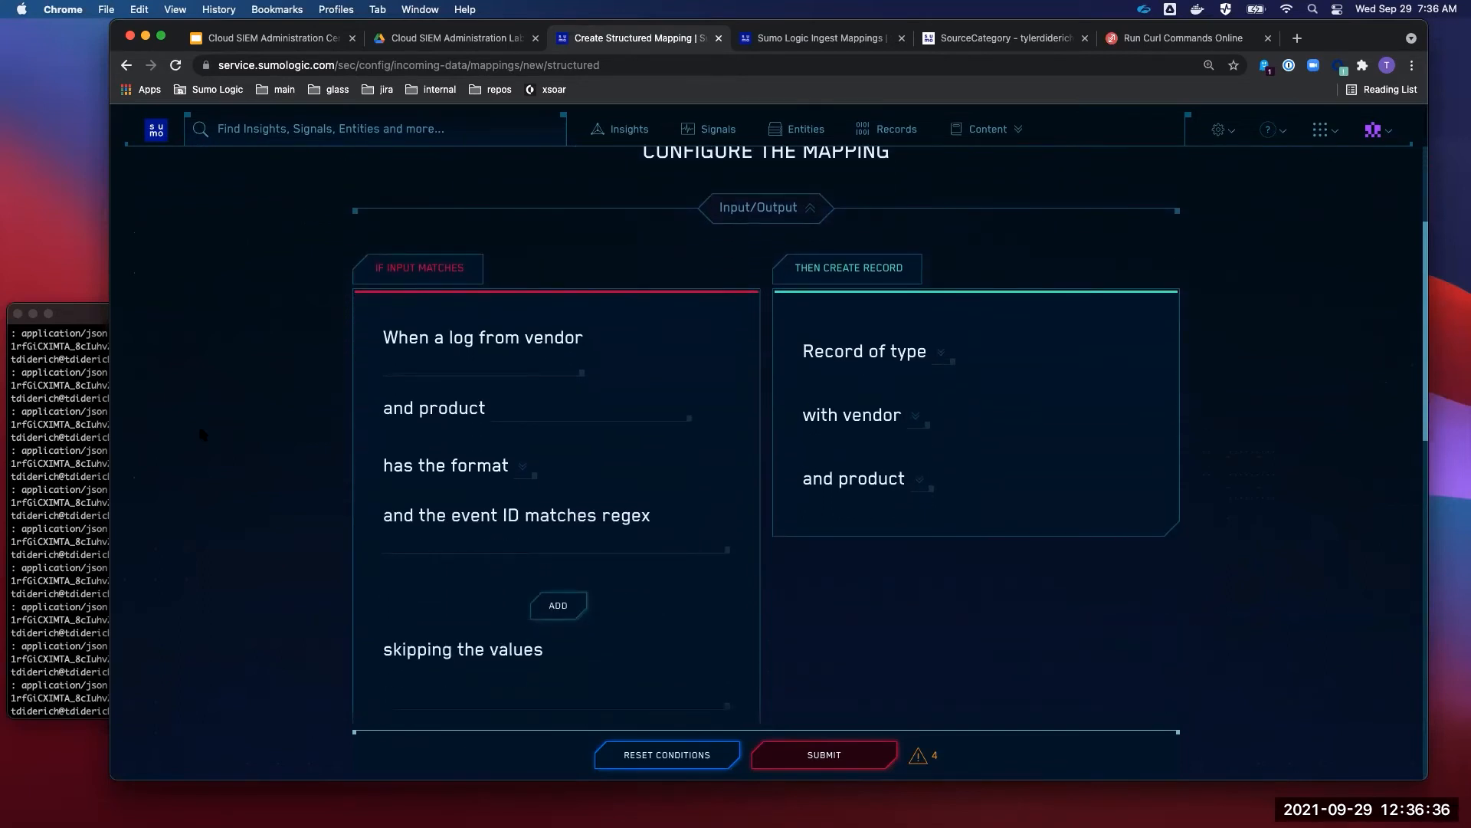
- Enter Tyler as the input vendor the logs must match
click(418, 358)
text(Tyler)
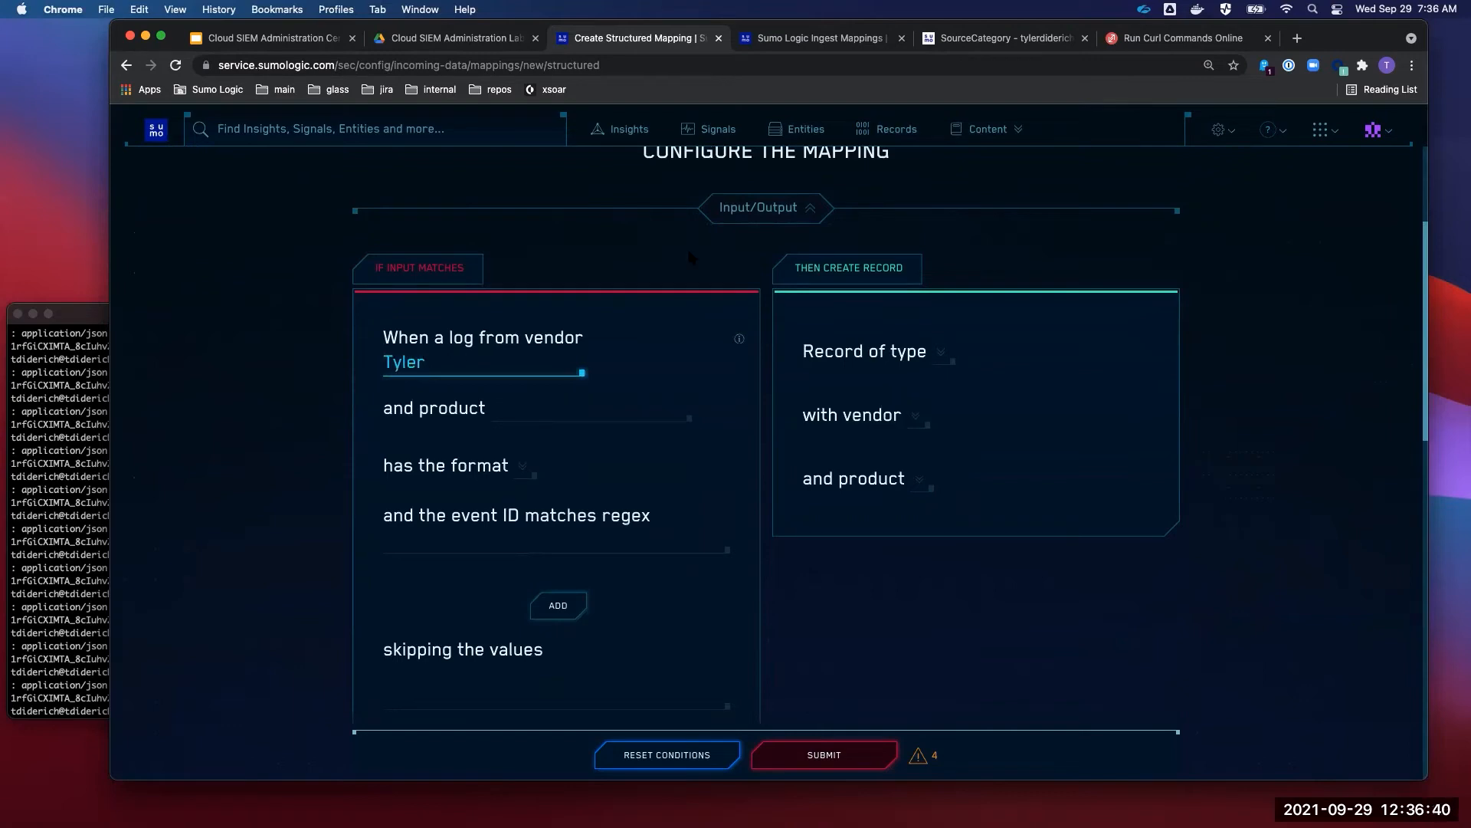
click(820, 39)
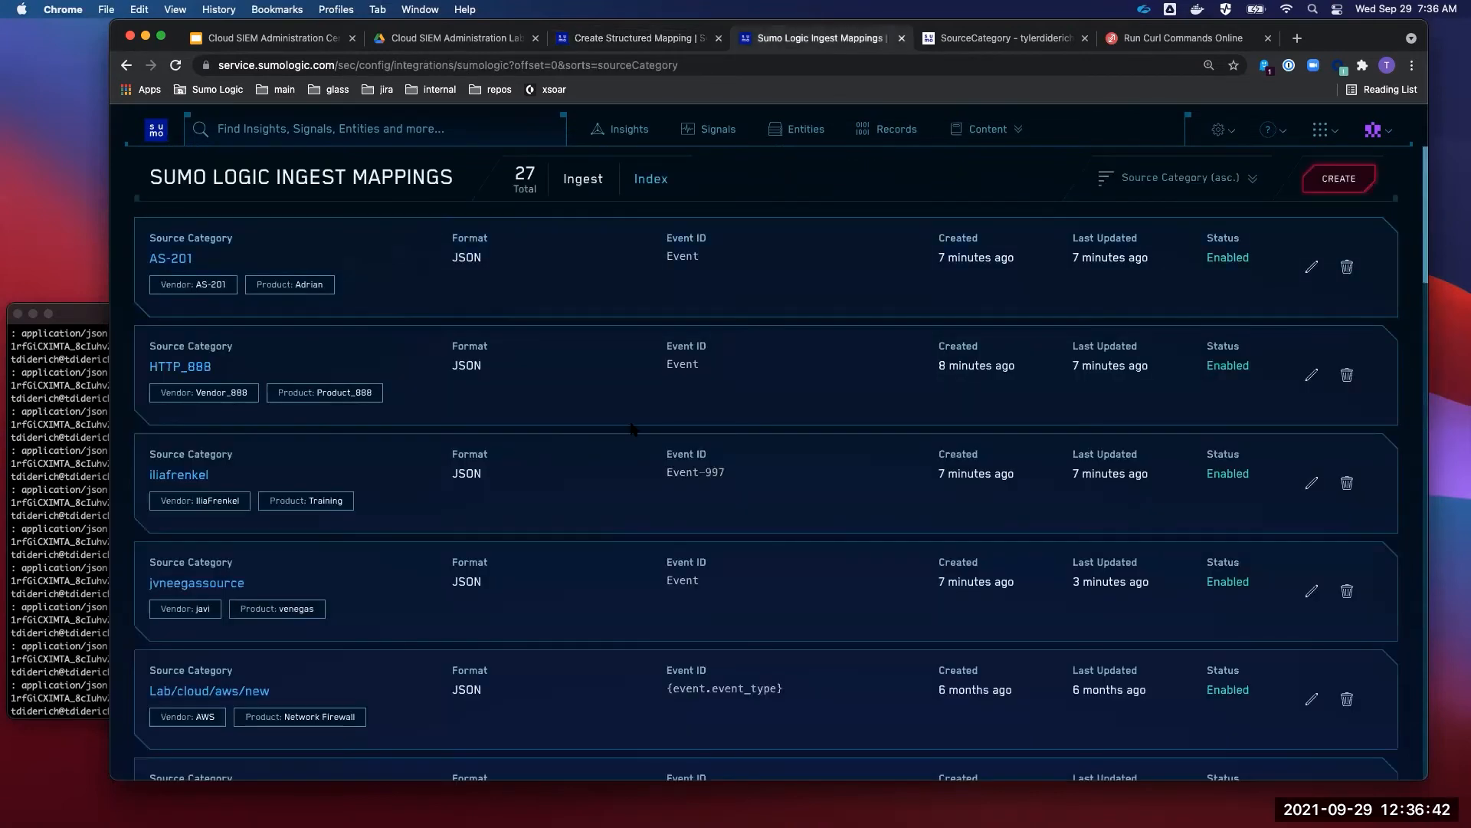
- Find the existing tylerdiderich mapping and check its vendor Tyler and product Diderich
key(super+f)
text(tyler)
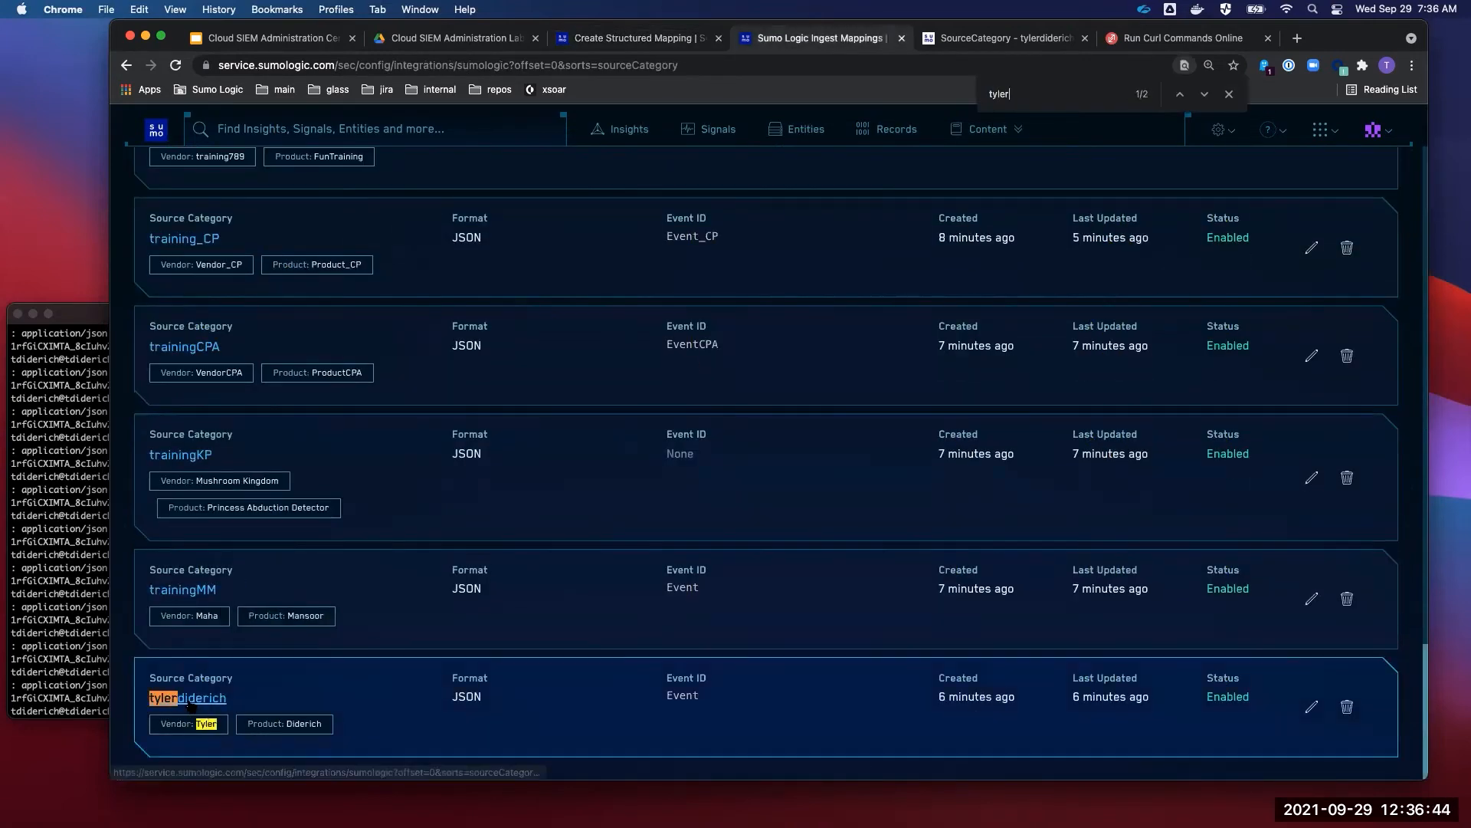
click(190, 701)
click(646, 429)
drag(570, 433, 505, 439)
drag(603, 486, 560, 490)
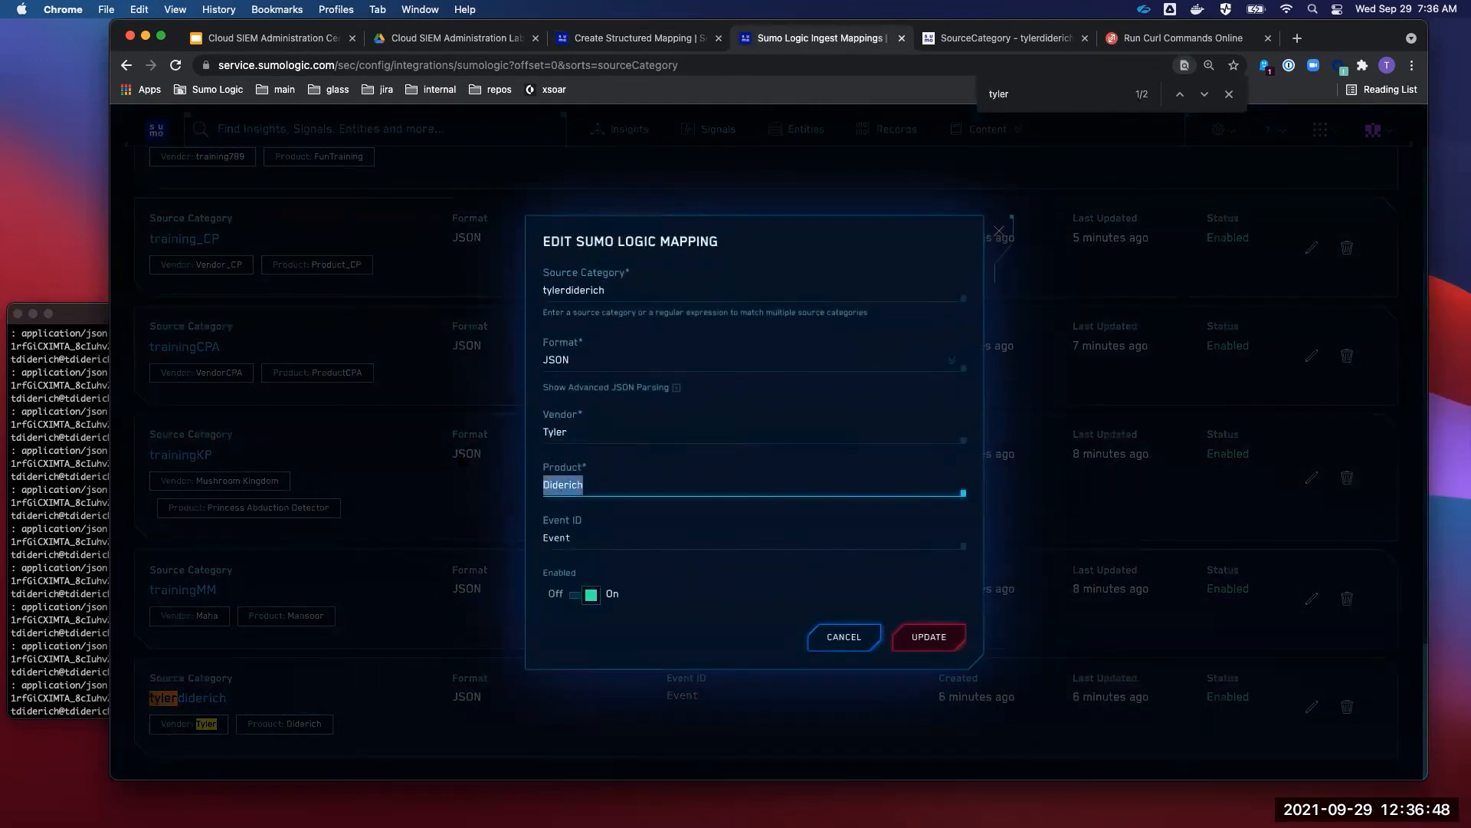
key(Tab)
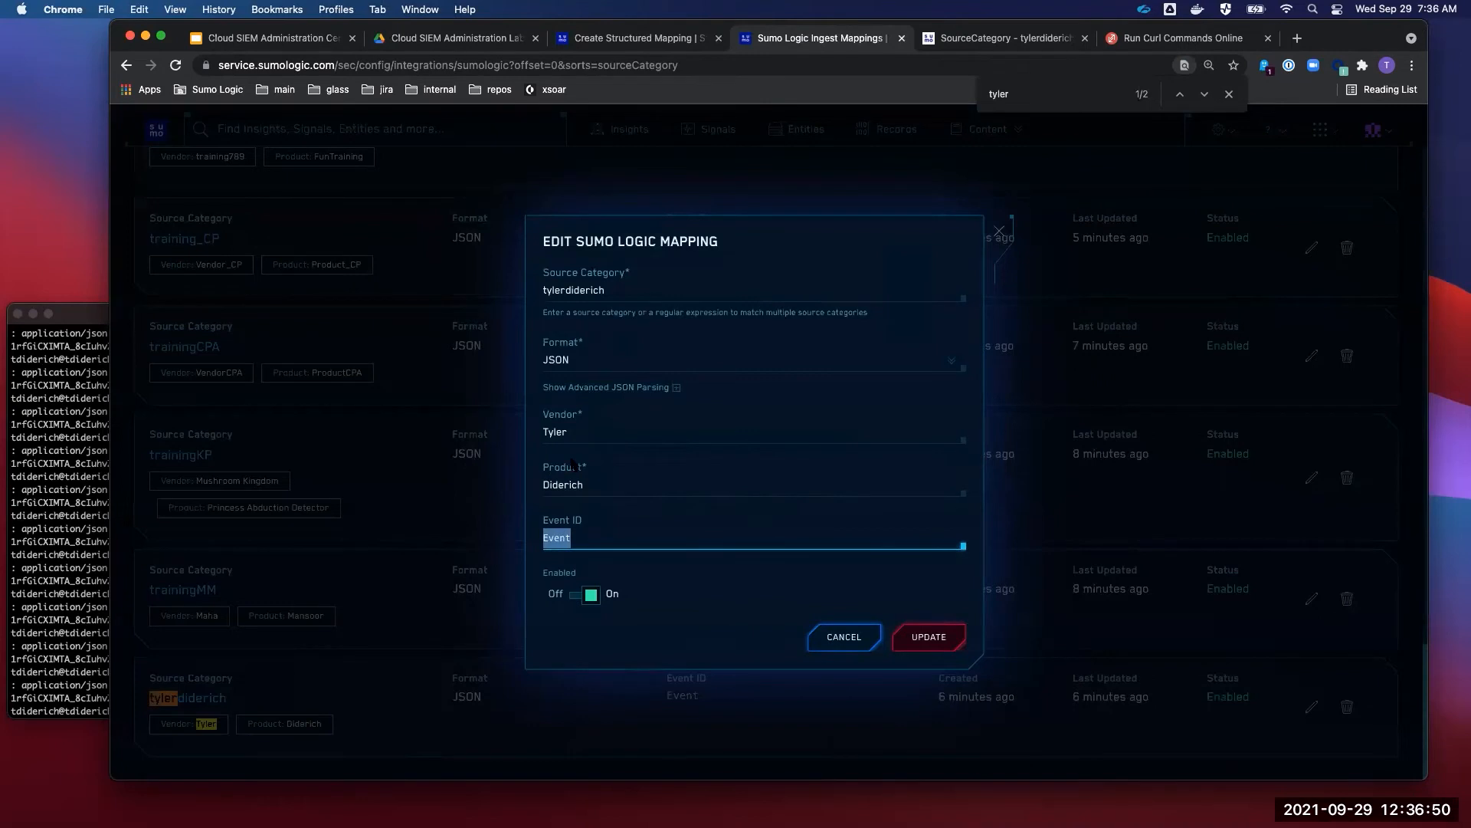
click(632, 43)
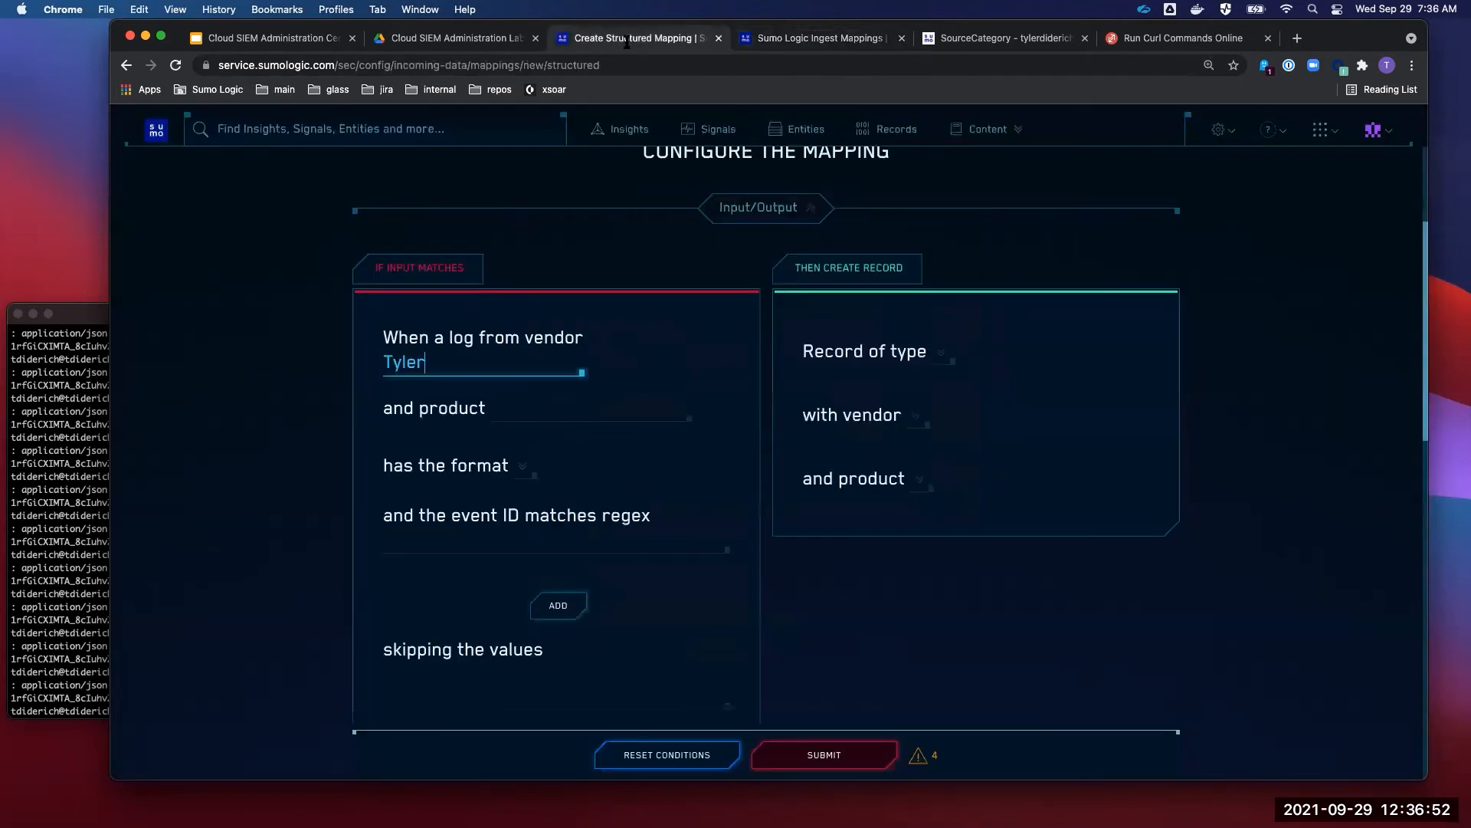
- Set the new mapping's input product to Diderich and format to JSON
click(520, 414)
text(Diderich)
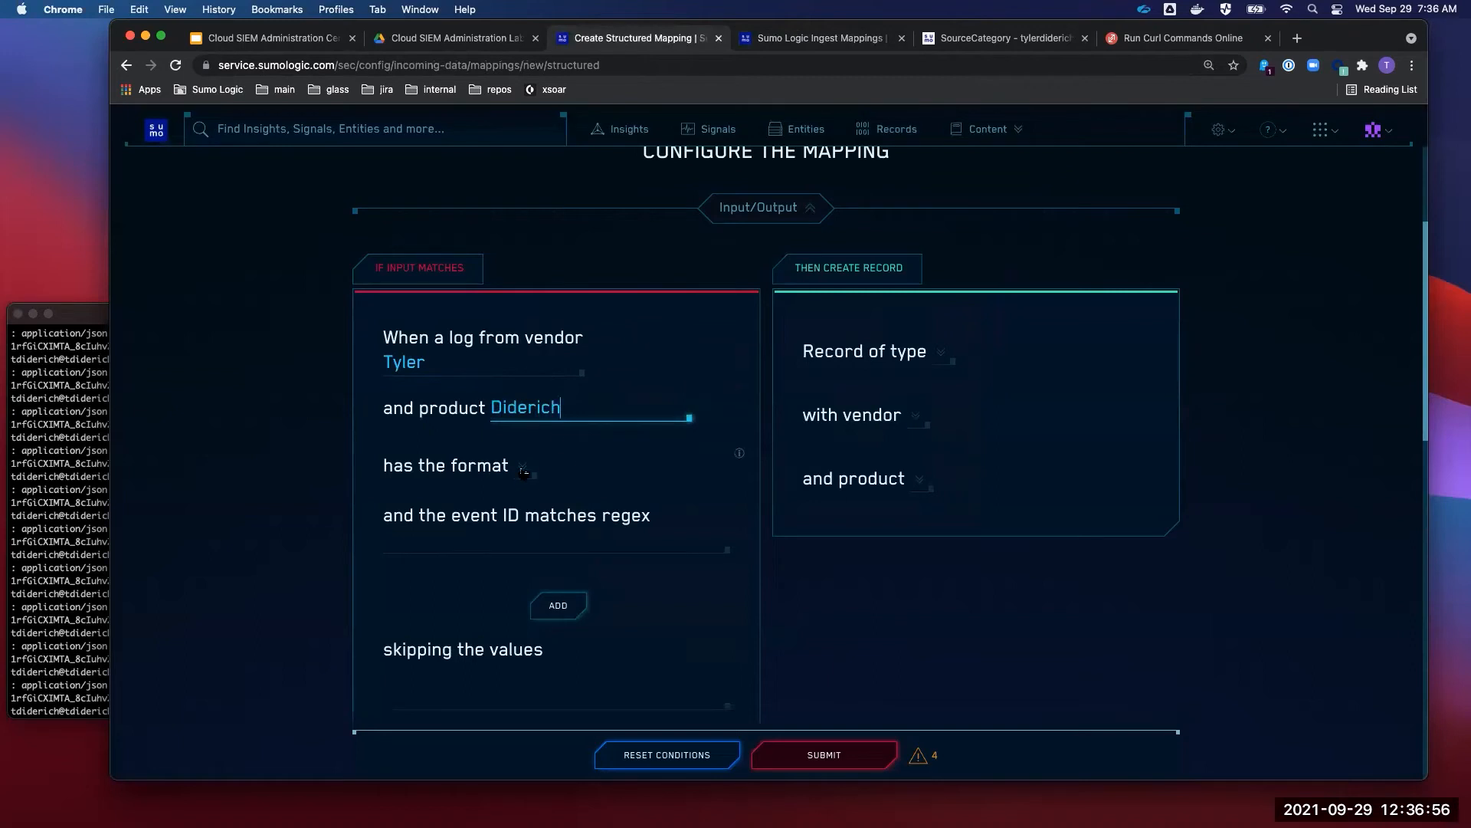
click(523, 469)
click(544, 497)
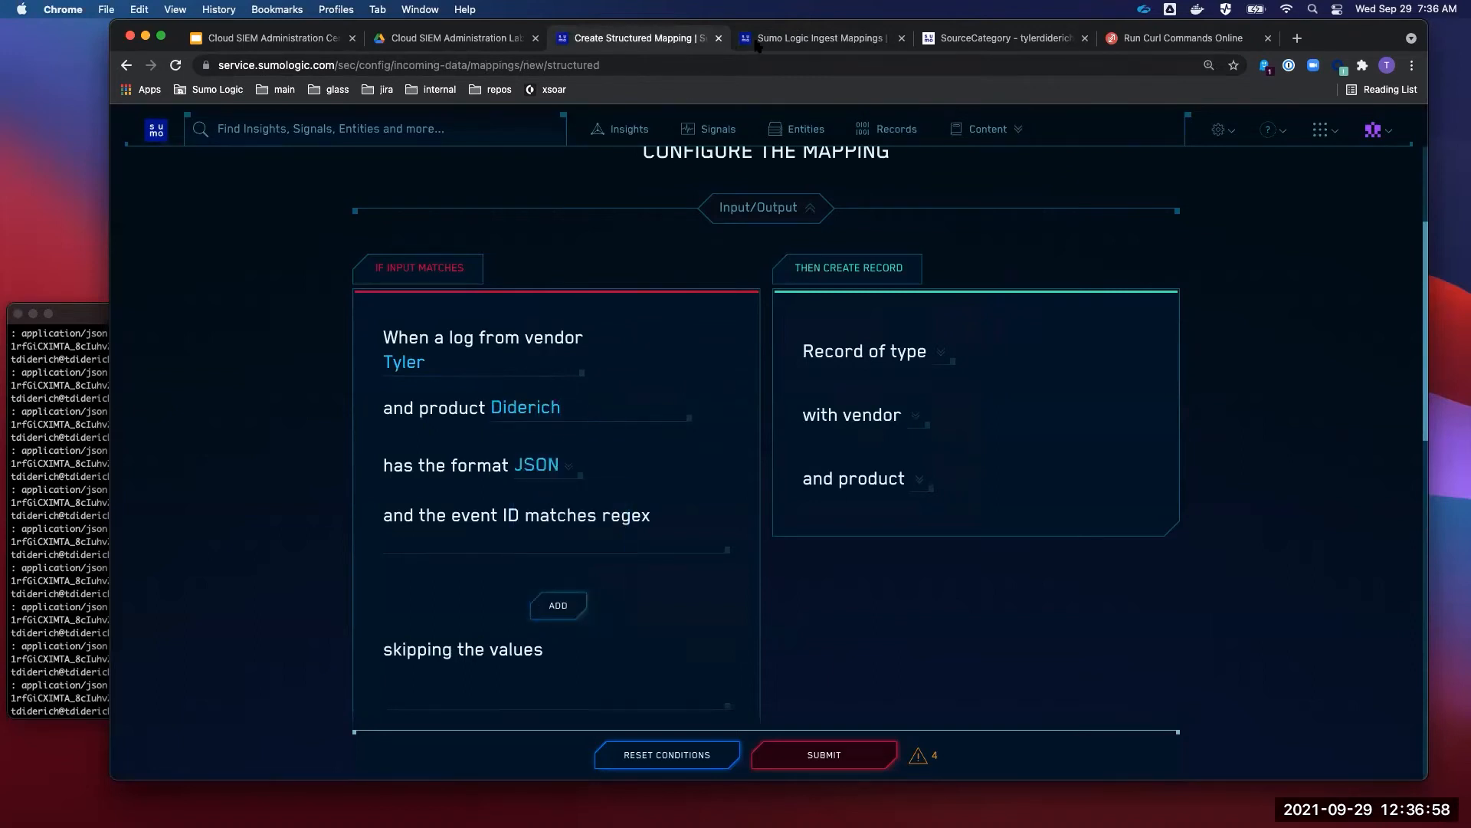
key(ctrl+Tab)
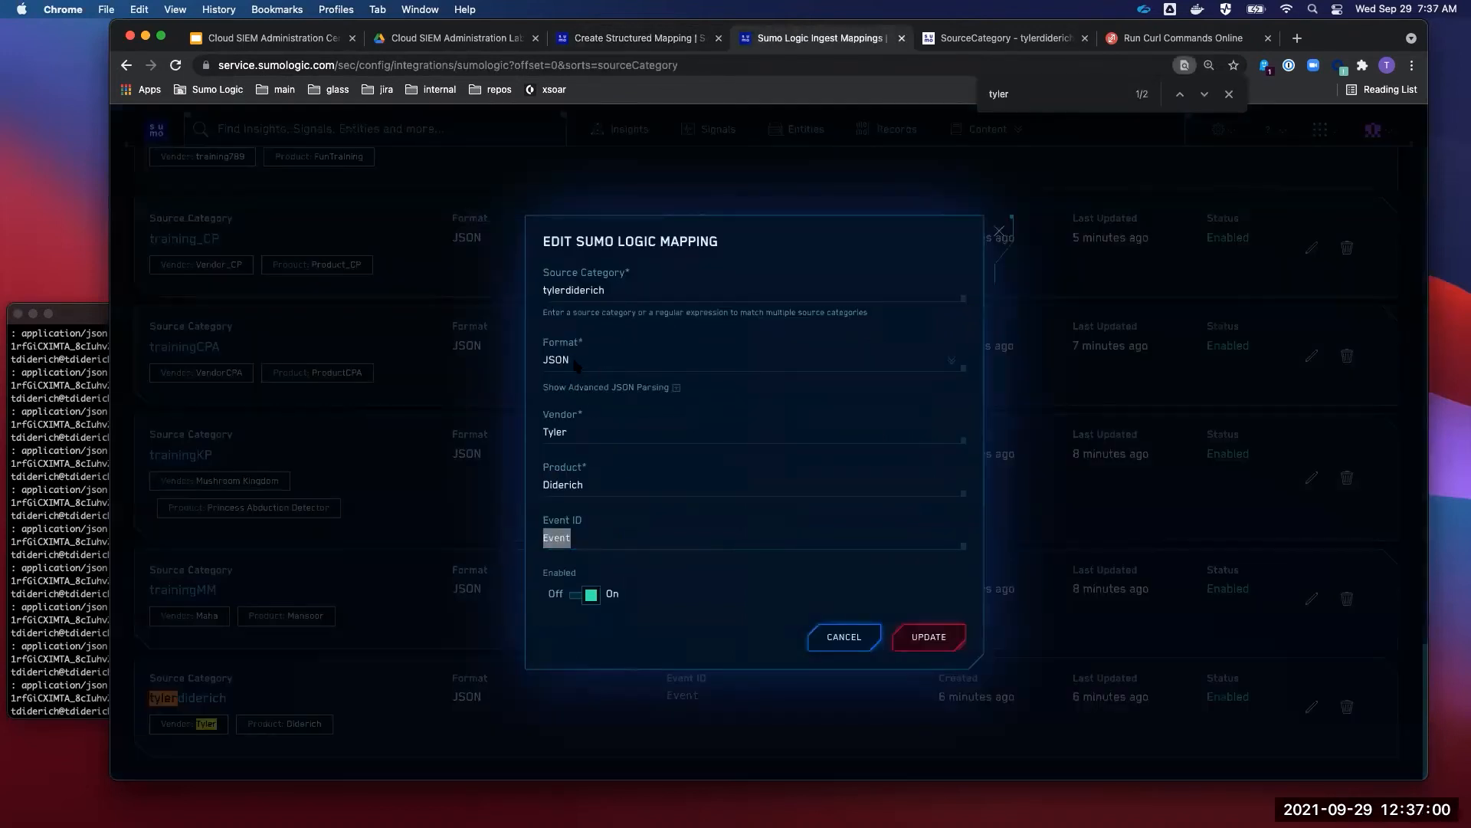
click(629, 40)
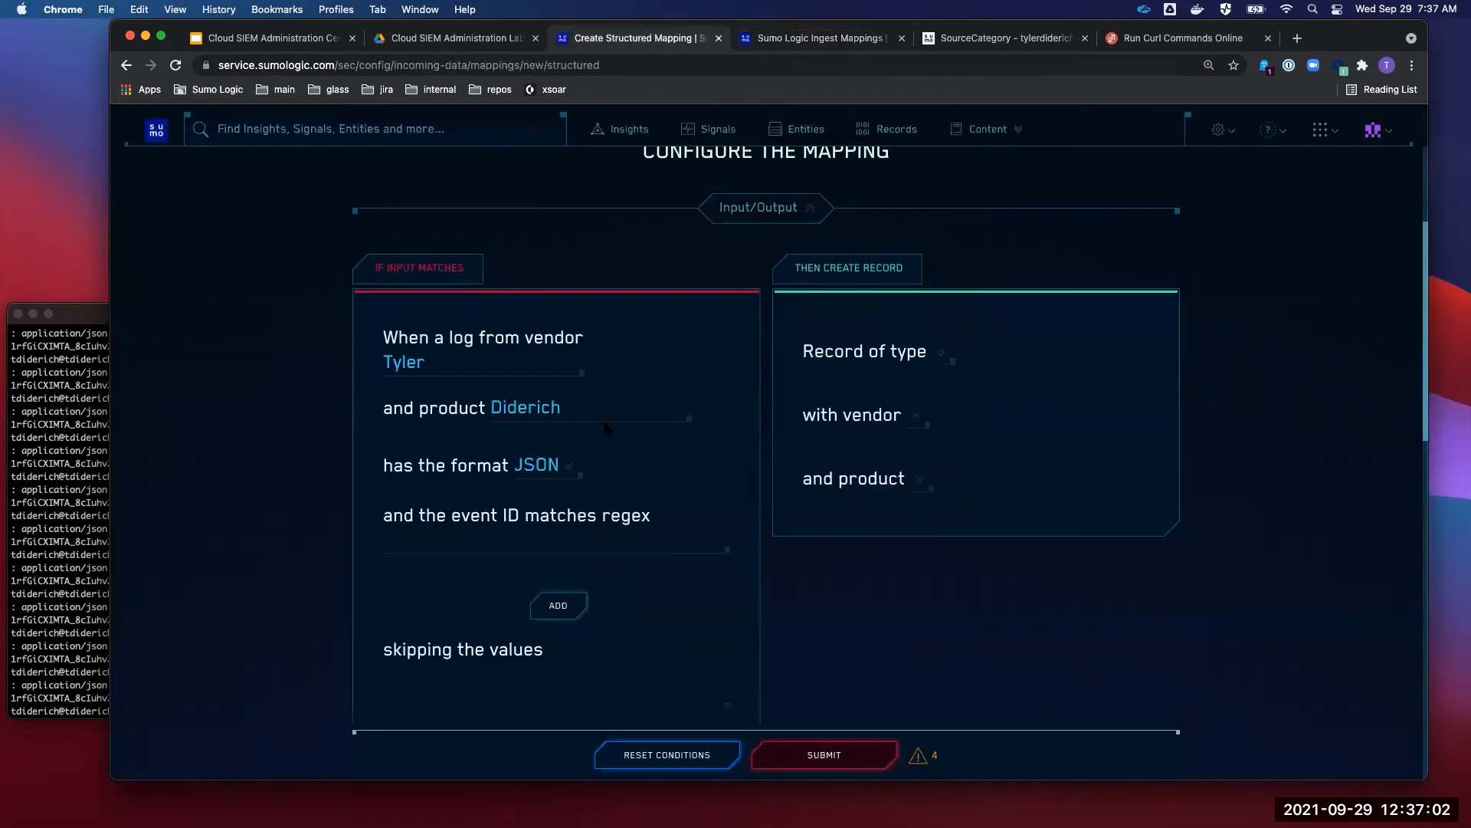
- Enter .* as the event ID regex, replacing the typed 'Event'
click(515, 544)
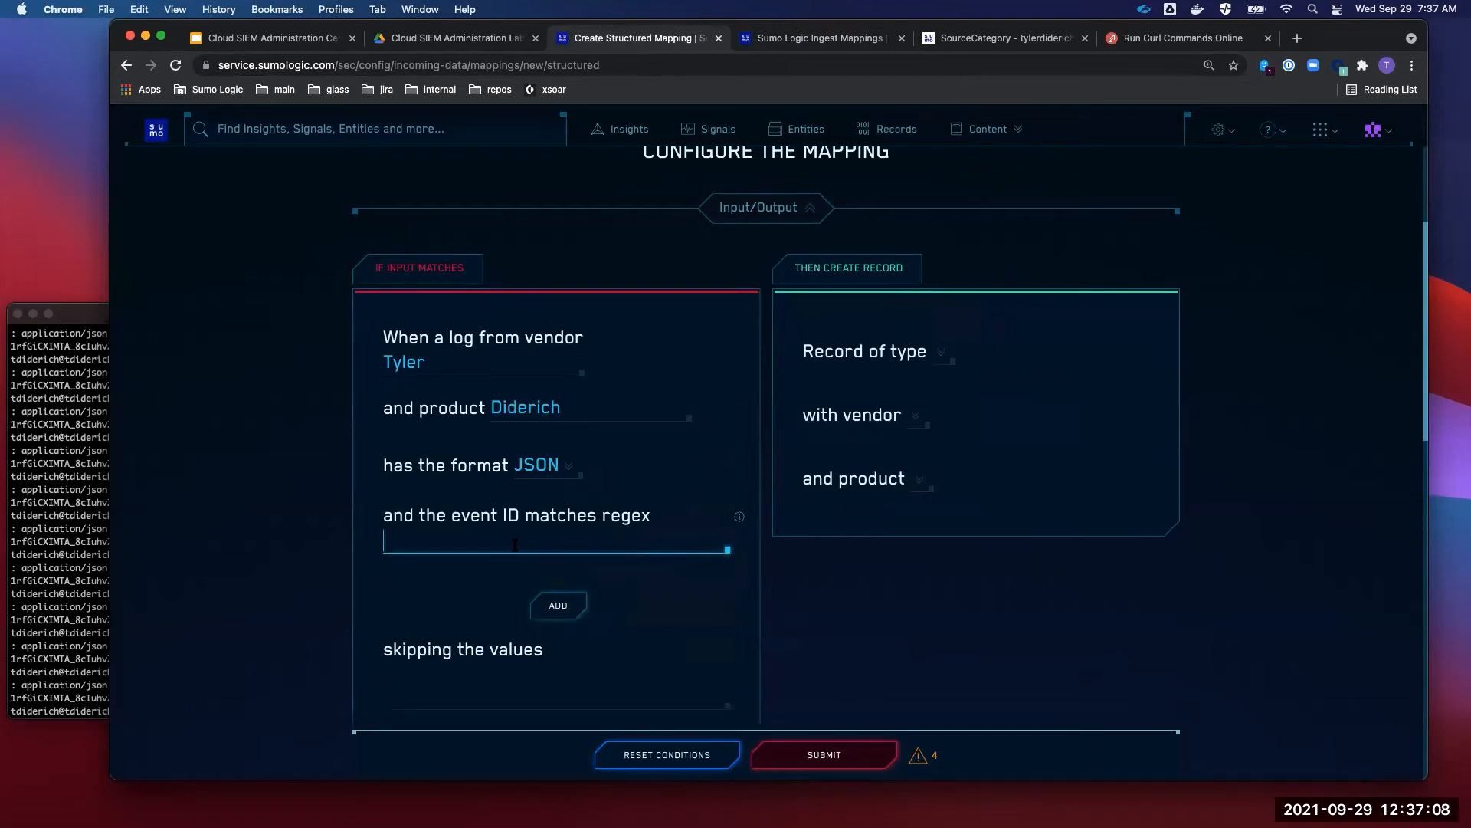
text(Event)
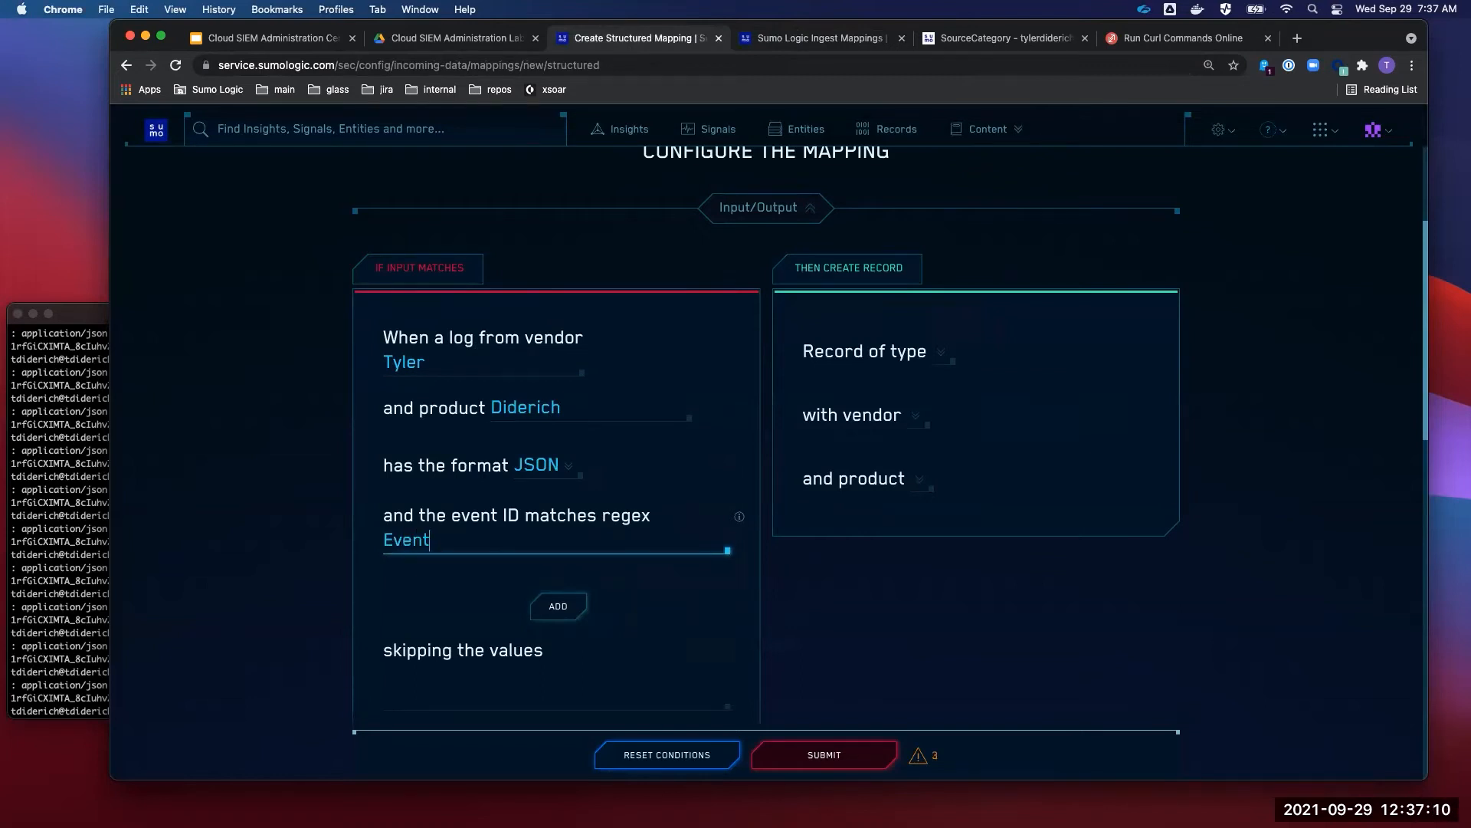
key(super+a)
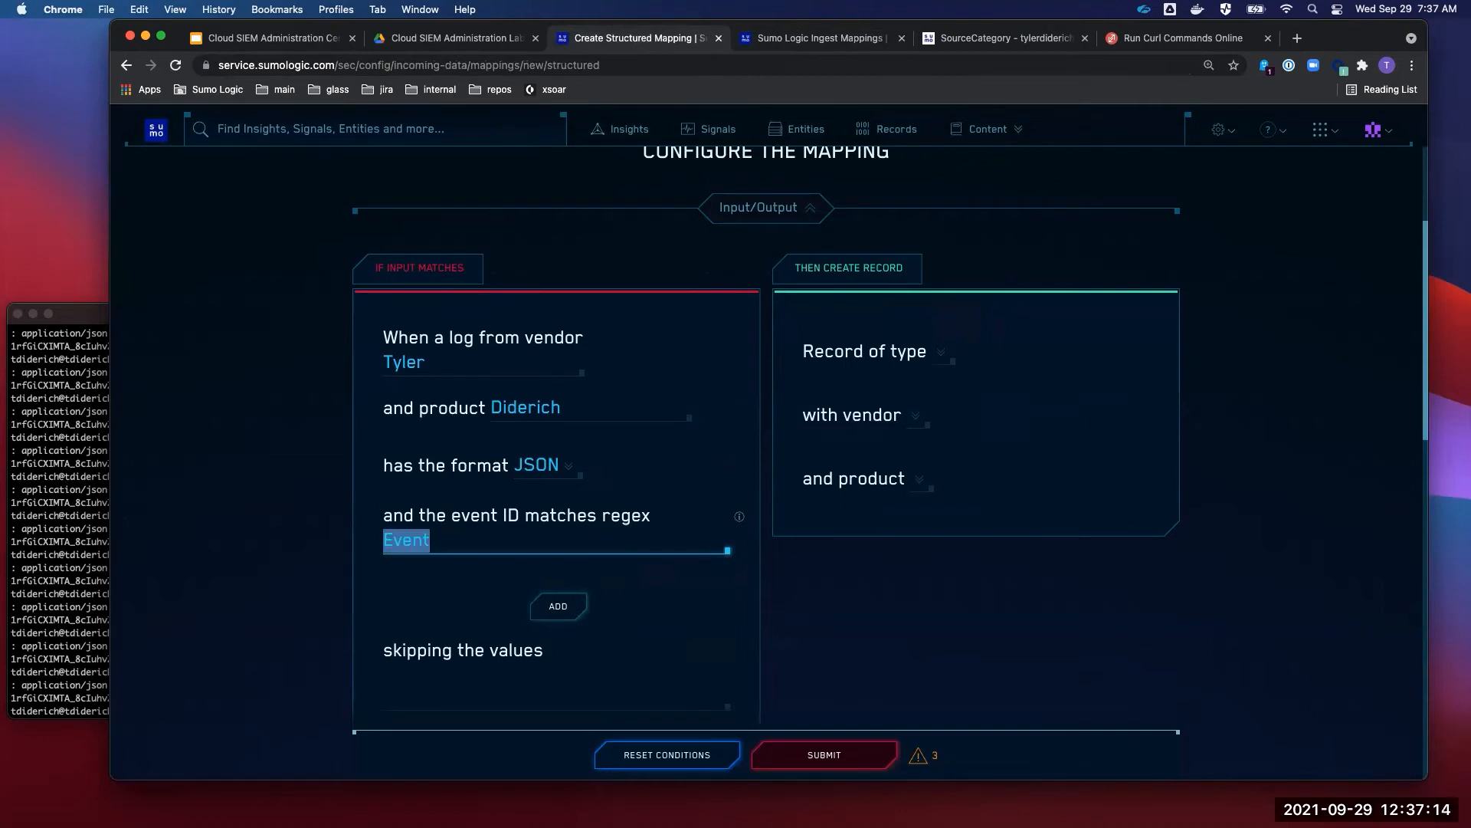
key(BackSpace)
text(.*)
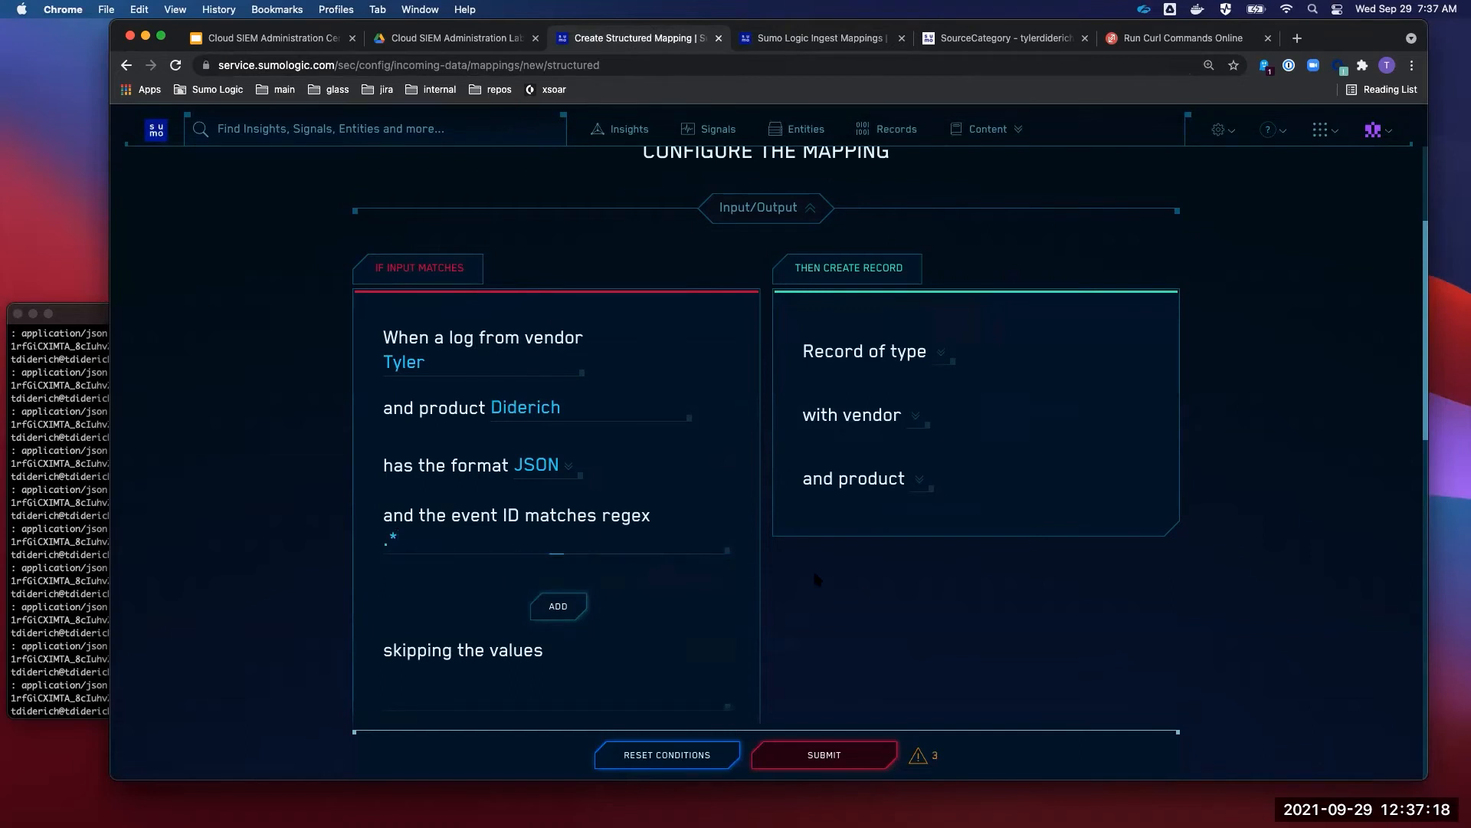
drag(426, 538, 325, 541)
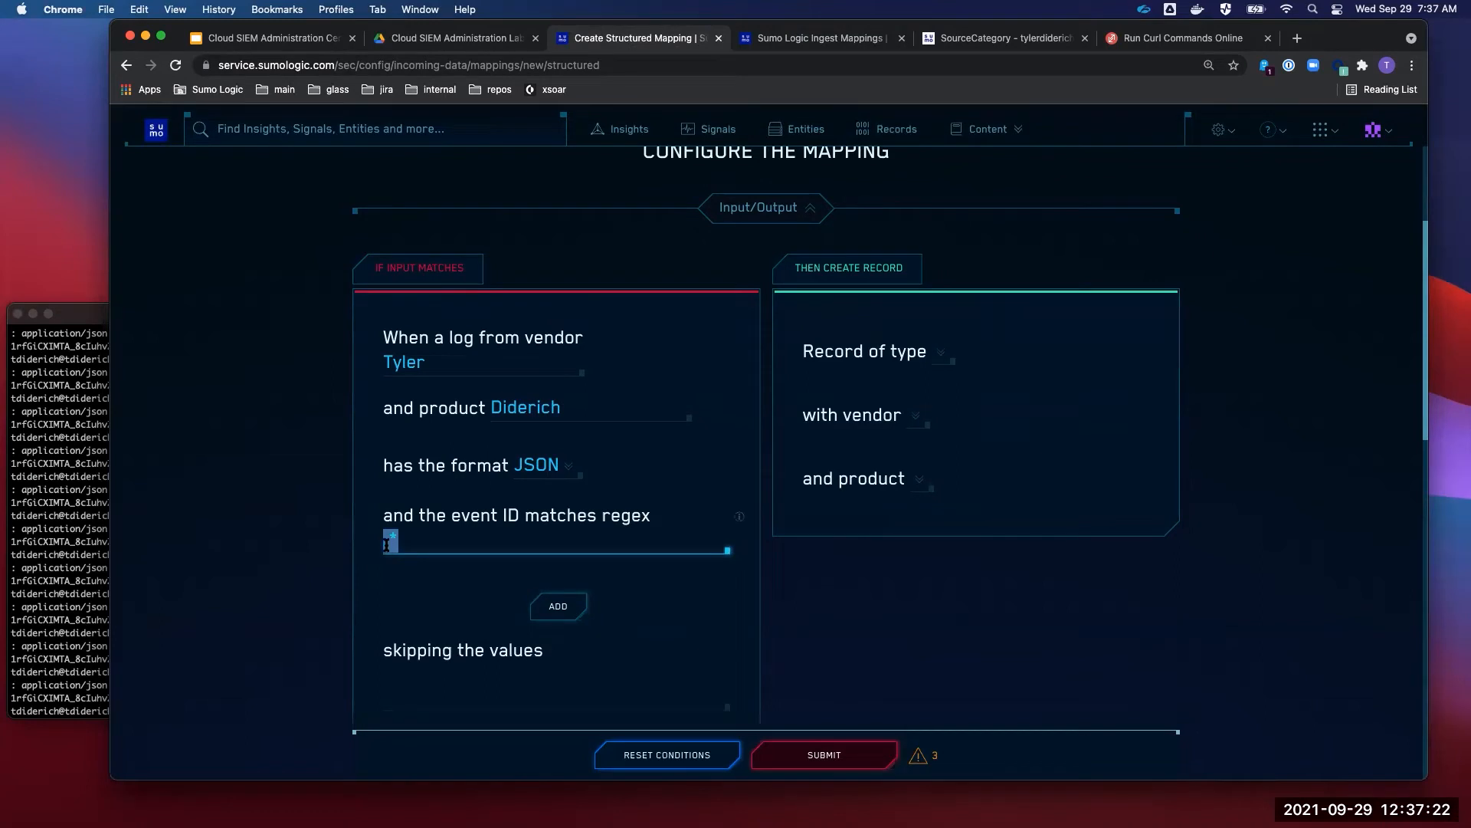
click(492, 568)
- Check the existing mapping's Event ID {threatName}, then close its edit dialog without saving
click(805, 39)
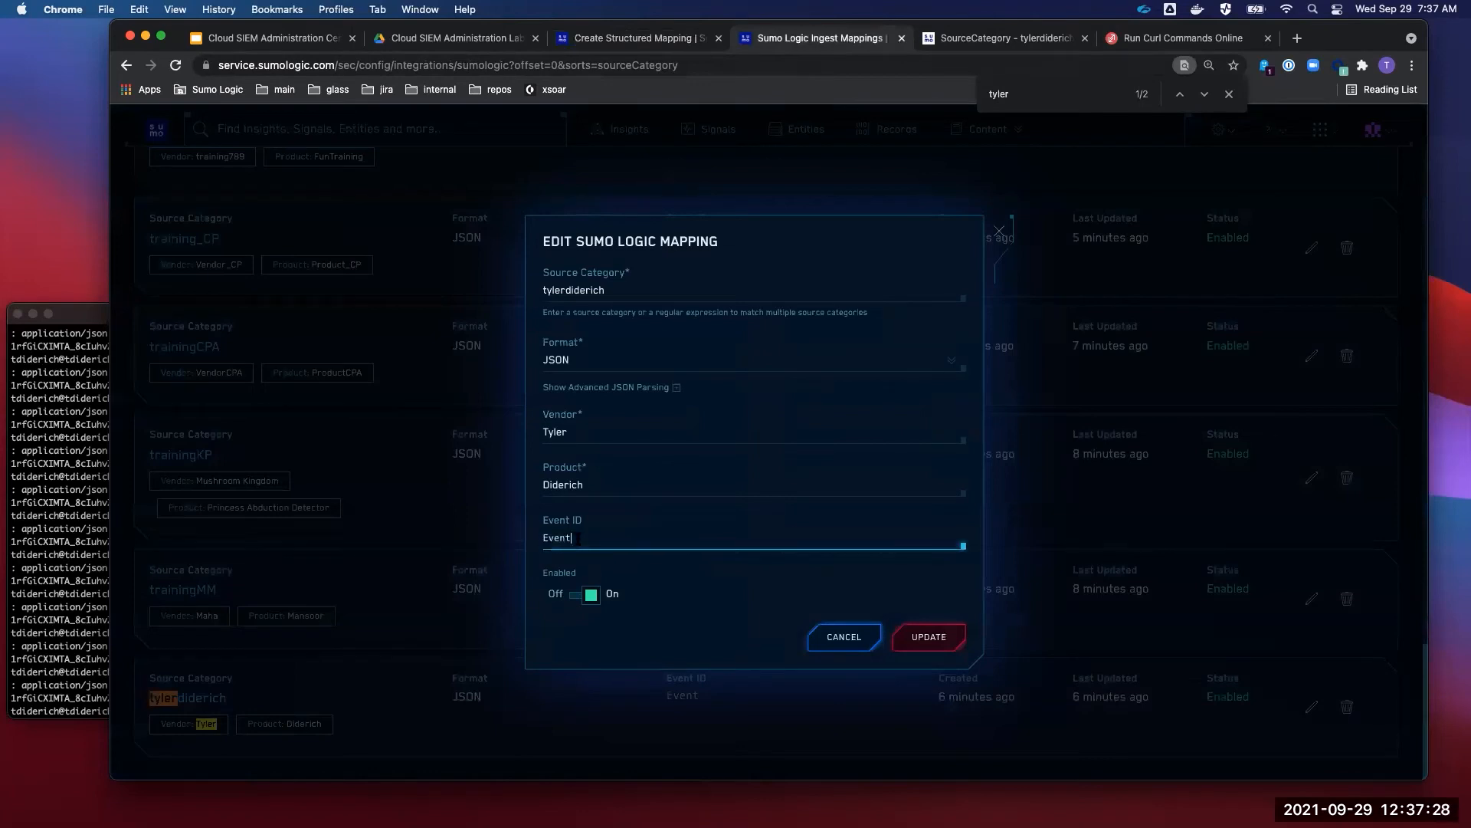
text({threatName)
key(super+a)
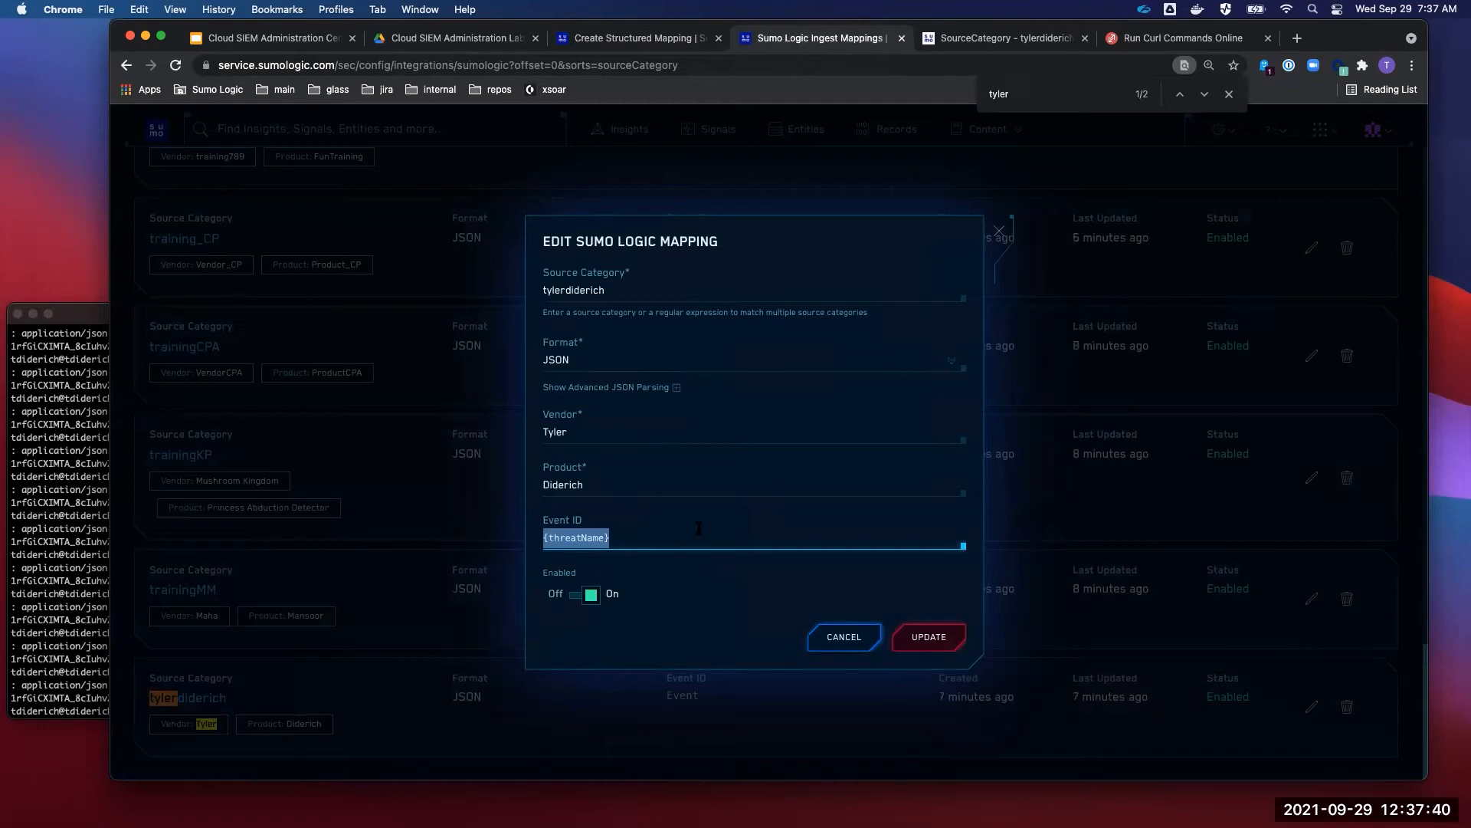
click(859, 642)
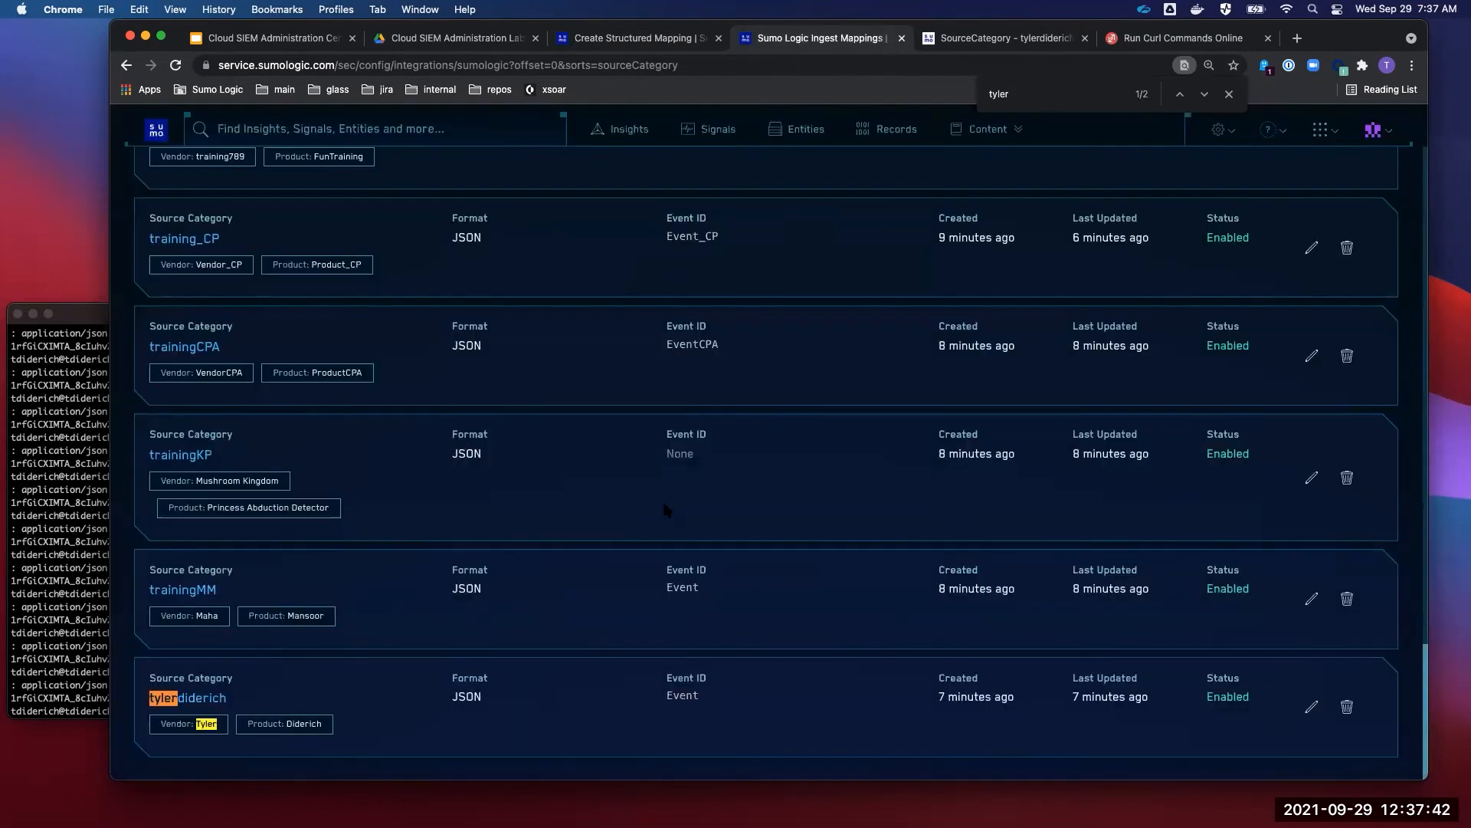
click(652, 37)
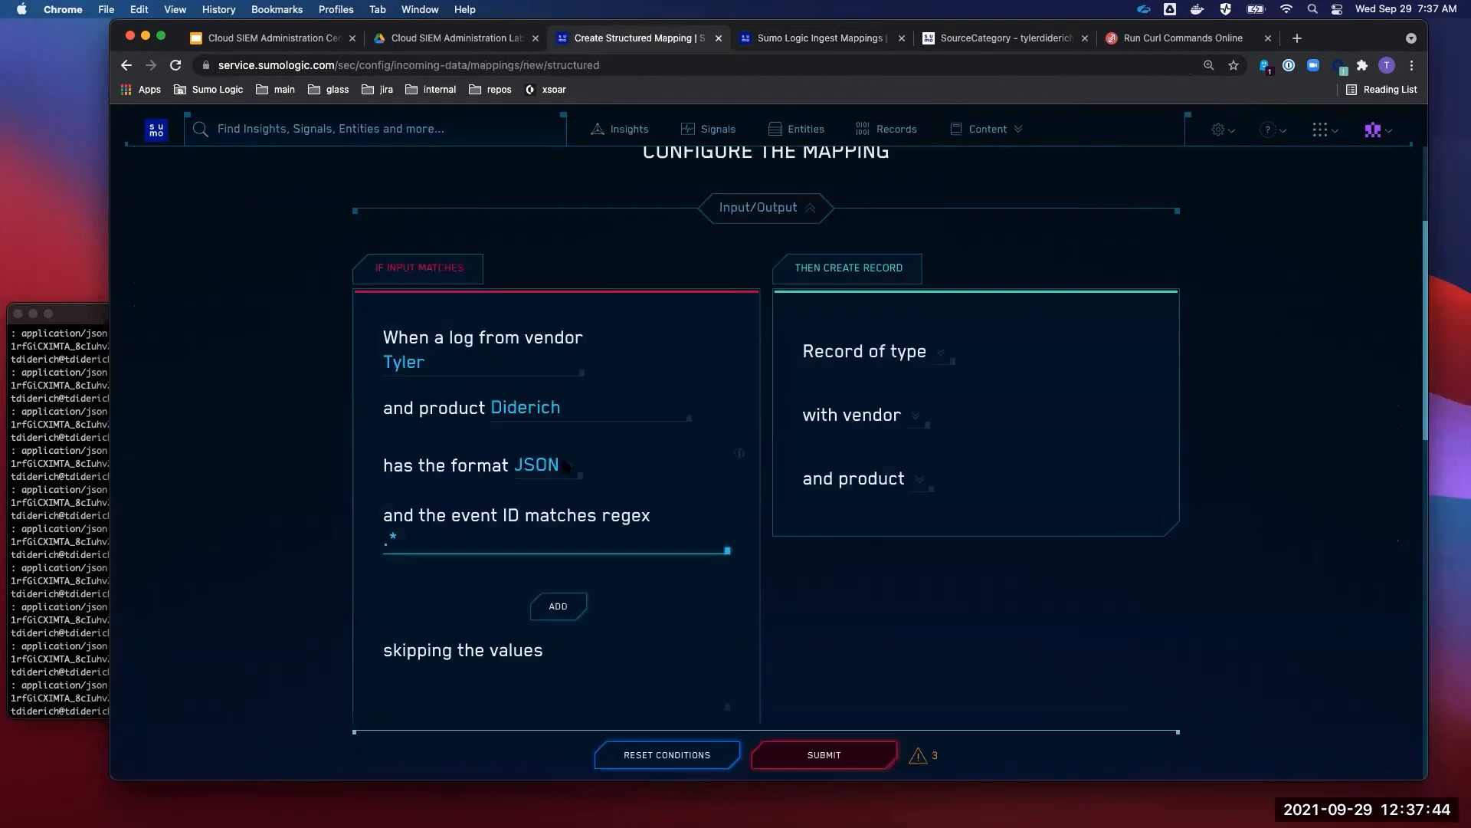
key(super+a)
- Make Notification the output record type
click(866, 639)
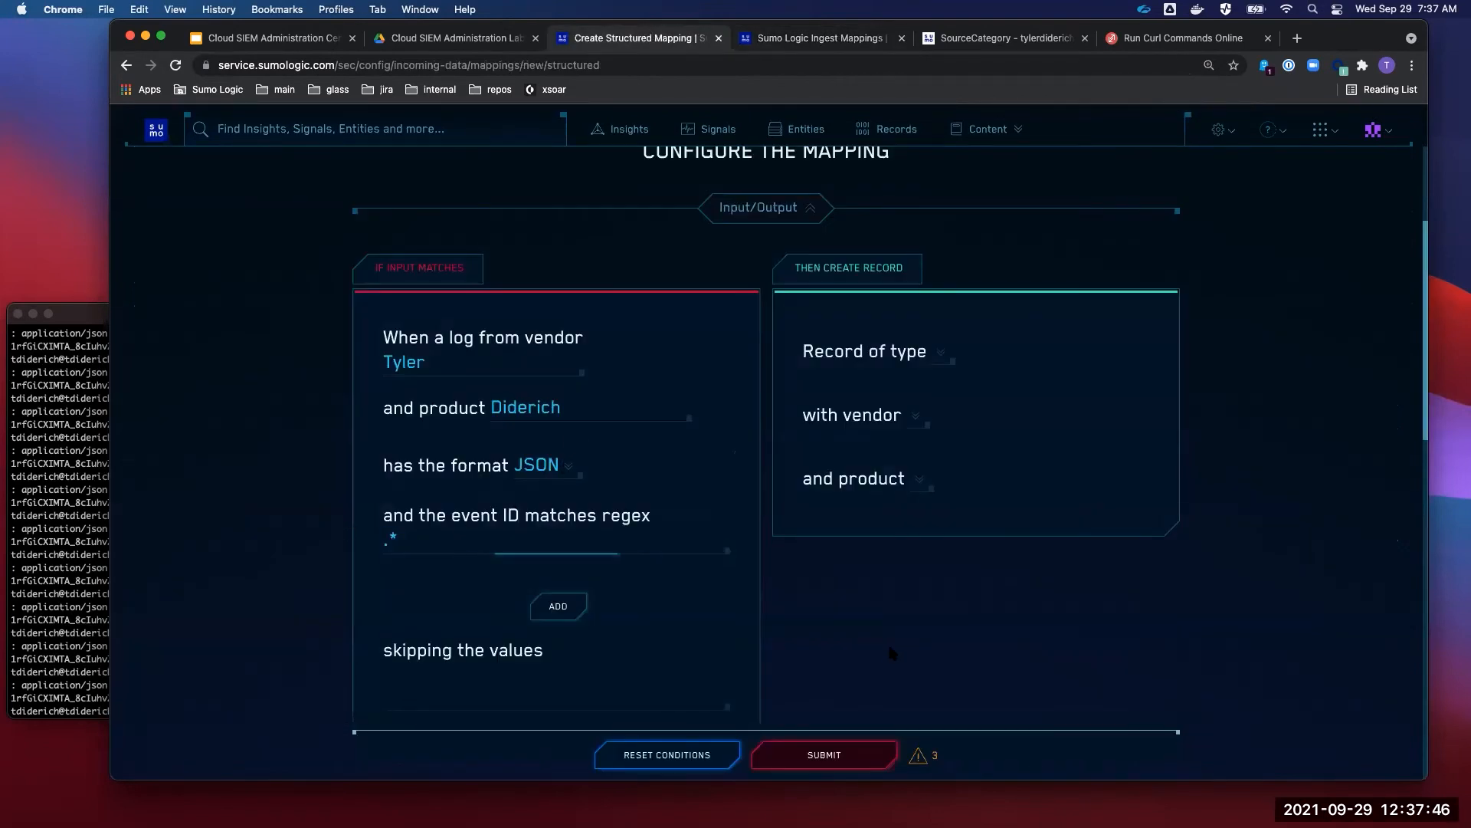
scroll(887, 641, down, 1)
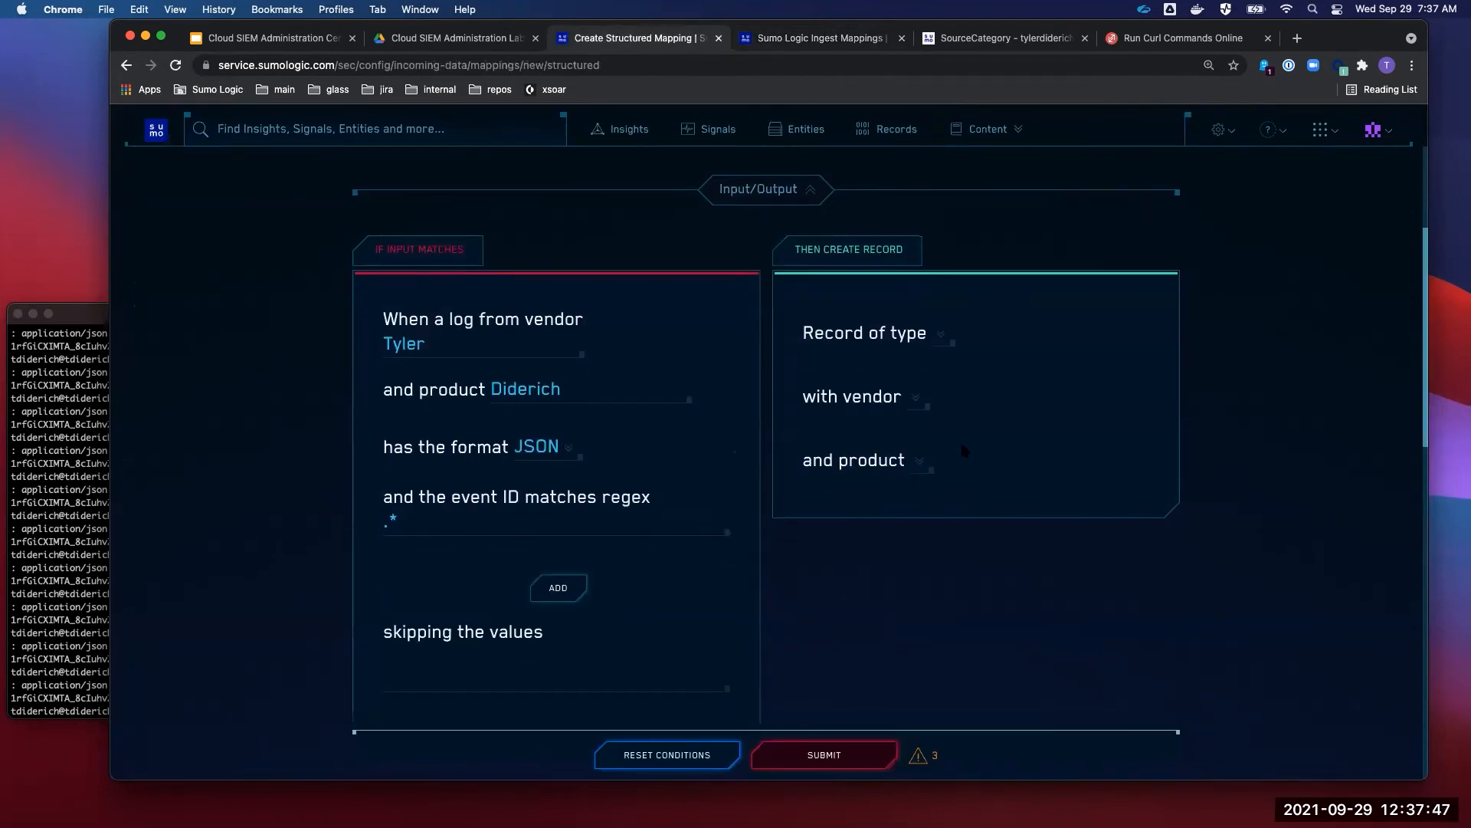
click(942, 339)
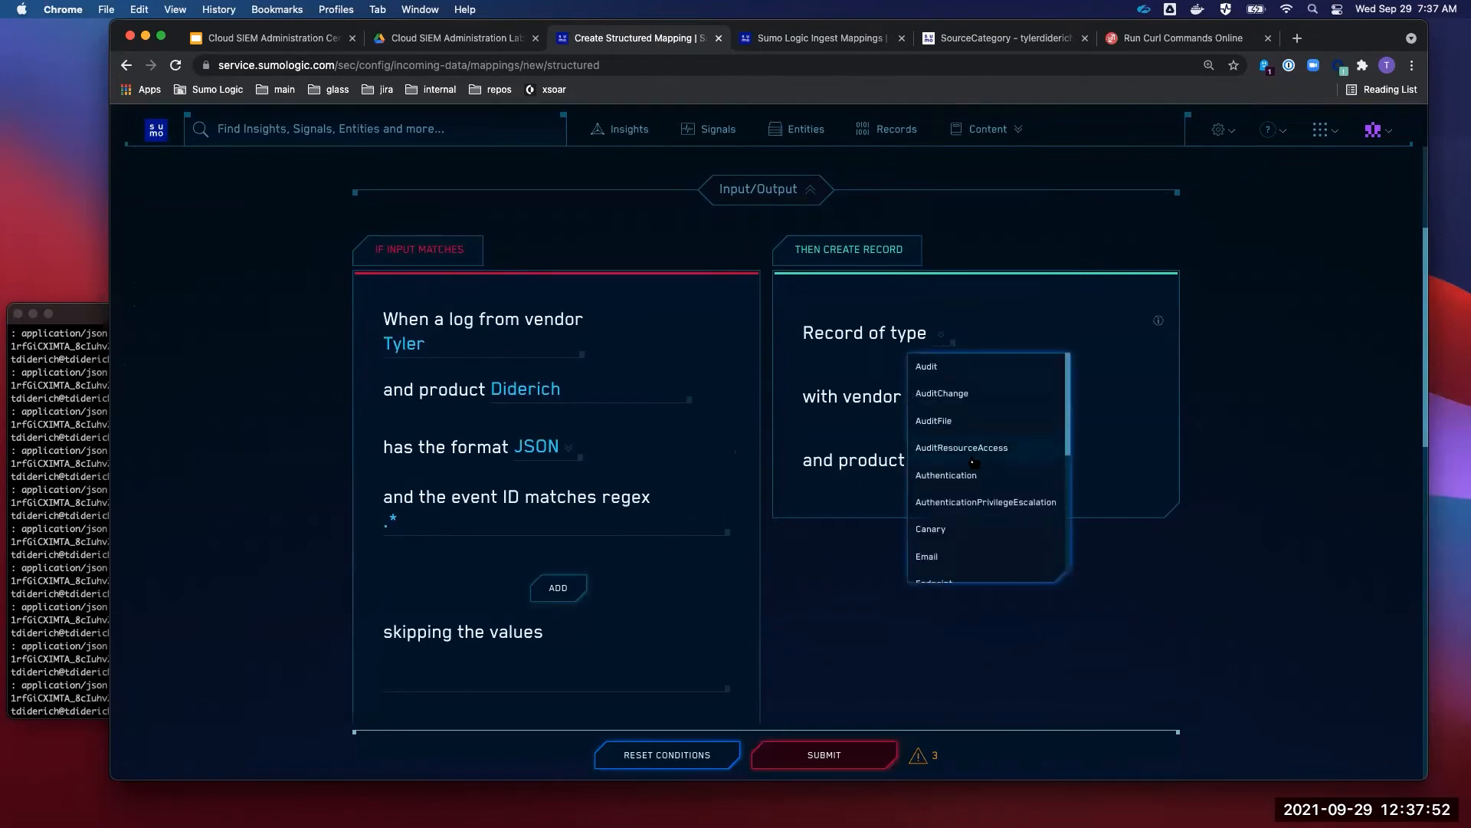
scroll(973, 462, down, 3)
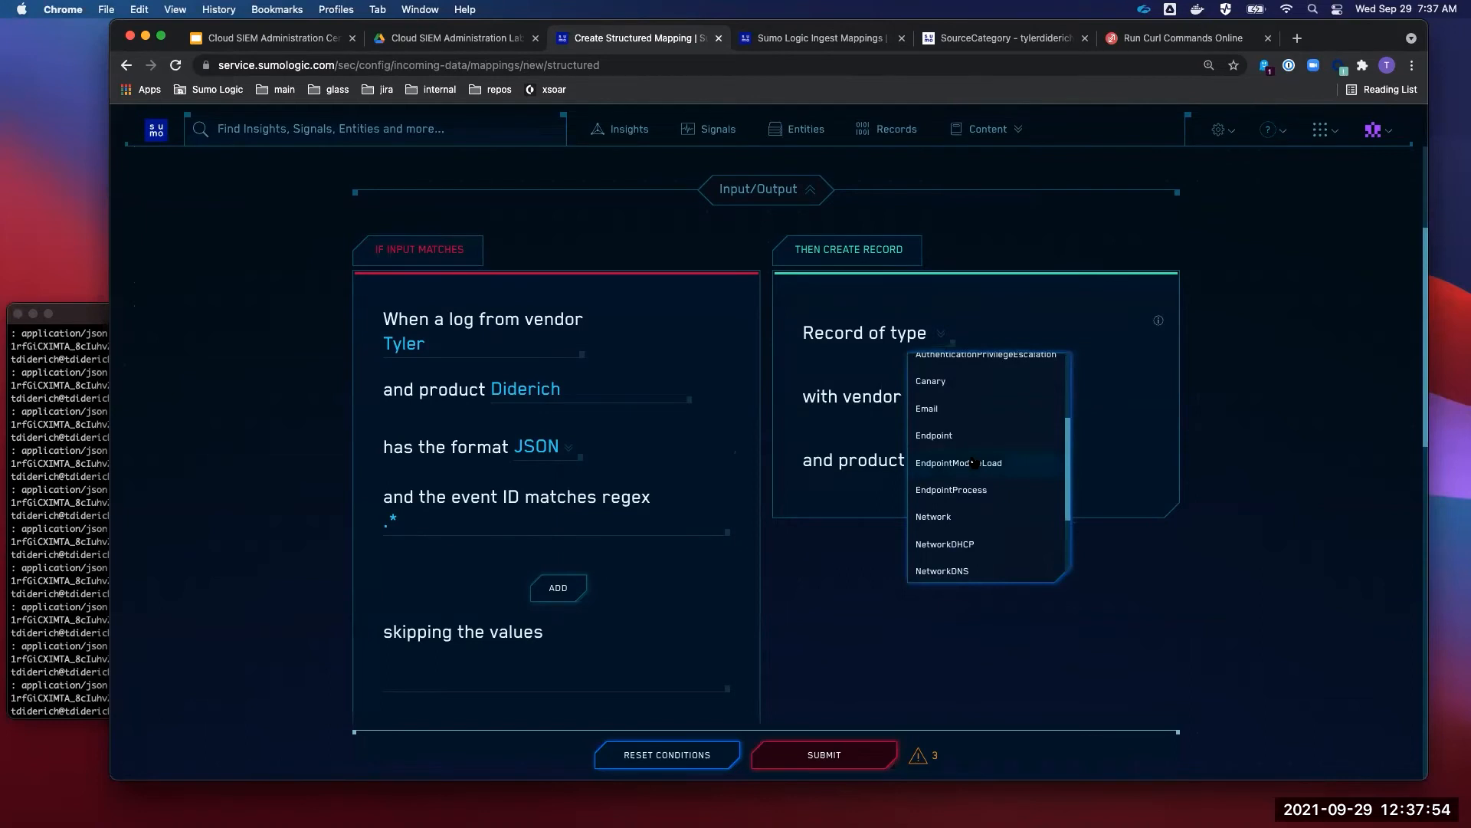
scroll(972, 414, down, 3)
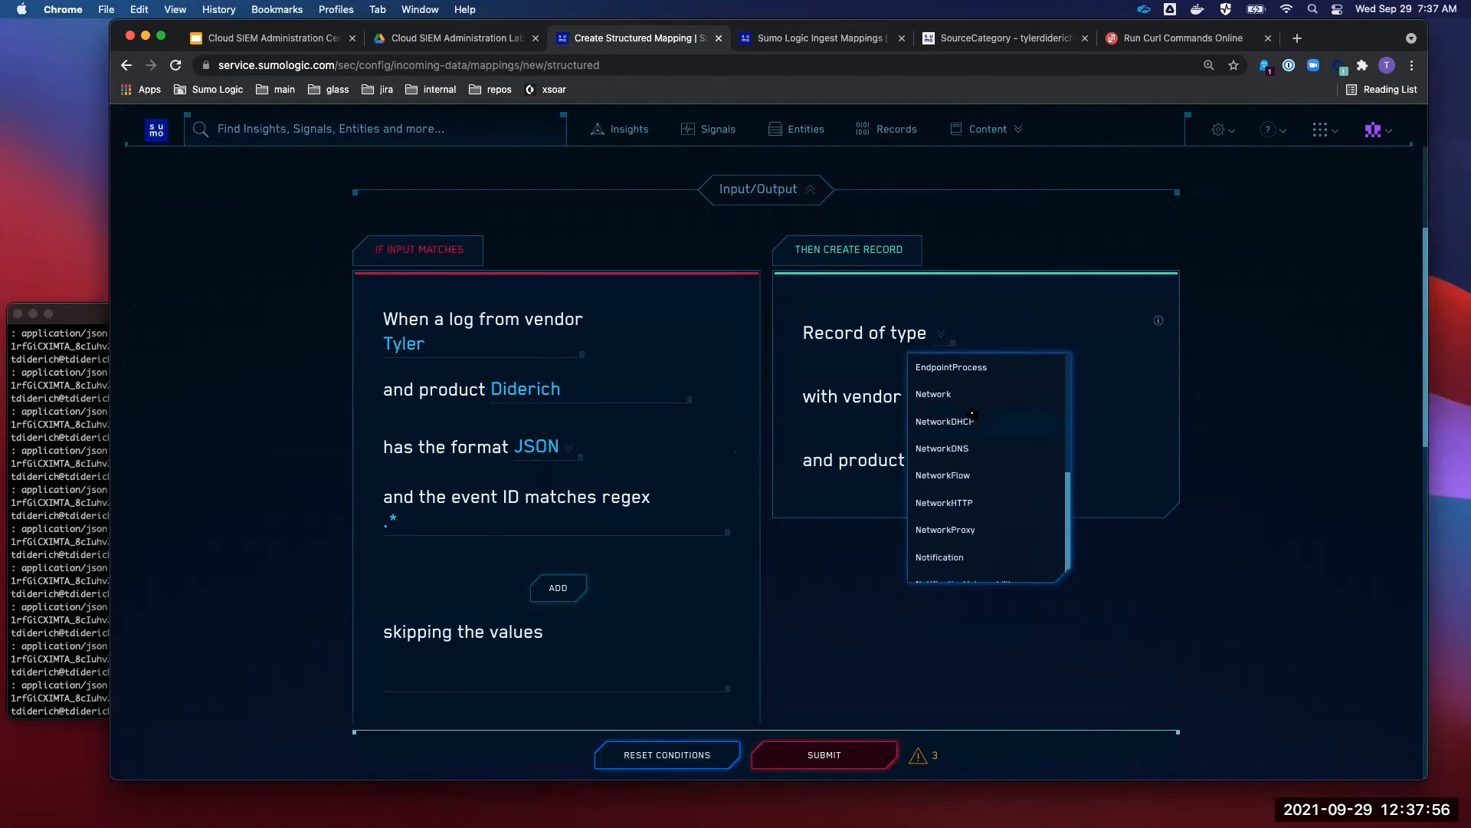
click(989, 538)
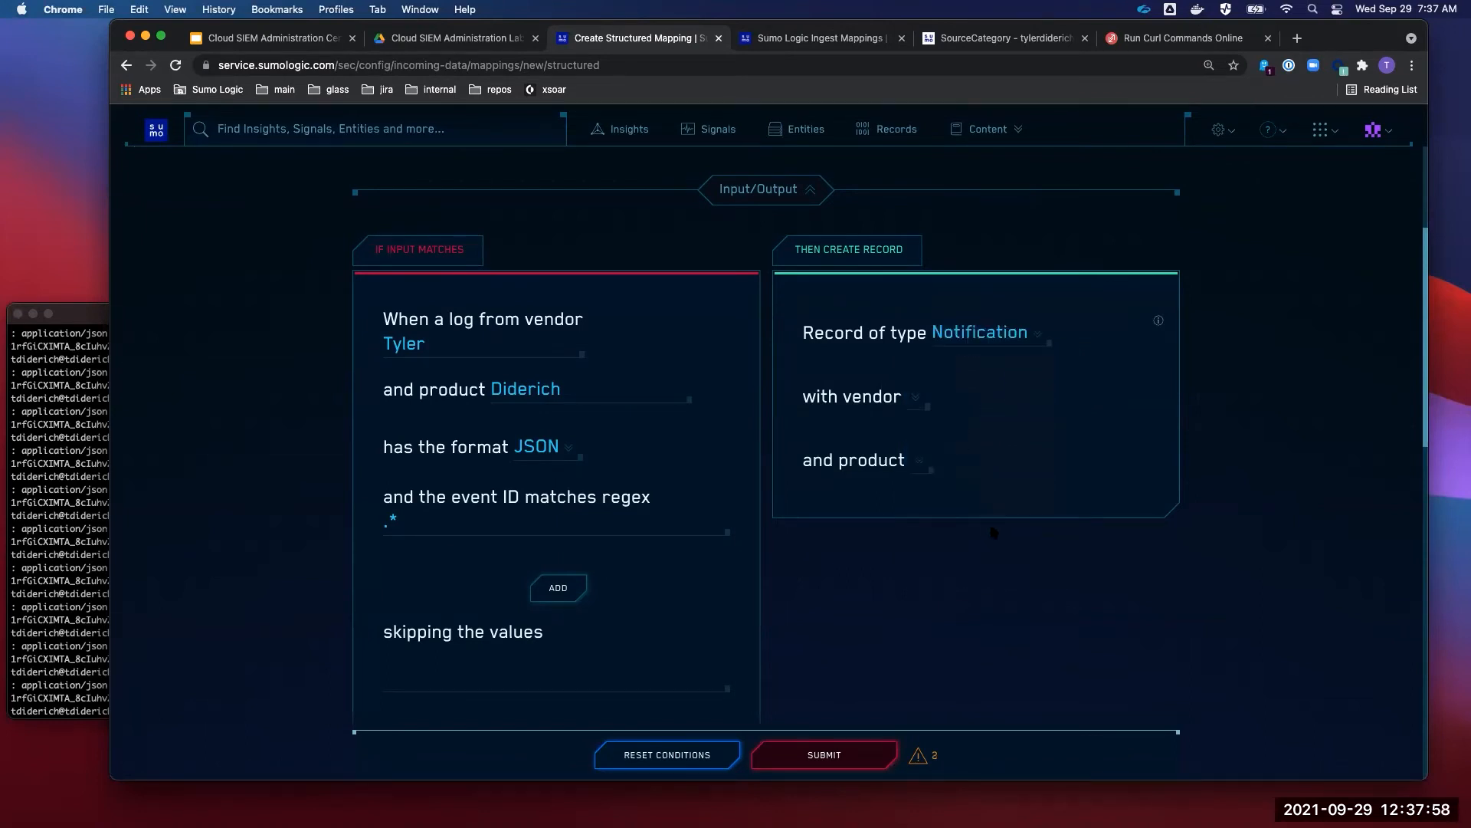
- Set the output vendor to Match Input Vendor, replacing the briefly chosen Amazon AWS
click(914, 403)
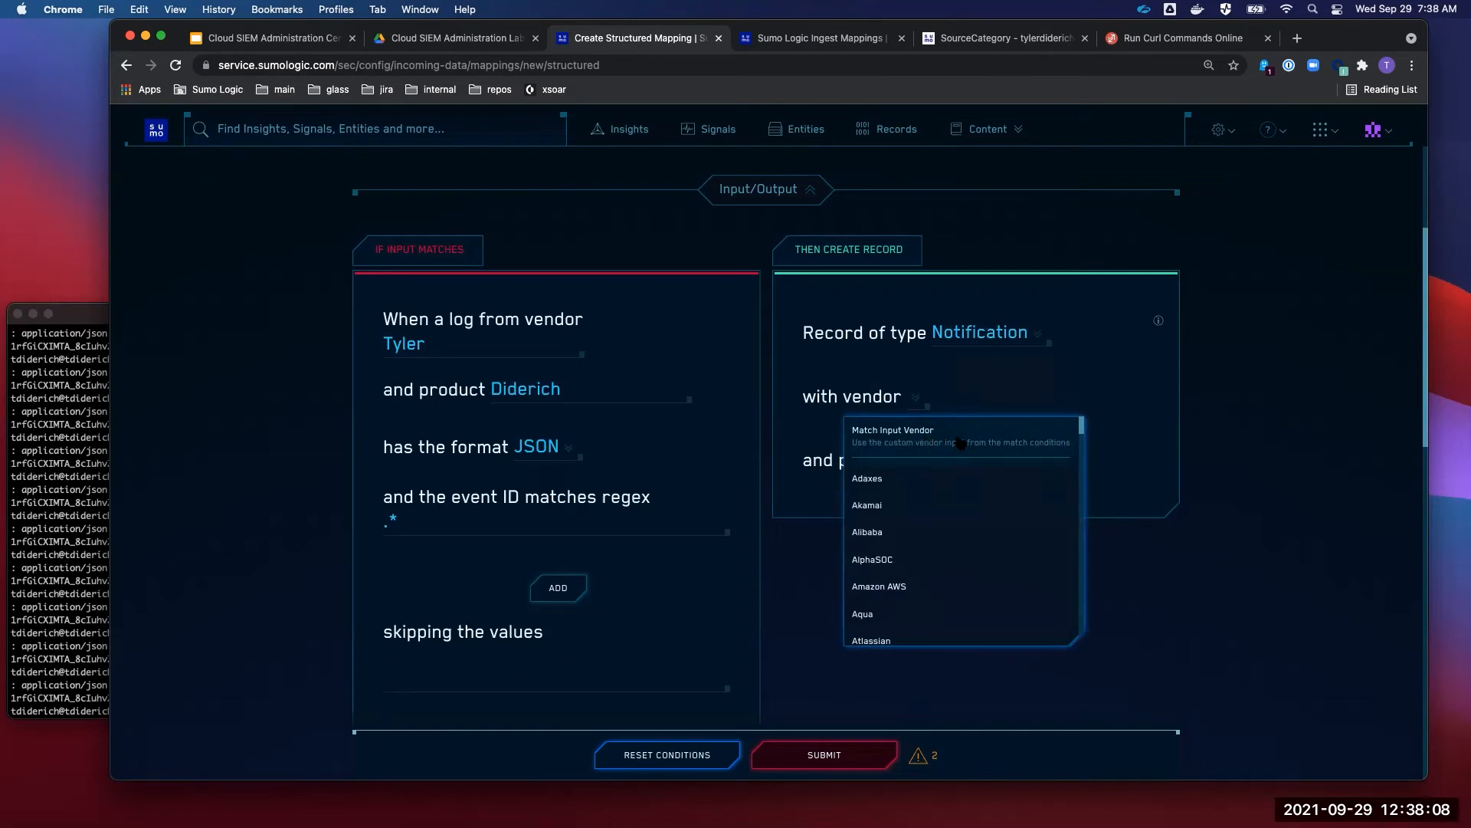
scroll(960, 544, down, 2)
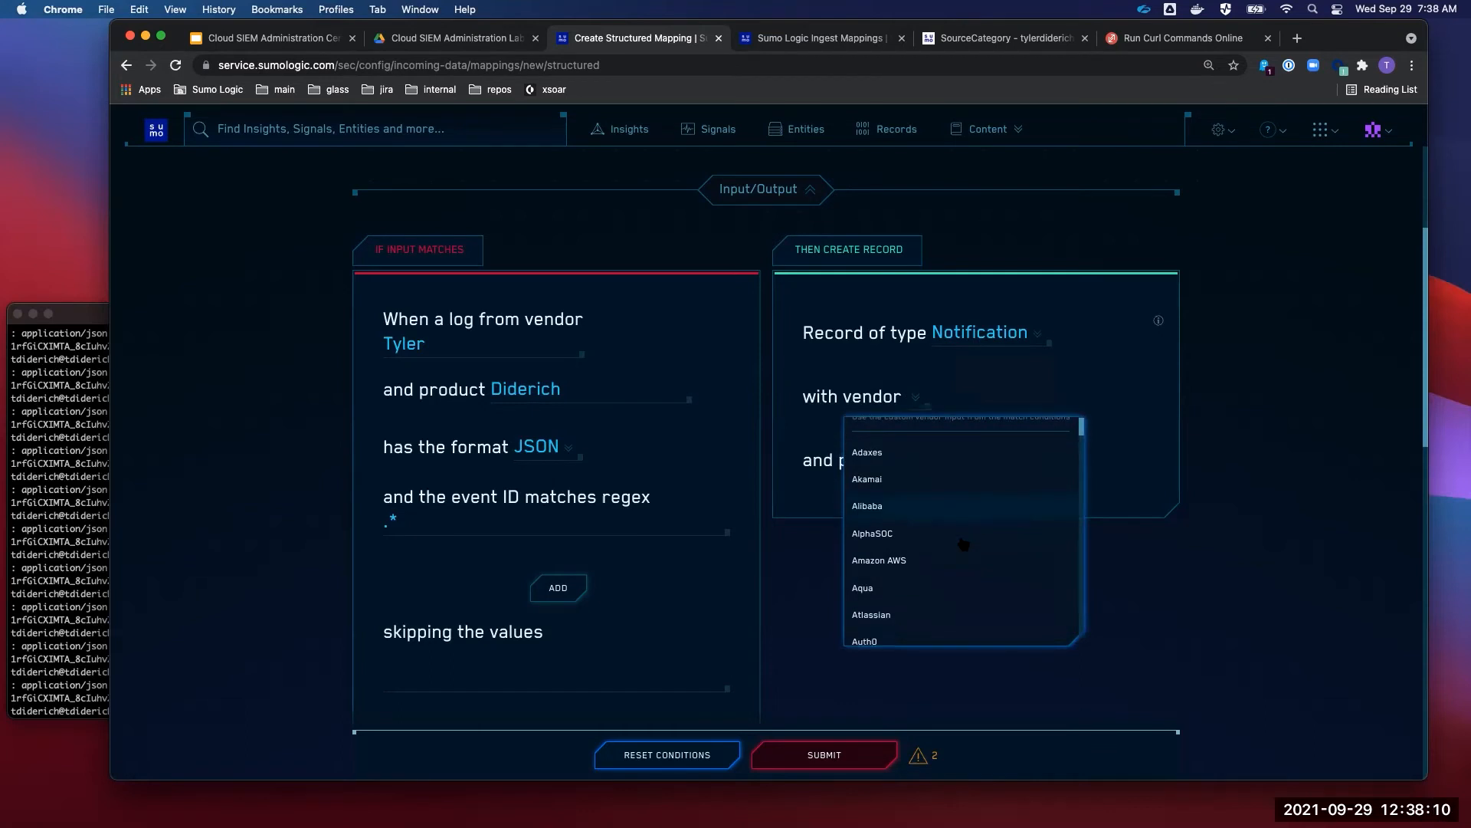
scroll(960, 525, down, 3)
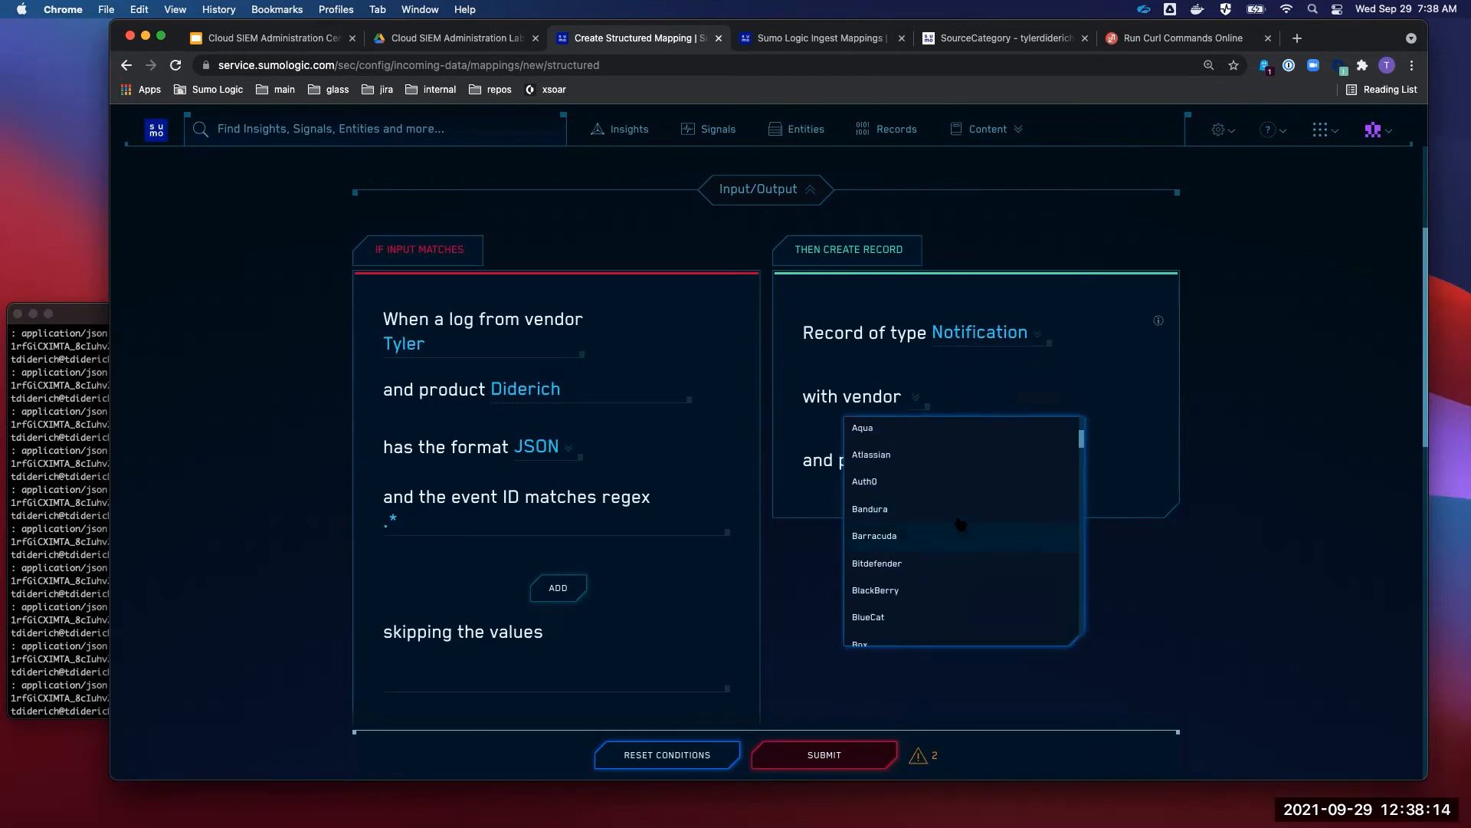
scroll(958, 525, up, 2)
click(927, 462)
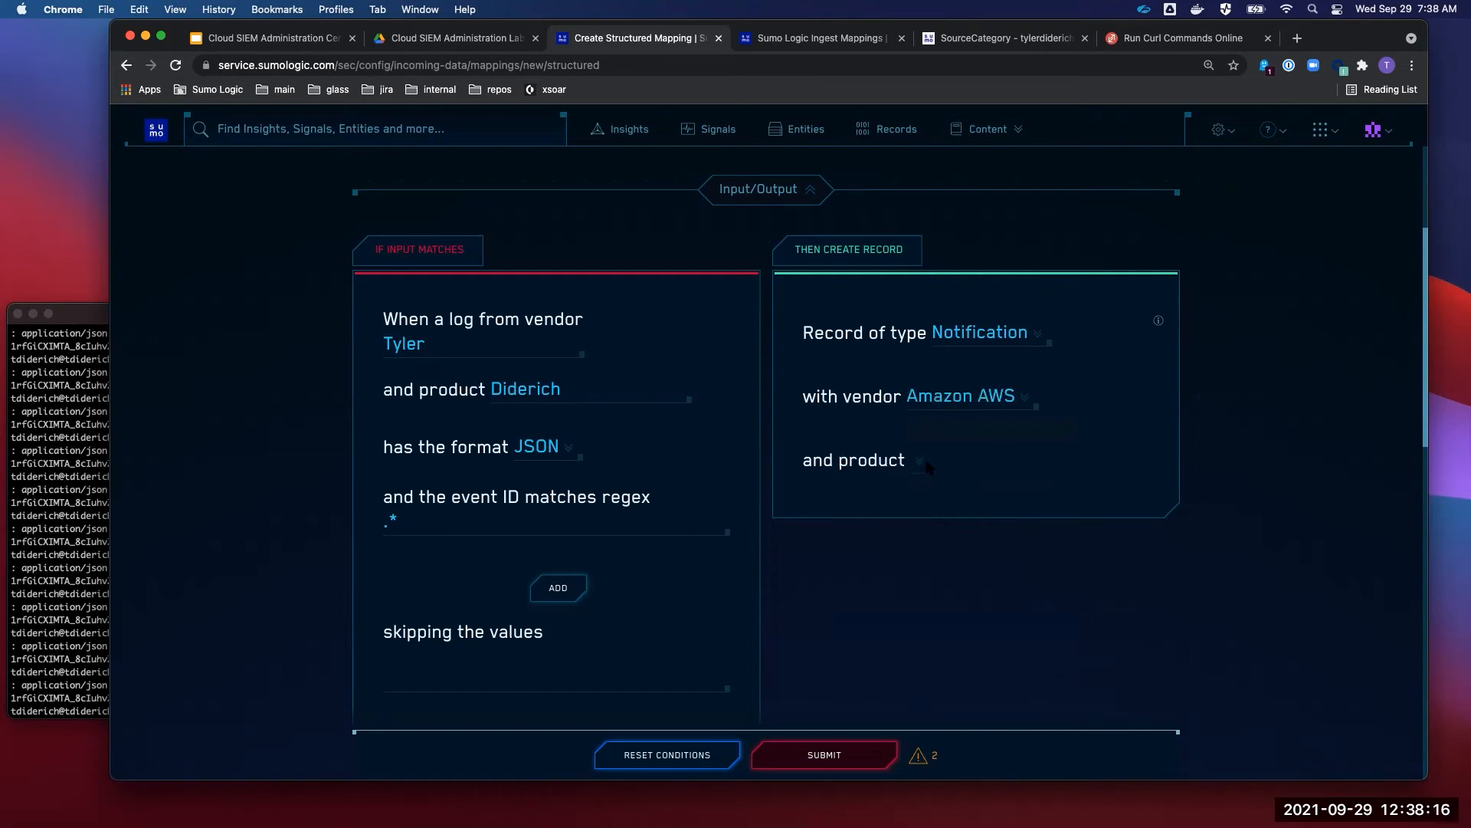
click(923, 466)
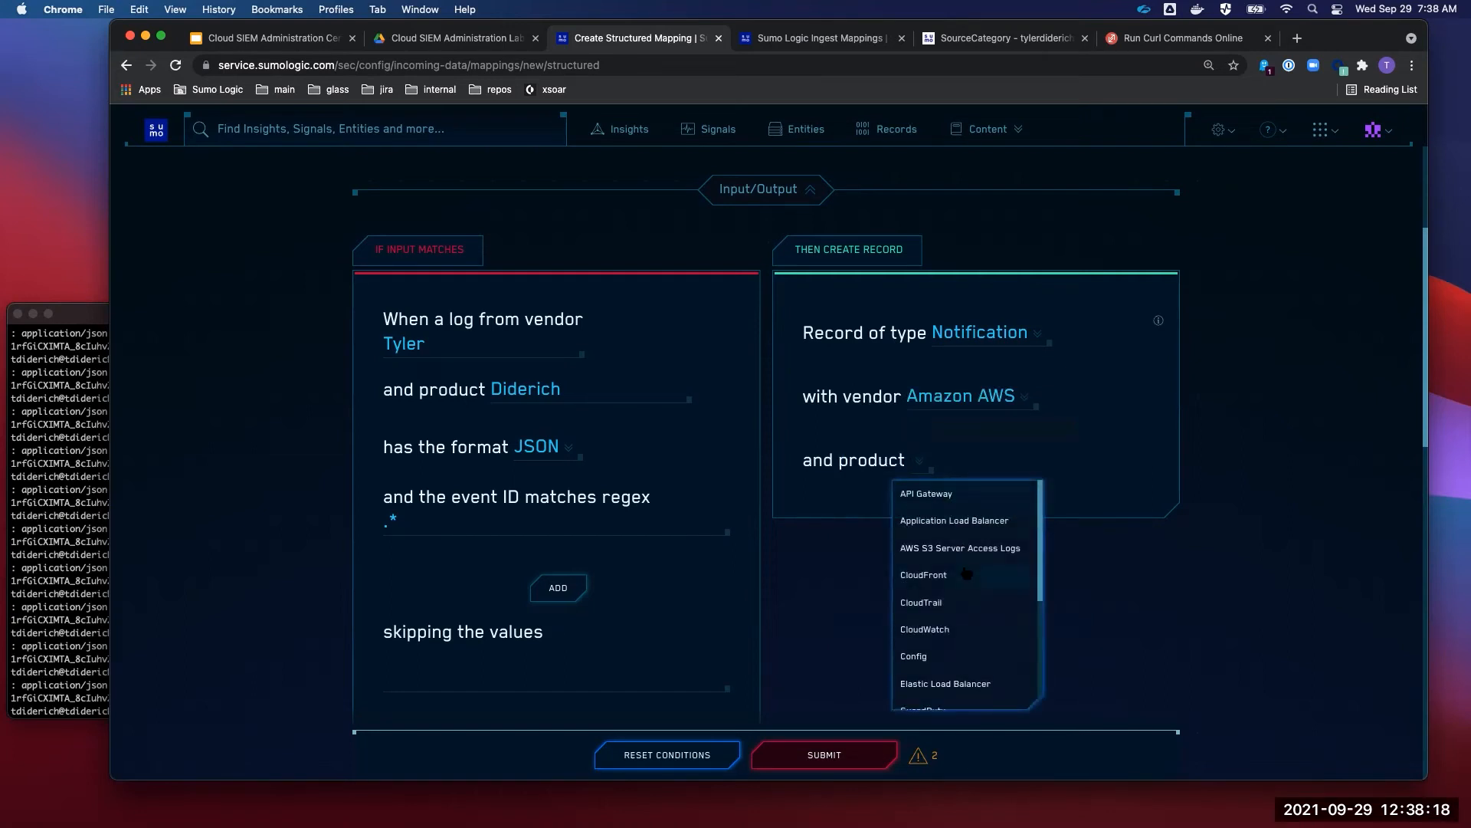
scroll(966, 573, down, 5)
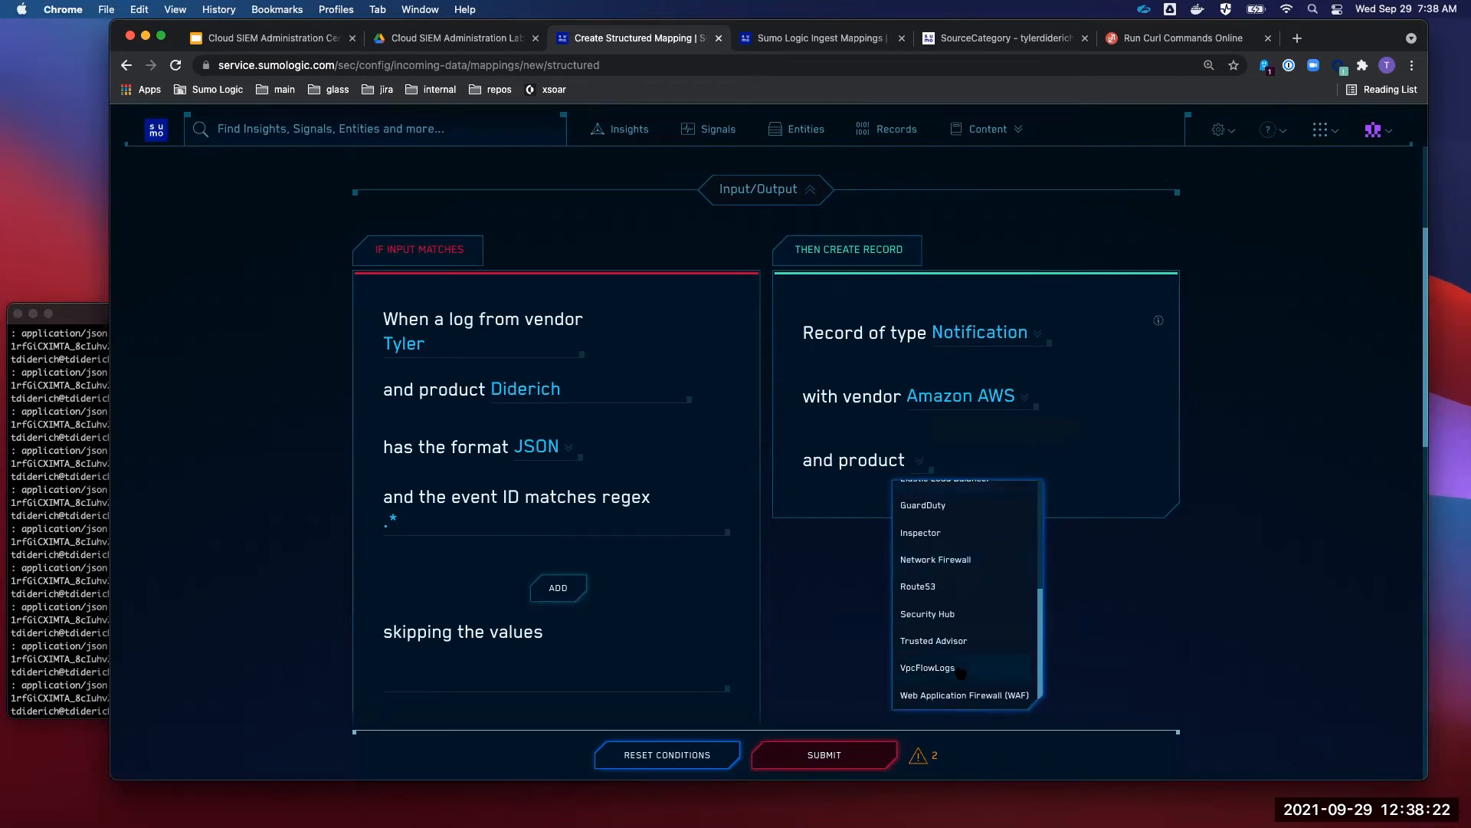
scroll(960, 540, up, 5)
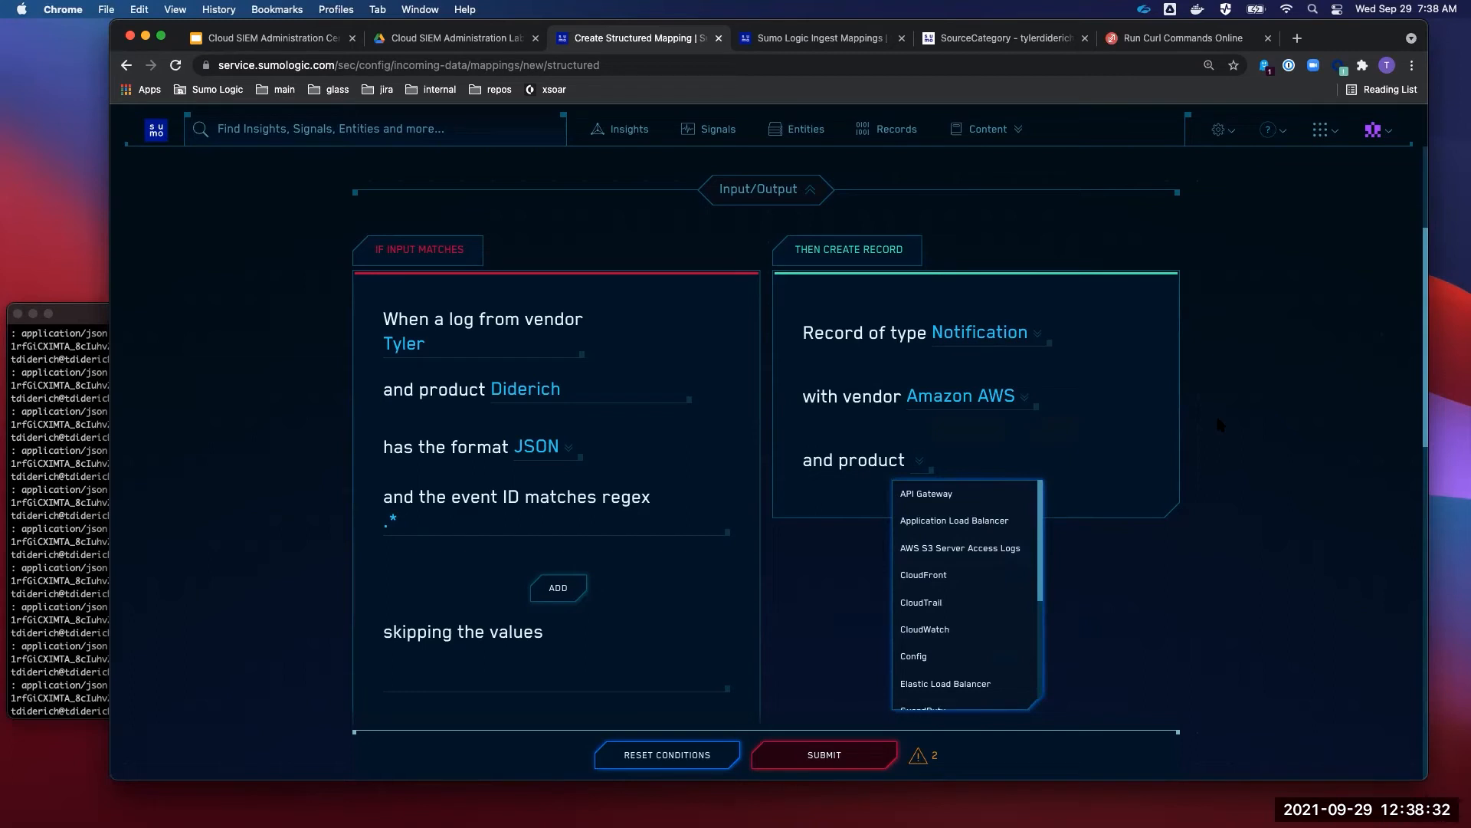
click(1023, 398)
scroll(981, 432, up, 2)
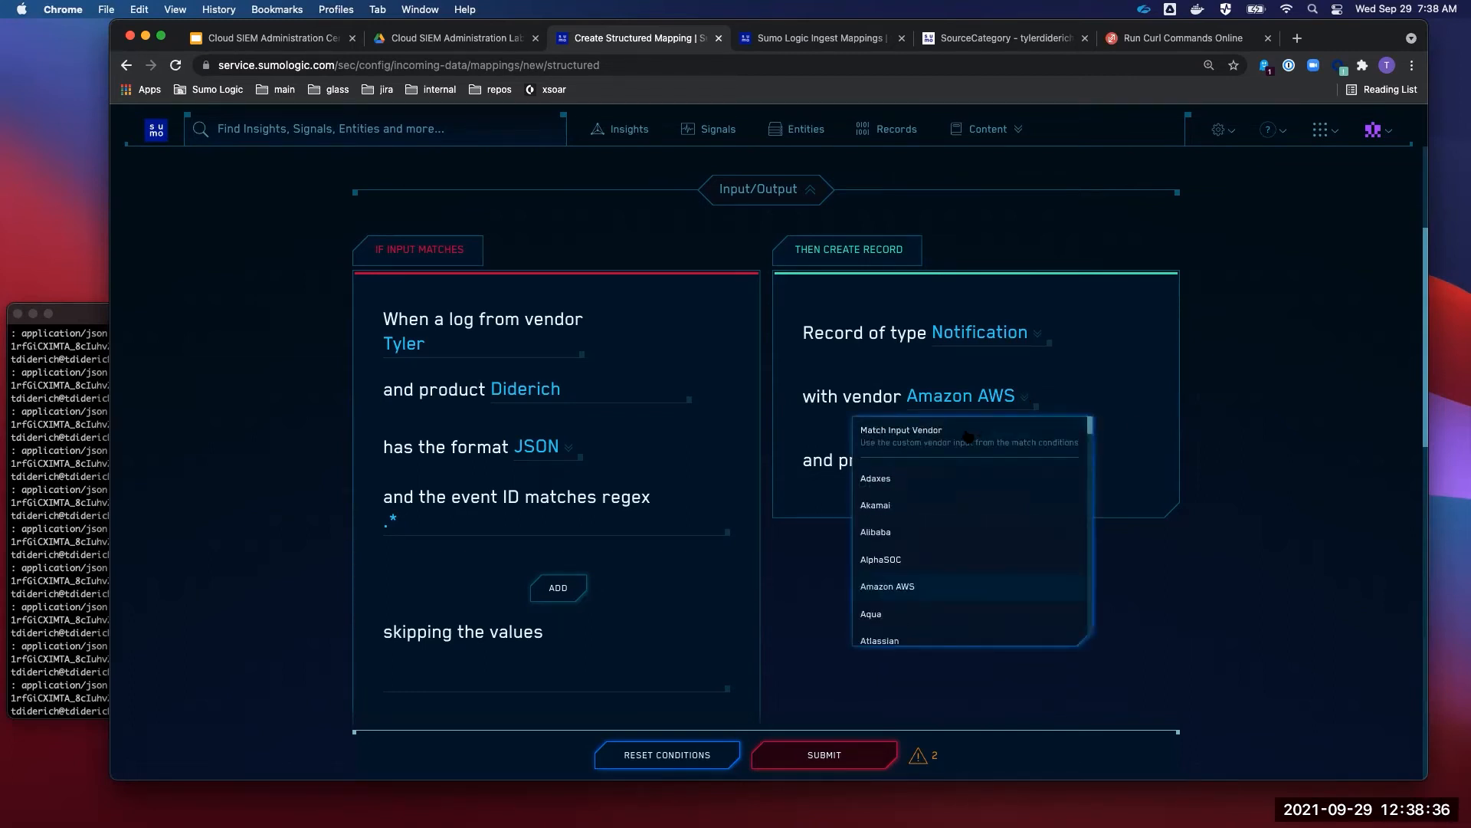
click(973, 430)
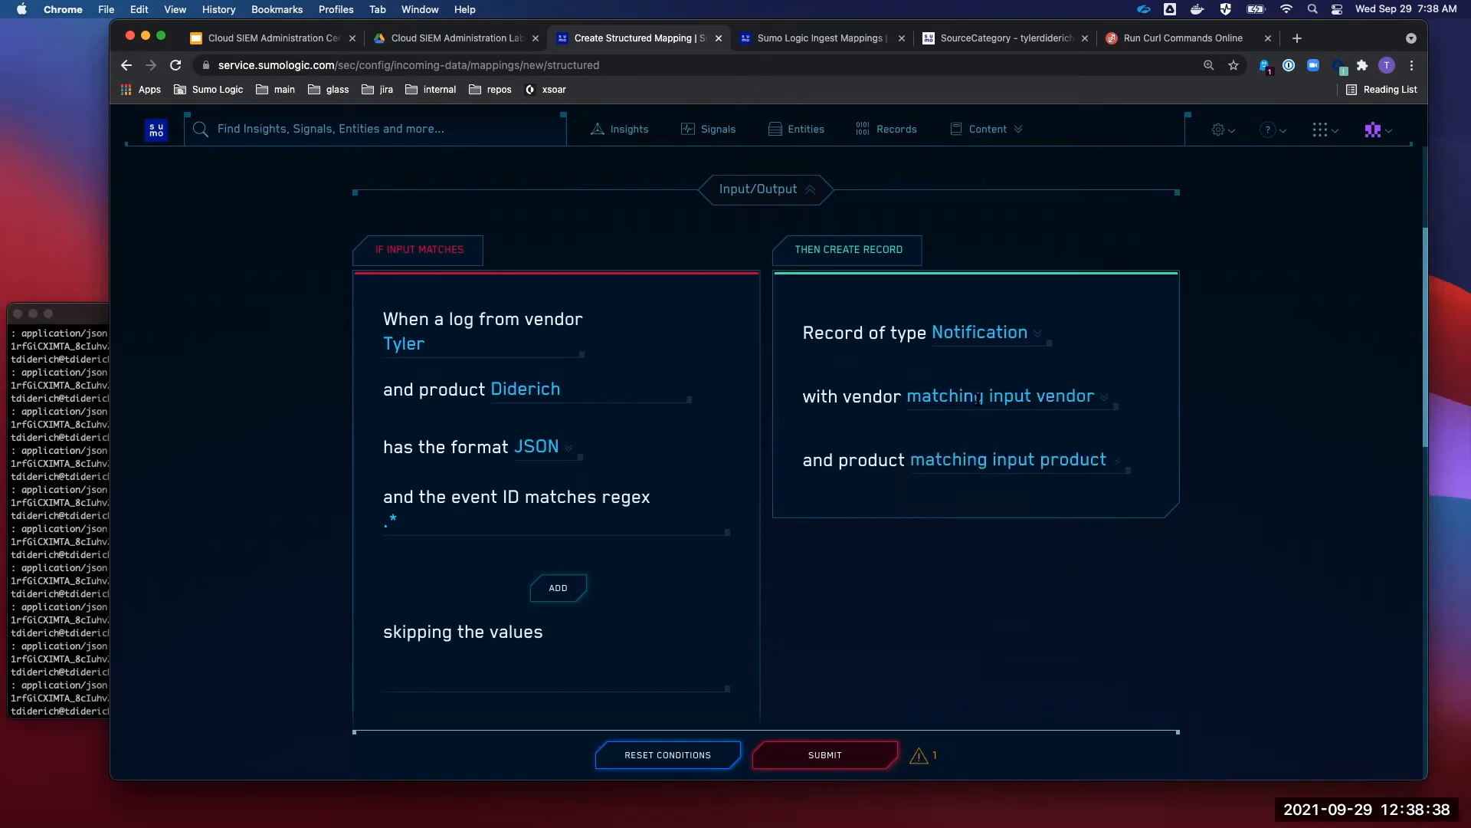
- Review the mapping's input conditions, vendor Tyler and product Diderich, leaving them unchanged
click(588, 393)
click(424, 343)
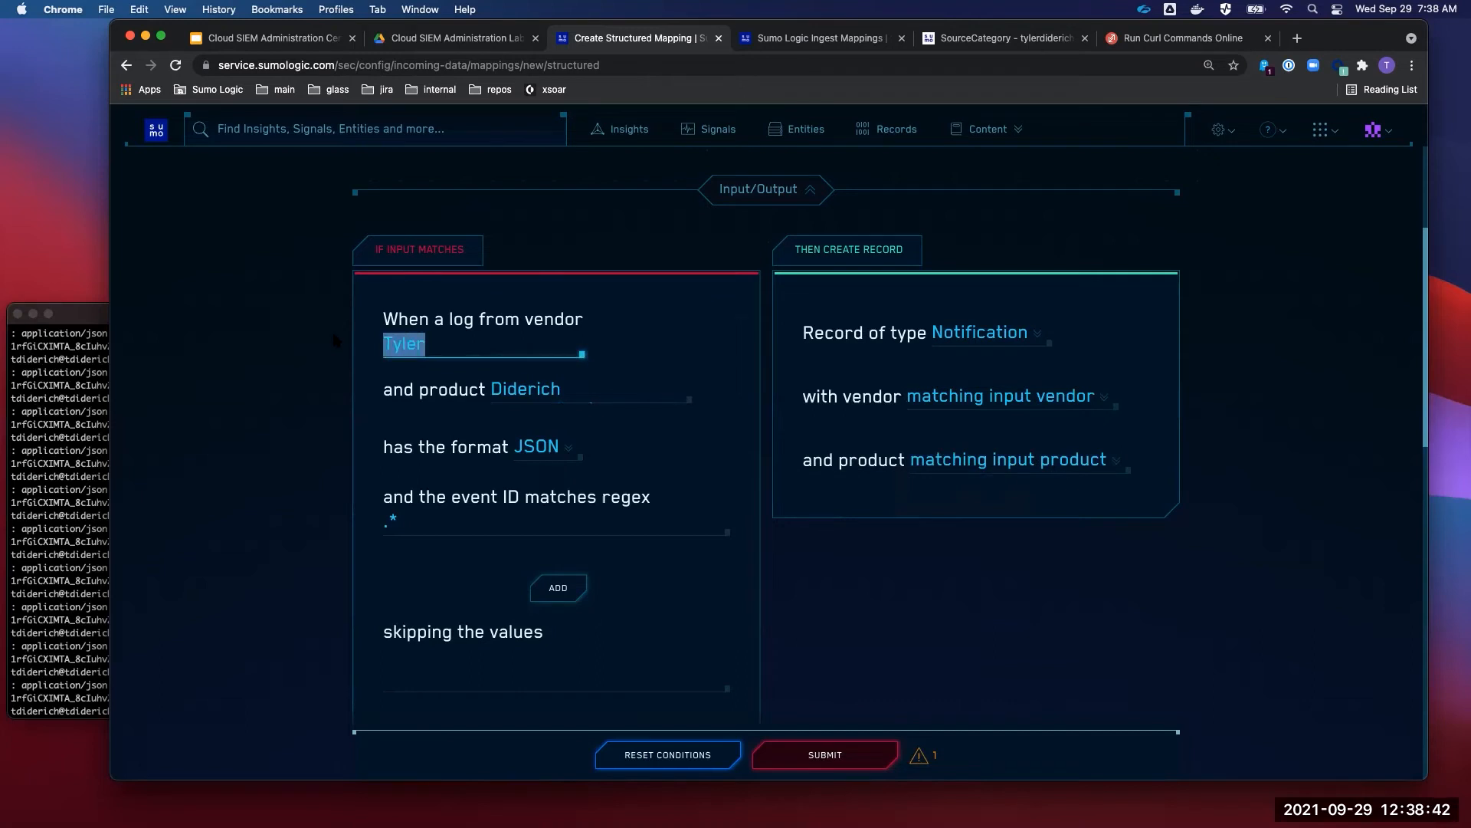
click(886, 549)
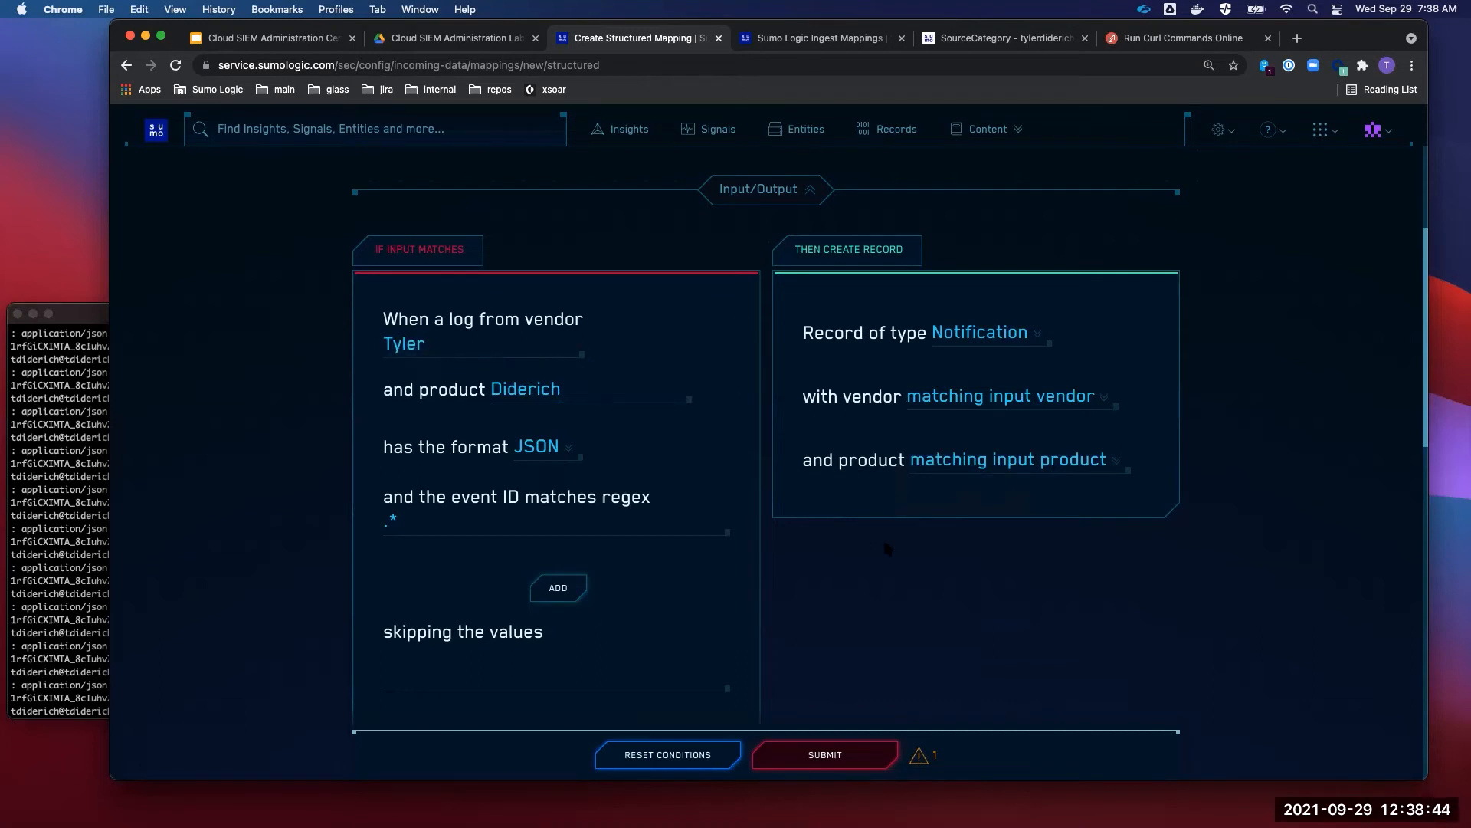
scroll(885, 547, down, 2)
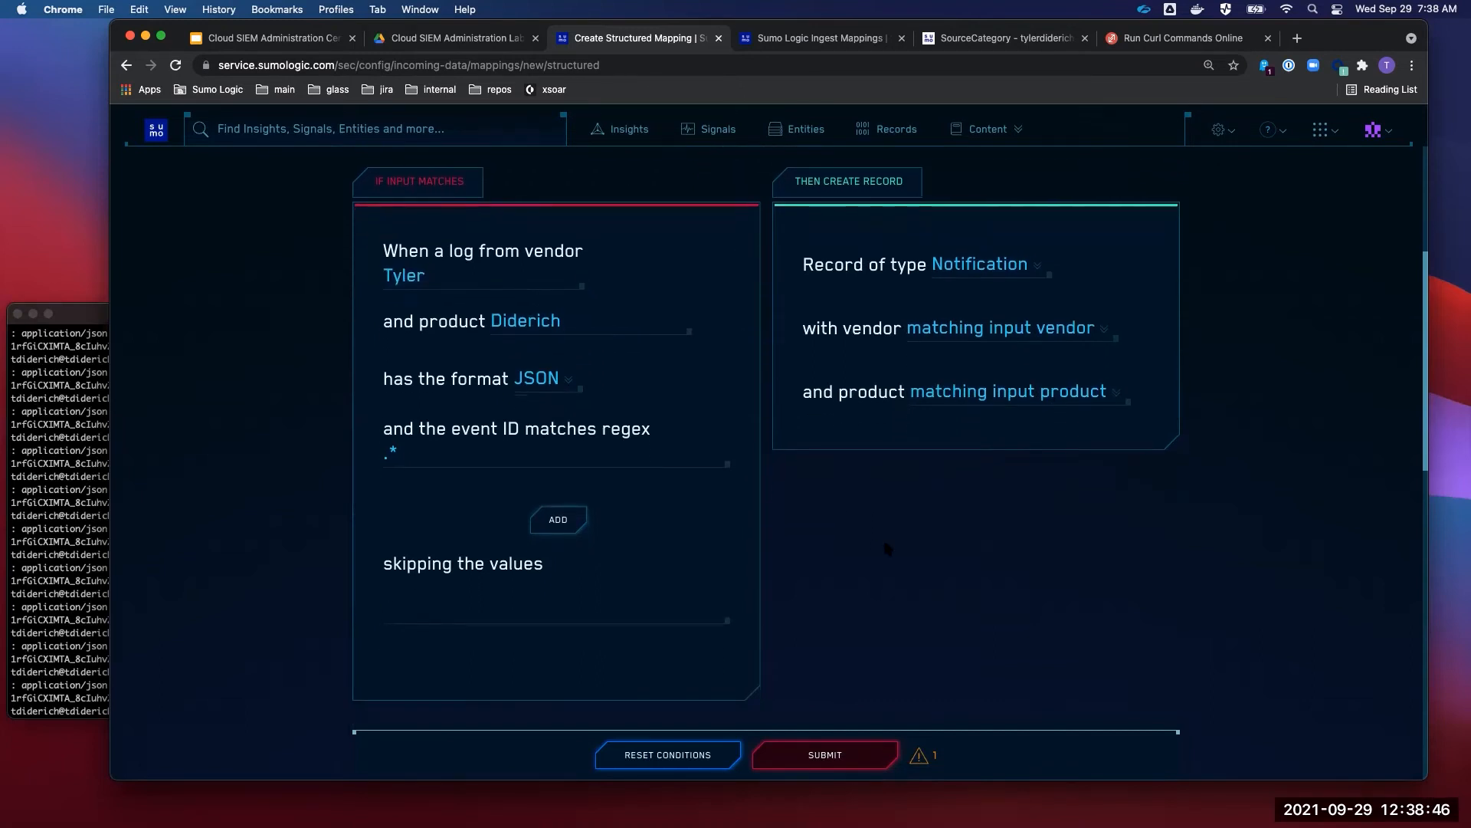
scroll(886, 549, up, 5)
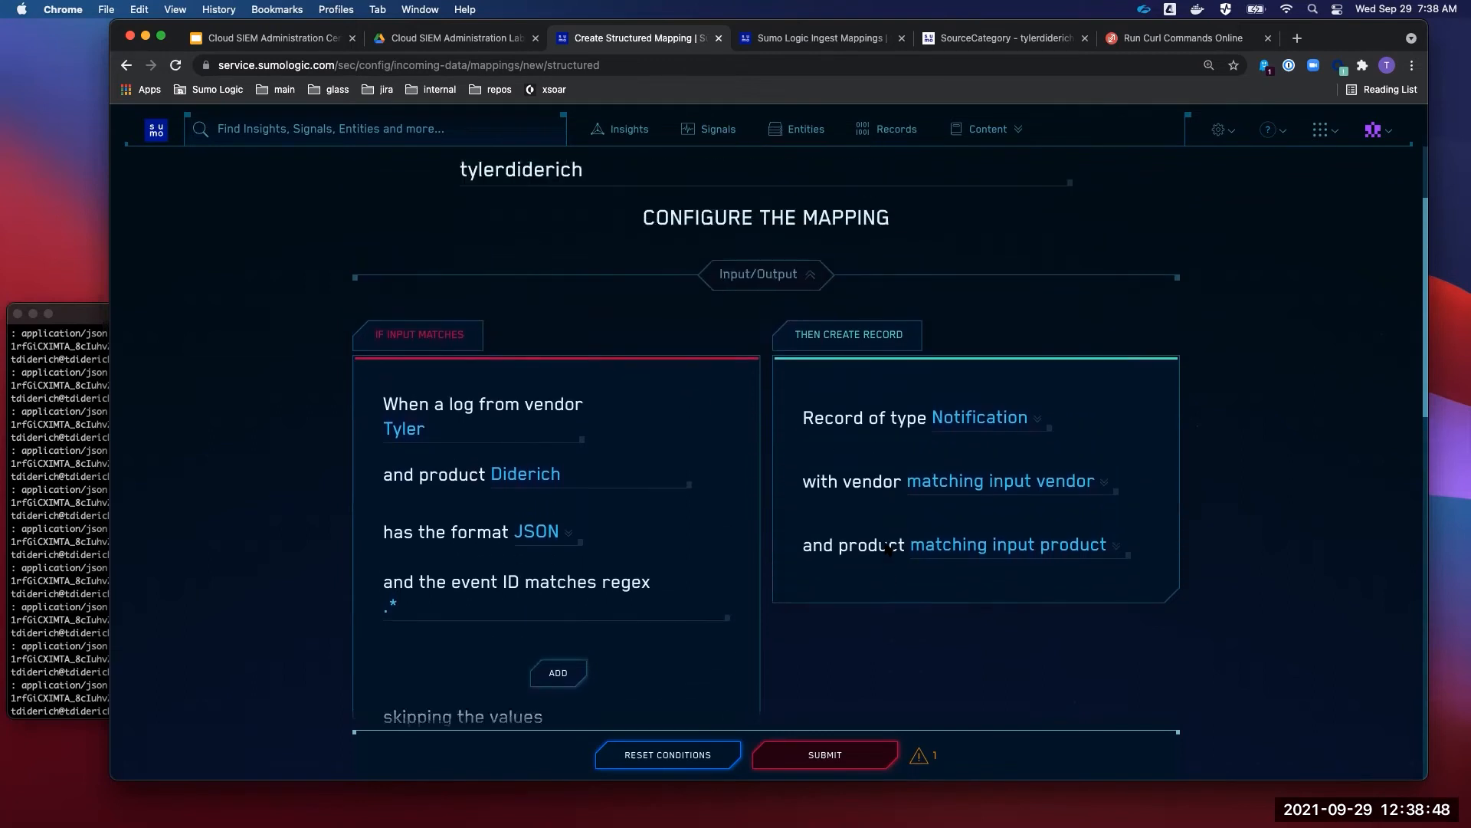
scroll(885, 548, up, 3)
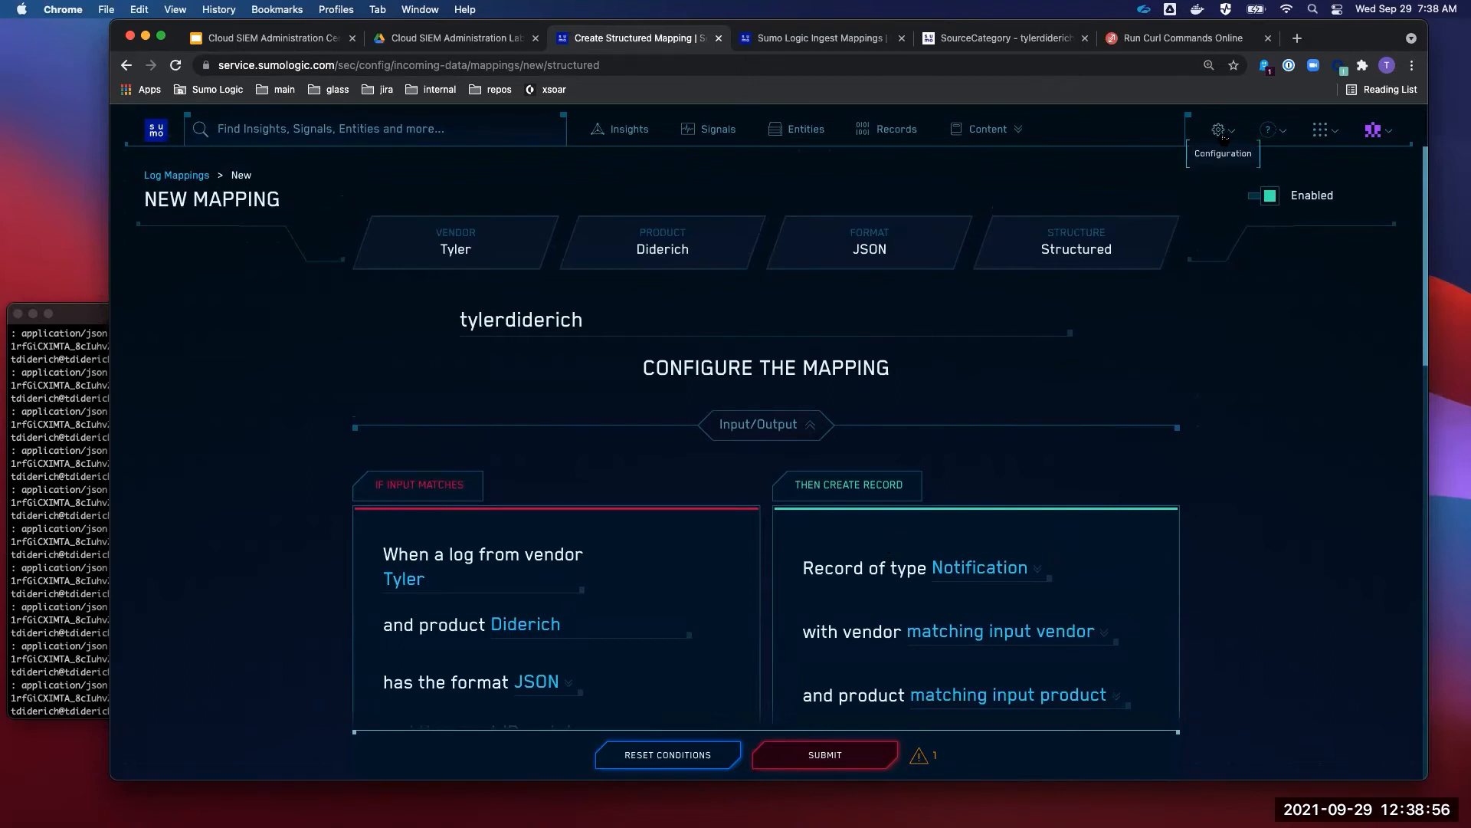
- On the Ingest Mappings tab, close the tyler search and open Log Mappings from the gear menu
click(849, 37)
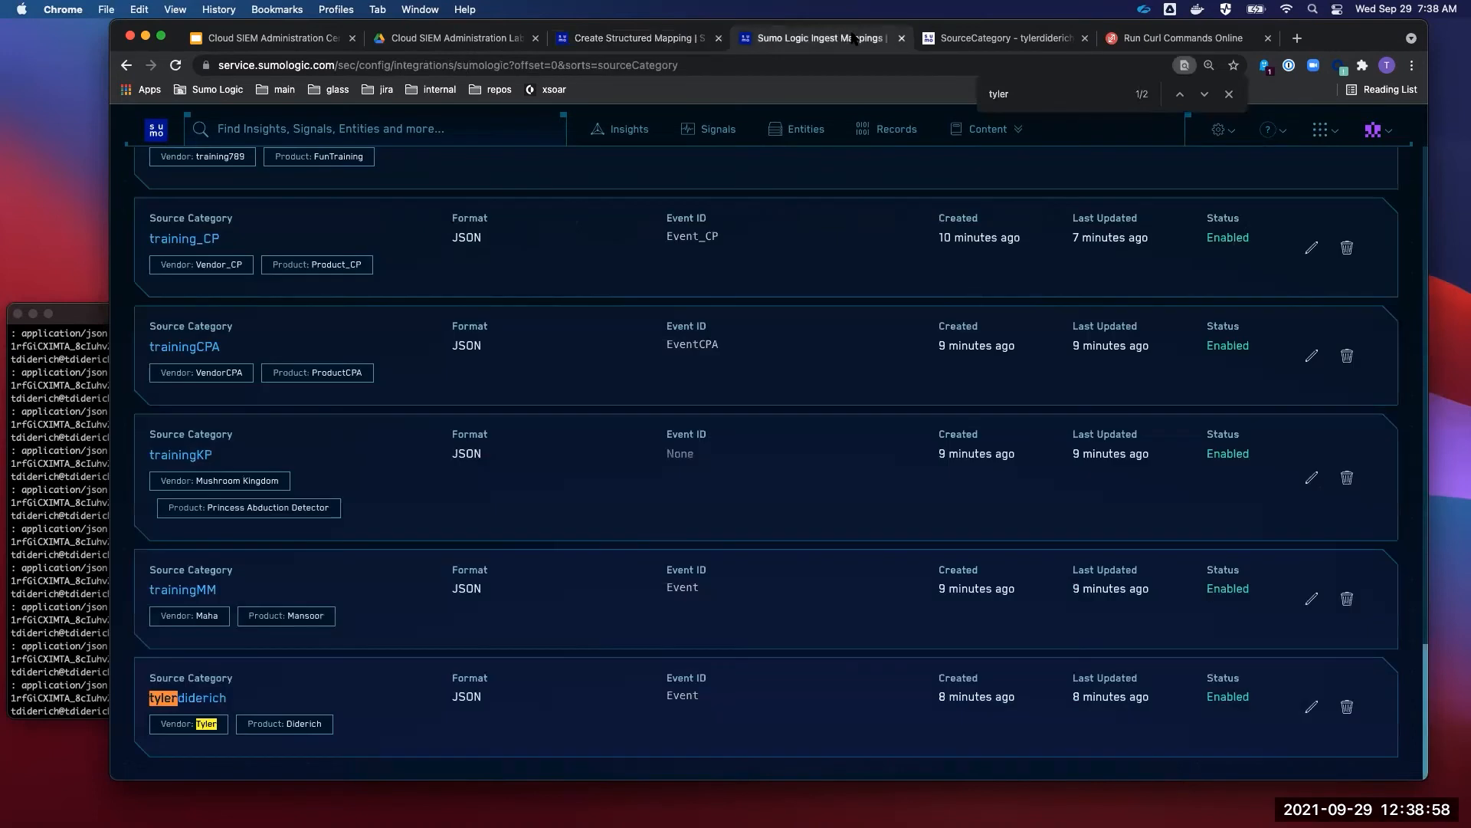
key(Escape)
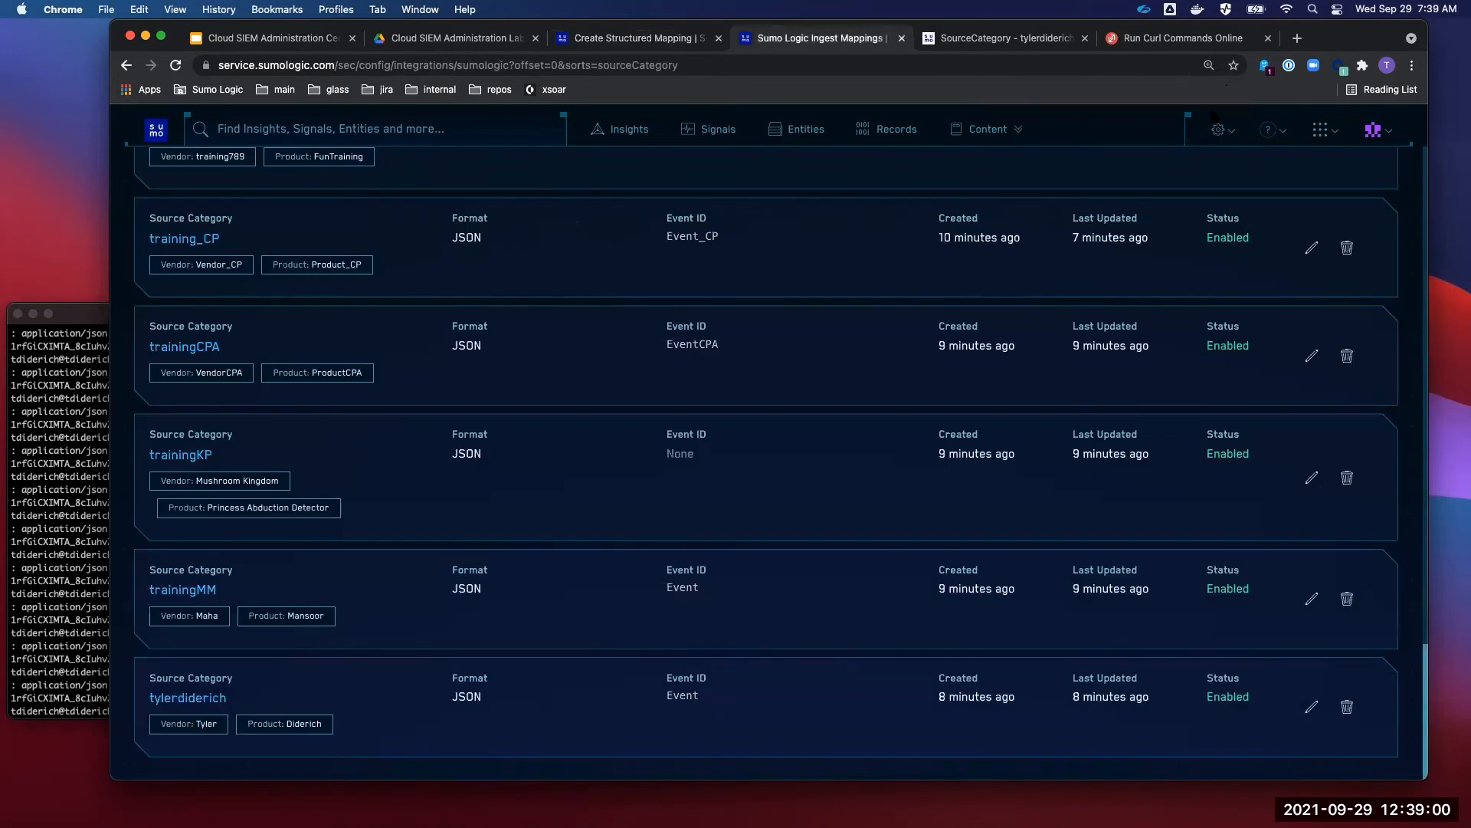
click(1218, 131)
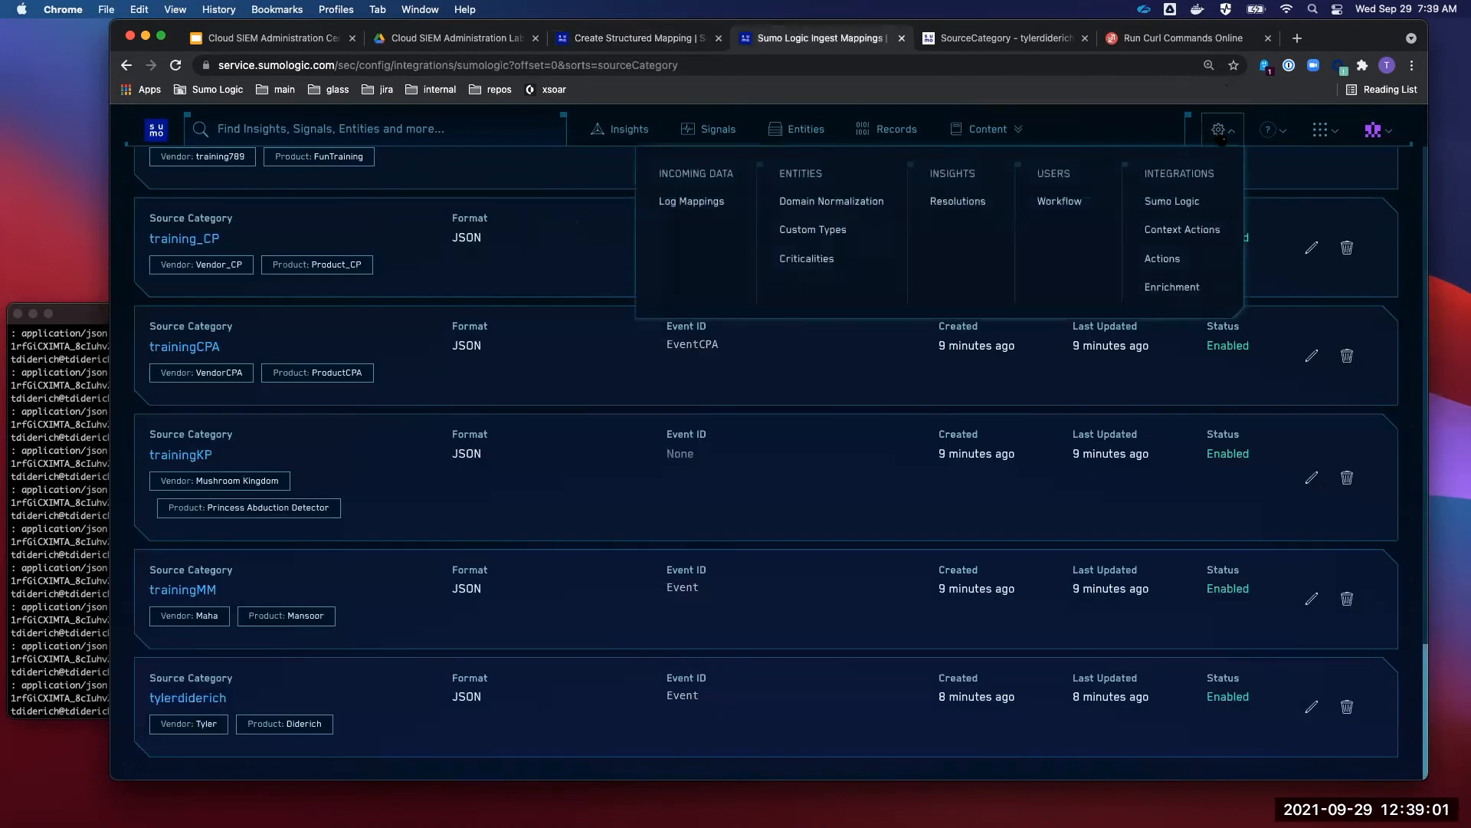
click(718, 203)
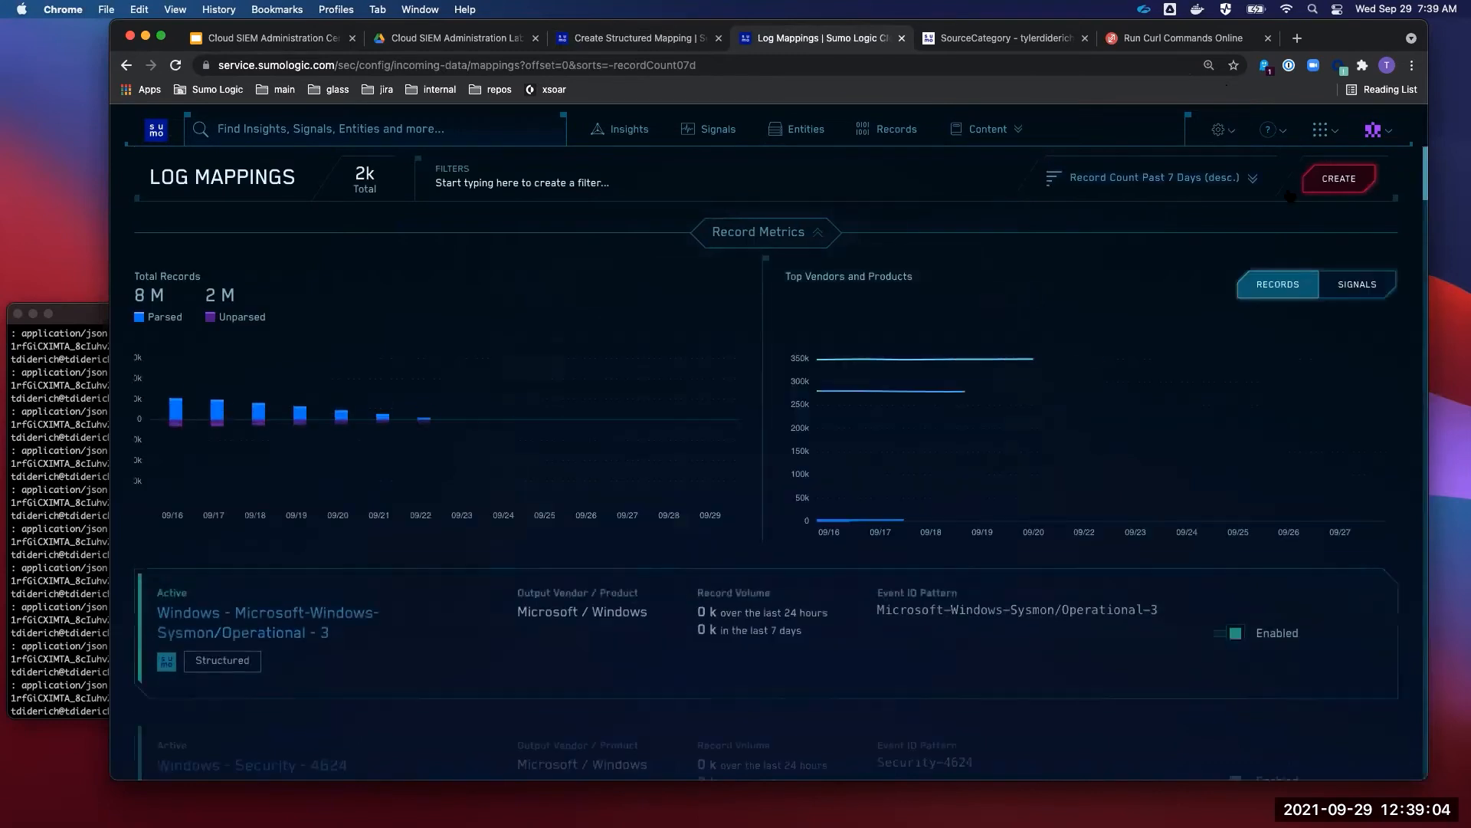
- Start a new Structured Mapping and step through its input fields, leaving the event ID regex empty
click(1341, 179)
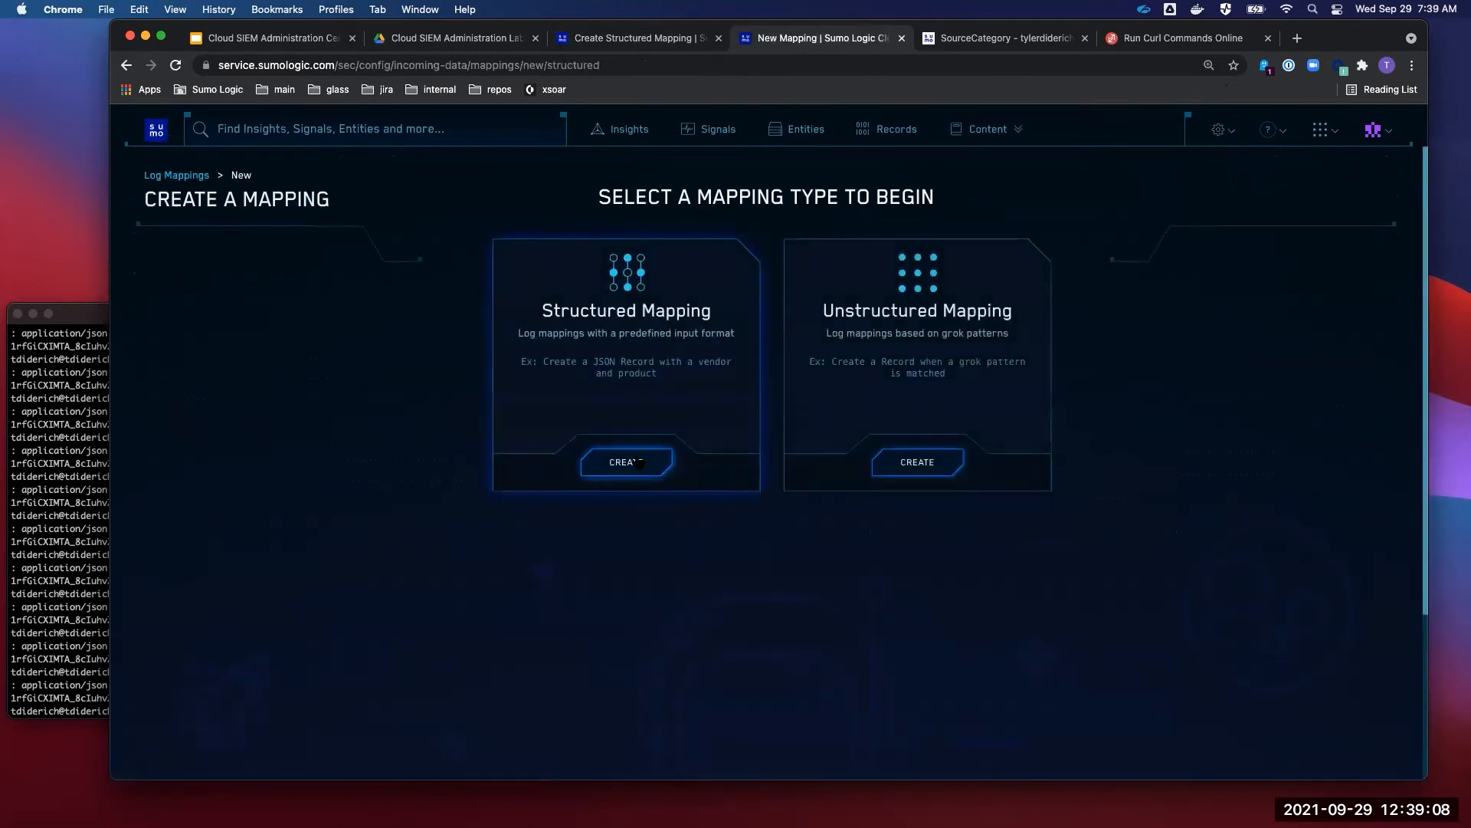
click(639, 461)
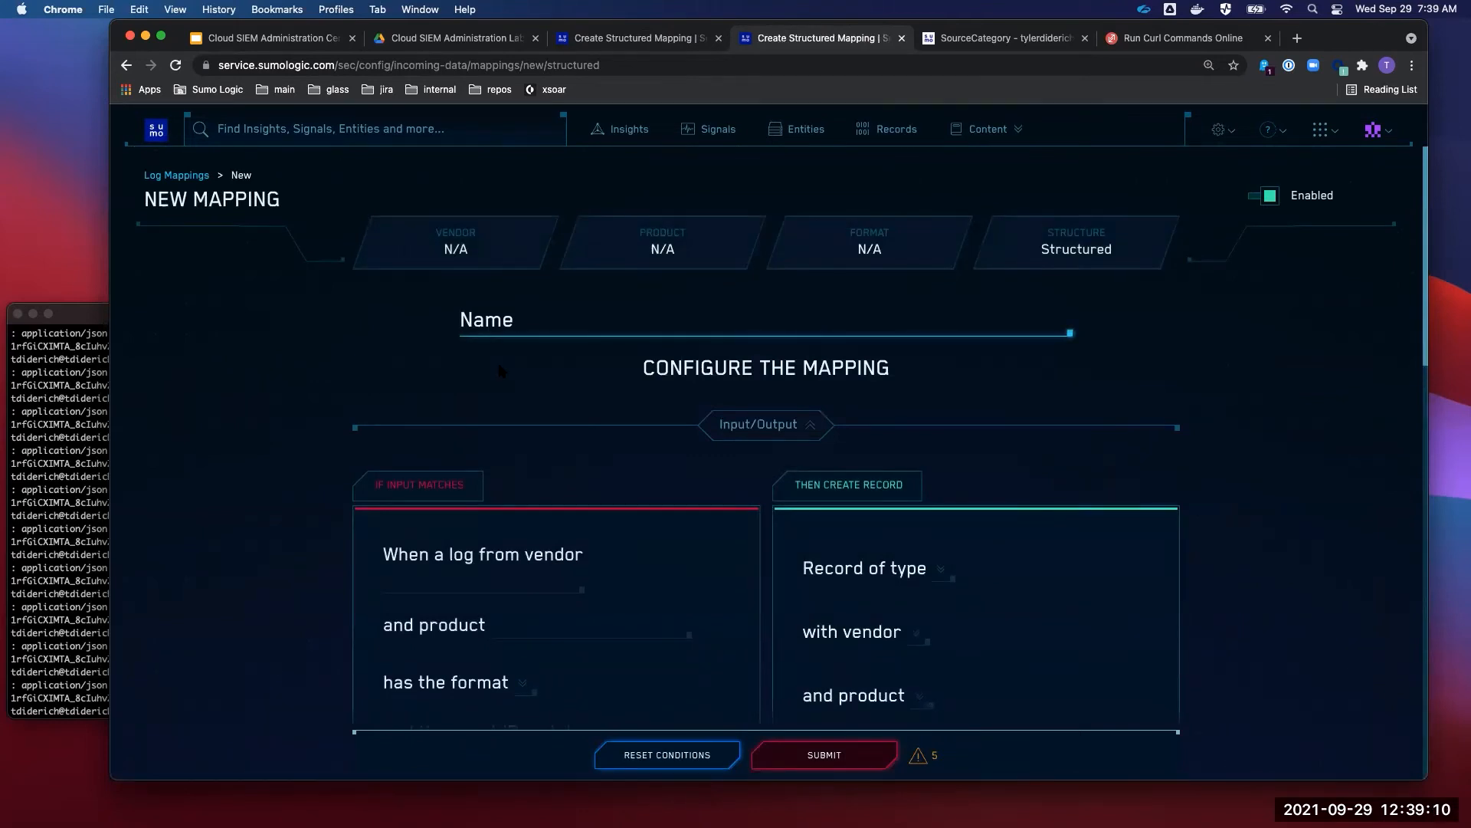
scroll(499, 371, down, 3)
click(502, 416)
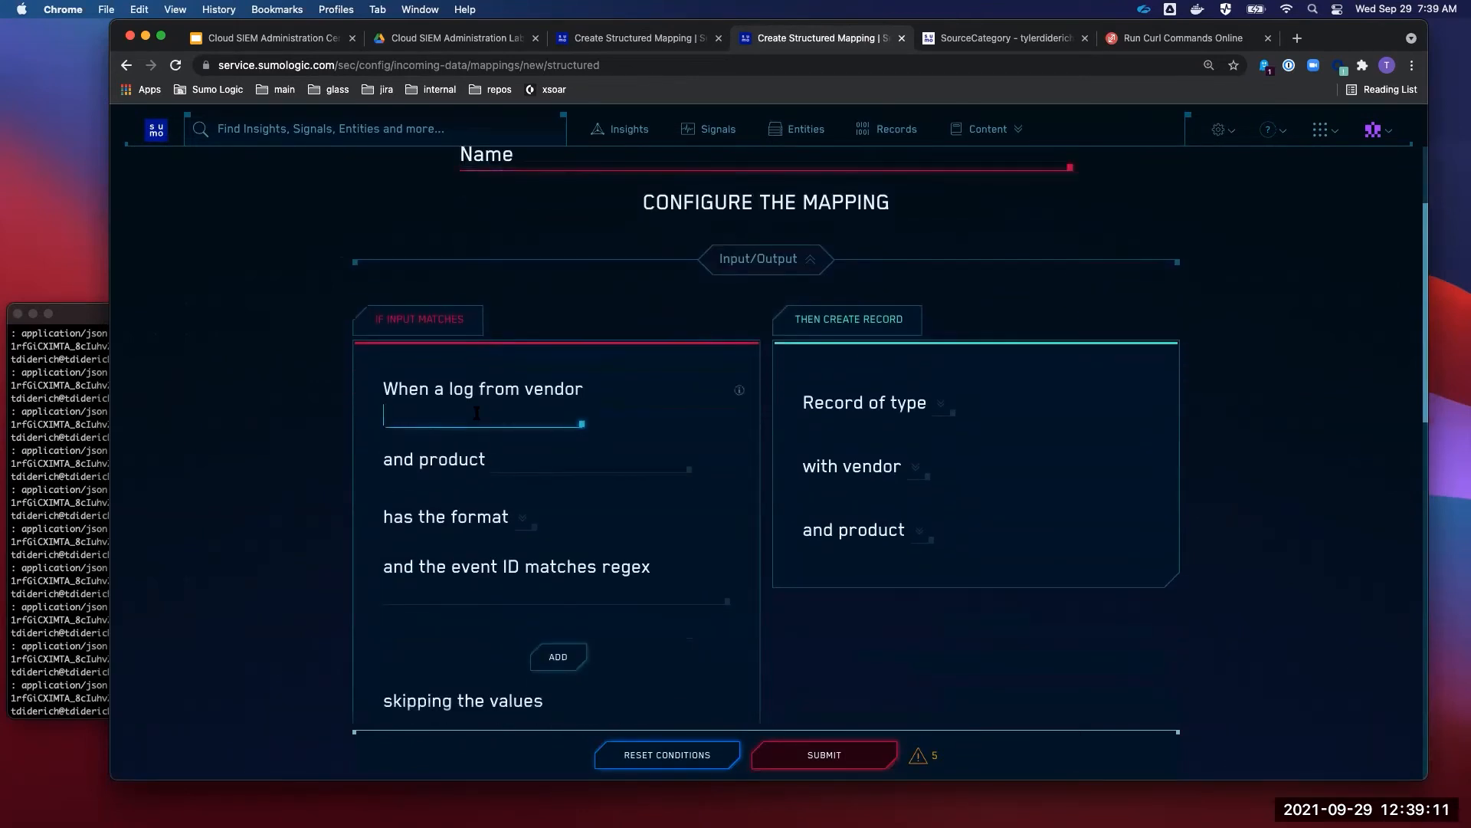
click(532, 459)
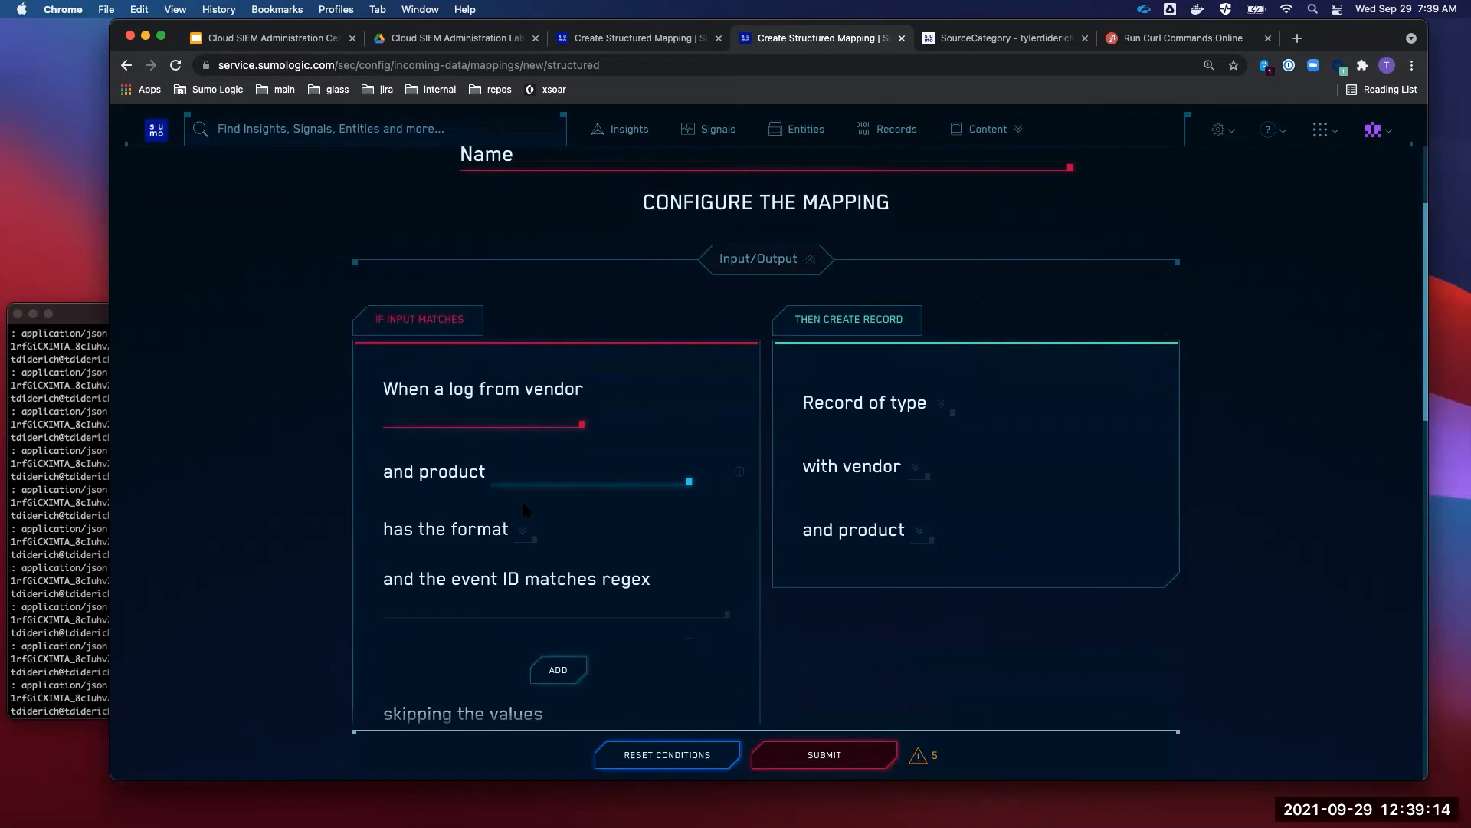
click(524, 544)
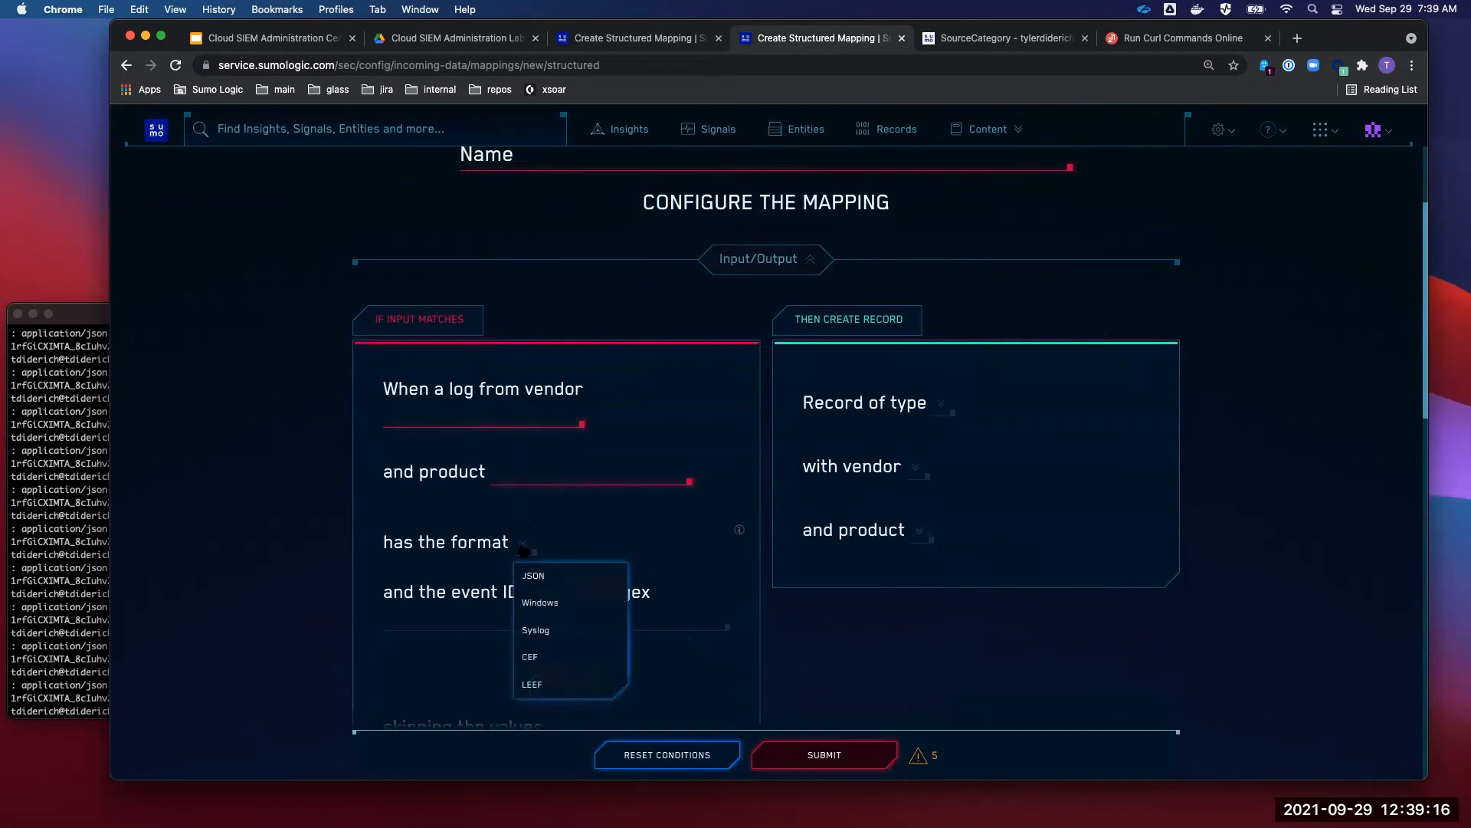
click(429, 619)
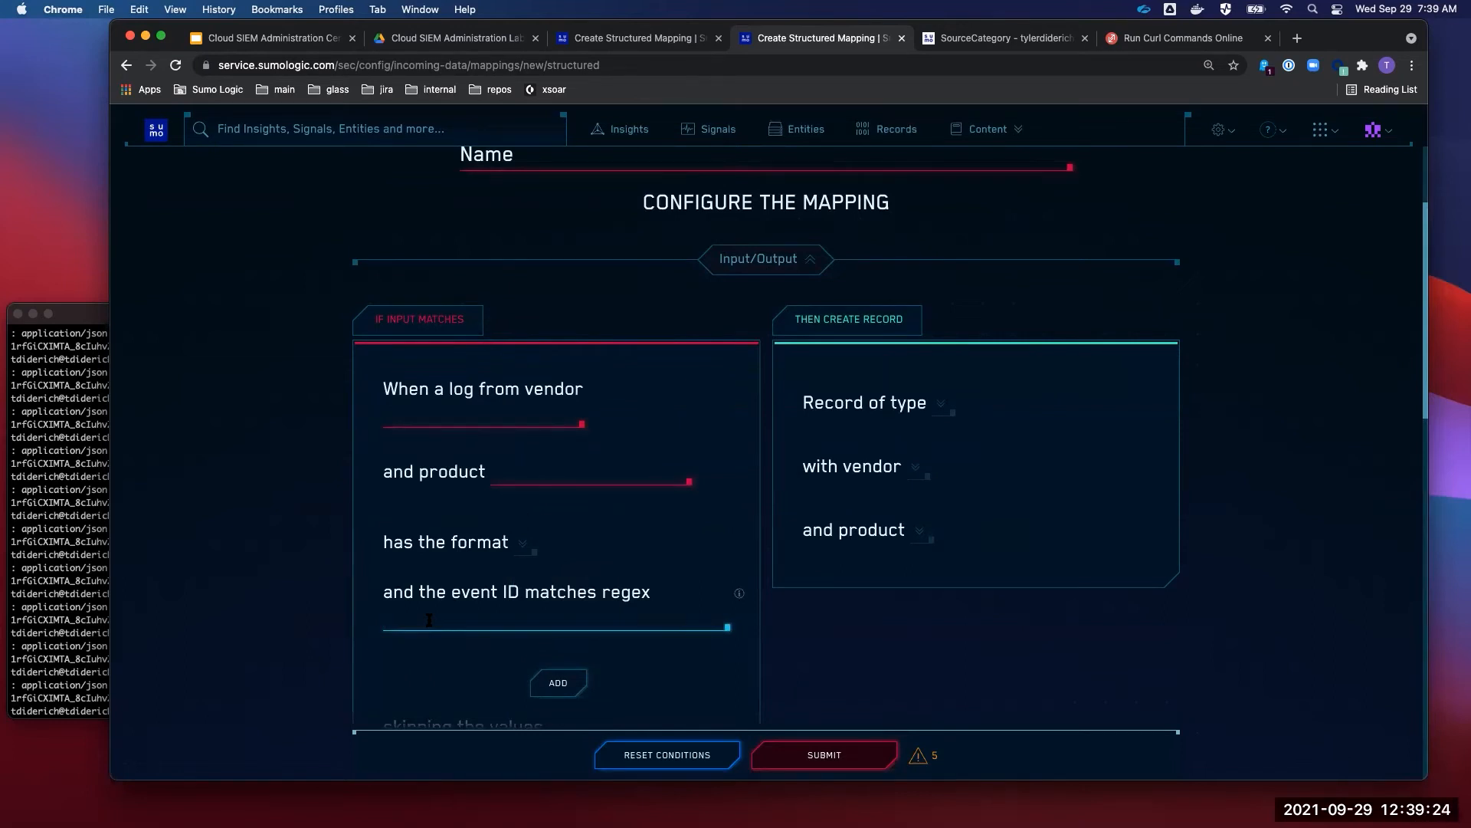
text(Event)
key(BackSpace)
key(BackSpace)
key(BackSpace)
key(BackSpace)
key(BackSpace)
click(863, 601)
- Set the output vendor to Match Input Vendor, leaving the record type unchosen
click(946, 410)
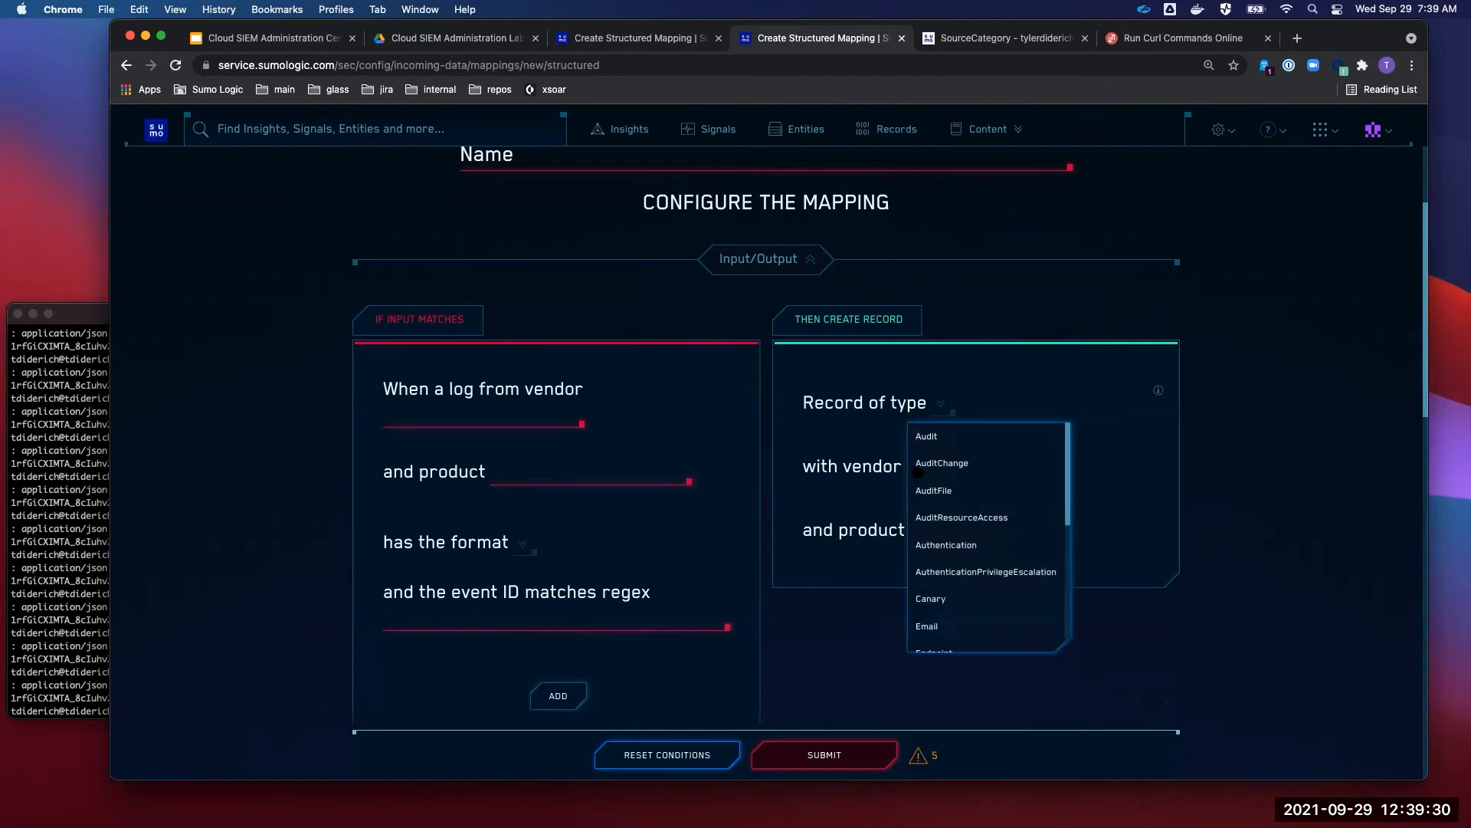
click(862, 447)
click(913, 467)
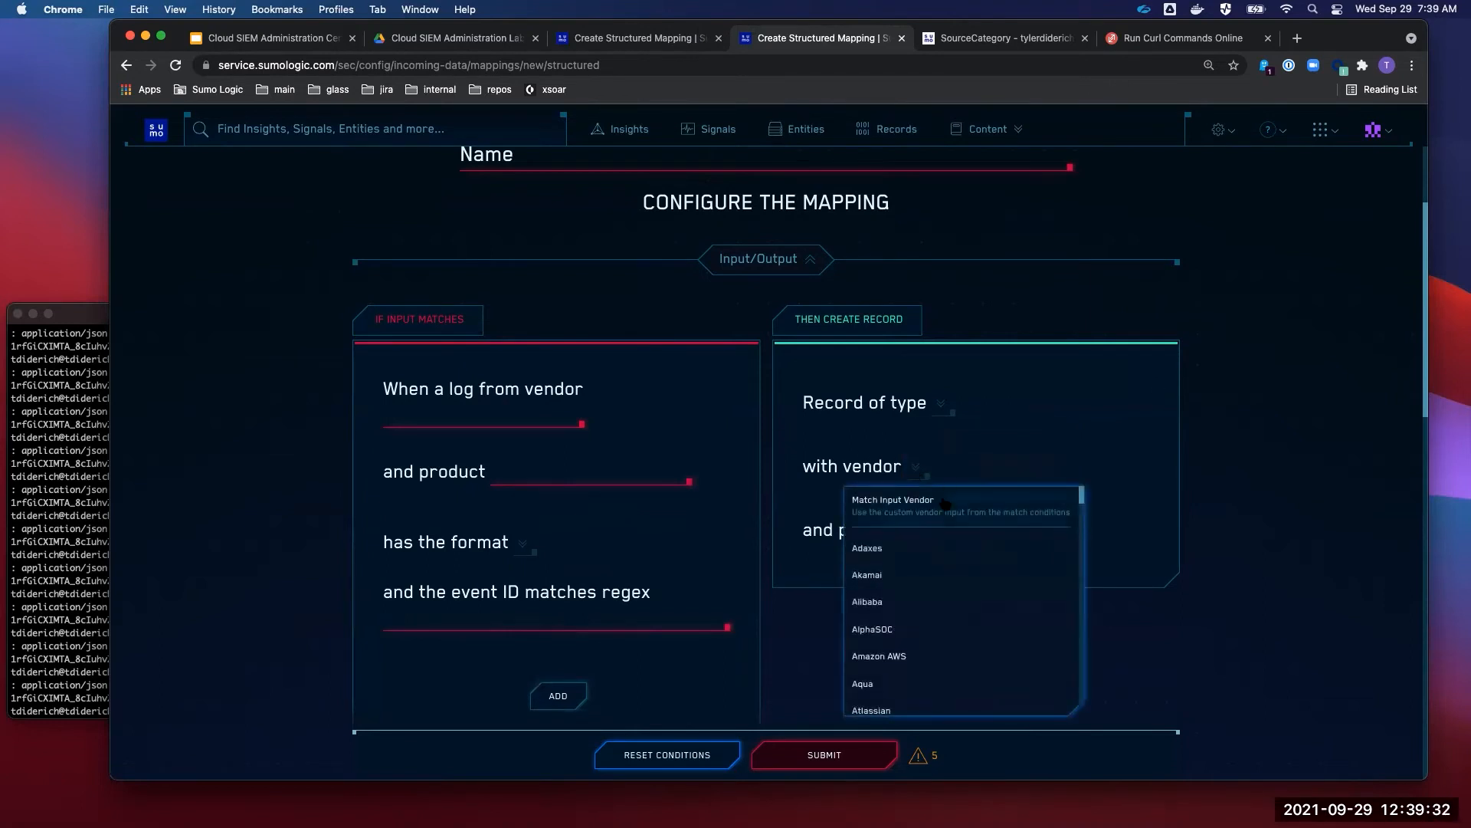
click(945, 500)
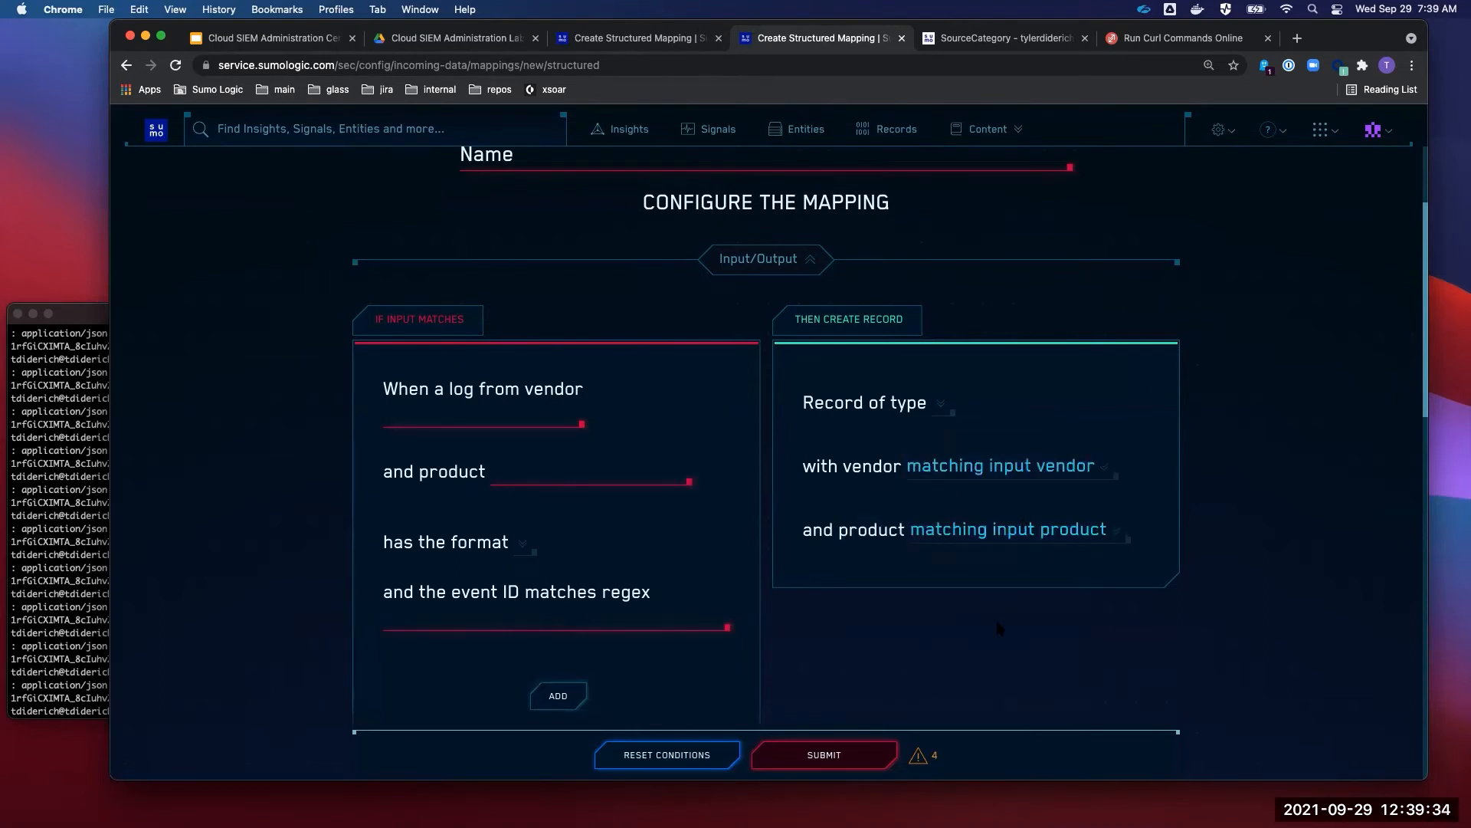
scroll(1000, 629, down, 2)
scroll(1000, 629, down, 3)
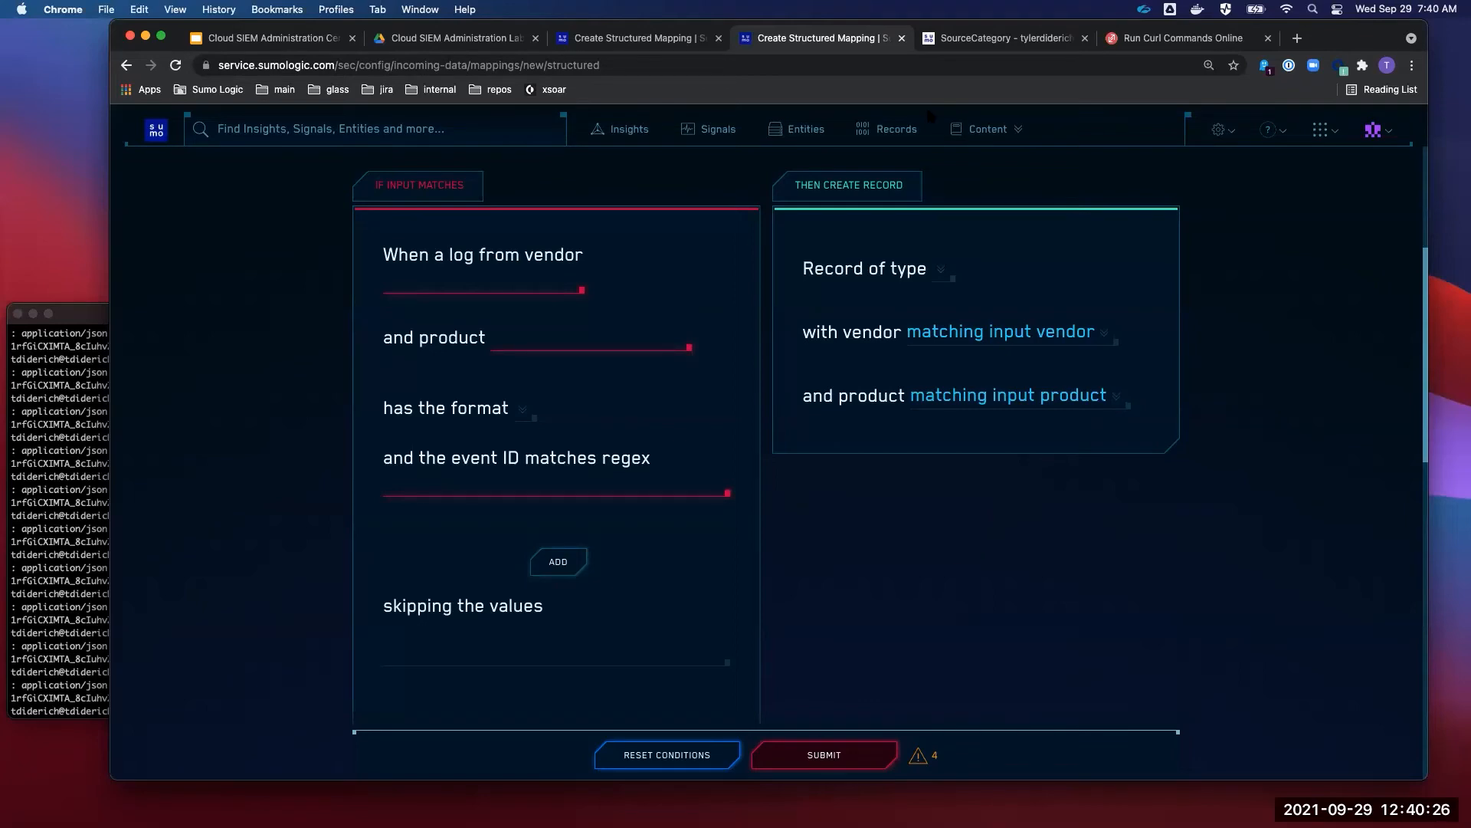
- Scroll the Tyler mapping to Fields and check the last curl command's JSON payload in the terminal
click(636, 37)
scroll(749, 347, down, 3)
scroll(750, 347, down, 7)
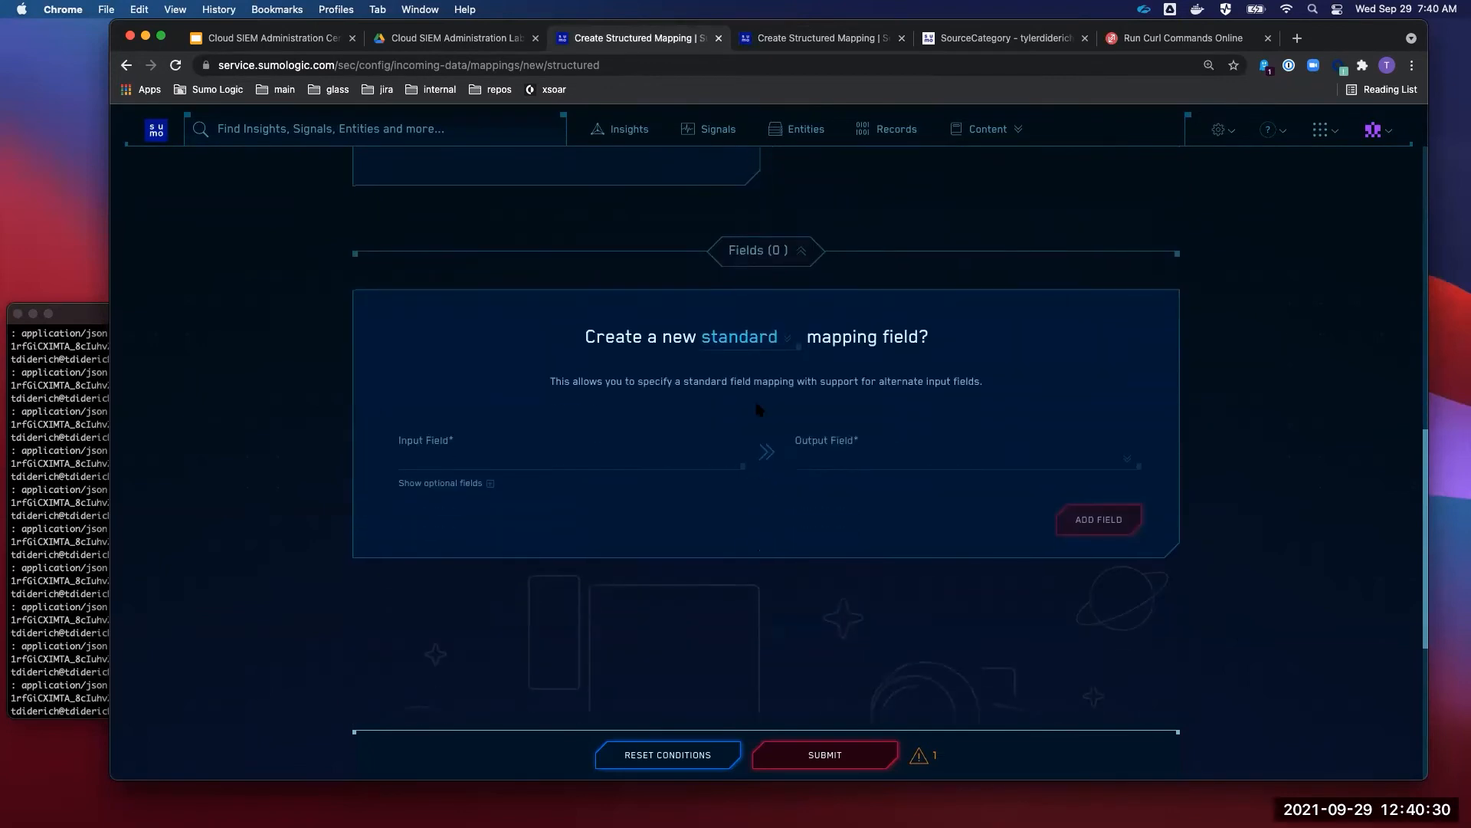
scroll(757, 410, down, 2)
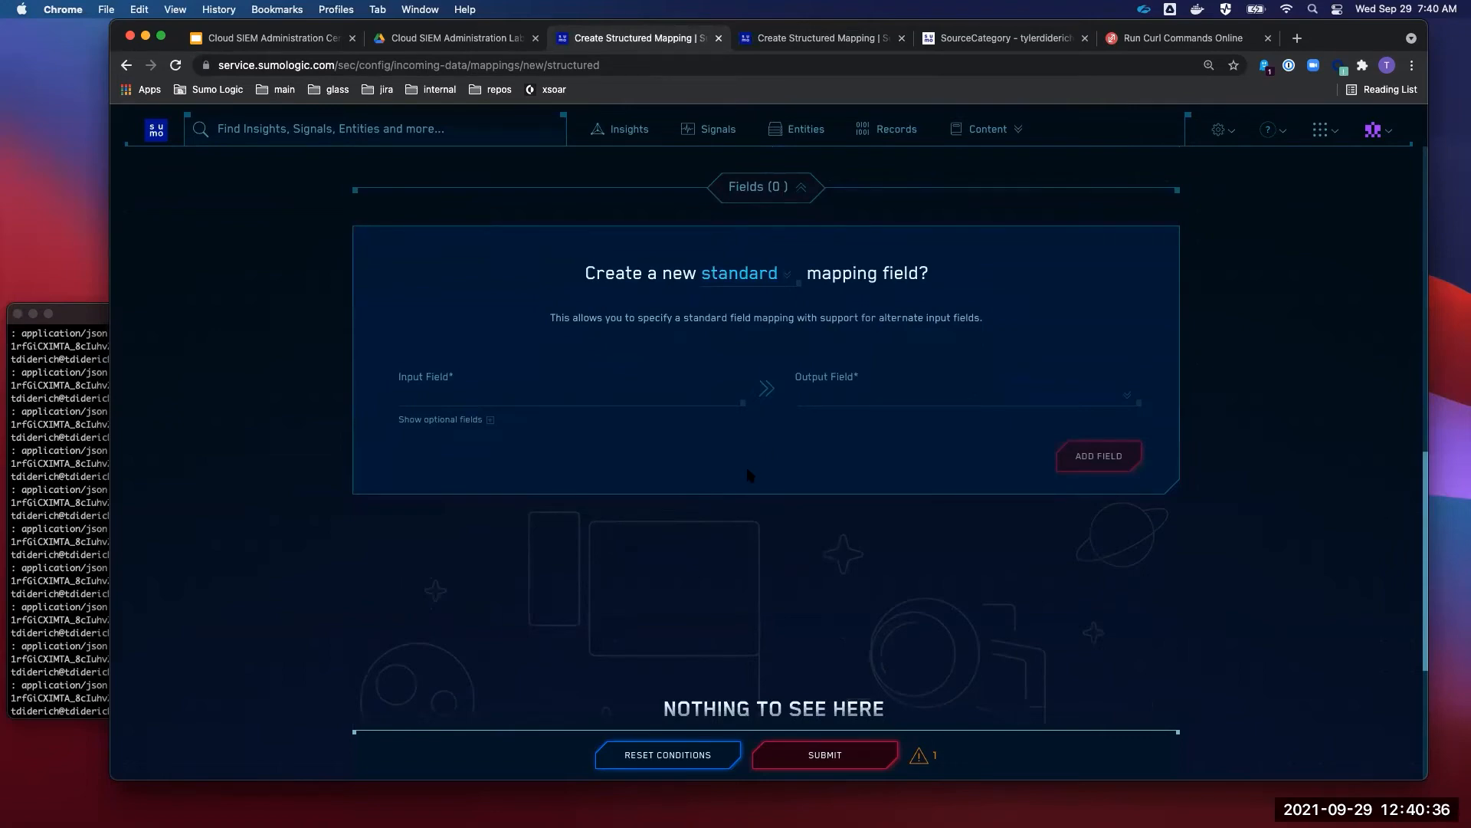
scroll(753, 474, down, 2)
click(69, 553)
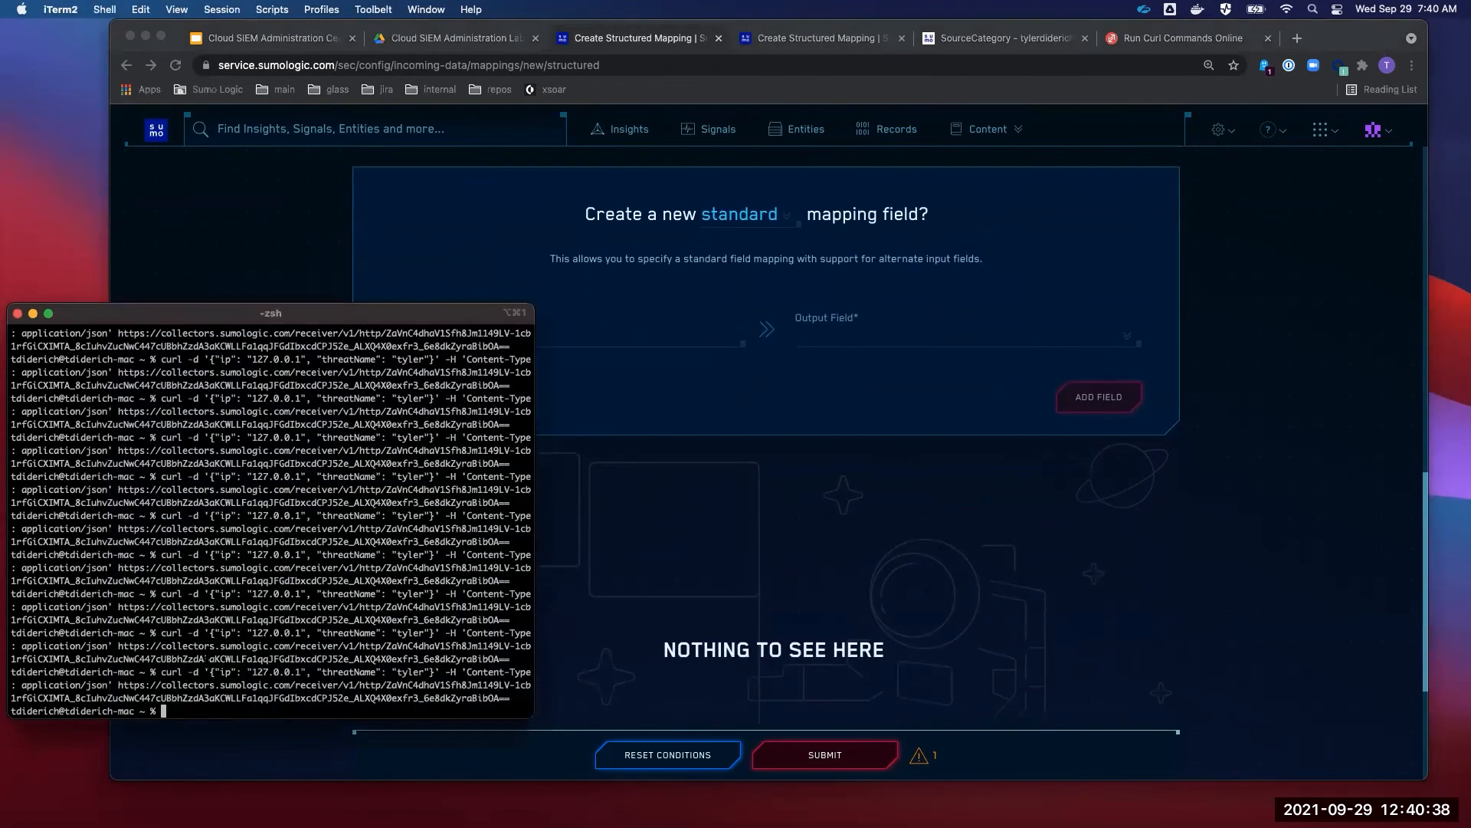
drag(435, 671, 209, 672)
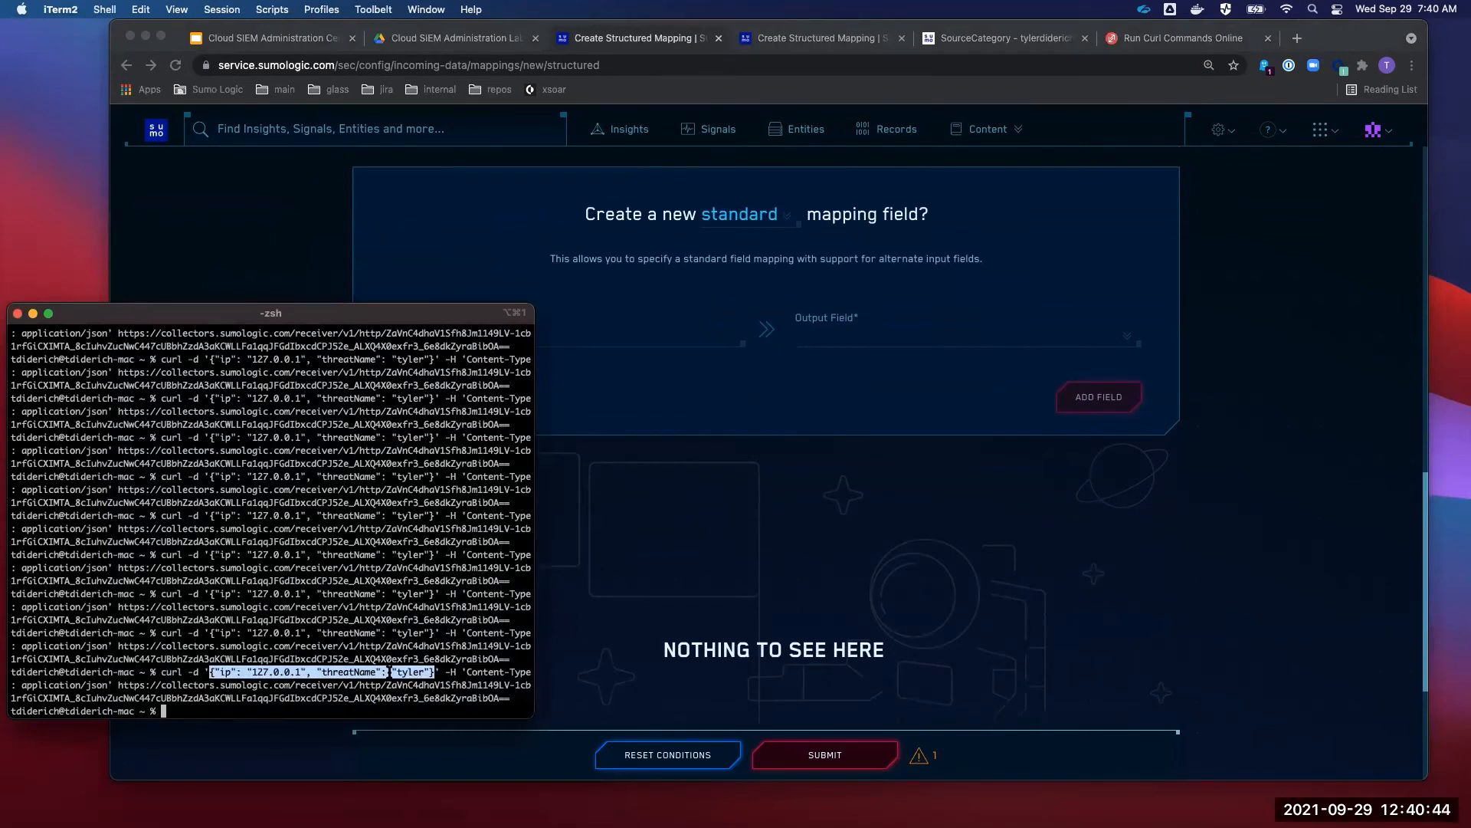
- Enter ip as the field's Input Field, matching the ip key in the curl payload
click(648, 506)
click(475, 335)
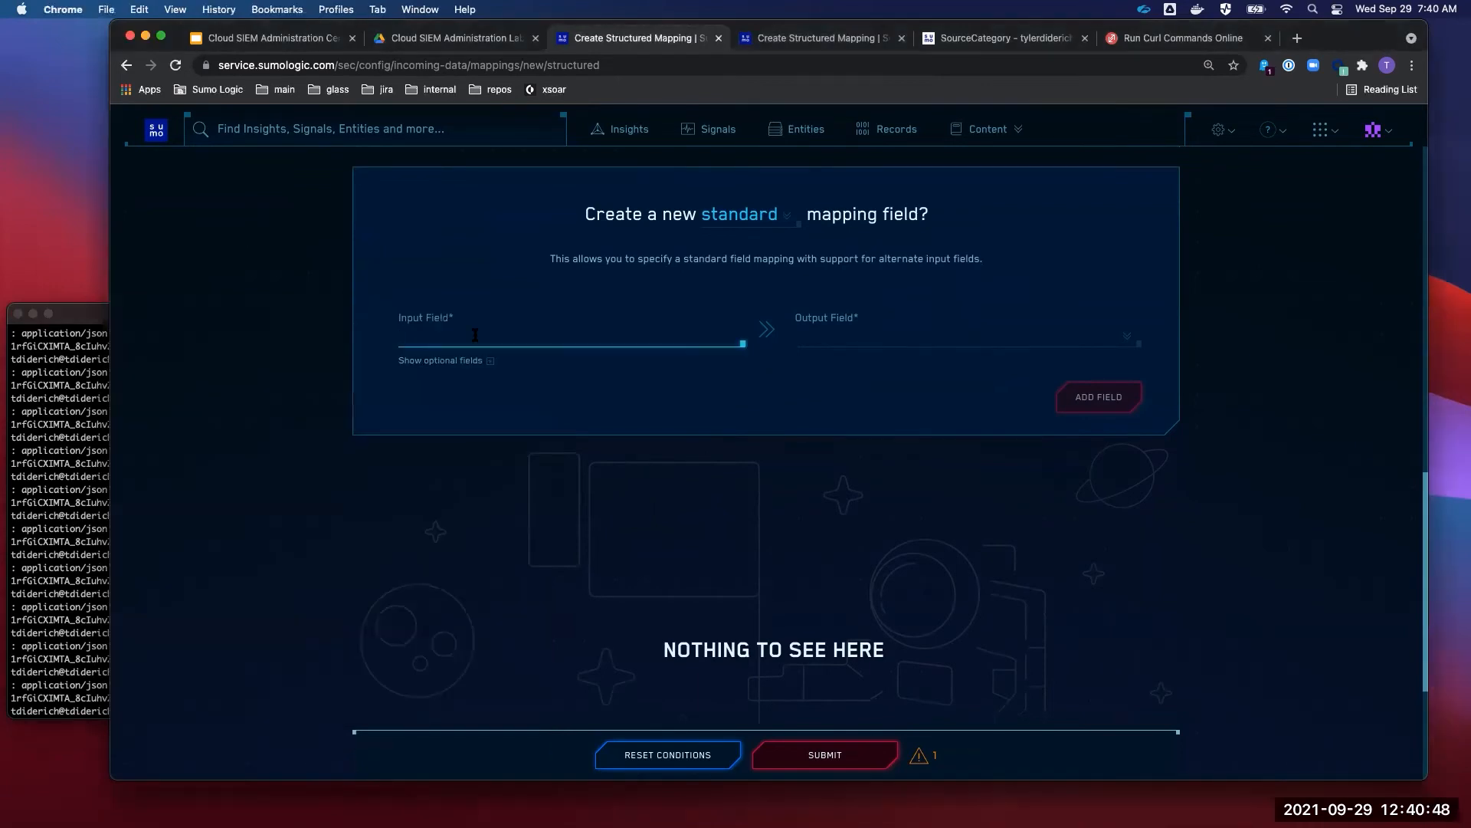
text(ip)
click(493, 447)
scroll(492, 447, up, 1)
drag(426, 395, 369, 397)
click(83, 606)
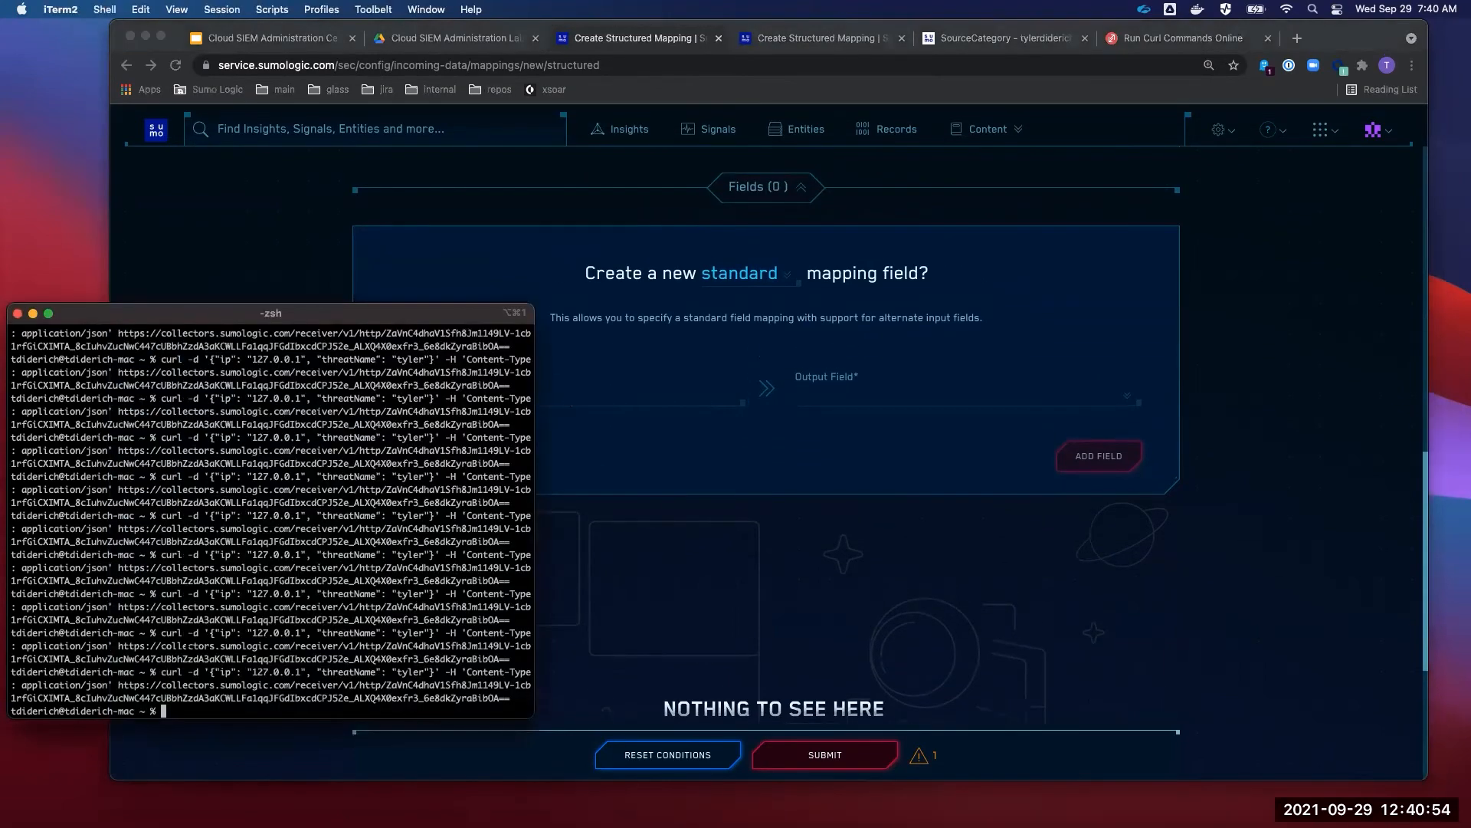
double_click(225, 671)
key(cmd+c)
- Map input field ip to output field device_ip and add it
click(828, 418)
key(cmd+v)
click(854, 396)
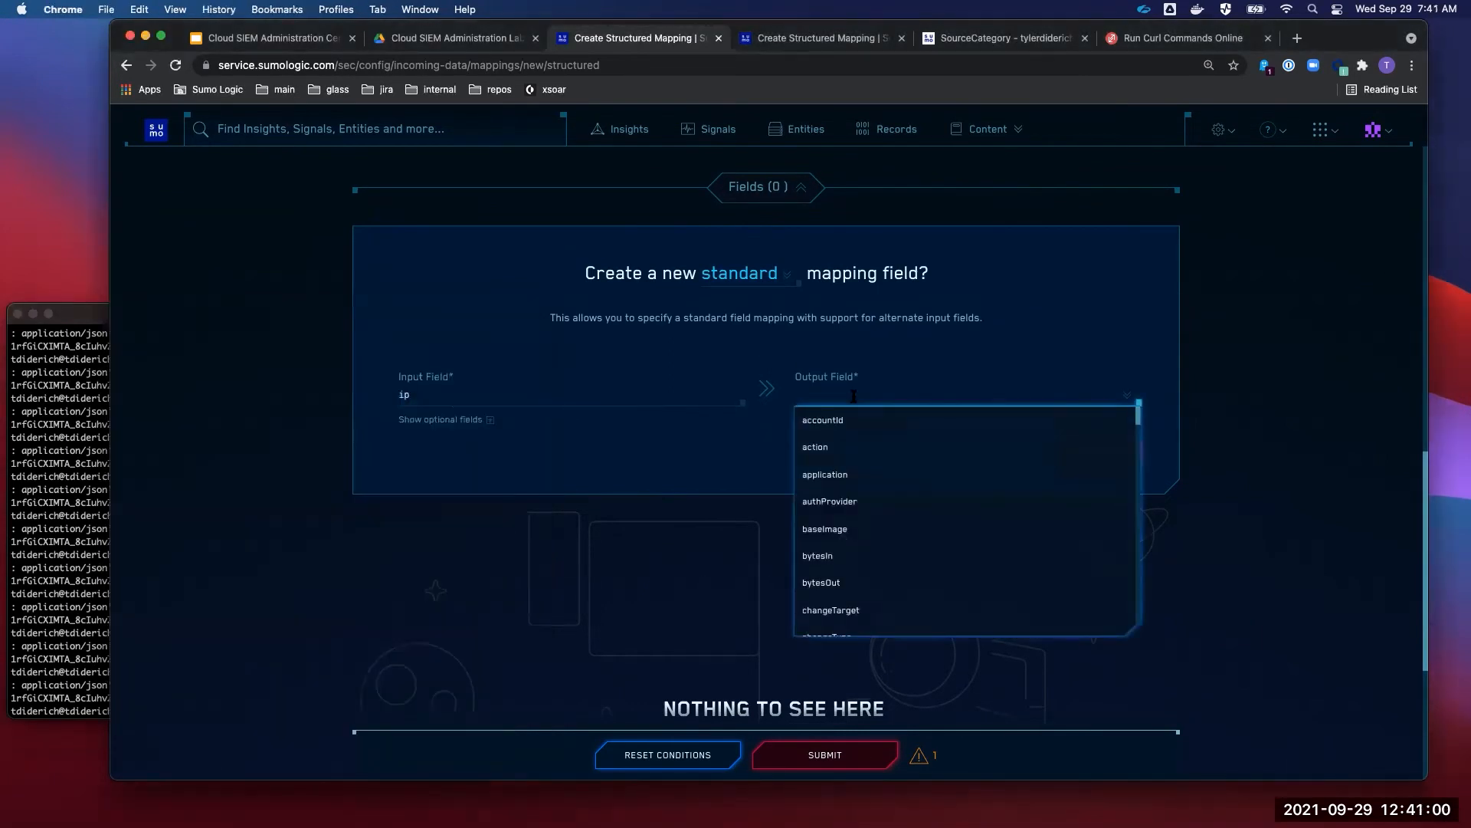
text(device_)
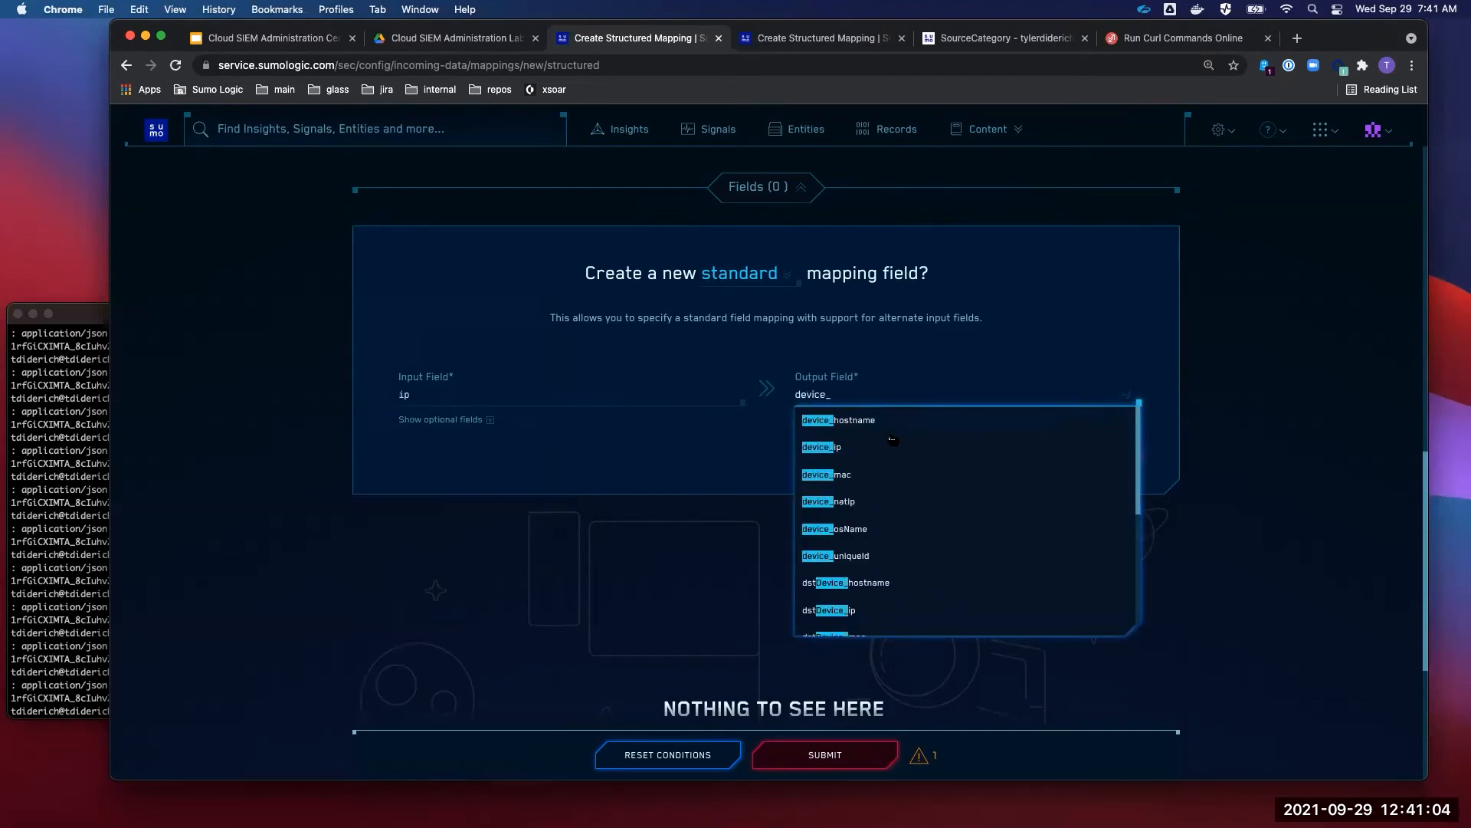
click(886, 449)
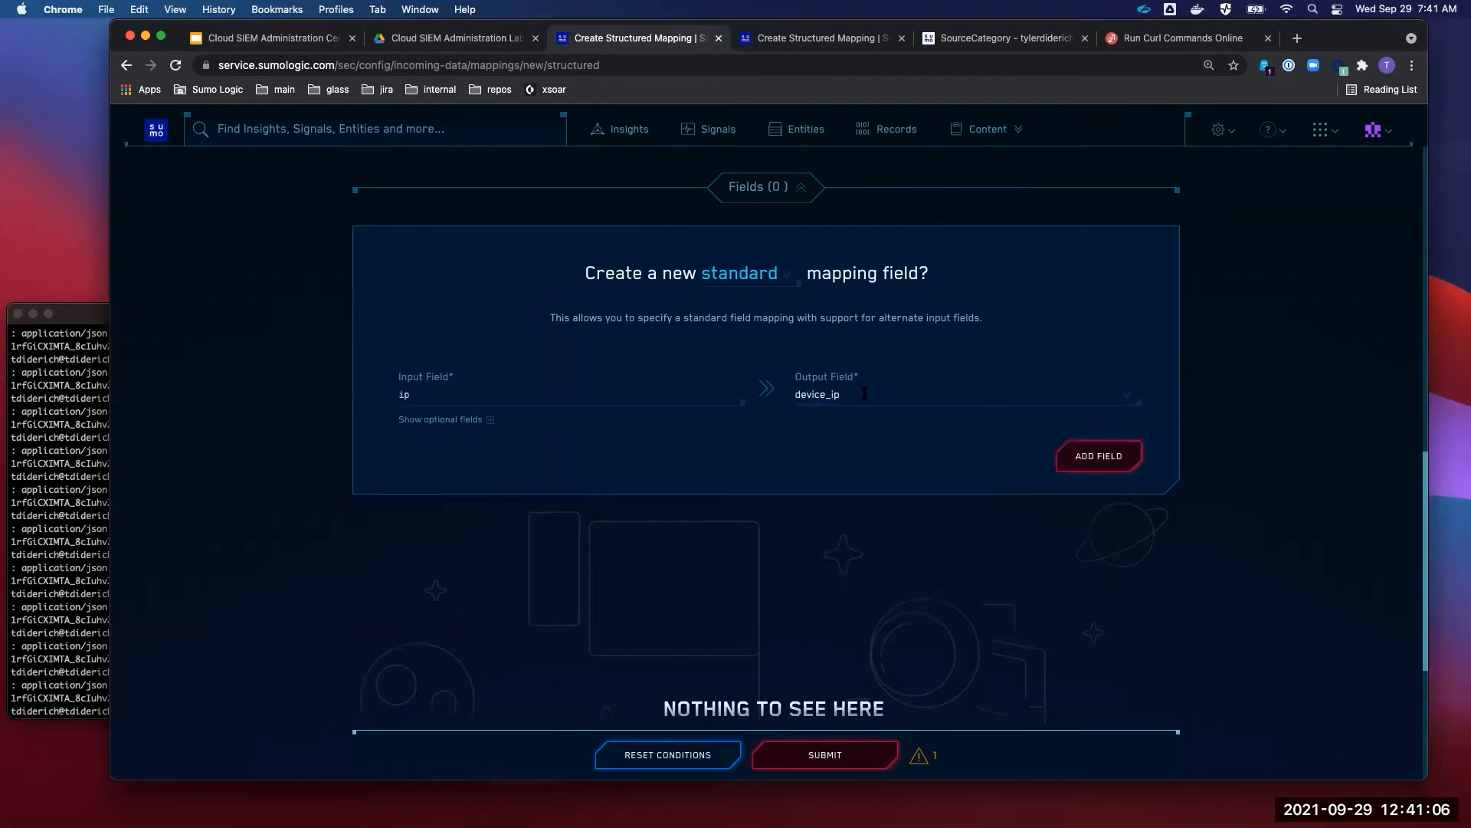
click(835, 396)
click(755, 454)
click(1104, 460)
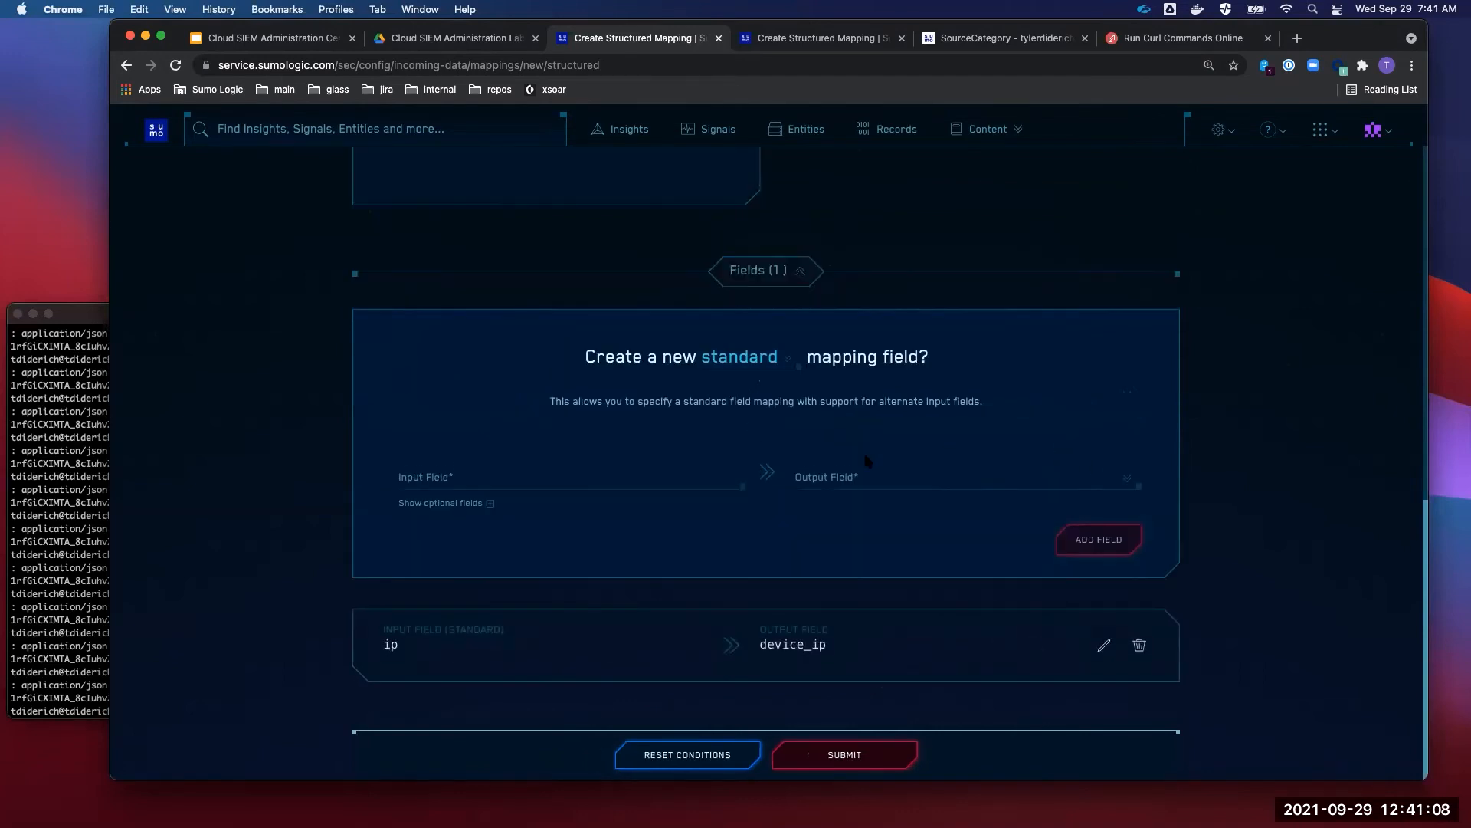
- Add a second field mapping, ip to srcDevice_ip
click(502, 483)
text(ip)
click(846, 475)
text(src)
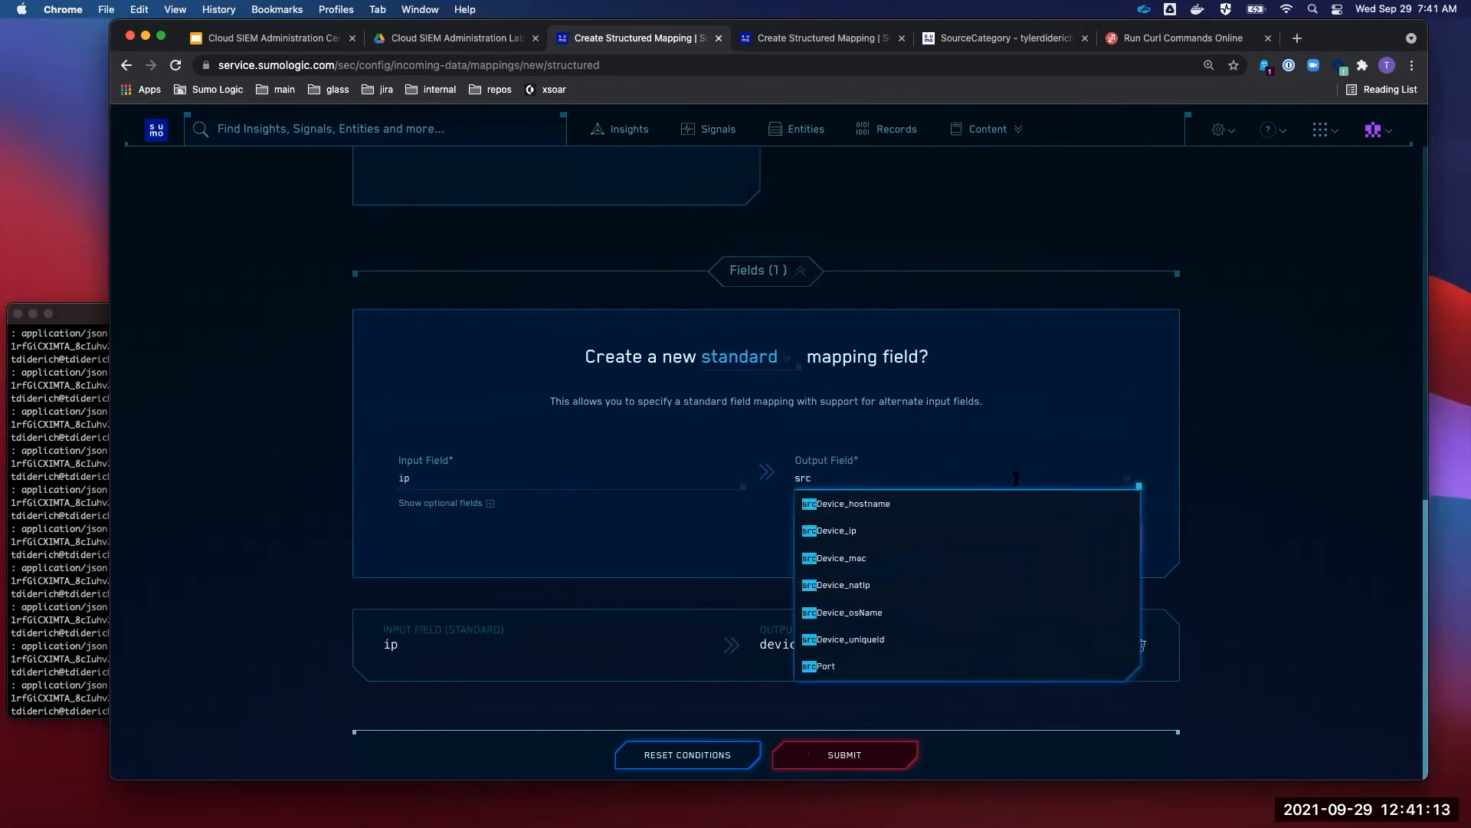
click(937, 529)
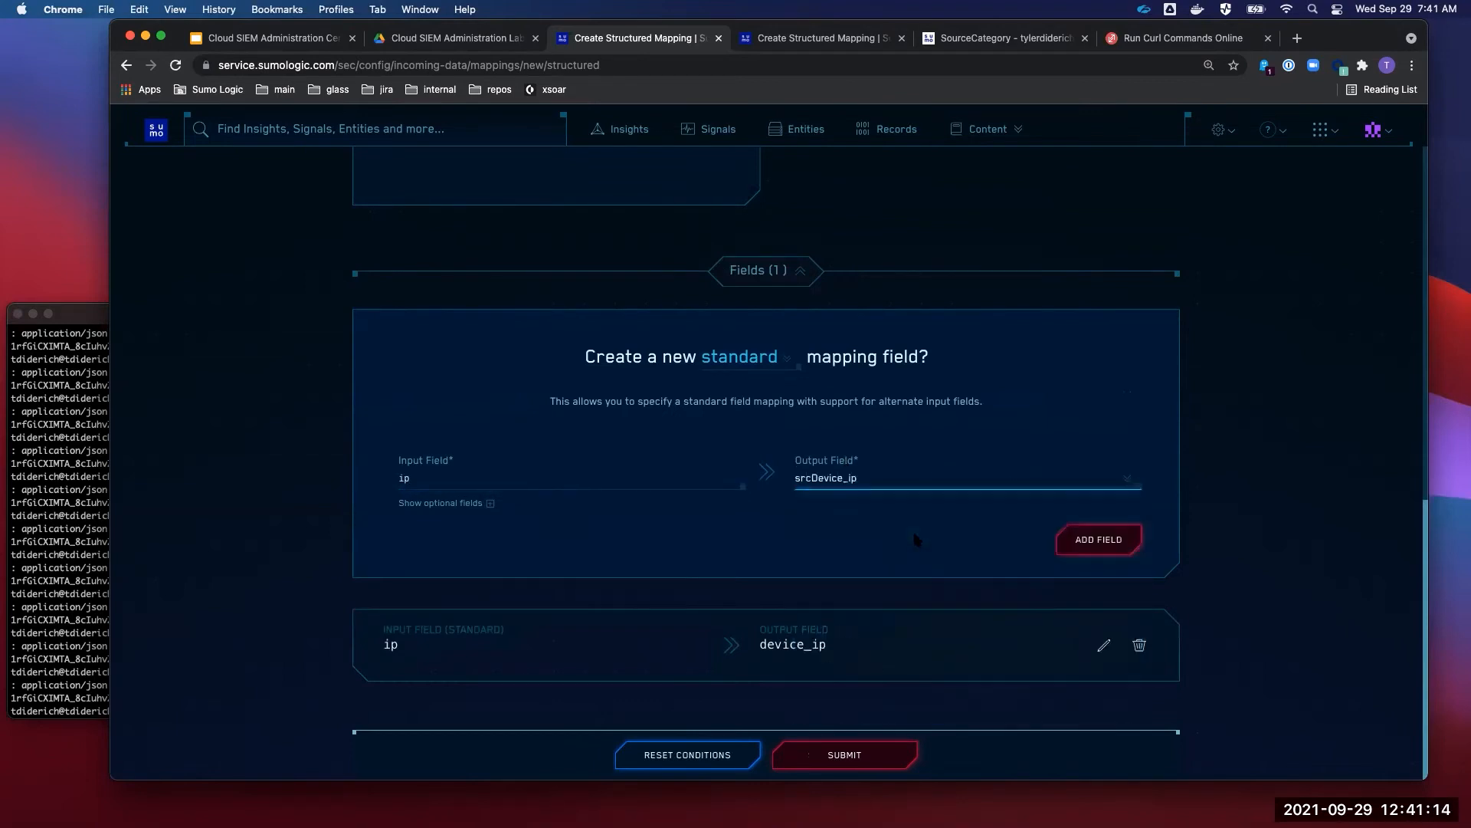
click(1085, 540)
scroll(825, 526, down, 2)
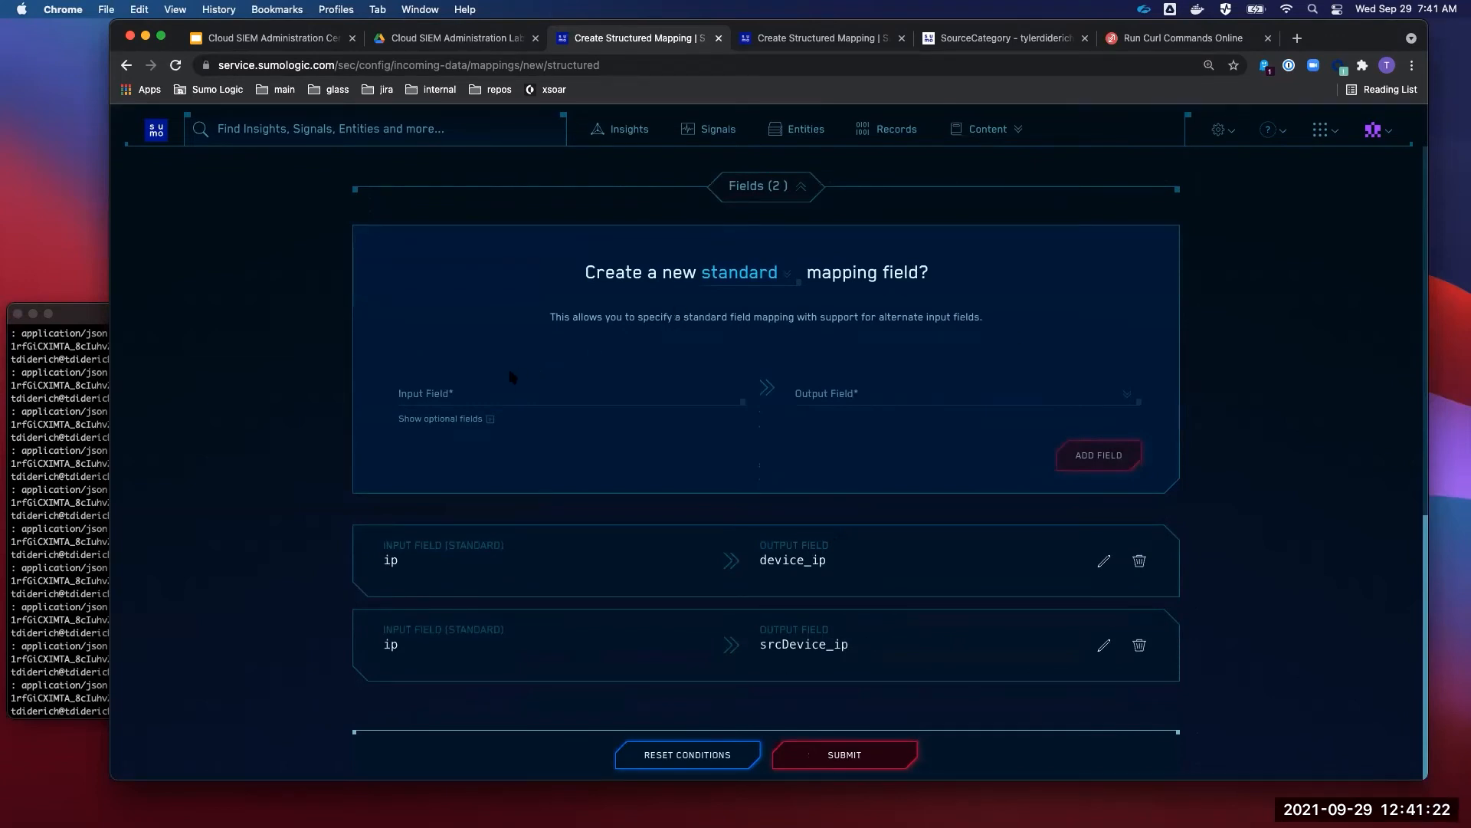
key(super+Tab)
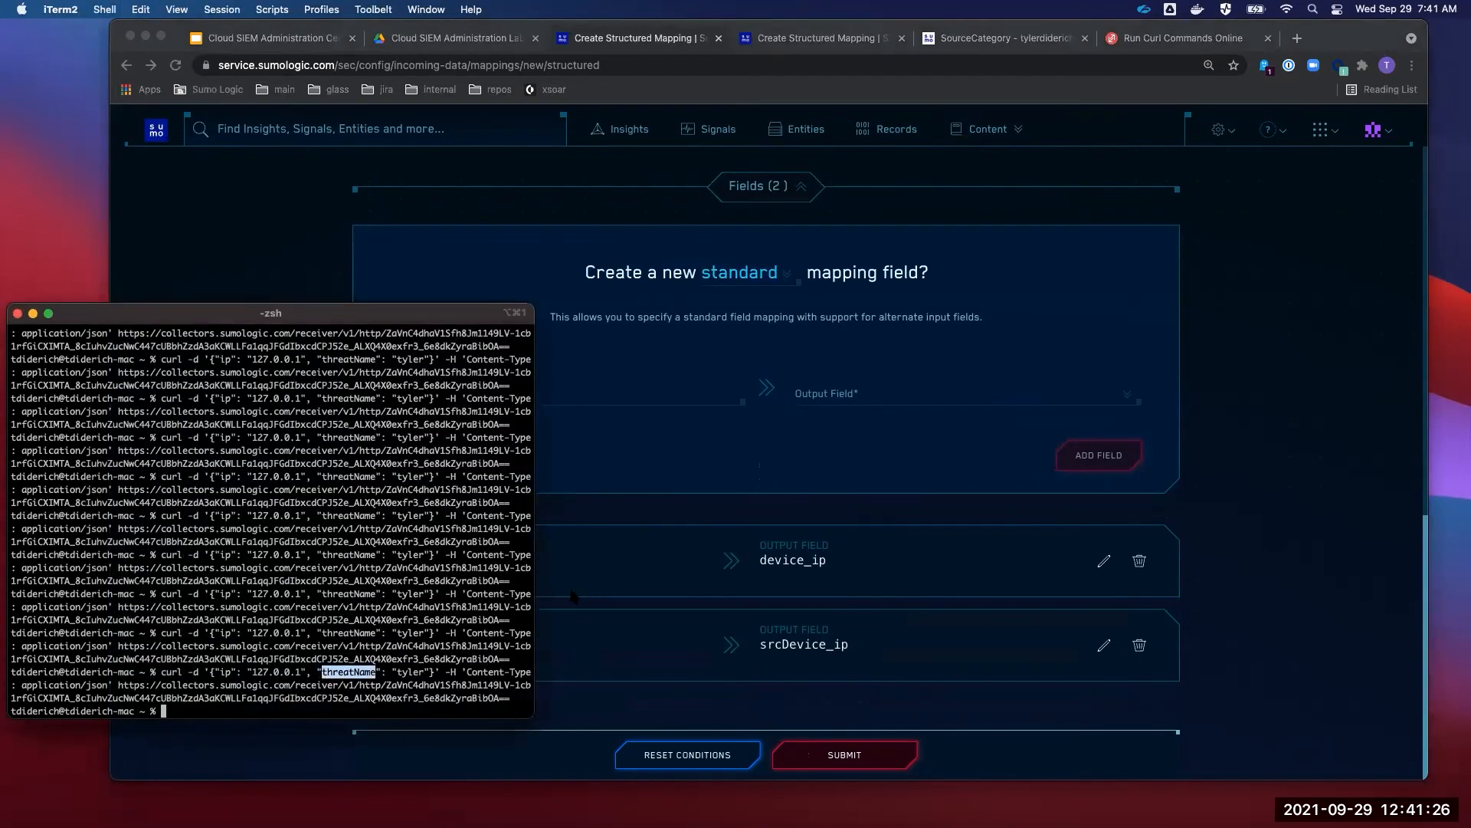
- Add a third mapping from input field threatName to output field threat_name
key(super+Tab)
click(460, 394)
text(threatName)
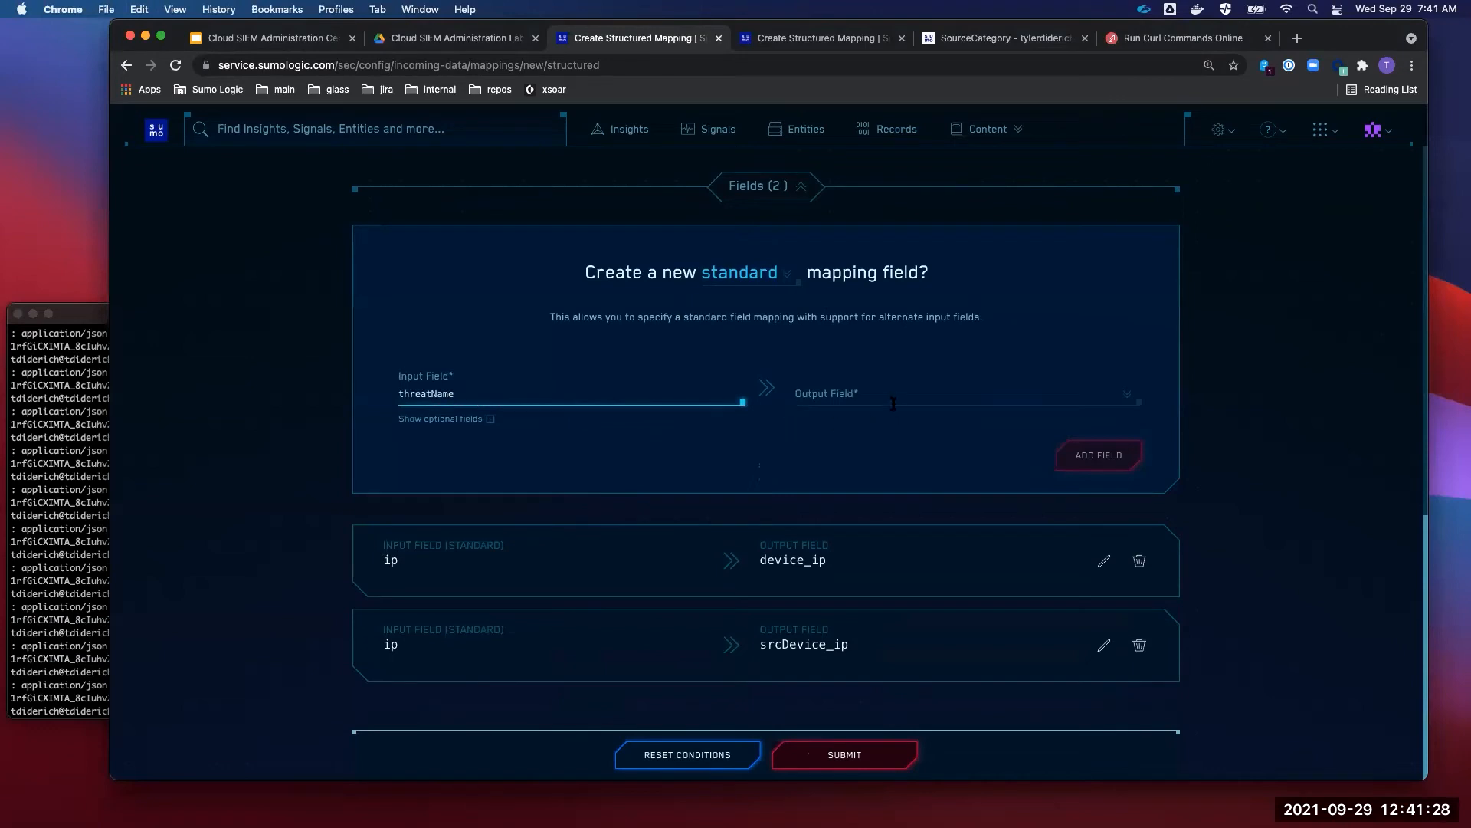
click(893, 398)
text(threat)
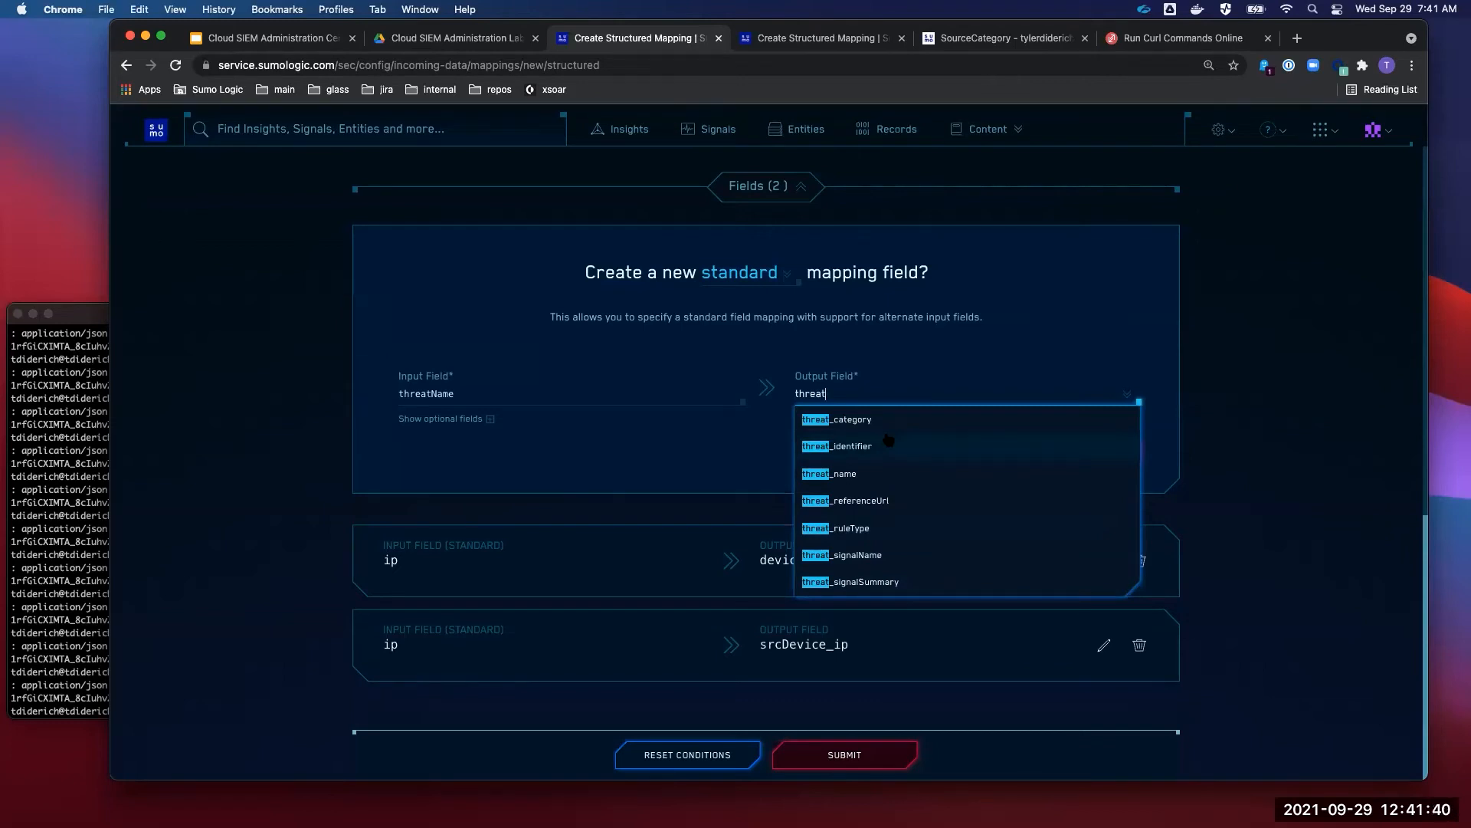
key(super+a)
key(BackSpace)
text(dst)
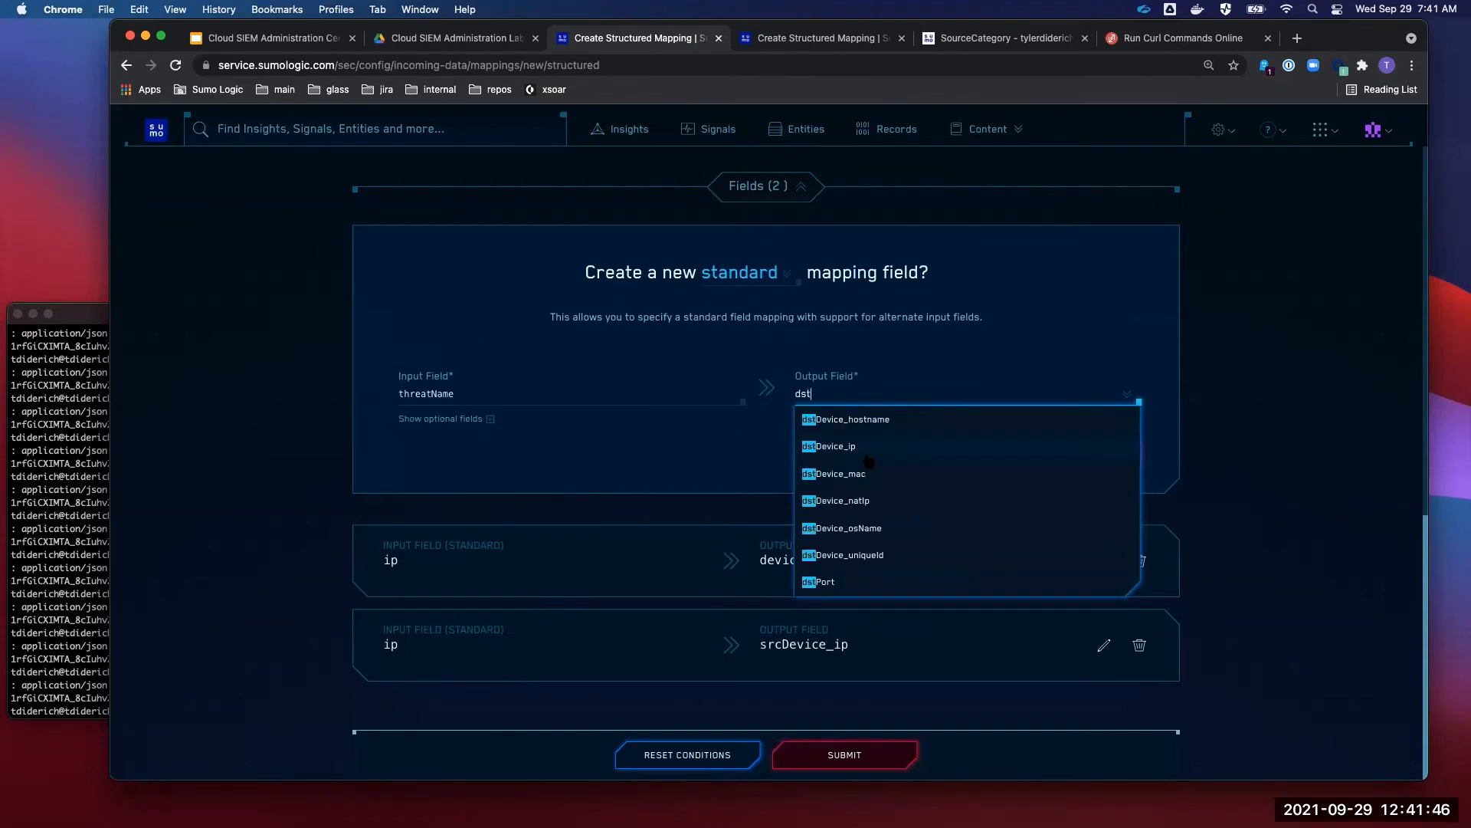
key(super+a)
key(BackSpace)
text(threat)
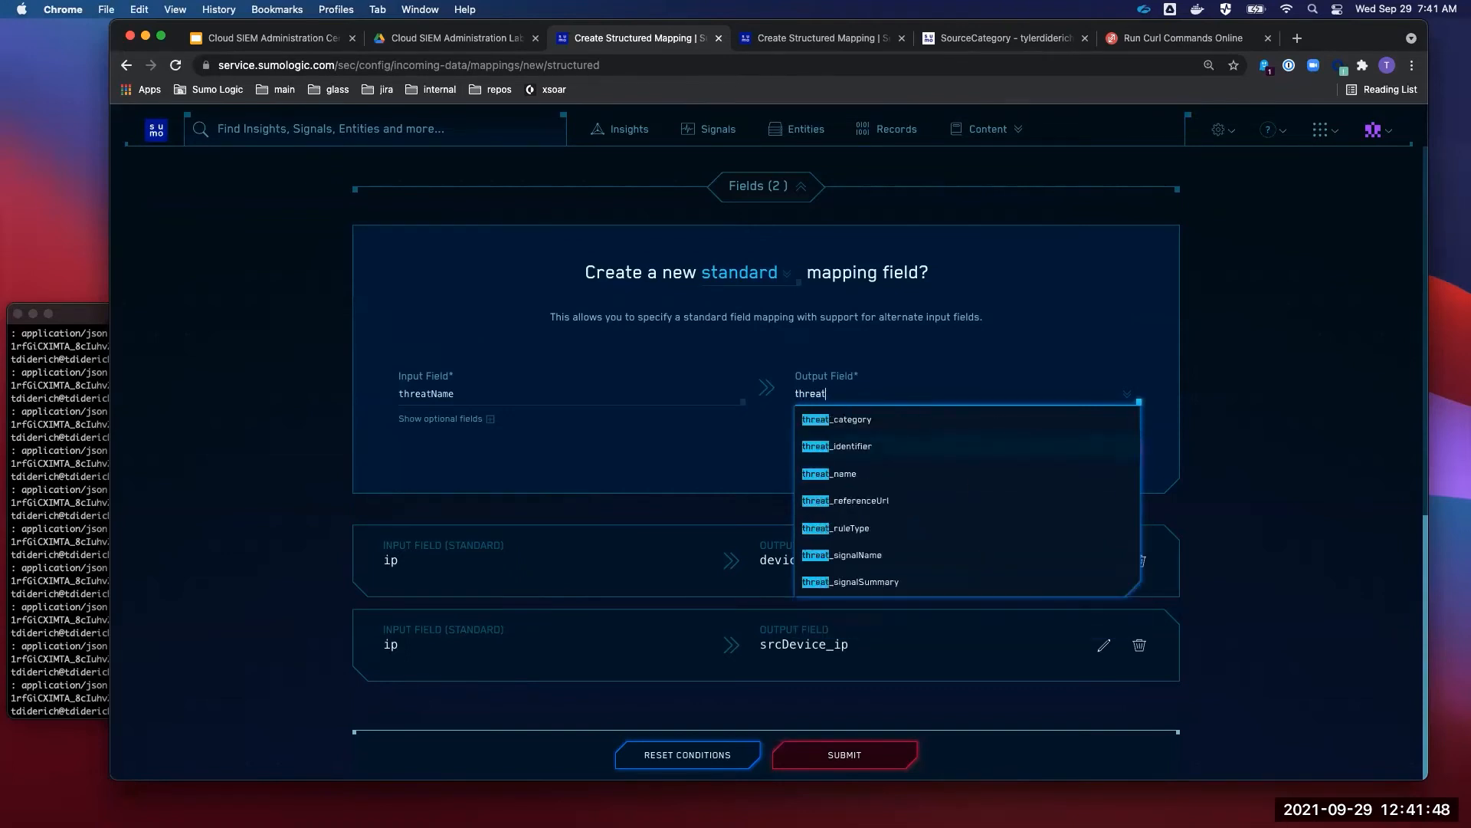
click(895, 475)
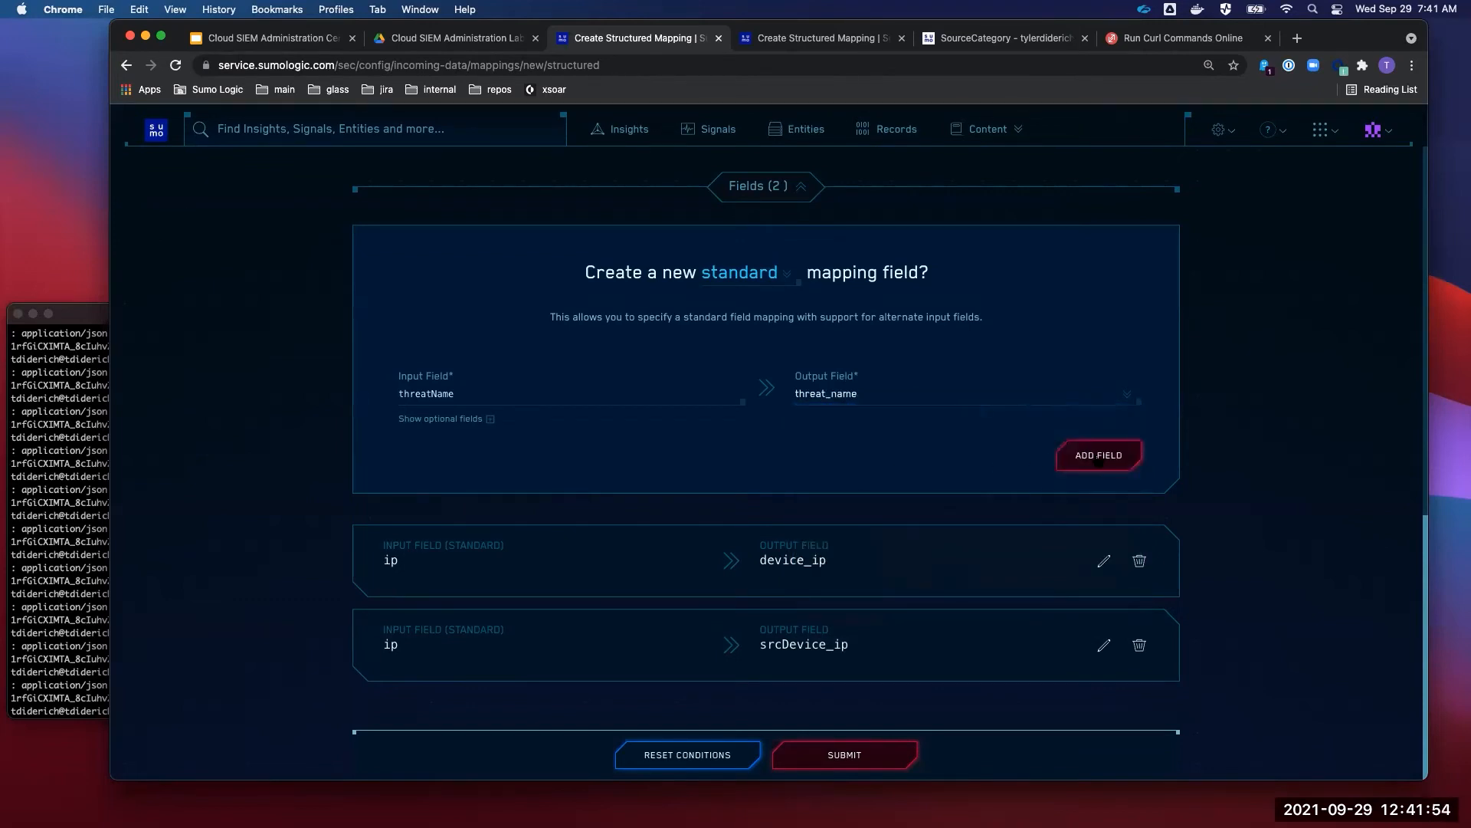
click(1101, 457)
scroll(963, 494, down, 2)
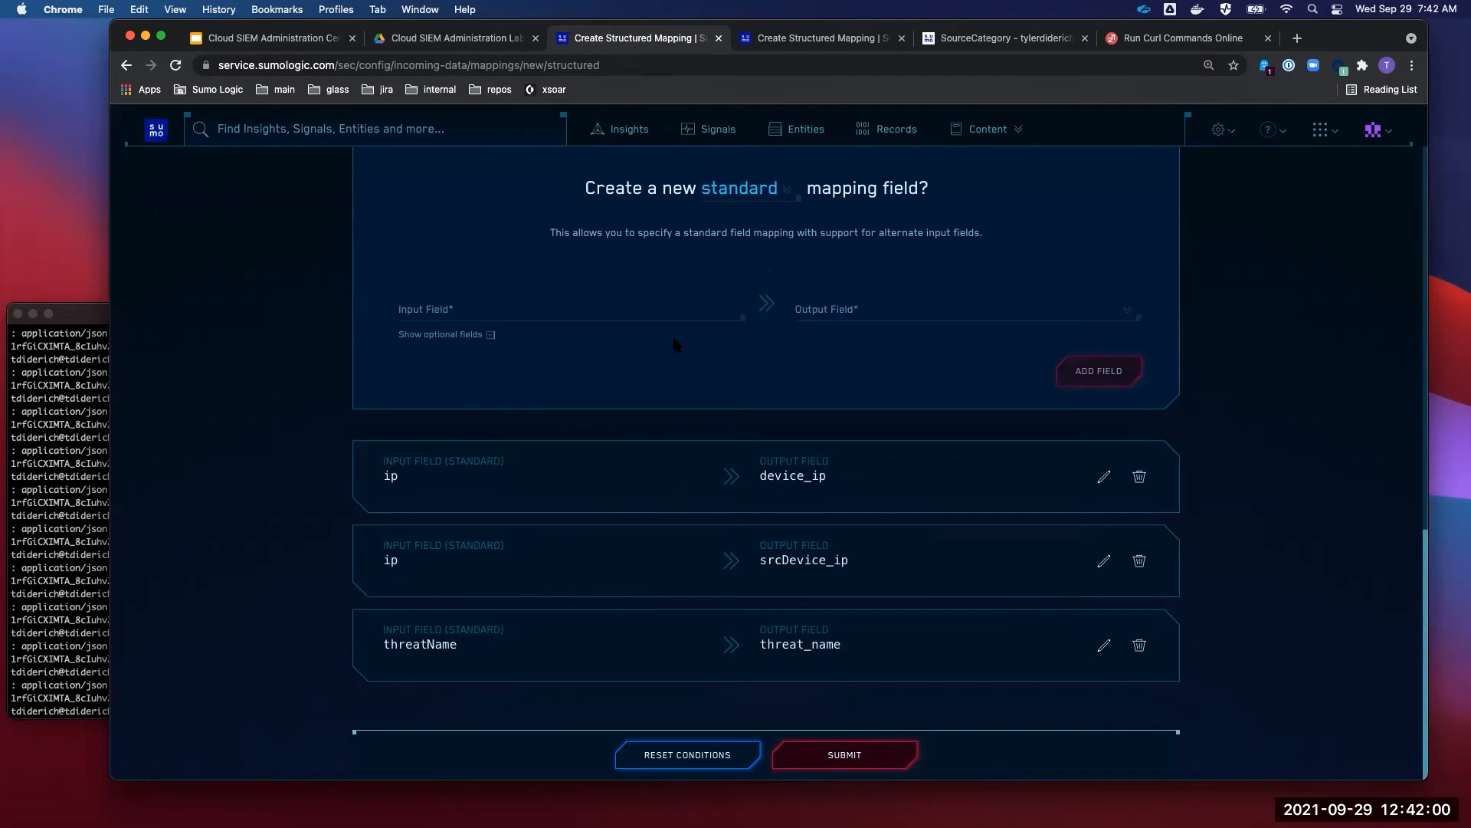
- Change the new mapping field's type from standard to extracted
click(762, 189)
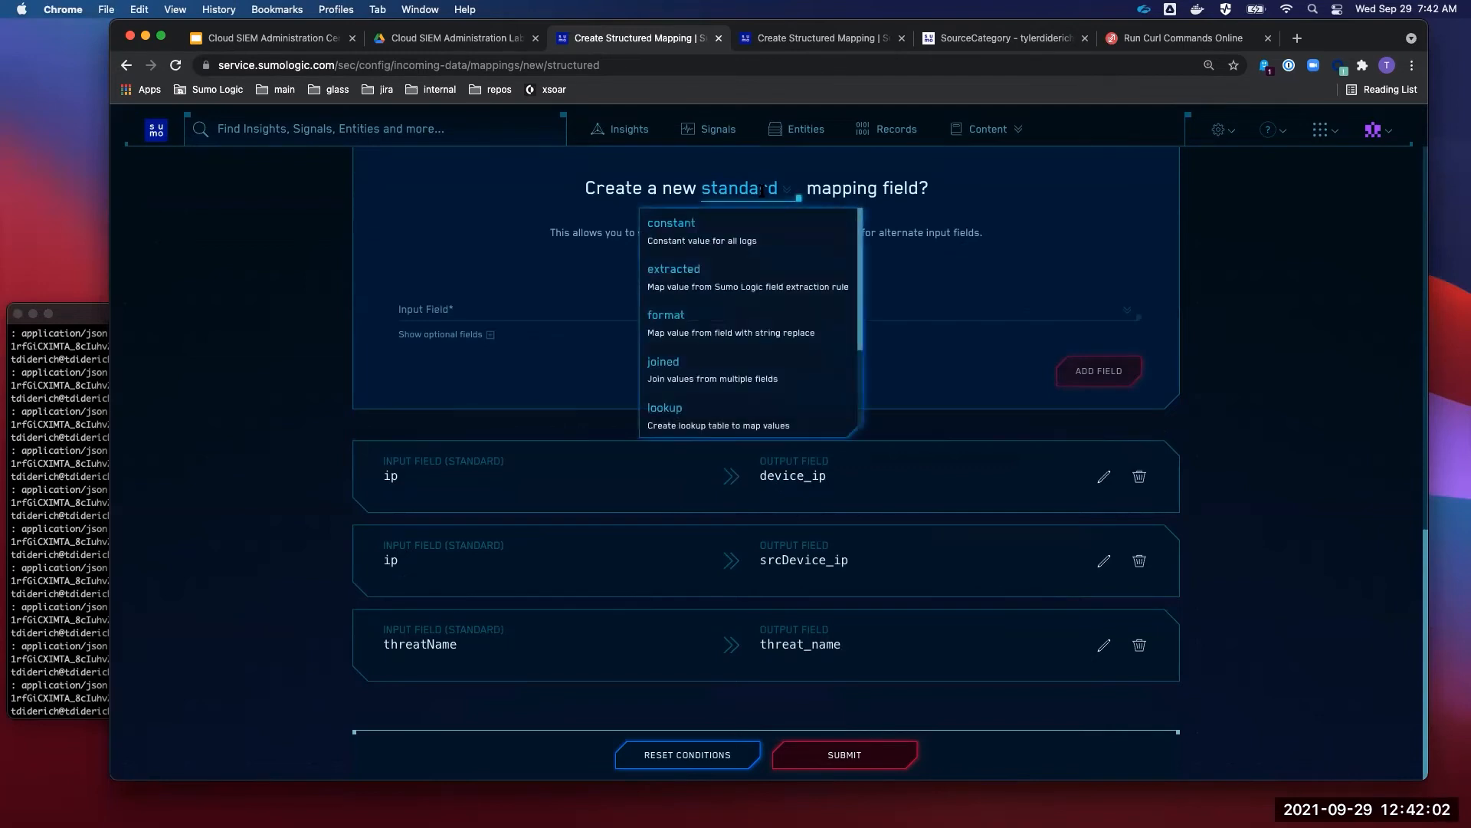
click(746, 277)
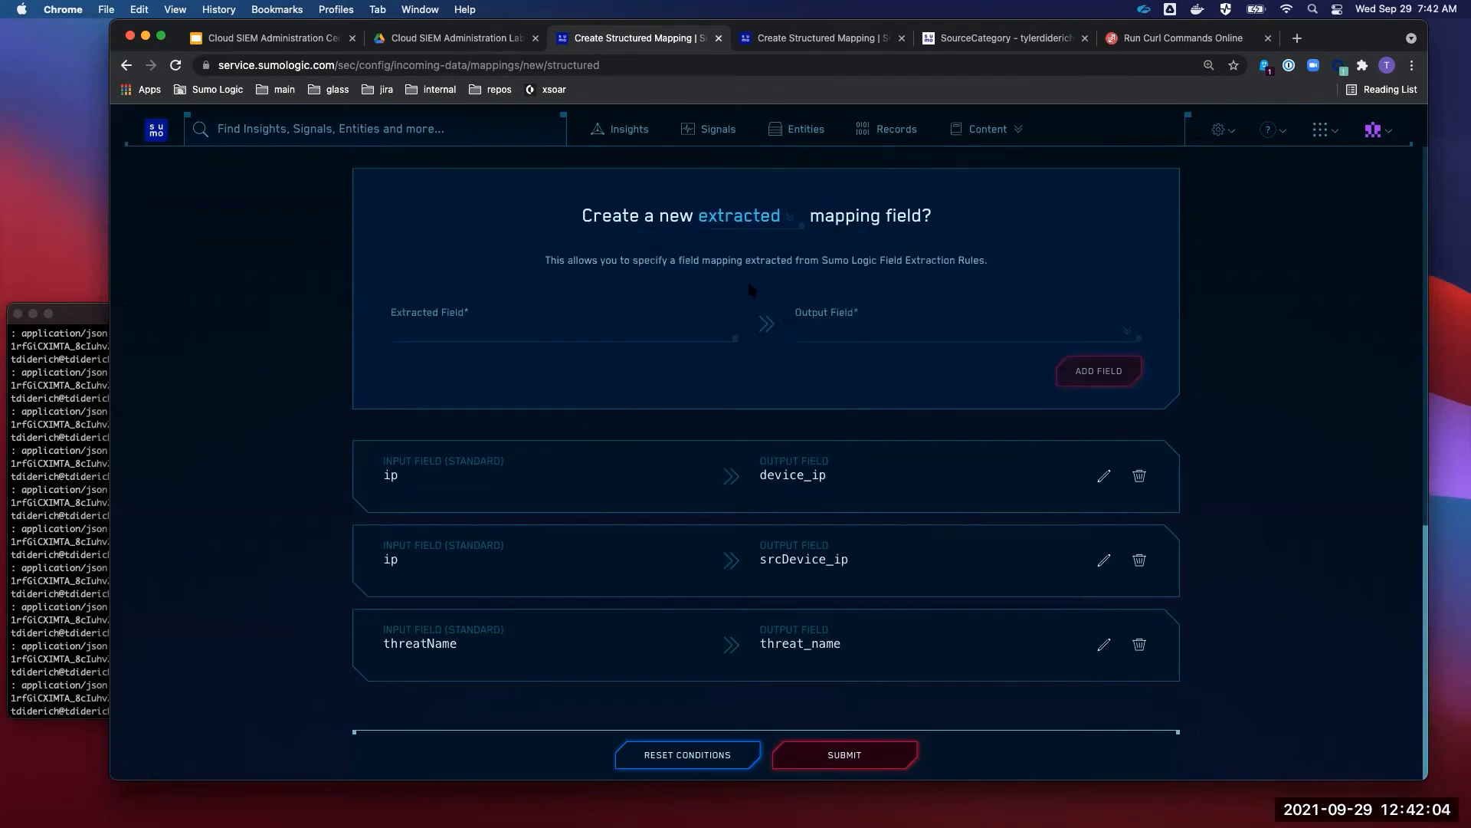
scroll(740, 334, up, 1)
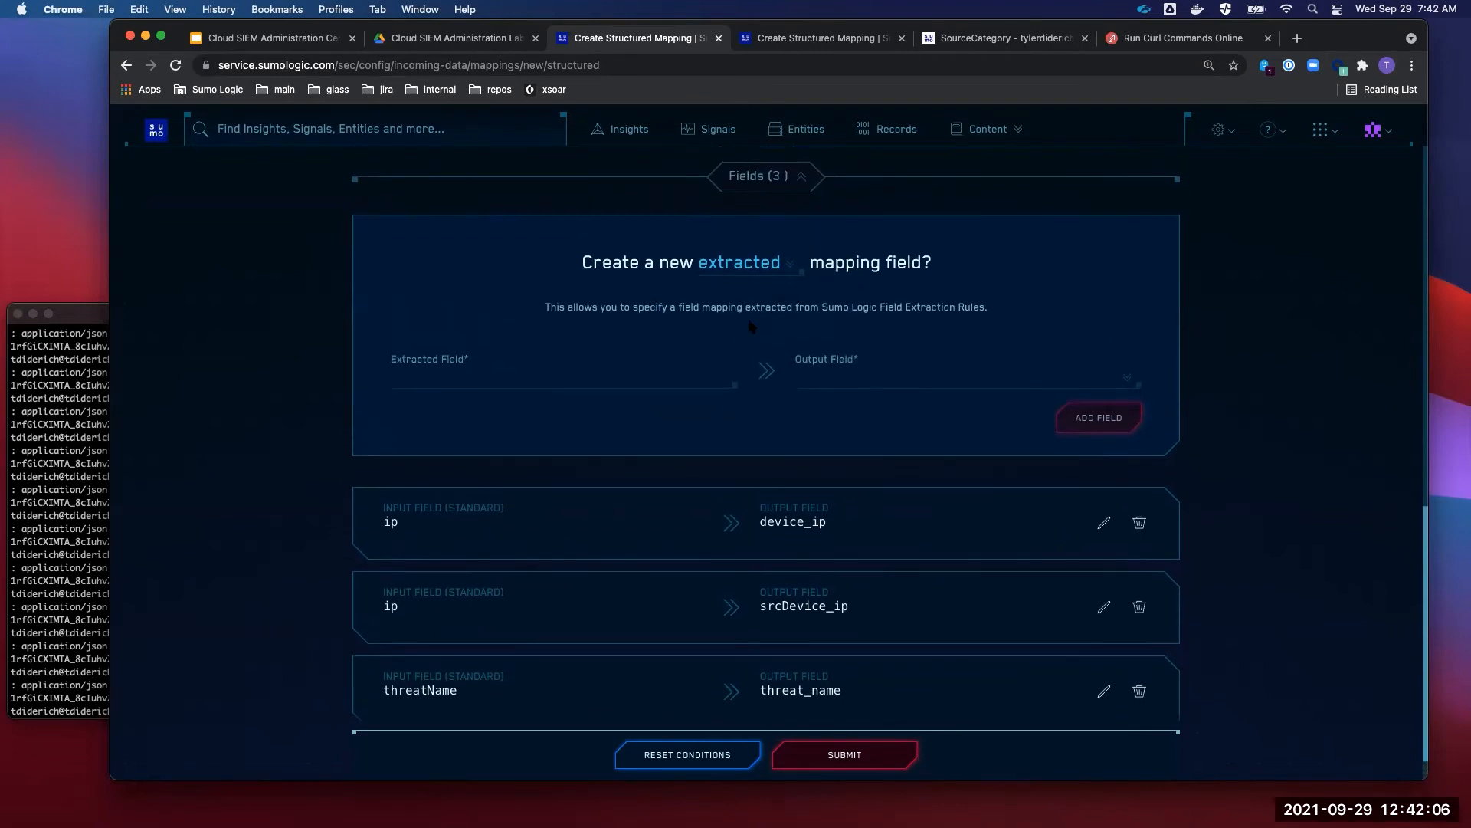
click(748, 264)
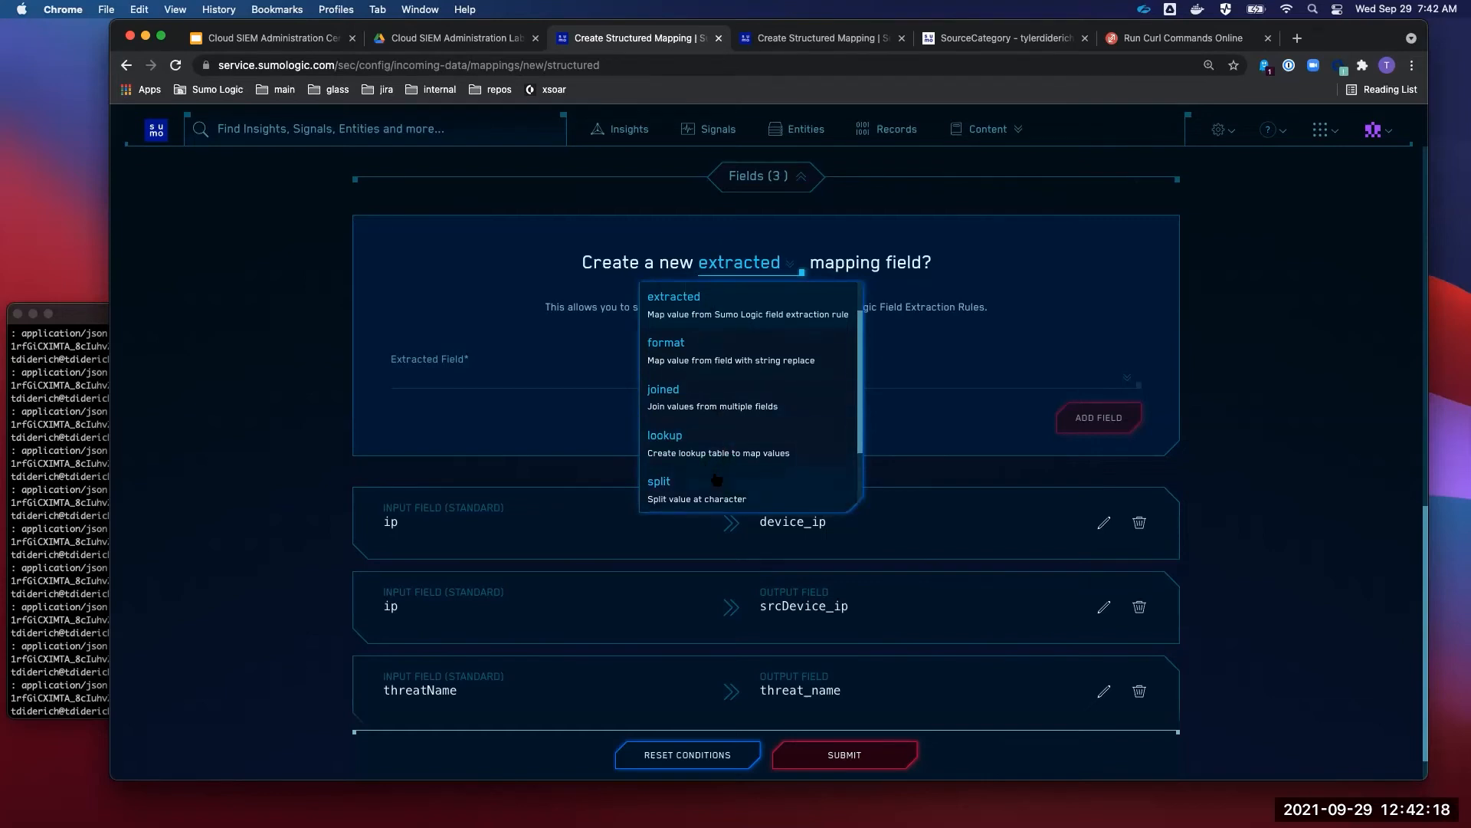
click(603, 426)
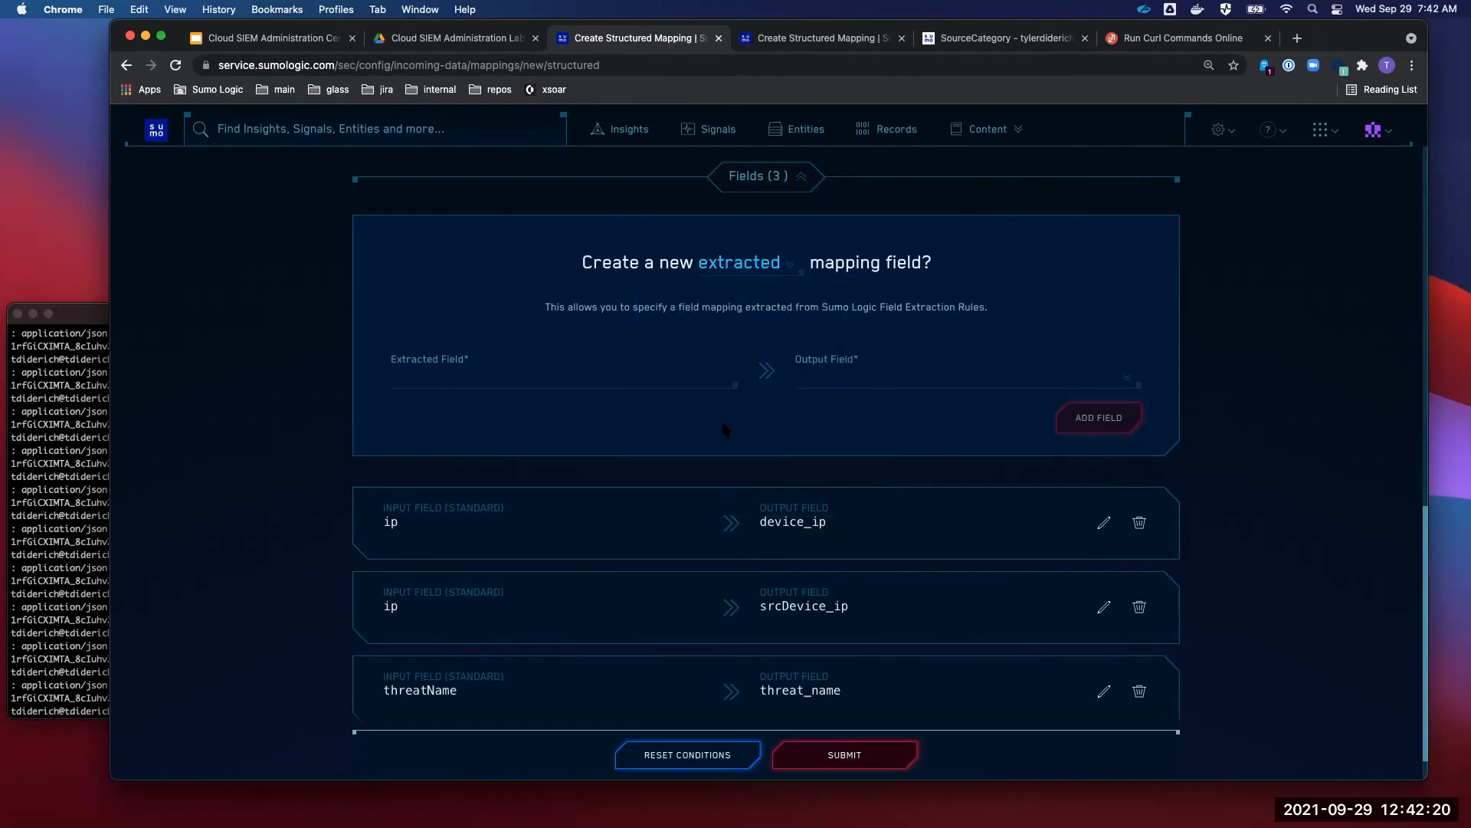
scroll(724, 425, down, 1)
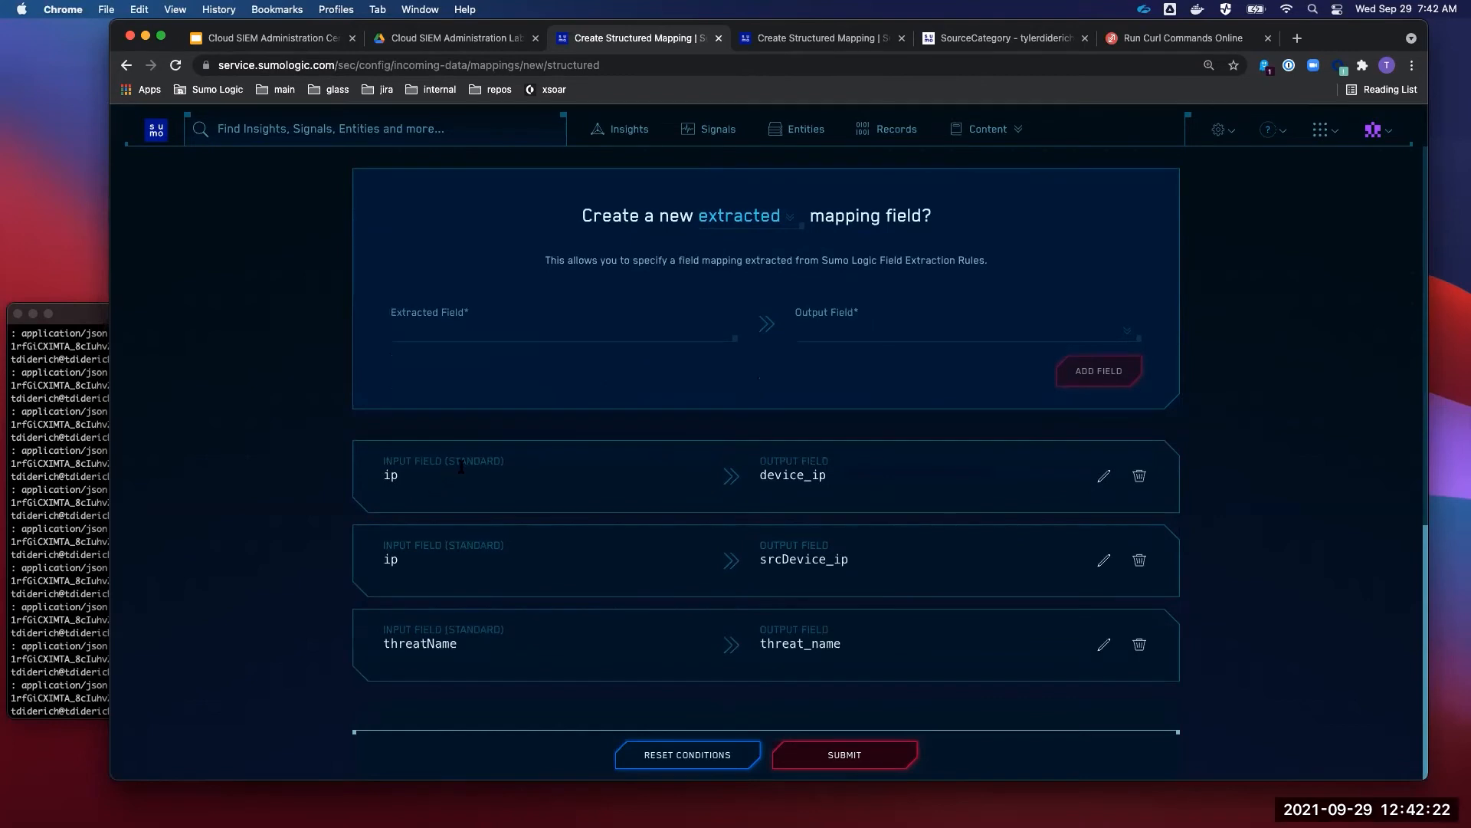
triple_click(460, 465)
click(539, 502)
- Submit the new log mapping, select its page URL, and recall the curl command in the terminal
click(886, 758)
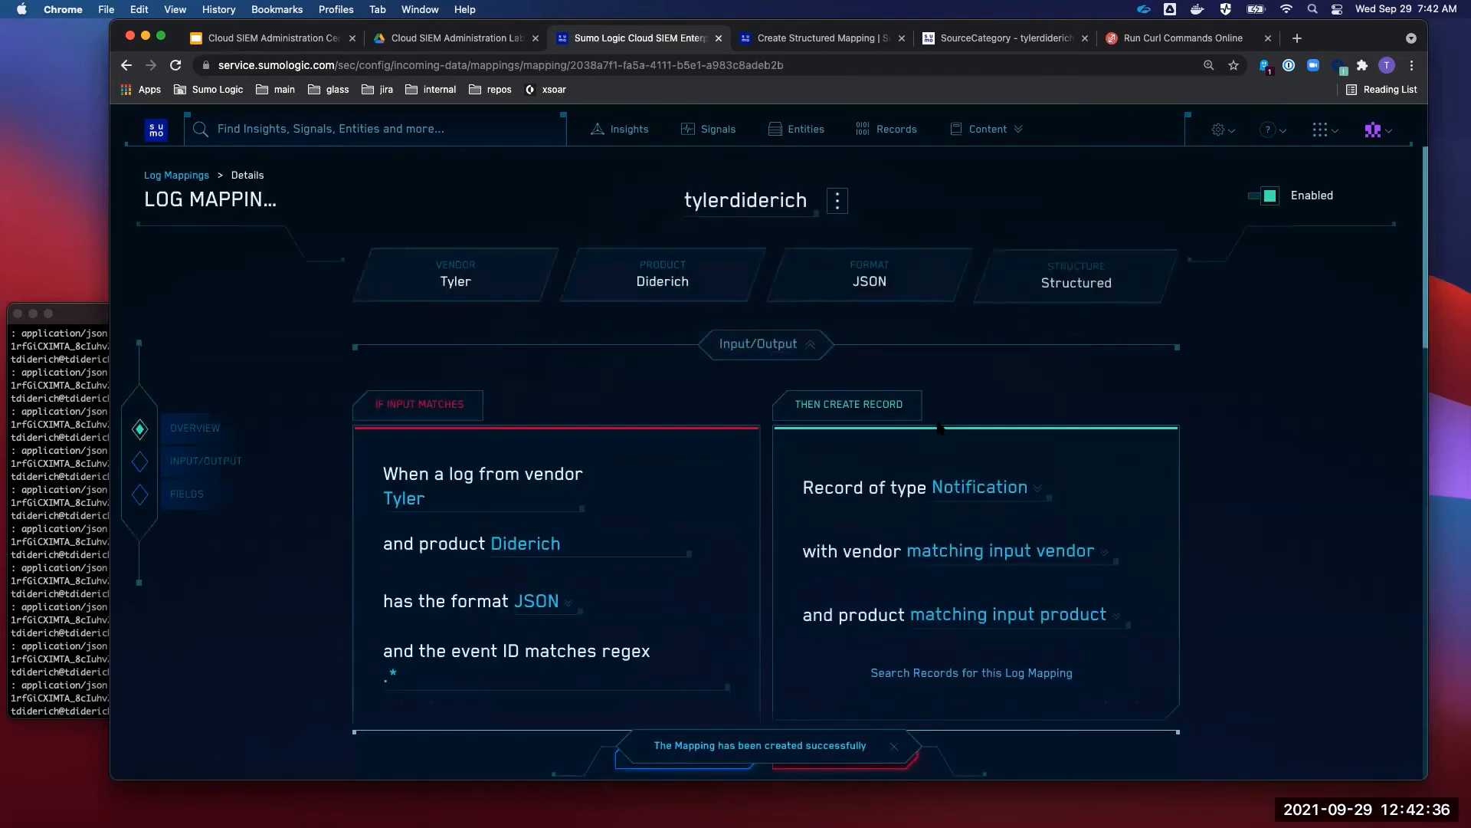
click(636, 66)
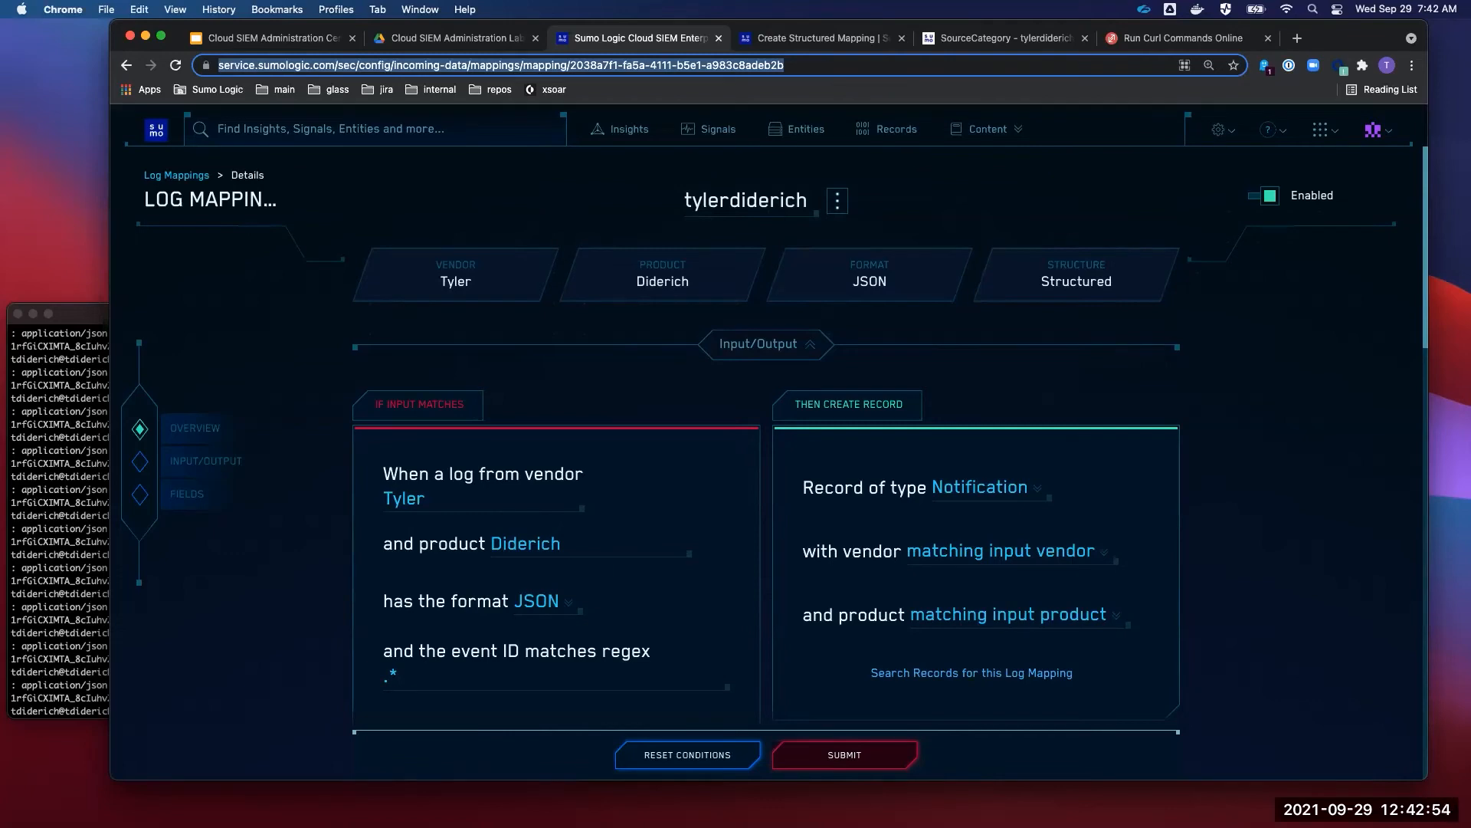
key(super+Tab)
key(Up)
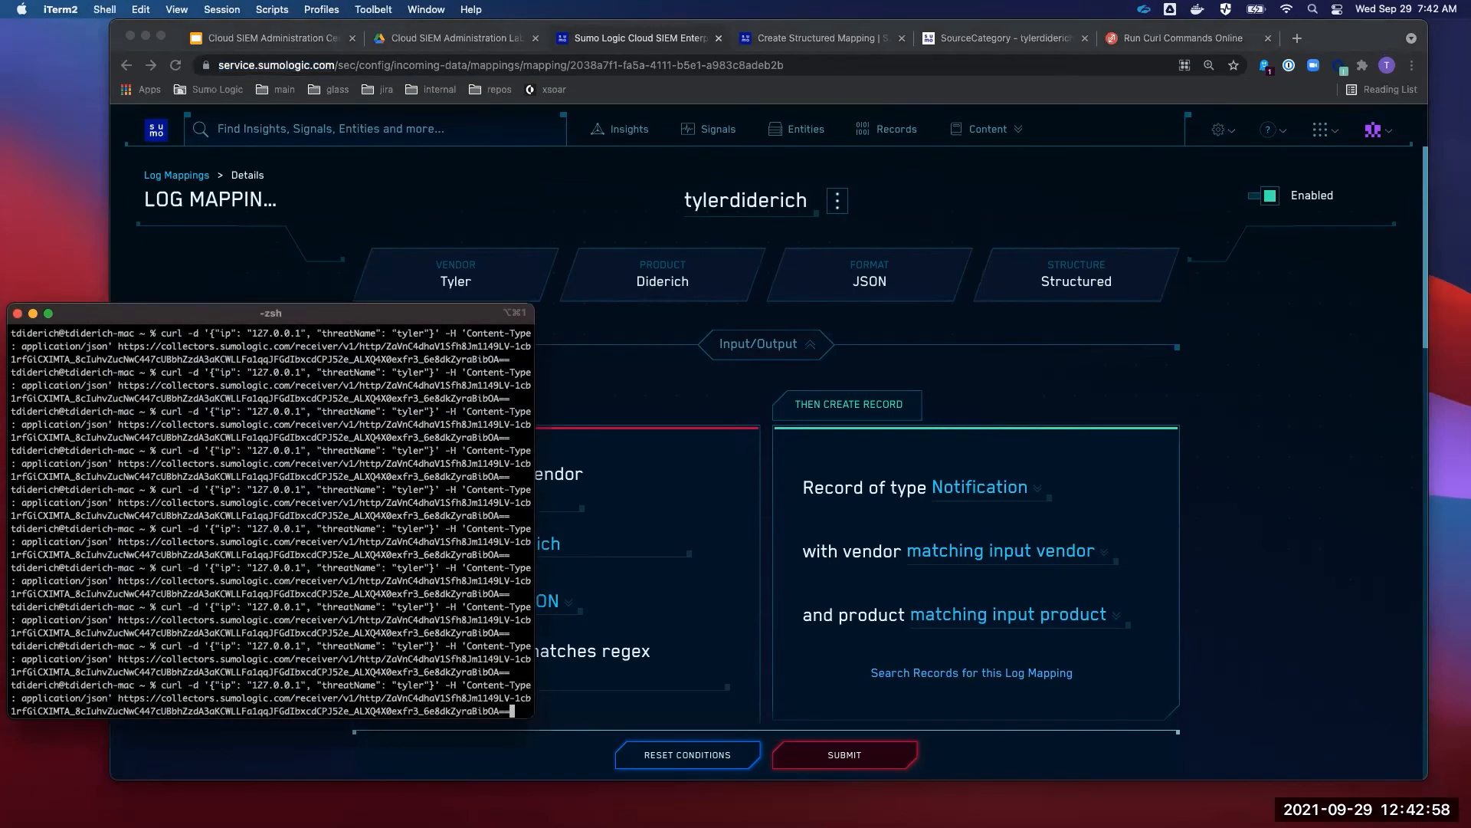
- Resend the test event, clear the terminal, and recall the curl command
key(Return)
text(c;ea)
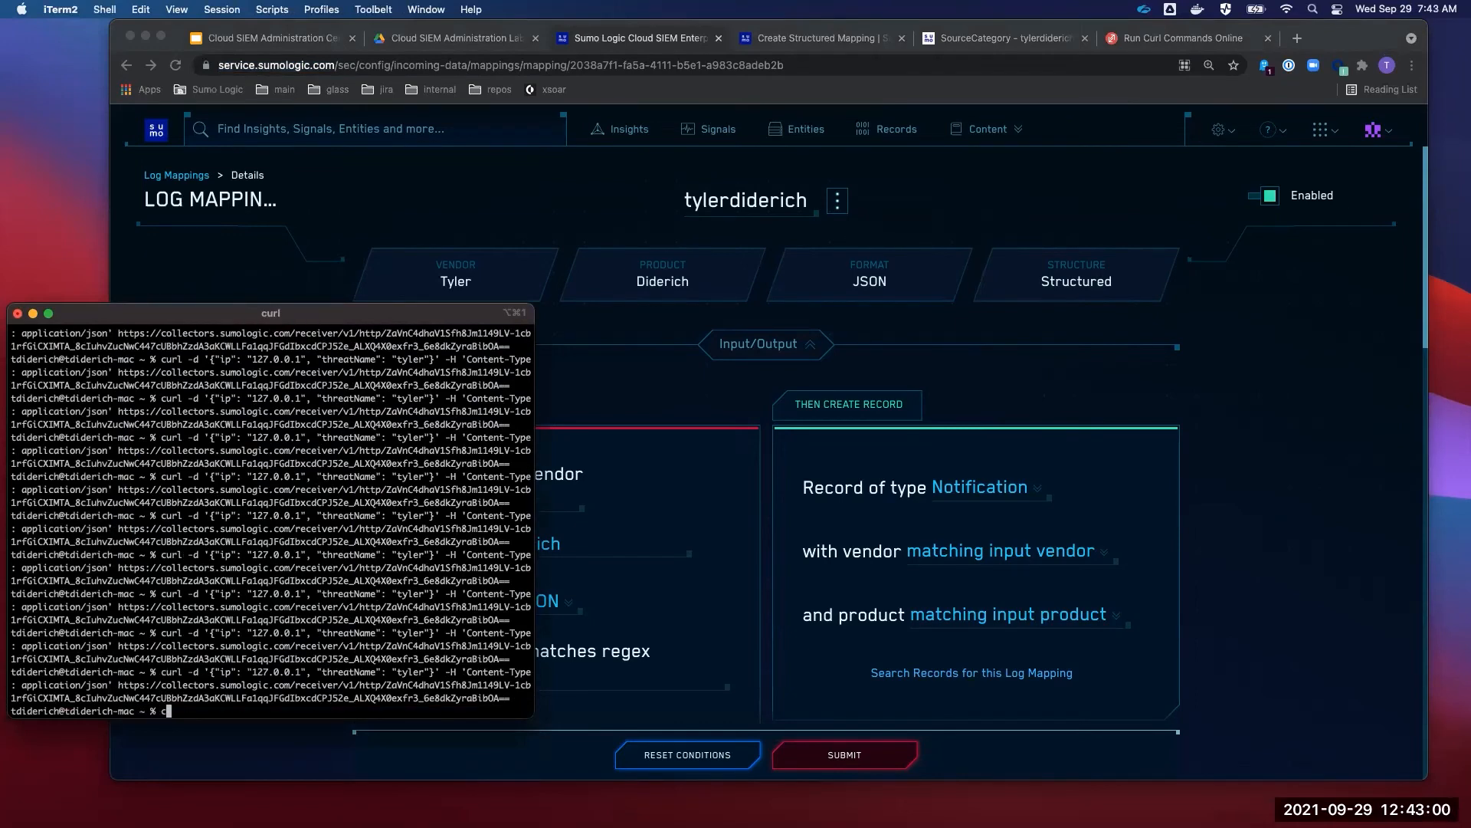
key(BackSpace)
key(BackSpace)
key(BackSpace)
text(lear)
key(Return)
key(Up)
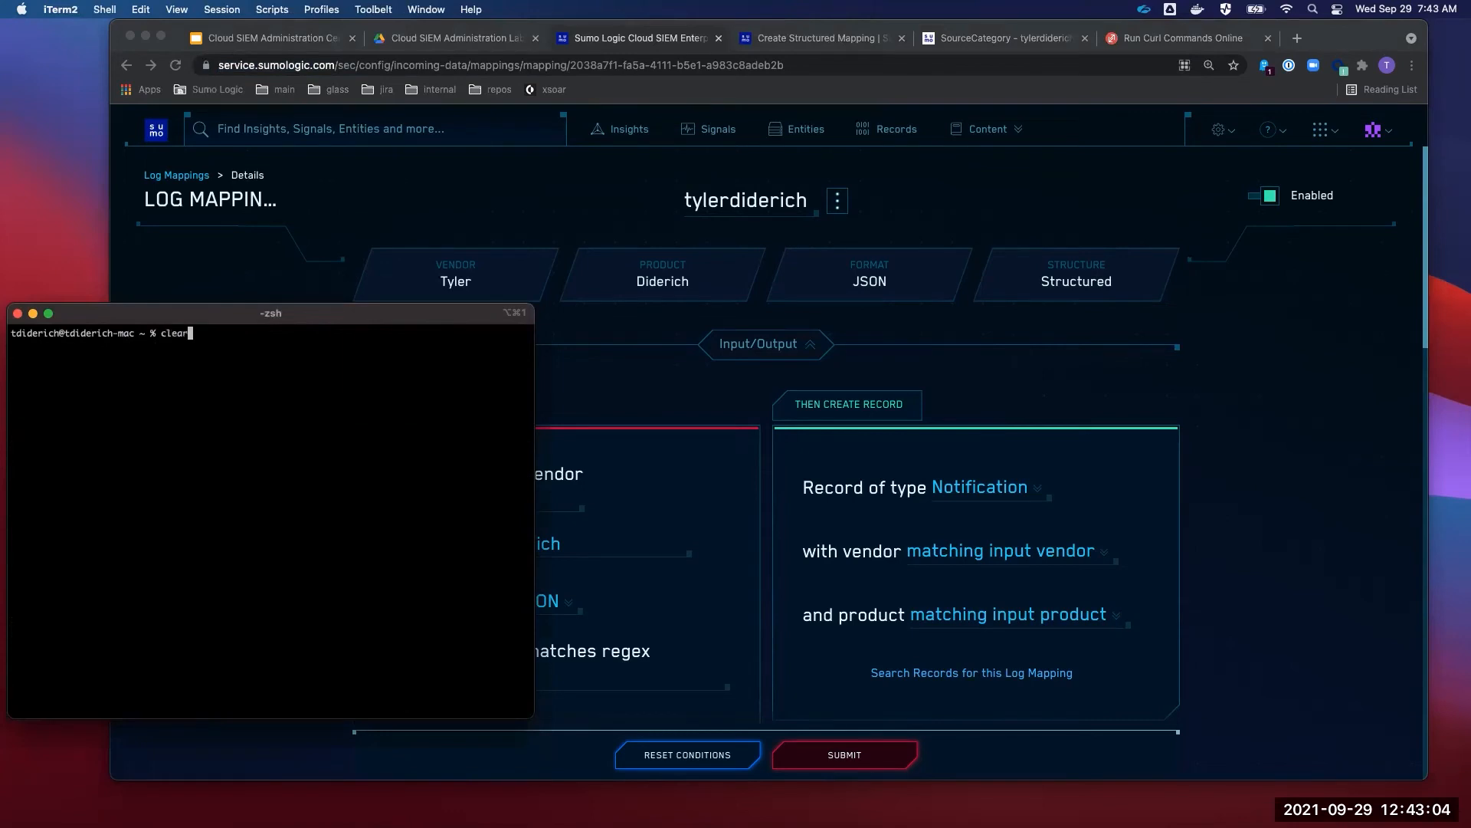
key(Up)
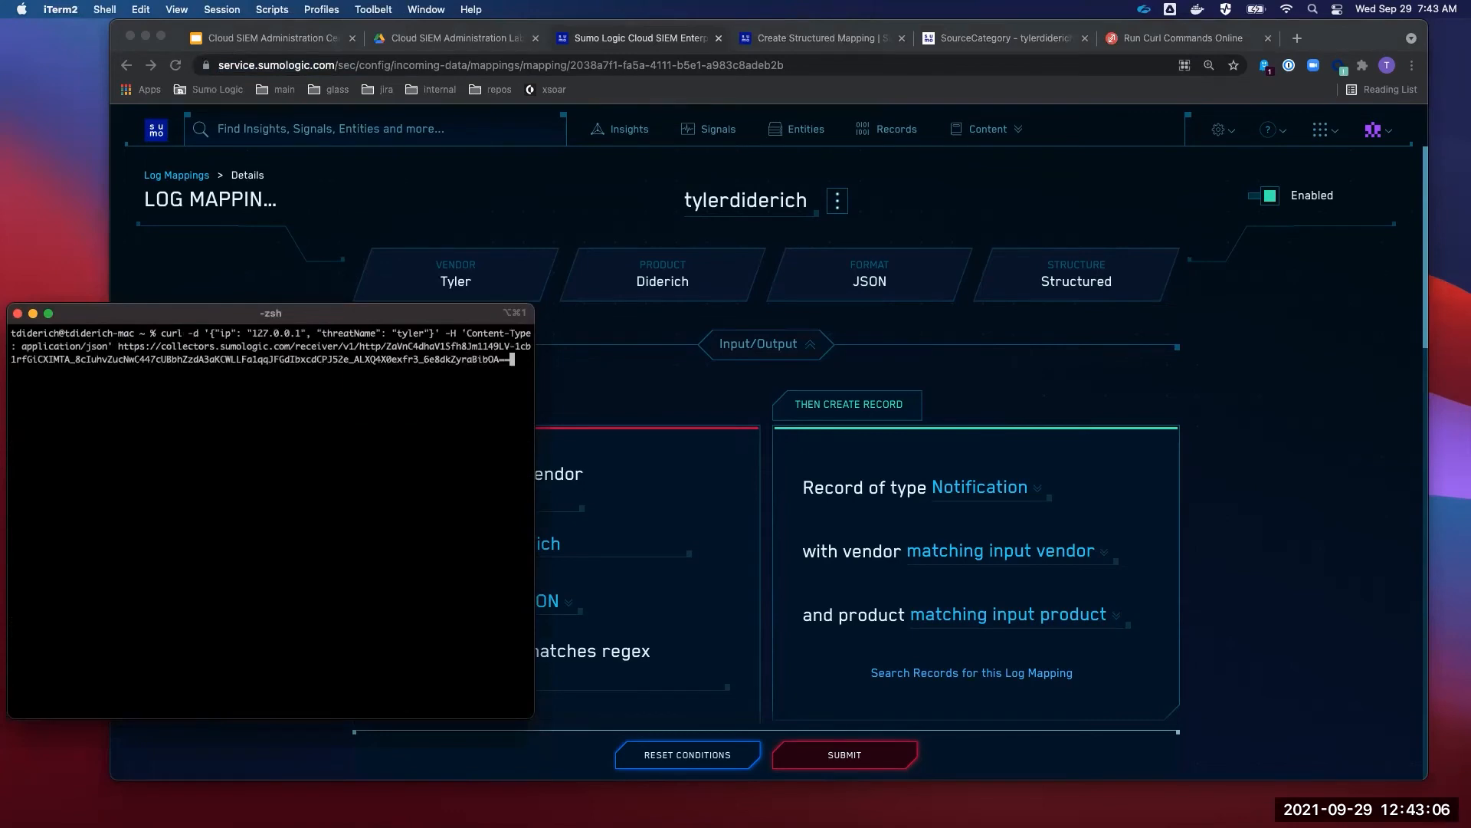
- Edit the curl payload so ip becomes the nested object {"foo": "bar"}
key(ctrl+a)
key(Right)
key(Right)
key(Right)
key(Right)
key(Right)
key(Right)
key(Right)
key(Right)
key(Right)
key(Right)
key(Right)
key(Right)
key(Right)
key(Right)
key(Right)
key(Right)
key(Right)
key(Right)
key(Right)
key(Right)
key(Right)
key(Right)
key(Right)
key(Right)
key(Right)
key(Right)
key(Right)
key(BackSpace)
key(BackSpace)
key(BackSpace)
key(BackSpace)
key(BackSpace)
key(BackSpace)
key(BackSpace)
key(BackSpace)
key(BackSpace)
key(BackSpace)
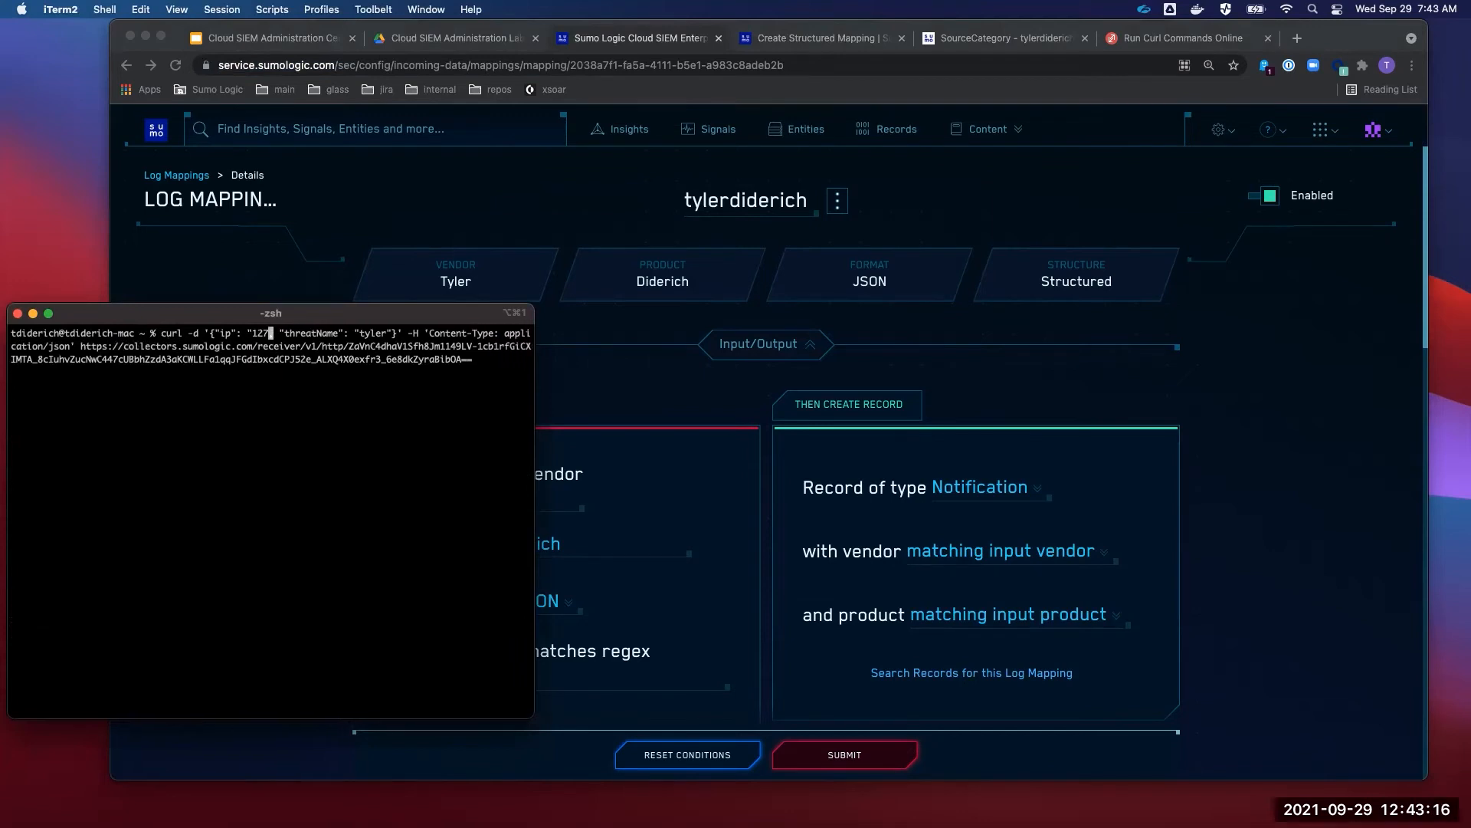
key(BackSpace)
text(})
key(Left)
text("foo:)
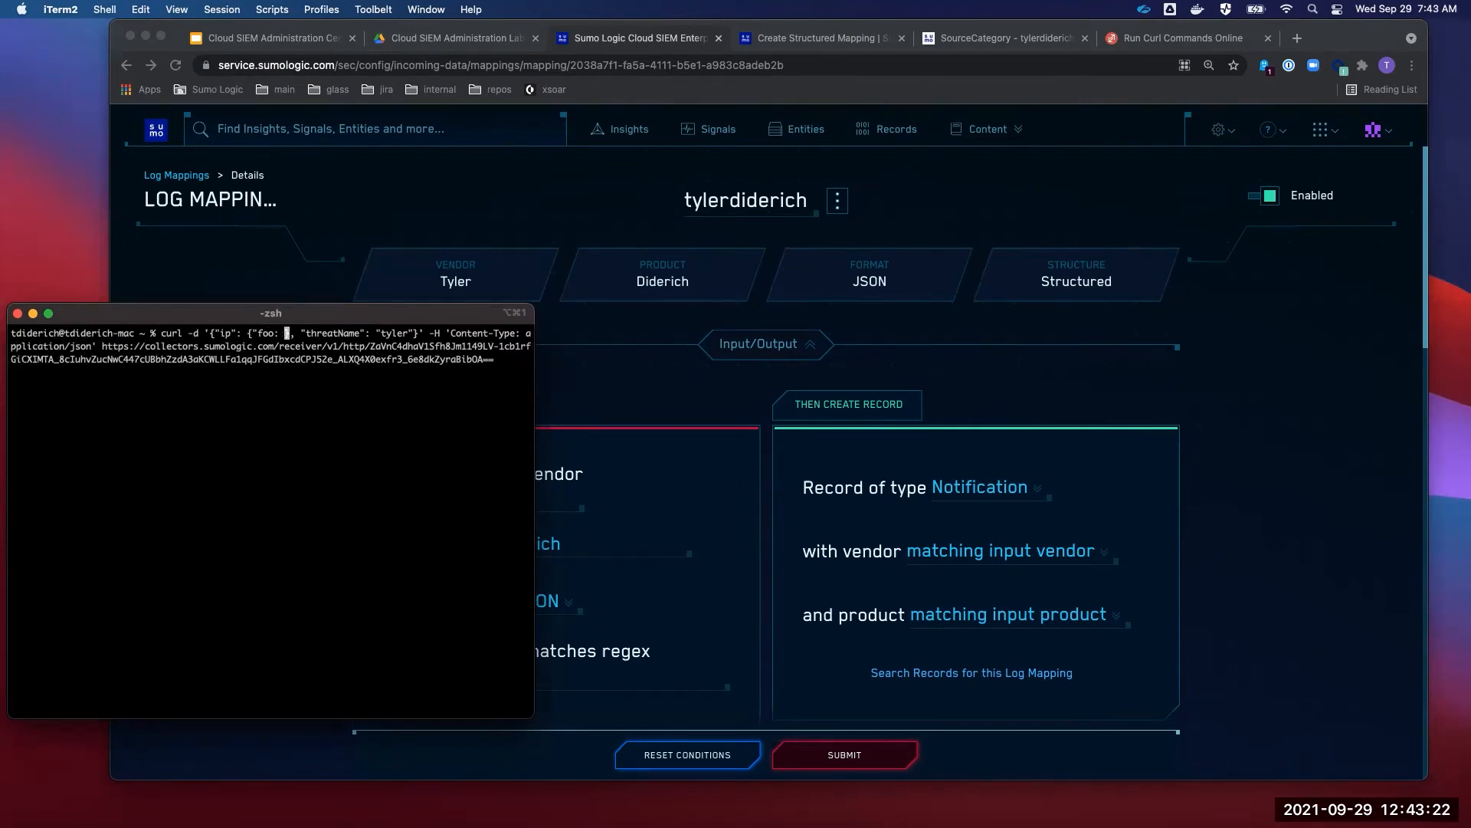
text( "bar")
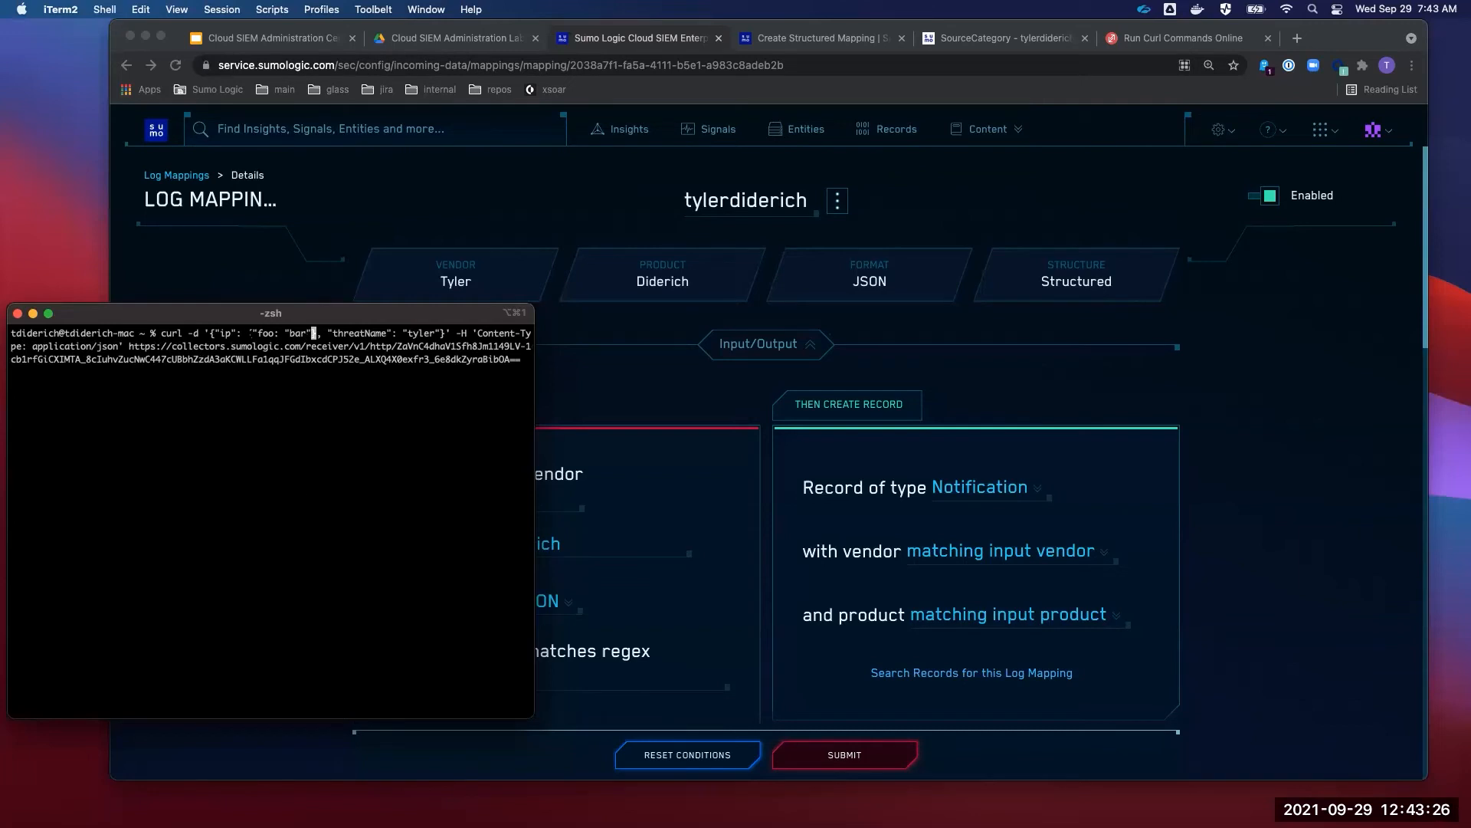
drag(220, 332, 272, 333)
click(317, 334)
drag(318, 334, 217, 334)
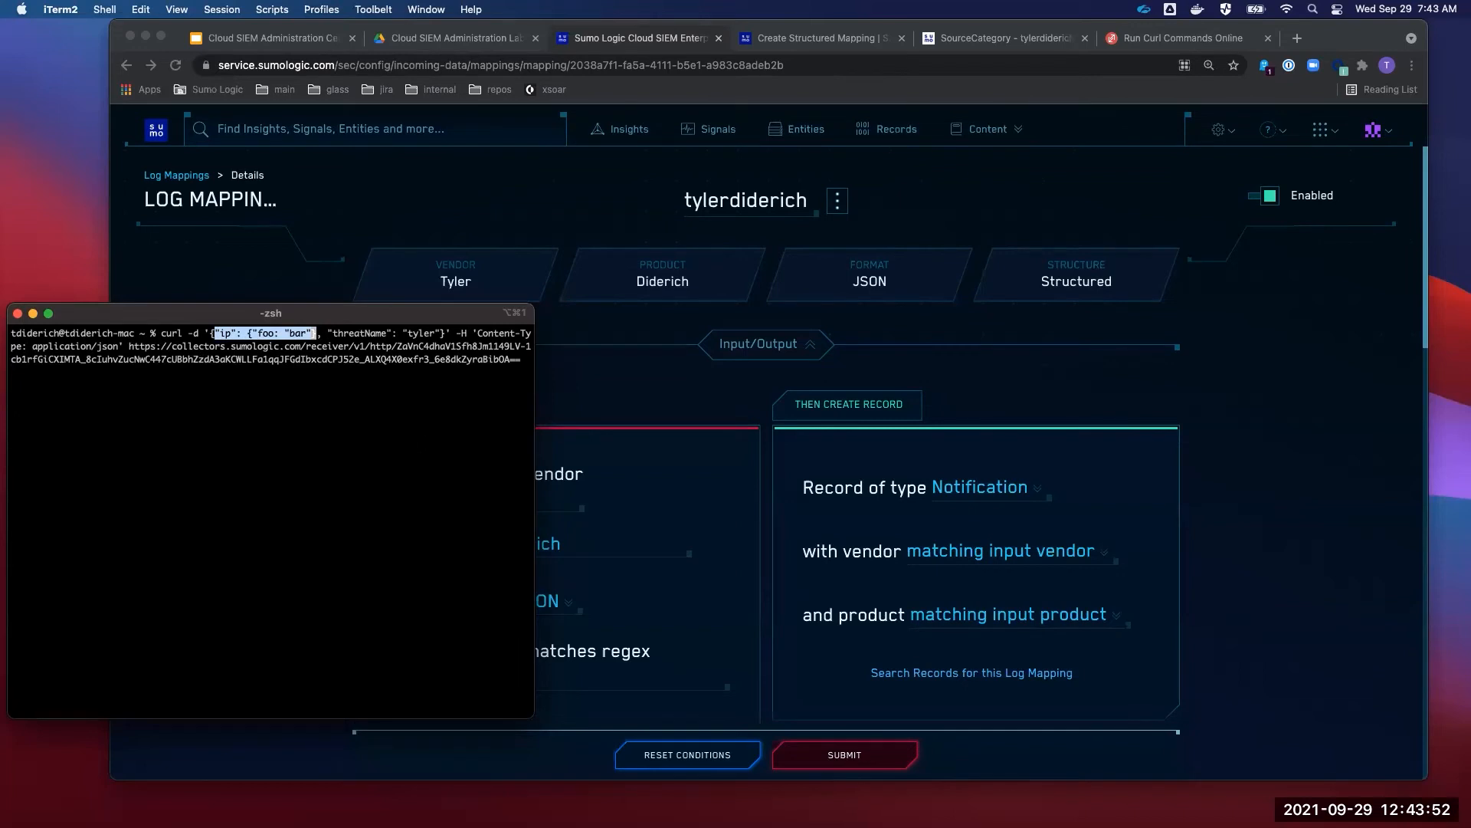
click(826, 348)
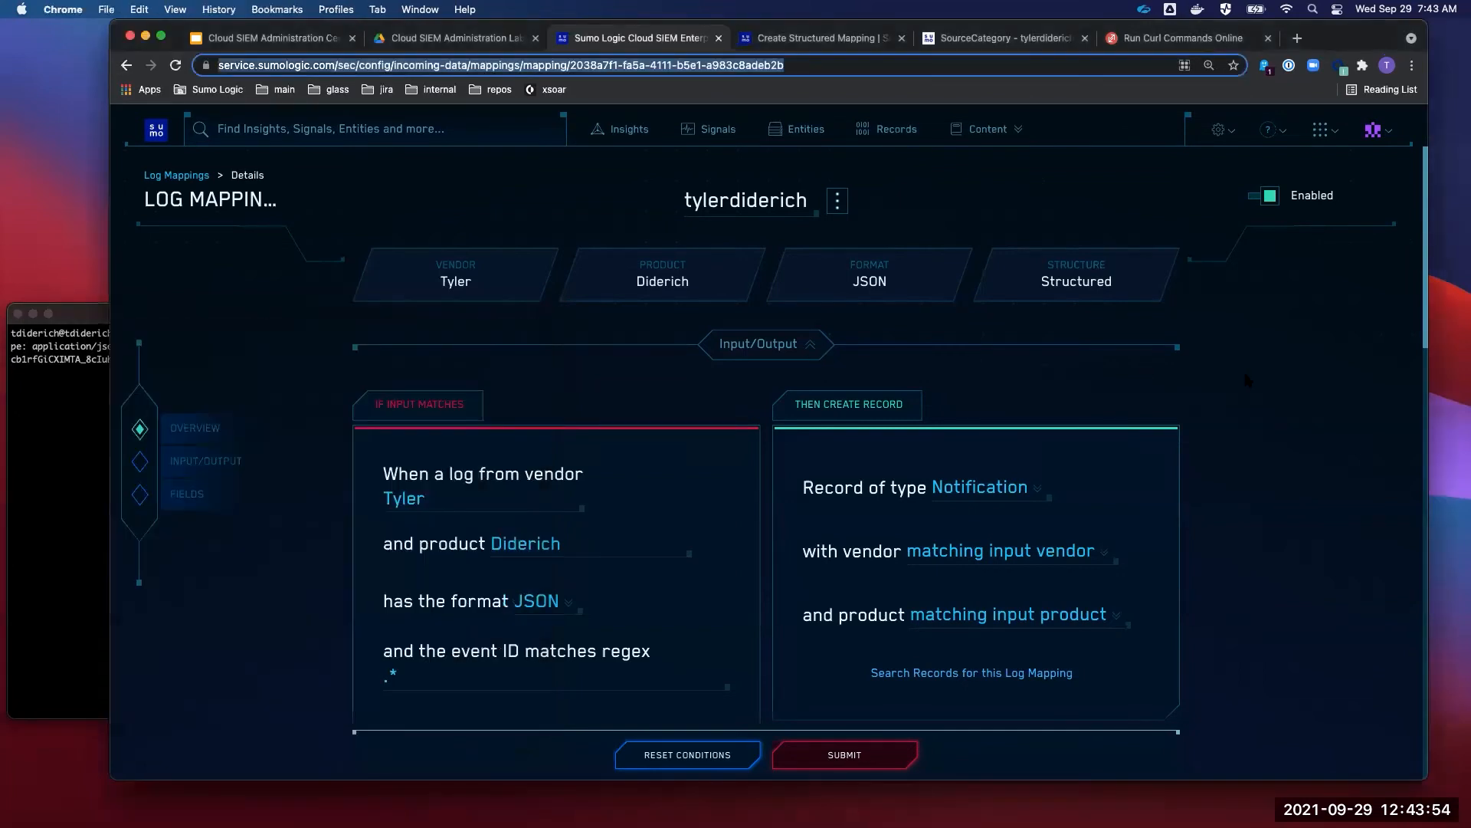
scroll(1247, 381, down, 3)
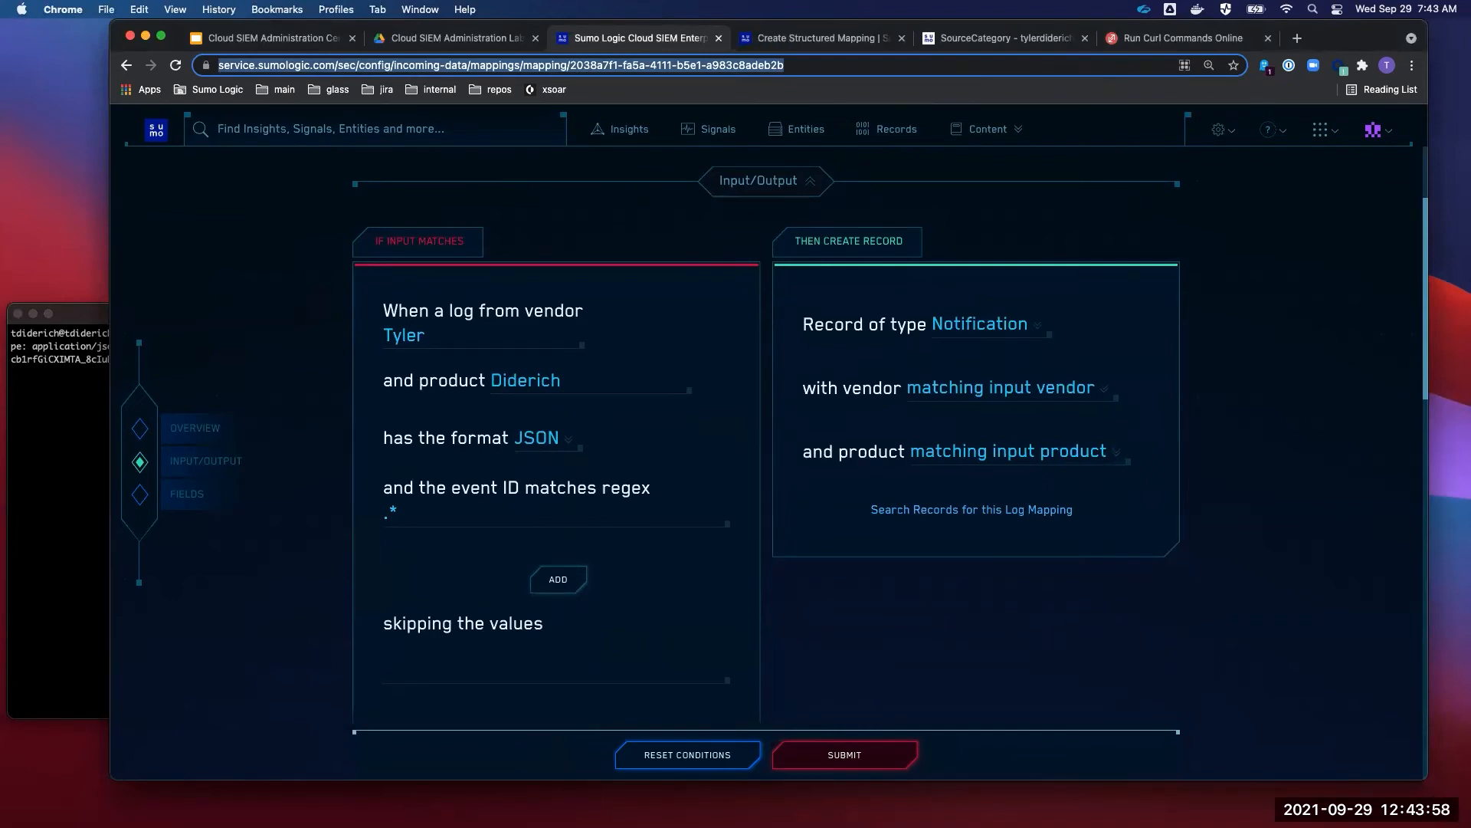
key(alt+Return)
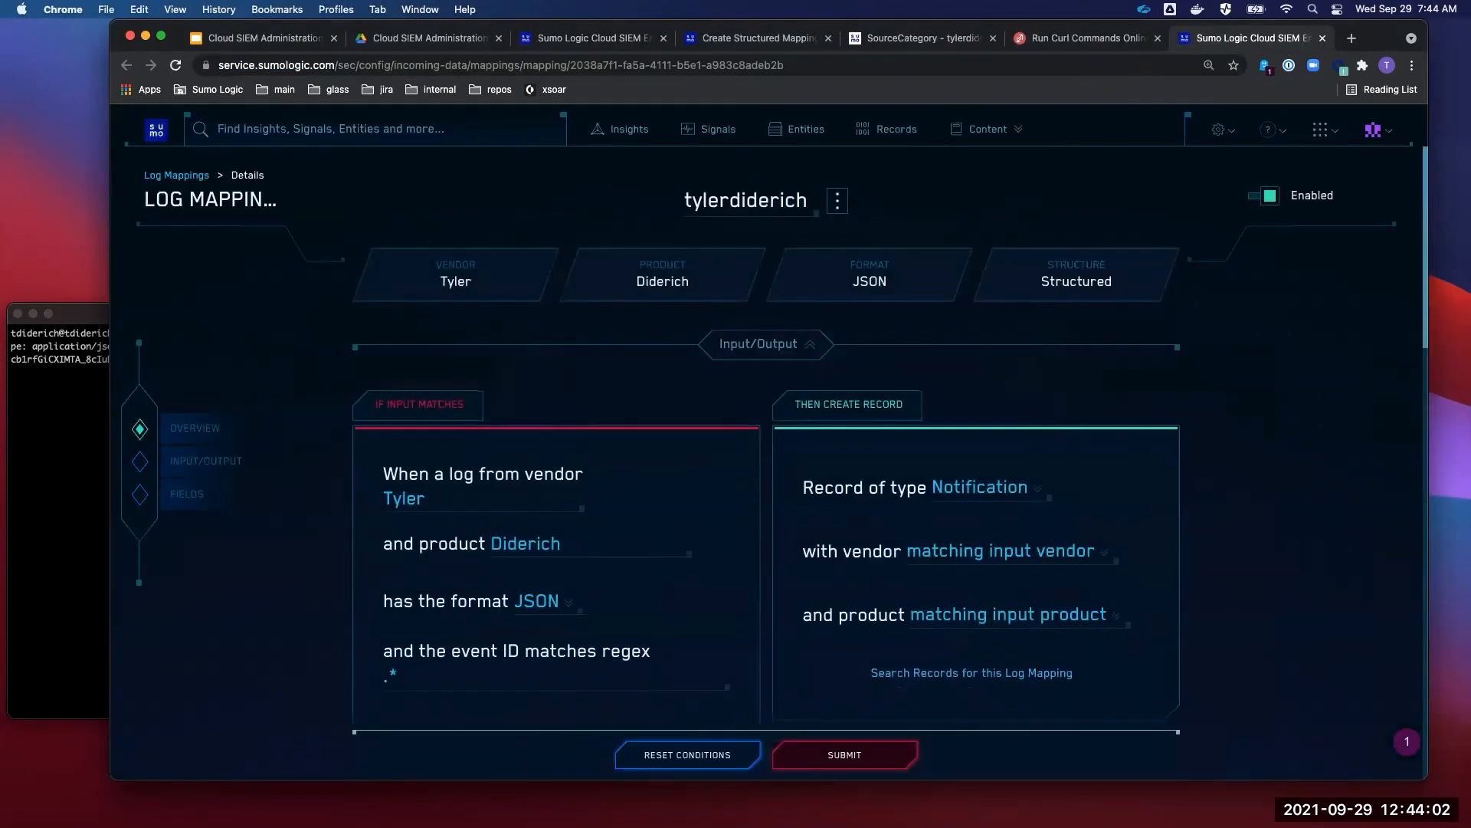
key(super+shift+t)
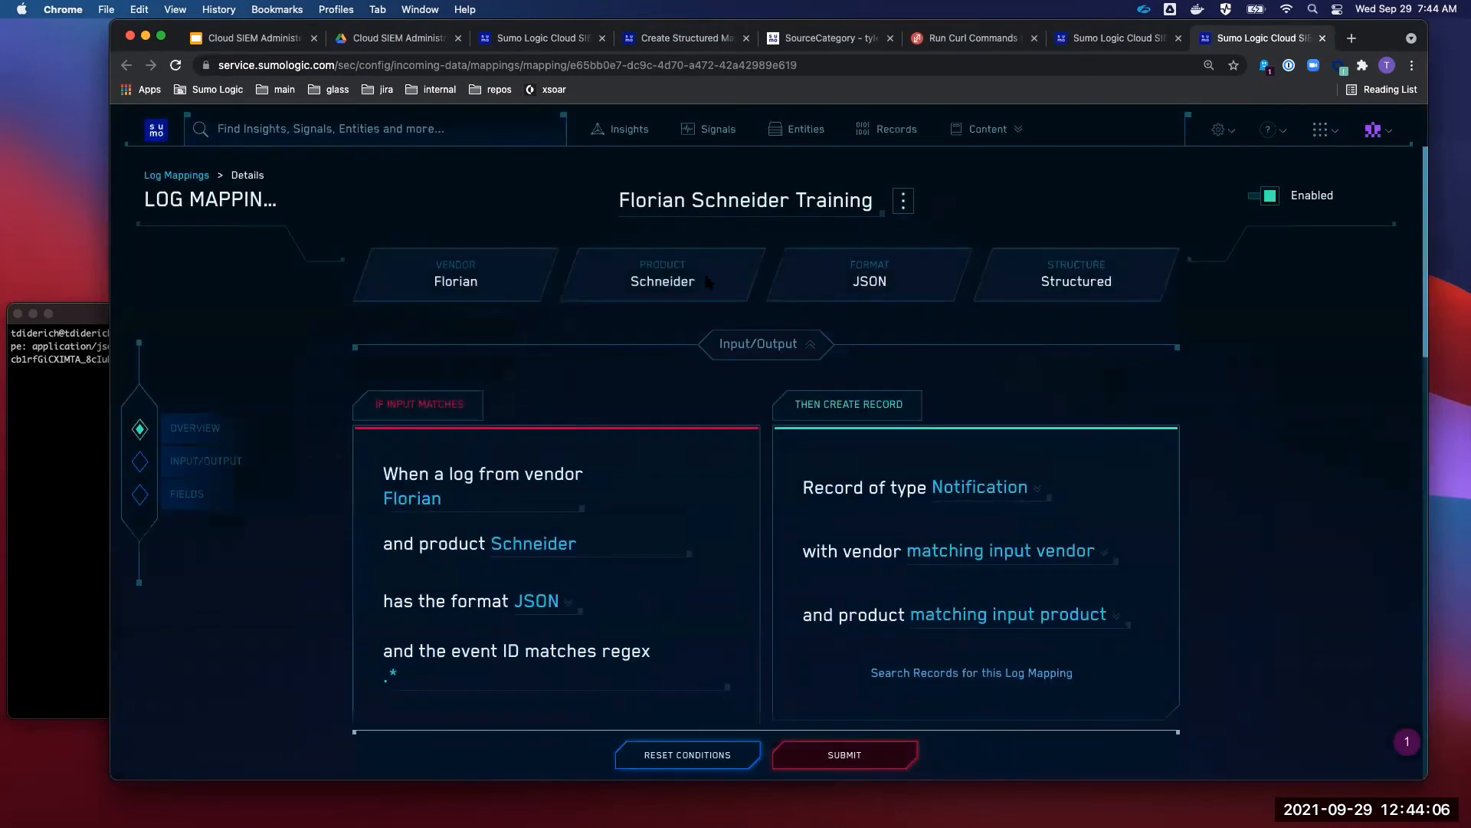
scroll(778, 370, down, 3)
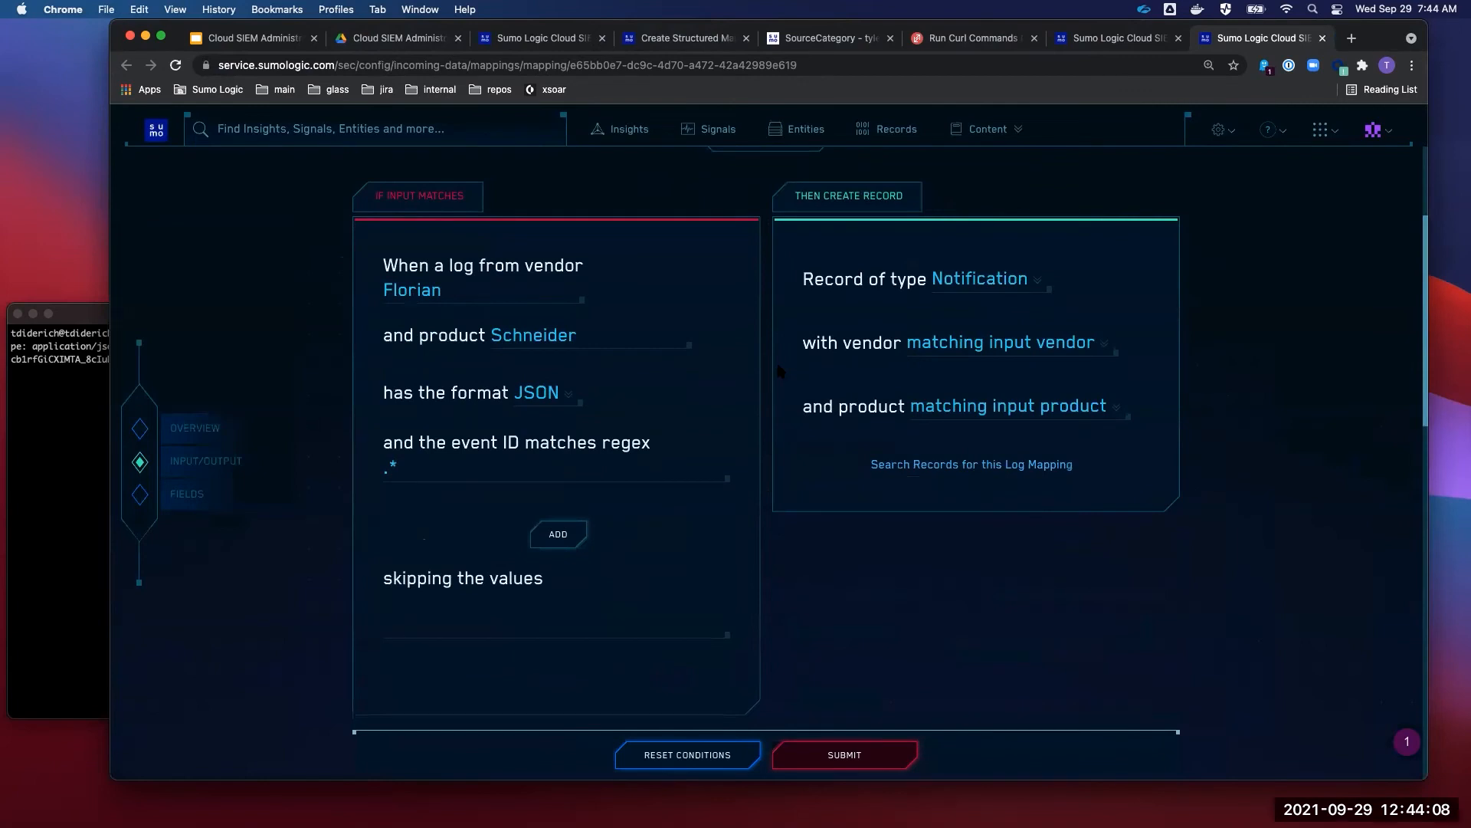
scroll(777, 370, down, 4)
scroll(757, 422, down, 4)
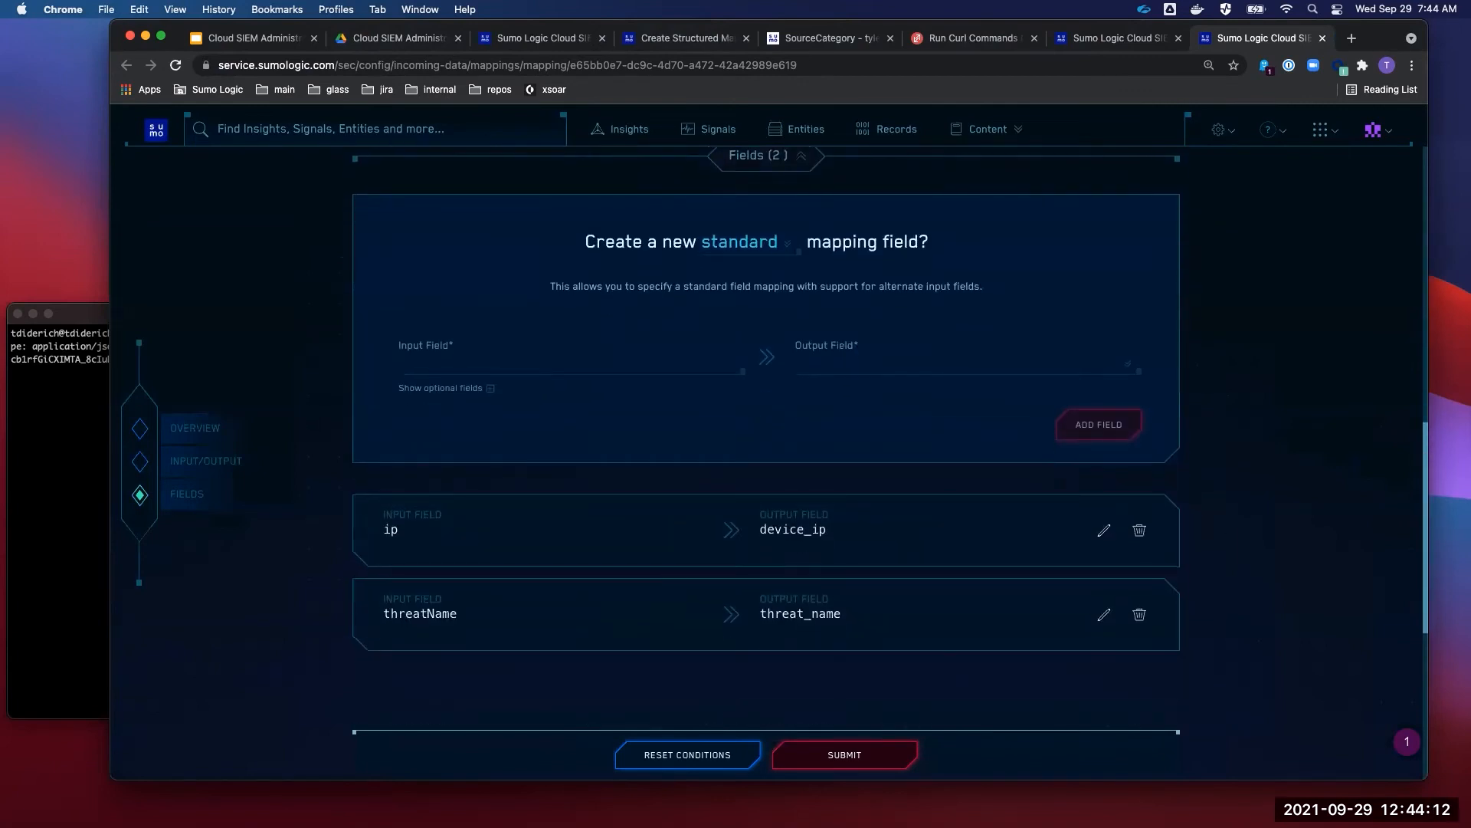
key(super+shift+t)
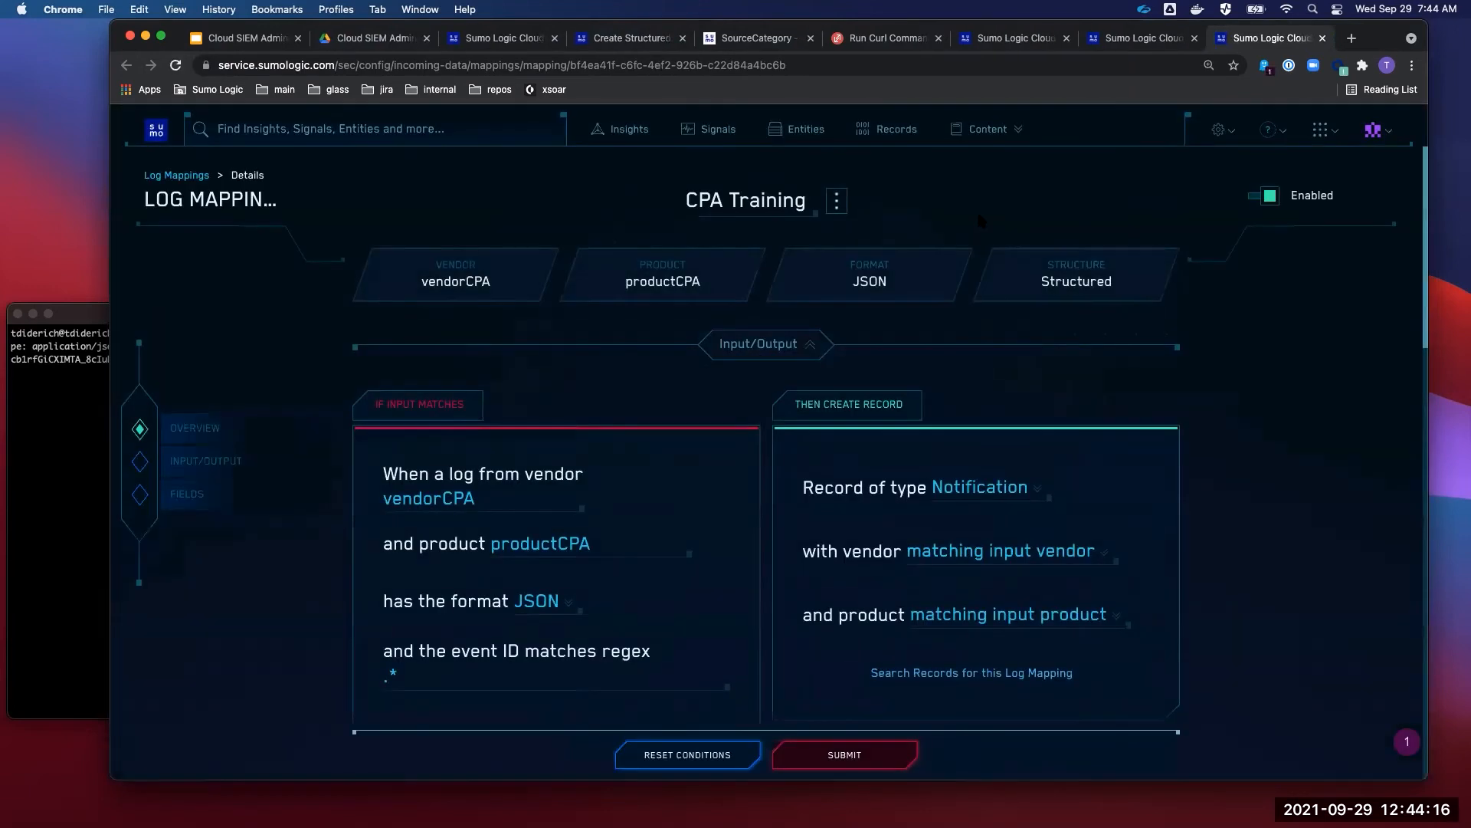
scroll(979, 220, down, 6)
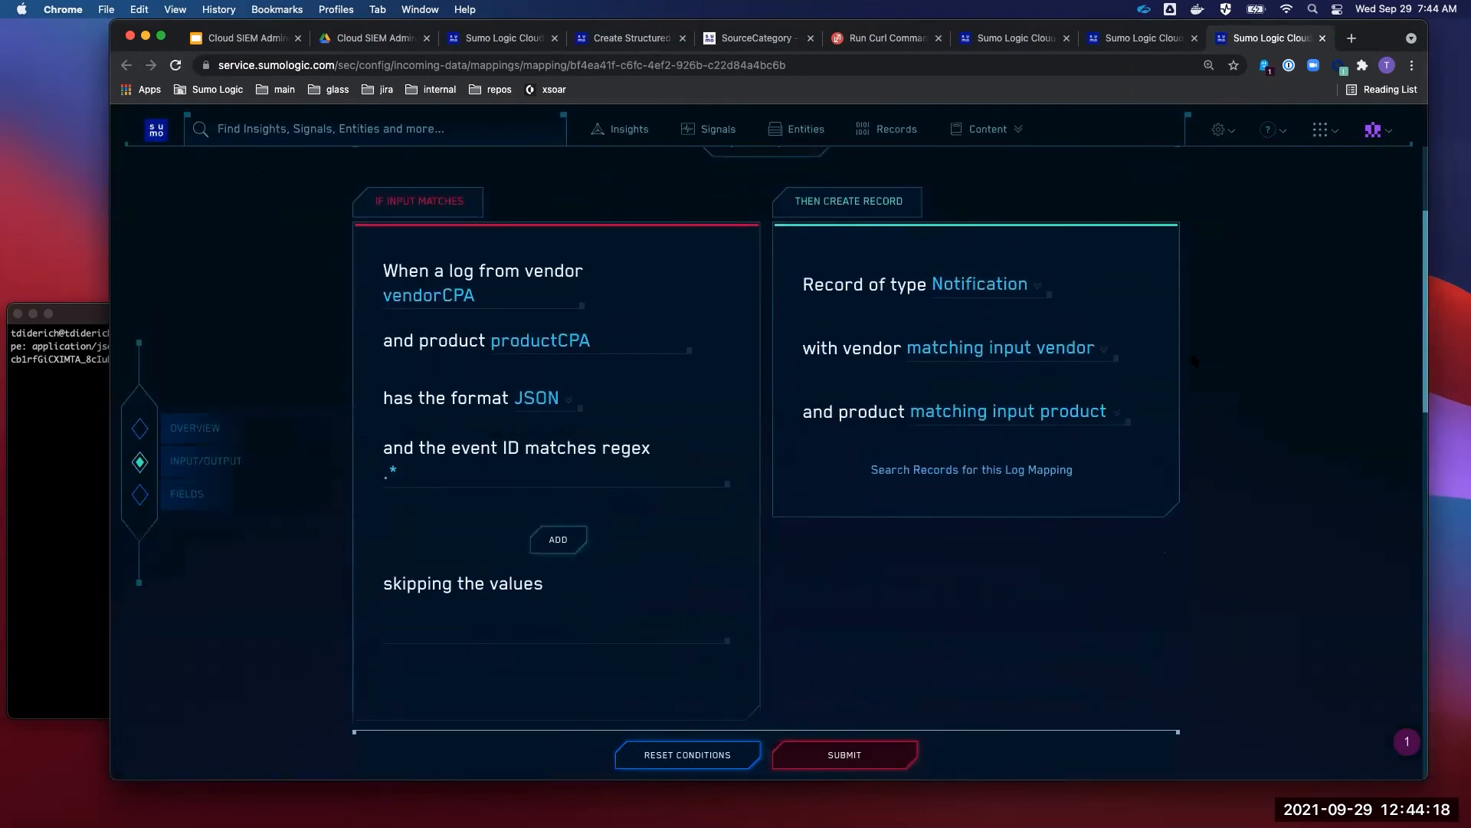
scroll(1193, 360, down, 8)
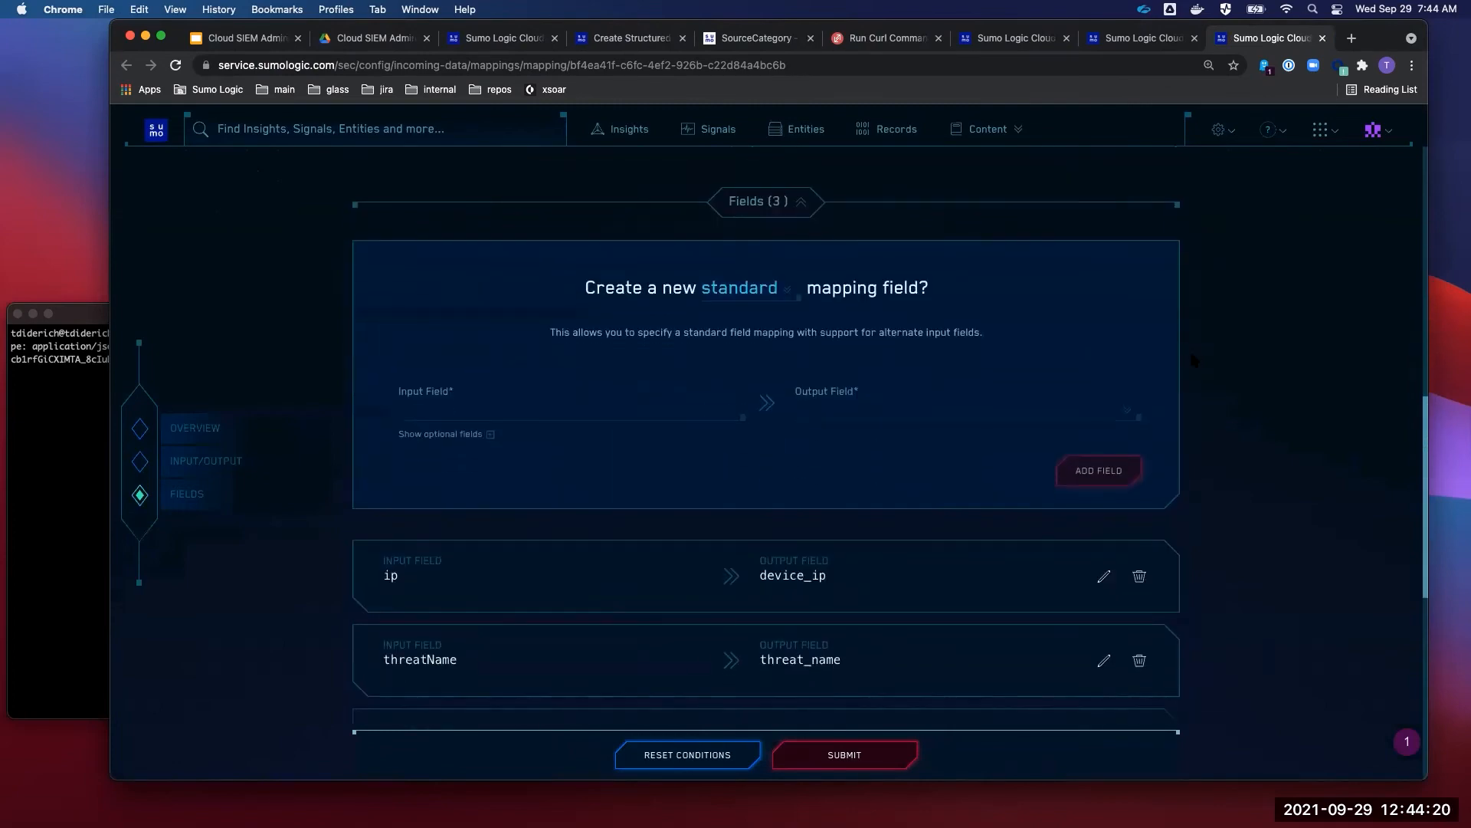
scroll(1194, 360, down, 2)
scroll(1194, 360, up, 5)
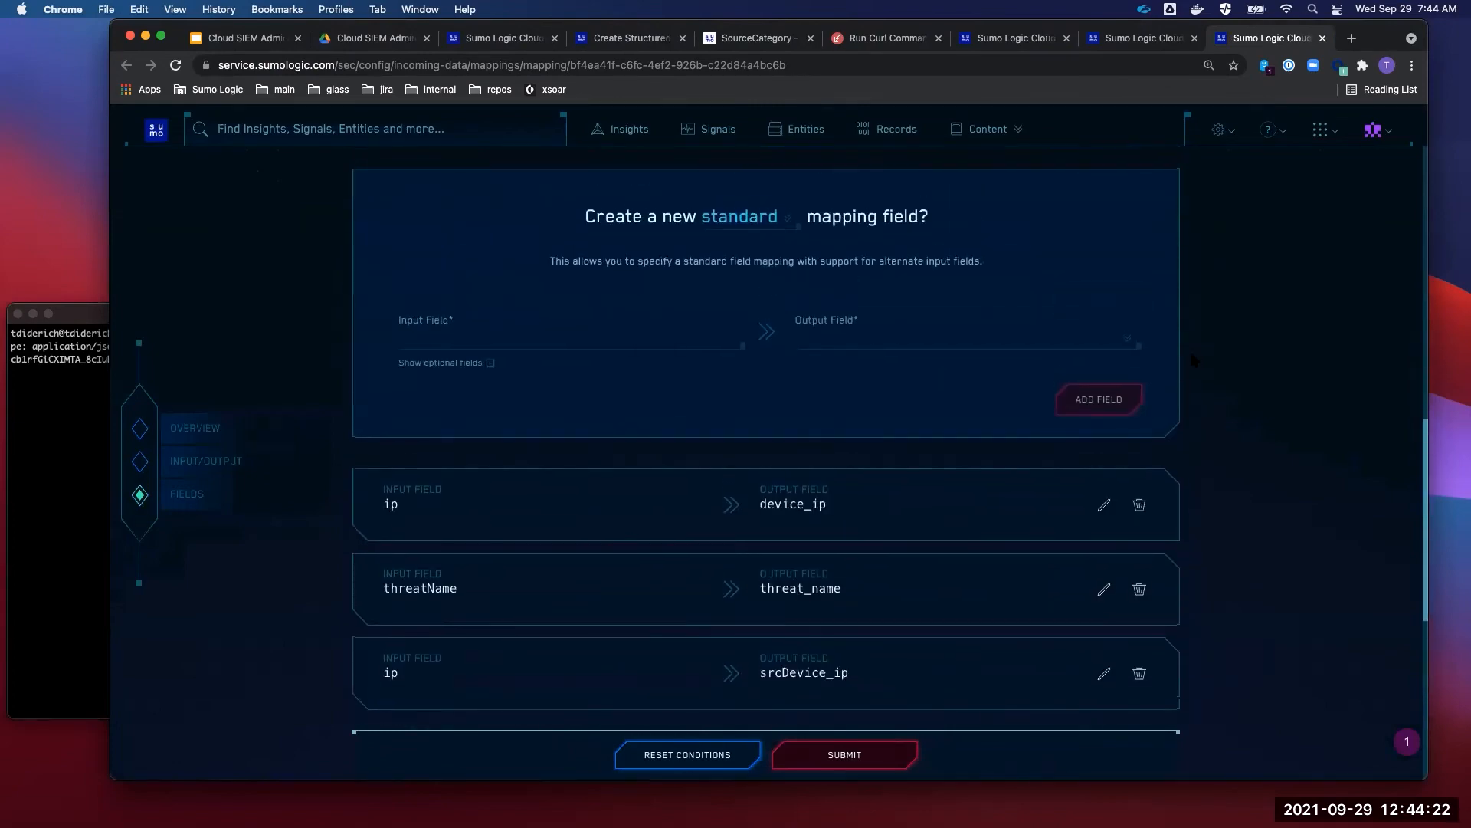
scroll(1193, 360, down, 3)
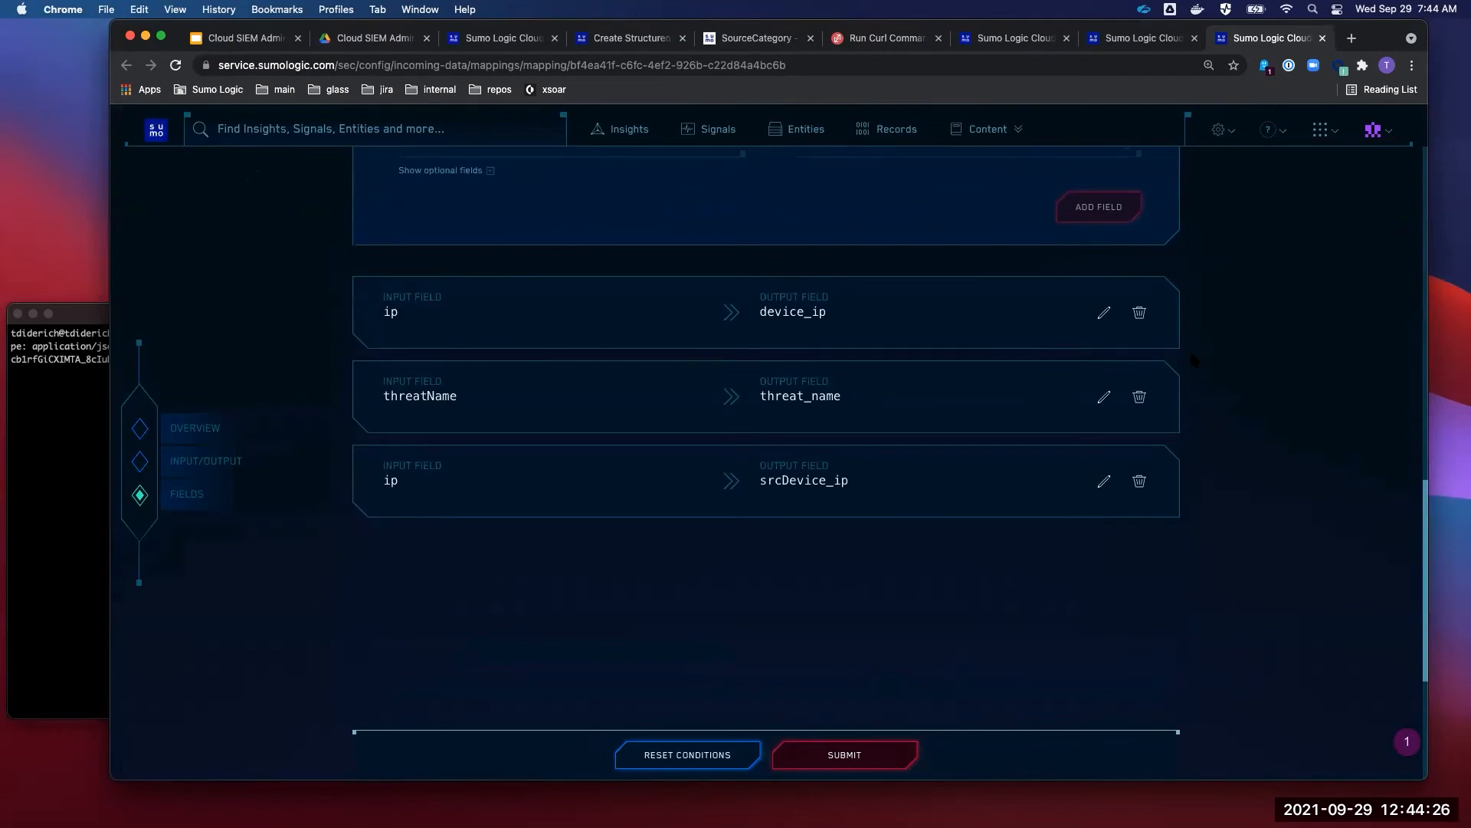
scroll(1190, 348, up, 10)
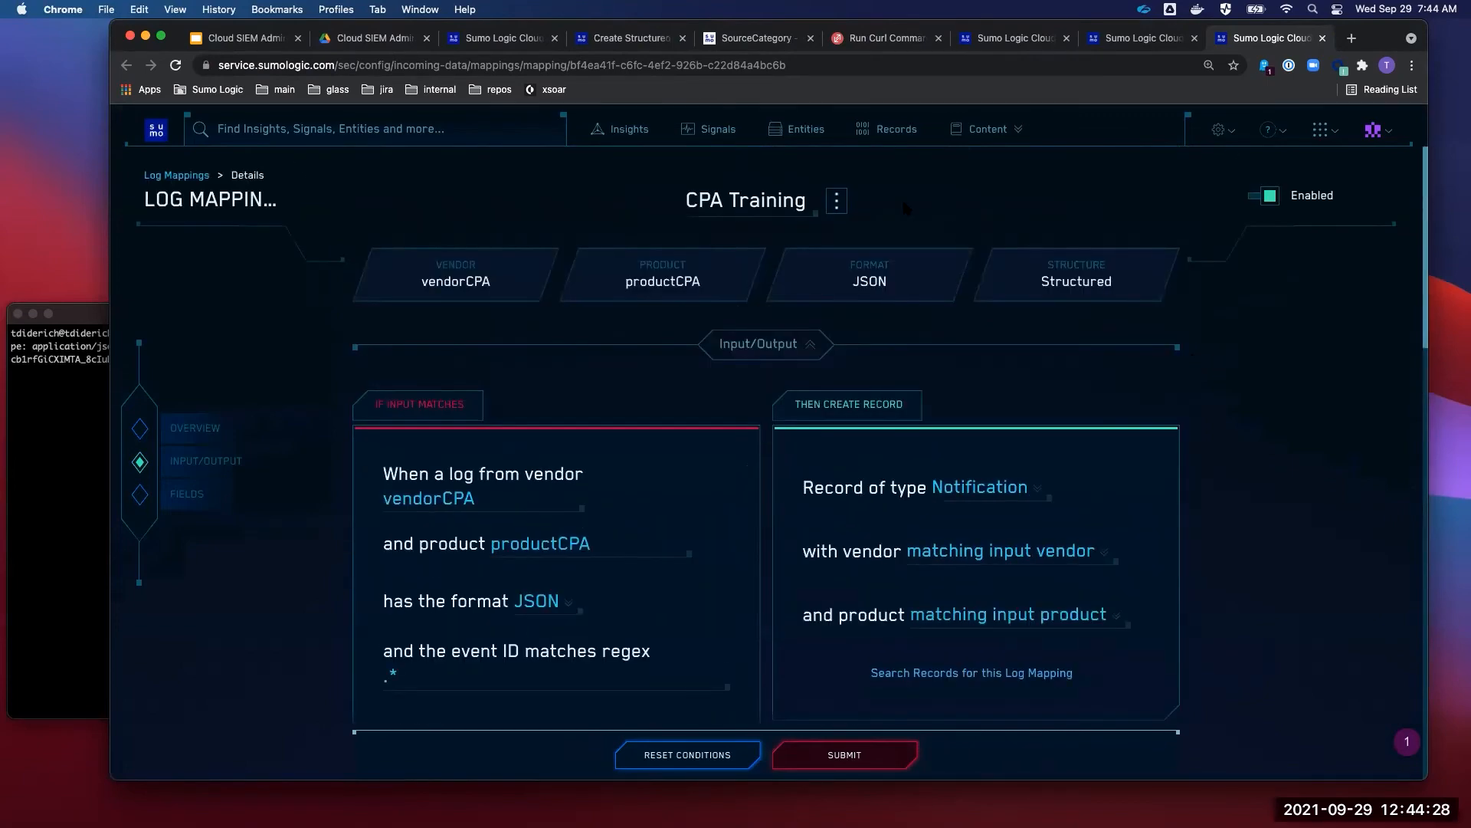
- Duplicate the CPA Training mapping, then leave the duplicate without saving
click(836, 202)
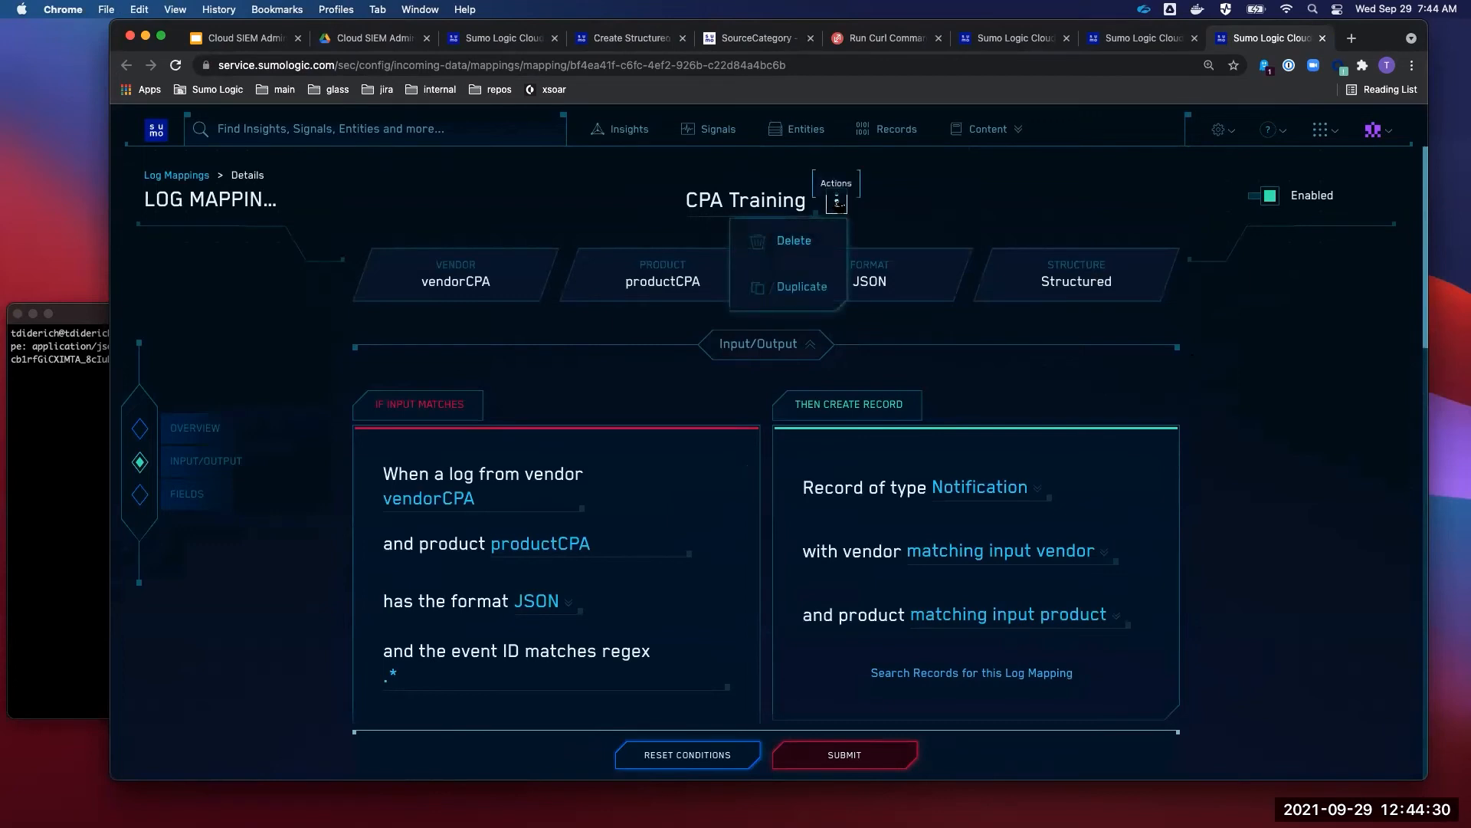
click(803, 287)
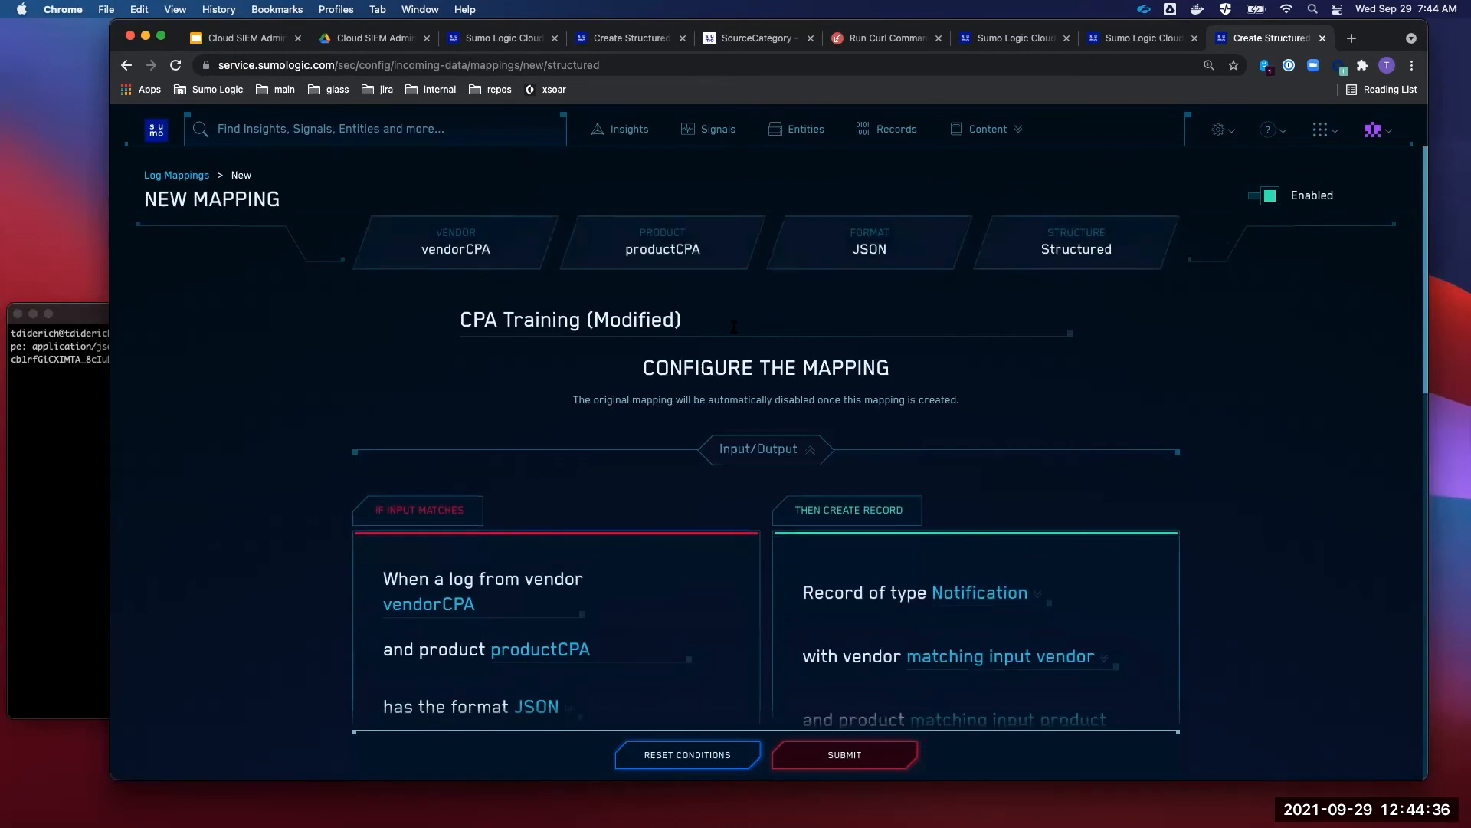
scroll(766, 353, down, 3)
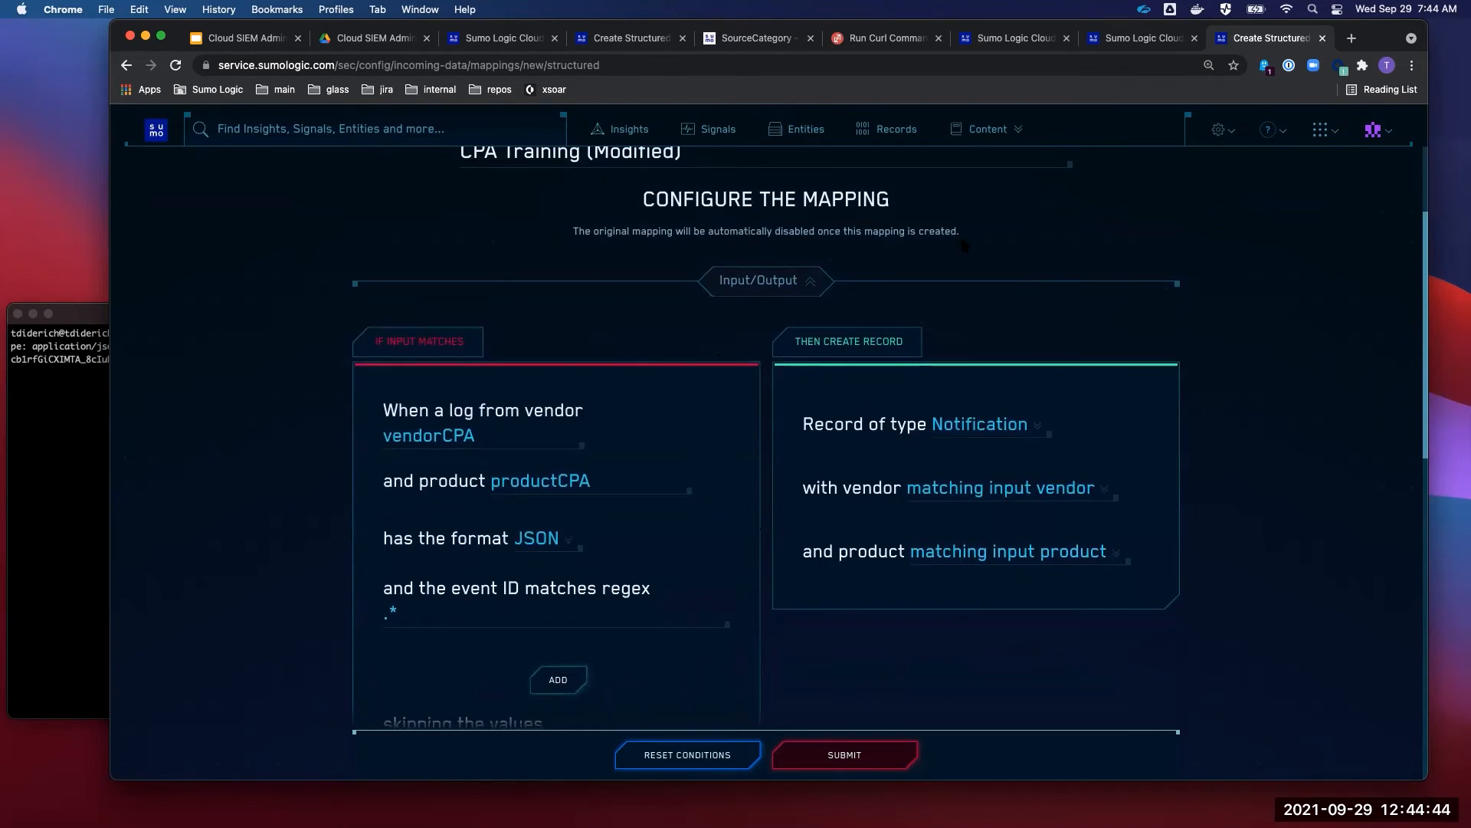
key(Escape)
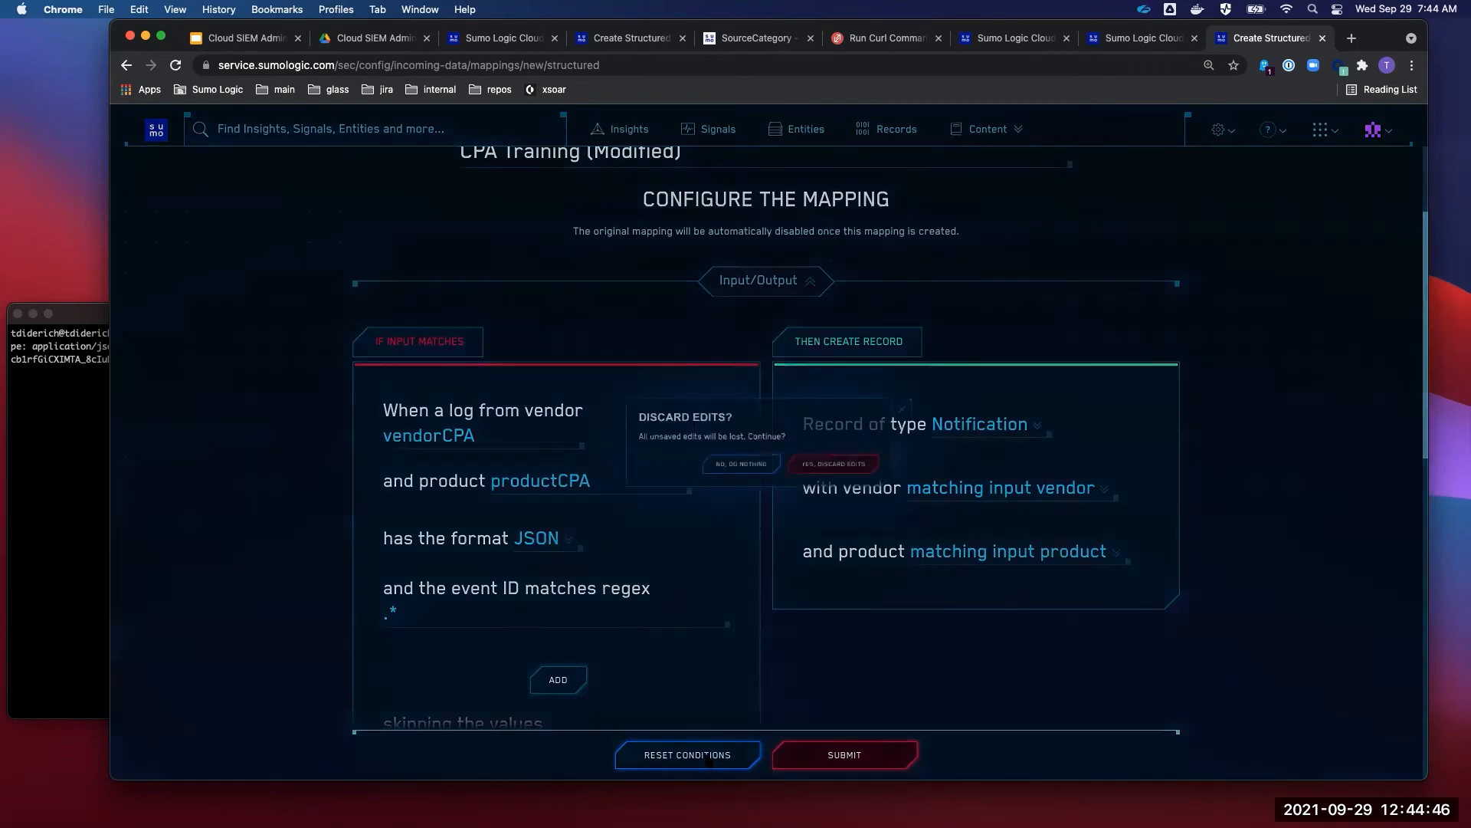
click(960, 395)
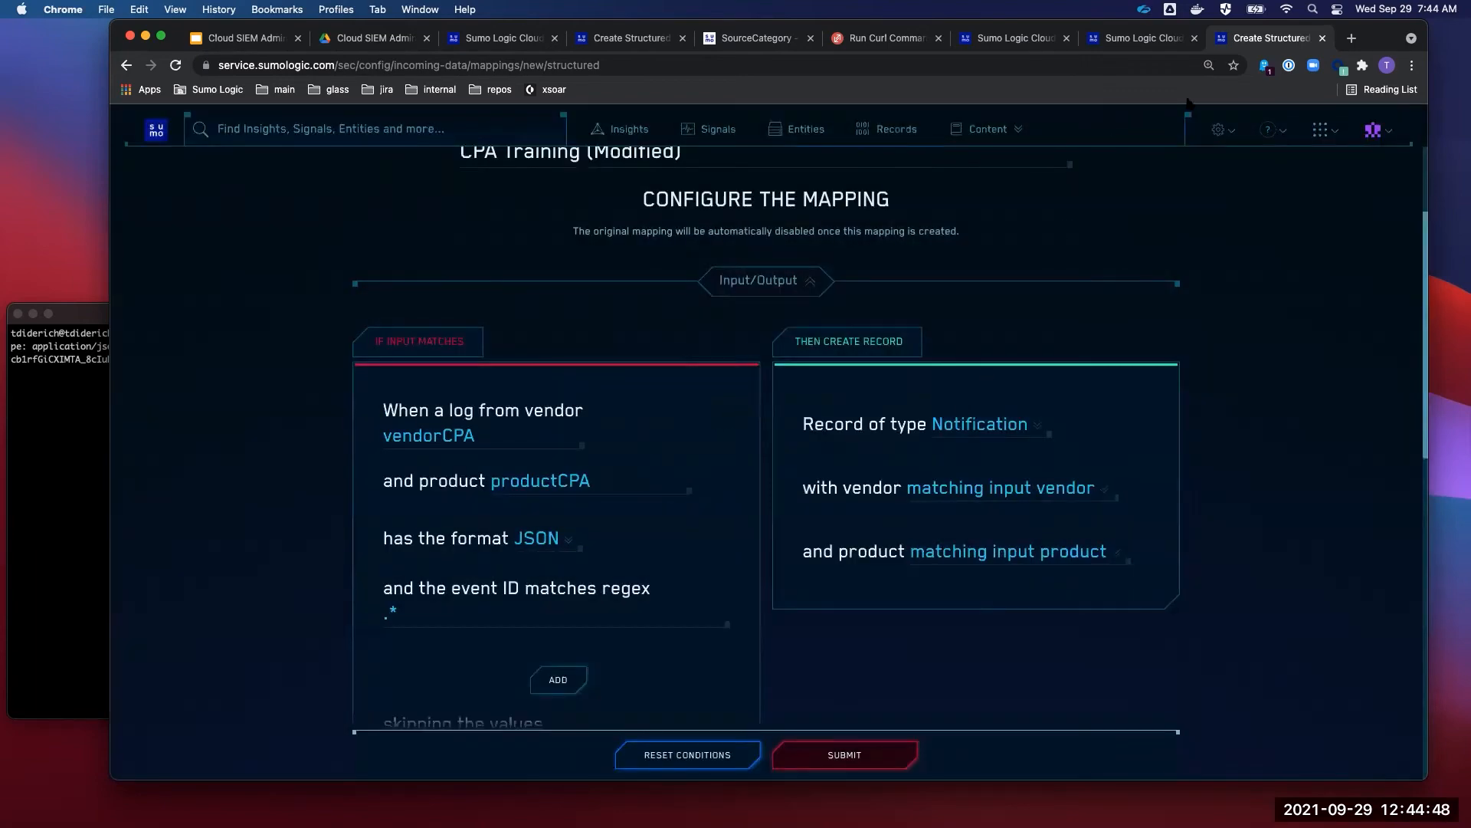
- Close the extra mapping tabs and the unfinished new mapping
click(1321, 39)
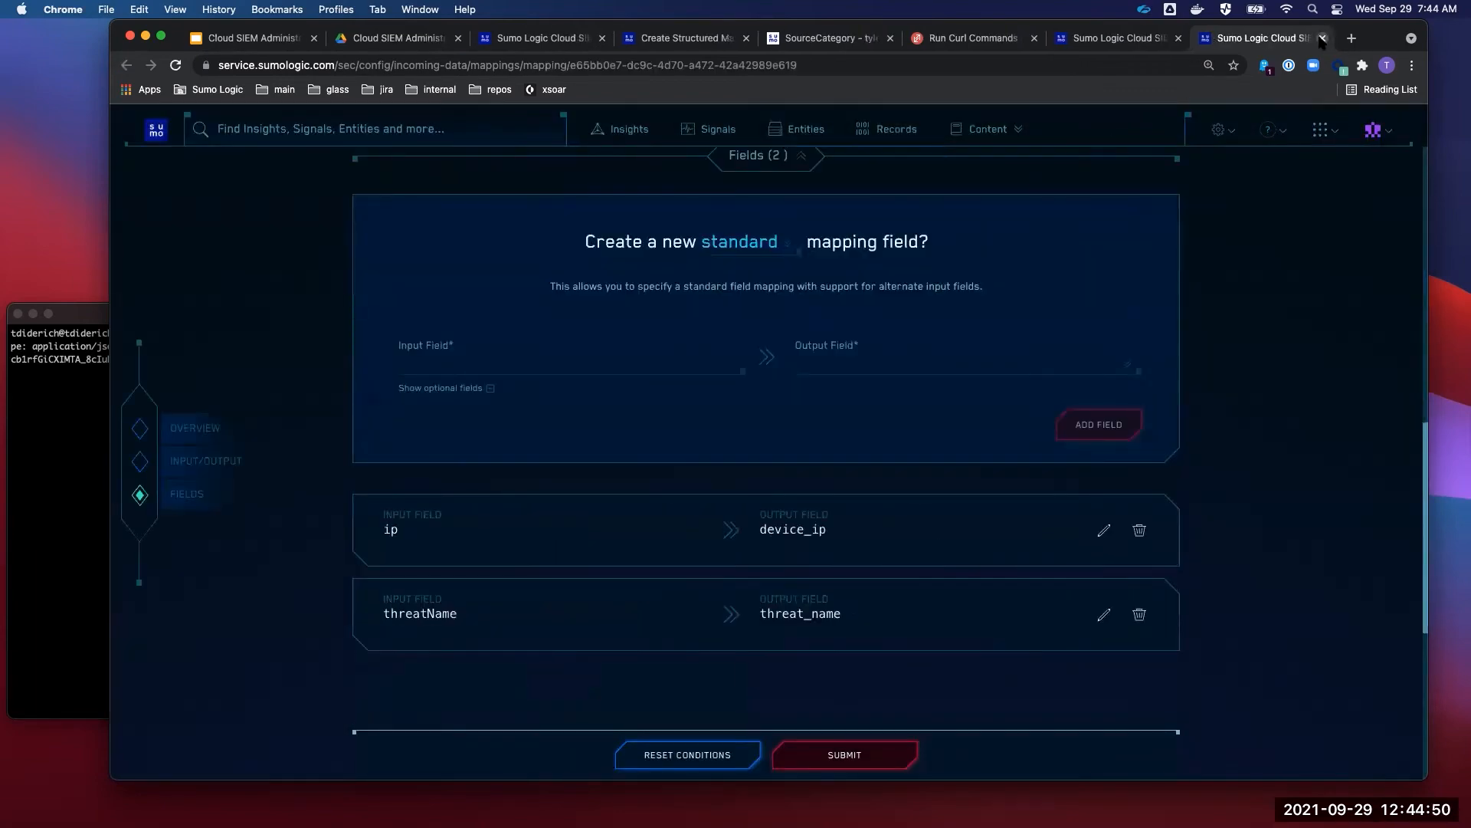
click(1321, 39)
click(1321, 39)
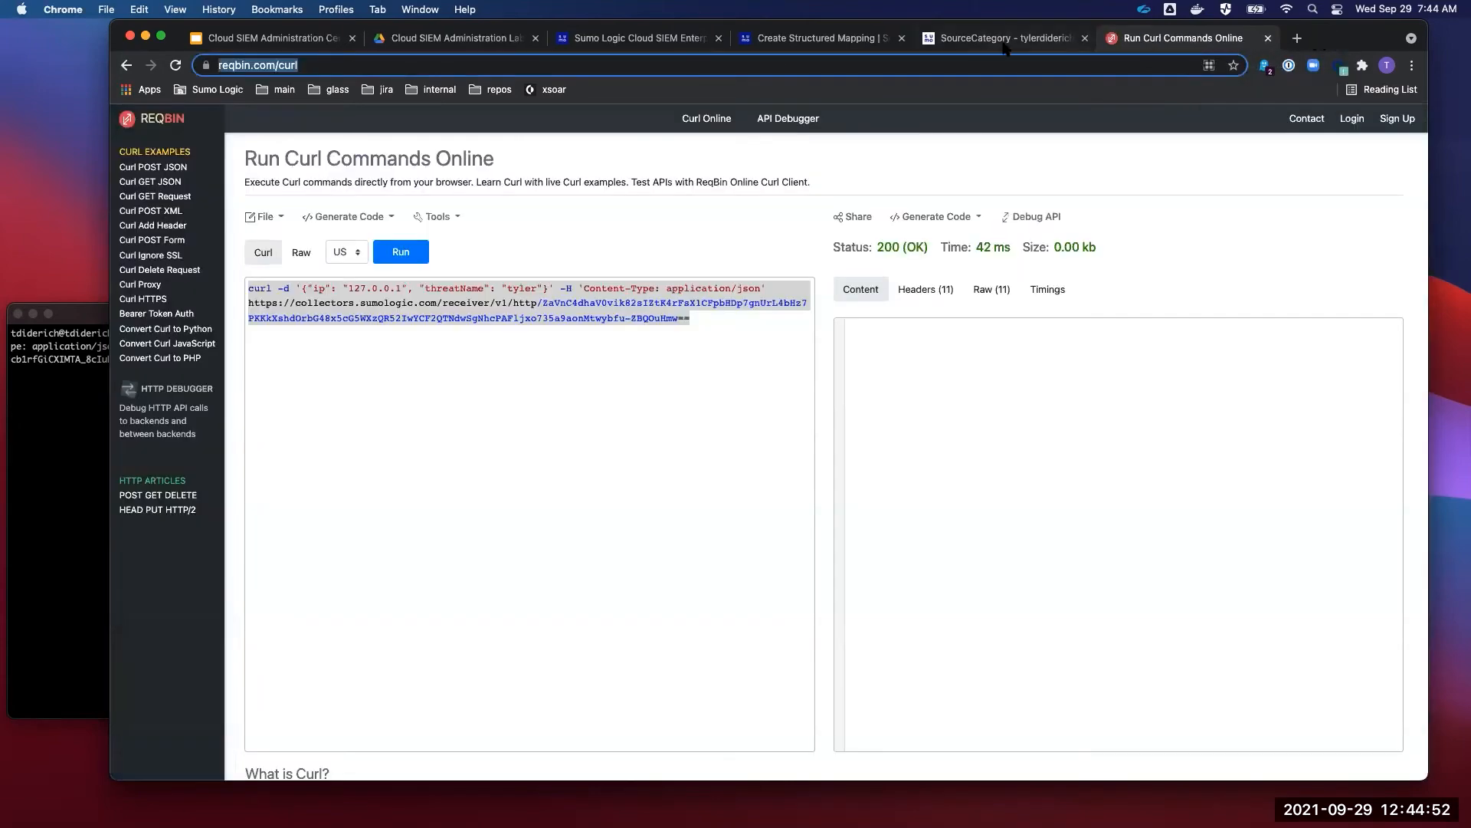
click(830, 42)
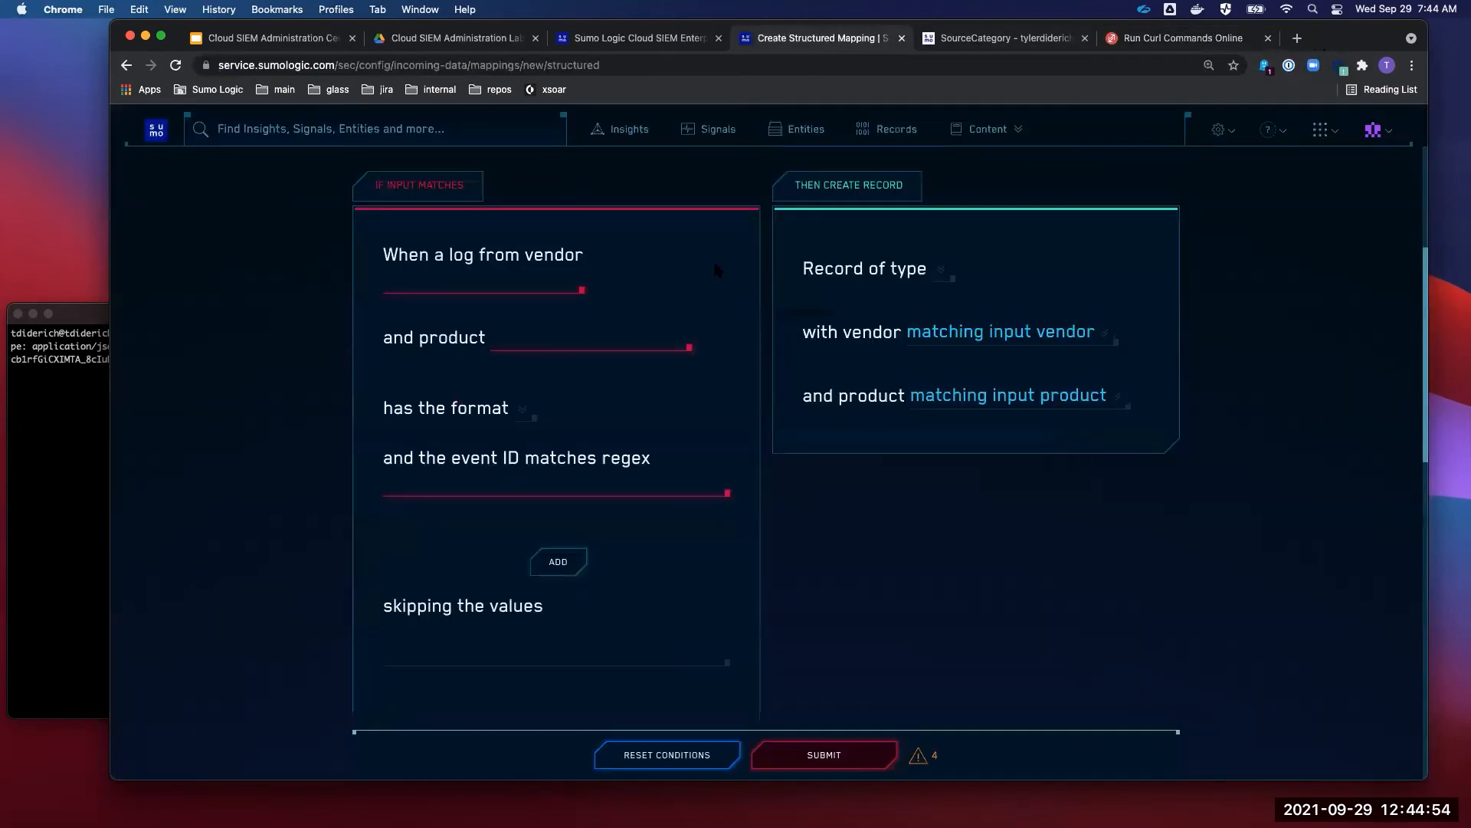
click(901, 38)
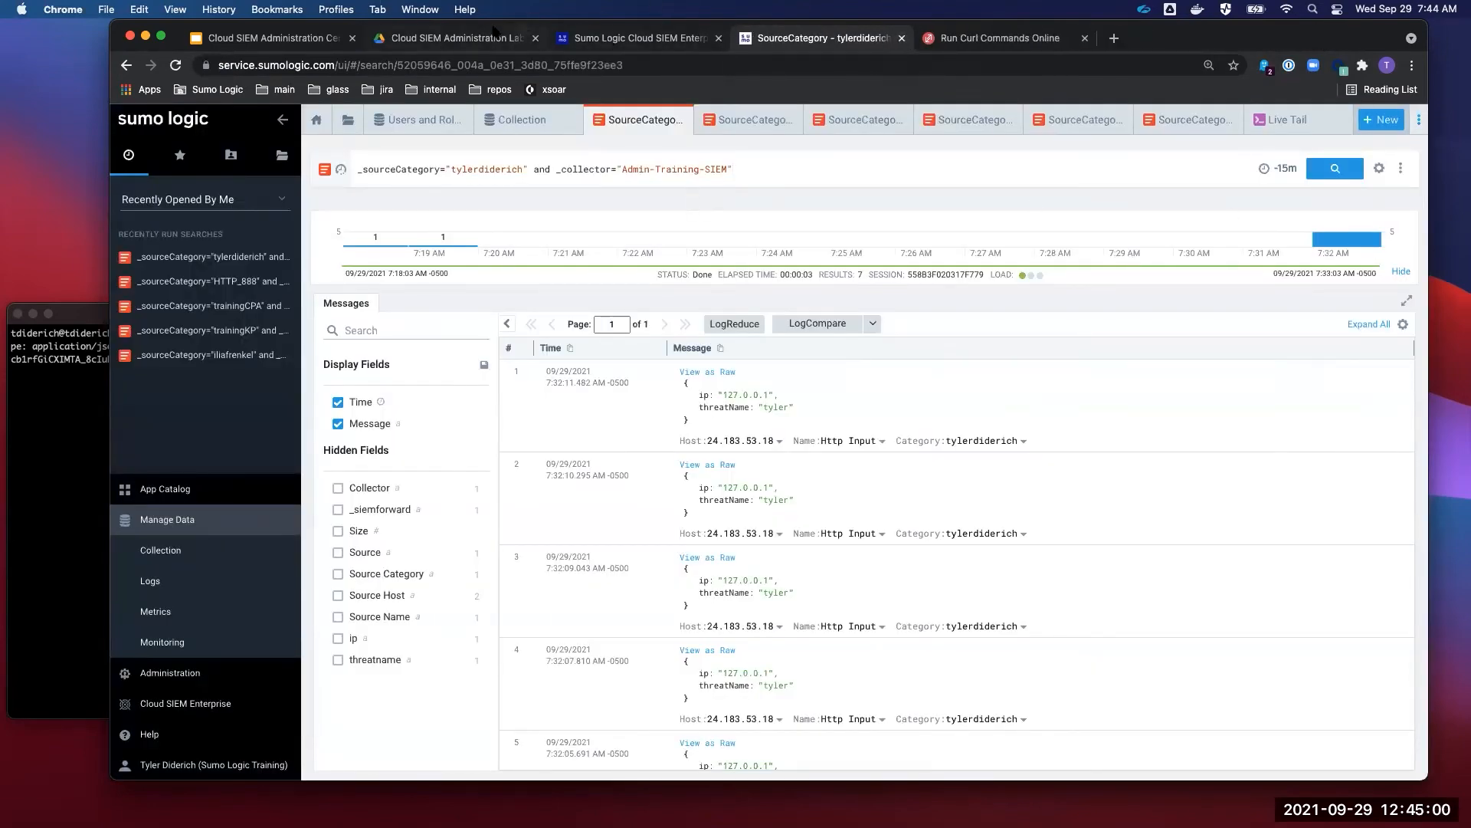
- Show the Lab 6 slide in the course deck
click(285, 36)
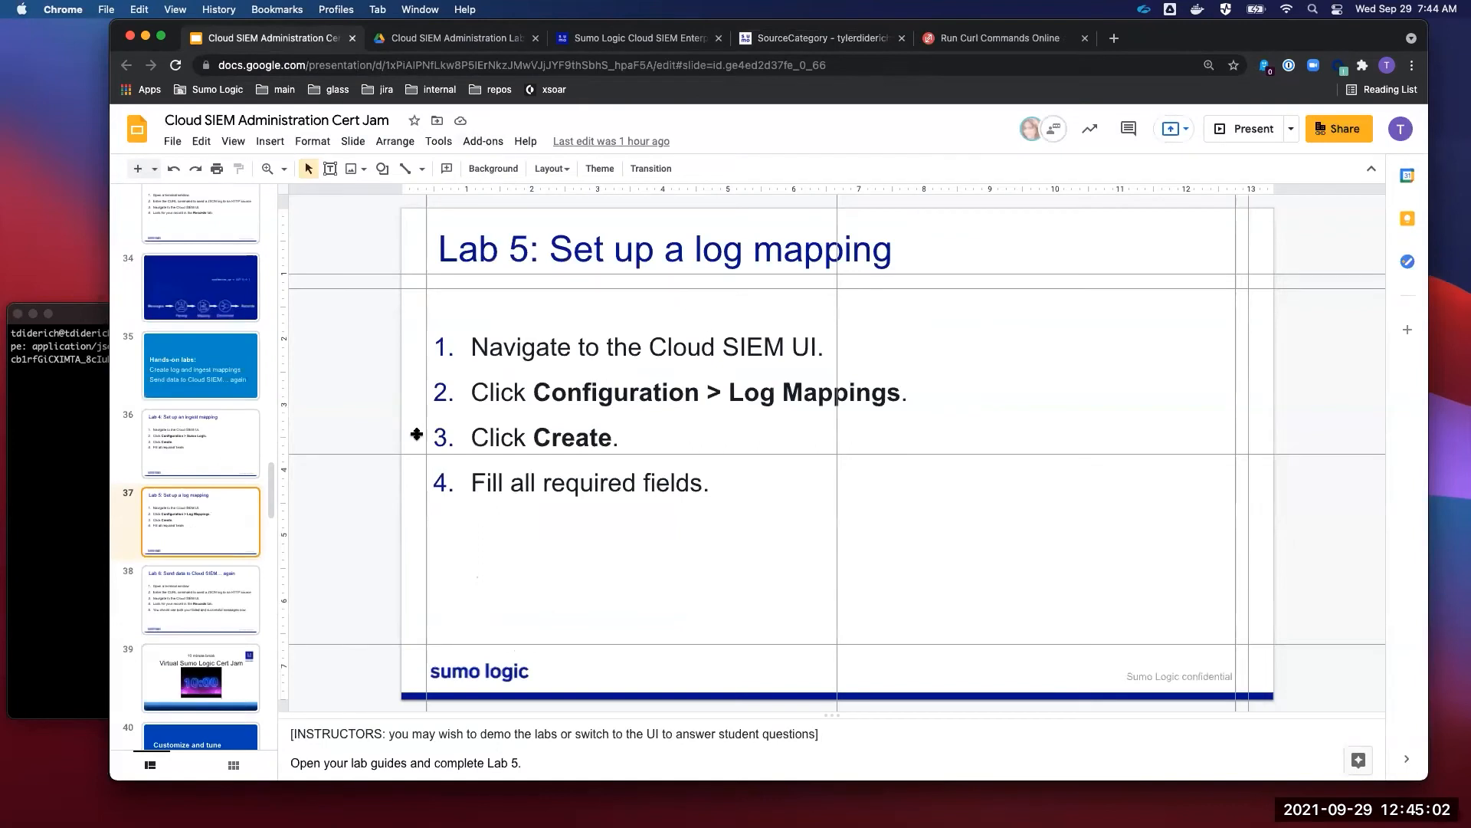
click(208, 573)
click(103, 445)
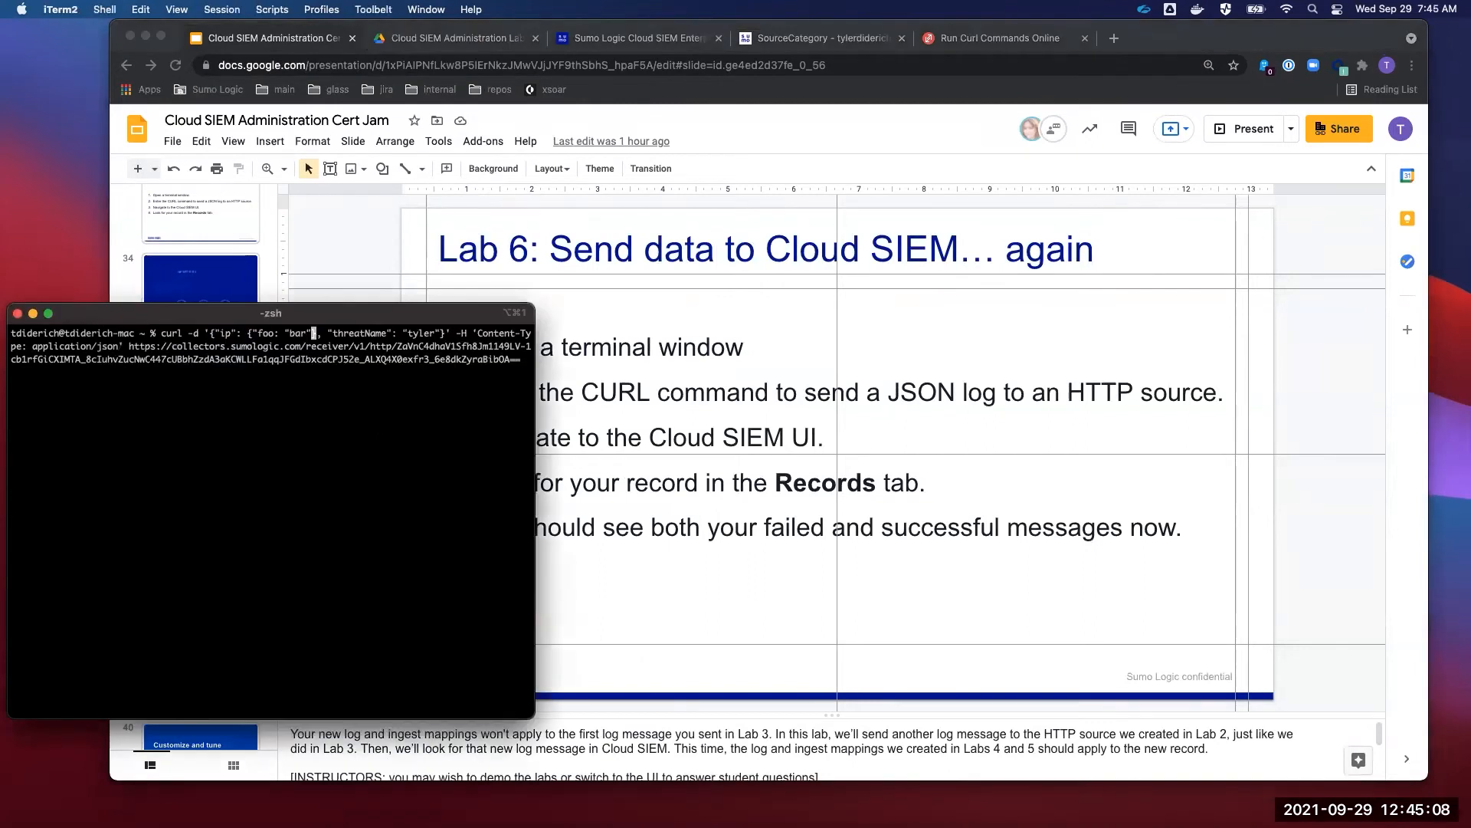
- Send the curl event with ip 127.0.0.1 and threatName tyler six times
key(Up)
key(Return)
key(Up)
key(Return)
key(Up)
key(Return)
key(Up)
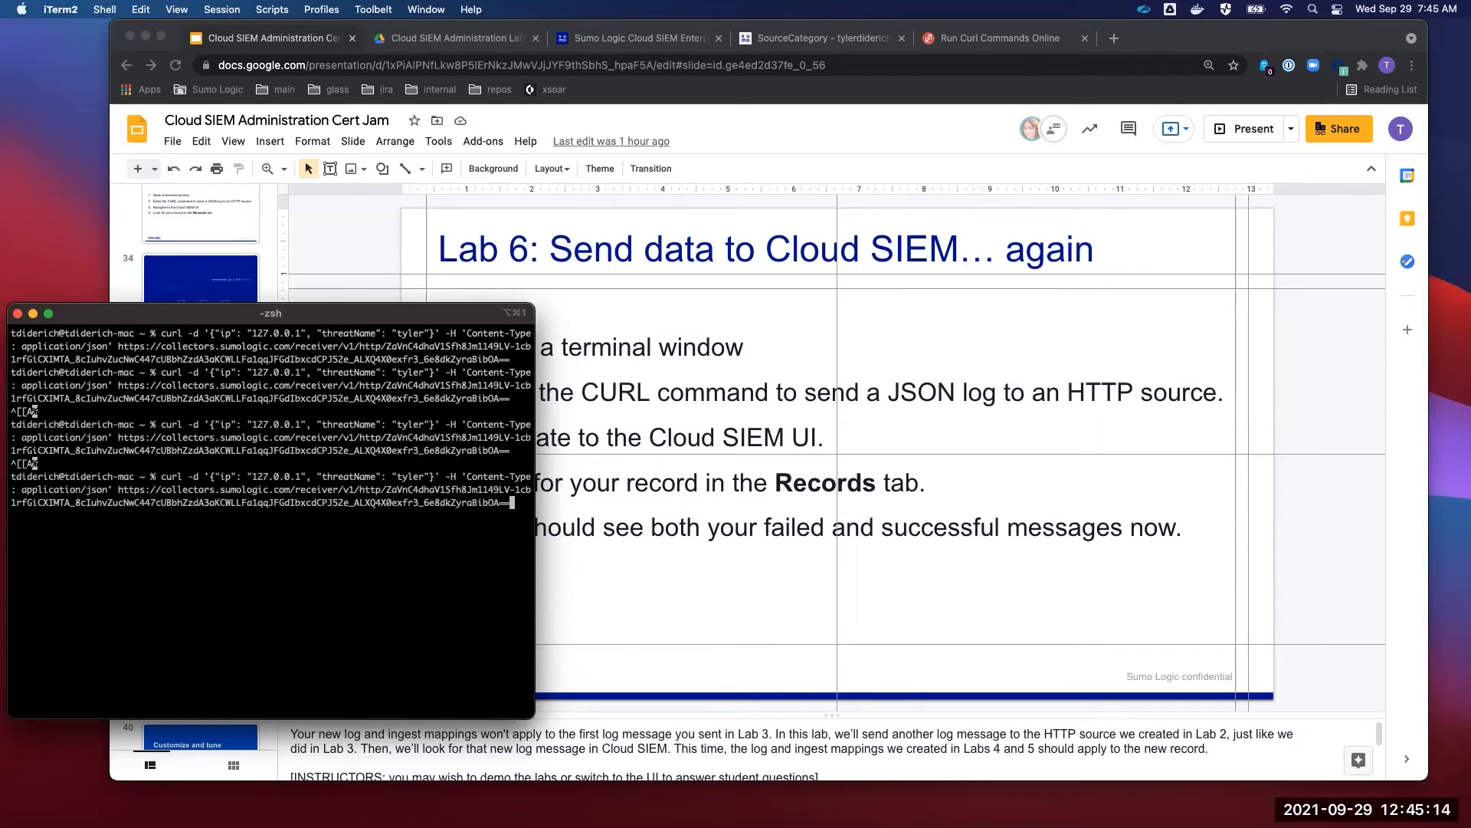
key(Return)
key(Up)
key(Return)
key(Up)
key(Return)
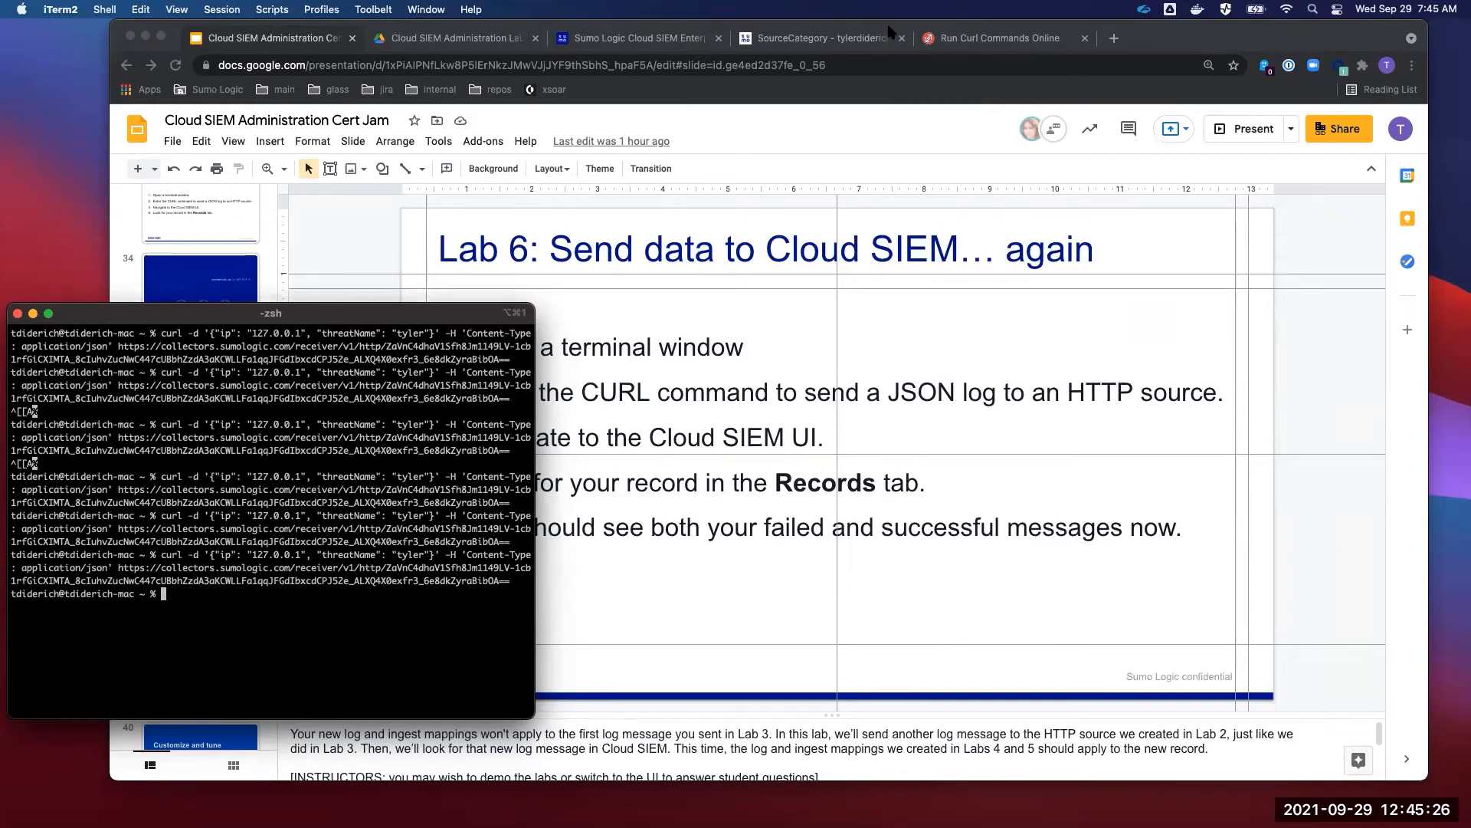
- Start a Live Tail of the tylerdiderich log search
click(805, 38)
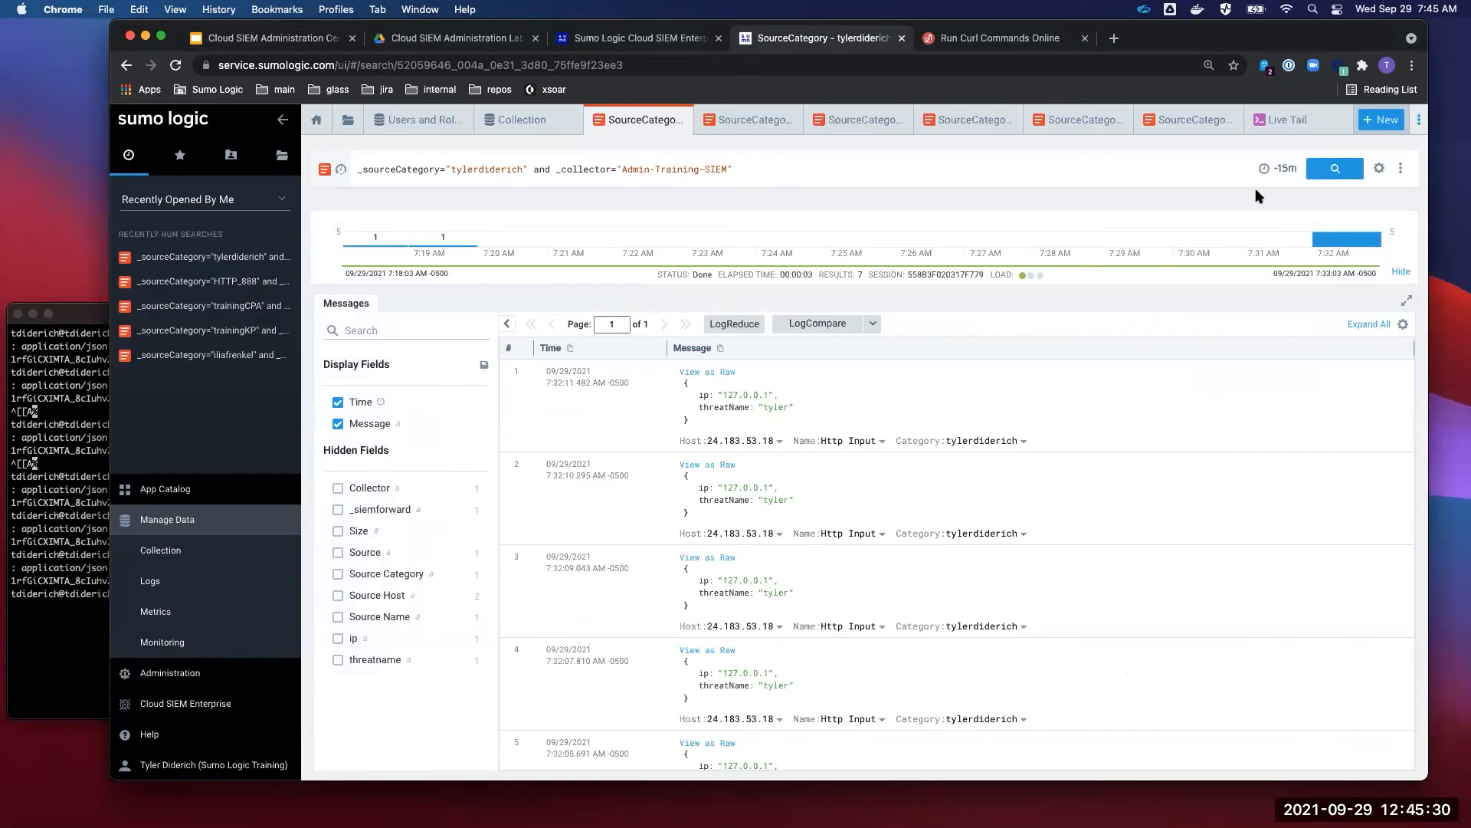
click(1401, 168)
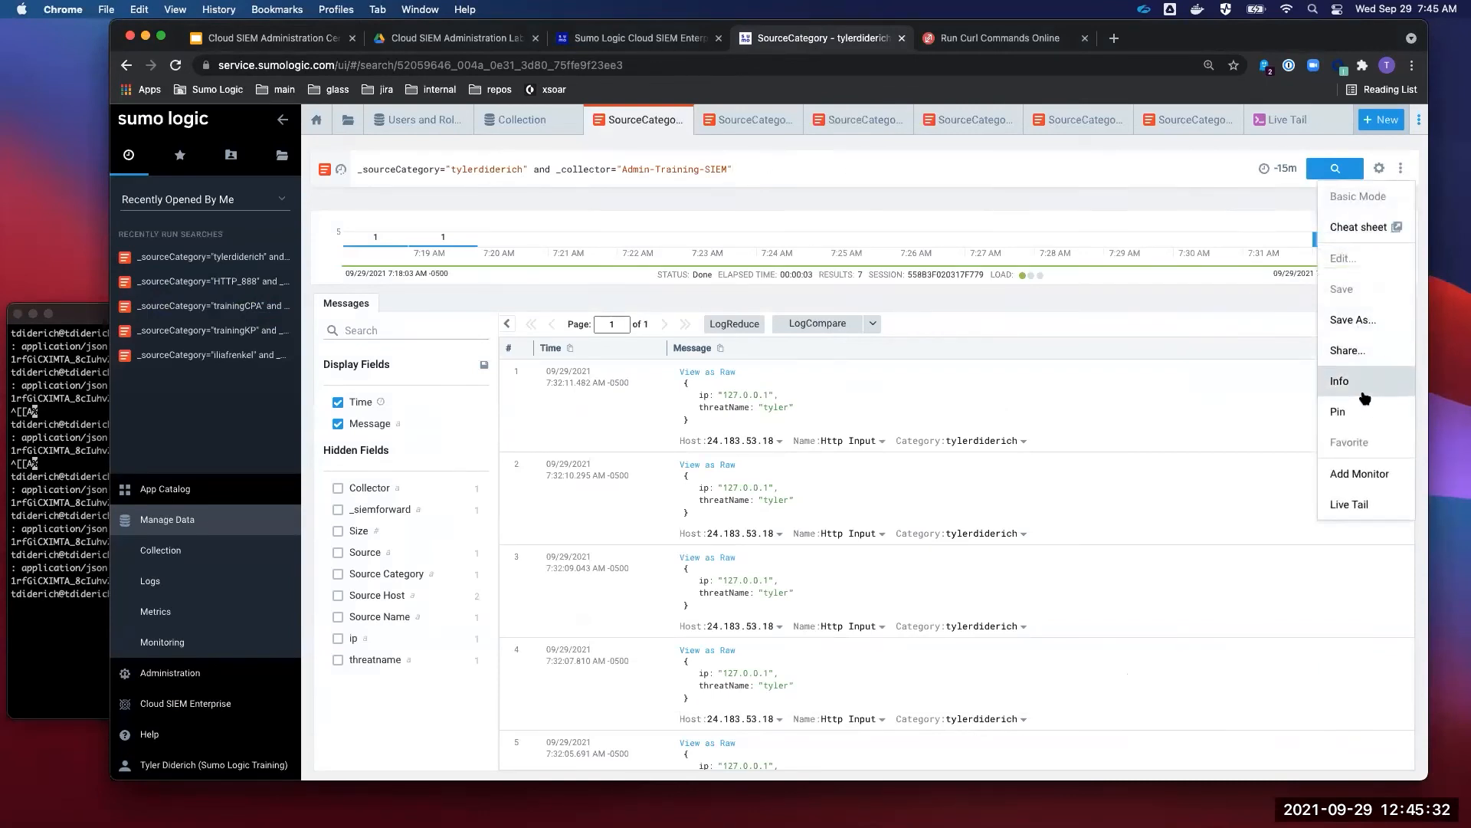
click(1364, 503)
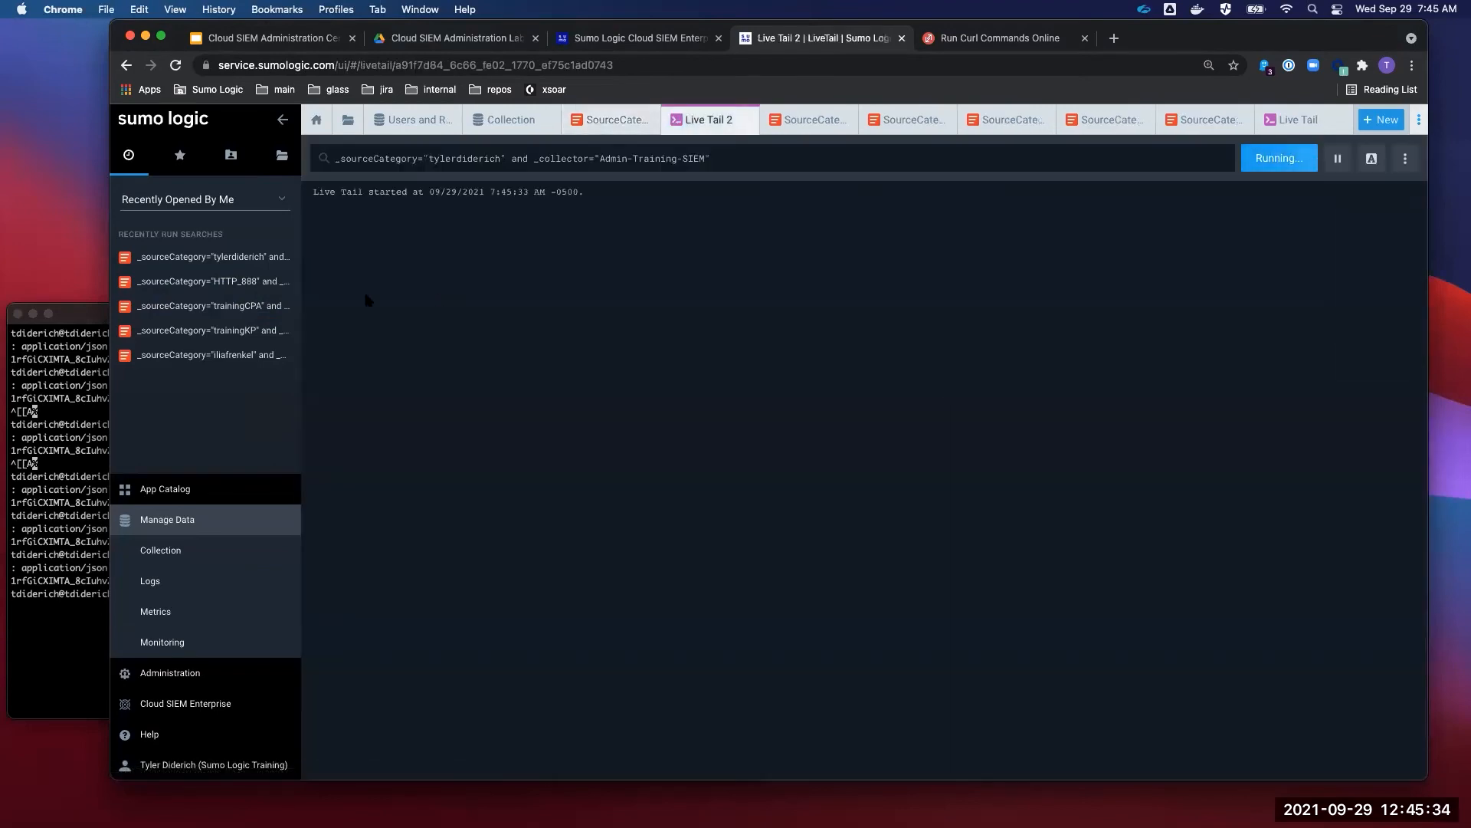
- Resend the curl event three times and confirm the three tyler lines in Live Tail
click(27, 418)
key(Up)
key(Return)
key(Up)
key(Return)
key(Up)
key(Return)
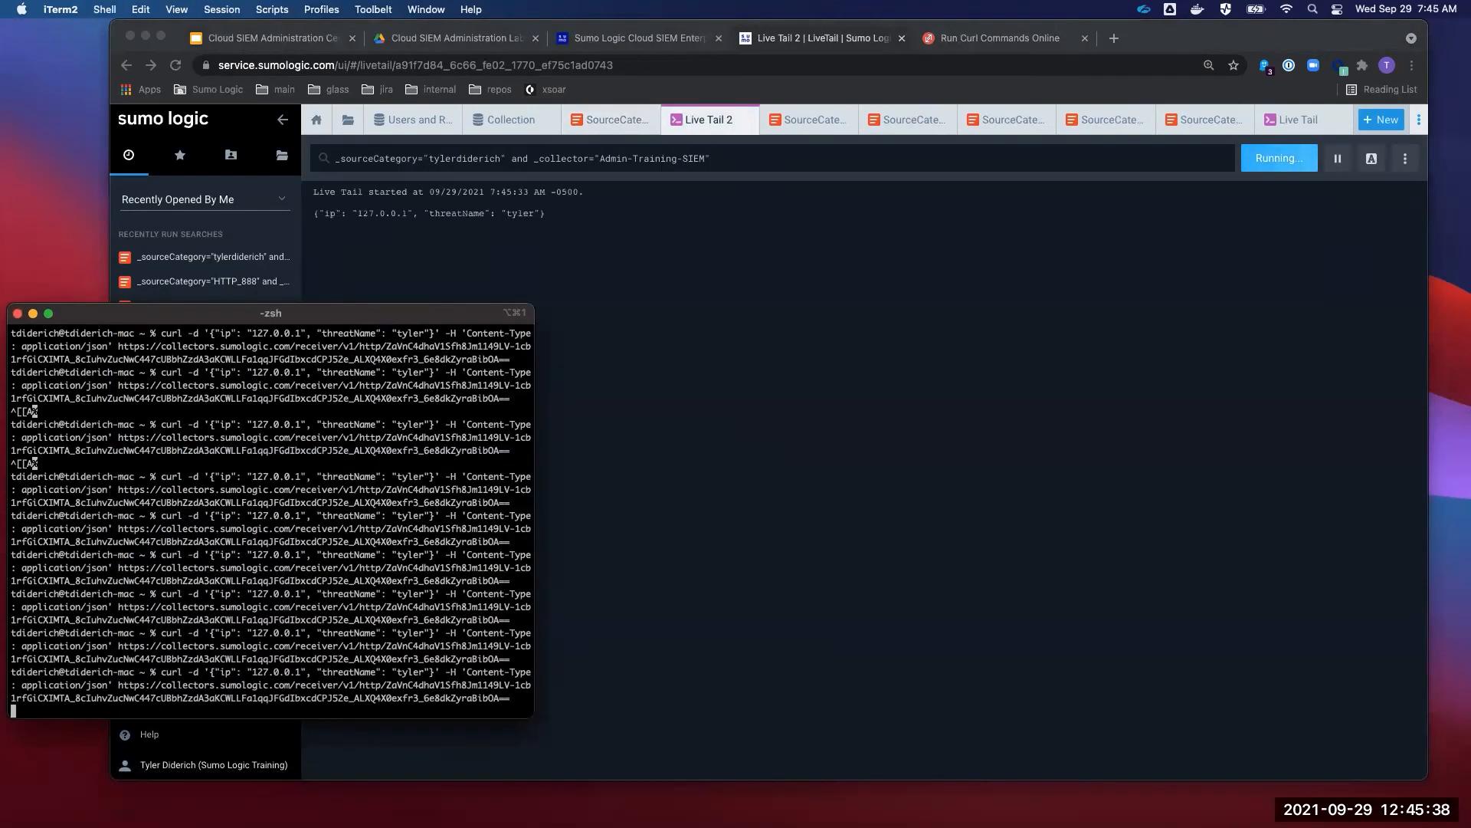
click(784, 337)
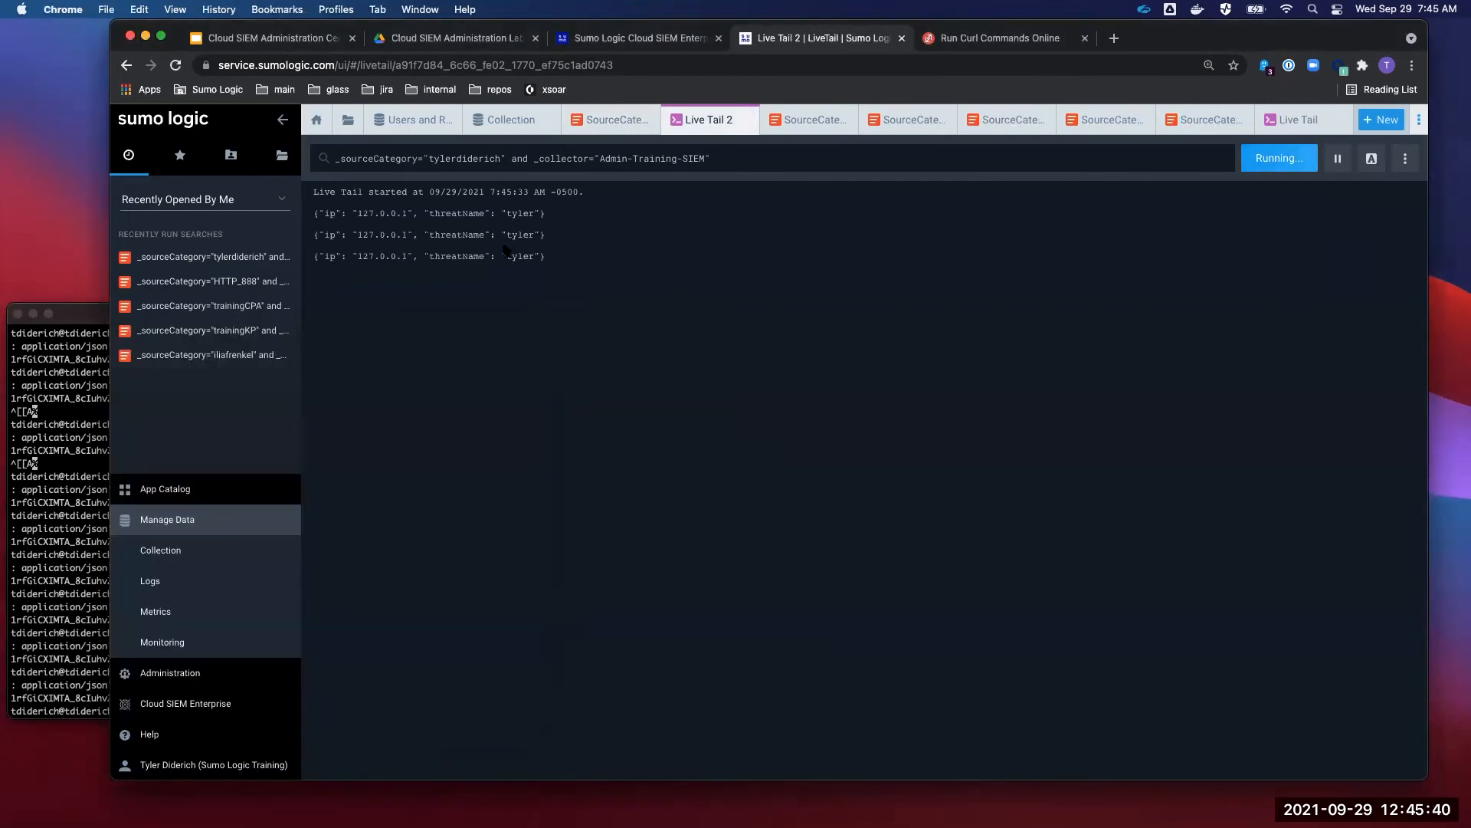
drag(558, 260, 307, 194)
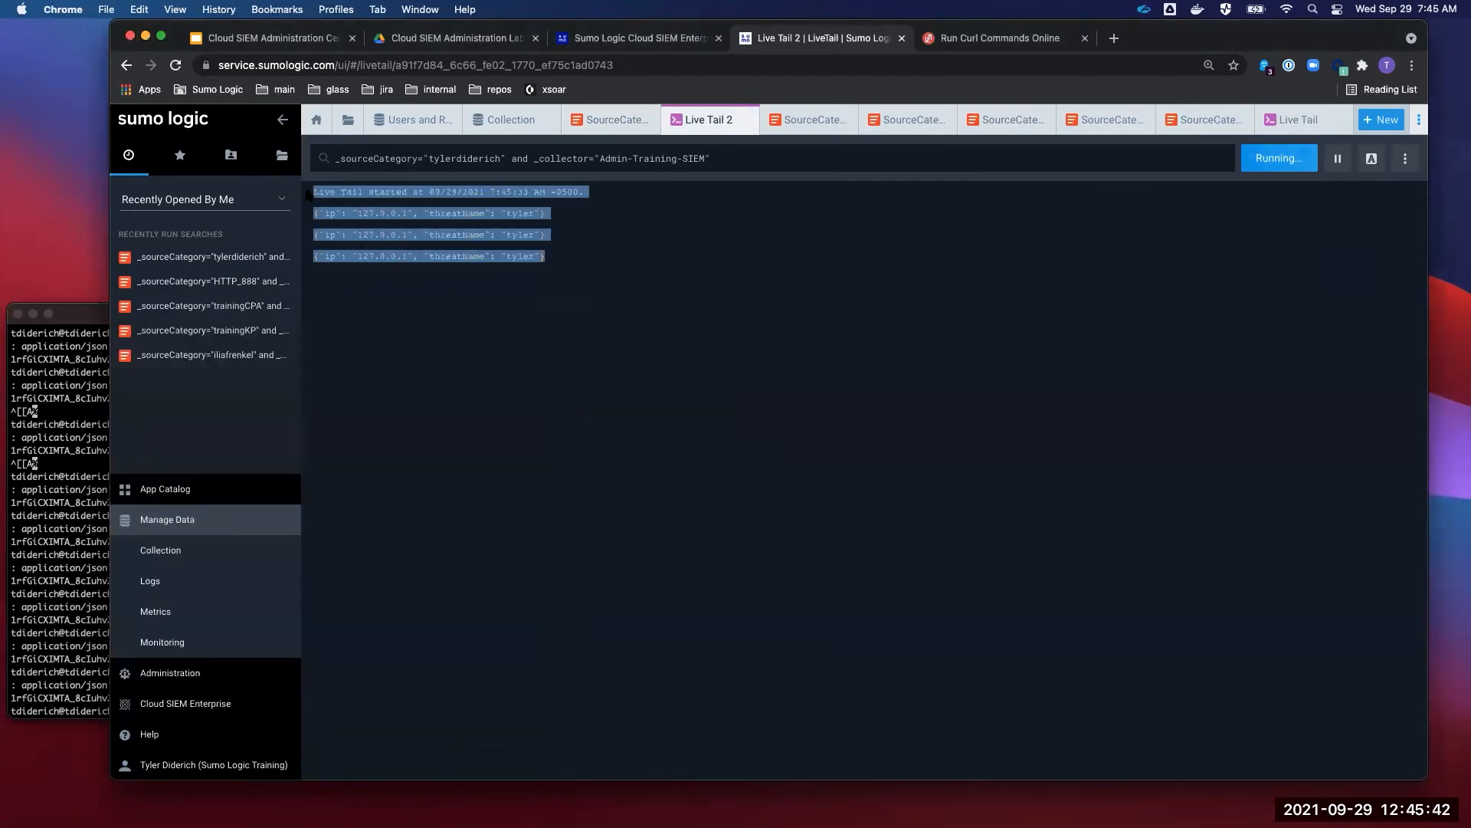
click(636, 40)
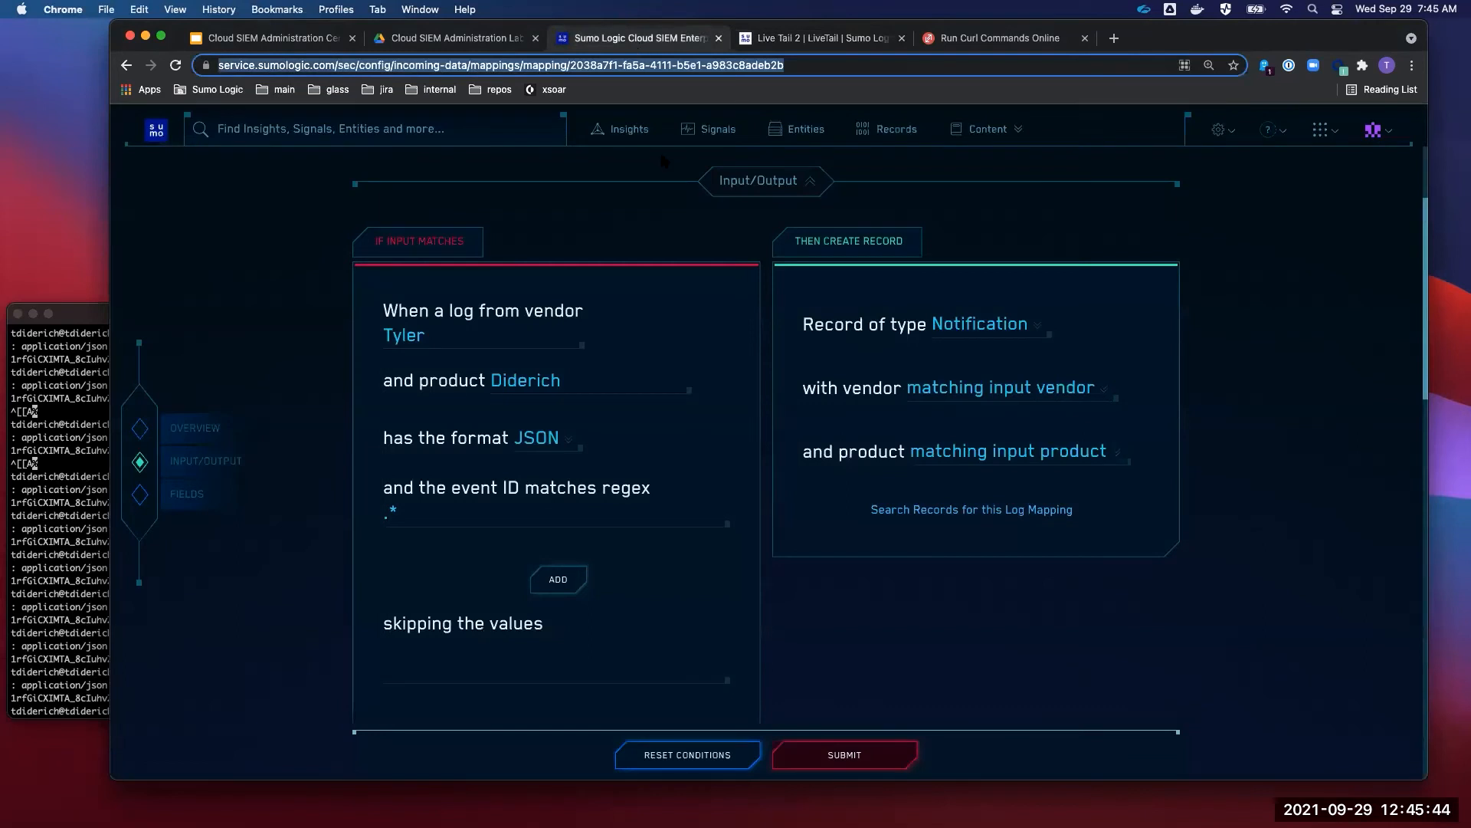
- Filter Records to Metadata Vendor is Tyler and reload to show the new Notification
click(892, 128)
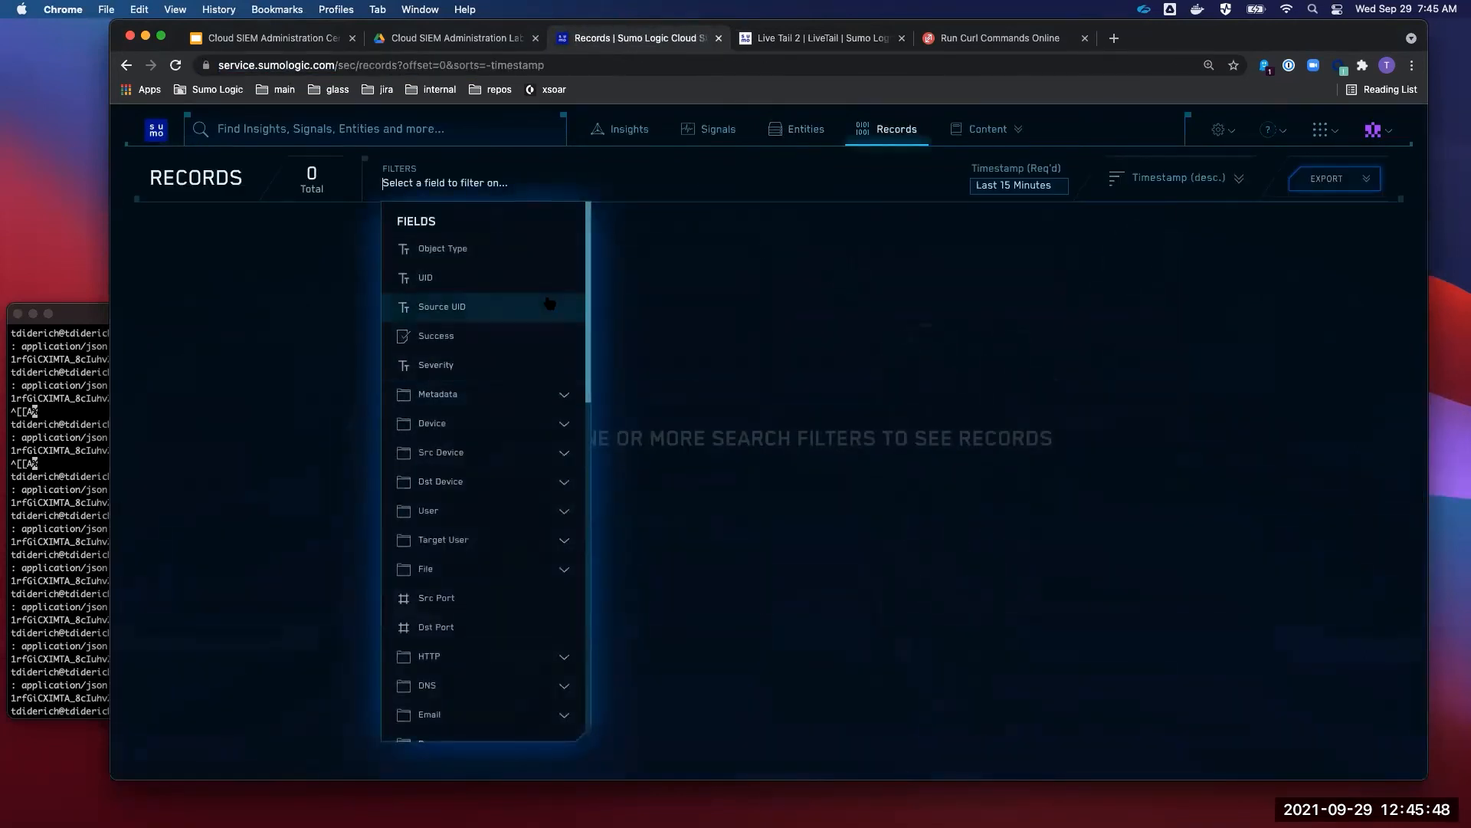
text(vendor)
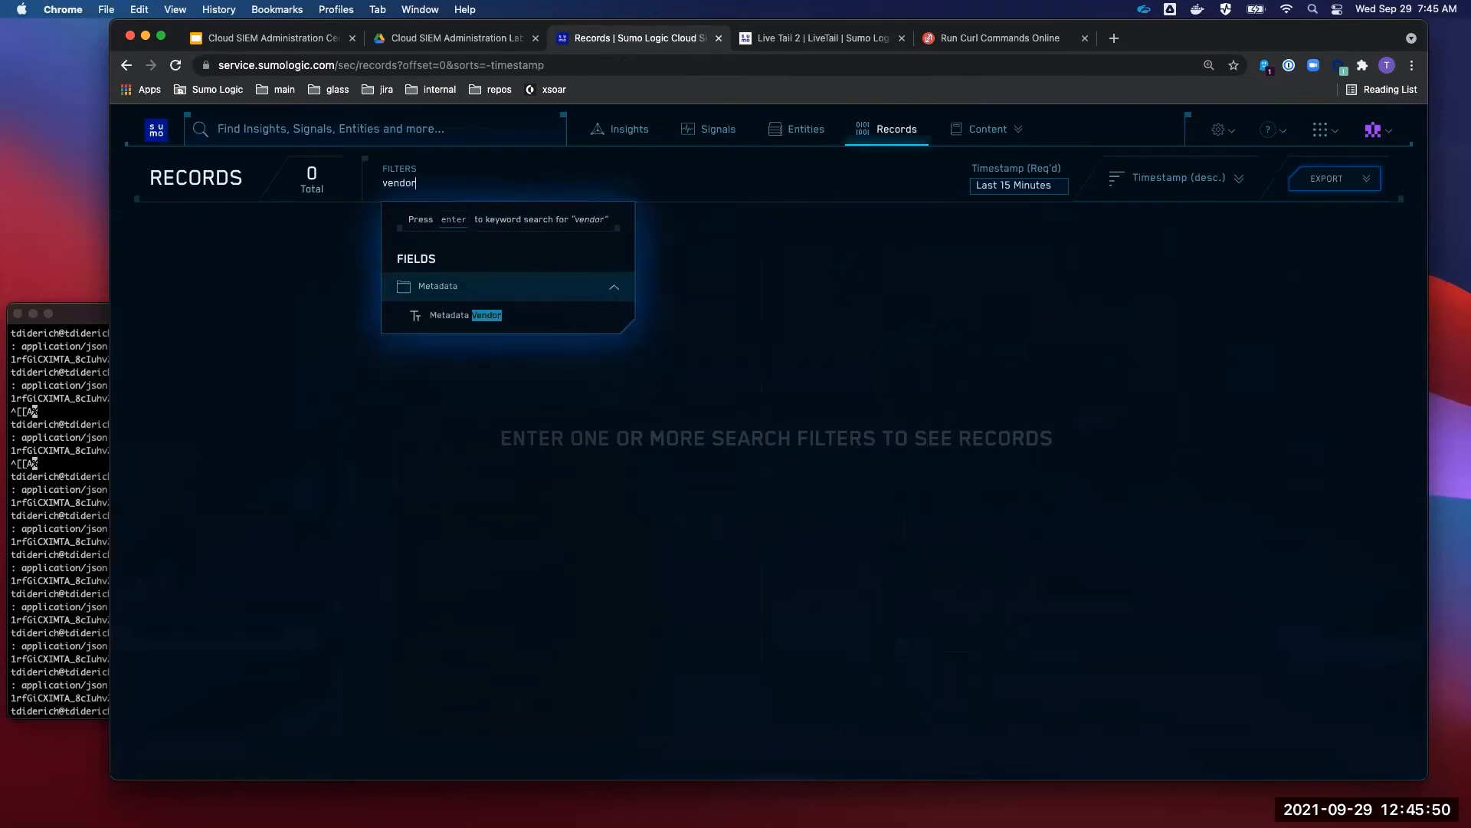
click(551, 324)
click(514, 250)
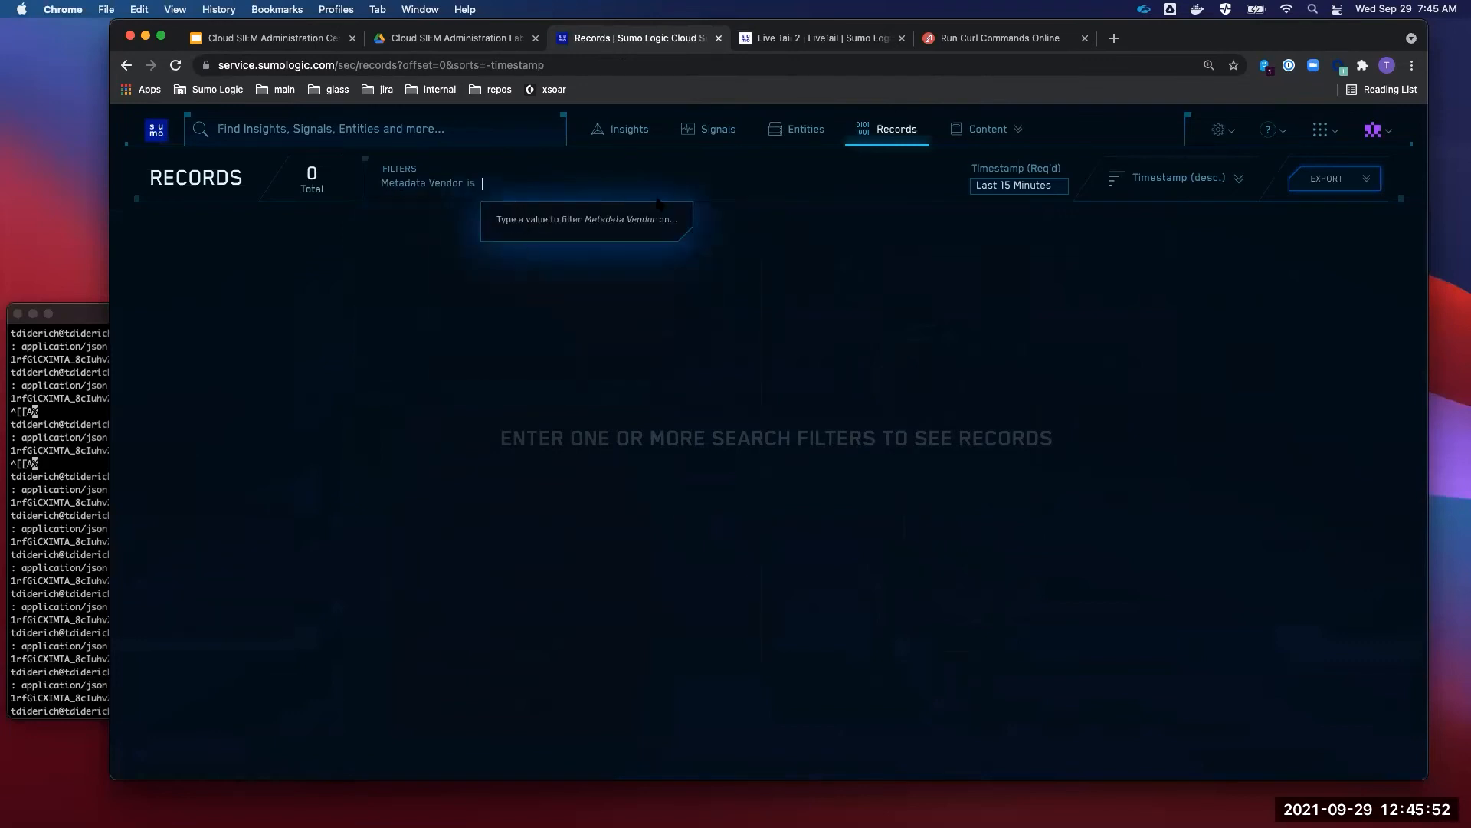
text(Tyler)
key(Return)
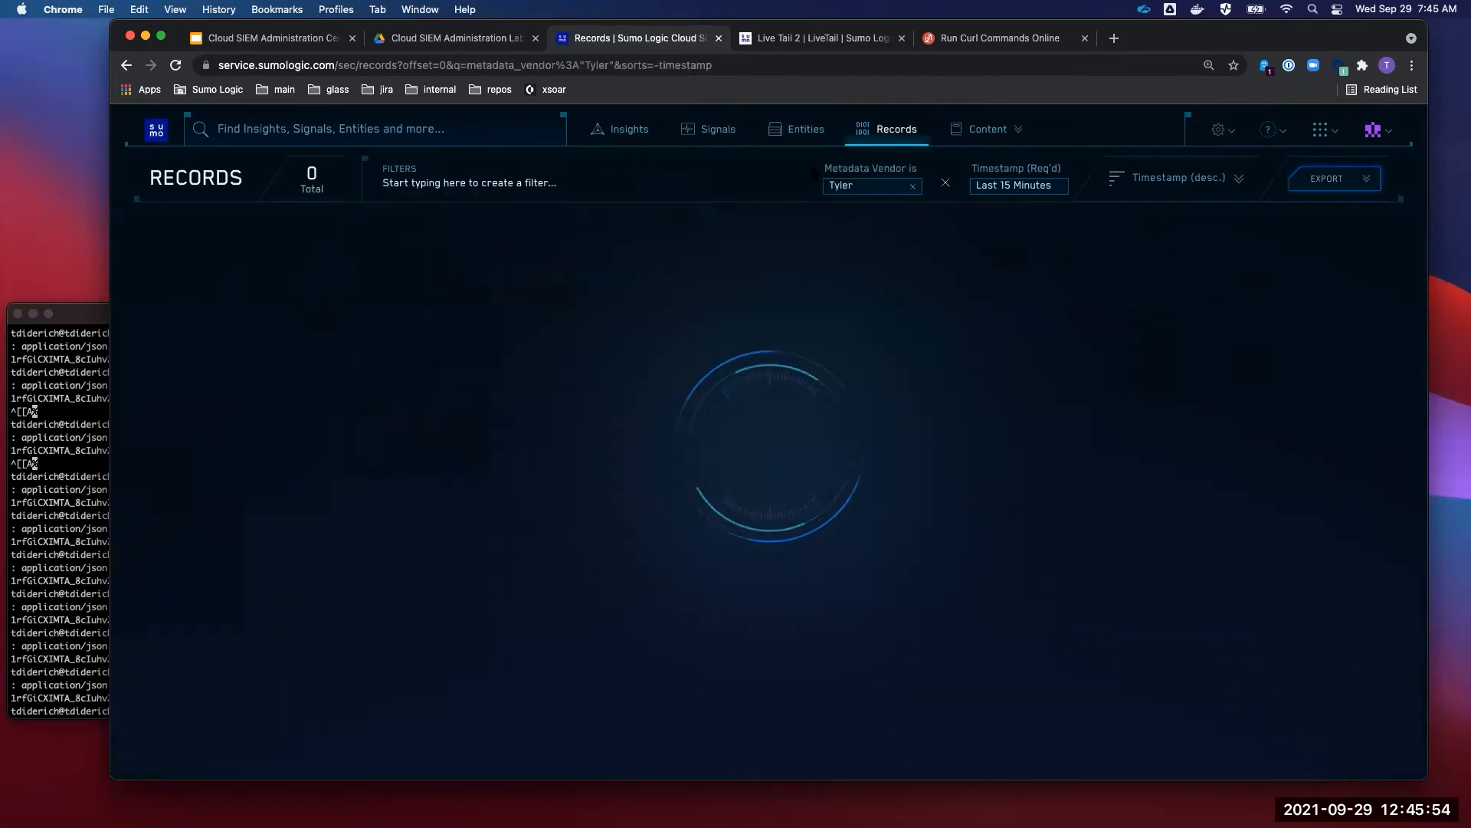
scroll(649, 483, down, 3)
scroll(649, 482, up, 3)
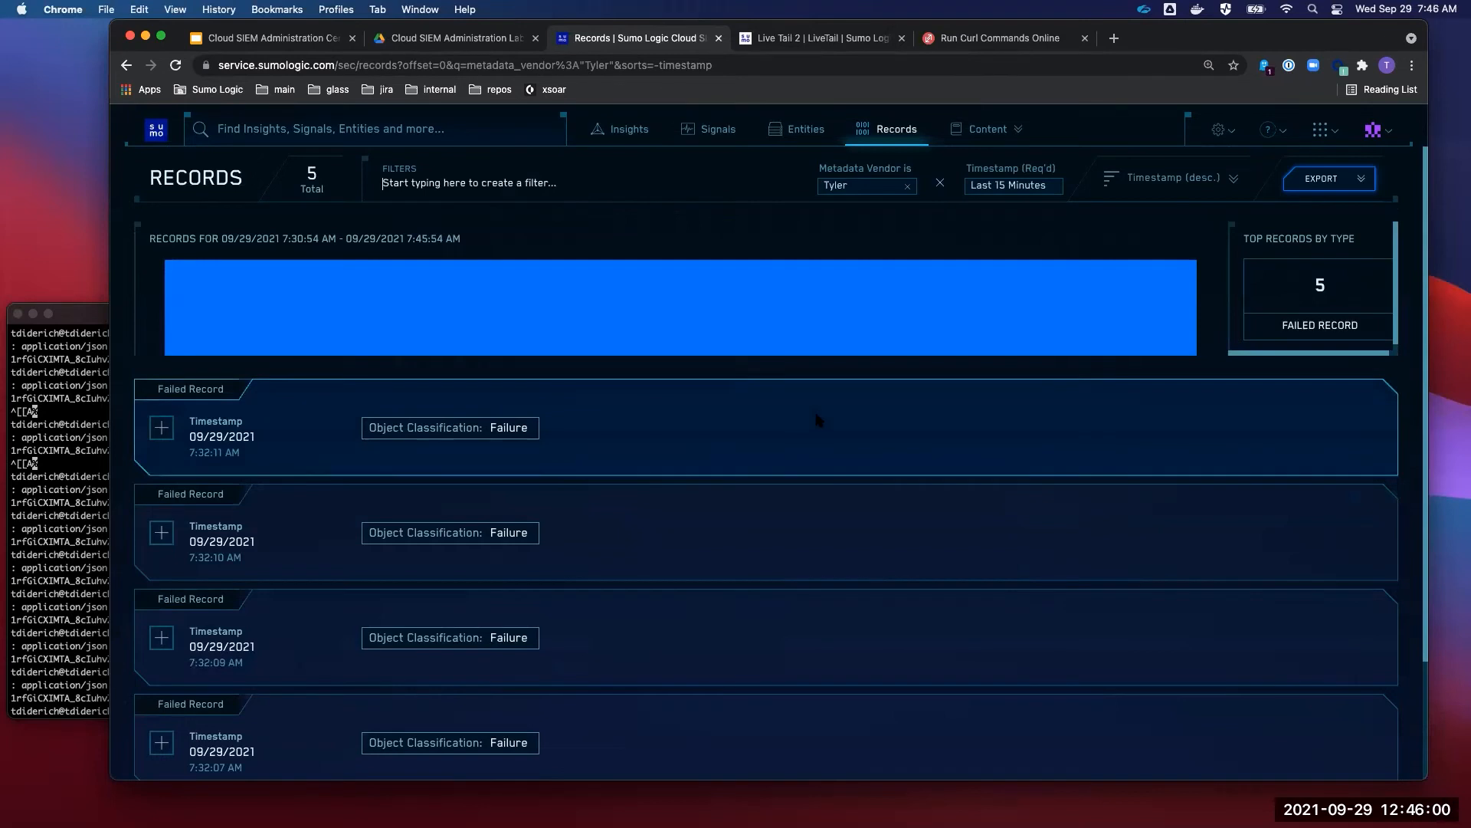
key(super+r)
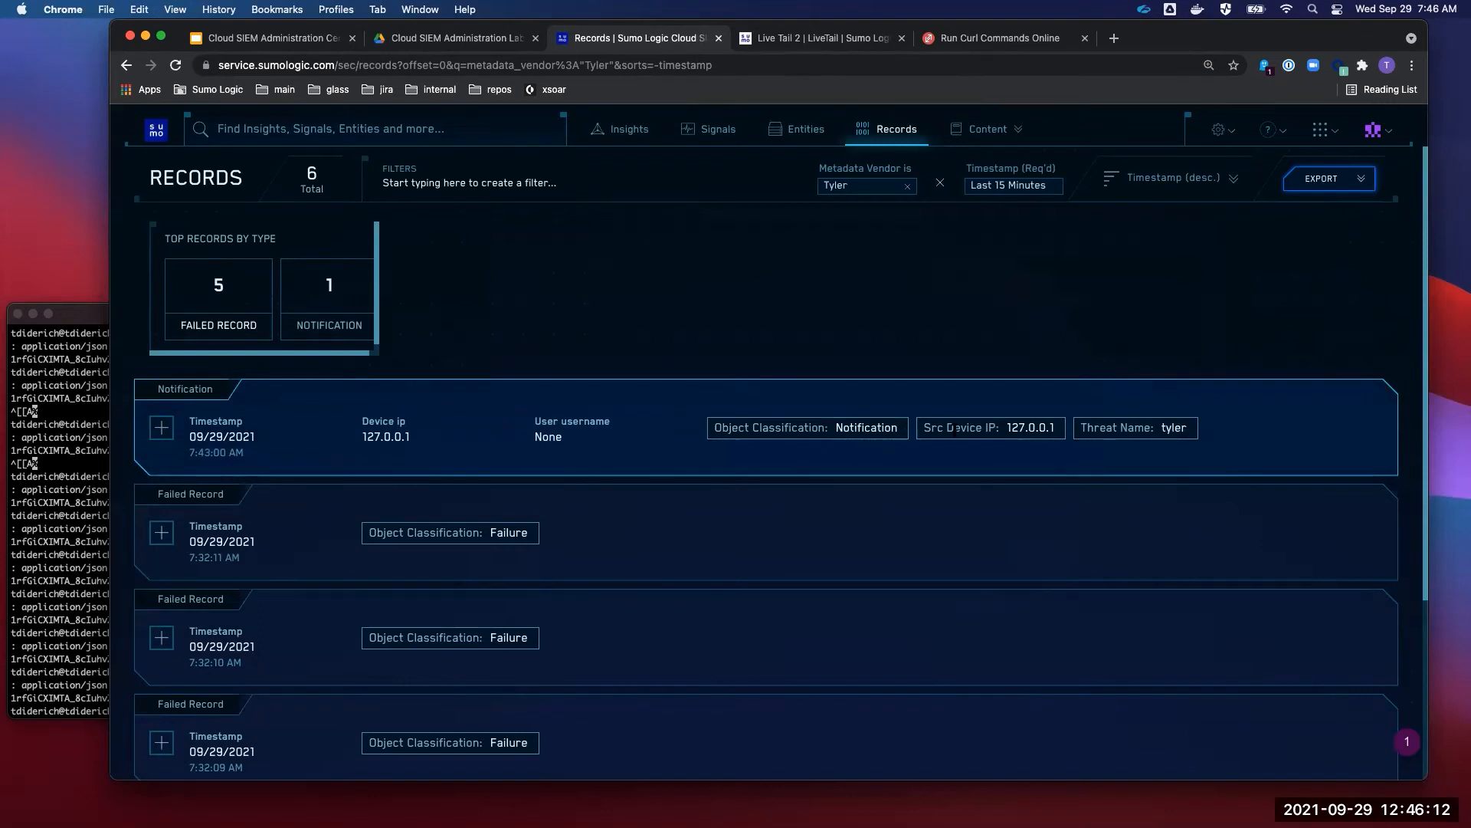
drag(1194, 431, 712, 437)
- Expand the Notification record and check Src Device IP 127.0.0.1 and Threat Name tyler
click(664, 455)
click(160, 428)
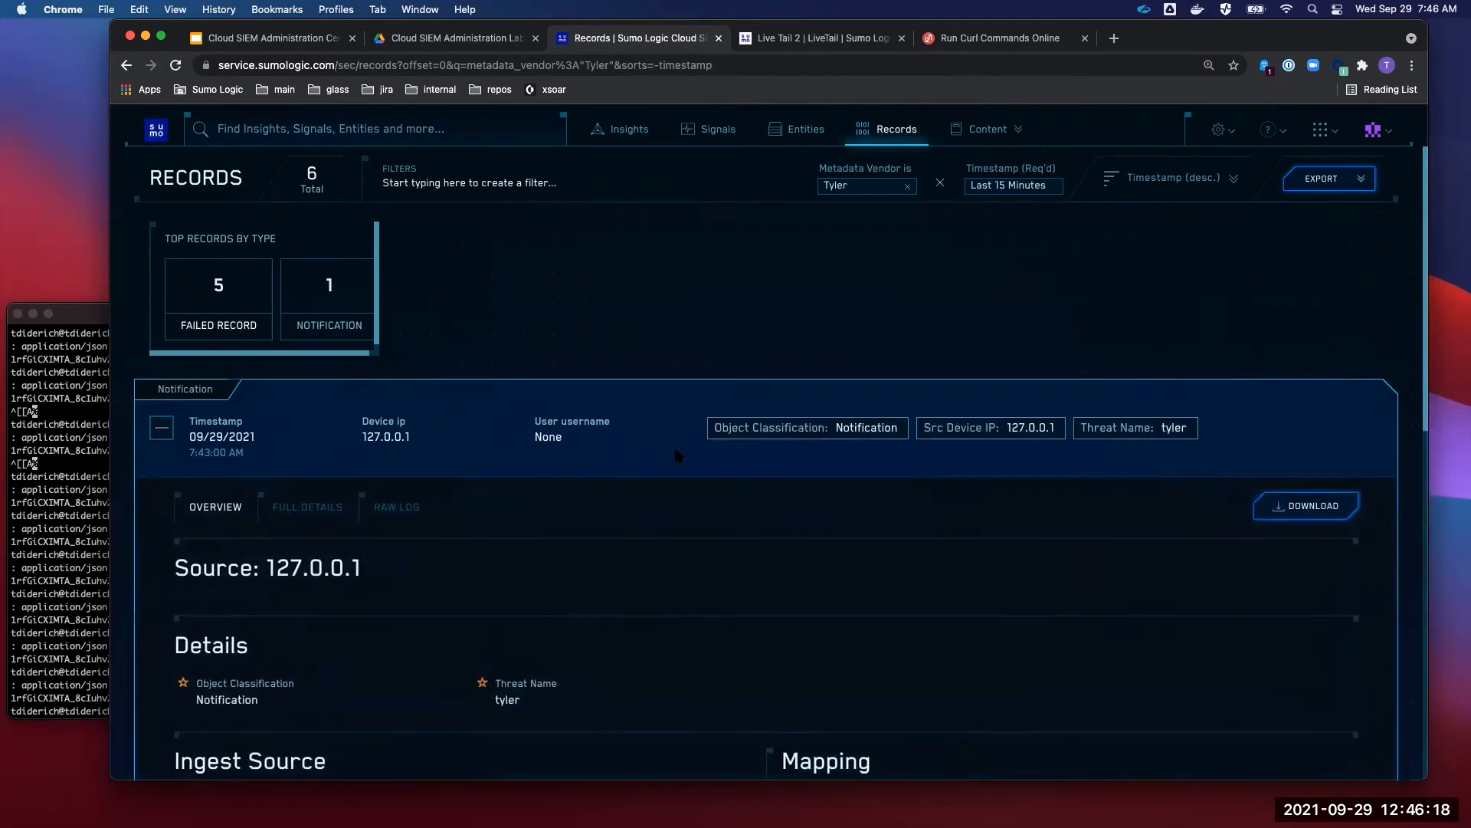
scroll(673, 444, down, 3)
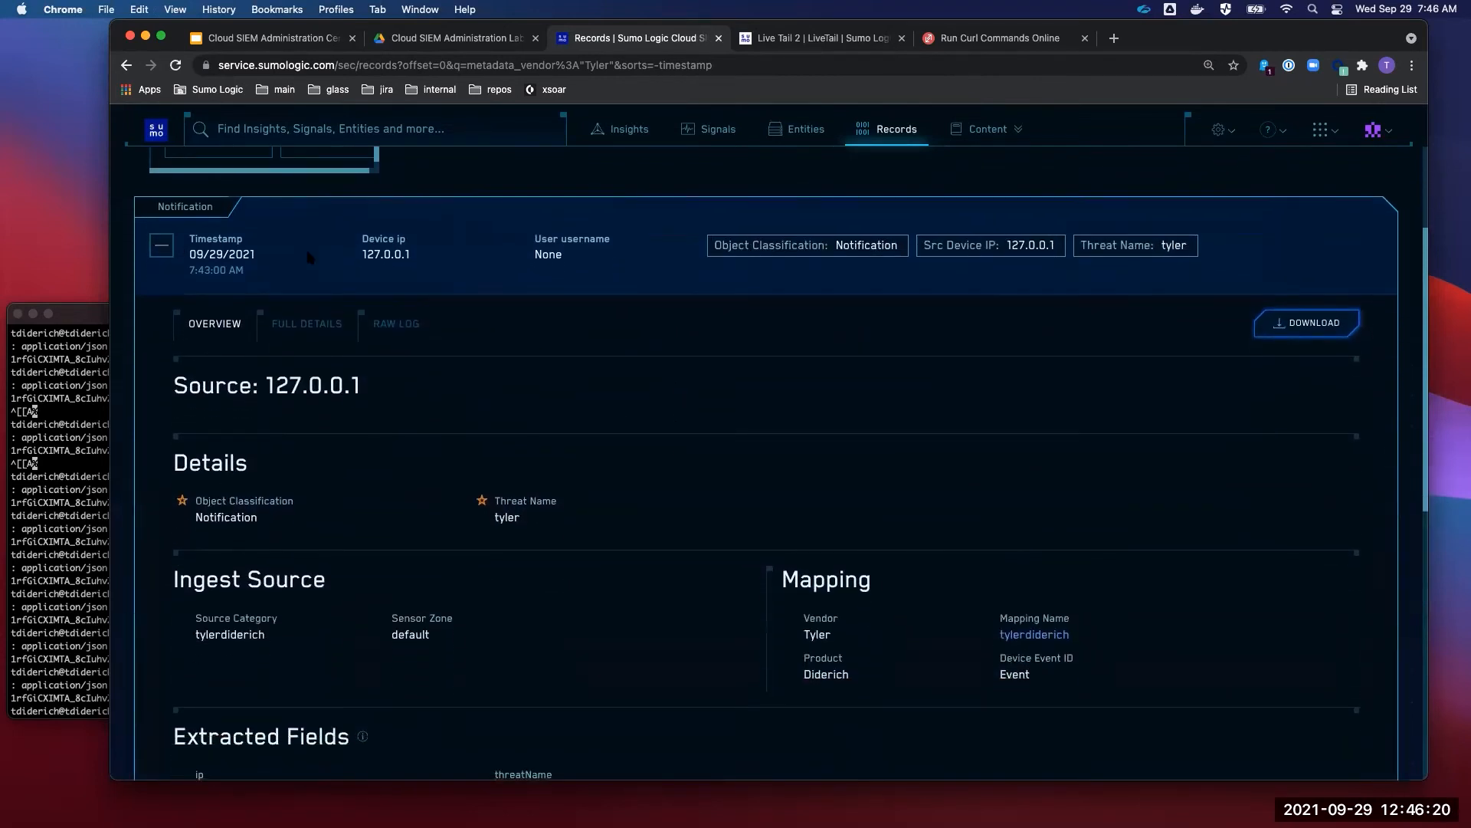
drag(222, 210, 140, 211)
click(596, 243)
drag(1061, 249, 922, 246)
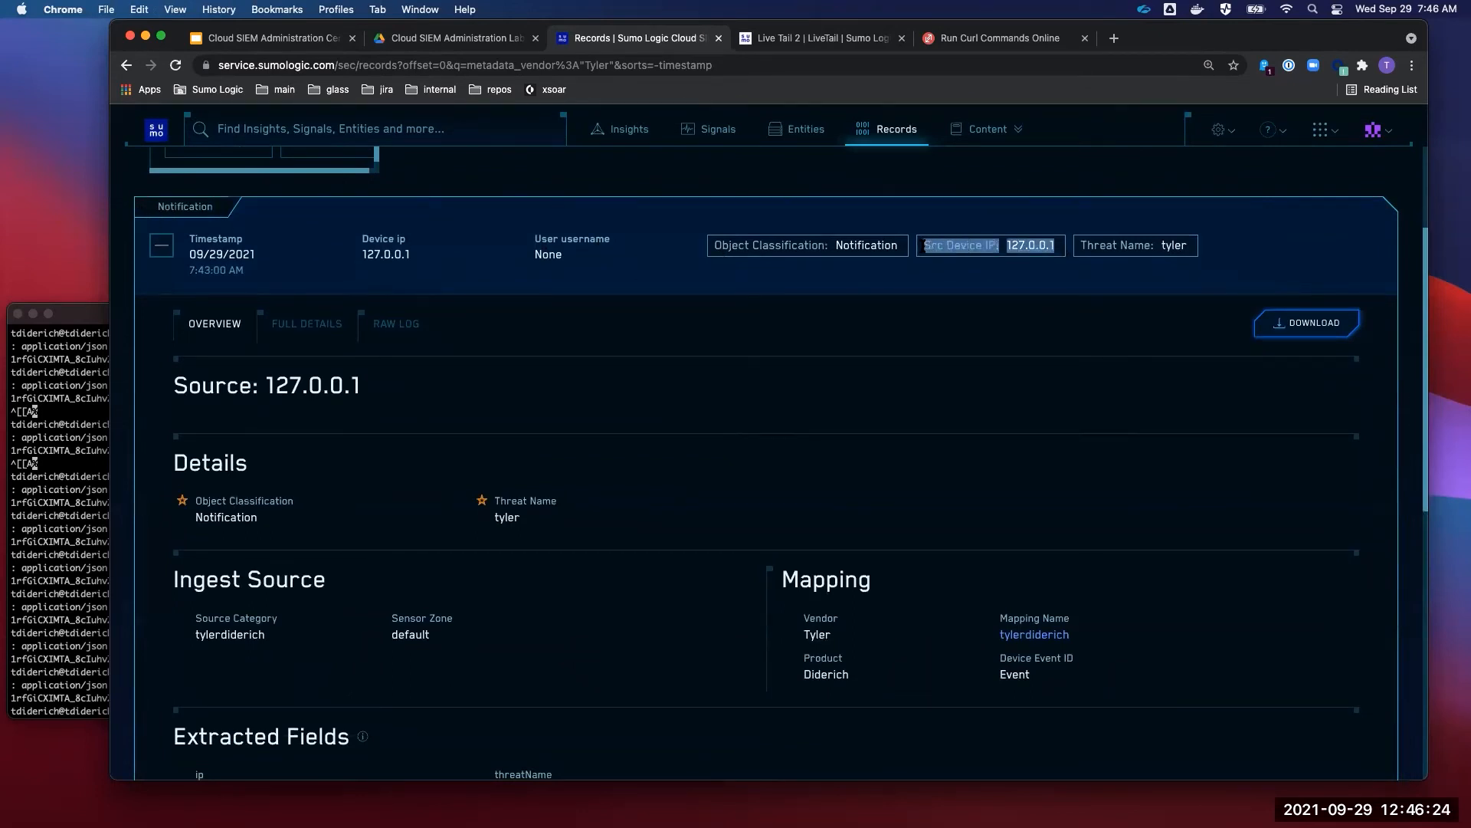
drag(1192, 249, 1078, 247)
click(957, 326)
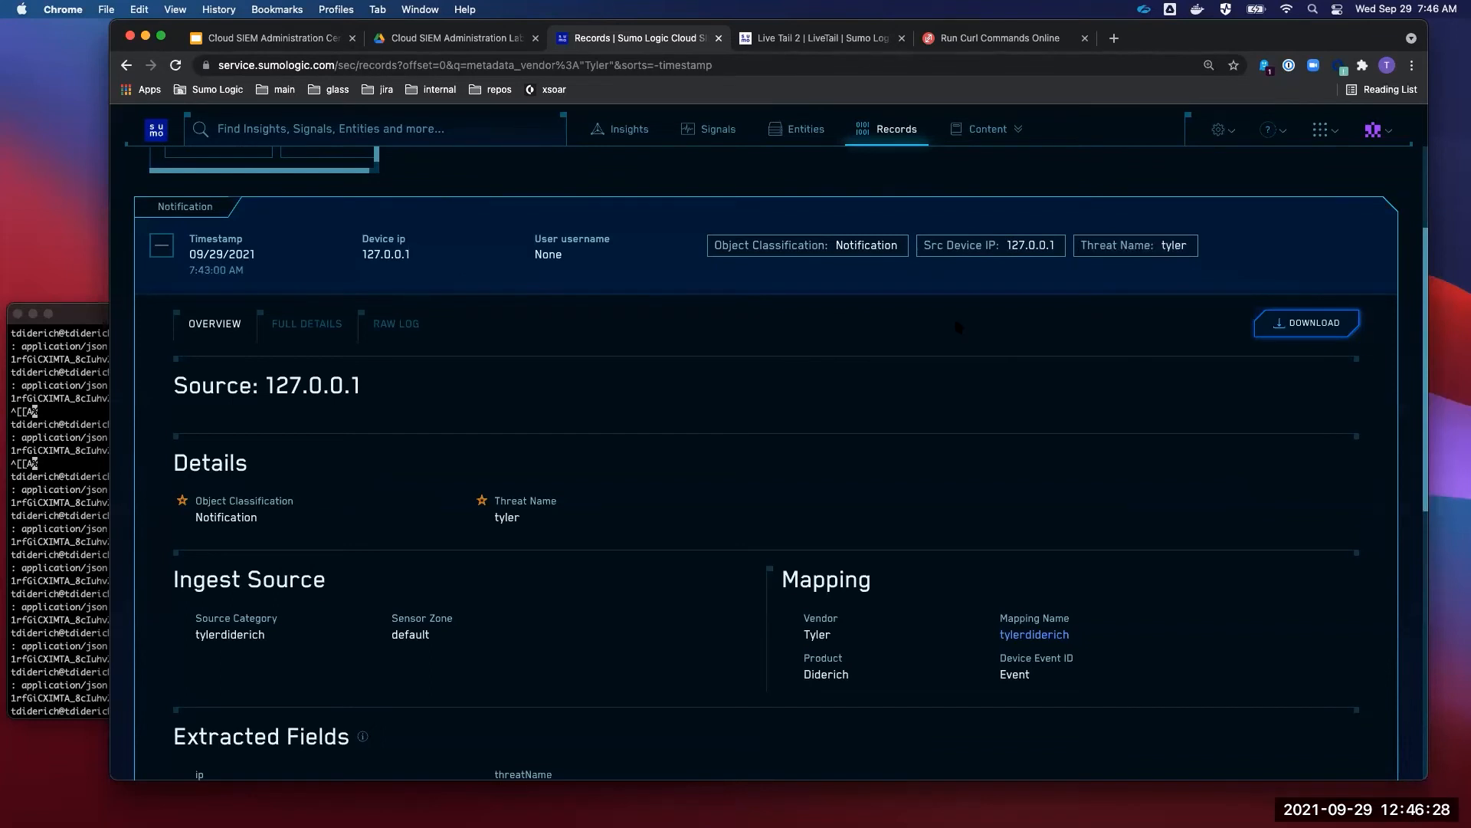
- Review the record's Ingest Source, Details, Mapping and Extracted Fields sections
scroll(958, 326, down, 3)
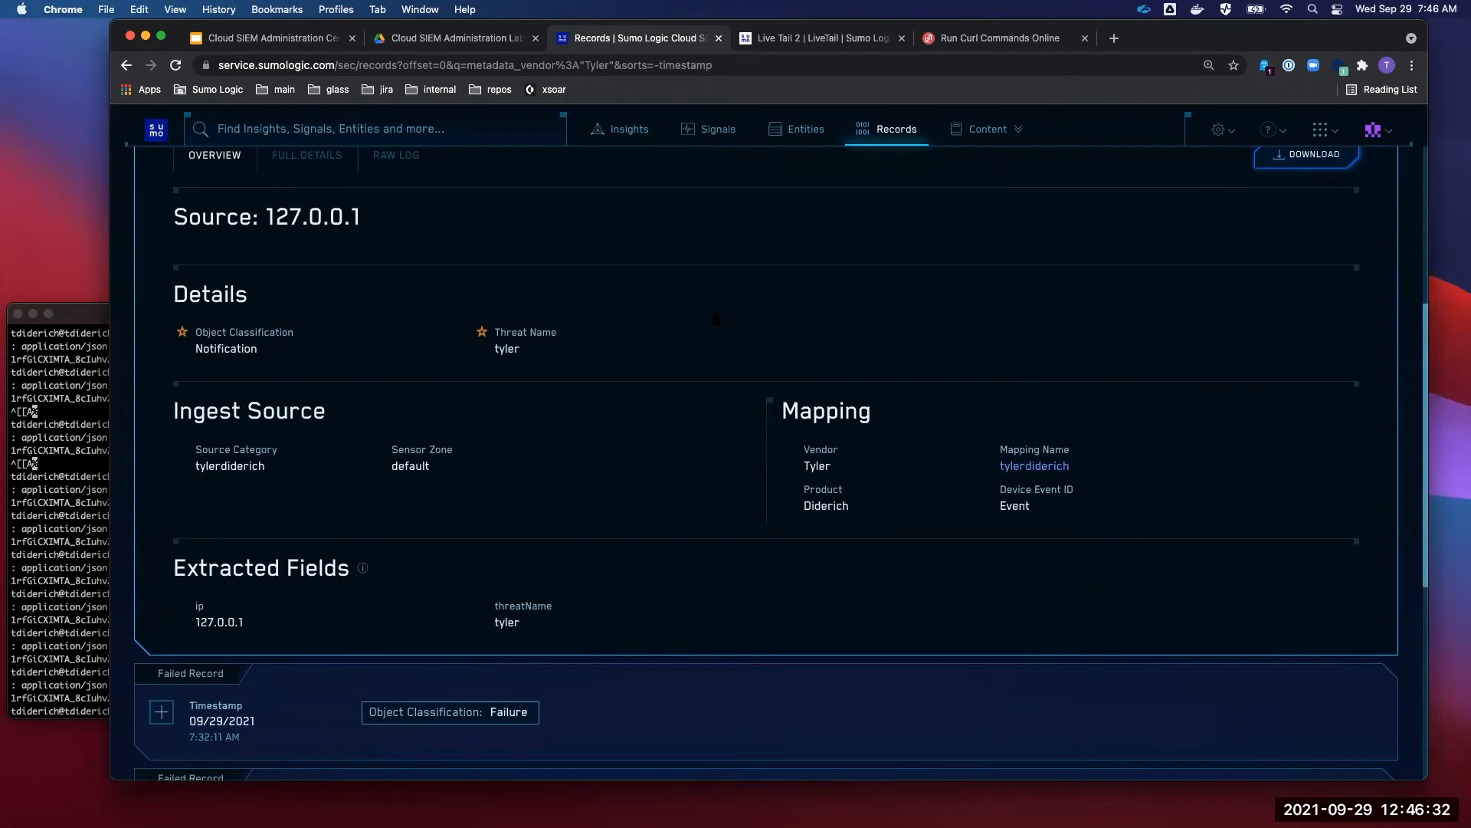
drag(469, 454, 166, 420)
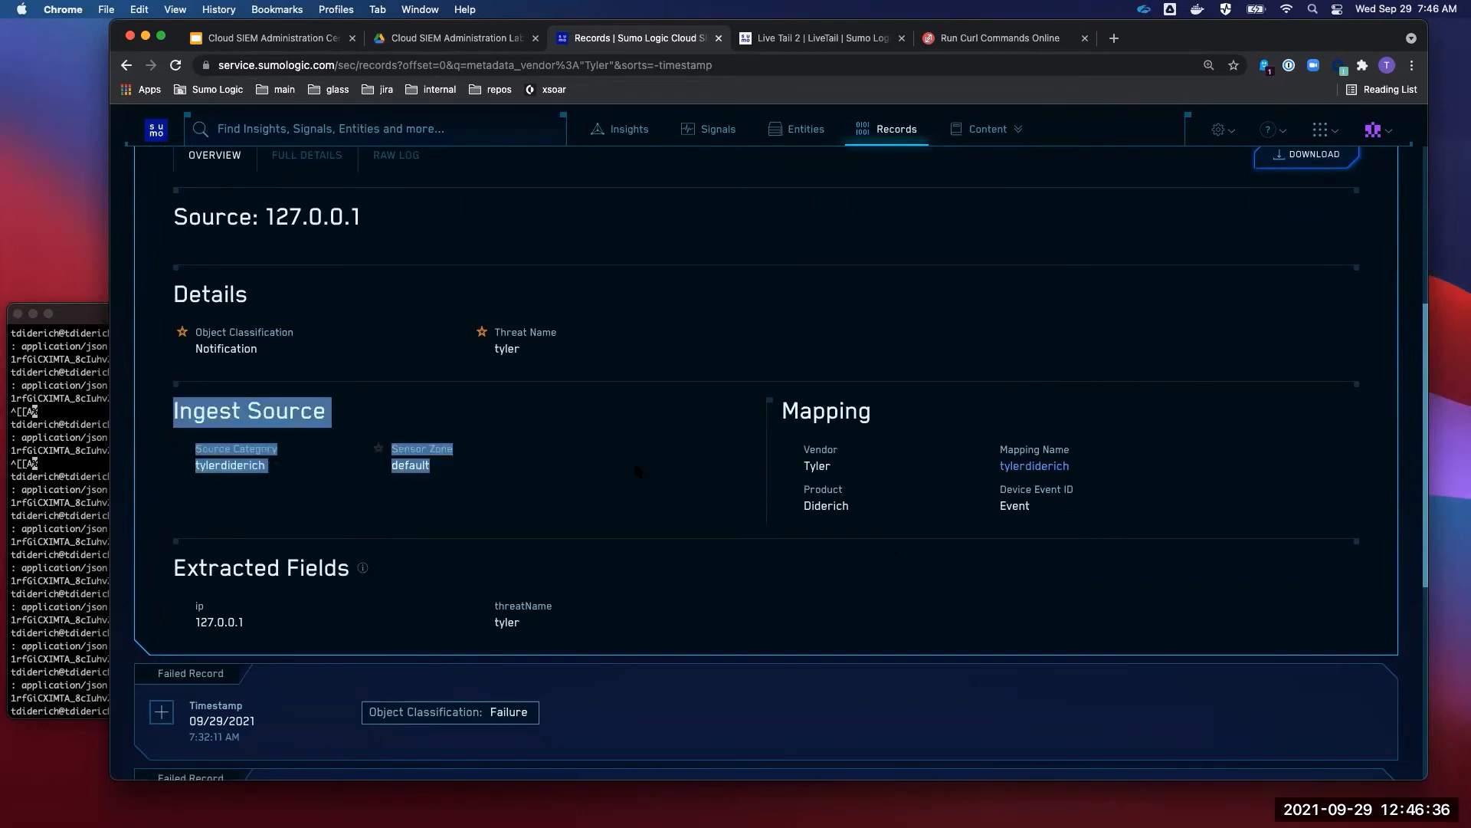
click(718, 487)
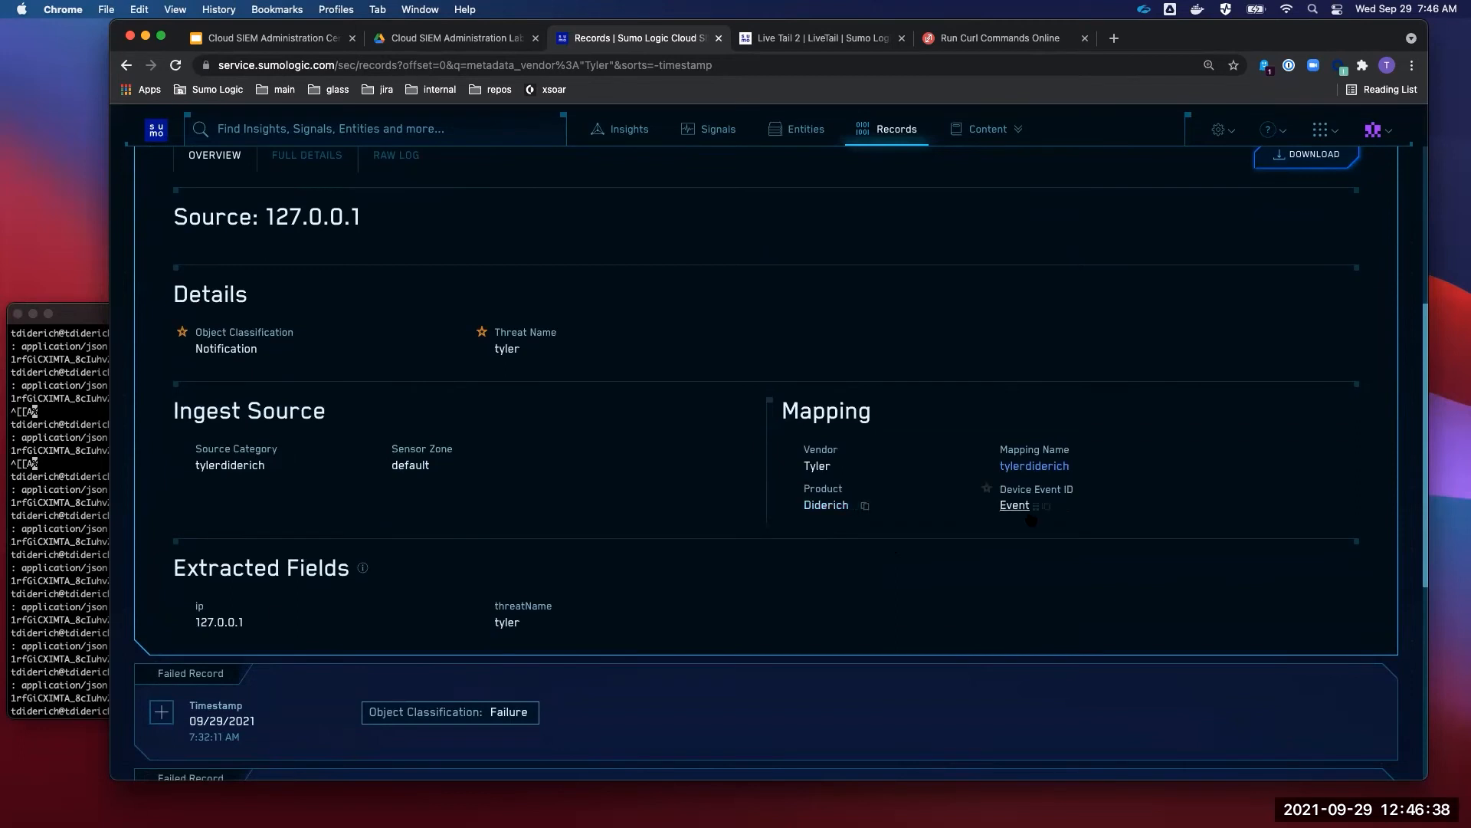
drag(531, 353, 355, 298)
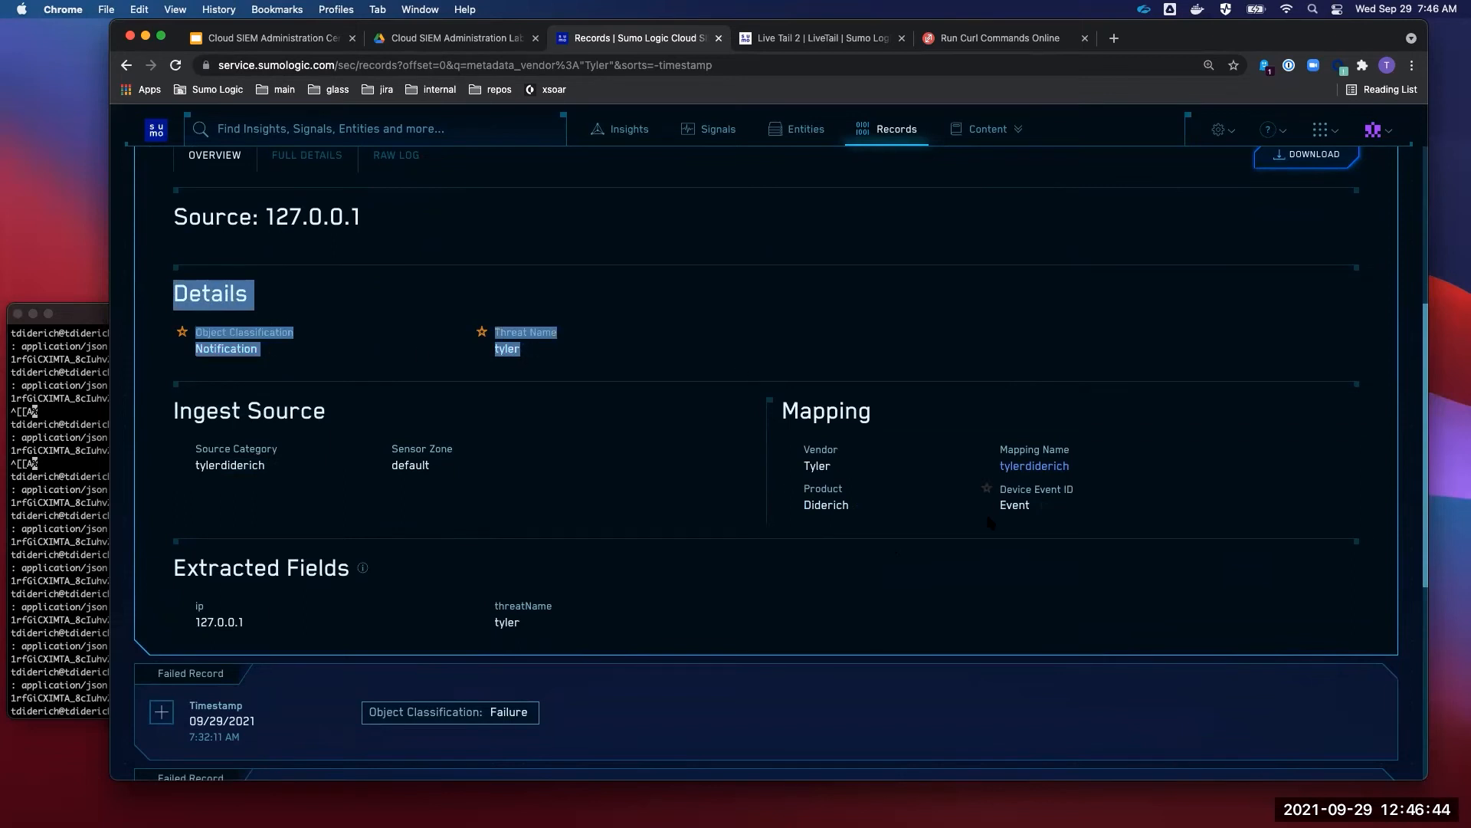
drag(1044, 502, 801, 447)
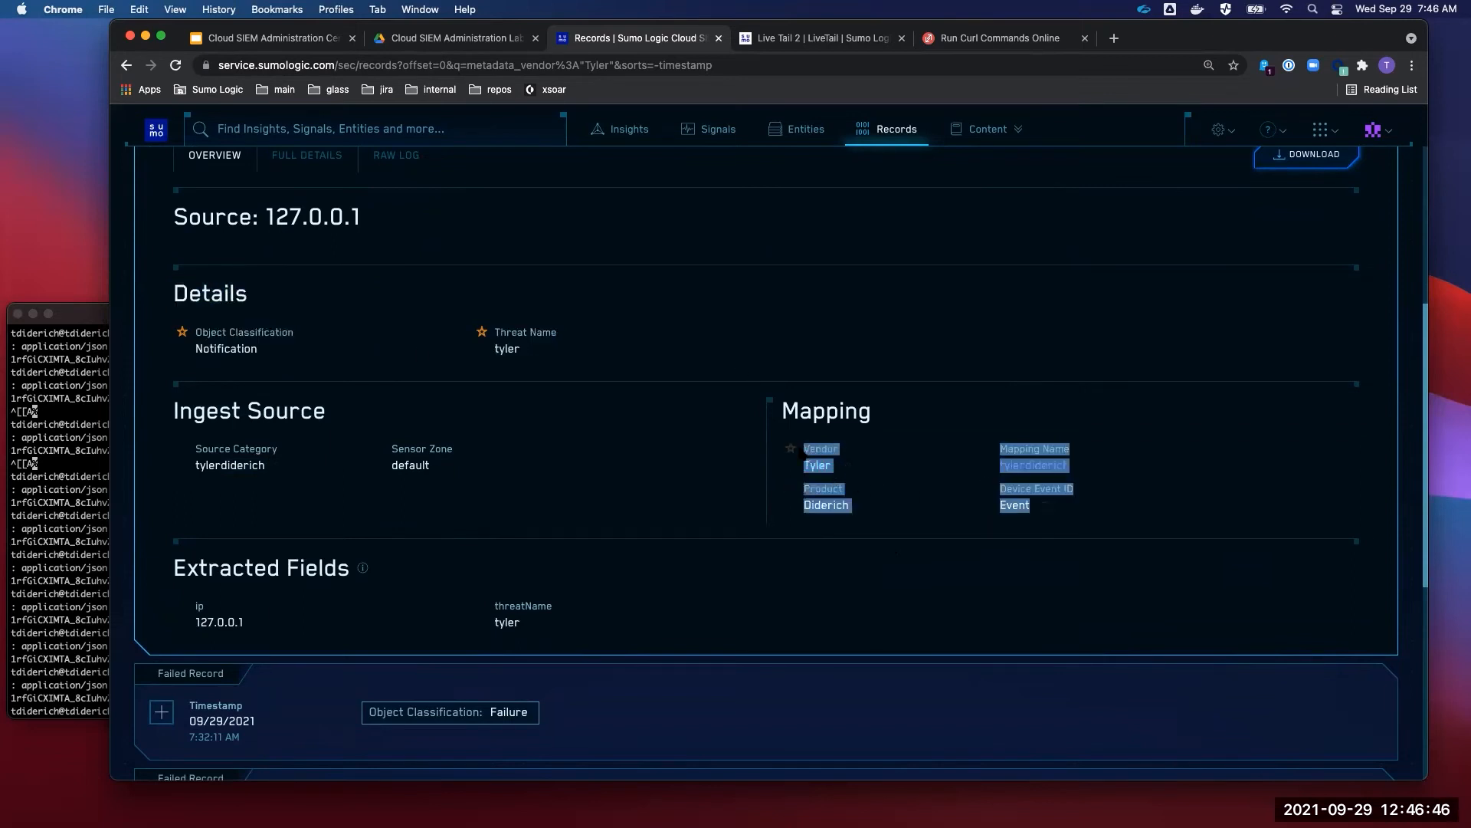
click(818, 536)
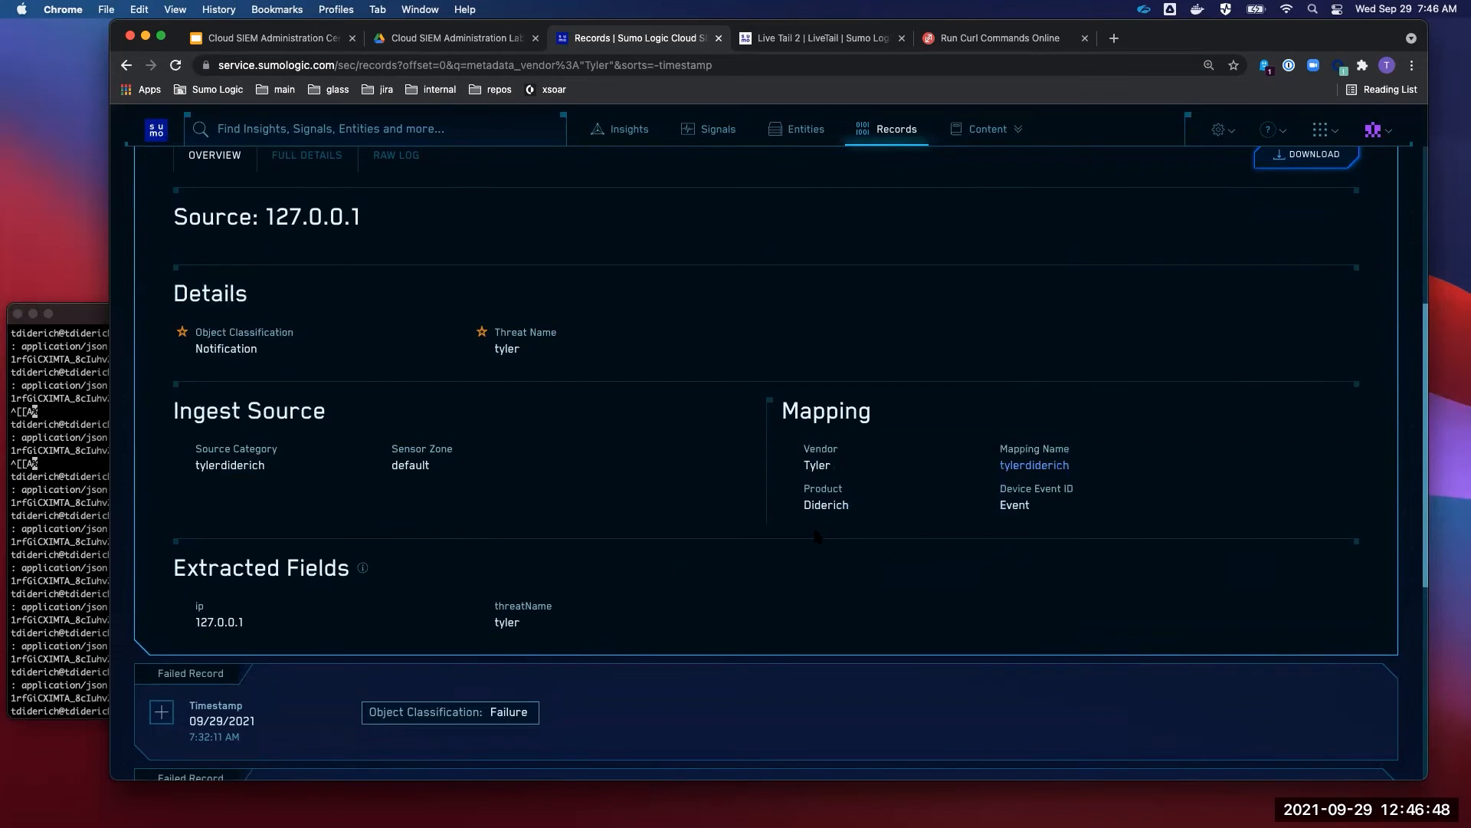
drag(533, 614, 176, 567)
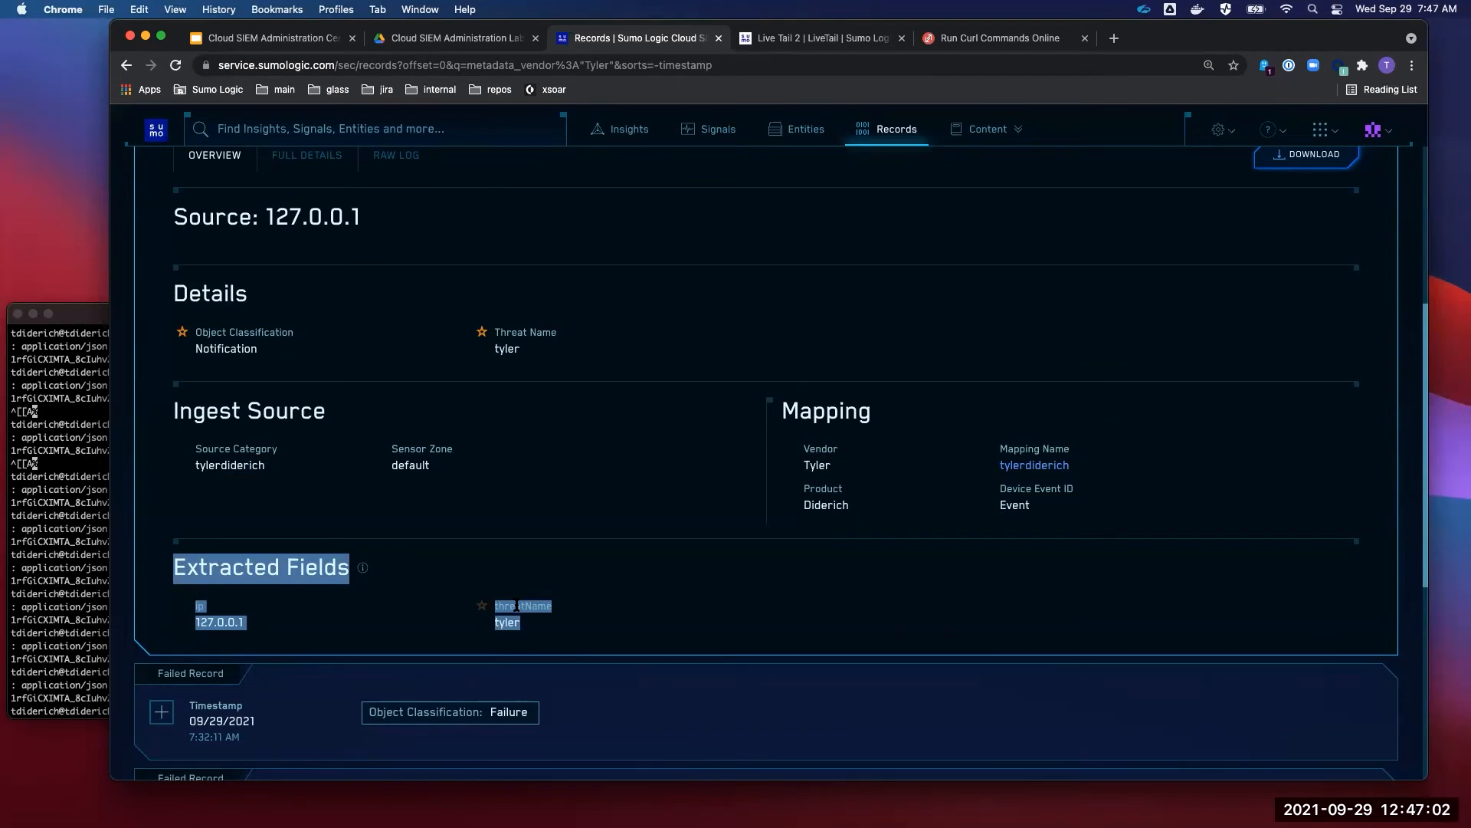
- Compare against the 127.0.0.1 ip in the curl command, then reload Records
key(super+Tab)
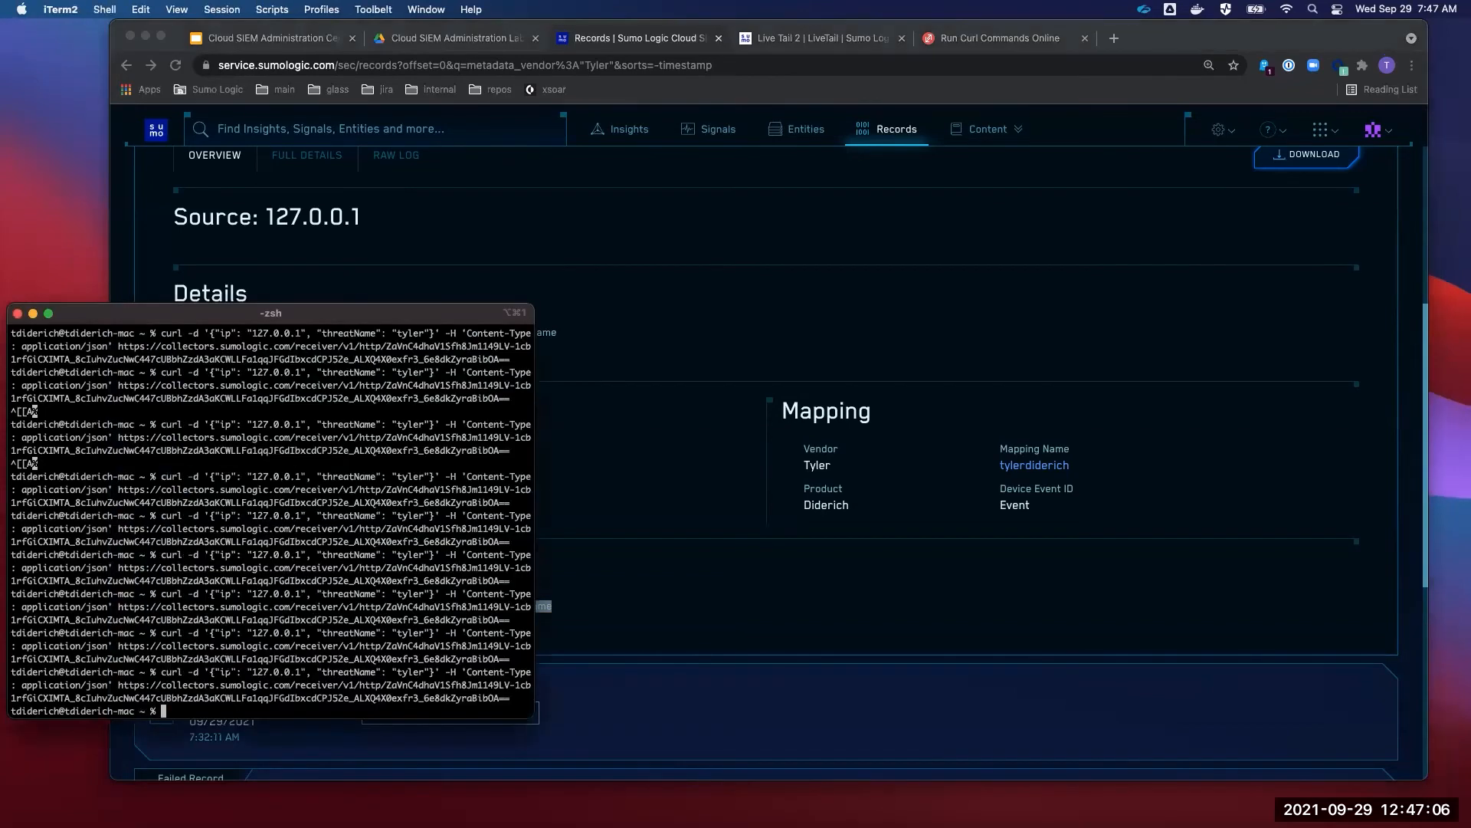
drag(242, 672, 305, 672)
click(583, 579)
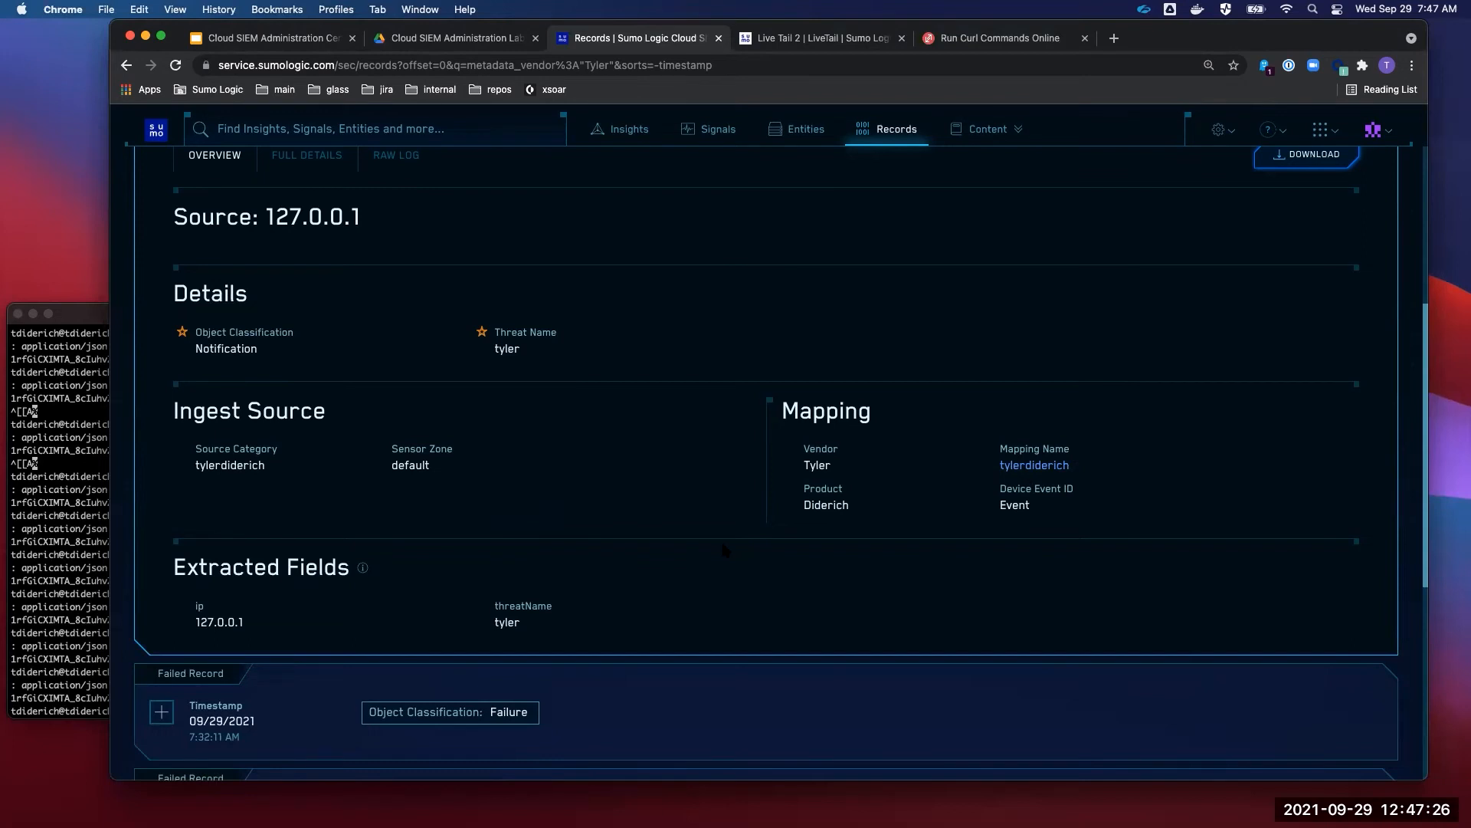
scroll(723, 549, up, 2)
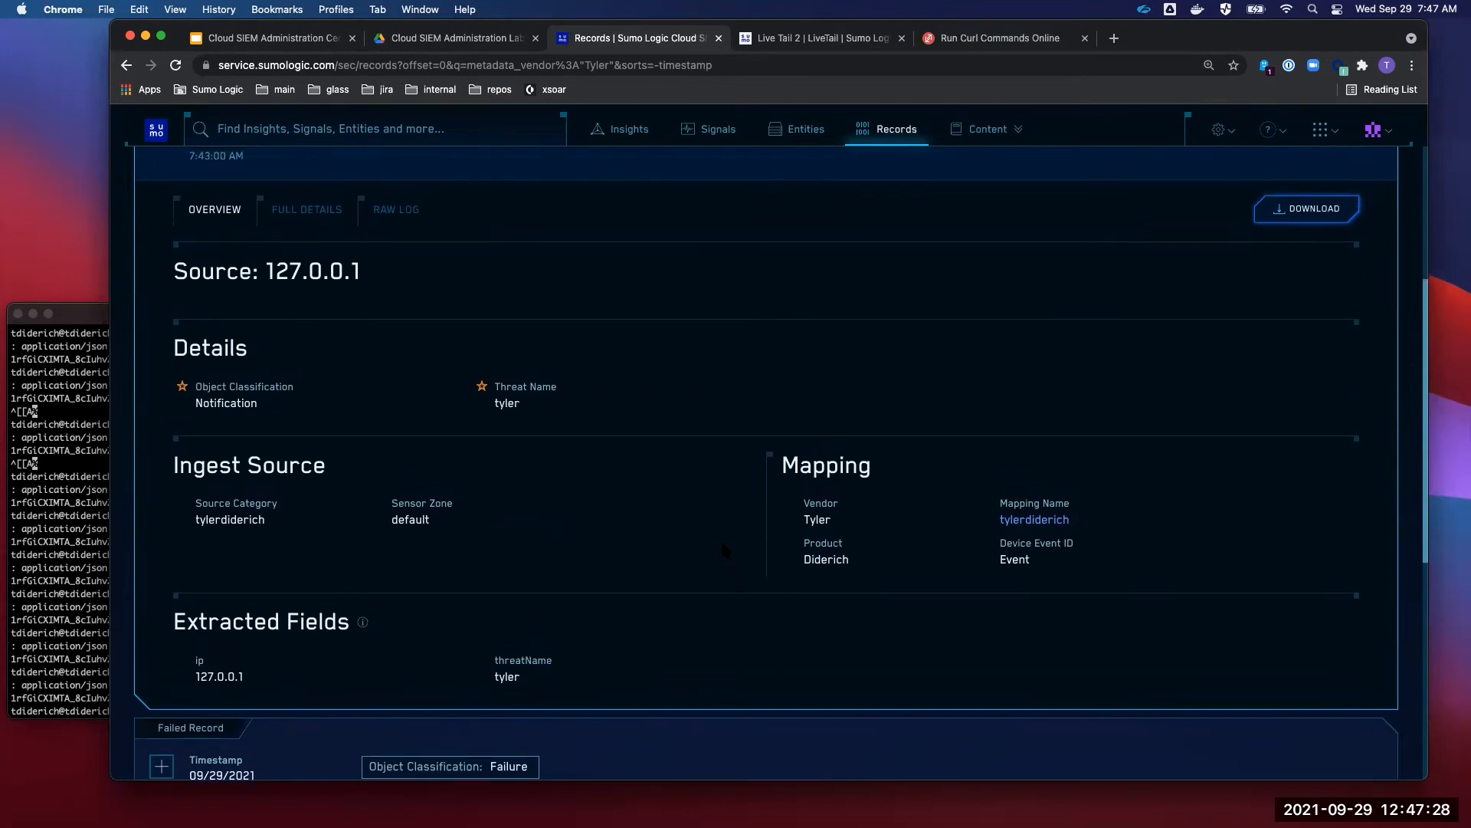
scroll(724, 550, up, 5)
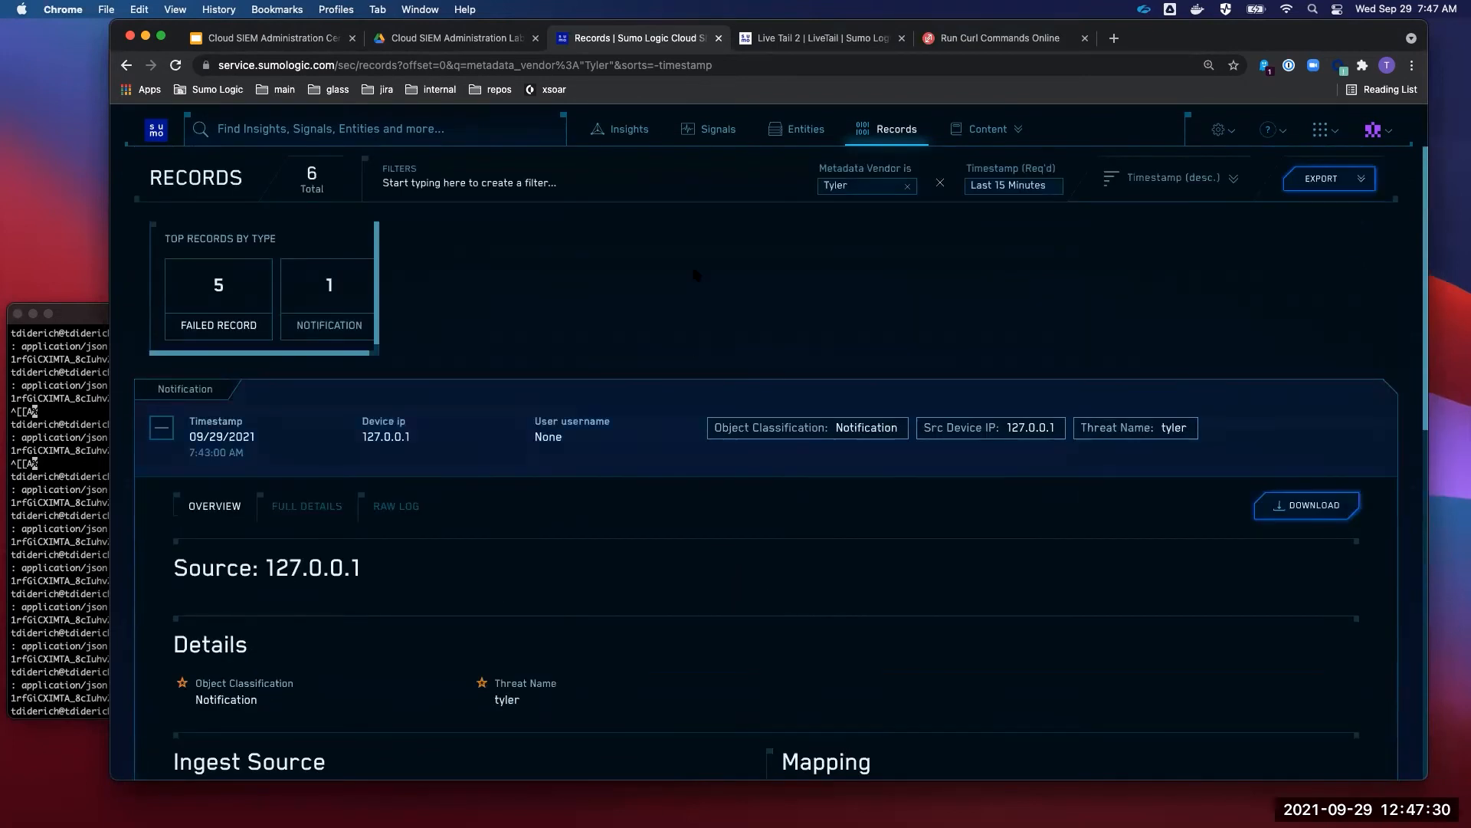
key(super+r)
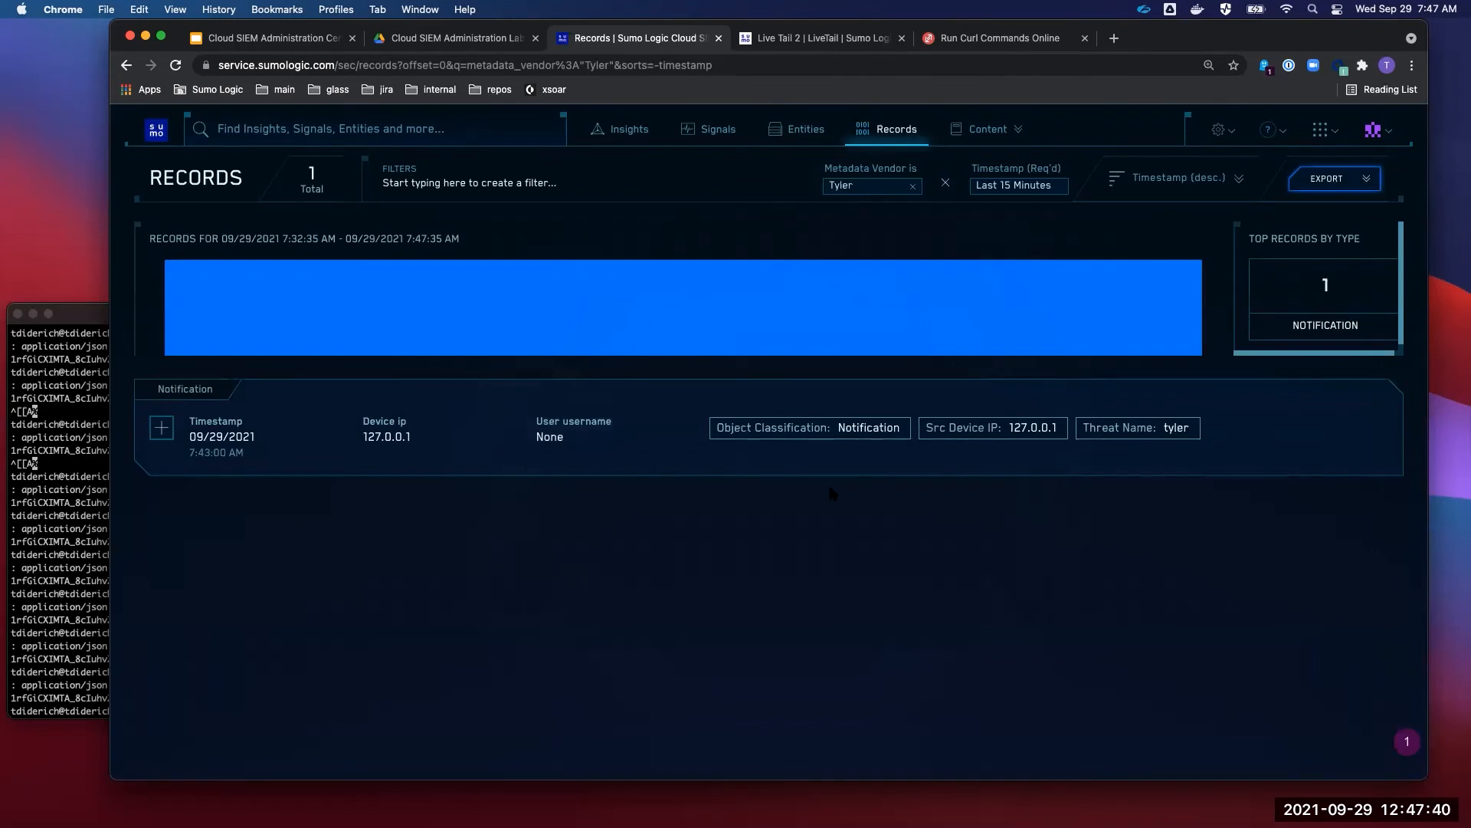
- Return to the Cloud SIEM Administration Cert Jam deck and scroll the filmstrip to Lab 6
click(287, 43)
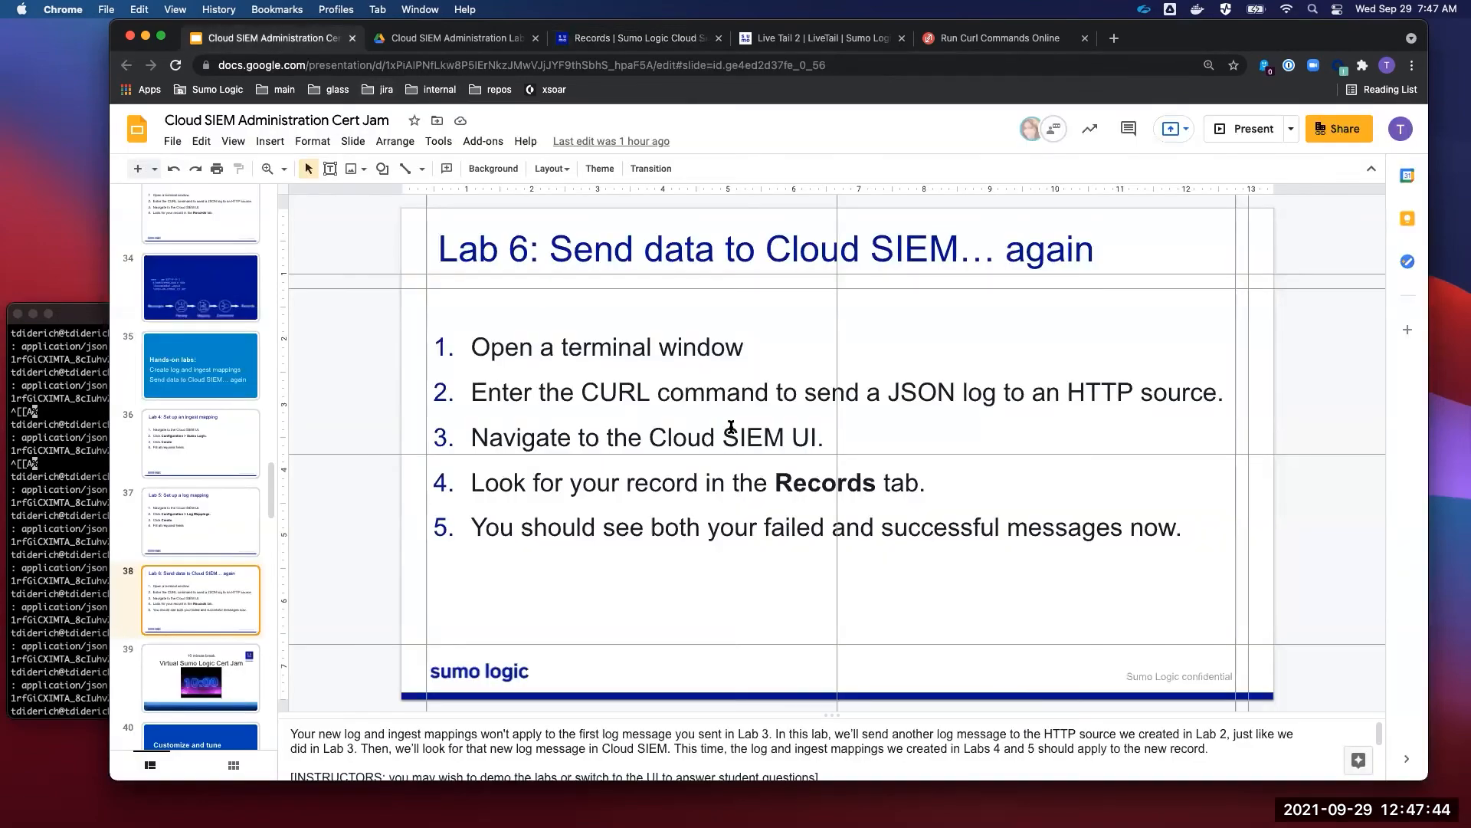
scroll(205, 563, down, 3)
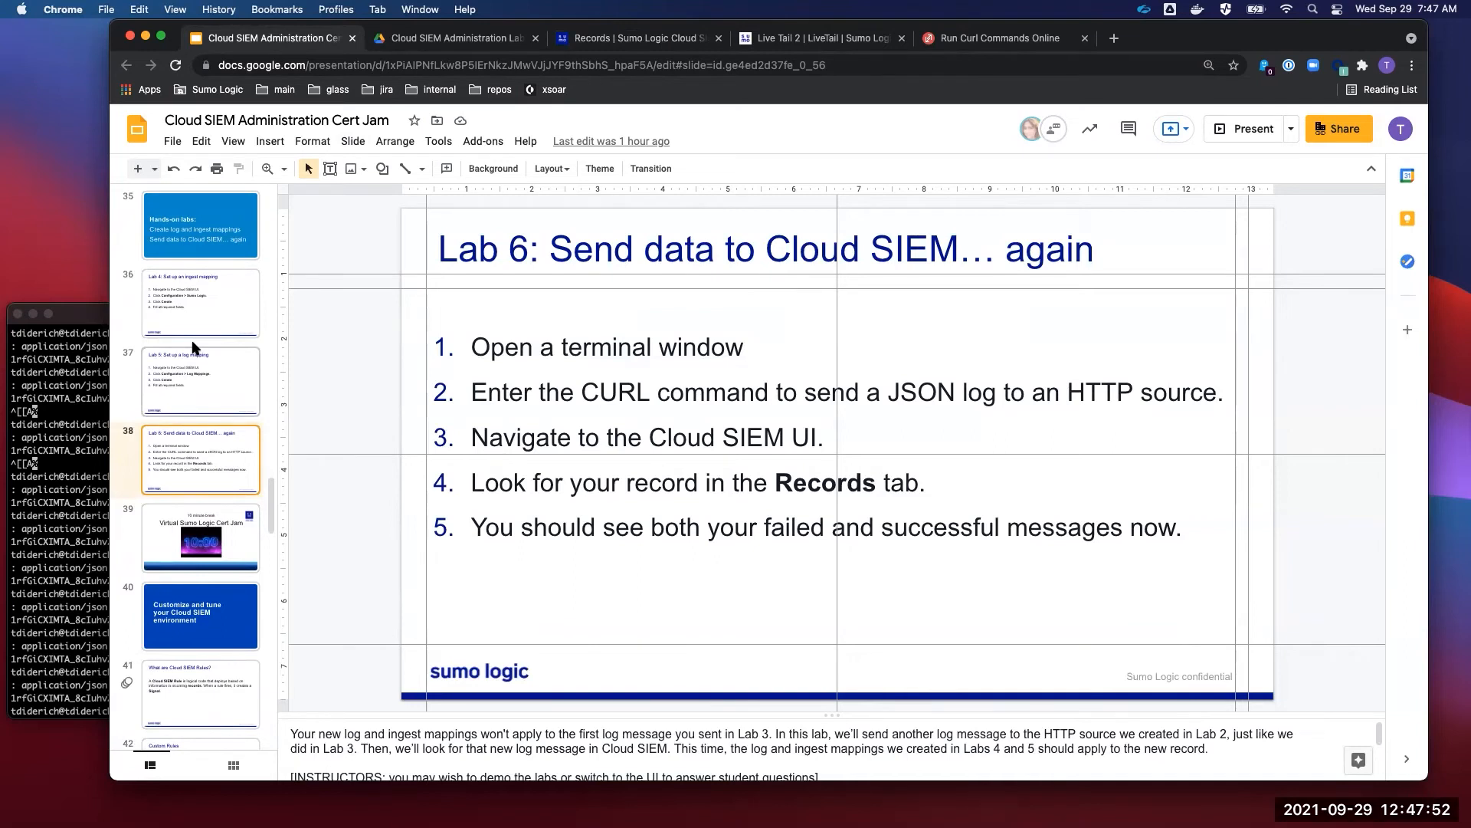
scroll(193, 347, down, 1)
scroll(193, 347, down, 2)
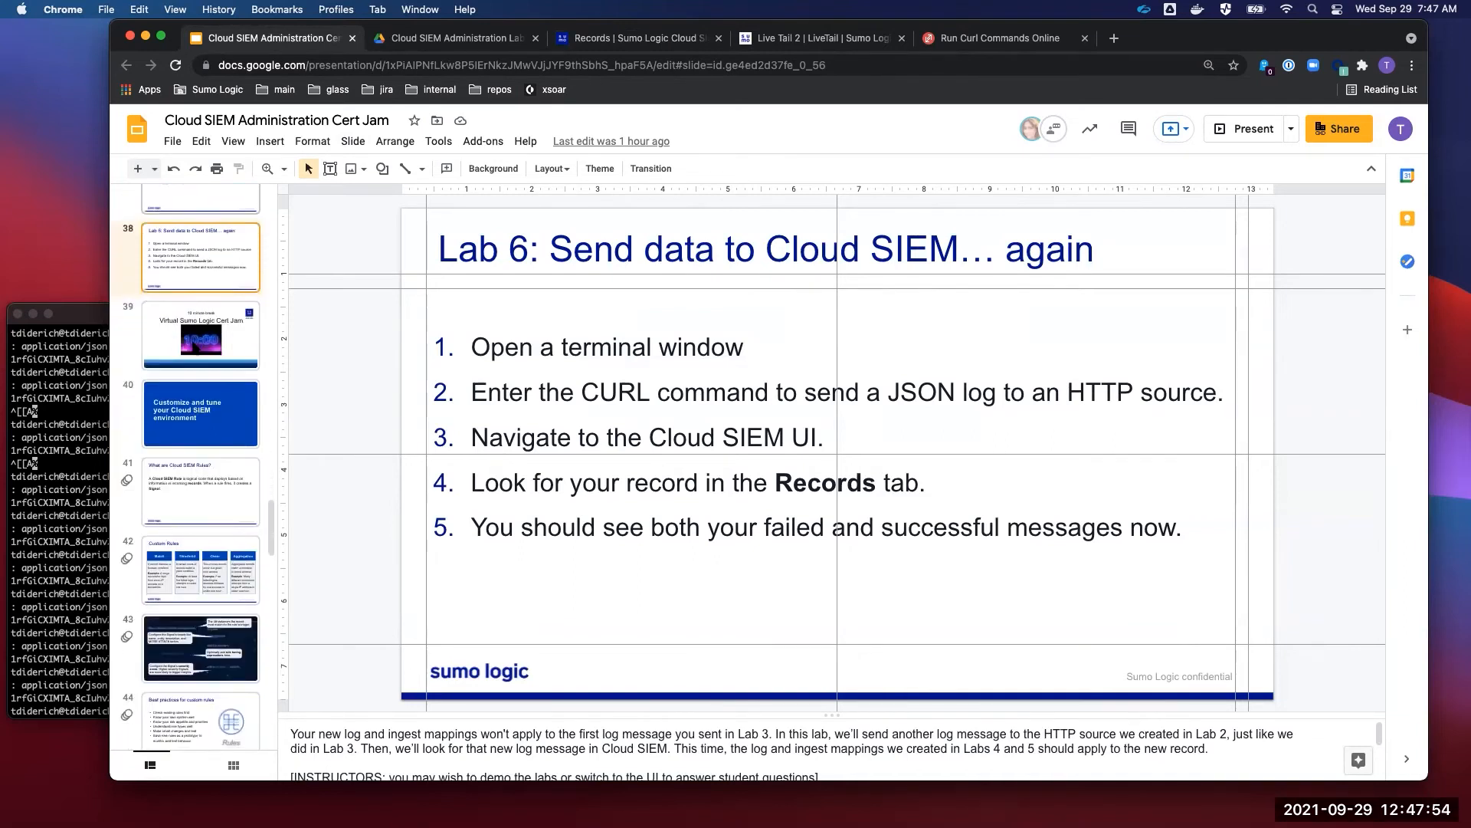
scroll(193, 347, down, 3)
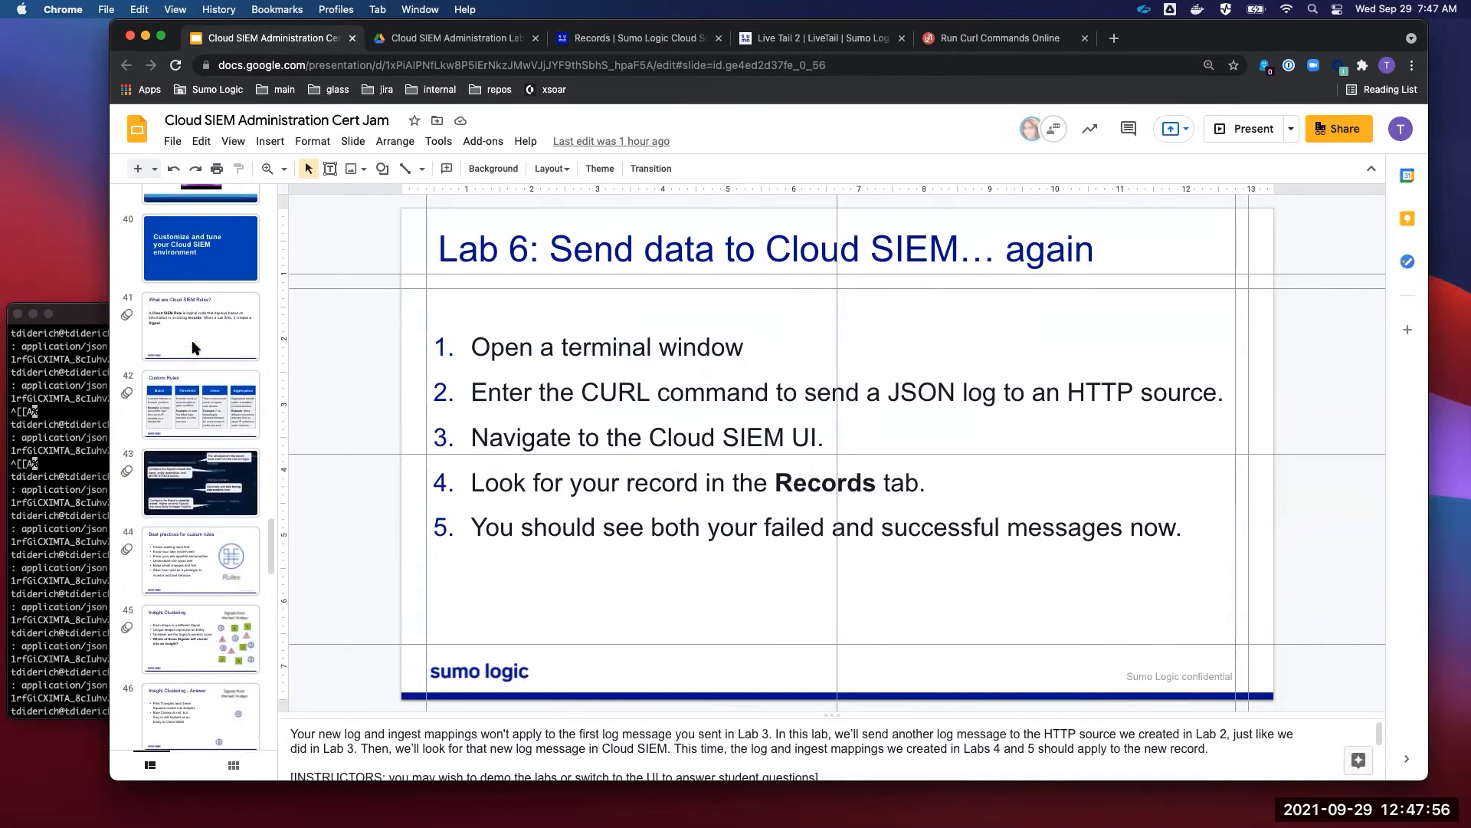
scroll(193, 347, up, 3)
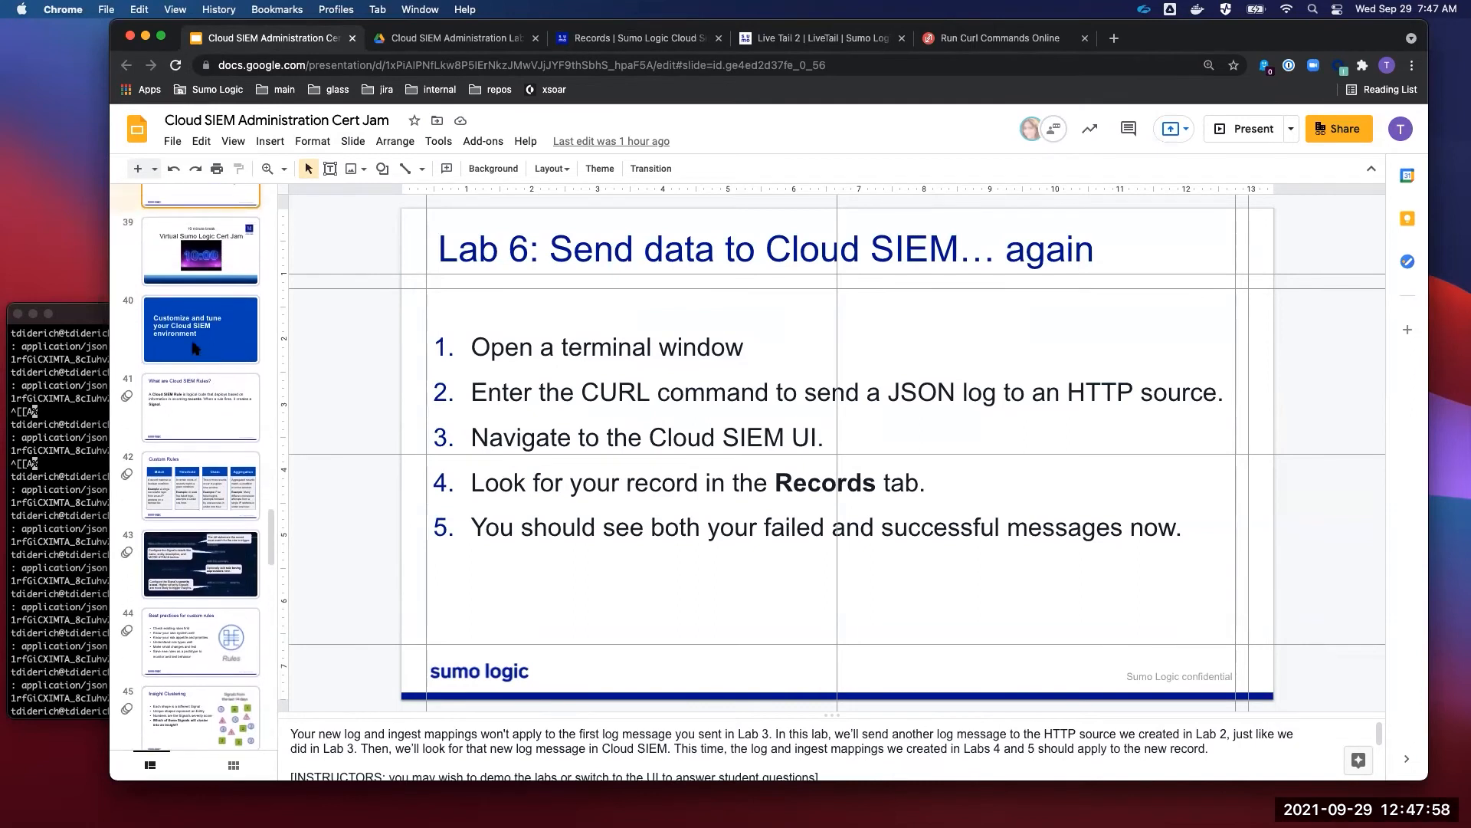
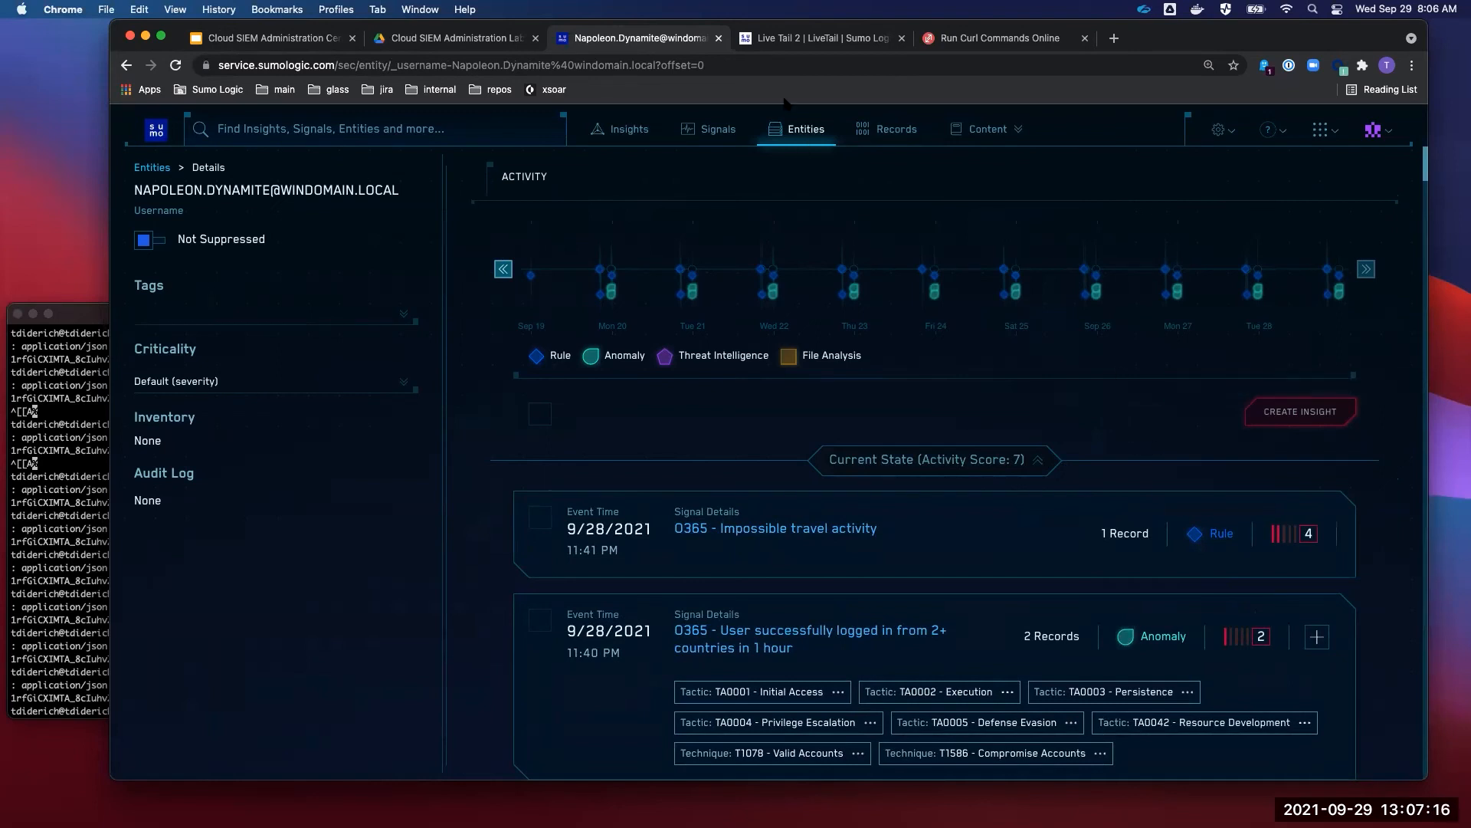
- Return to the Entities list of 28 entities ranked by activity score, then go to Insights
click(808, 131)
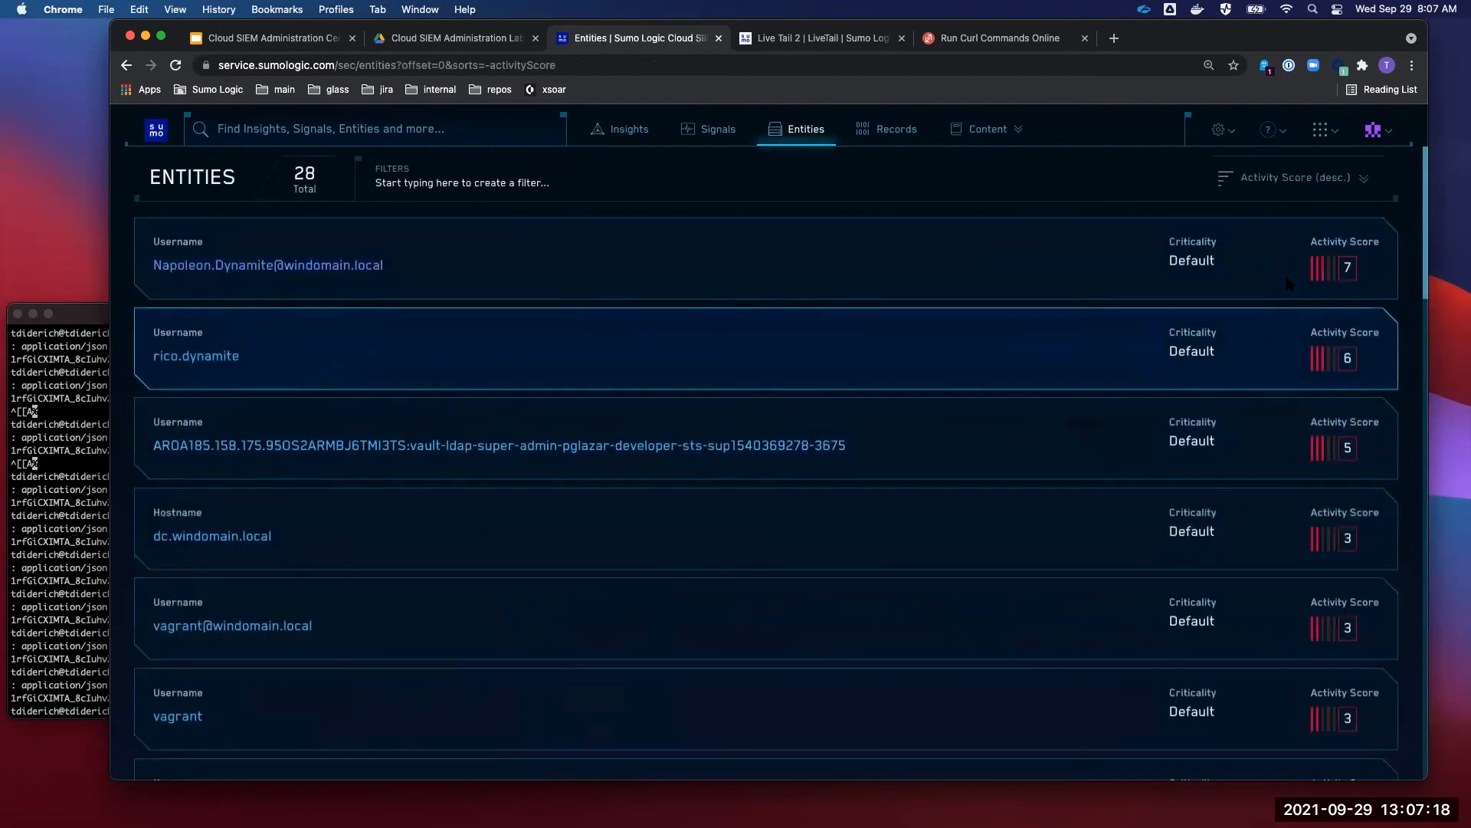
scroll(1248, 744, down, 2)
scroll(1250, 749, up, 2)
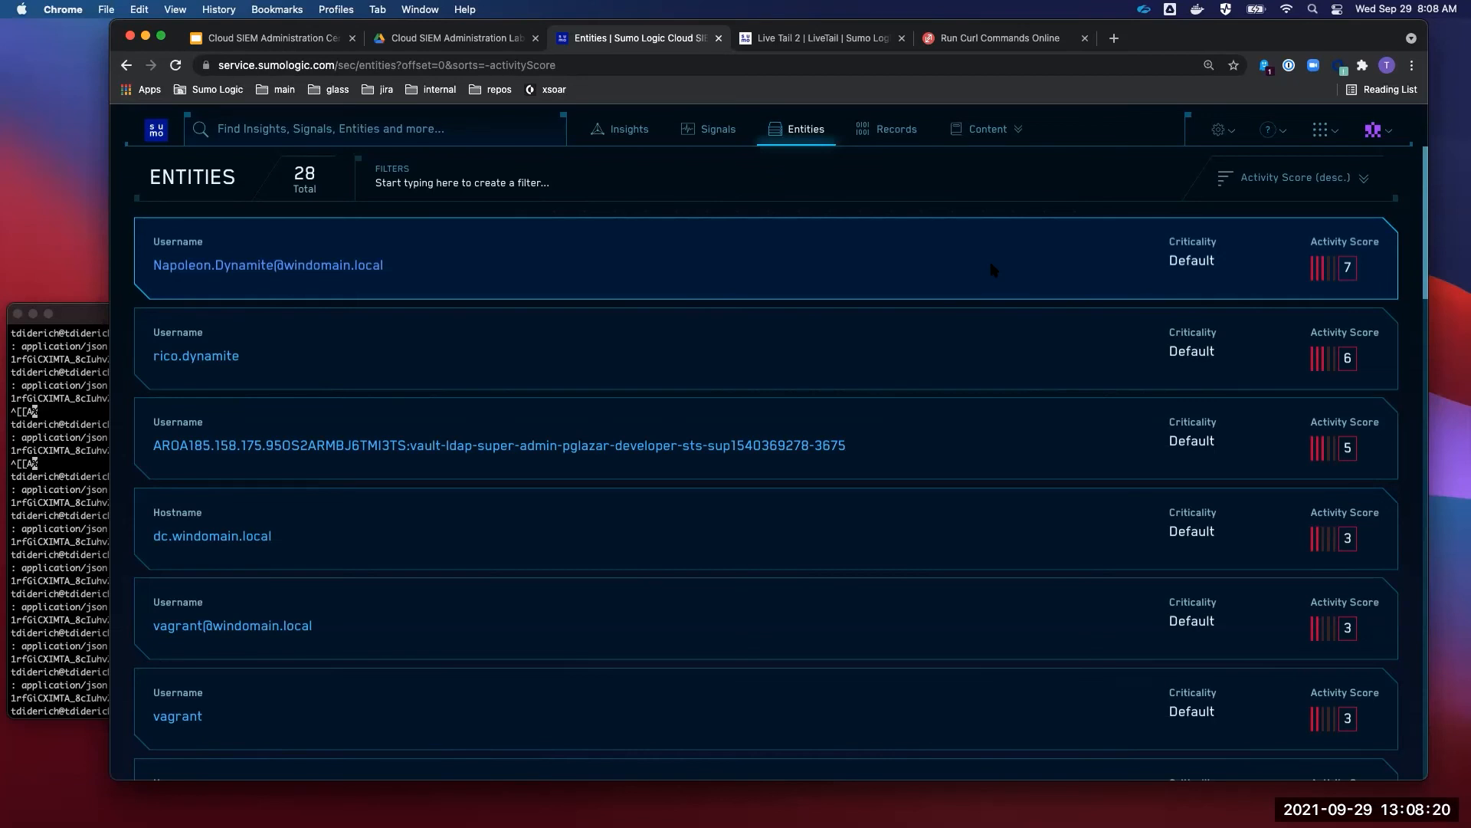
click(628, 129)
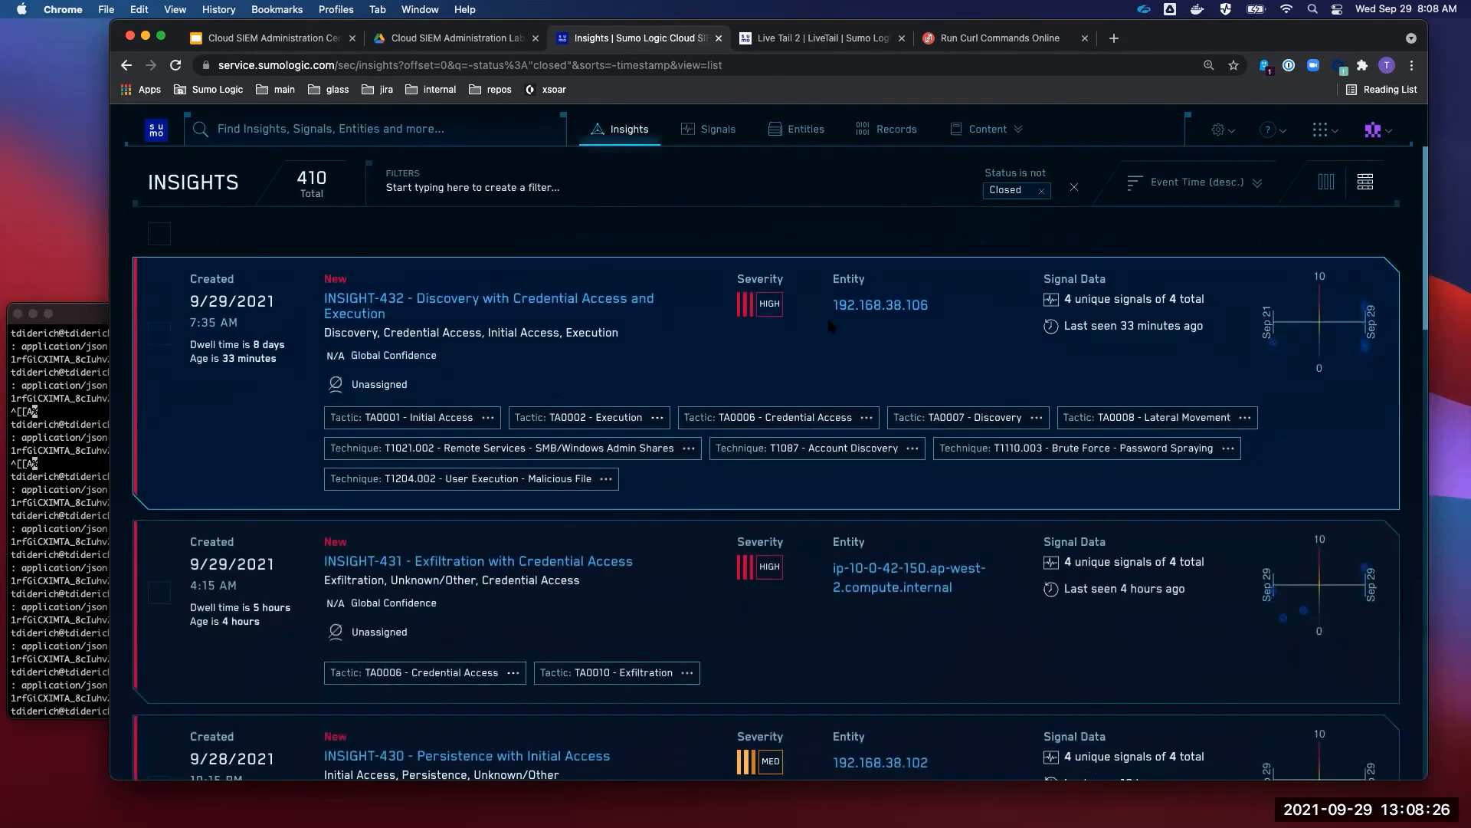
- Highlight INSIGHT-432's HIGH severity and scroll through its signals on the details page
double_click(761, 304)
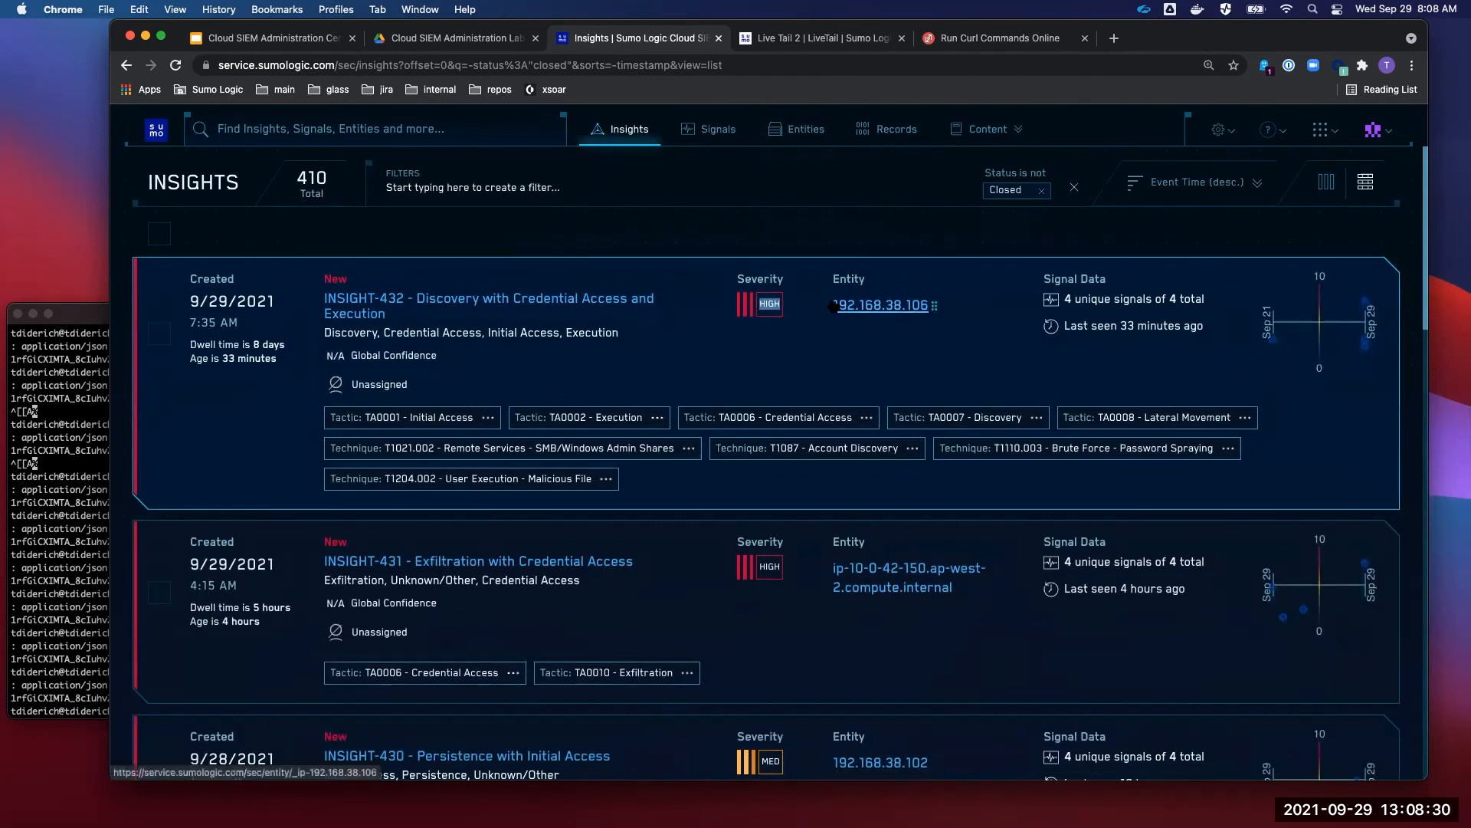
click(510, 299)
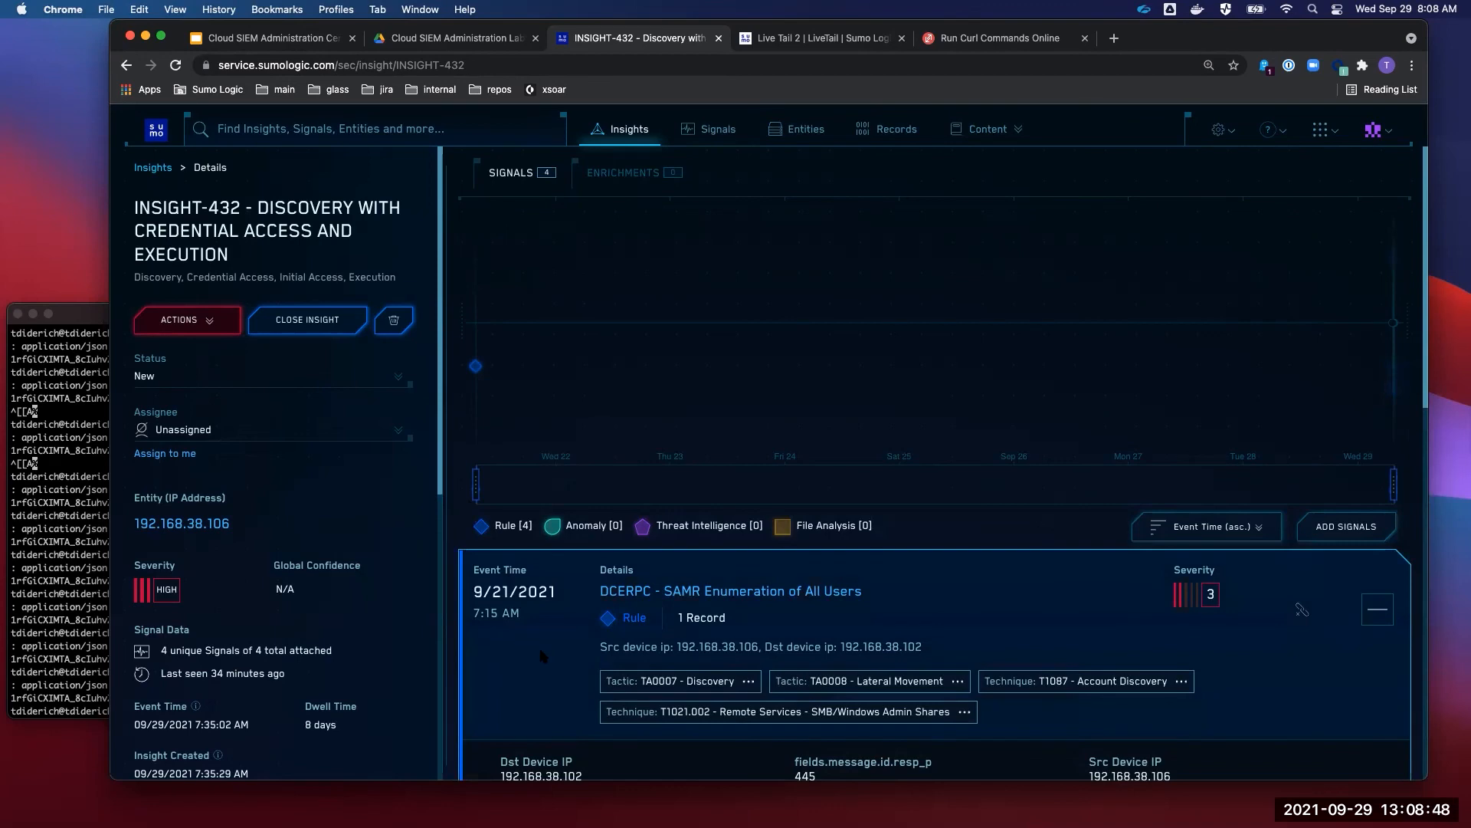
scroll(541, 650, down, 3)
scroll(541, 656, down, 10)
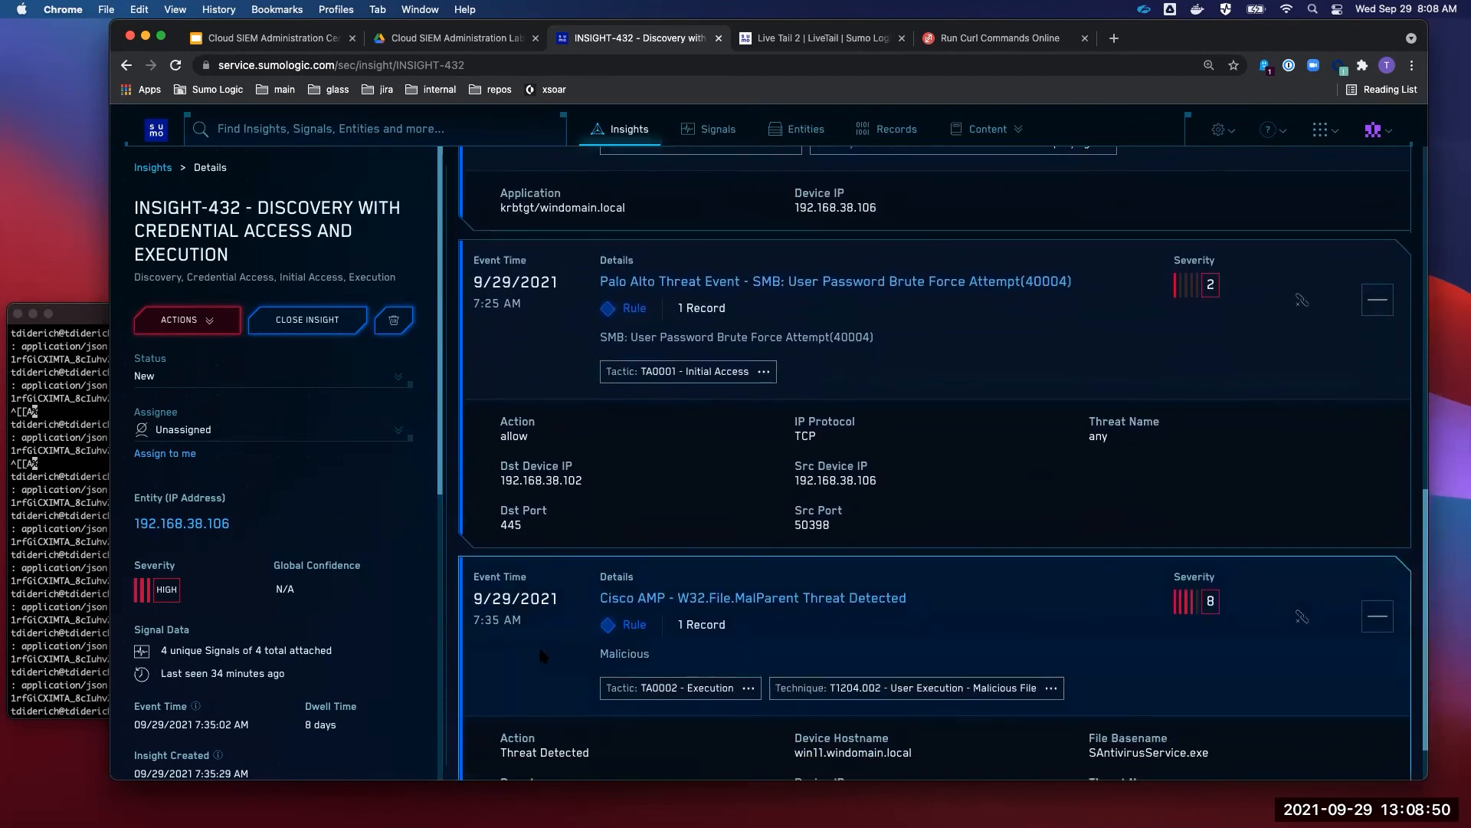
scroll(541, 655, up, 10)
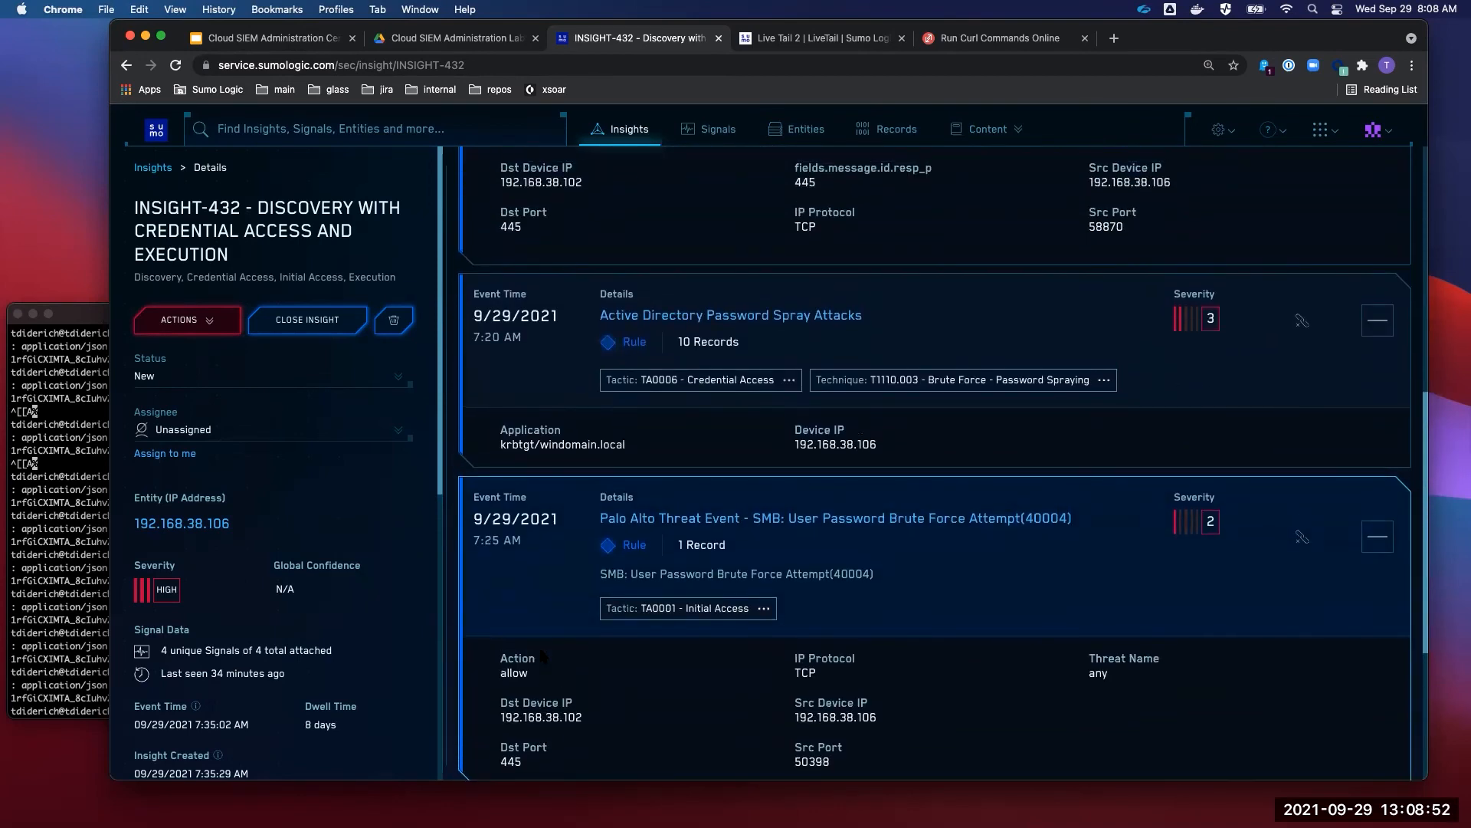
scroll(540, 652, up, 2)
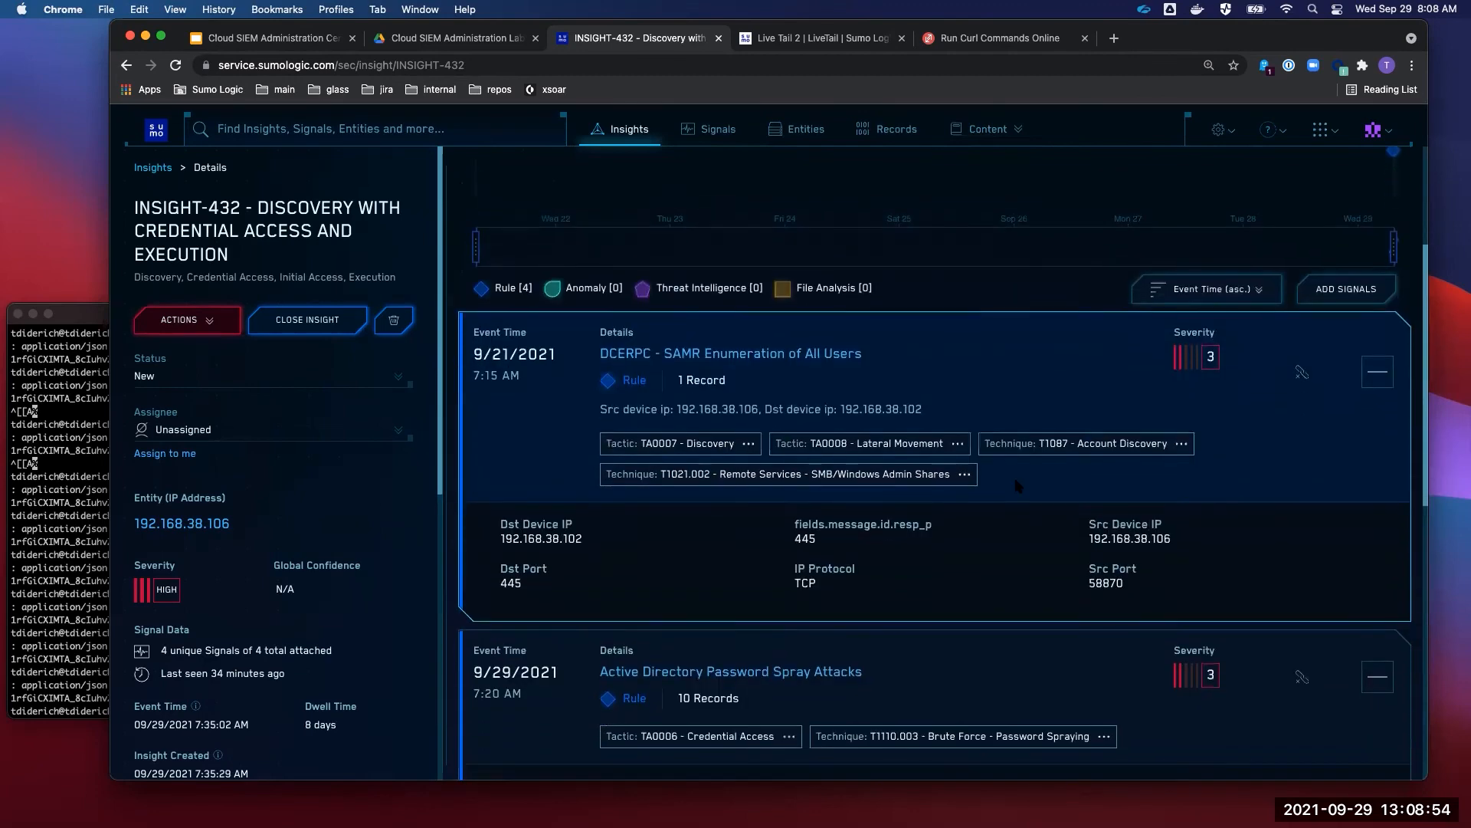
scroll(1224, 394, down, 10)
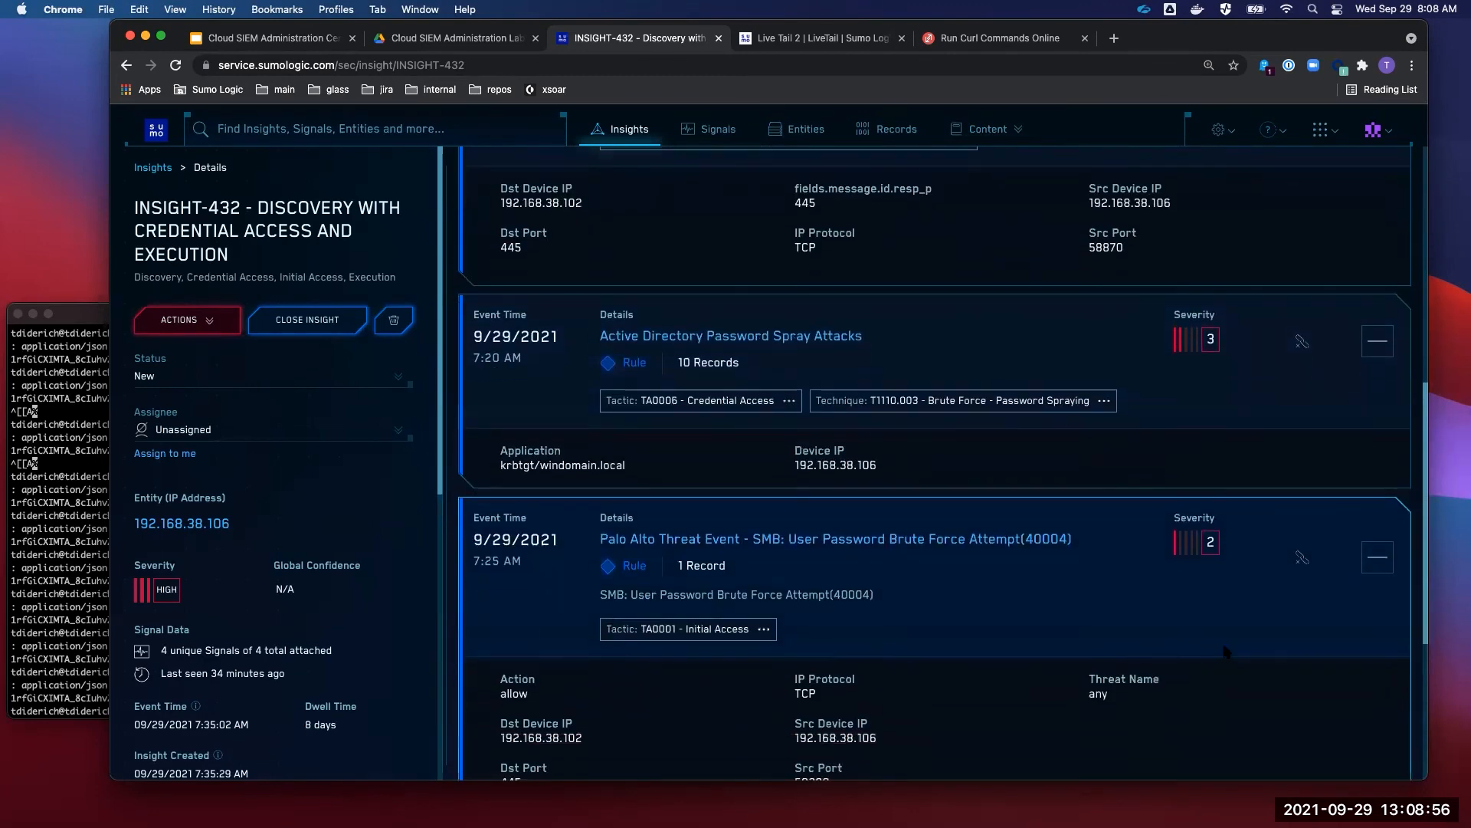
scroll(1226, 531, down, 8)
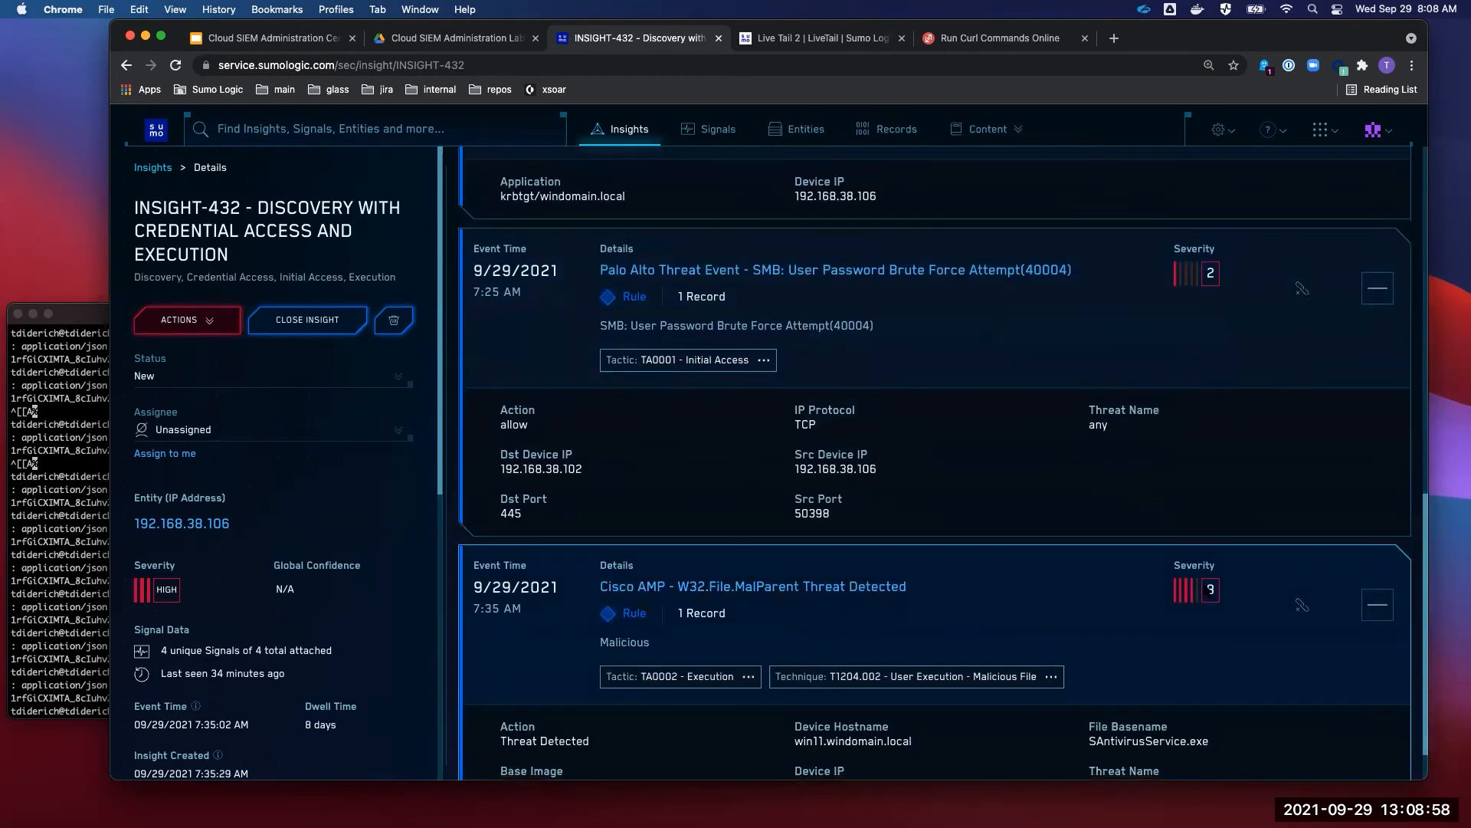
scroll(1237, 590, up, 19)
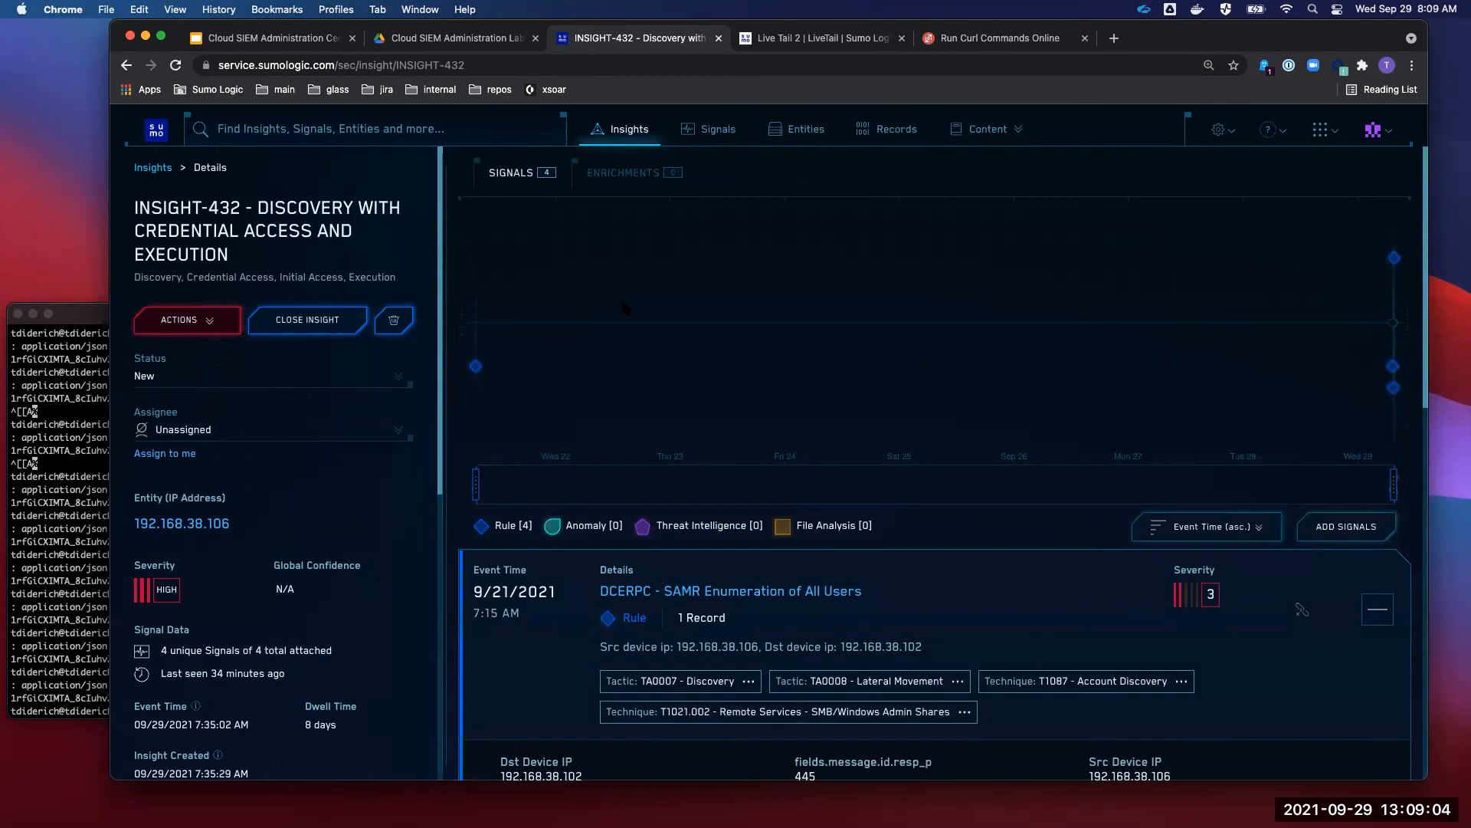
- Back on Insights, add the filter Severity is HIGH
click(629, 129)
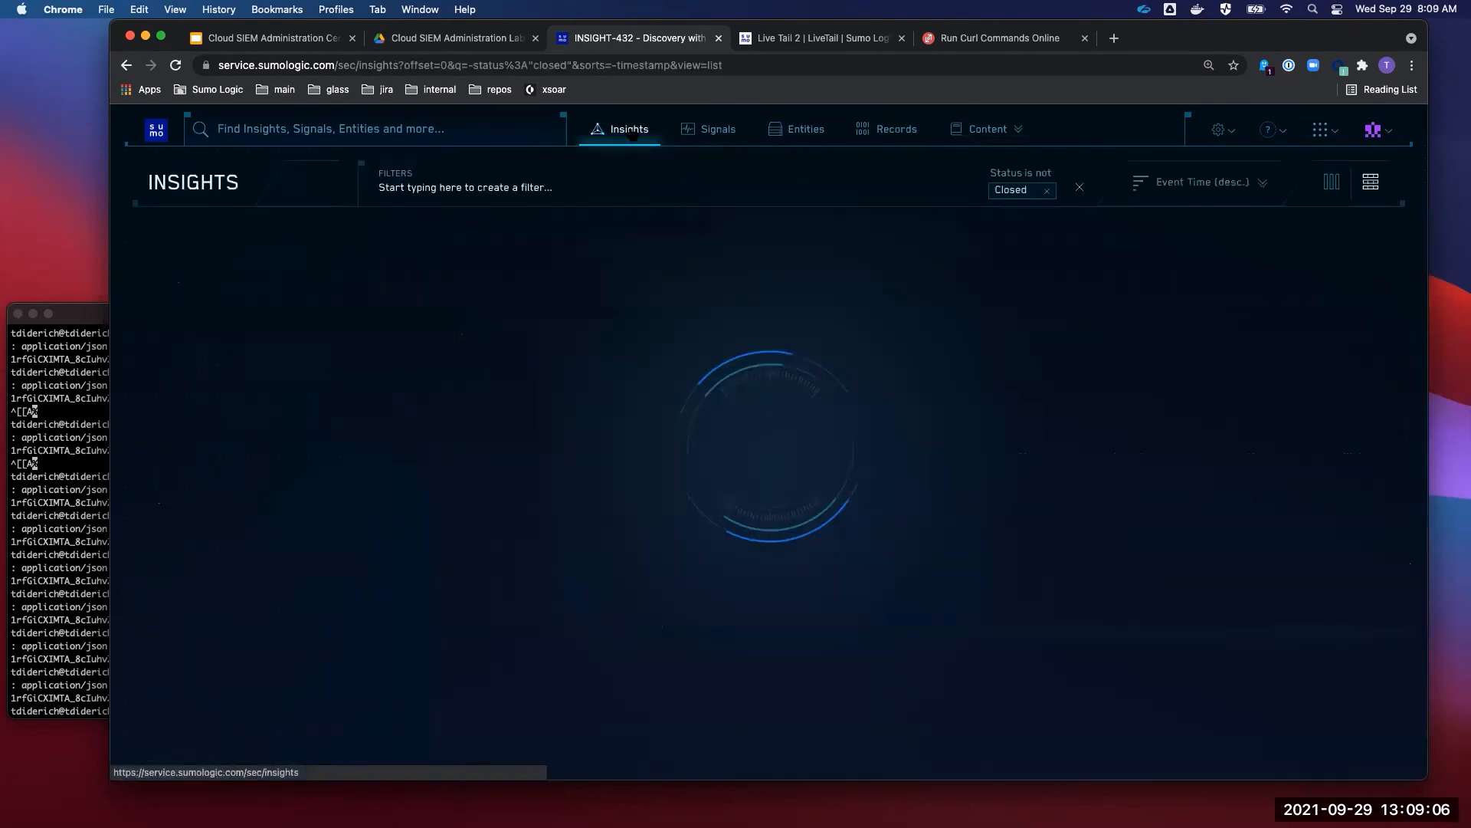
click(503, 186)
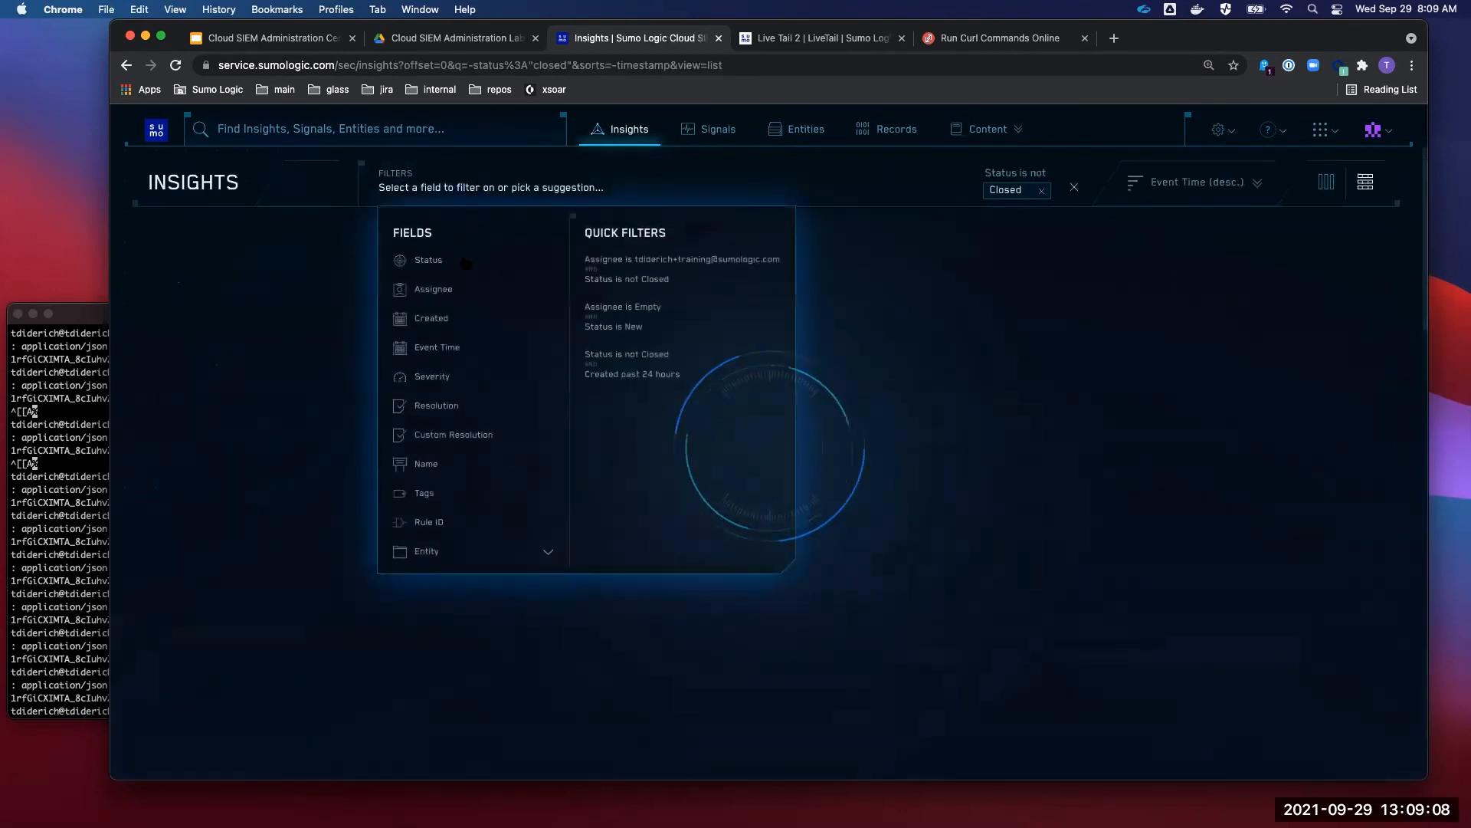
click(459, 376)
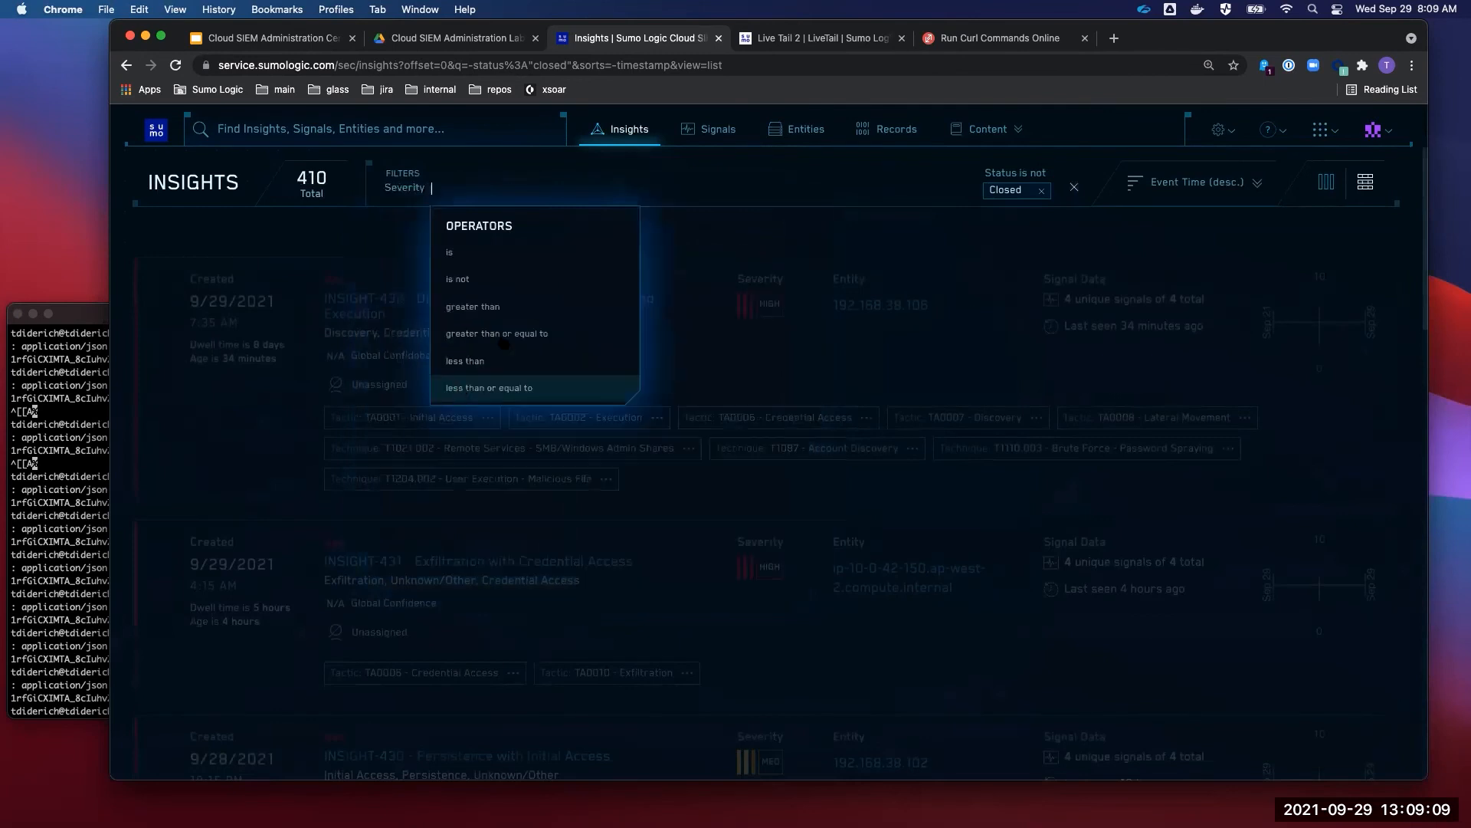
click(502, 252)
click(498, 220)
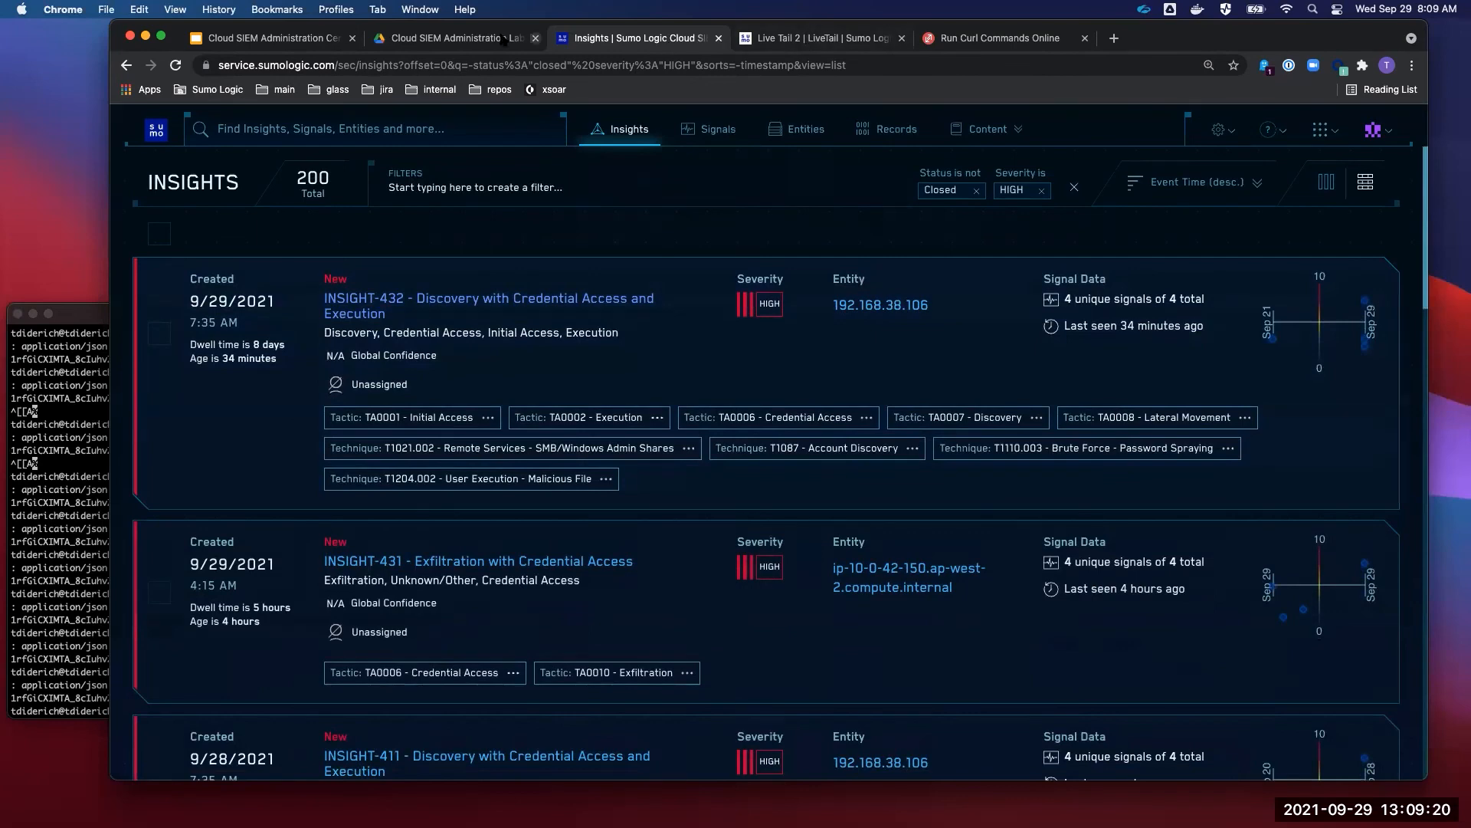
- Present the Cert Jam deck, advancing past Hands-on labs to the Lab 7 threshold rule slide
click(297, 40)
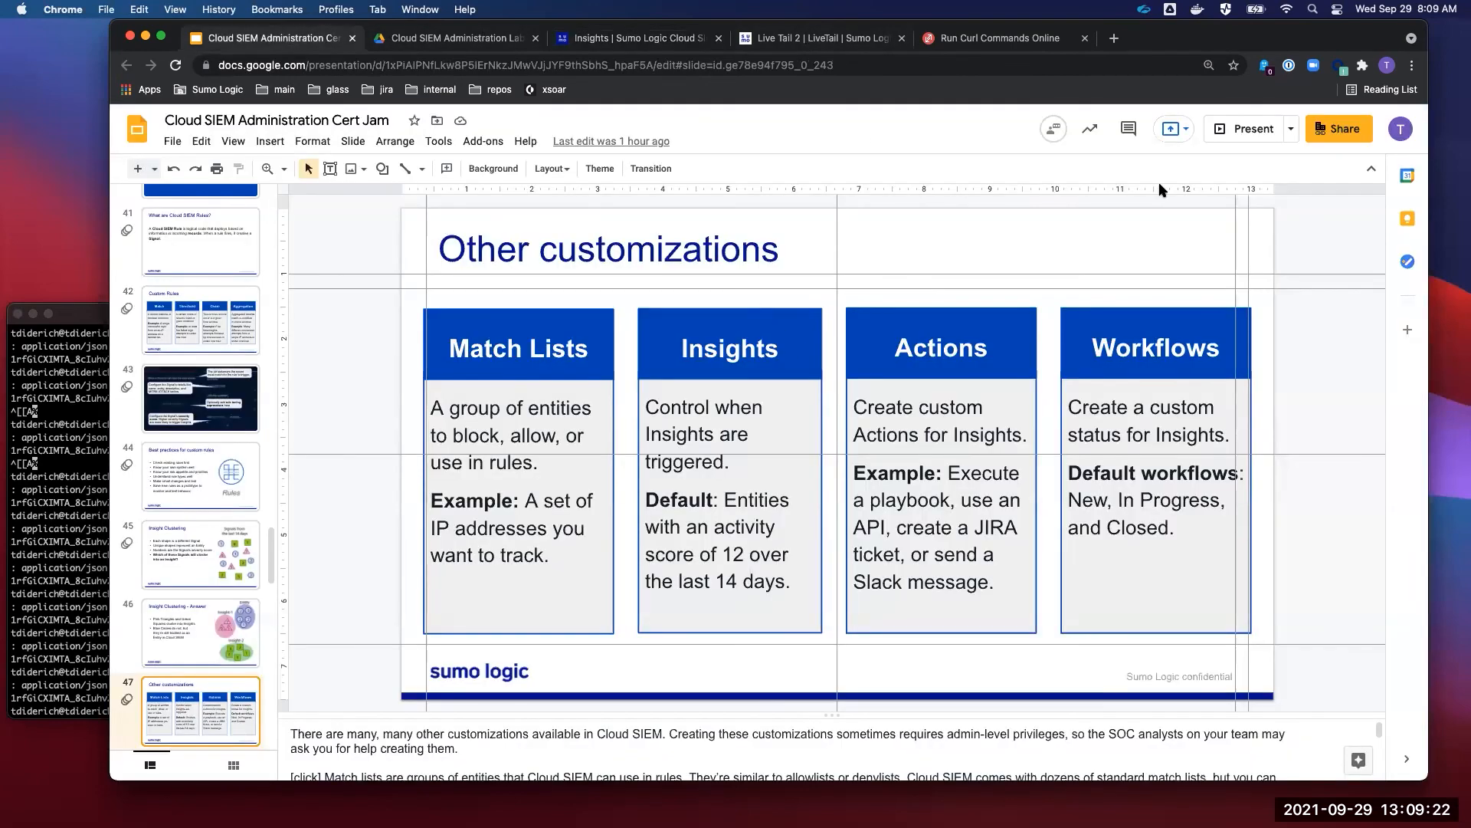
click(1248, 131)
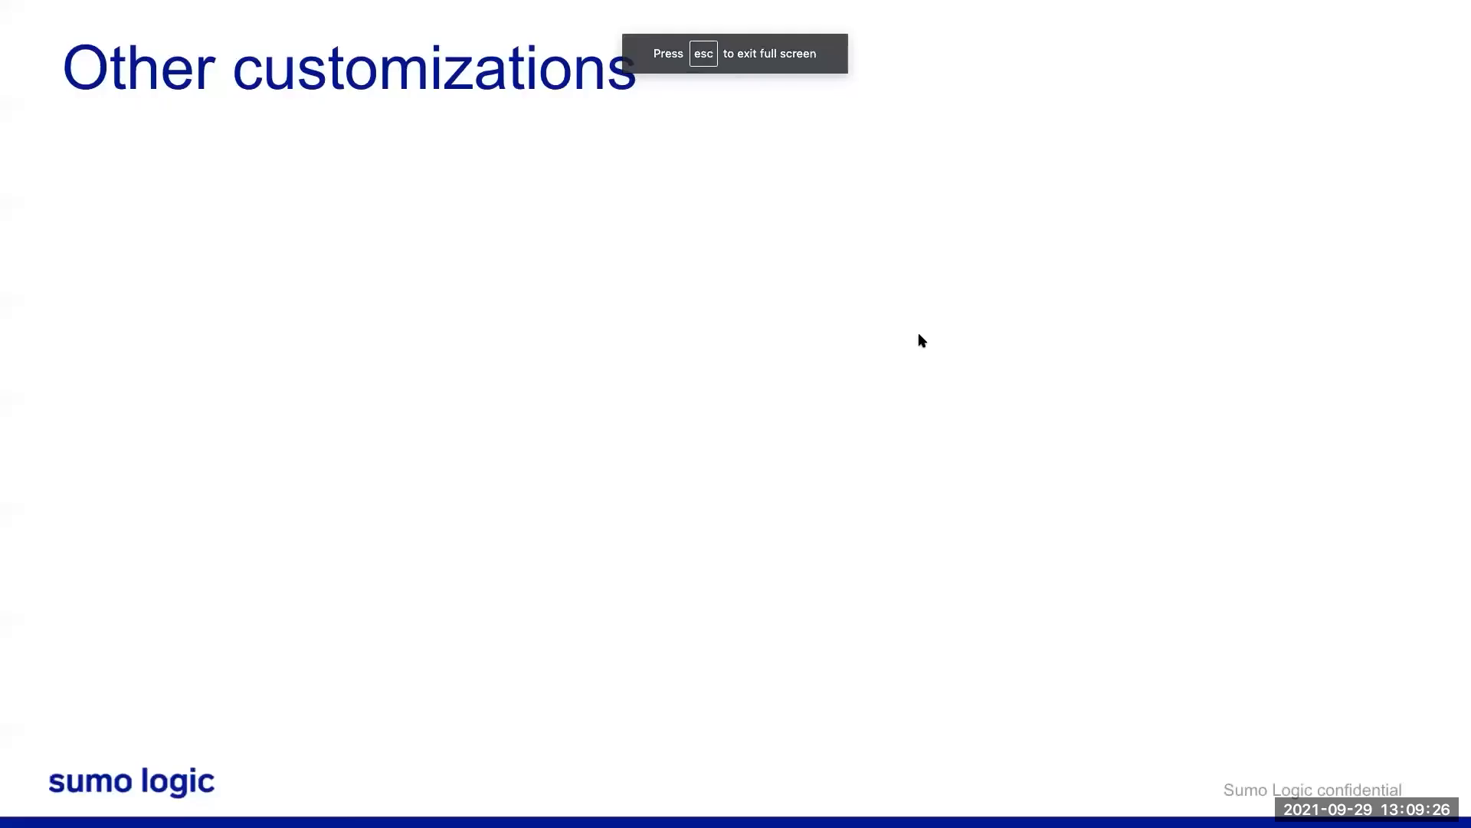
key(Right)
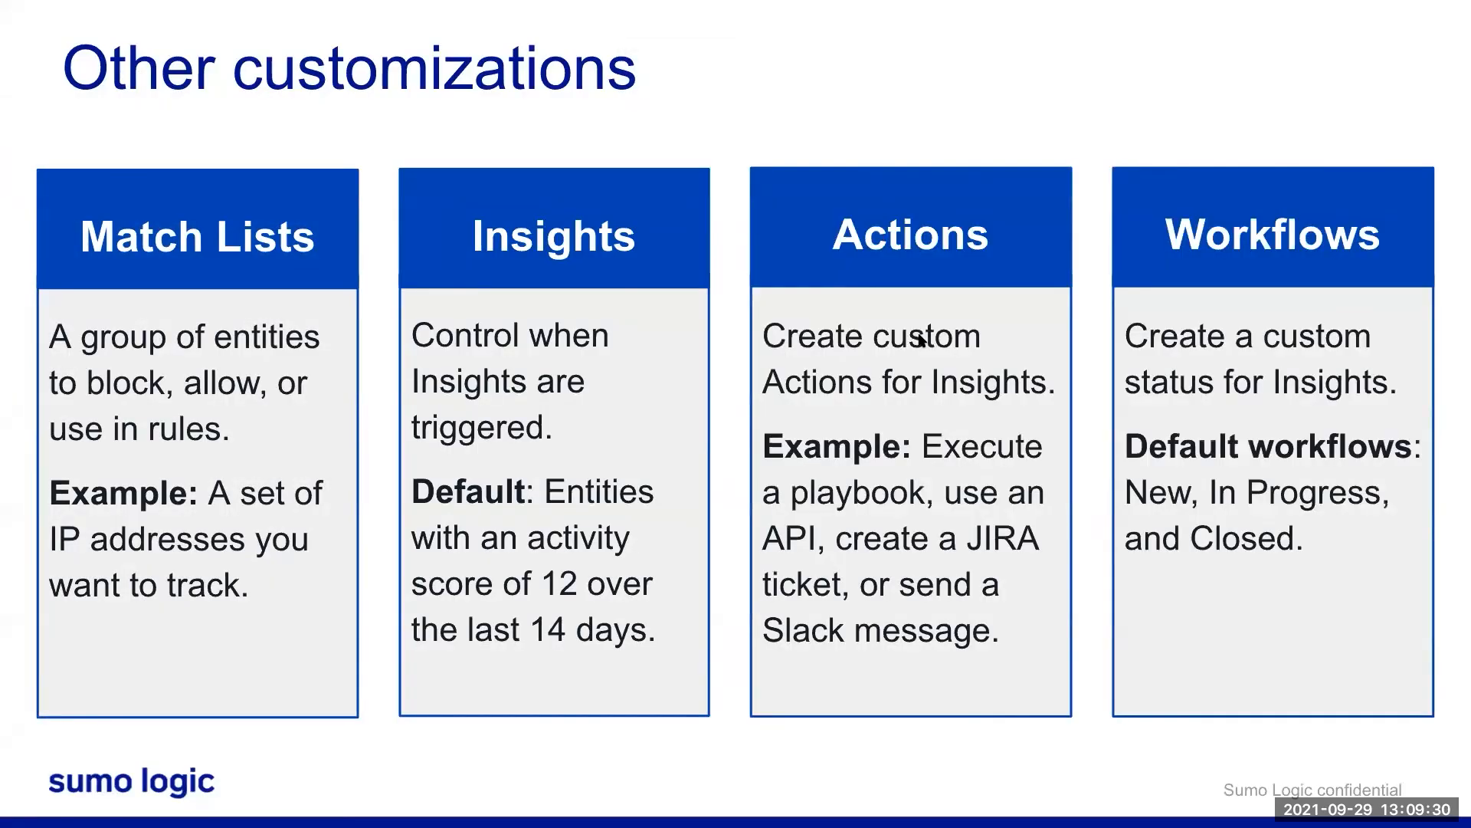
key(Right)
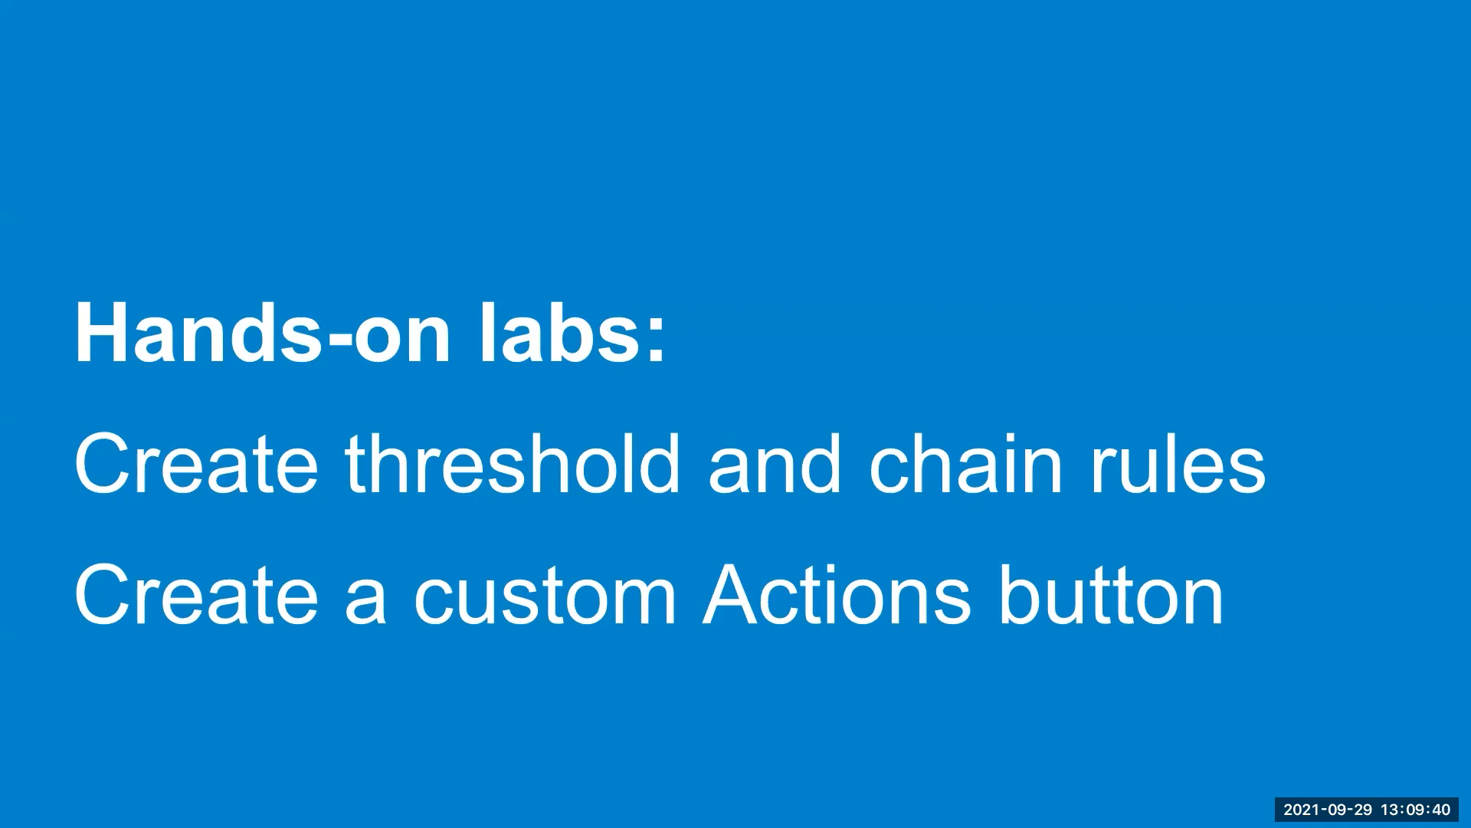
key(Right)
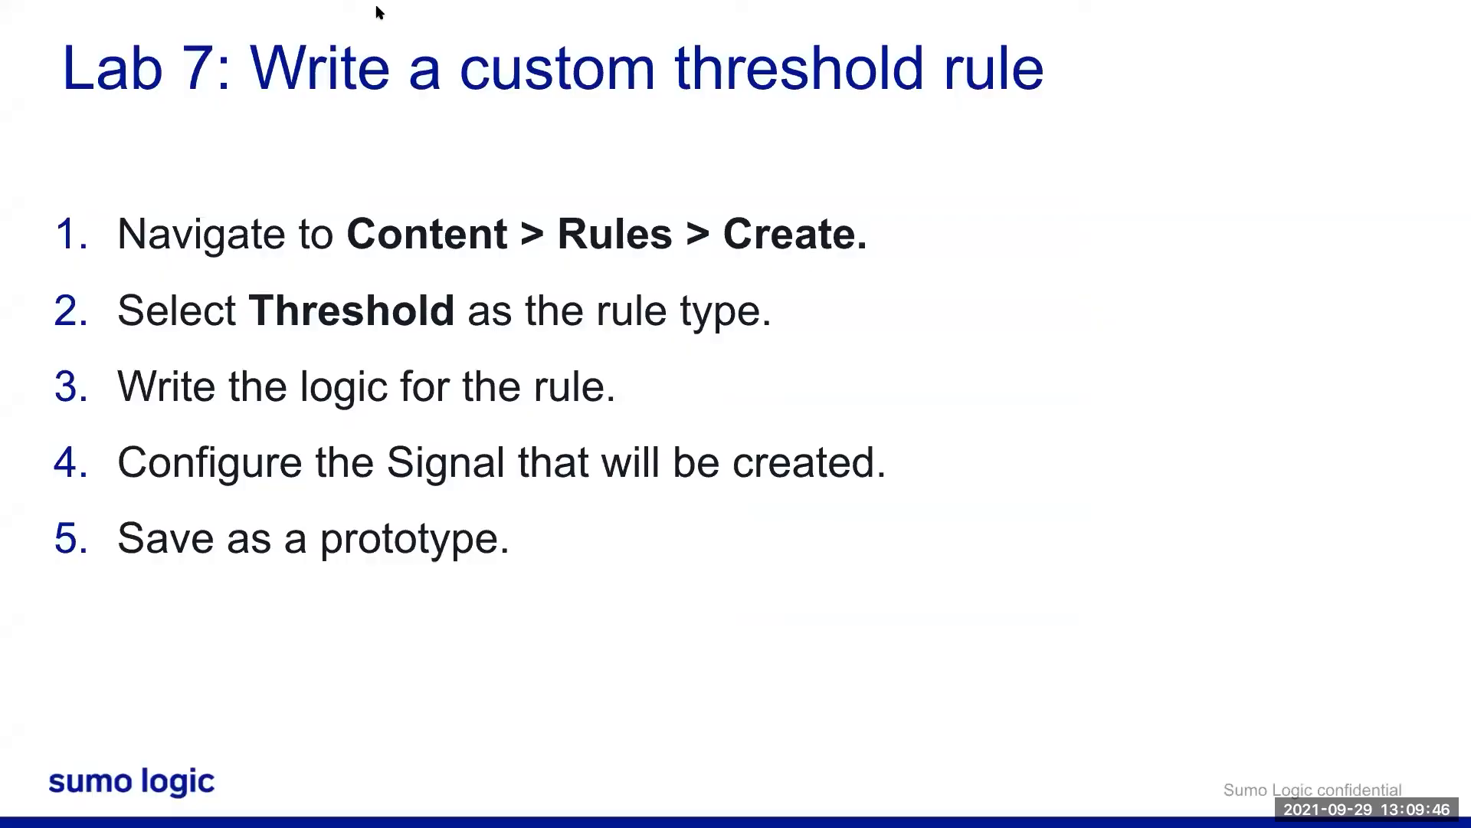
- Exit full-screen presentation and go back to the SIEM Insights list
mouse_move(227, 4)
click(51, 29)
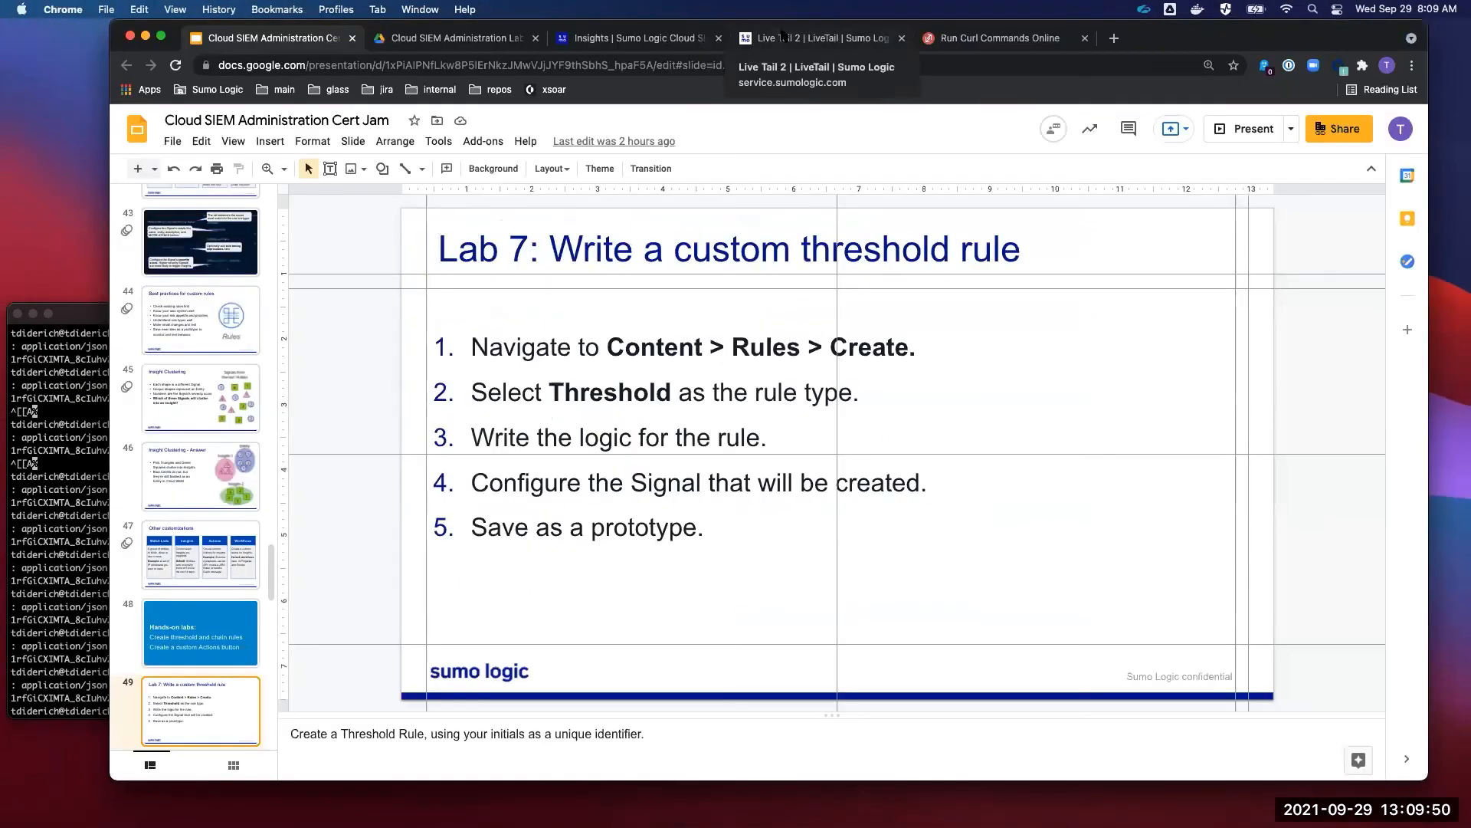
click(659, 38)
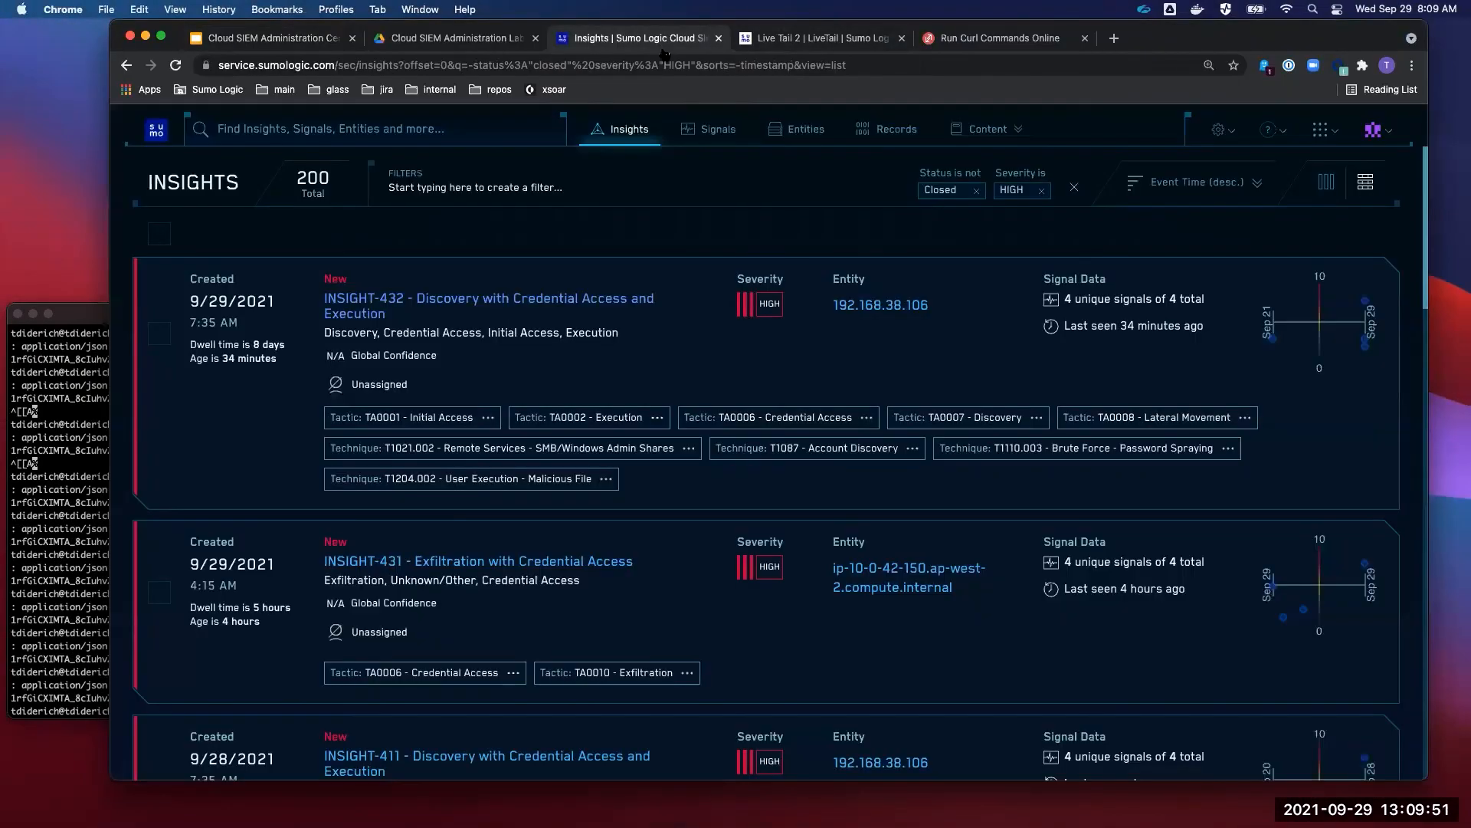
- Go to Content > Rules and start creating a new Threshold rule
click(993, 129)
click(894, 177)
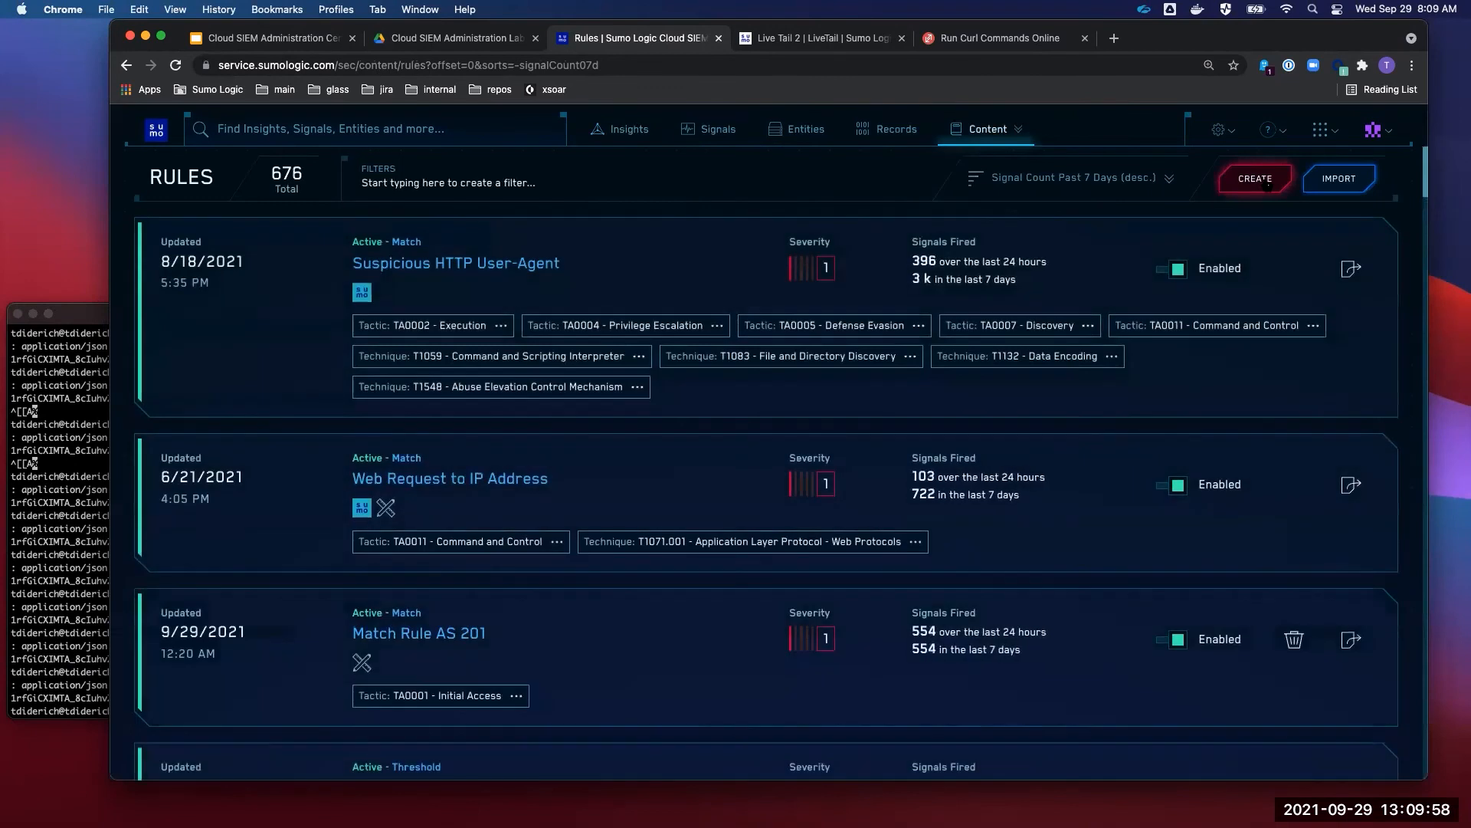
click(970, 129)
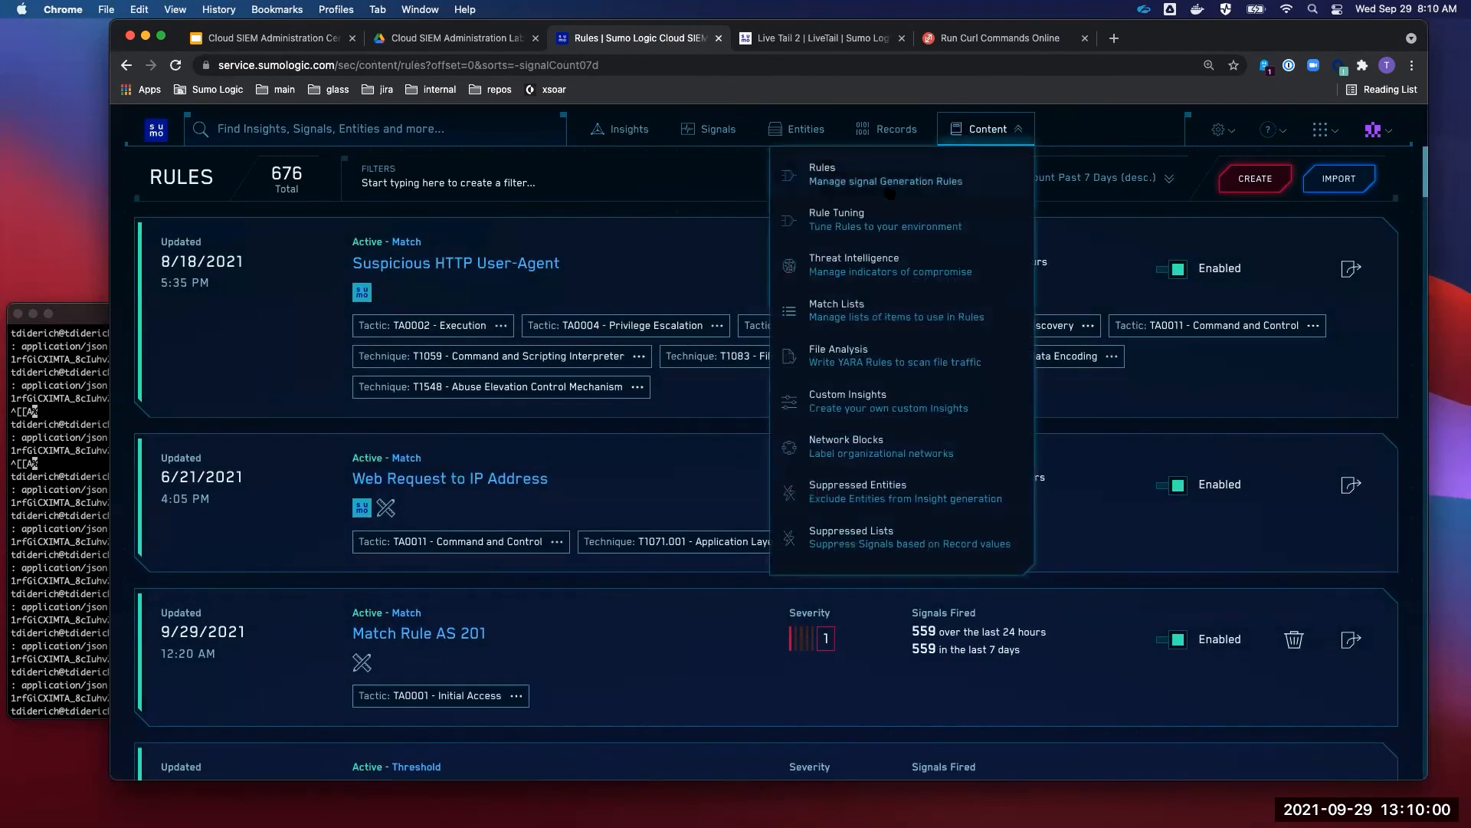
click(1249, 179)
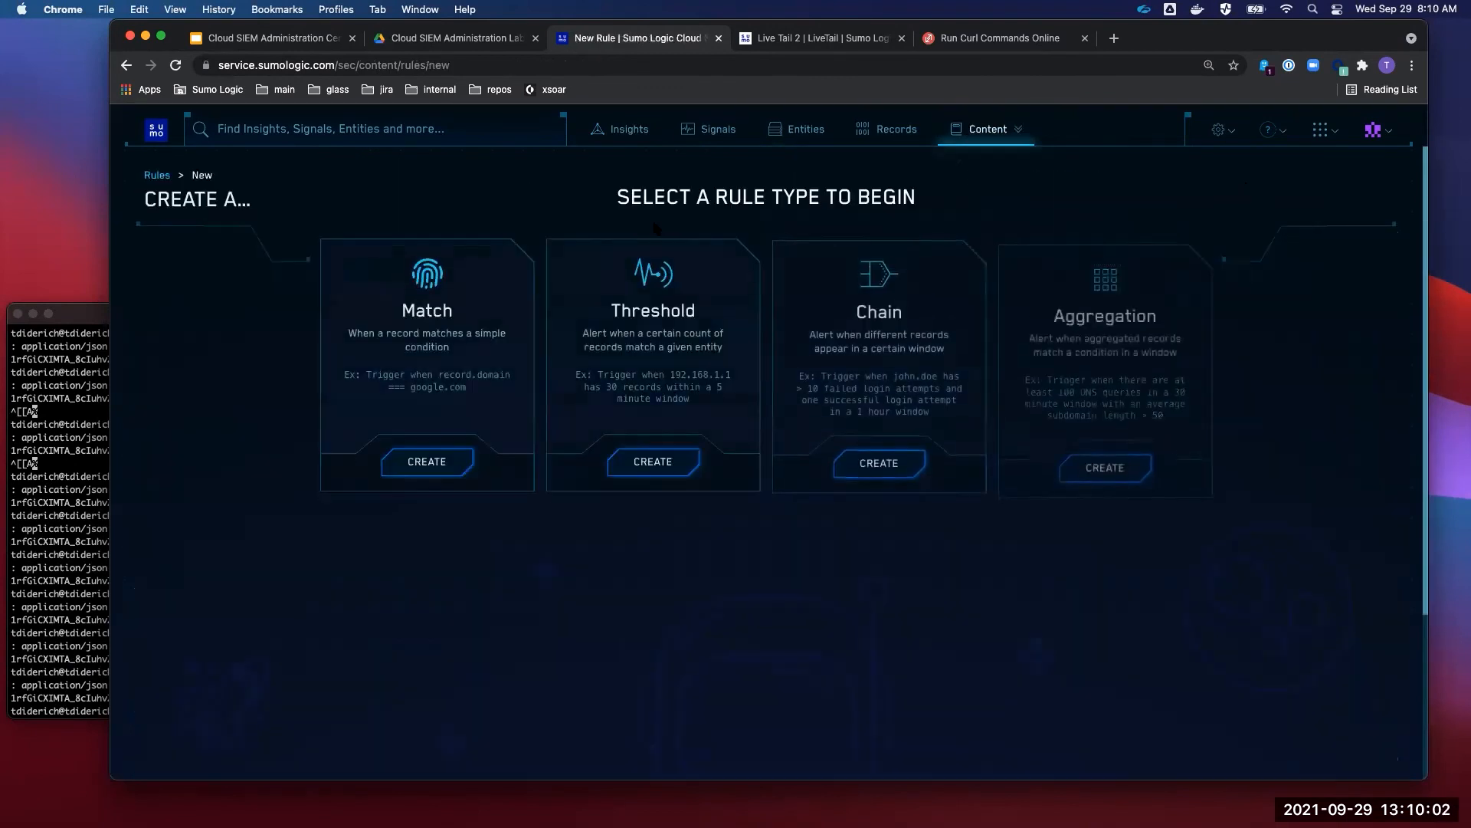
click(650, 462)
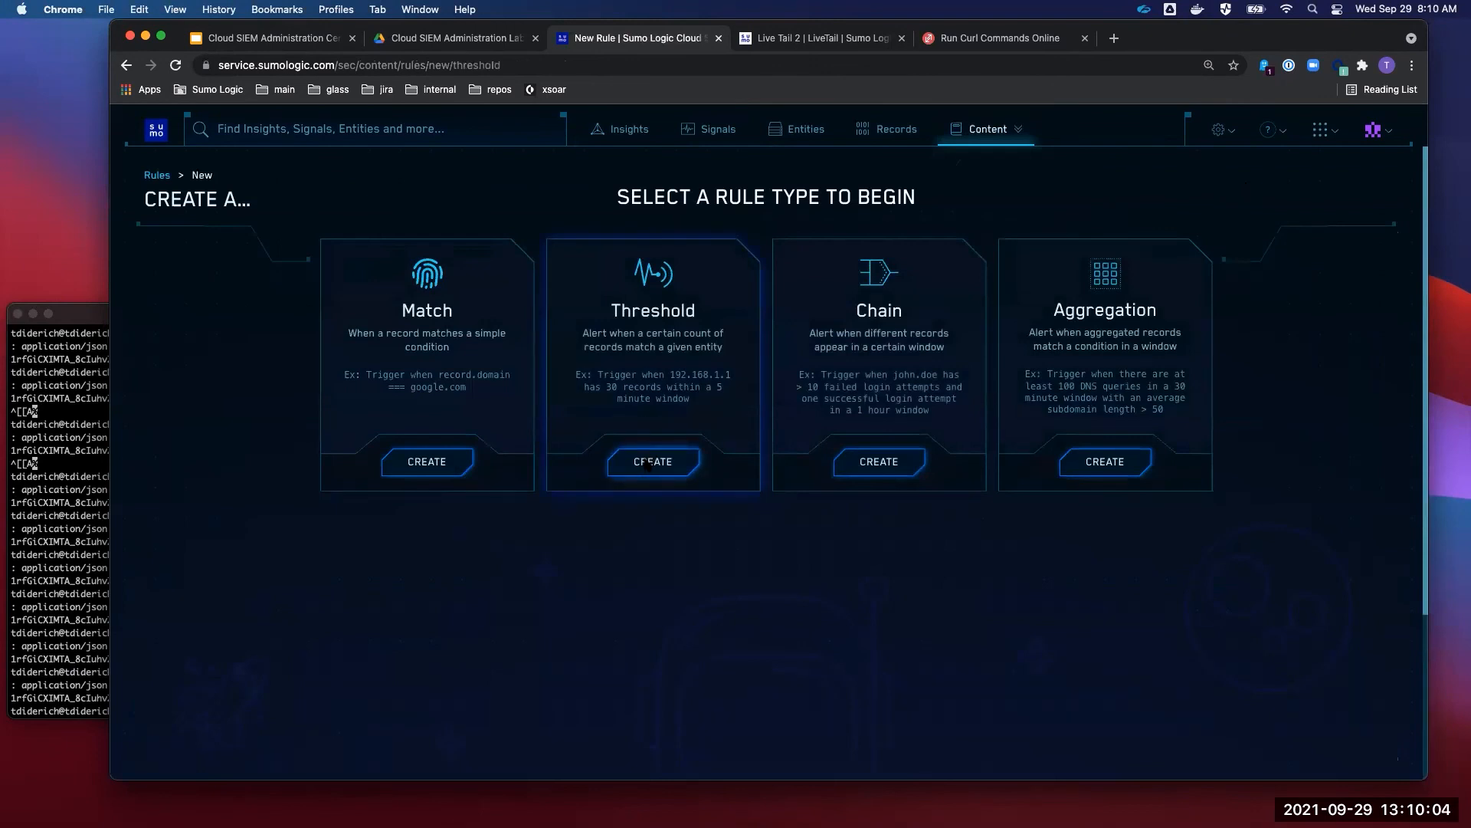
- Enter the presenter's name as the new rule's name and select it
click(520, 331)
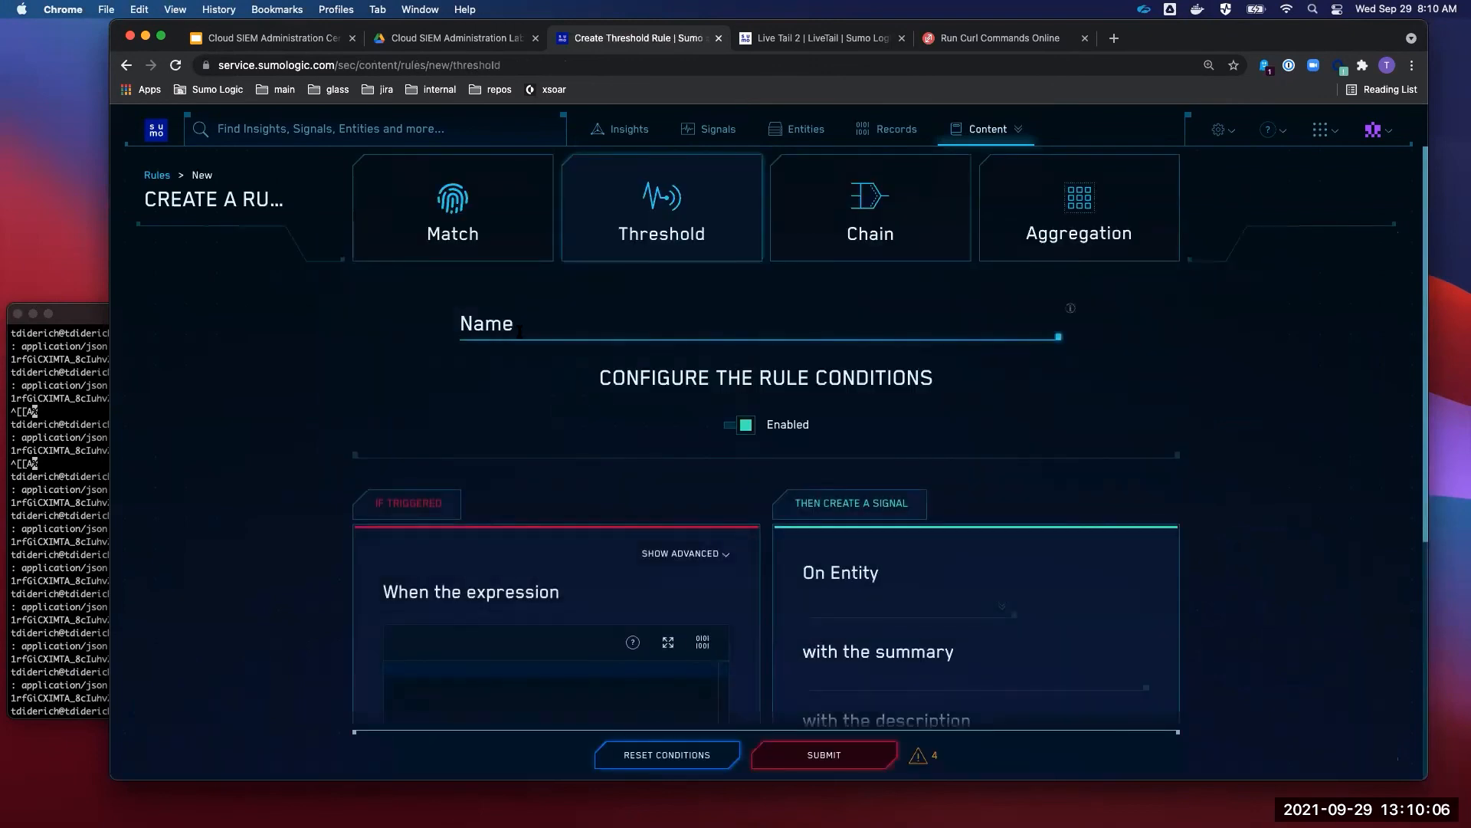
text(tylerdiderich)
key(super+a)
scroll(521, 492, down, 5)
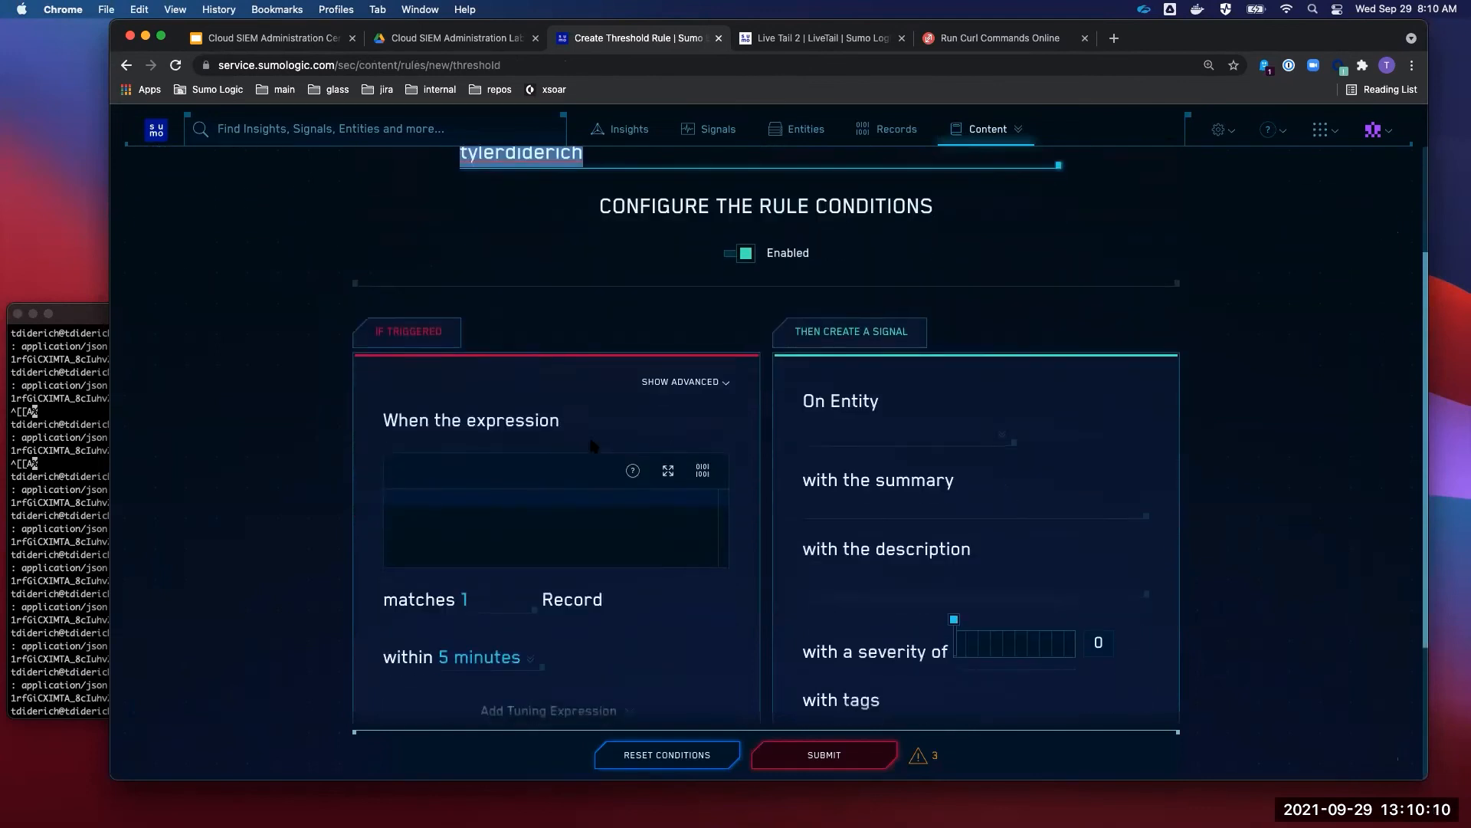
scroll(529, 491, up, 4)
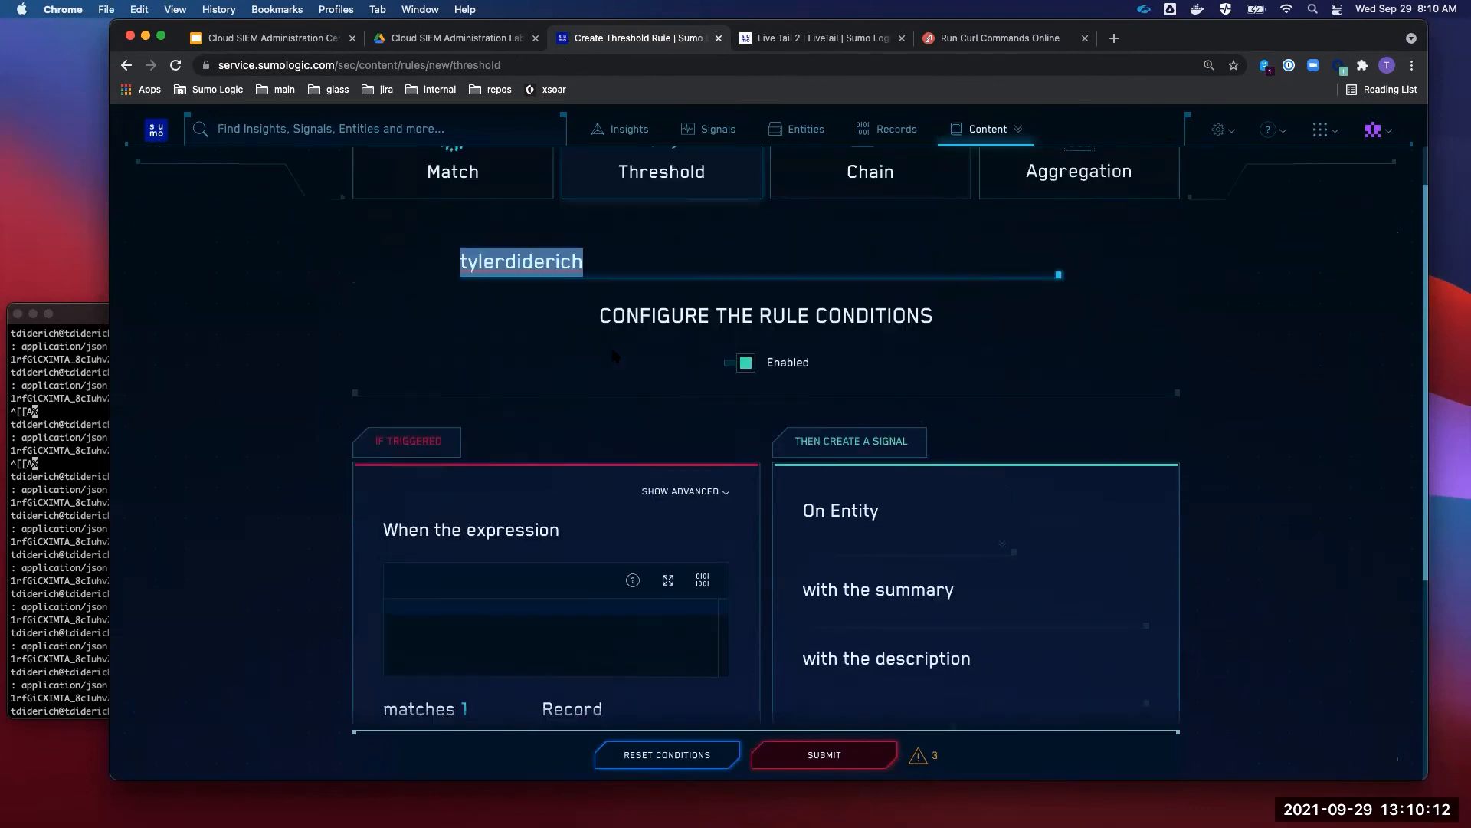
scroll(564, 433, down, 4)
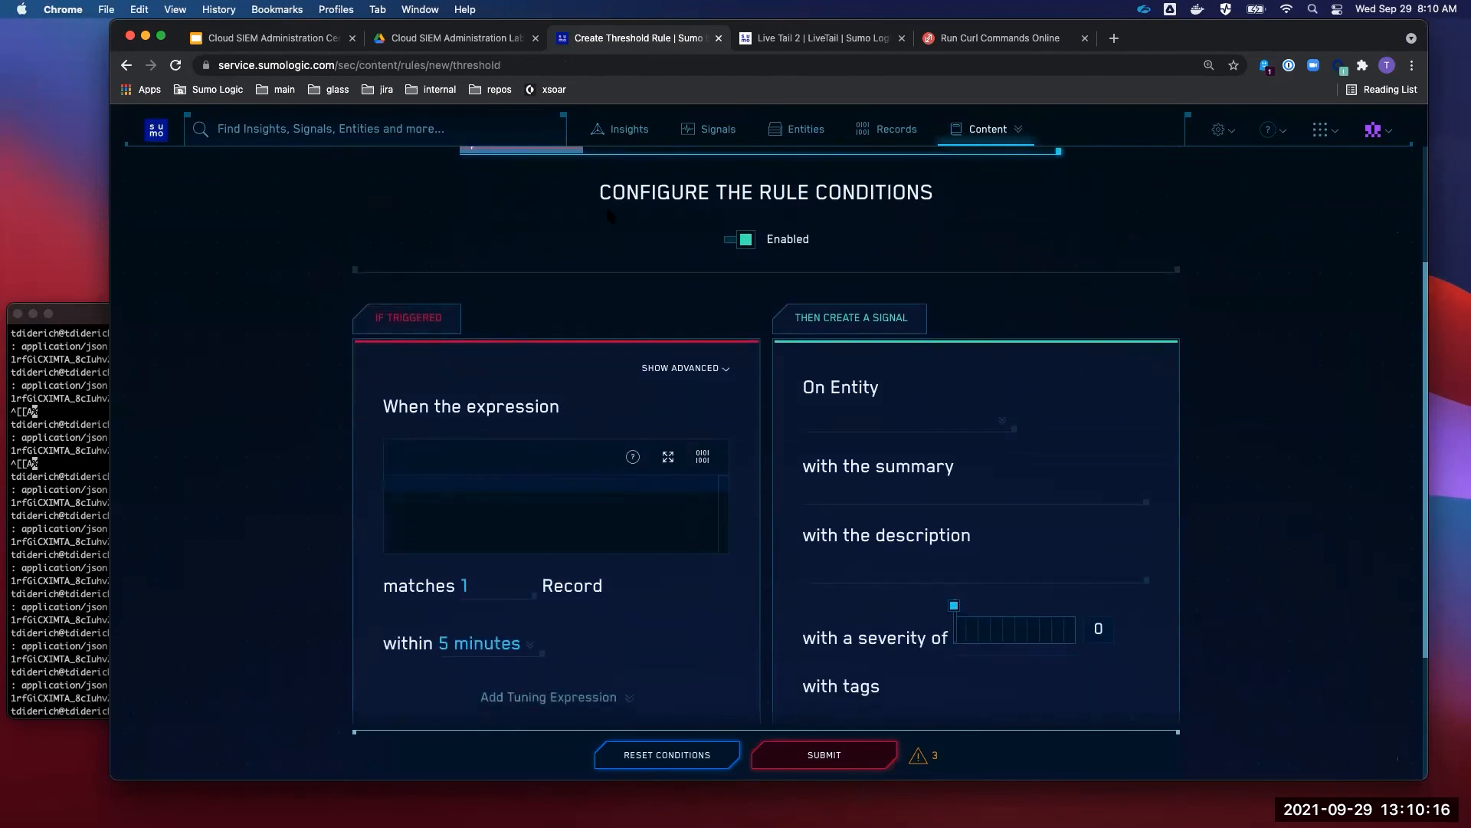
scroll(590, 300, down, 2)
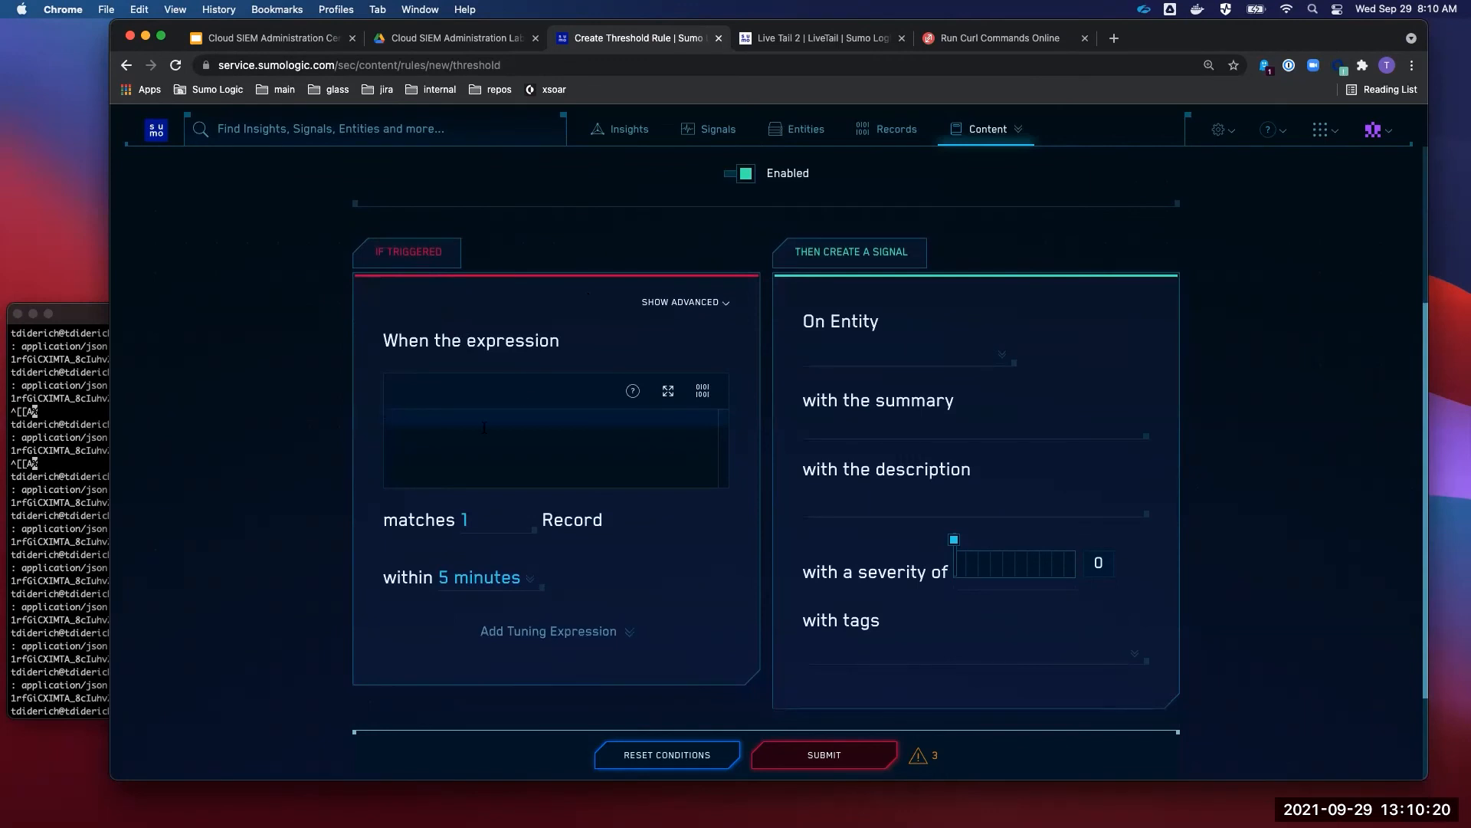
- Enter a threat_name= expression and check it against the threatName and ip values in the curl payload
text(threat_name)
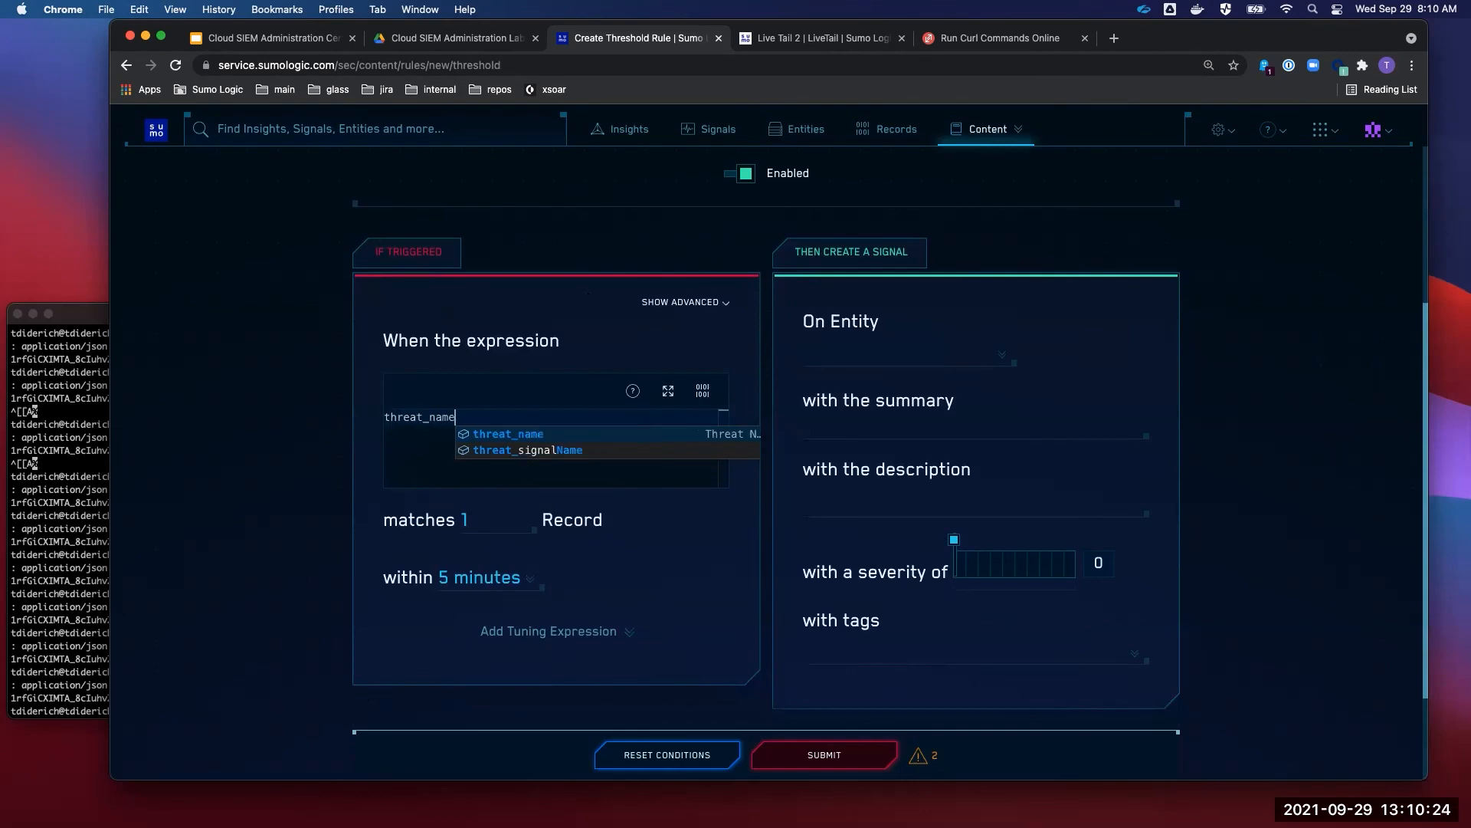
text(="tyler)
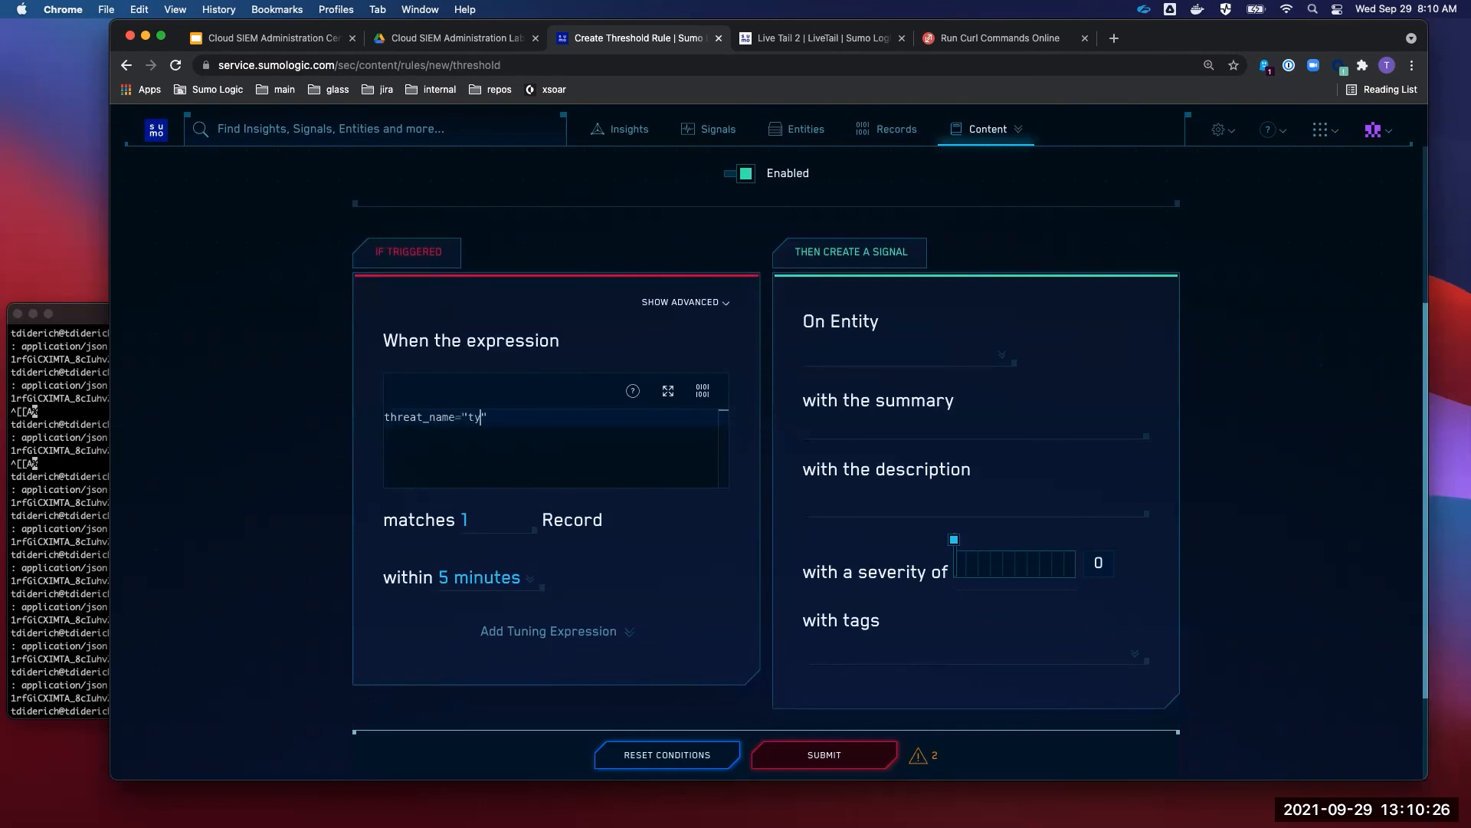
key(super+Tab)
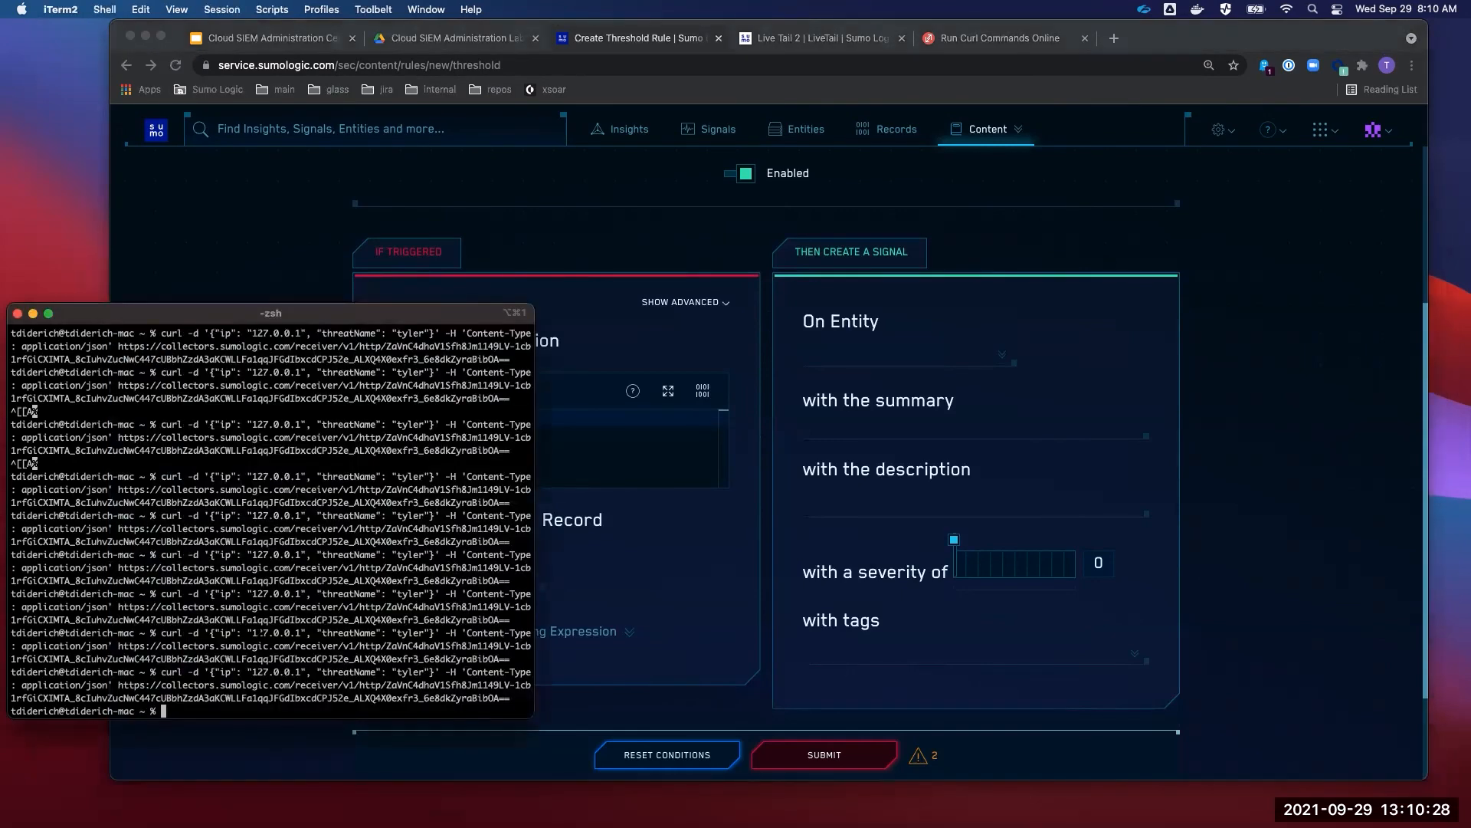
drag(429, 671, 311, 671)
click(699, 618)
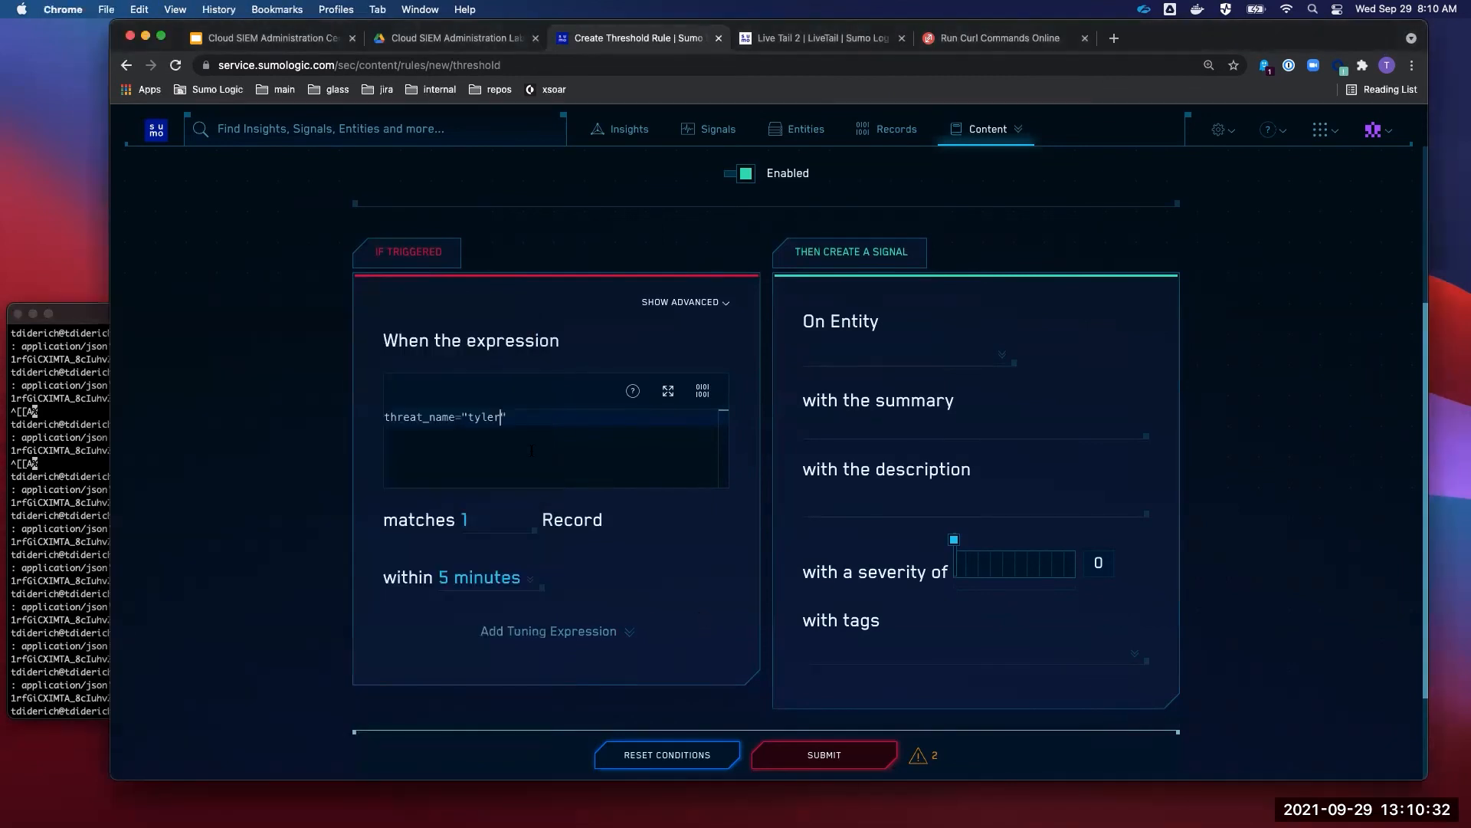
drag(519, 420, 309, 418)
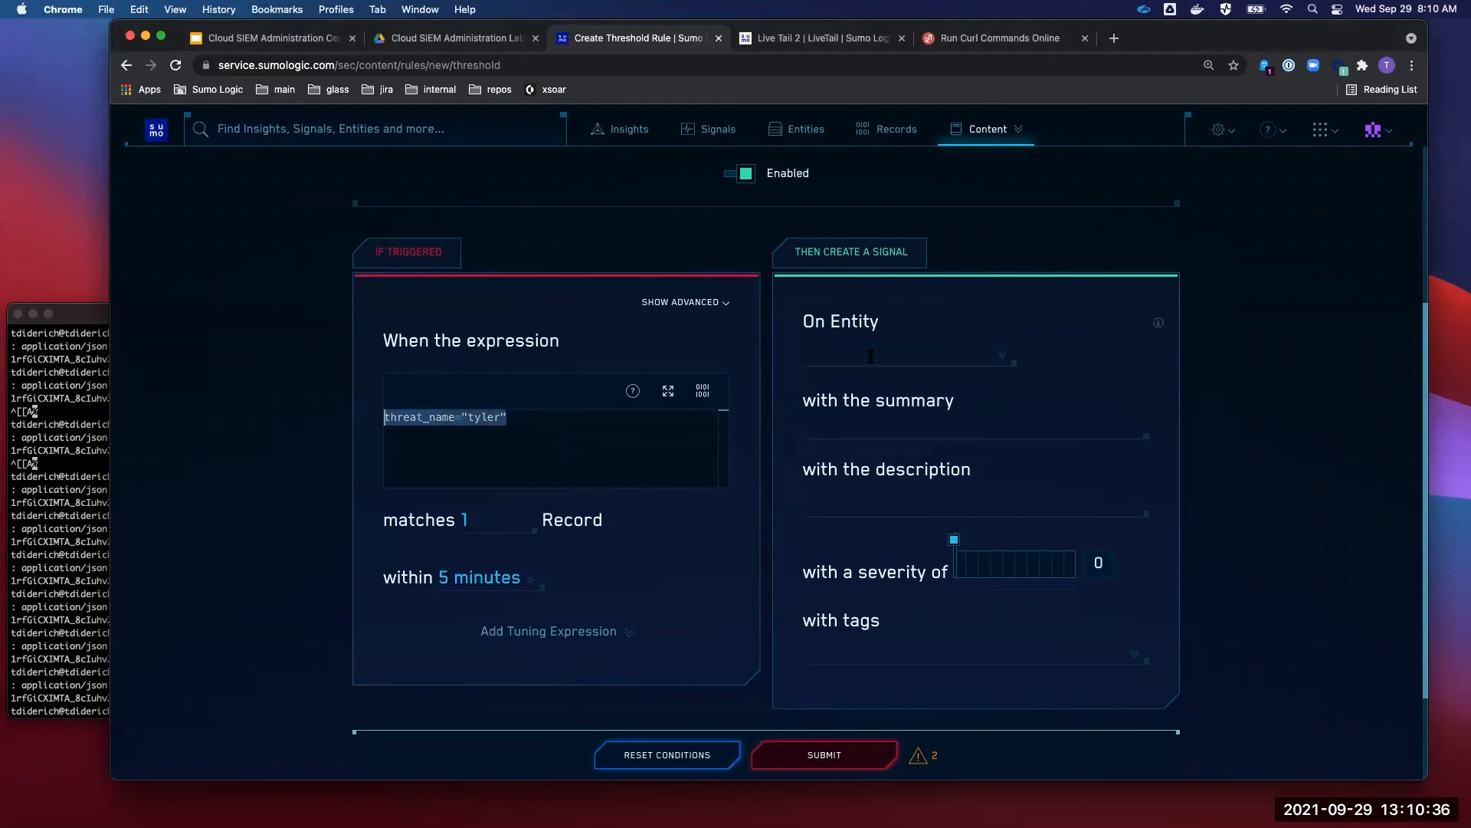
click(98, 452)
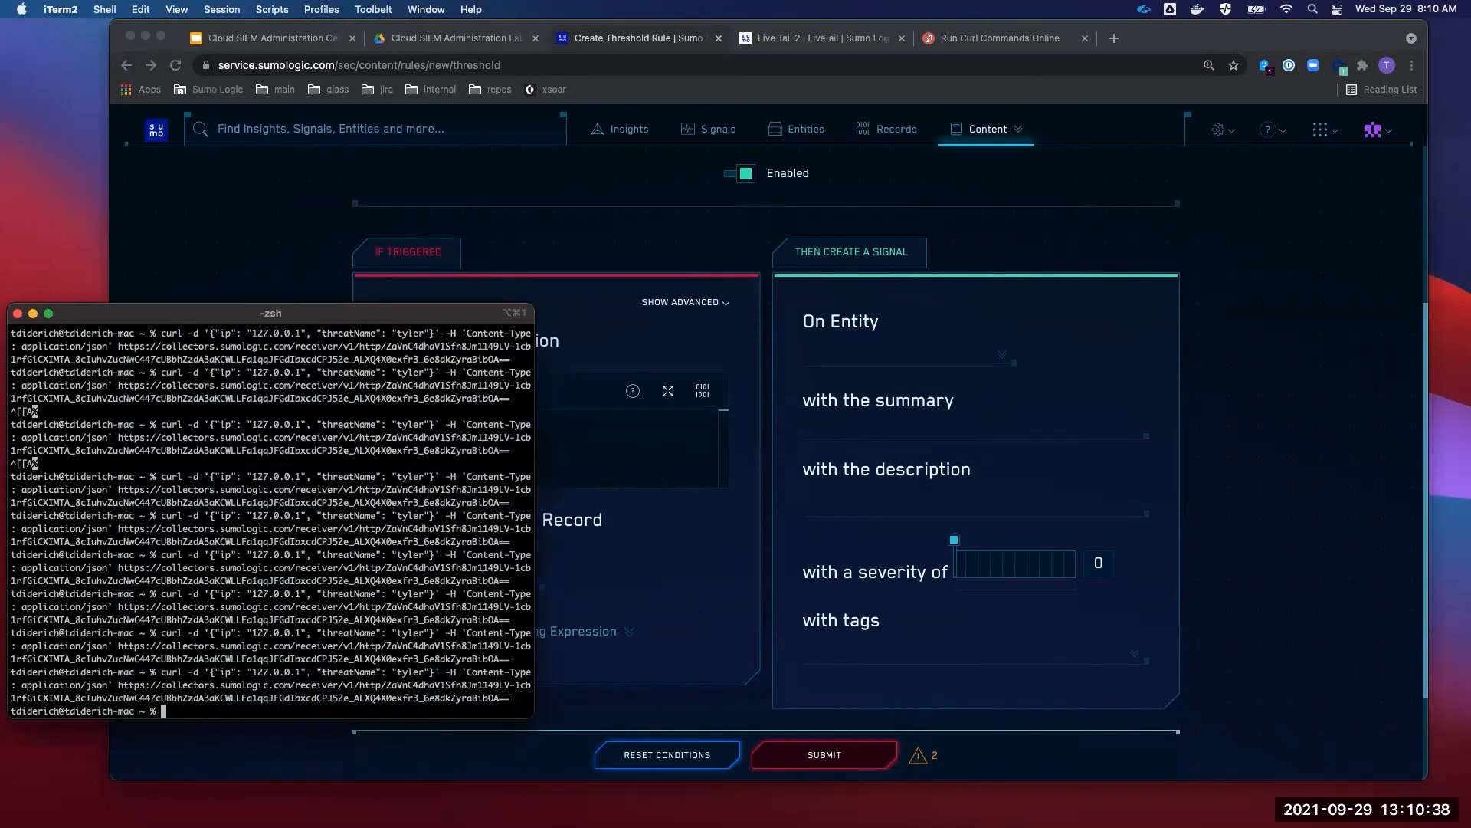
drag(306, 672, 215, 672)
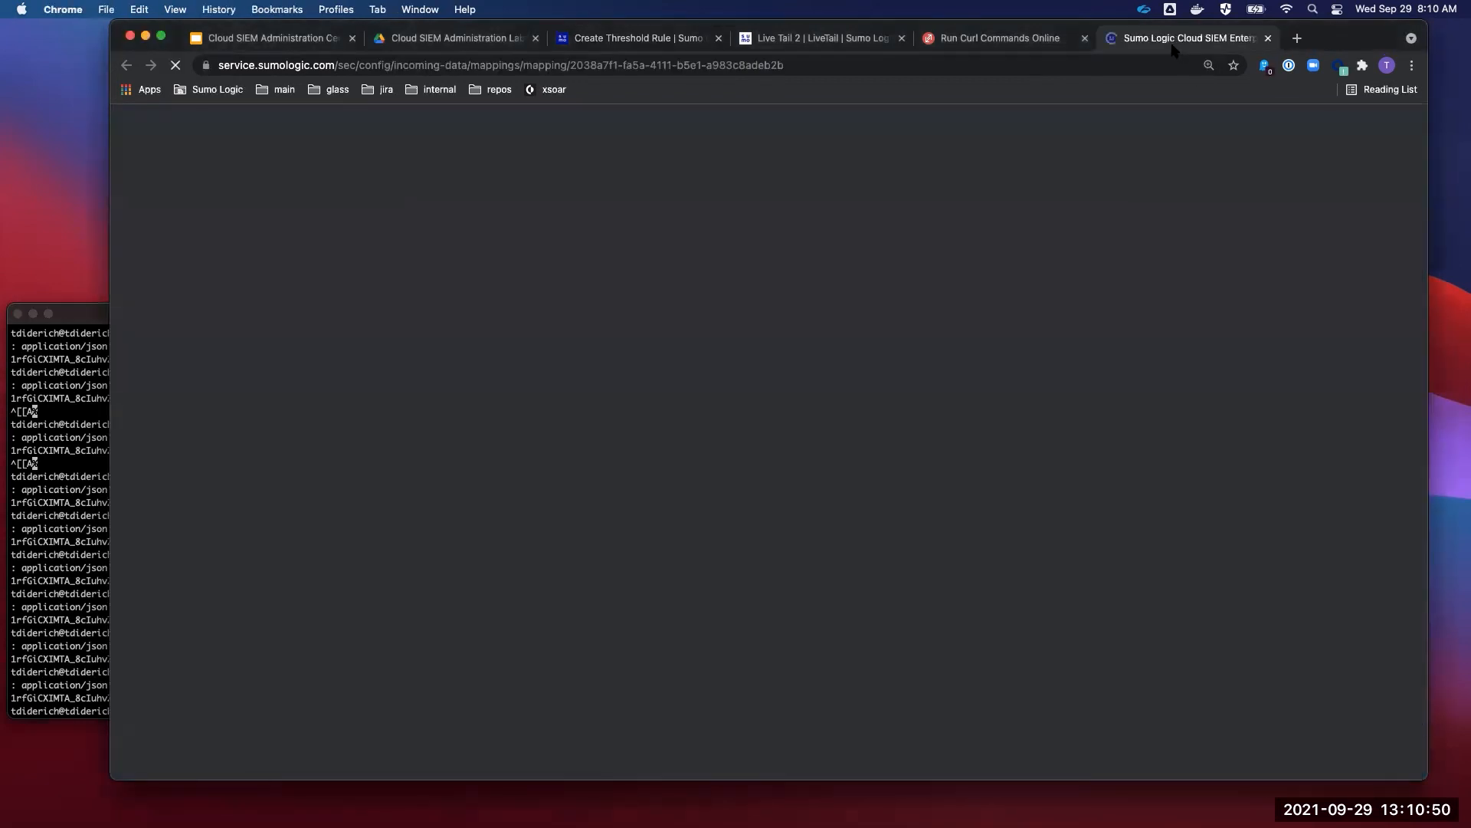
- In the mapping tab, note that ip maps to device_ip and srcDevice_ip
drag(1168, 44, 855, 43)
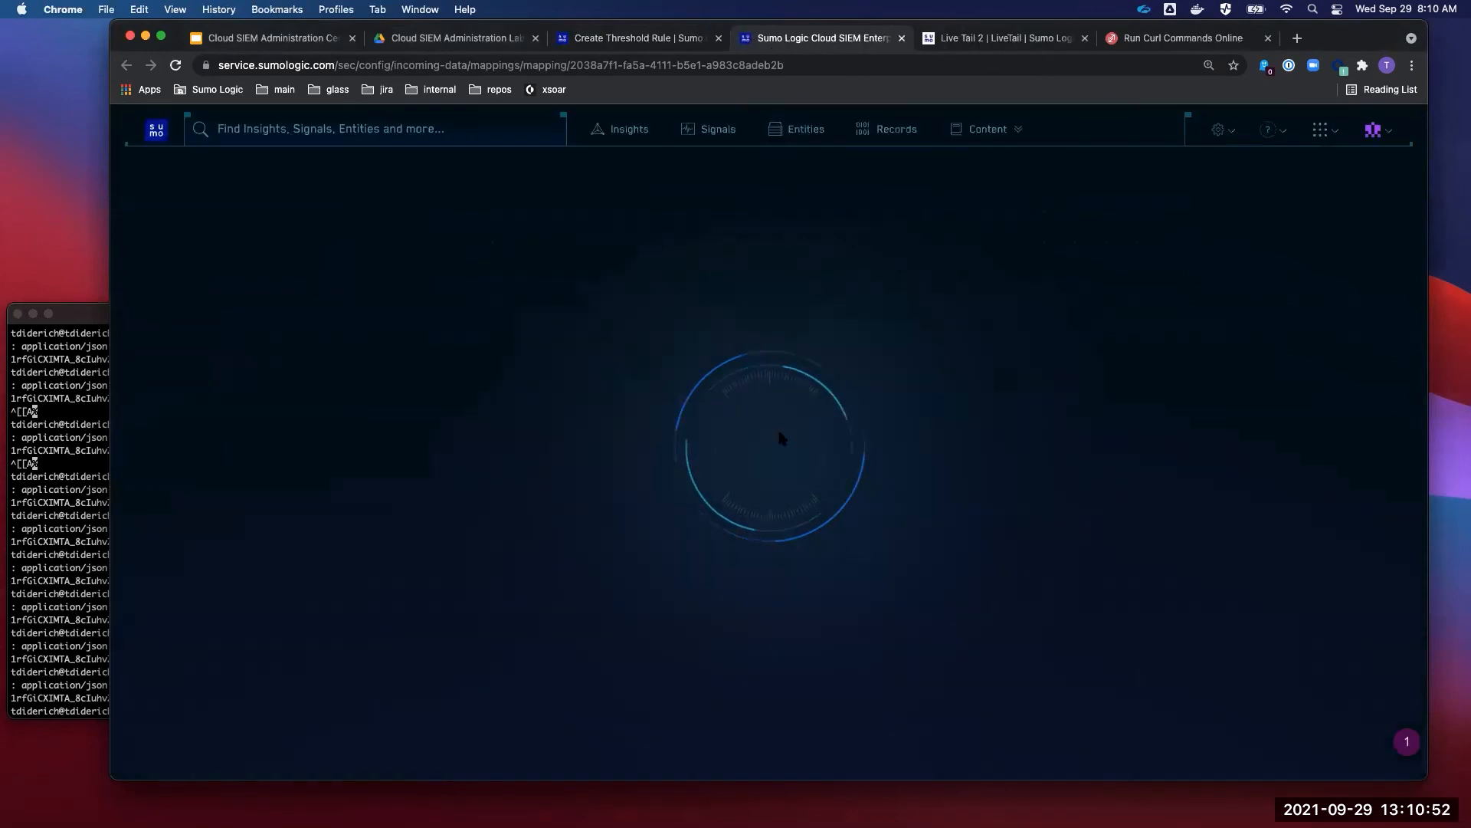
scroll(780, 436, down, 15)
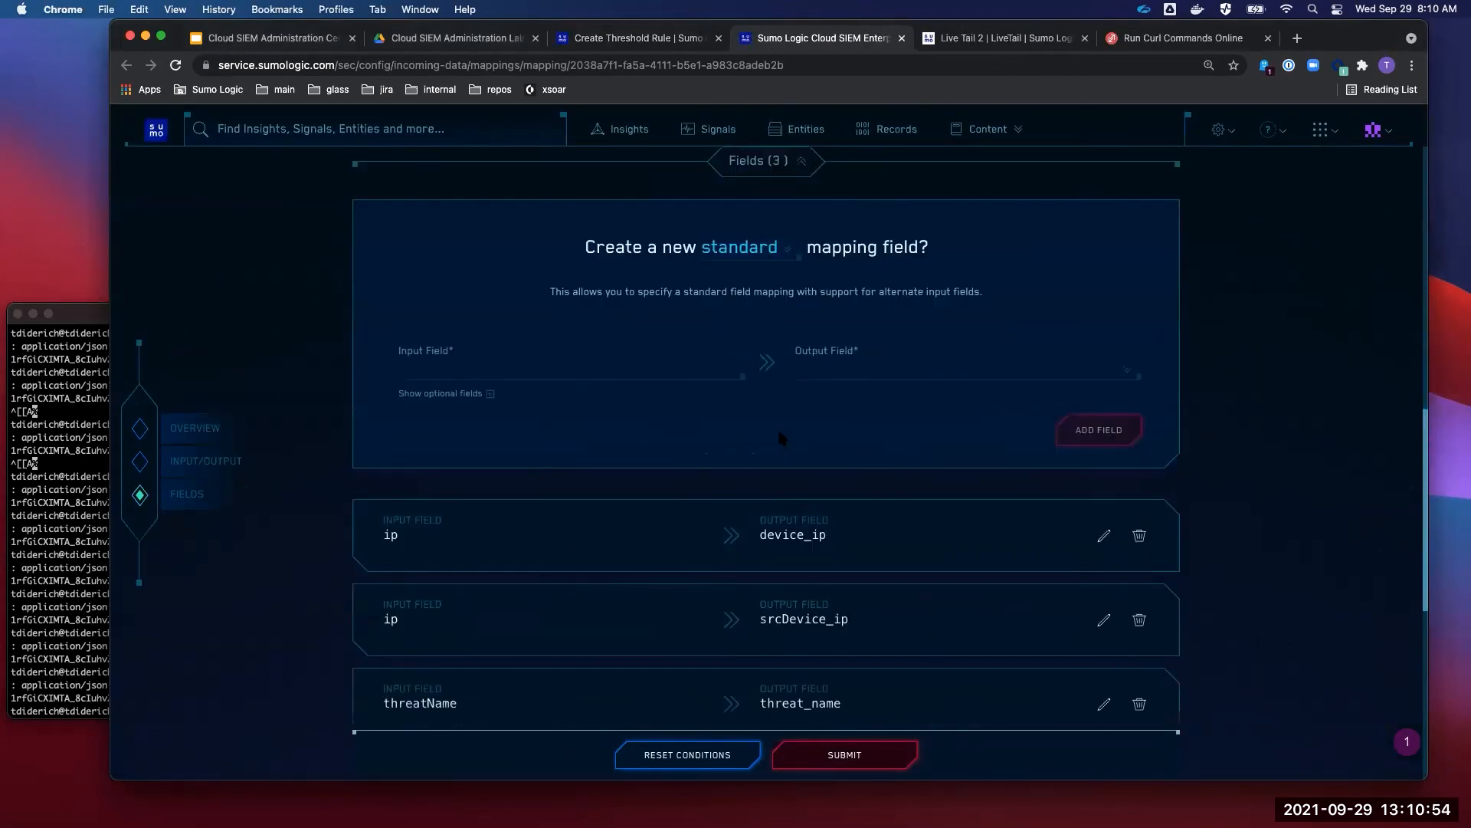
drag(835, 333, 761, 334)
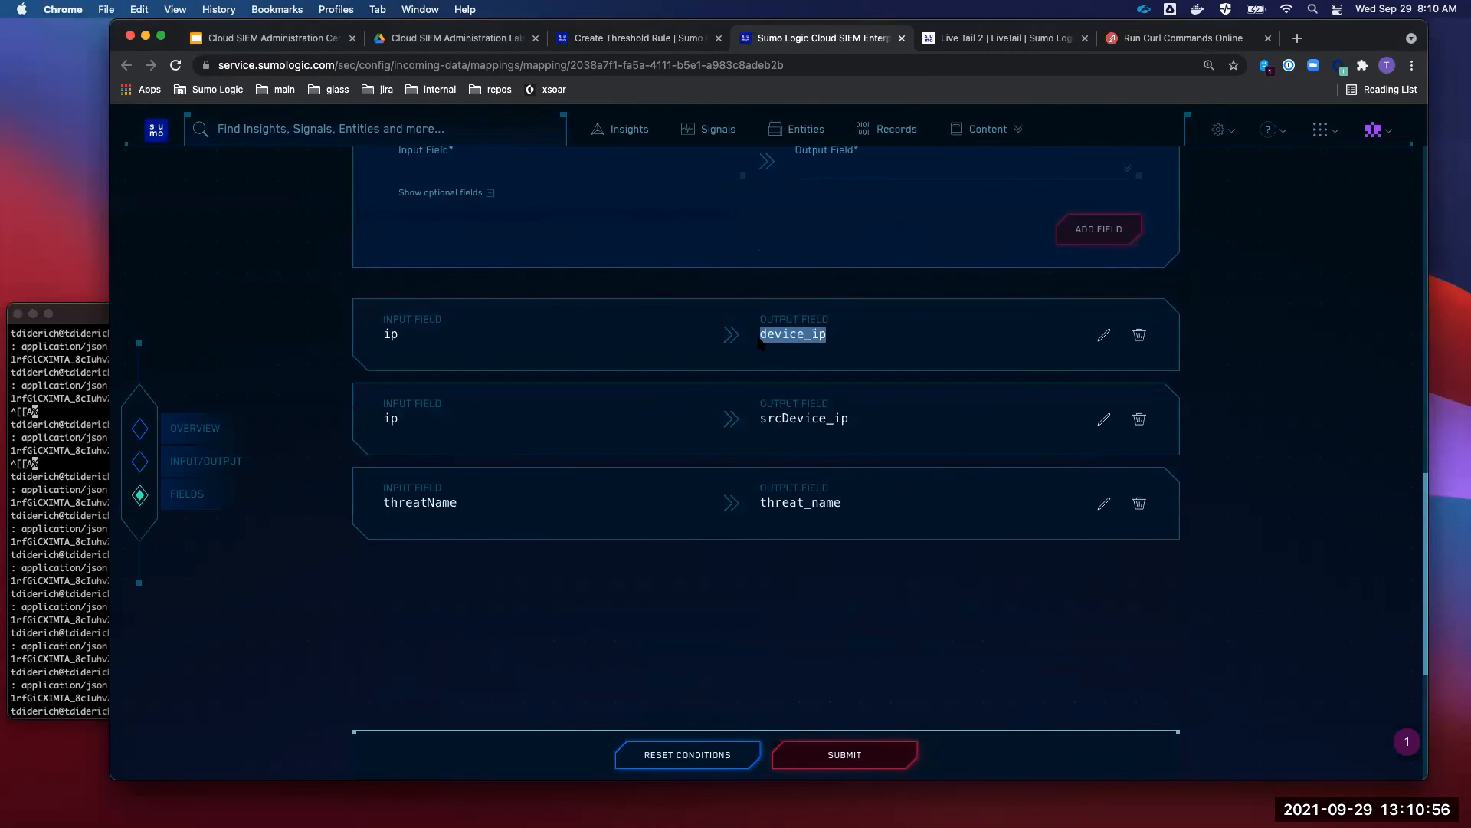
drag(866, 424, 751, 423)
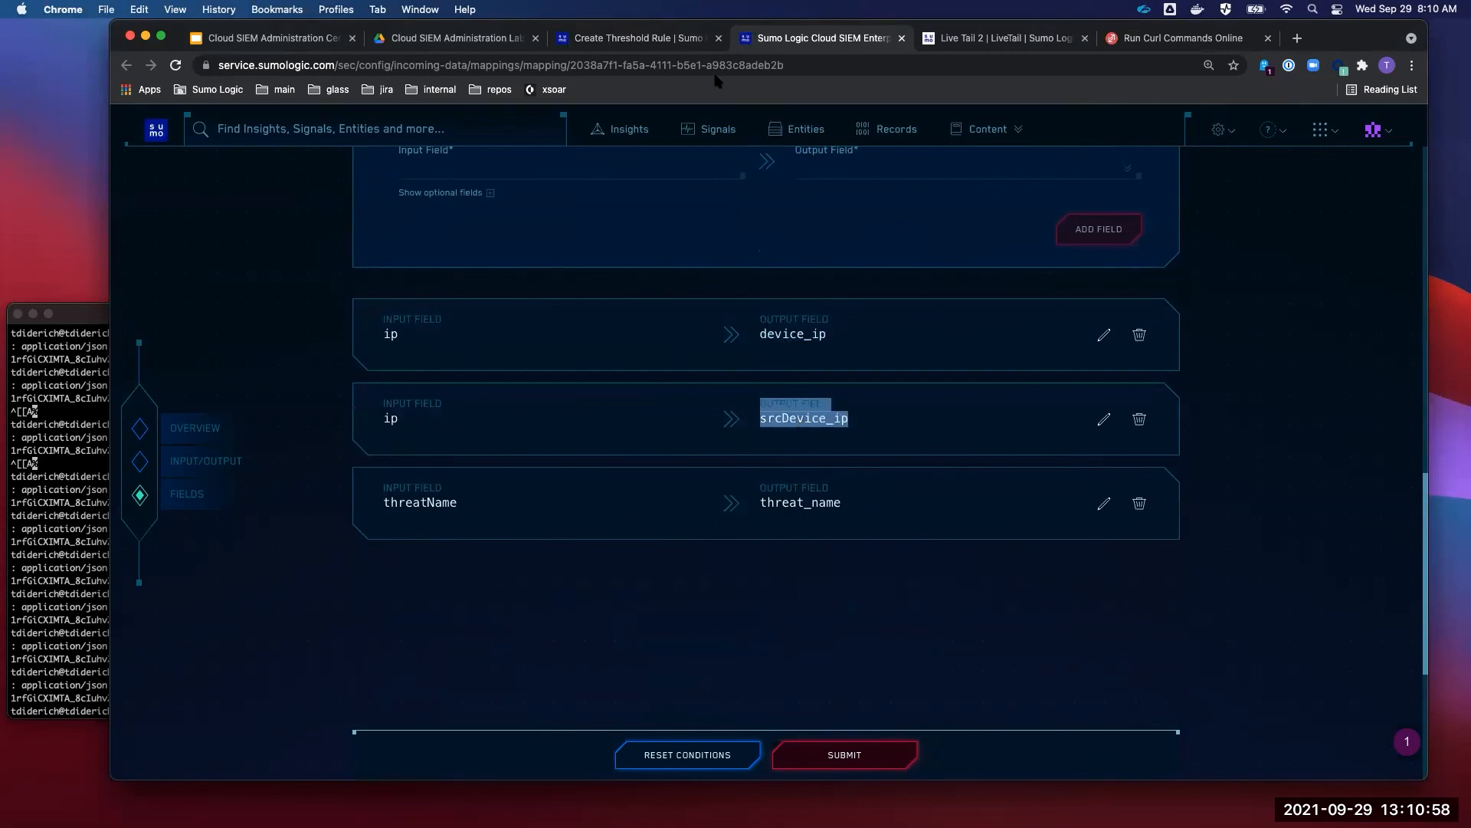
- Set the rule's On Entity field to device_ip
click(645, 38)
click(843, 353)
text(dev)
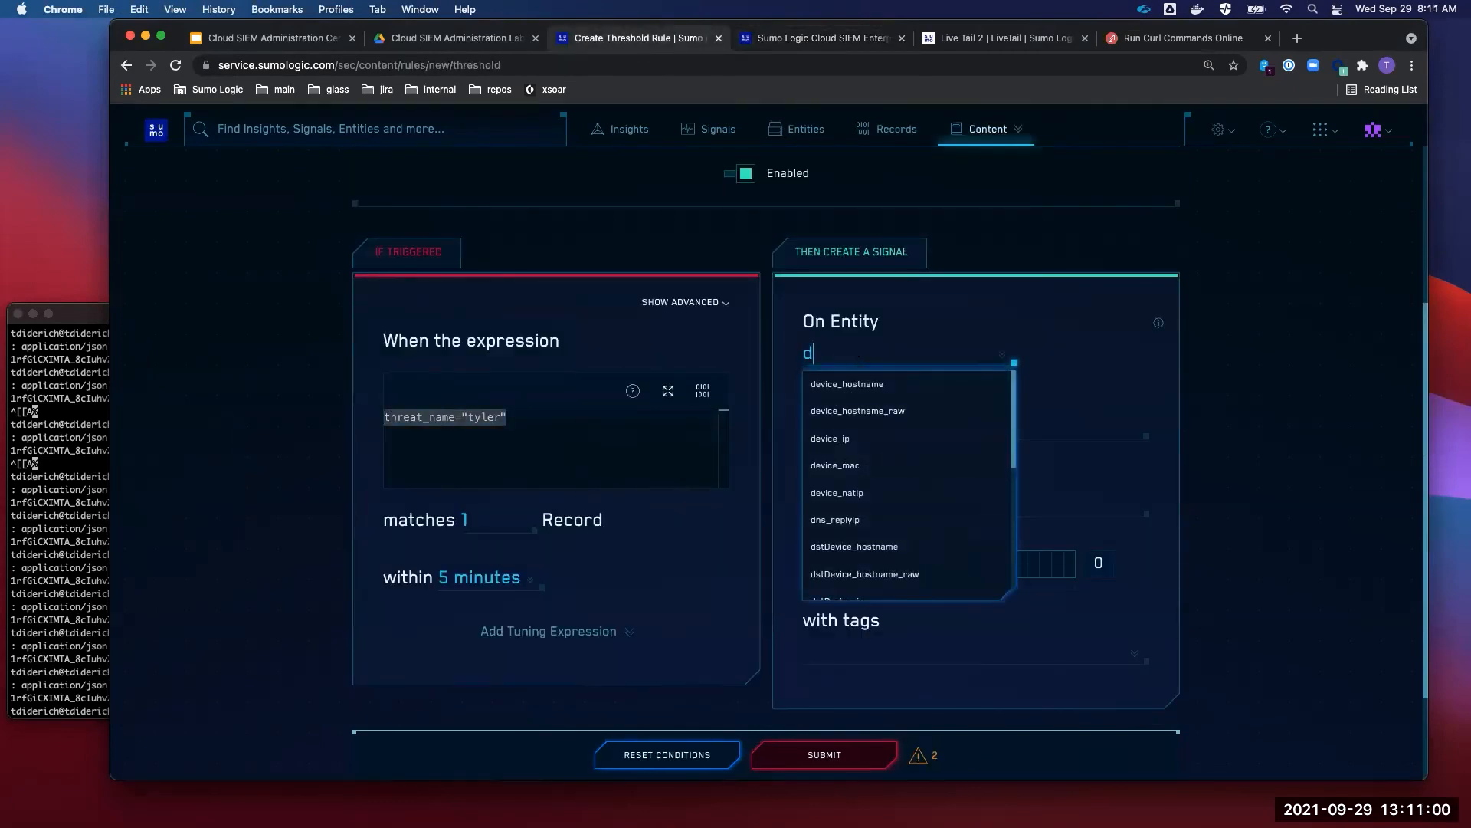
click(884, 443)
- Copy the rule name into both the signal summary and description fields
click(887, 431)
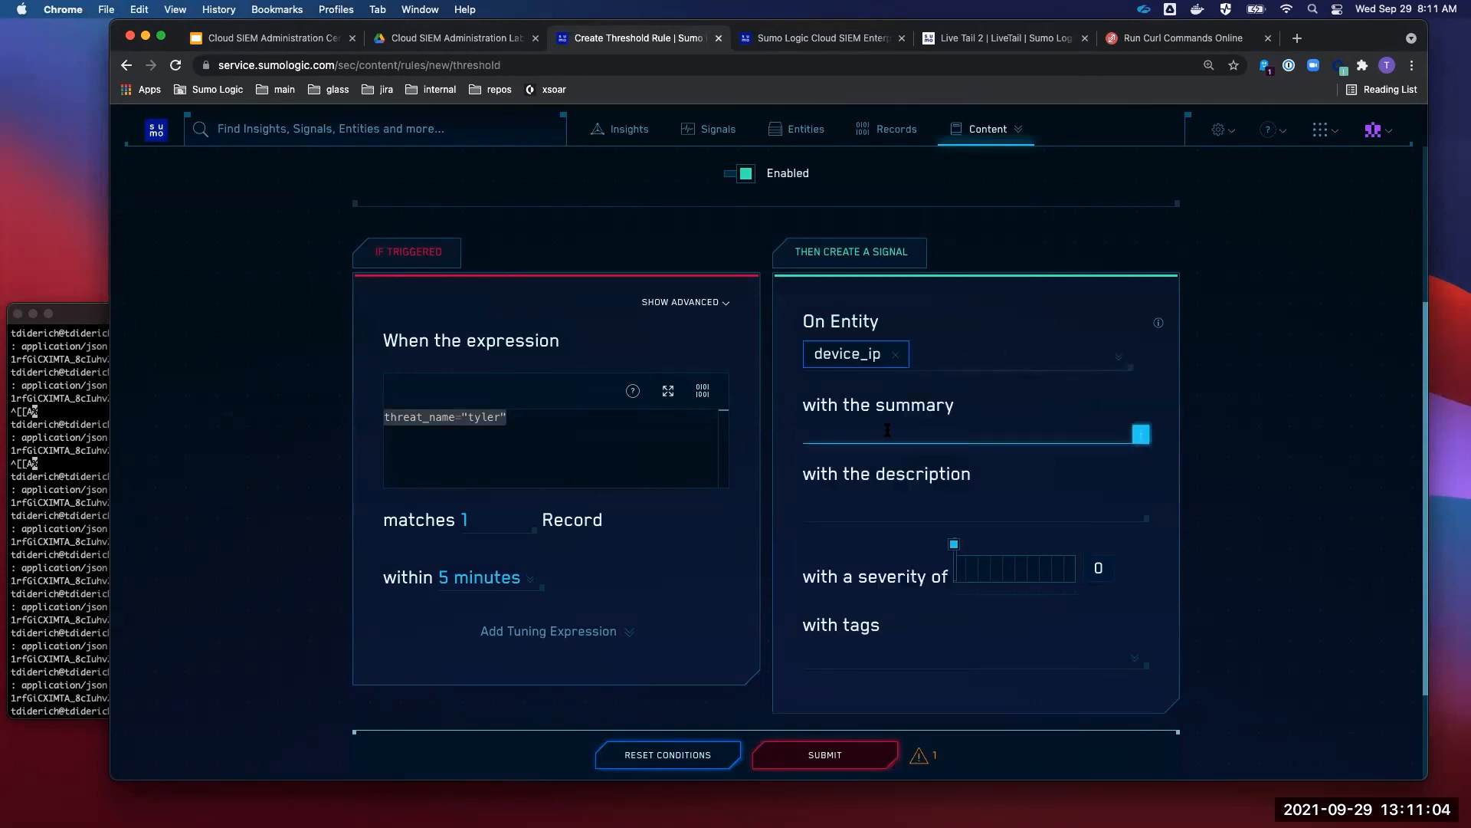
scroll(887, 430, up, 5)
double_click(574, 323)
key(super+c)
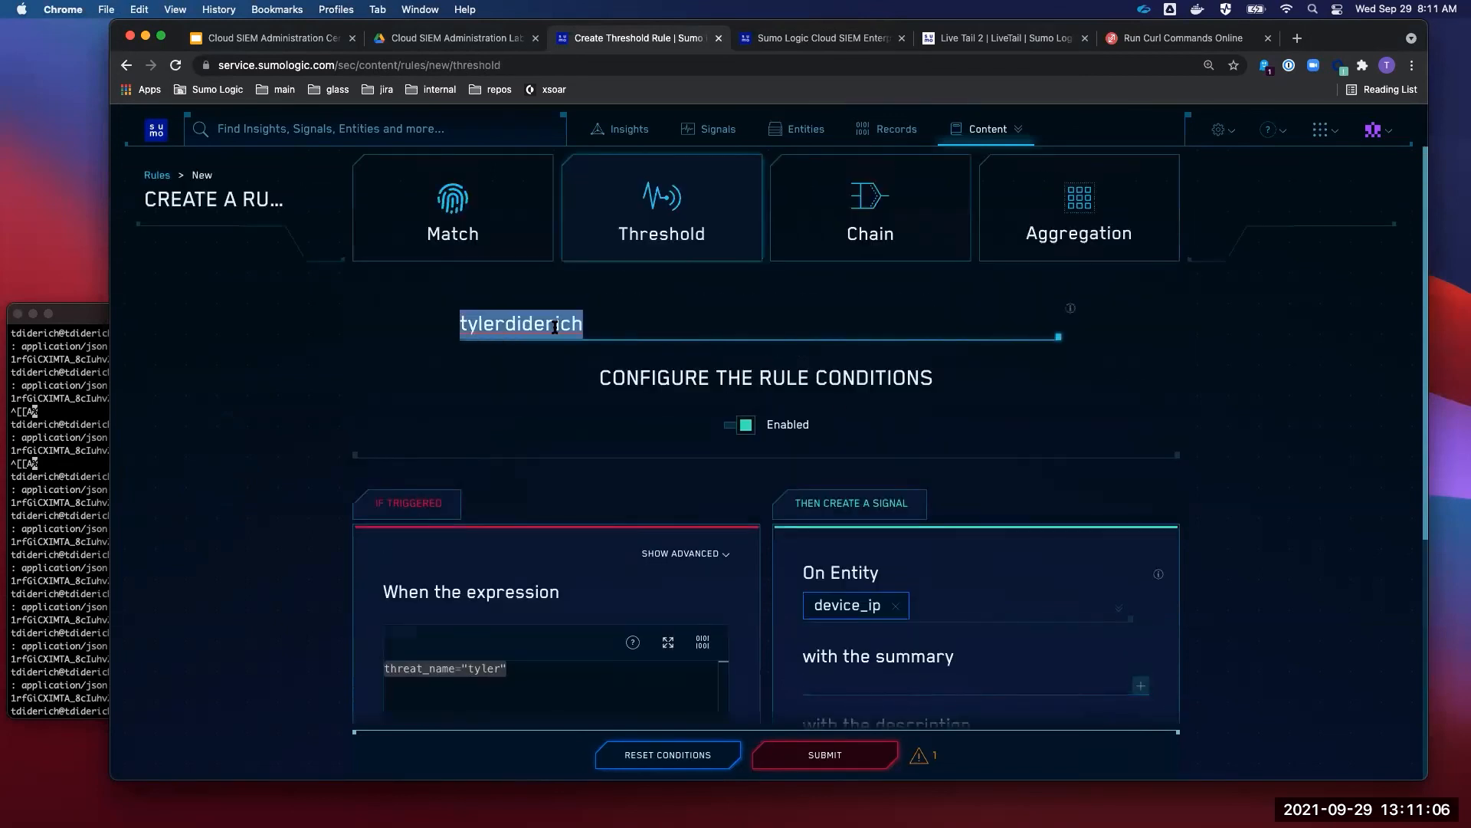
scroll(869, 387, down, 5)
click(869, 387)
key(super+v)
click(856, 462)
key(super+v)
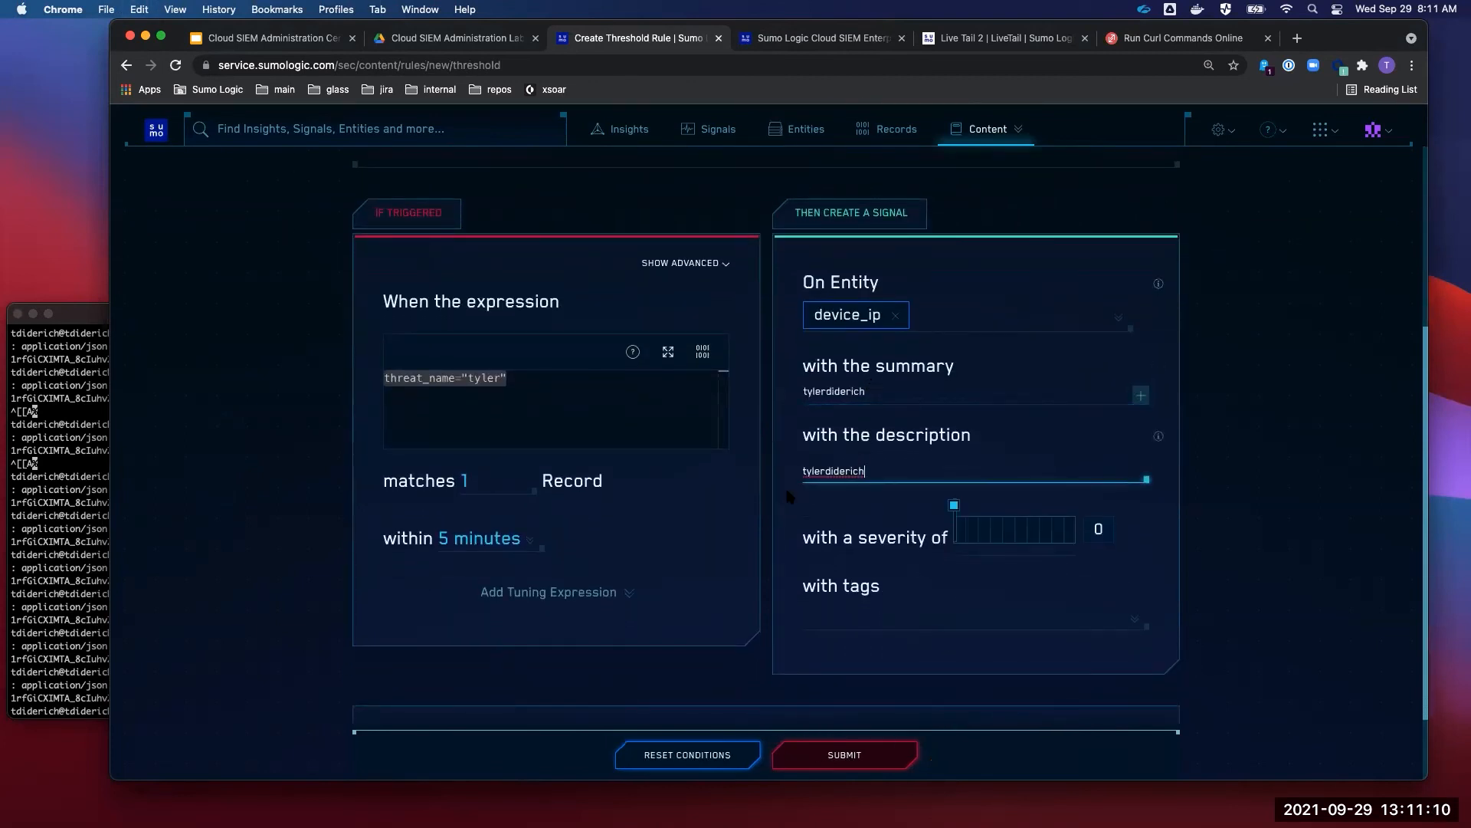
- Set severity to 1, mark the rule as prototype, and require 5 matching records
scroll(779, 498, down, 2)
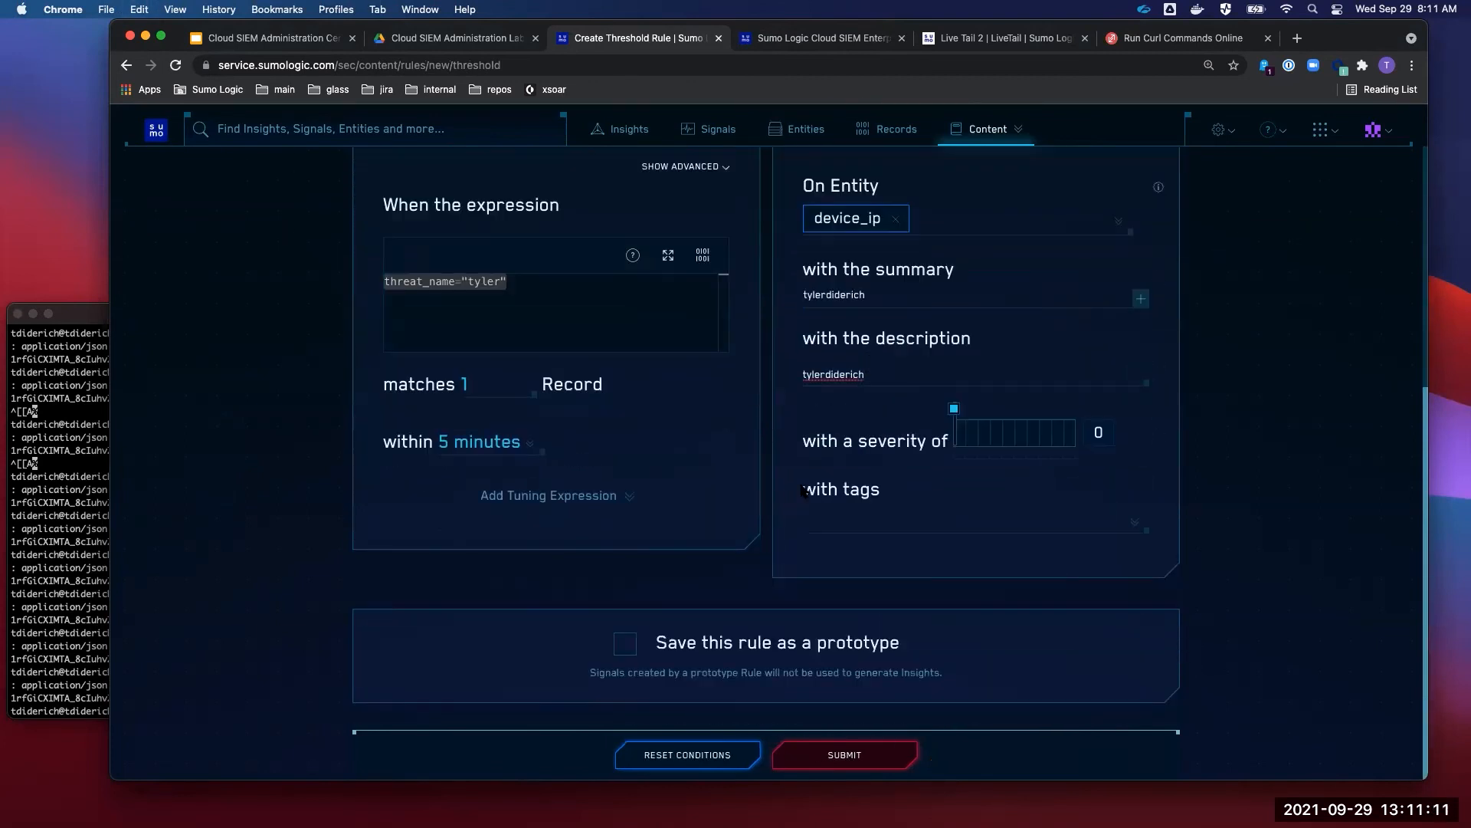
click(964, 439)
click(625, 646)
scroll(787, 605, up, 3)
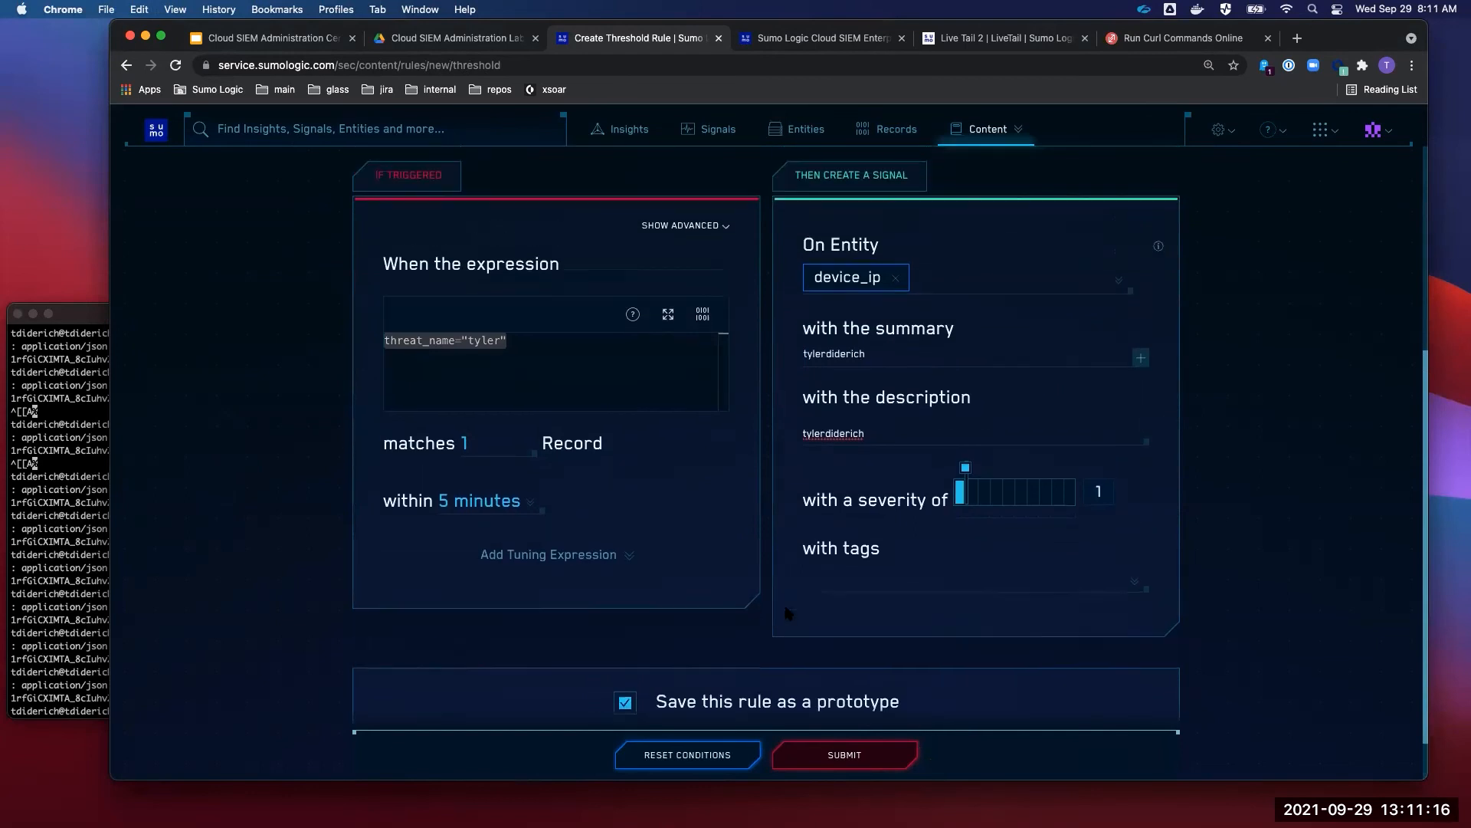
double_click(475, 524)
text(5)
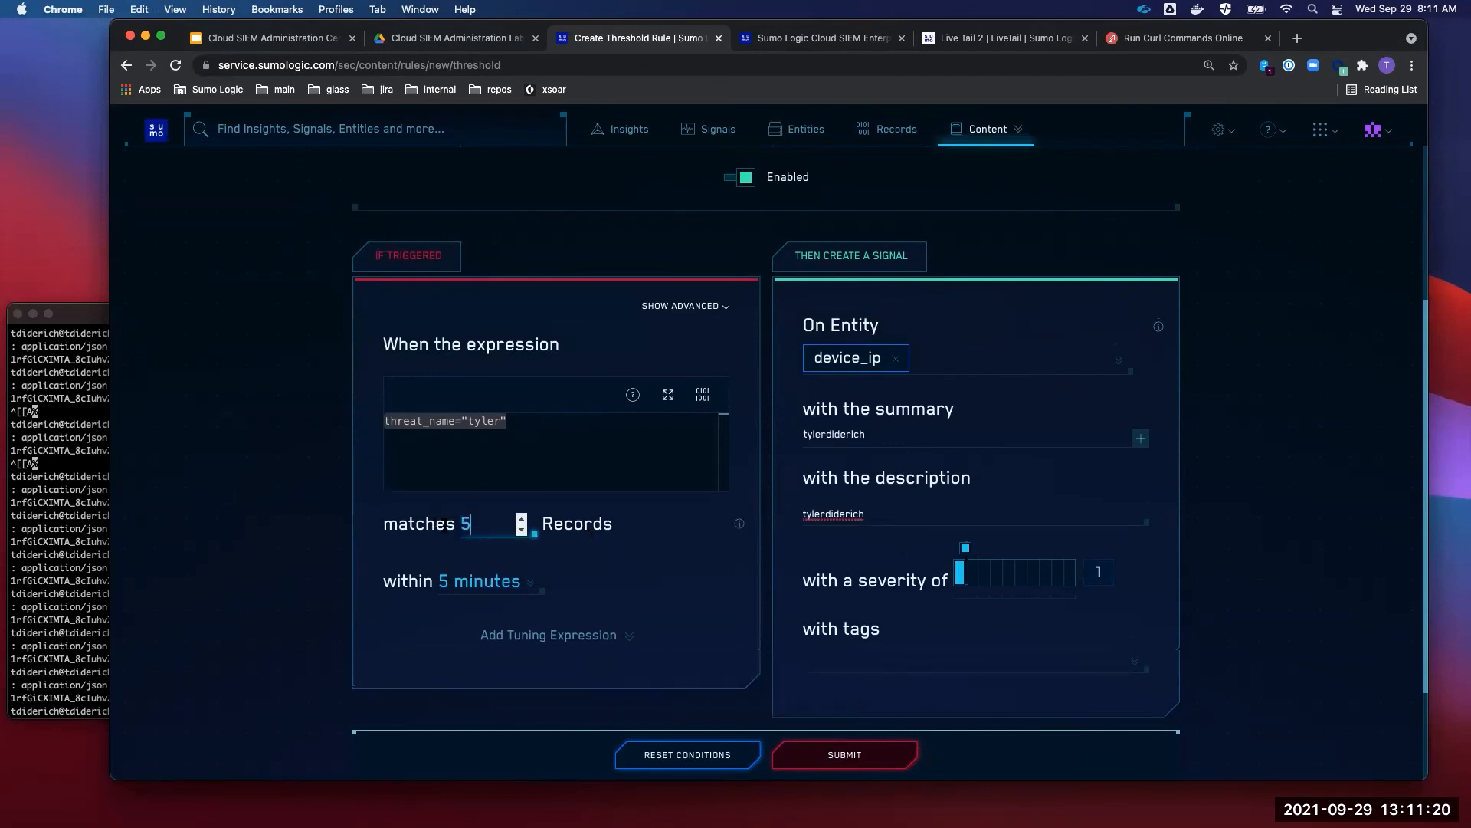
click(777, 636)
- Select the expression's value part and compare it with the curl payload in the terminal
scroll(774, 636, up, 1)
scroll(771, 636, up, 2)
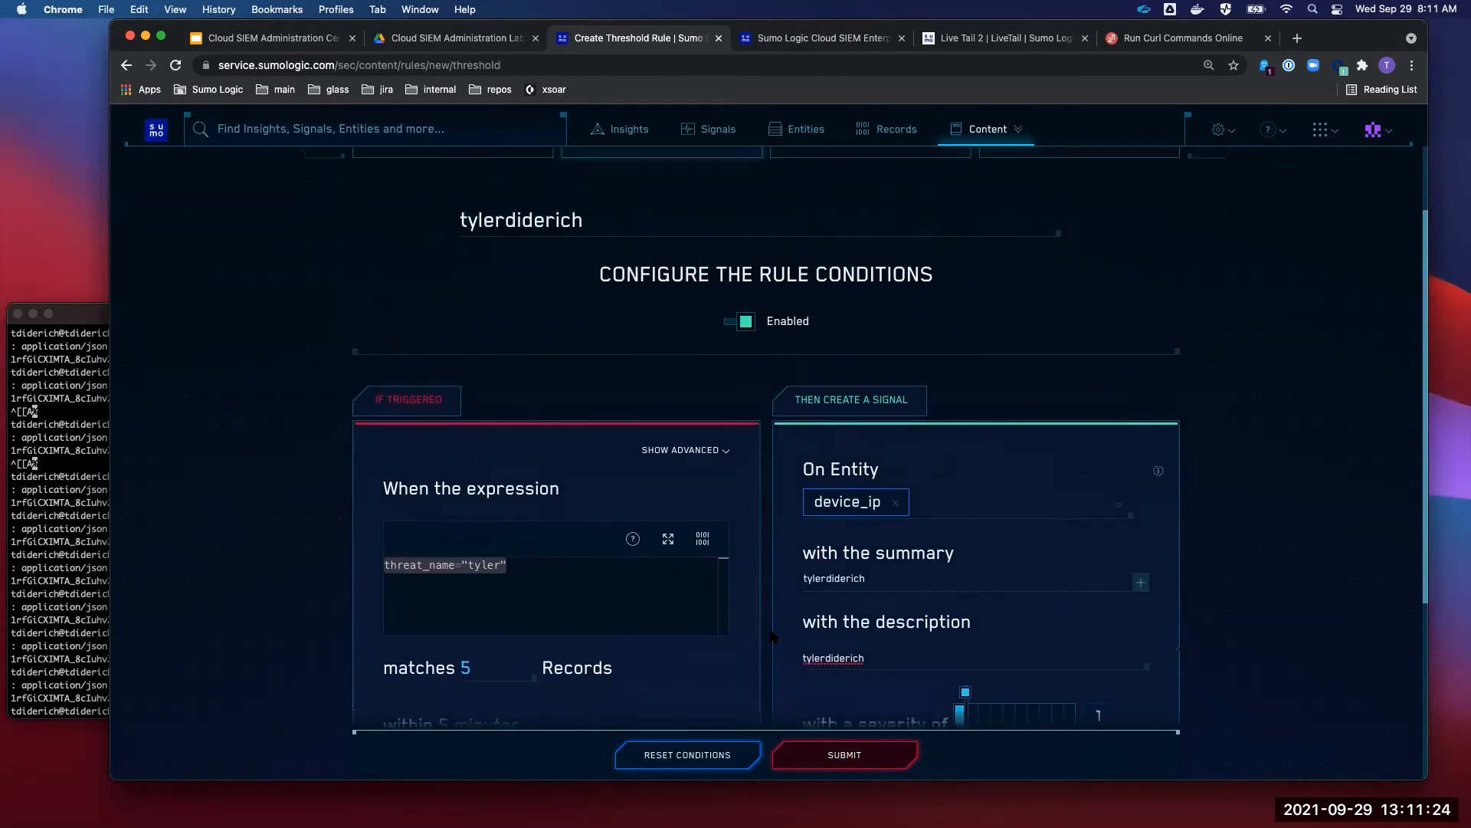
scroll(771, 636, down, 3)
scroll(771, 636, down, 1)
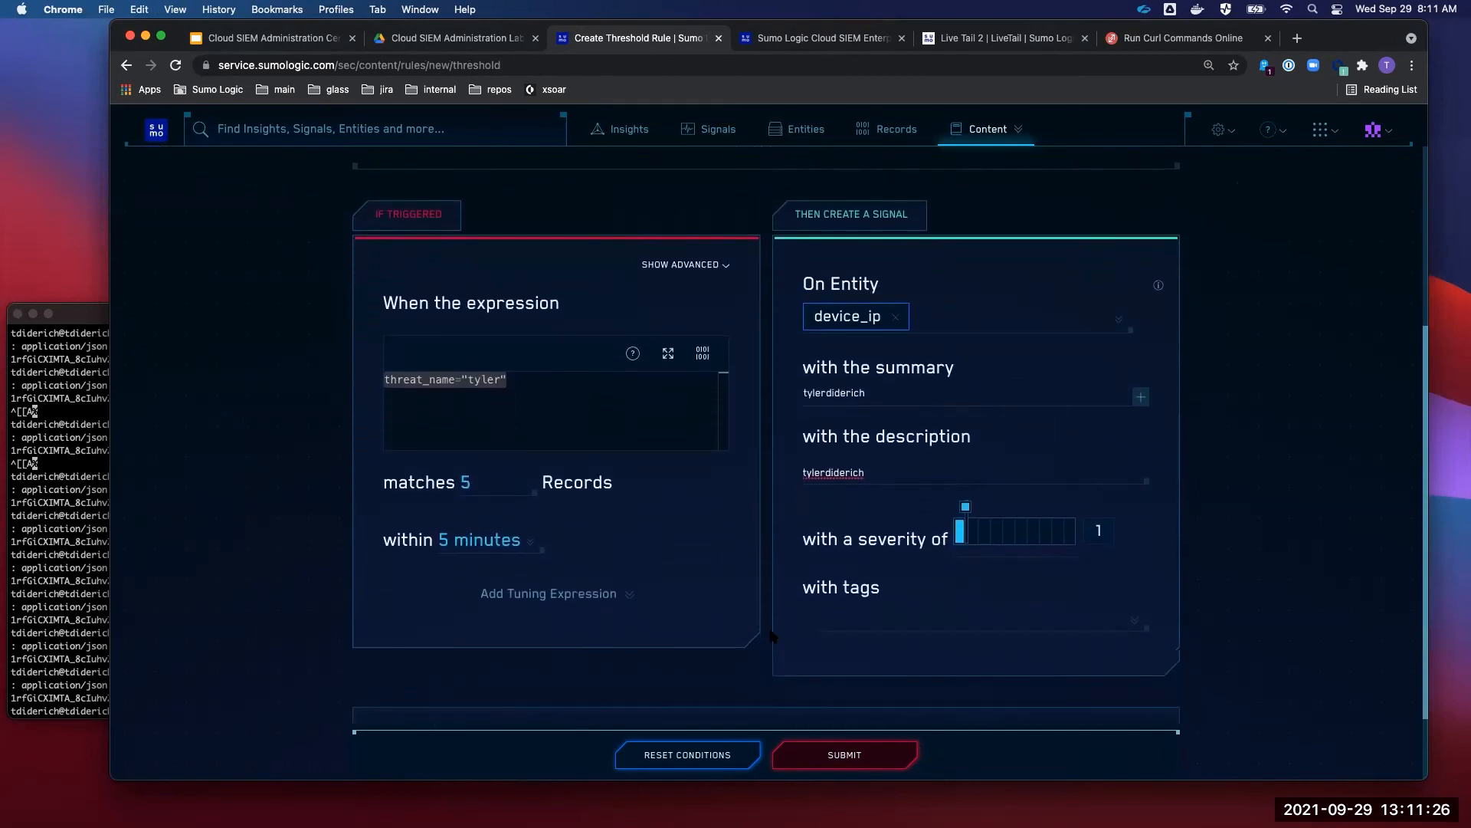
click(524, 383)
drag(524, 383, 382, 385)
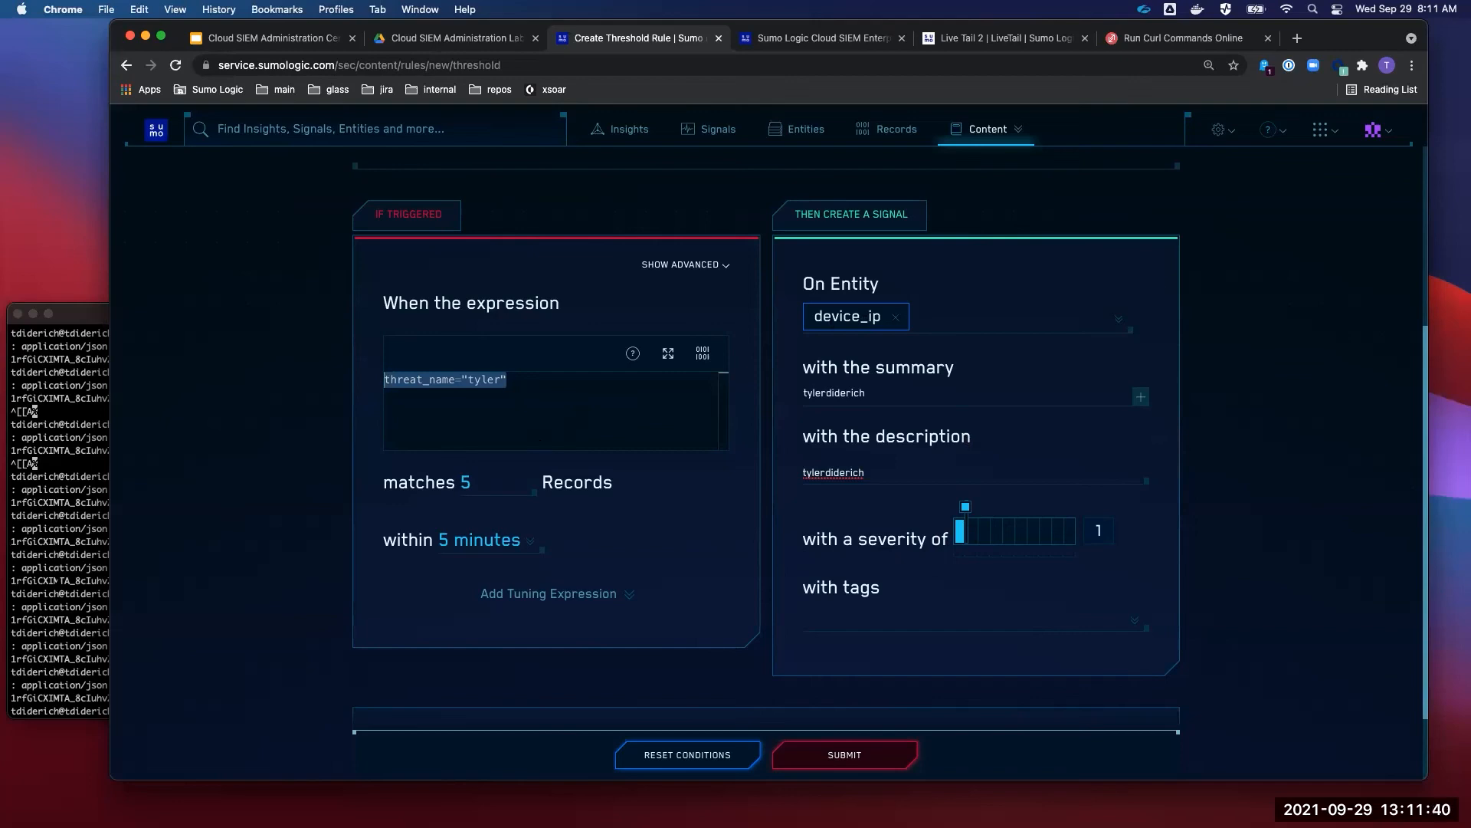
click(61, 581)
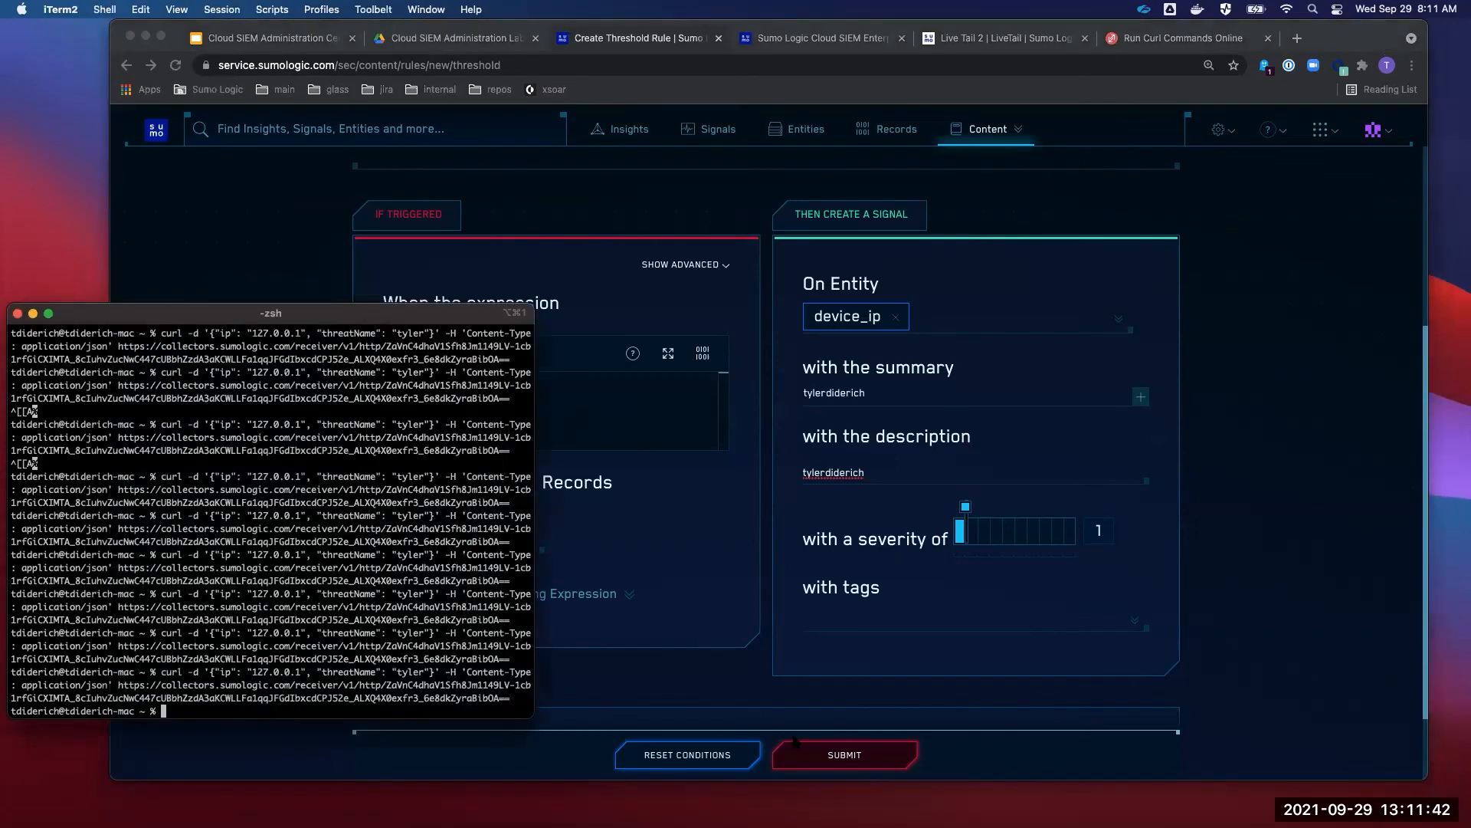
click(781, 728)
- Submit the threshold rule and copy the THRESHOLD-U00047 details page URL
click(844, 754)
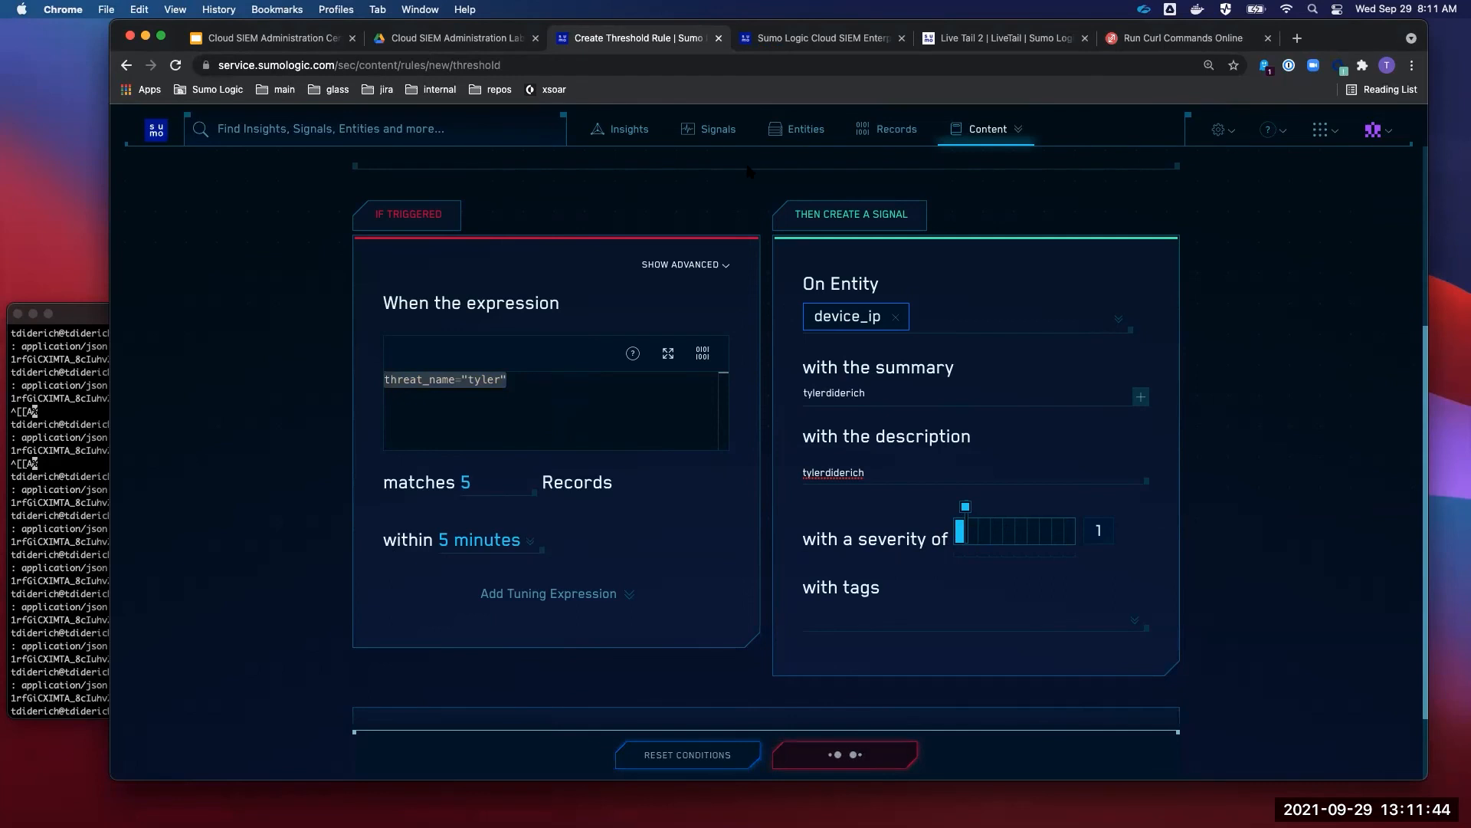
click(562, 67)
key(super+c)
key(super+c)
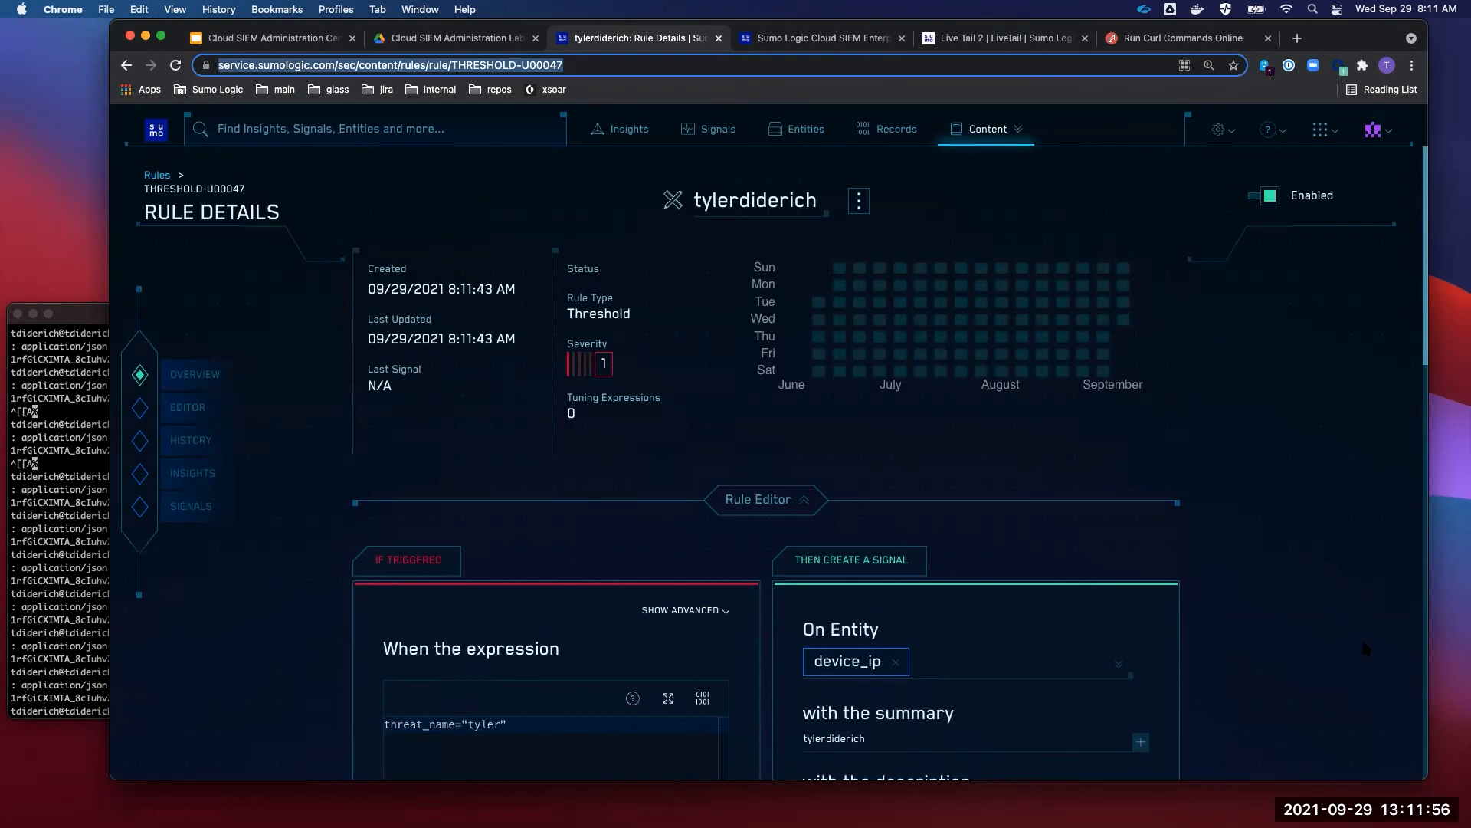
scroll(1223, 608, down, 3)
scroll(1223, 609, up, 3)
- Resend the test curl event to the HTTP collector ten times, then return to the rule details page
click(88, 476)
key(Up)
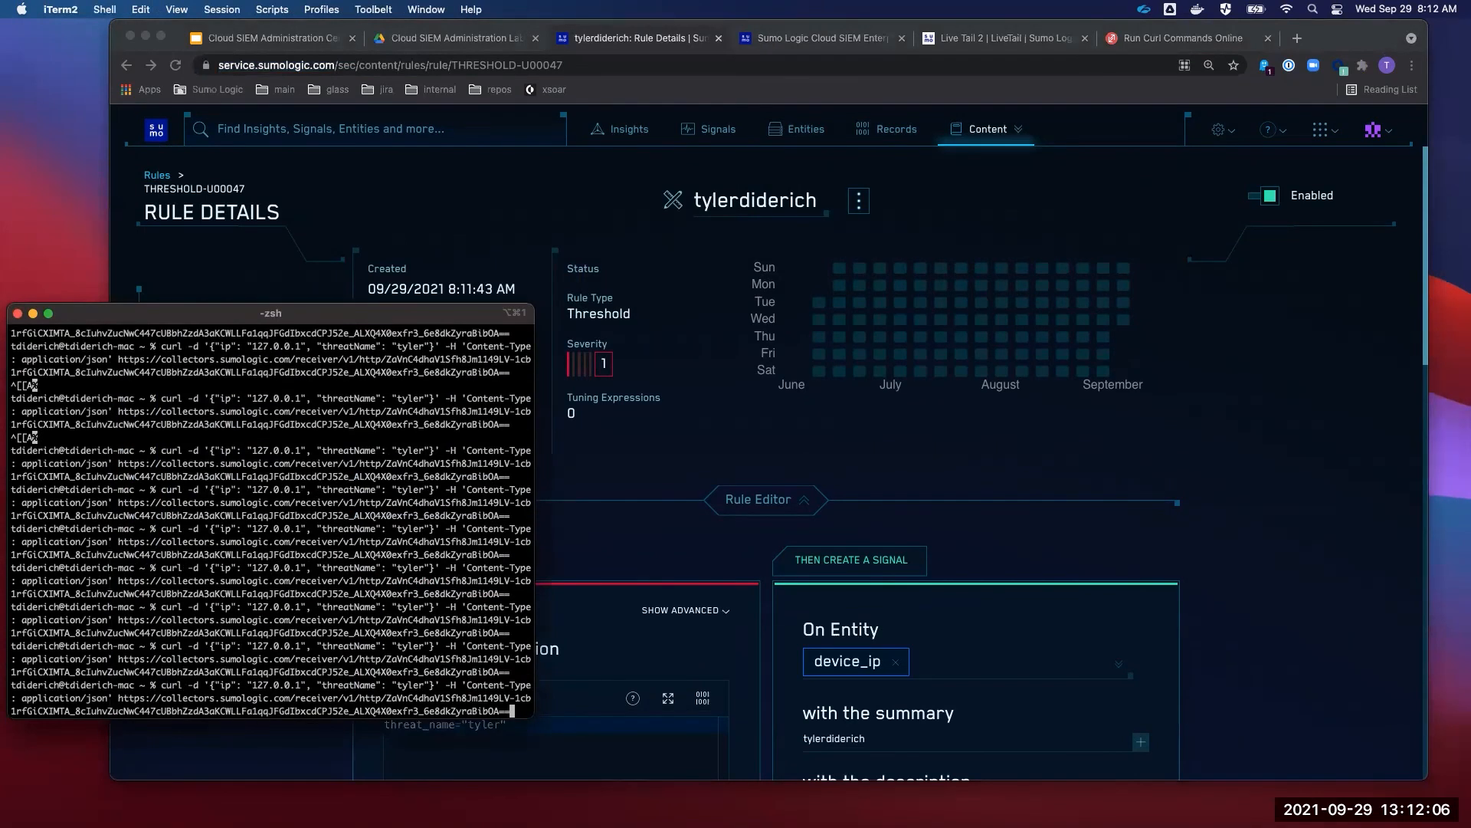
key(Return)
key(Up)
key(Return)
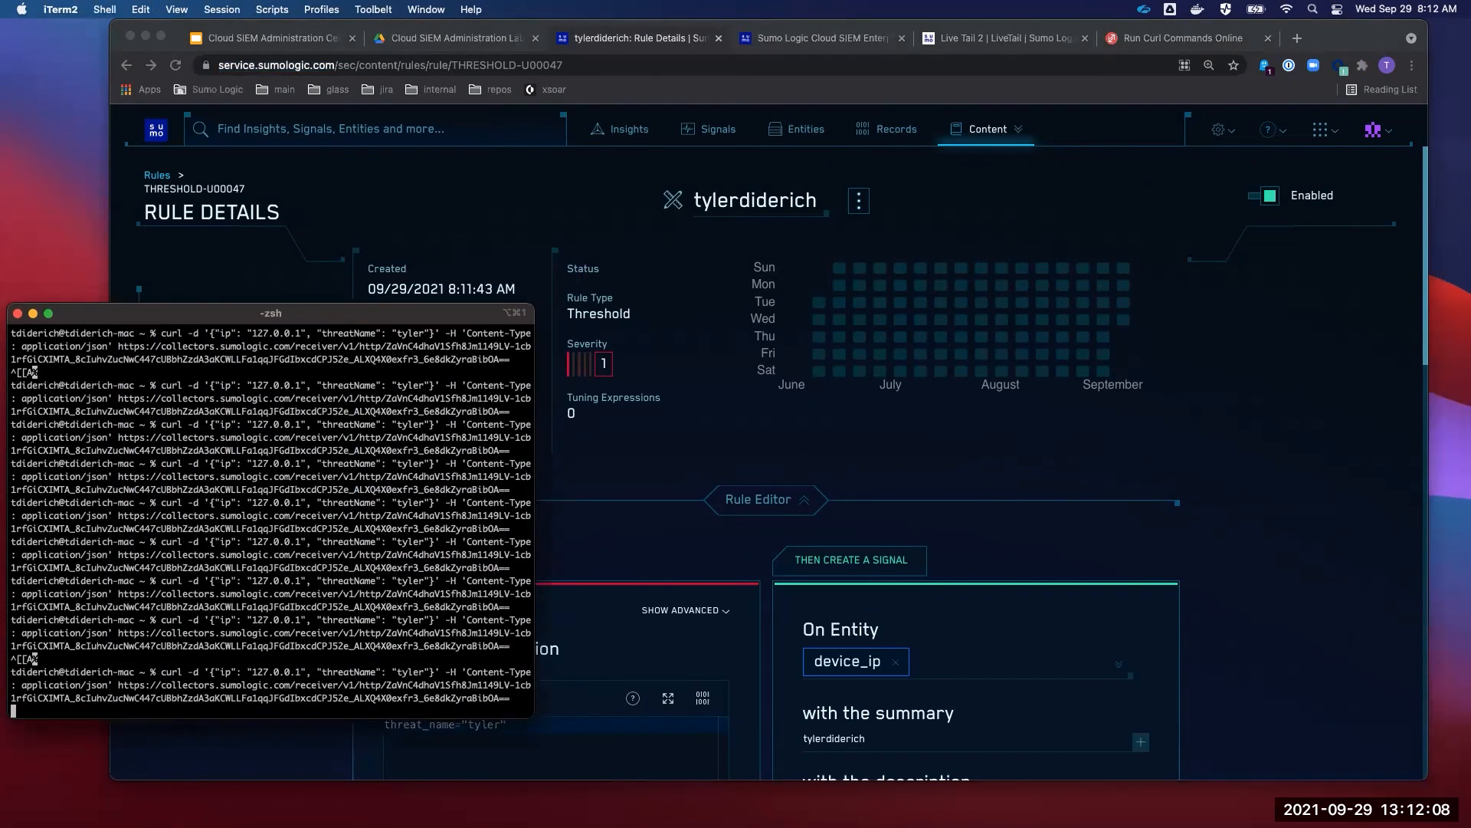
key(Up)
key(Return)
key(Up)
key(Return)
key(Up)
key(Return)
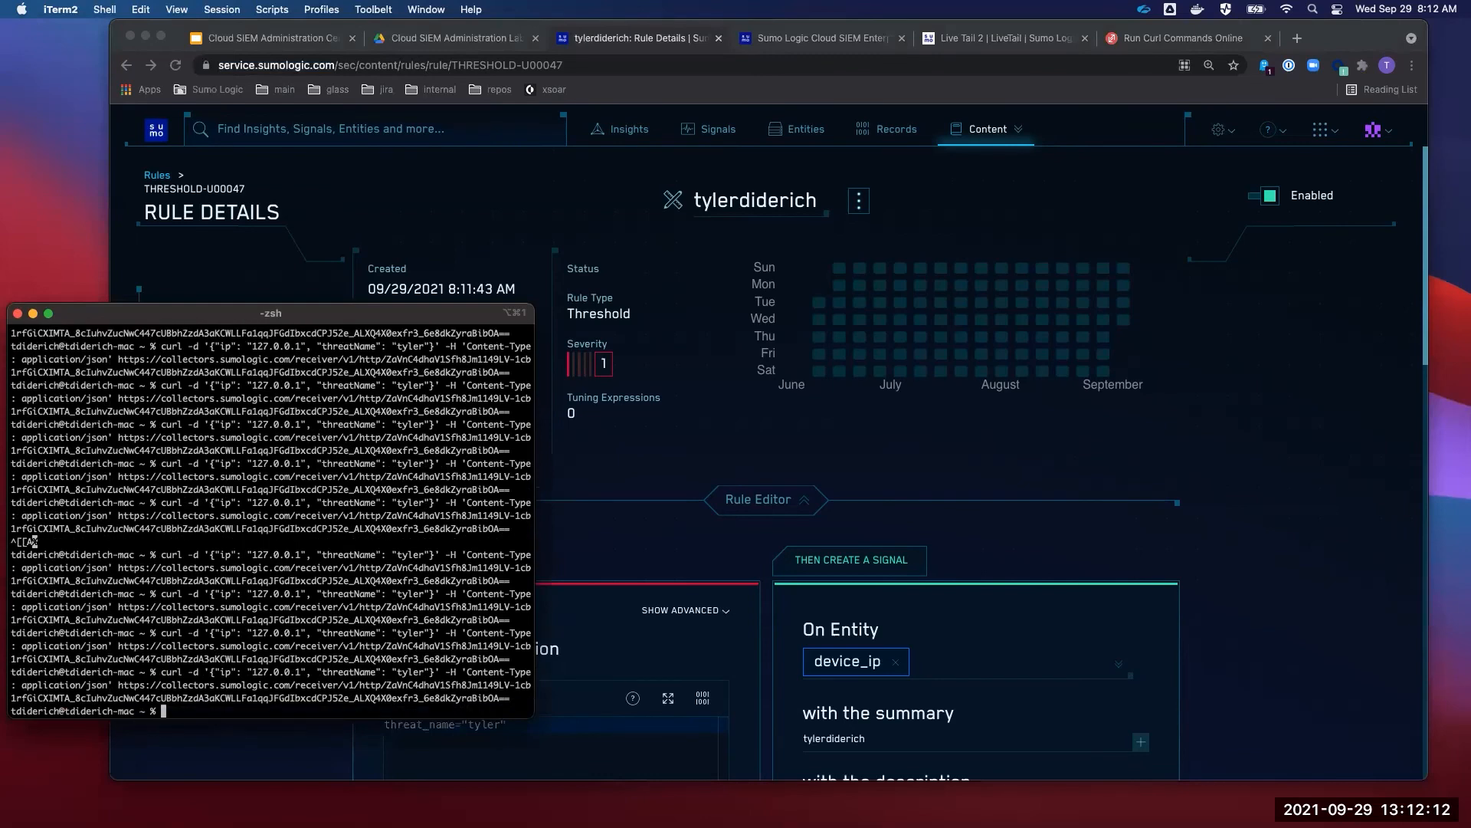
key(Up)
key(Return)
key(Up)
key(Return)
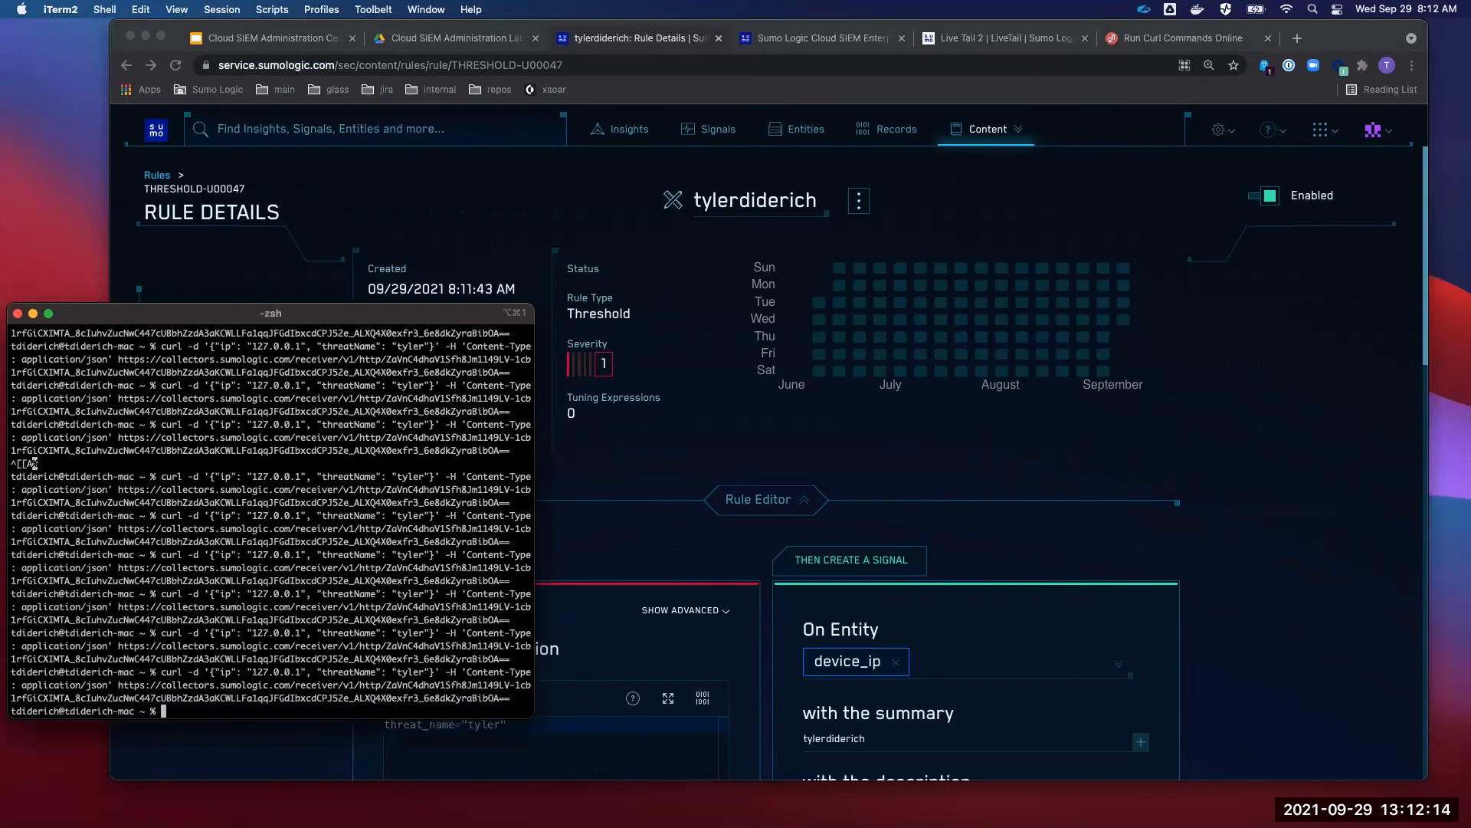
key(Up)
key(Return)
key(Up)
key(Return)
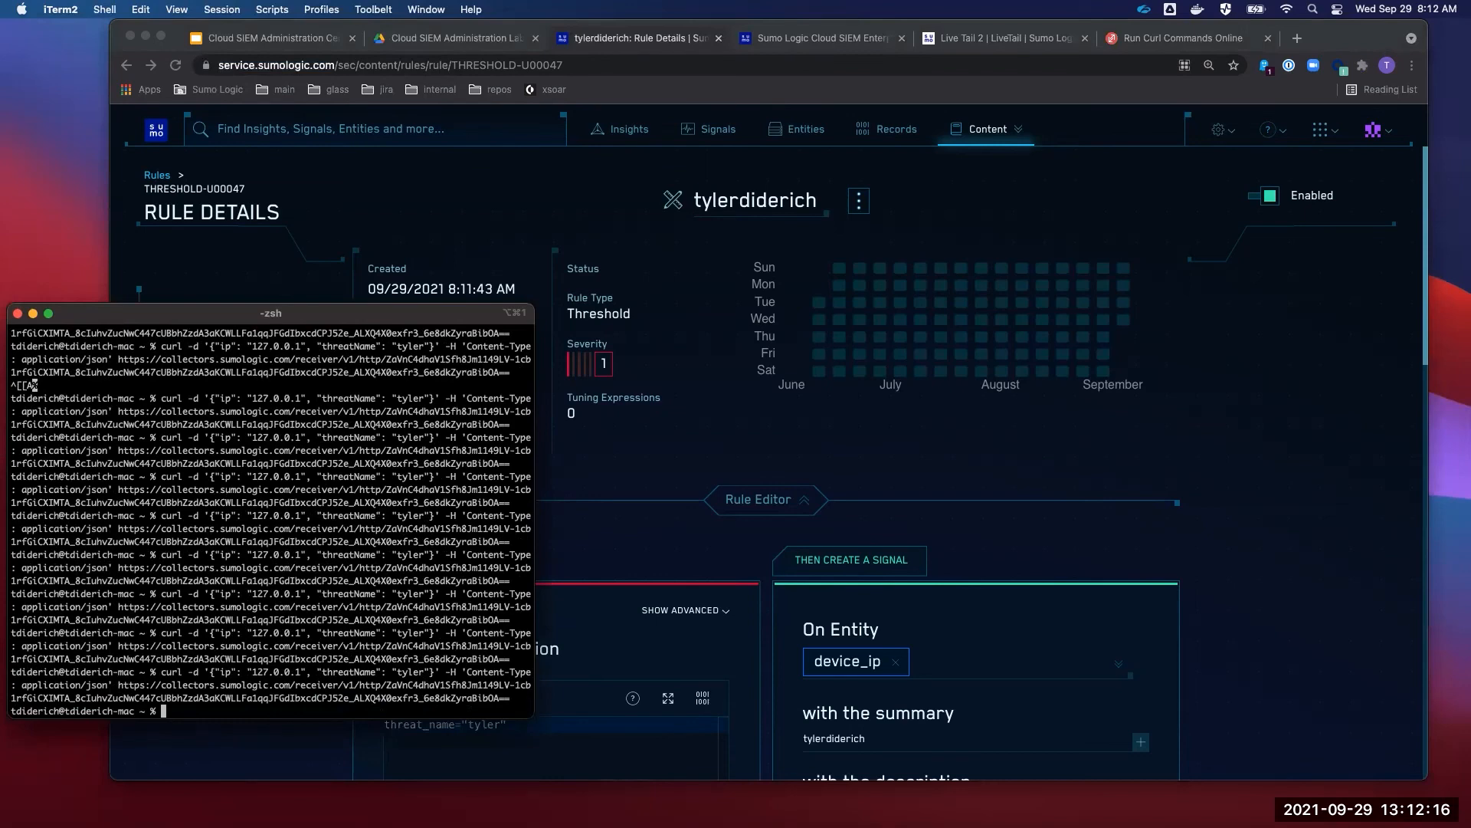
key(Up)
key(Return)
key(super+Tab)
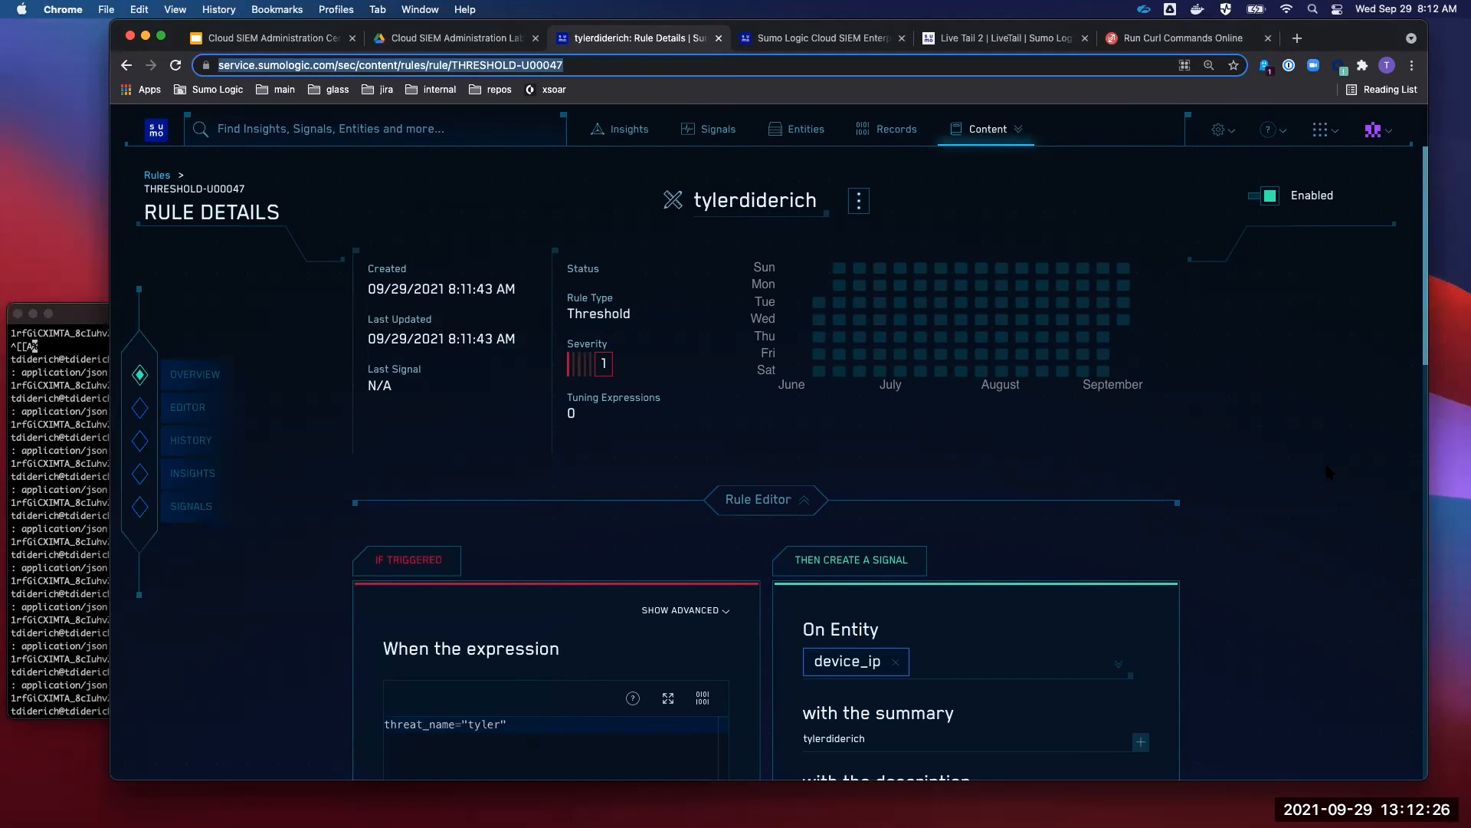
- Open a blank Threshold rule form via Content > Rules > Create
click(983, 132)
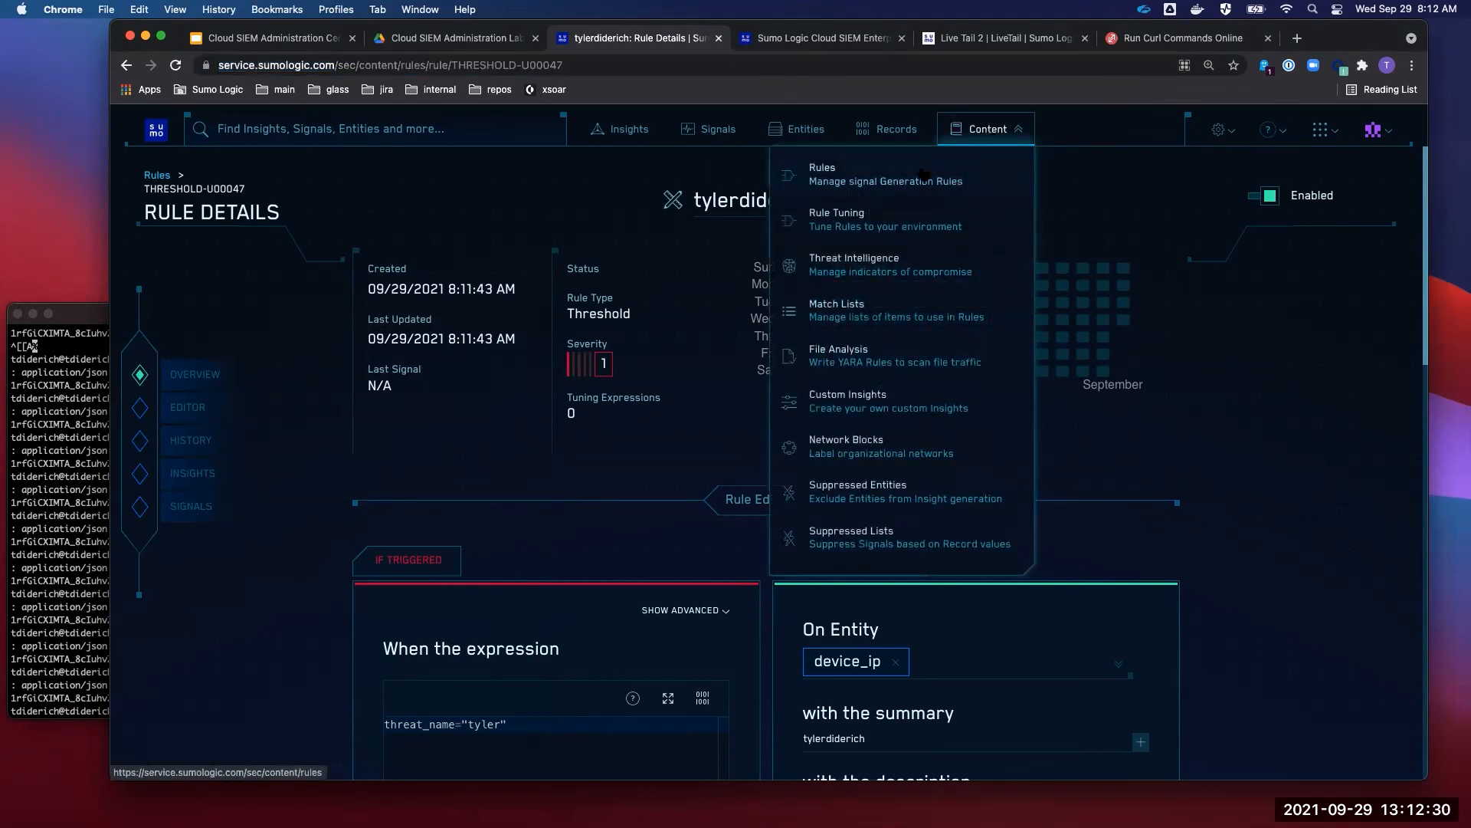
click(984, 132)
click(984, 132)
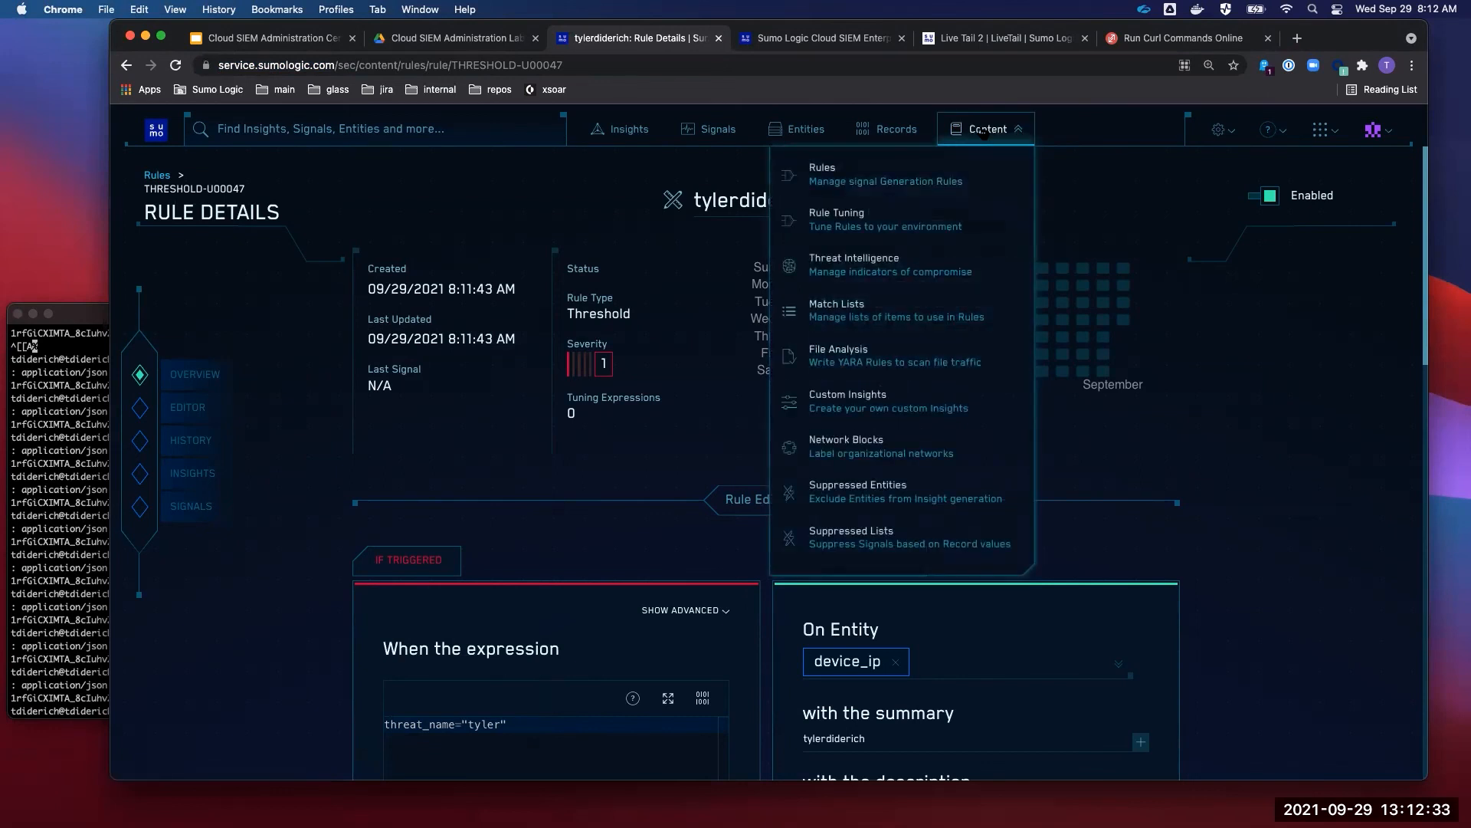
click(918, 186)
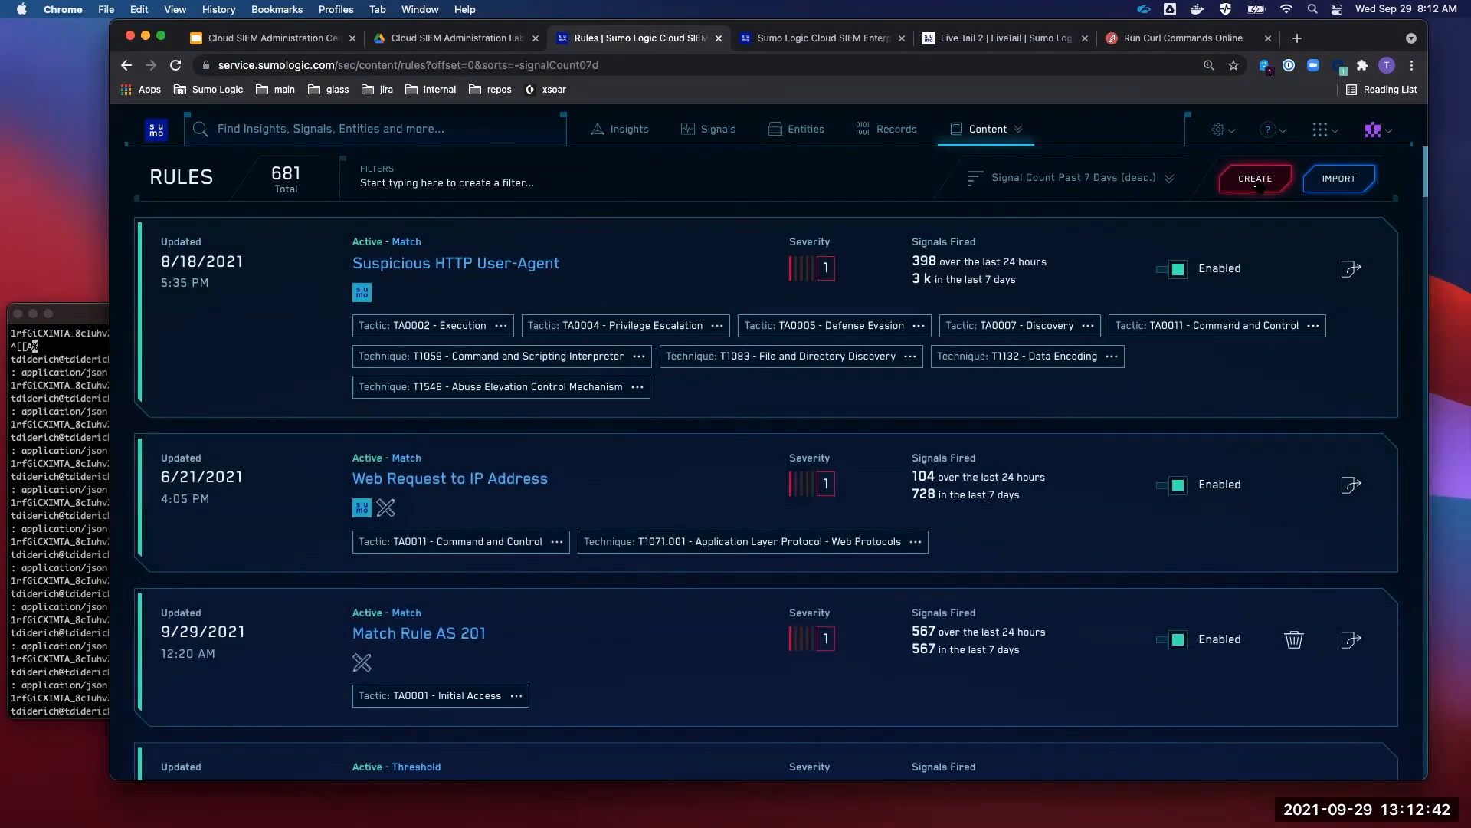
click(1257, 183)
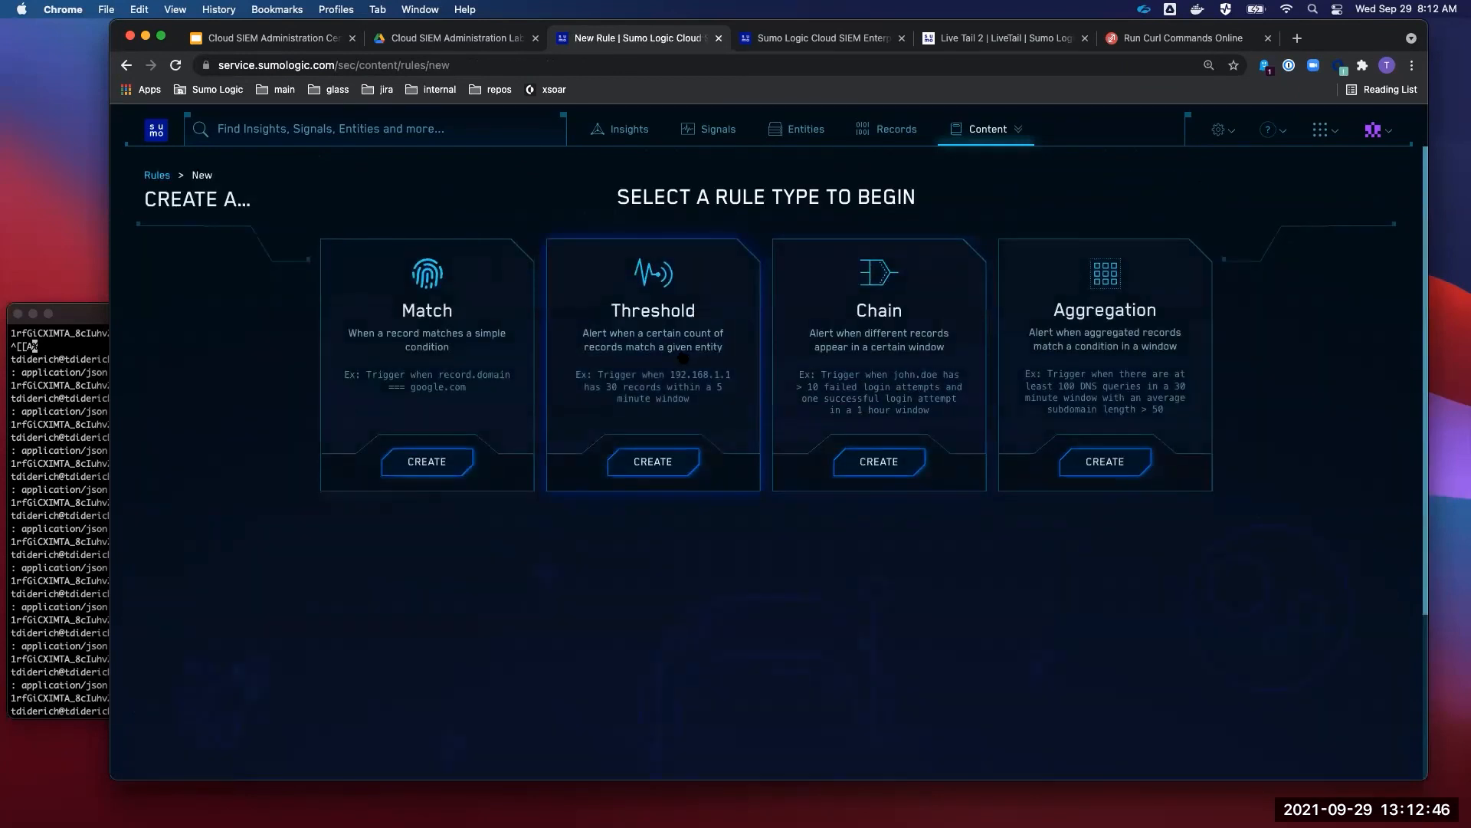
click(666, 473)
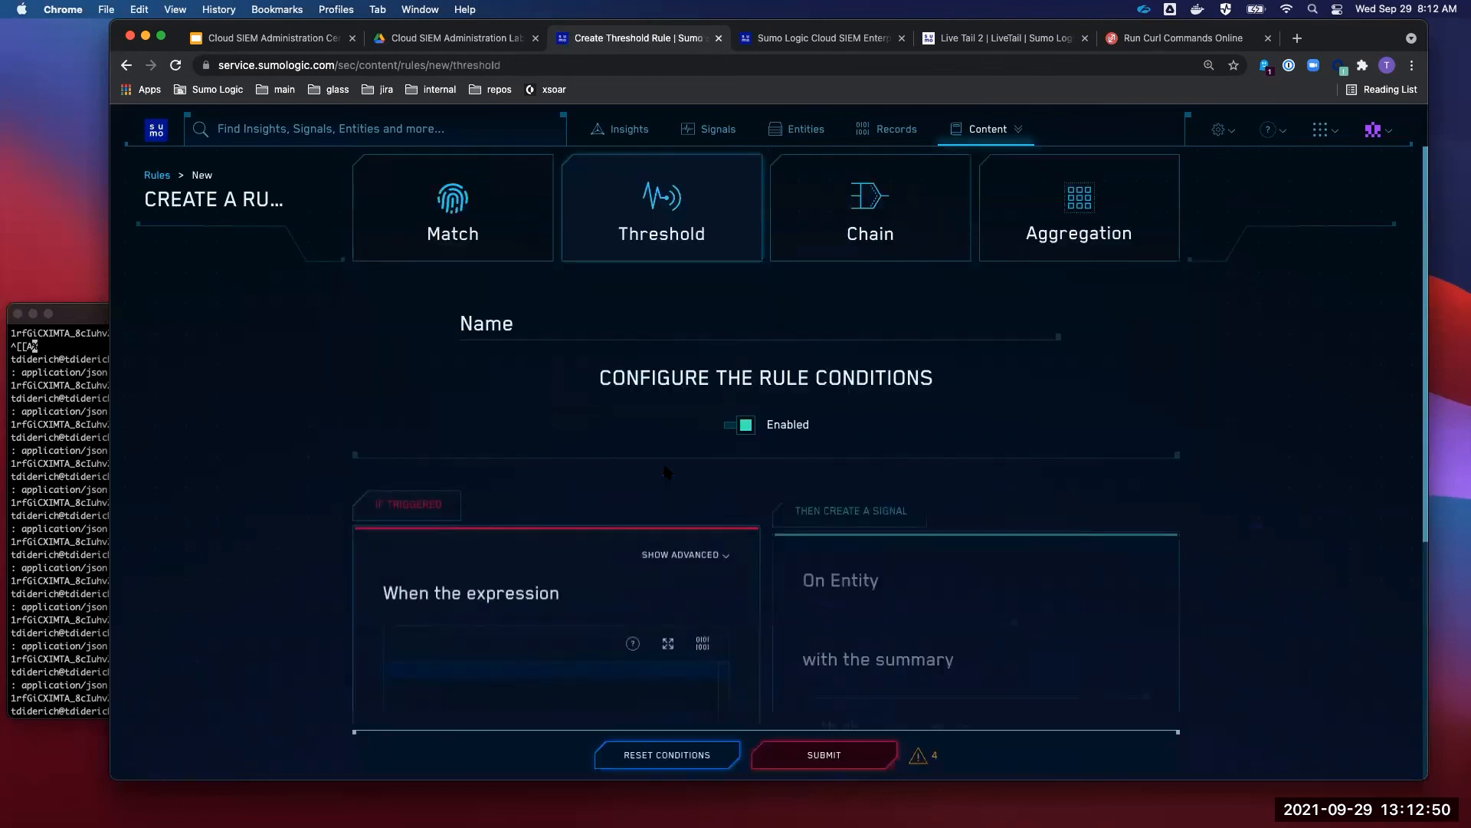
- Walk through the form's expression, On Entity, summary and description fields without filling them
scroll(541, 331, down, 3)
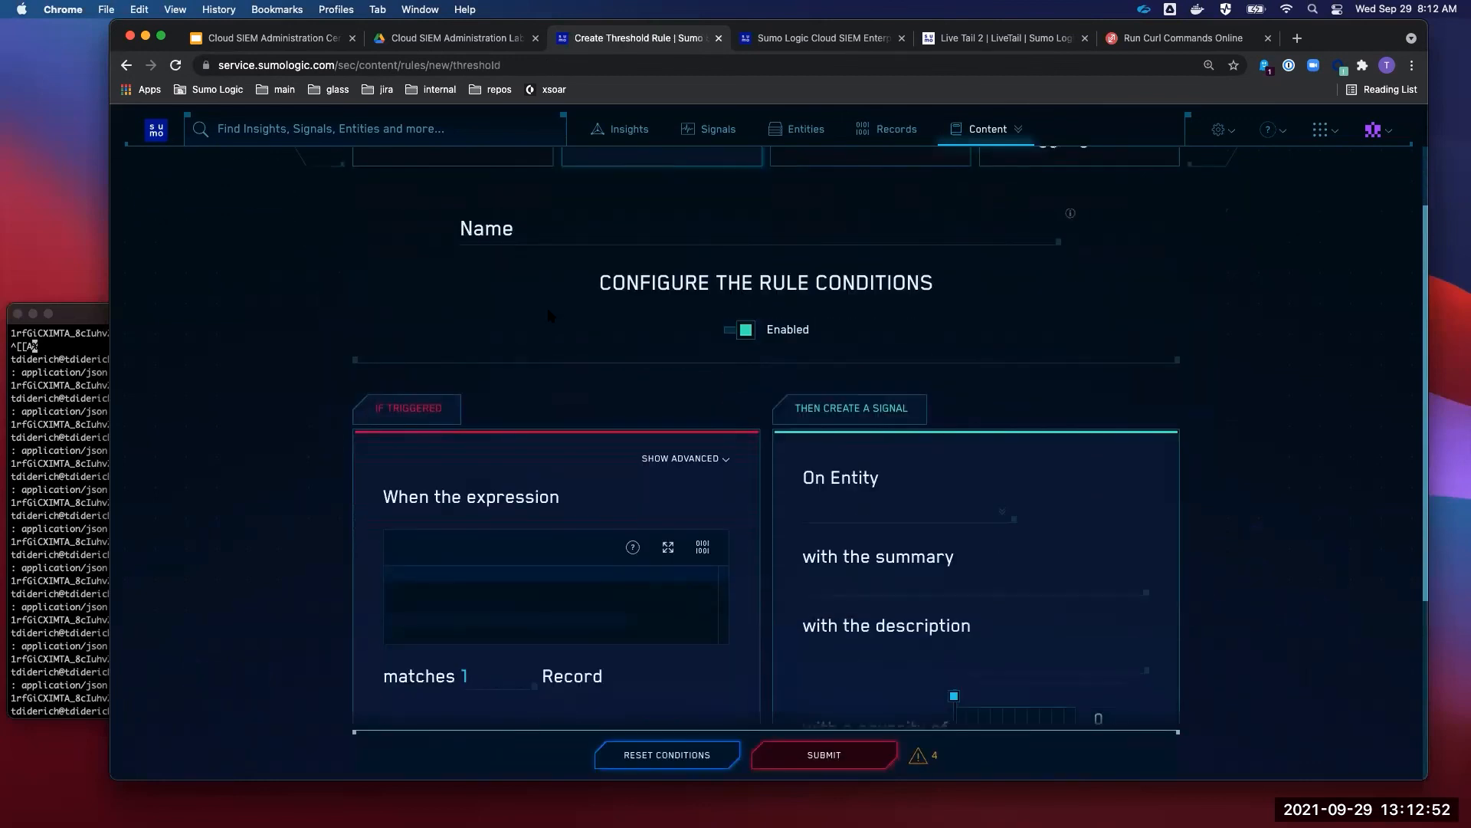
scroll(540, 380, down, 1)
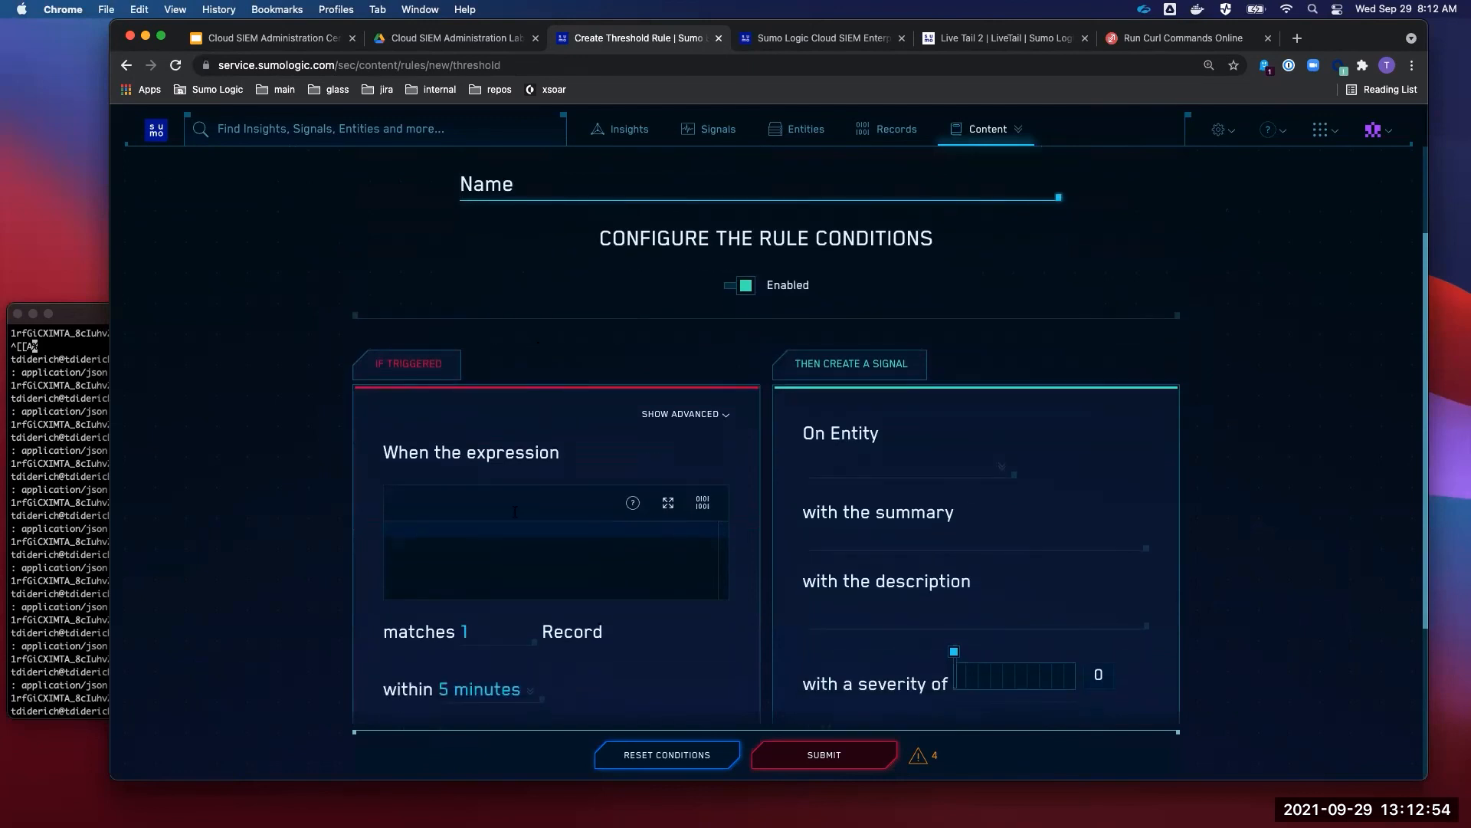
click(490, 541)
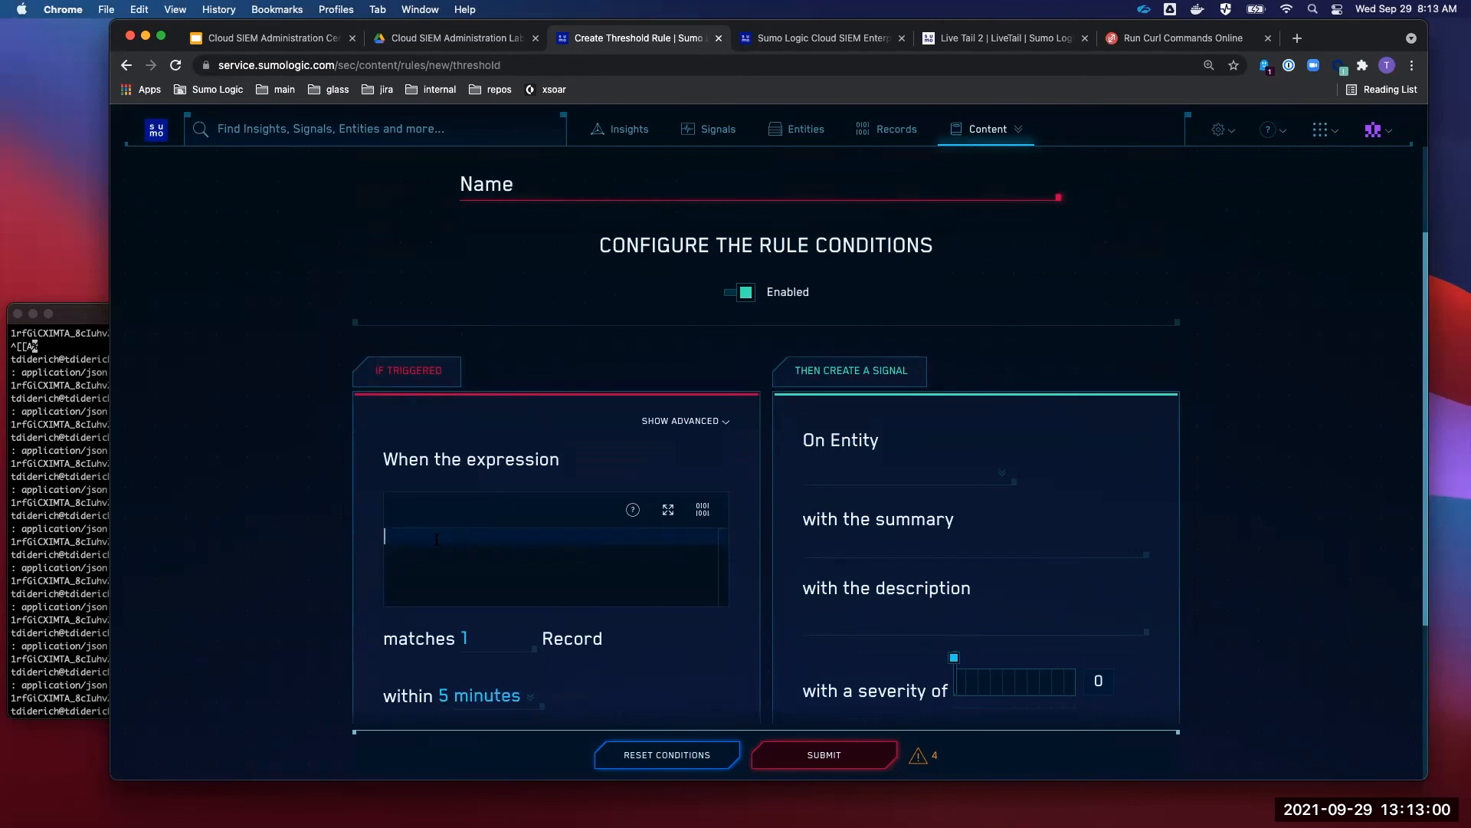
click(835, 471)
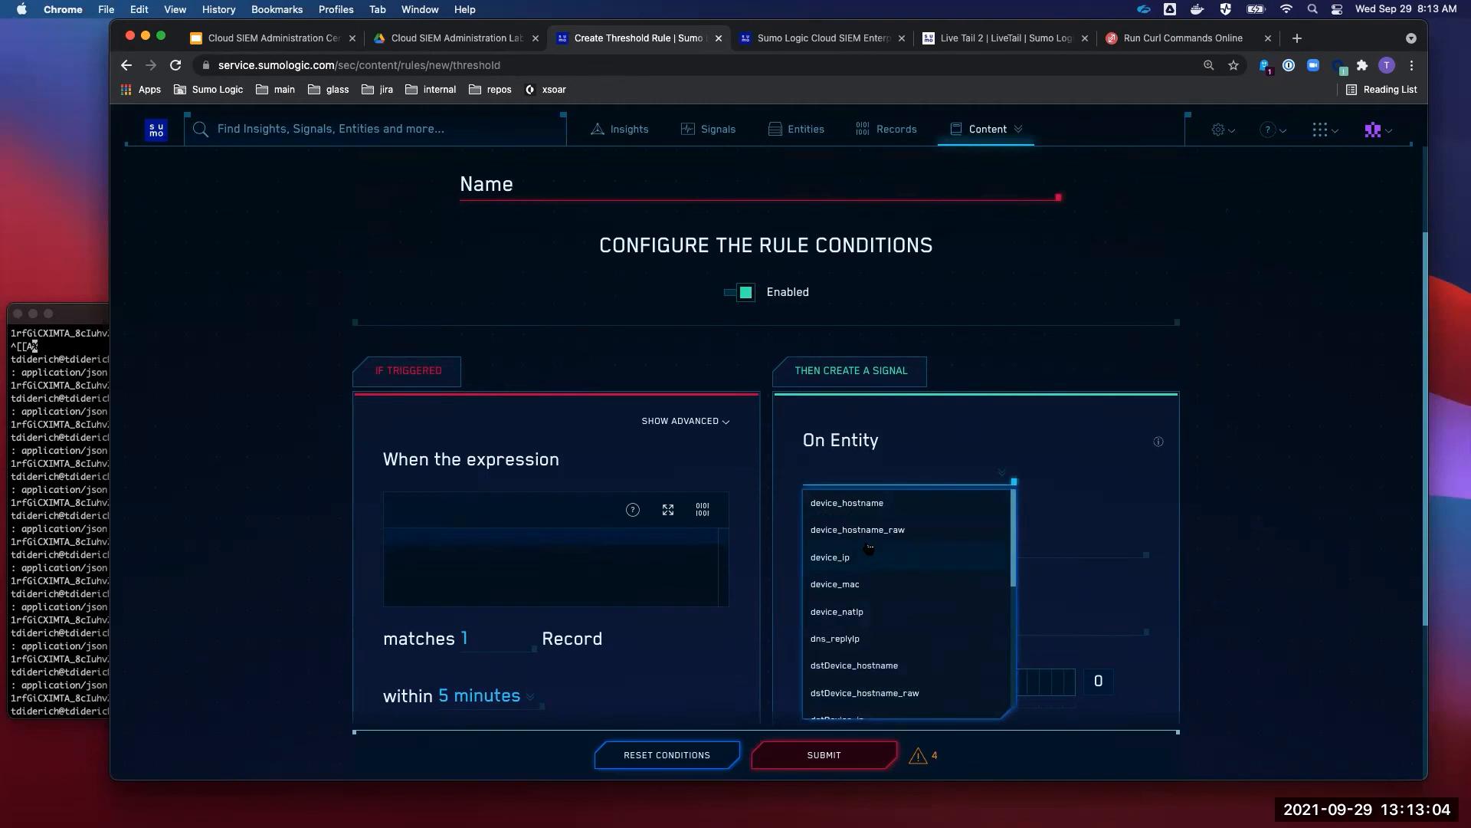
scroll(781, 471, down, 2)
scroll(783, 475, down, 1)
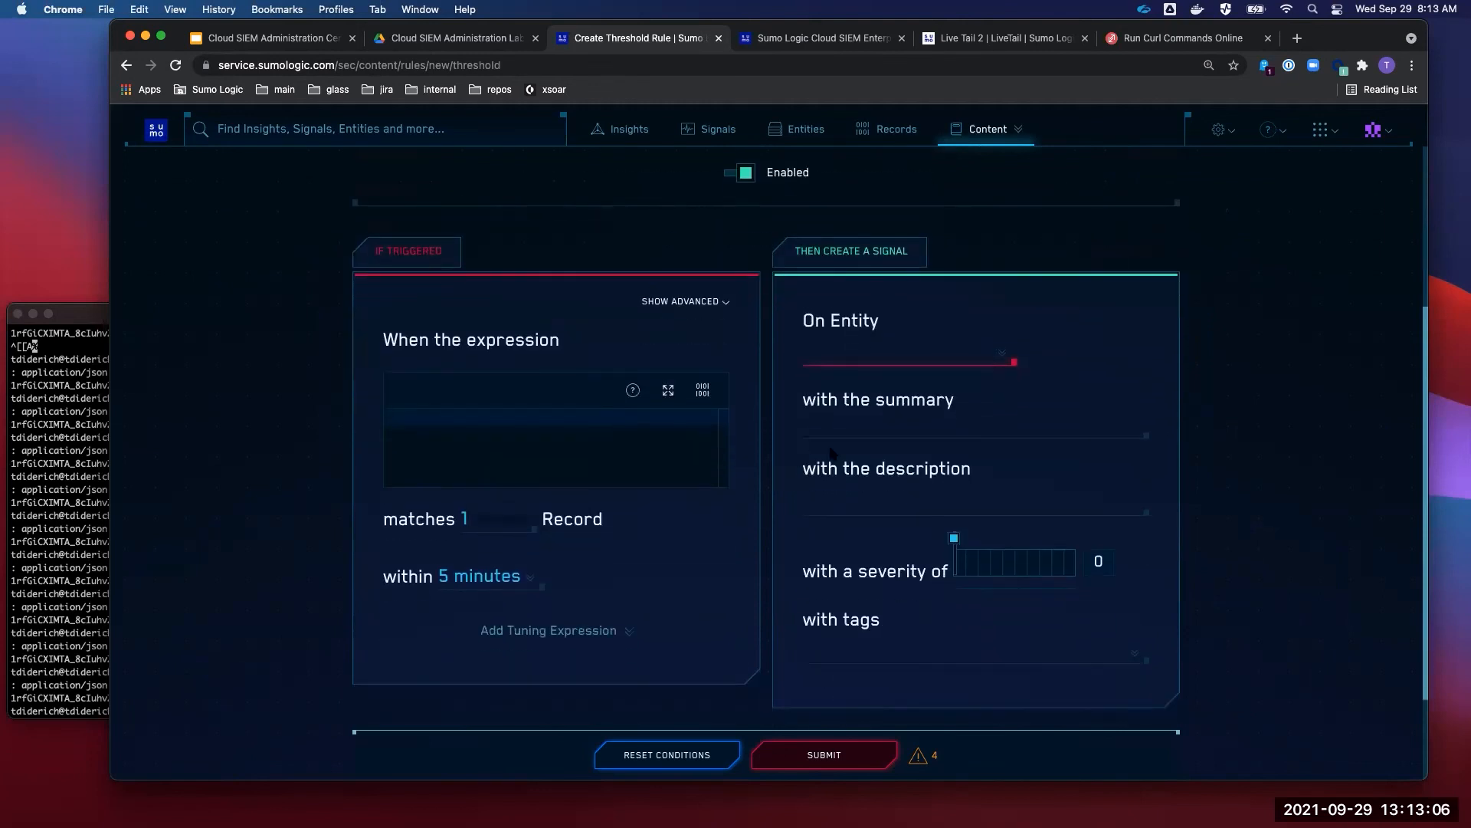
click(844, 432)
click(854, 501)
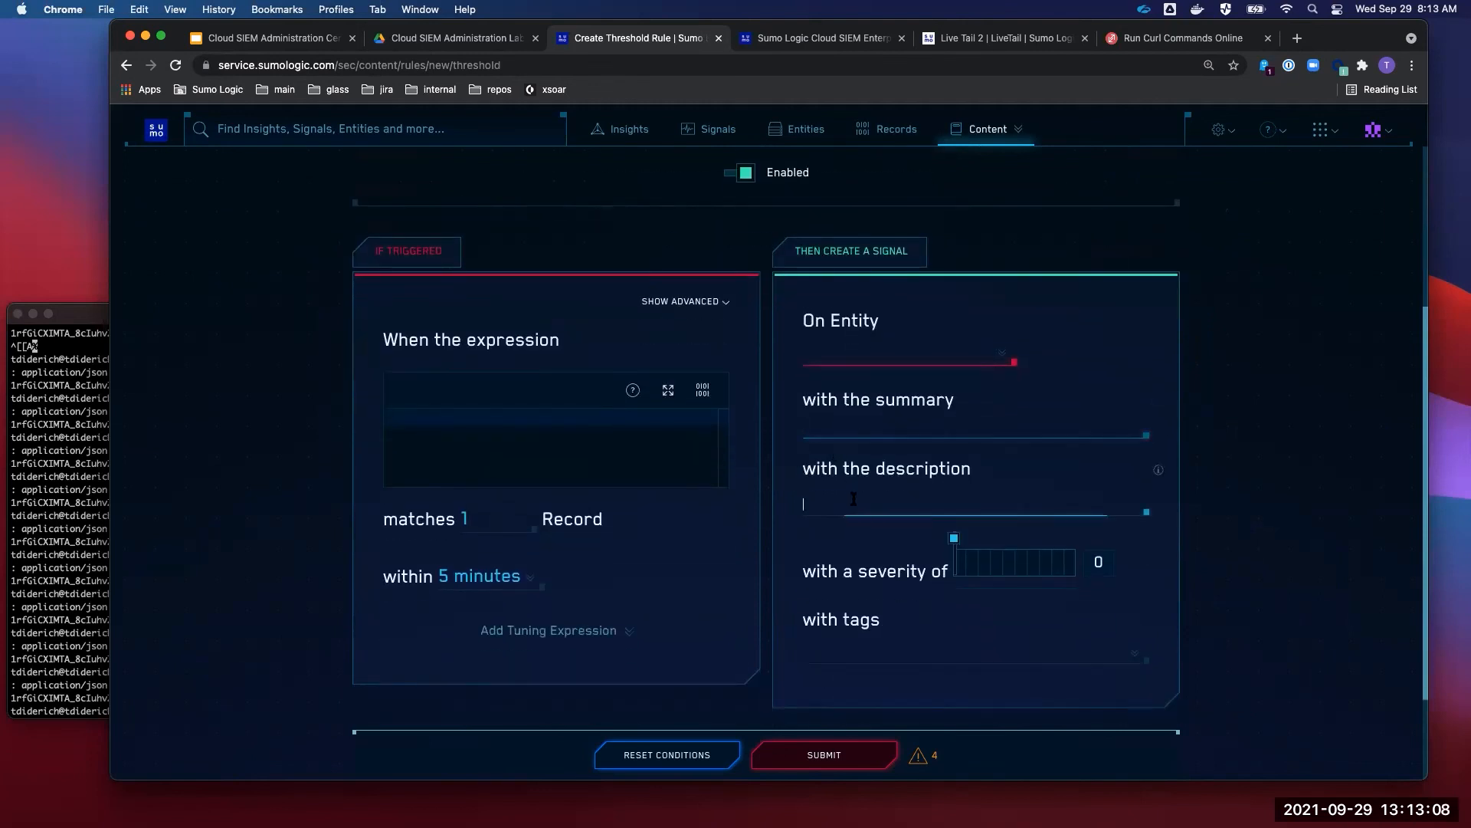
click(775, 536)
scroll(773, 537, down, 3)
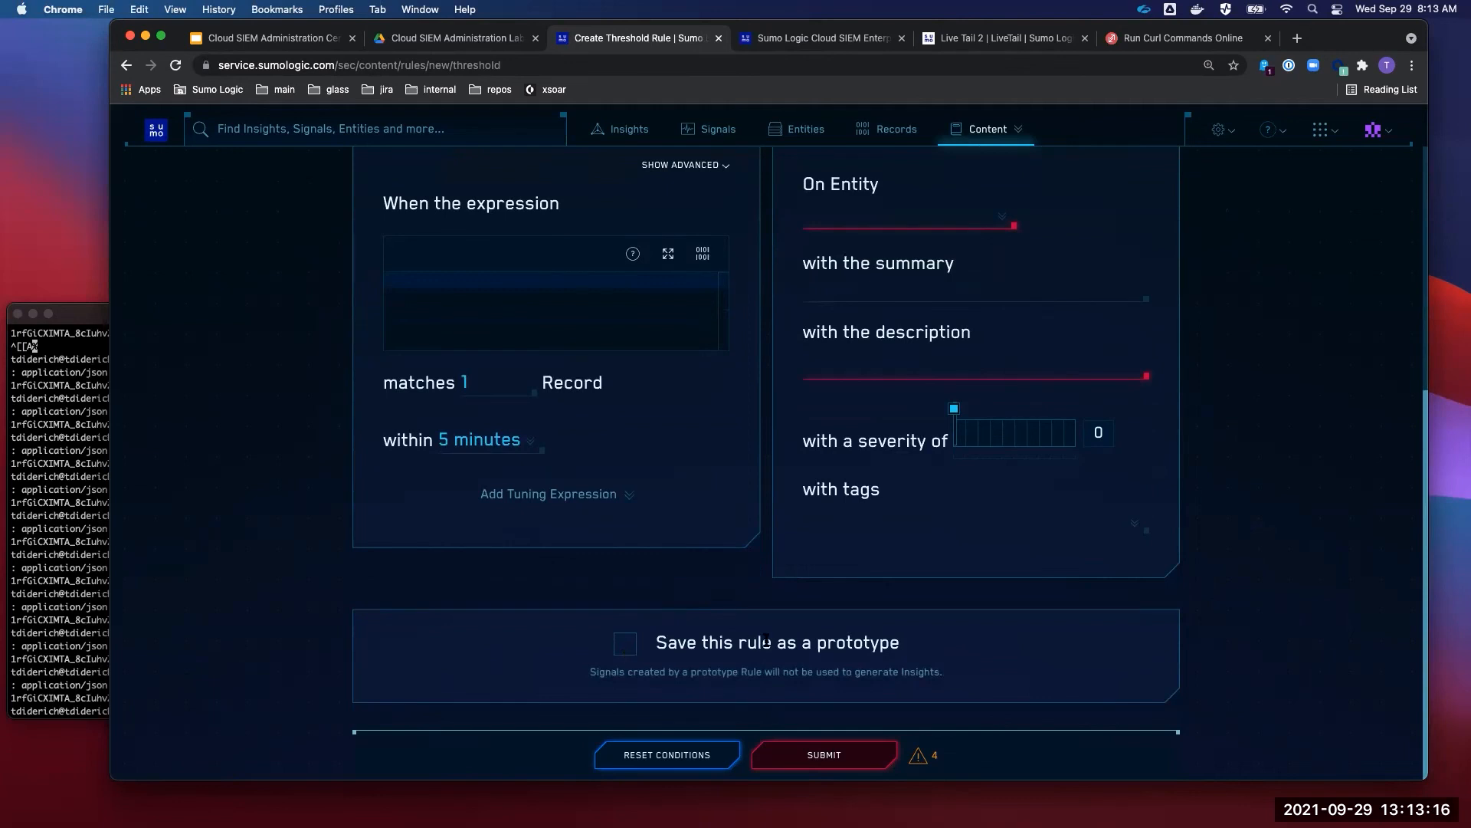
scroll(766, 640, up, 5)
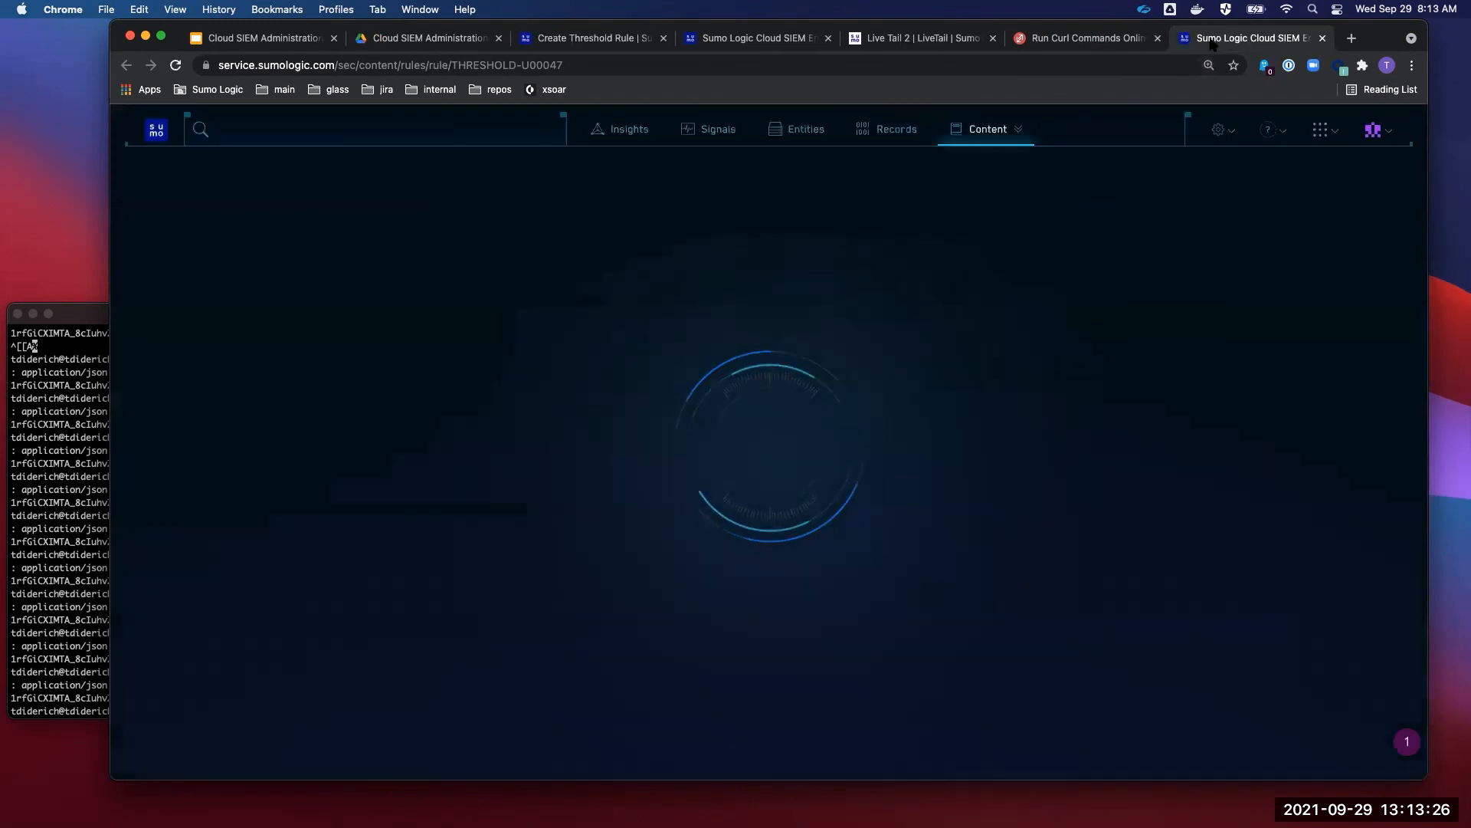
- Move the rule details tab left and close the duplicate and unused Create Threshold Rule tabs
drag(1180, 38, 843, 43)
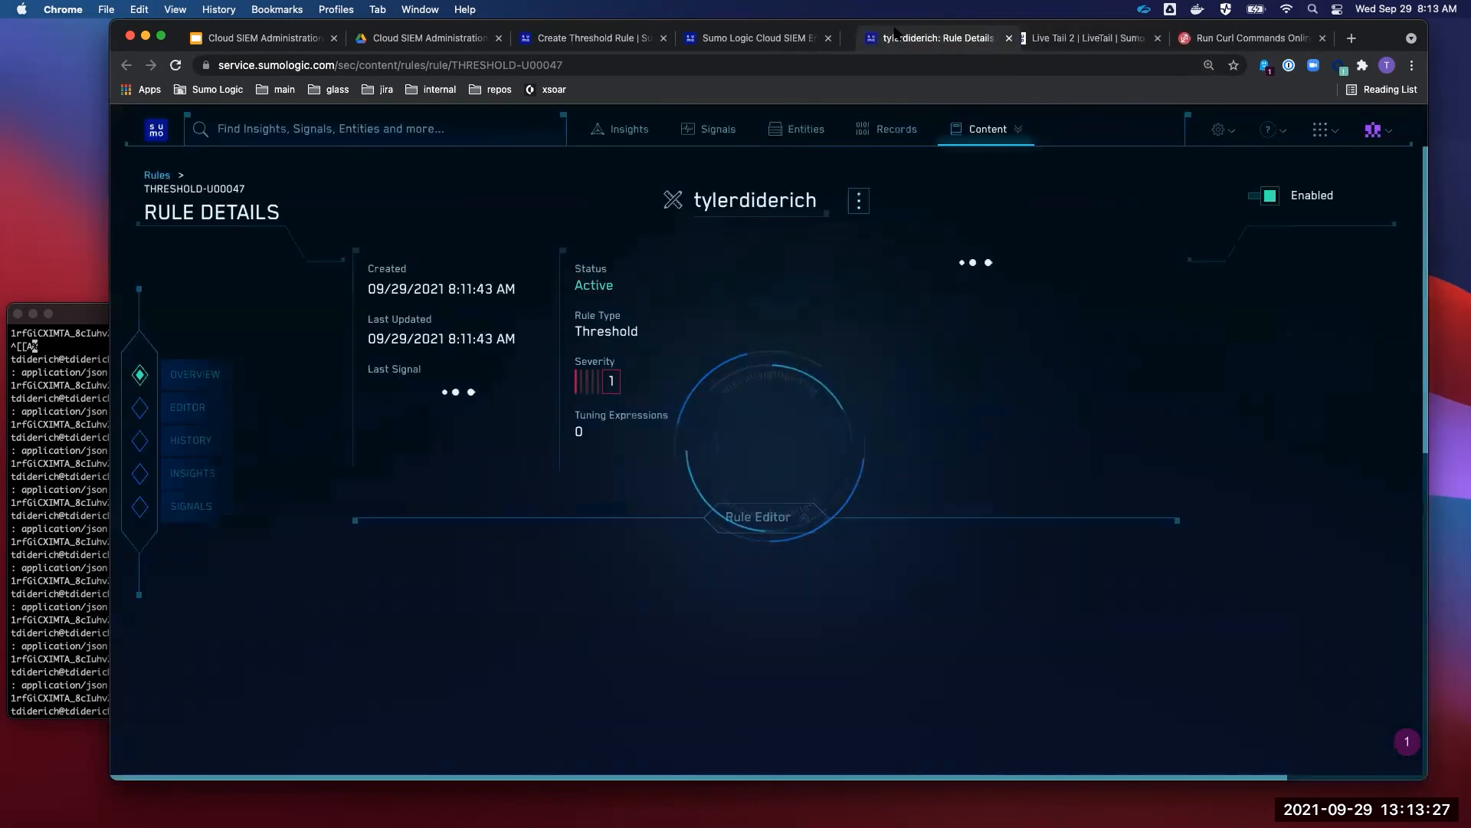
click(827, 37)
click(664, 38)
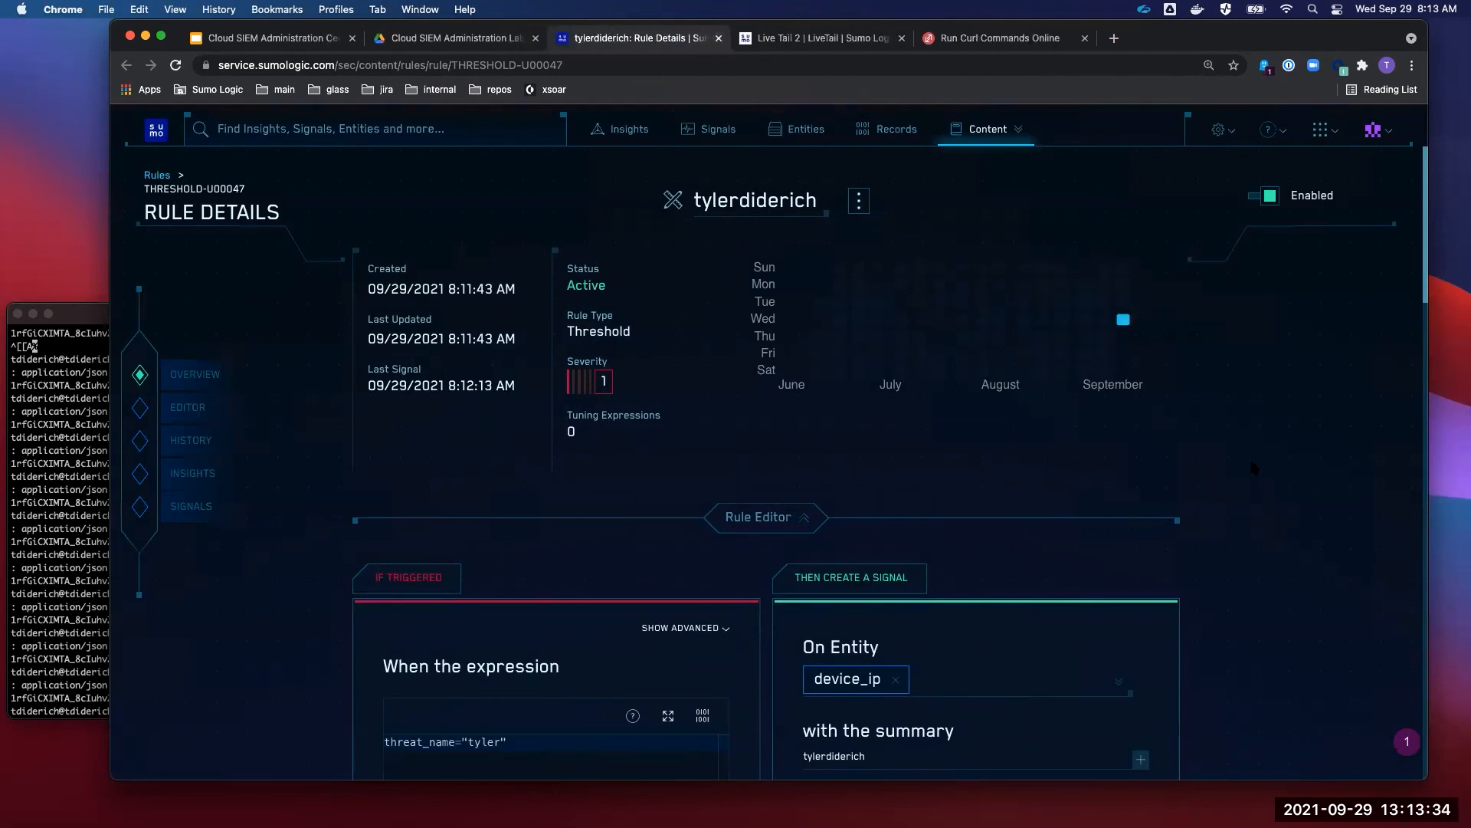
- Inspect the activity heatmap and scroll down to the rule's Signals (5) section
mouse_move(1126, 322)
scroll(1154, 453, down, 3)
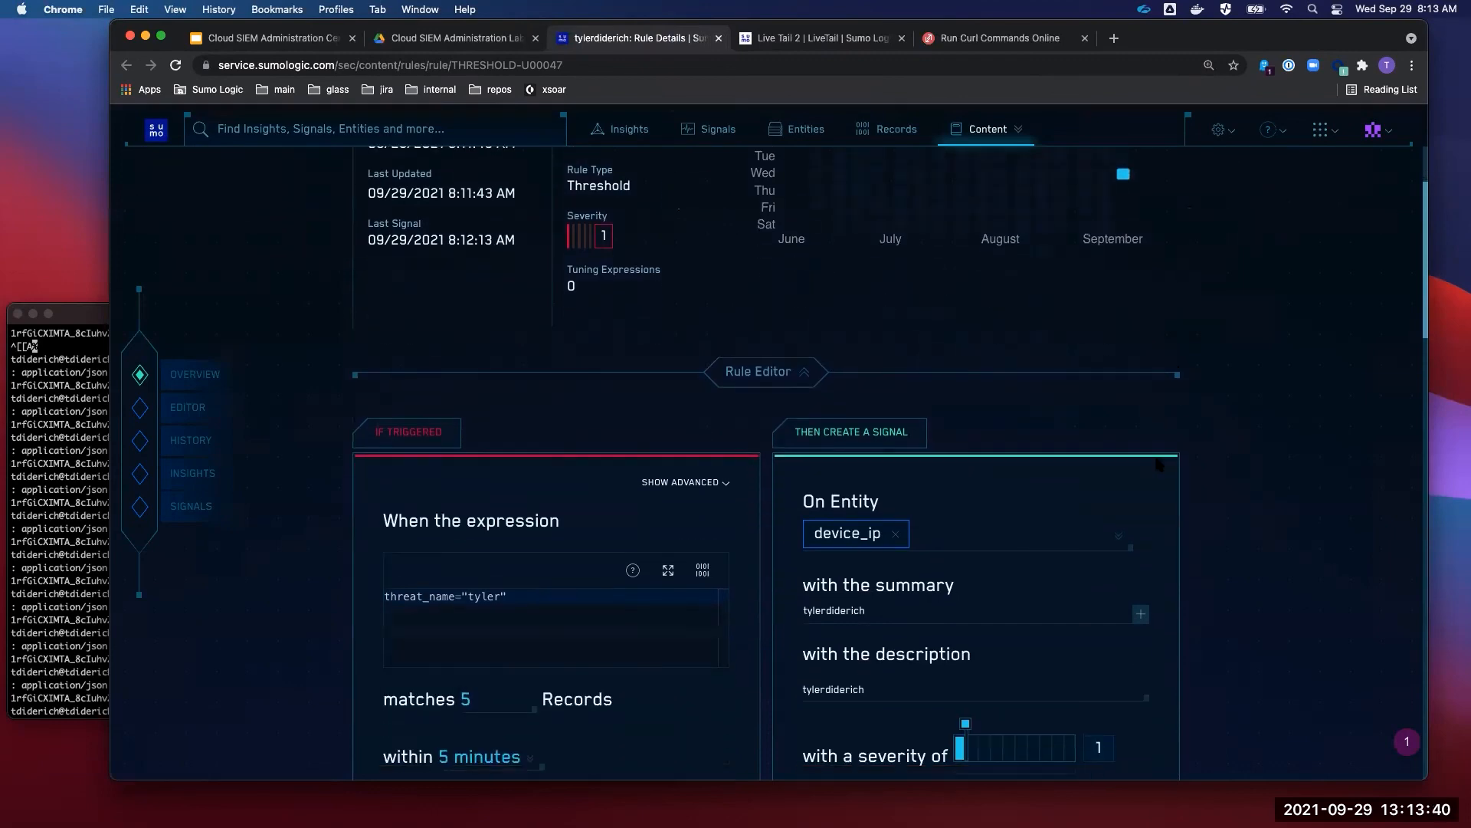
scroll(1154, 453, up, 3)
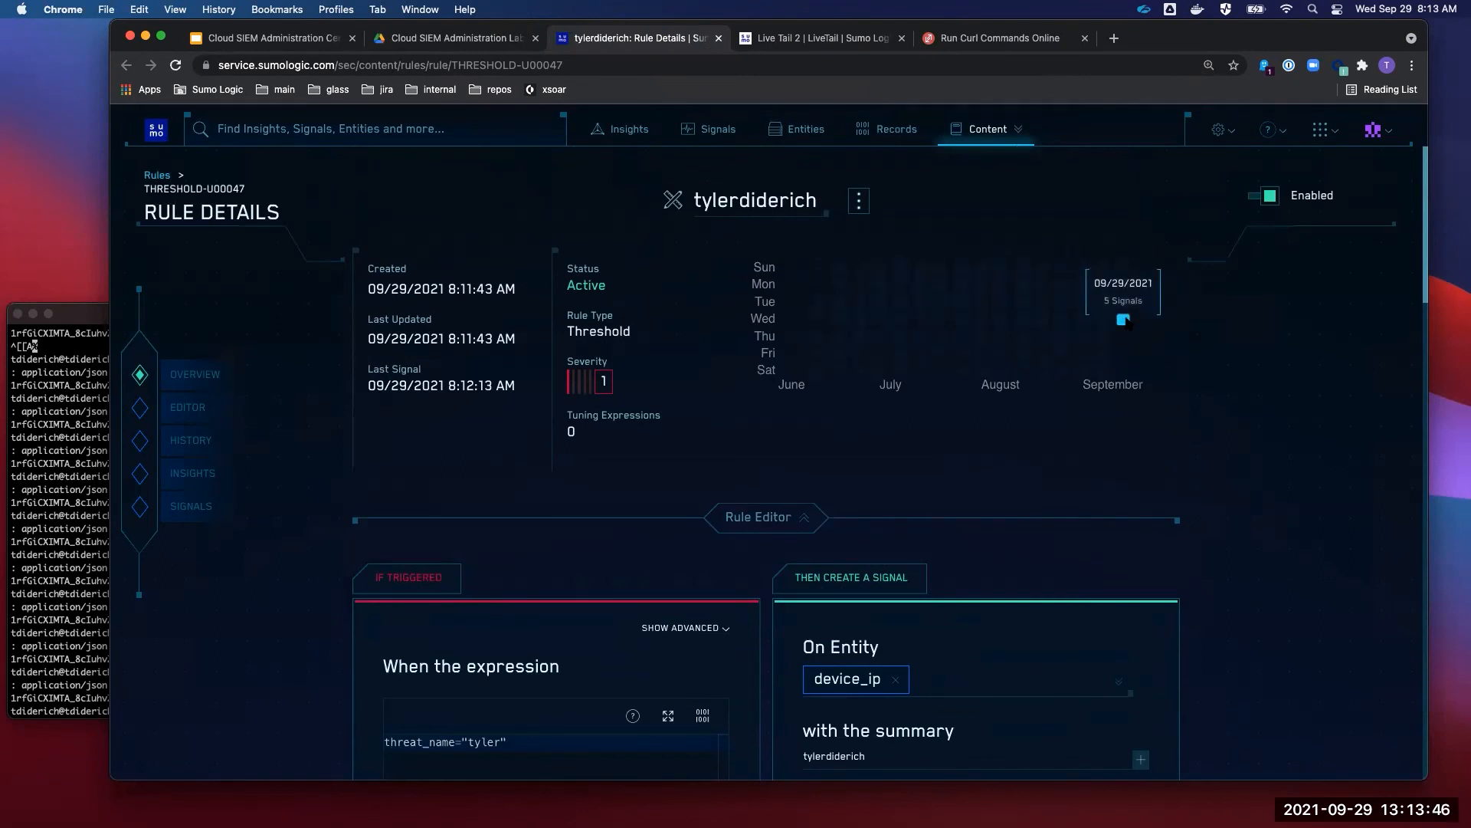
scroll(1178, 427, down, 15)
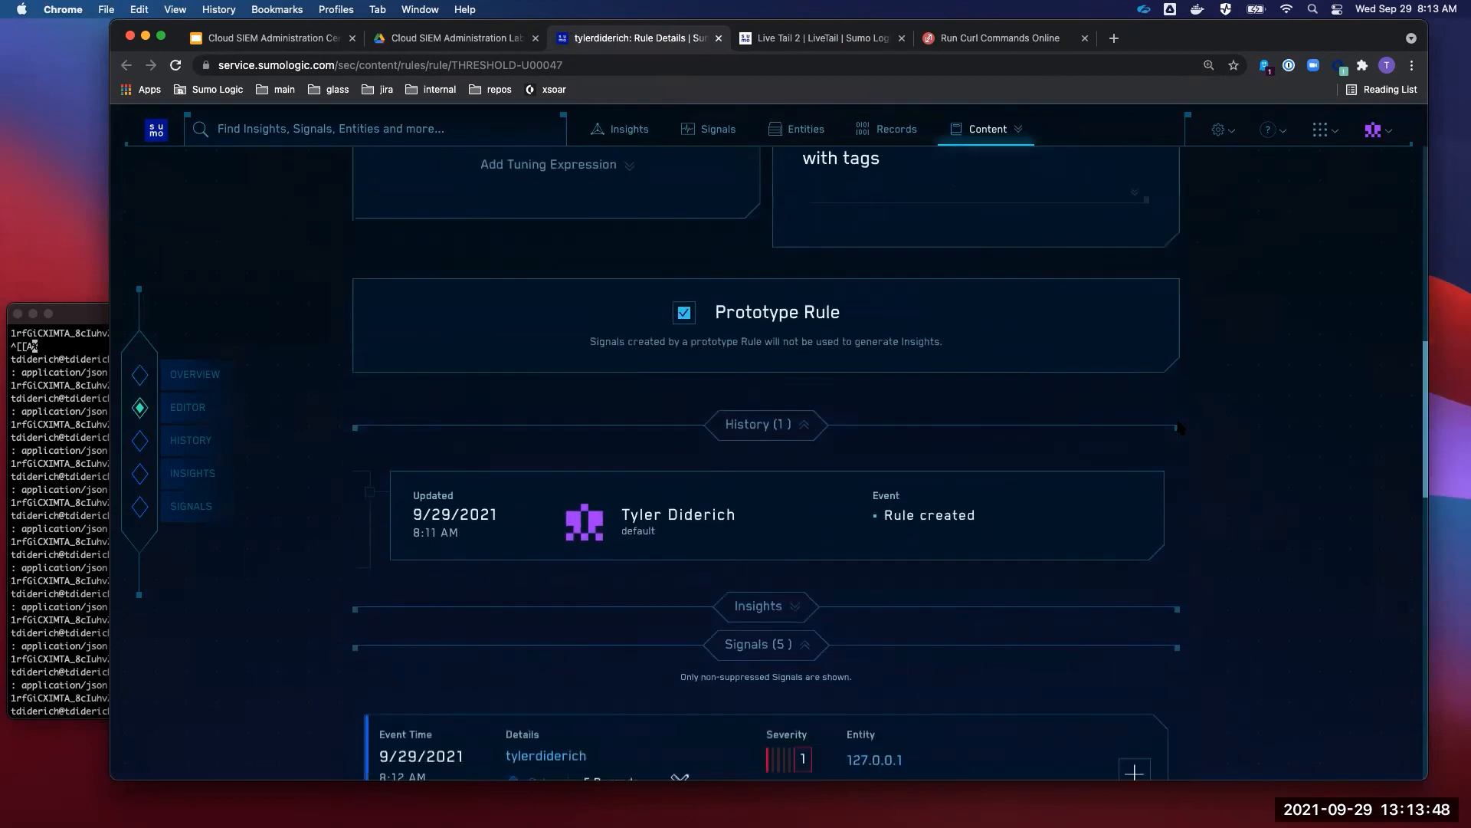
scroll(1179, 427, down, 5)
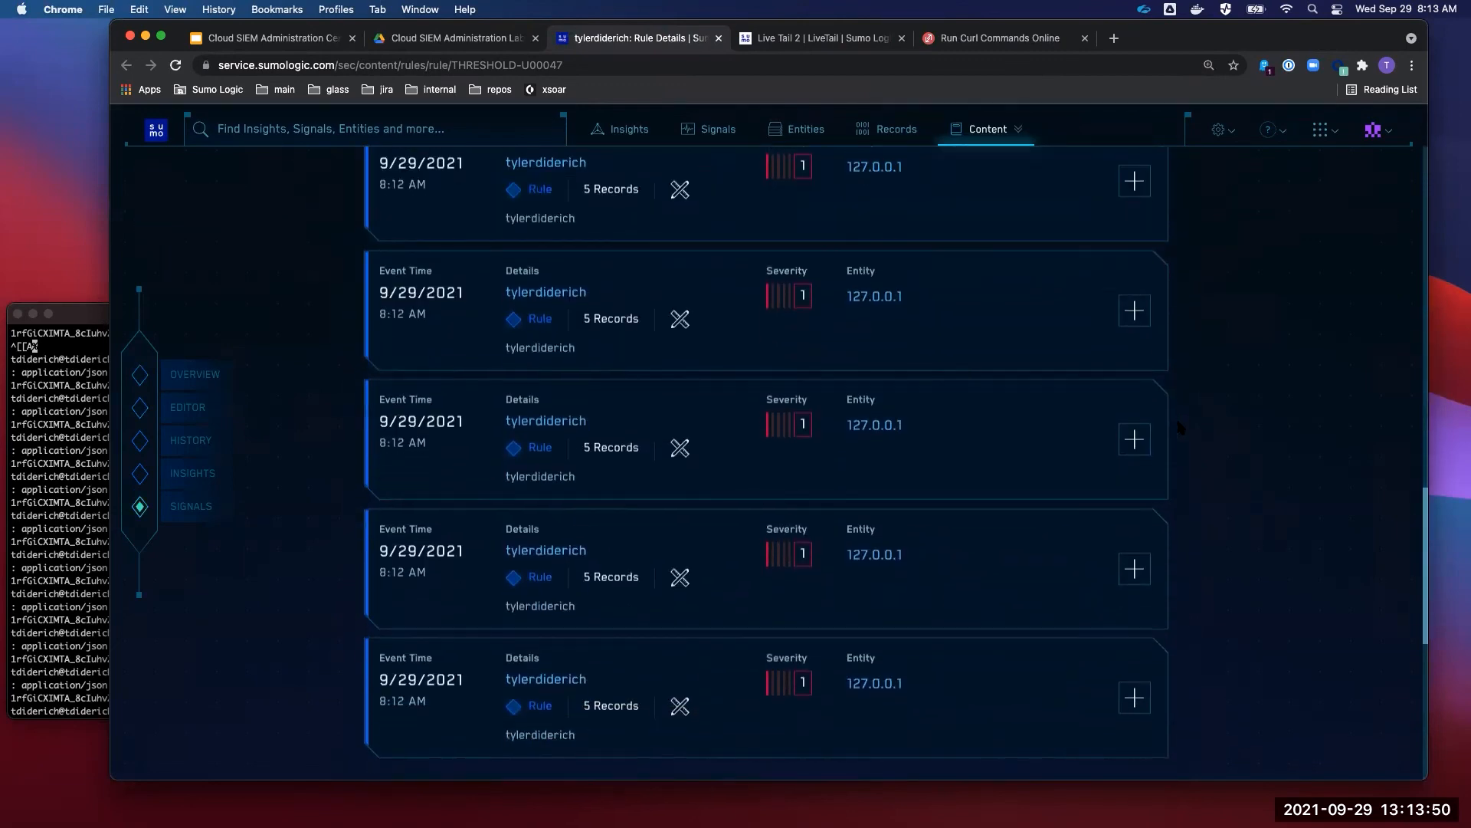
scroll(1180, 427, up, 1)
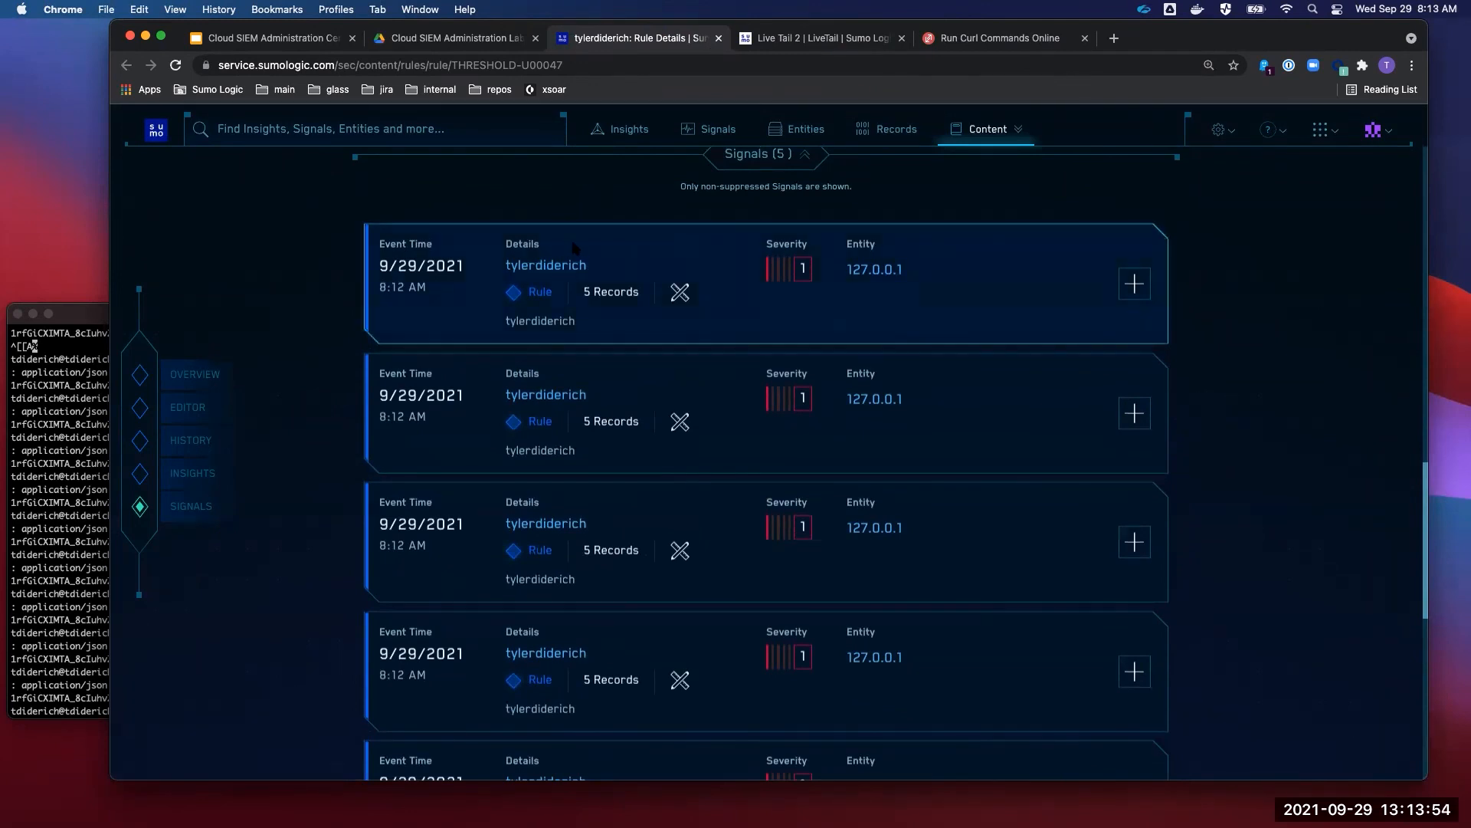
- Open the first signal and scroll through its 5 attached records from 127.0.0.1
click(550, 268)
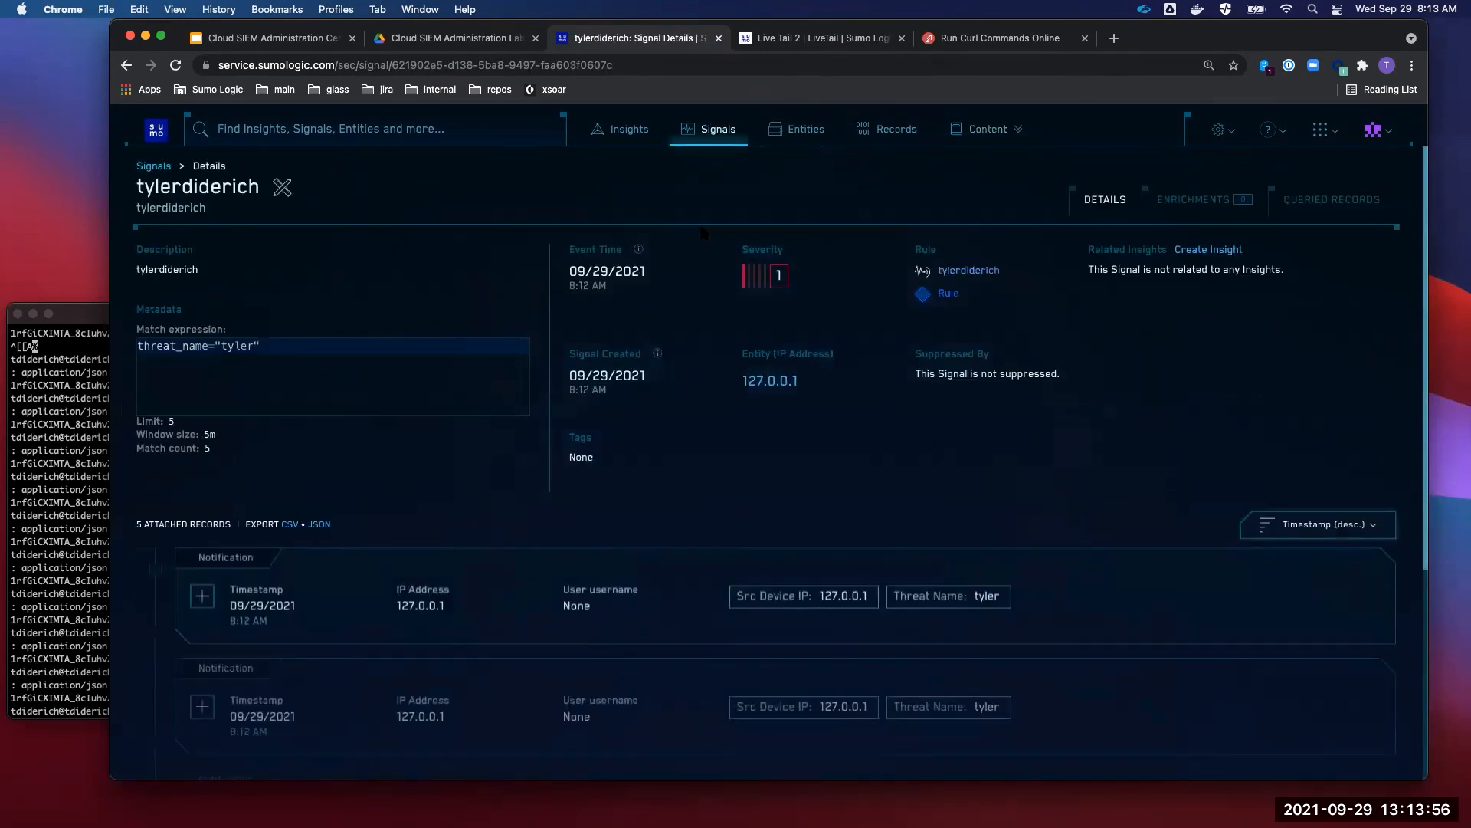
scroll(656, 357, down, 5)
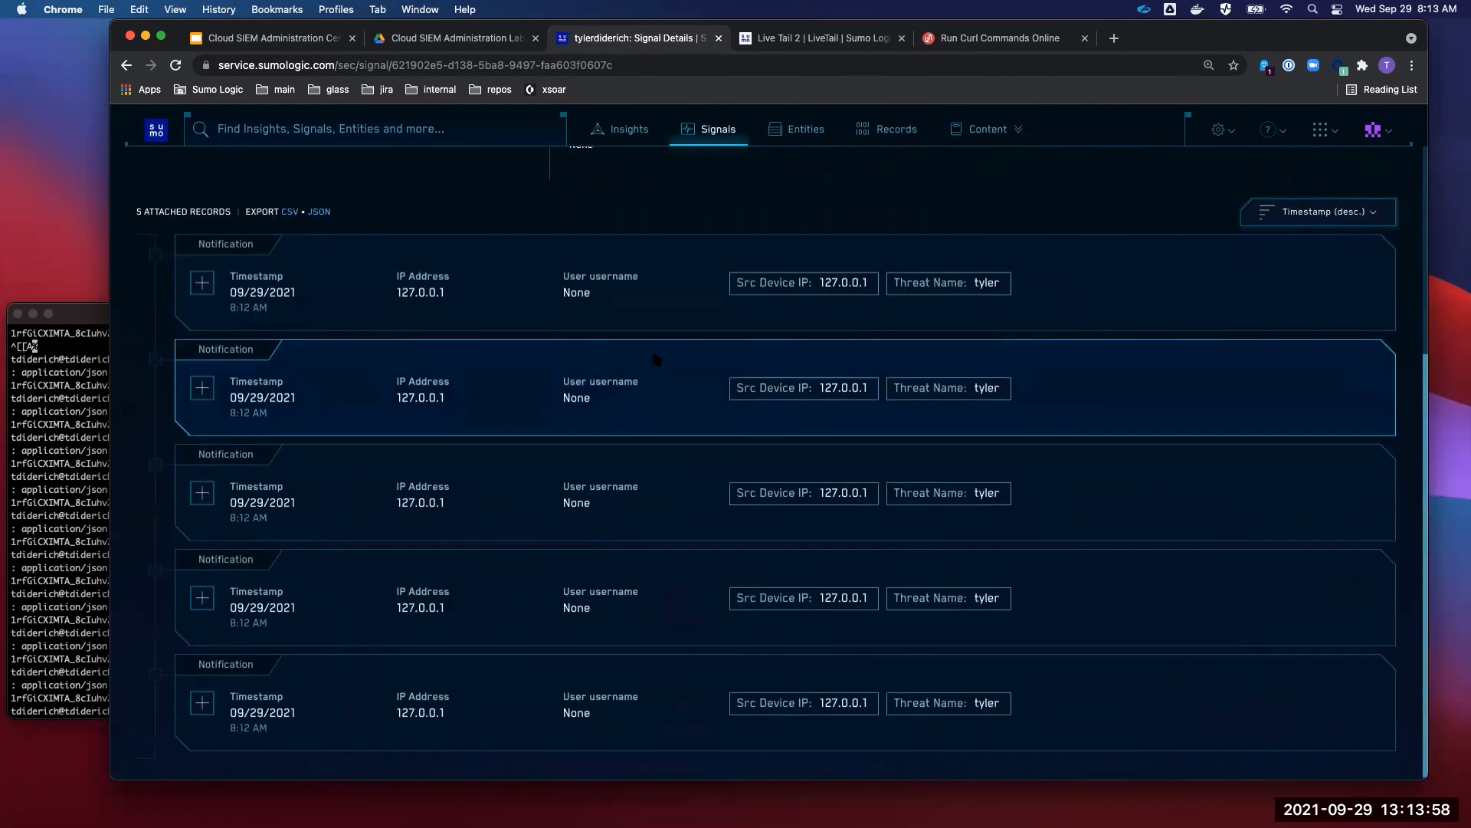
scroll(656, 359, up, 5)
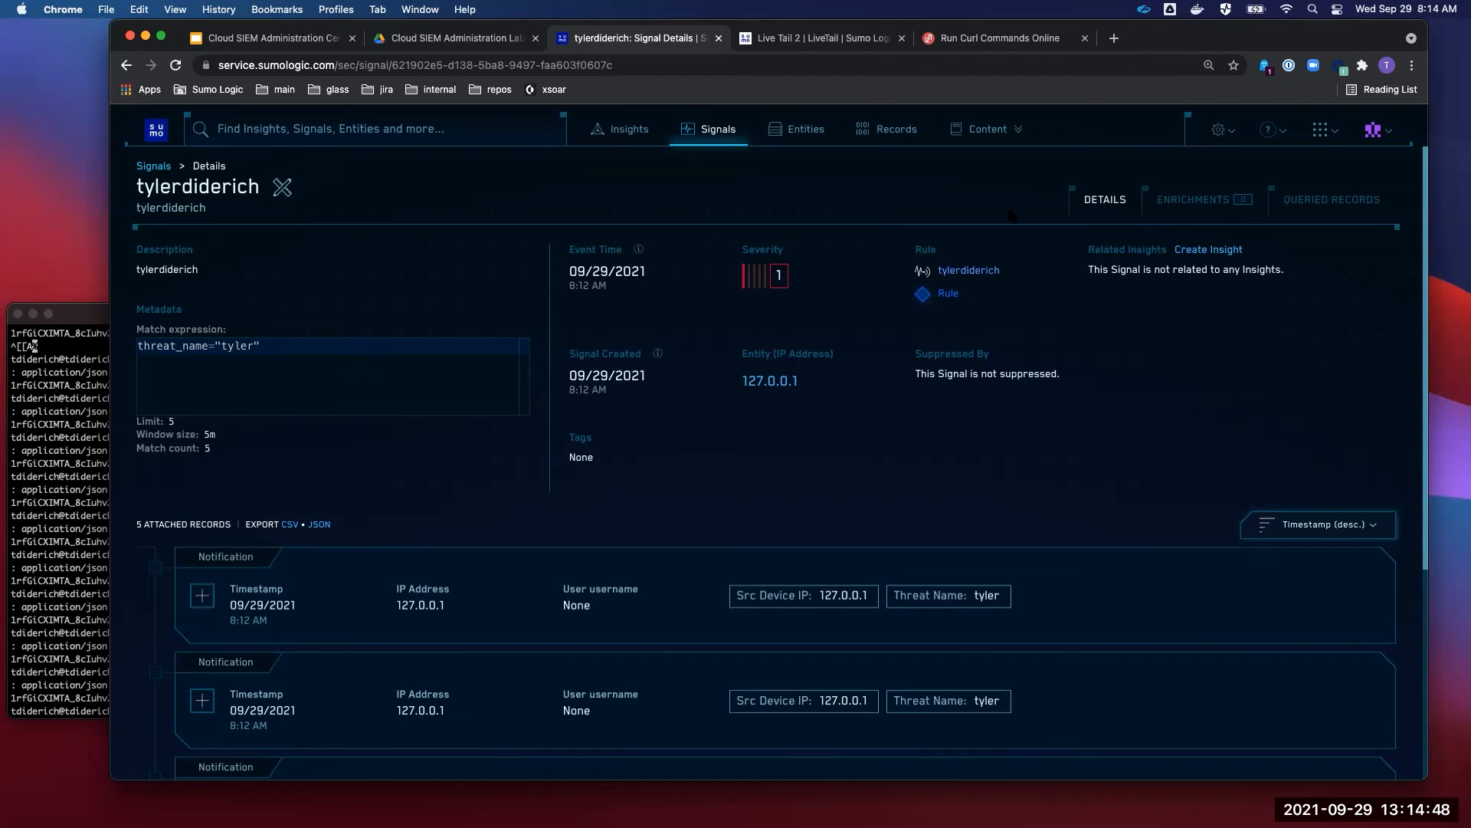
- Present the Cert Jam deck and advance to the Lab 8 chain rule slide
key(super+1)
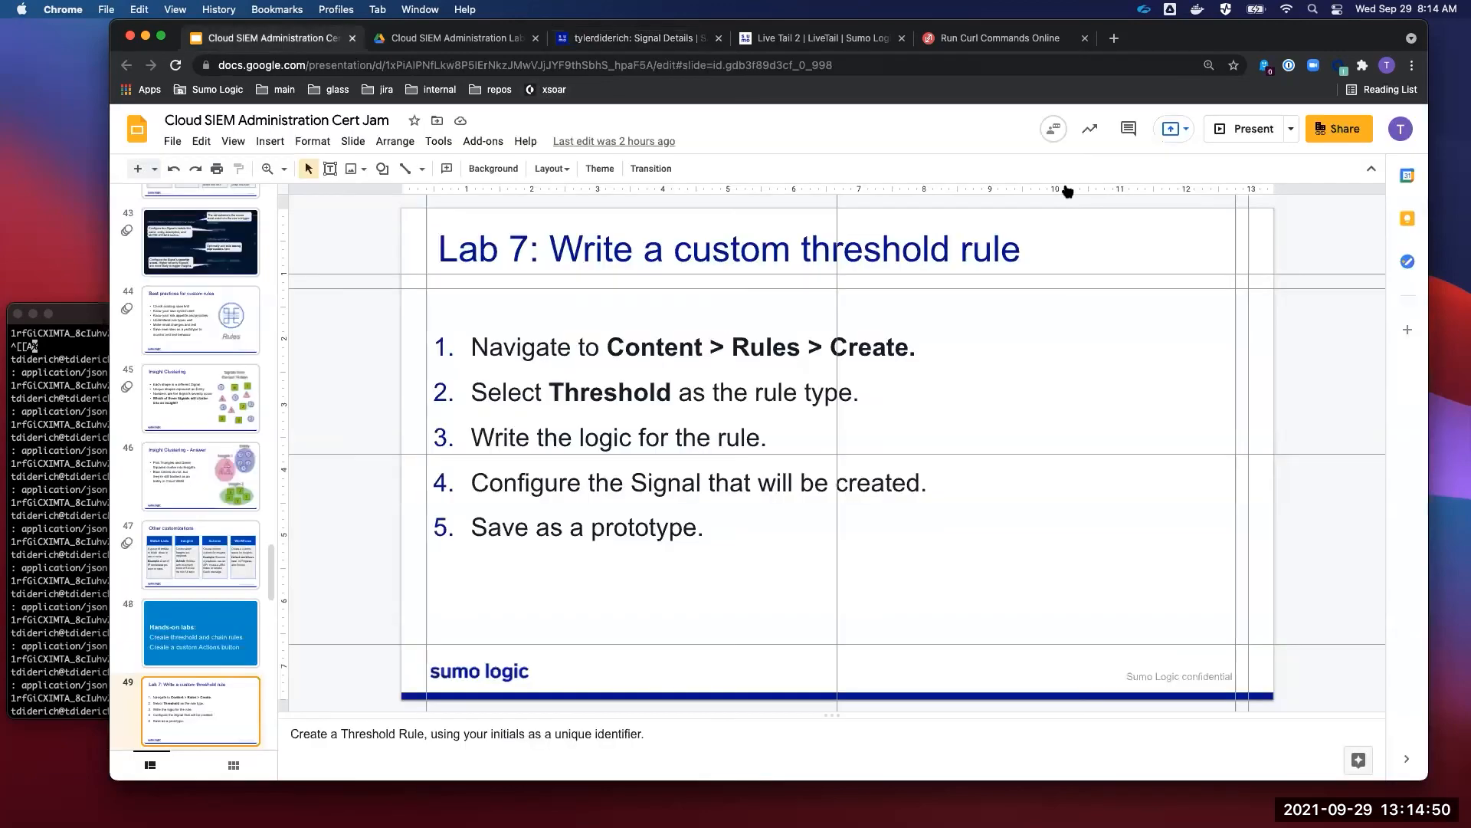
click(1238, 129)
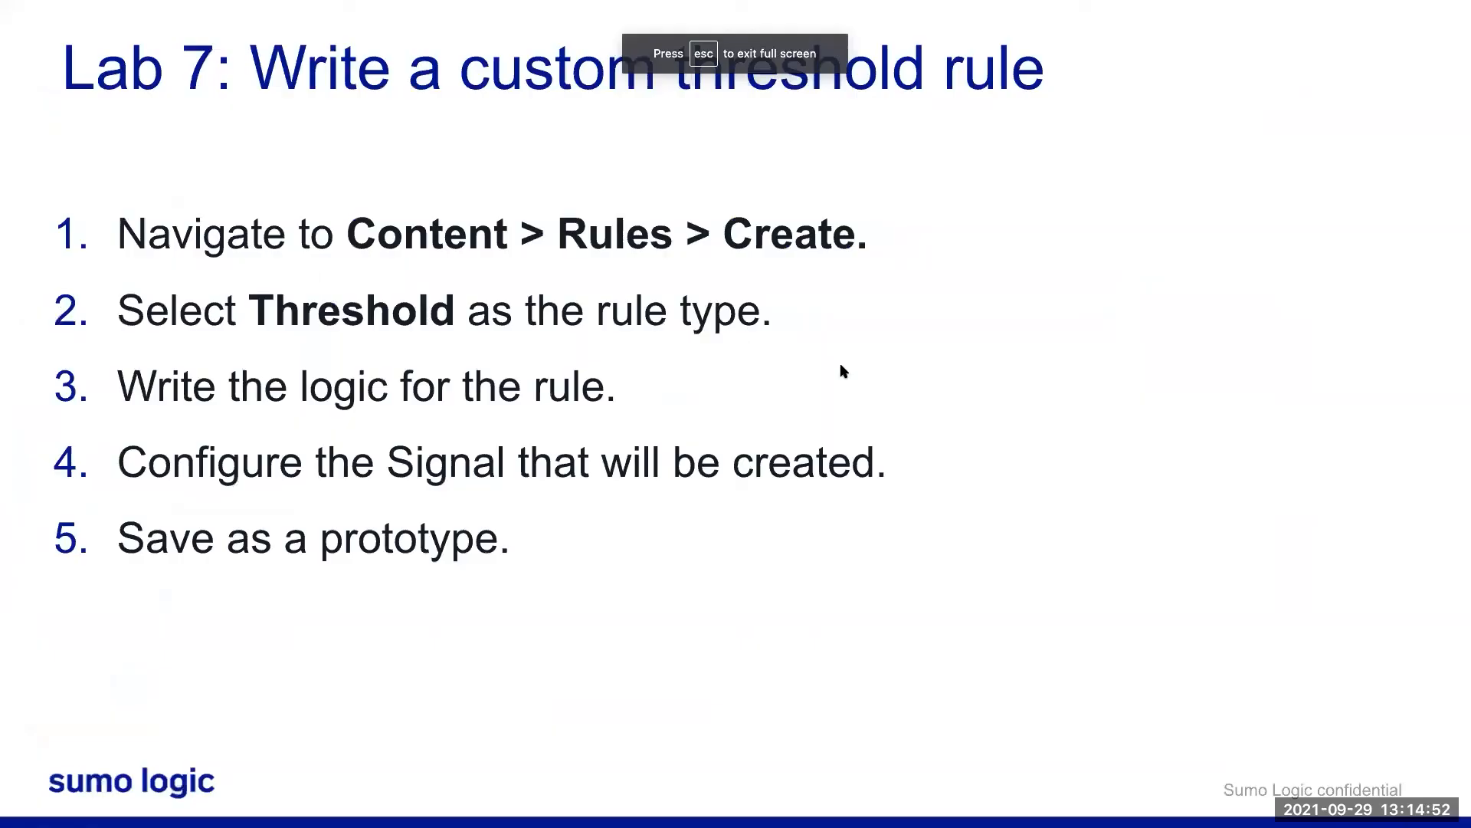
key(Right)
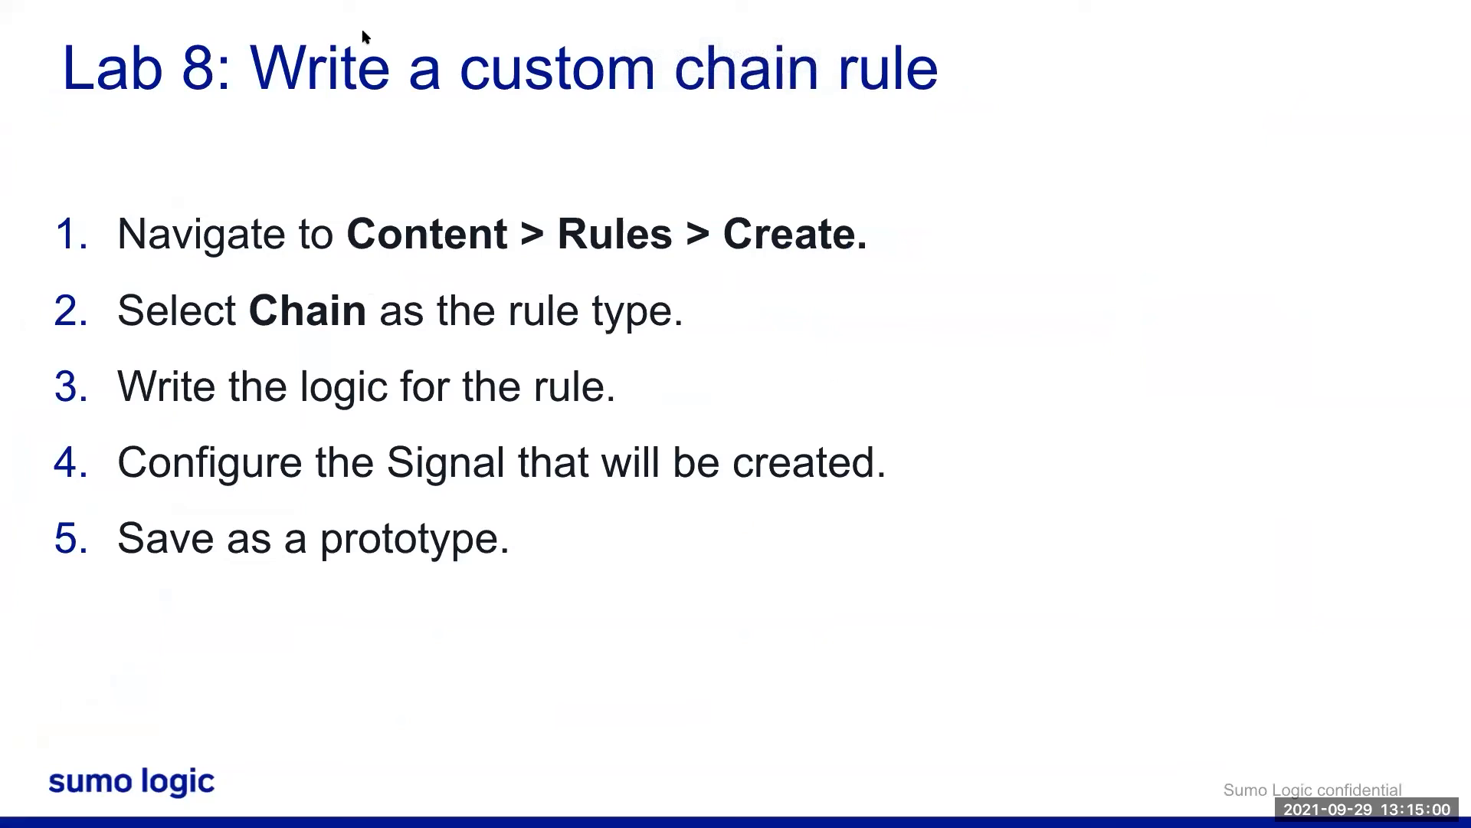
- Exit full screen and return to the Sumo Logic signal details page
mouse_move(319, 3)
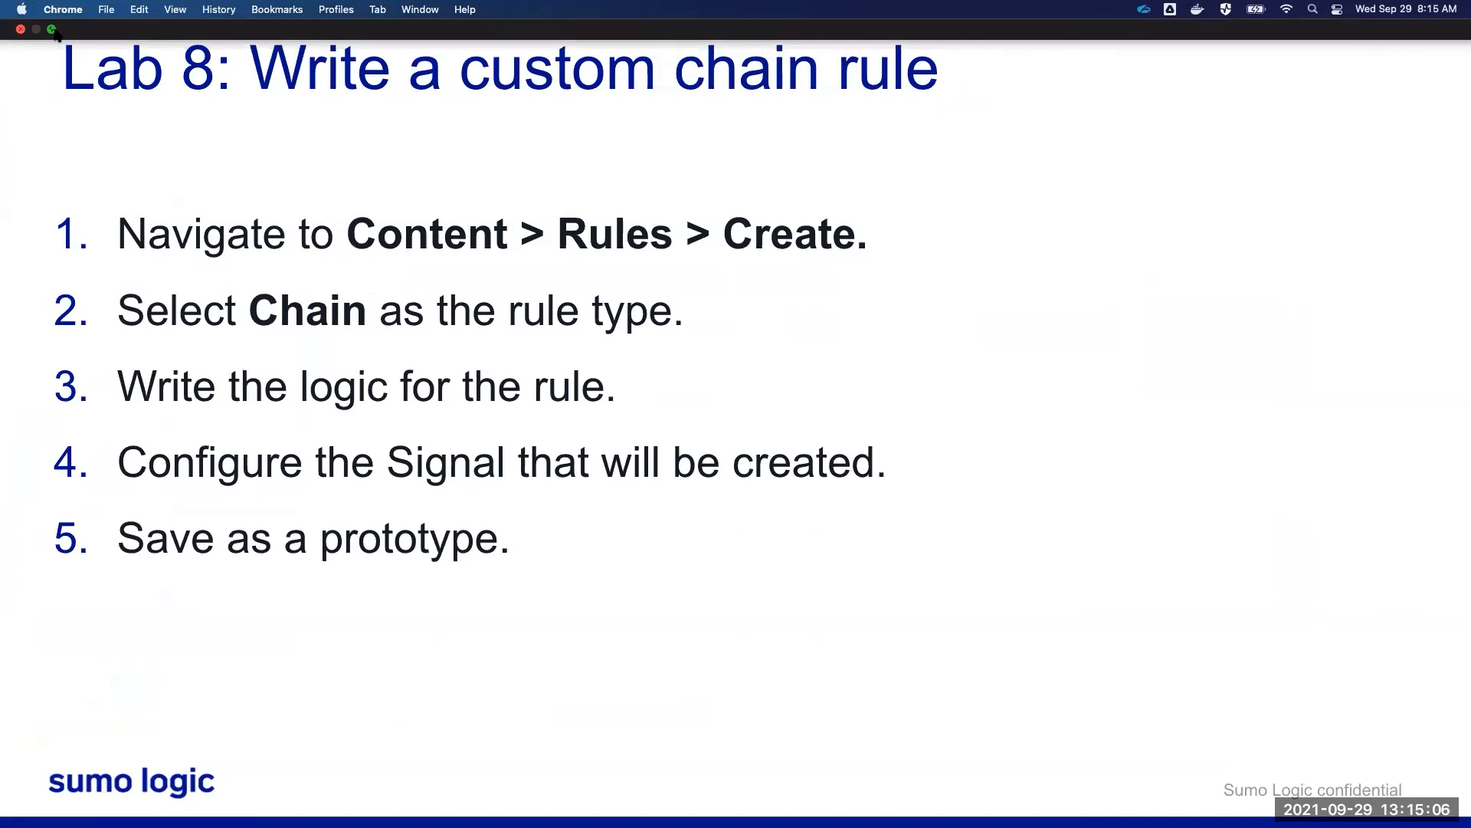
click(53, 30)
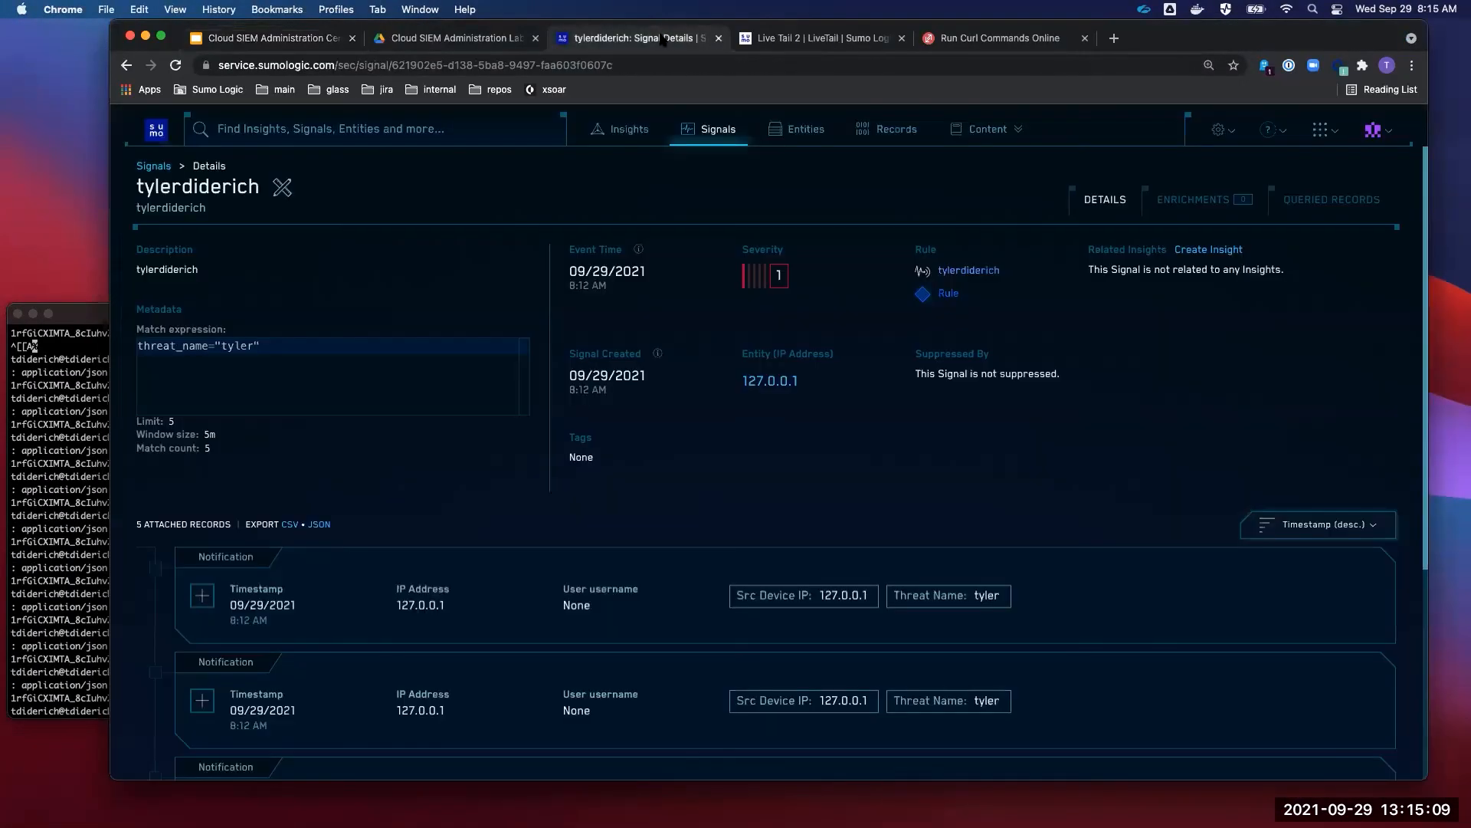
click(664, 37)
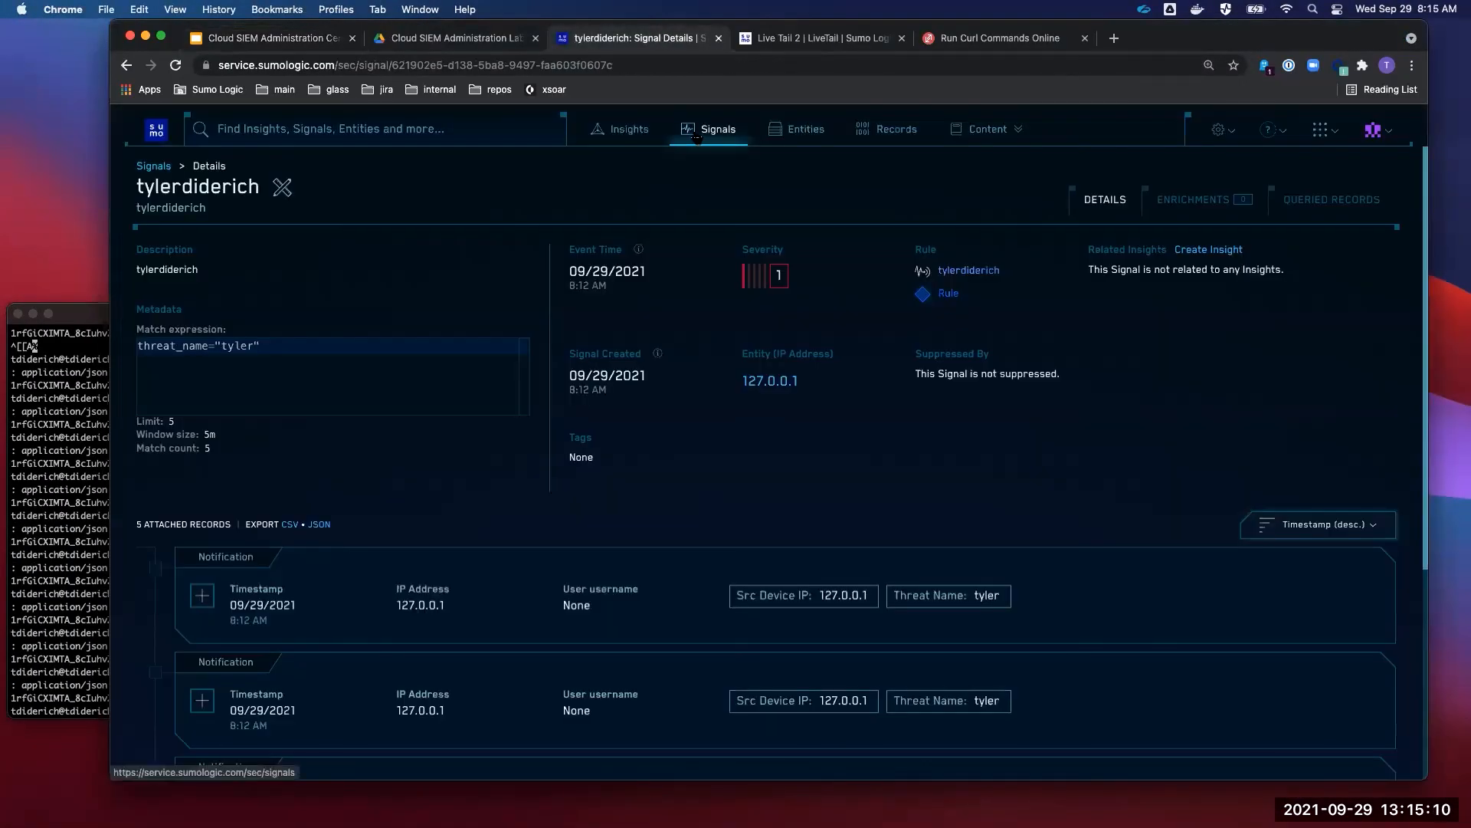
click(988, 129)
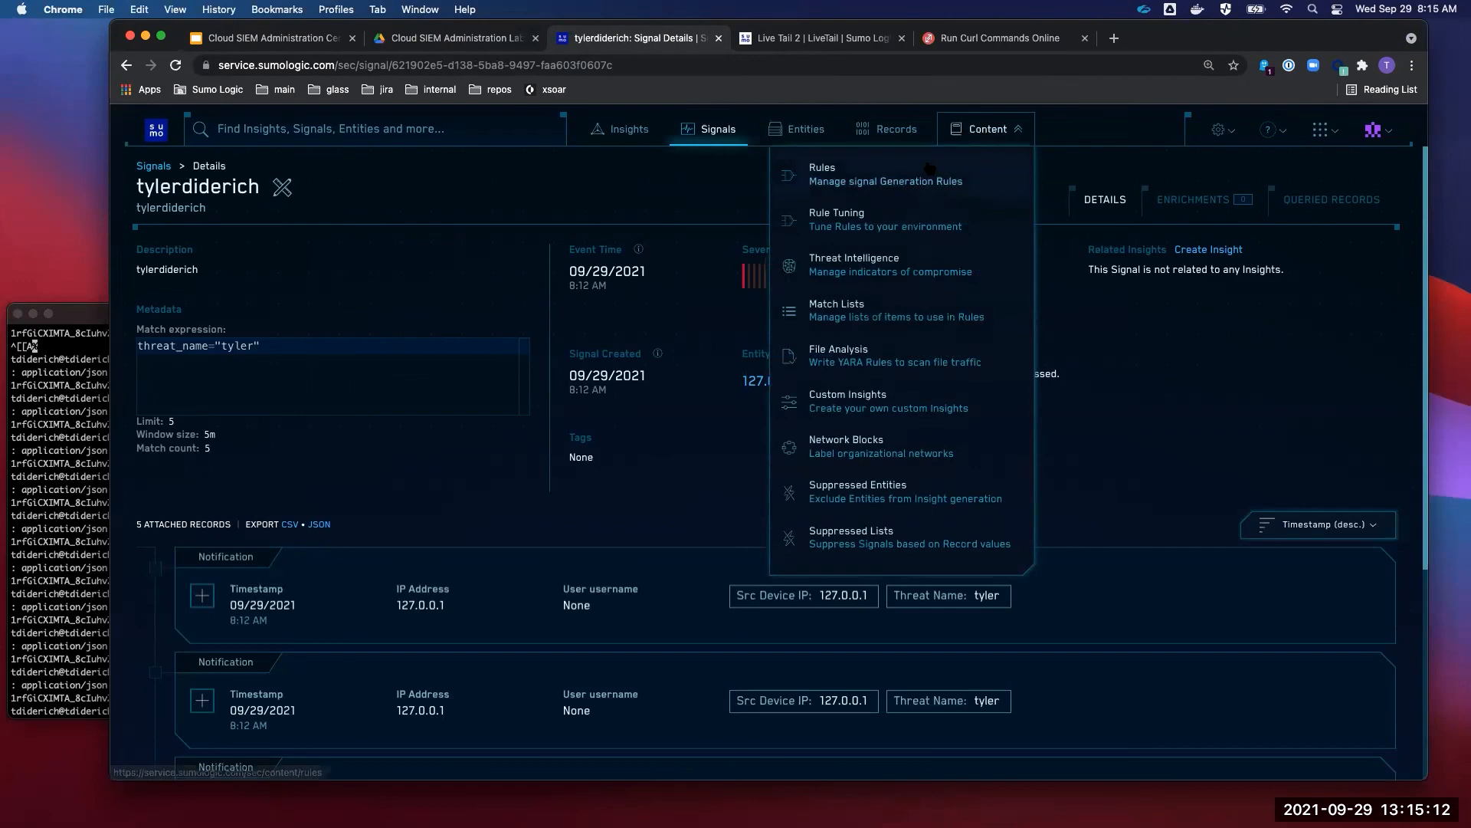
- Start a new Chain-type rule from the Rules list
click(930, 169)
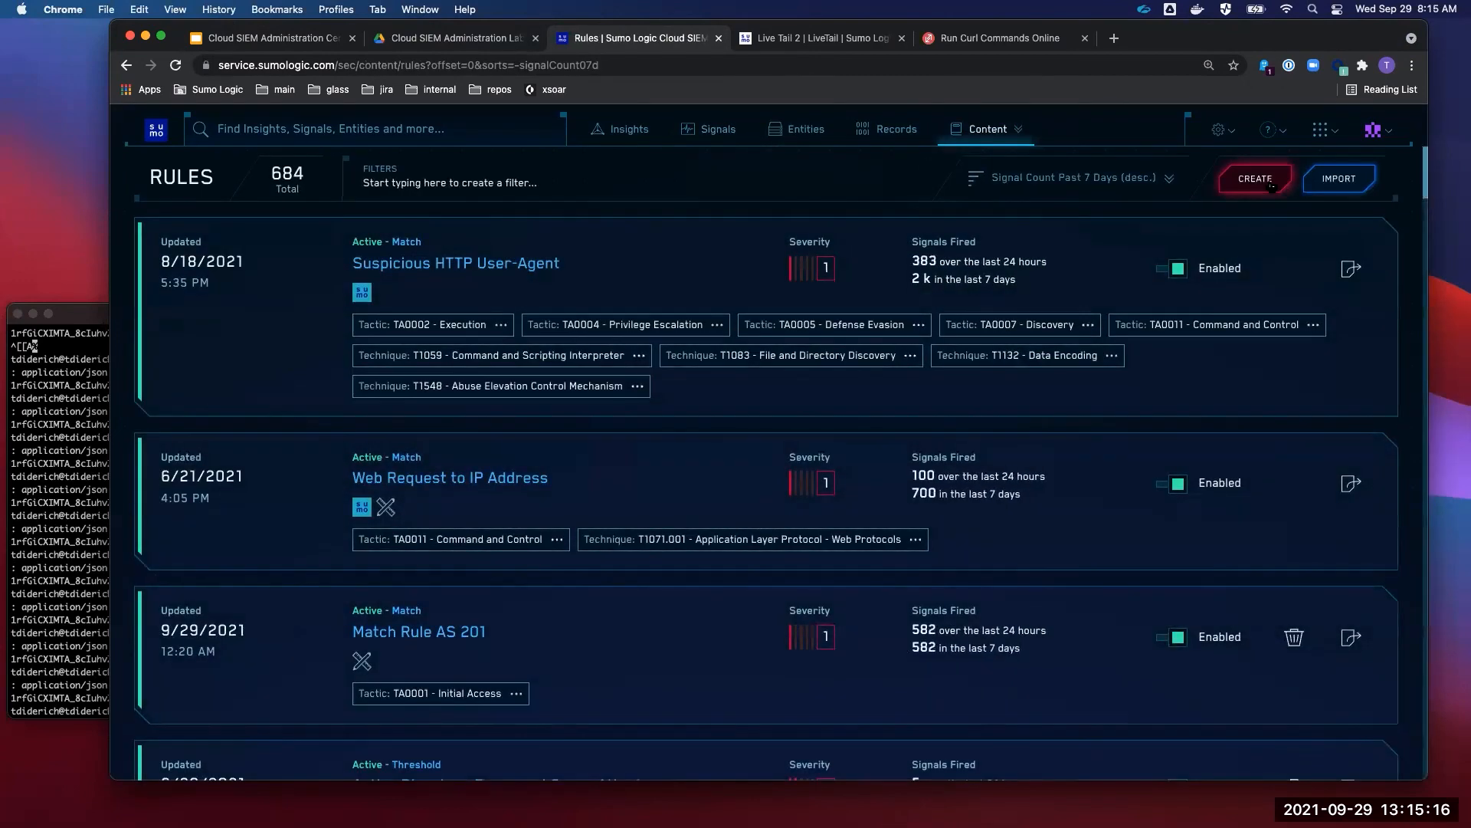
click(988, 129)
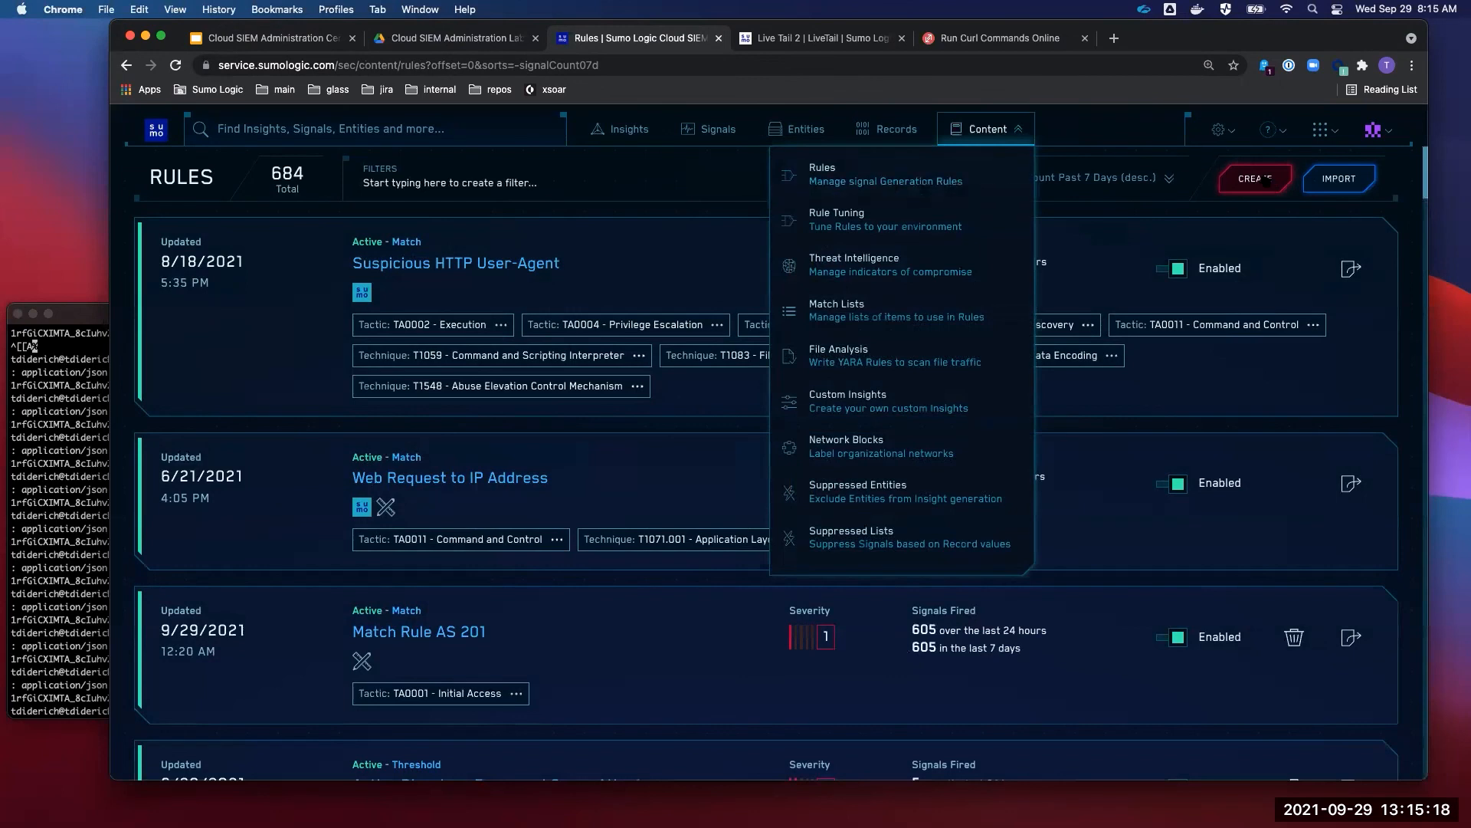
click(1262, 177)
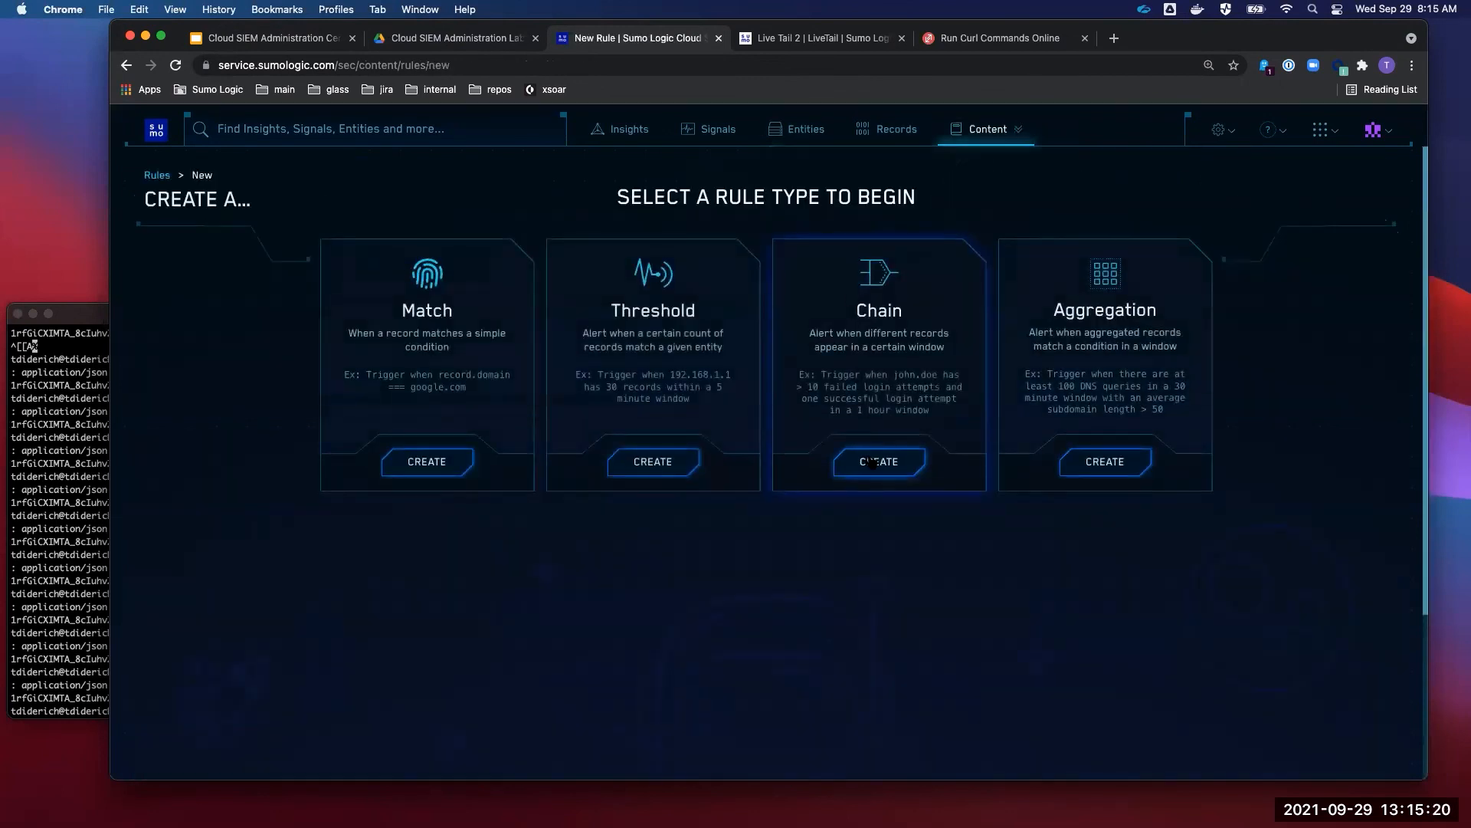
click(873, 462)
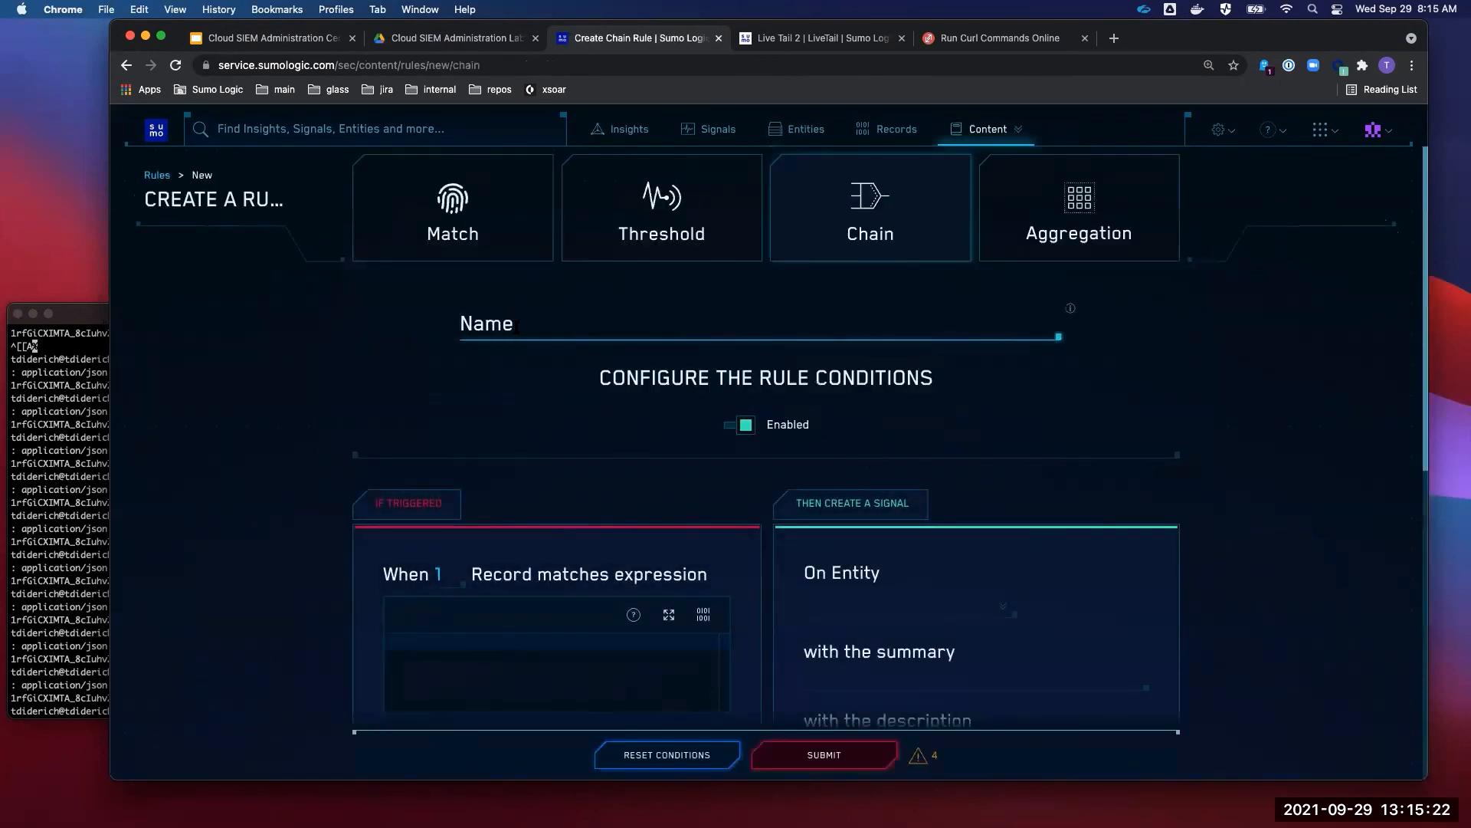
- Name the chain rule 'Training - Bruteforce' and move down to its conditions
text(Trainin)
text(ng )
text(- Brutfor)
text(ce)
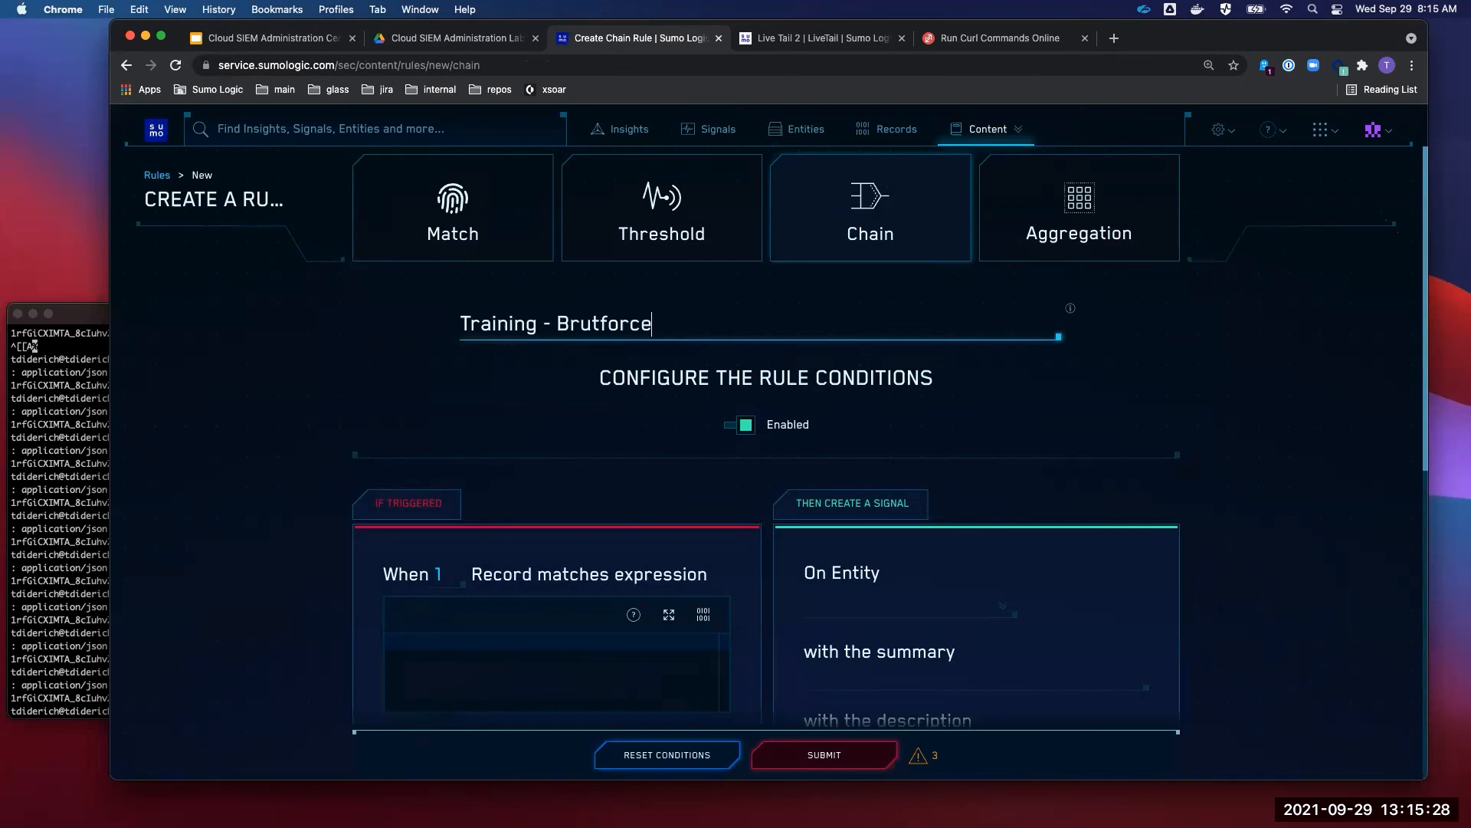
click(598, 324)
text(e)
key(BackSpace)
click(516, 394)
scroll(517, 394, down, 3)
scroll(275, 410, down, 2)
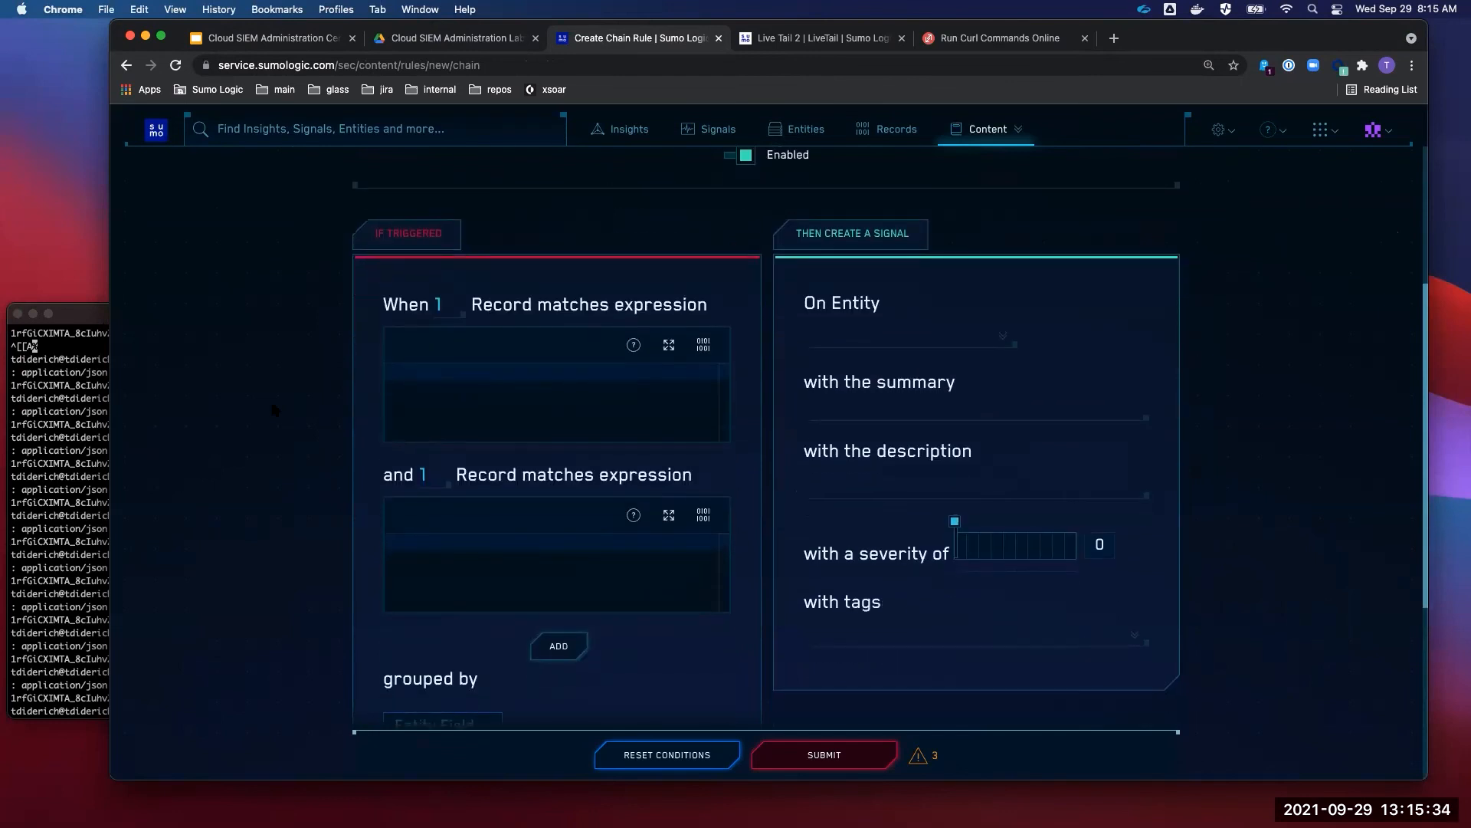
click(440, 305)
- Set the first condition to 100 records with expression success=false
text(00)
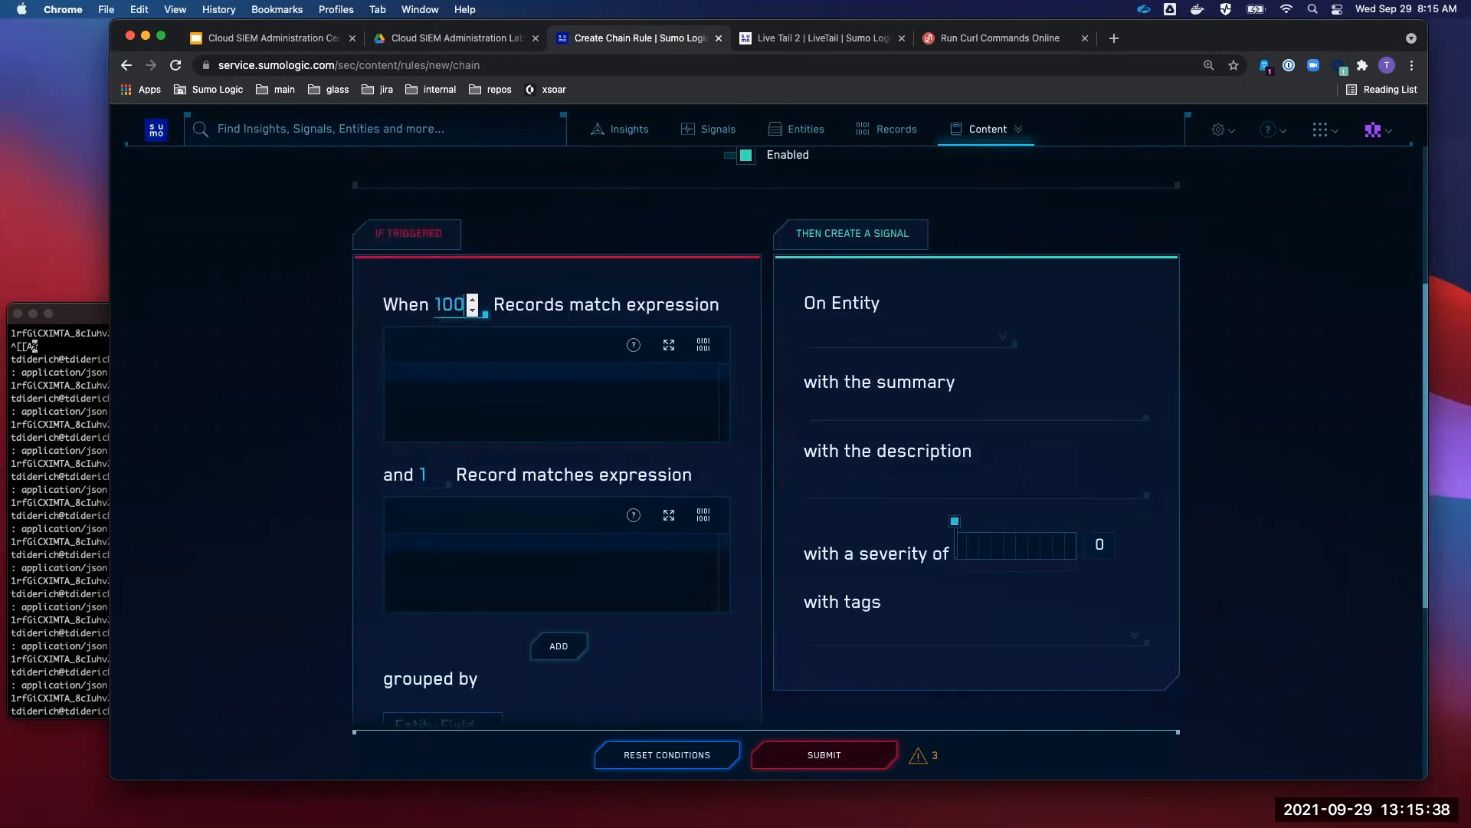
click(510, 385)
text(succ)
key(Return)
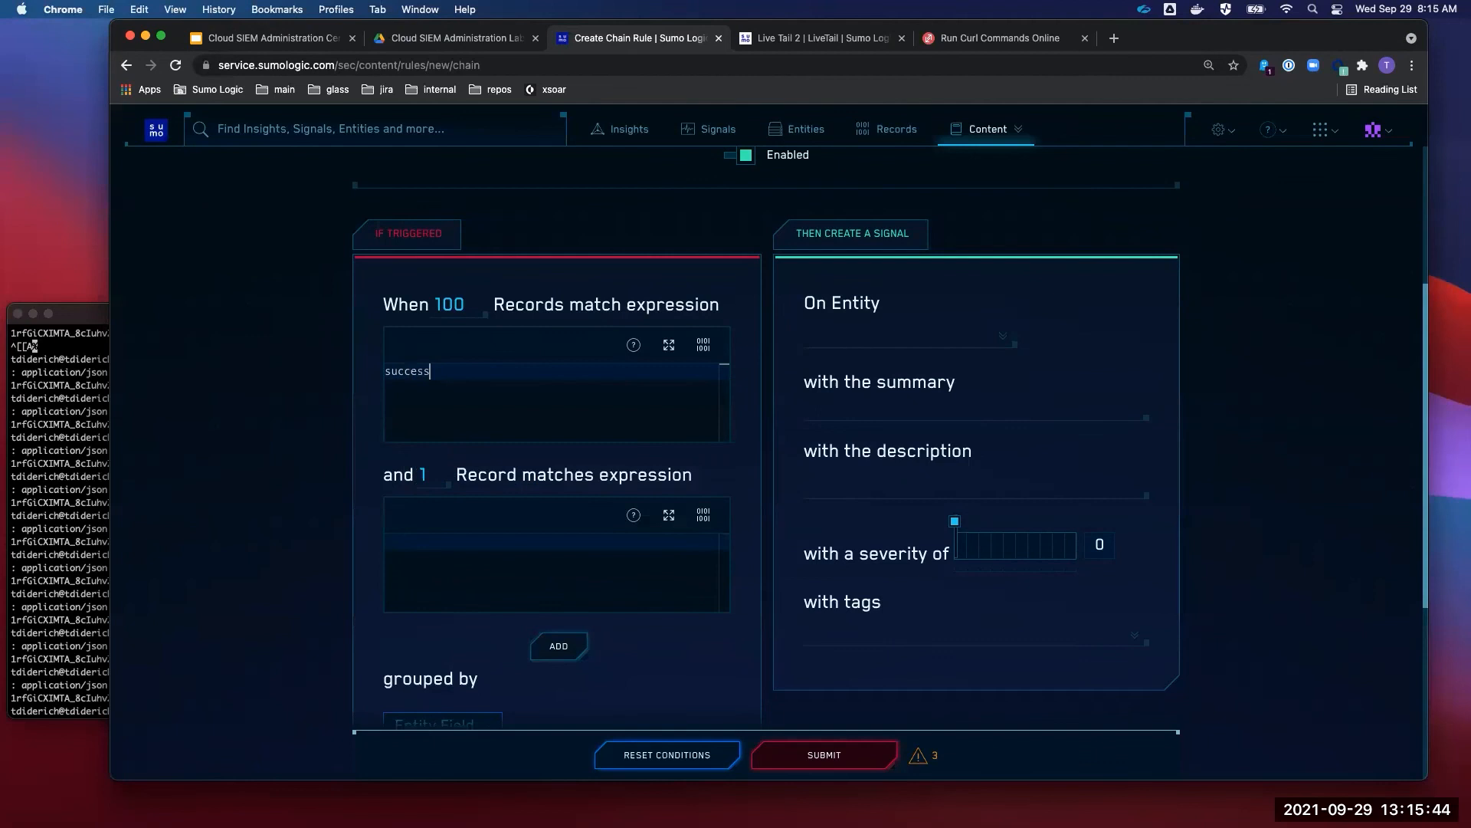
text(="false")
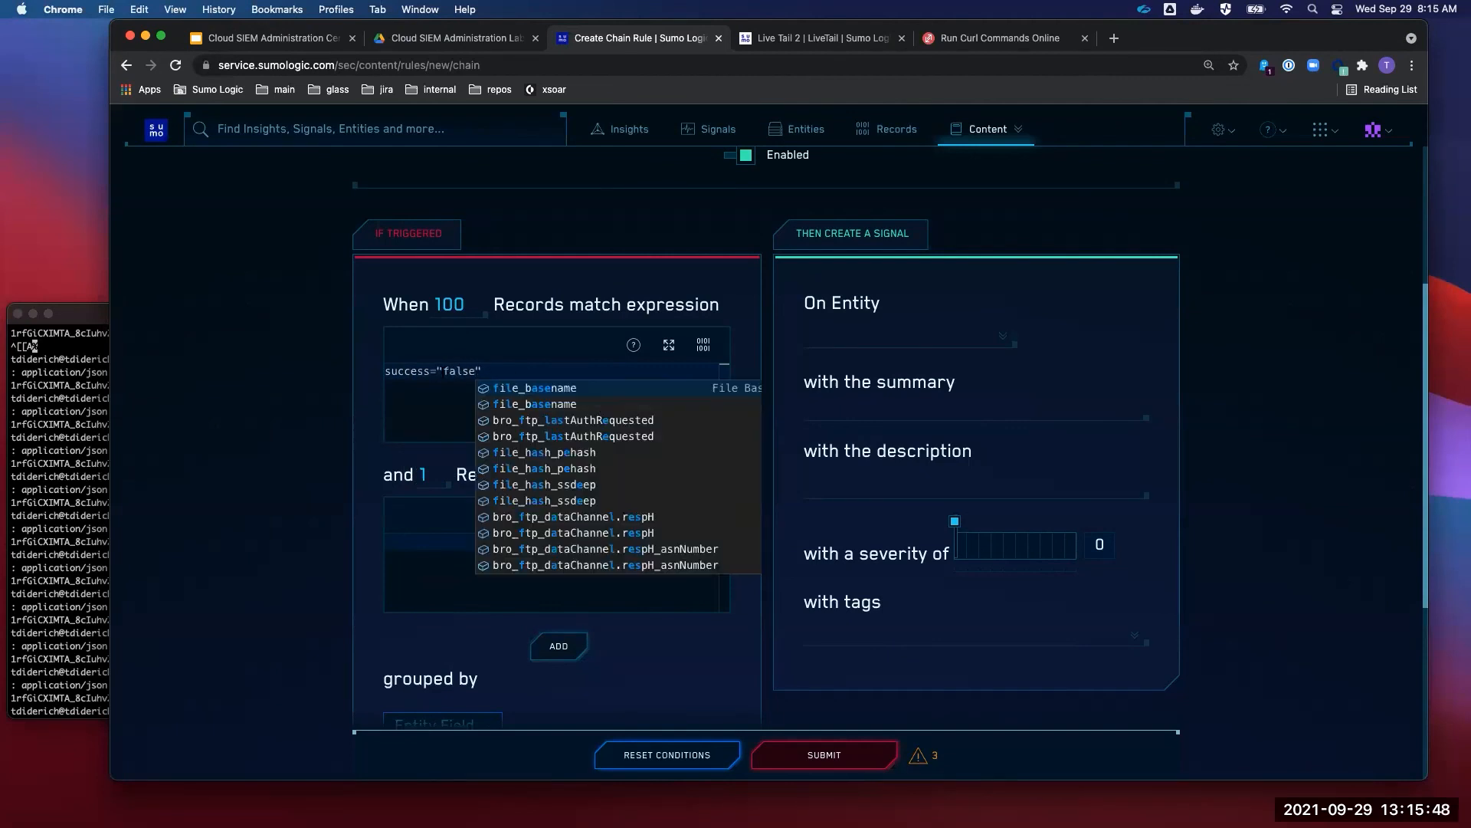
click(442, 370)
key(BackSpace)
key(BackSpace)
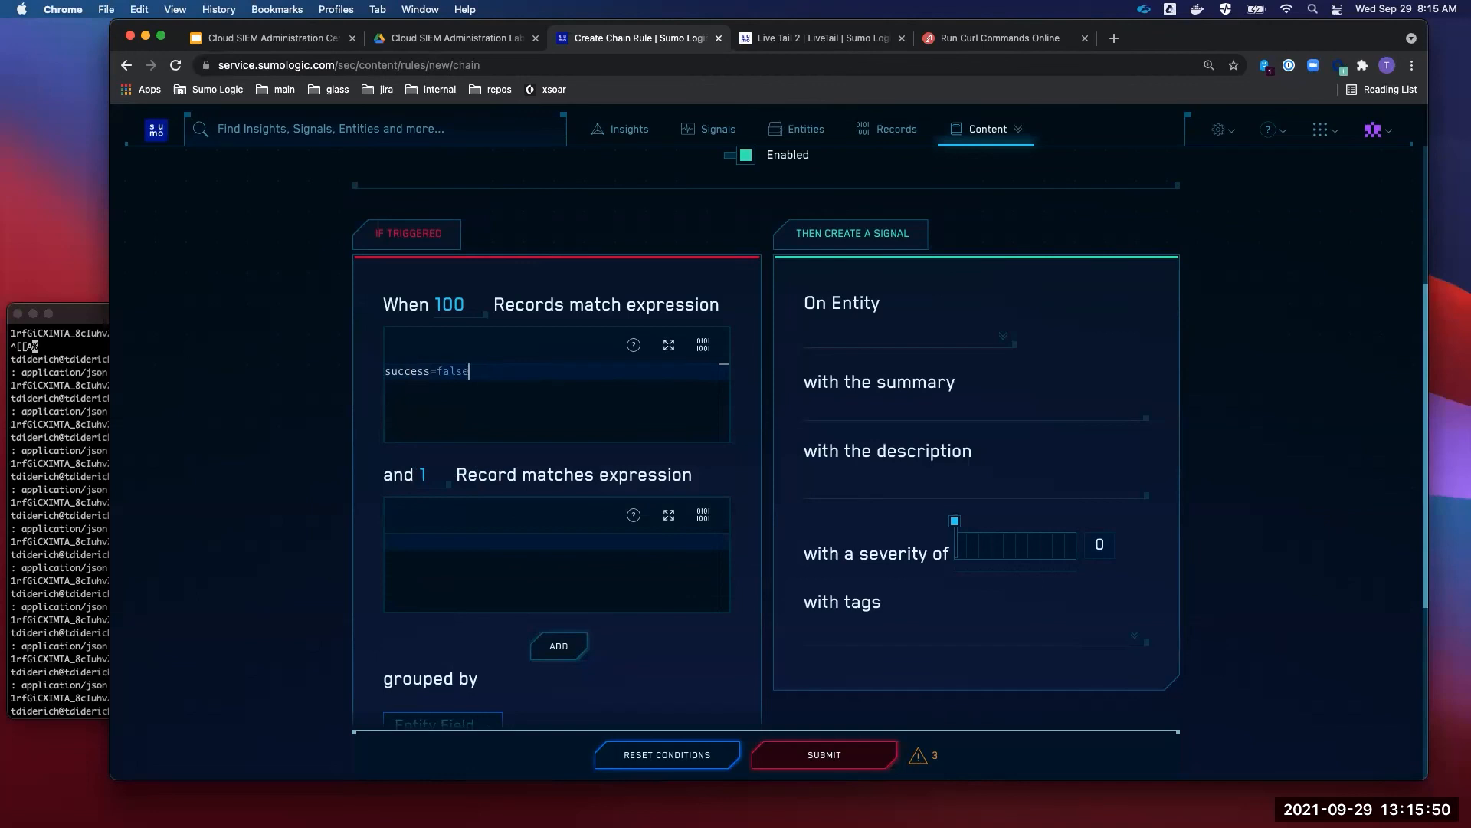
key(super+a)
key(super+c)
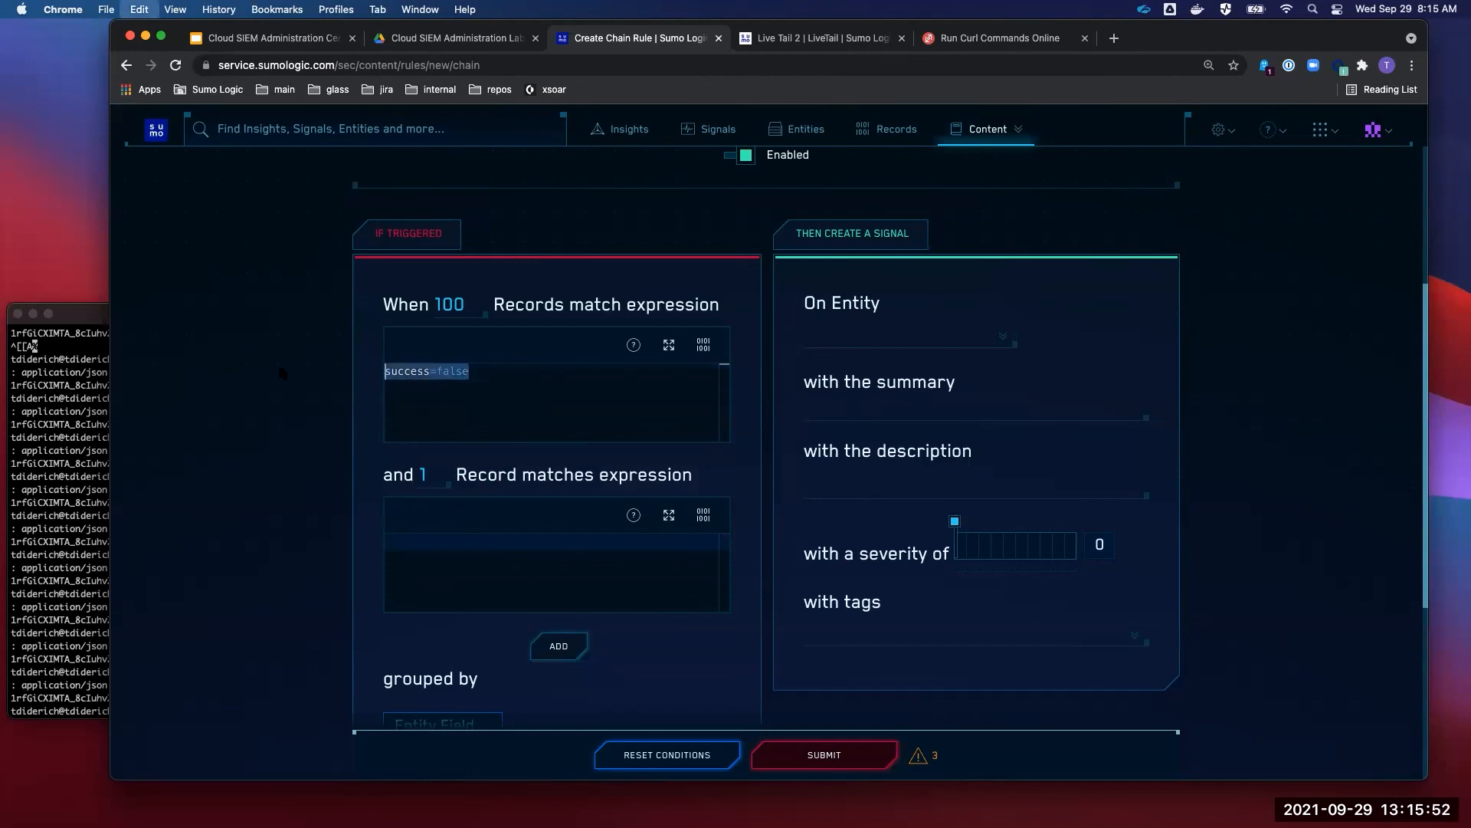
- Make the second condition's expression success=true
click(451, 541)
key(super+v)
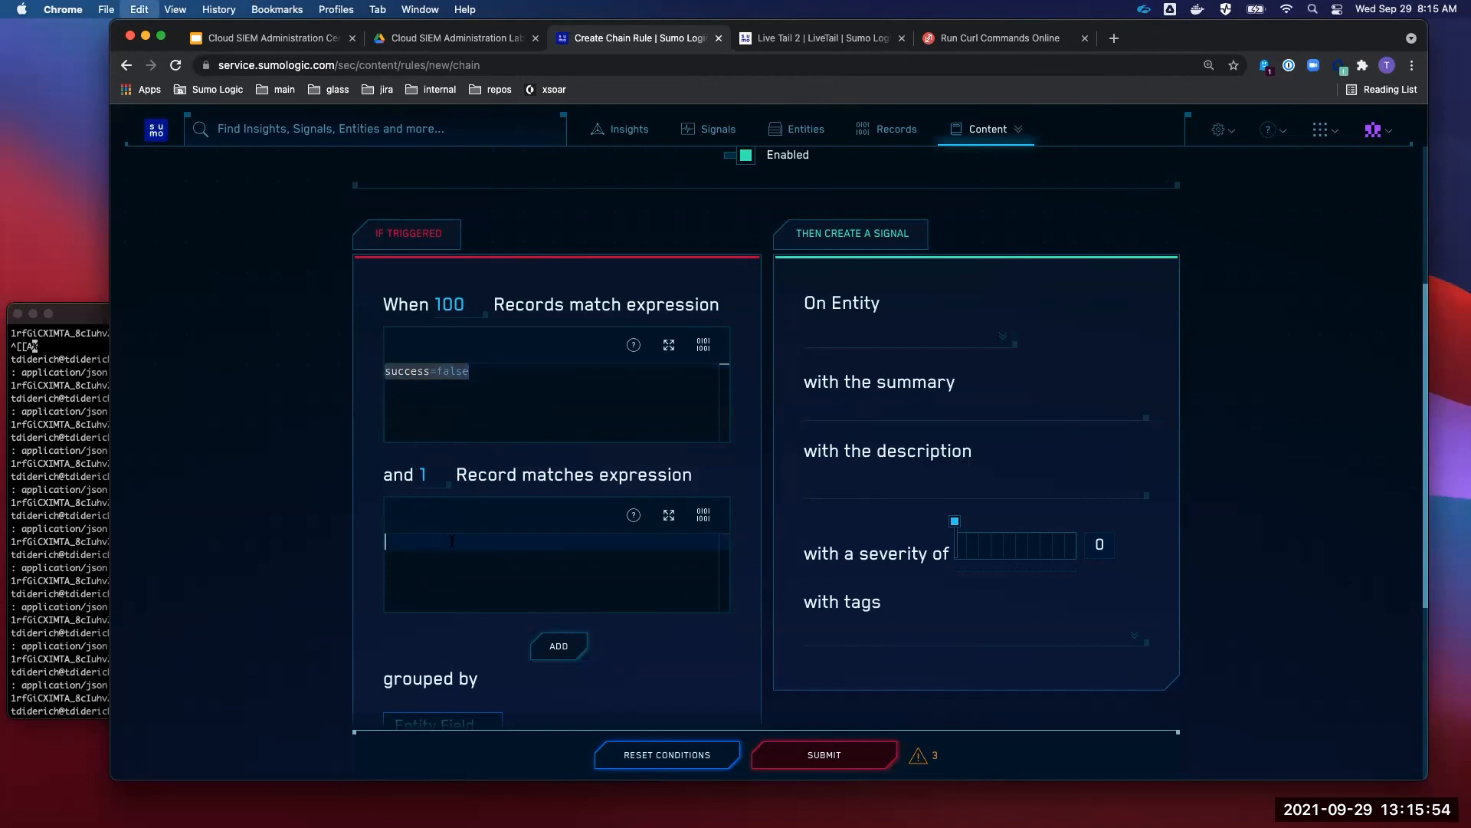
key(BackSpace)
key(BackSpace)
key(BackSpace)
key(BackSpace)
key(BackSpace)
text(true)
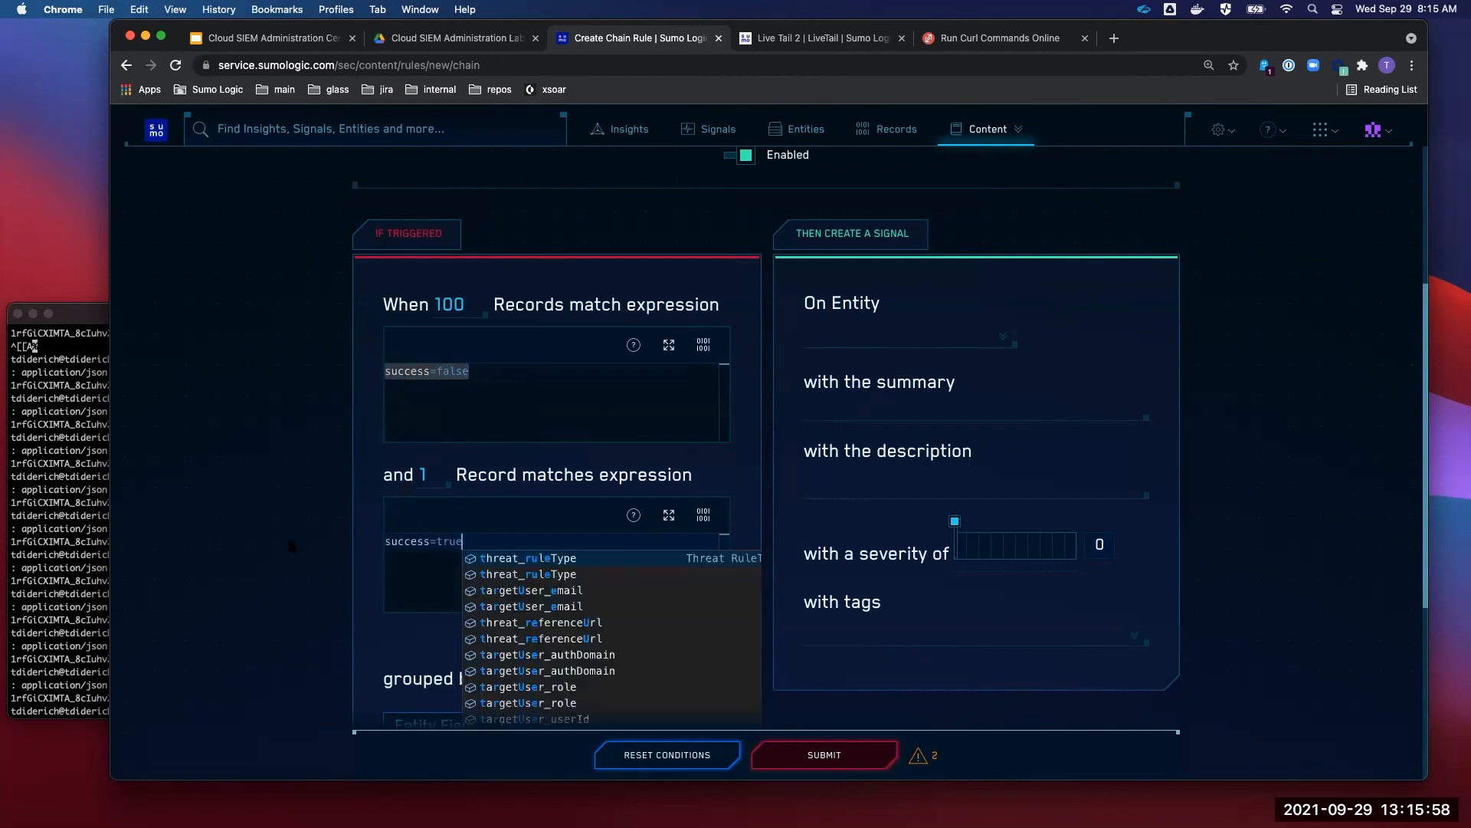
key(Escape)
scroll(628, 342, up, 1)
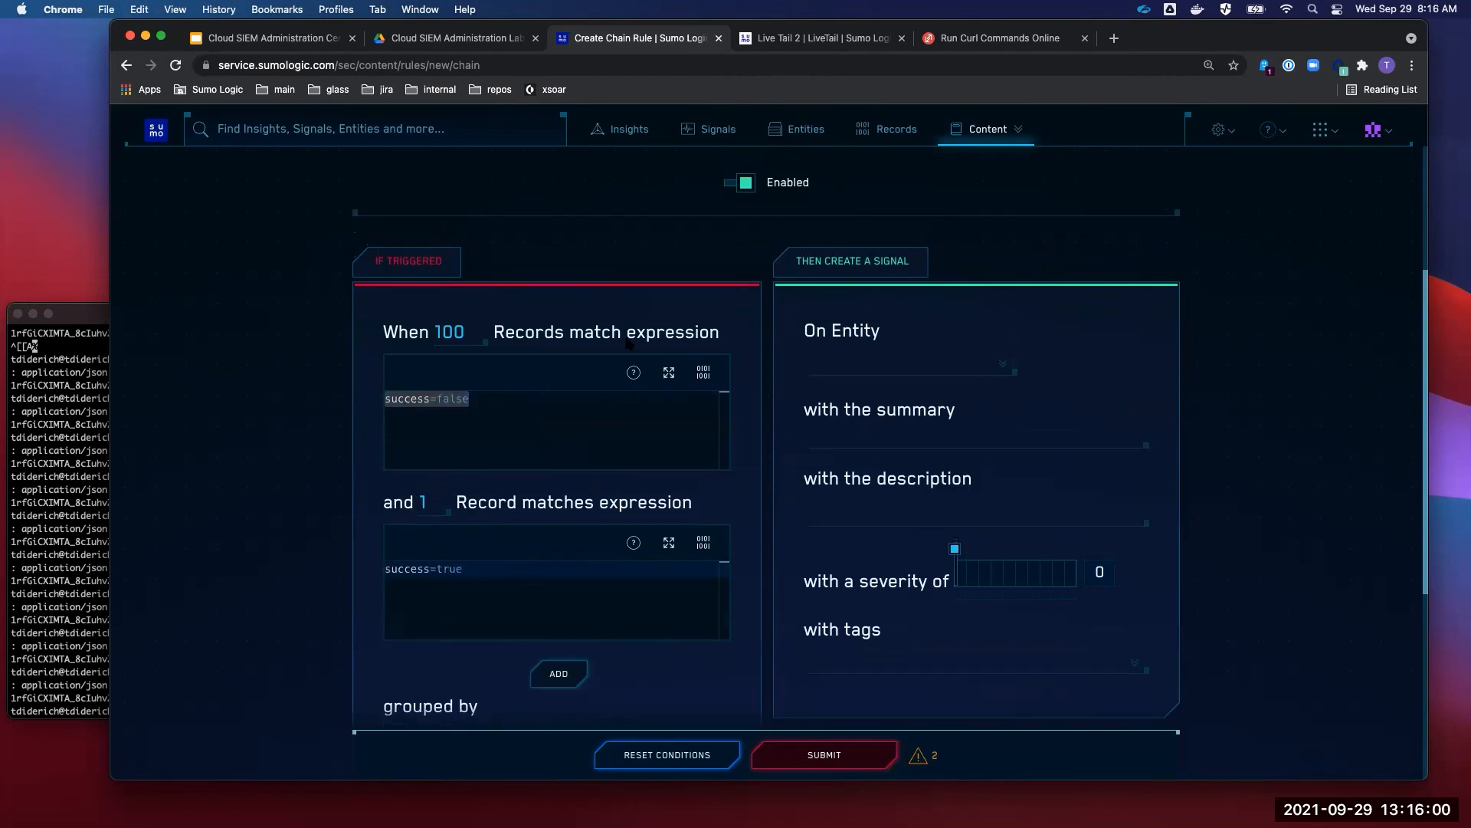
drag(474, 333, 399, 334)
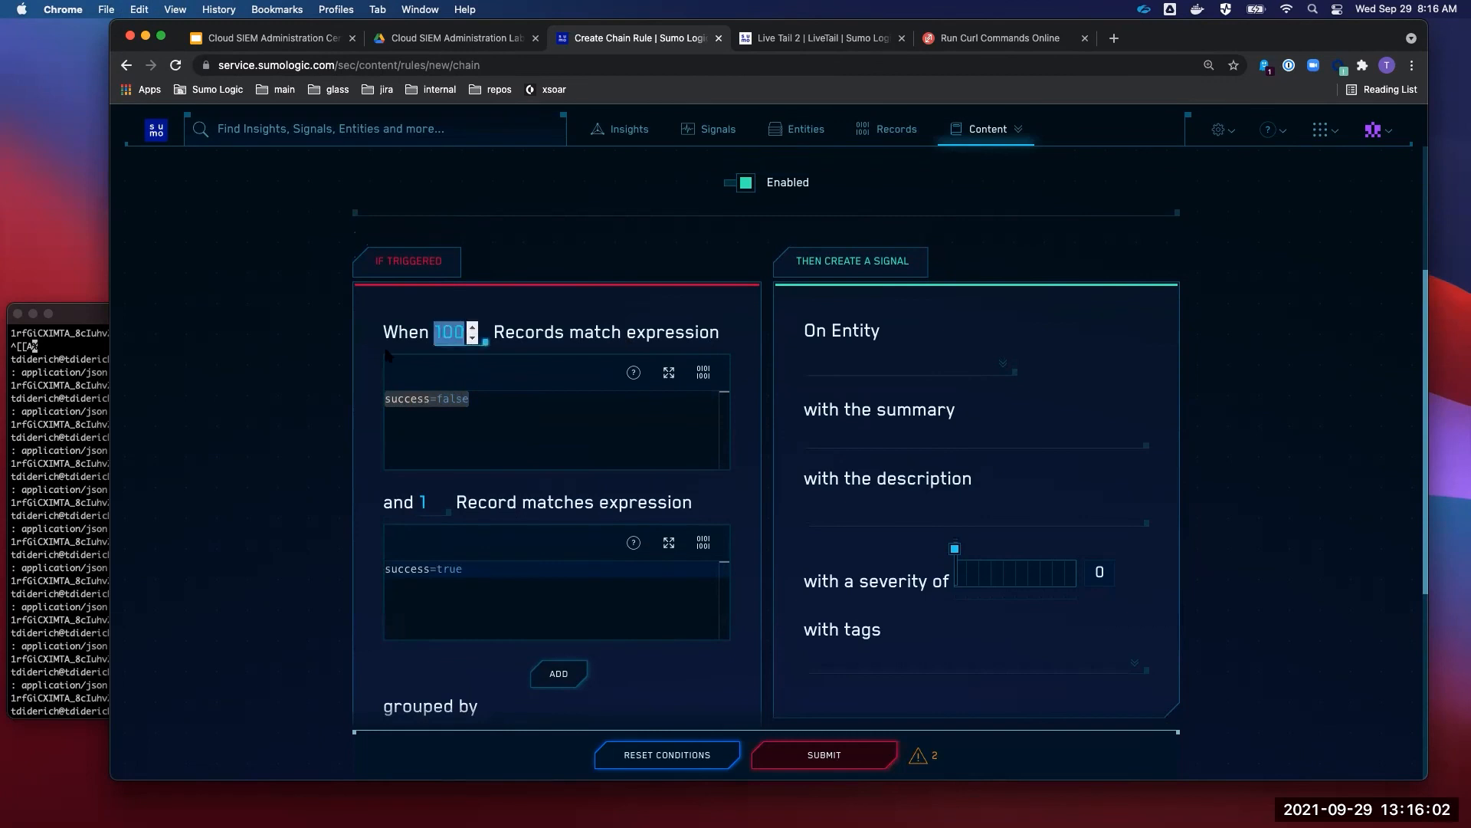
click(307, 415)
drag(475, 402, 279, 382)
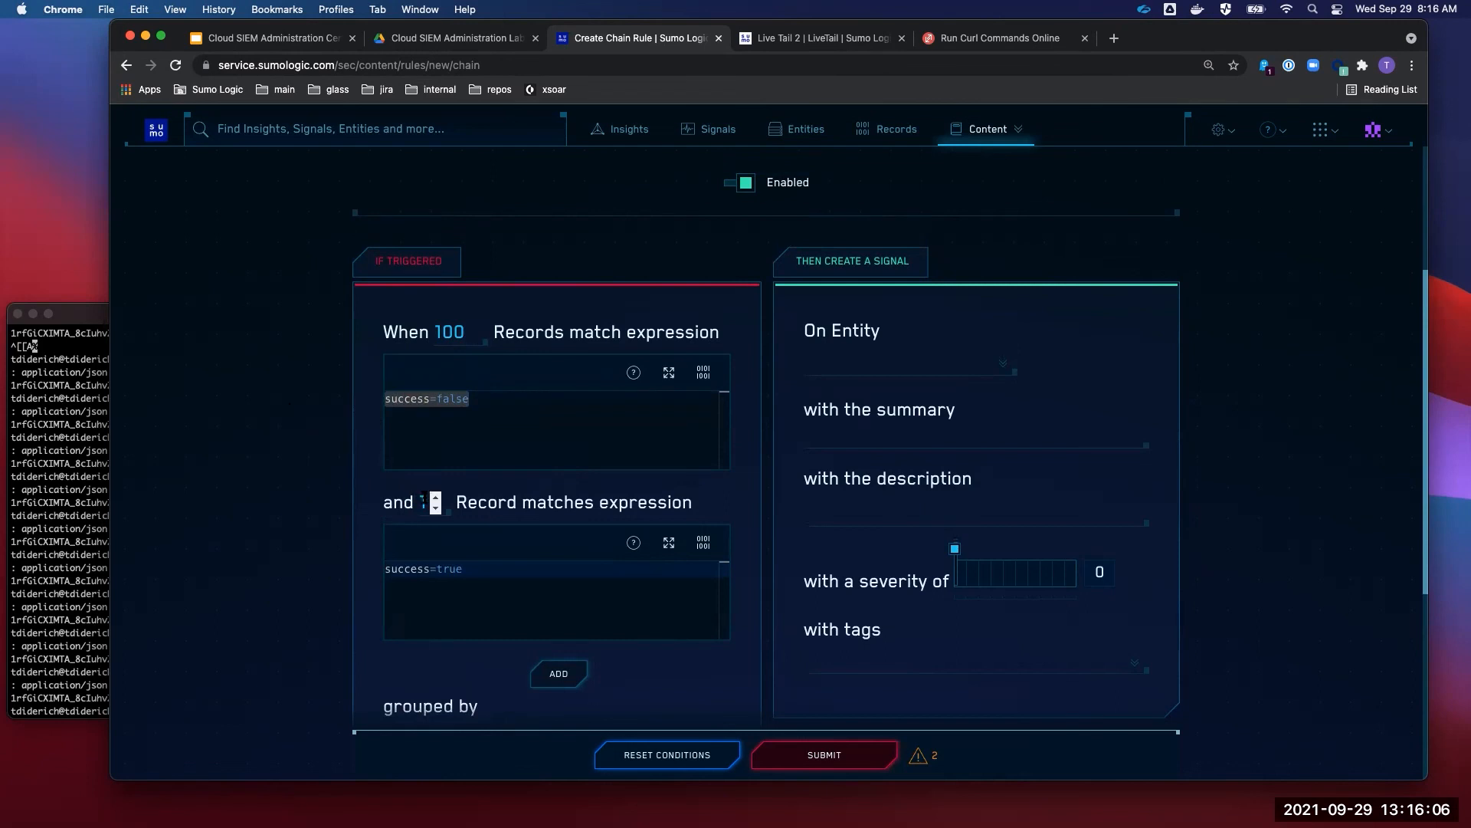
triple_click(406, 569)
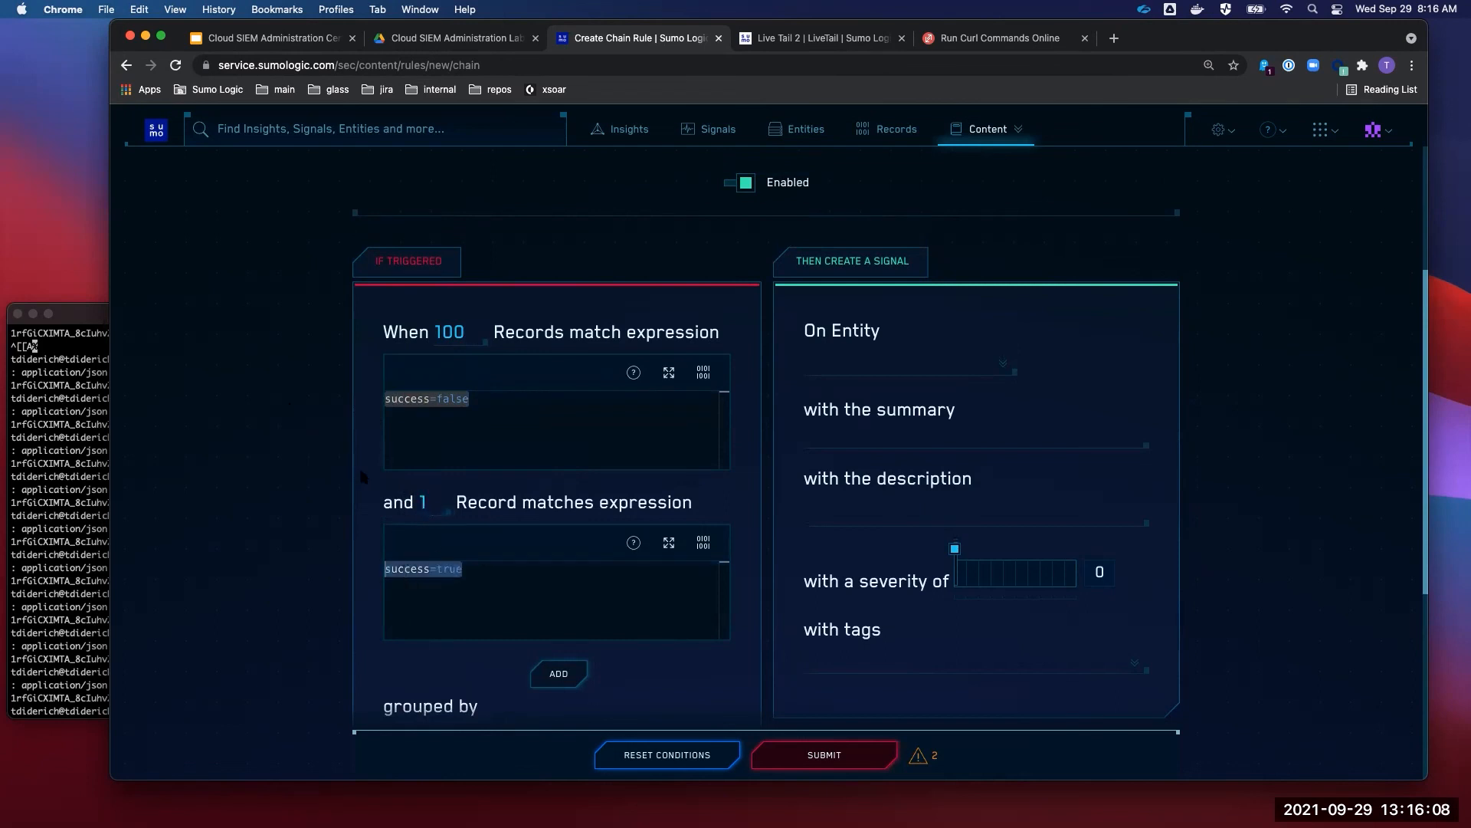
- Prefix the first expression with objectType="Authentication" and
click(386, 398)
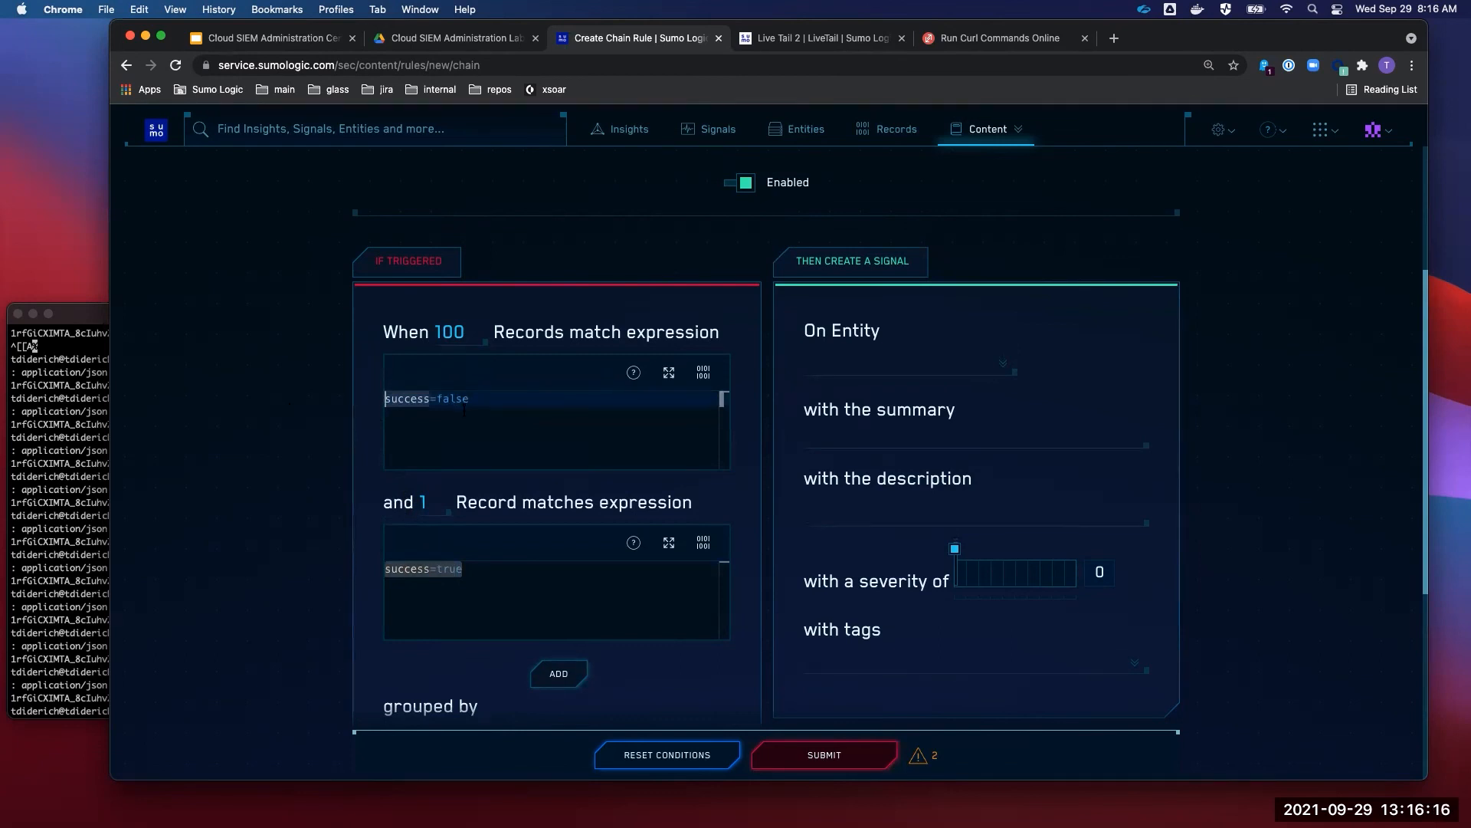
text(obe)
key(BackSpace)
text(jectType)
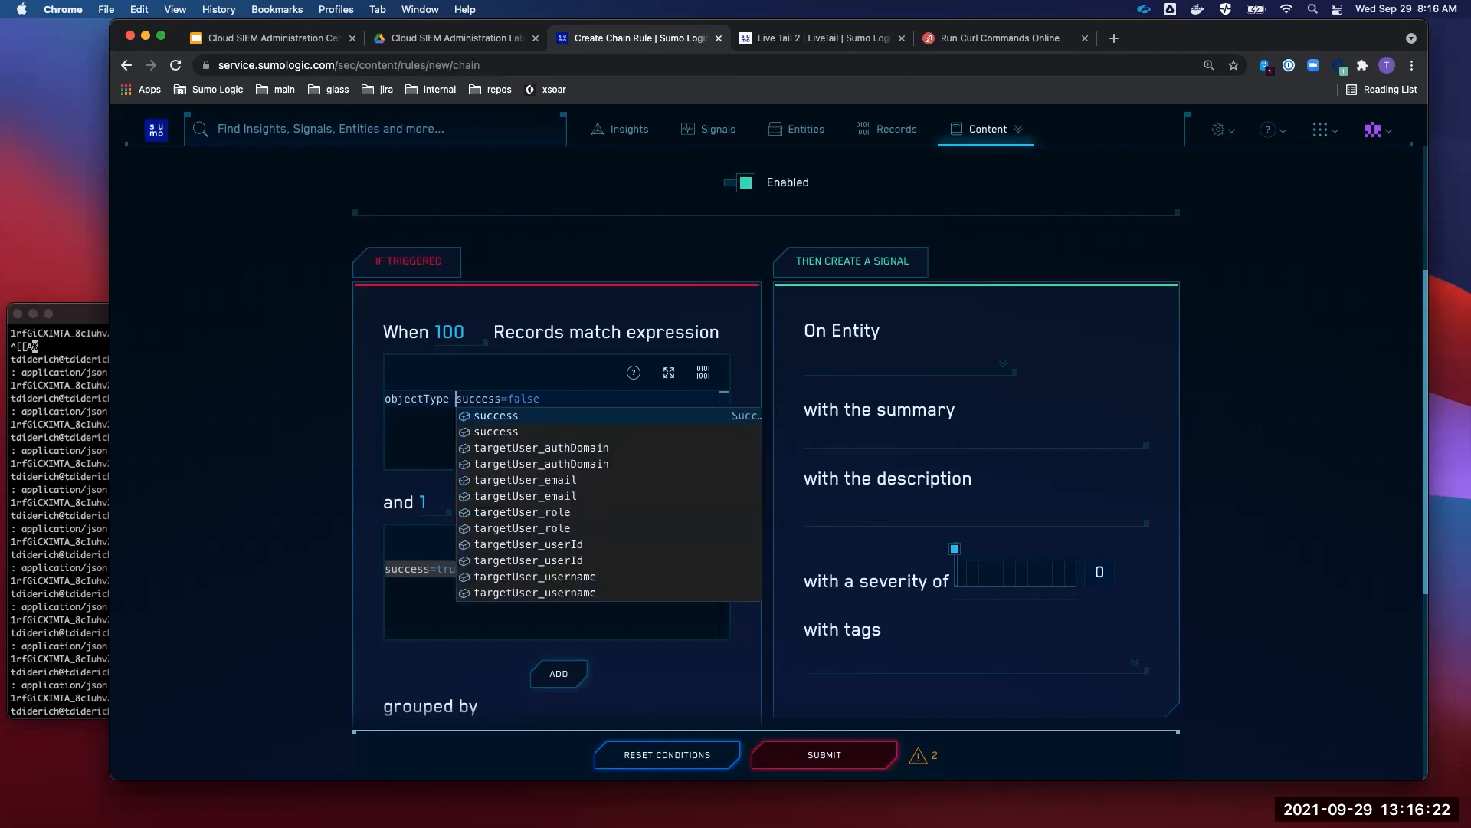
key(Left)
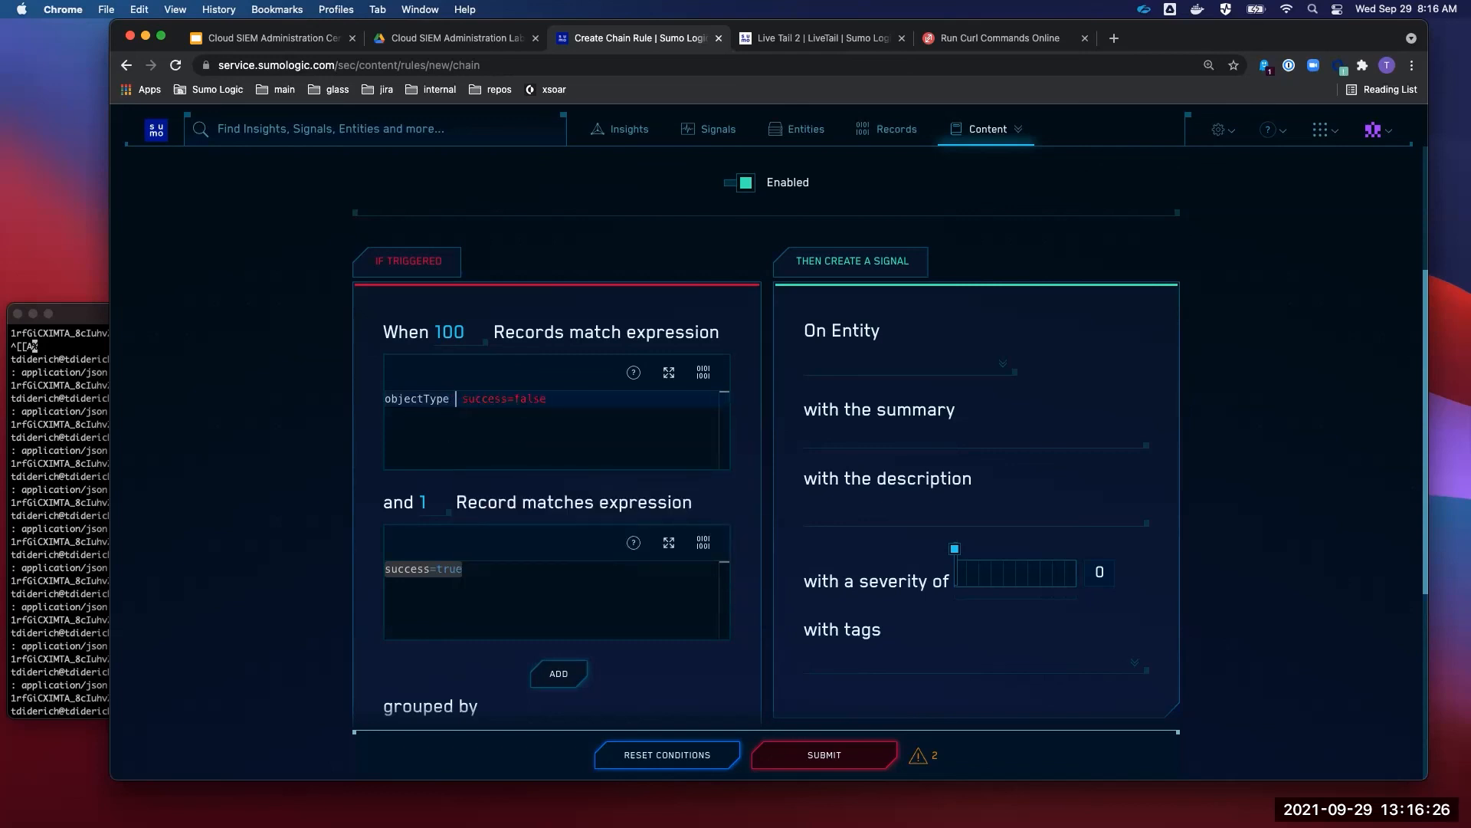
key(BackSpace)
text(="Authenc)
key(BackSpace)
text(tication)
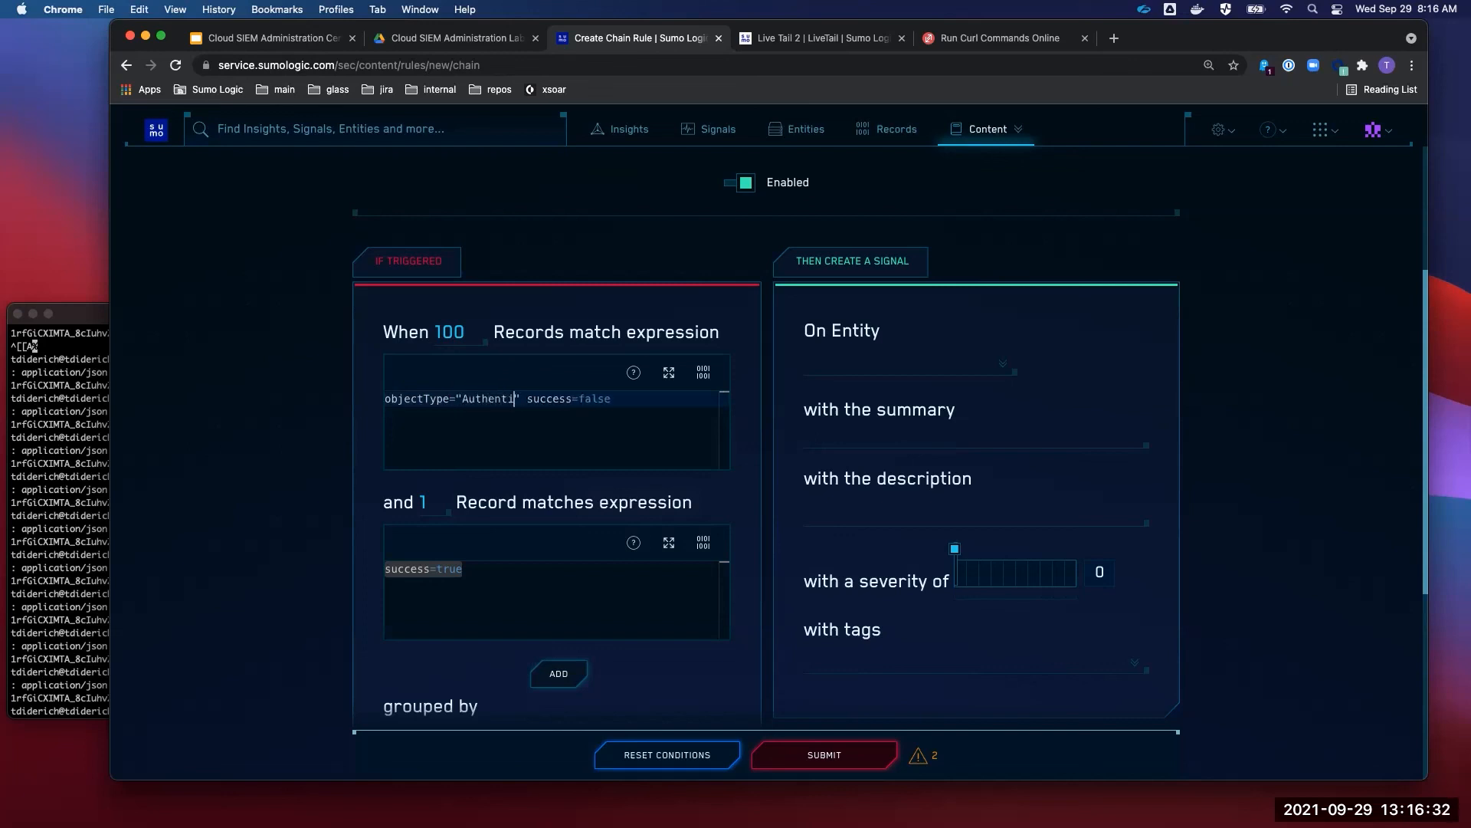
text(" and)
key(BackSpace)
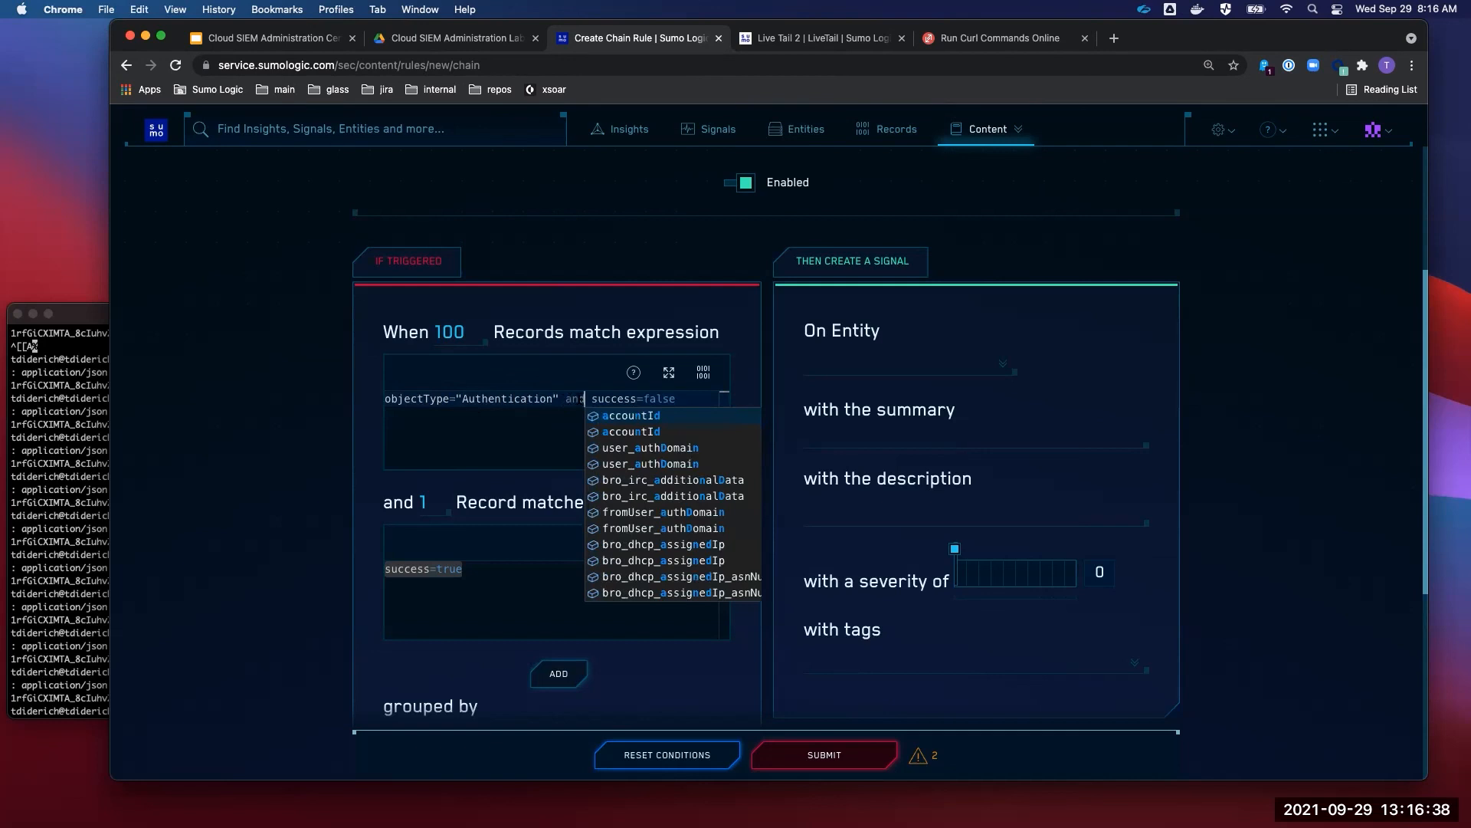
key(shift+Home)
key(super+c)
- Add objectType="Authentication" and before success=true in the second expression
click(386, 568)
key(super+v)
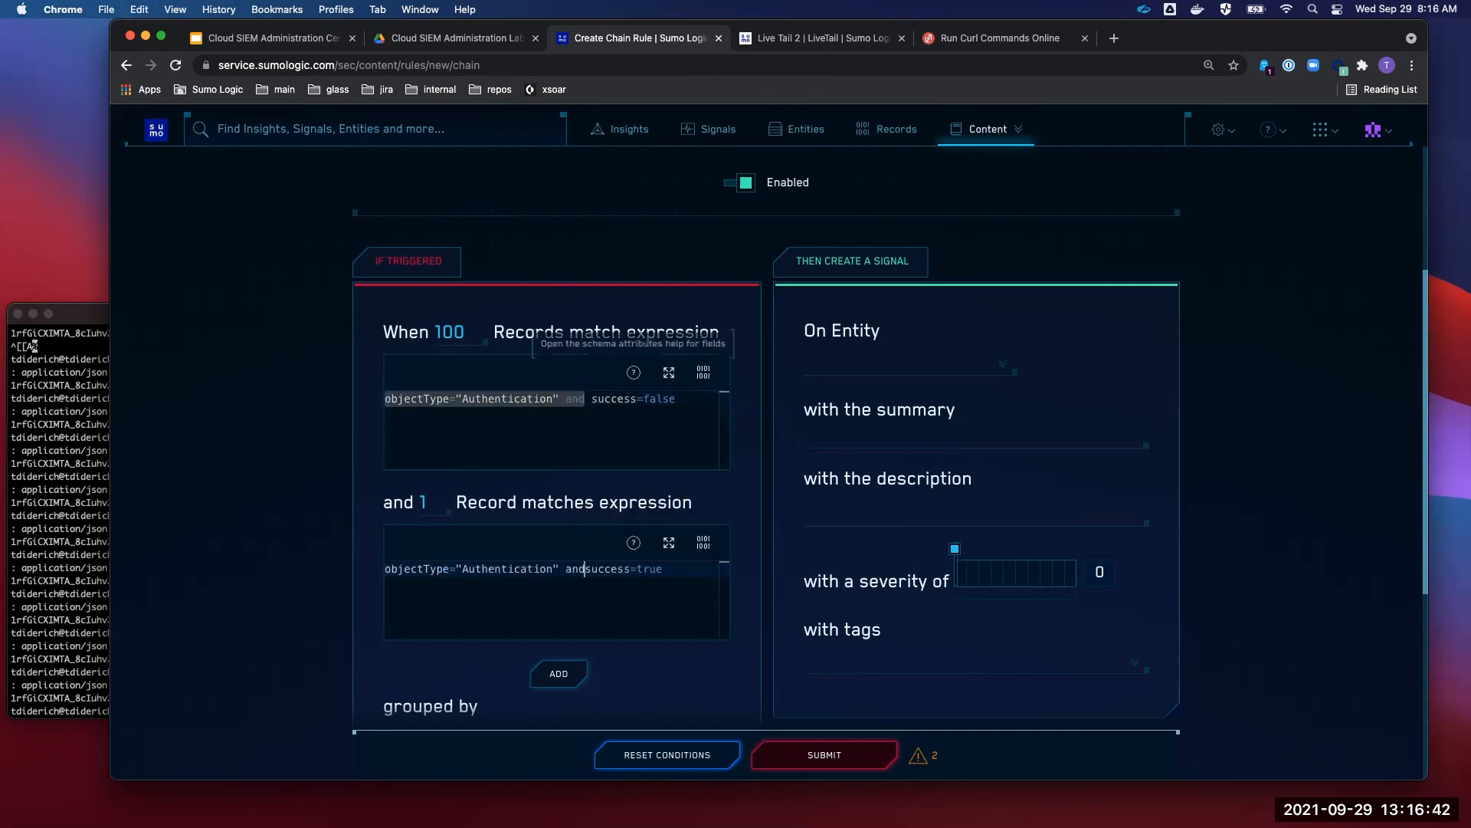
click(690, 571)
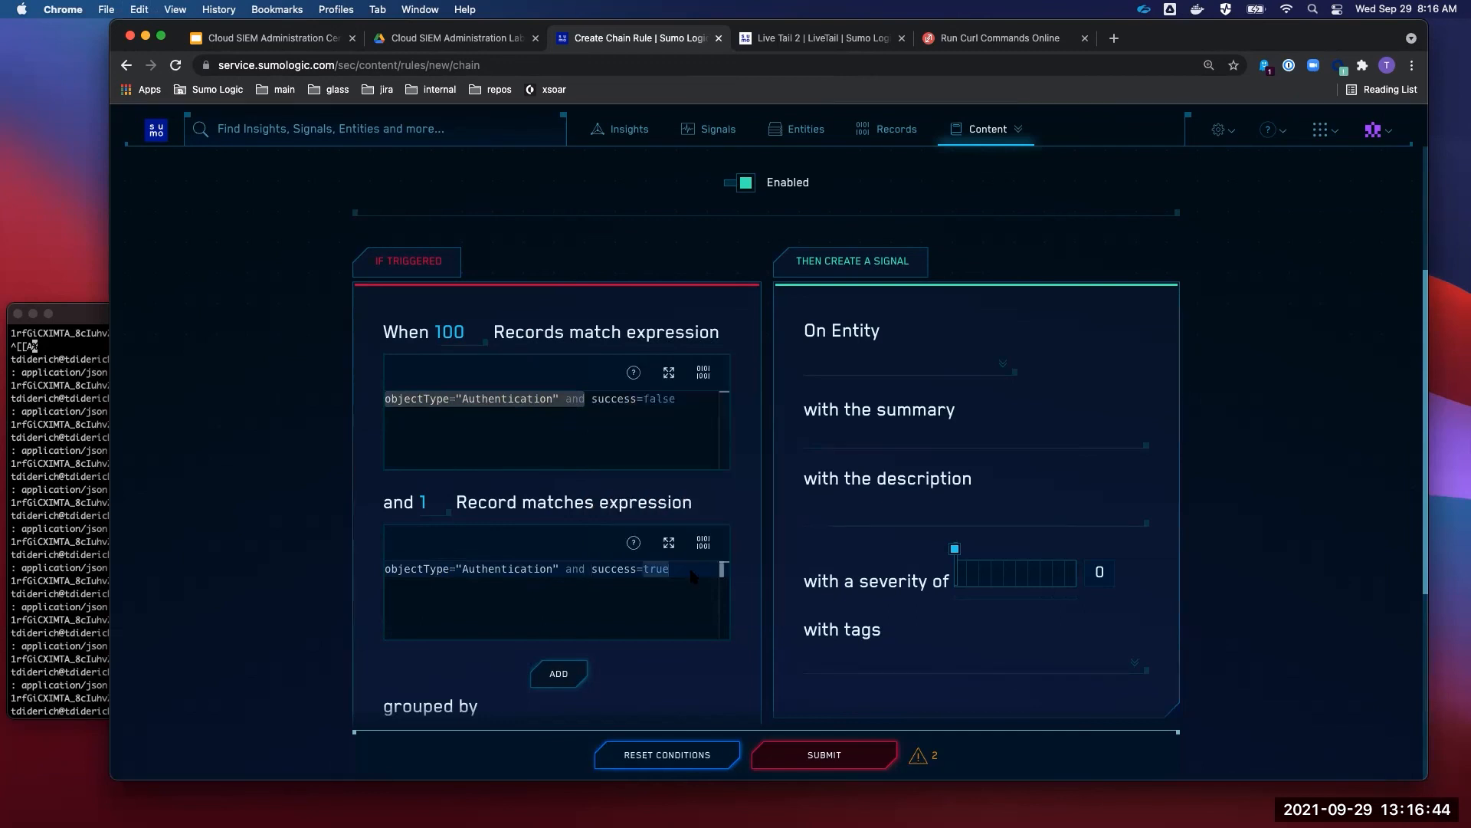
click(566, 398)
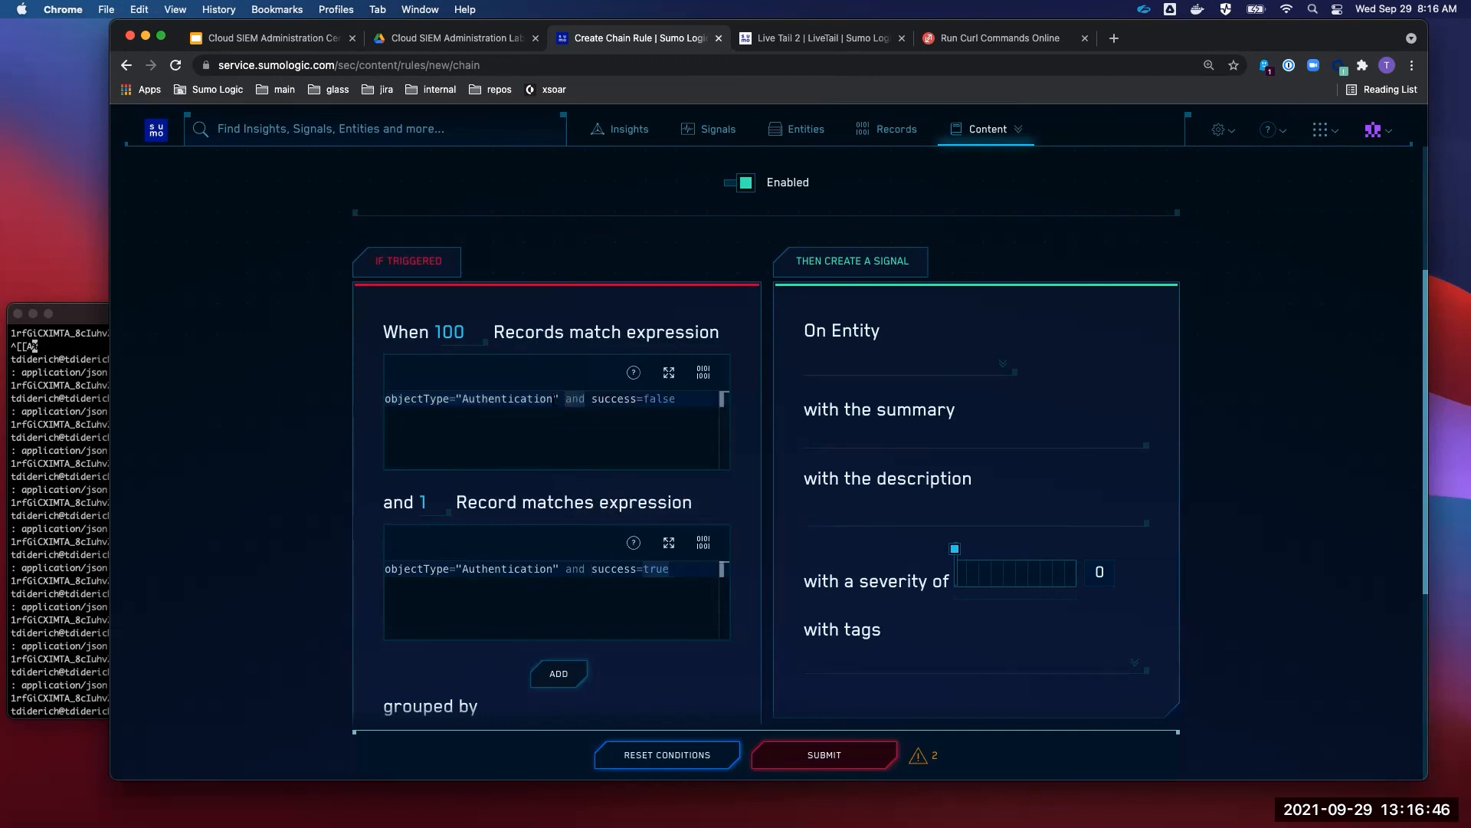
drag(559, 398, 385, 399)
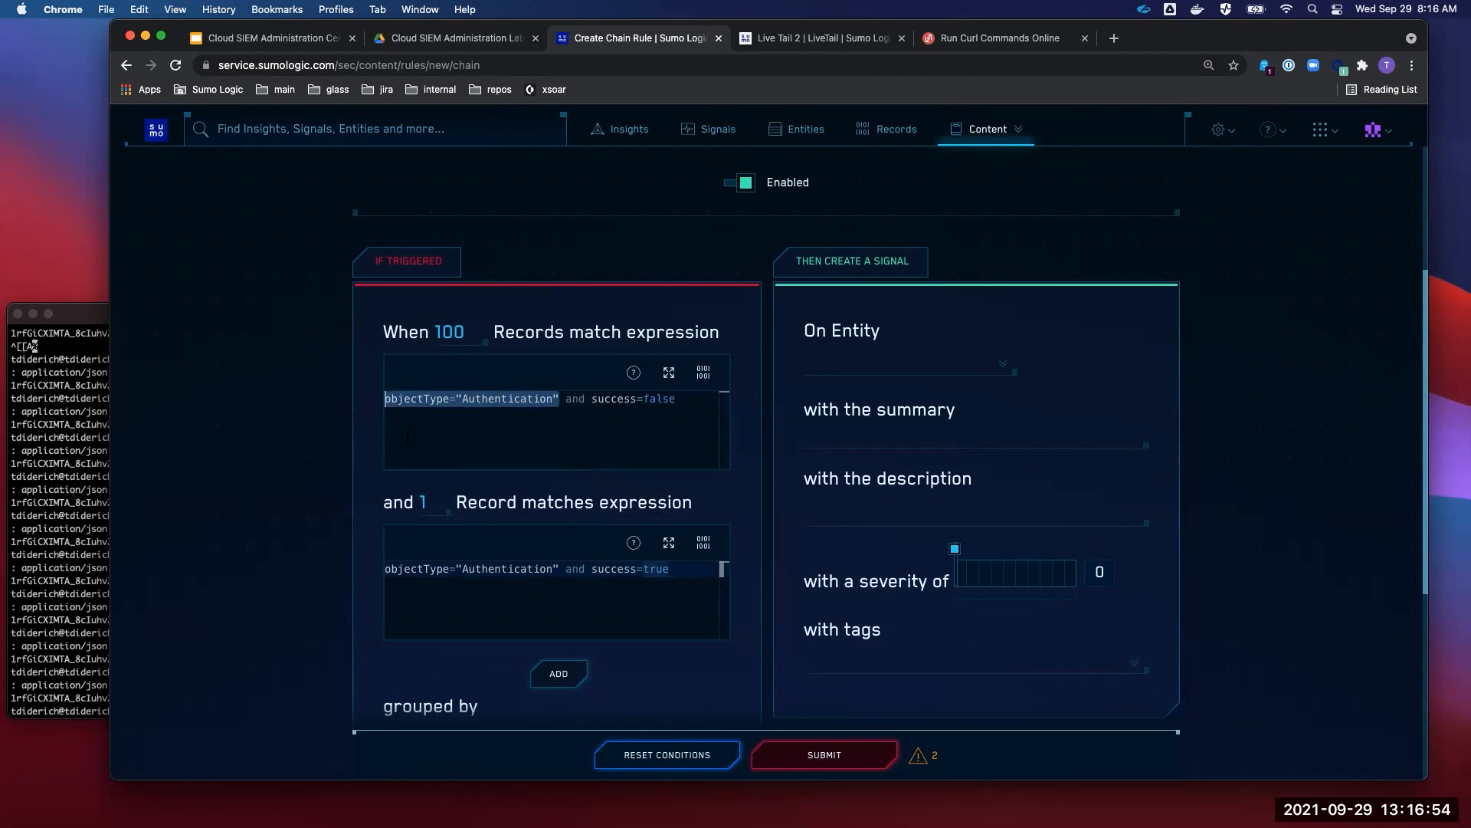
click(674, 410)
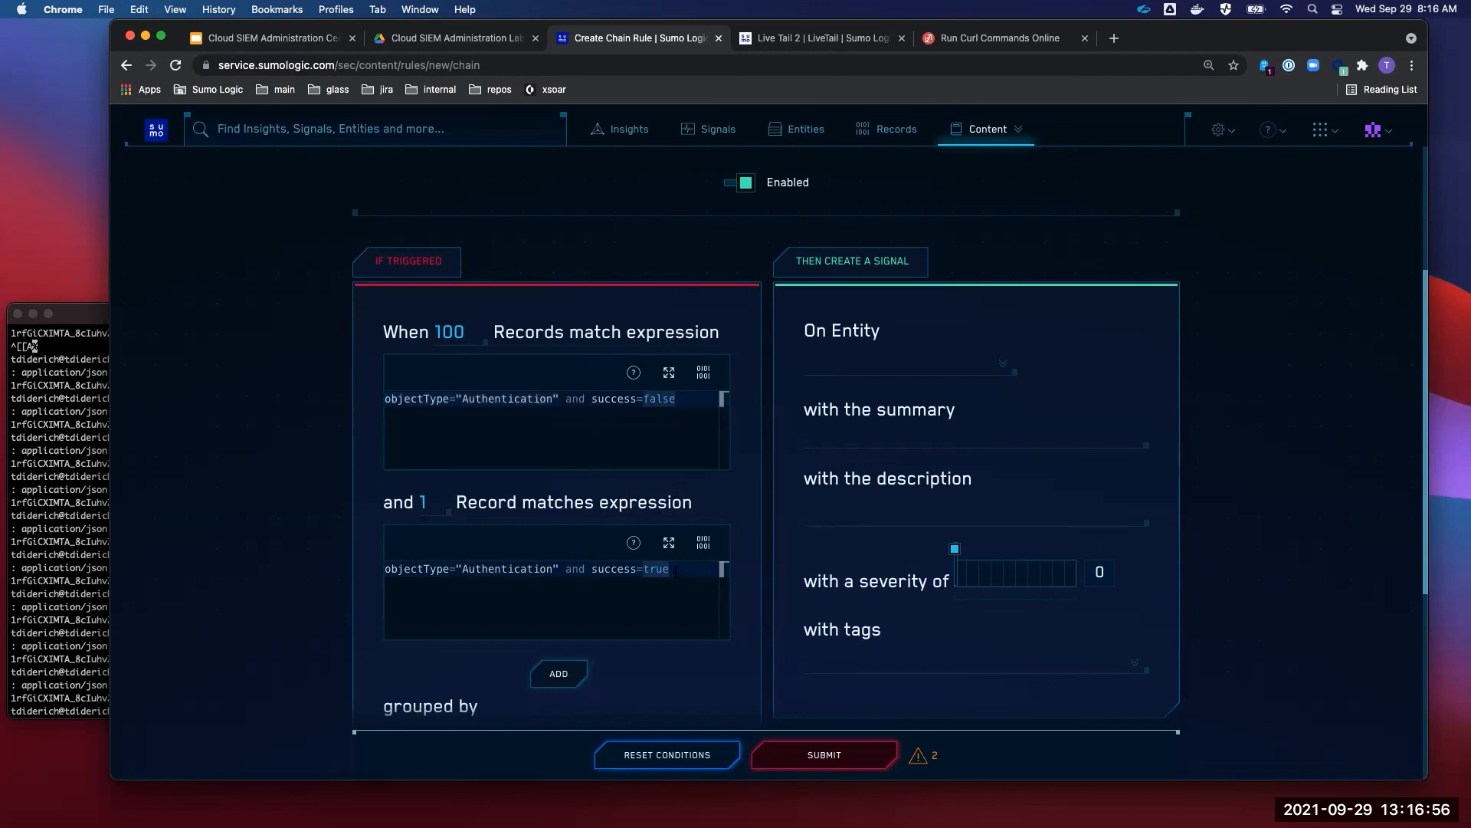
key(super+a)
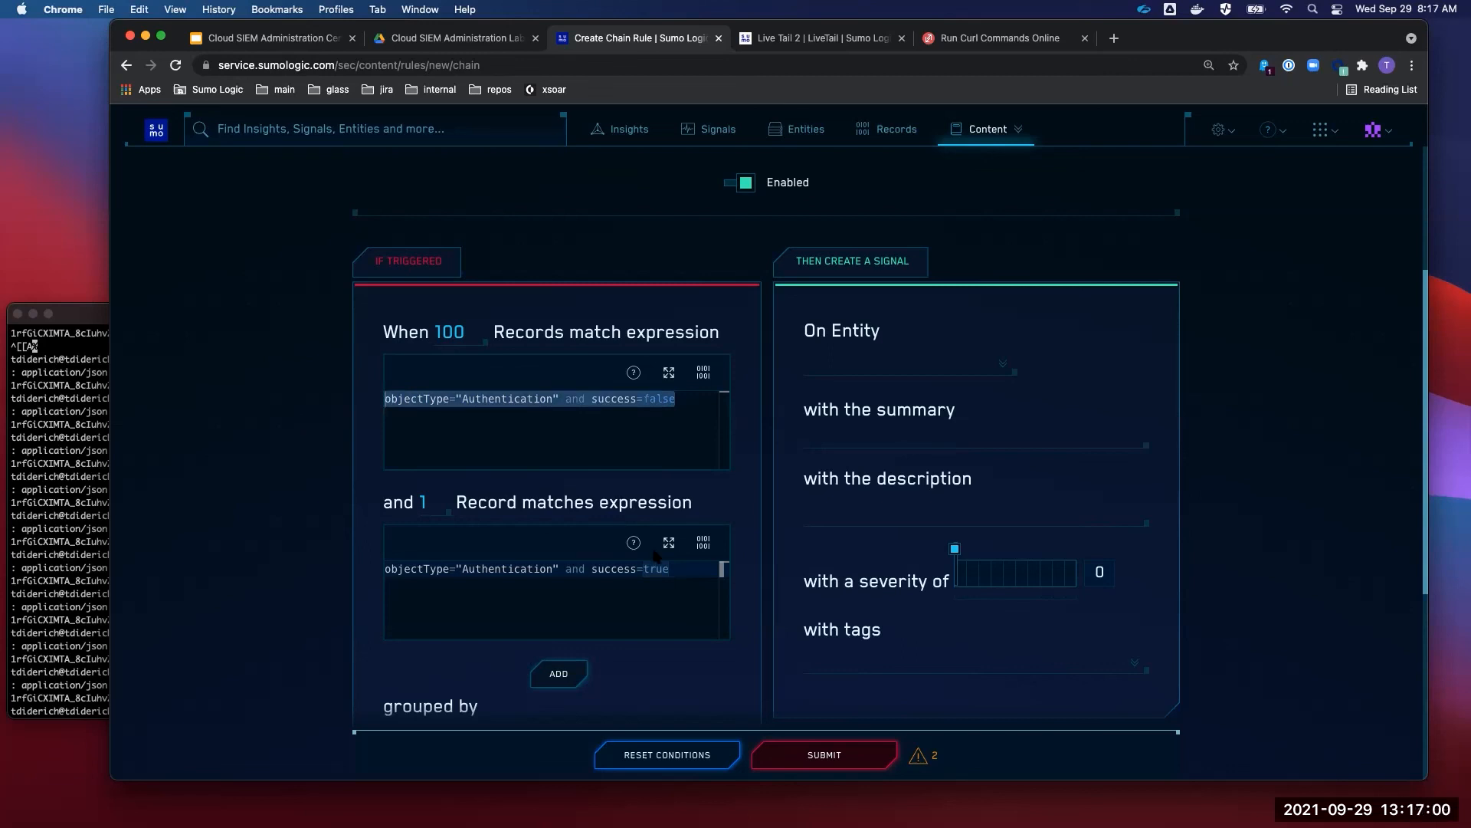
drag(666, 569, 351, 580)
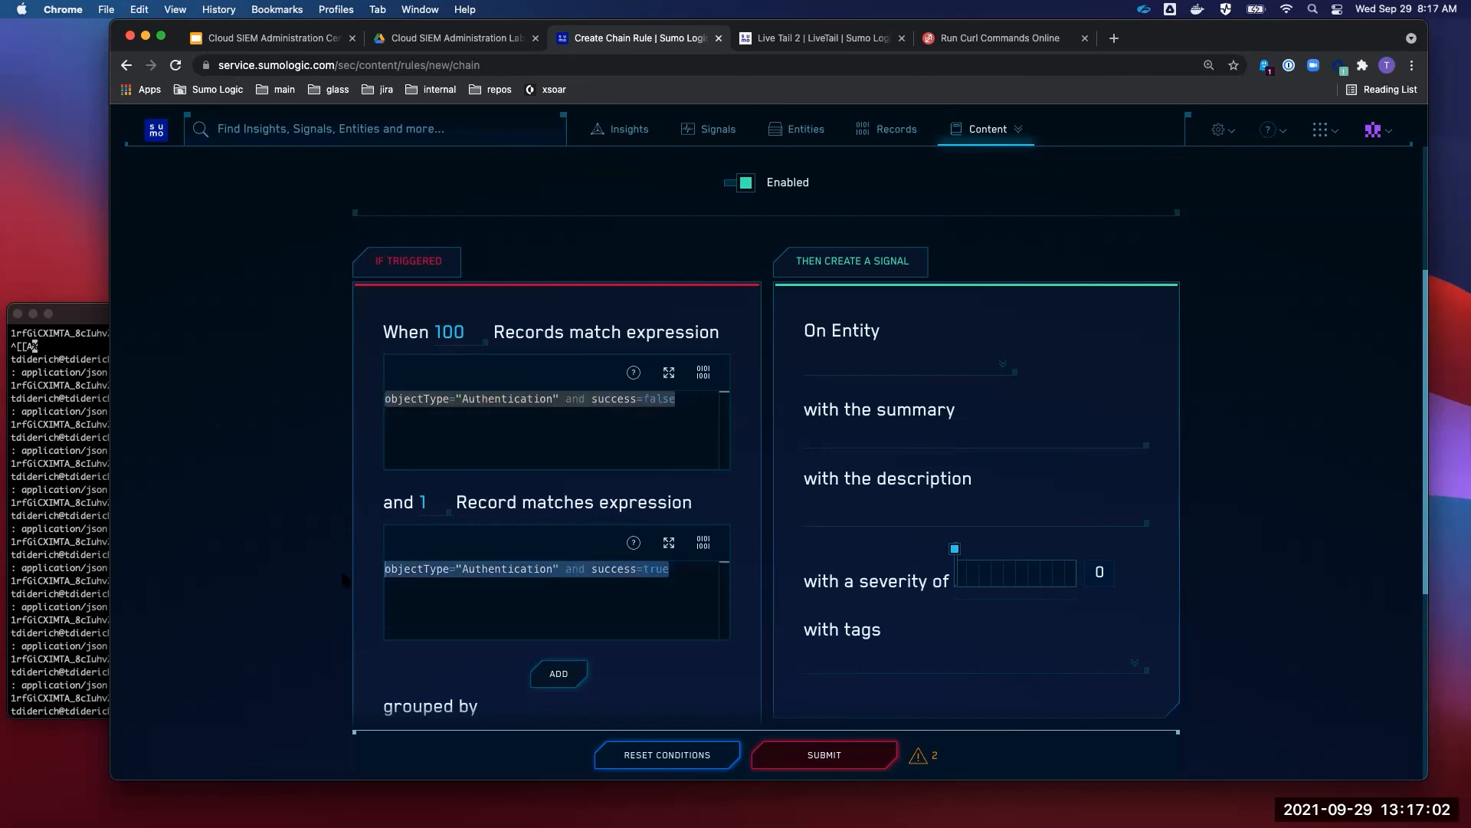
click(882, 362)
- Set the signal entity to user_username
text(user_)
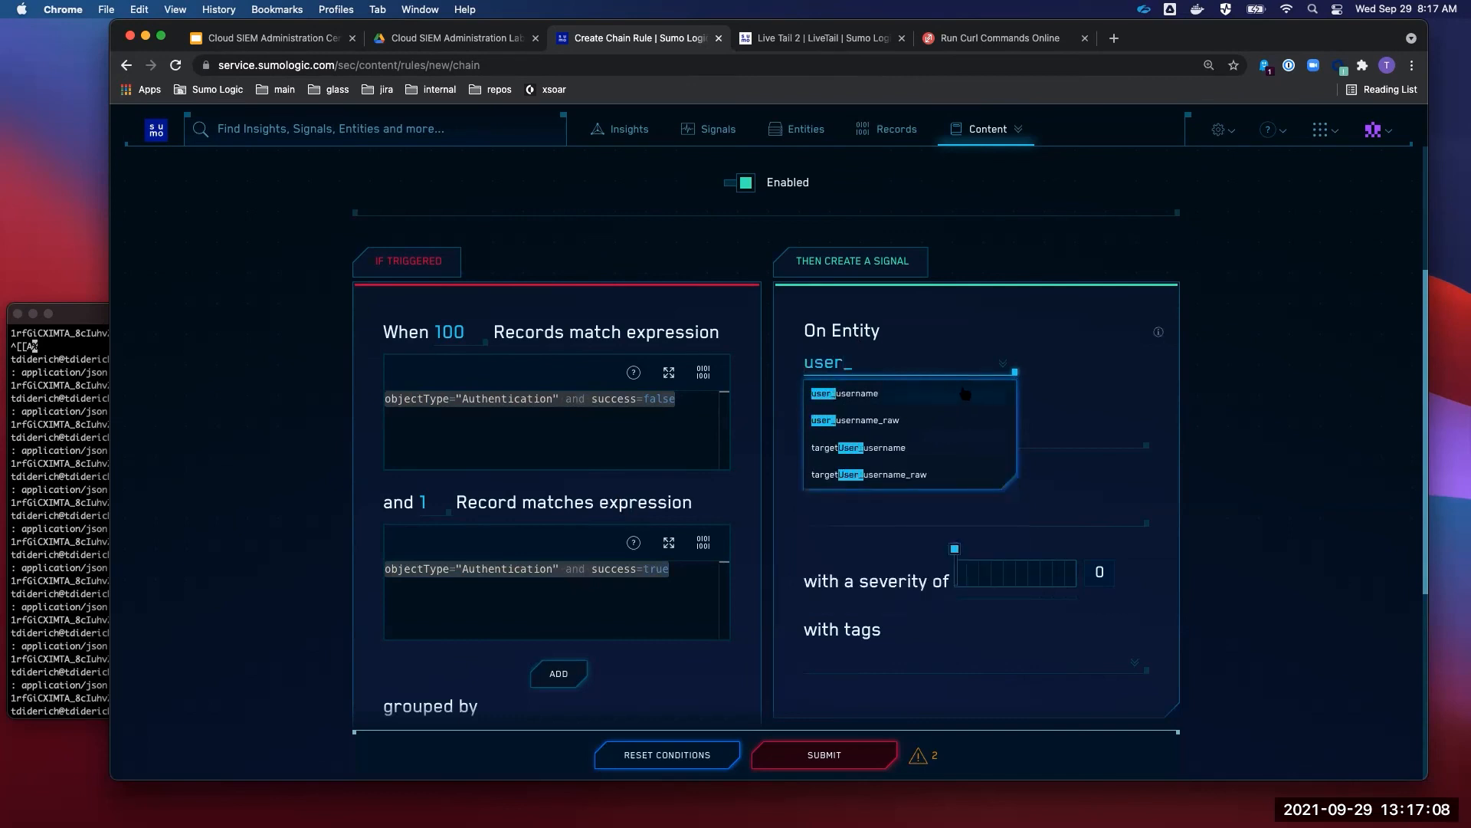
key(Return)
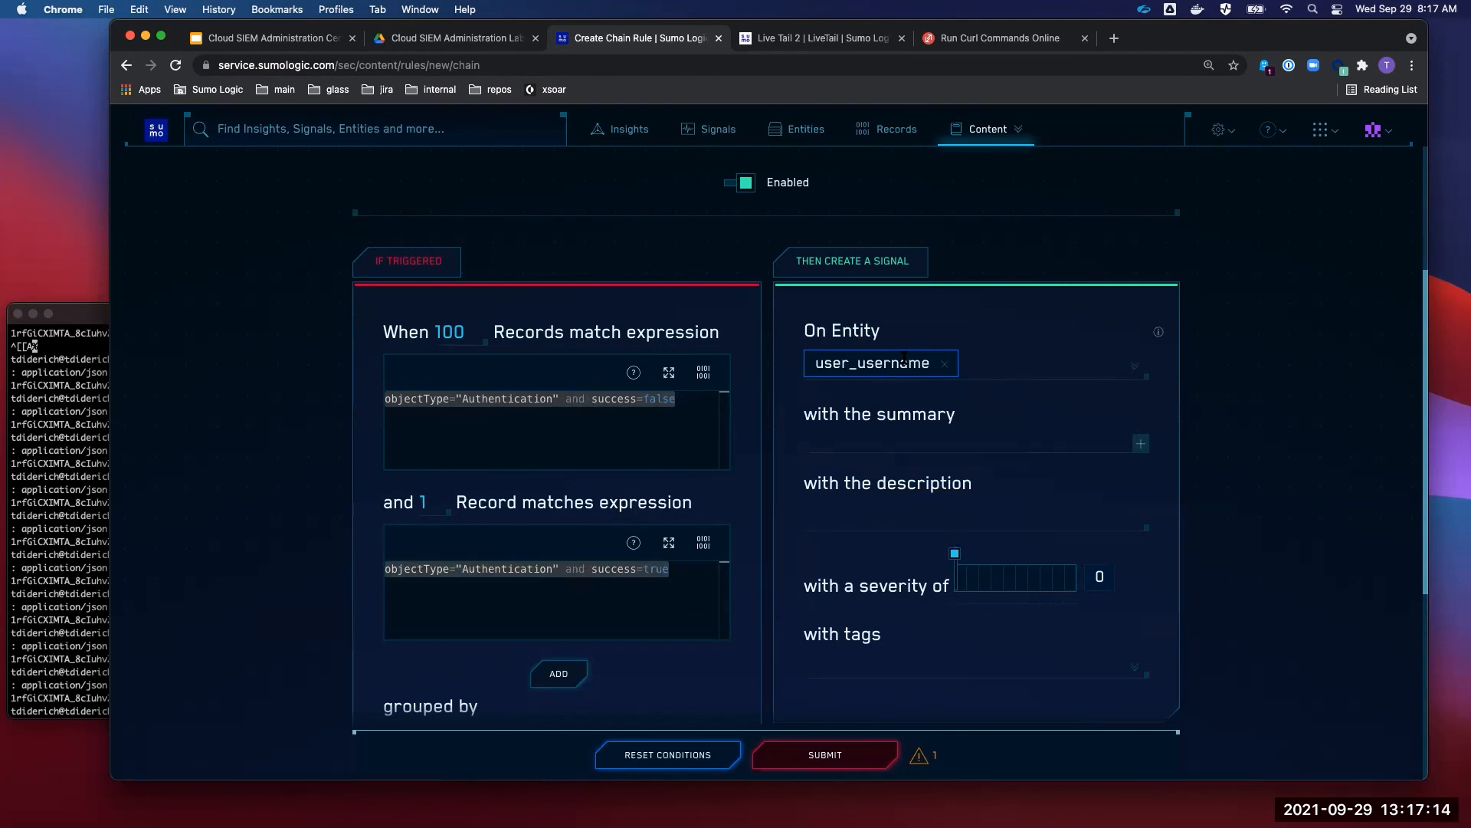
scroll(905, 360, up, 2)
drag(920, 170, 309, 162)
scroll(874, 422, down, 2)
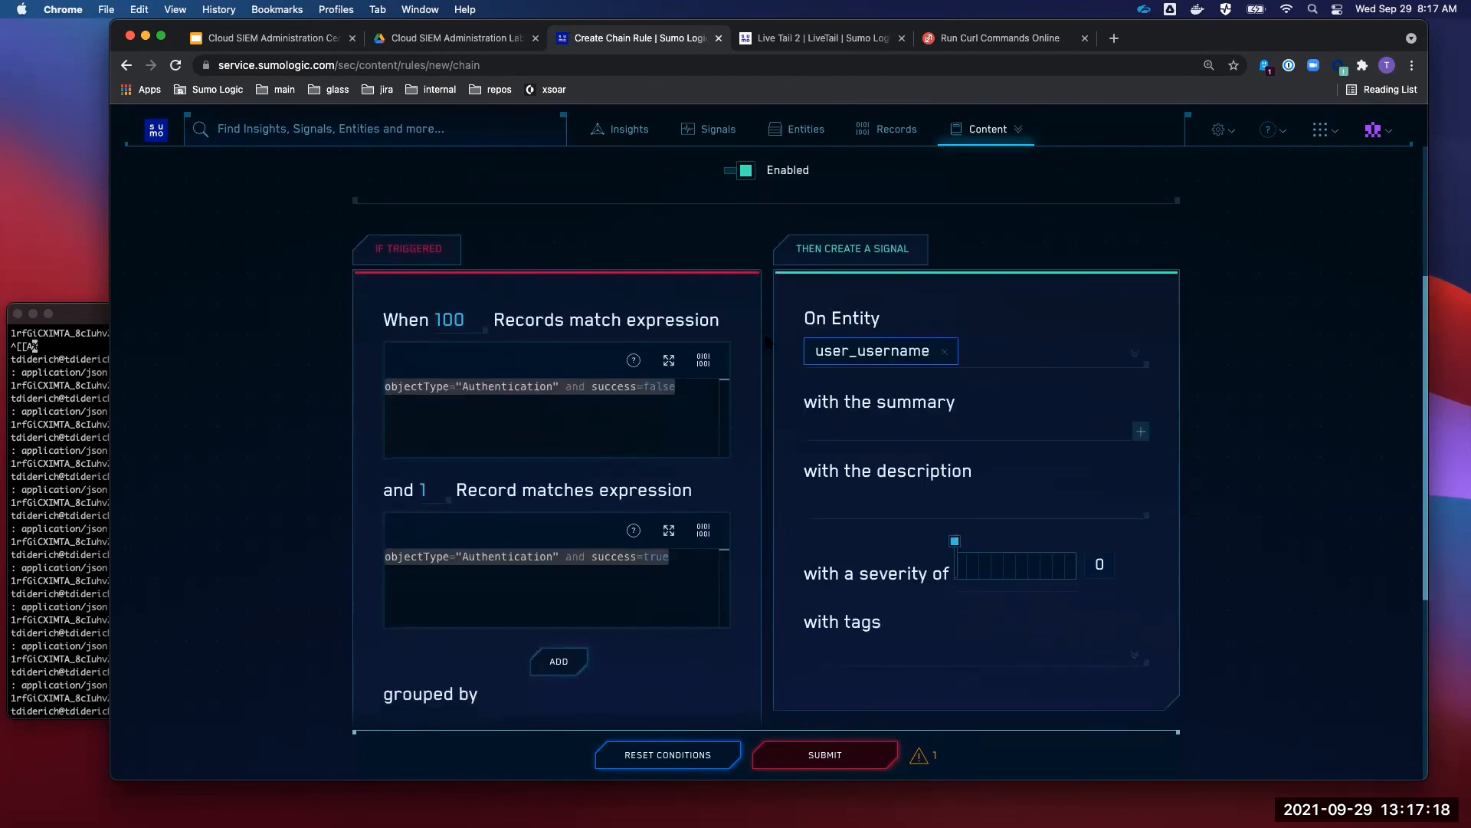
- Use 'Training - Bruteforce' as the signal summary and description, with severity 1
click(874, 422)
key(super+v)
click(874, 506)
key(super+v)
click(961, 567)
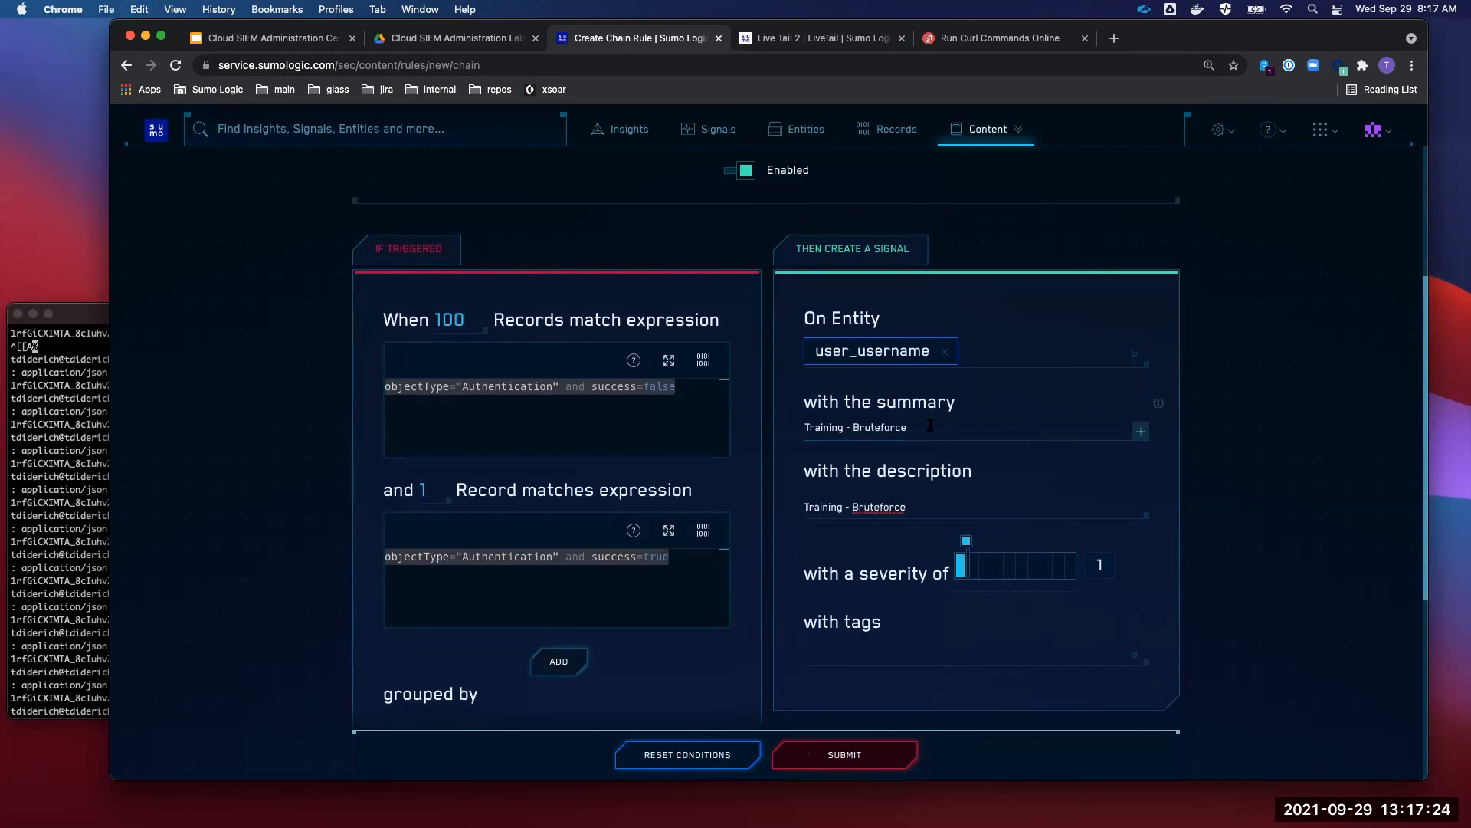
drag(913, 428, 789, 439)
click(797, 469)
scroll(801, 471, down, 2)
- Tag the signal with Tactic TA0007 - Discovery and Technique T1087 - Account Discovery
click(822, 497)
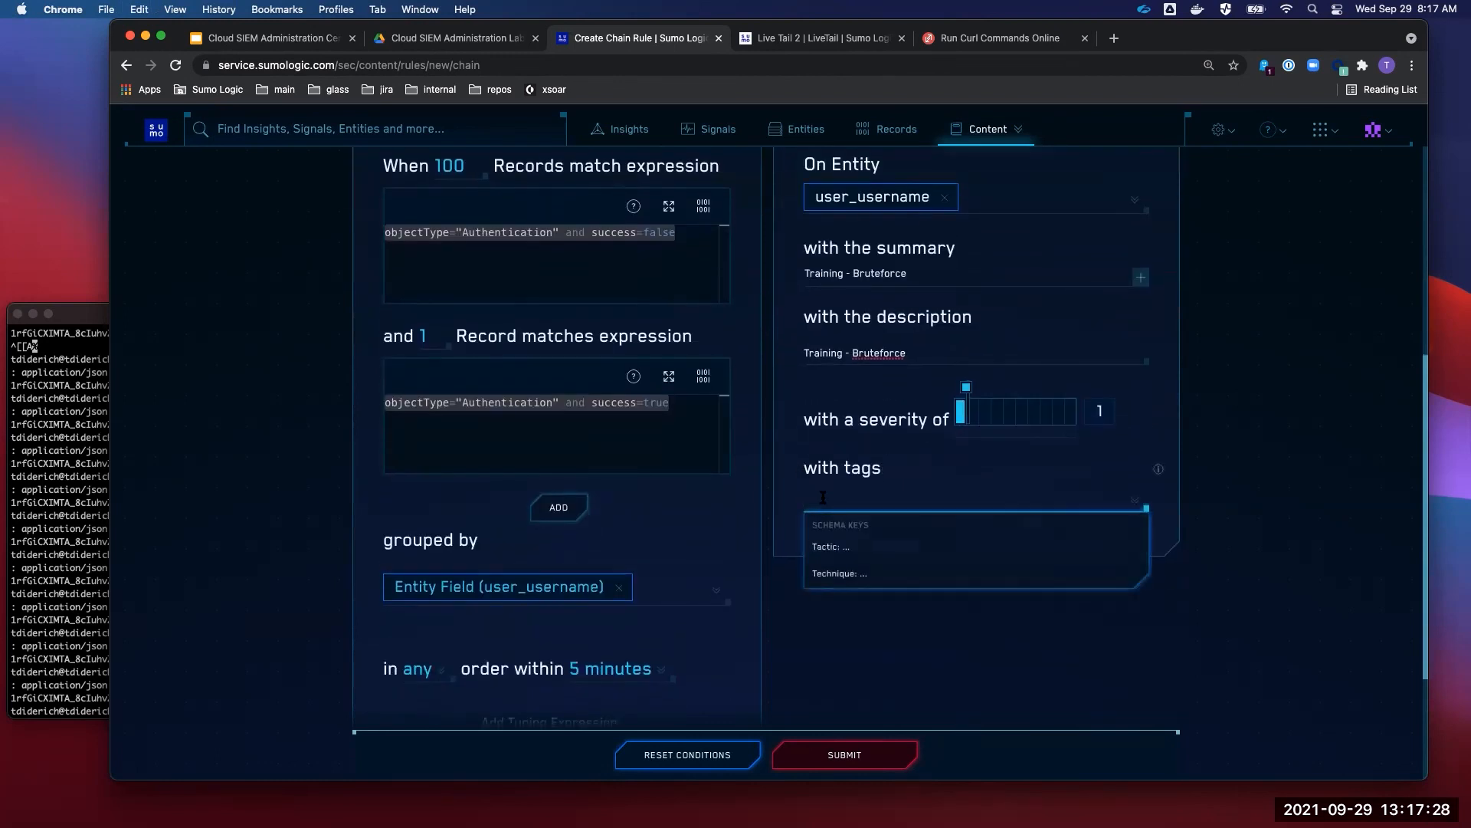
click(842, 547)
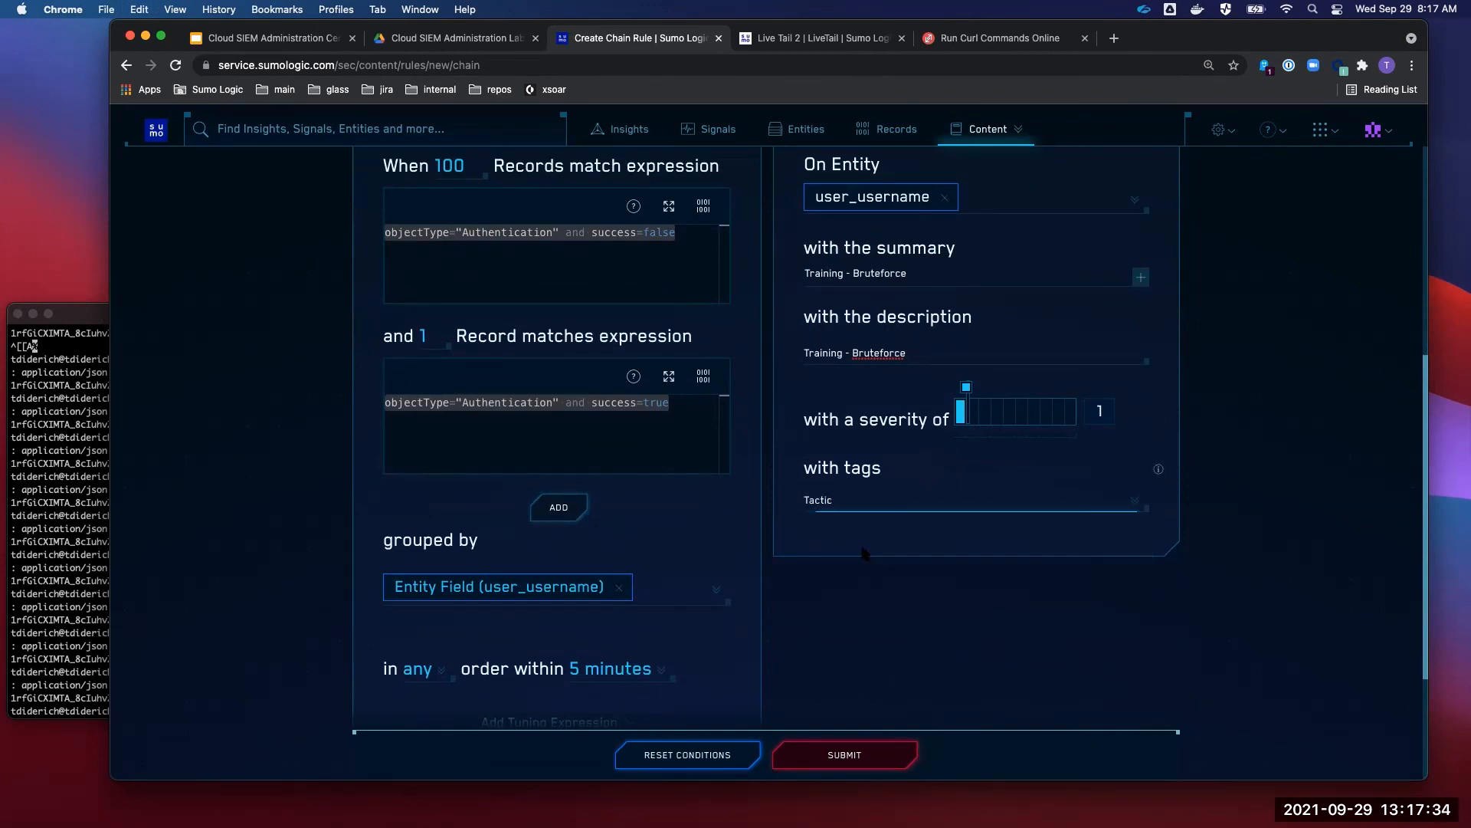
scroll(1065, 590, down, 1)
click(1077, 603)
click(884, 534)
click(876, 609)
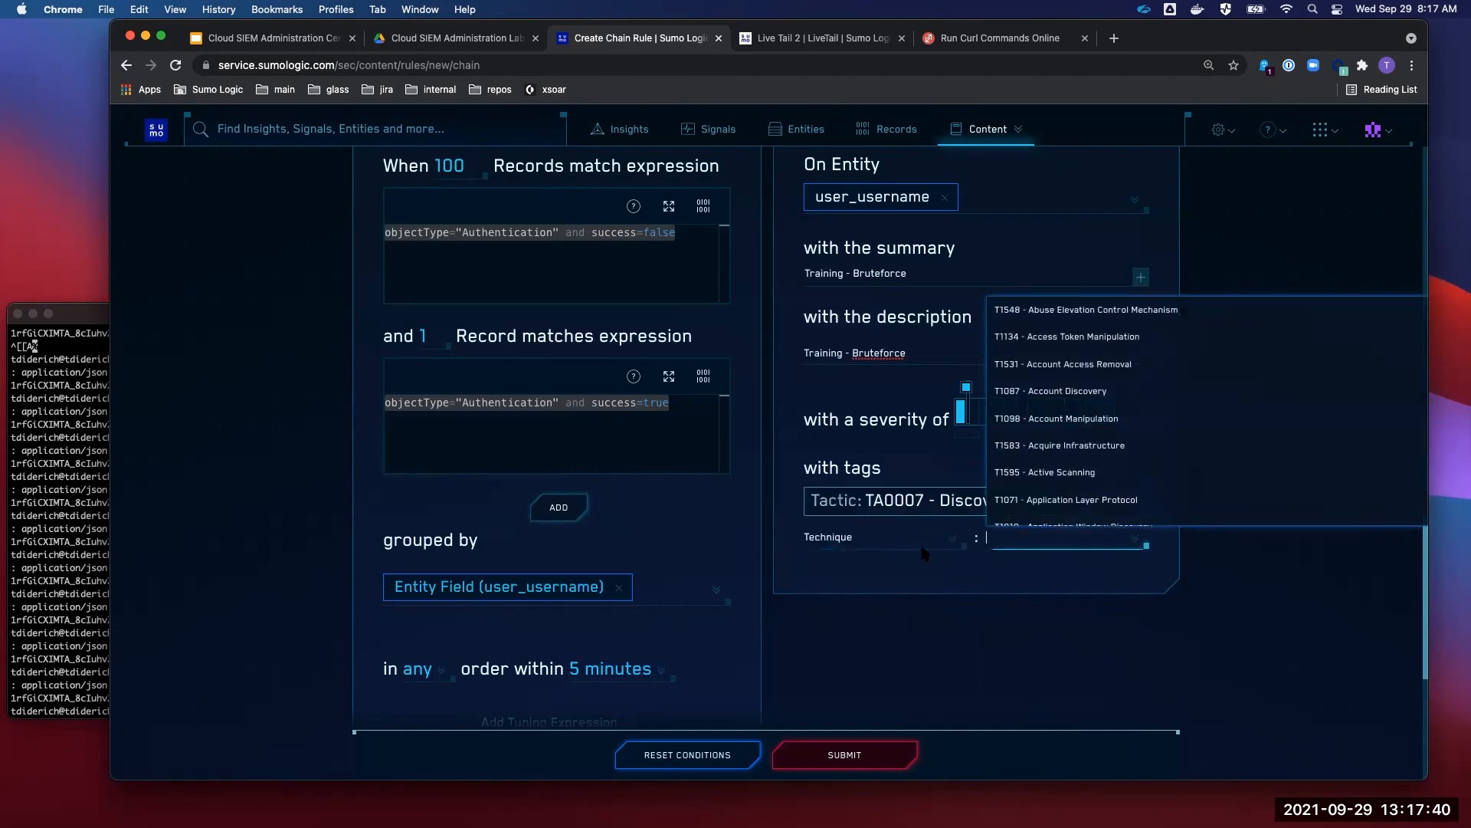
click(1106, 392)
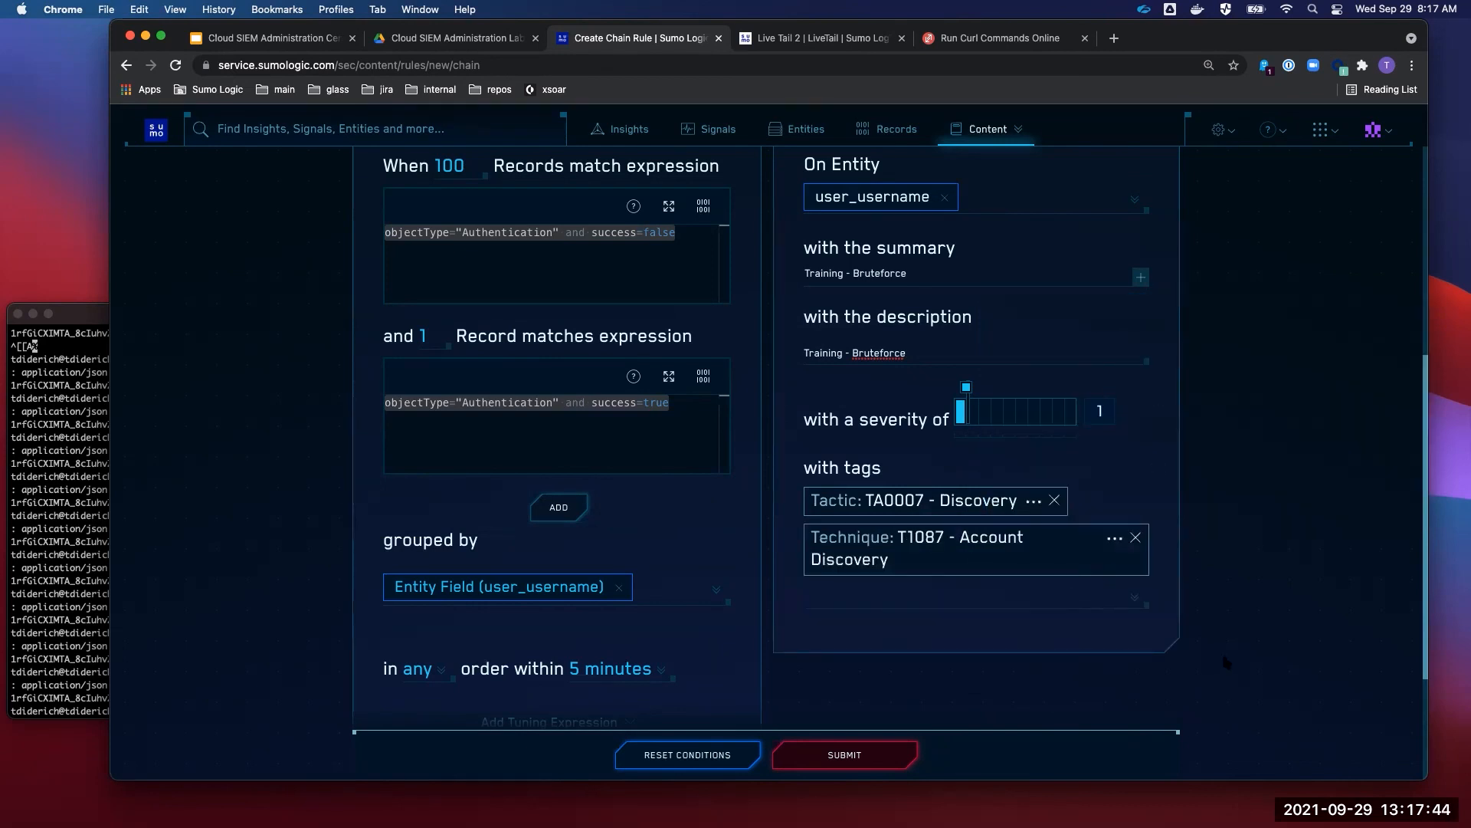
scroll(1225, 661, down, 1)
scroll(1223, 657, down, 5)
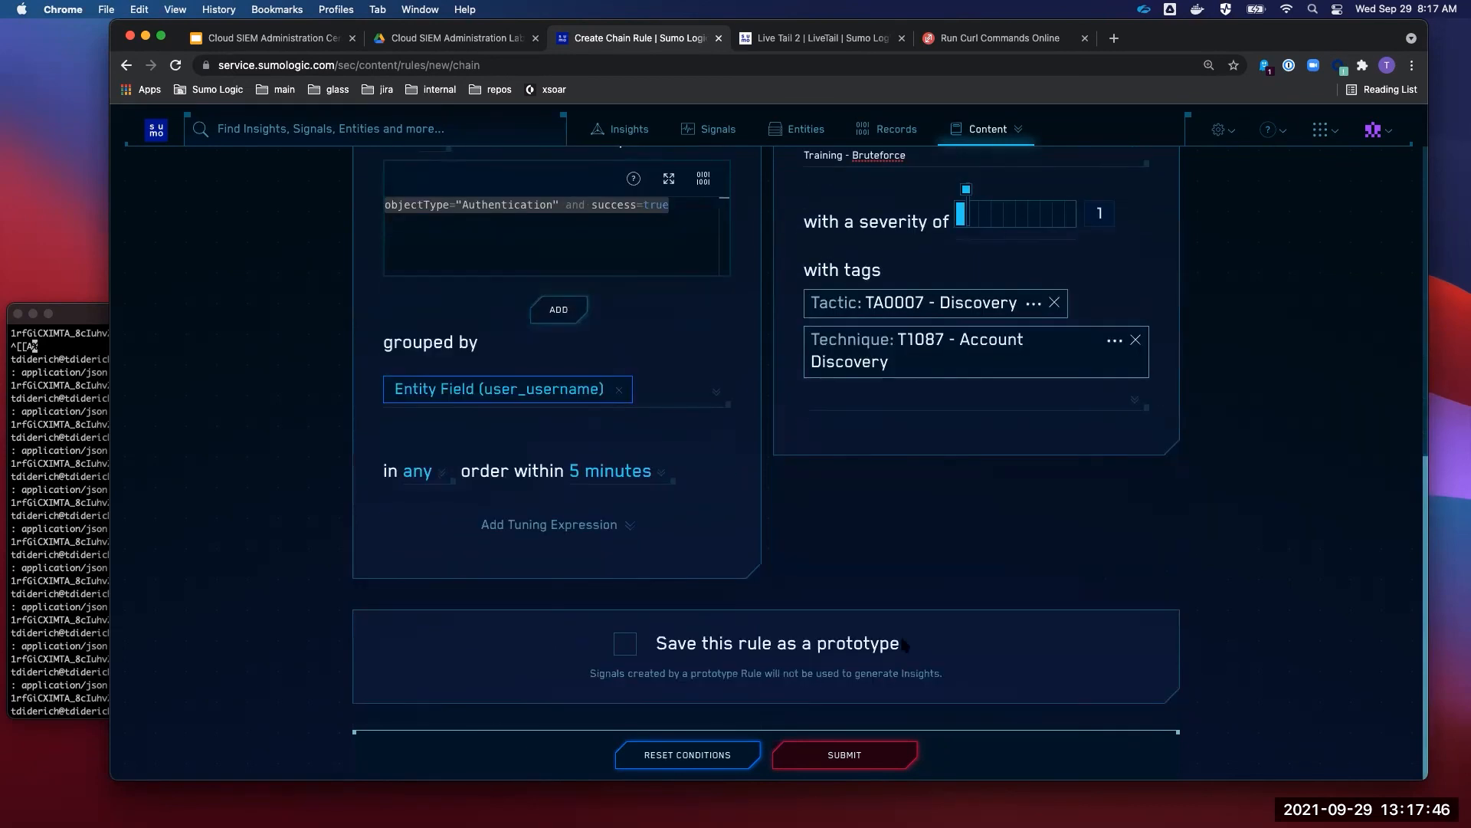
scroll(618, 594, up, 4)
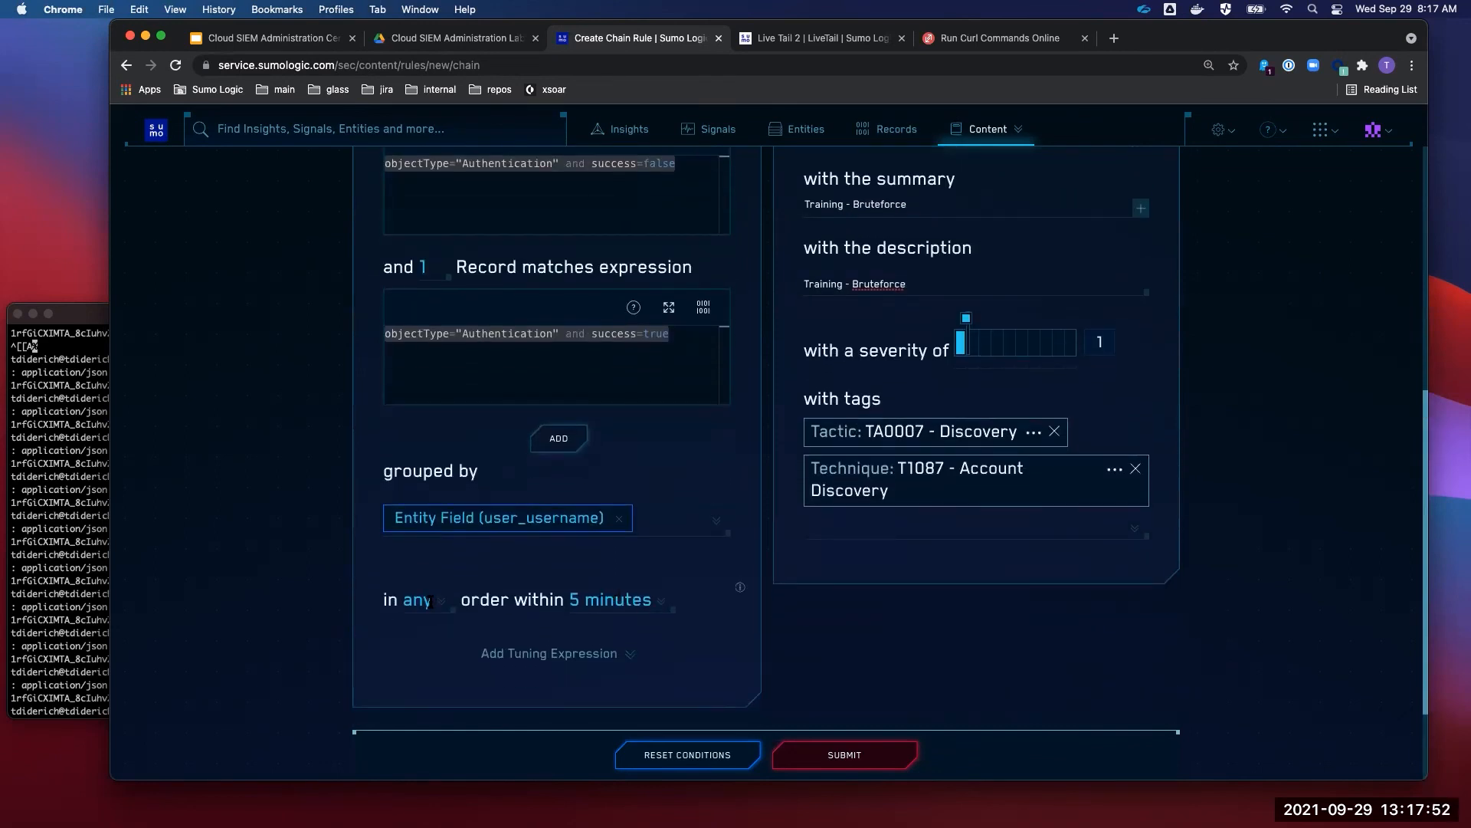
scroll(742, 584, up, 2)
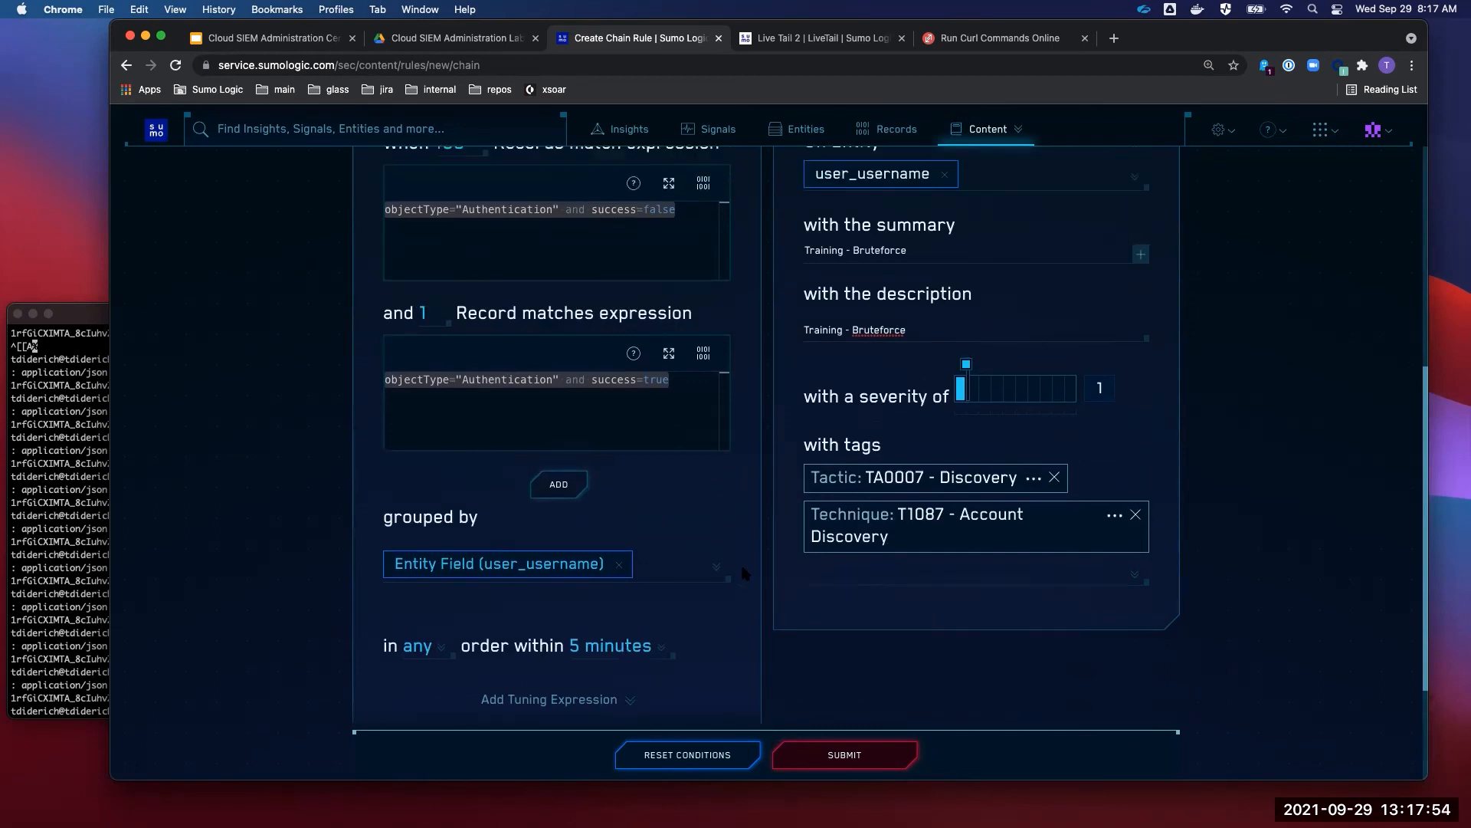
scroll(742, 574, up, 1)
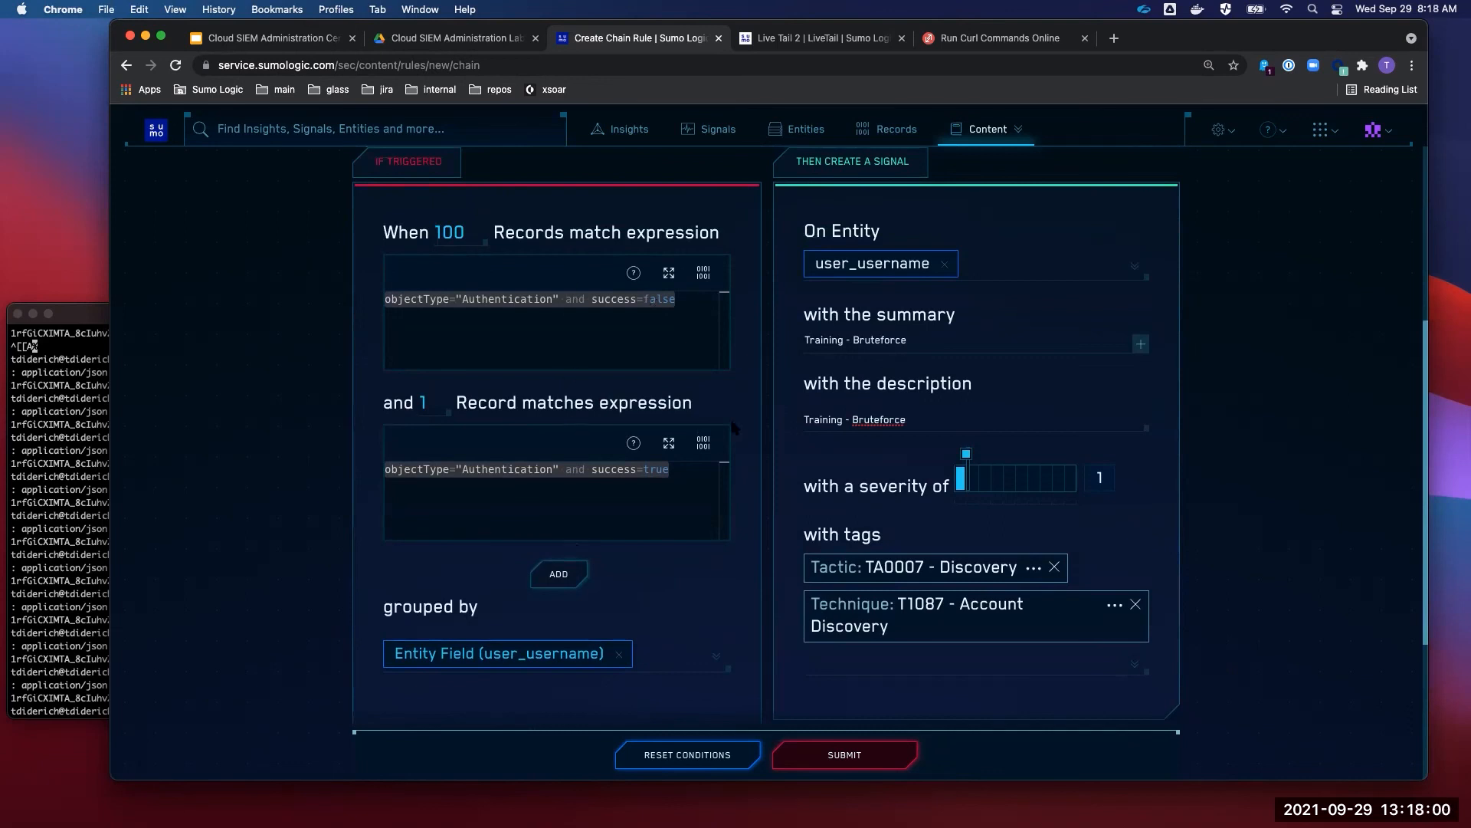
scroll(731, 425, down, 5)
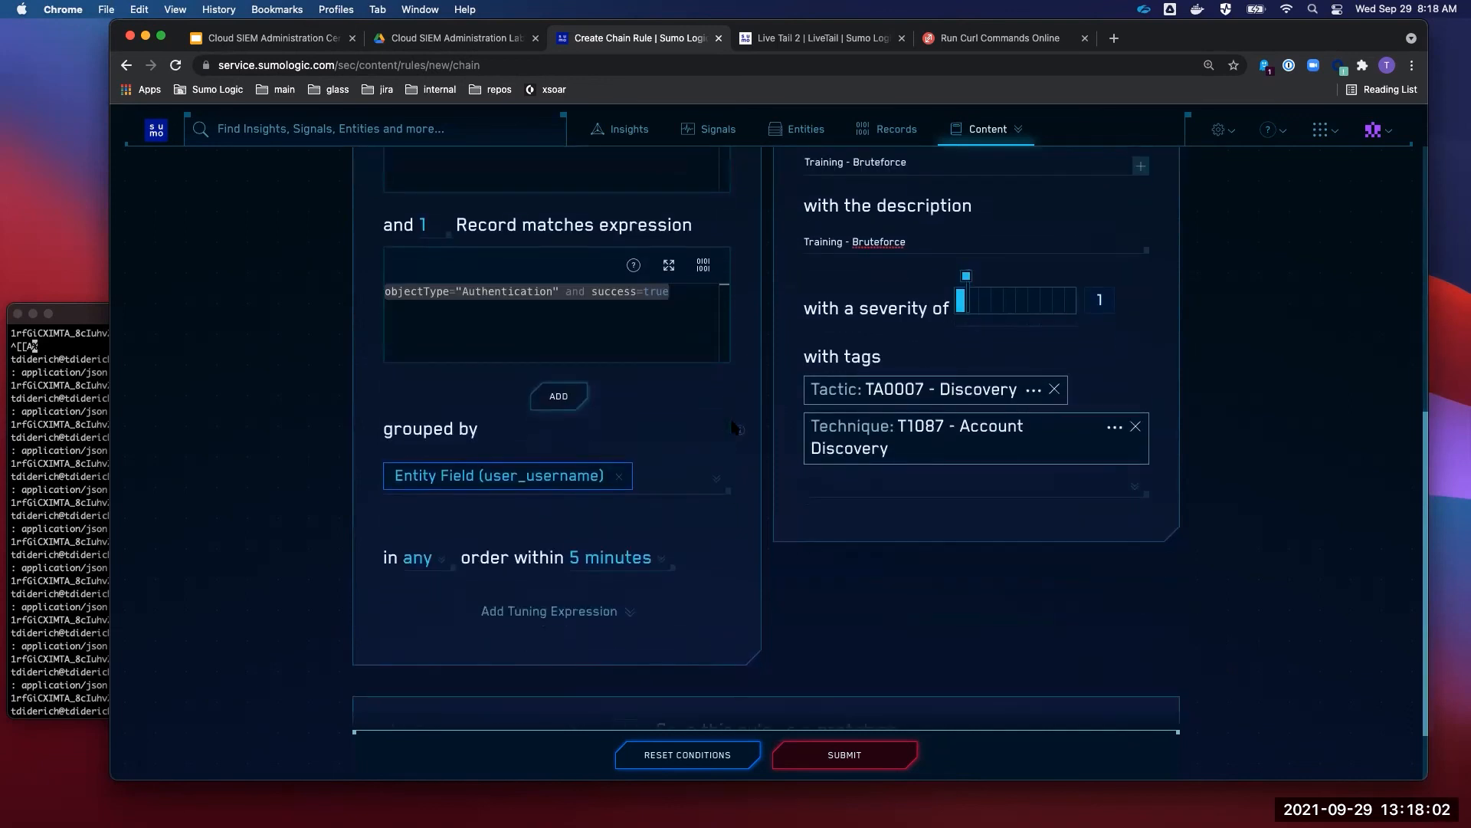
scroll(665, 460, up, 3)
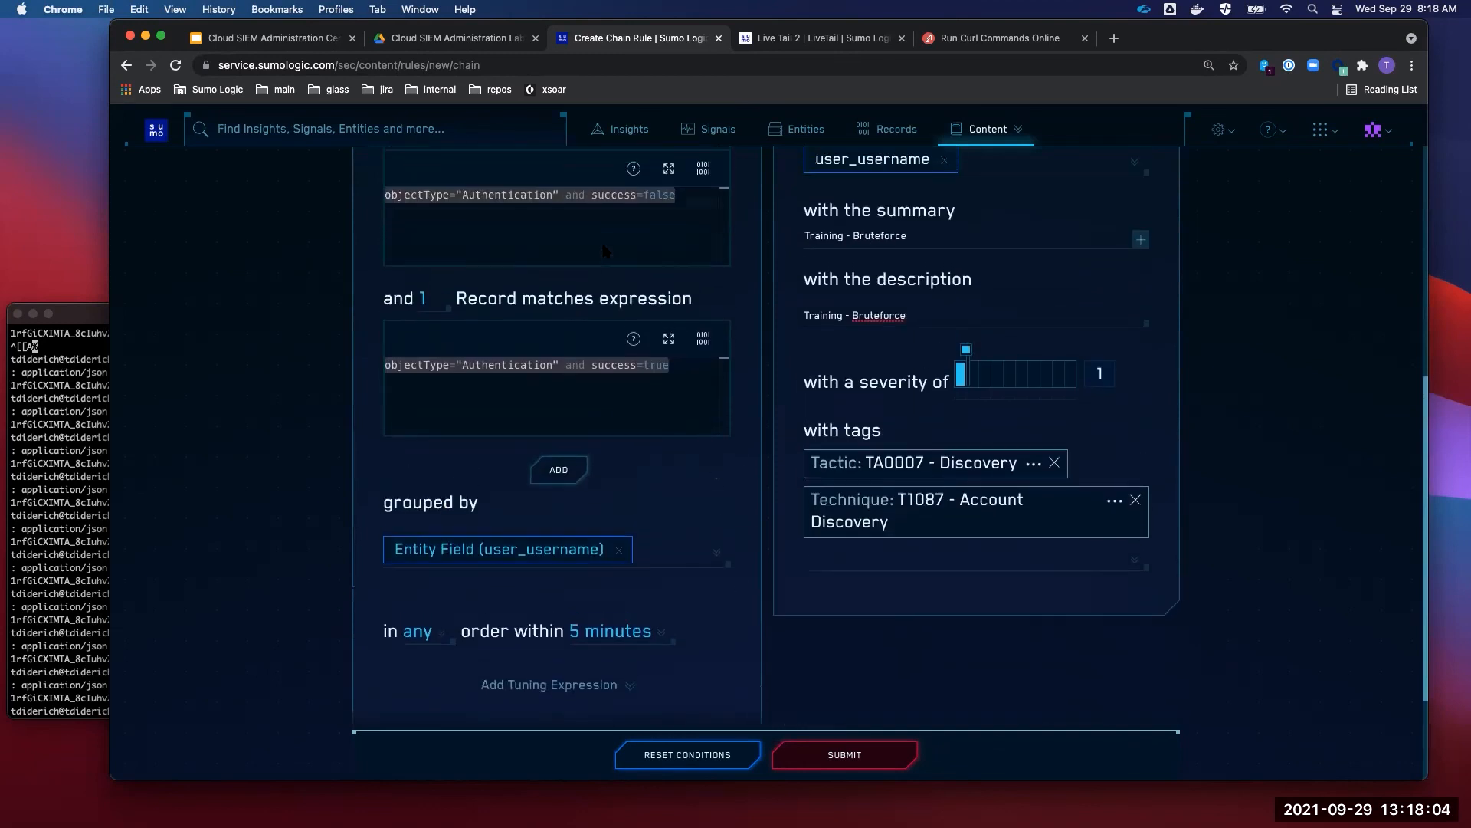
scroll(511, 311, down, 1)
scroll(552, 292, up, 2)
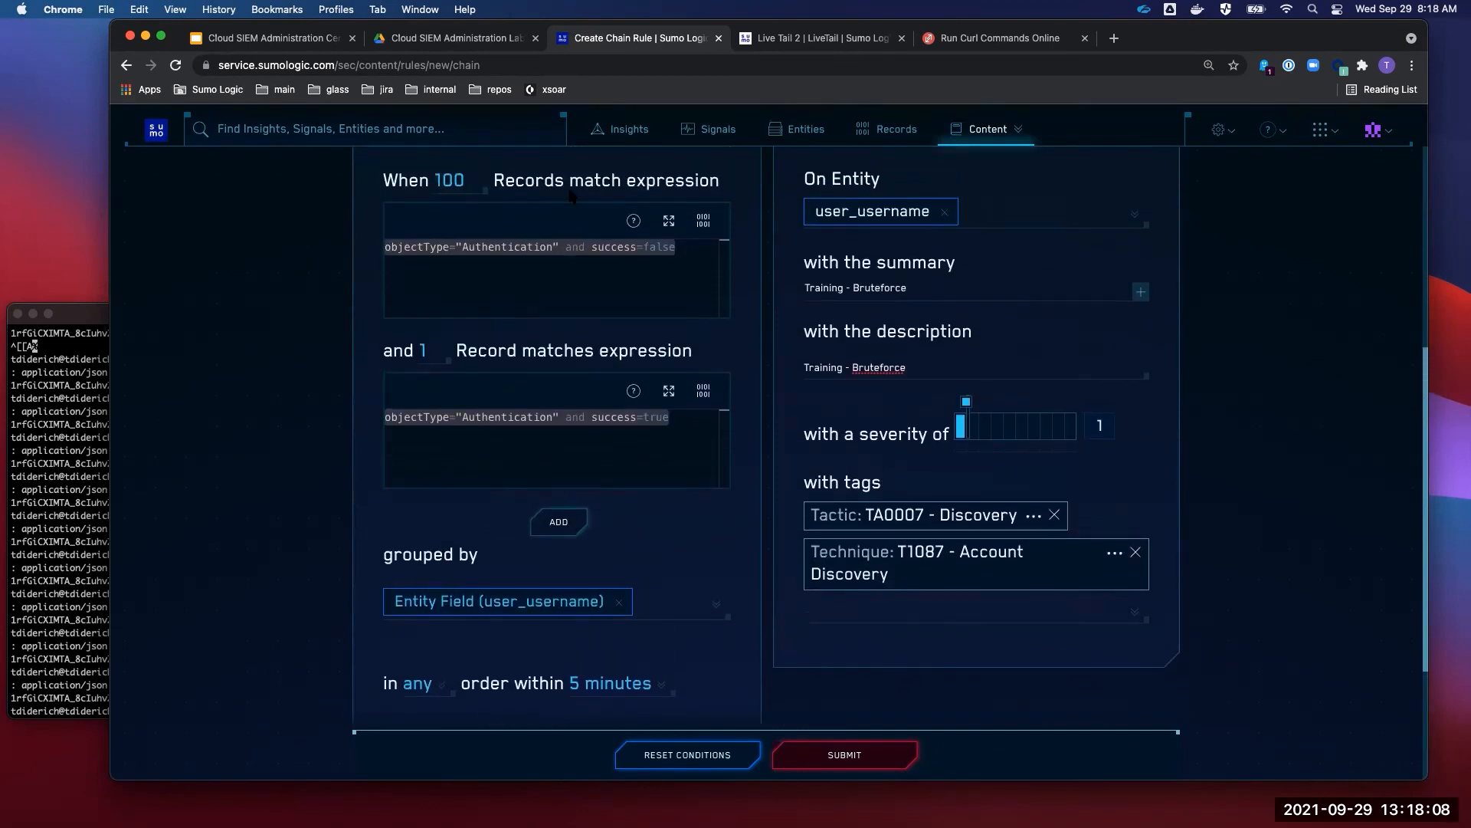
scroll(537, 307, down, 2)
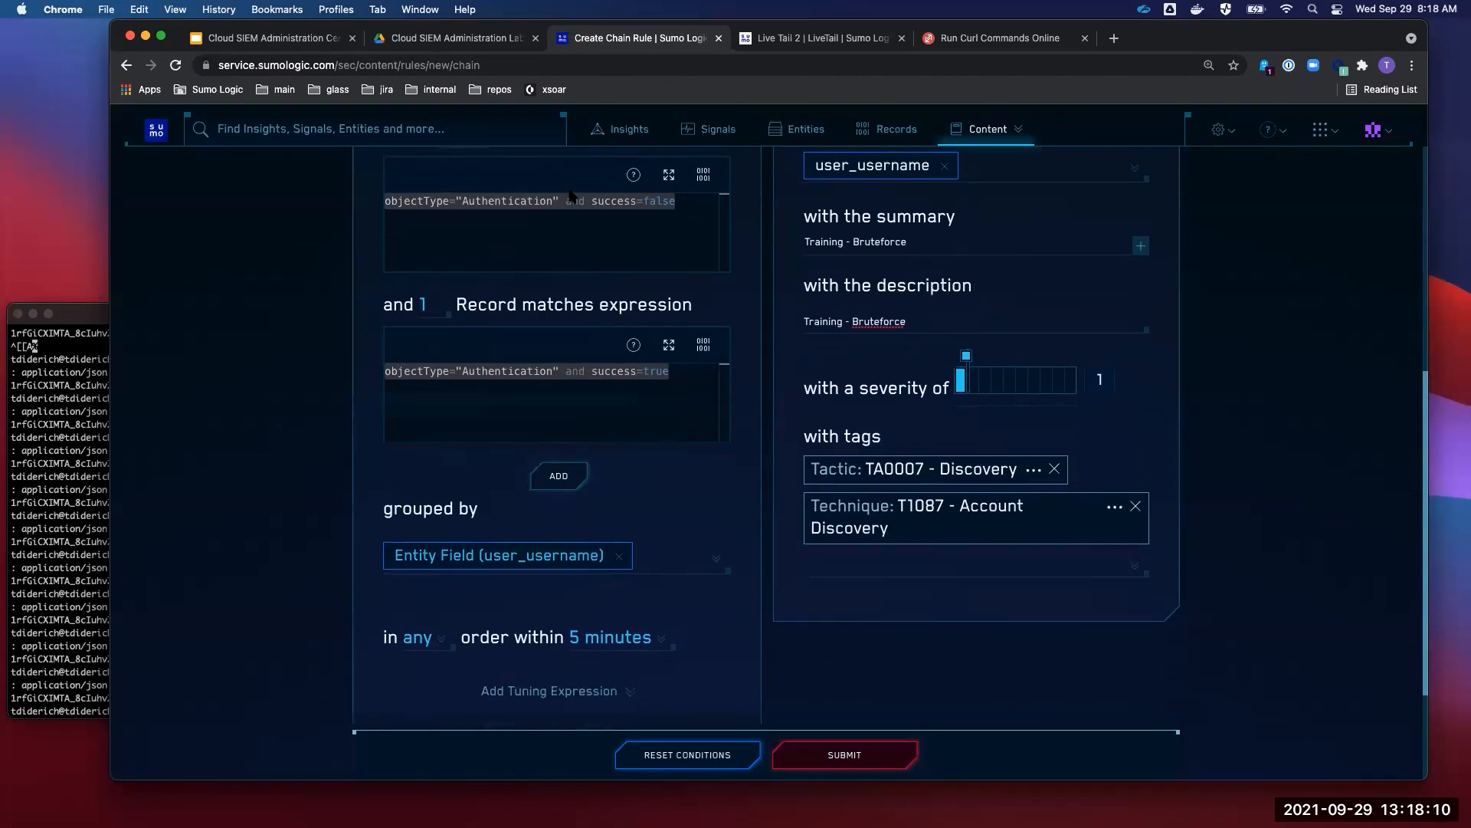
- Require the records in exact order within a 5-minute window
click(418, 613)
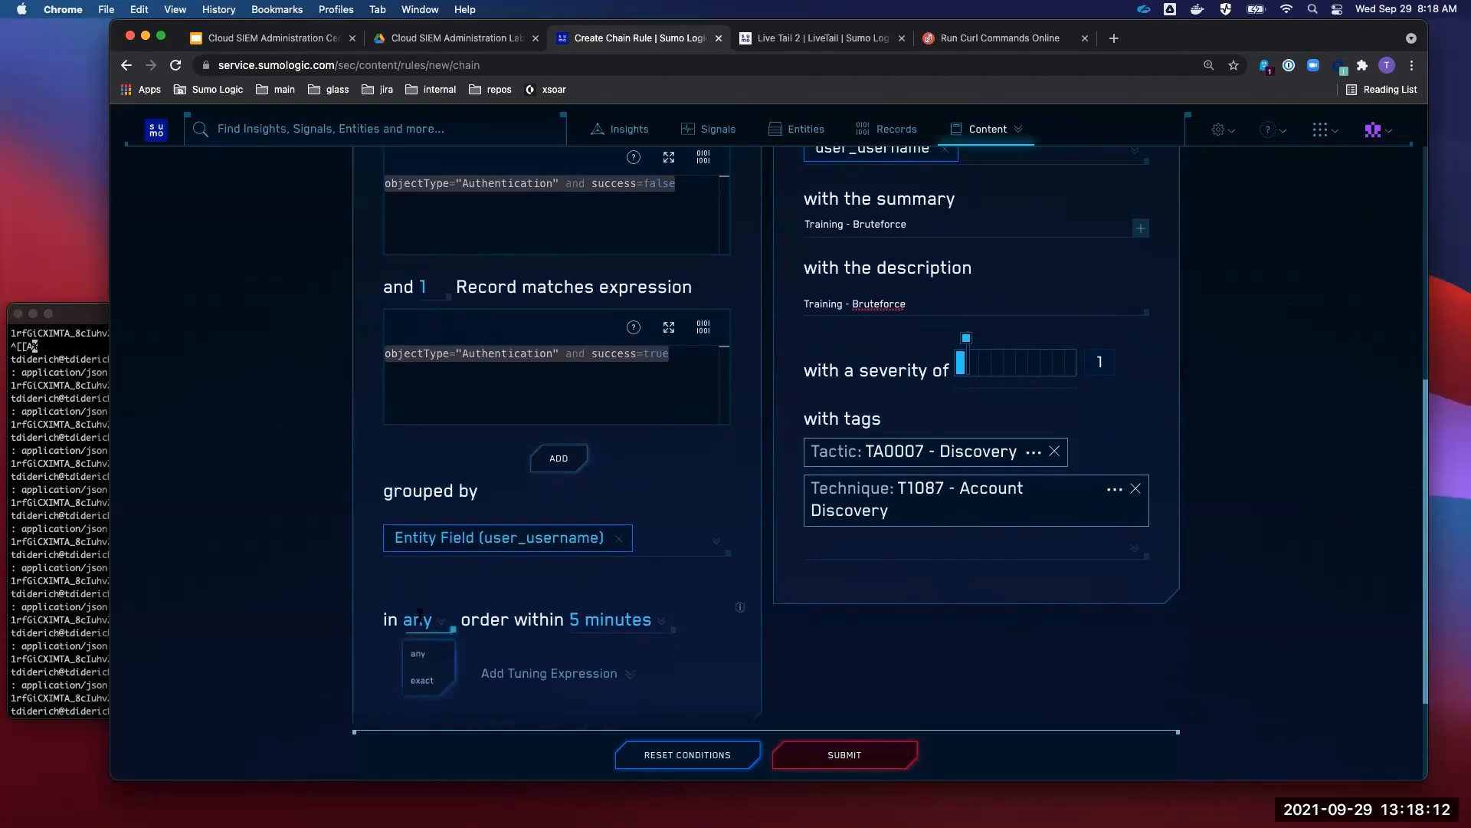
click(427, 685)
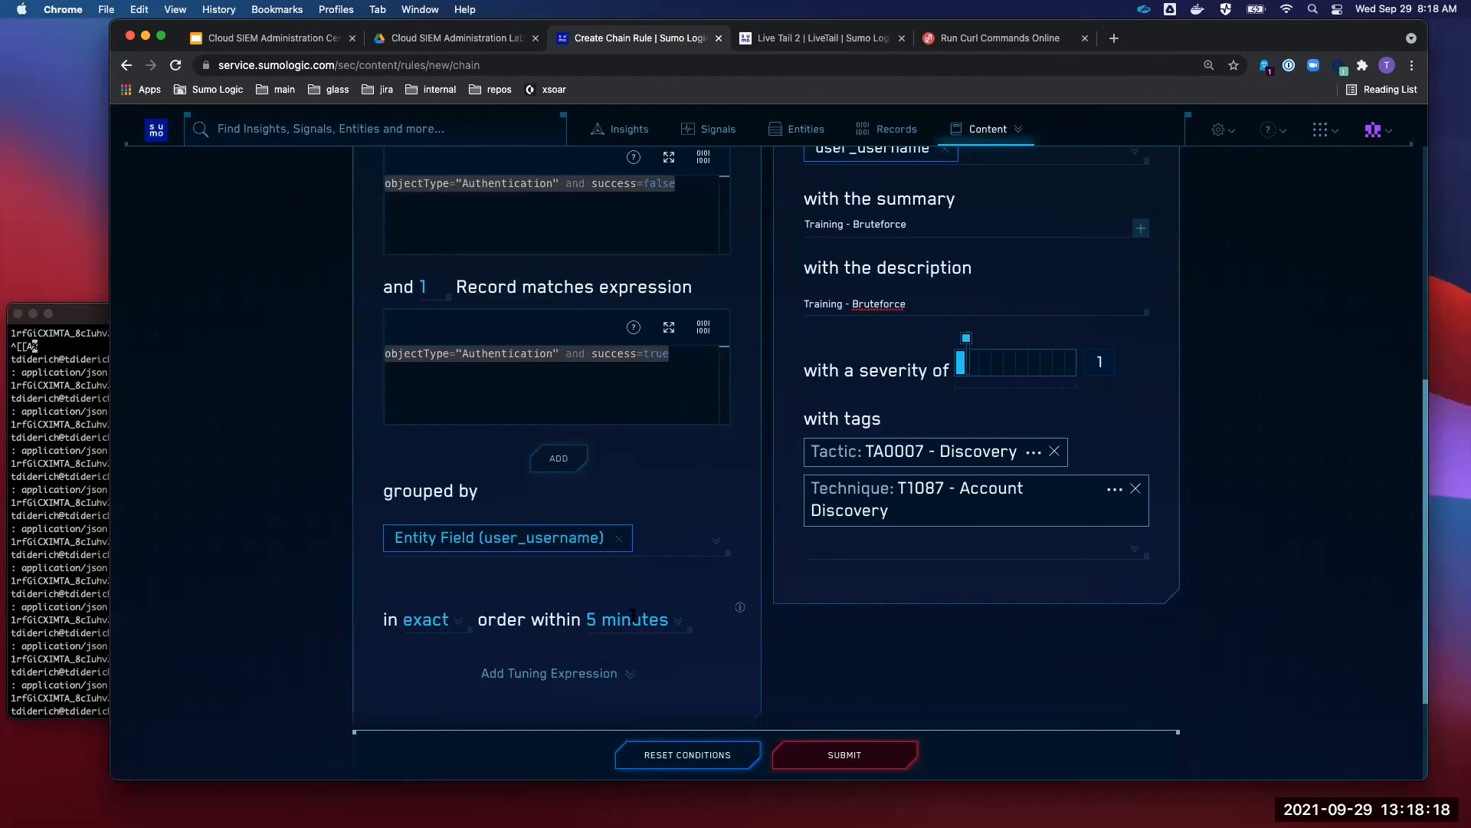
click(633, 617)
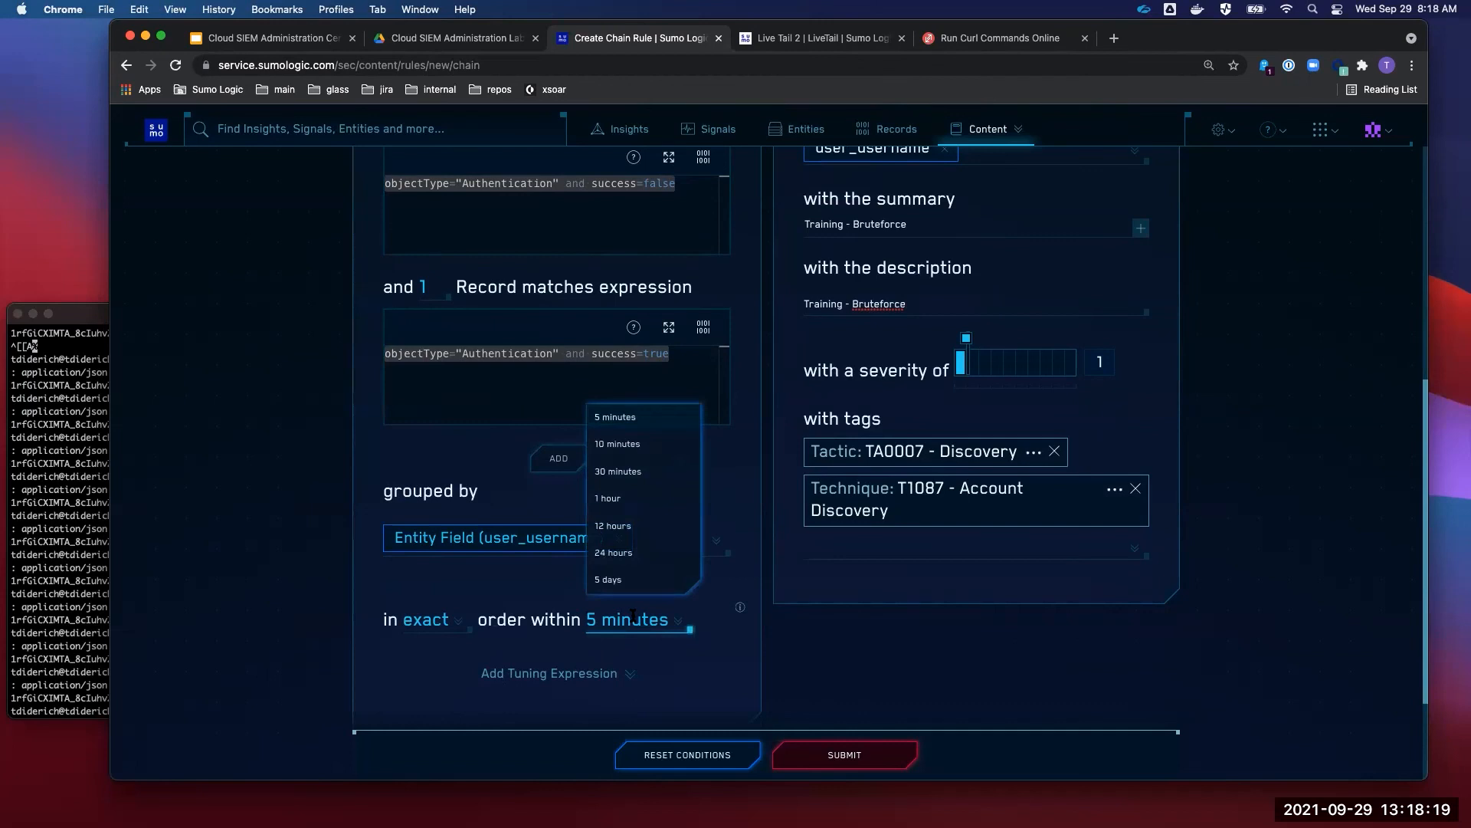
click(633, 424)
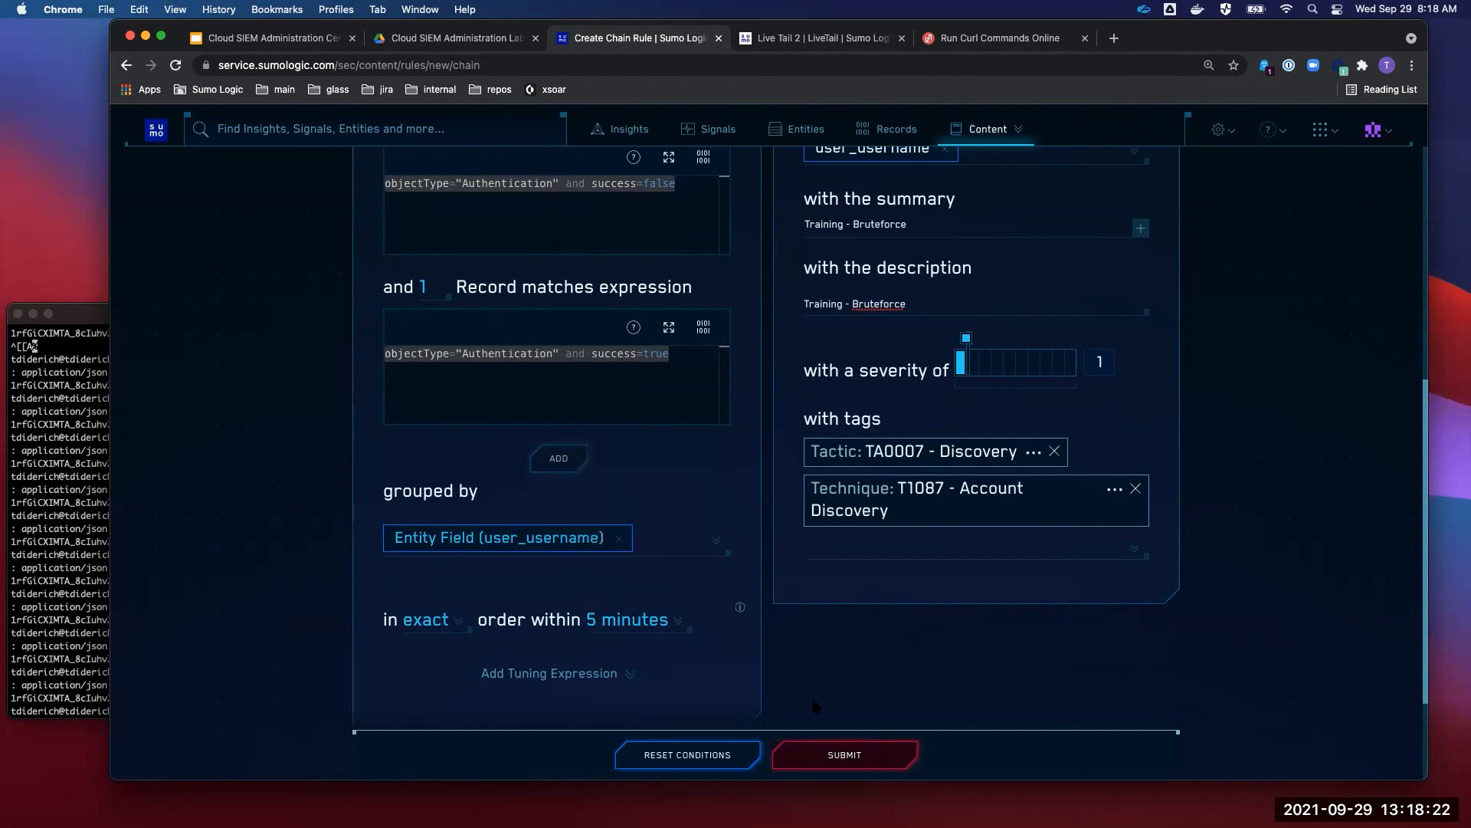
- Mark the rule as a prototype and submit it
scroll(811, 695, down, 3)
click(625, 645)
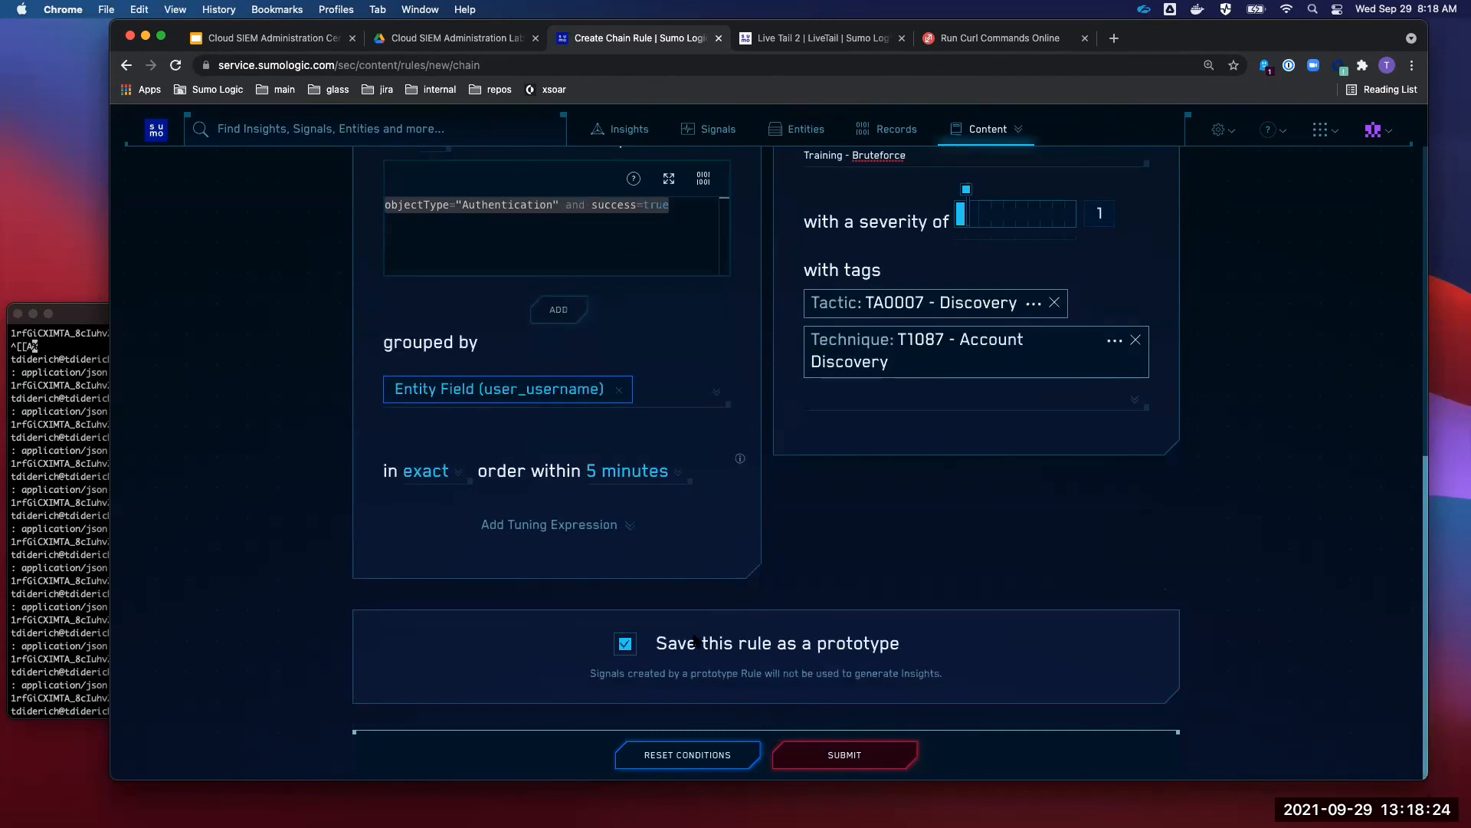
scroll(694, 641, up, 10)
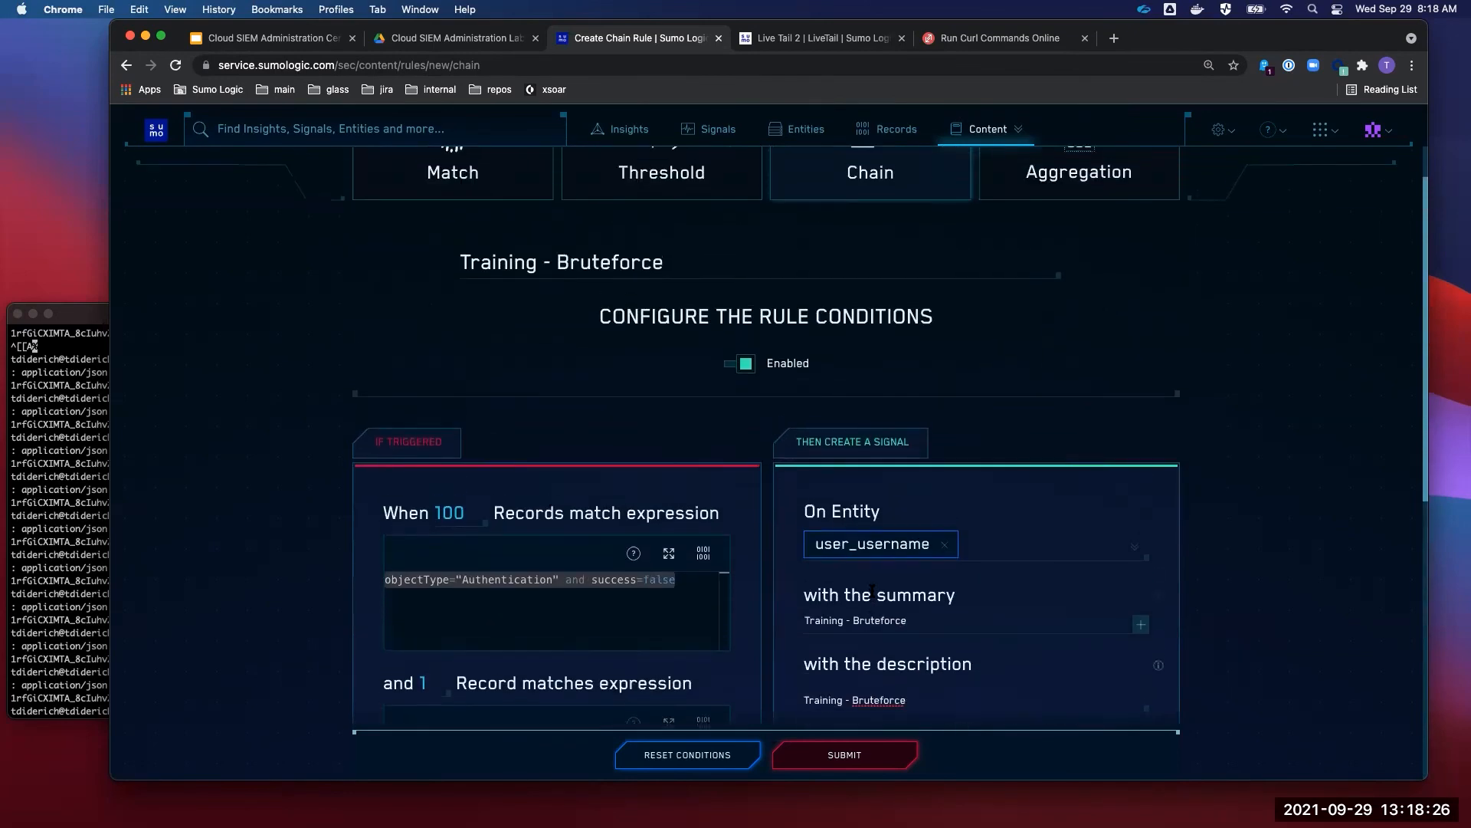
click(878, 765)
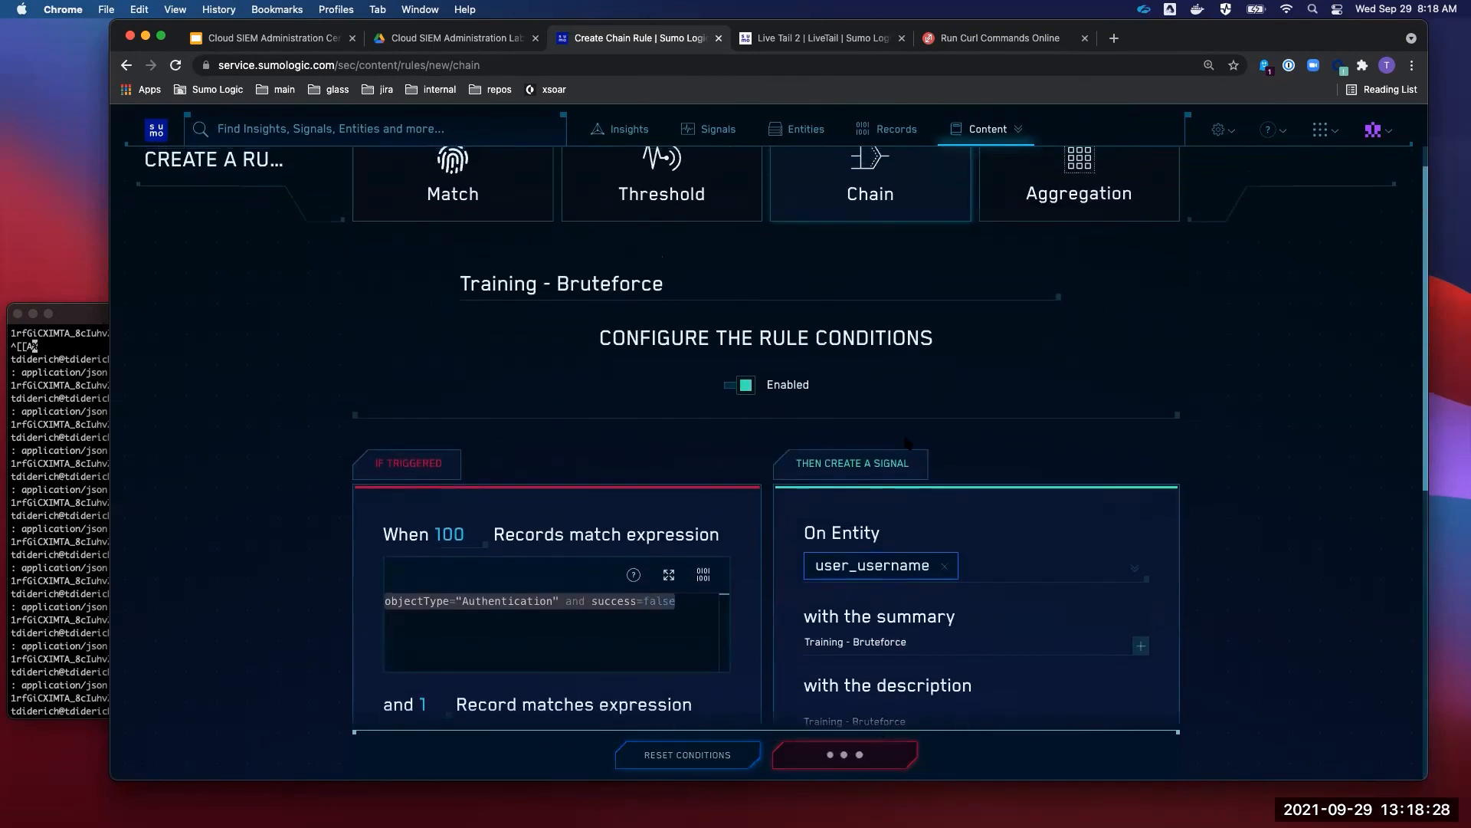
click(606, 65)
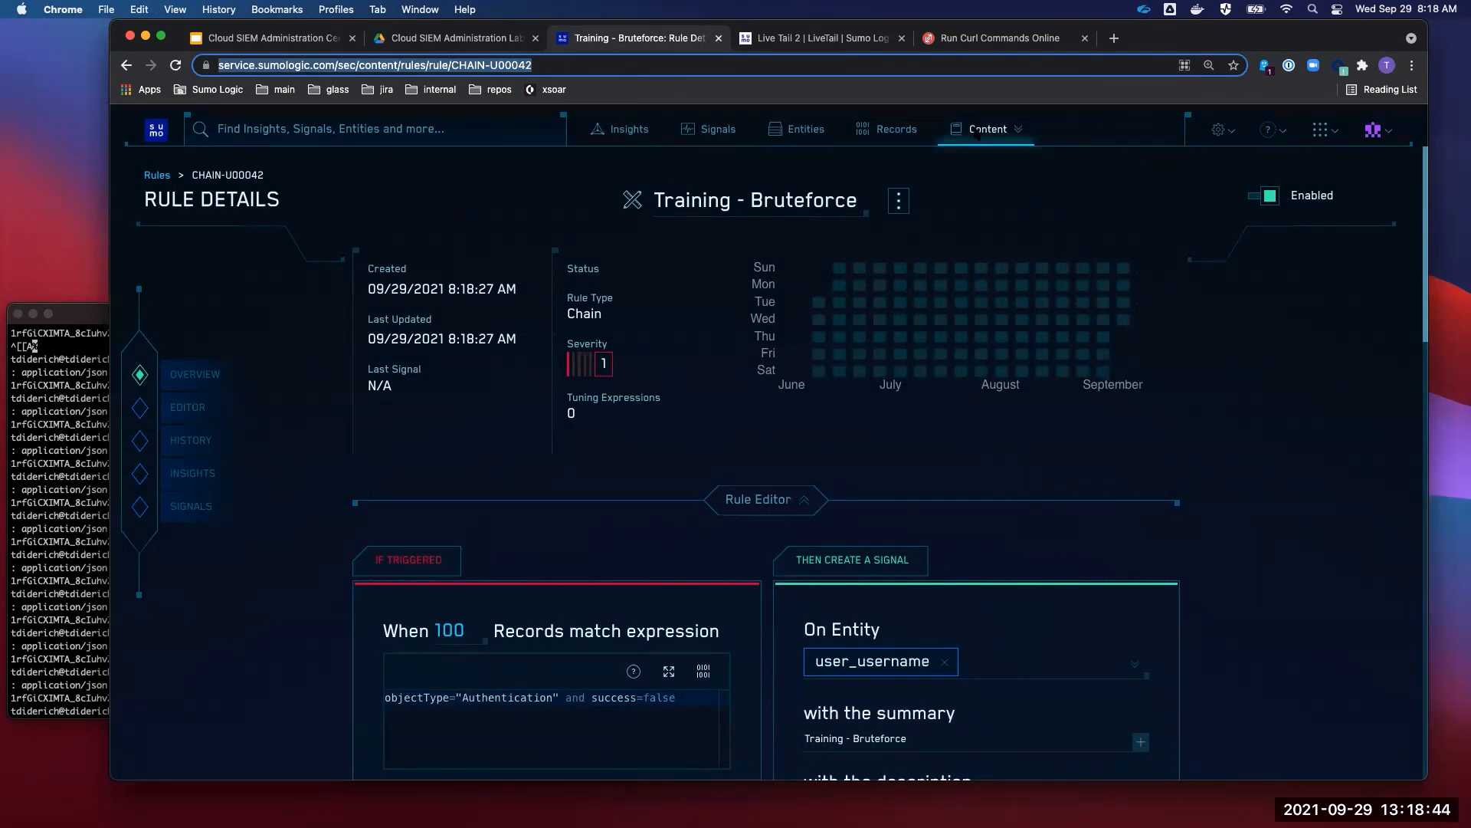
- Show slide 51, Lab 9 'Create a custom Actions button', in the Cert Jam deck
click(264, 39)
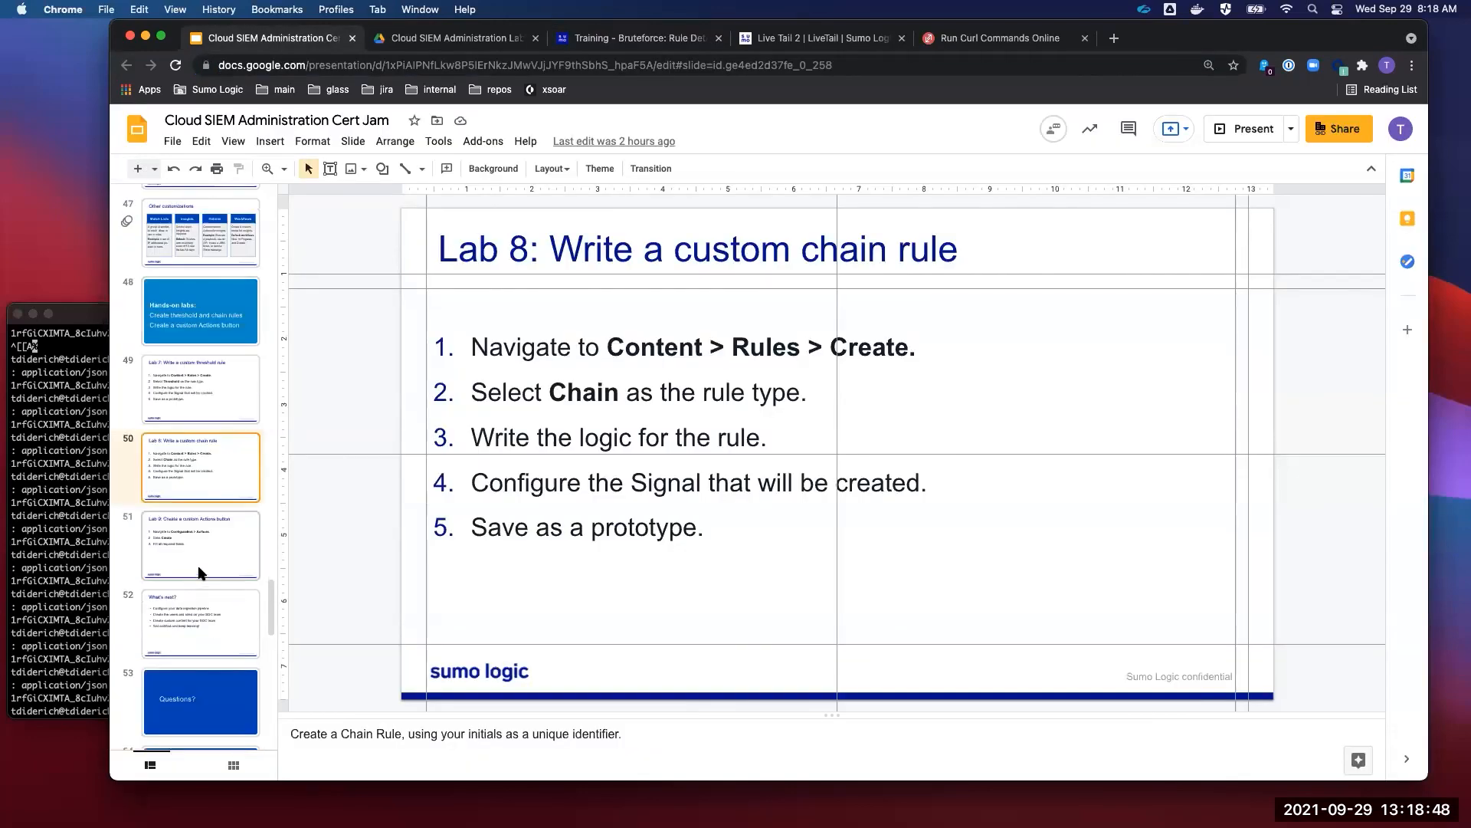
scroll(199, 578, down, 1)
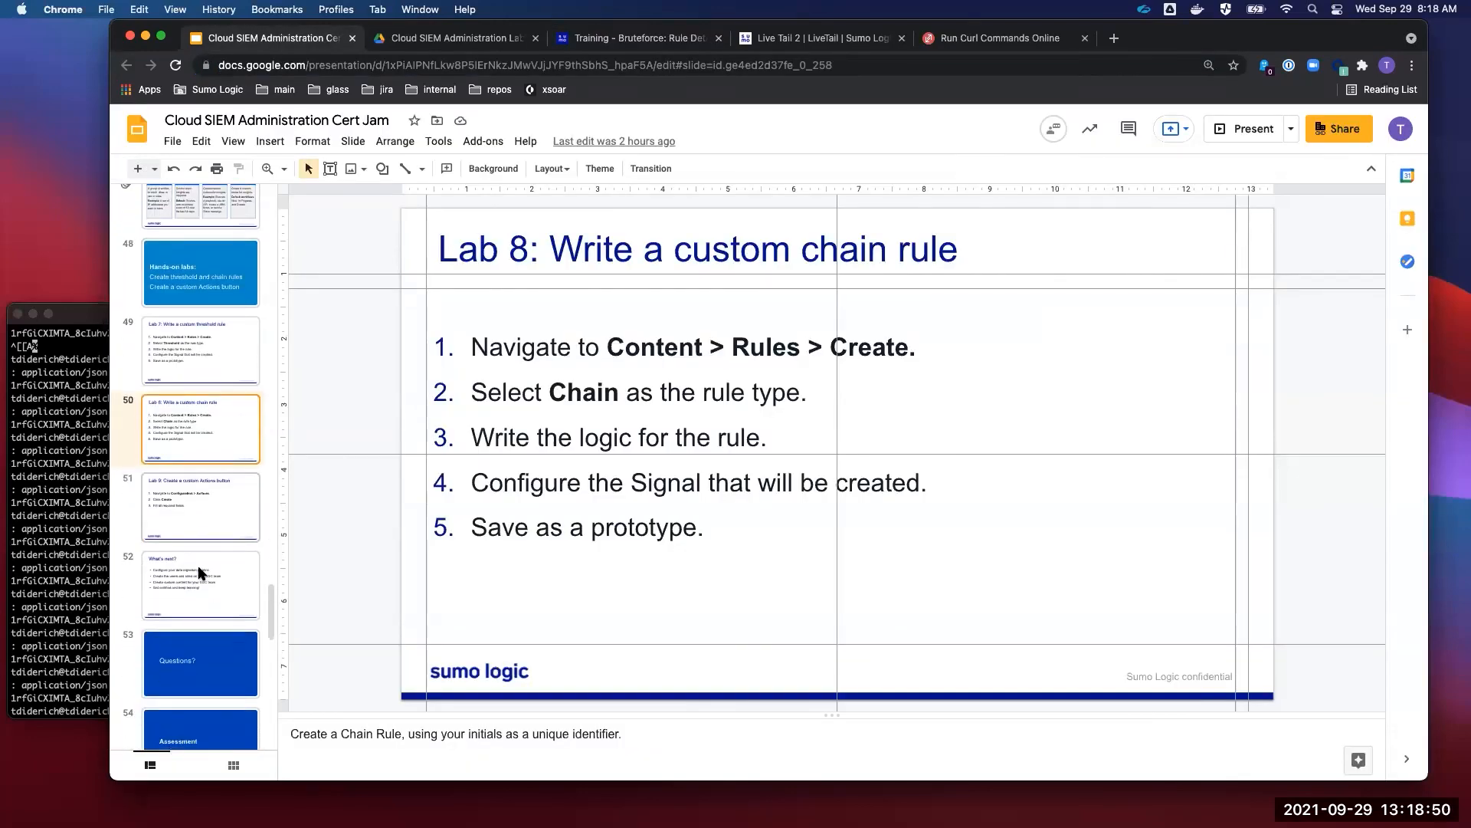
click(202, 505)
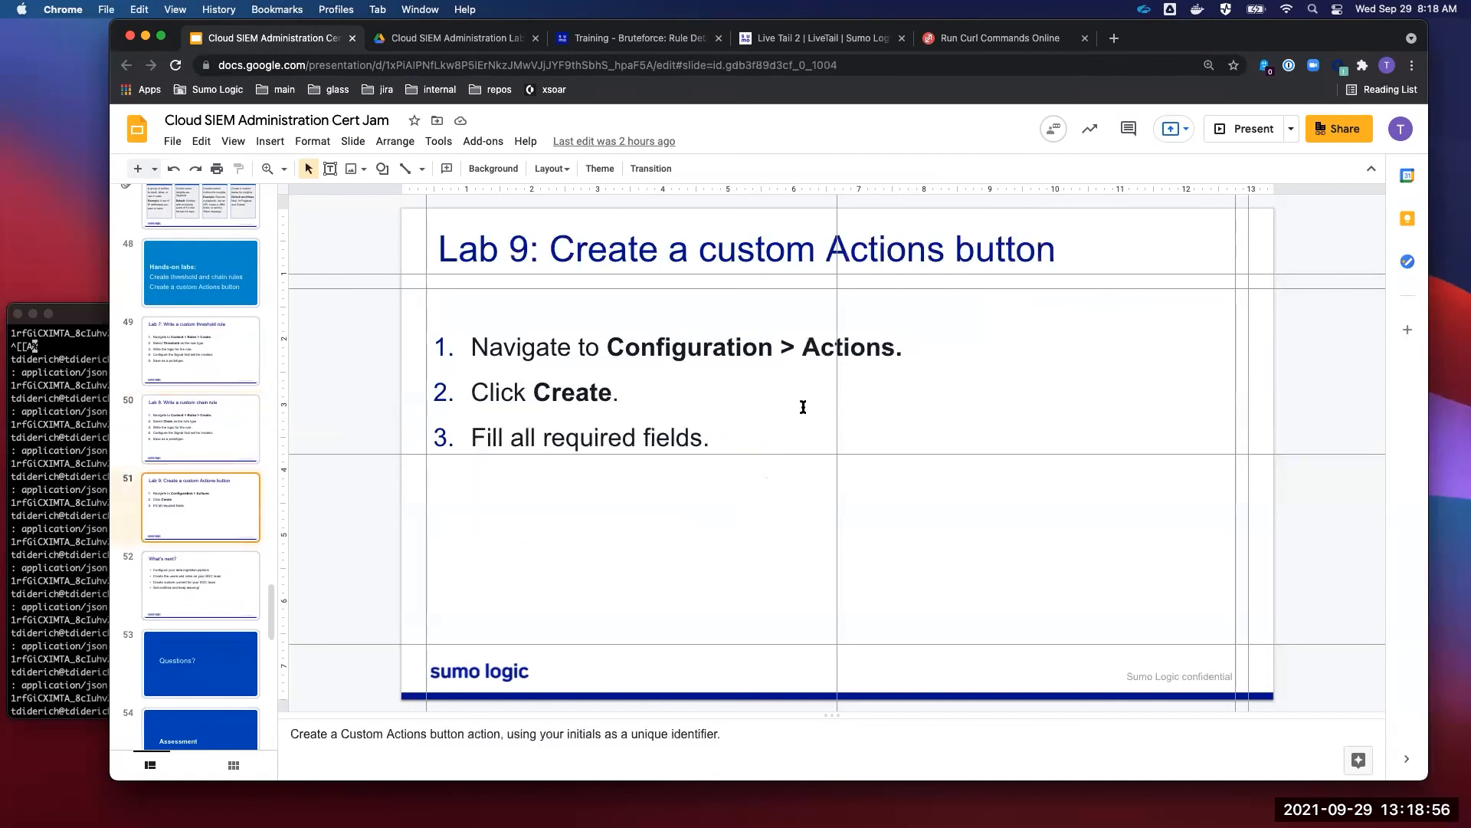
drag(711, 440, 469, 360)
click(732, 434)
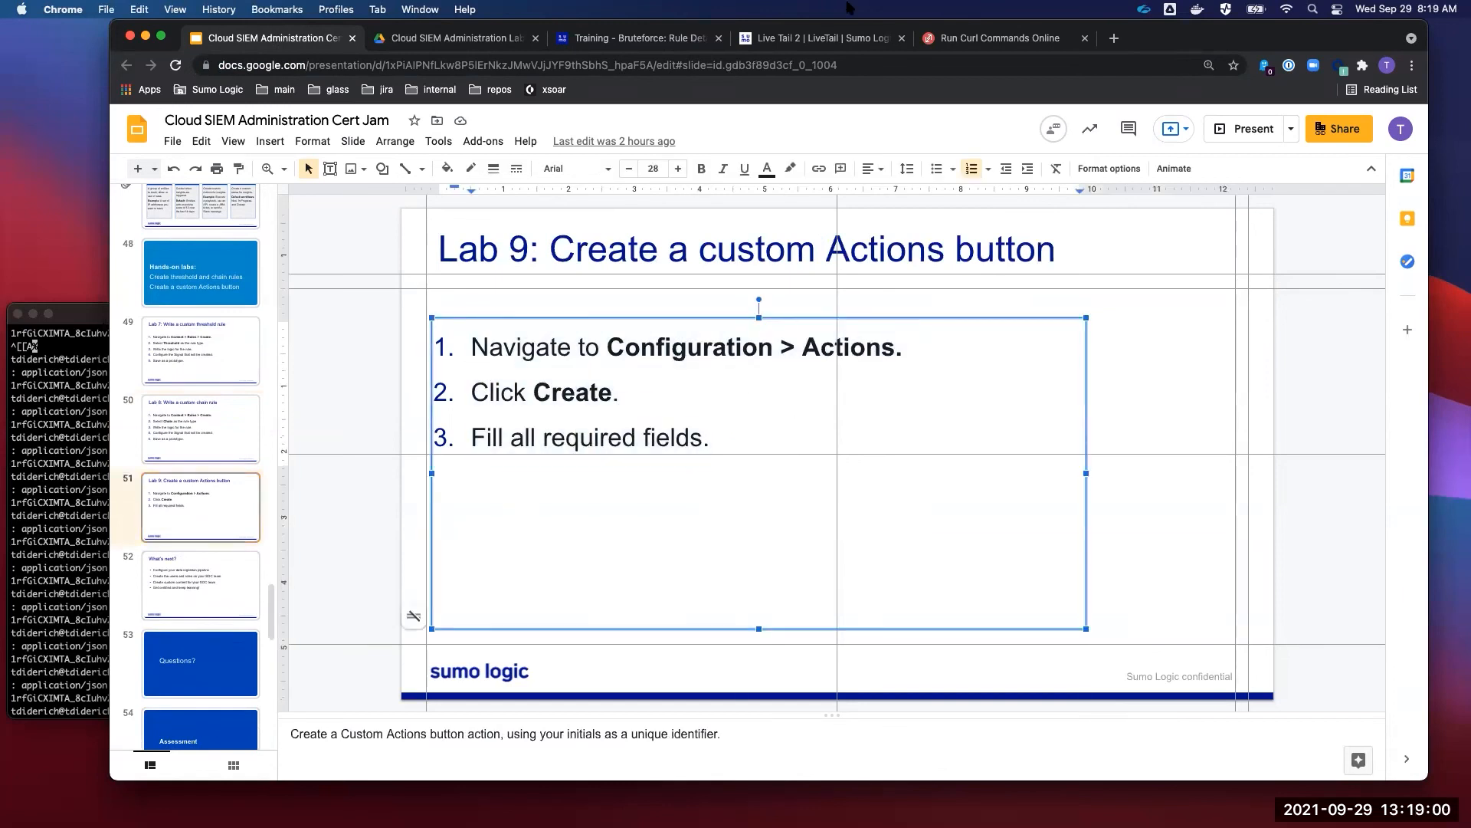
- Go to the Actions list under configuration and open a blank Create Action form
click(685, 42)
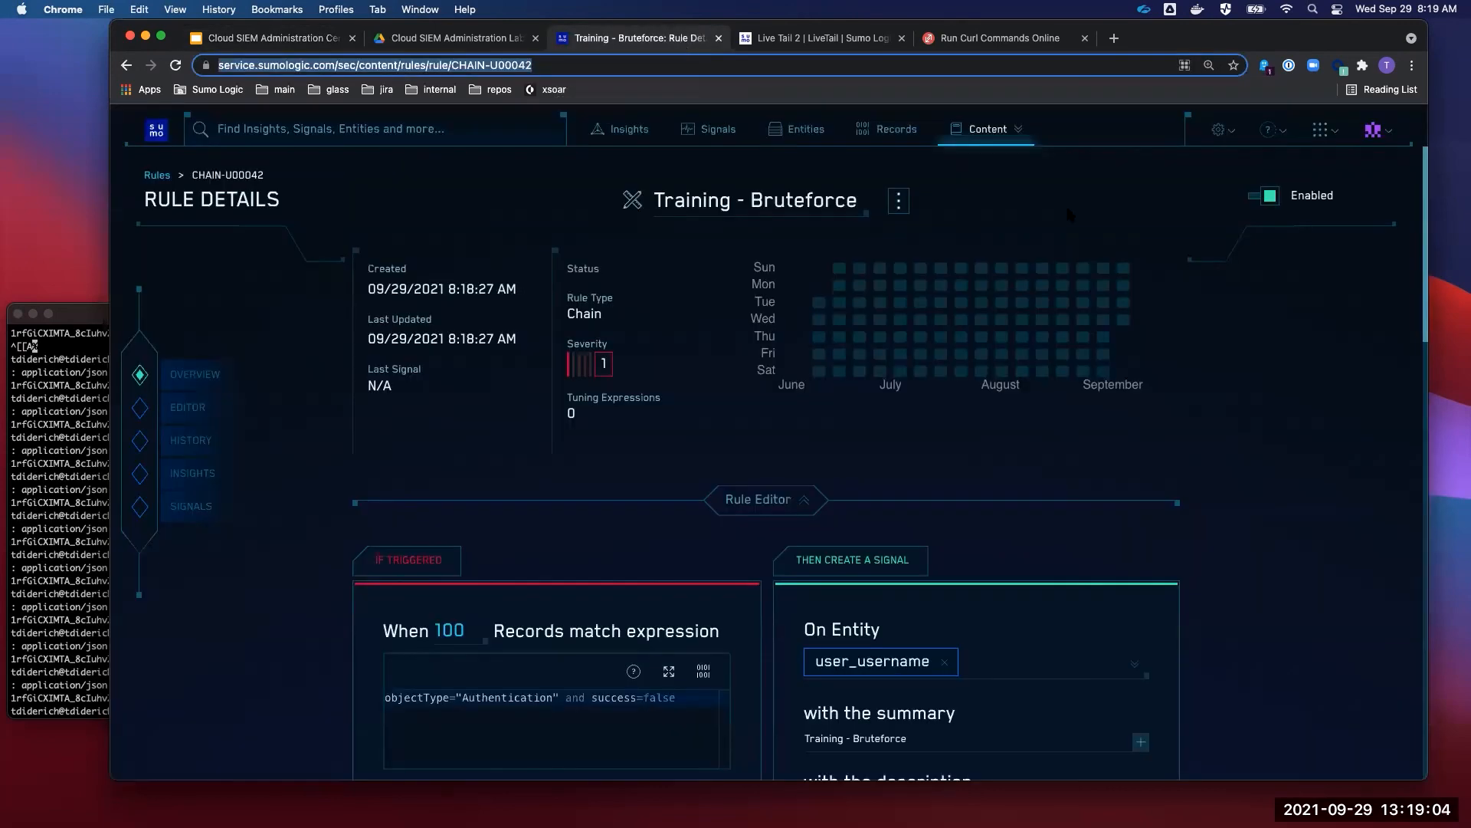
click(1225, 131)
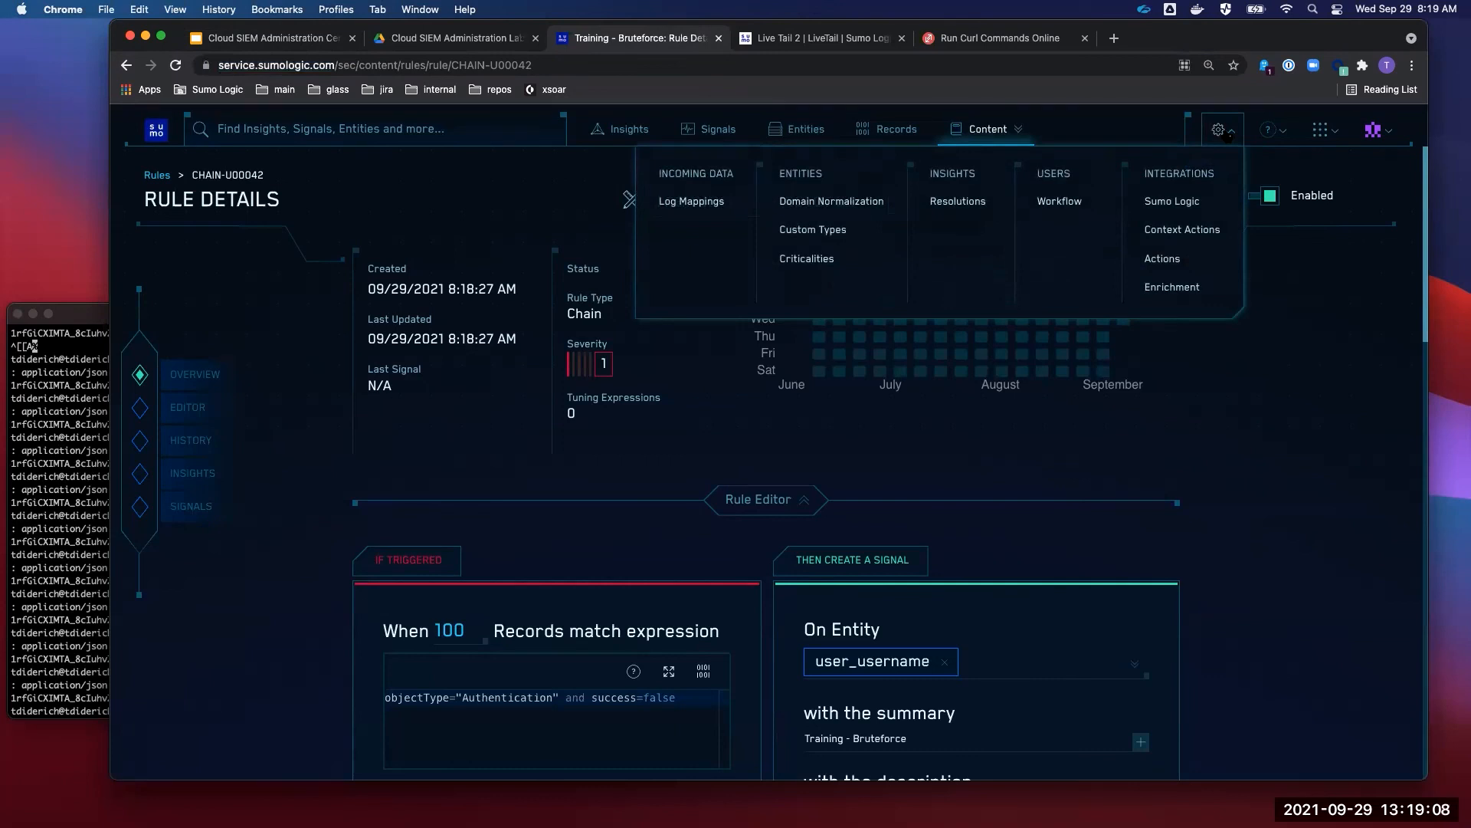
click(1204, 272)
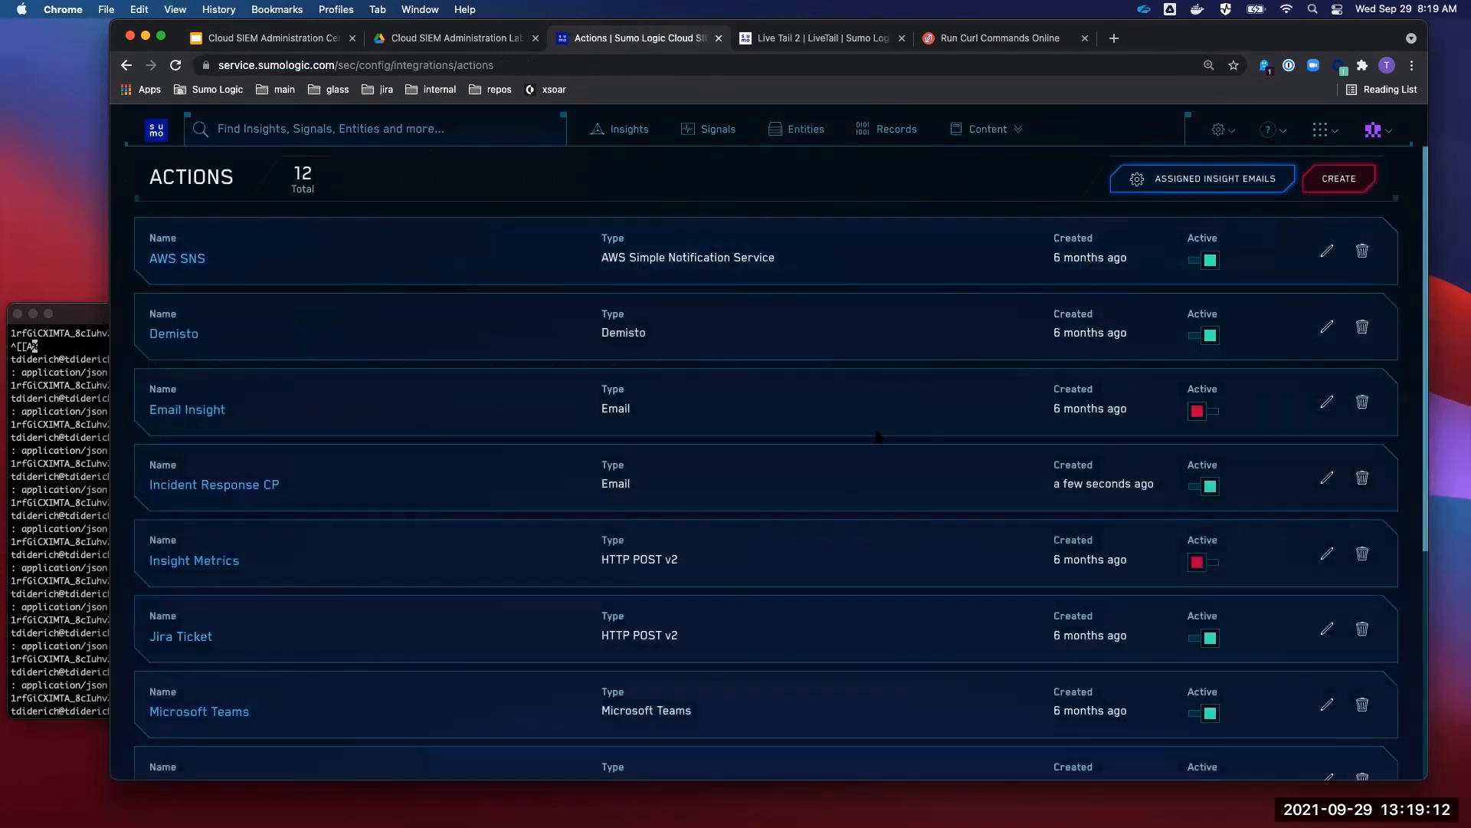
scroll(878, 436, down, 5)
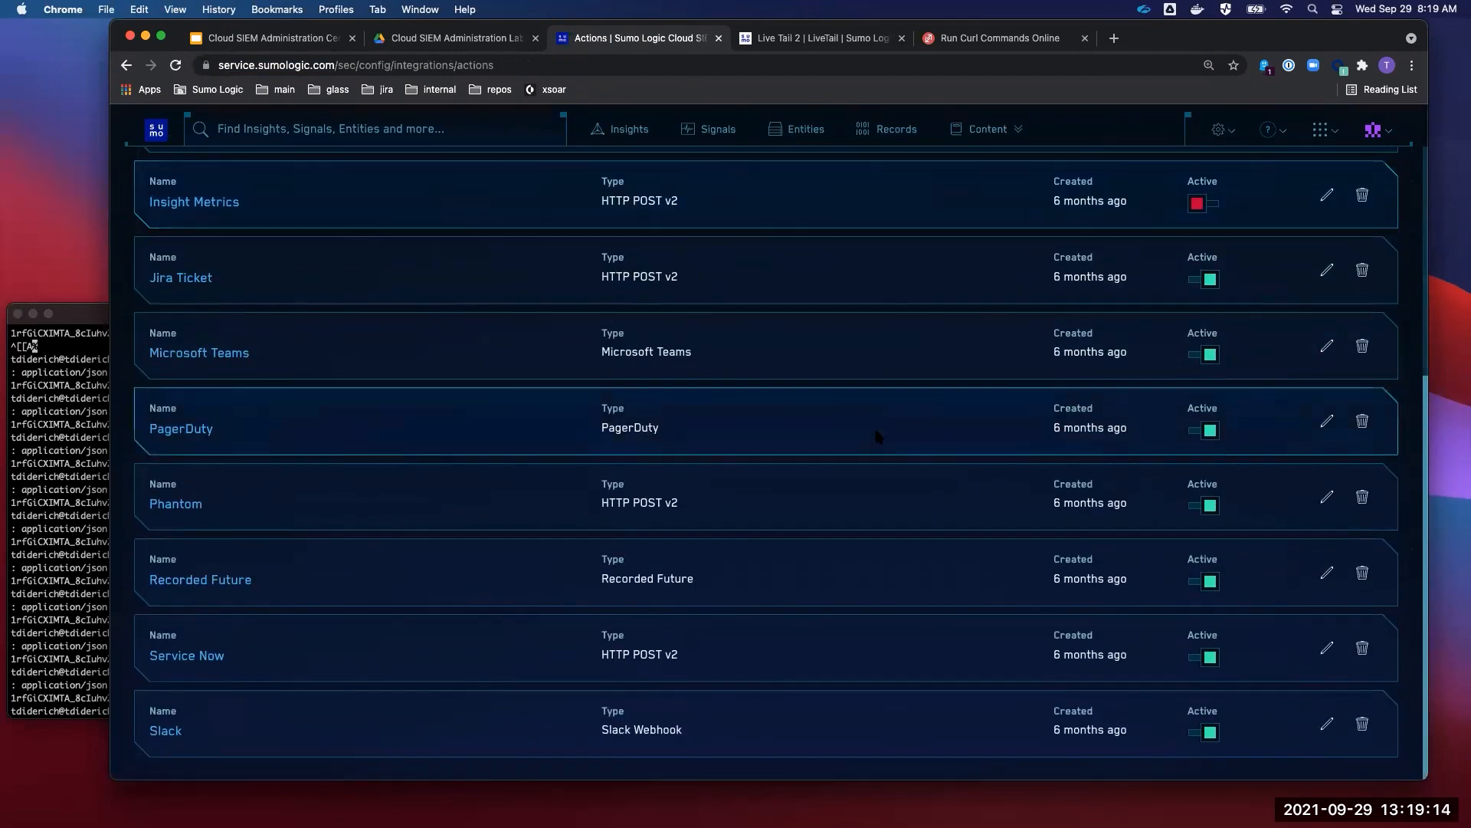
scroll(879, 436, up, 5)
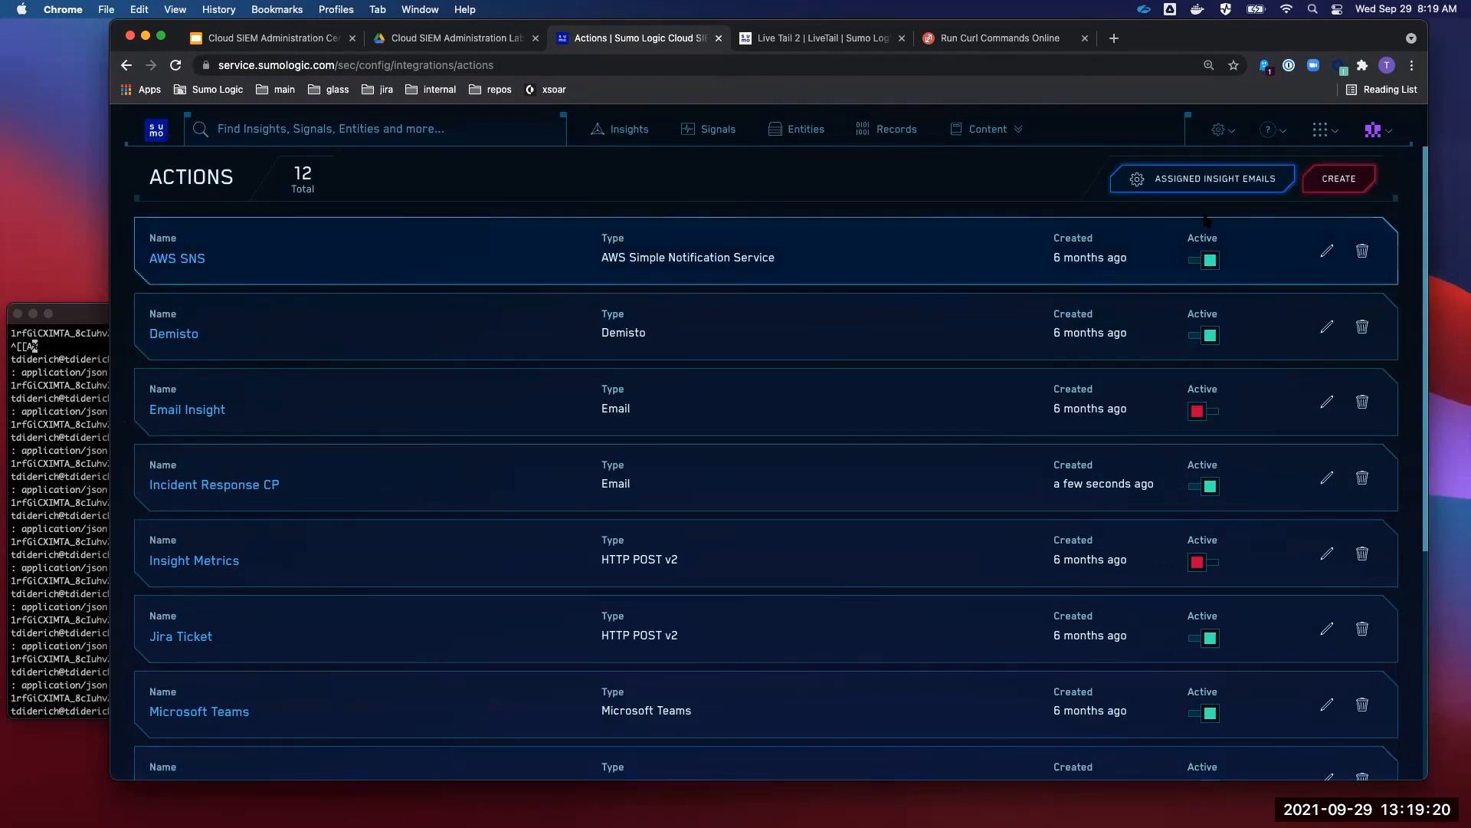
click(1339, 177)
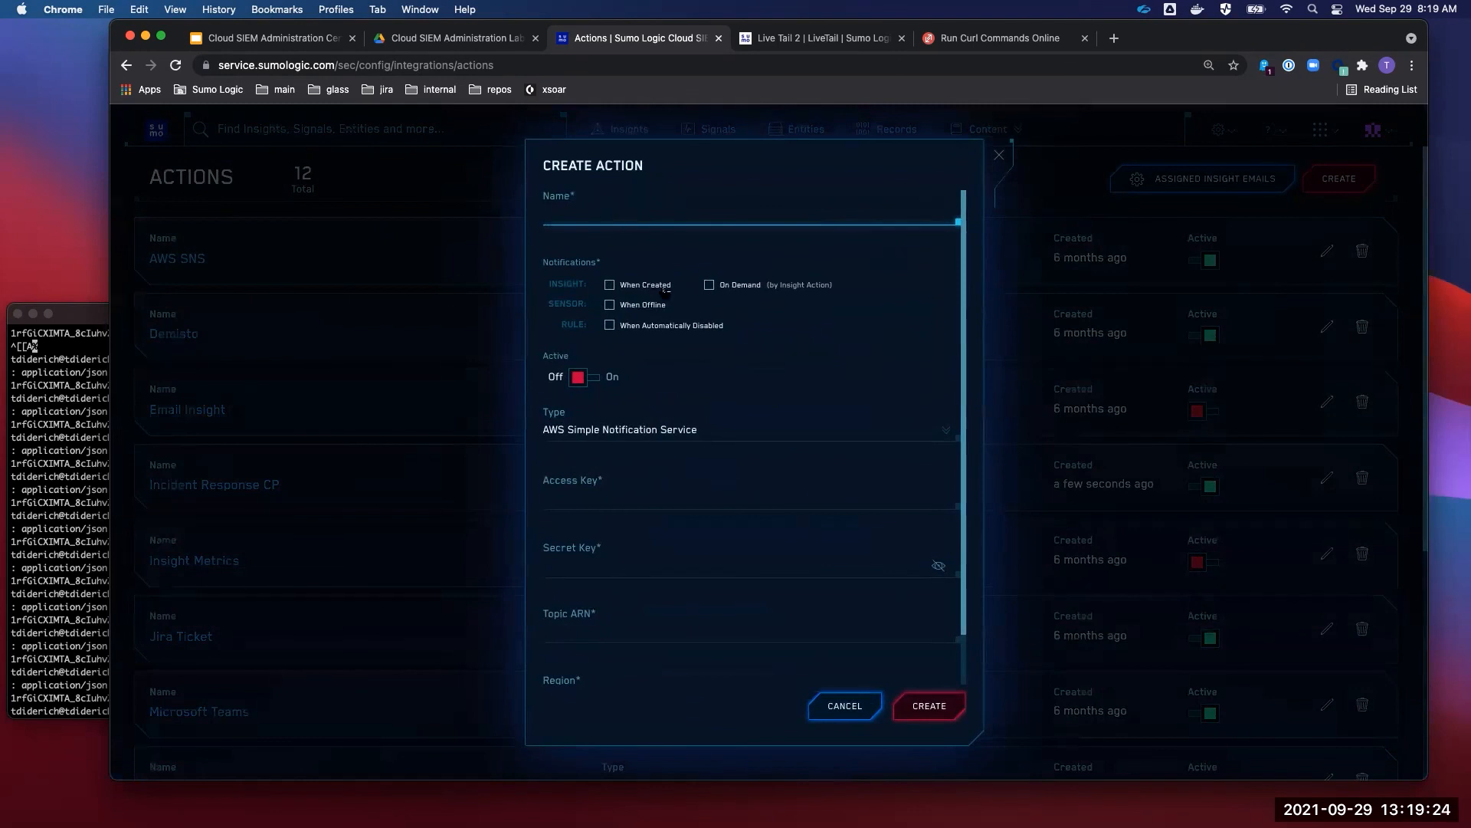
- Set the new action's type to Email
click(674, 336)
drag(675, 336, 631, 331)
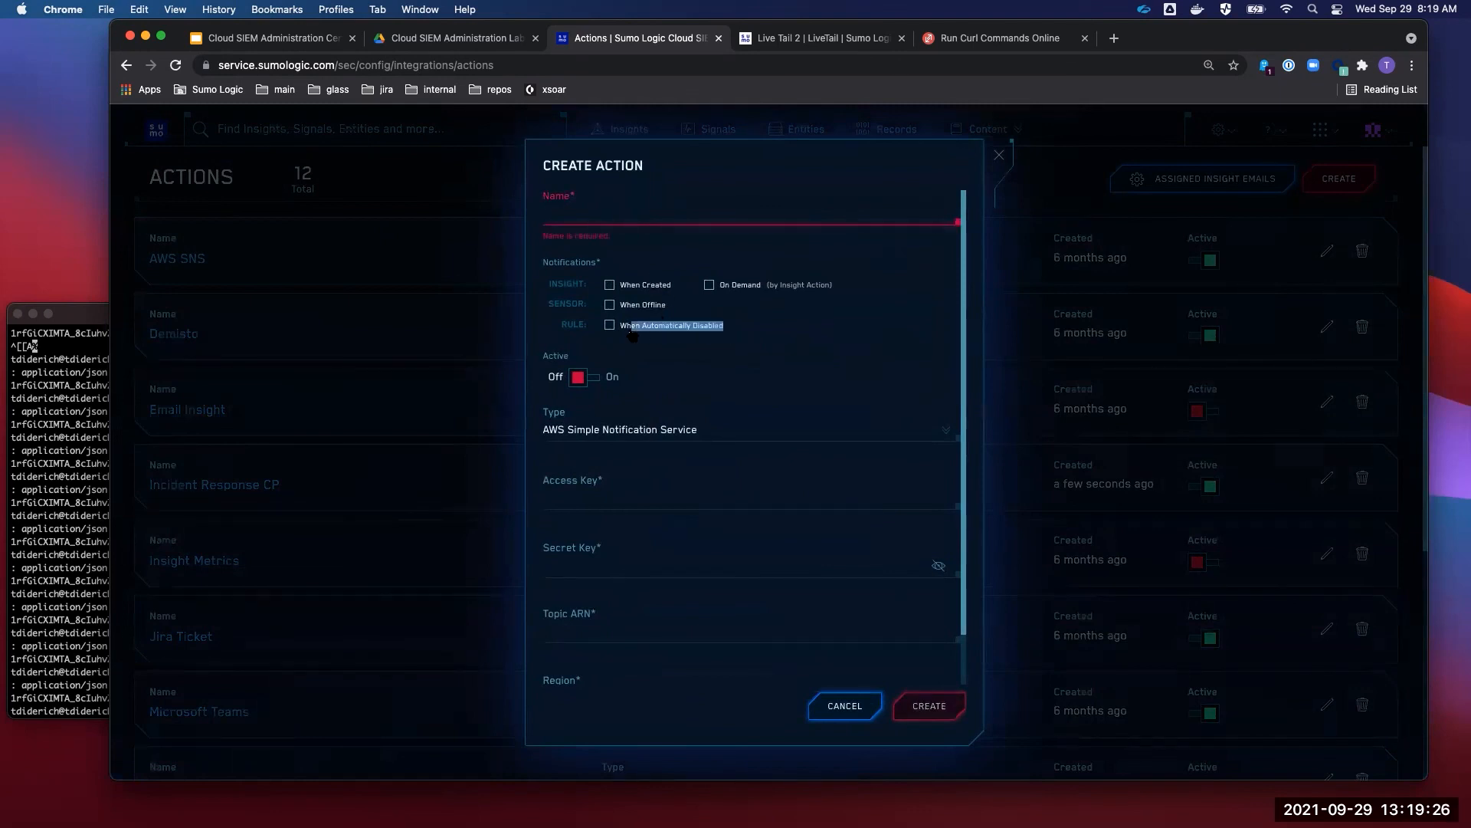
click(632, 296)
click(622, 430)
click(616, 508)
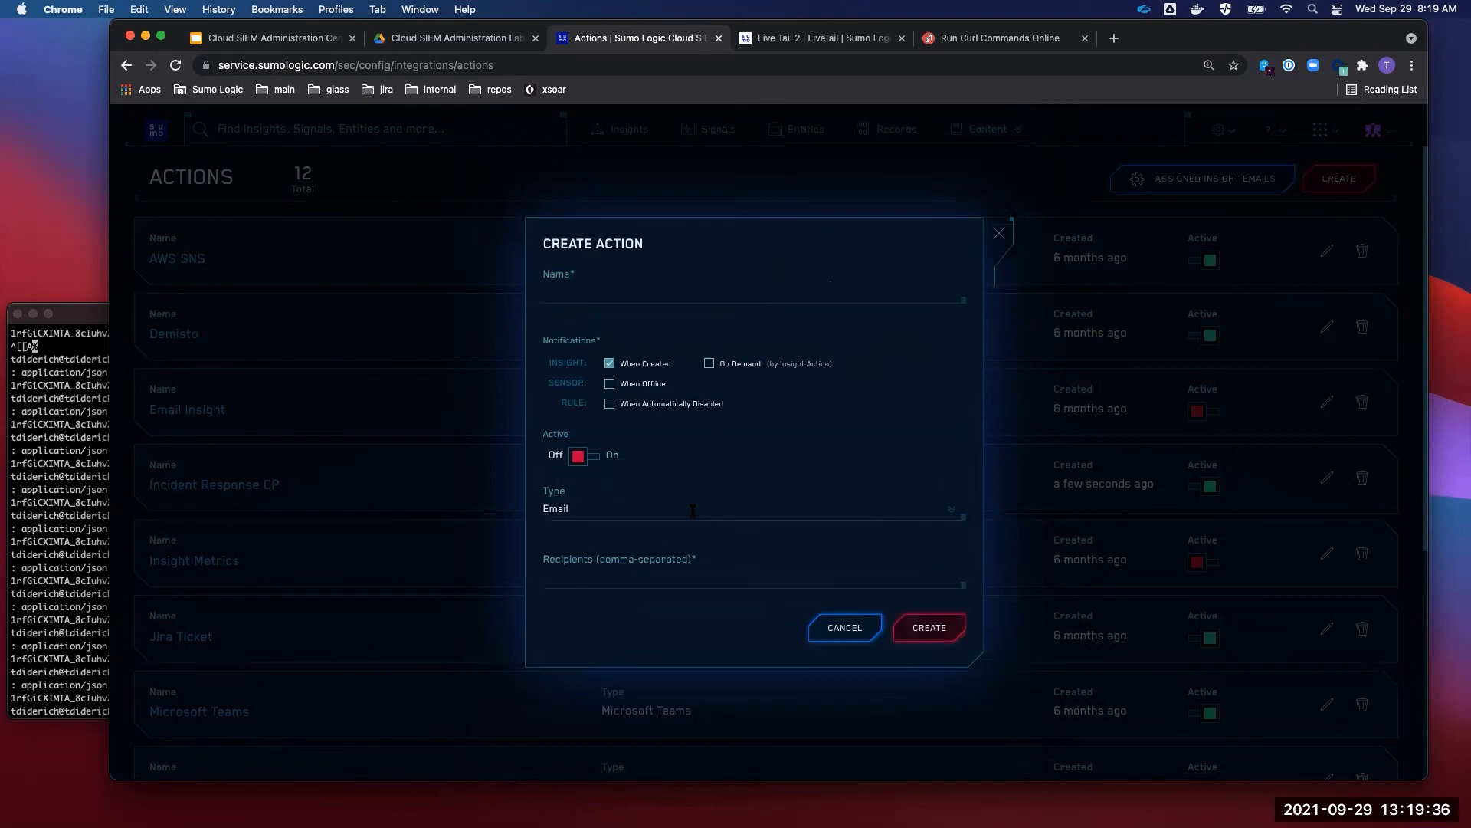
- Enter a draft name and enable only the On Demand (by Insight Action) trigger
click(583, 292)
text(EMail)
key(BackSpace)
key(BackSpace)
key(BackSpace)
text(mail on Insight)
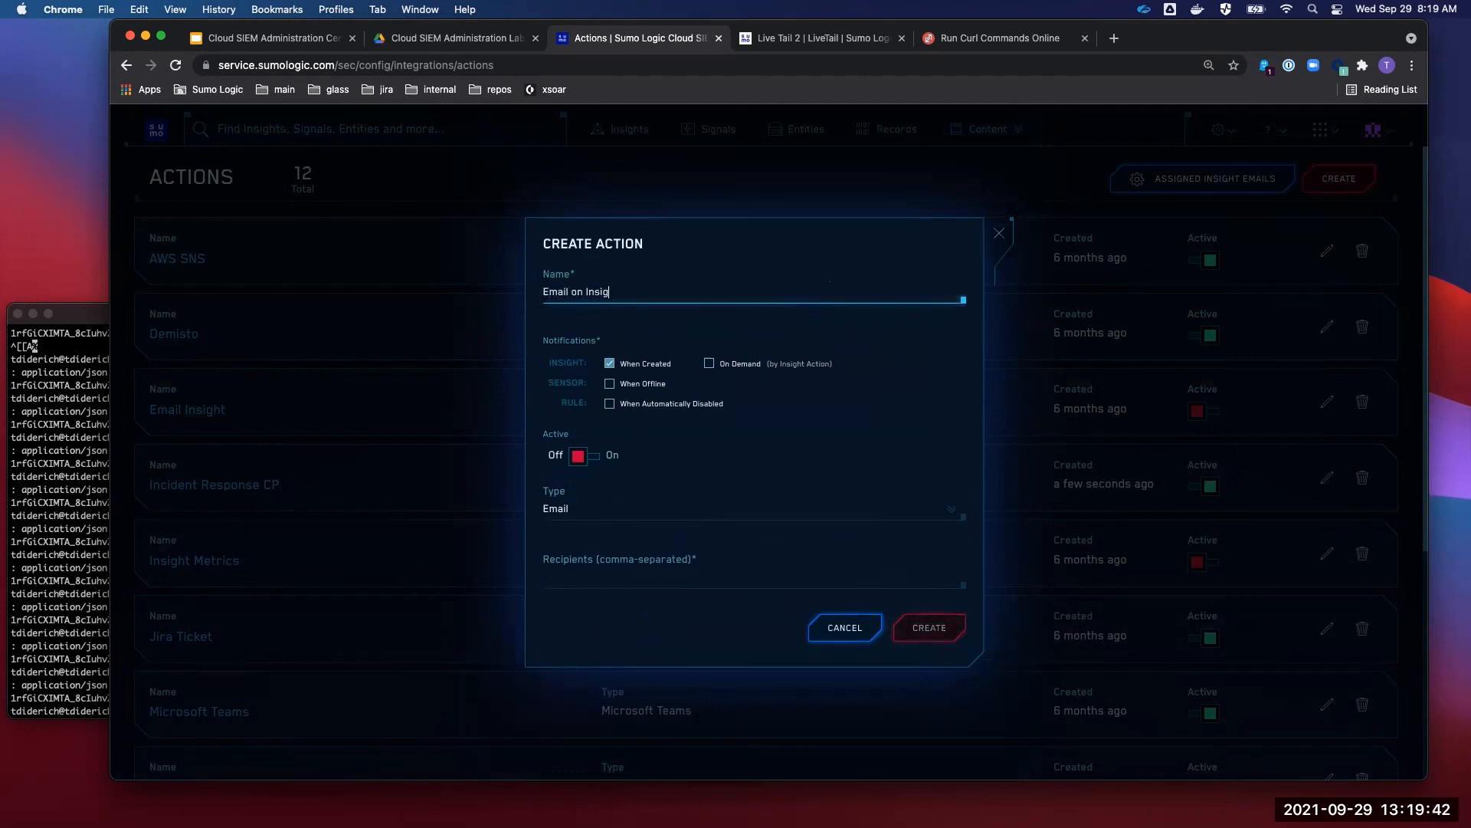
key(shift+alt+Left)
key(shift+alt+Left)
key(shift+alt+Left)
click(609, 364)
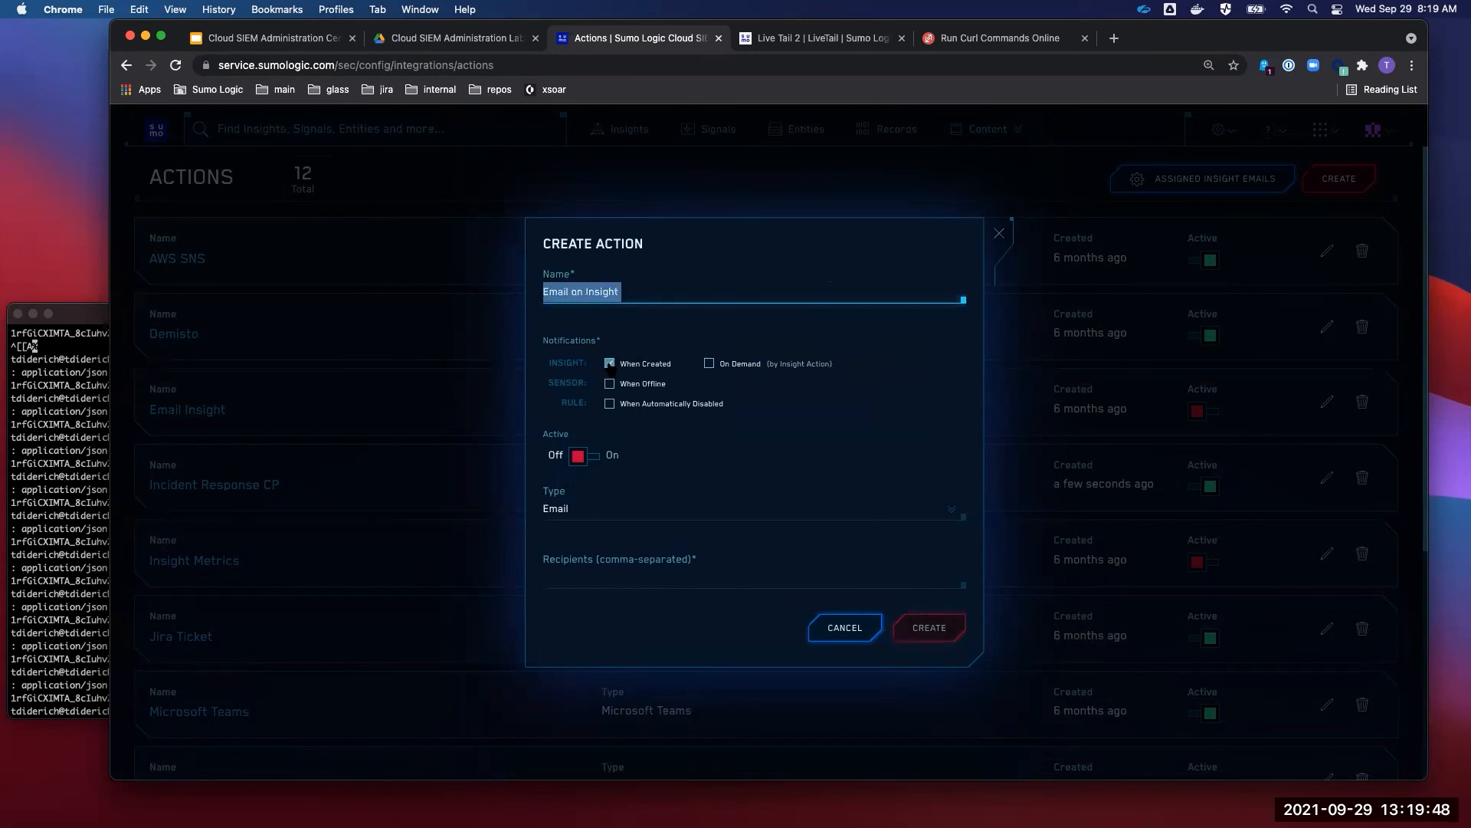
click(609, 363)
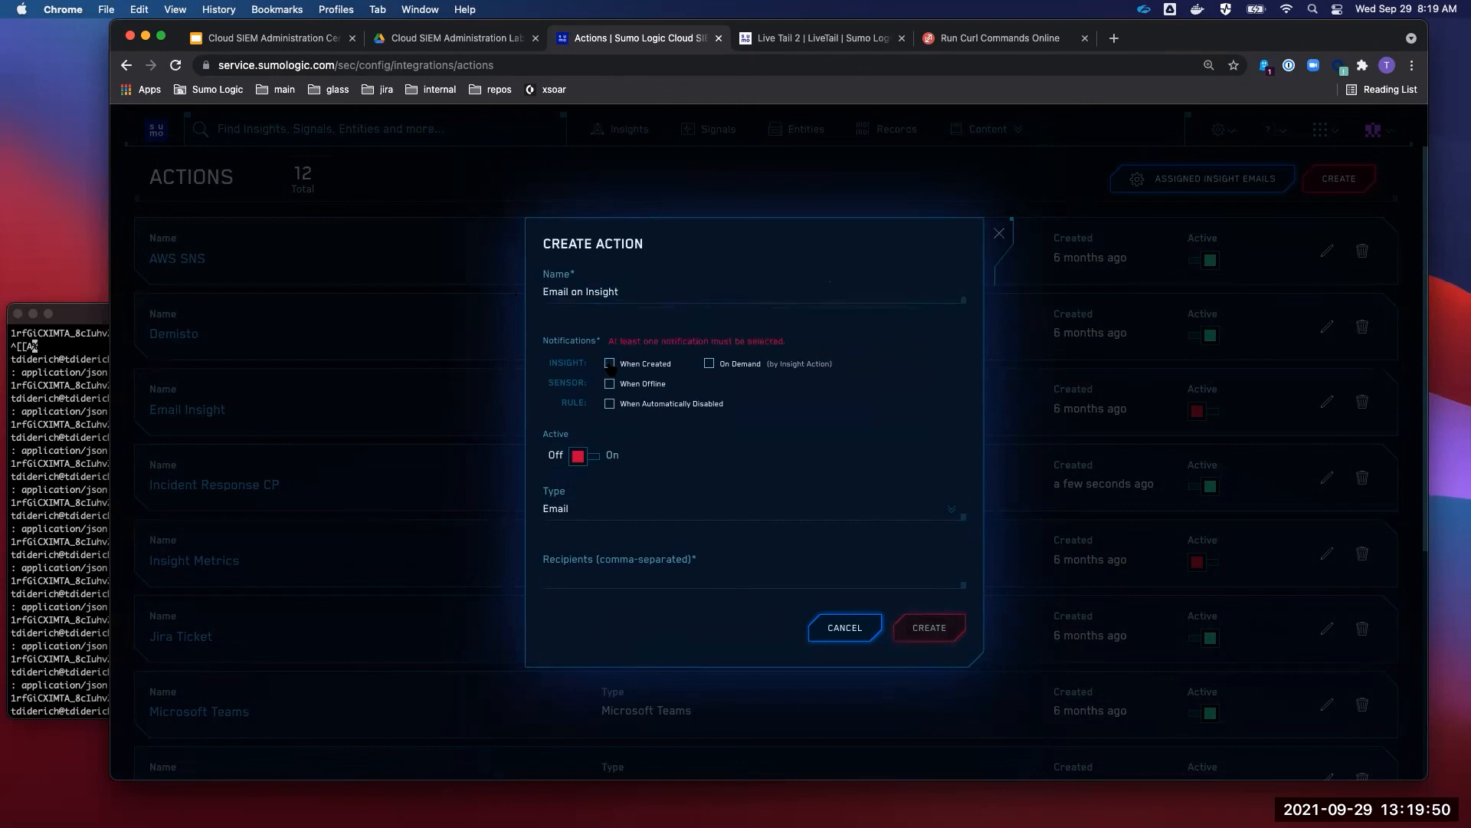
click(709, 364)
- Rename the action to 'Email Windows Admins'
triple_click(651, 294)
text(Email WIndows)
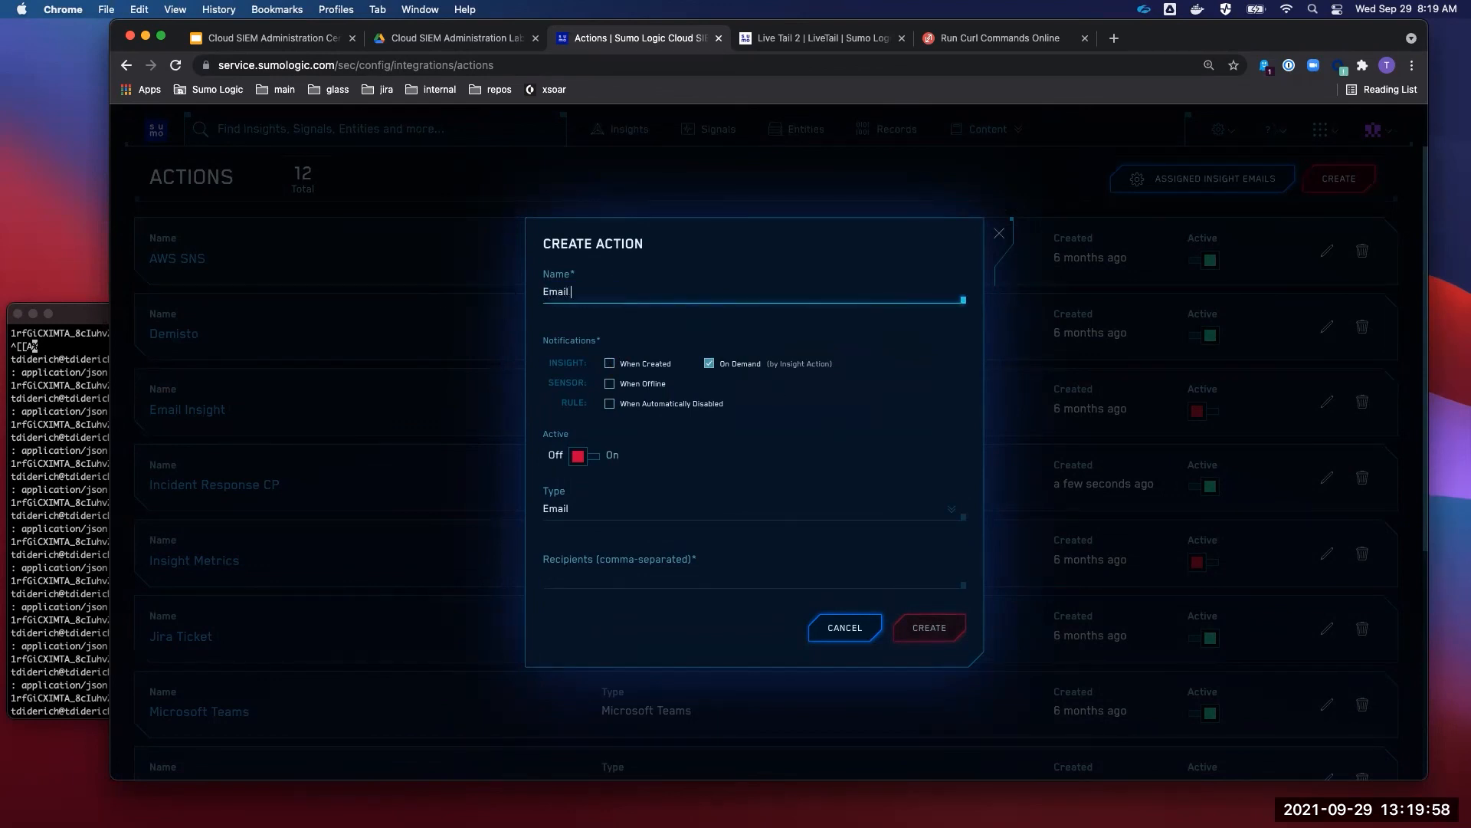
key(BackSpace)
key(BackSpace)
key(BackSpace)
key(BackSpace)
text(indows Admins)
drag(659, 296, 396, 298)
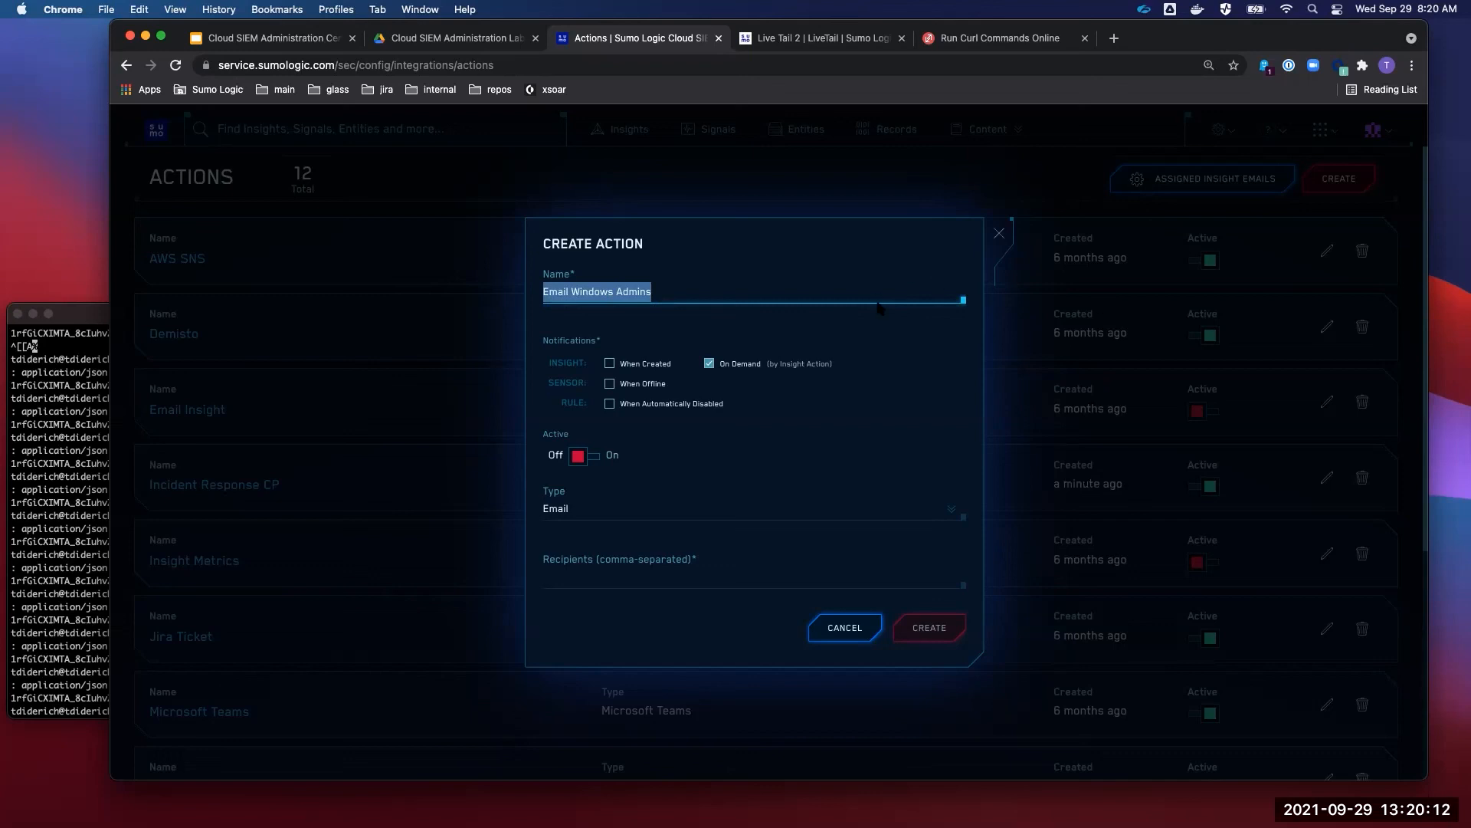
- Replace the On Demand trigger with the rule 'When Automatically Disabled' notification
click(848, 361)
click(709, 363)
click(680, 405)
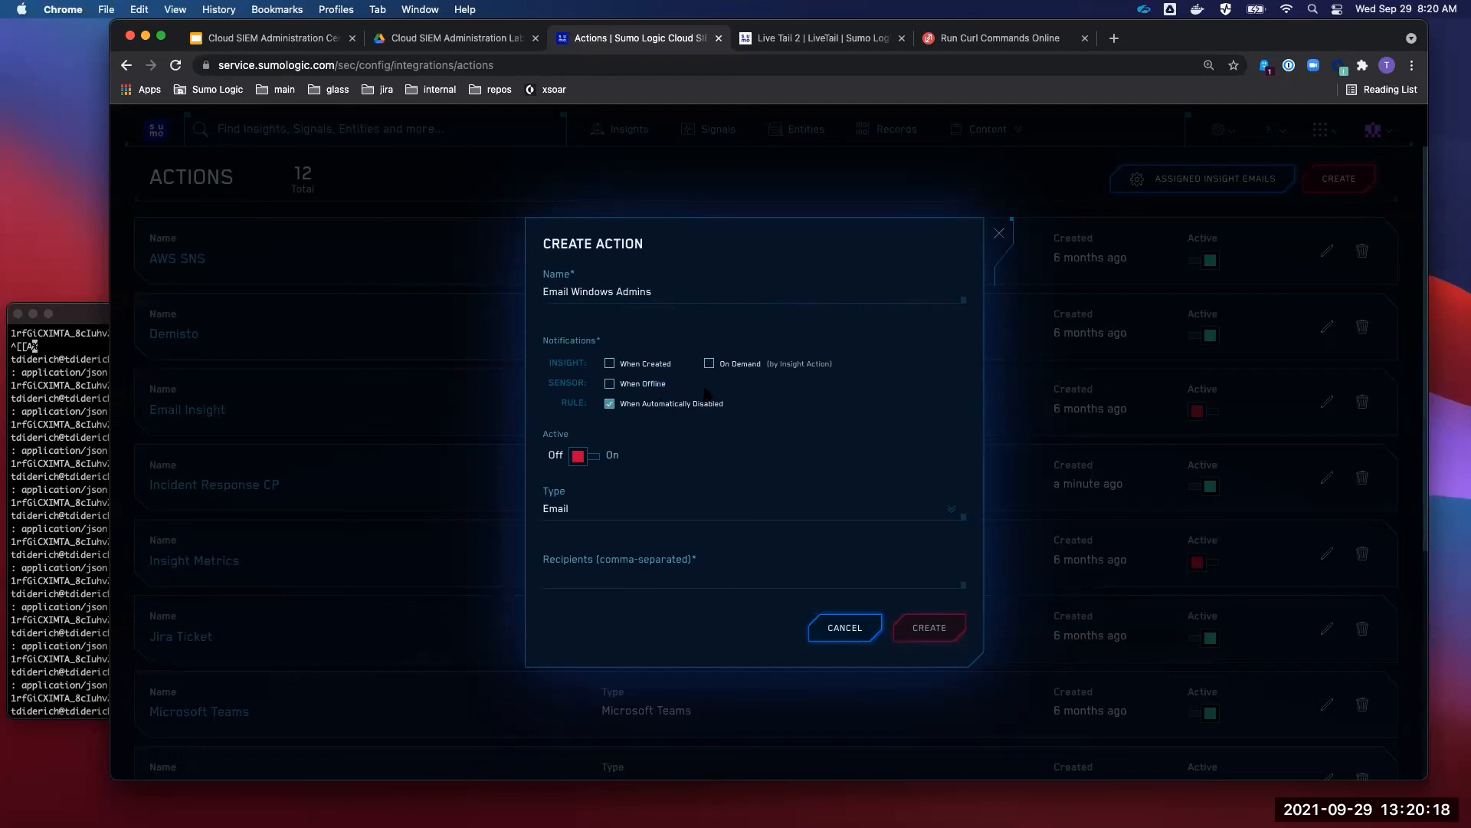
drag(688, 389, 620, 385)
click(767, 383)
drag(744, 410, 626, 412)
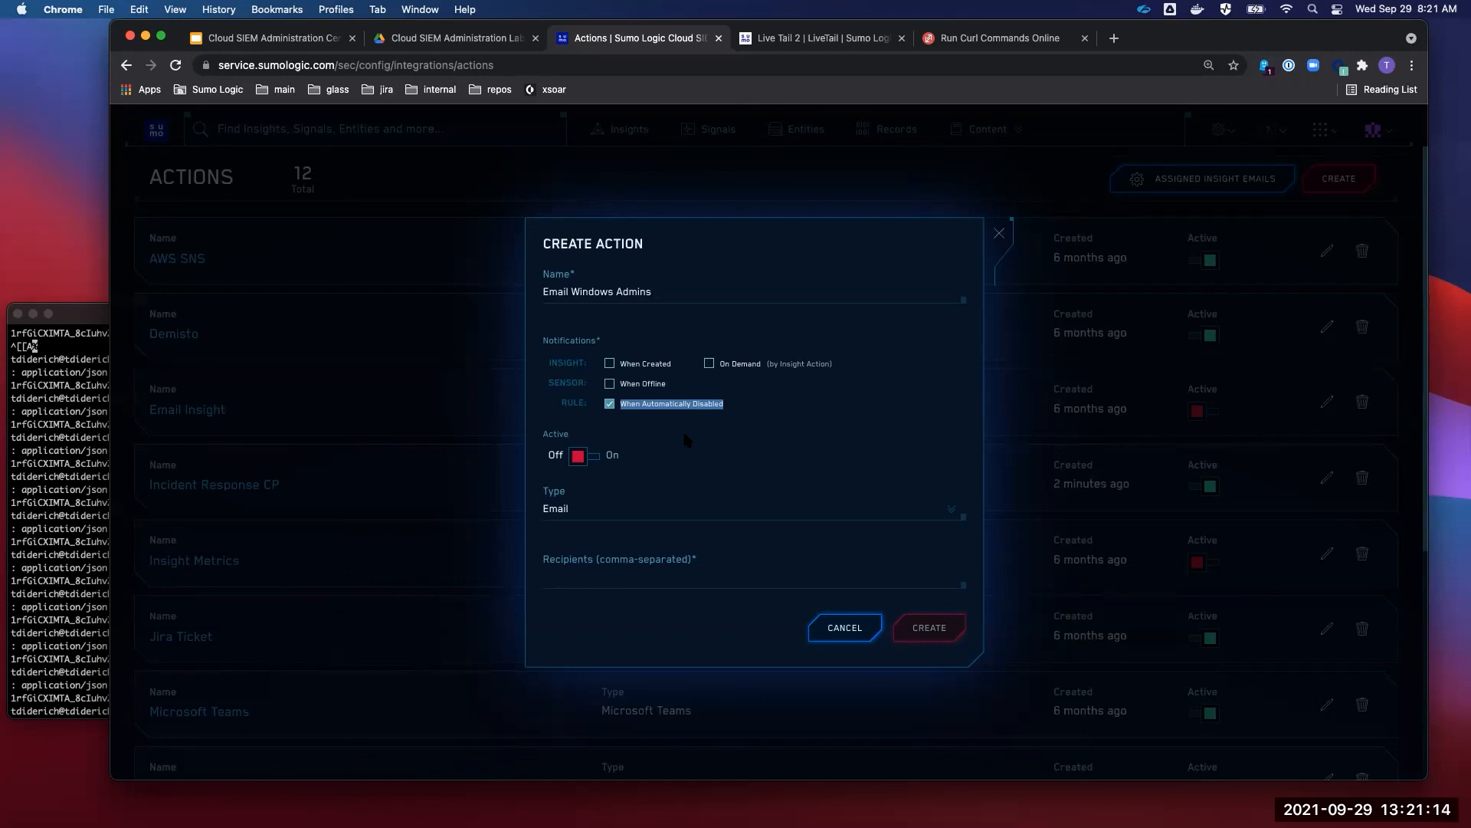
- Turn the action Active and switch its type to HTTP POST v2
click(594, 459)
click(633, 579)
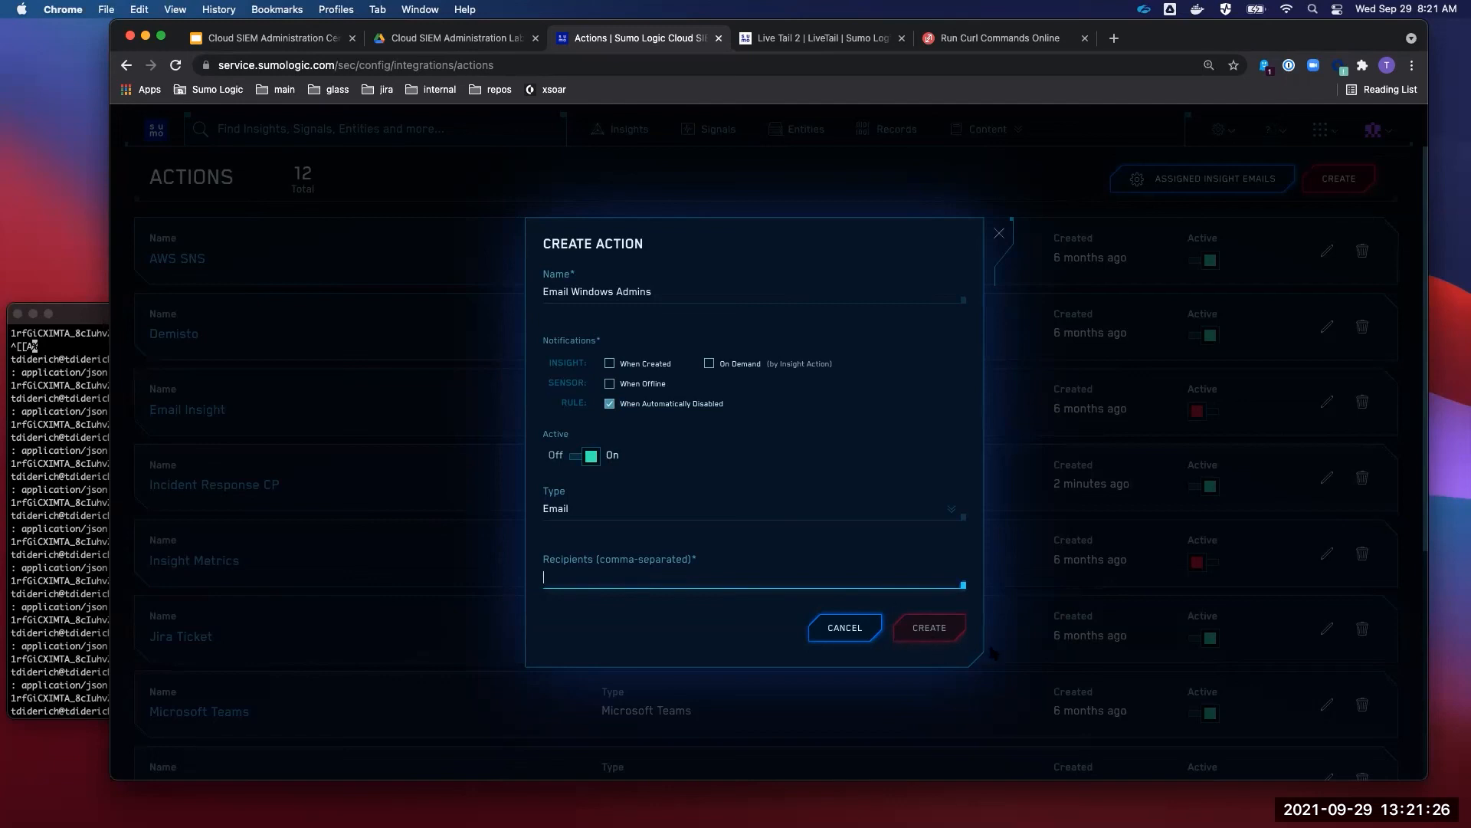
click(612, 506)
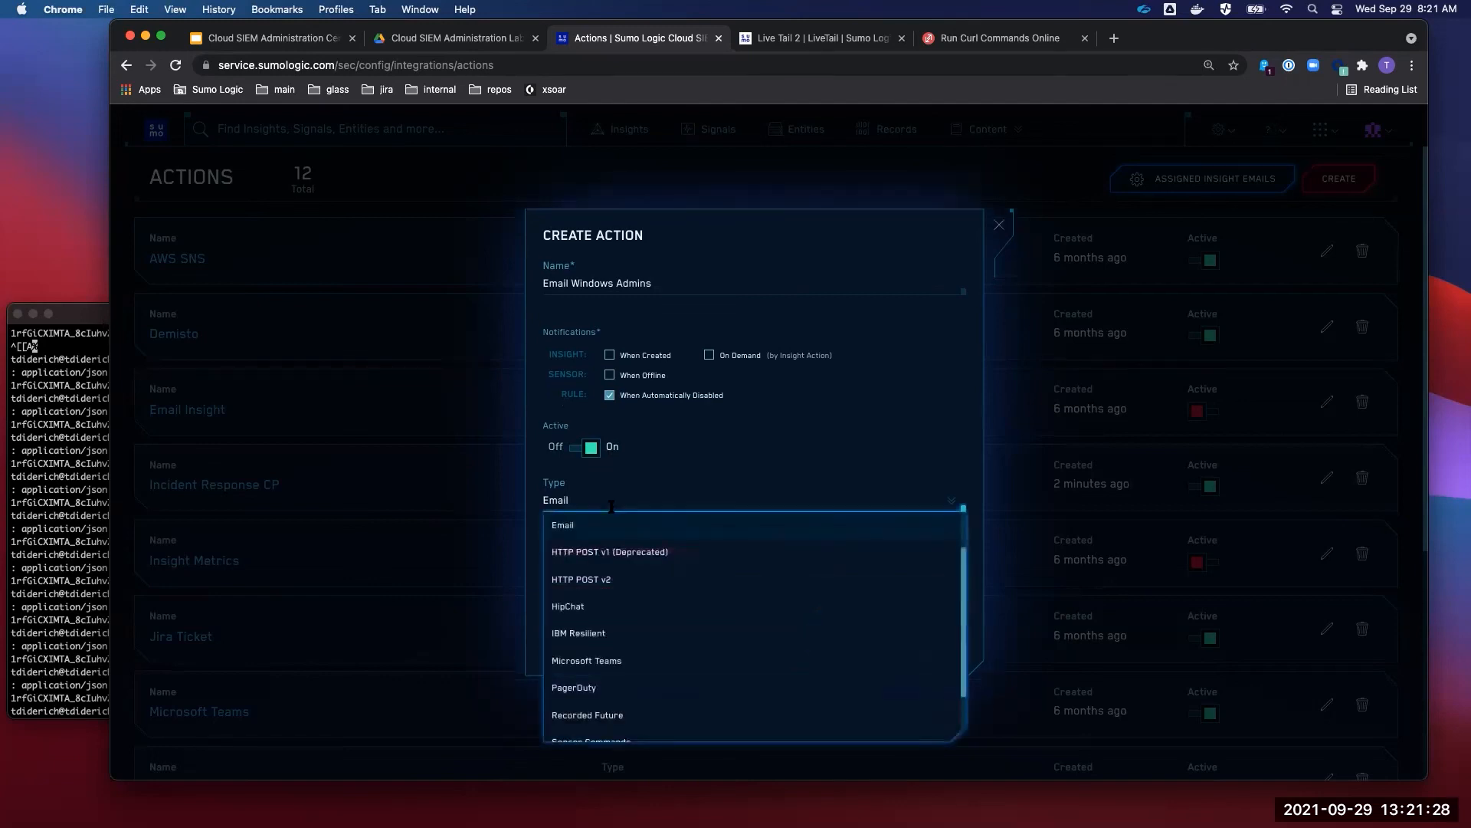
scroll(648, 580, down, 2)
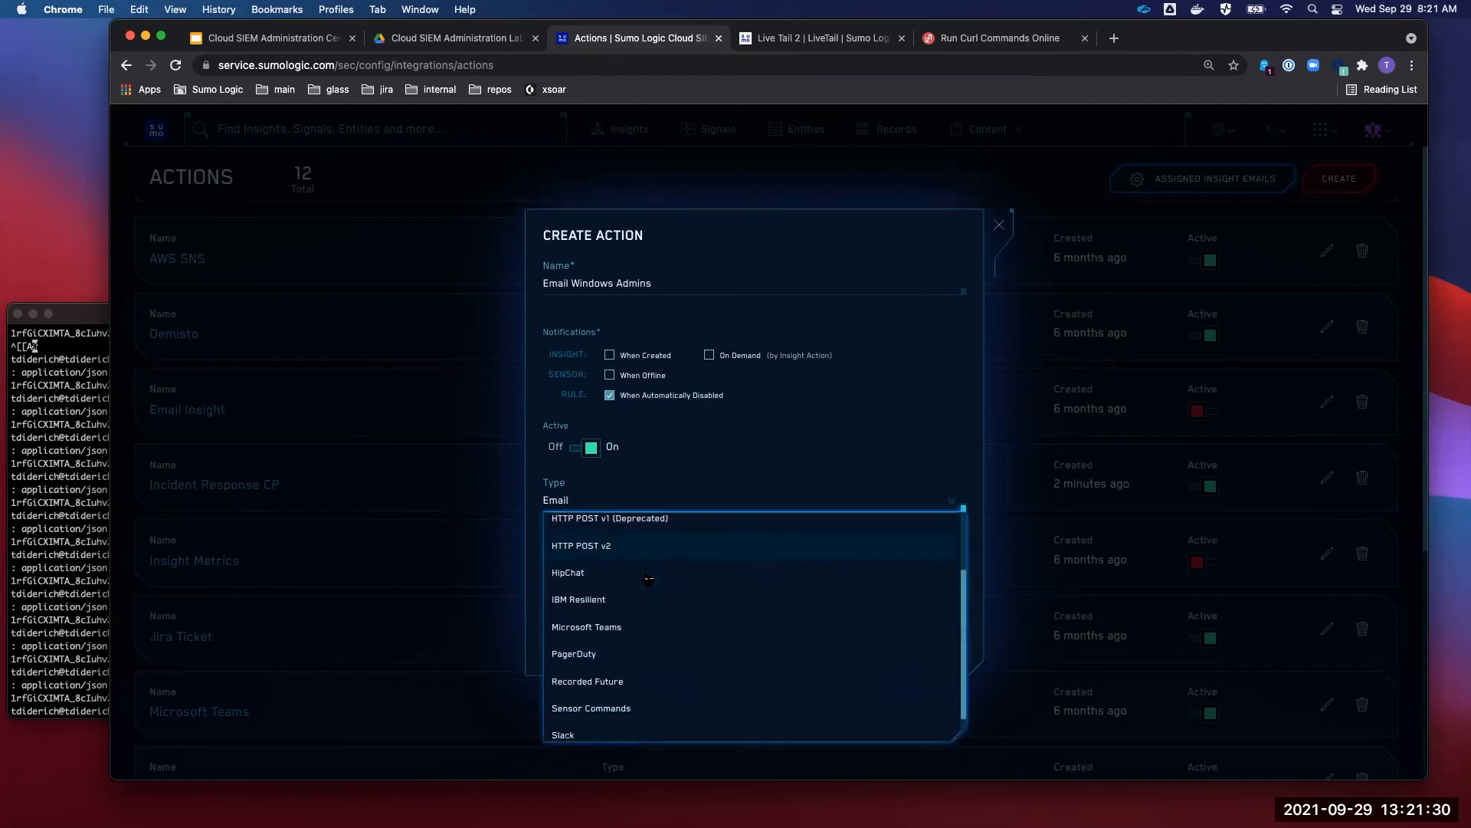
click(626, 541)
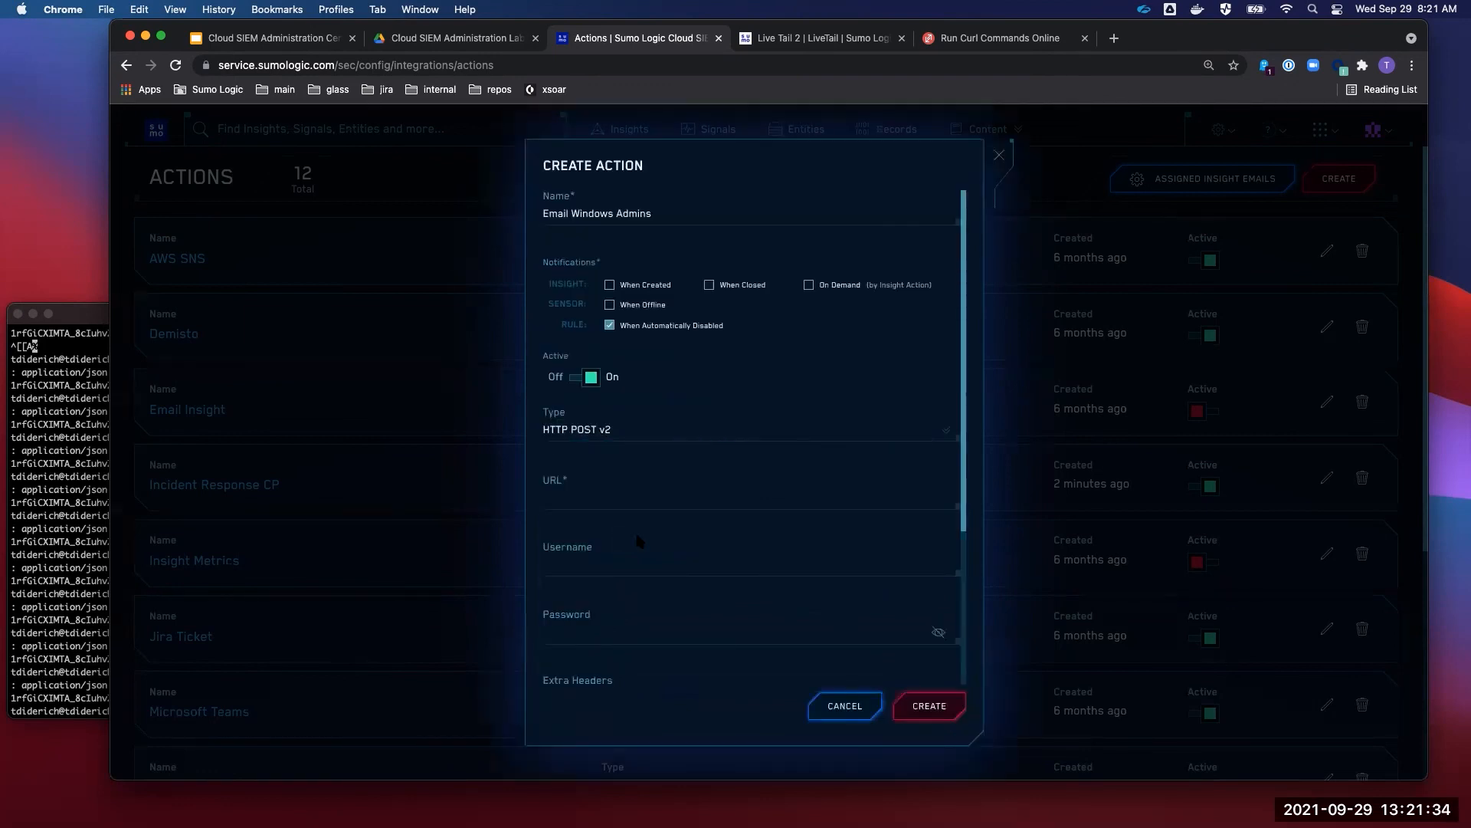
- Review the HTTP POST v2 fields, then cancel the unsaved action
scroll(724, 519, down, 3)
scroll(721, 506, down, 2)
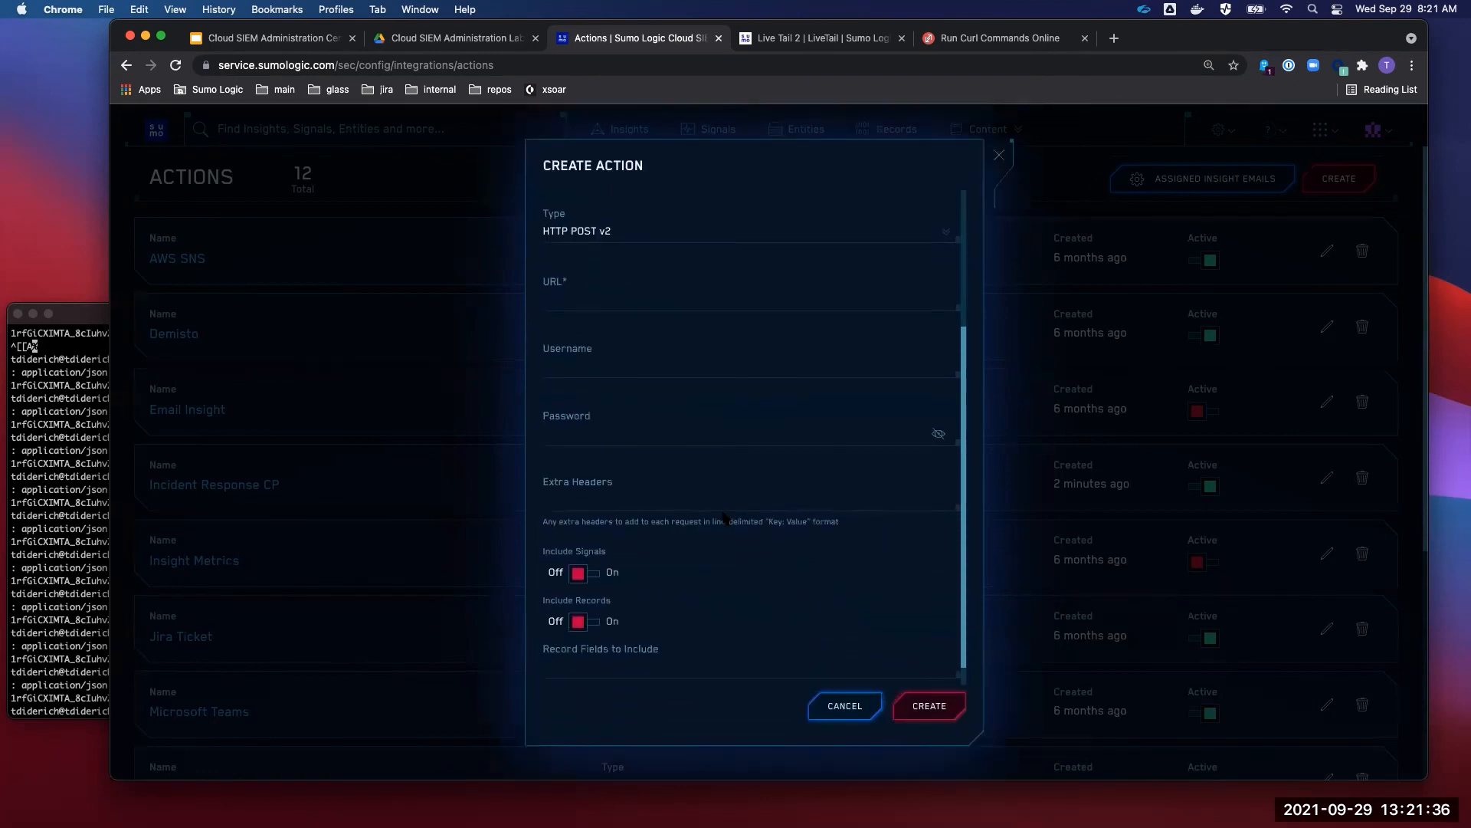
scroll(799, 596, up, 5)
click(621, 431)
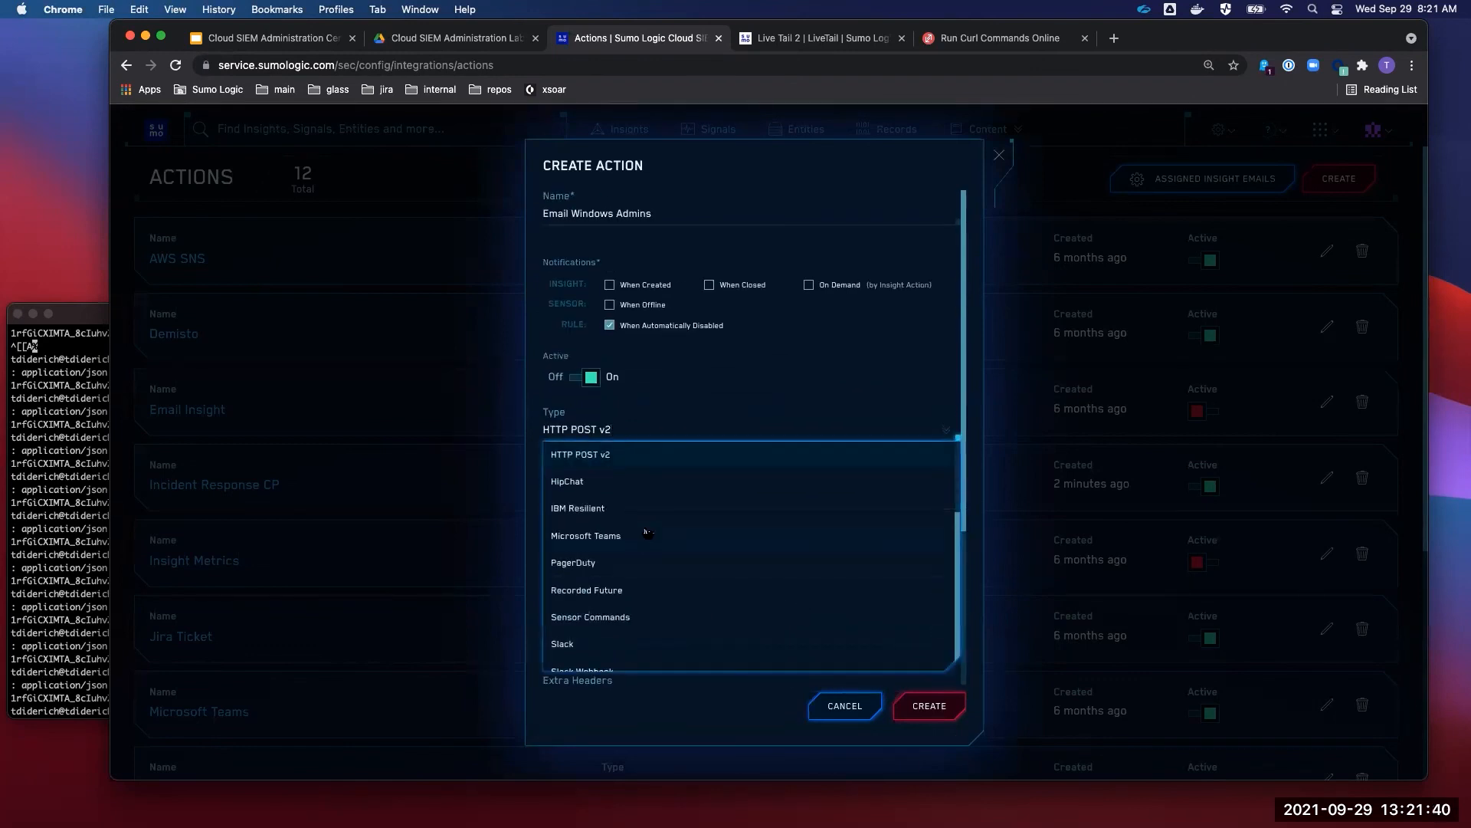
scroll(648, 534, down, 1)
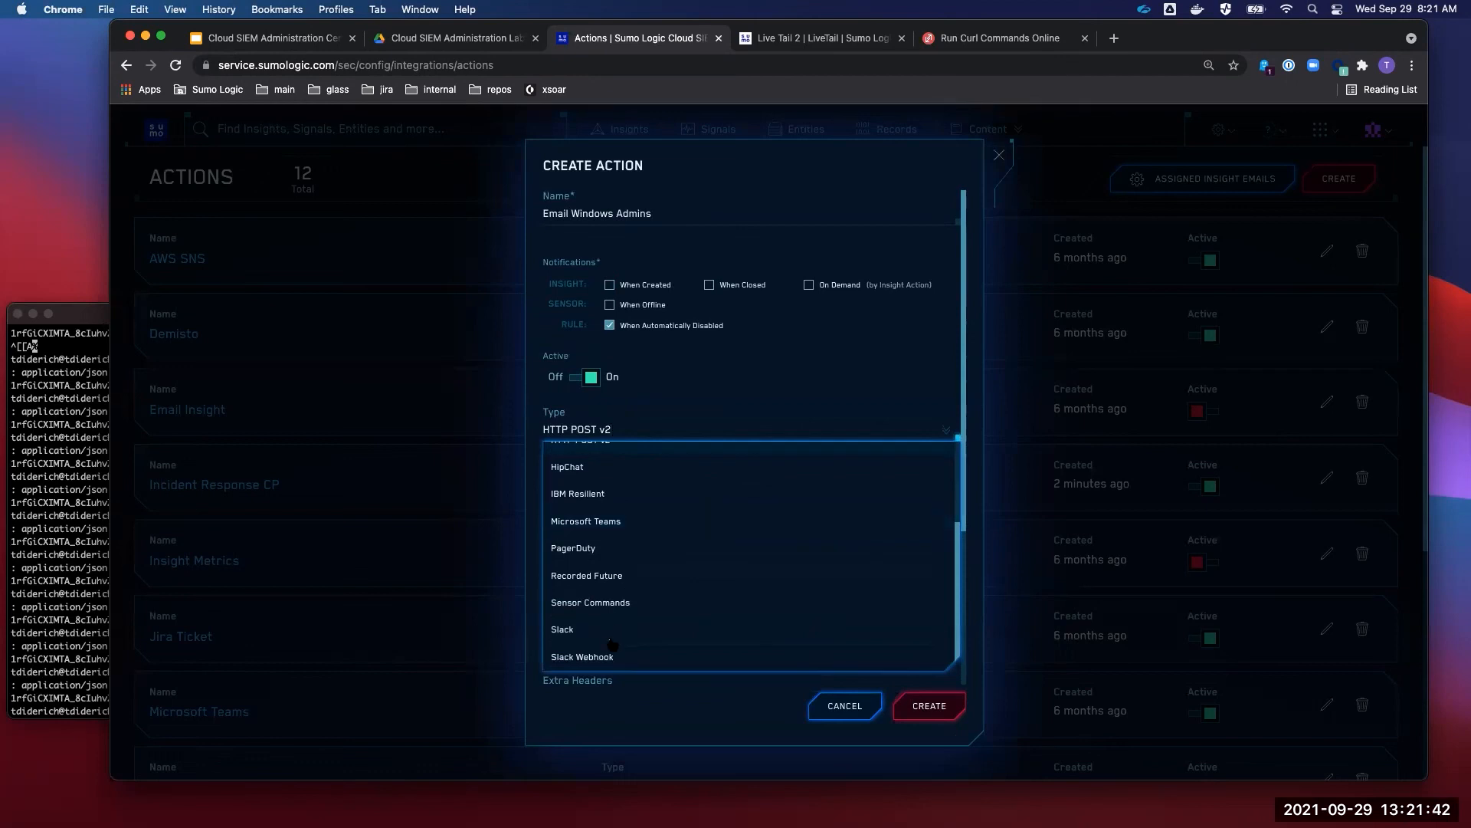
scroll(627, 530, up, 5)
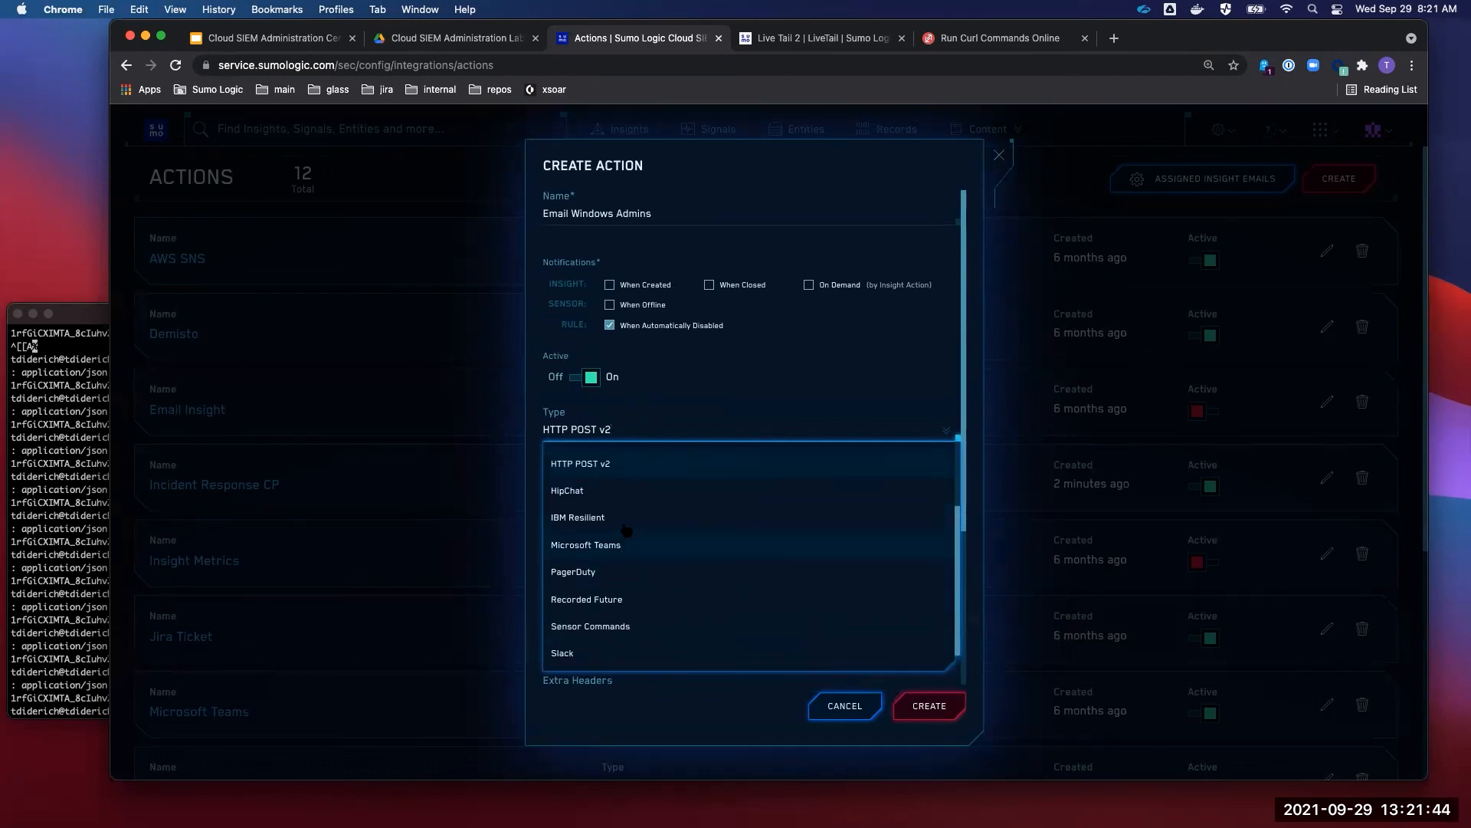
scroll(627, 530, down, 4)
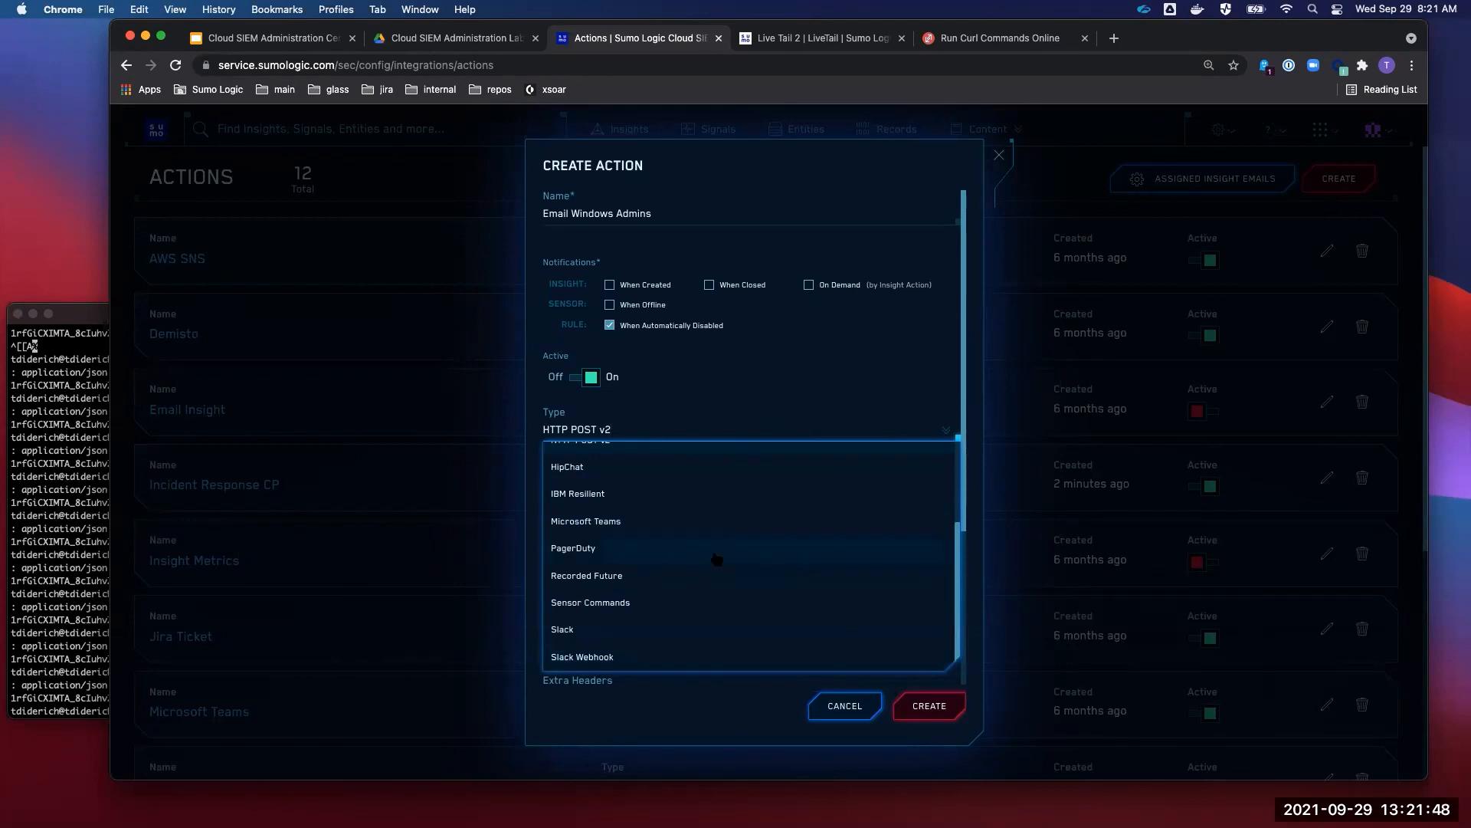
click(751, 741)
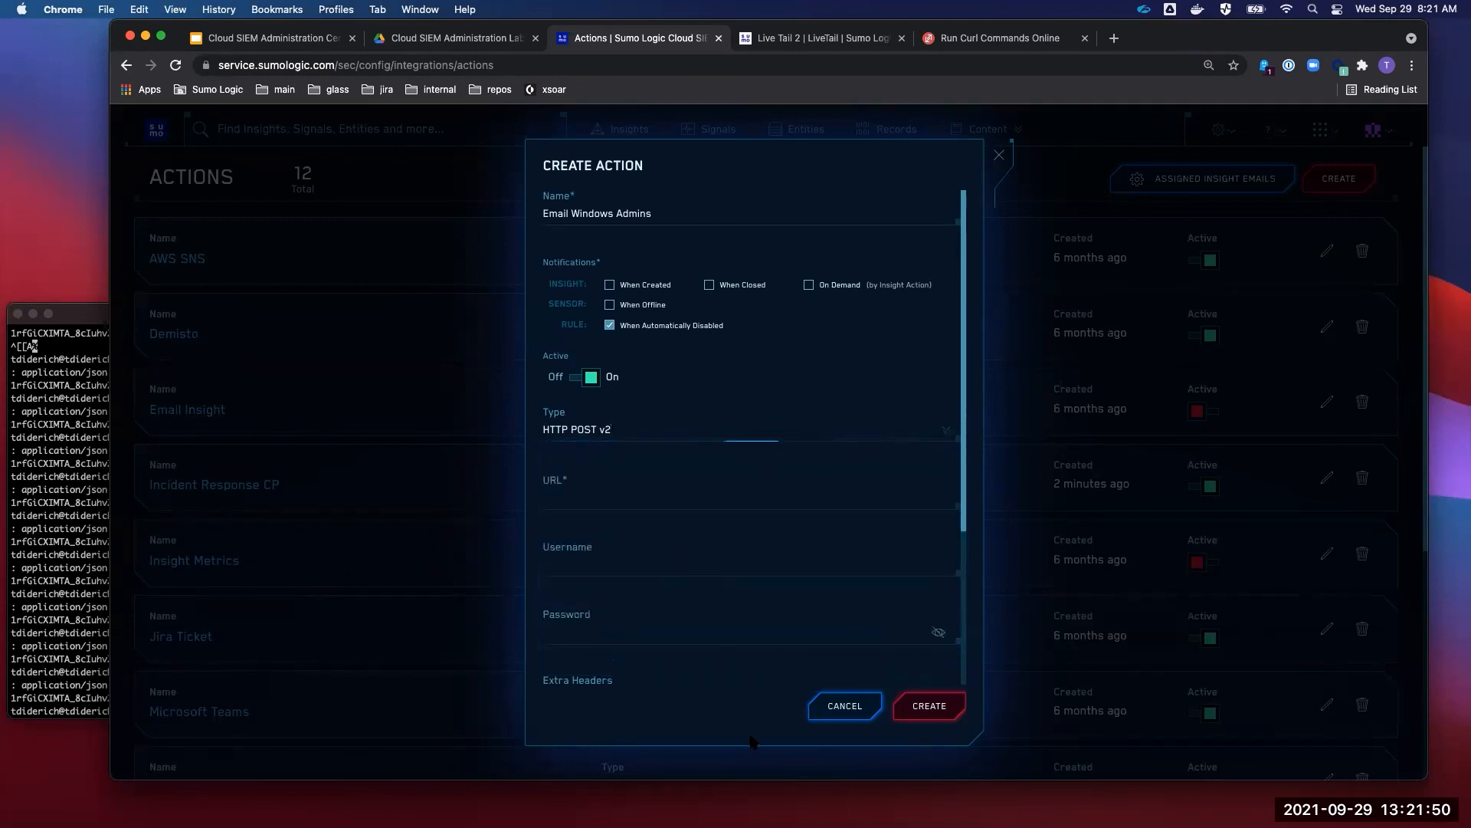
click(843, 706)
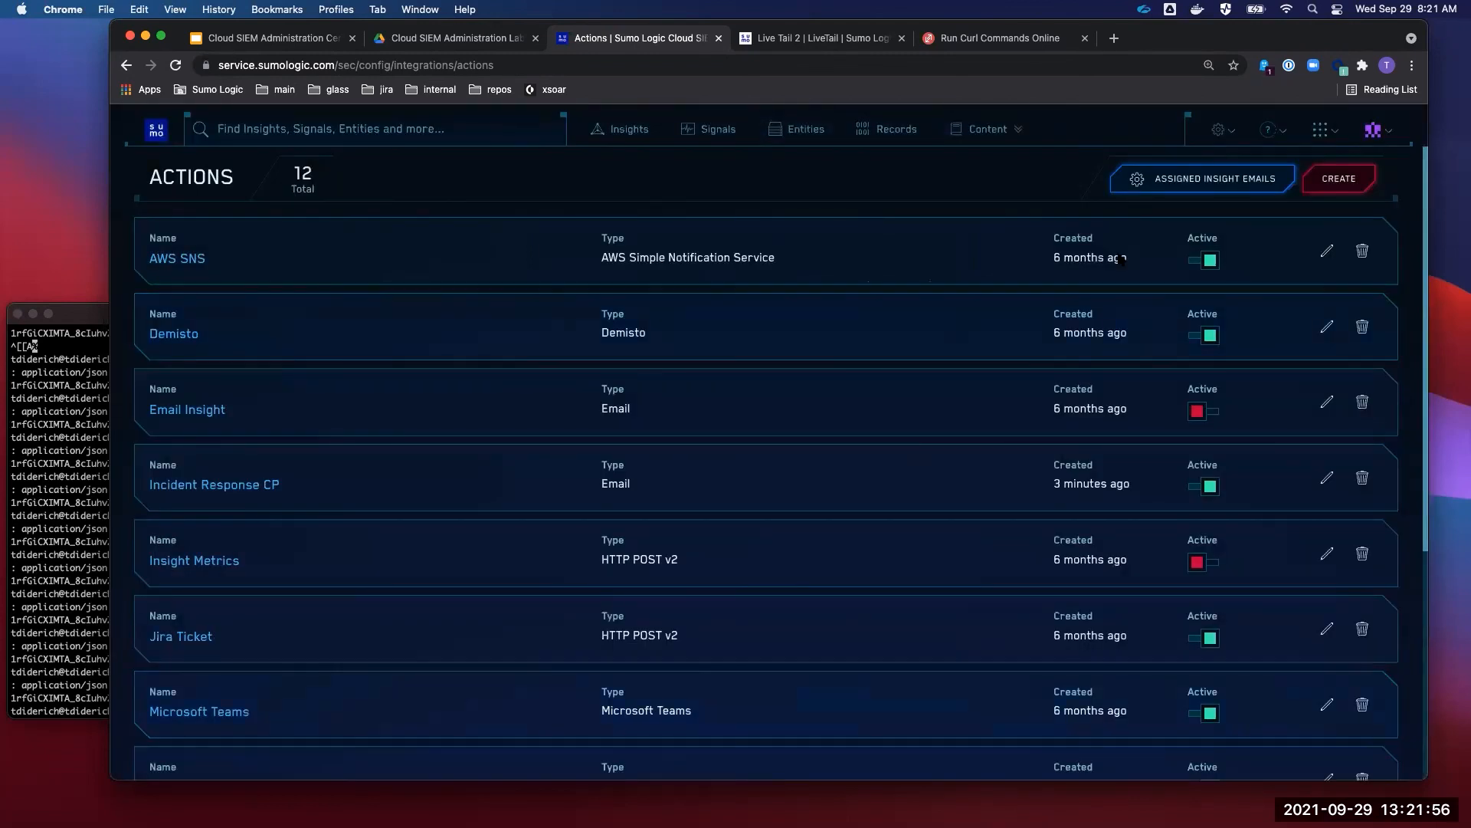
- Open a blank Create Action form under Integrations > Actions, then show slide 52, 'What's next?', in Google Slides
click(1219, 130)
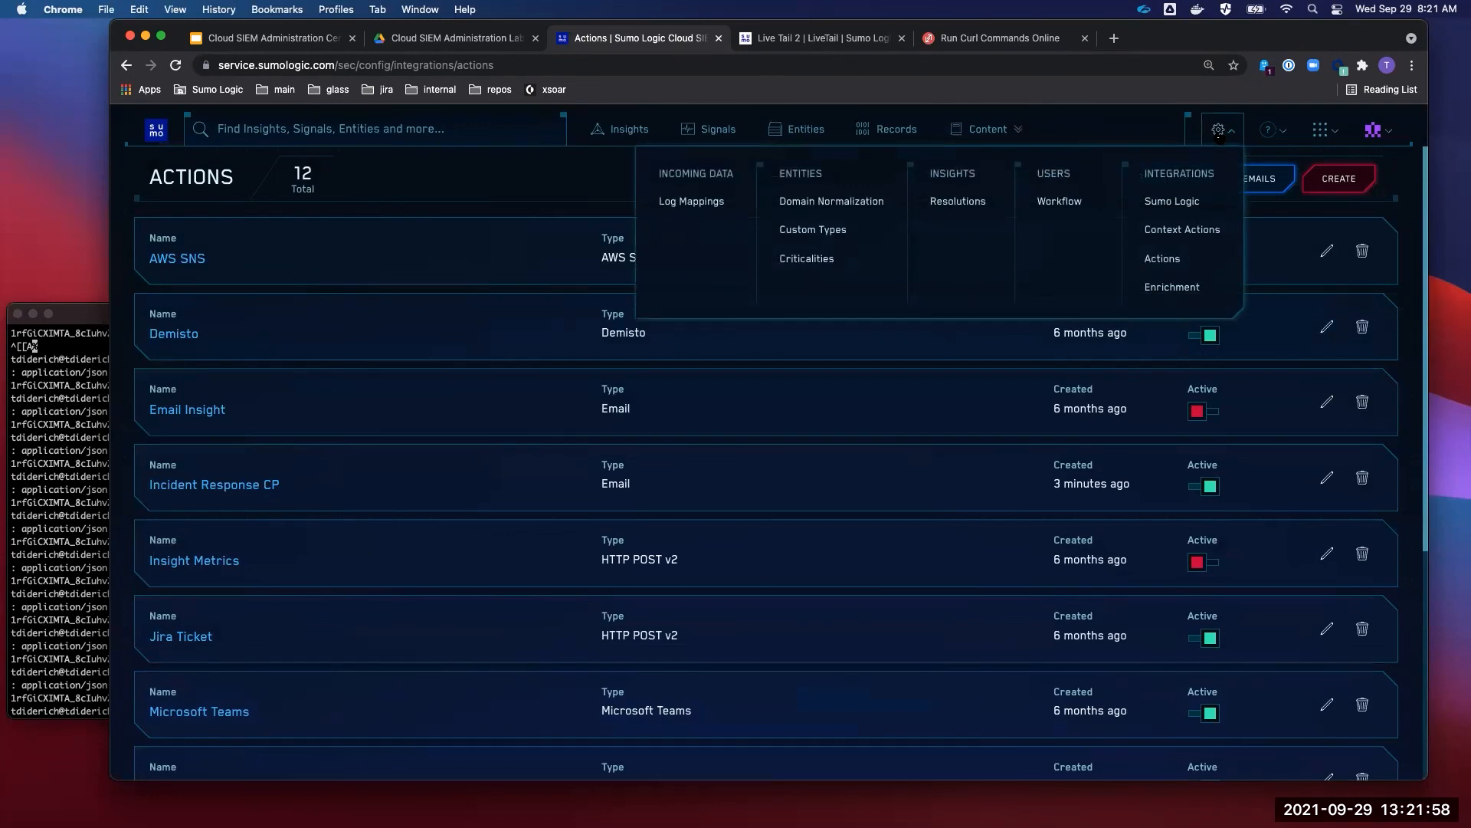
click(1186, 258)
click(1335, 180)
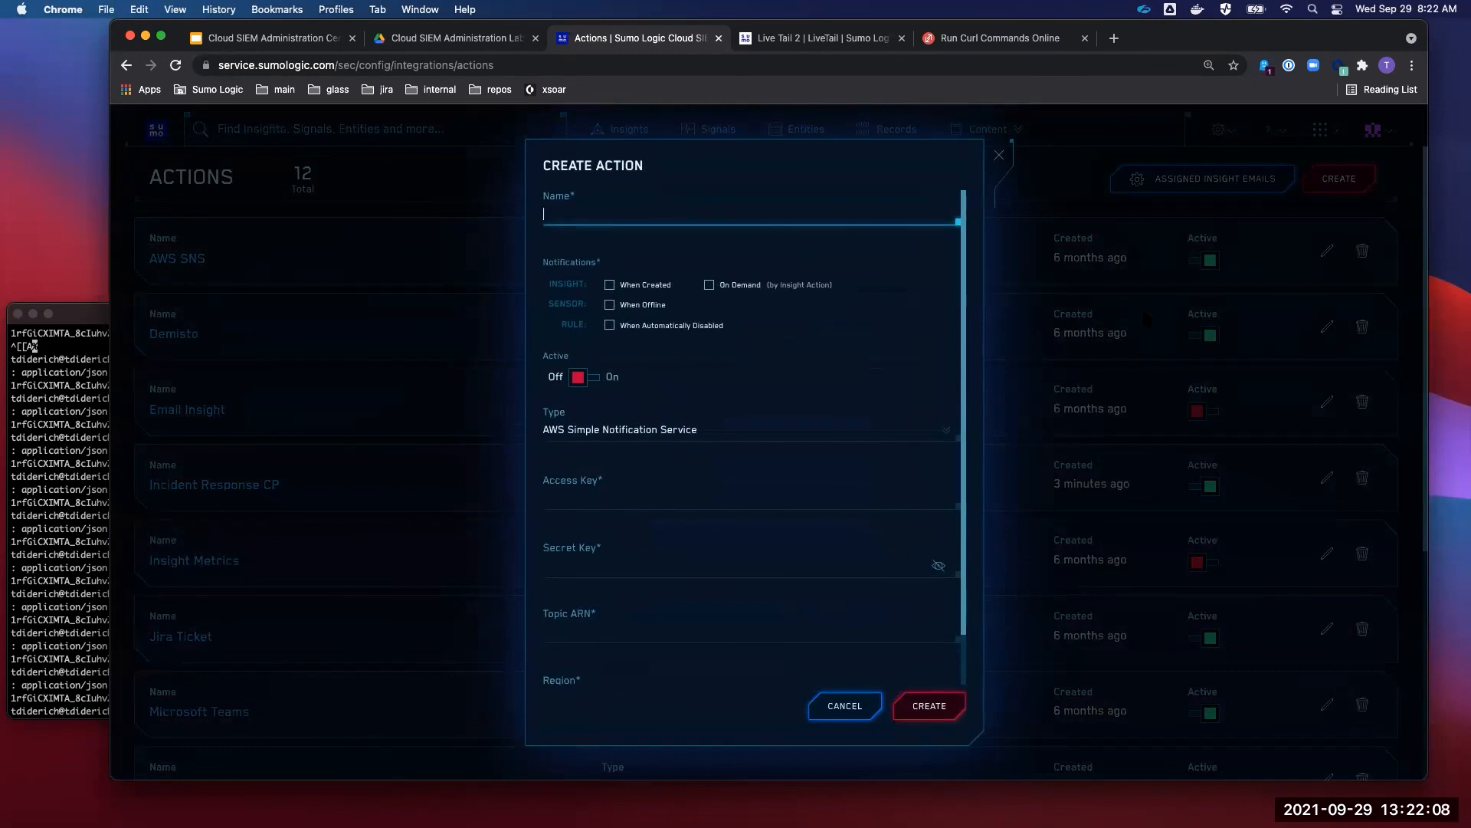
click(276, 38)
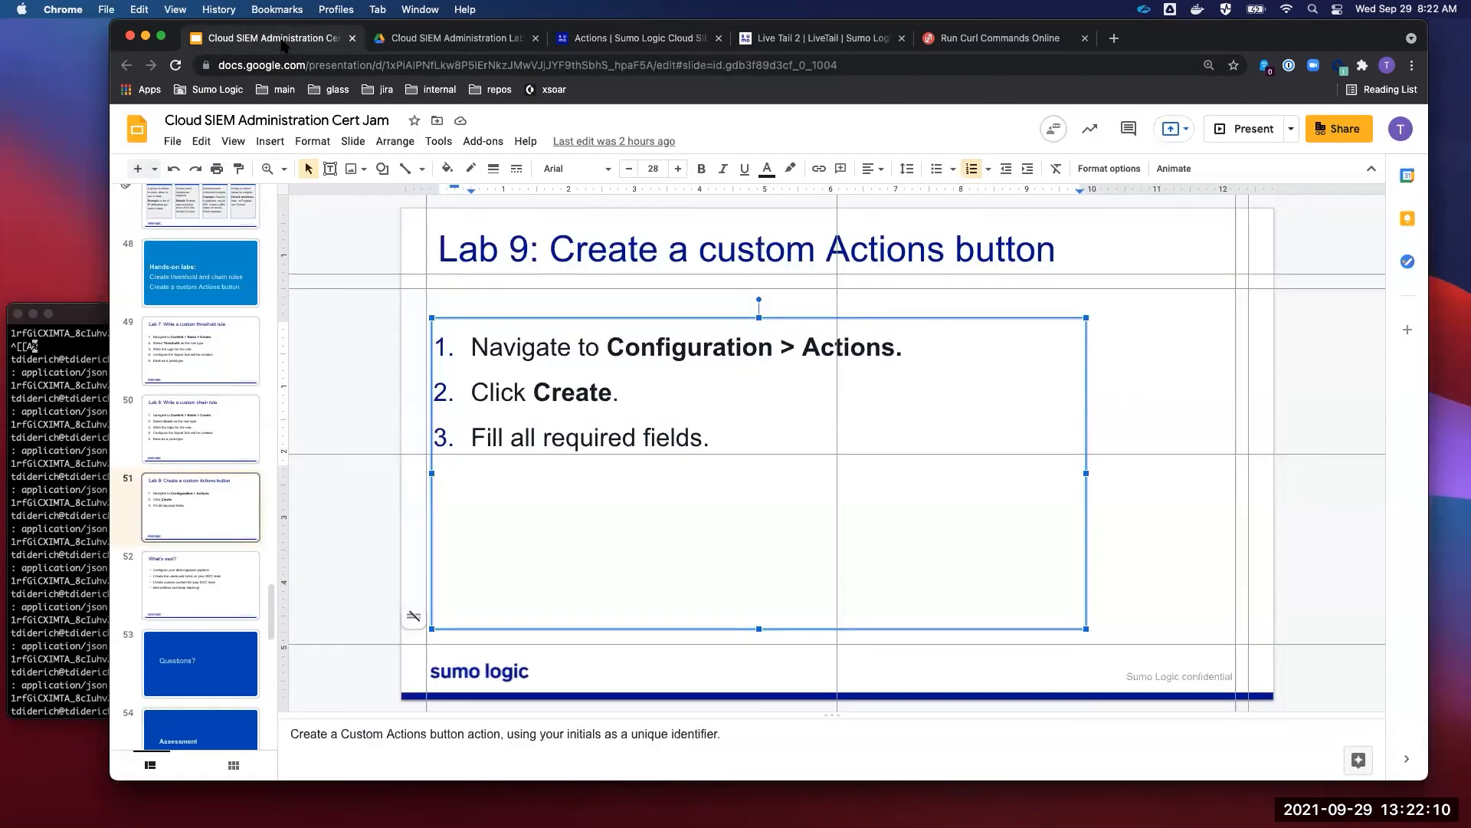
click(213, 579)
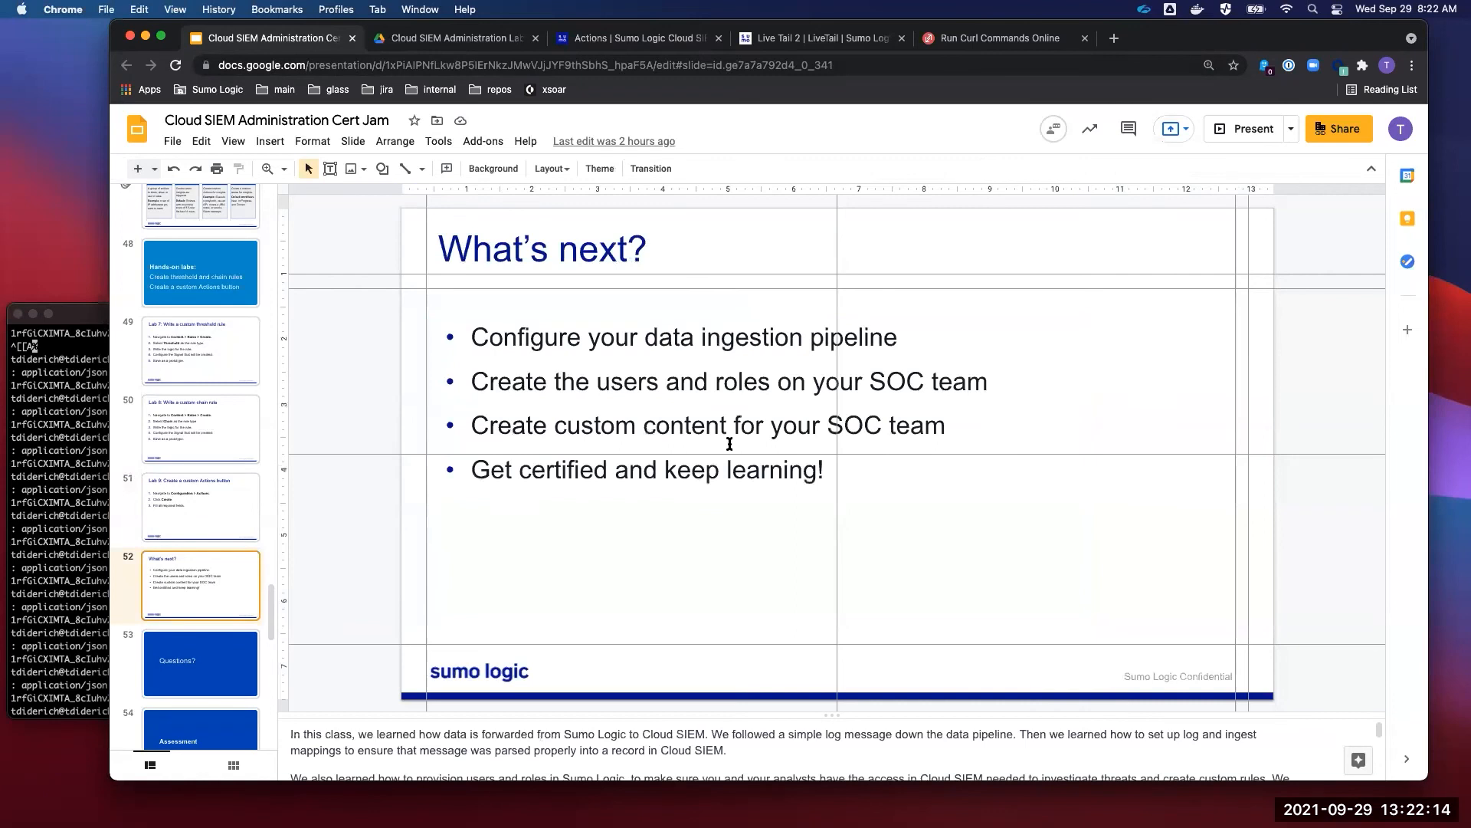